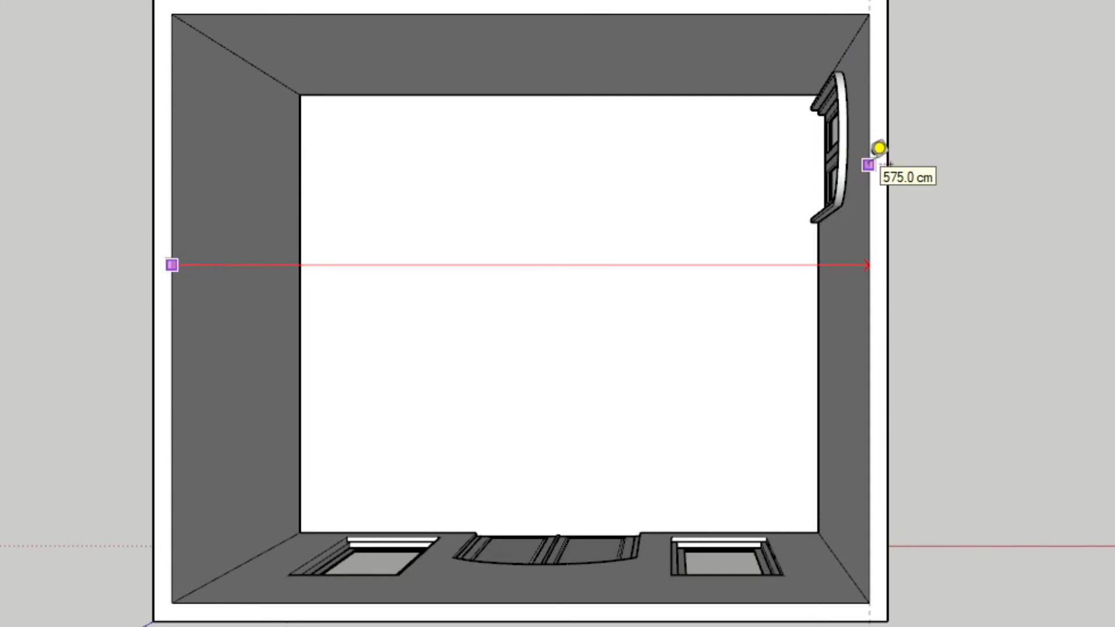
Measure the room's interior width and length, and the height of the front wall with the arched double door
click(879, 148)
click(649, 13)
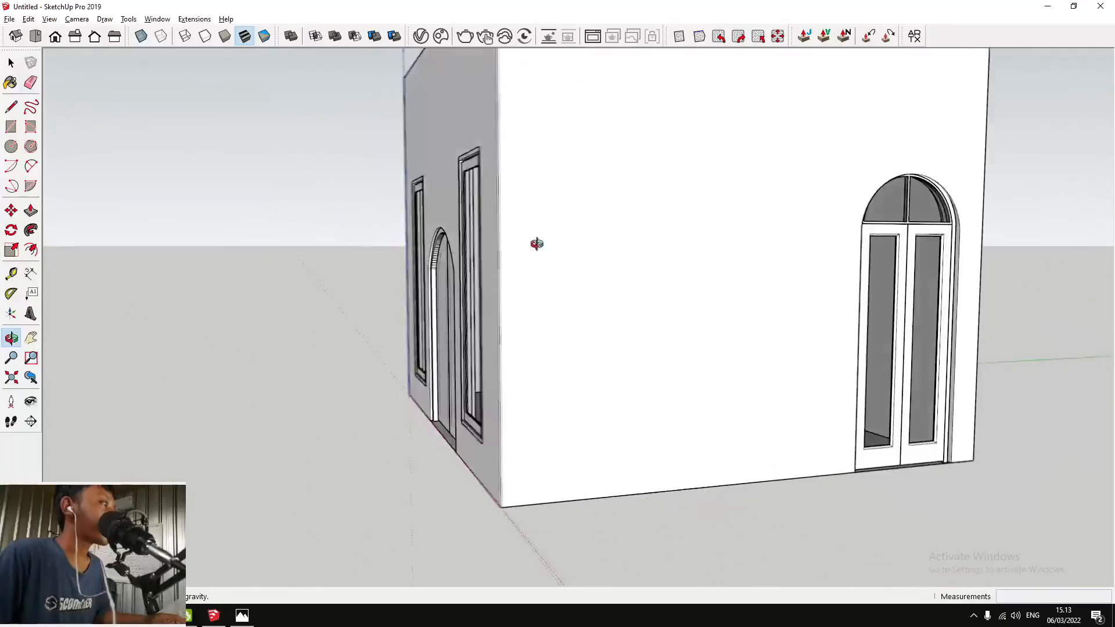
mouse_move(536, 242)
mouse_down()
mouse_move(563, 257)
mouse_move(668, 242)
mouse_move(460, 190)
mouse_move(581, 262)
mouse_move(749, 273)
mouse_move(689, 231)
mouse_move(681, 317)
mouse_up()
key(space)
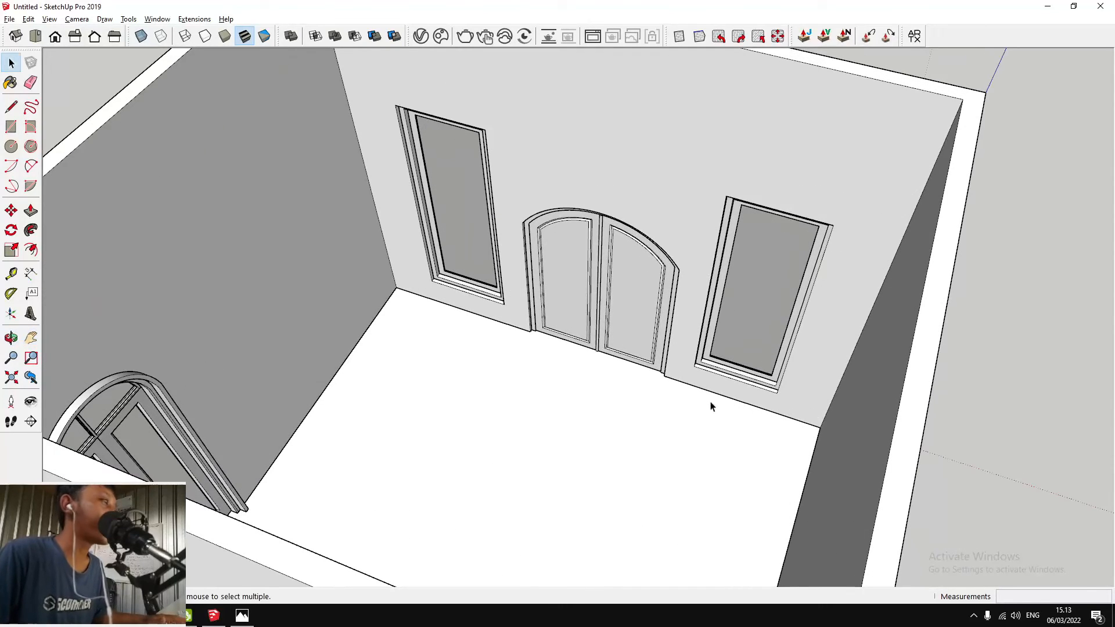
key(t)
click(717, 393)
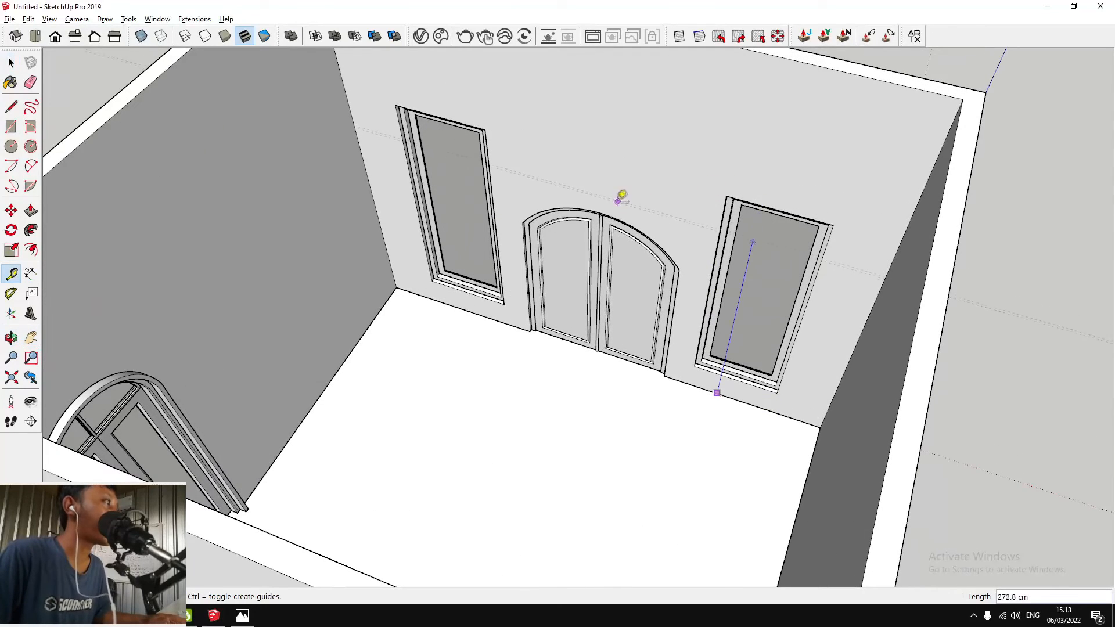
key(space)
Examine the room's walls, windows and doors from several angles
middle_drag(605, 204, 1059, 394)
middle_drag(773, 279, 949, 199)
middle_drag(721, 175, 860, 151)
key(h)
scroll(515, 215, up, 2)
drag(515, 214, 667, 272)
scroll(566, 306, up, 2)
scroll(566, 306, up, 3)
key(o)
scroll(720, 315, down, 4)
drag(719, 315, 703, 435)
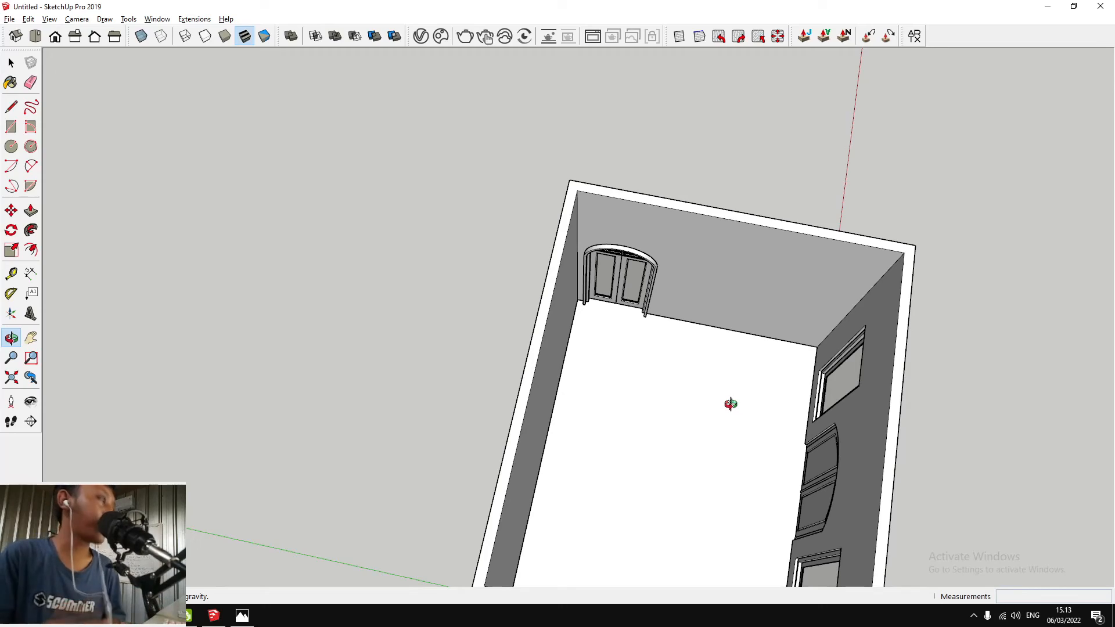
middle_drag(730, 403, 770, 361)
scroll(648, 380, down, 3)
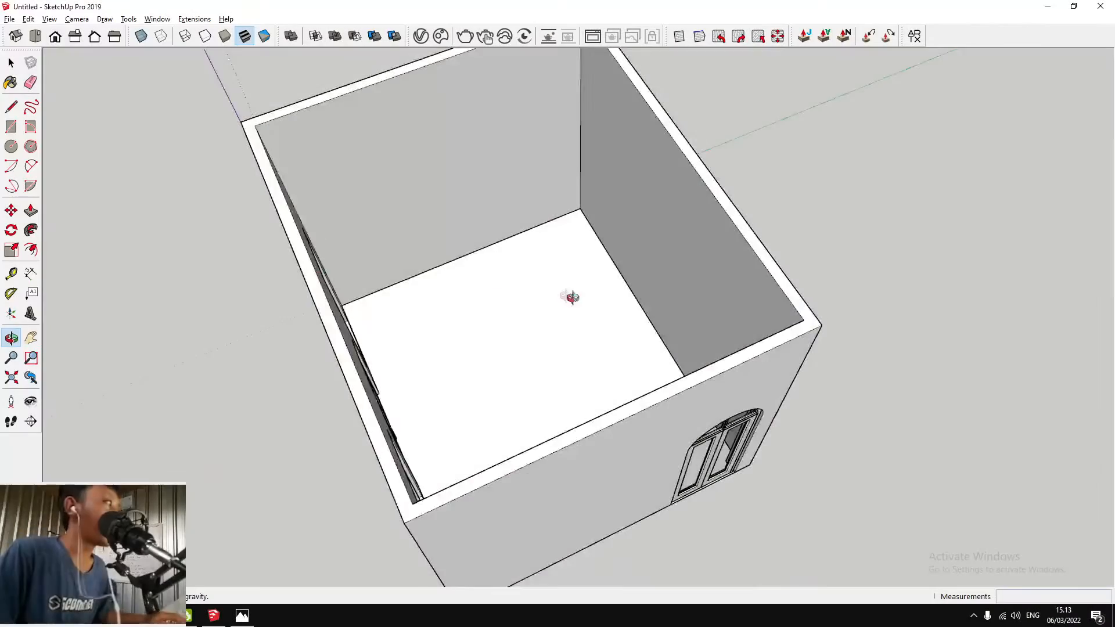
Open the walls group for editing
mouse_move(568, 294)
mouse_down()
mouse_move(577, 264)
mouse_move(623, 242)
mouse_move(598, 219)
mouse_move(612, 217)
mouse_move(450, 256)
mouse_move(486, 272)
mouse_move(587, 254)
mouse_move(662, 299)
mouse_move(558, 291)
mouse_move(628, 414)
mouse_move(877, 326)
mouse_move(540, 326)
mouse_move(612, 244)
mouse_up()
key(space)
double_click(670, 269)
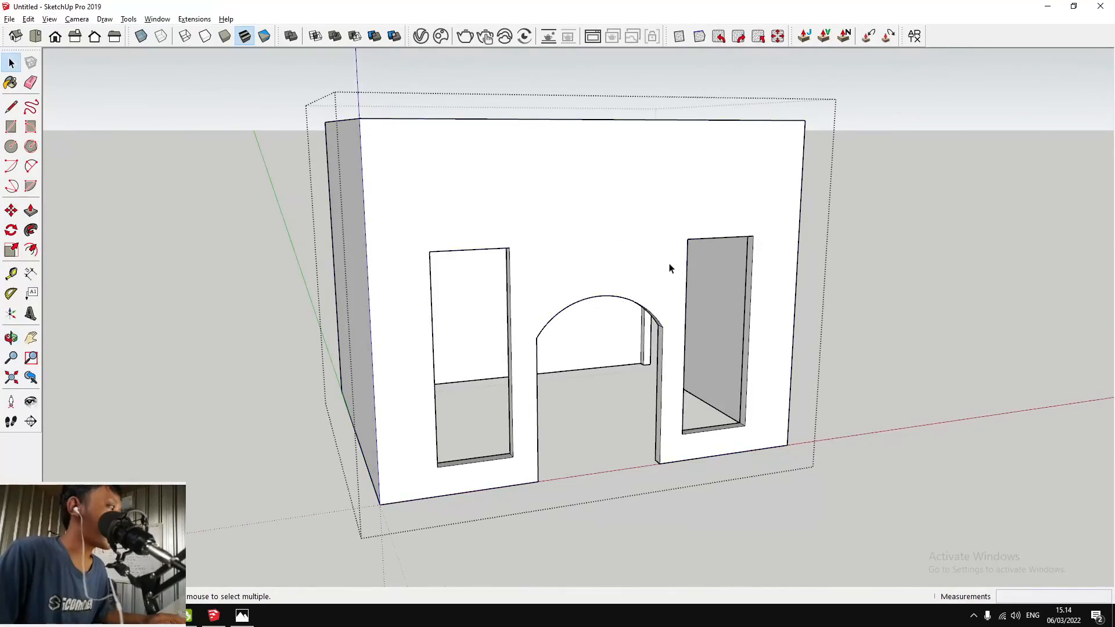
triple_click(670, 268)
scroll(665, 261, down, 3)
scroll(662, 260, up, 4)
scroll(634, 228, down, 3)
drag(634, 227, 517, 263)
scroll(555, 210, up, 5)
key(space)
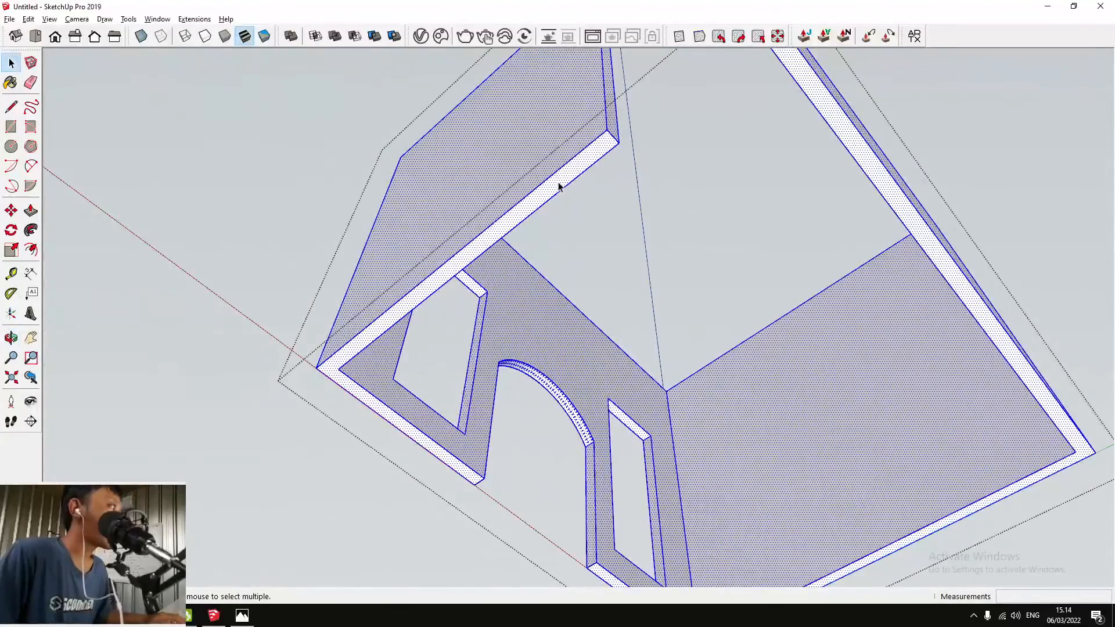
scroll(559, 186, down, 3)
Copy the bottom faces of all wall segments 140 cm straight up to form a horizontal line around the walls
click(442, 300)
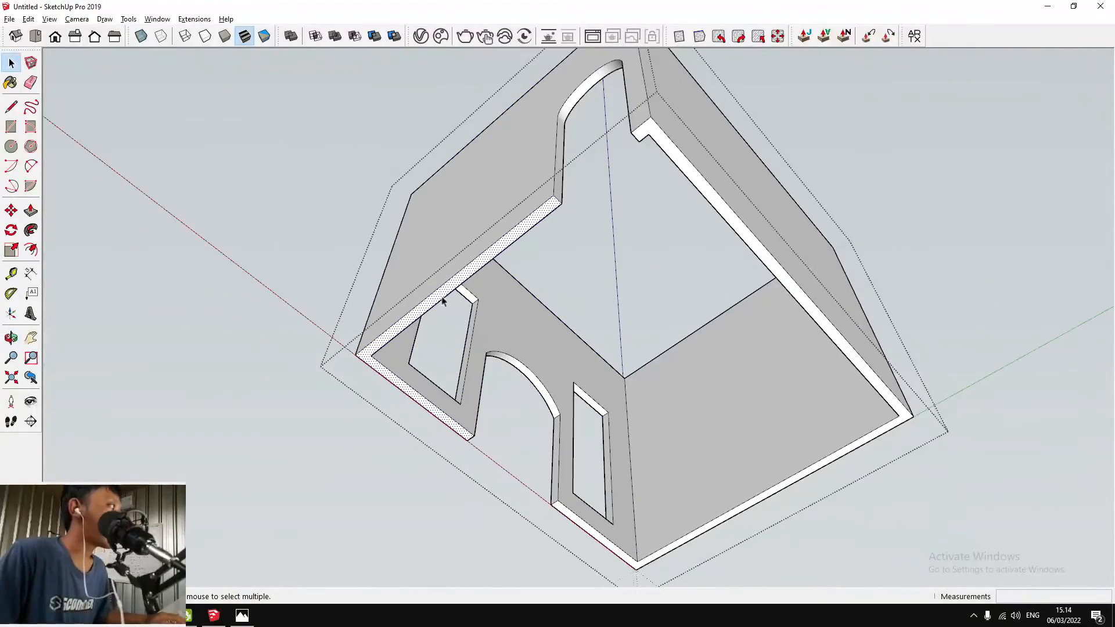
shift+click(662, 147)
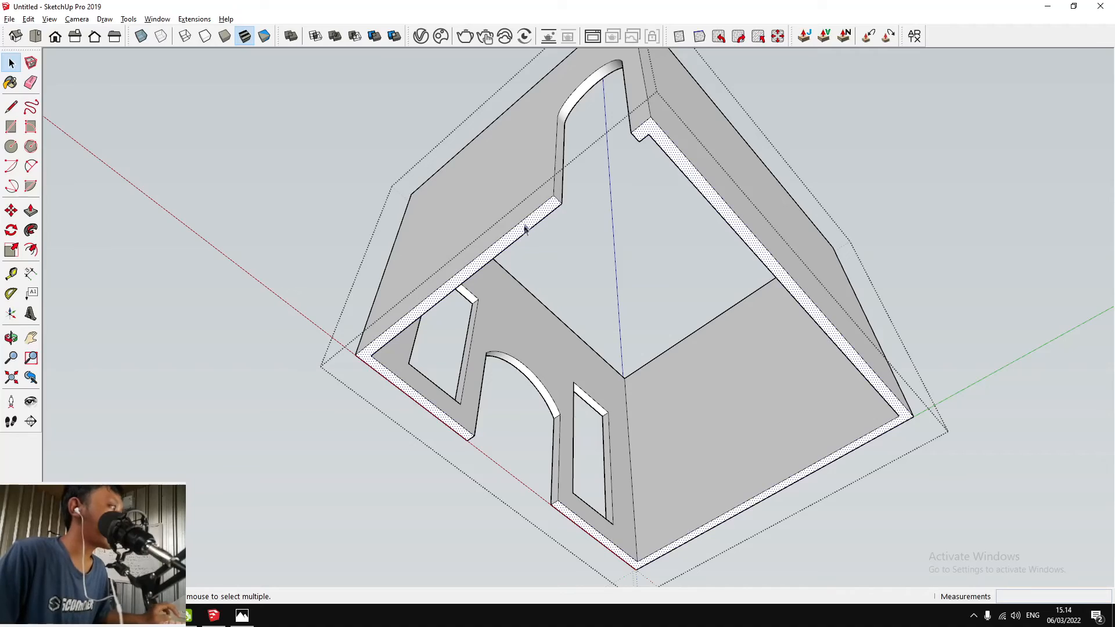
scroll(572, 208, down, 4)
scroll(587, 424, up, 3)
scroll(615, 299, down, 3)
scroll(566, 200, up, 10)
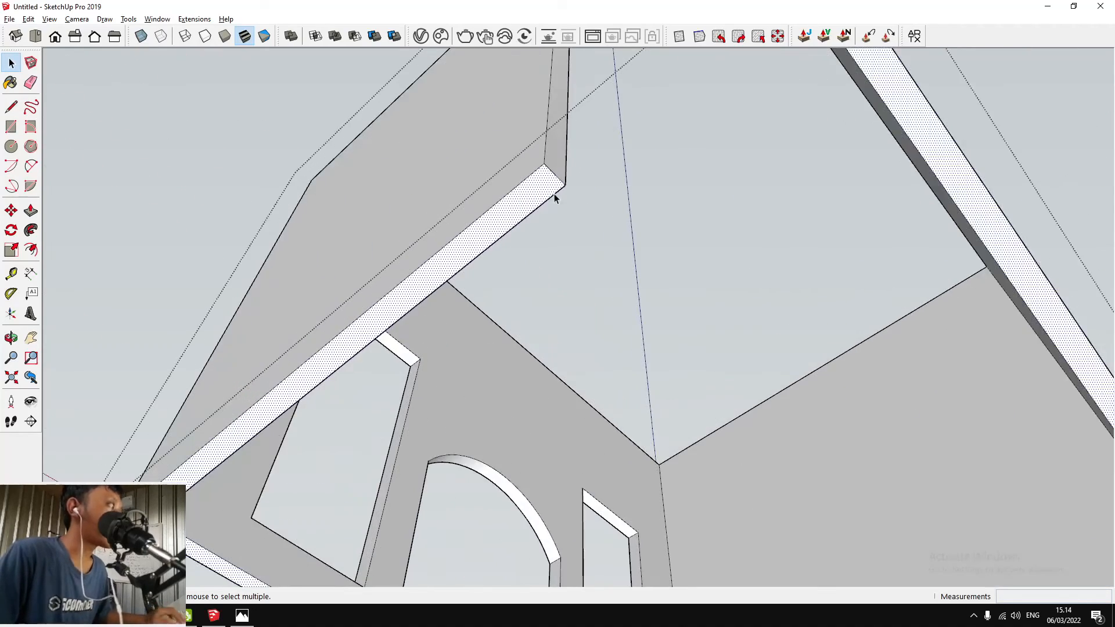
scroll(567, 201, down, 5)
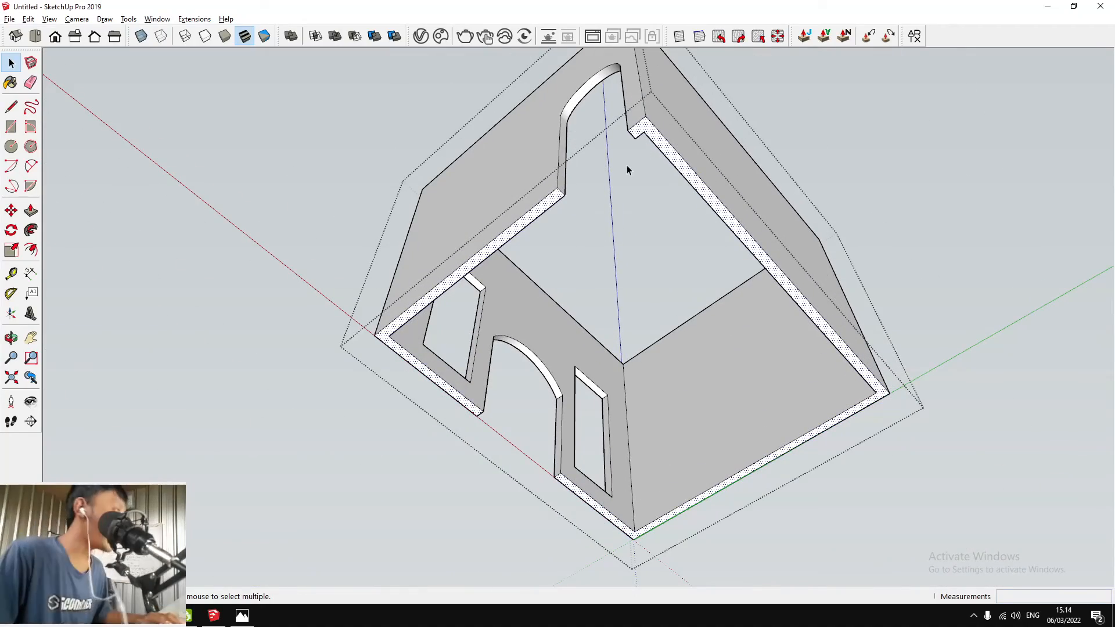
middle_drag(626, 166, 809, 406)
key(m)
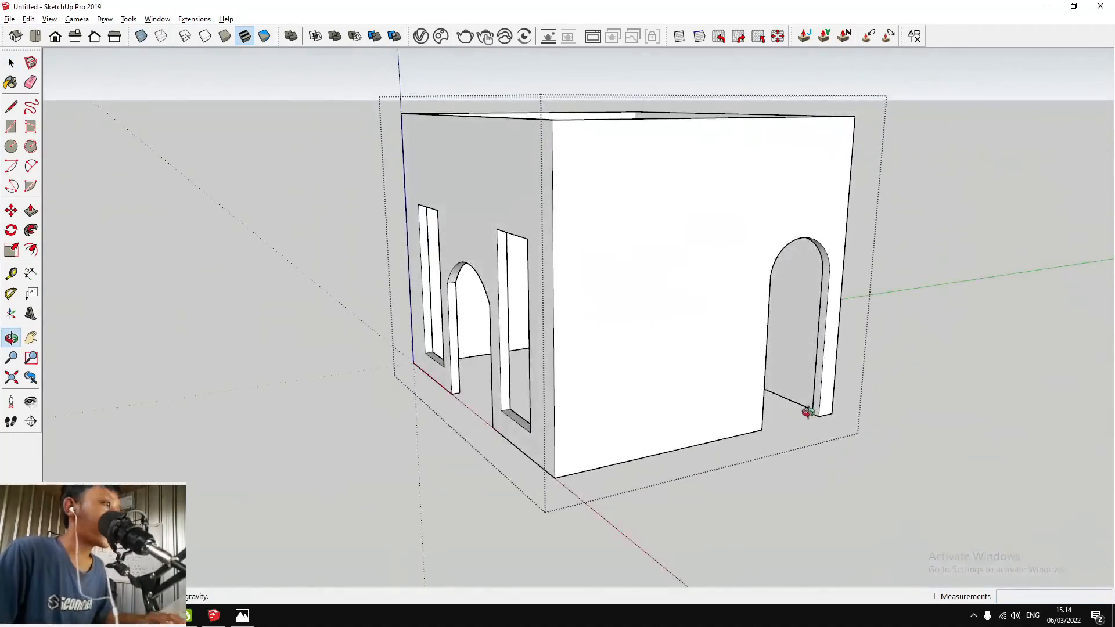
scroll(821, 417, up, 3)
click(821, 418)
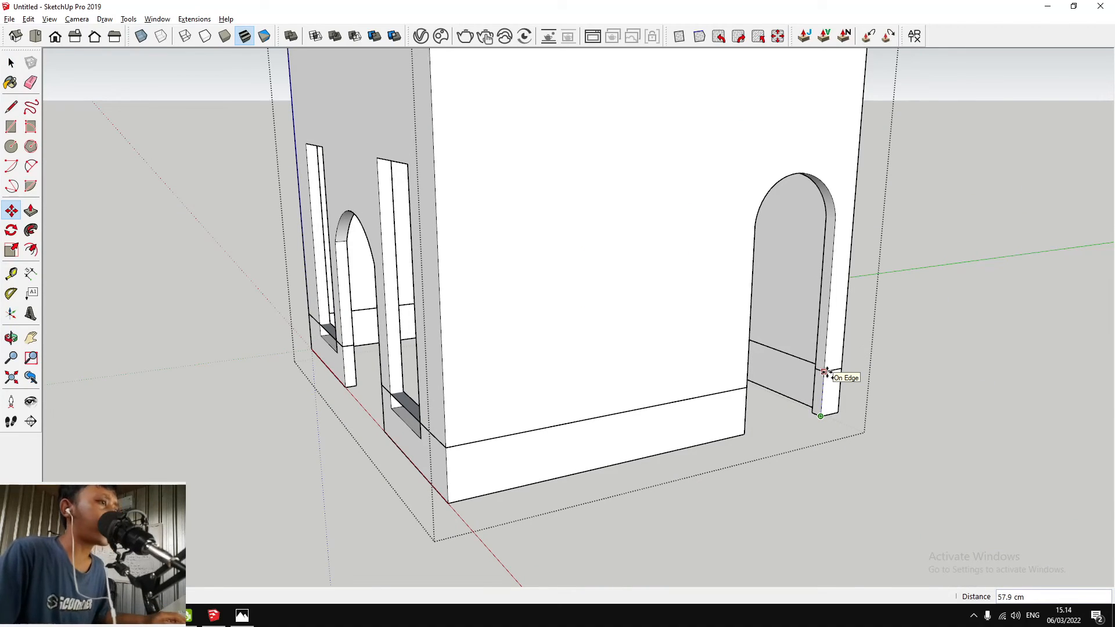
text(140)
key(Return)
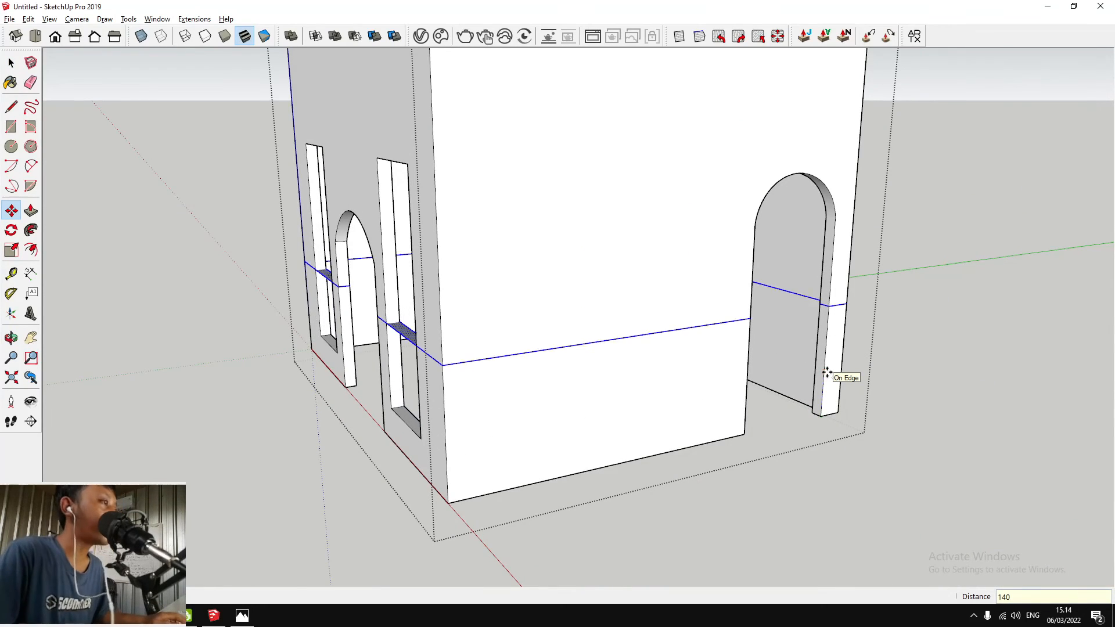
Draw a rectangle over the leftover horizontal face inside the front window opening to the right of the arch
key(space)
middle_drag(547, 375, 498, 465)
scroll(538, 419, up, 5)
scroll(533, 444, down, 5)
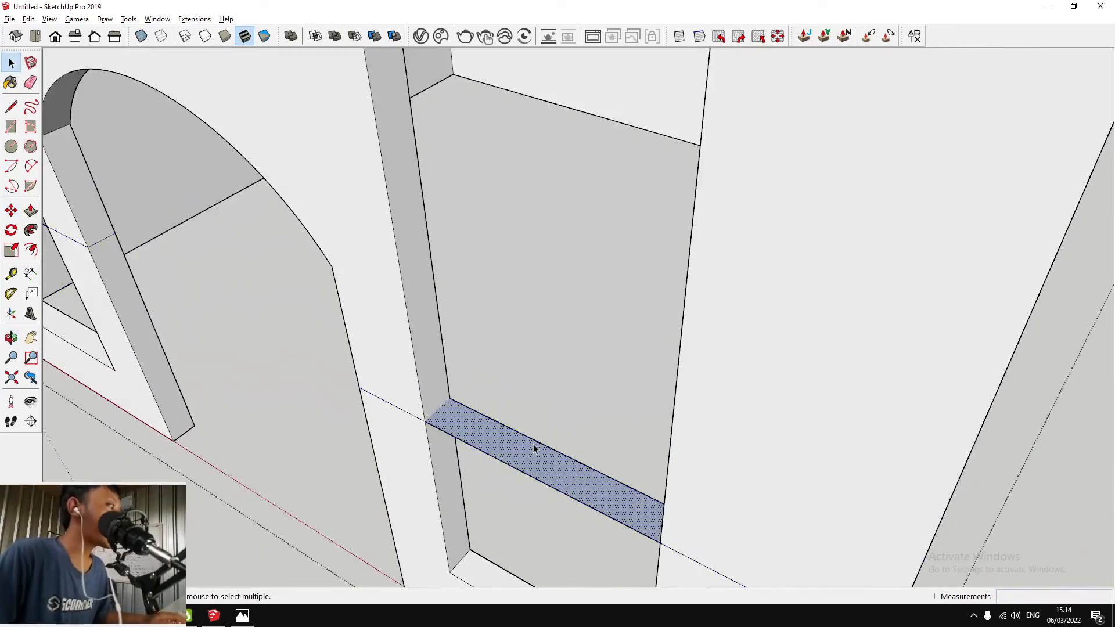
middle_drag(521, 347, 754, 391)
scroll(453, 389, up, 3)
key(r)
click(469, 372)
scroll(469, 372, down, 3)
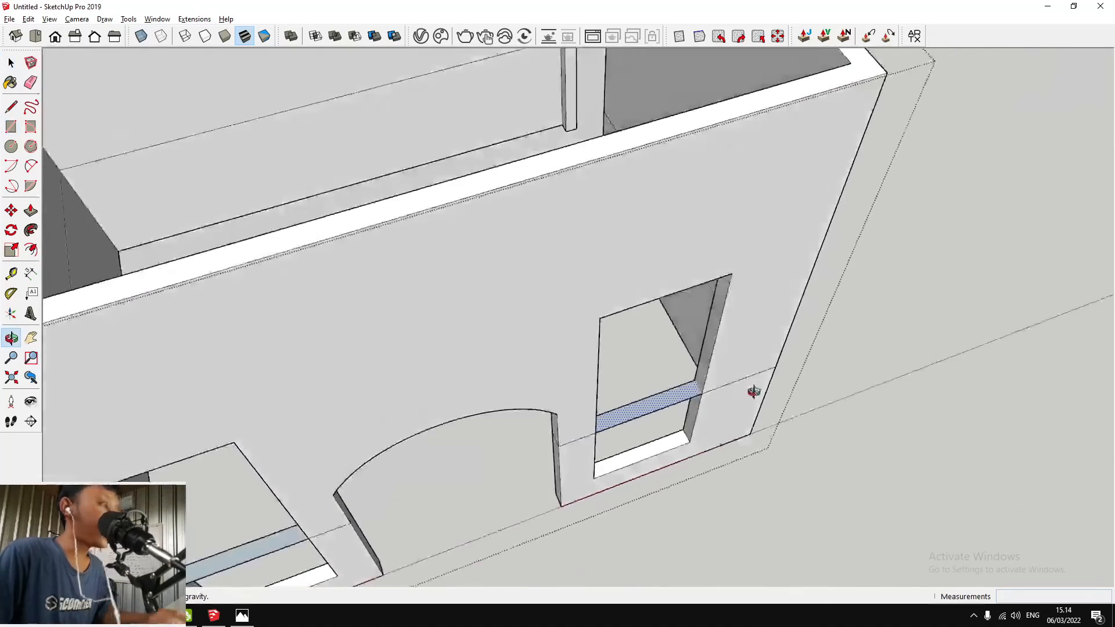
scroll(706, 382, up, 3)
click(704, 382)
Clear the face filling the right window opening, then group the leftover horizontal face and remove it
key(space)
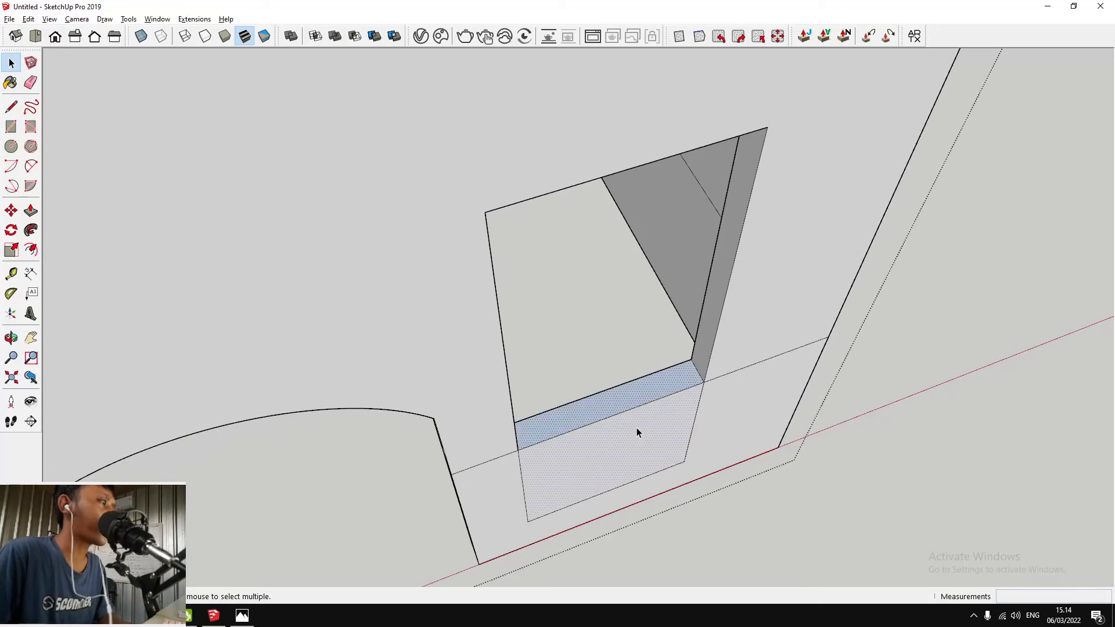
right_click(651, 398)
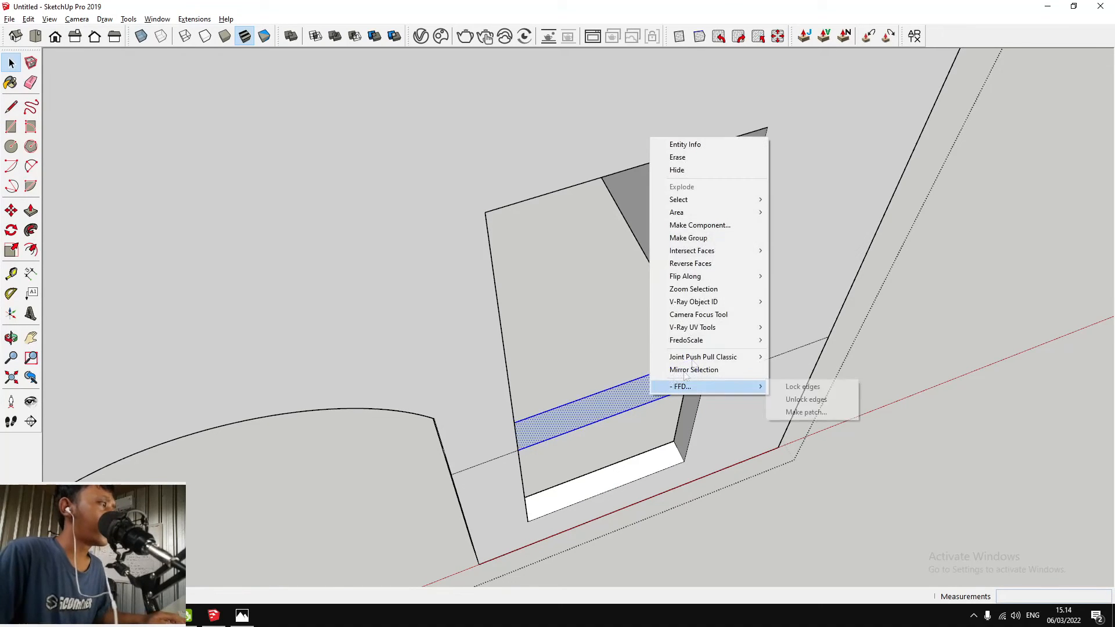
click(704, 239)
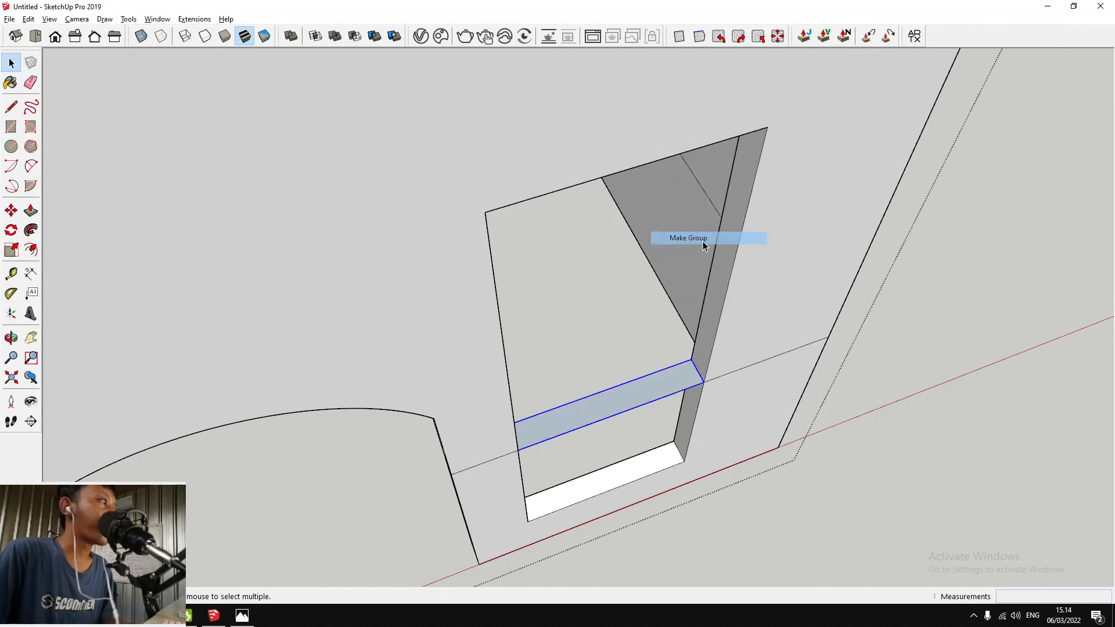
Draw a rectangle over the leftover horizontal face inside the front window opening to the left of the arch
scroll(570, 378, down, 6)
middle_drag(401, 503, 357, 345)
scroll(357, 345, up, 5)
key(r)
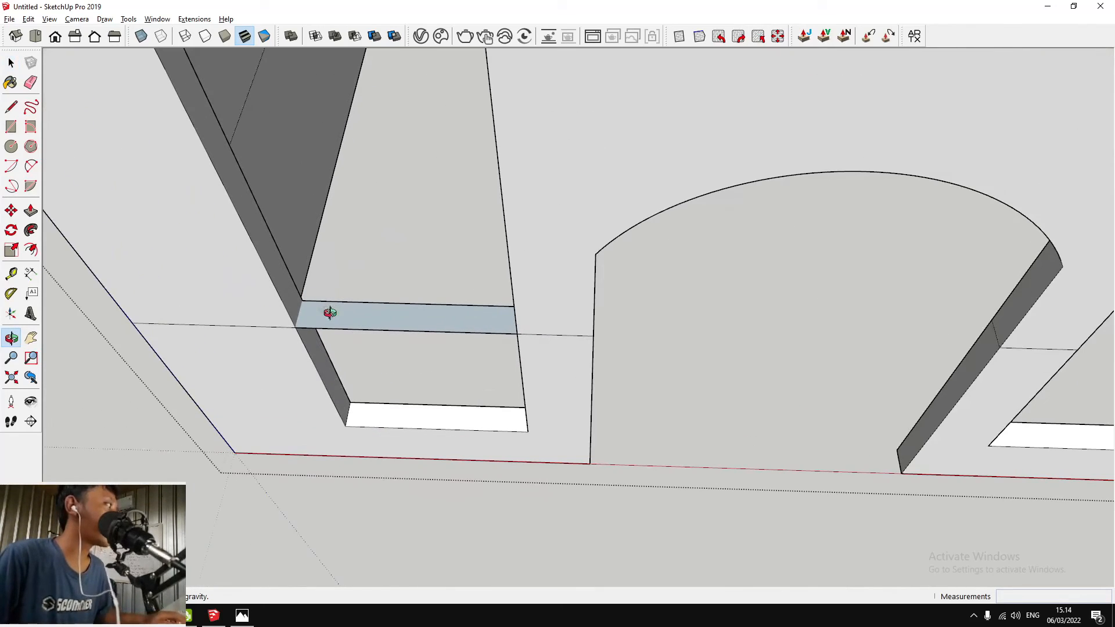
scroll(304, 299, up, 3)
click(305, 300)
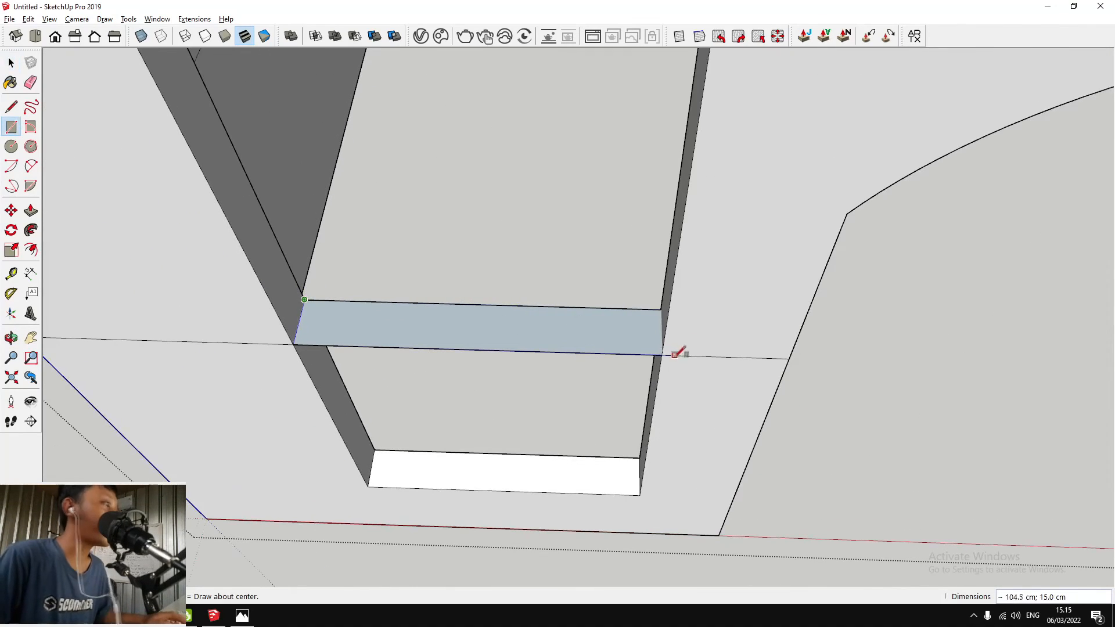
click(662, 355)
Delete the two faces filling the left window opening above and below the leftover horizontal face
key(space)
click(583, 285)
key(Delete)
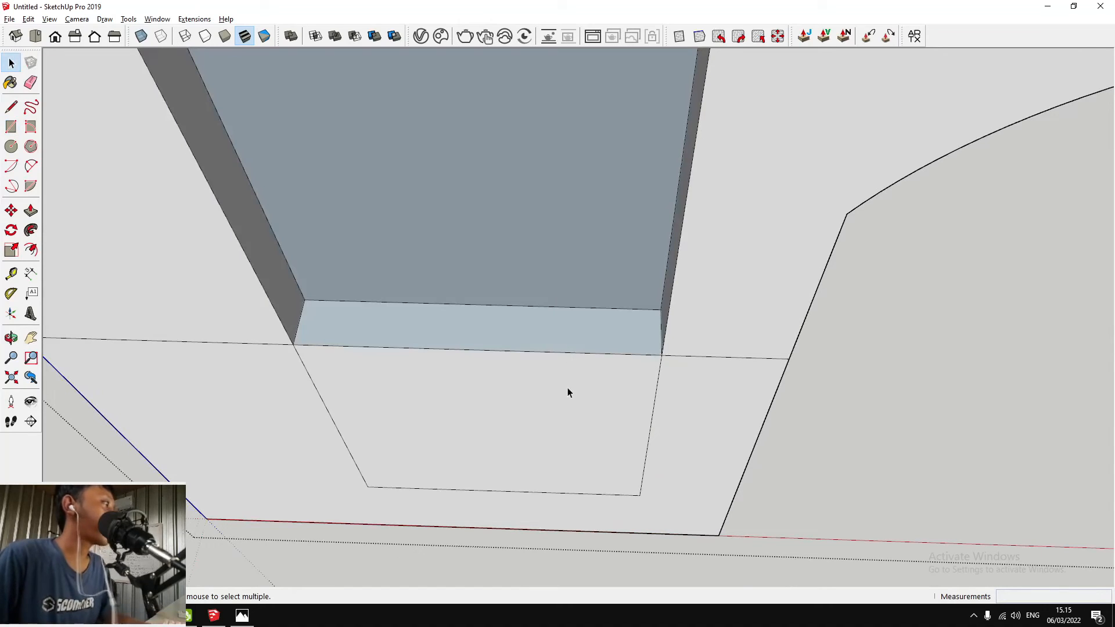
click(568, 389)
key(Delete)
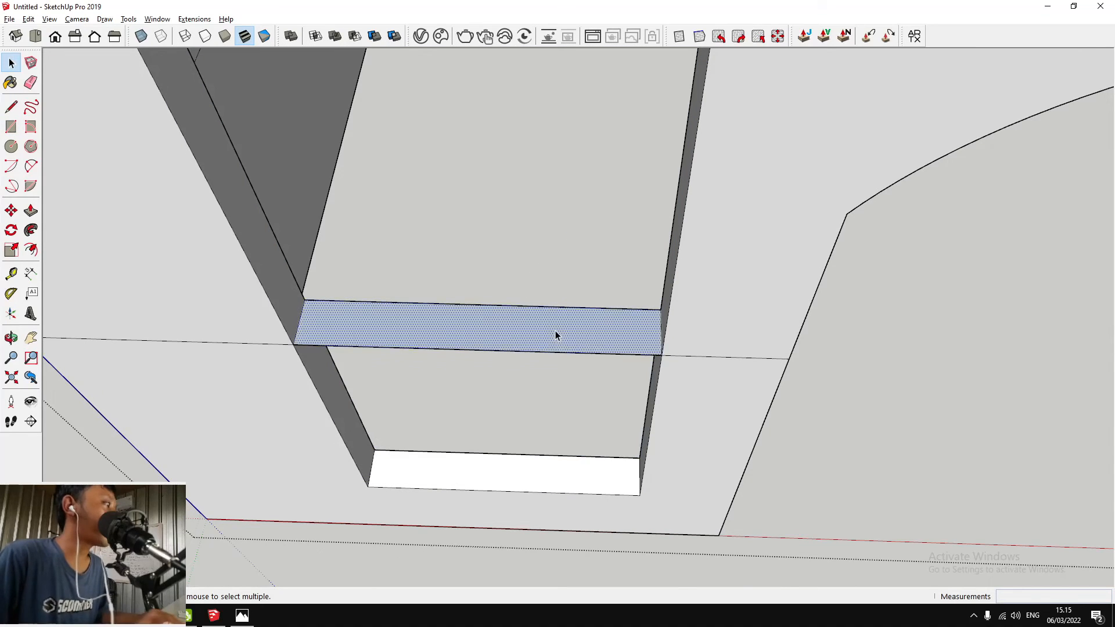
Group the leftover horizontal face in the left window opening and remove it
right_click(555, 330)
click(594, 432)
scroll(499, 331, down, 10)
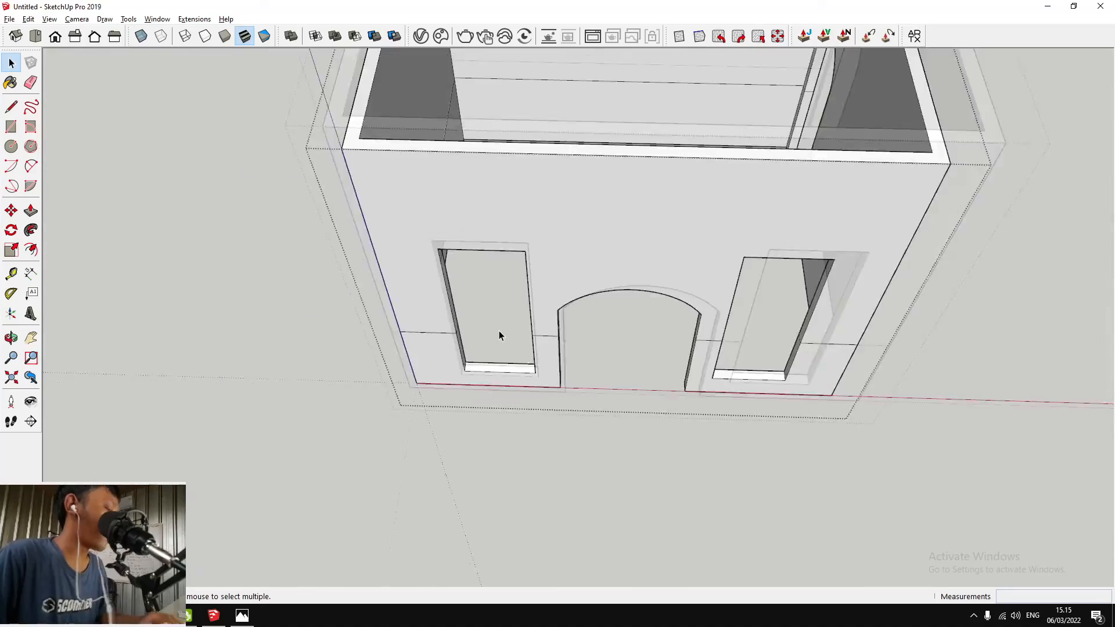
Place vertical guides on the inner back wall, 20 cm in from each of its side edges
middle_drag(538, 319, 578, 235)
scroll(578, 235, down, 3)
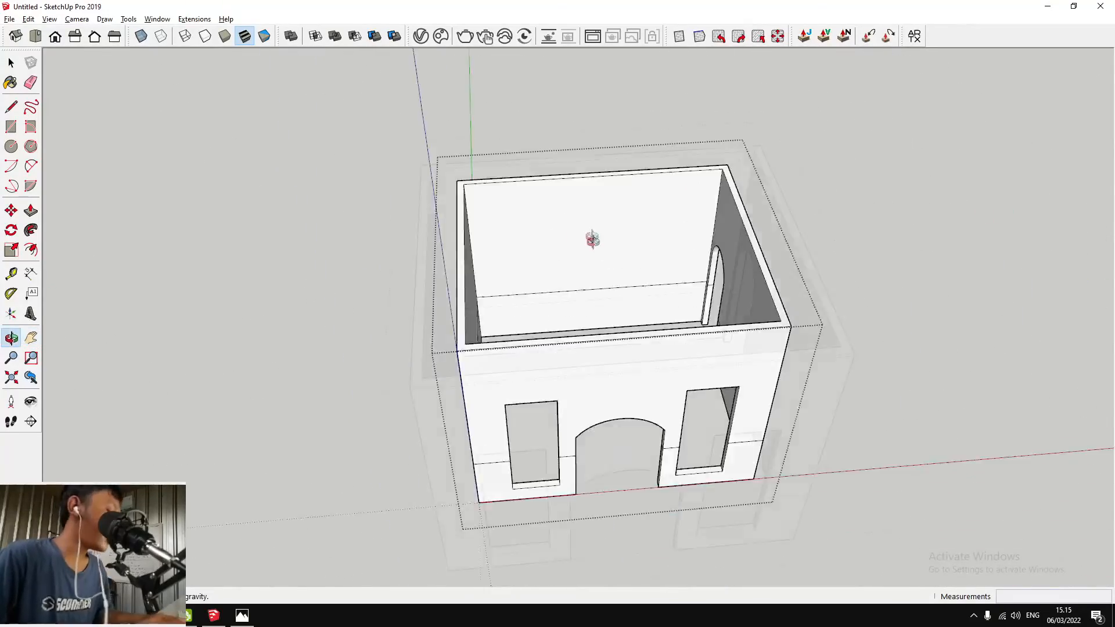
scroll(593, 237, up, 5)
middle_drag(720, 354, 667, 221)
scroll(481, 214, up, 5)
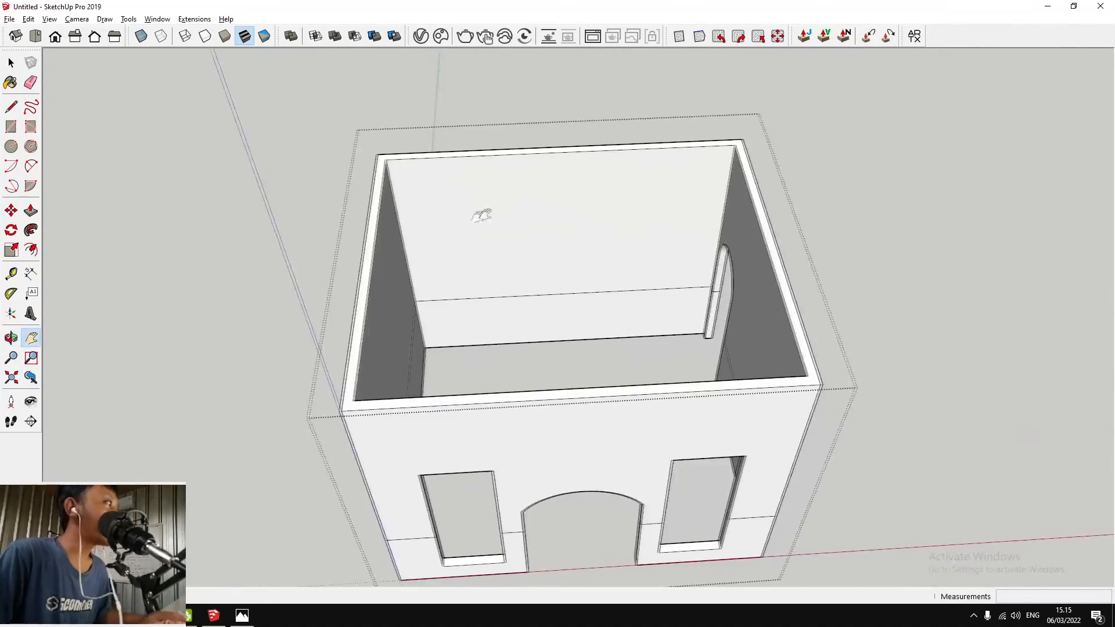
key(t)
click(392, 226)
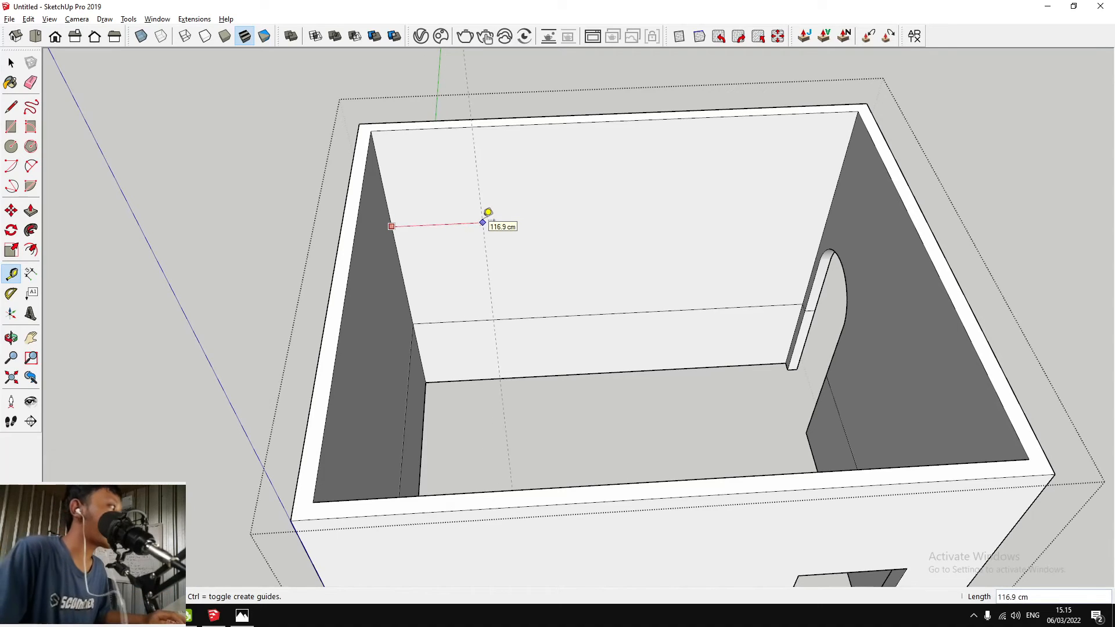
key(Return)
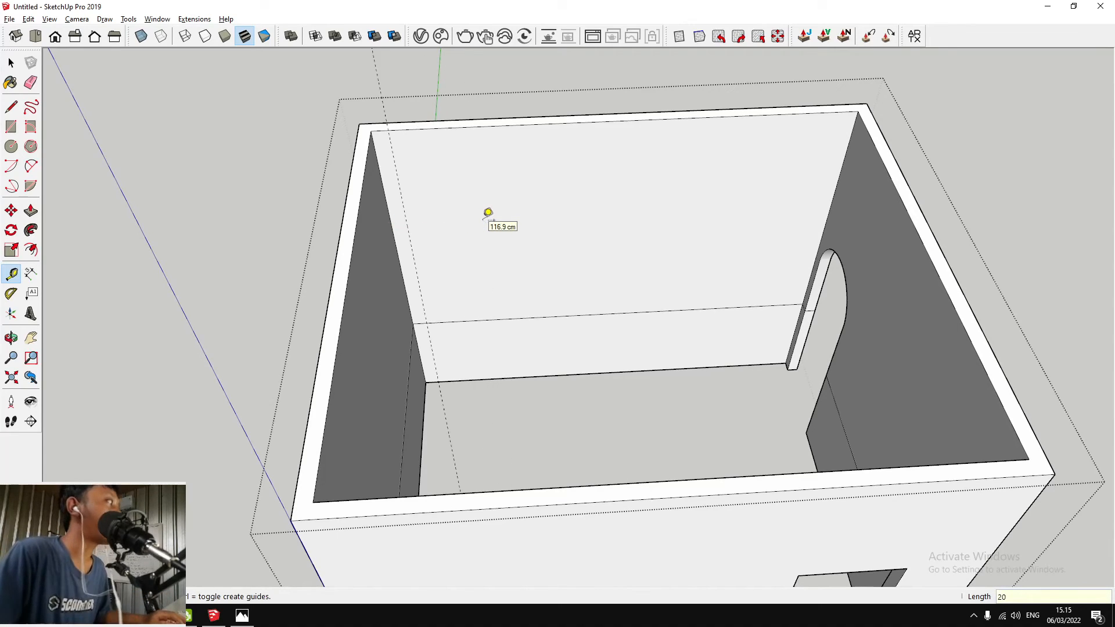
click(836, 189)
key(Return)
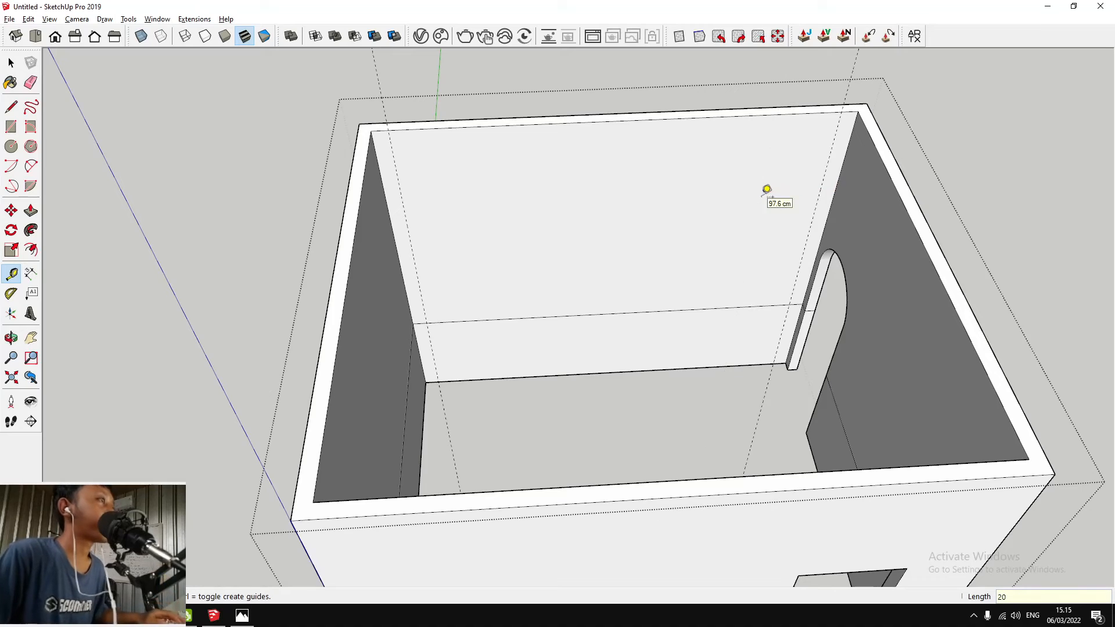
Add a vertical guide 80 cm inward from each of the two outer guides on the back wall
click(409, 232)
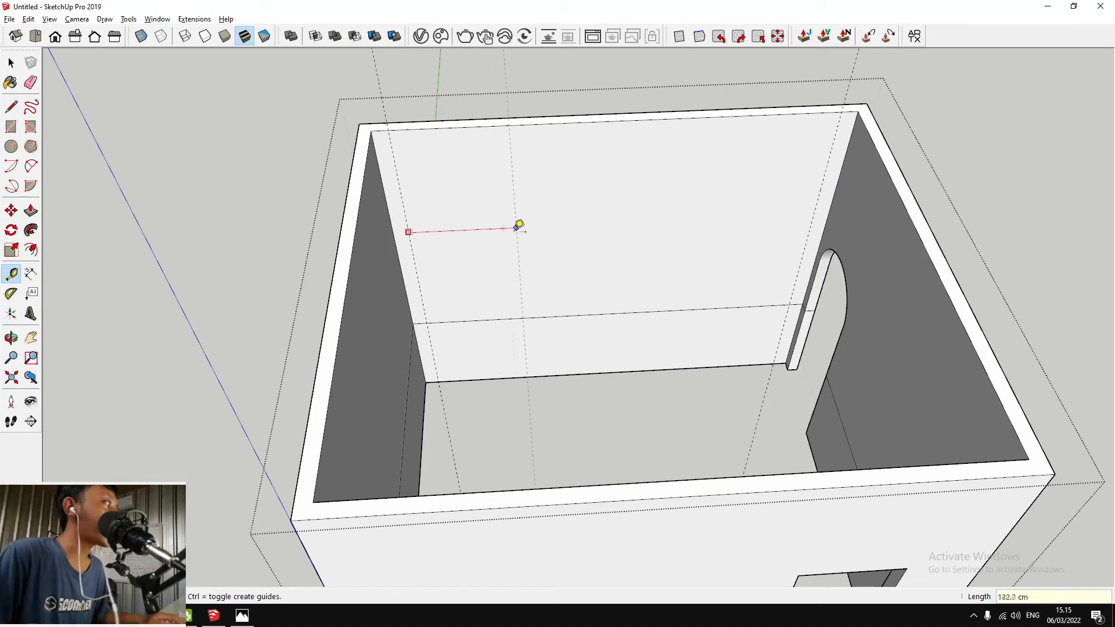
text(80)
key(Return)
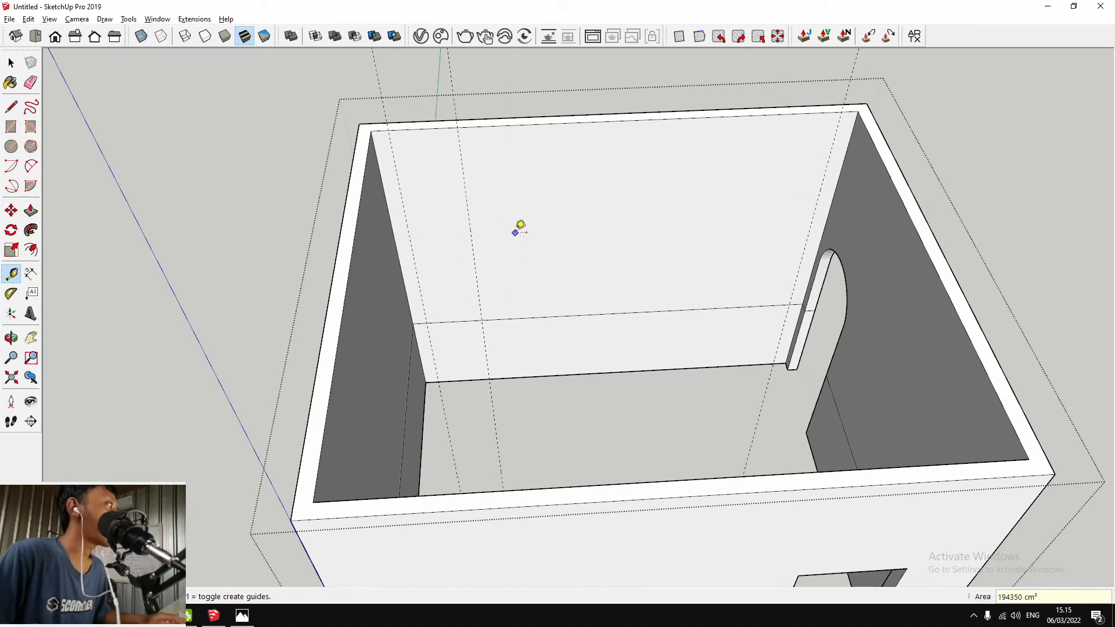
click(818, 197)
text(80)
key(Return)
Add another vertical guide a short distance inward from each inner guide on the back wall
click(469, 219)
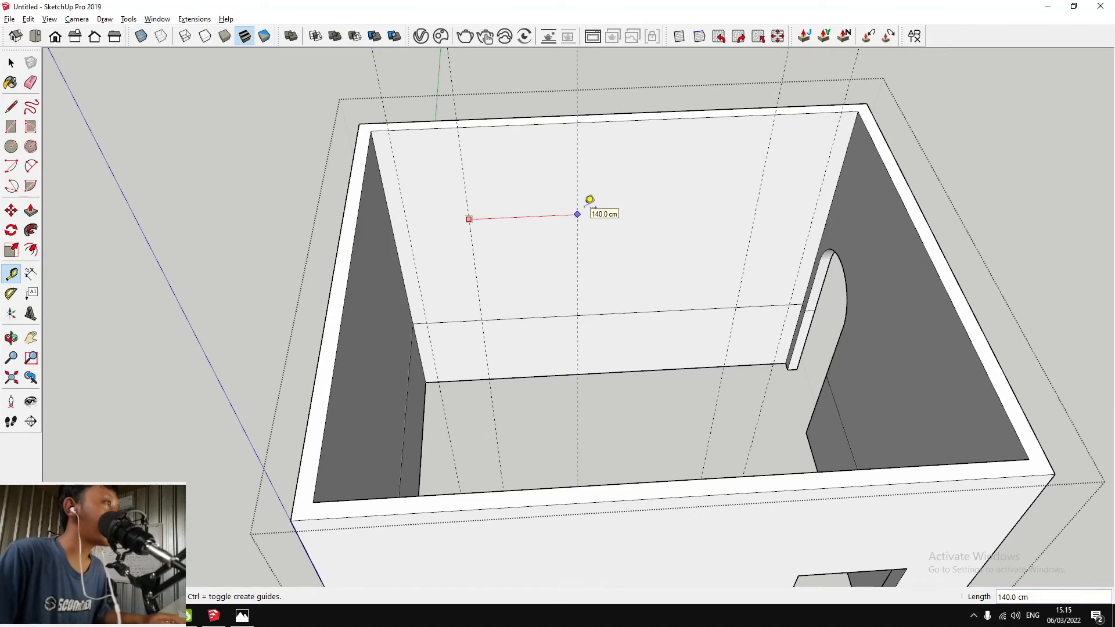
key(Return)
click(760, 193)
middle_drag(720, 189, 715, 225)
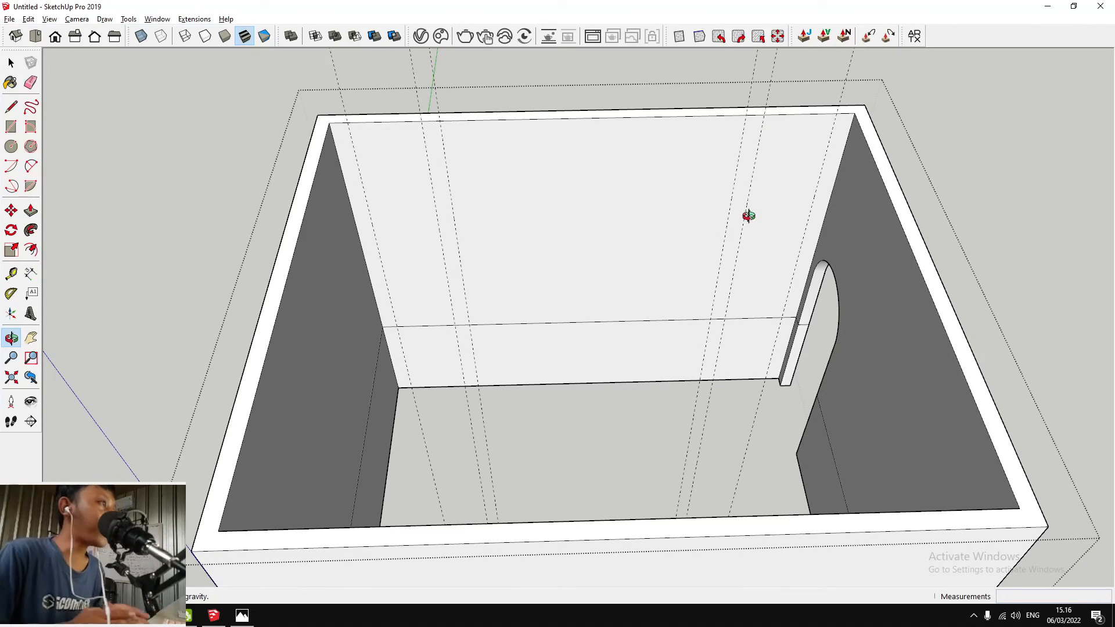
key(space)
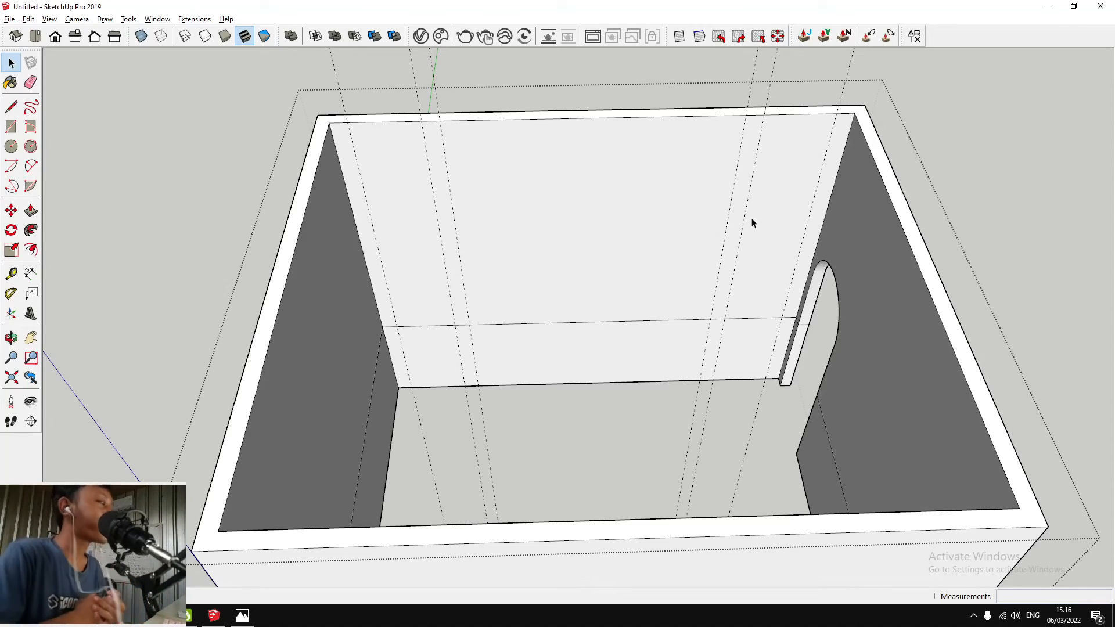
key(t)
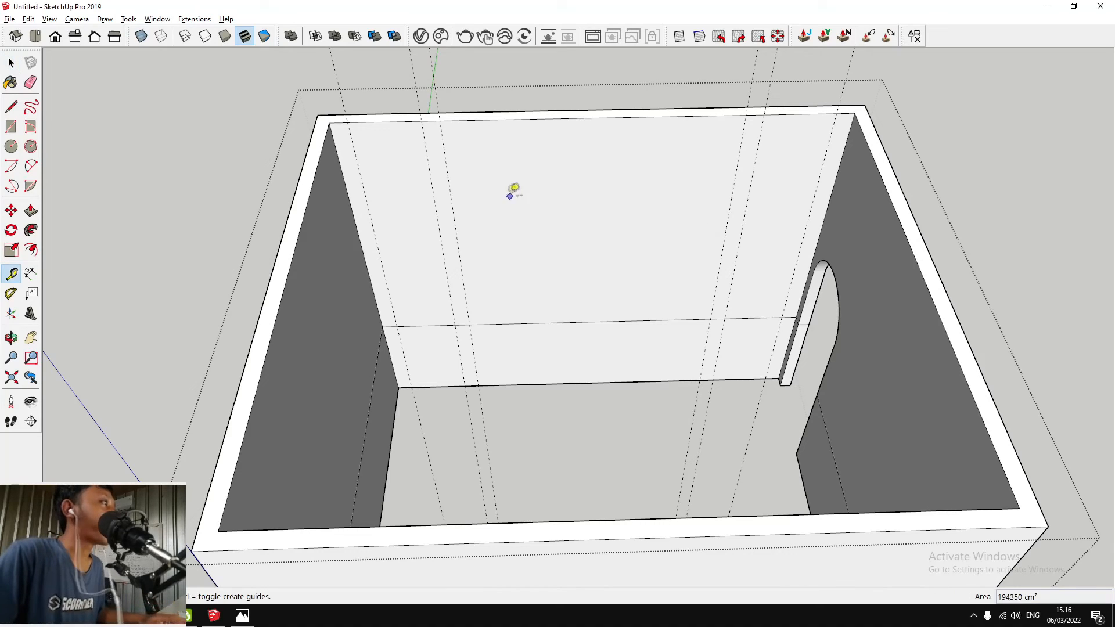
Add a vertical guide 60 cm inward from each of the two innermost guides on the back wall
click(454, 219)
text(60)
key(Return)
click(731, 199)
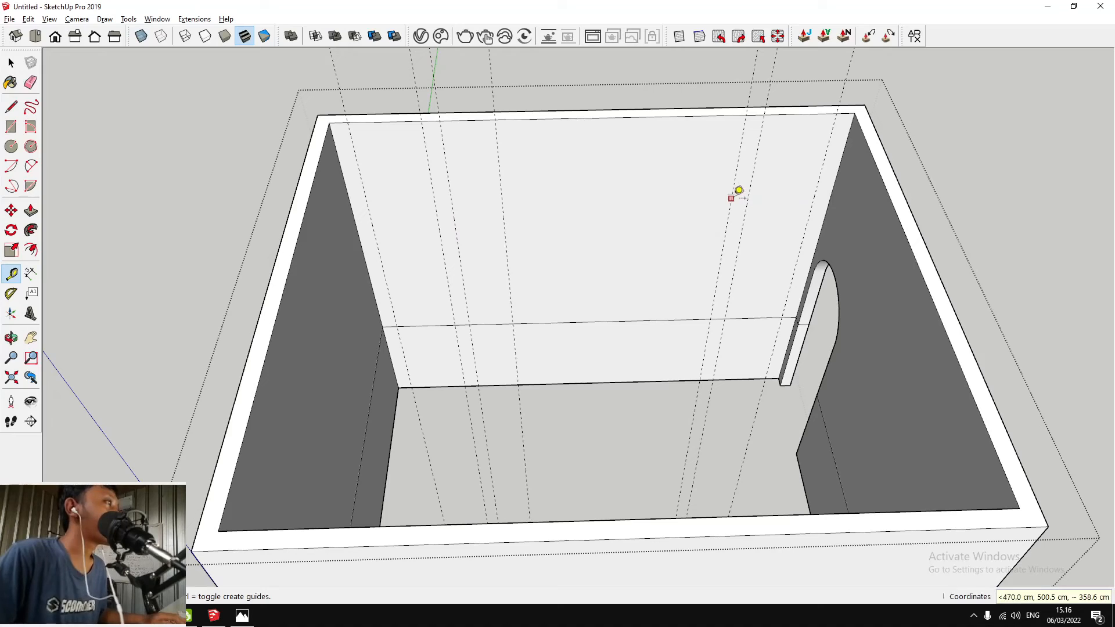
text(60)
key(Return)
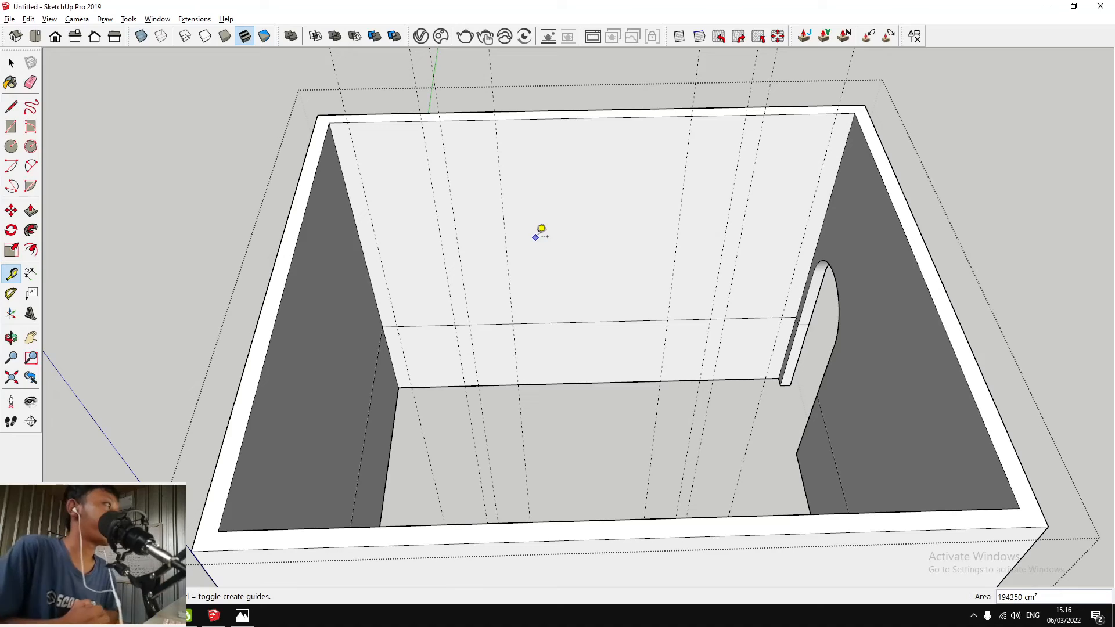
Measure the distance between the two innermost vertical guides on the back wall
click(507, 229)
key(space)
key(t)
click(504, 223)
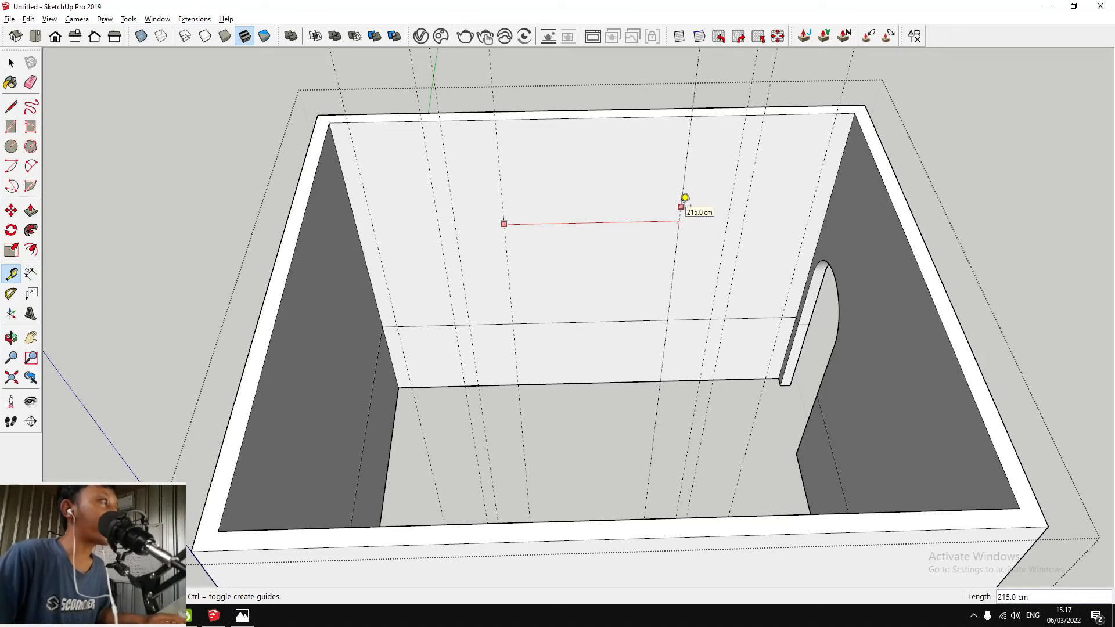
key(space)
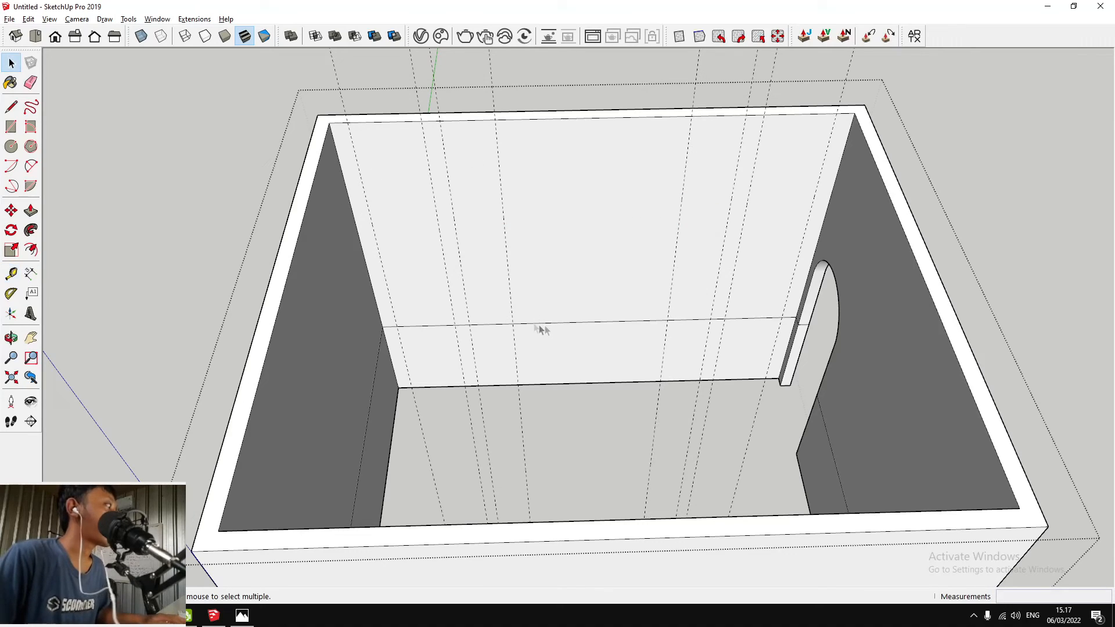
Place a horizontal guide 30 cm above the back wall's horizontal dividing line
middle_drag(674, 316, 609, 370)
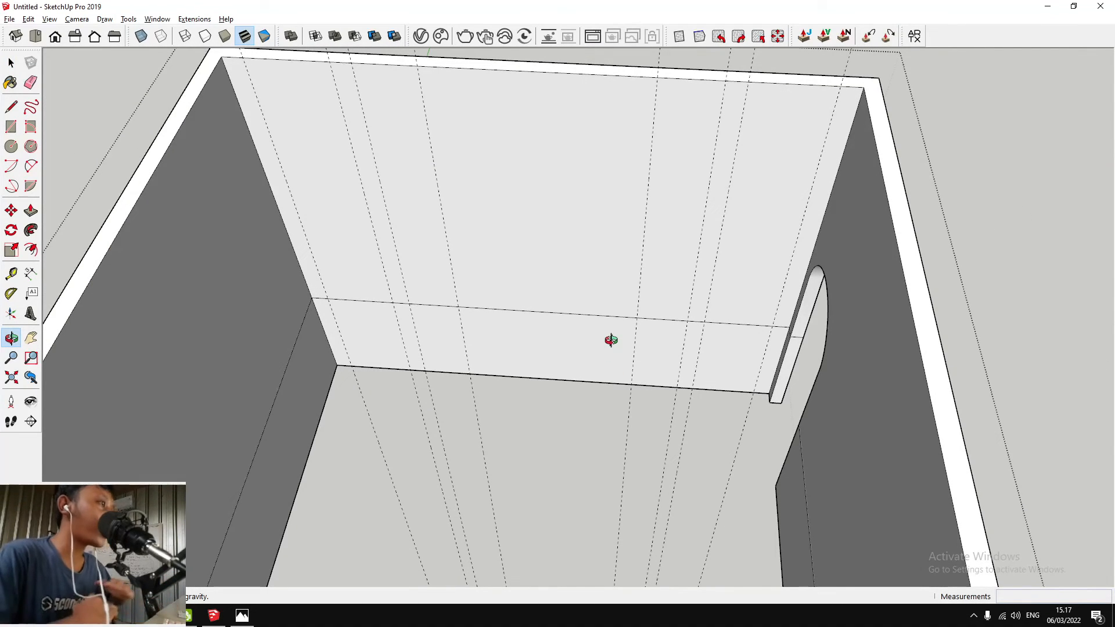
key(t)
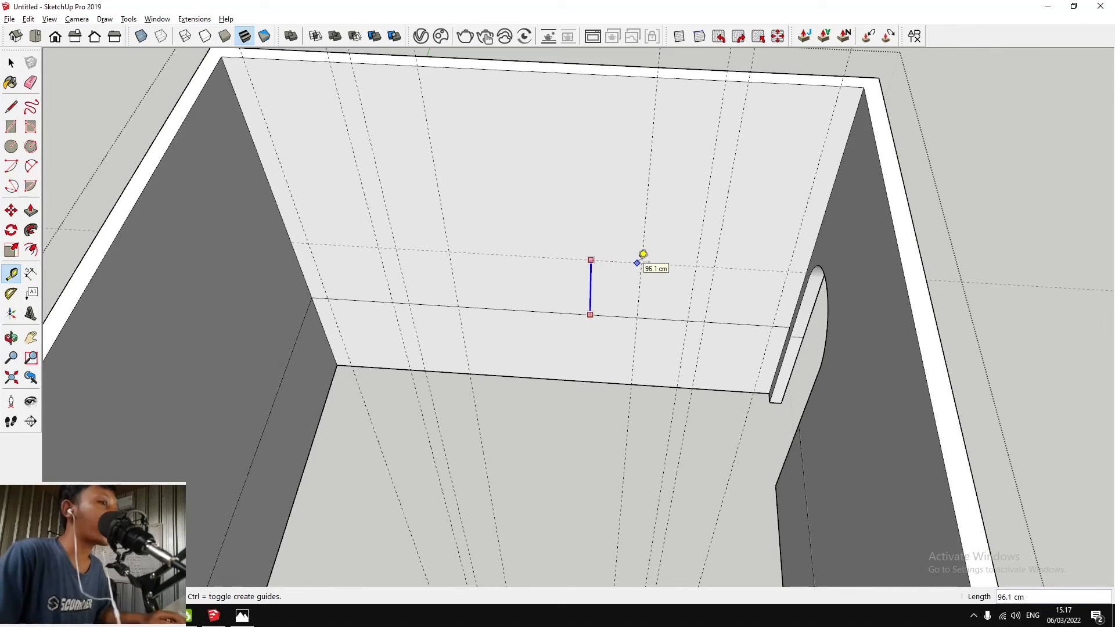
key(Return)
scroll(604, 288, down, 5)
scroll(608, 296, up, 5)
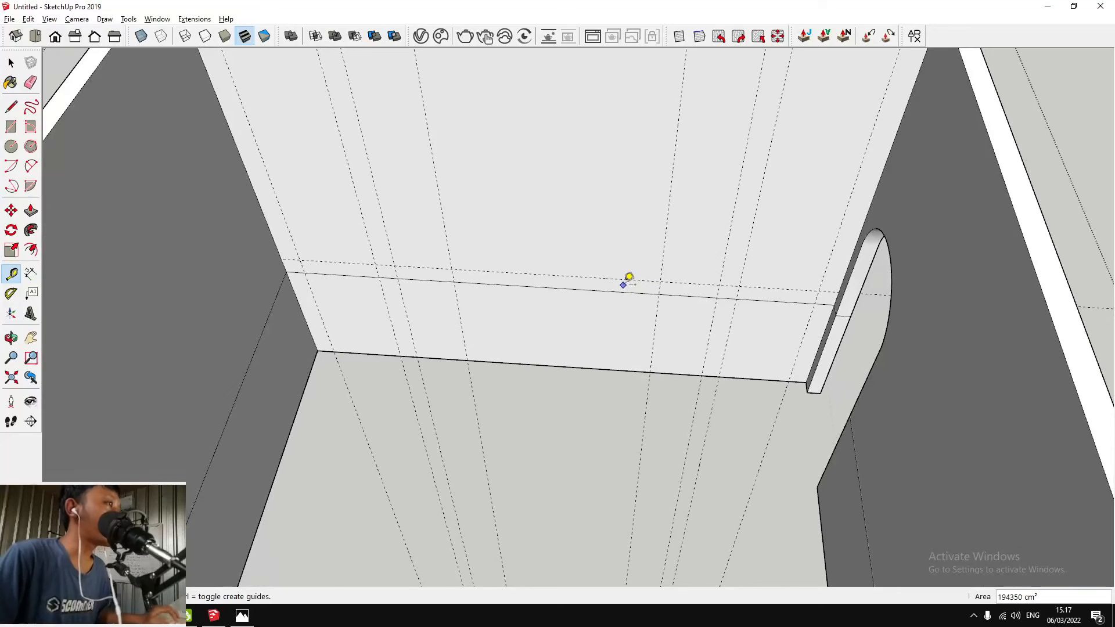
click(625, 291)
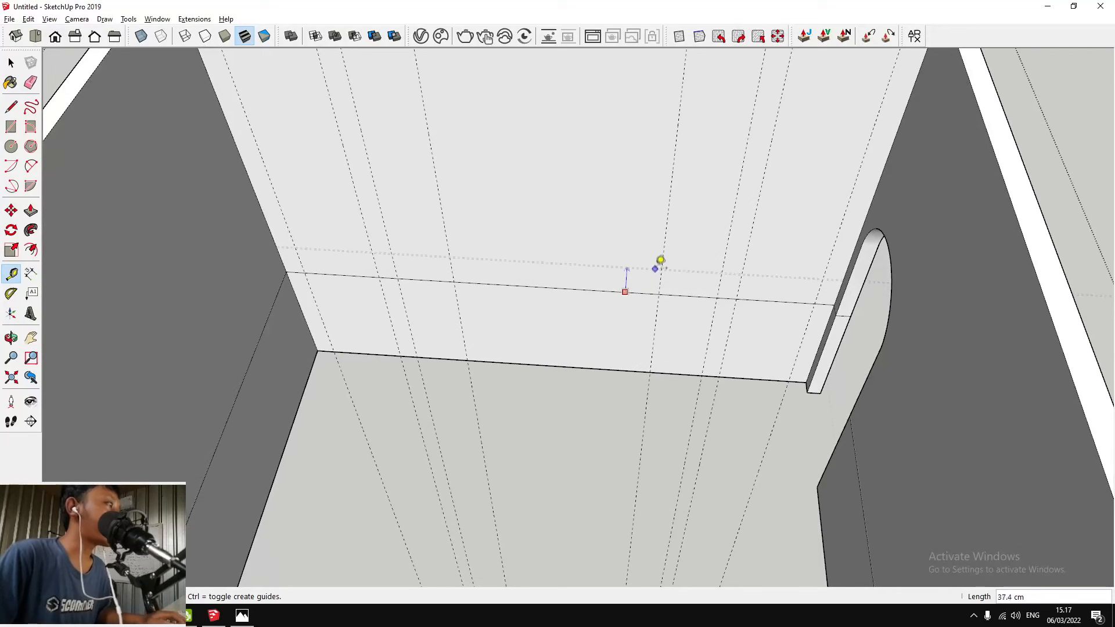
text(30)
key(Return)
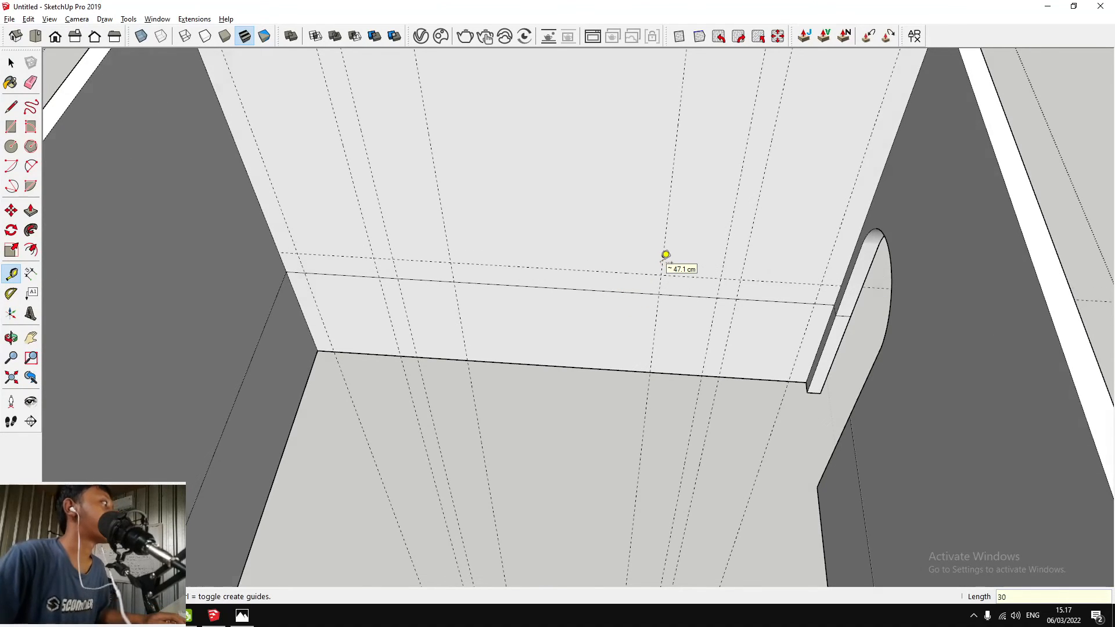
Place a horizontal guide 20 cm below the back wall's top edge and a second one a short distance beneath it
scroll(666, 256, down, 5)
scroll(560, 287, up, 5)
middle_drag(560, 291, 669, 248)
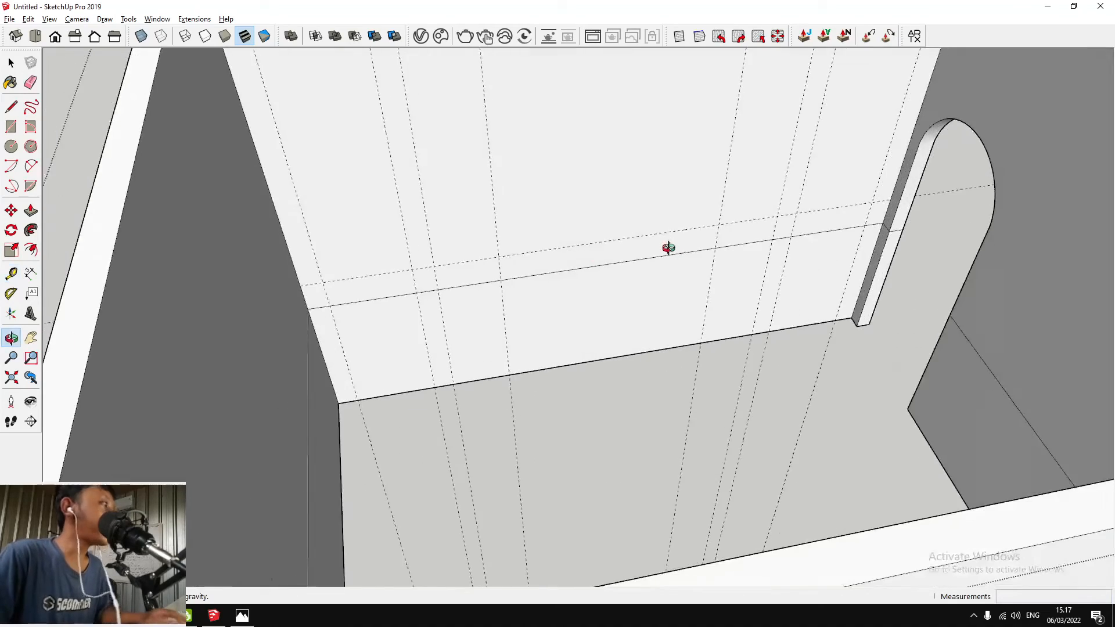
scroll(669, 248, down, 5)
key(t)
scroll(605, 174, up, 5)
click(633, 95)
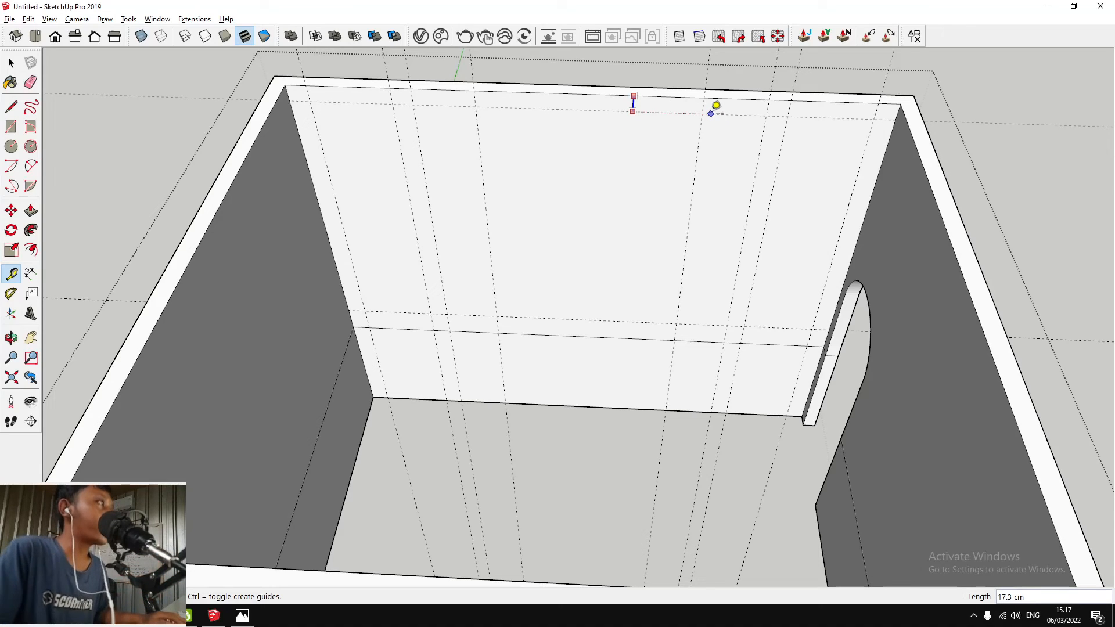
text(20)
key(Return)
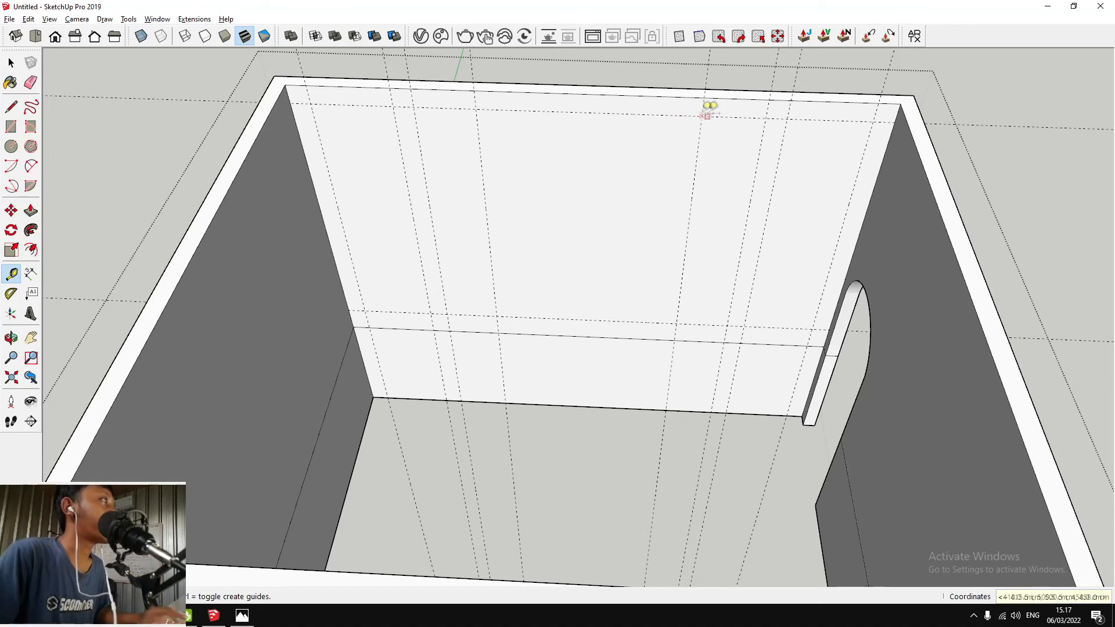
click(680, 116)
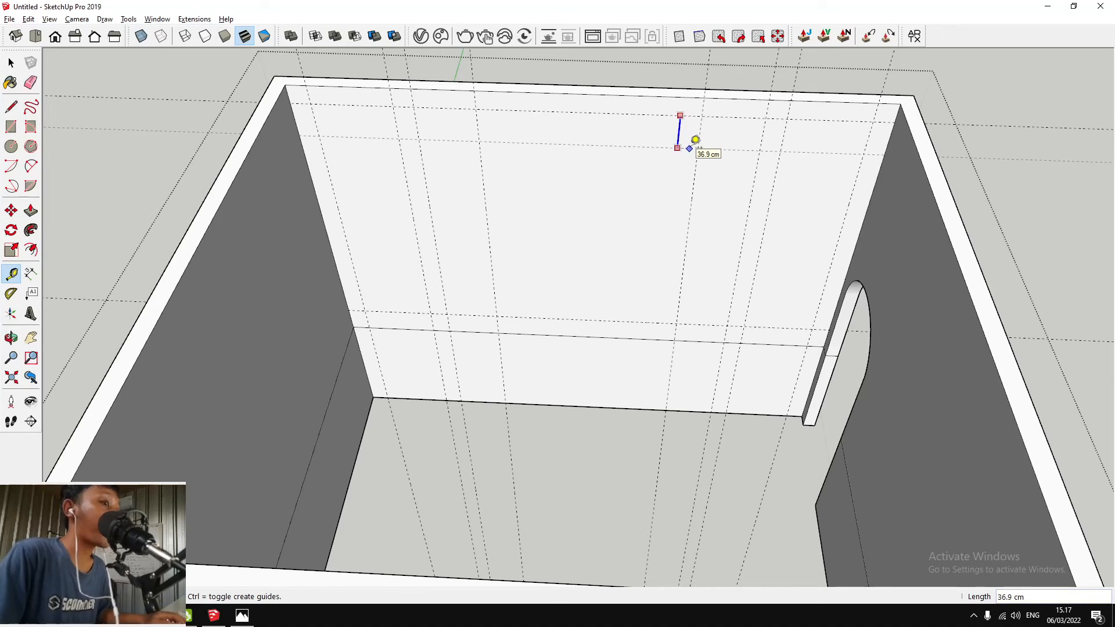
key(Escape)
Draw a 268 cm by 80 cm panel rectangle between the guides at the left end of the back wall
key(r)
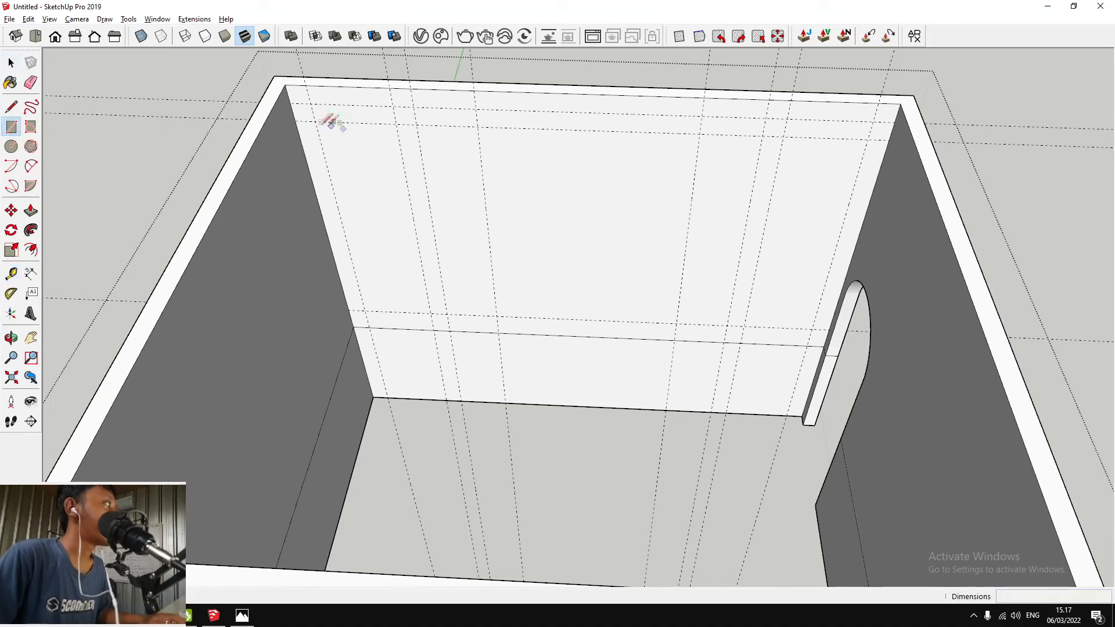
key(space)
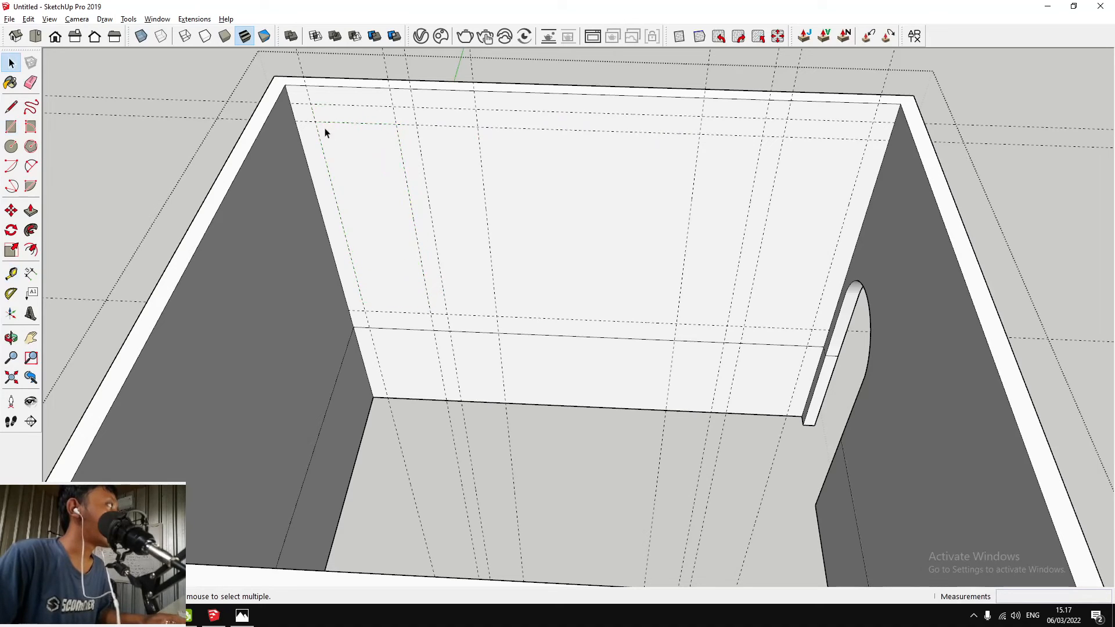
key(r)
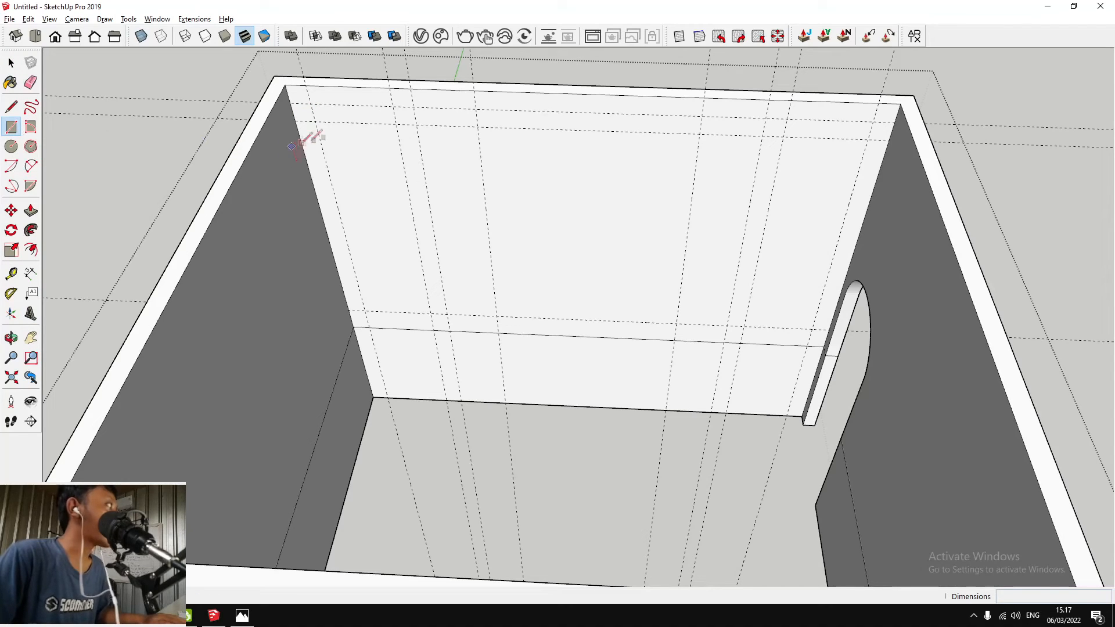
click(316, 121)
click(430, 314)
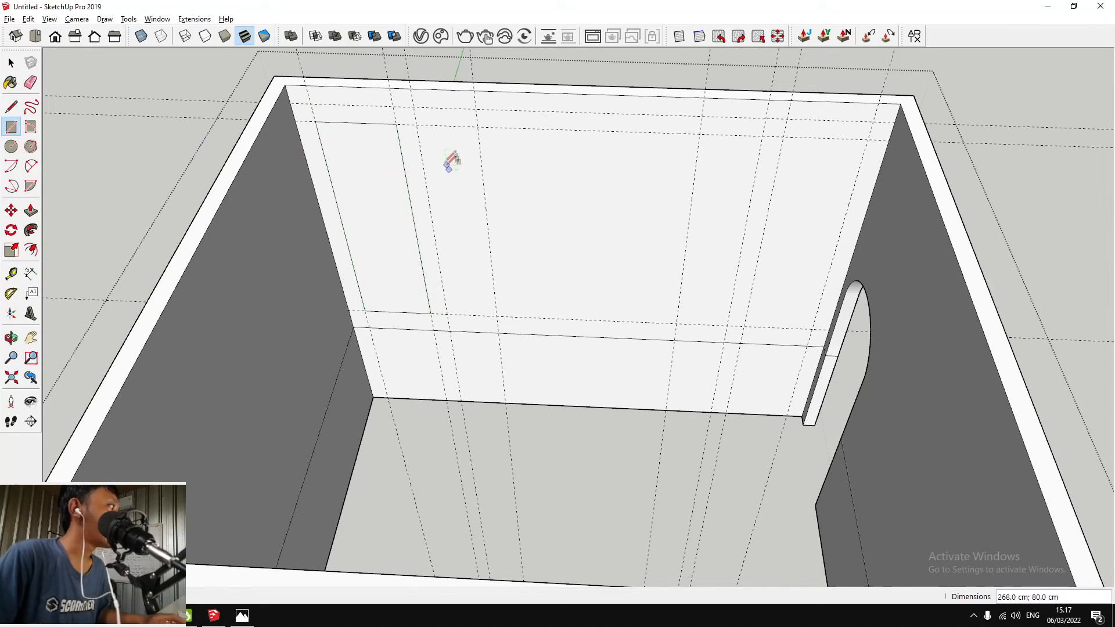
Draw the matching upper panel rectangle between the guides at the right end of the back wall
click(417, 124)
key(space)
key(r)
click(783, 137)
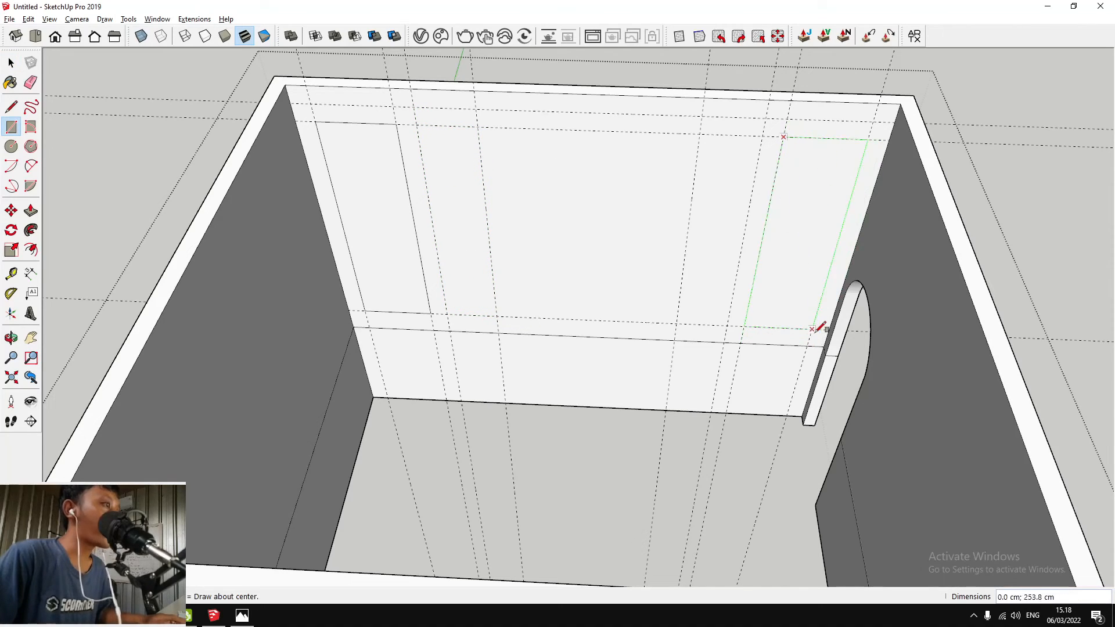
click(823, 326)
key(space)
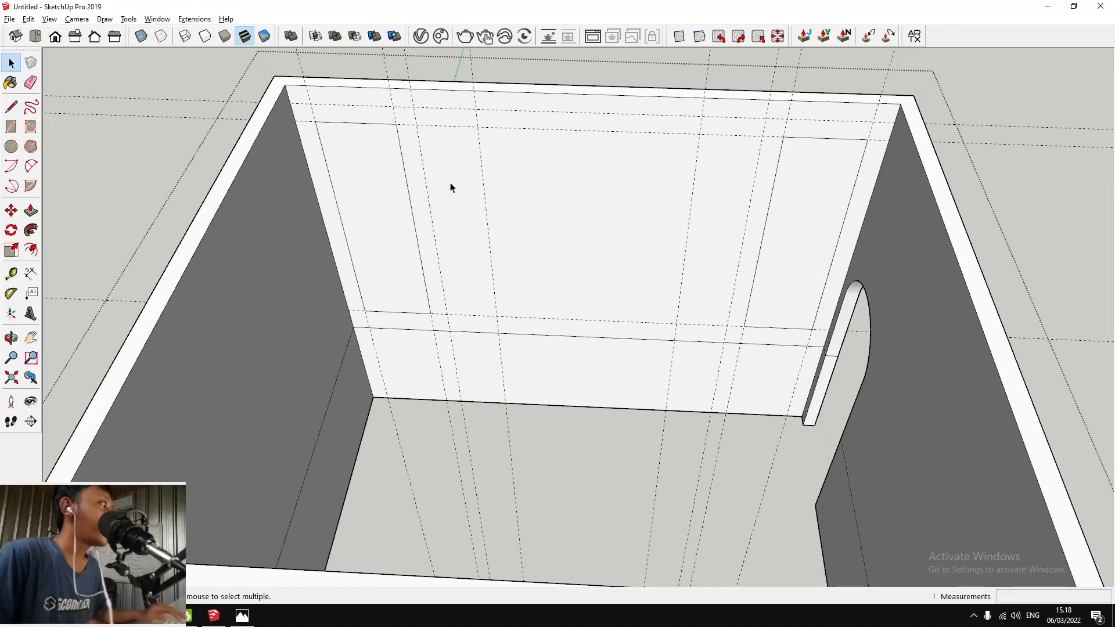
Place a horizontal guide a short distance above the back wall's floor edge
key(r)
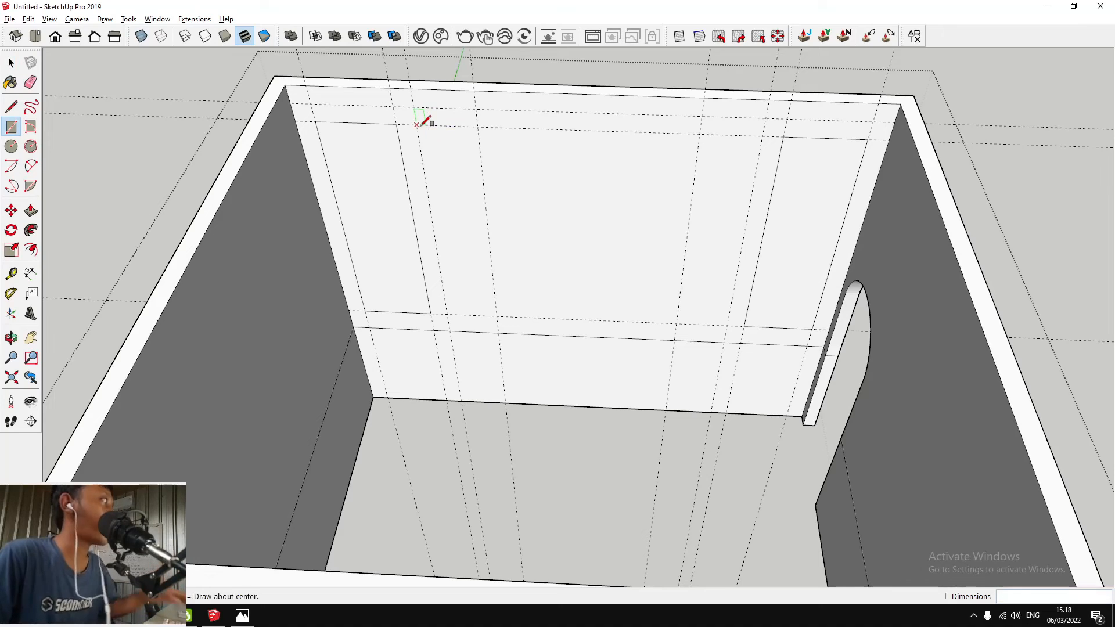
key(space)
key(t)
click(586, 406)
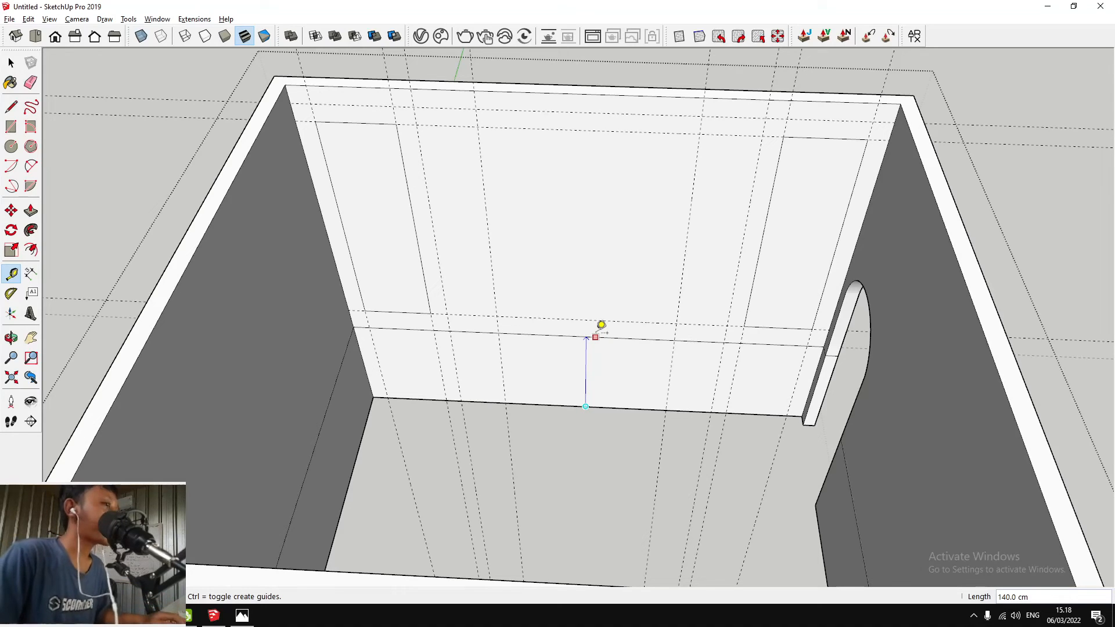
key(Return)
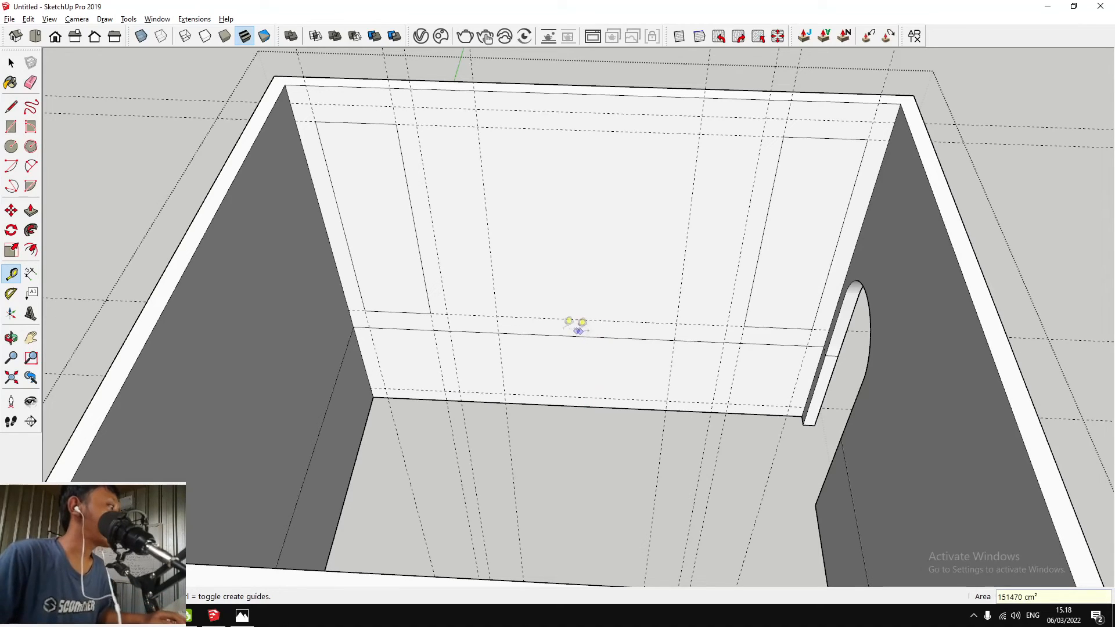
Draw a tall 60 cm wide rectangle between the inner guides on each side of the back wall and erase the dividing line inside both
key(r)
click(417, 125)
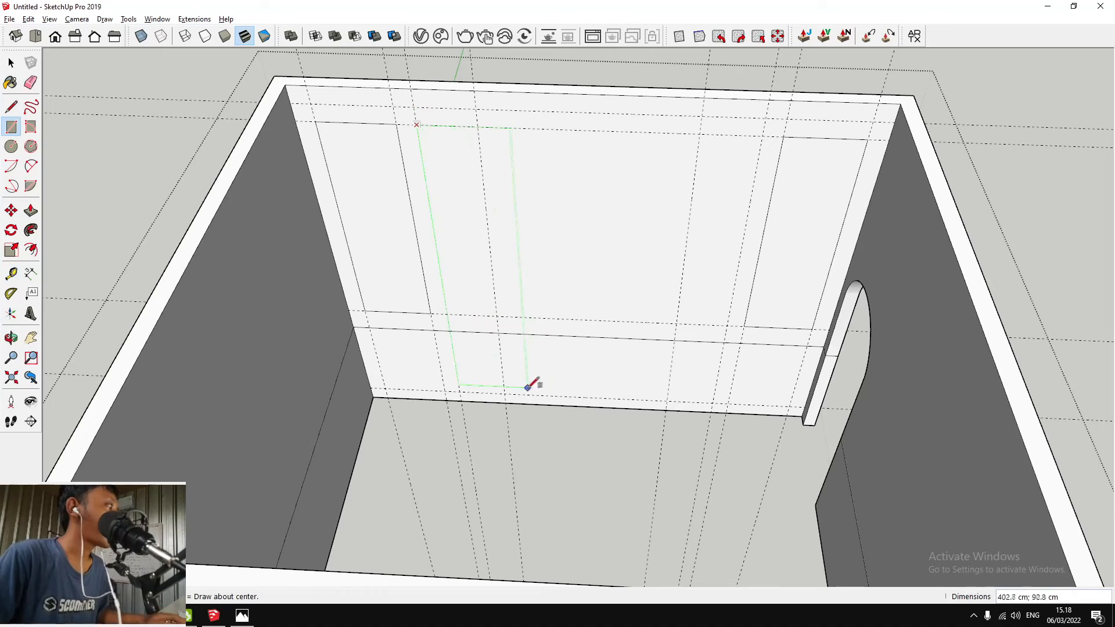
click(506, 393)
key(space)
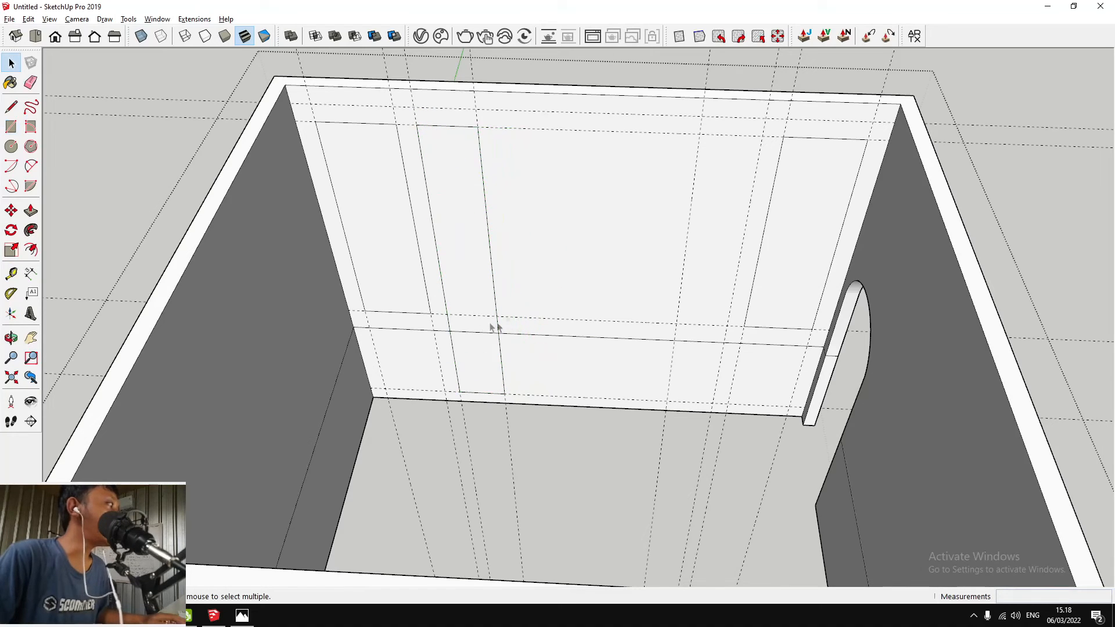
key(r)
click(700, 134)
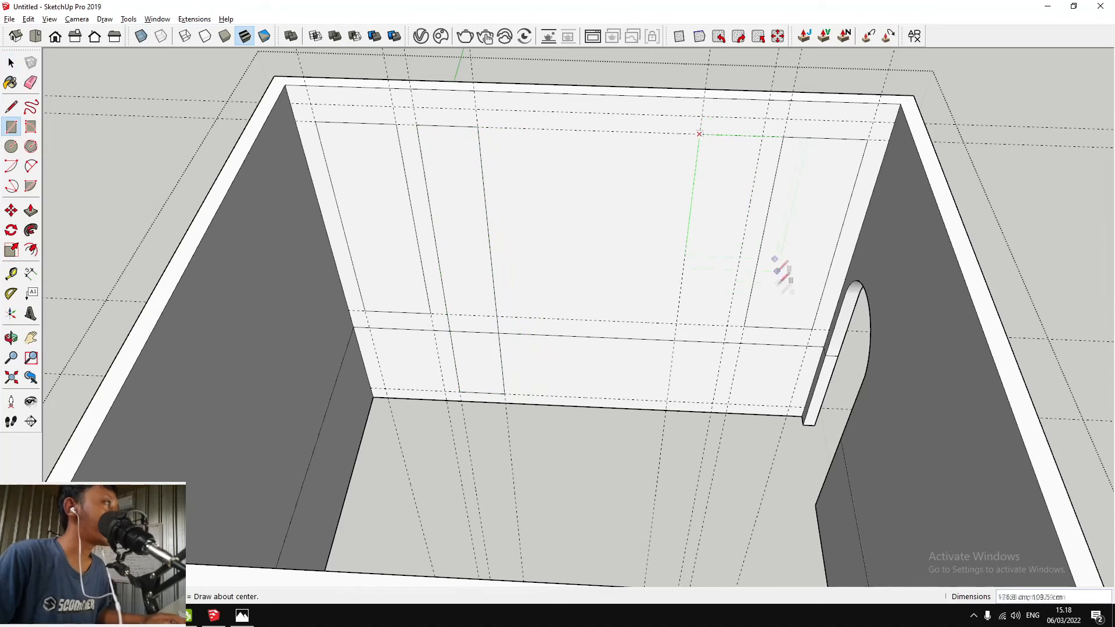
click(715, 400)
key(e)
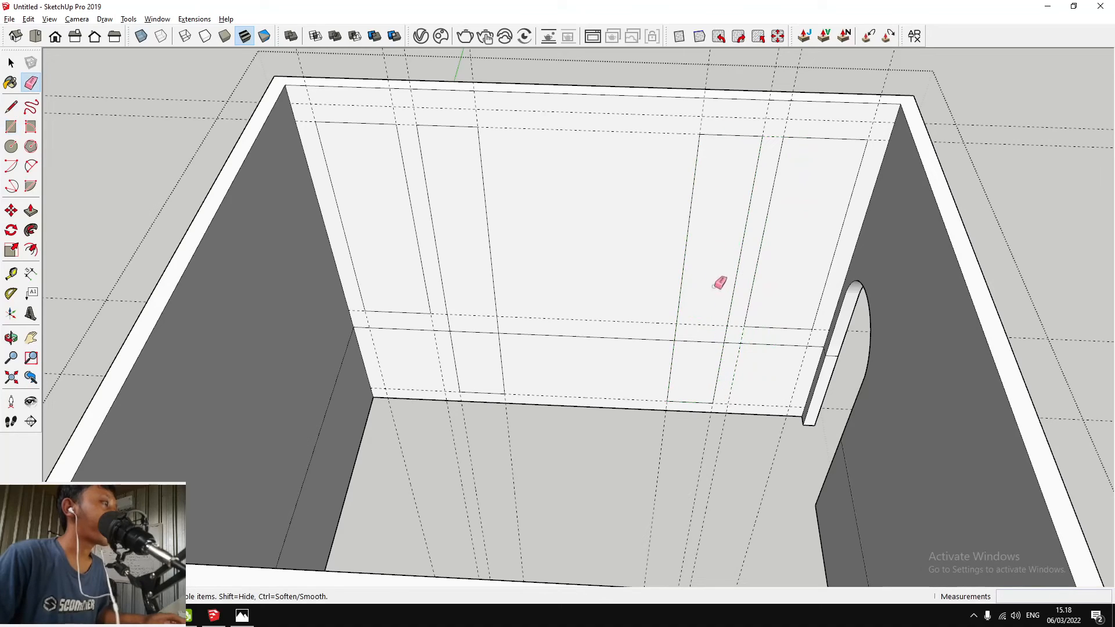
click(702, 333)
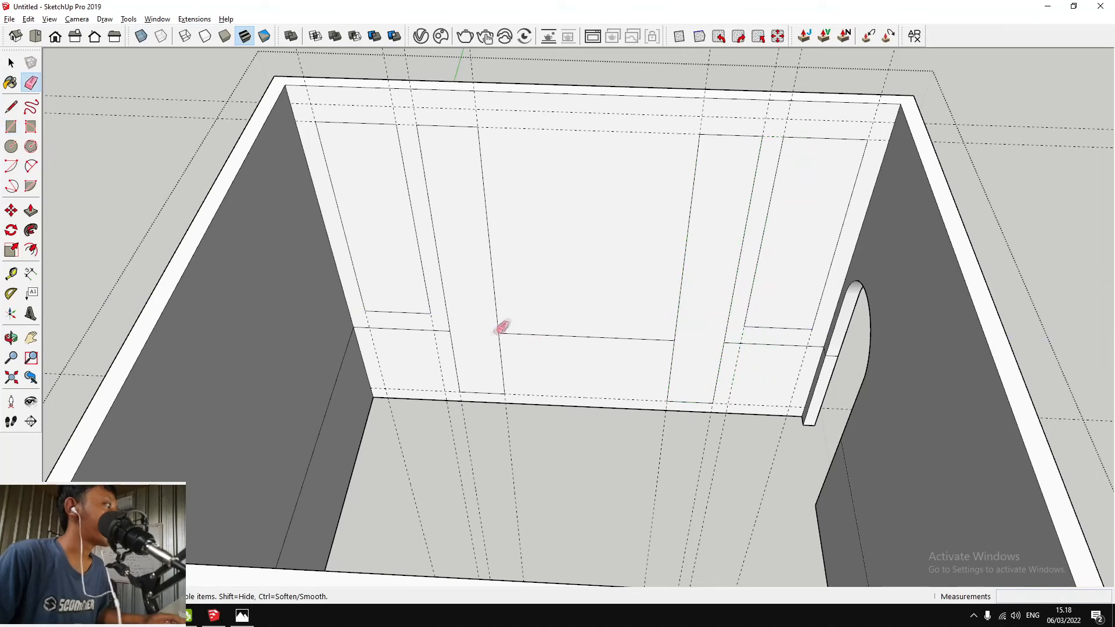
scroll(511, 213, down, 3)
scroll(511, 215, up, 3)
key(space)
scroll(552, 302, down, 3)
scroll(560, 284, up, 3)
key(h)
scroll(560, 272, down, 2)
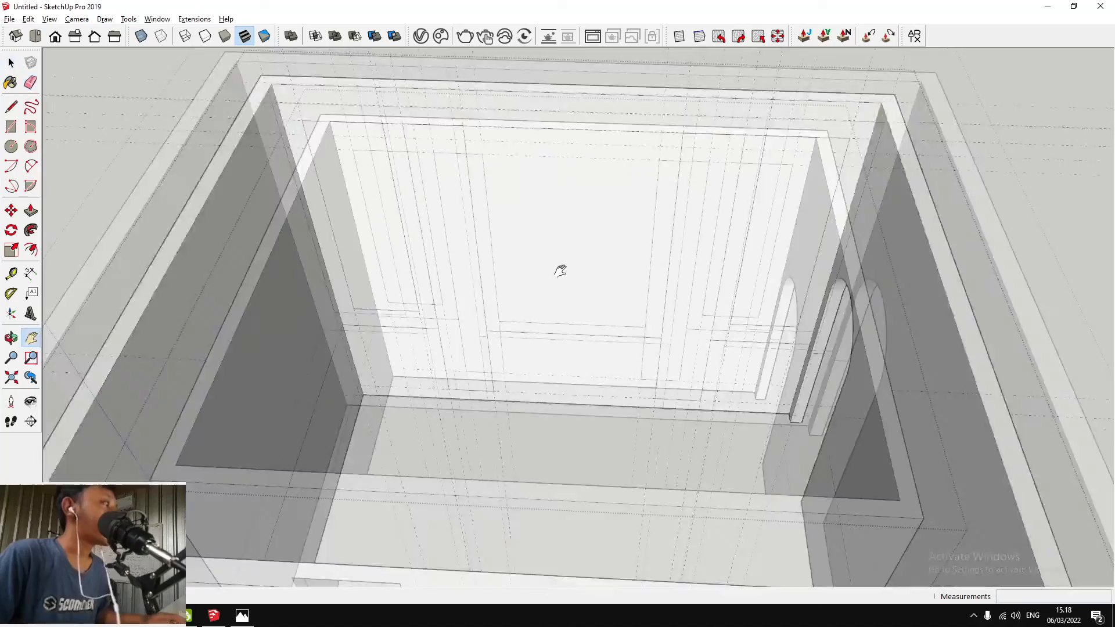
scroll(577, 273, up, 3)
key(space)
scroll(523, 331, down, 4)
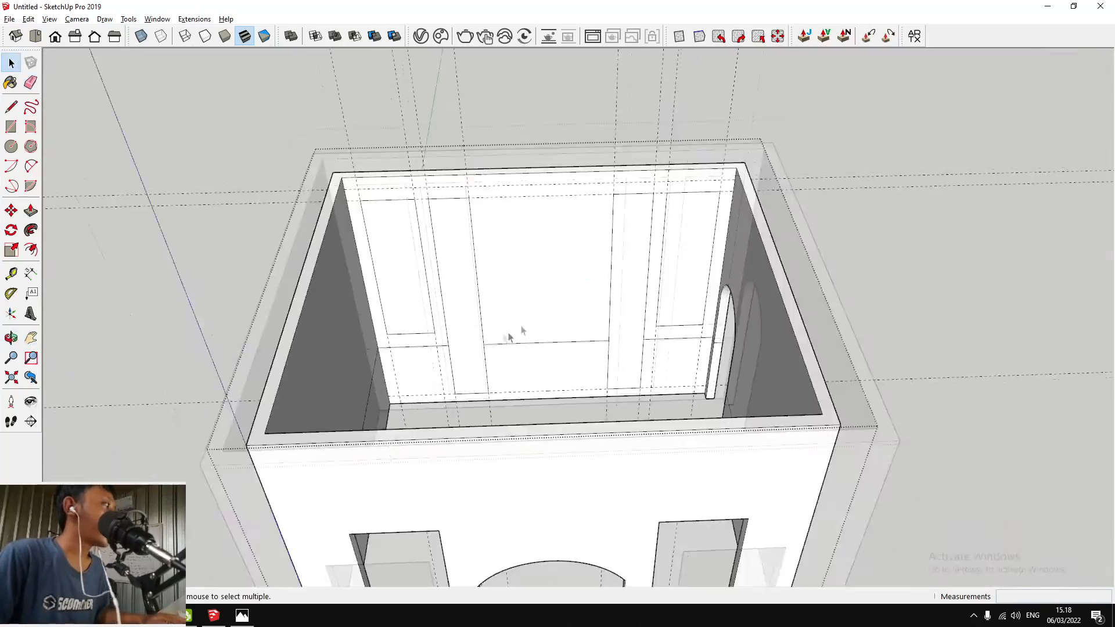
scroll(519, 319, up, 4)
shift+middle_drag(486, 215, 513, 234)
Place vertical guides 20 cm inward from the inner edges of the two tall rectangles
key(t)
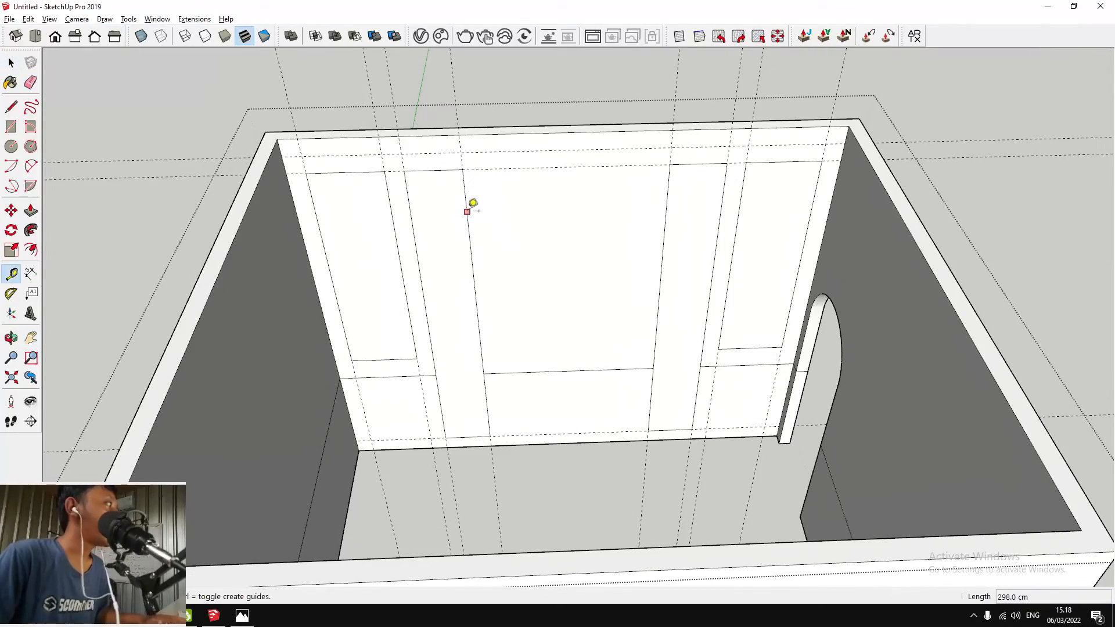
click(467, 211)
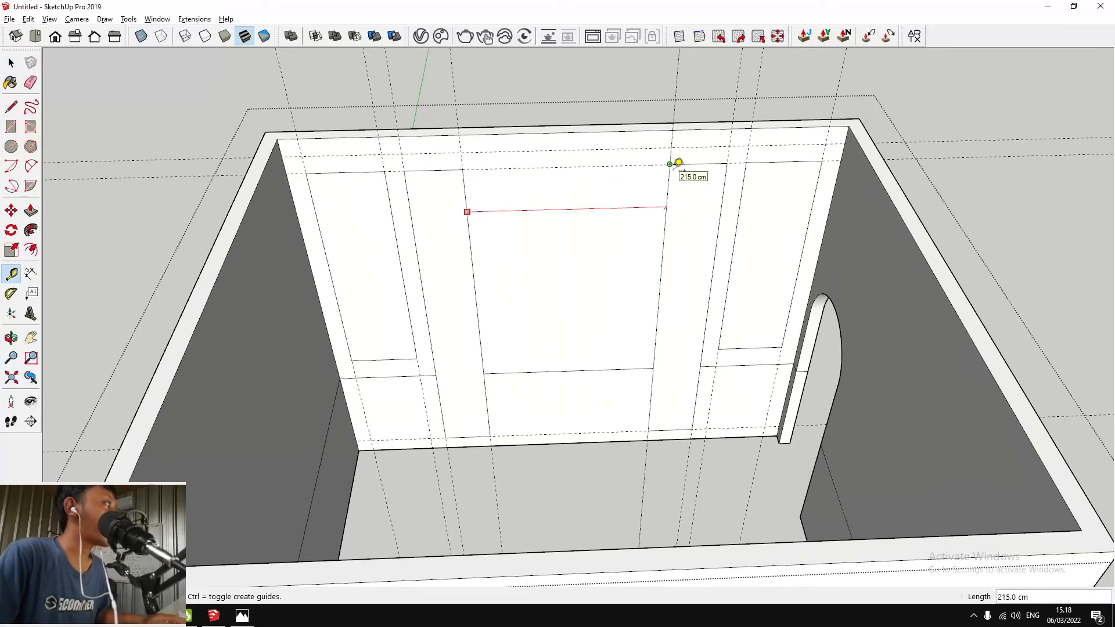
text(20)
key(Return)
click(668, 190)
text(20)
key(Return)
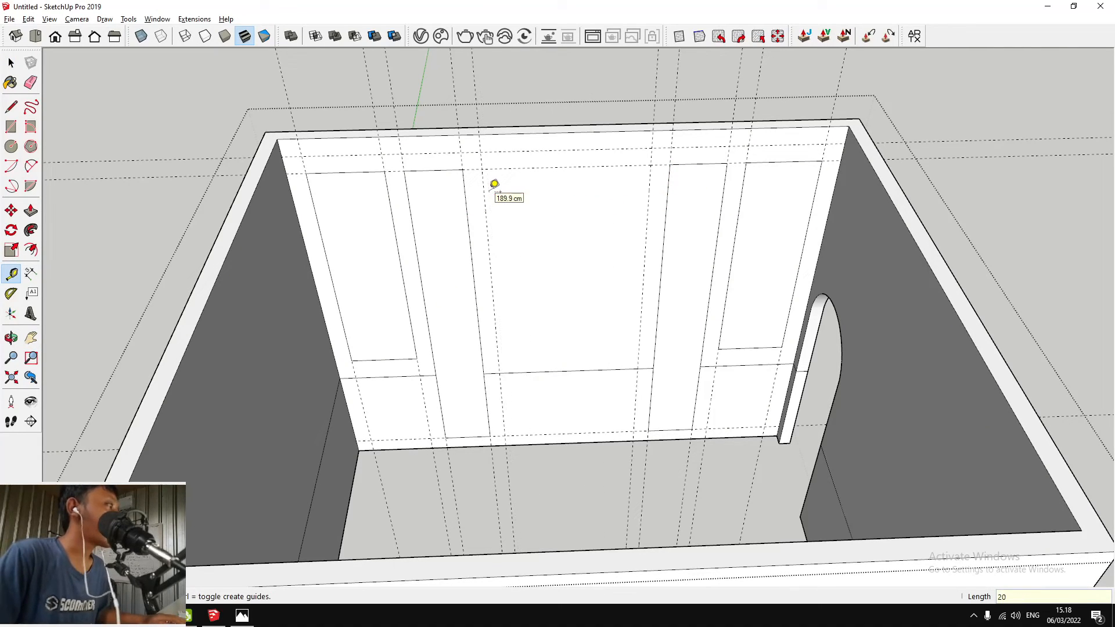
Add a guide 20 cm above the central dividing line and draw the large central panel rectangle between the guides
click(595, 370)
text(20)
key(Return)
key(r)
click(482, 167)
click(643, 351)
key(space)
Delete all guides from the model
scroll(637, 353, up, 1)
middle_drag(636, 354, 530, 306)
scroll(532, 327, down, 4)
click(28, 19)
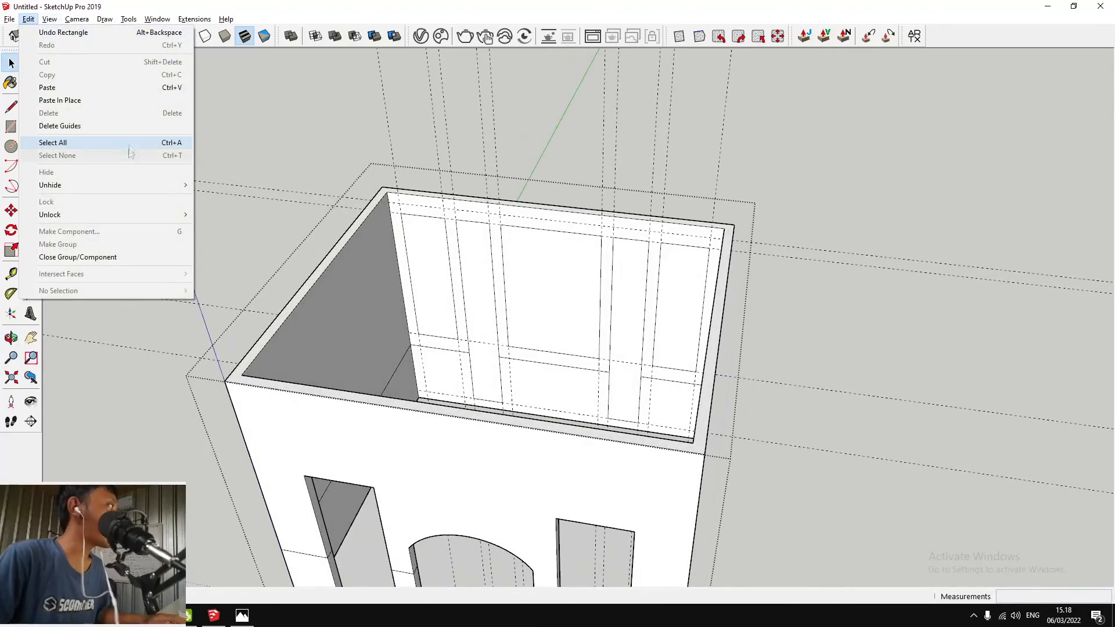
click(64, 125)
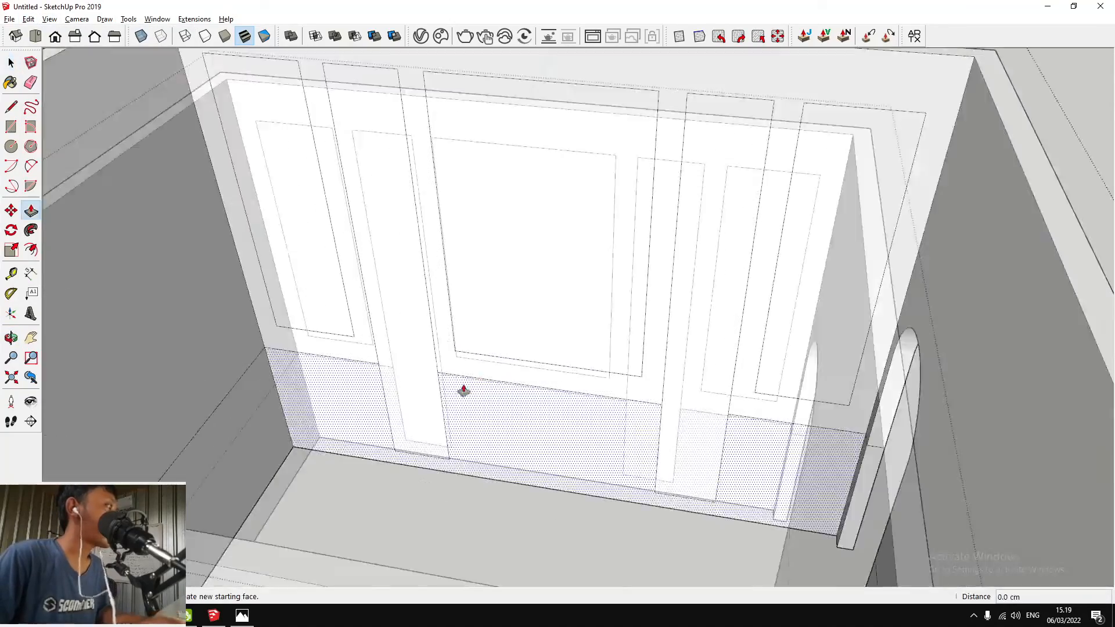
scroll(463, 391, down, 3)
key(o)
drag(498, 356, 573, 363)
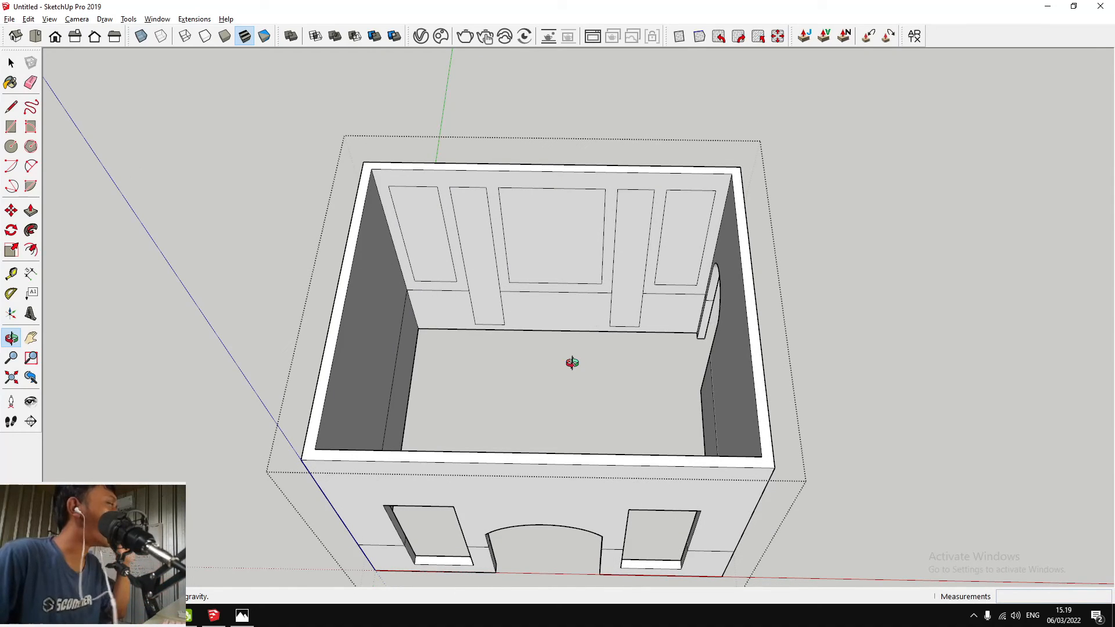
Place vertical guides 20 cm inward from both side edges of the plain wall next to the panelled wall
drag(656, 304, 490, 289)
mouse_move(583, 277)
mouse_down()
mouse_move(318, 256)
mouse_move(445, 293)
mouse_move(1051, 289)
mouse_move(550, 324)
mouse_move(665, 256)
mouse_move(595, 291)
mouse_up()
drag(637, 242, 526, 186)
drag(604, 185, 416, 209)
key(space)
key(t)
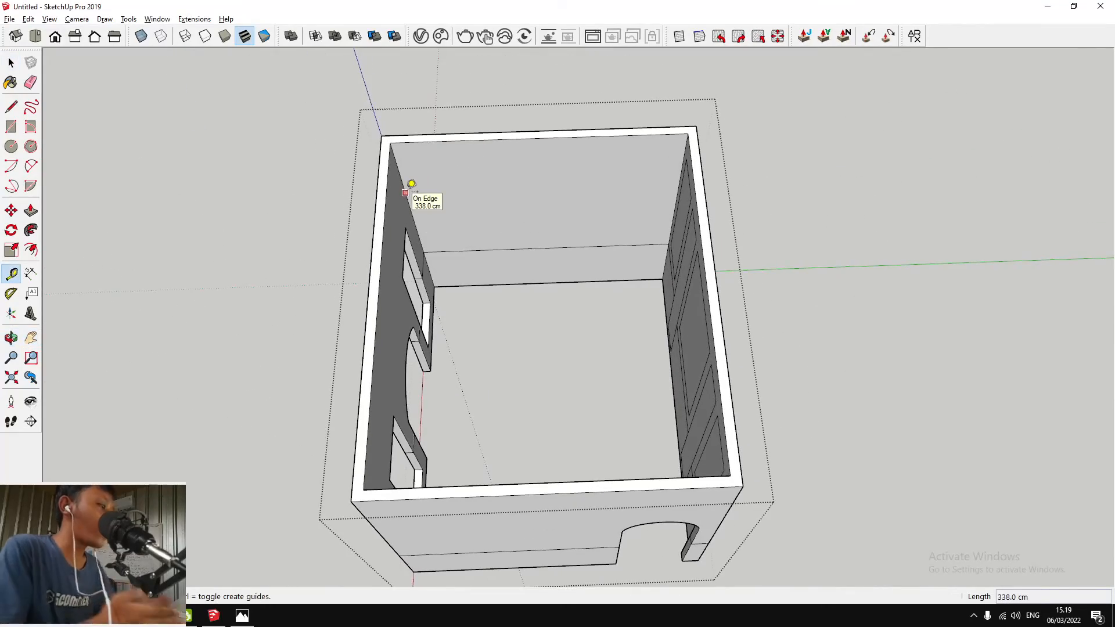
click(405, 192)
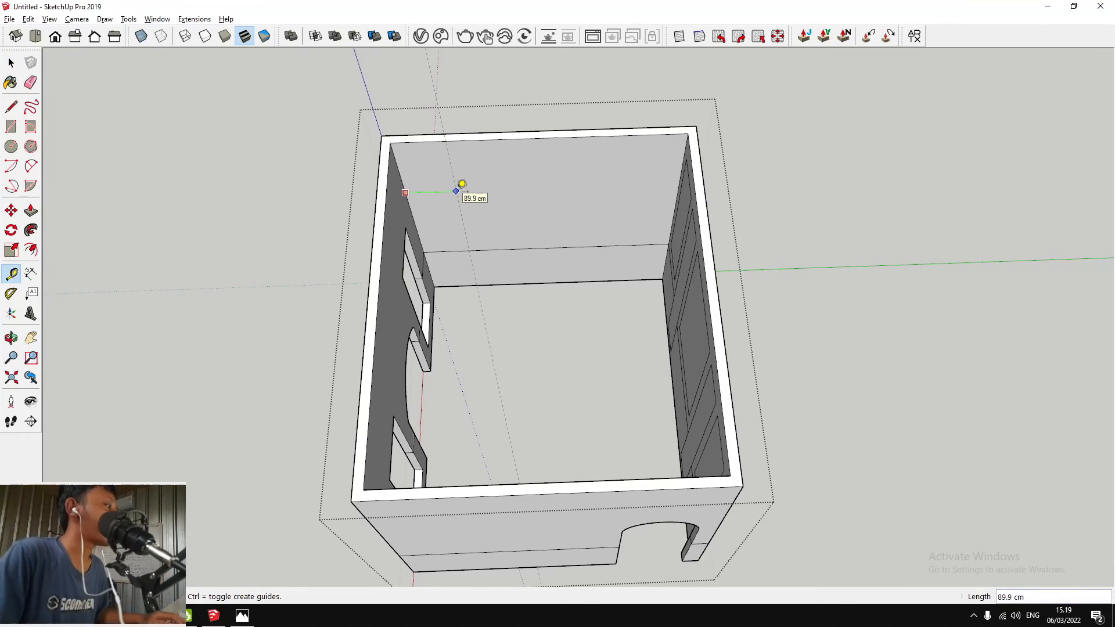
text(20)
key(Return)
scroll(632, 142, up, 3)
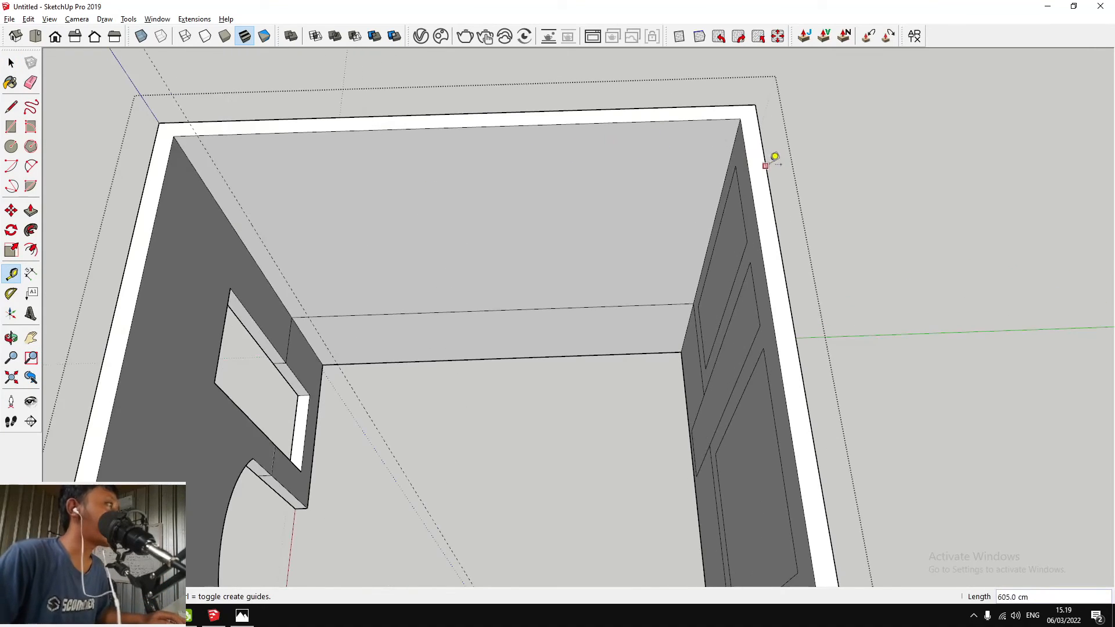
click(733, 148)
text(20)
key(Return)
Place vertical guides 80 cm inward from the two outer guides on the plain wall
click(266, 241)
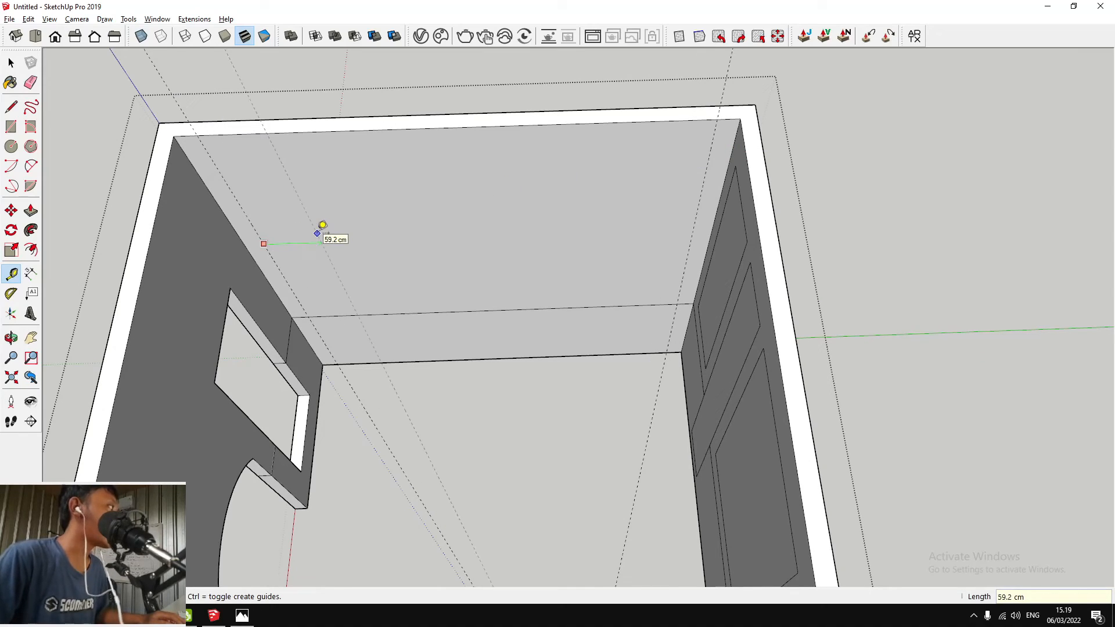
text(80)
key(Return)
click(702, 186)
text(80)
key(Return)
Add vertical guides 20 cm inward from the two 80 cm guides
click(327, 208)
click(569, 120)
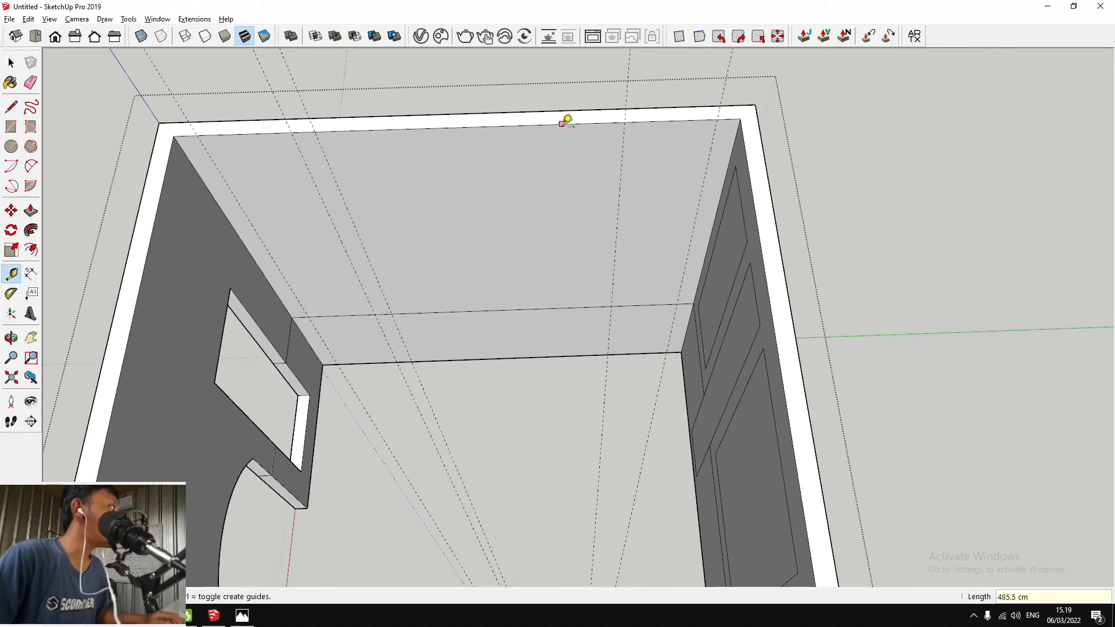
click(621, 173)
text(20)
key(Return)
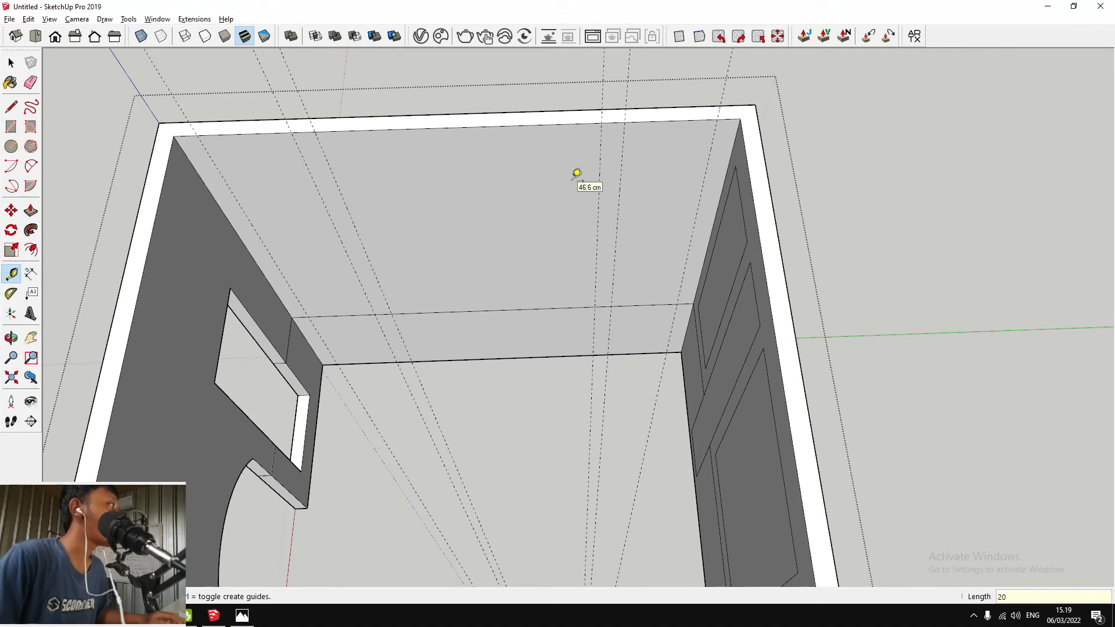
Place vertical guides 60 cm further inward on both sides to bound the tall panels
click(600, 171)
text(60)
key(Return)
click(338, 188)
text(60)
key(Return)
Place vertical guides 20 cm inward from the two 60 cm guides toward the wall's centre
click(400, 175)
text(20)
key(Return)
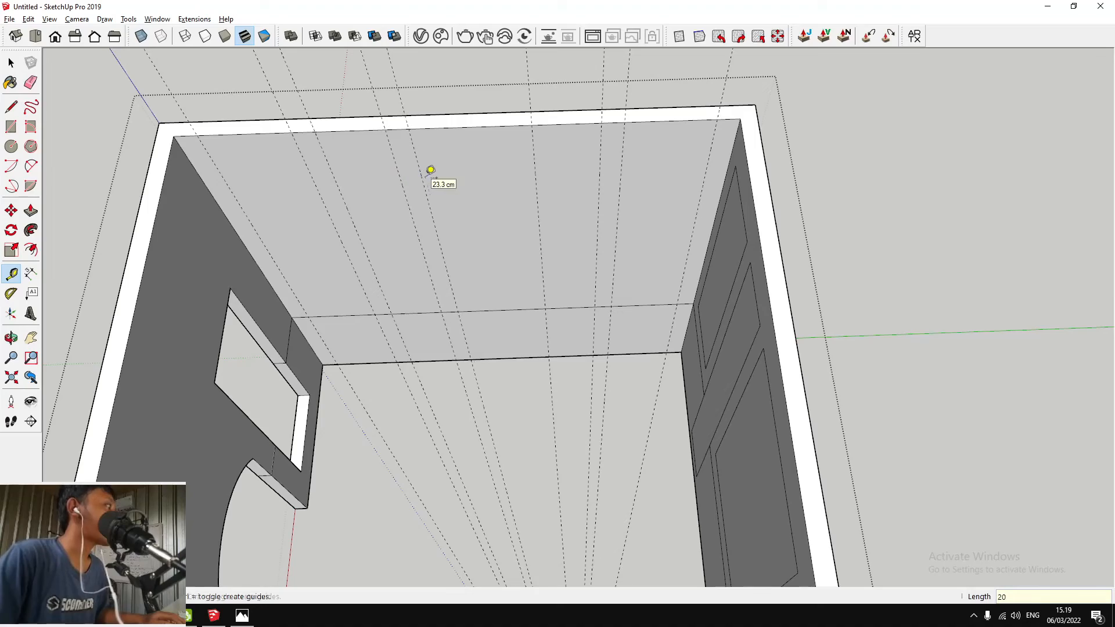
click(535, 177)
text(20)
key(Return)
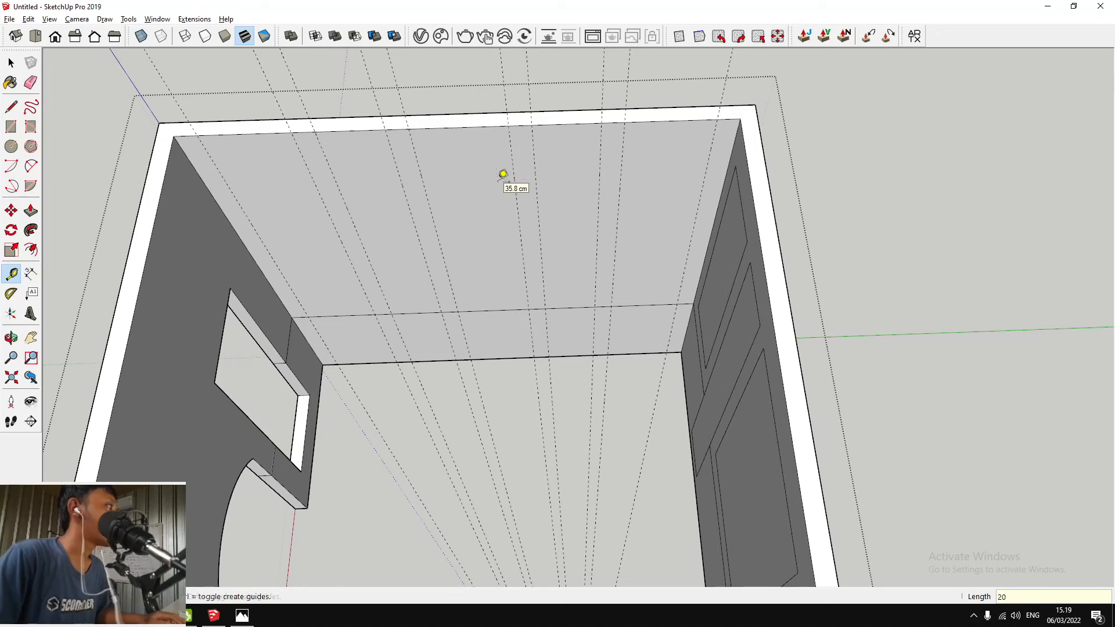
Measure the remaining gap between the innermost guides at the centre of the wall
scroll(504, 177, down, 4)
middle_drag(444, 229, 532, 220)
scroll(531, 220, up, 3)
key(t)
click(489, 174)
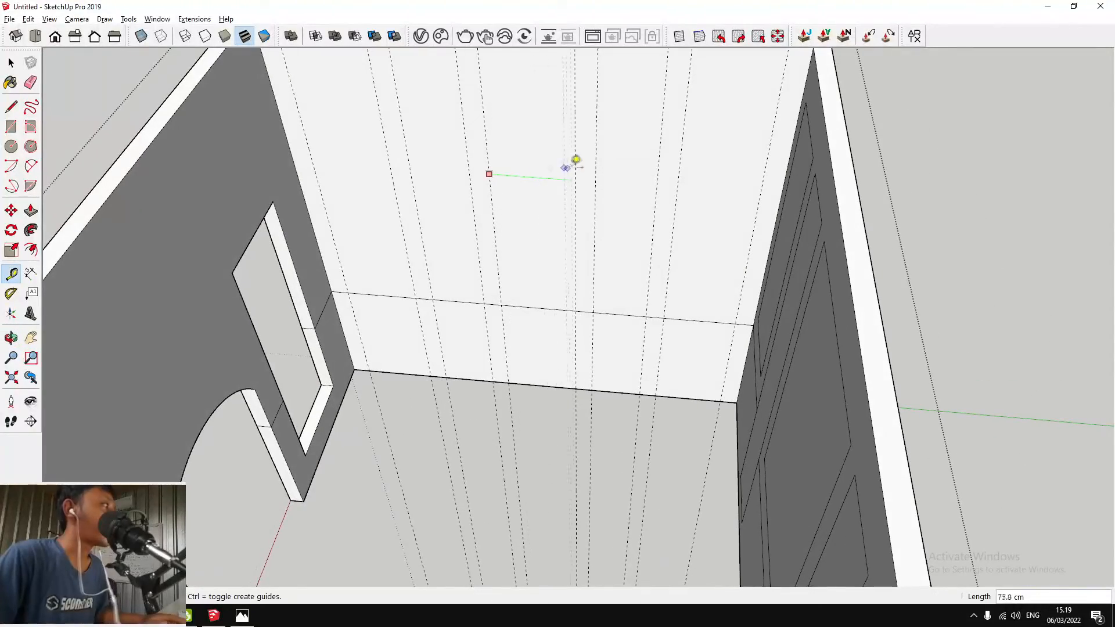
key(space)
scroll(577, 163, down, 4)
scroll(576, 165, up, 4)
middle_drag(575, 168, 583, 202)
scroll(558, 247, down, 4)
scroll(583, 201, up, 3)
key(t)
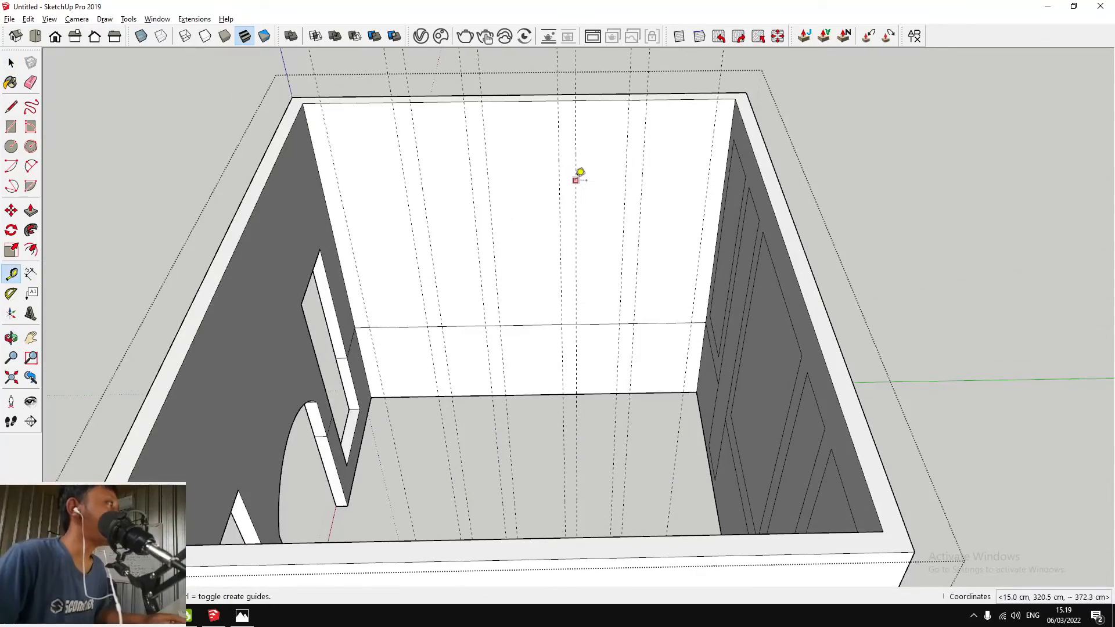
key(space)
scroll(535, 224, down, 4)
scroll(536, 225, up, 4)
scroll(535, 225, down, 3)
middle_drag(535, 225, 535, 259)
scroll(570, 169, up, 3)
key(t)
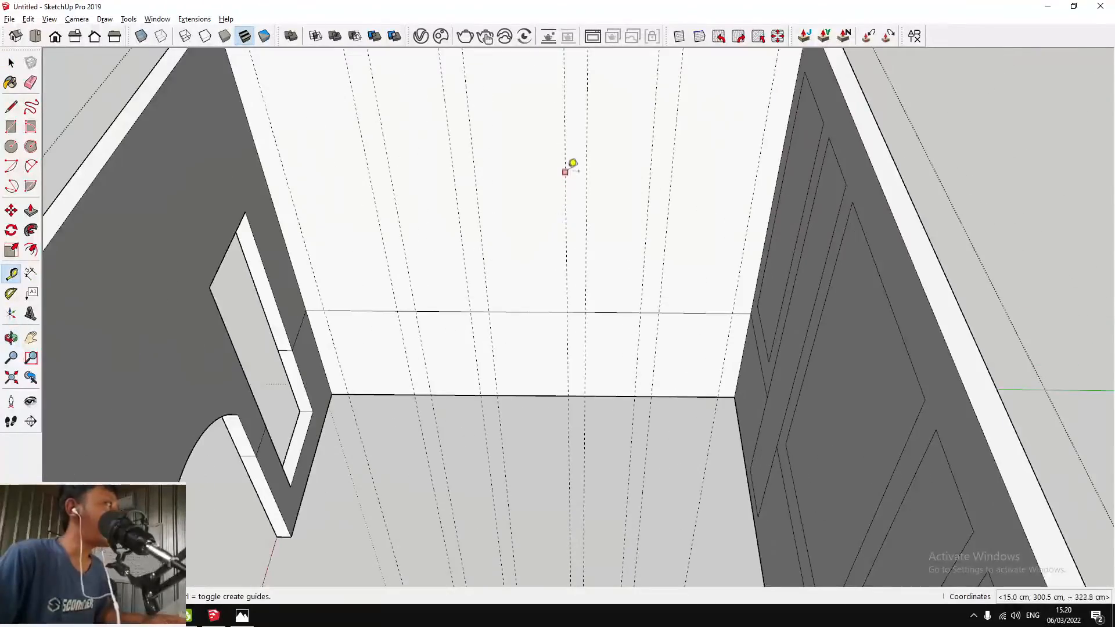
scroll(557, 209, down, 2)
Erase the two innermost vertical guides at the centre of the wall
key(space)
key(e)
scroll(533, 274, down, 3)
scroll(563, 216, up, 2)
key(t)
key(space)
key(e)
scroll(488, 211, down, 3)
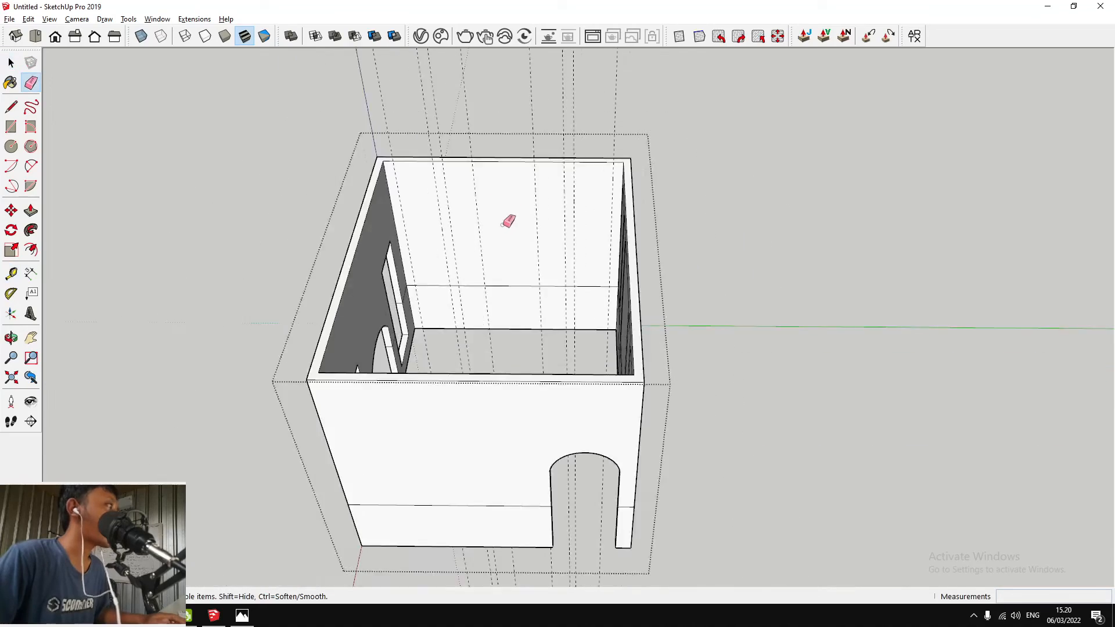
Place vertical guides 10 cm inward from the tall panels' inner guides to bound the central panel
scroll(453, 209, up, 4)
key(space)
scroll(413, 215, down, 1)
scroll(420, 233, up, 2)
key(t)
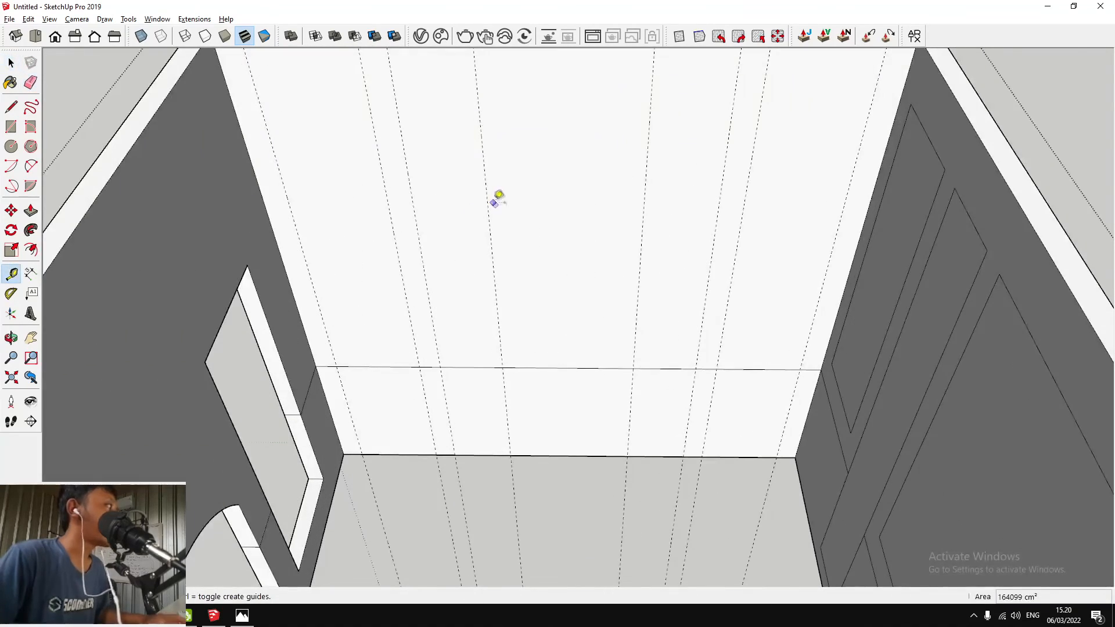
click(488, 202)
text(5)
key(Return)
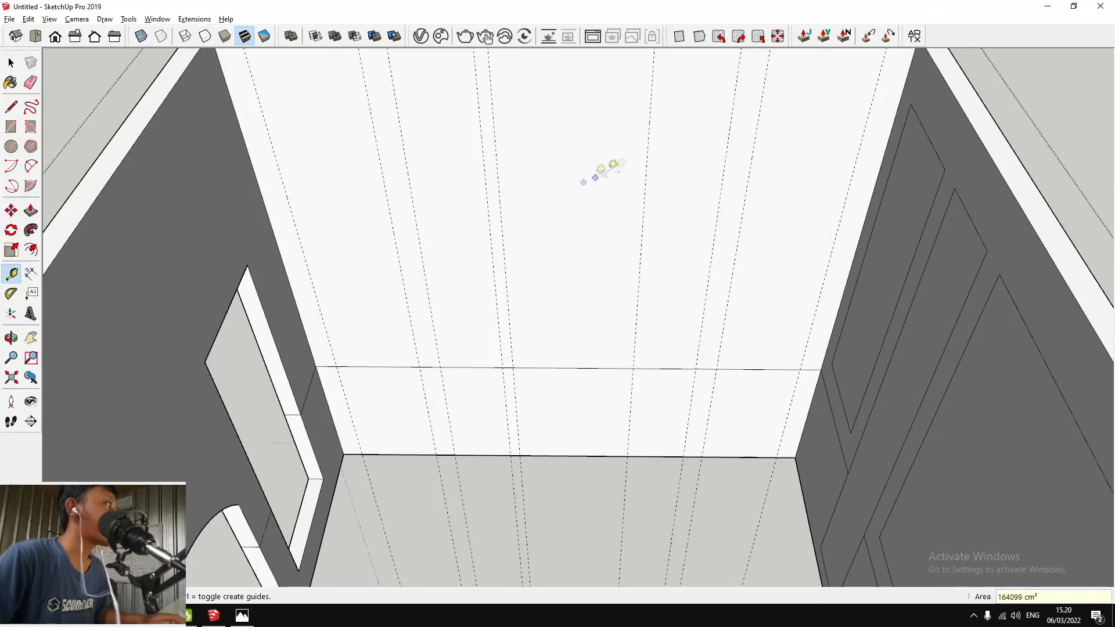
text(10)
key(Return)
Place horizontal guides 30 cm above the wall's dividing line and 40 cm below its top edge, level with the adjacent panels
scroll(639, 177, down, 5)
key(r)
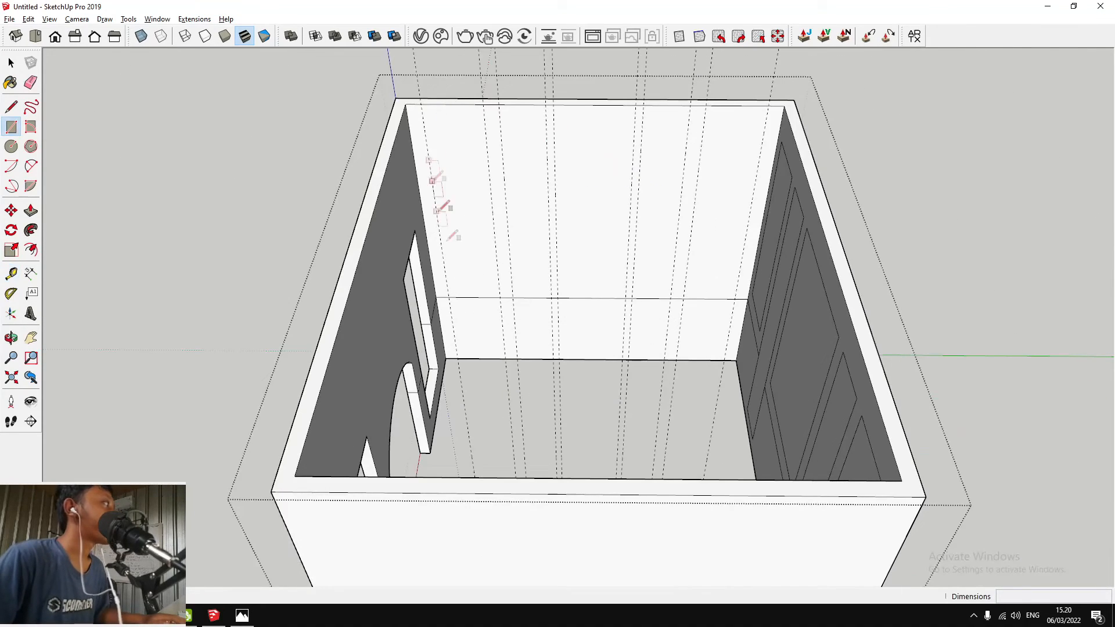
key(space)
scroll(549, 304, up, 3)
key(t)
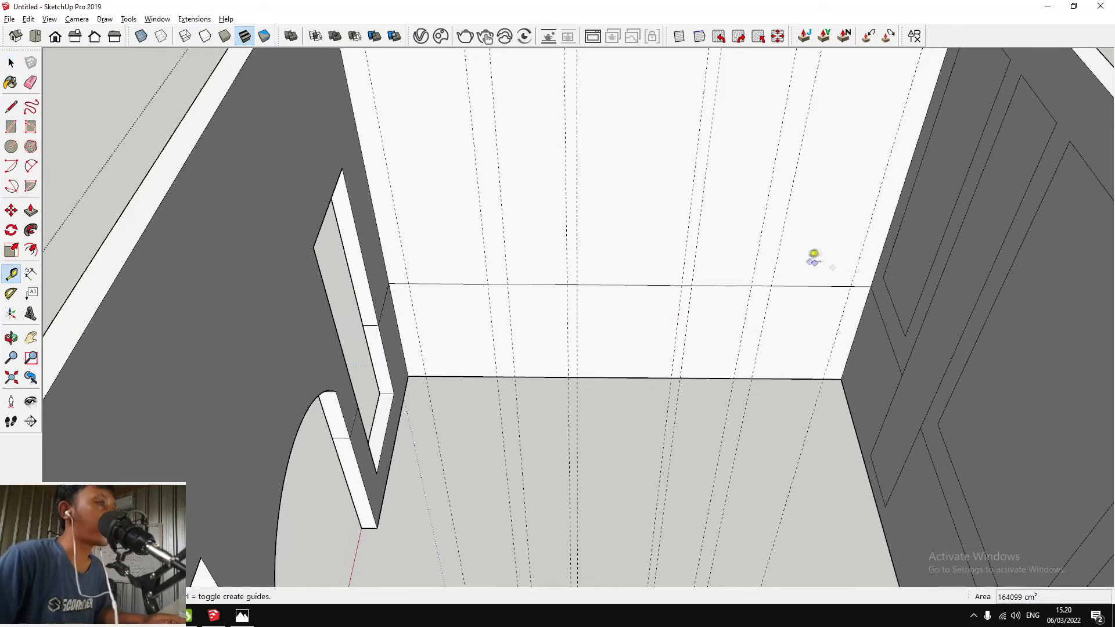
click(713, 285)
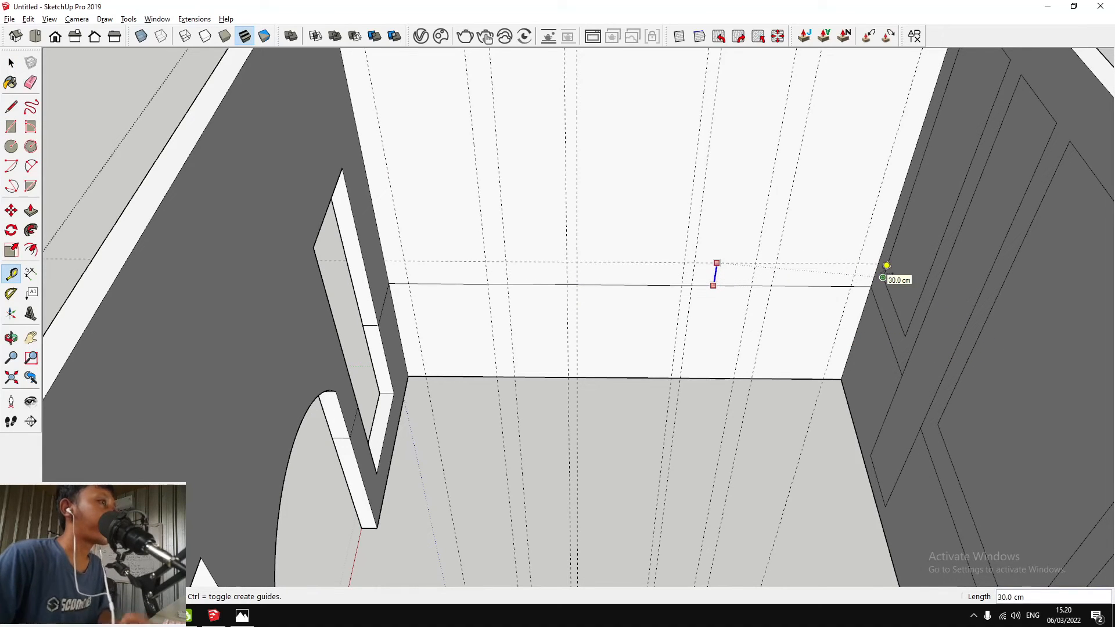
scroll(465, 296, down, 3)
scroll(766, 95, up, 3)
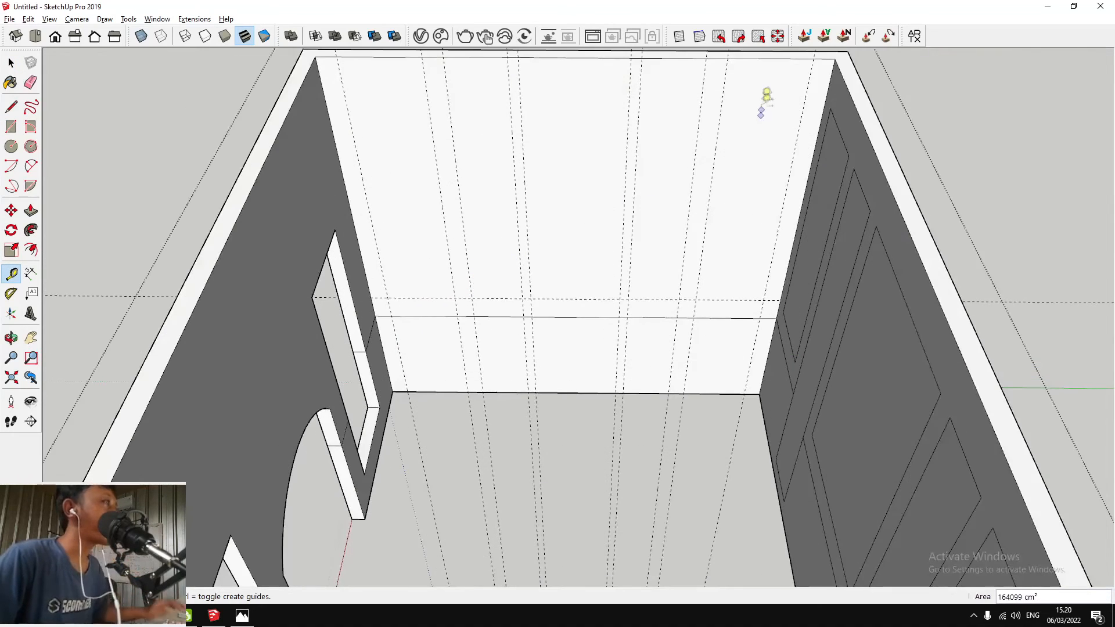
click(743, 58)
click(831, 108)
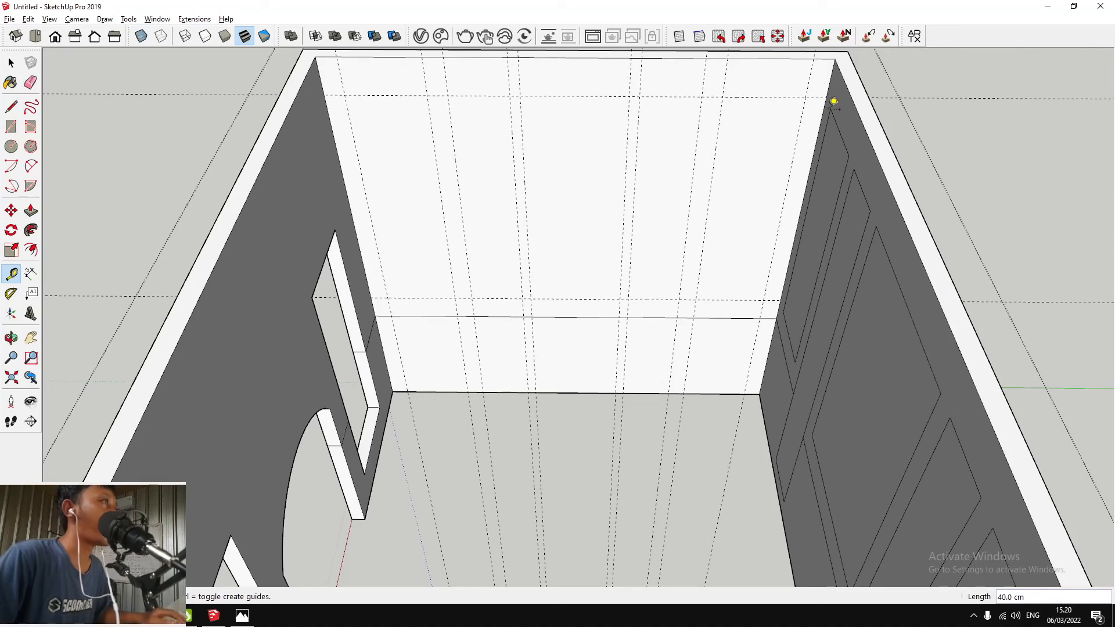
scroll(481, 343, down, 2)
Draw an 80 cm wide outer panel rectangle between the guides on the window-wall side of the wall
key(space)
key(r)
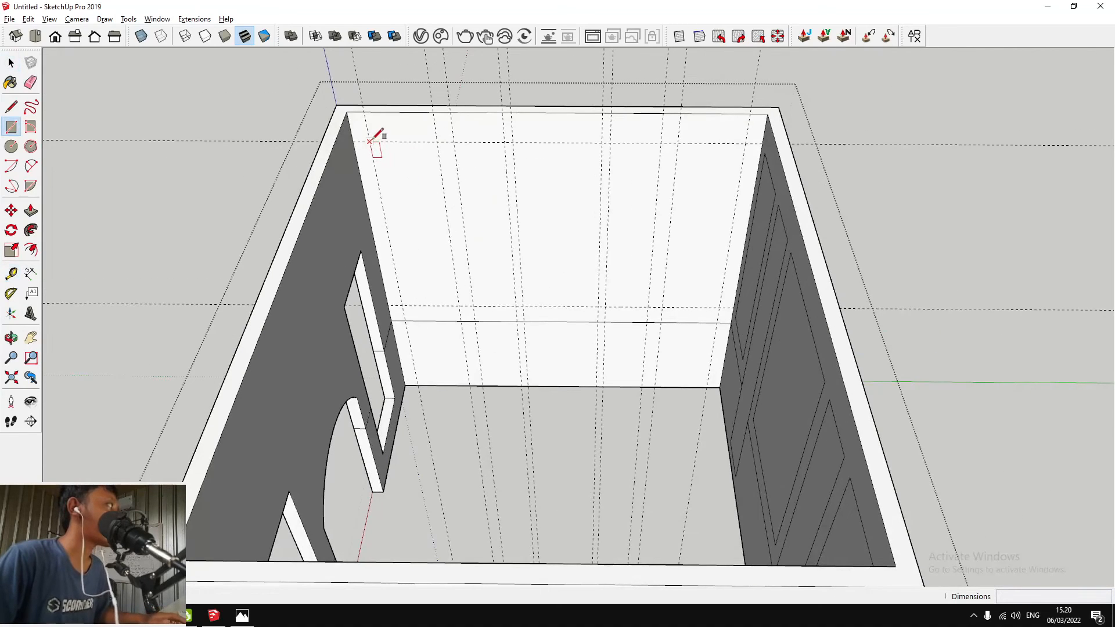
click(458, 304)
Add a horizontal guide 20 cm above the wall's floor edge
key(t)
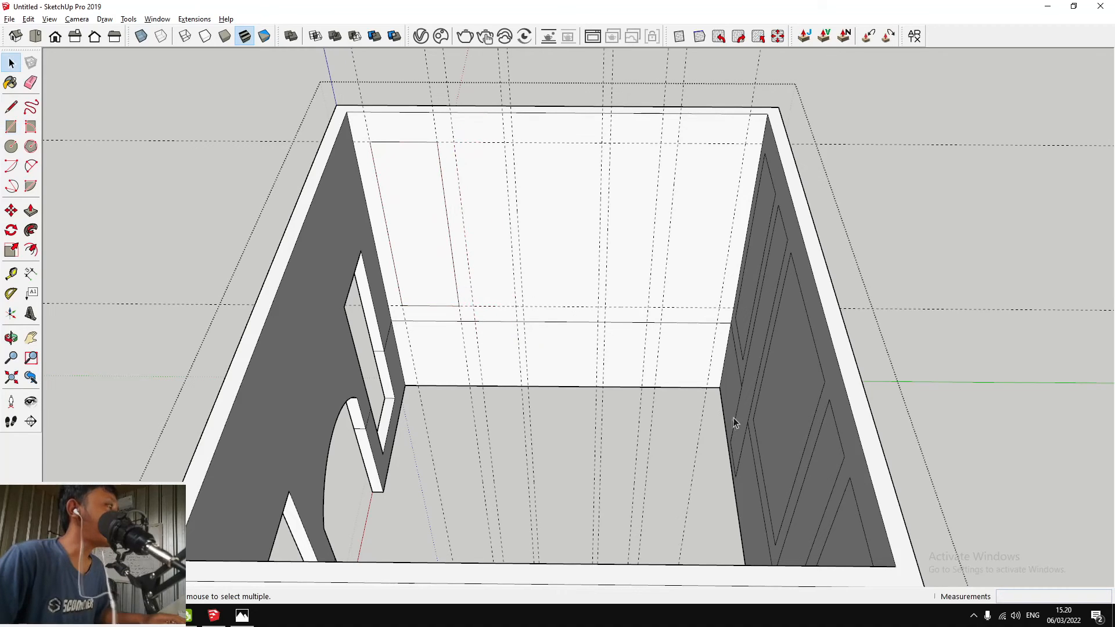
scroll(668, 368, up, 5)
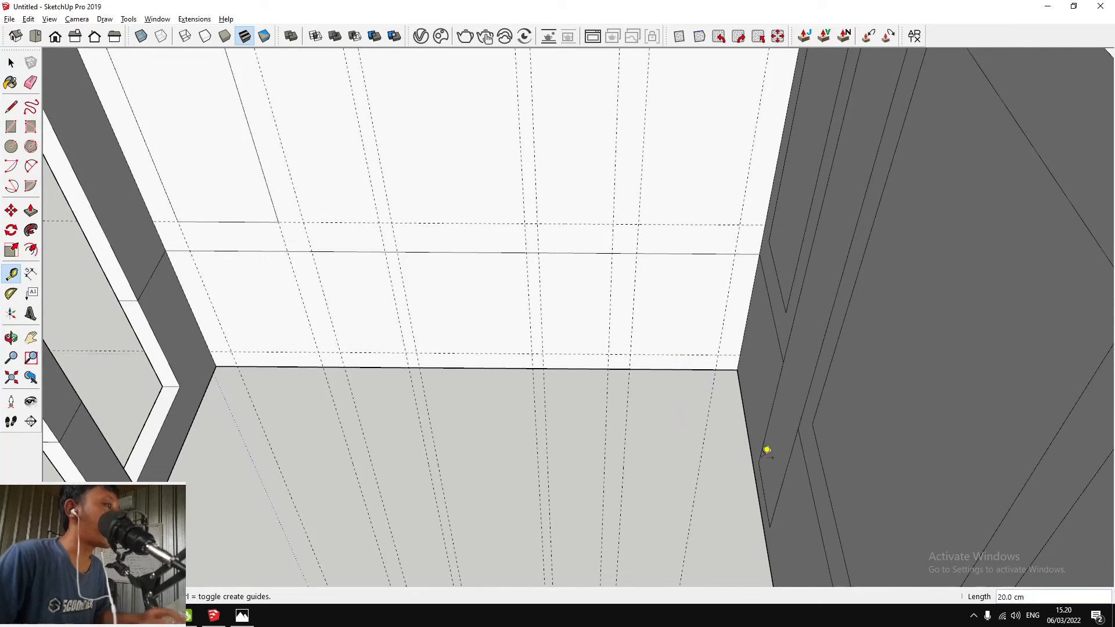
scroll(448, 266, down, 3)
shift+middle_drag(639, 286, 861, 236)
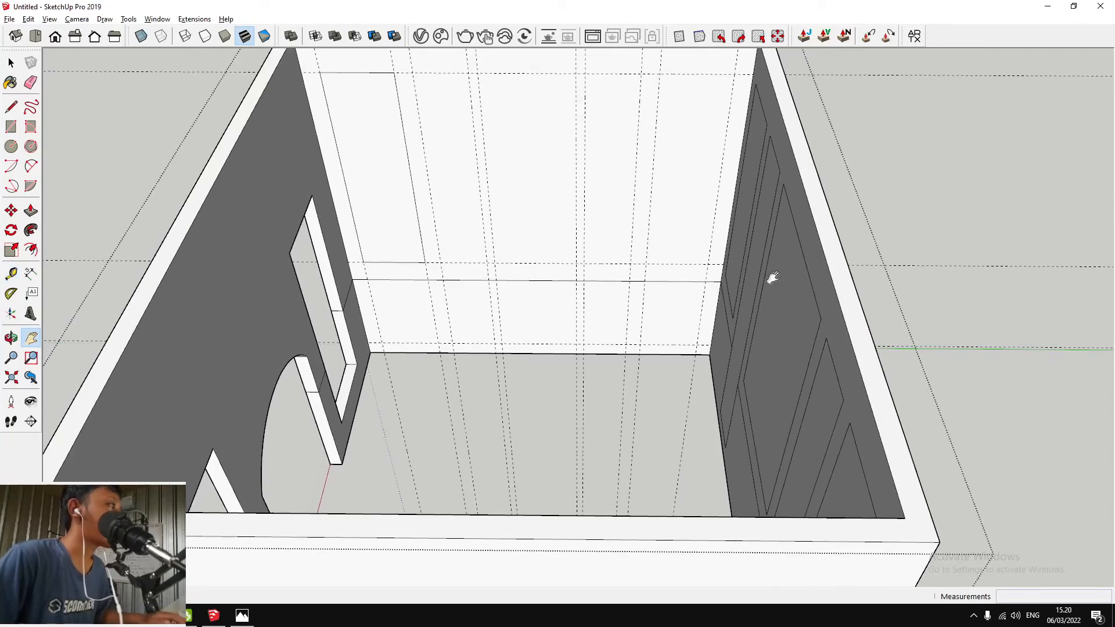
shift+middle_drag(781, 287, 674, 242)
Draw the two tall 418 by 60 cm rectangles and the remaining outer panel rectangle between the guides
key(r)
click(417, 99)
click(498, 363)
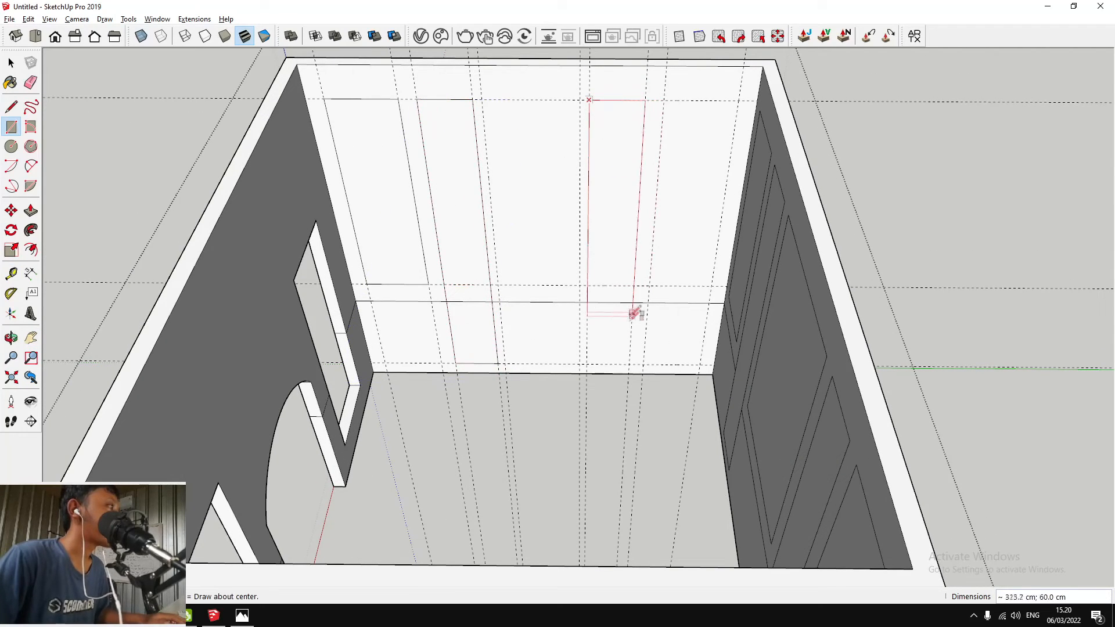
click(631, 364)
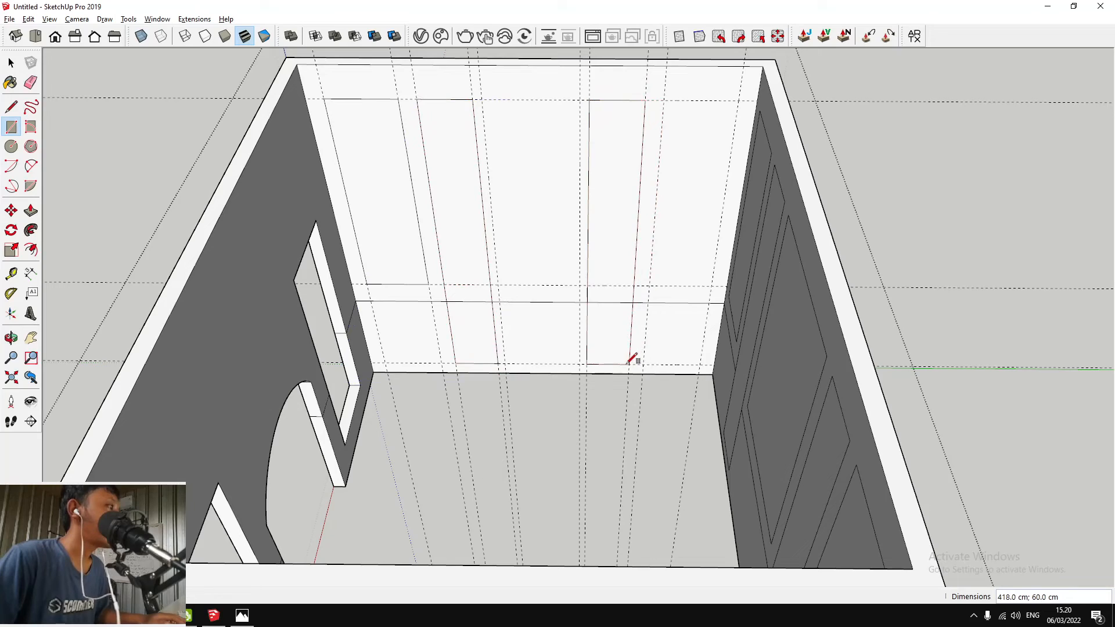
click(666, 100)
click(712, 286)
Erase the dividing line inside both tall rectangles and draw the central panel rectangle between the inner guides
key(e)
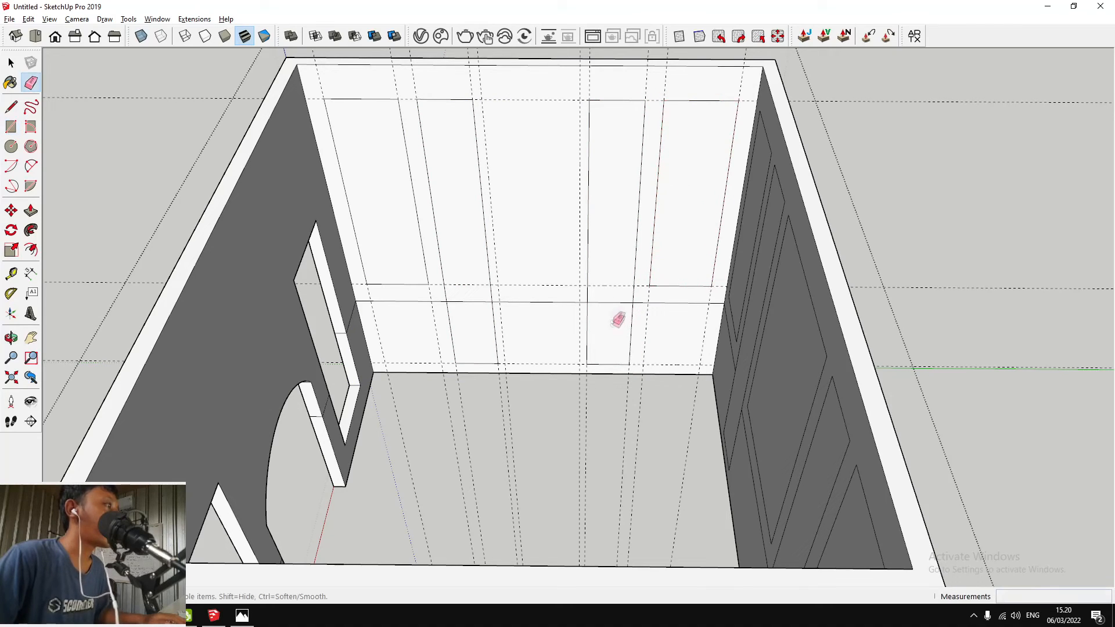
drag(485, 295, 487, 295)
key(r)
click(482, 100)
click(585, 285)
Delete all the guides used for the second wall's panels
scroll(441, 269, down, 6)
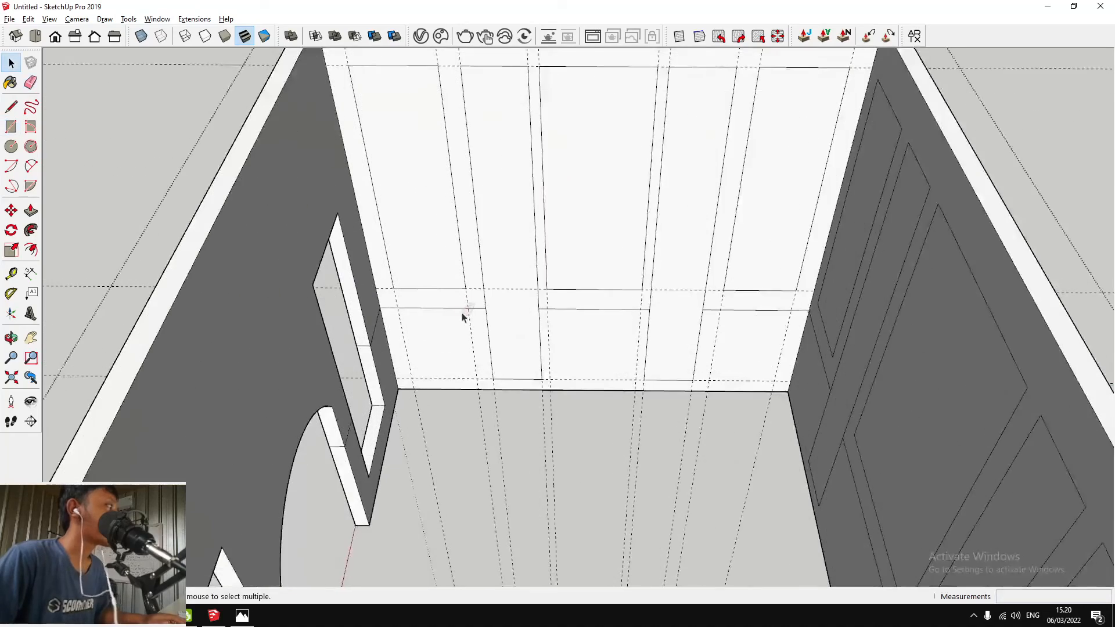
key(space)
click(28, 19)
click(40, 124)
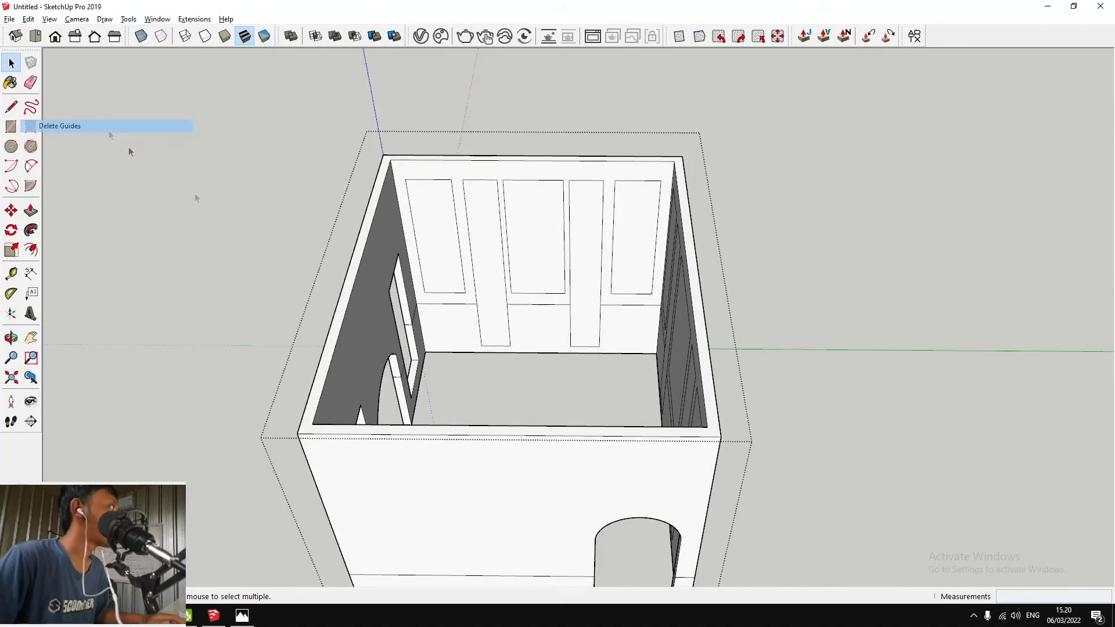
Select the faces below the dividing line, between the tall panels, on both panelled walls
scroll(552, 229, up, 5)
middle_drag(550, 226, 516, 180)
middle_drag(533, 143, 505, 280)
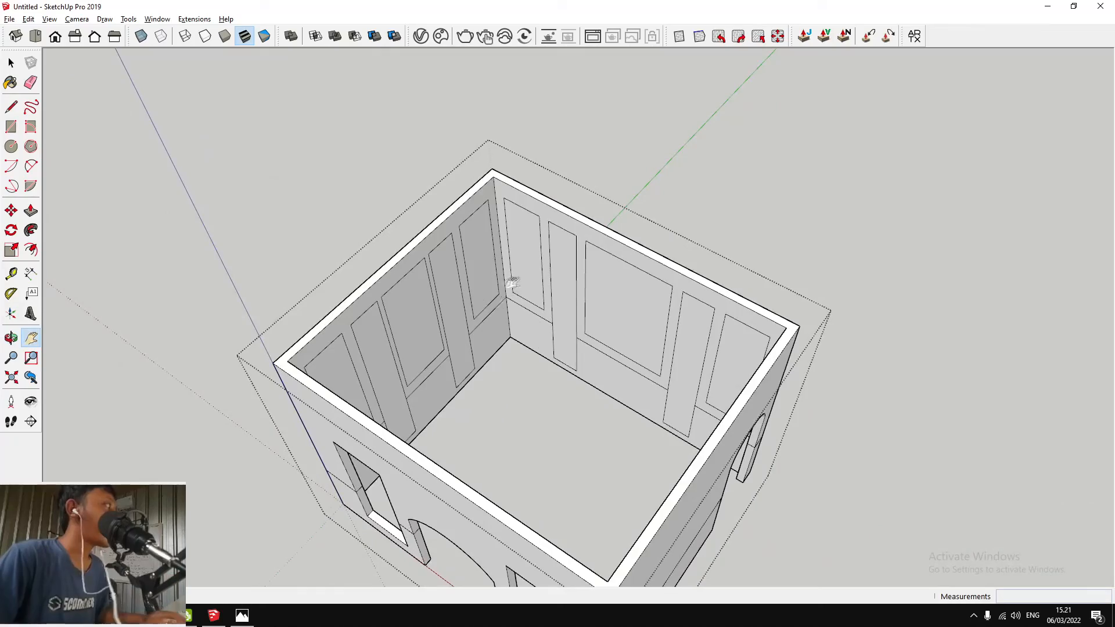
click(489, 328)
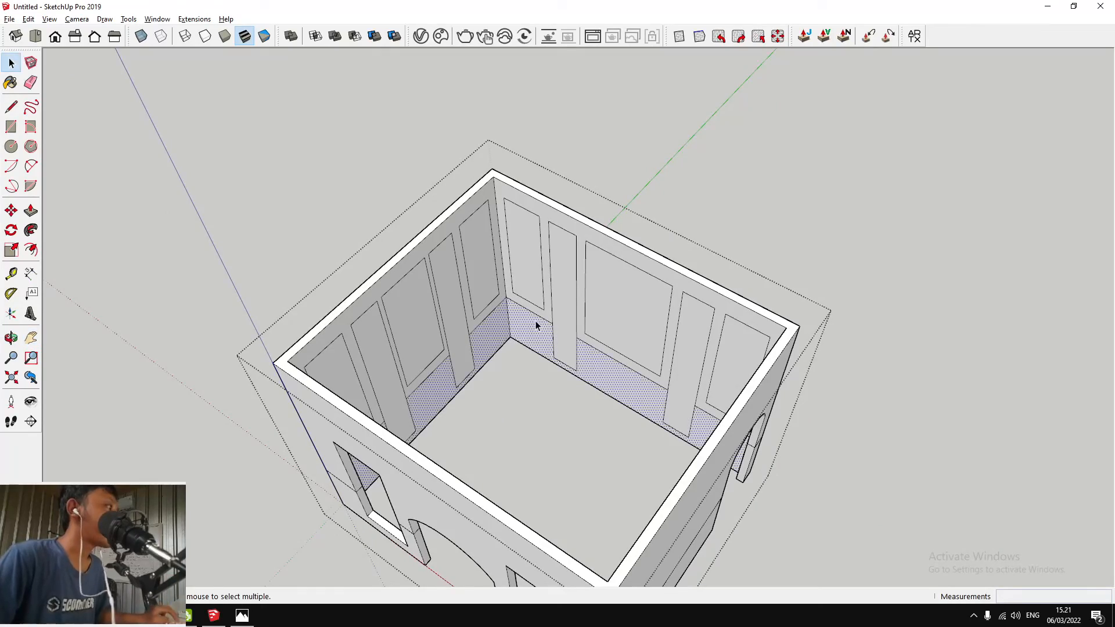
middle_drag(524, 324, 573, 366)
middle_drag(568, 268, 639, 255)
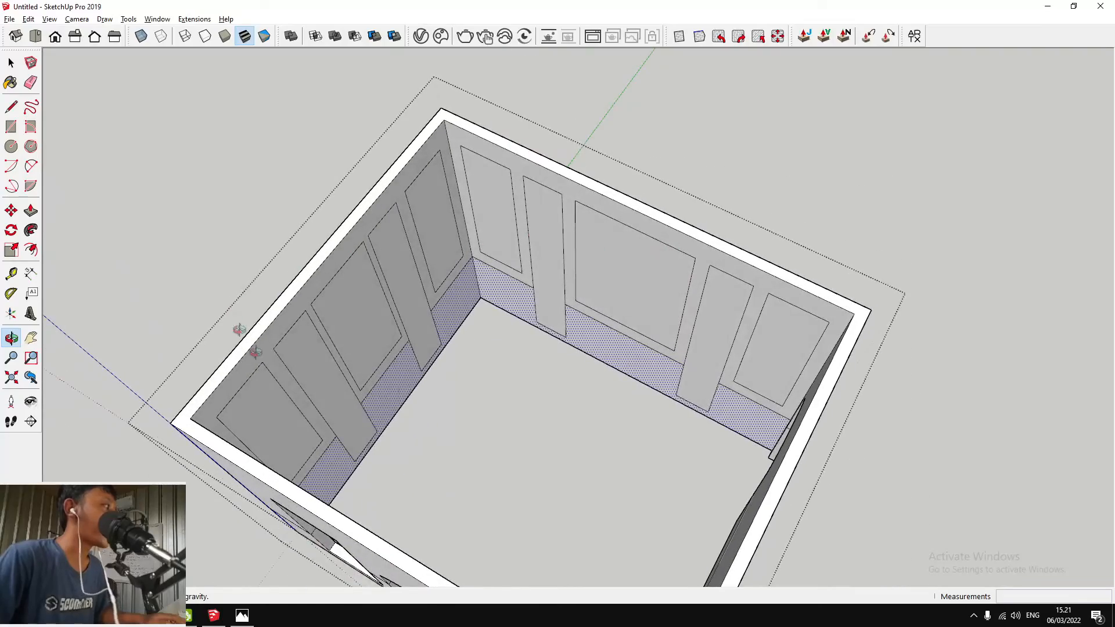
middle_drag(447, 285, 743, 221)
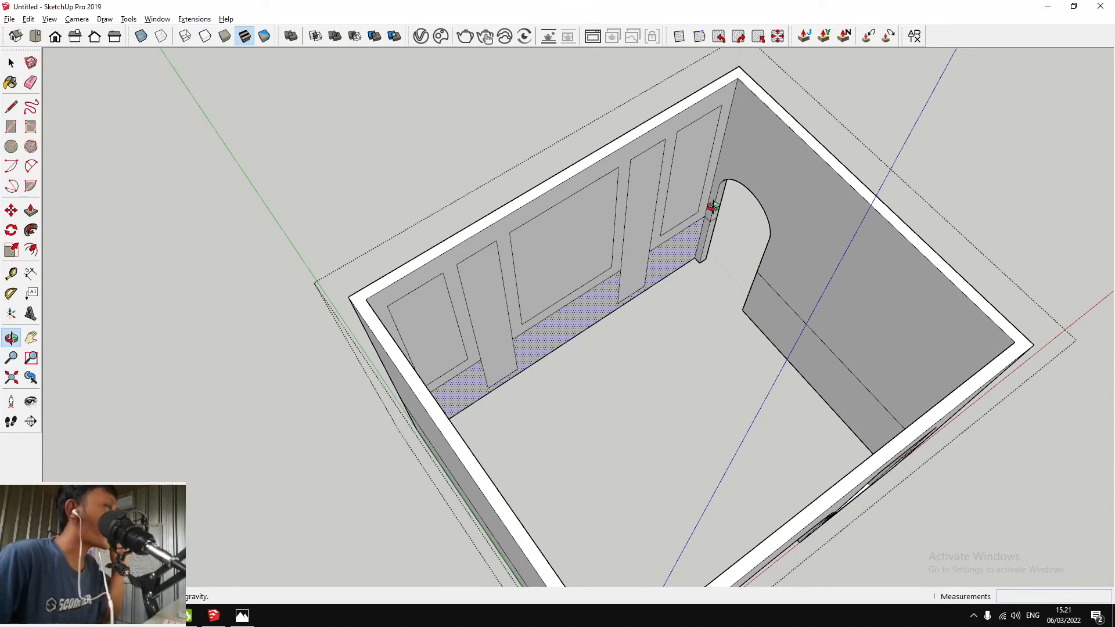
Place horizontal guides on the arched wall level with the neighbouring panels' tops, at the arch's peak, and 30 cm above the peak
middle_drag(712, 207, 593, 194)
scroll(456, 207, up, 3)
key(t)
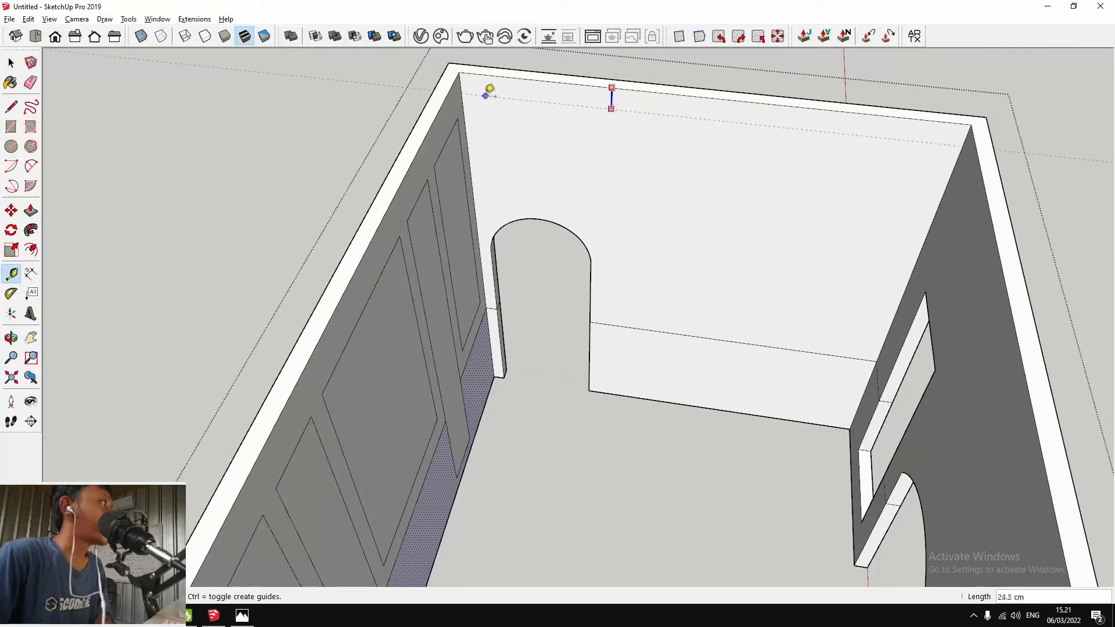
click(459, 116)
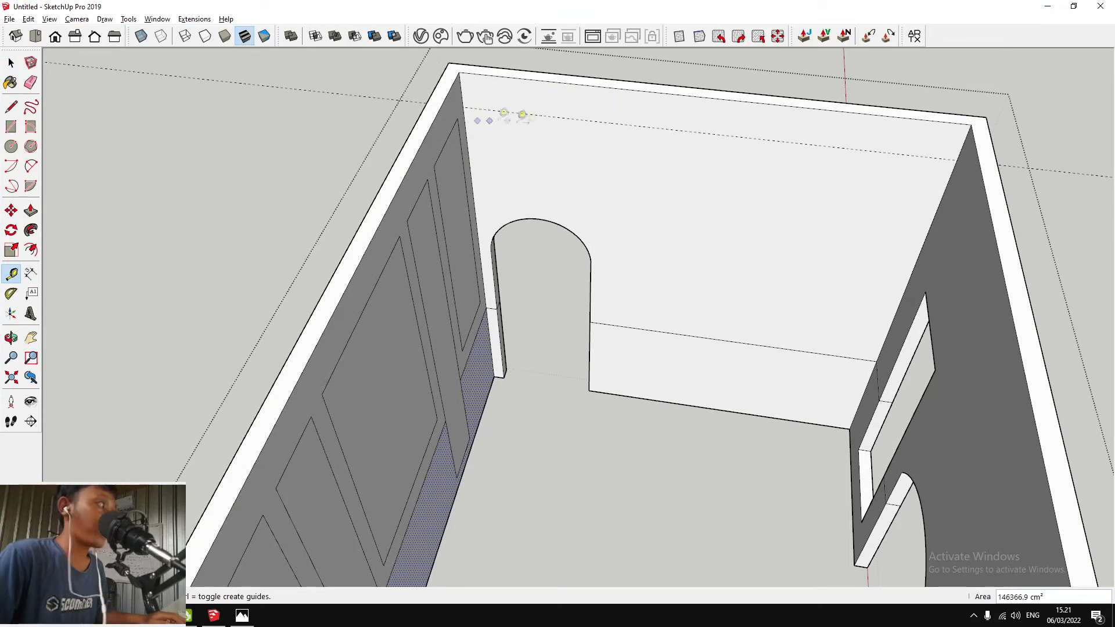
click(659, 331)
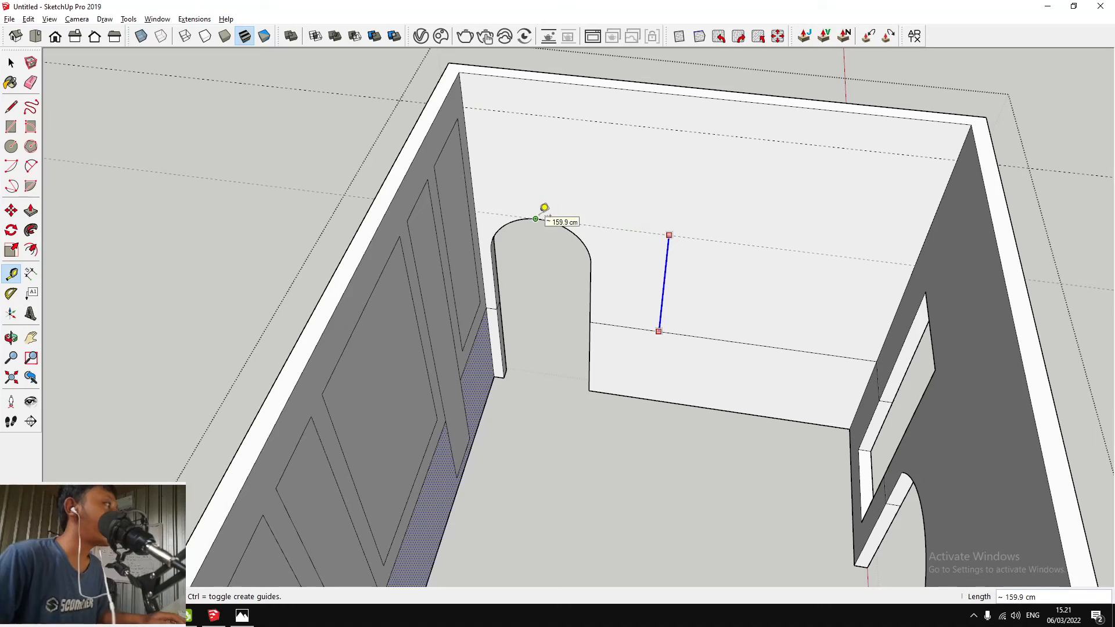
key(Return)
click(616, 228)
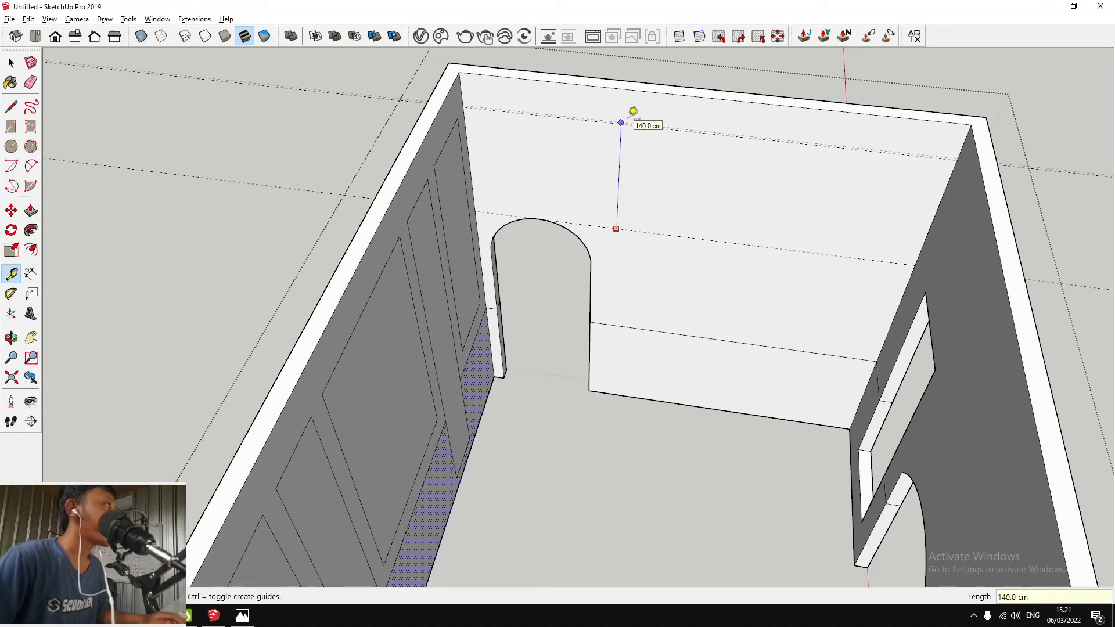
text(30)
key(Return)
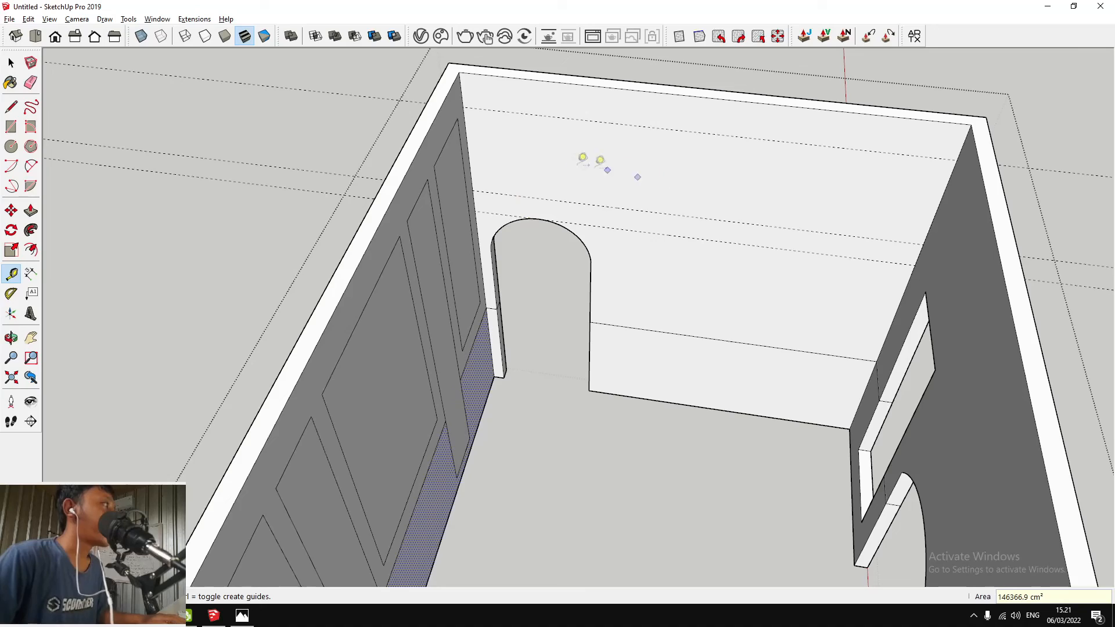
Place vertical guides 20 cm from the arched opening and from the opposite wall corner, plus one 80 cm further inward from each
scroll(639, 266, up, 3)
scroll(610, 275, down, 4)
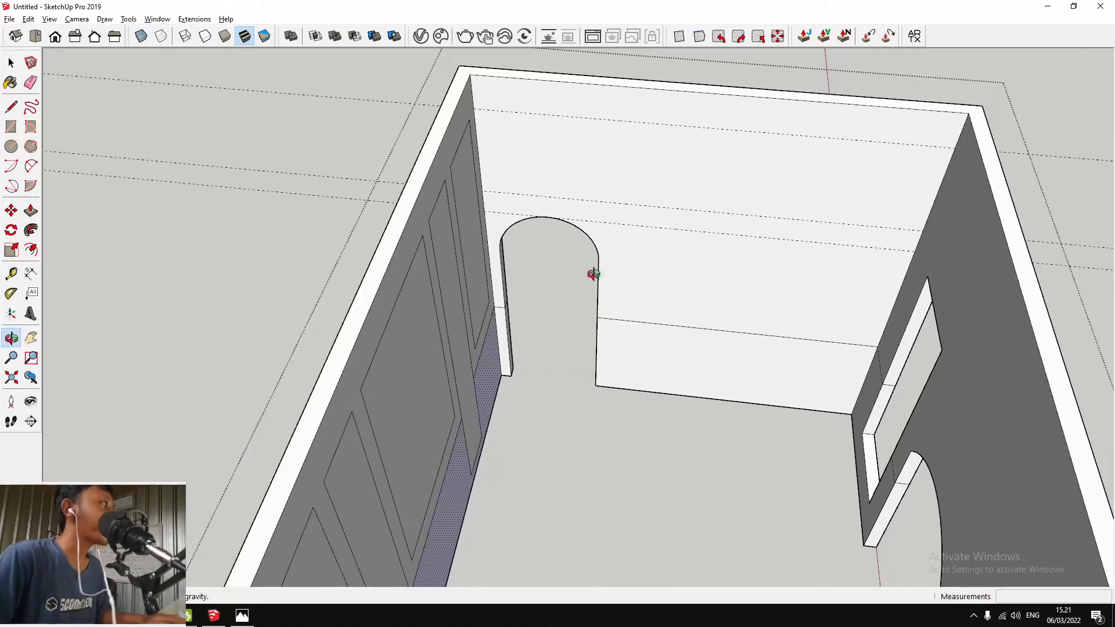
scroll(594, 276, up, 1)
click(597, 287)
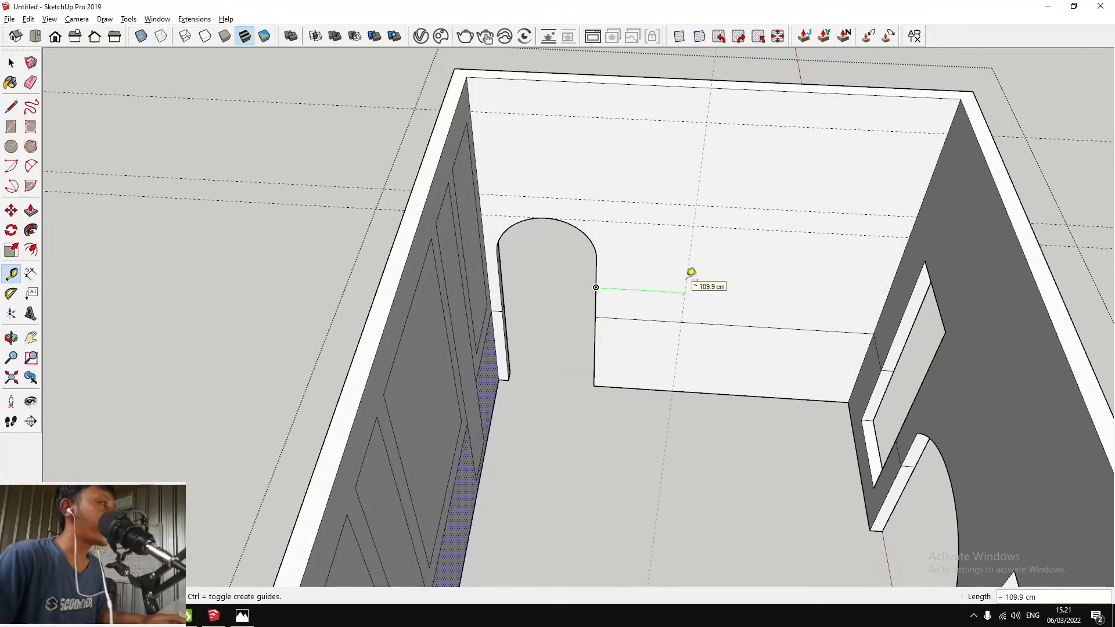
text(20)
key(Return)
click(935, 168)
key(Return)
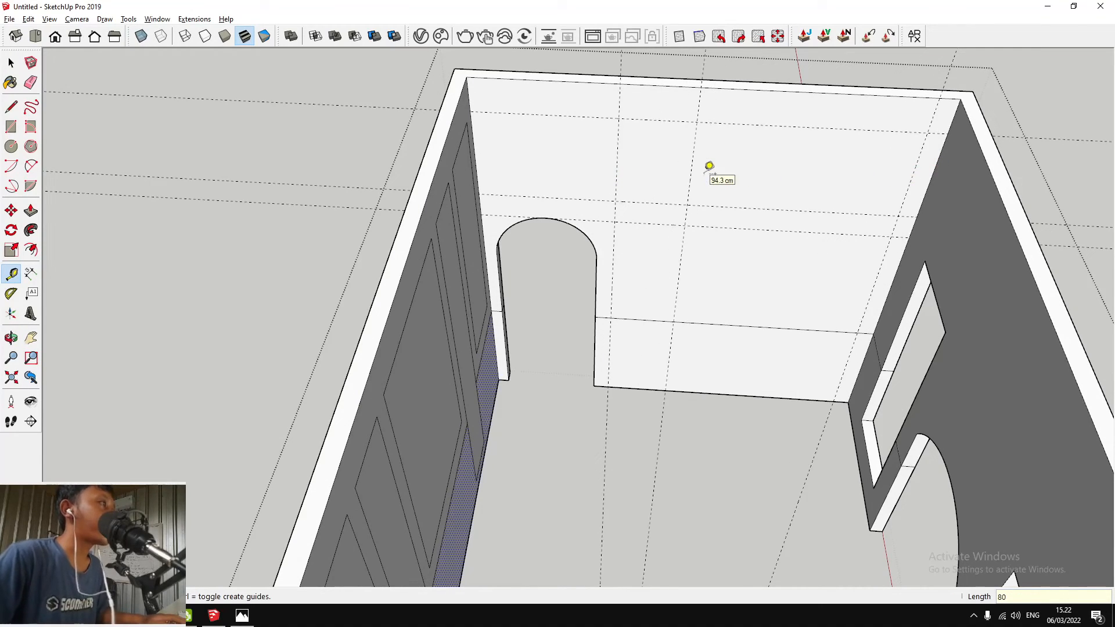
click(914, 171)
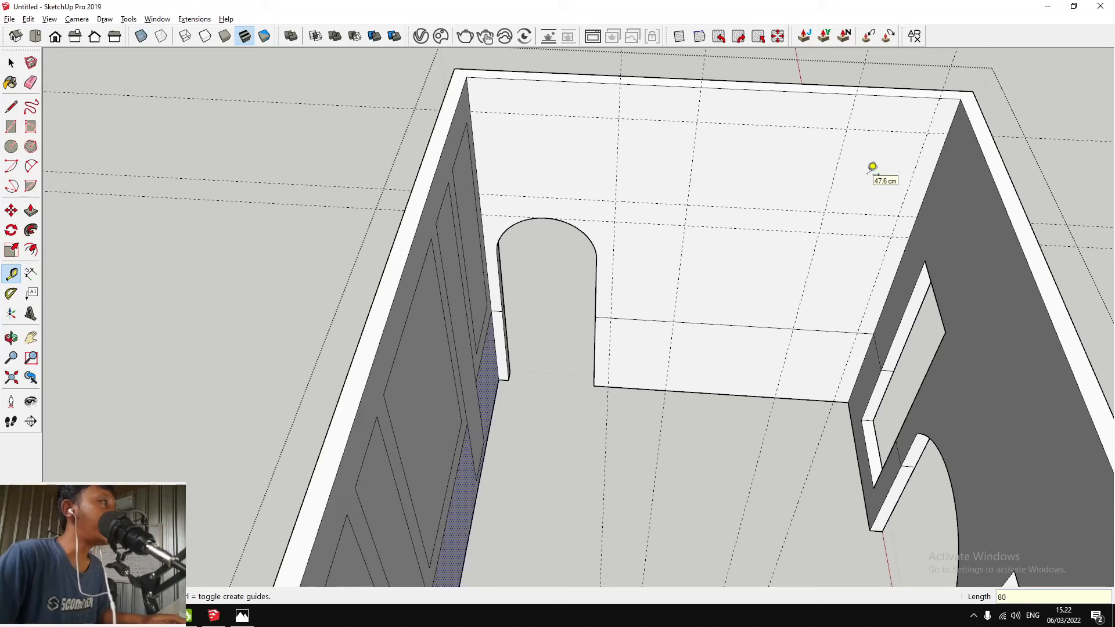
key(Return)
click(692, 154)
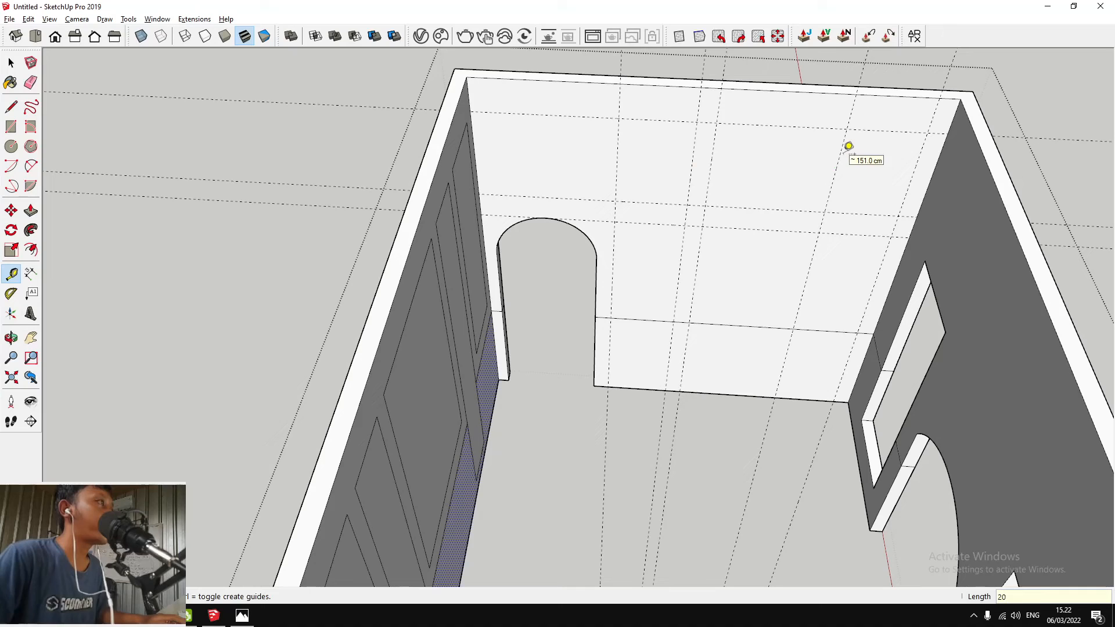
click(842, 150)
key(e)
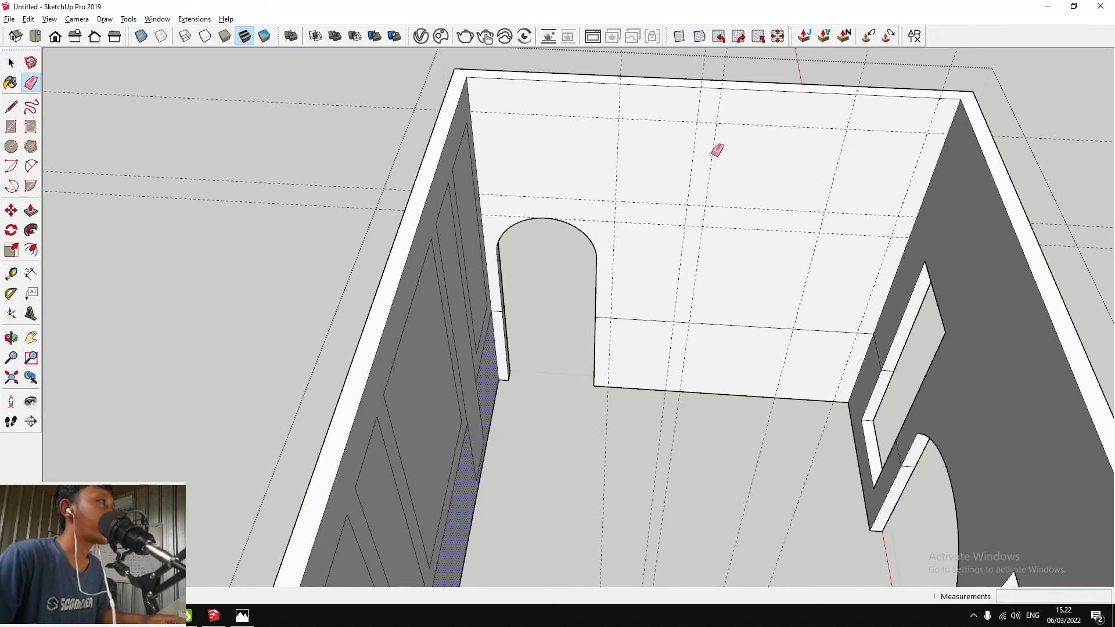
key(space)
Place a vertical guide midway between the two inner guides and offset guides 40 cm to each side of it
scroll(506, 199, down, 2)
scroll(626, 250, up, 2)
key(t)
click(627, 247)
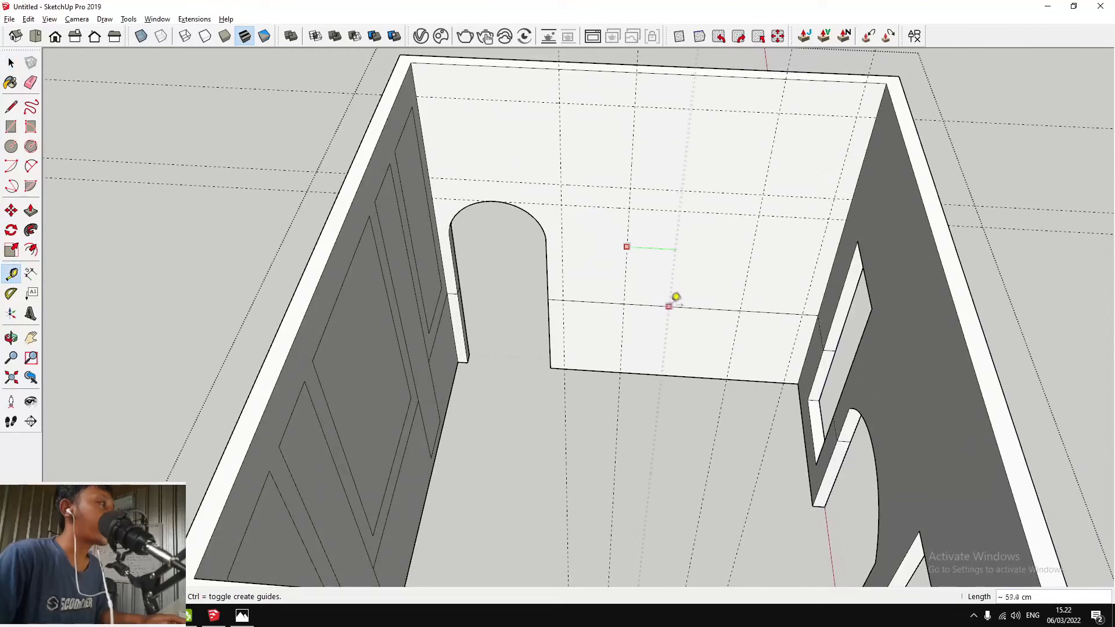
key(space)
key(t)
click(690, 238)
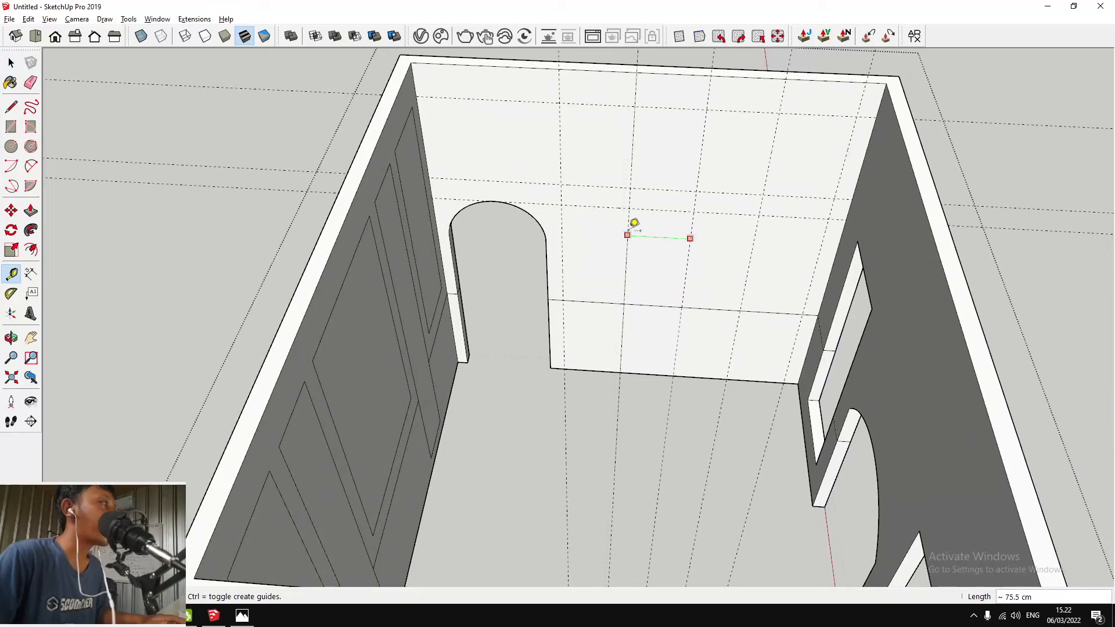
text(40)
key(Return)
click(658, 230)
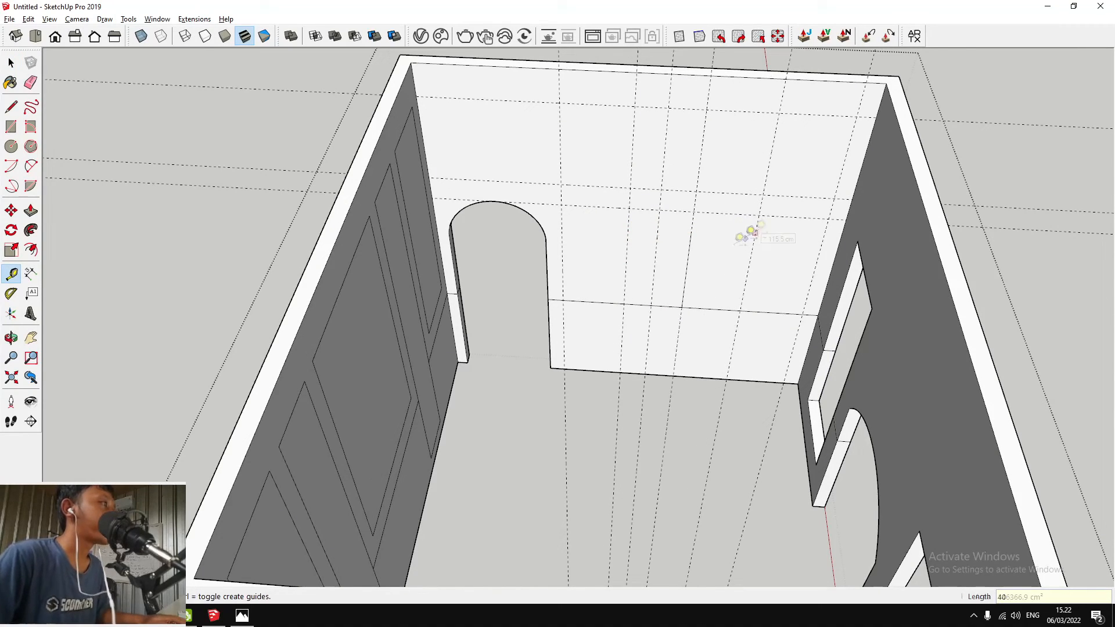
click(691, 235)
key(Return)
Place a horizontal guide above the arched wall's dividing line, level with the bottoms of the neighbouring wall's panels
scroll(577, 298, down, 5)
scroll(578, 299, up, 4)
middle_drag(578, 299, 613, 304)
scroll(677, 319, down, 4)
scroll(613, 305, up, 3)
key(r)
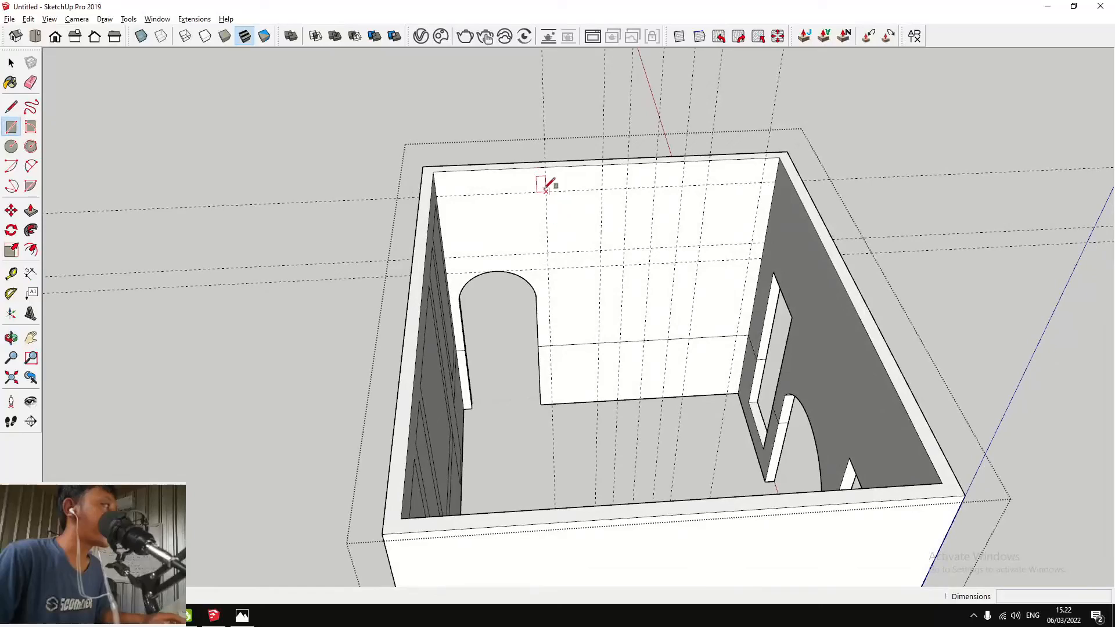
key(t)
scroll(571, 342, up, 3)
click(569, 344)
click(347, 346)
key(space)
Draw three 268 by 80 cm panel rectangles between the guides on the arched wall, above the dividing line
scroll(348, 346, down, 3)
scroll(511, 327, up, 2)
key(r)
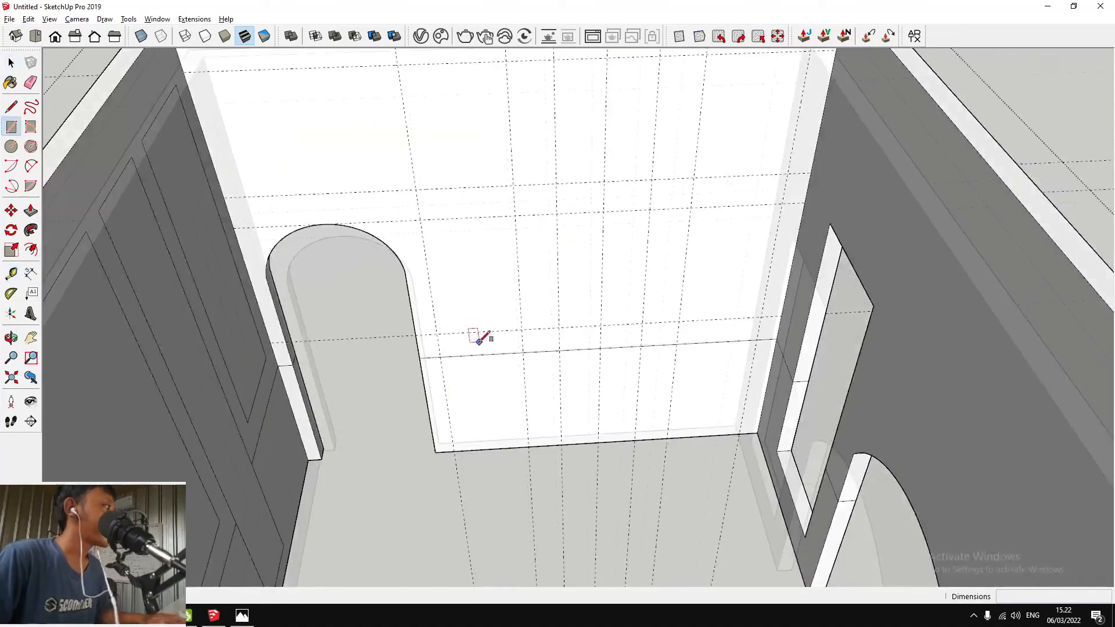
scroll(476, 337, down, 2)
click(431, 176)
click(510, 343)
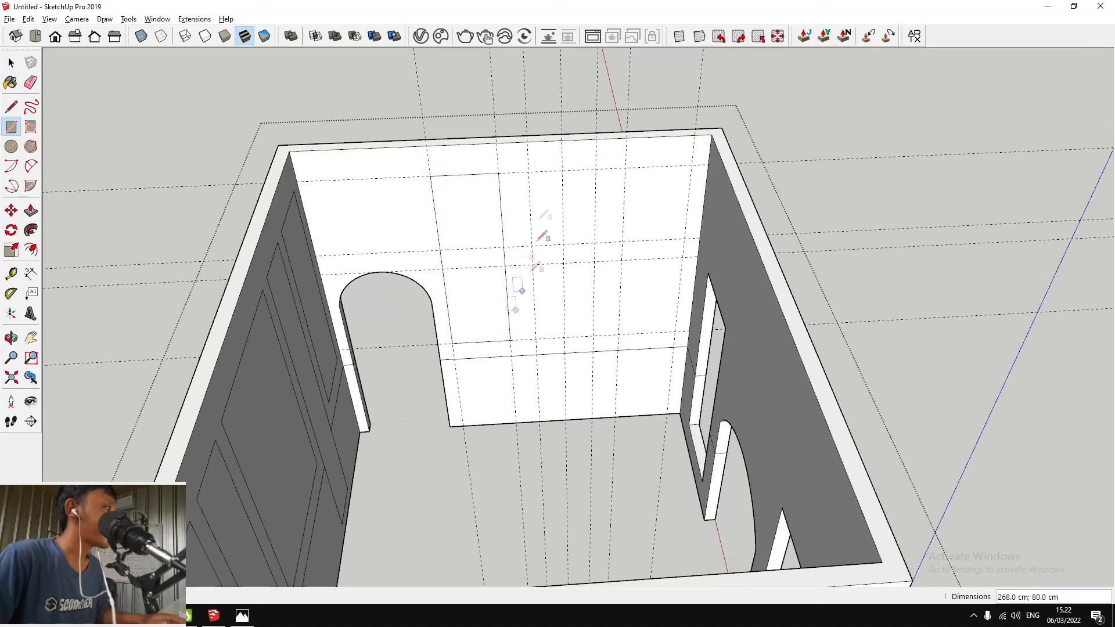
click(529, 172)
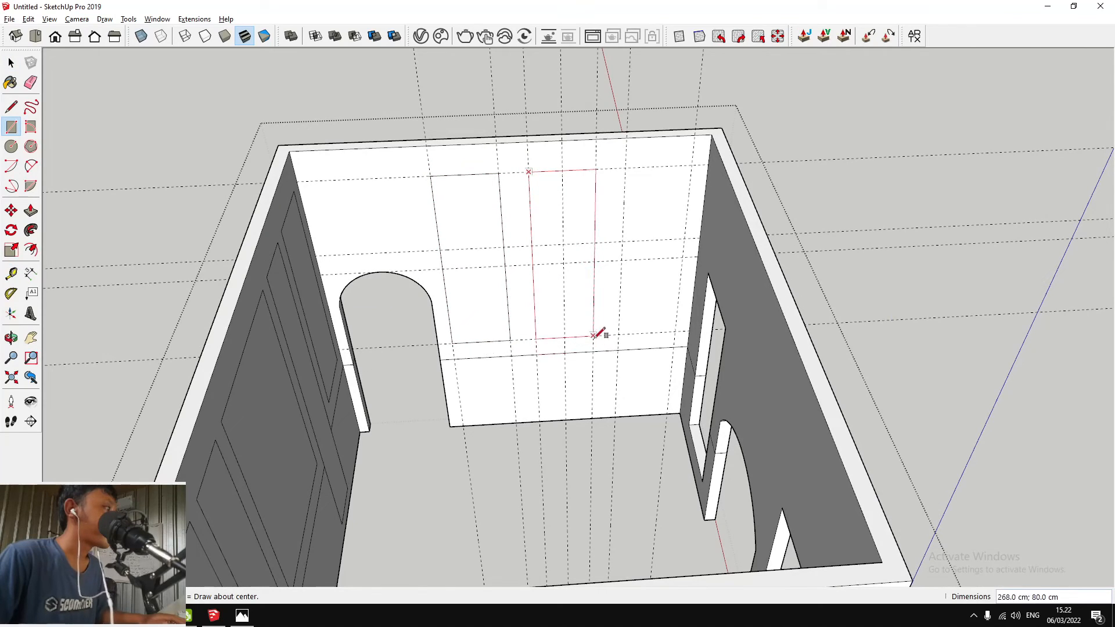
click(625, 168)
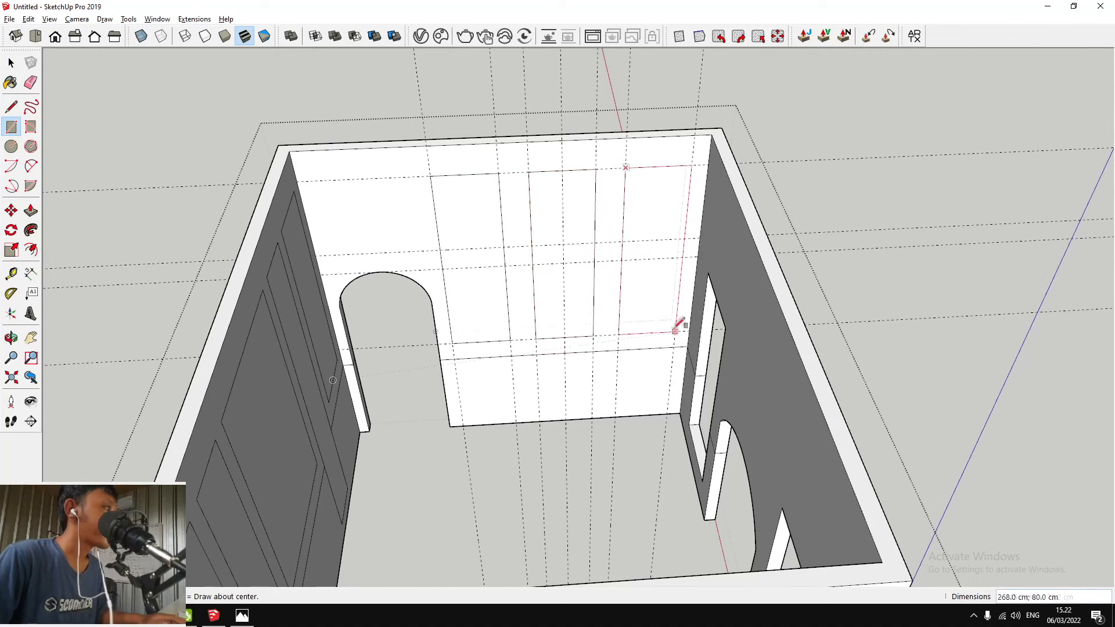
Copy the inner surface of the arched opening to an empty spot outside the room
middle_drag(681, 325, 478, 314)
scroll(478, 314, up, 6)
key(space)
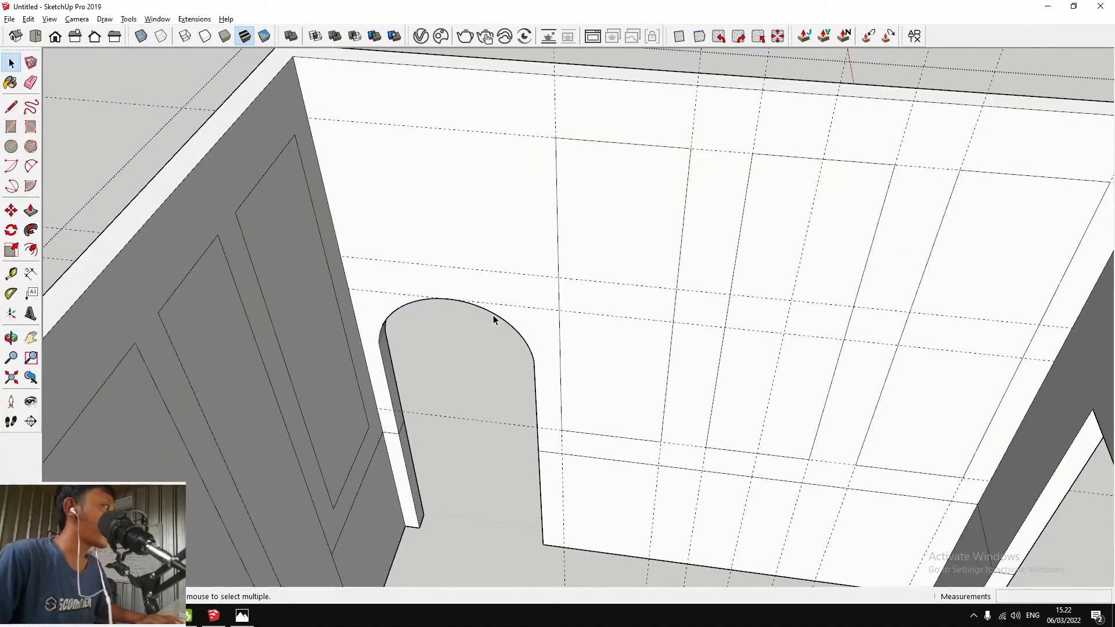
scroll(431, 360, down, 2)
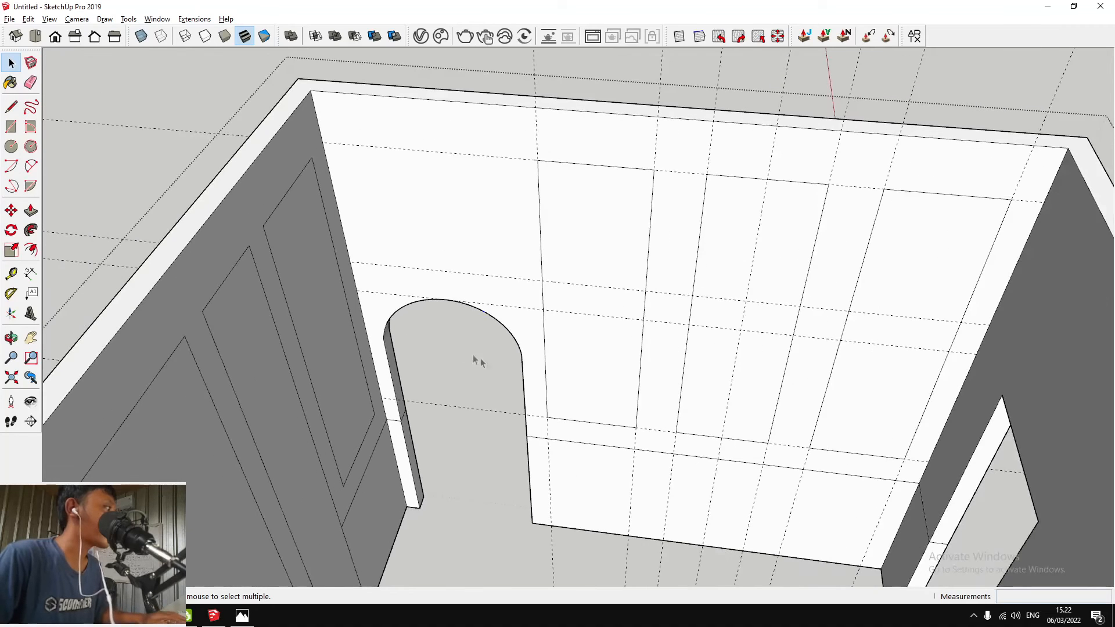
scroll(388, 328, up, 5)
click(382, 319)
scroll(383, 326, down, 3)
key(m)
scroll(385, 353, down, 6)
key(ctrl)
click(388, 350)
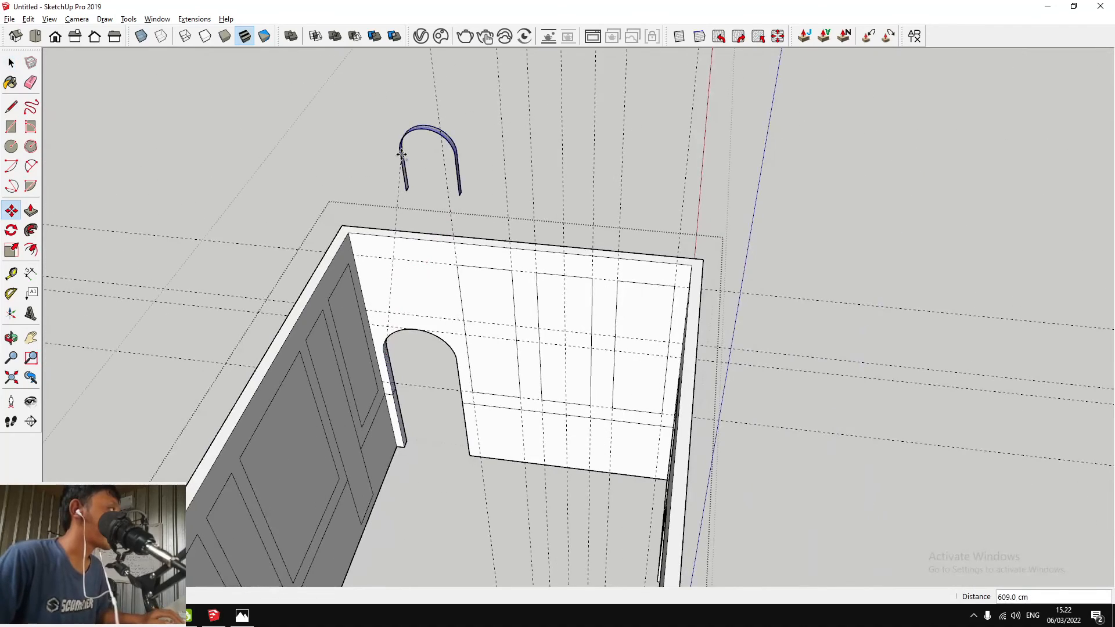
click(418, 140)
Reduce the copied surface to a single arc by deleting its faces, straight edges and second arc, and group the remaining arc
scroll(418, 136, up, 6)
key(space)
click(338, 214)
key(Delete)
key(e)
mouse_move(369, 346)
middle_down()
mouse_move(389, 343)
mouse_move(352, 348)
middle_up()
mouse_move(456, 323)
mouse_down()
mouse_move(438, 317)
mouse_move(448, 256)
mouse_move(380, 244)
mouse_up()
drag(381, 185, 383, 180)
key(space)
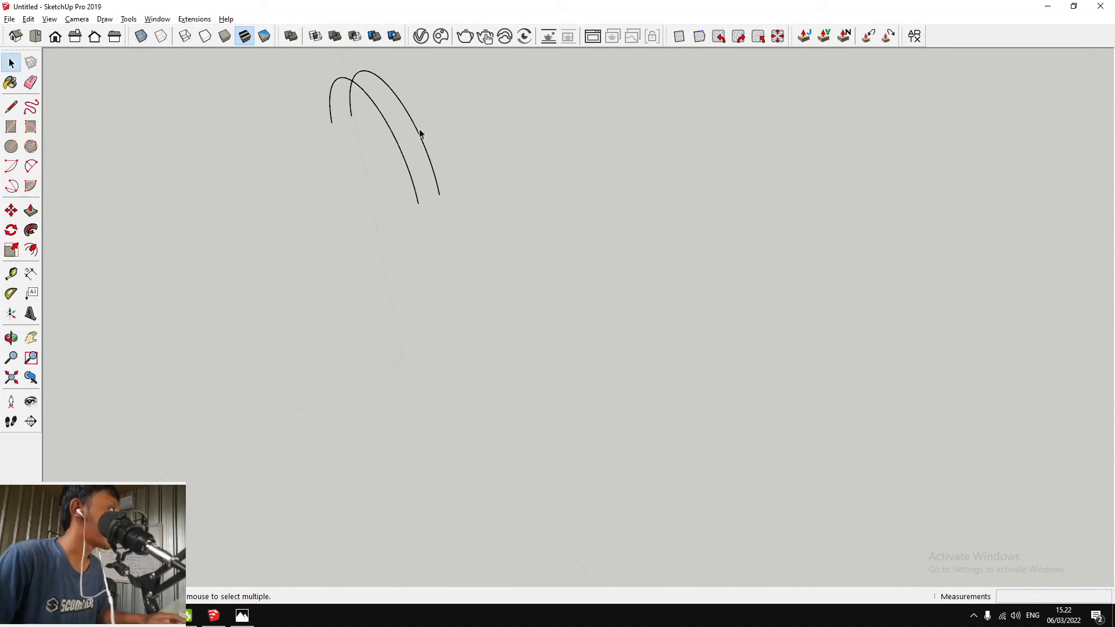
click(419, 135)
key(Delete)
right_click(398, 148)
click(441, 243)
Move the grouped arc by its endpoint back onto the curved top of the arched opening
key(m)
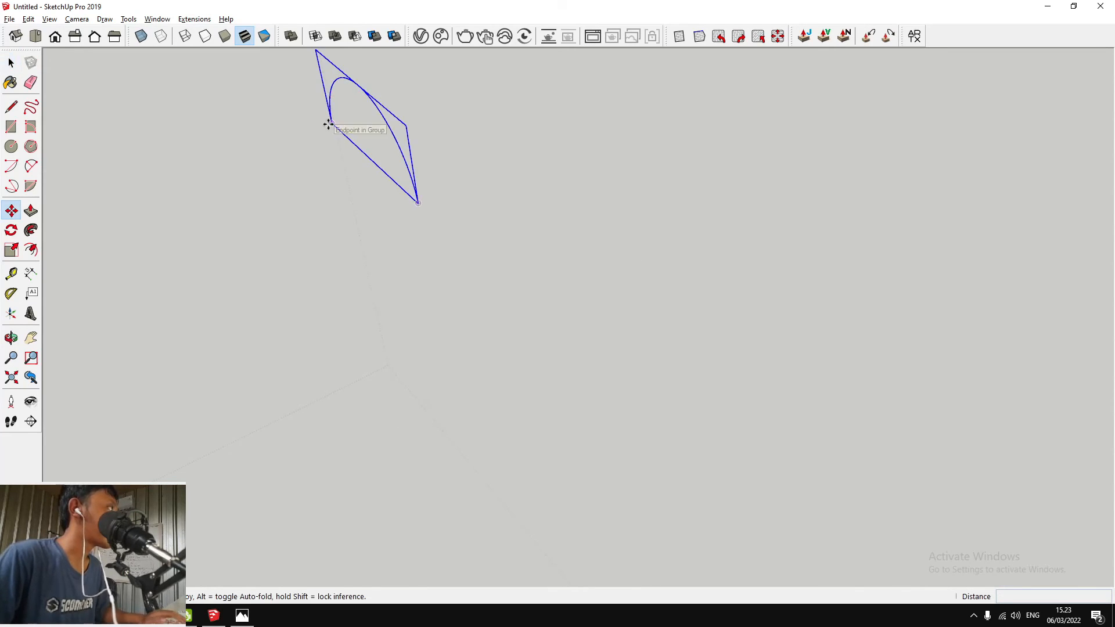
click(330, 124)
scroll(714, 333, down, 9)
scroll(609, 367, up, 10)
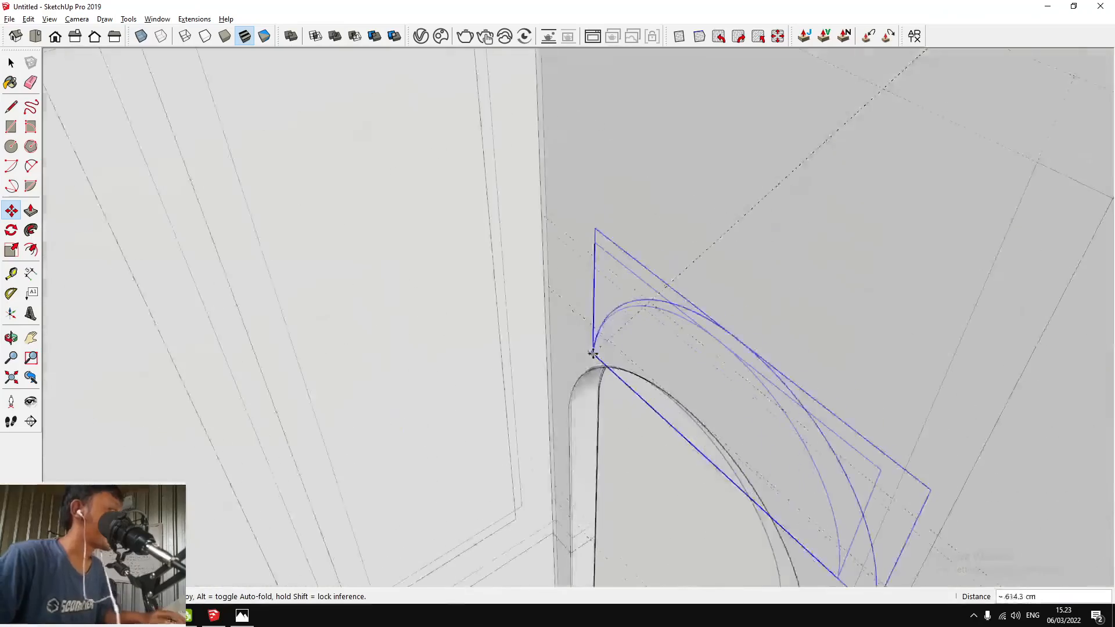
scroll(593, 354, up, 1)
click(567, 416)
Align the arc group's other endpoint with the matching corner where the opening's curve meets its straight side
scroll(606, 362, down, 5)
middle_drag(613, 388, 829, 364)
scroll(828, 364, up, 4)
middle_drag(758, 381, 790, 282)
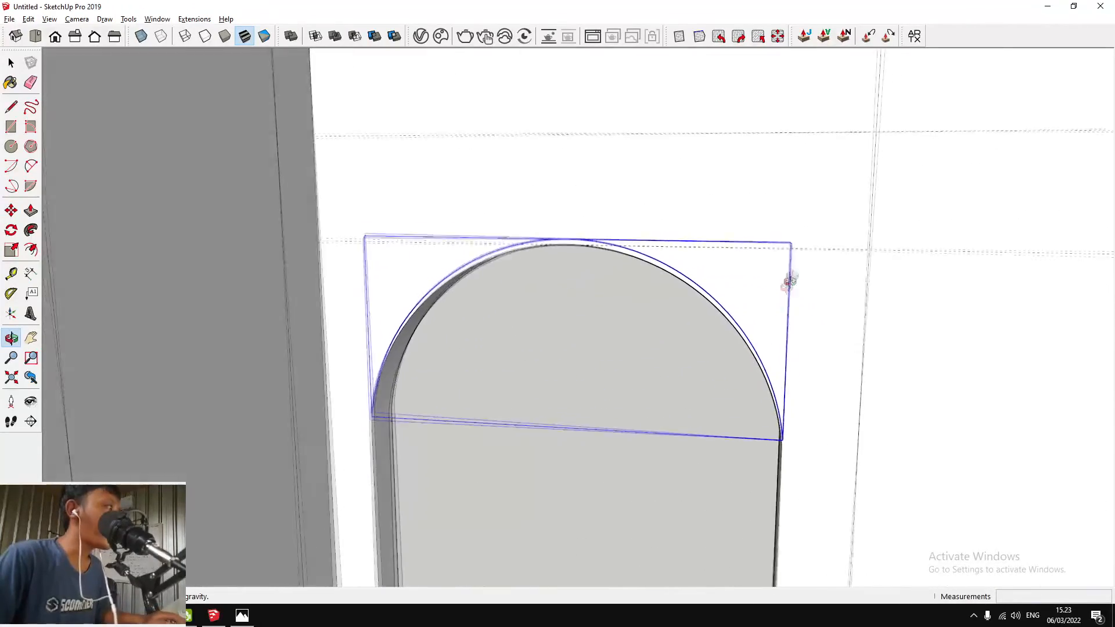
scroll(783, 442, up, 2)
middle_drag(784, 438, 786, 391)
scroll(790, 456, up, 4)
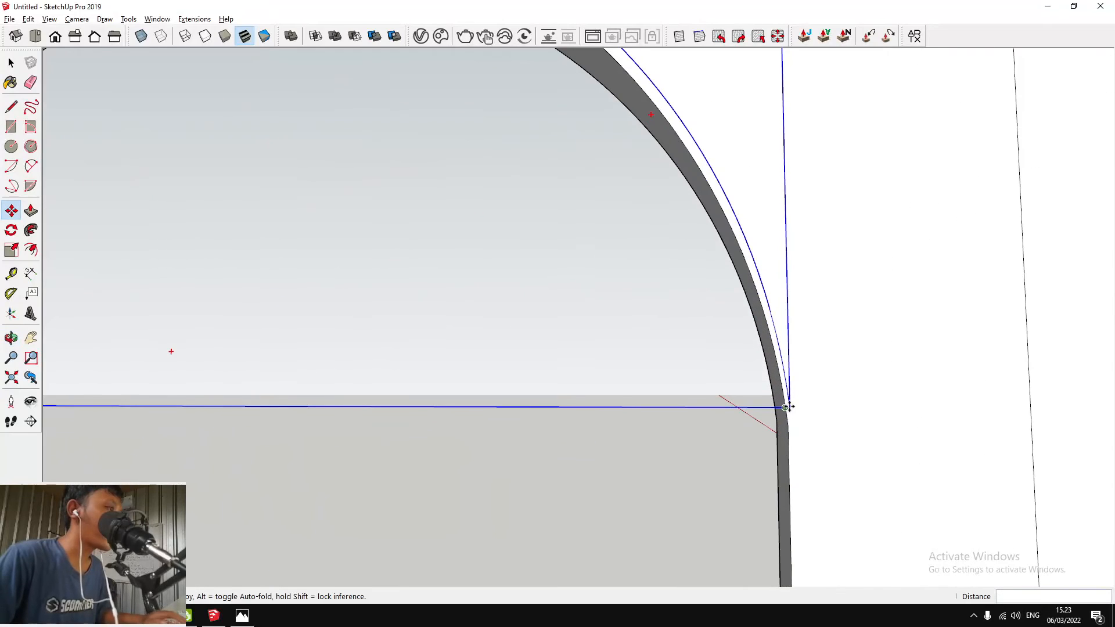
click(795, 409)
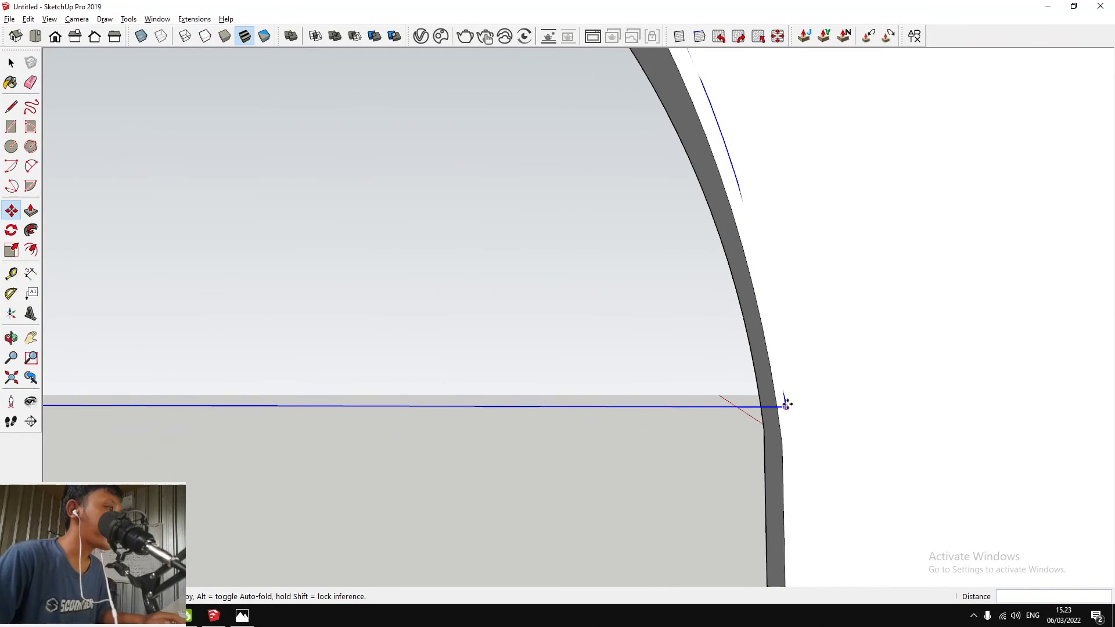
click(785, 444)
Move the arc group straight up until its ends meet the guide 30 cm above the opening, and explode the group
scroll(775, 463, down, 6)
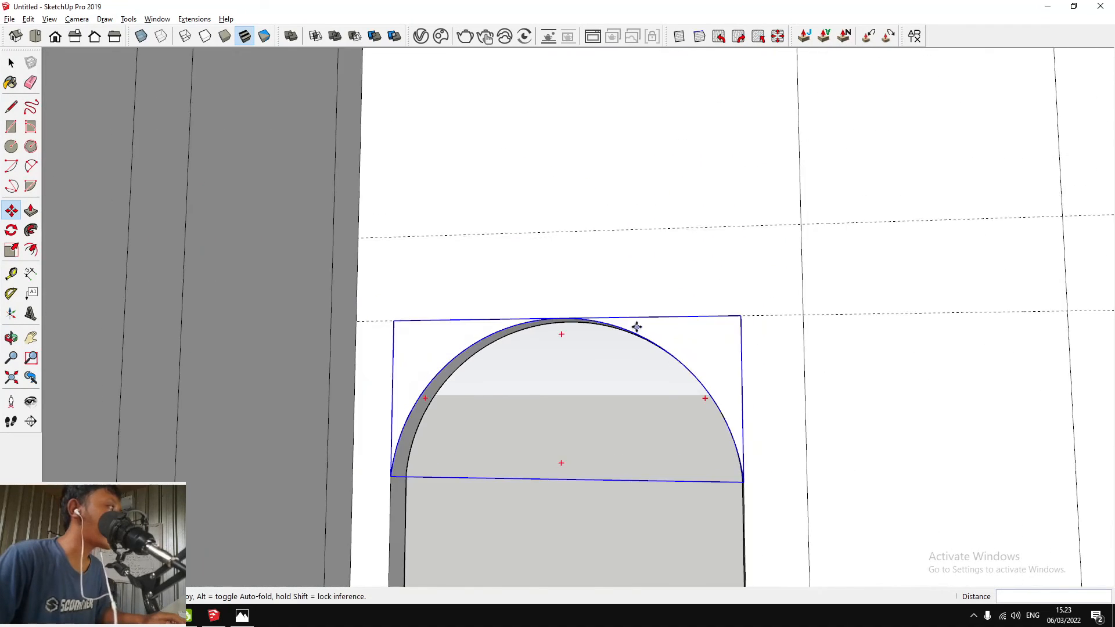
middle_drag(625, 276, 686, 461)
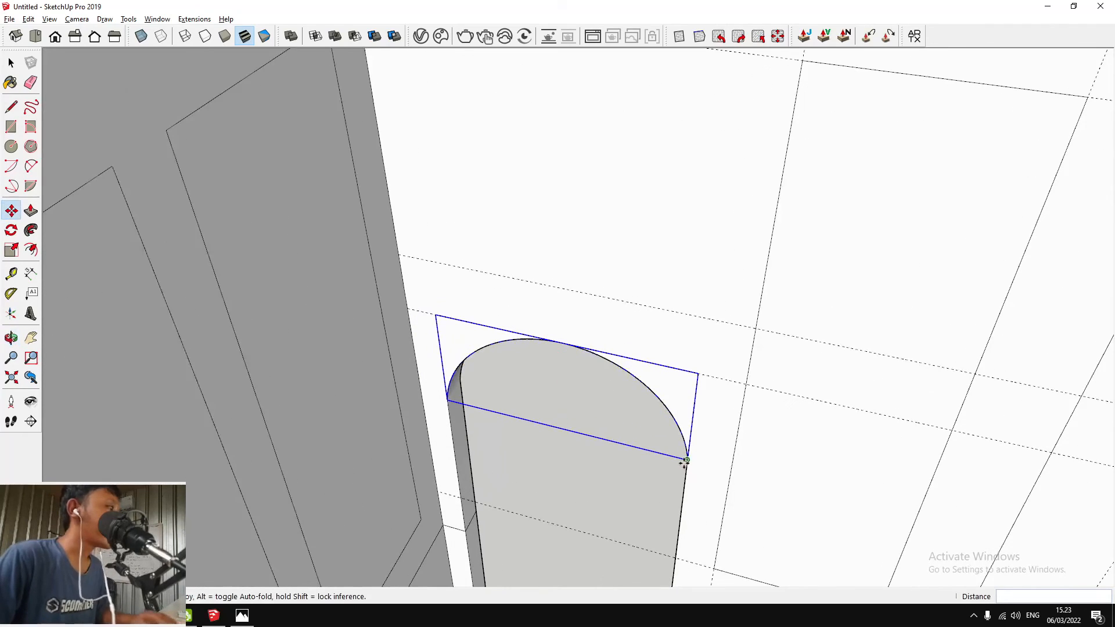
click(686, 462)
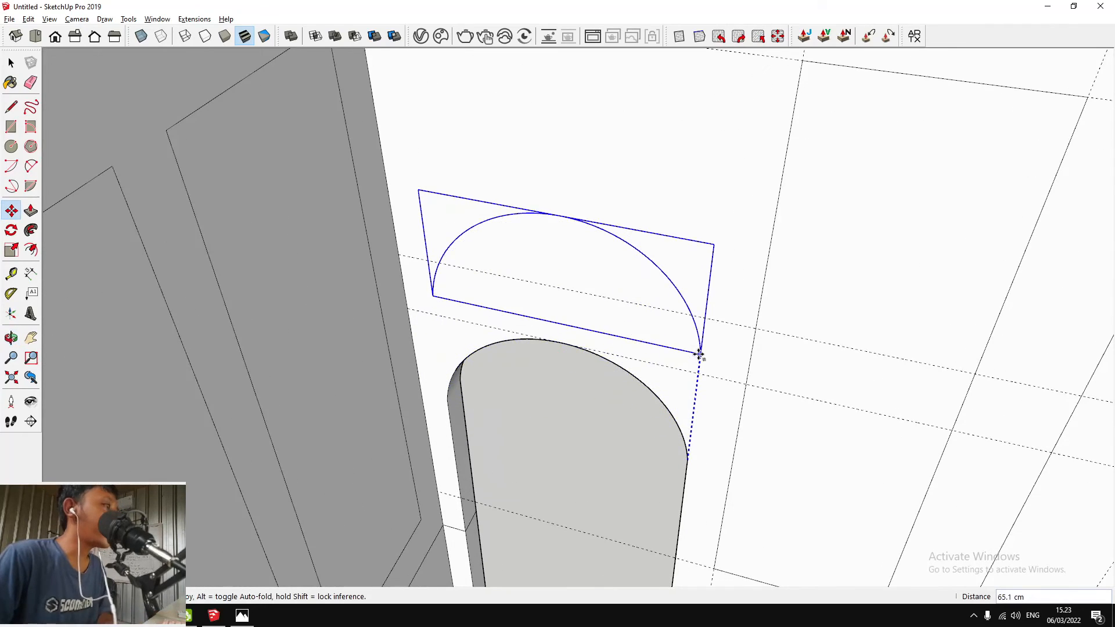
click(719, 320)
scroll(479, 349, down, 5)
key(space)
scroll(471, 277, up, 2)
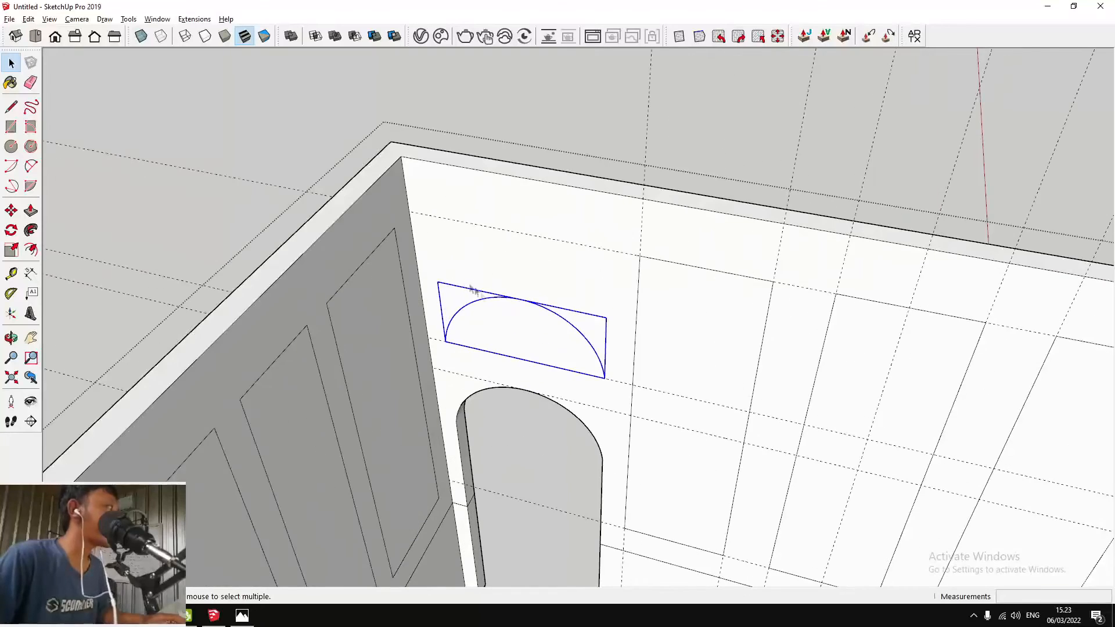
right_click(507, 302)
click(538, 371)
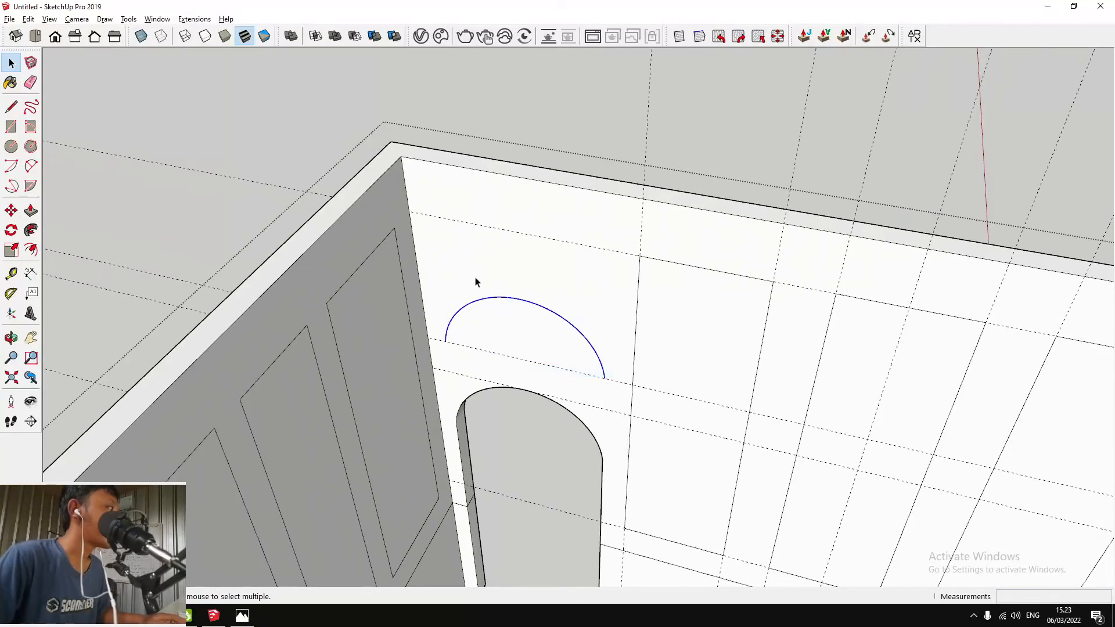
Place vertical guides through both endpoints of the arc above the arched opening
key(t)
click(637, 298)
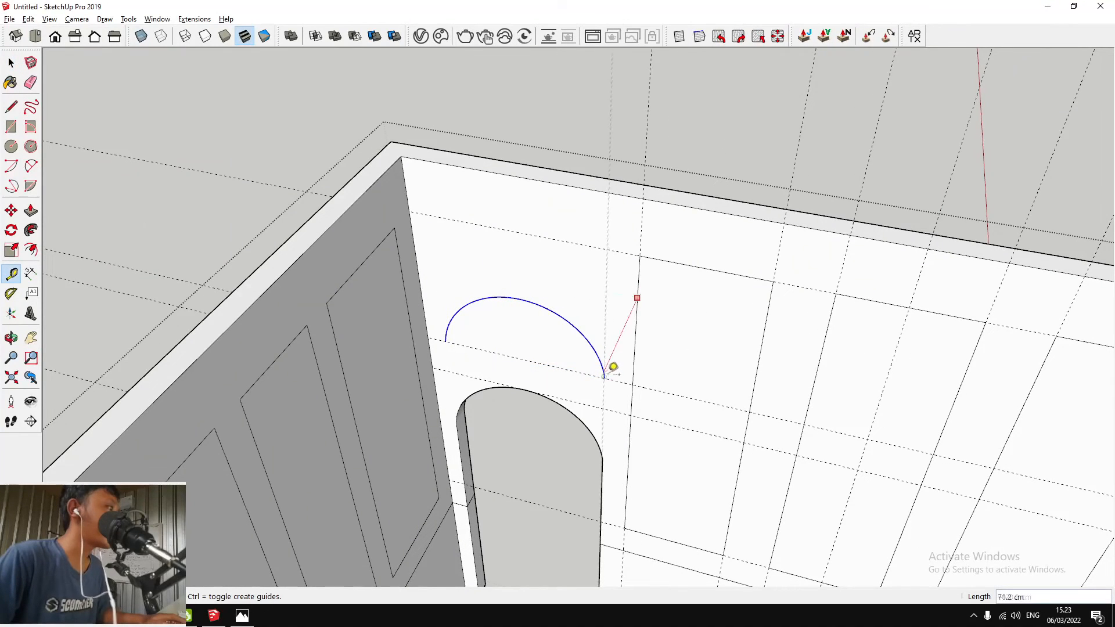
click(612, 371)
click(607, 279)
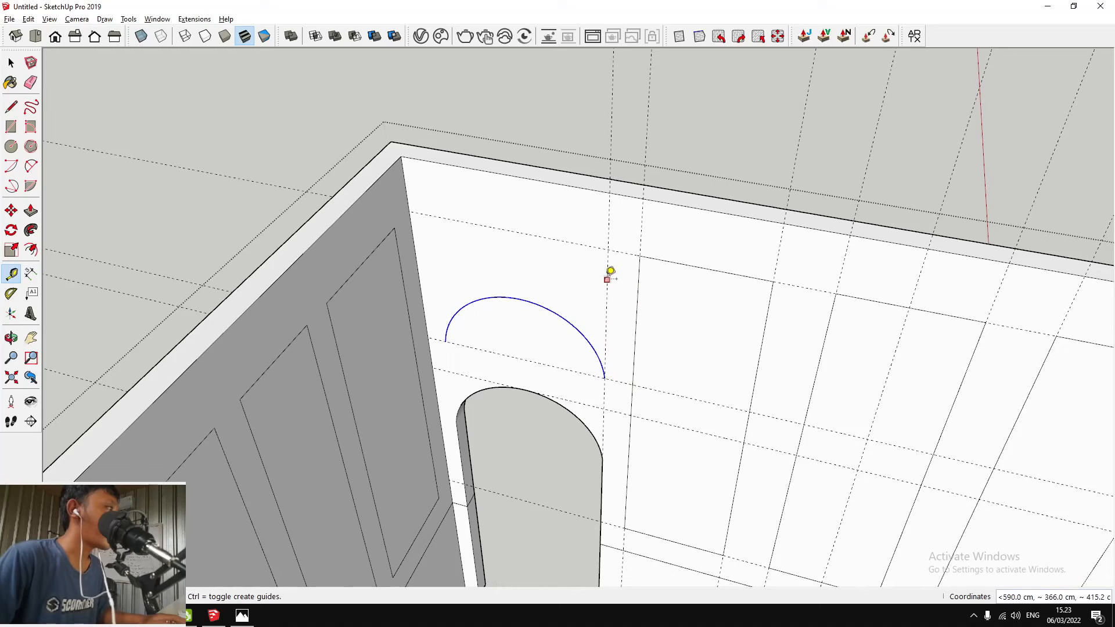
click(446, 341)
Draw a rectangle from the upper guide down to the arc's ends and erase its surplus bottom edge to leave an arched-bottom panel
key(r)
click(429, 215)
key(space)
key(r)
click(429, 215)
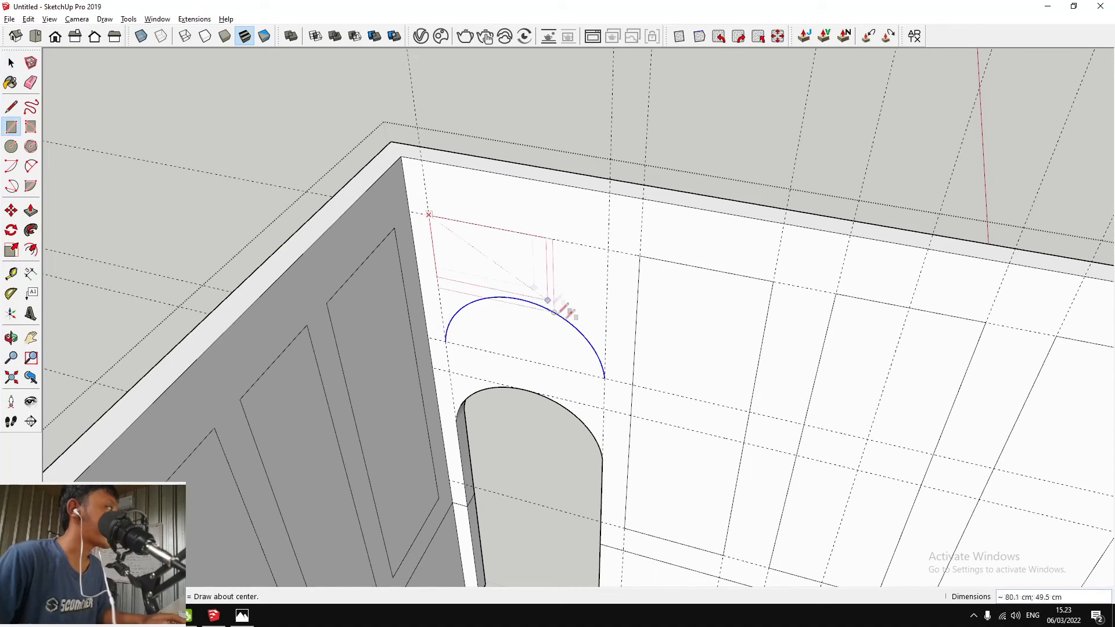
click(605, 378)
key(e)
key(space)
scroll(548, 285, down, 6)
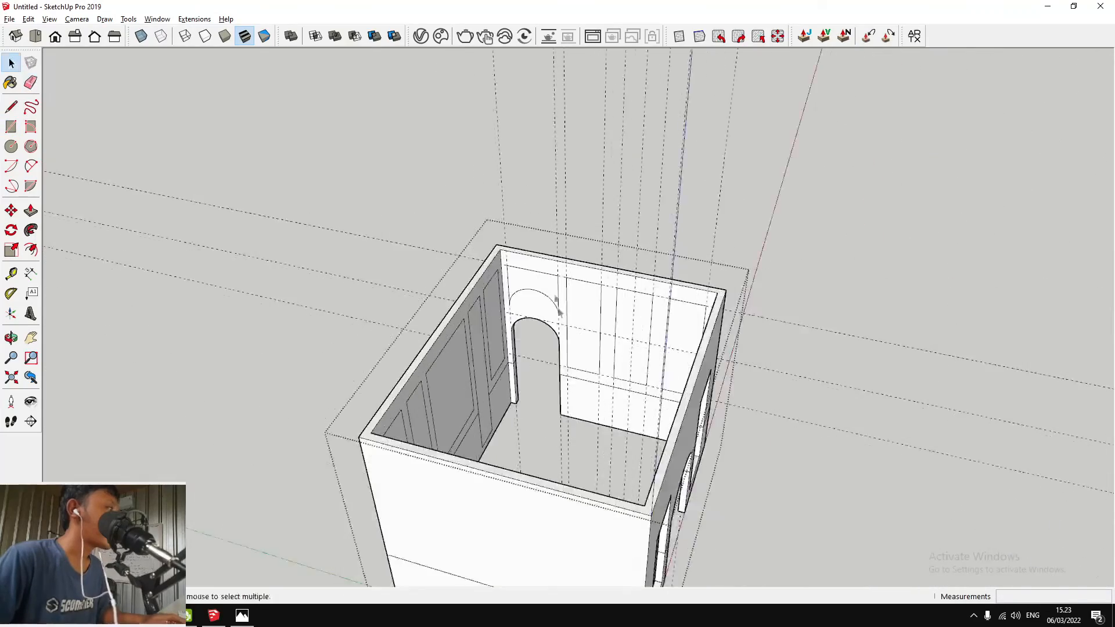
scroll(549, 314, up, 4)
Delete all guides in the model and bring the inner wall with two windows and an arched doorway into view
mouse_move(526, 317)
middle_down()
mouse_move(791, 250)
mouse_move(532, 308)
mouse_move(443, 274)
mouse_move(523, 271)
mouse_move(1068, 395)
mouse_move(580, 351)
mouse_move(953, 366)
mouse_move(638, 238)
mouse_move(310, 215)
mouse_move(491, 224)
mouse_move(555, 349)
middle_up()
click(28, 18)
click(95, 126)
middle_drag(95, 125, 629, 236)
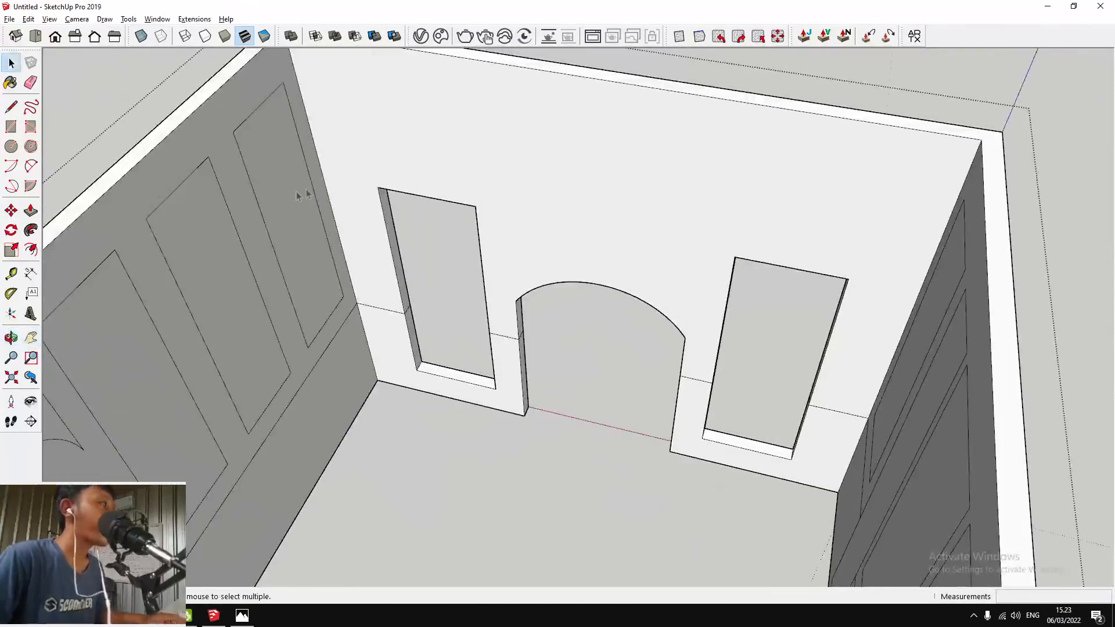
Place two vertical guides on the two-window wall, between its left corner and the left window
scroll(349, 169, up, 5)
key(t)
click(398, 181)
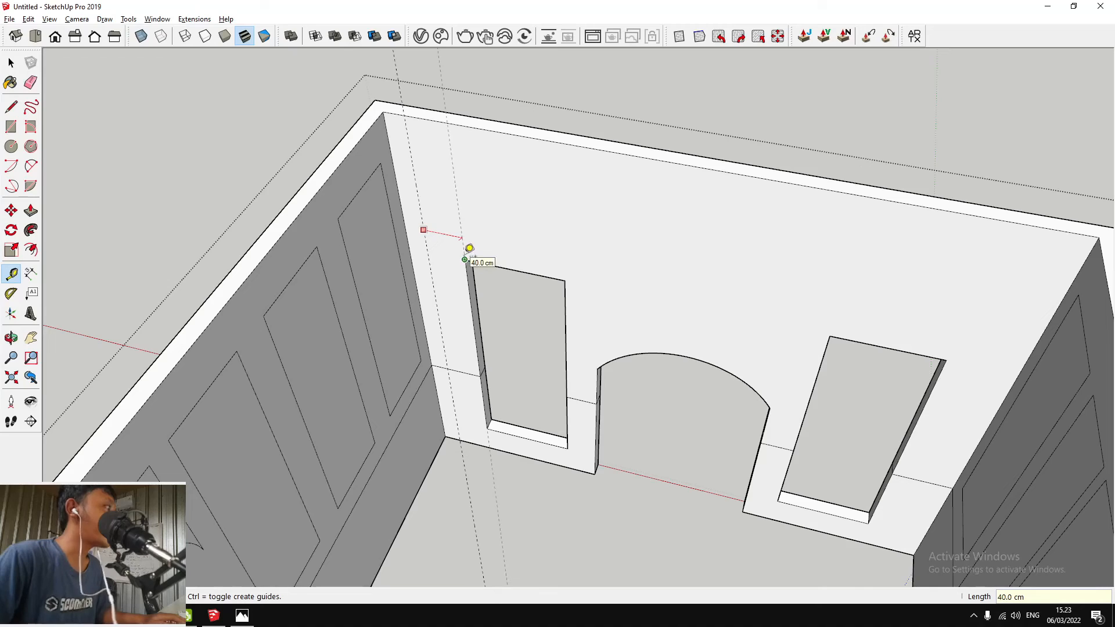
key(space)
Place horizontal guides across the two-window wall, one just above the lower wall line and one level with the adjacent wall's panel tops
key(t)
click(432, 281)
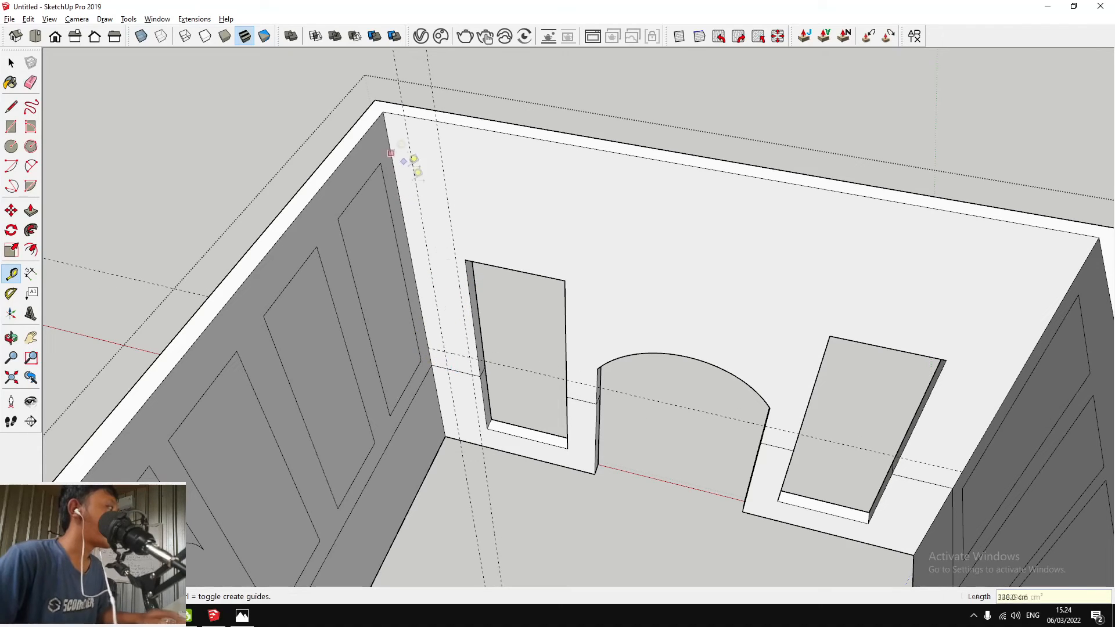
click(522, 369)
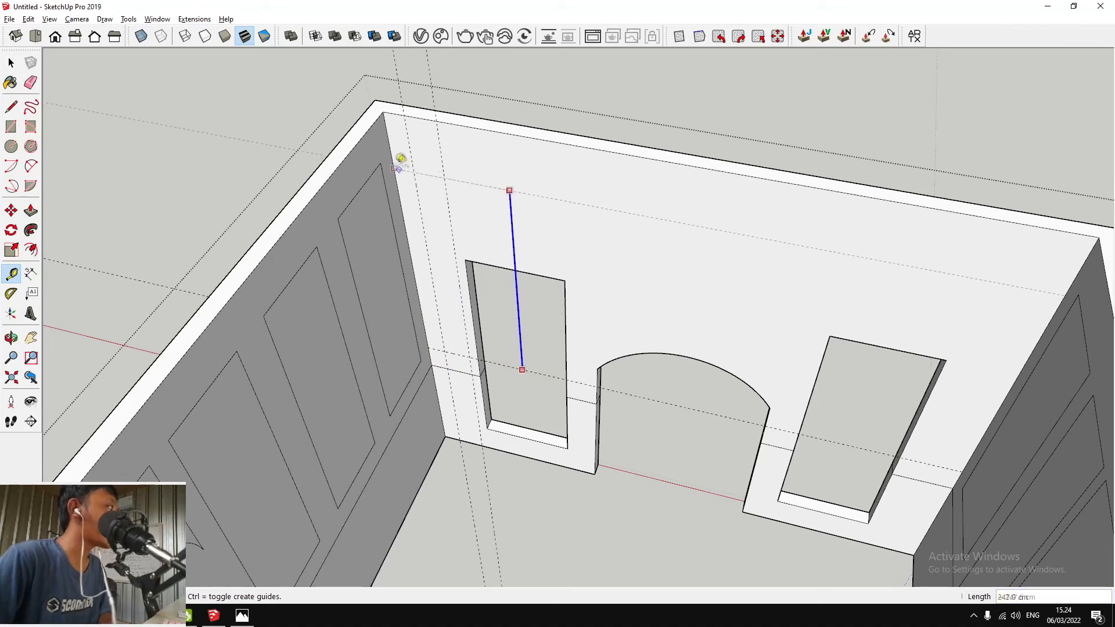
click(381, 163)
Draw a narrow rectangular panel between the guides beside the left window
key(space)
key(r)
click(411, 155)
click(469, 357)
Place two matching vertical guides between the right window and the right corner of the same wall
mouse_move(416, 176)
middle_down()
mouse_move(451, 216)
mouse_move(513, 203)
mouse_move(617, 209)
middle_up()
scroll(451, 217, down, 5)
scroll(615, 208, up, 5)
key(space)
key(t)
key(space)
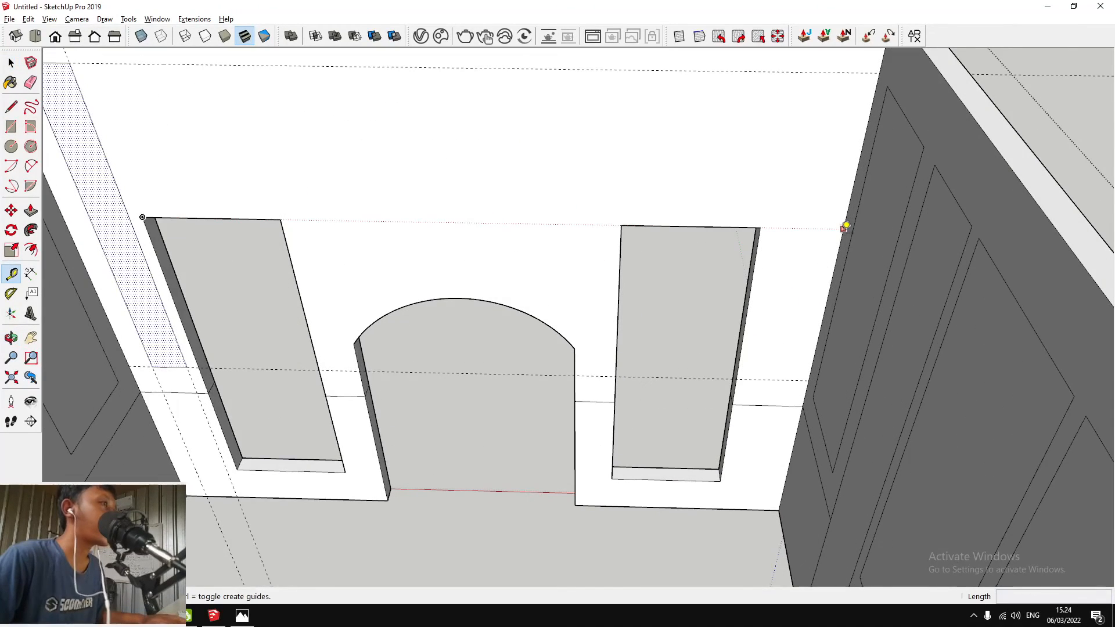
click(847, 222)
key(Escape)
click(856, 175)
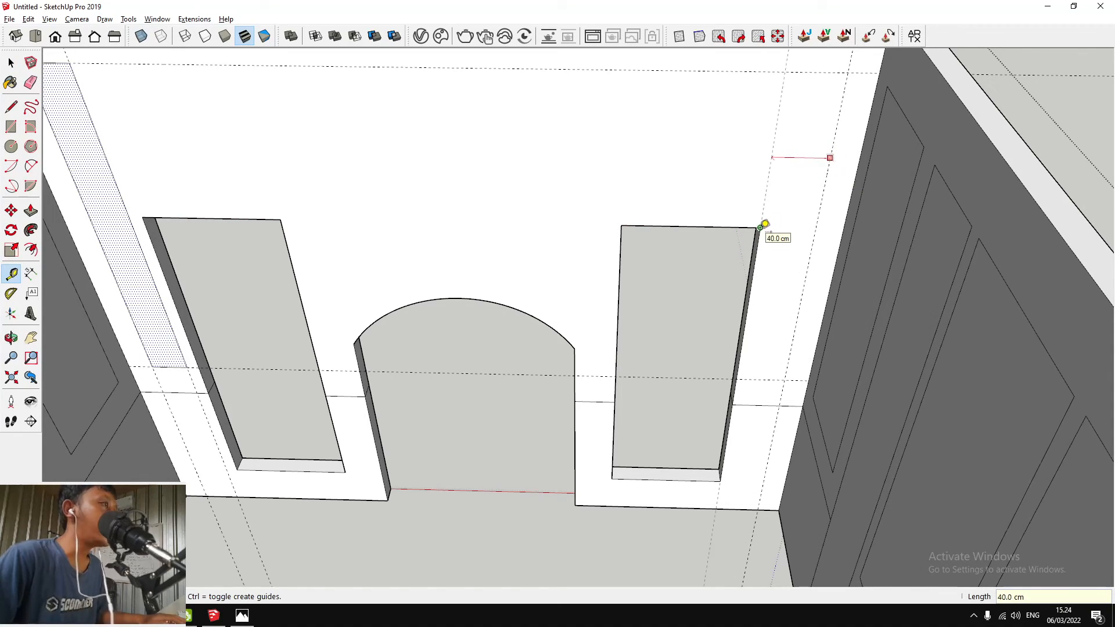
key(Return)
Draw the matching narrow rectangular panel between the guides beside the right window
key(r)
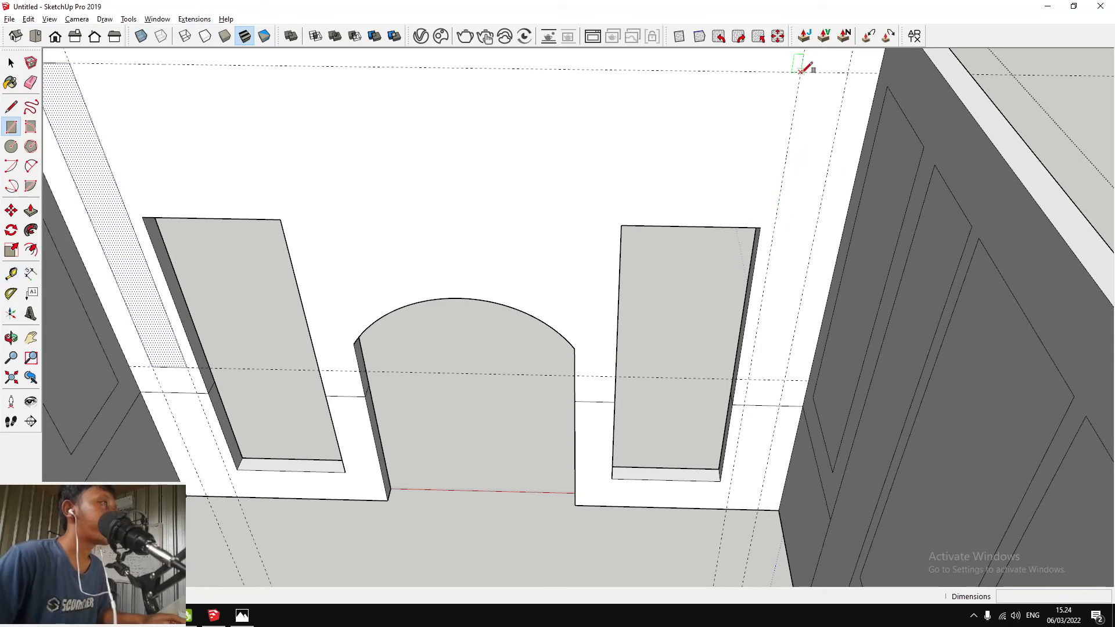
click(784, 380)
scroll(599, 232, down, 3)
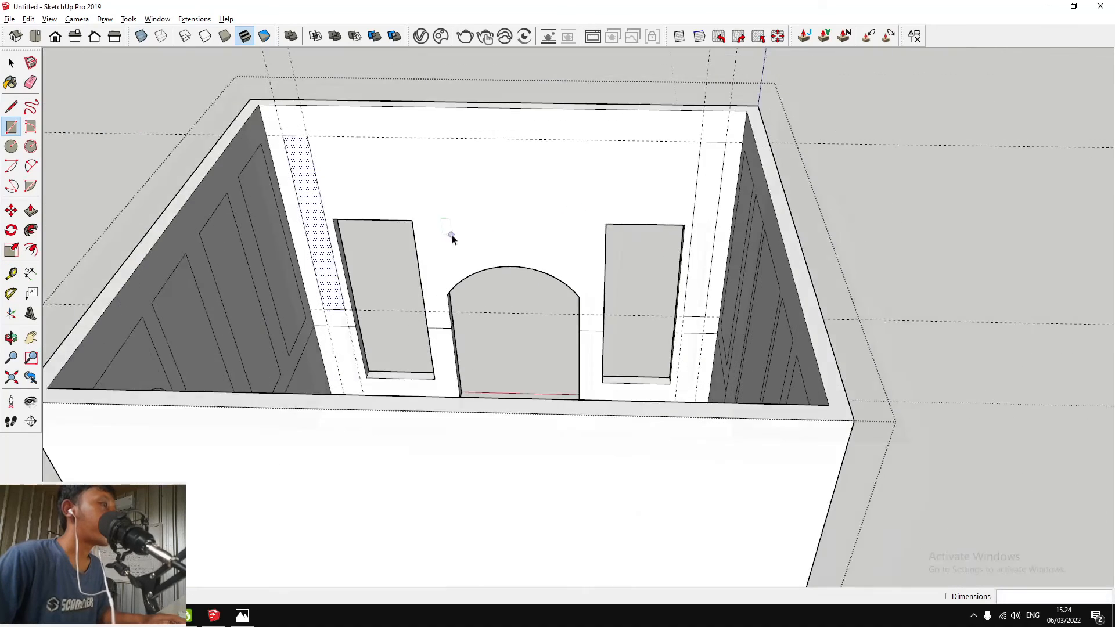
key(space)
Place horizontal guides level with the top of the arched doorway and with the tops of the windows
scroll(455, 237, up, 3)
scroll(533, 263, down, 3)
key(e)
key(t)
click(572, 324)
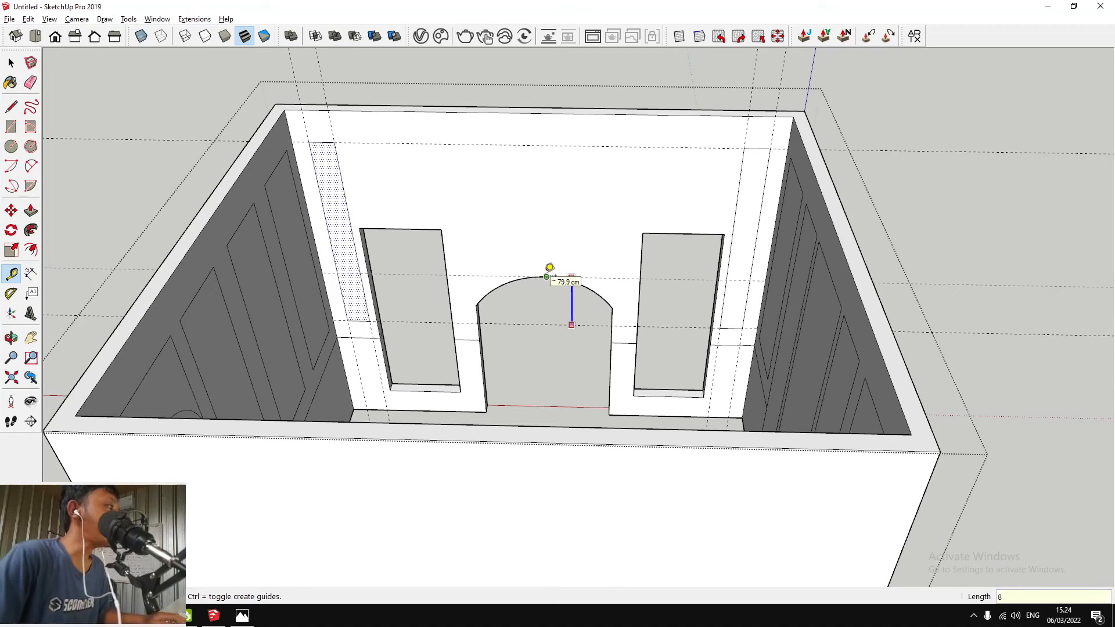
scroll(629, 260, up, 2)
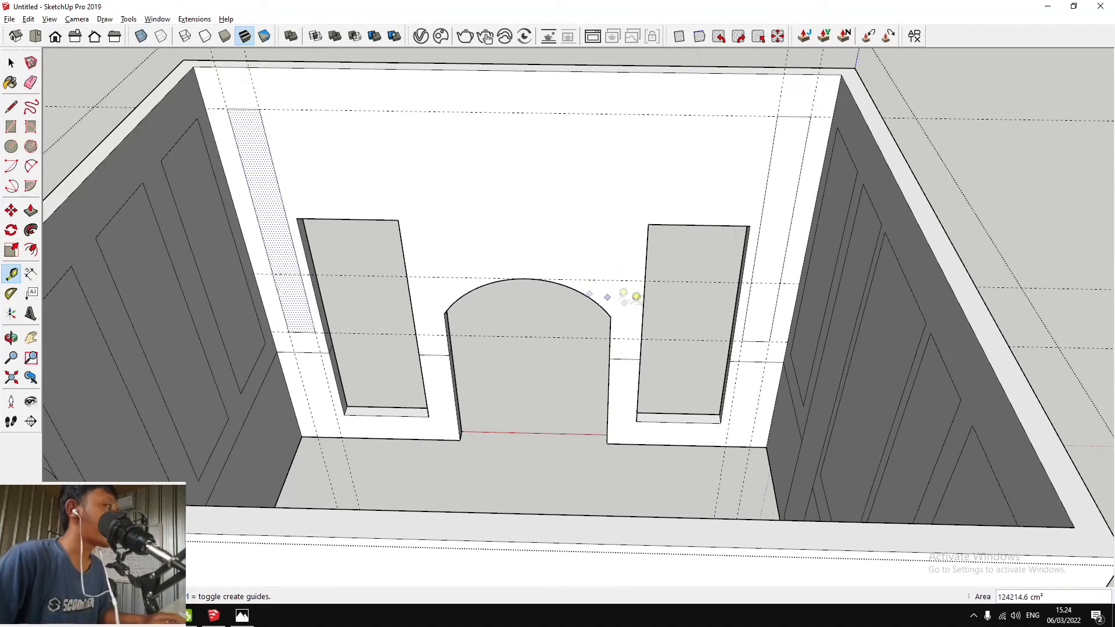
click(650, 224)
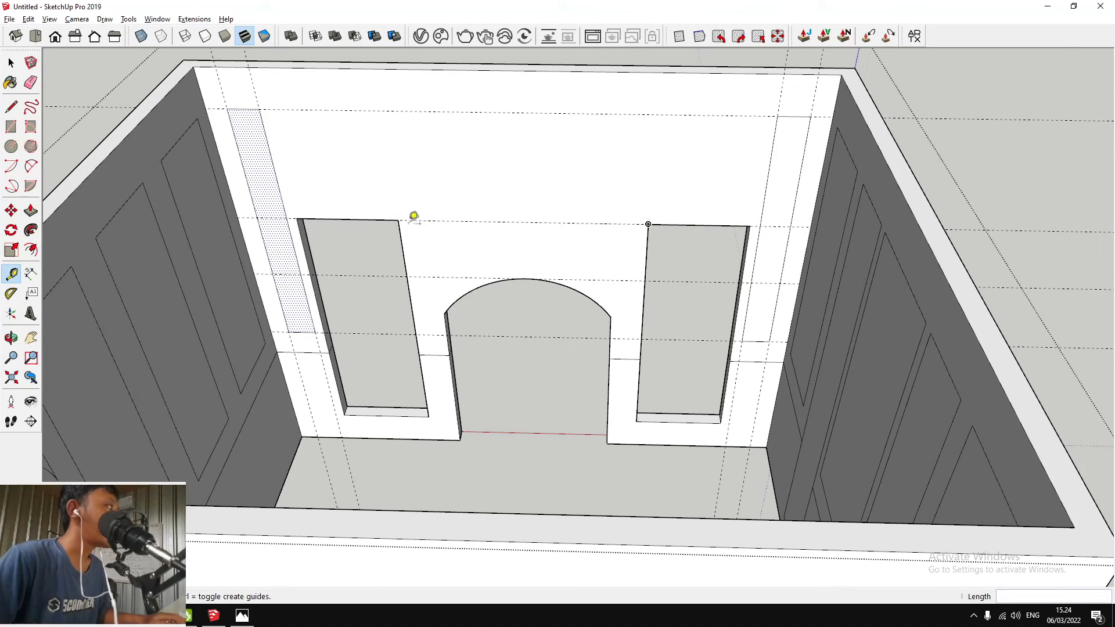
Copy the doorway's curved top edges straight up until their ends meet the guide level with the arch's peak
middle_drag(609, 222, 575, 247)
scroll(489, 242, down, 2)
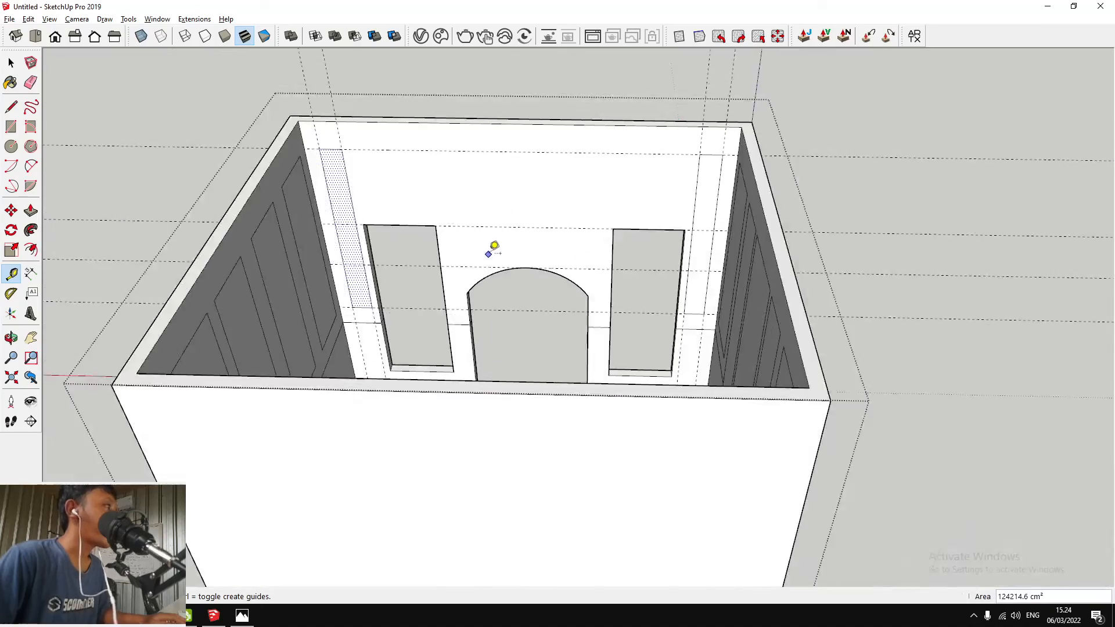
scroll(488, 251, up, 4)
shift+middle_drag(488, 251, 559, 266)
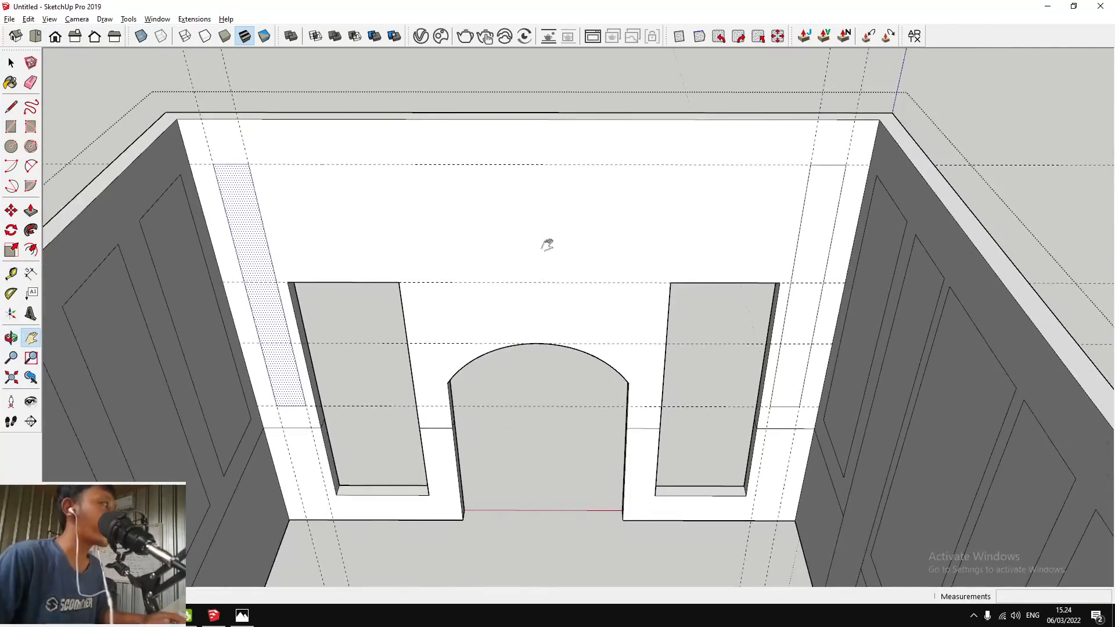
drag(525, 318, 524, 314)
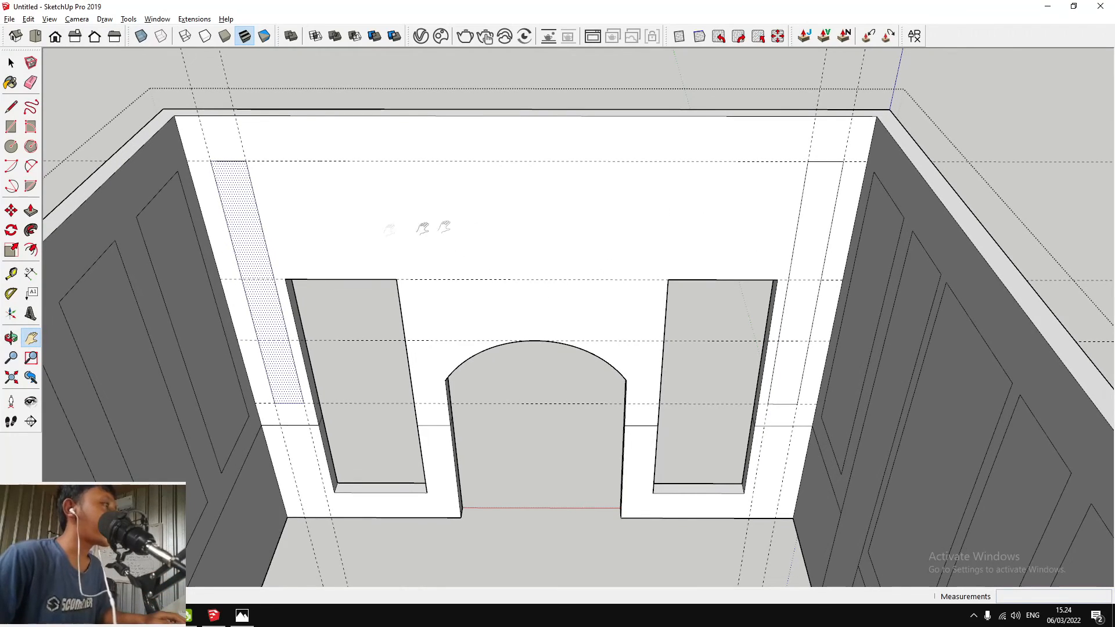
scroll(525, 302, down, 2)
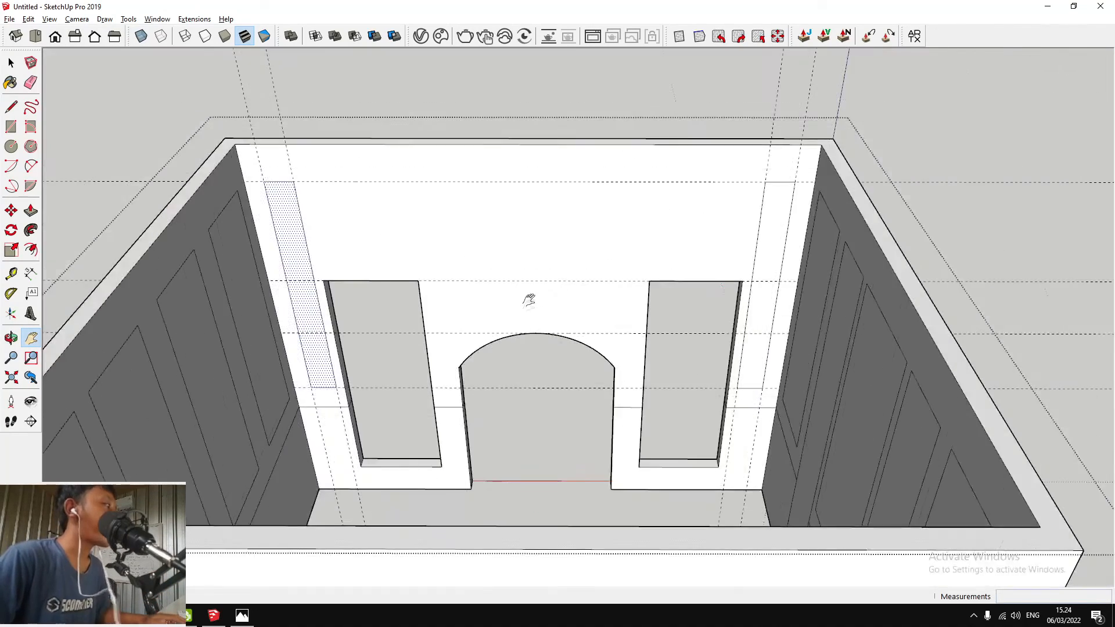
scroll(608, 357, up, 4)
key(space)
click(612, 358)
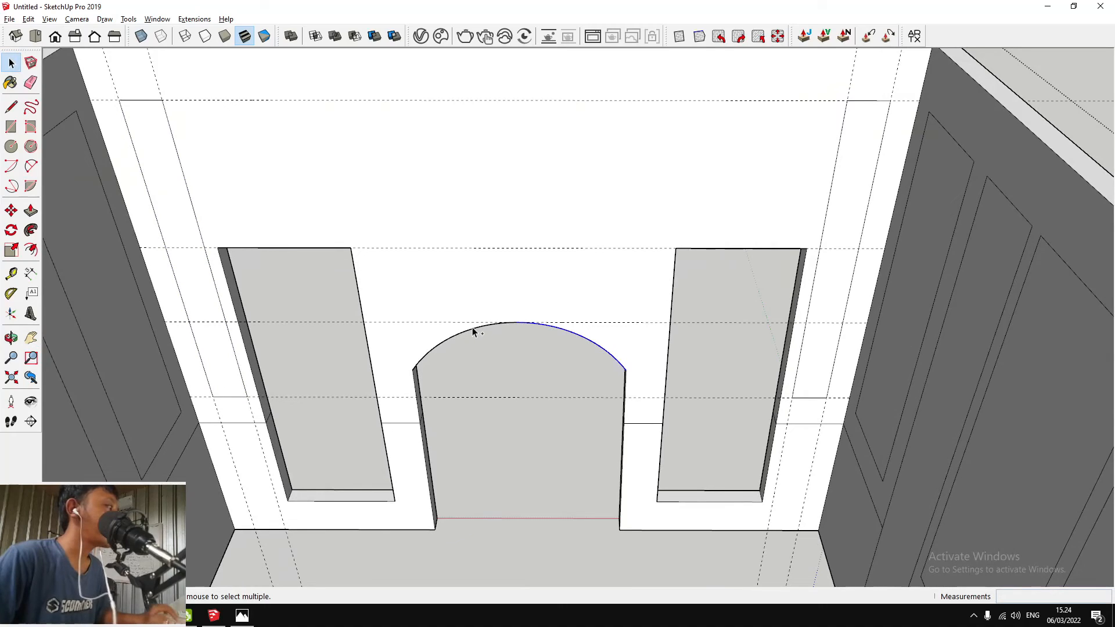
key(m)
key(ctrl)
click(626, 372)
click(627, 323)
Place vertical guides along both straight sides of the arched doorway
key(space)
key(t)
double_click(416, 382)
key(space)
key(r)
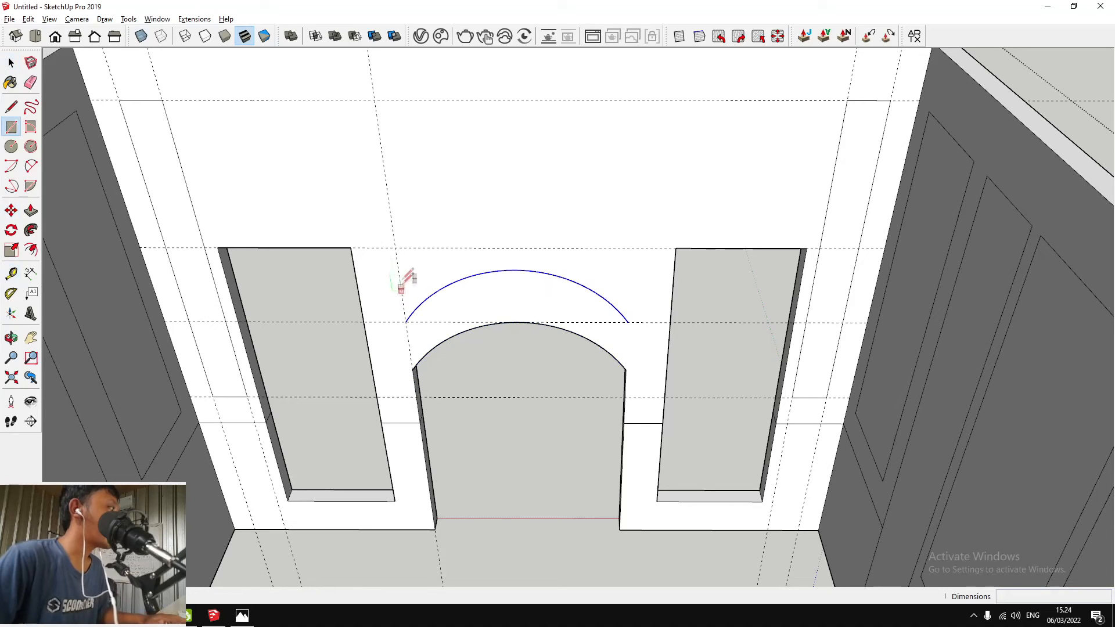
key(t)
double_click(626, 379)
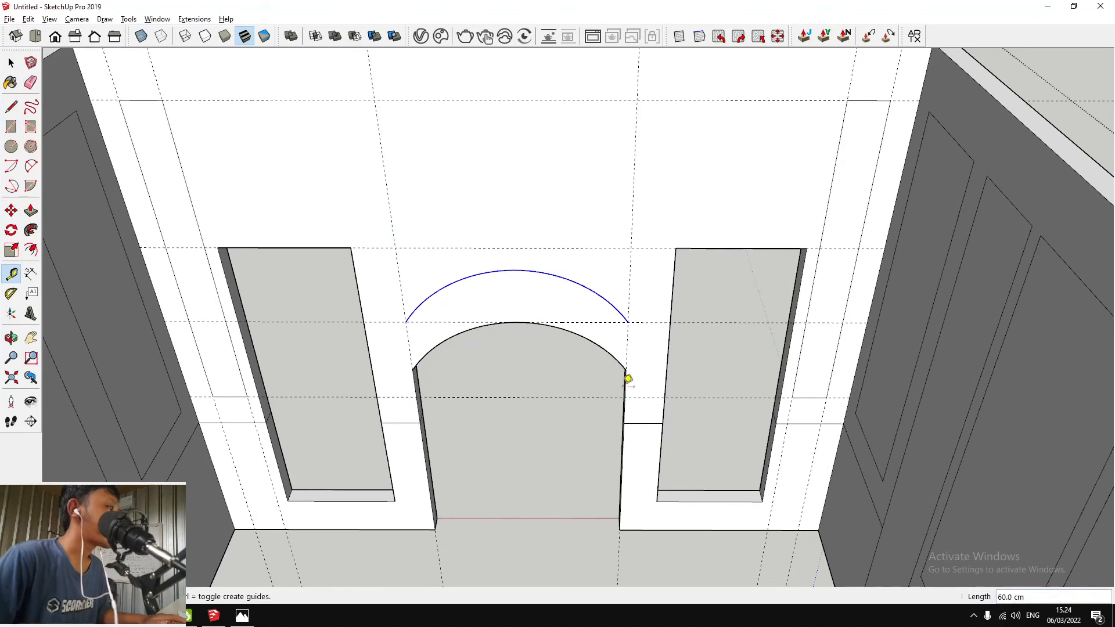
Draw a rectangle from the window-top guide to the copied arc's ends and erase the surplus bottom edge, leaving an arched-bottom panel
click(395, 248)
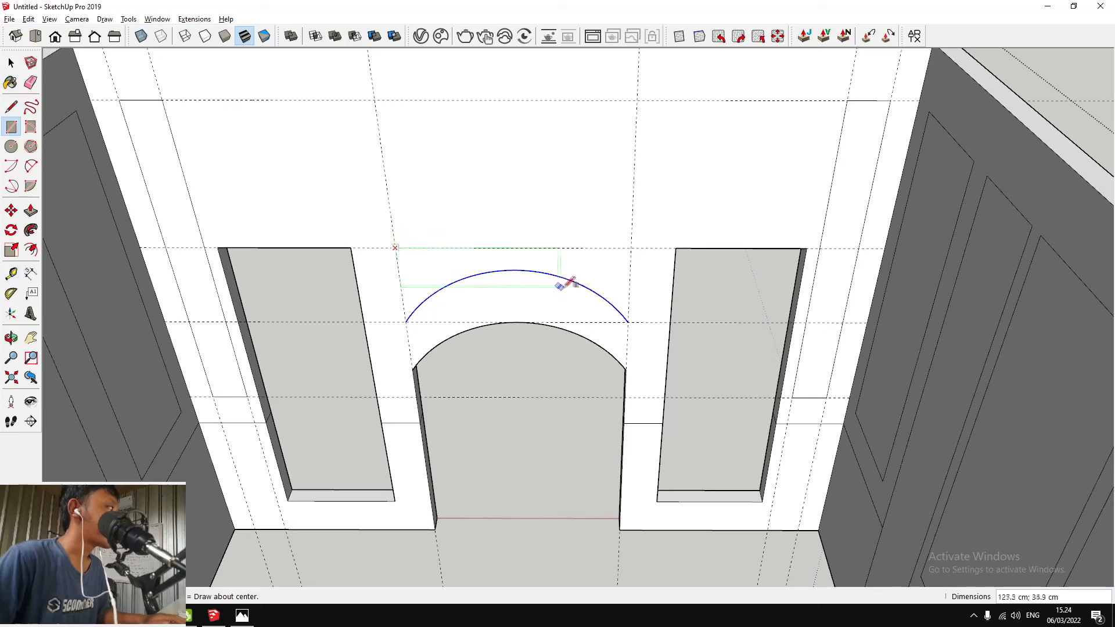
click(628, 322)
middle_drag(540, 264, 587, 304)
key(e)
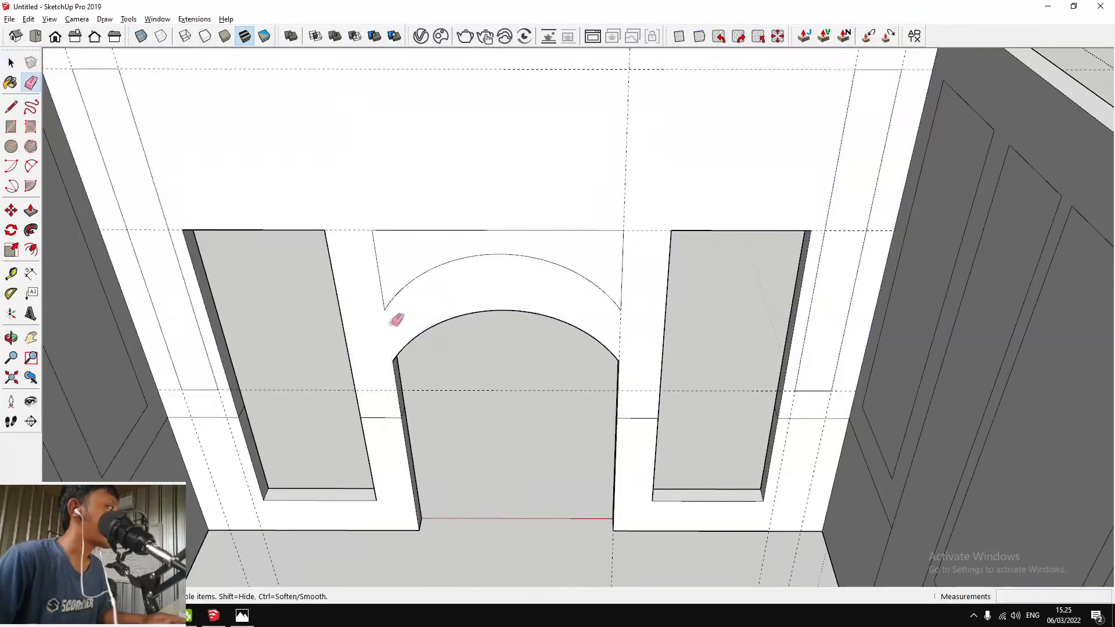
Place a horizontal guide above the top edge of the arched-bottom panel
scroll(494, 358, down, 3)
shift+middle_drag(477, 337, 532, 335)
key(t)
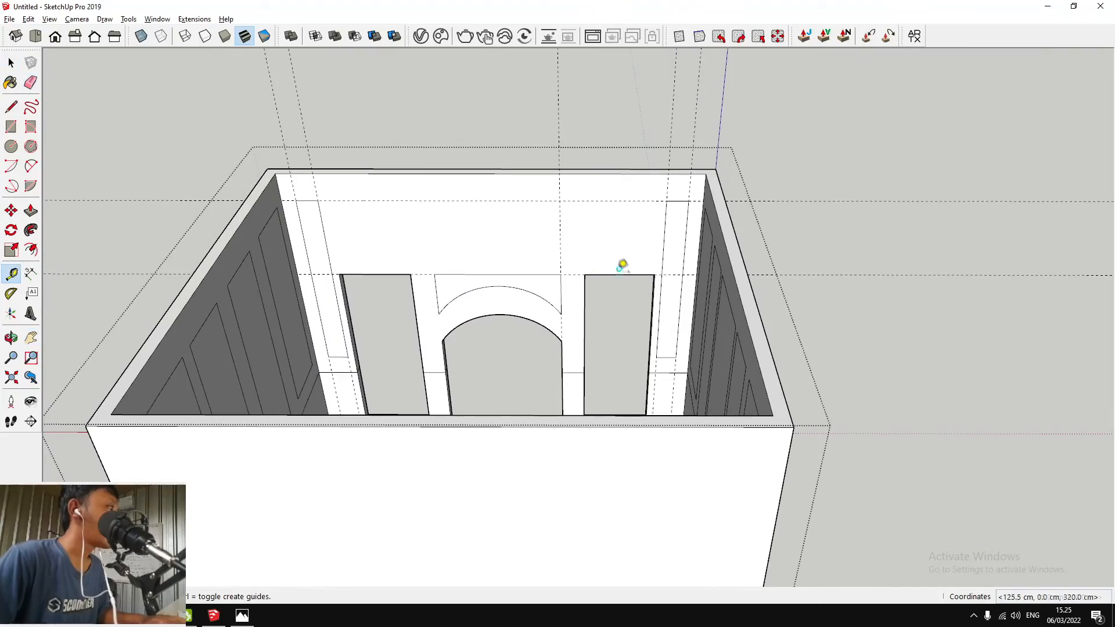
middle_drag(621, 270, 516, 257)
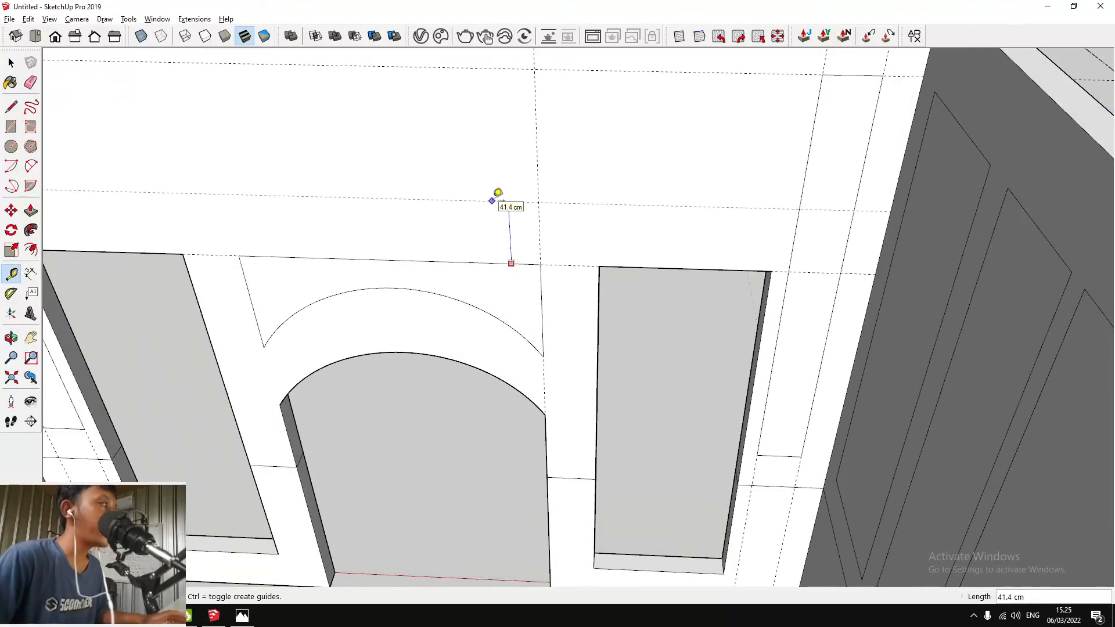
key(Return)
Measure upward from the right window's top edge towards the horizontal guide above it
scroll(498, 203, down, 5)
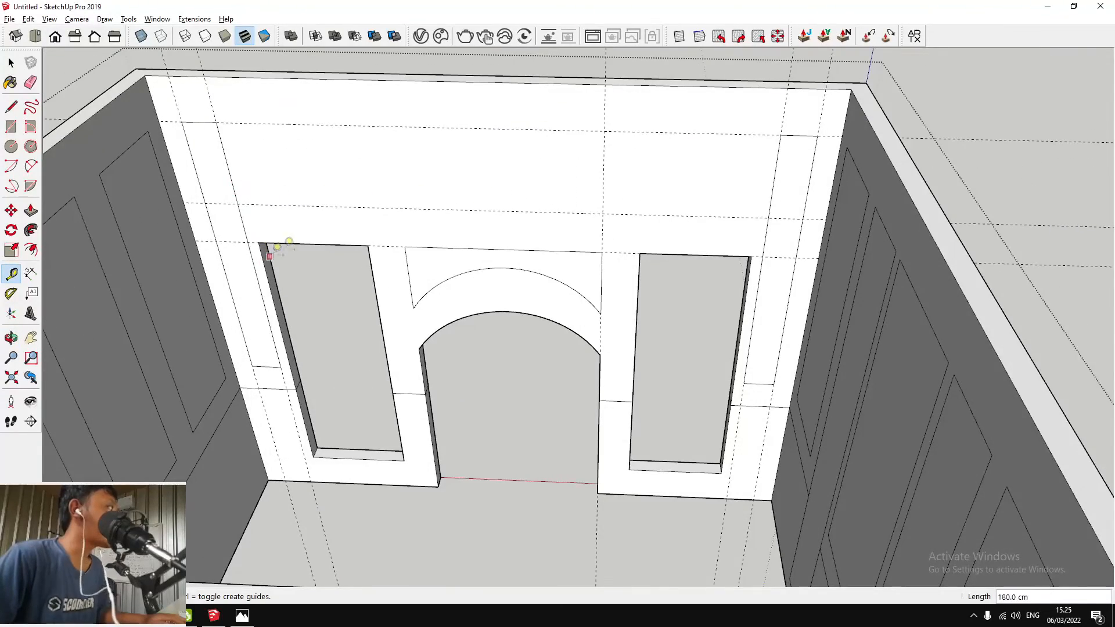
scroll(585, 209, down, 3)
scroll(622, 230, up, 4)
scroll(622, 234, down, 4)
scroll(622, 233, up, 4)
middle_drag(627, 235, 684, 208)
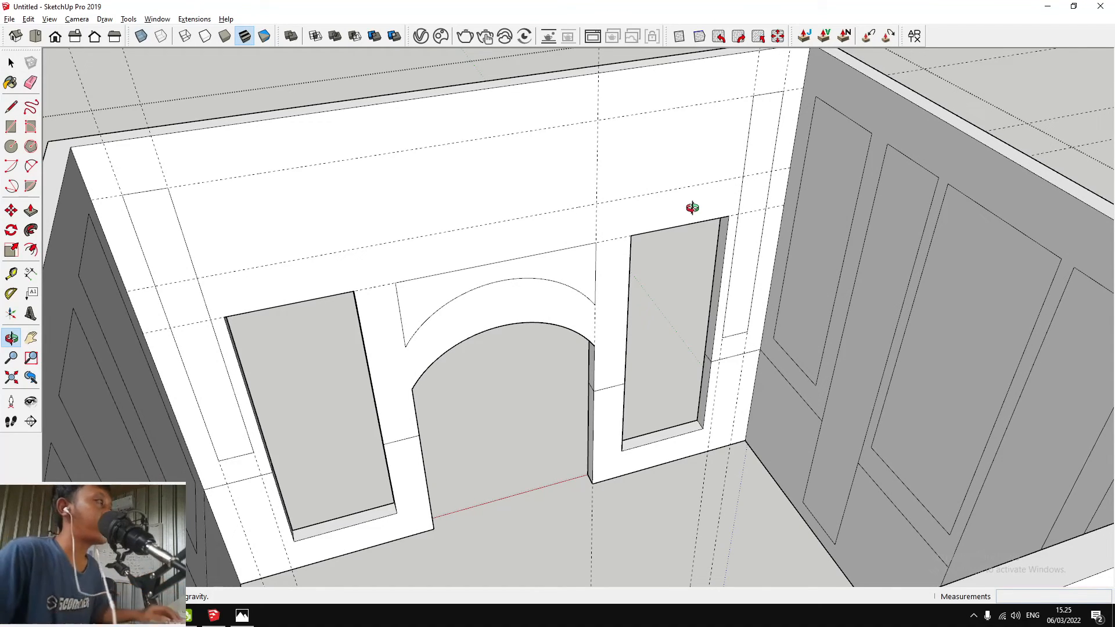
scroll(692, 208, up, 3)
middle_drag(693, 209, 710, 210)
key(t)
click(678, 229)
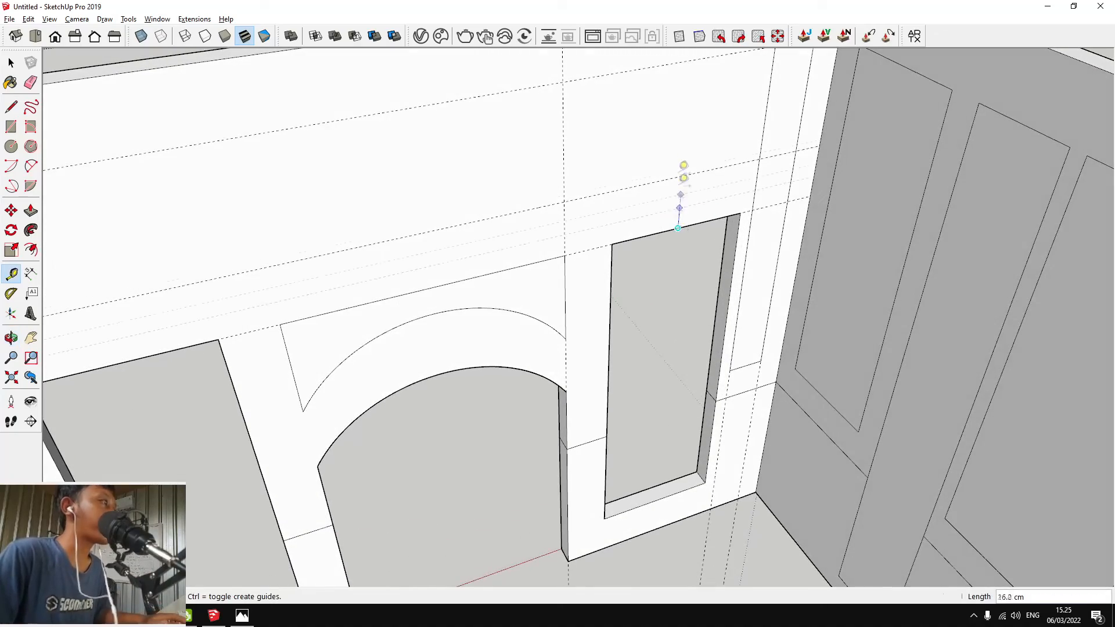
key(space)
scroll(682, 180, down, 4)
scroll(682, 180, up, 2)
middle_drag(682, 179, 578, 292)
scroll(597, 244, down, 3)
scroll(598, 244, up, 3)
Place vertical guides along the sides of the doorway and of both windows
key(t)
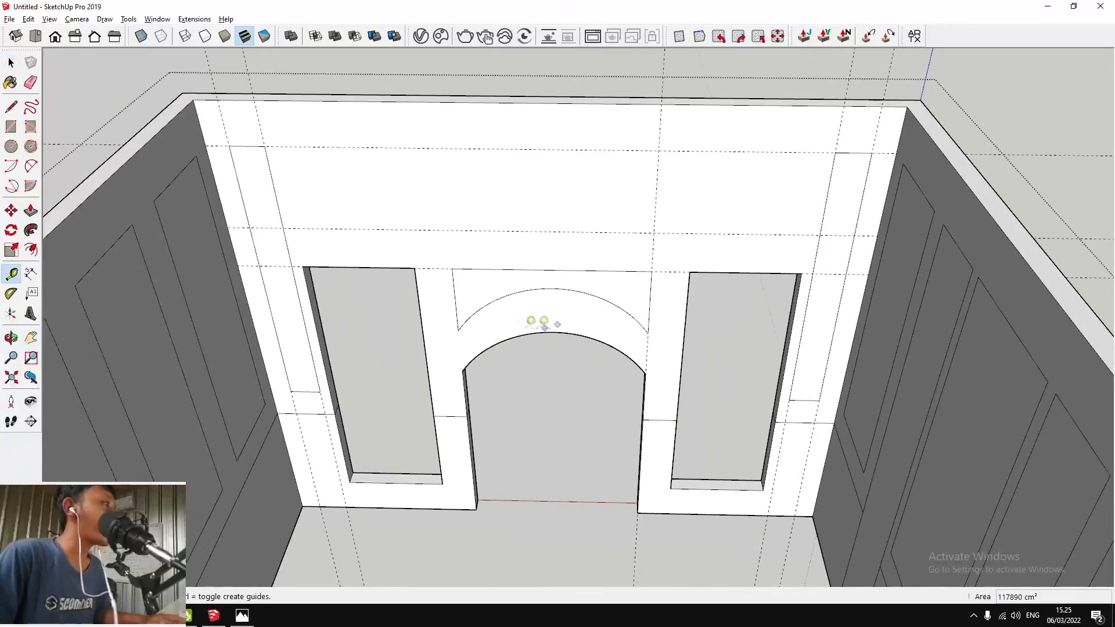
middle_drag(561, 312, 672, 317)
scroll(800, 282, up, 2)
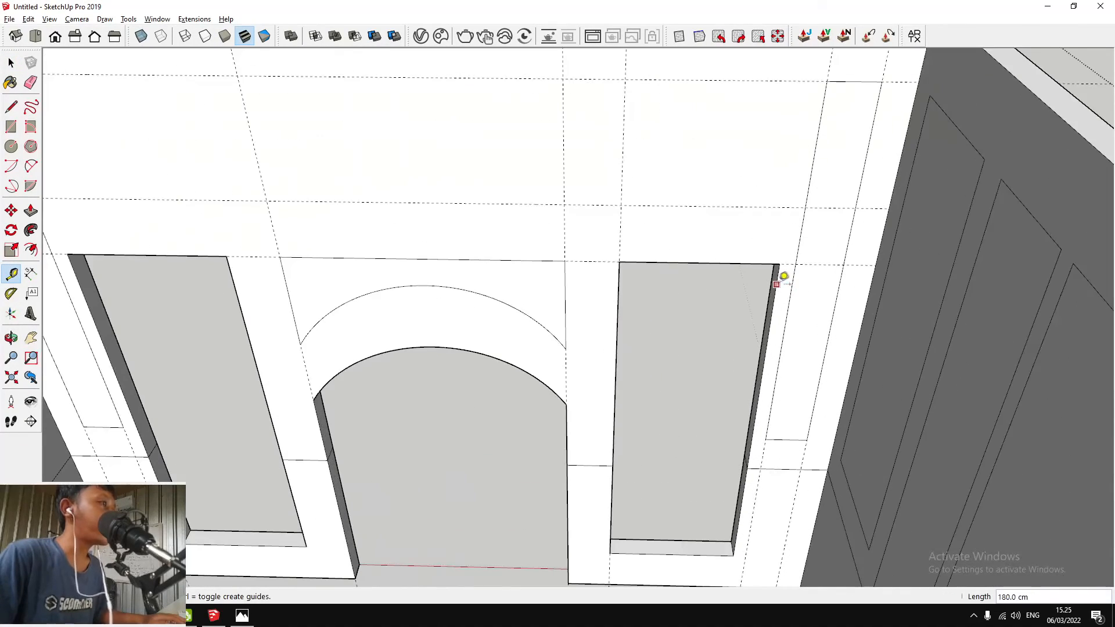
scroll(784, 277, down, 3)
scroll(487, 270, up, 3)
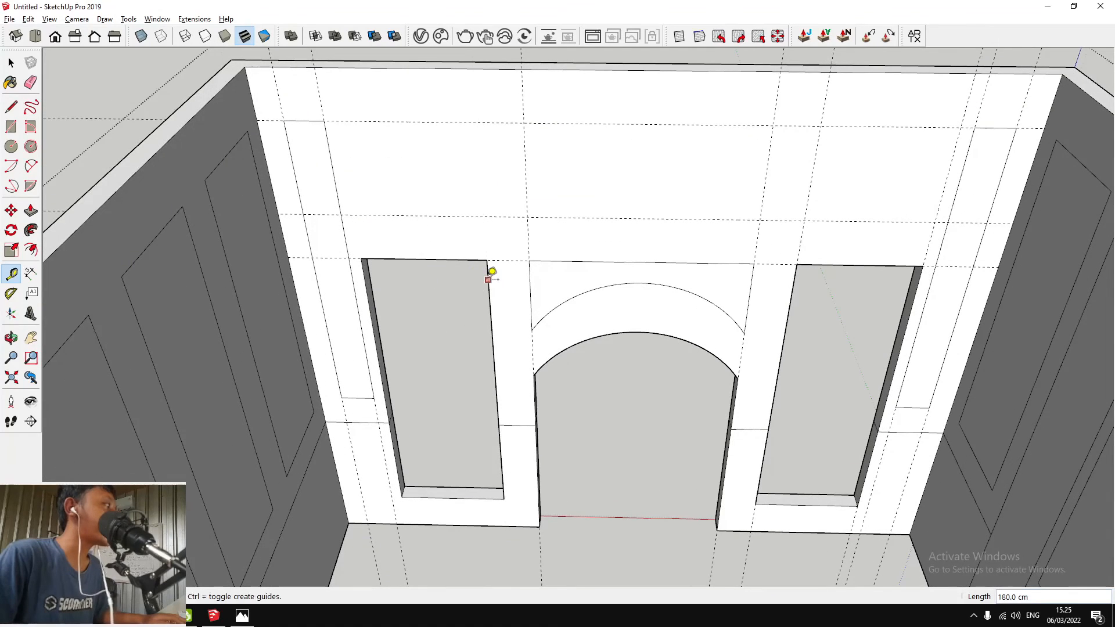
Draw rectangles between the upper guides: 103 × 78 cm above the left window, one above the doorway, and 101 × 78 cm above the right window
key(r)
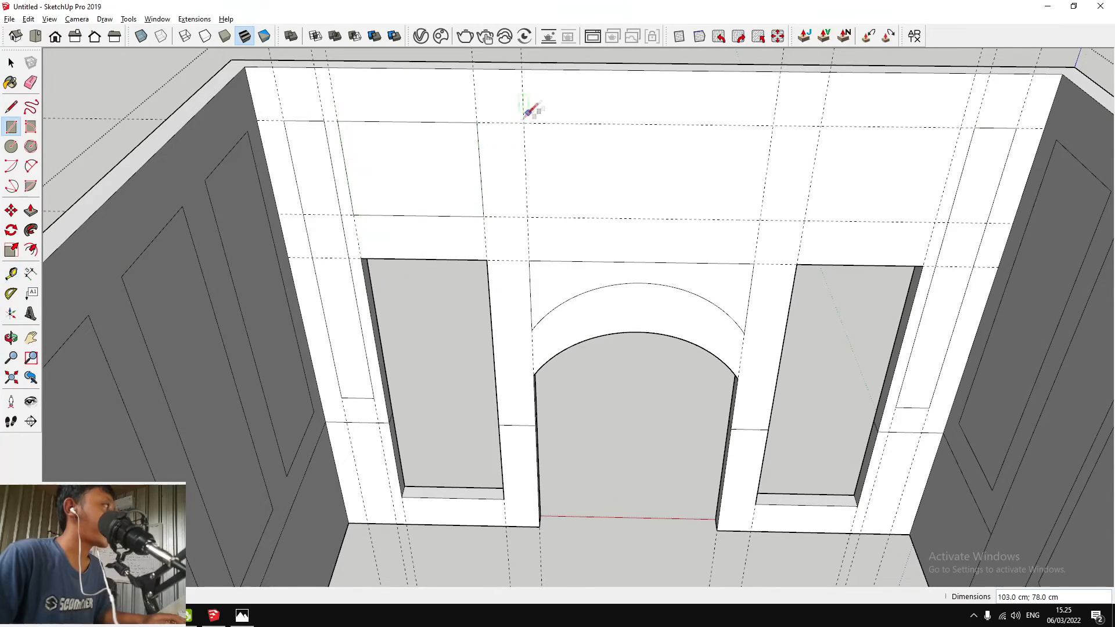
click(762, 217)
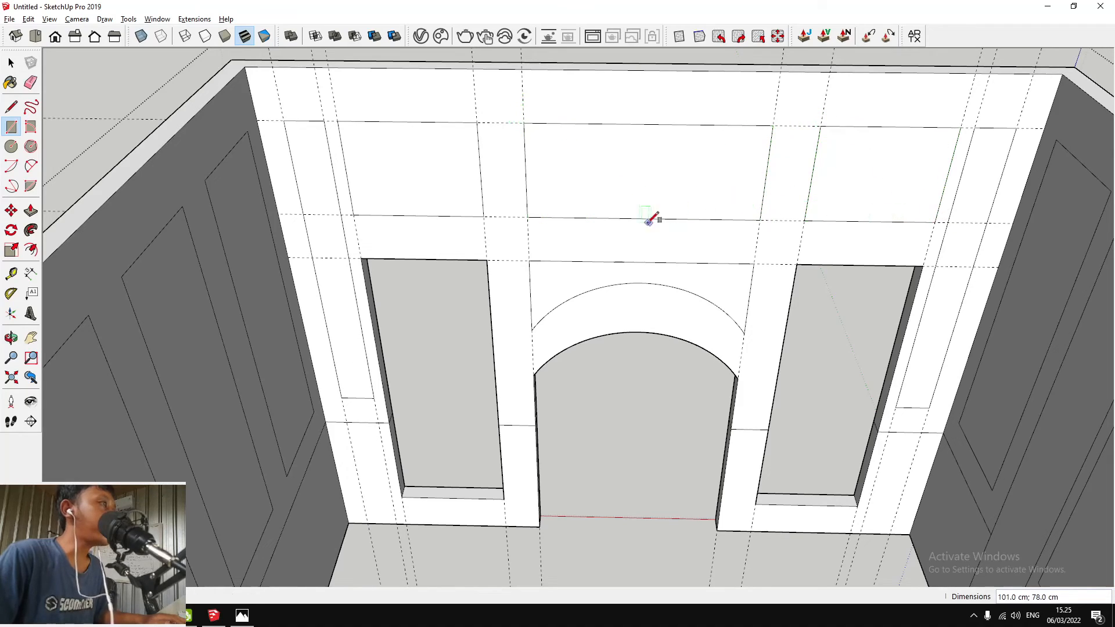
scroll(652, 221, down, 5)
scroll(703, 208, up, 3)
middle_drag(687, 207, 572, 247)
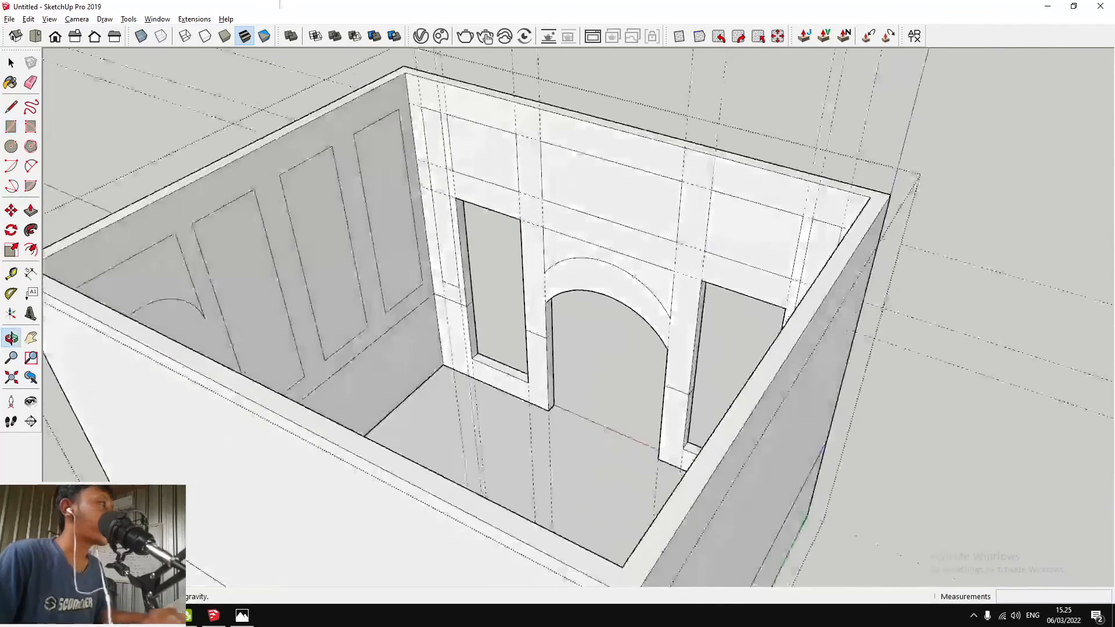
Delete all the guides from the model
click(28, 19)
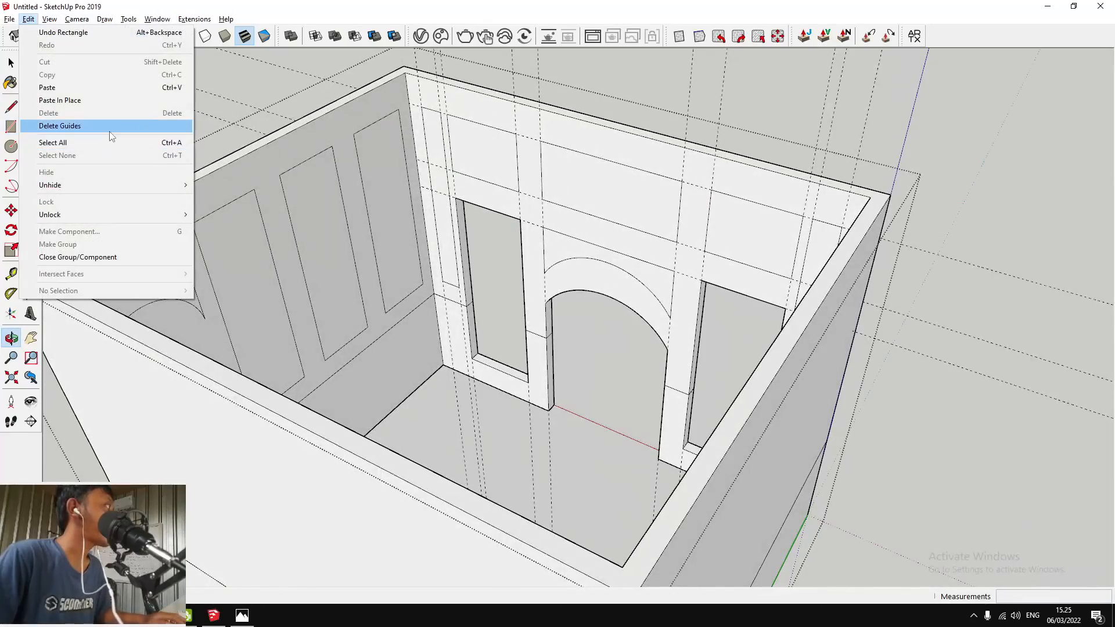
click(104, 126)
scroll(550, 306, up, 3)
middle_drag(550, 307, 404, 234)
scroll(592, 279, up, 3)
scroll(593, 280, down, 4)
scroll(615, 282, up, 2)
scroll(482, 233, down, 5)
middle_drag(490, 232, 408, 217)
scroll(528, 233, up, 5)
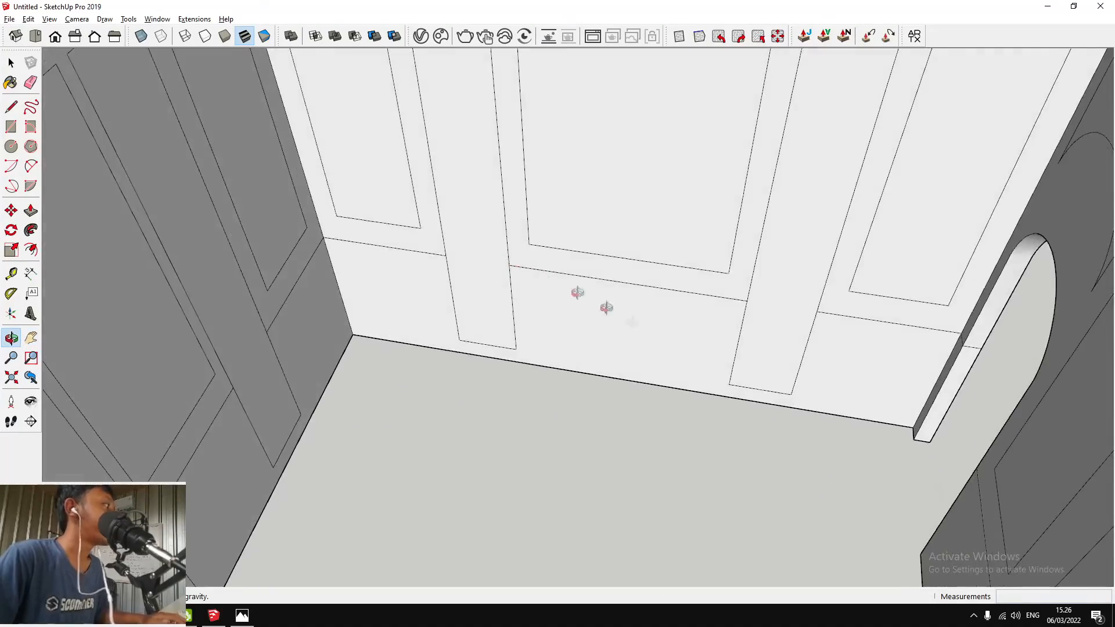
Try placing vertical guides across the plain lower section of the back wall, and remove them
key(space)
click(613, 319)
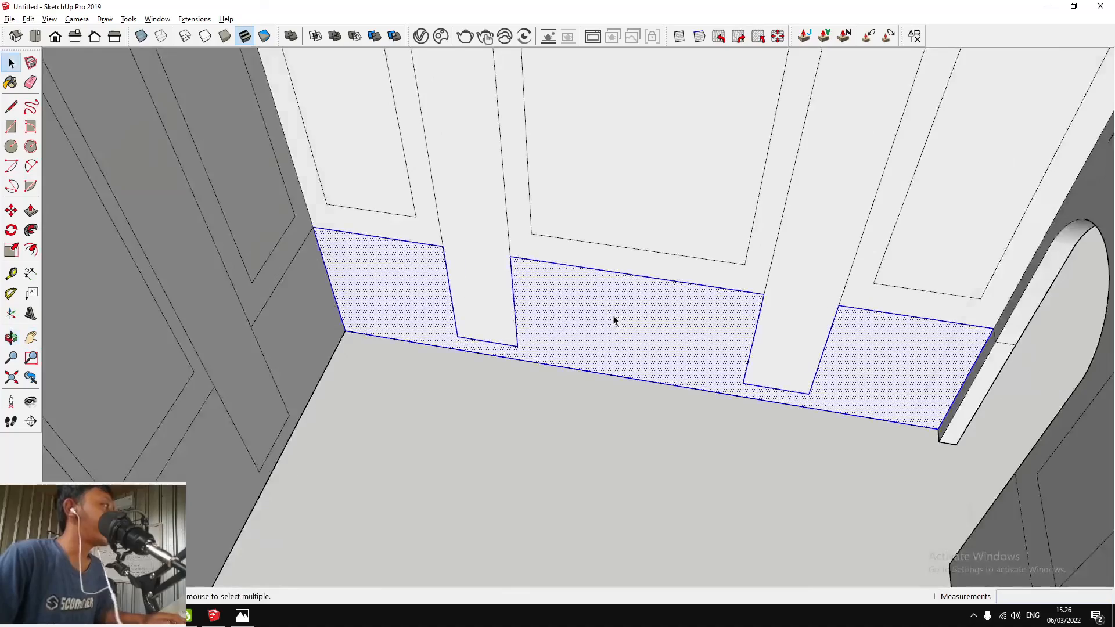
scroll(614, 319, down, 4)
key(t)
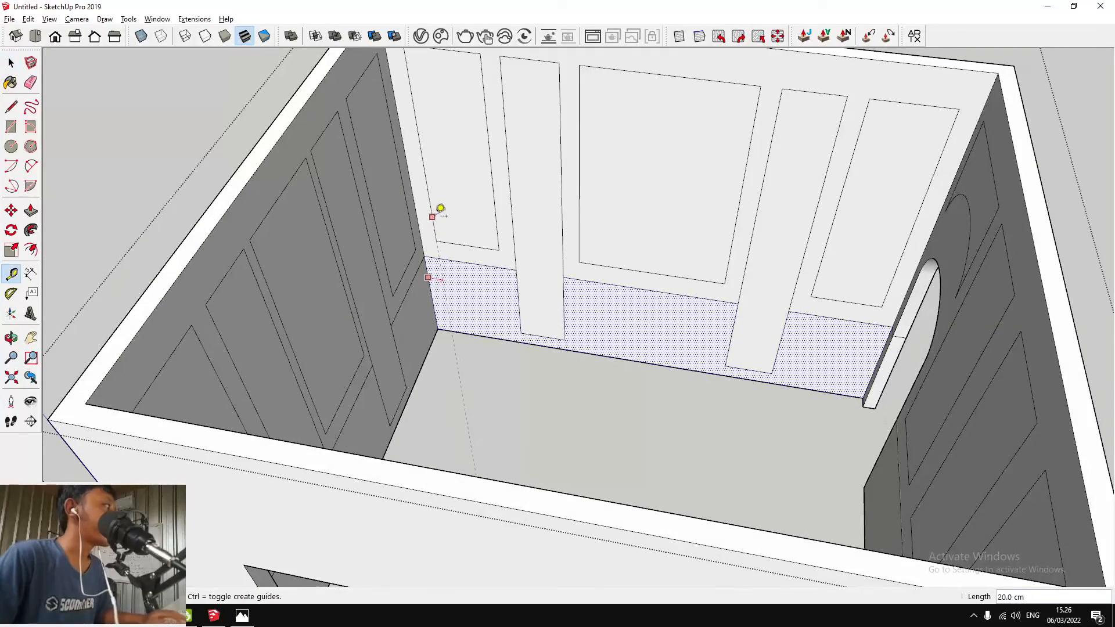
scroll(484, 270, up, 4)
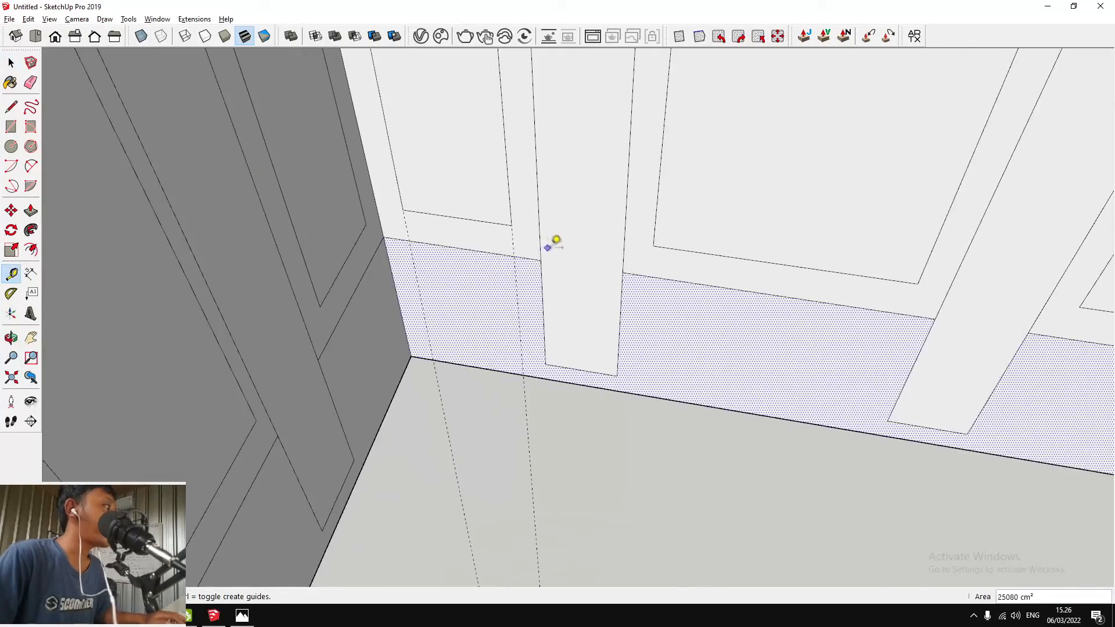
scroll(478, 228, down, 3)
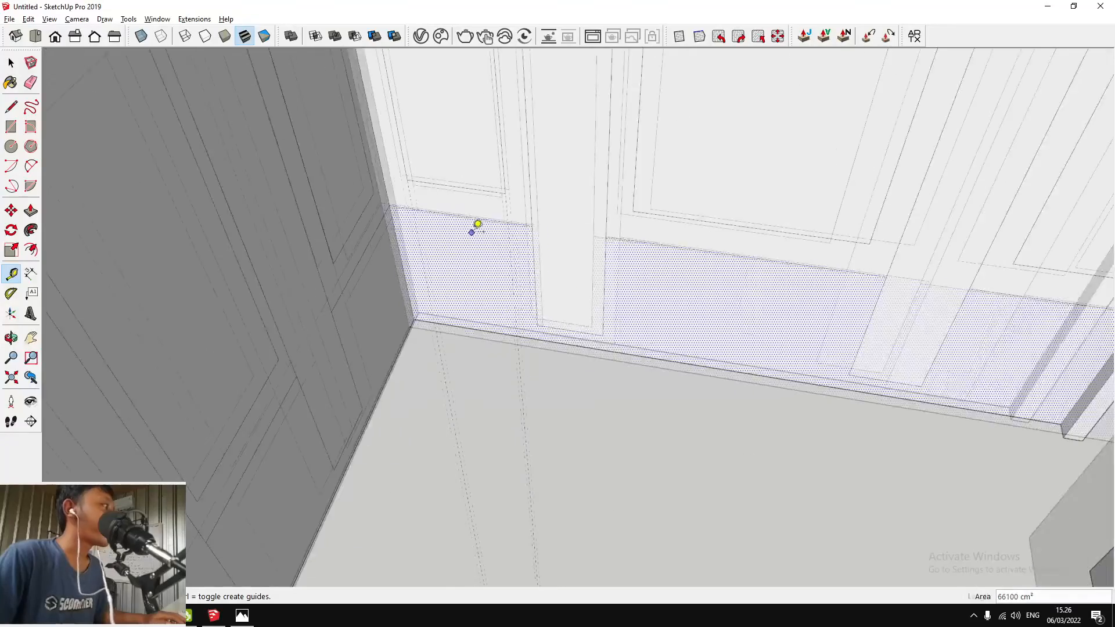
key(e)
drag(503, 238, 494, 239)
scroll(770, 296, down, 5)
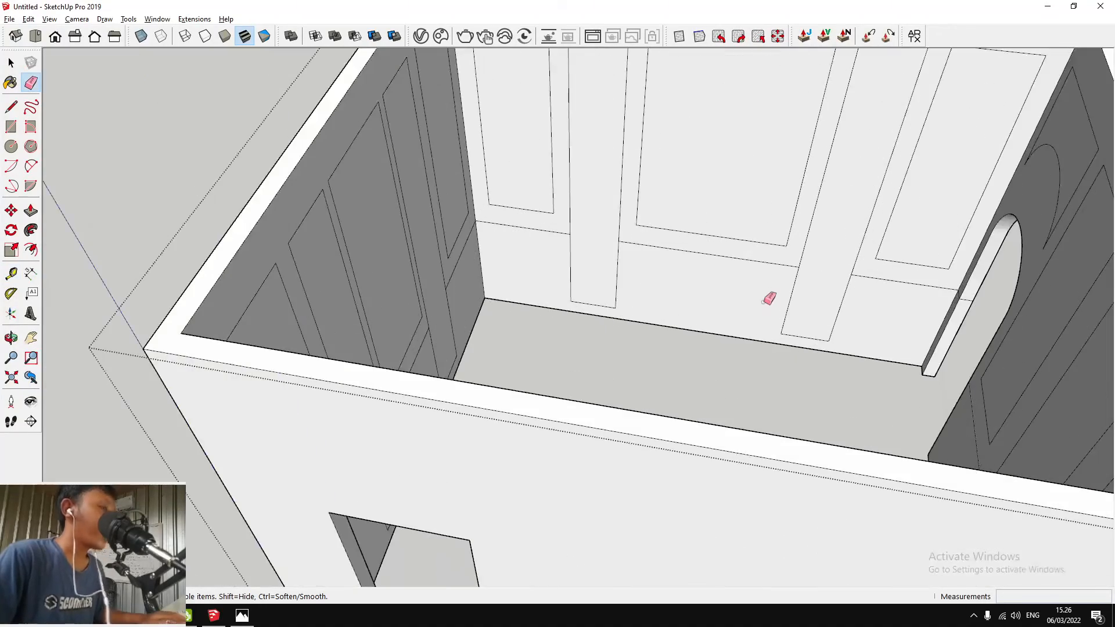
Examine the panel layout on the room's inner walls from several angles
key(o)
drag(762, 301, 896, 291)
scroll(738, 210, up, 5)
drag(740, 211, 698, 283)
scroll(476, 274, down, 6)
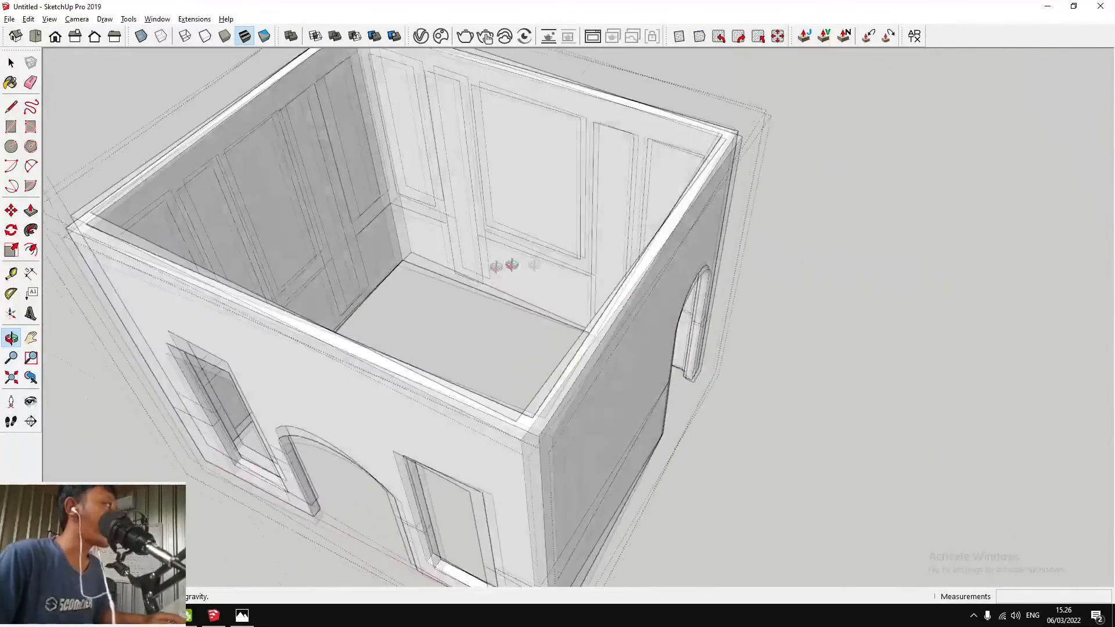
scroll(512, 168, up, 3)
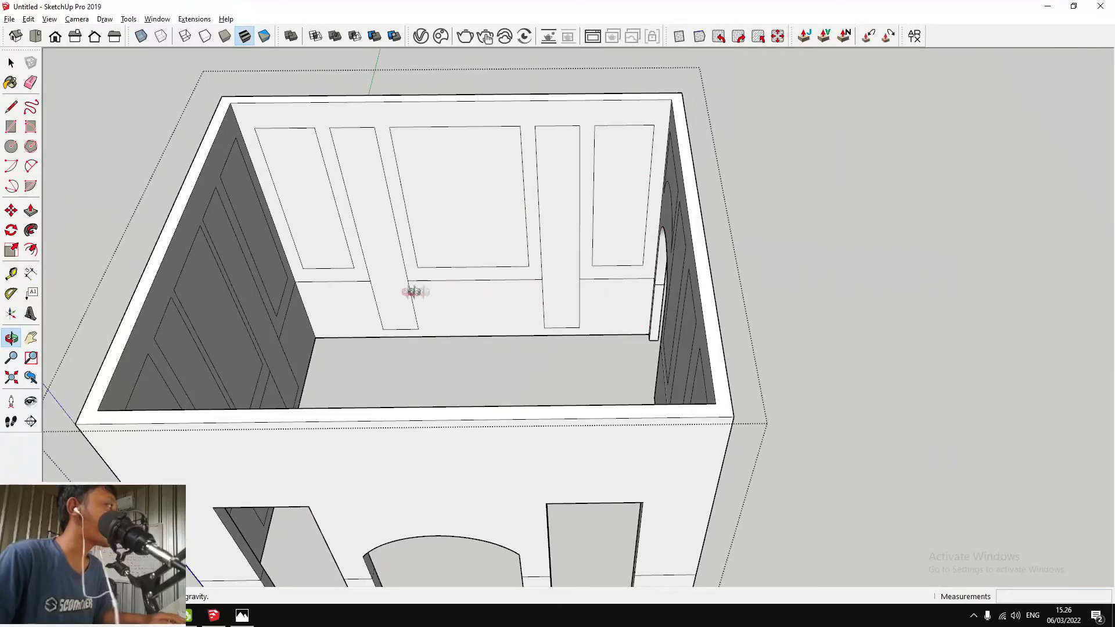
drag(408, 291, 360, 264)
scroll(371, 256, up, 3)
drag(510, 223, 12, 256)
scroll(632, 301, down, 3)
scroll(632, 301, up, 3)
scroll(526, 305, down, 5)
drag(574, 177, 643, 186)
scroll(553, 207, up, 3)
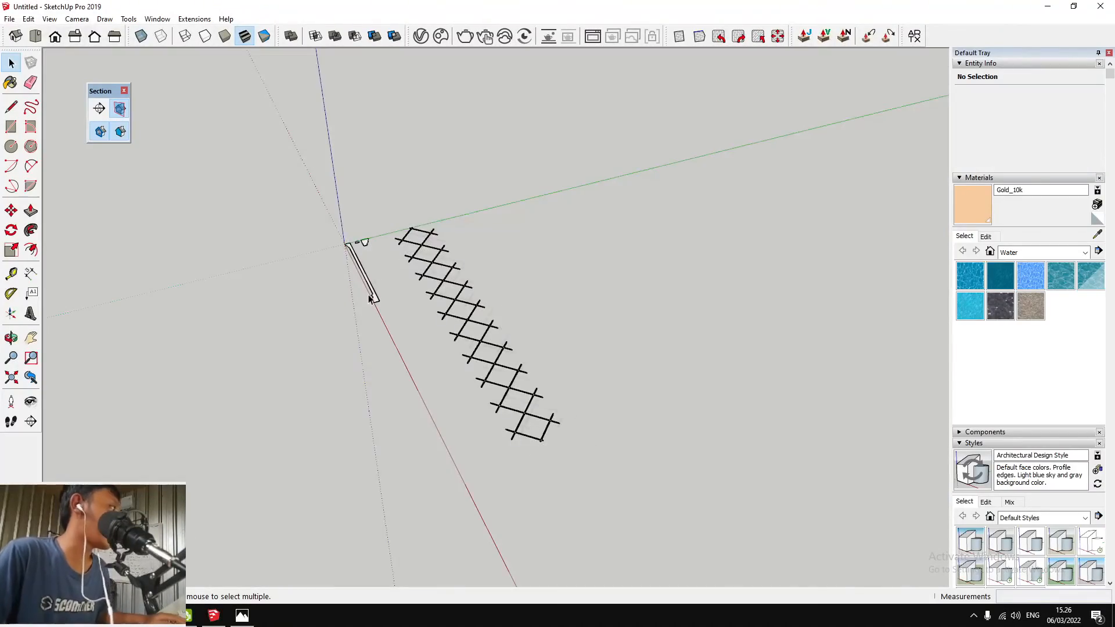
Switch to the SketchUp model with the moulding profiles and copy the long, narrow wall profile group at the origin
scroll(370, 299, up, 4)
middle_drag(371, 298, 363, 328)
key(space)
scroll(363, 314, up, 10)
click(498, 270)
scroll(500, 273, down, 10)
scroll(471, 179, up, 6)
key(m)
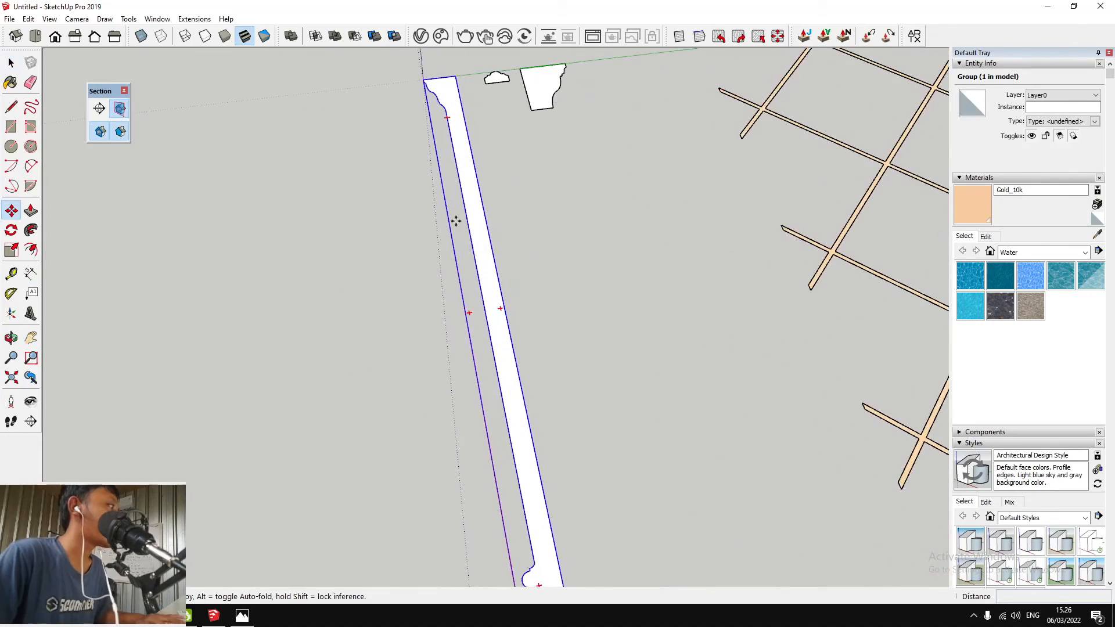
scroll(465, 261, down, 5)
key(space)
Return to the room model and paste the moulding profile flat on the floor inside the wall group
scroll(485, 308, up, 1)
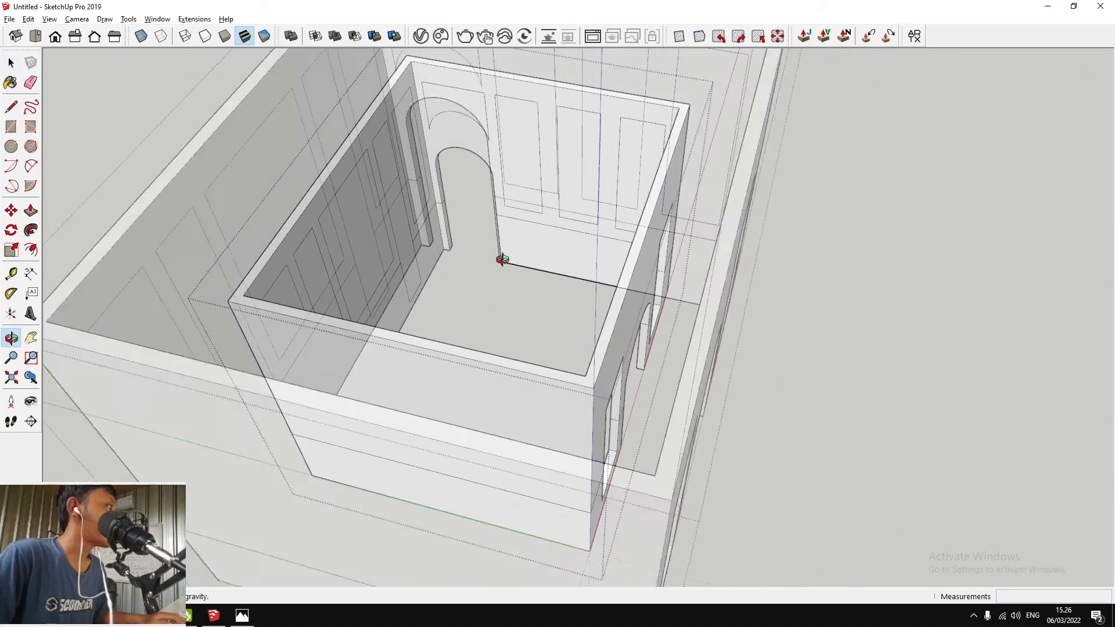
scroll(499, 256, up, 3)
key(ctrl+v)
scroll(454, 278, up, 5)
middle_drag(457, 273, 433, 256)
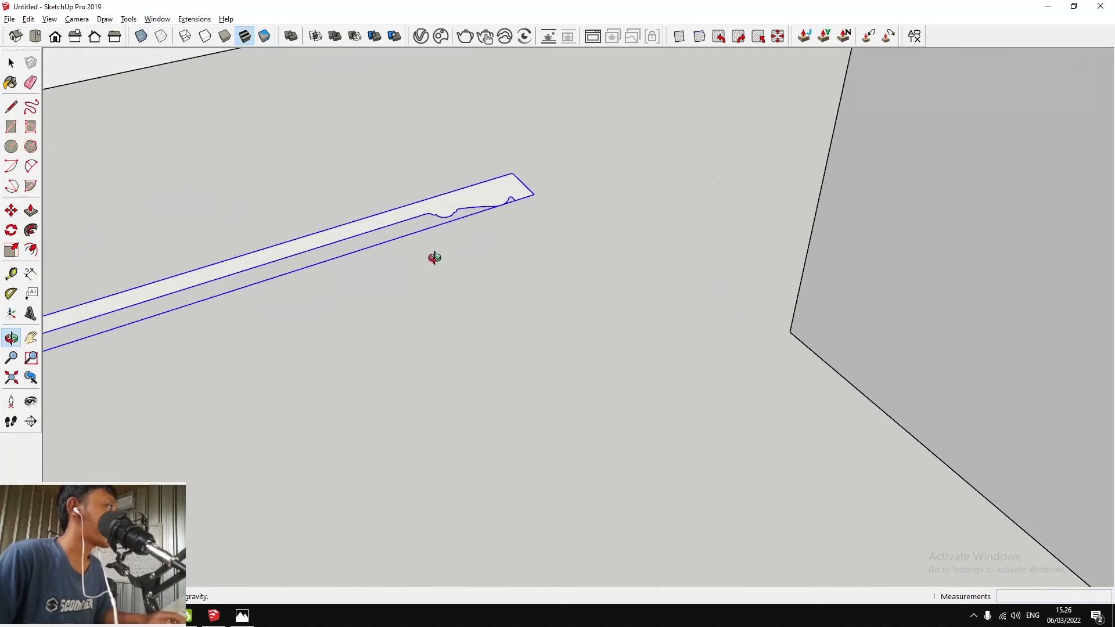
Rotate the pasted profile so that it stands upright and faces the wall direction
click(460, 219)
scroll(645, 267, down, 3)
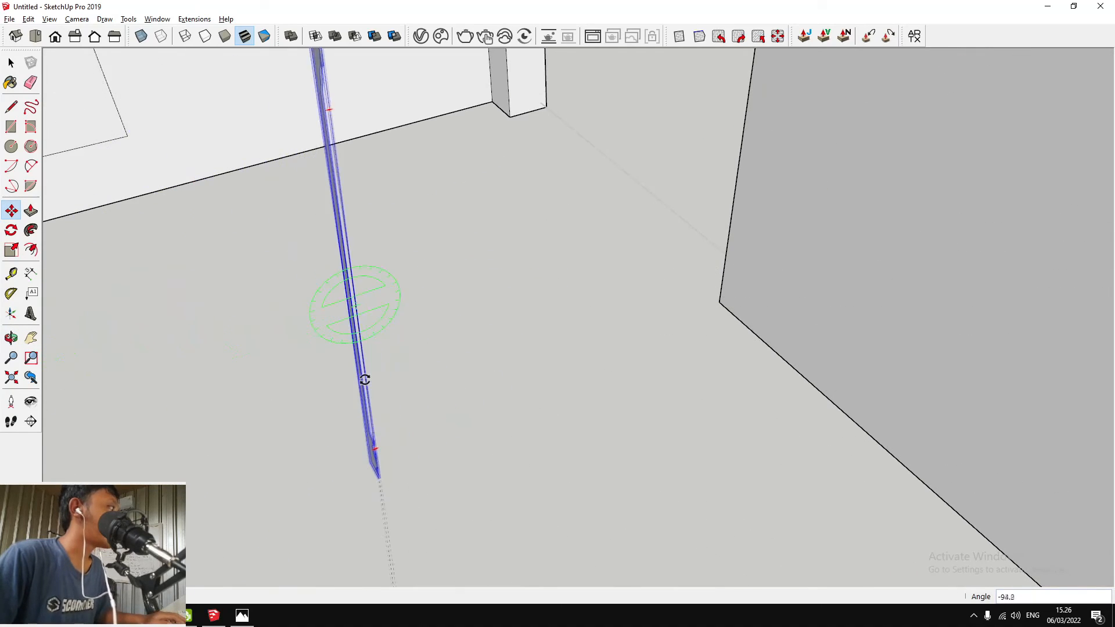
scroll(380, 368, down, 3)
middle_drag(395, 354, 657, 436)
click(535, 349)
click(540, 364)
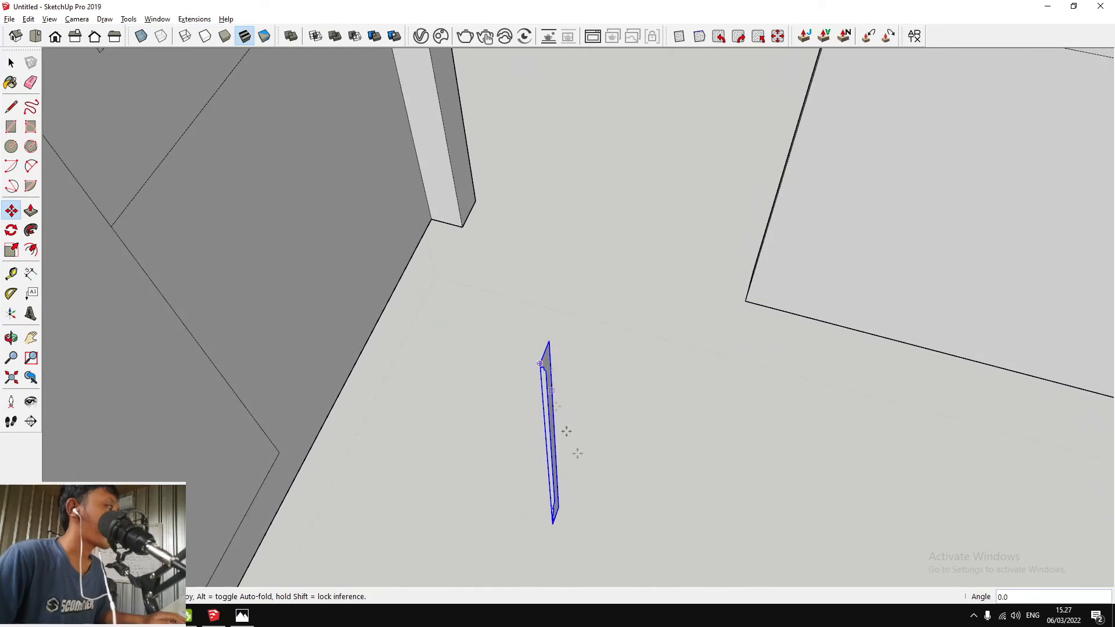
Move the upright profile by its bottom corner to the floor corner where the wall ends at the doorway
scroll(585, 508, up, 4)
click(550, 505)
scroll(543, 431, down, 3)
scroll(830, 256, up, 2)
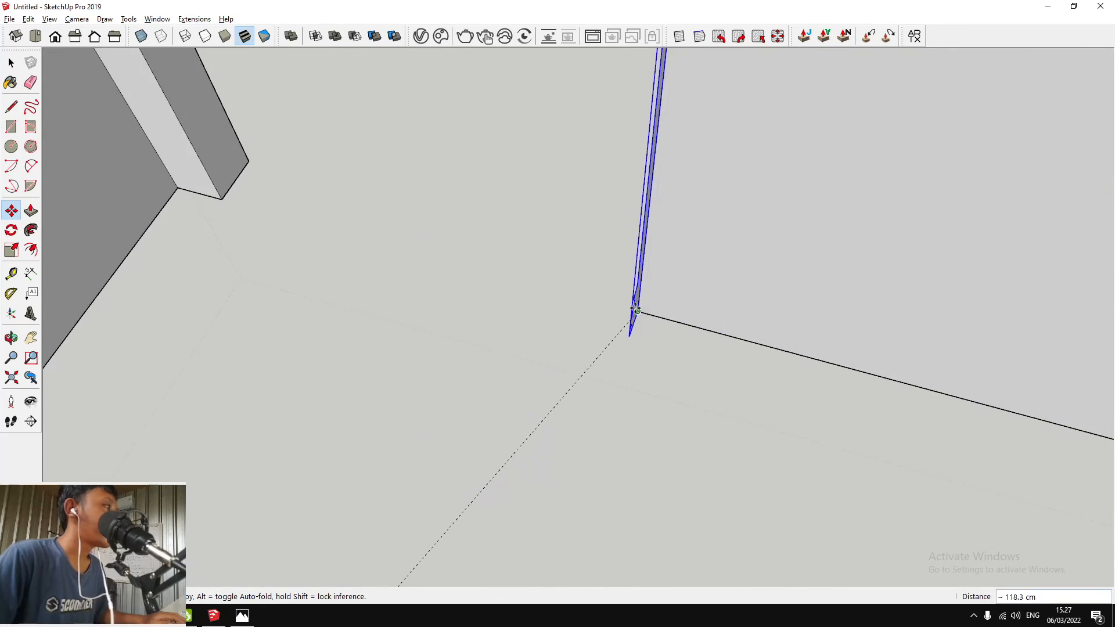
click(635, 308)
Transfer the profile out of the wall group by pasting it in place at the model's top level
middle_drag(635, 308, 674, 244)
scroll(573, 259, down, 8)
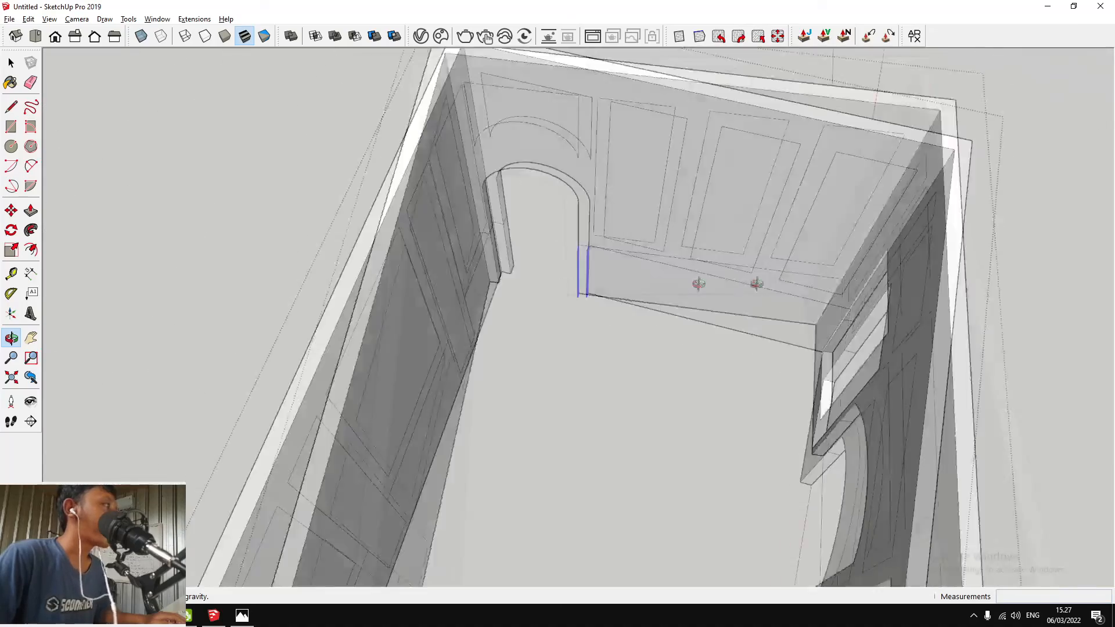
middle_drag(757, 284, 662, 308)
scroll(663, 308, up, 4)
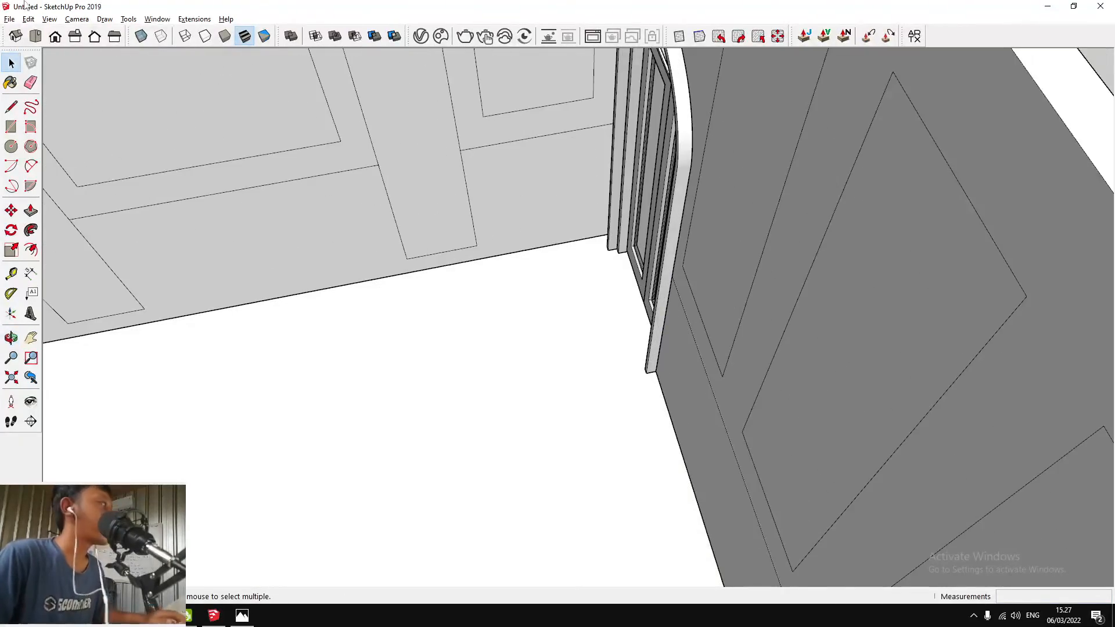
click(28, 19)
click(99, 101)
Move the profile 7 cm so its bottom corner meets the corner of the arched door's side frame
scroll(645, 376, up, 3)
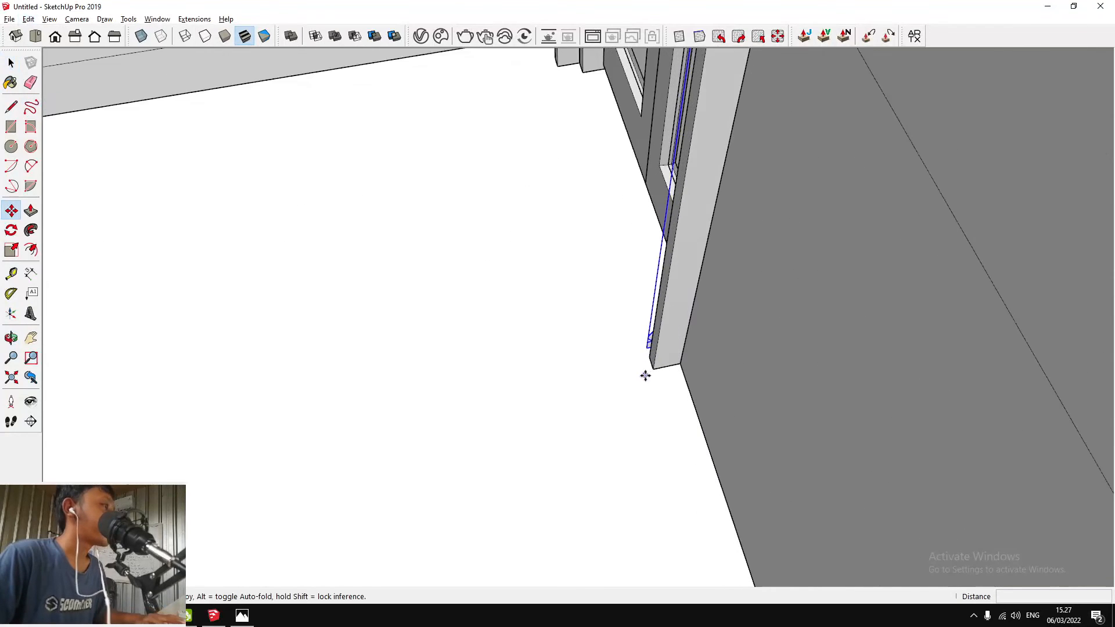
scroll(646, 375, up, 2)
scroll(619, 326, down, 2)
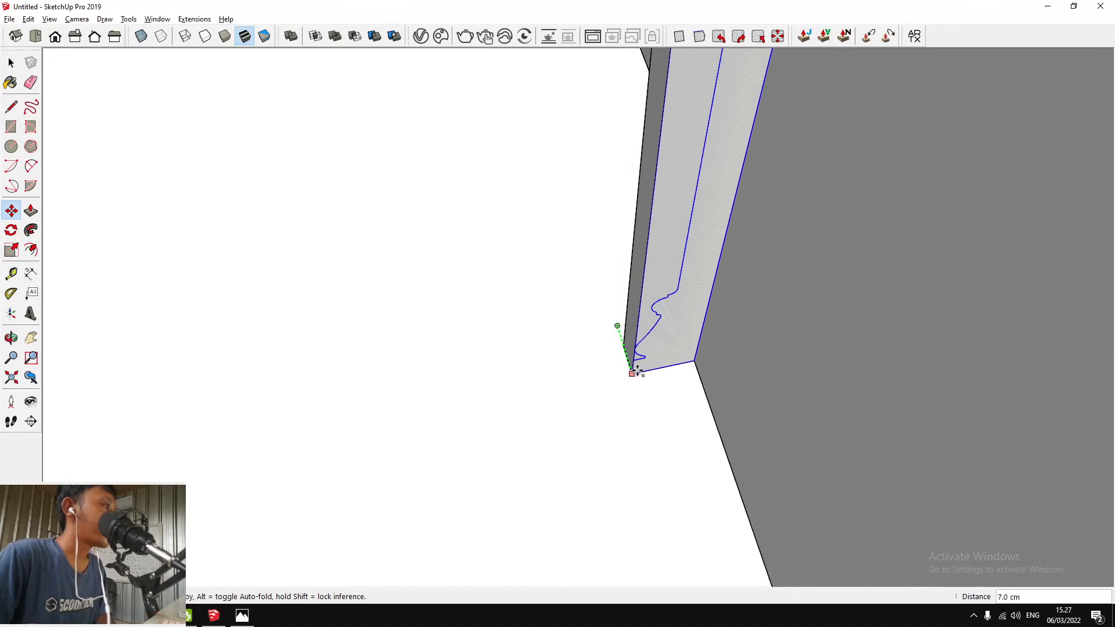
scroll(616, 347, down, 3)
scroll(617, 347, down, 5)
Examine how the profile sits beside the arched door relative to the lower wall line and the neighbouring walls
middle_drag(562, 324, 678, 325)
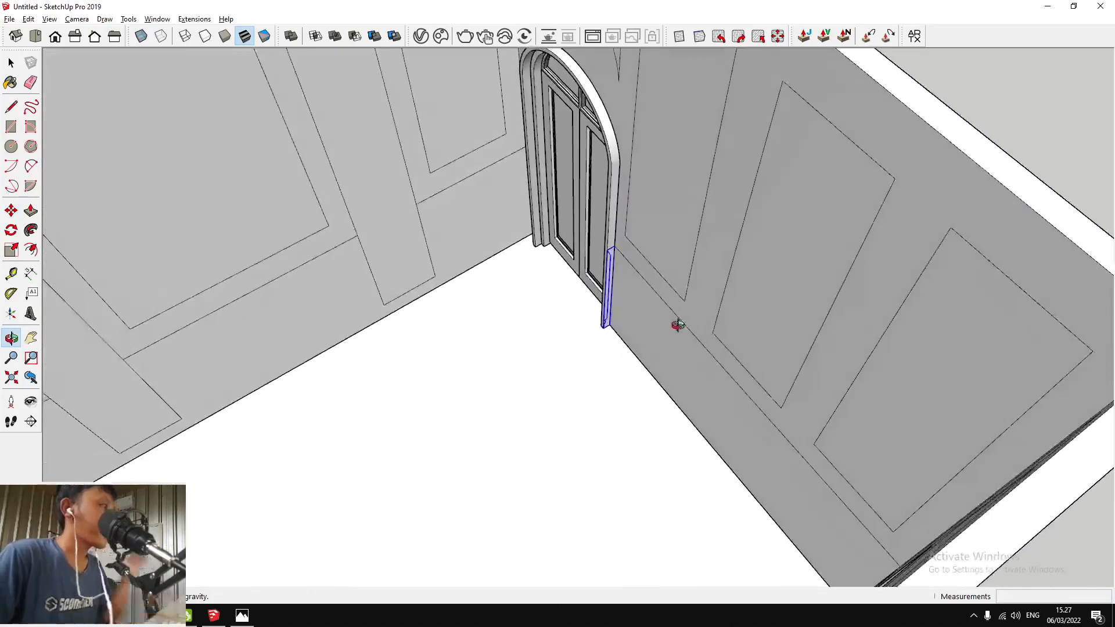
scroll(665, 298, down, 6)
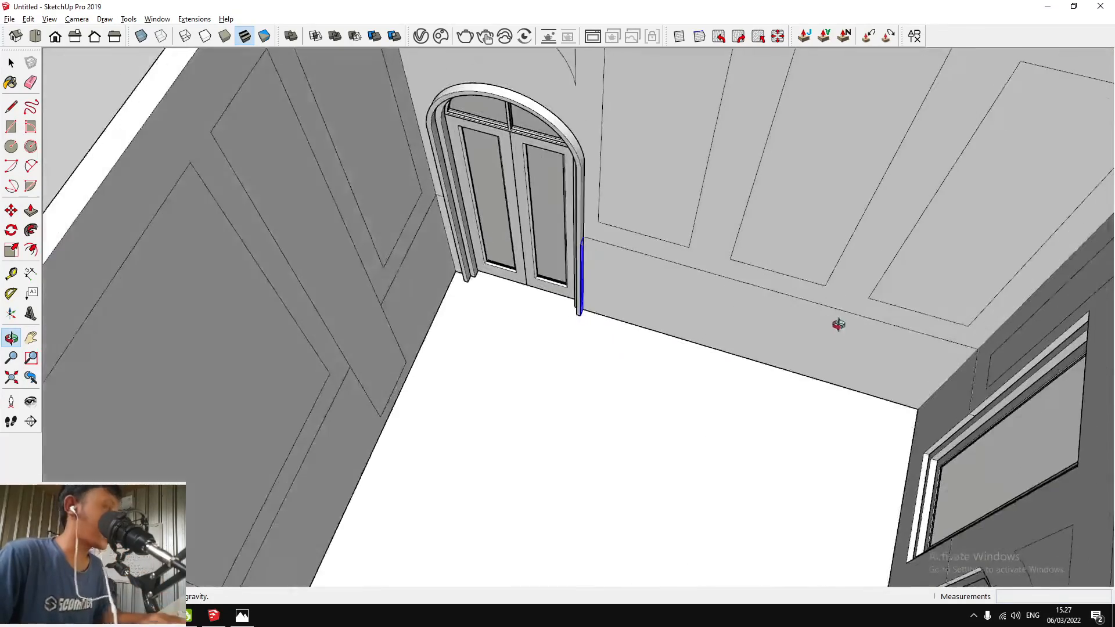
scroll(896, 318, up, 5)
middle_drag(812, 277, 593, 244)
scroll(657, 255, up, 5)
middle_drag(685, 276, 722, 265)
scroll(622, 258, down, 6)
mouse_move(615, 256)
middle_down()
mouse_move(747, 291)
mouse_move(642, 260)
mouse_move(713, 270)
mouse_move(610, 256)
middle_up()
scroll(639, 259, up, 3)
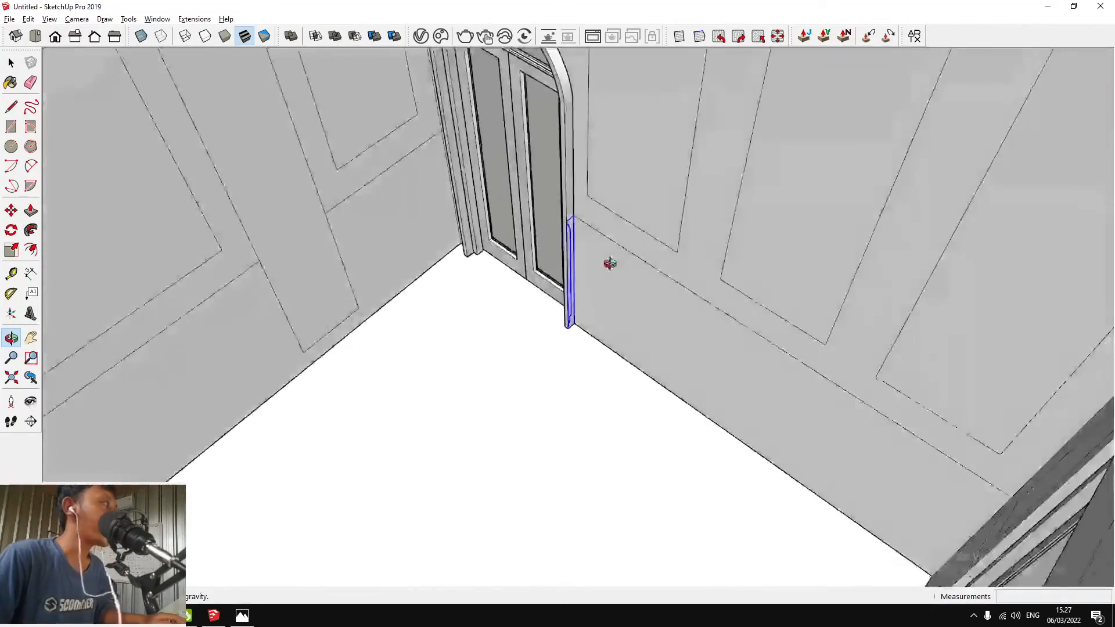
scroll(661, 280, up, 3)
Copy the walls' bottom faces from inside the wall group and close the group
drag(675, 300, 468, 164)
key(space)
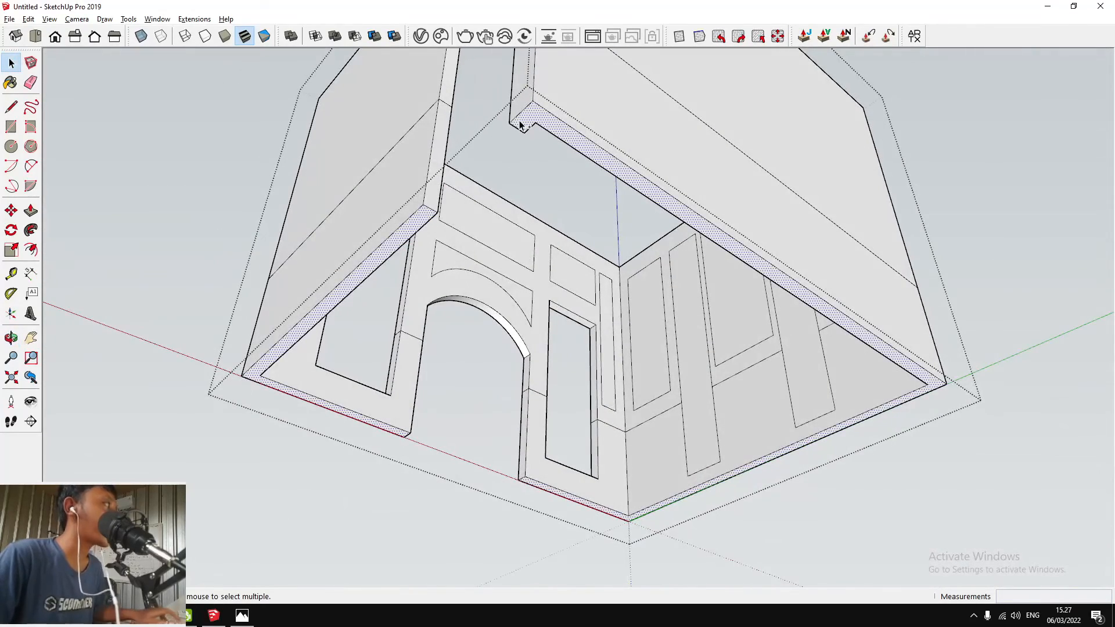
middle_drag(521, 125, 722, 311)
right_click(723, 307)
right_click(828, 250)
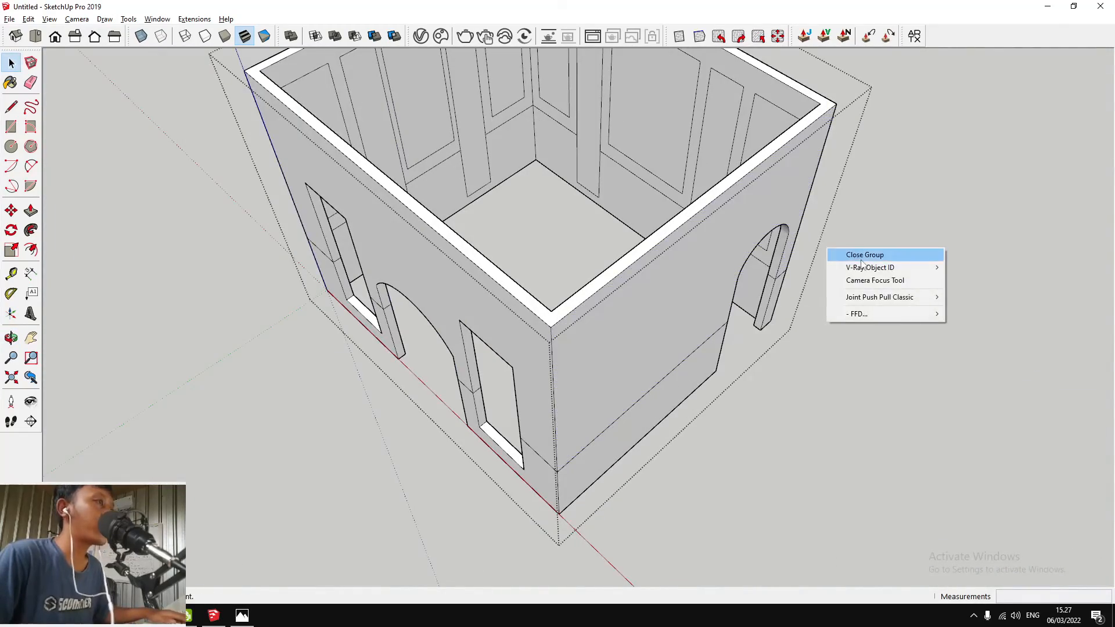
click(865, 256)
Paste the copied bottom faces in place outside the wall group
scroll(469, 416, down, 3)
middle_drag(472, 337, 88, 26)
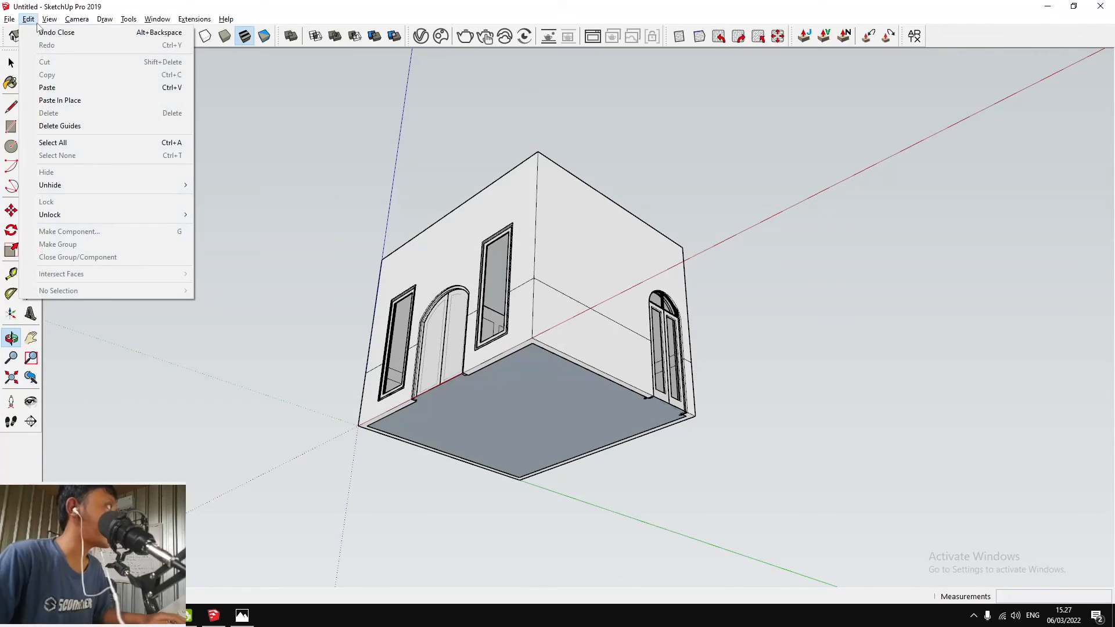
click(87, 90)
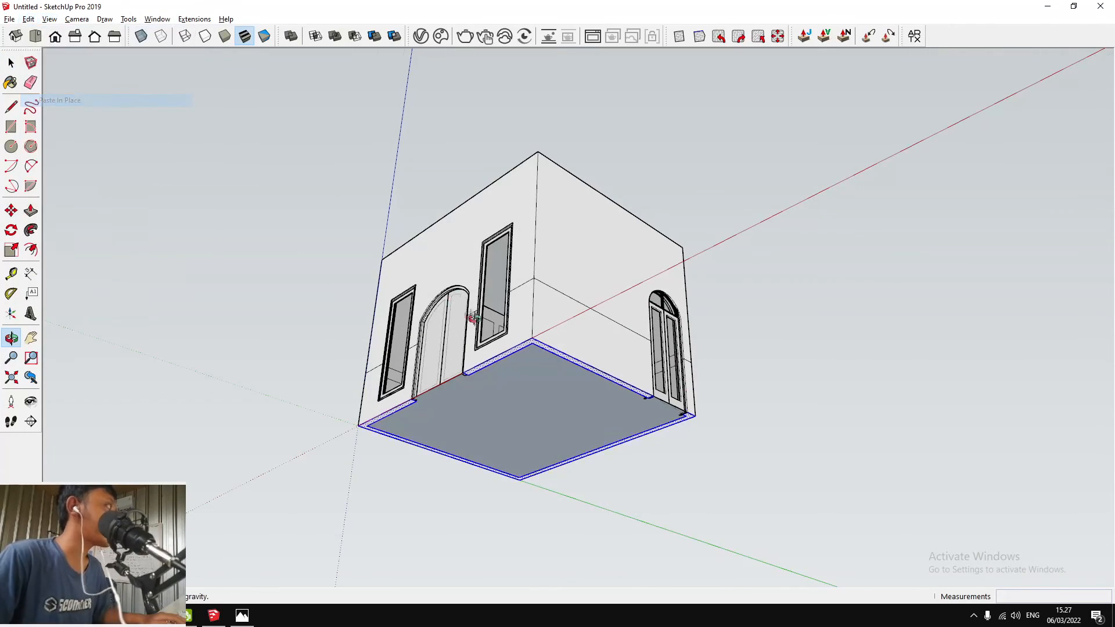
scroll(600, 344, up, 5)
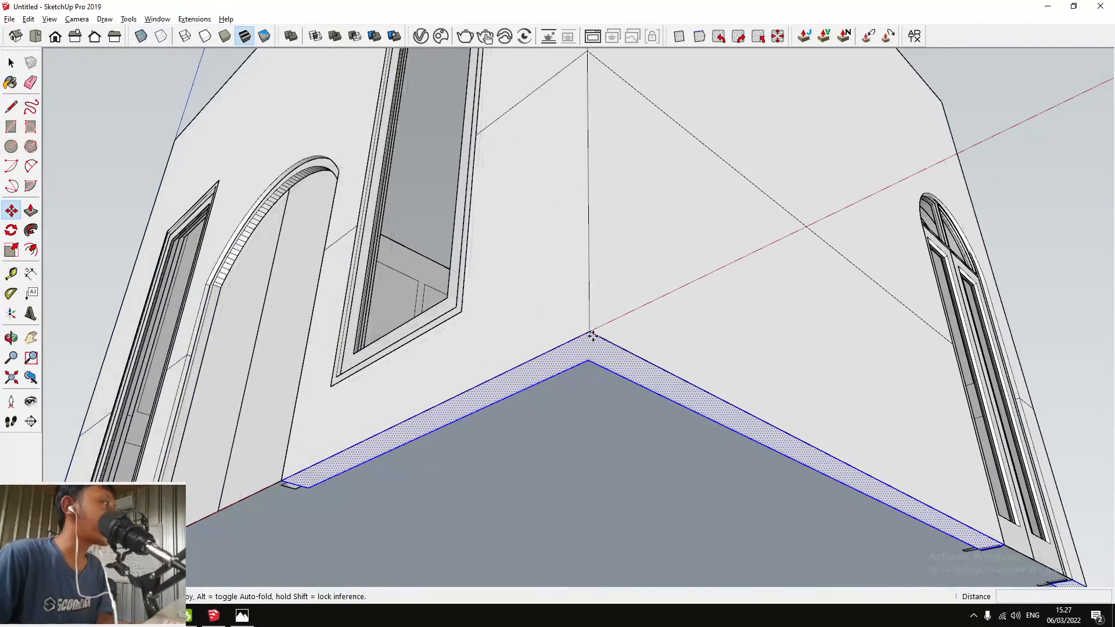
scroll(593, 336, down, 3)
scroll(589, 161, down, 3)
Make the pasted wall footprint its own group and open it for editing
middle_drag(585, 169, 785, 256)
right_click(785, 256)
click(850, 355)
scroll(844, 354, down, 3)
scroll(655, 267, up, 8)
scroll(655, 257, down, 3)
scroll(382, 258, down, 2)
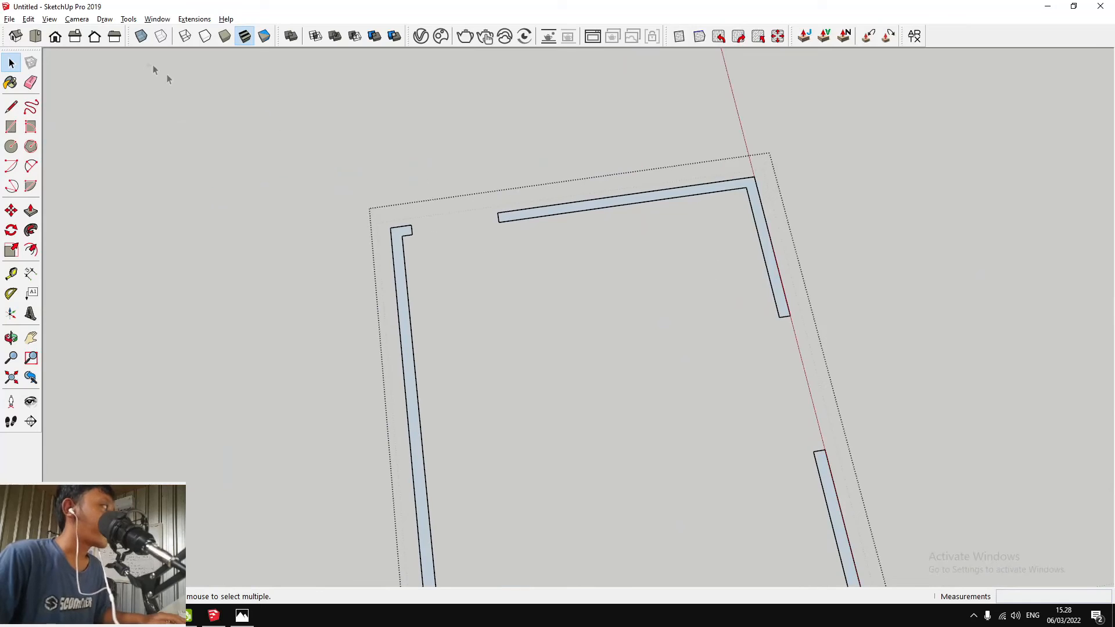
Delete the wall footprint's faces, keeping only its edges
click(36, 37)
scroll(685, 263, up, 5)
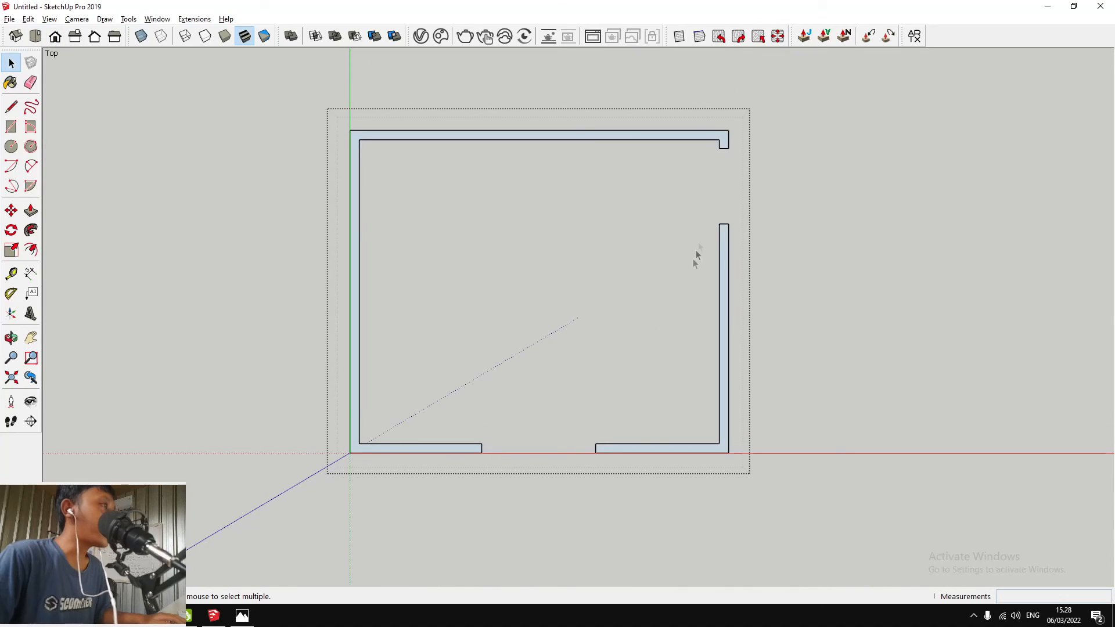
scroll(719, 210, down, 2)
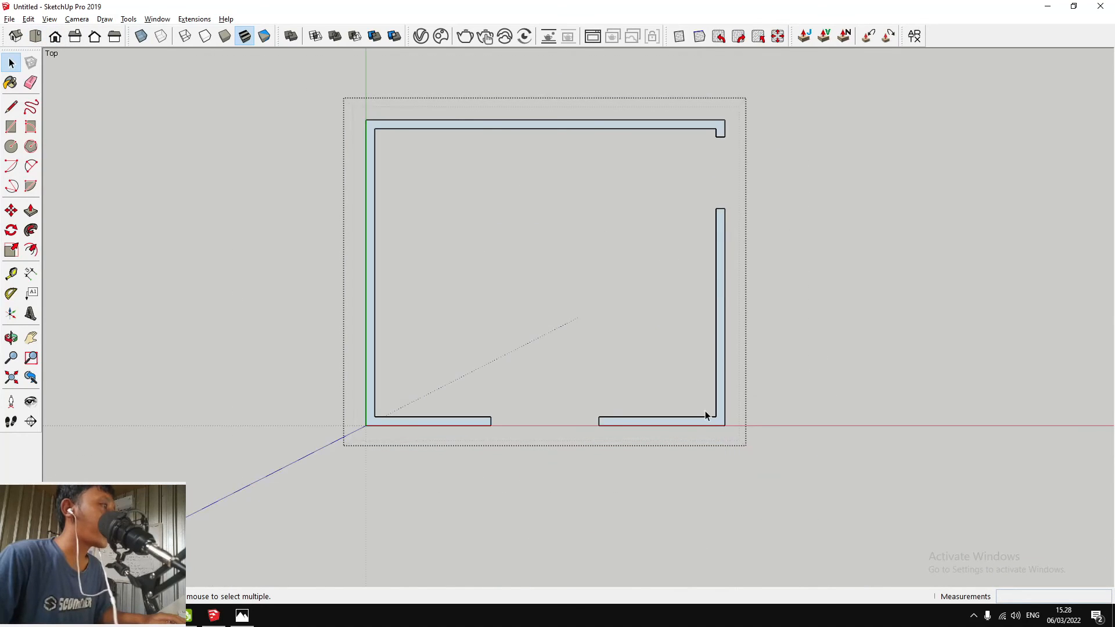
scroll(727, 233, up, 2)
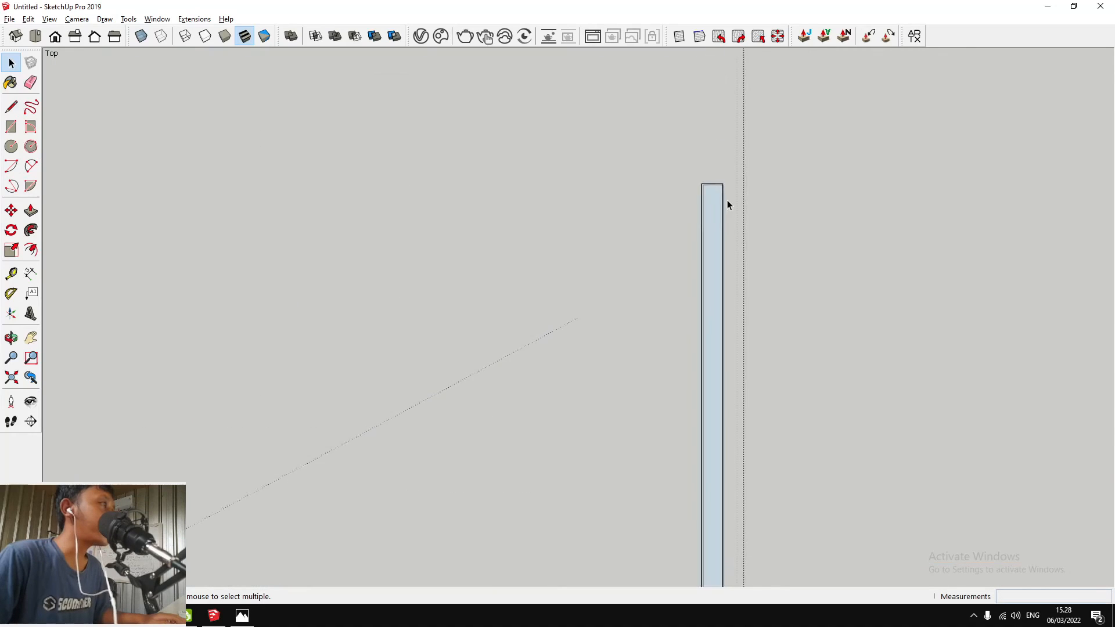
scroll(716, 209, down, 3)
scroll(716, 206, up, 4)
scroll(724, 218, down, 3)
scroll(720, 132, up, 3)
scroll(733, 132, down, 3)
Erase the footprint's outer edges and the short end edges at the door openings, and close the group
key(e)
scroll(733, 136, up, 3)
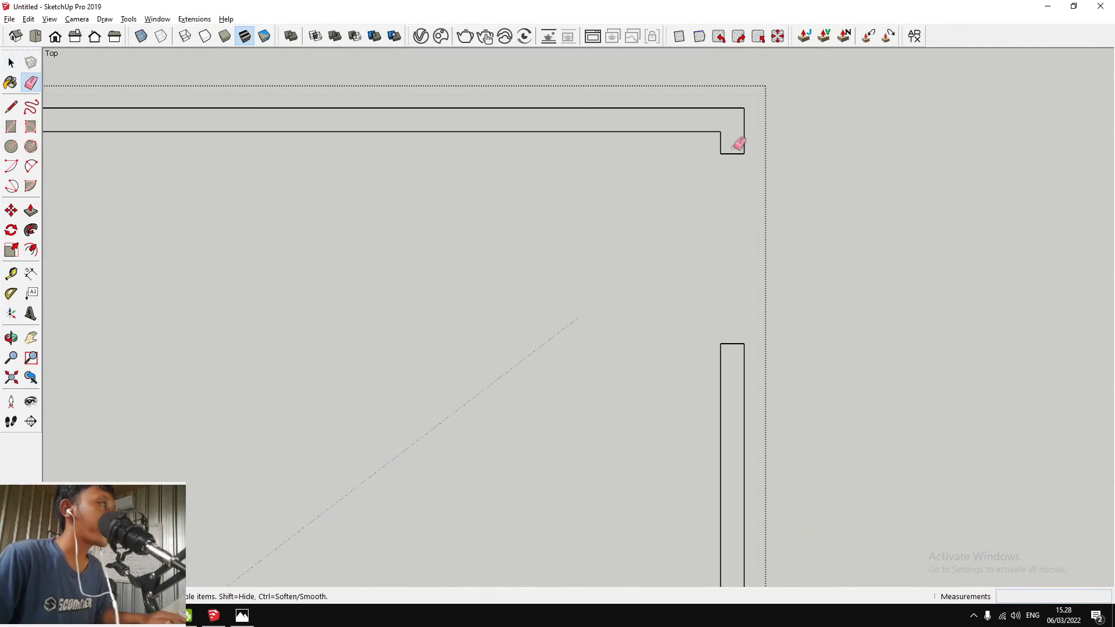
scroll(755, 145, down, 5)
scroll(372, 418, up, 5)
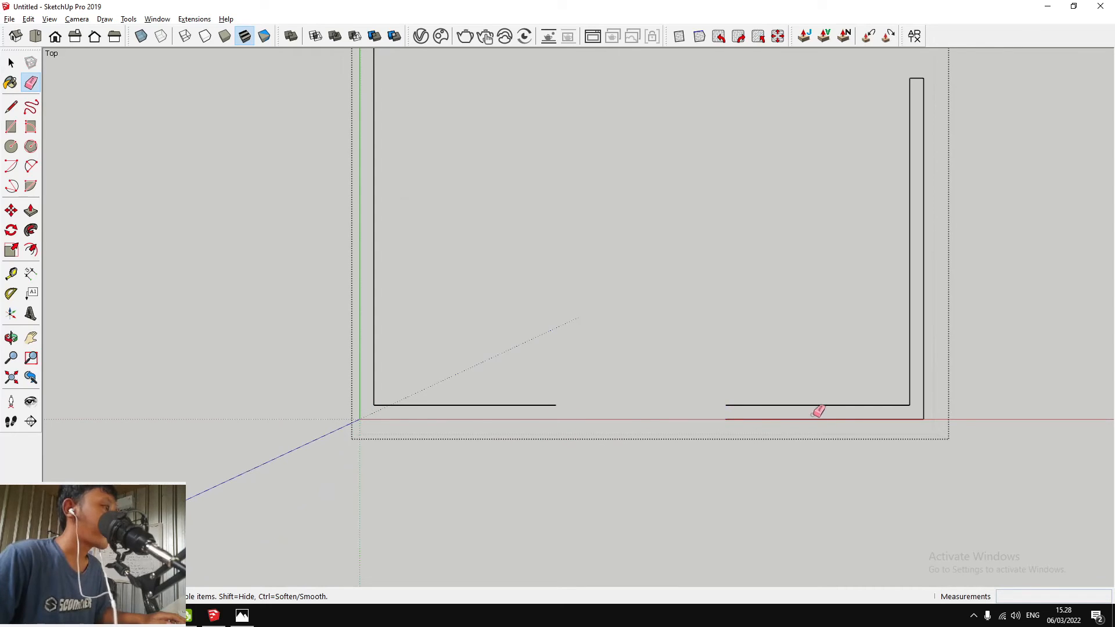
click(924, 402)
scroll(871, 393, down, 2)
scroll(914, 177, up, 4)
scroll(792, 372, down, 4)
scroll(787, 297, up, 2)
key(space)
scroll(786, 295, down, 3)
key(Escape)
middle_drag(770, 303, 1053, 278)
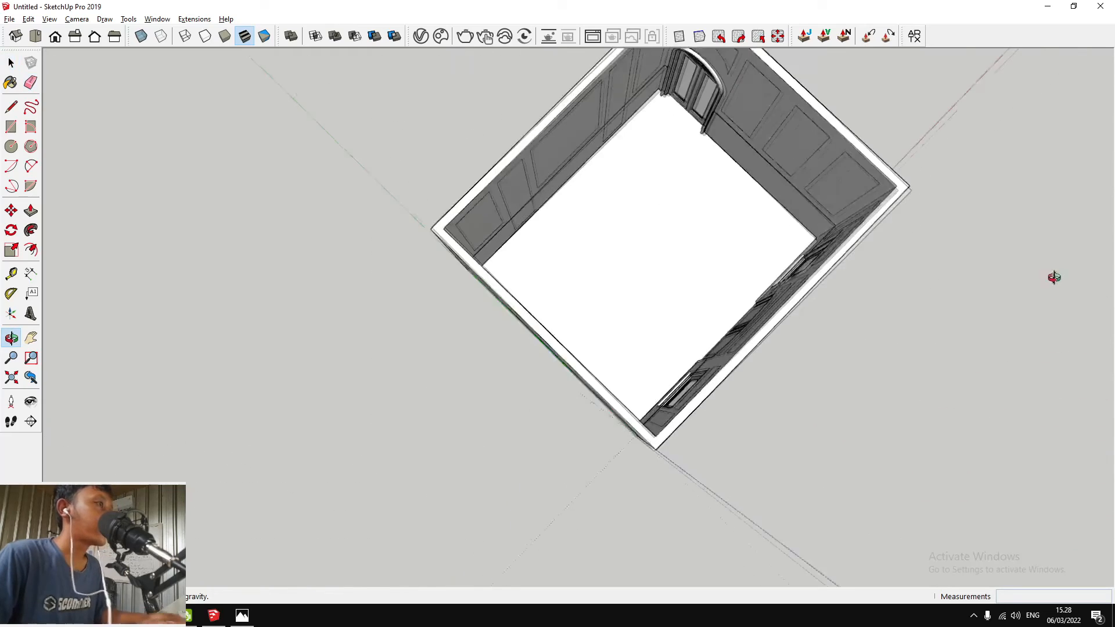
Open the wall-line path group for editing and paste the copied wainscot profile in place inside it
scroll(690, 127, up, 7)
mouse_move(689, 128)
middle_down()
mouse_move(655, 72)
mouse_move(646, 103)
middle_up()
mouse_move(646, 103)
shift+middle_down()
mouse_move(637, 208)
mouse_move(639, 168)
shift+middle_up()
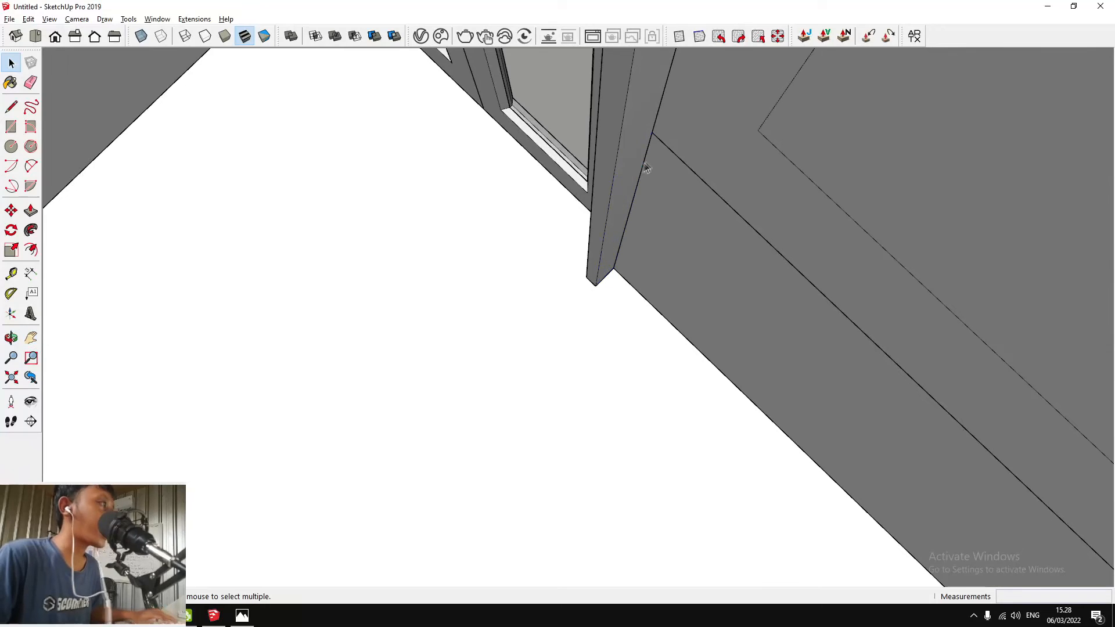
scroll(644, 163, up, 1)
double_click(687, 157)
scroll(686, 157, down, 9)
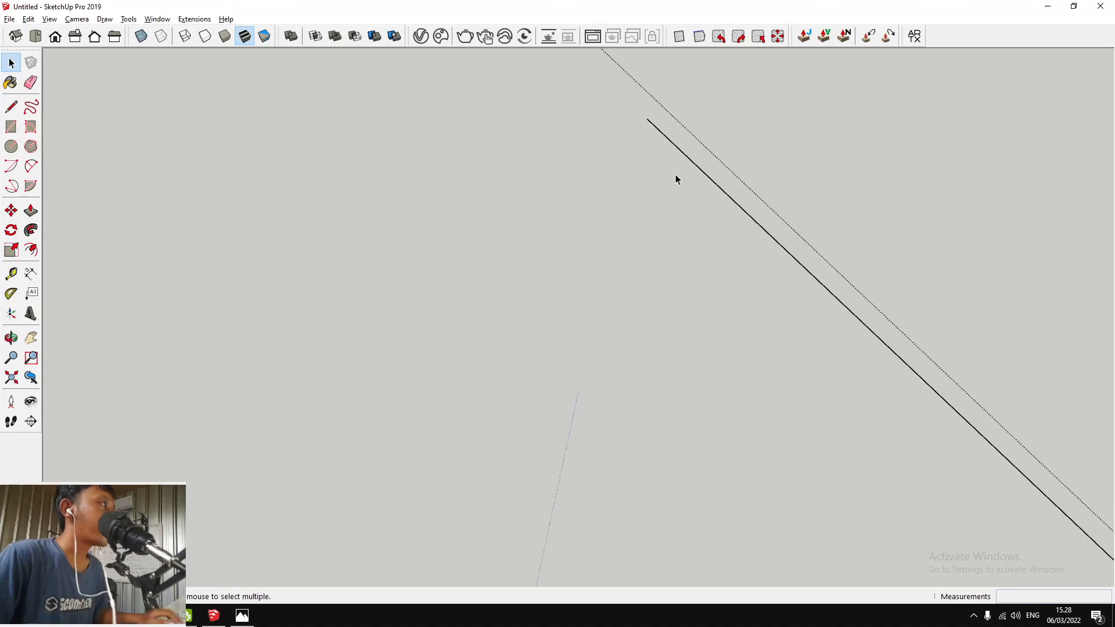
click(29, 19)
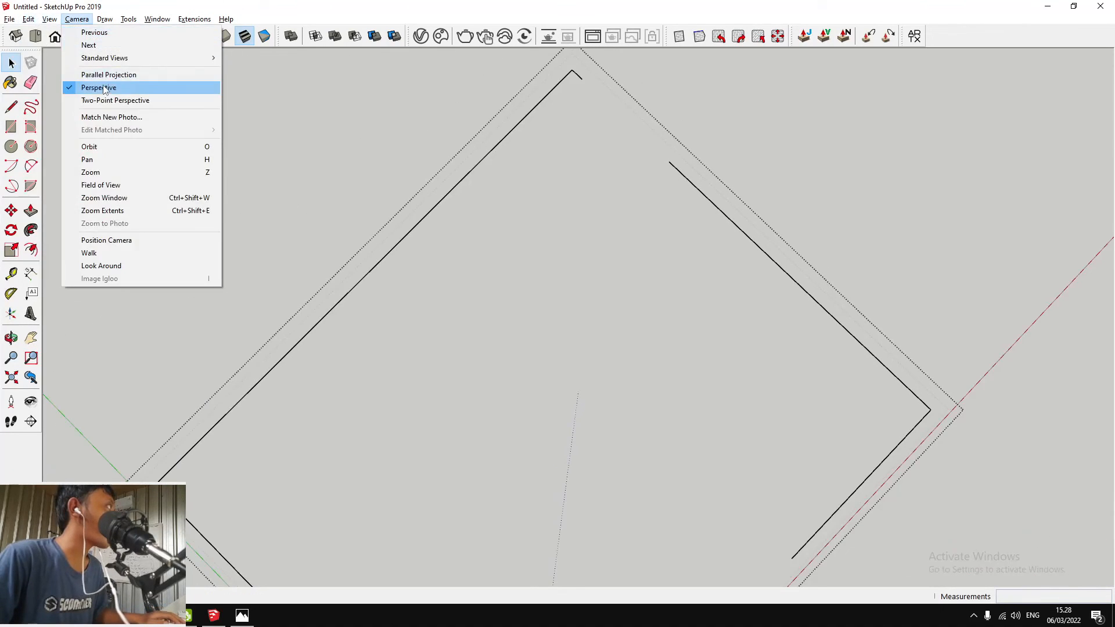
click(87, 100)
Move the pasted wainscot profile by its upper back corner onto the wall line near the door opening
scroll(680, 166, up, 5)
scroll(671, 174, down, 8)
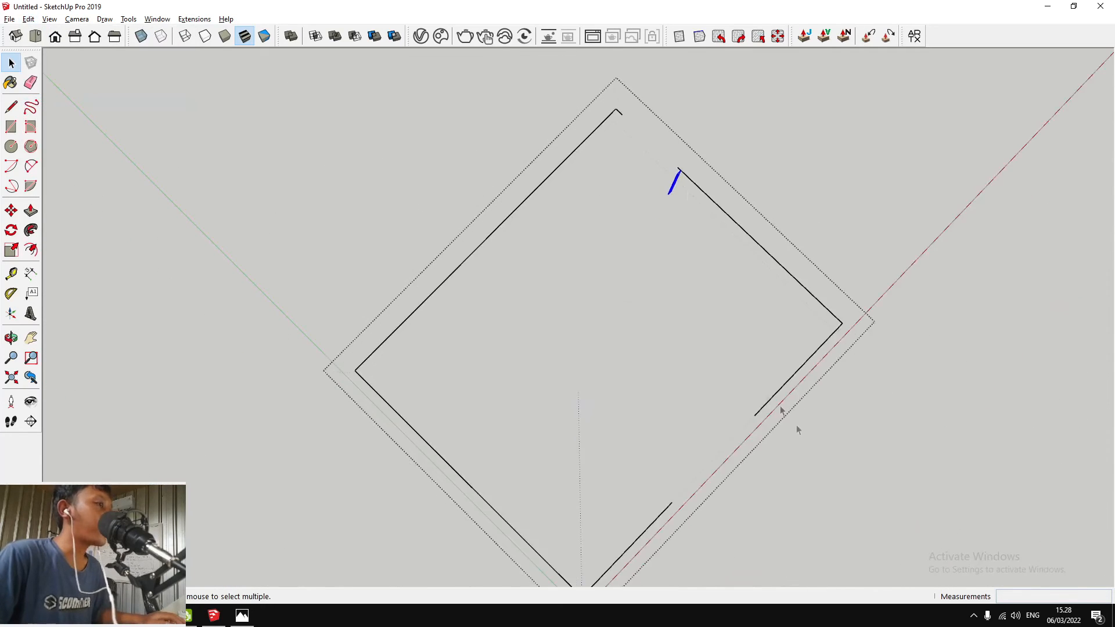
middle_drag(796, 424, 453, 186)
middle_drag(483, 243, 679, 142)
scroll(674, 169, up, 5)
scroll(668, 164, up, 8)
key(m)
key(ctrl)
click(639, 93)
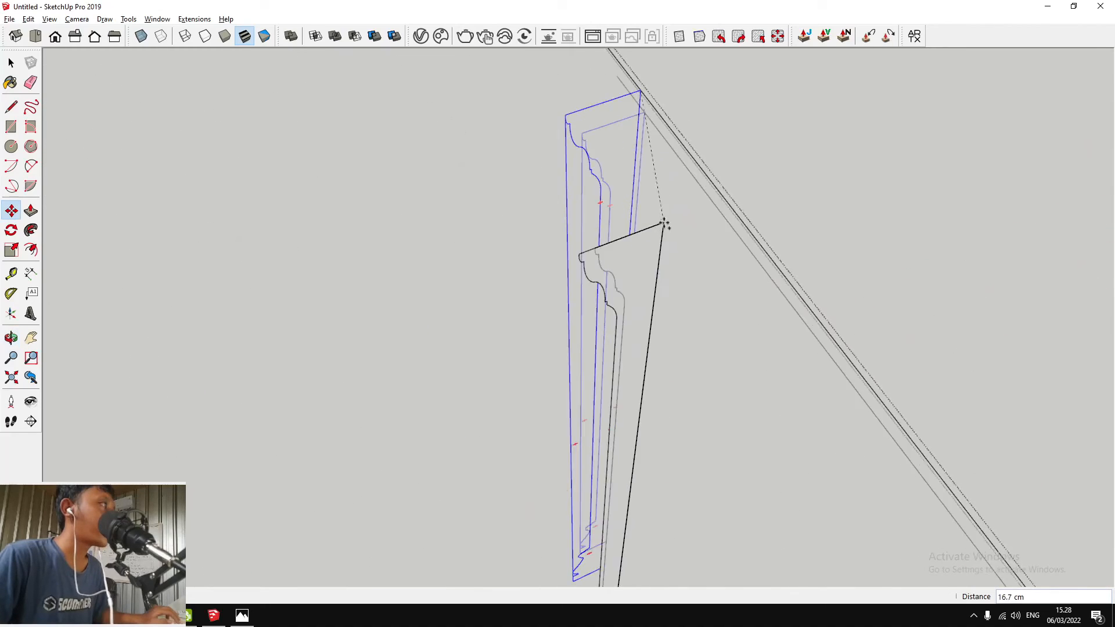
scroll(666, 250, down, 7)
scroll(615, 174, up, 2)
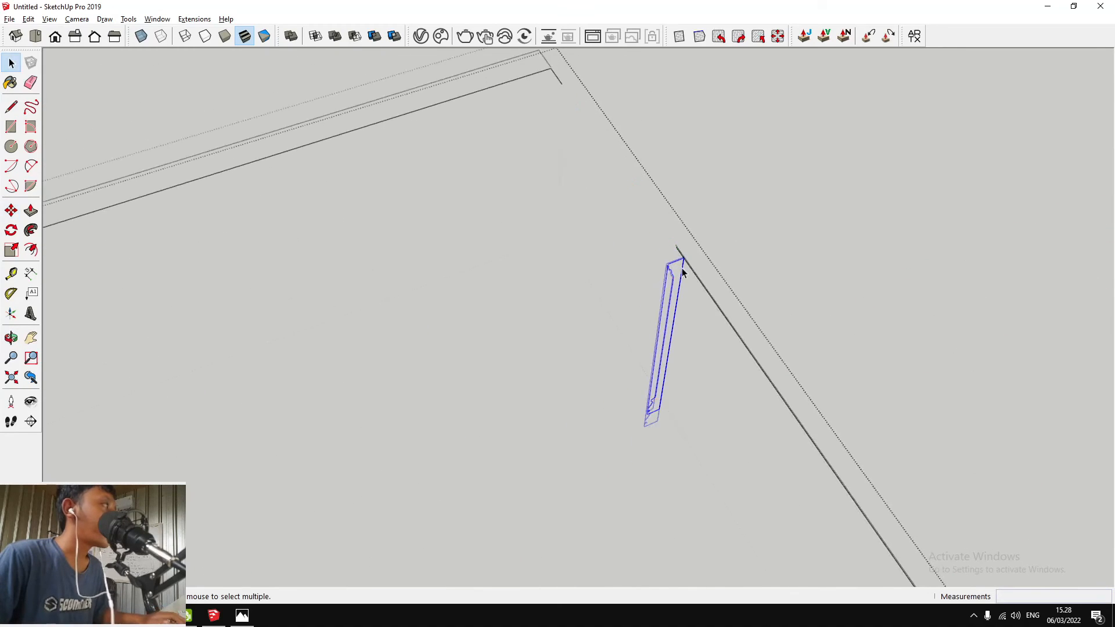
scroll(684, 267, up, 2)
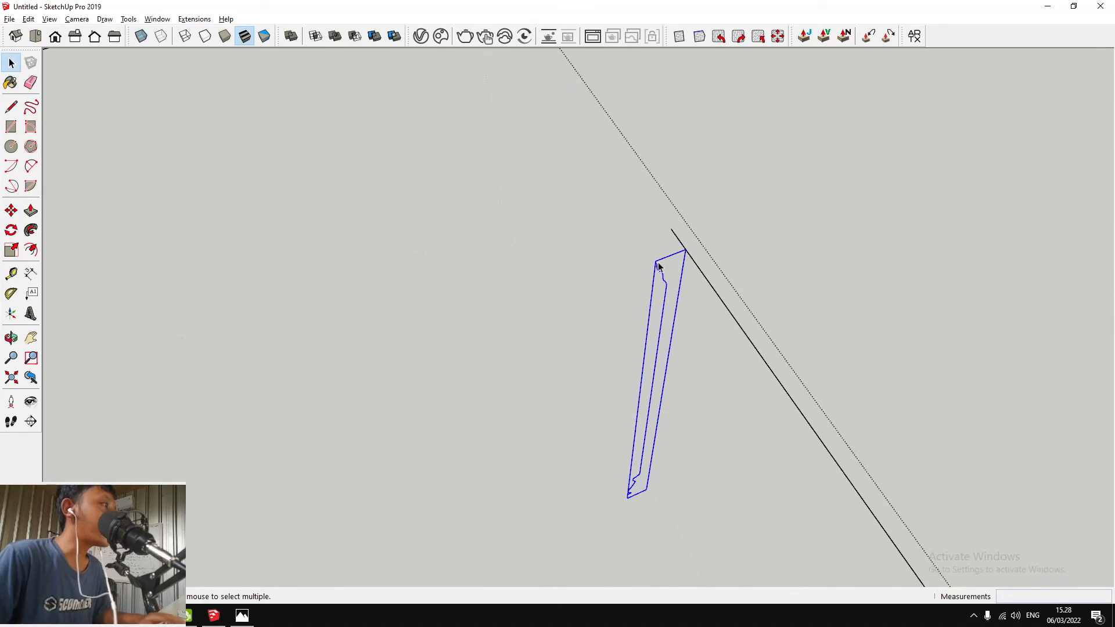
Copy the wainscot profile across the door opening to the end of the short wall line at the corner
scroll(683, 264, up, 1)
key(m)
click(688, 247)
scroll(674, 261, down, 4)
scroll(629, 210, up, 5)
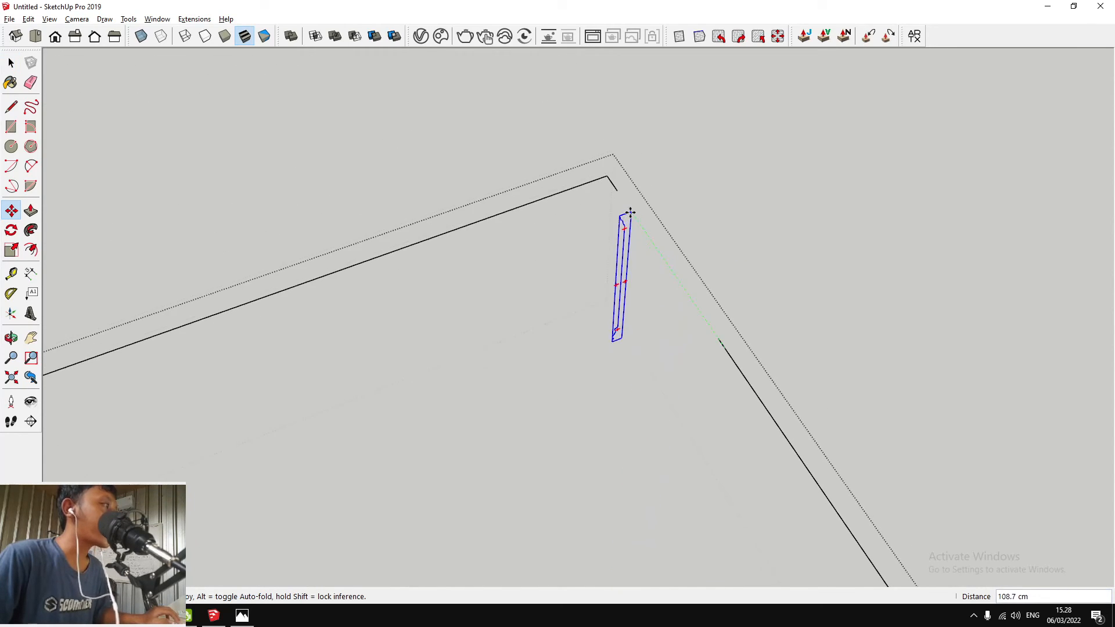
key(ctrl)
click(613, 183)
scroll(616, 180, down, 4)
Move the first wainscot profile along its wall line to the line's exact endpoint at the door opening
key(space)
click(681, 354)
key(m)
scroll(690, 328, up, 4)
click(688, 271)
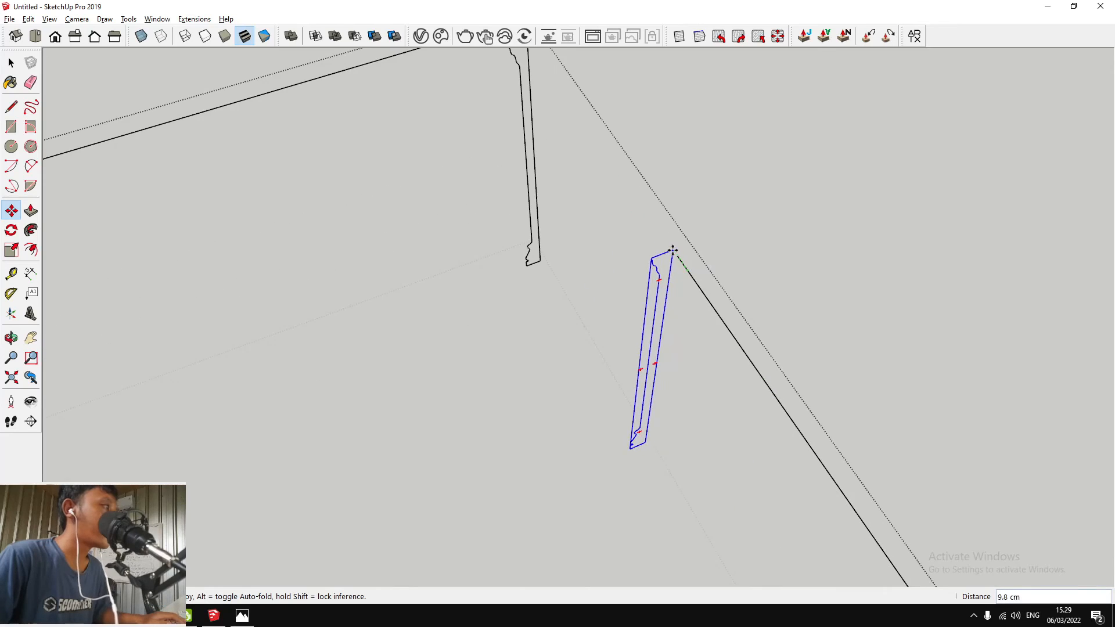
click(678, 258)
key(space)
Explode the wainscot profile group at the end of the longer wall line beside the opening
middle_drag(667, 256, 510, 302)
scroll(617, 279, up, 5)
scroll(621, 265, down, 3)
key(space)
right_click(639, 203)
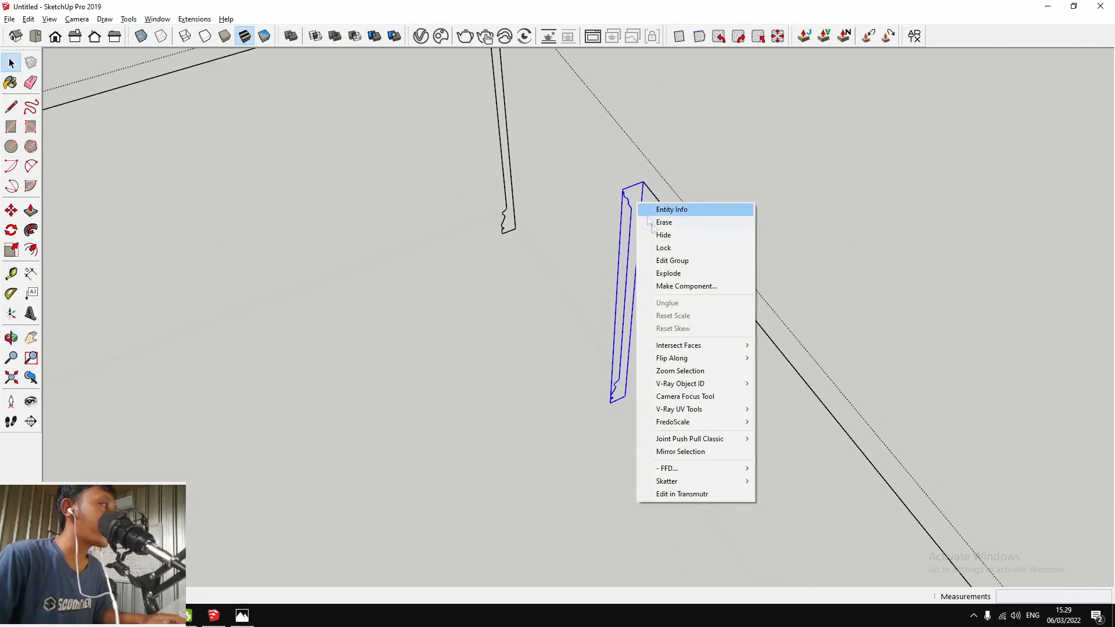
click(667, 275)
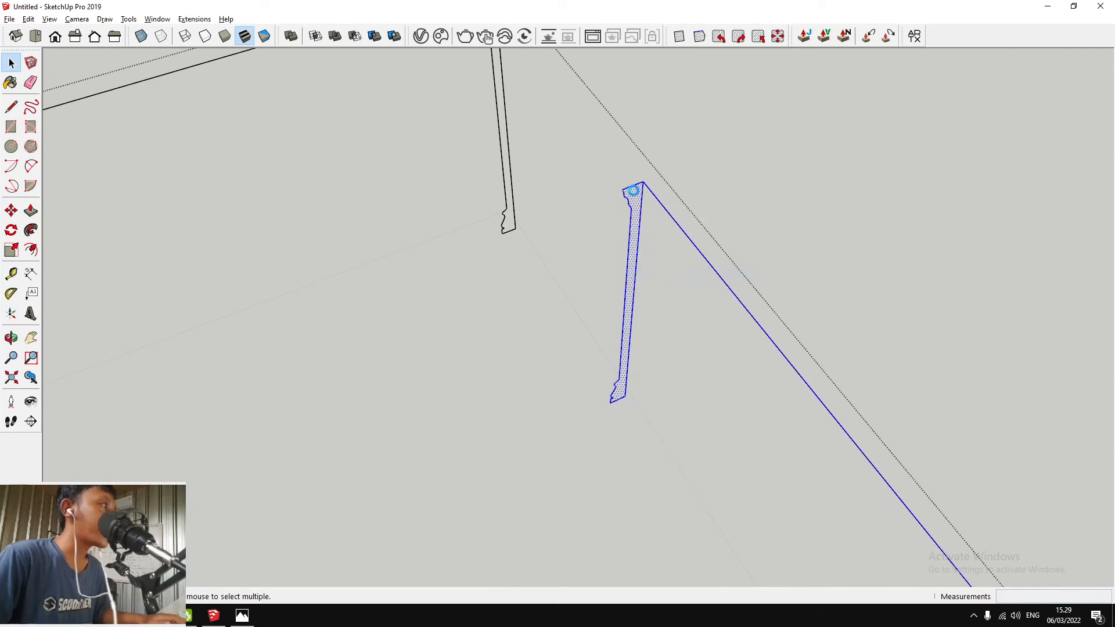
Extrude the exploded wainscot profile along the selected wall line with Follow Me
scroll(635, 196, down, 6)
scroll(633, 201, up, 2)
scroll(633, 201, up, 5)
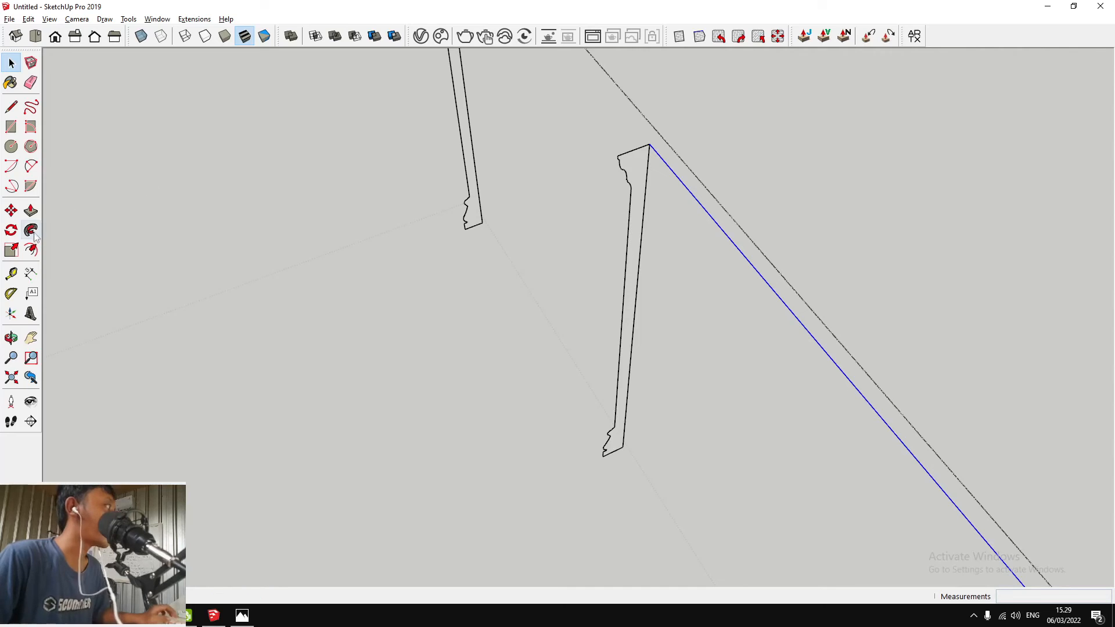
click(637, 178)
Explode the copied wainscot profile group at the short wall line across the door opening
middle_drag(636, 176, 682, 242)
scroll(654, 187, up, 7)
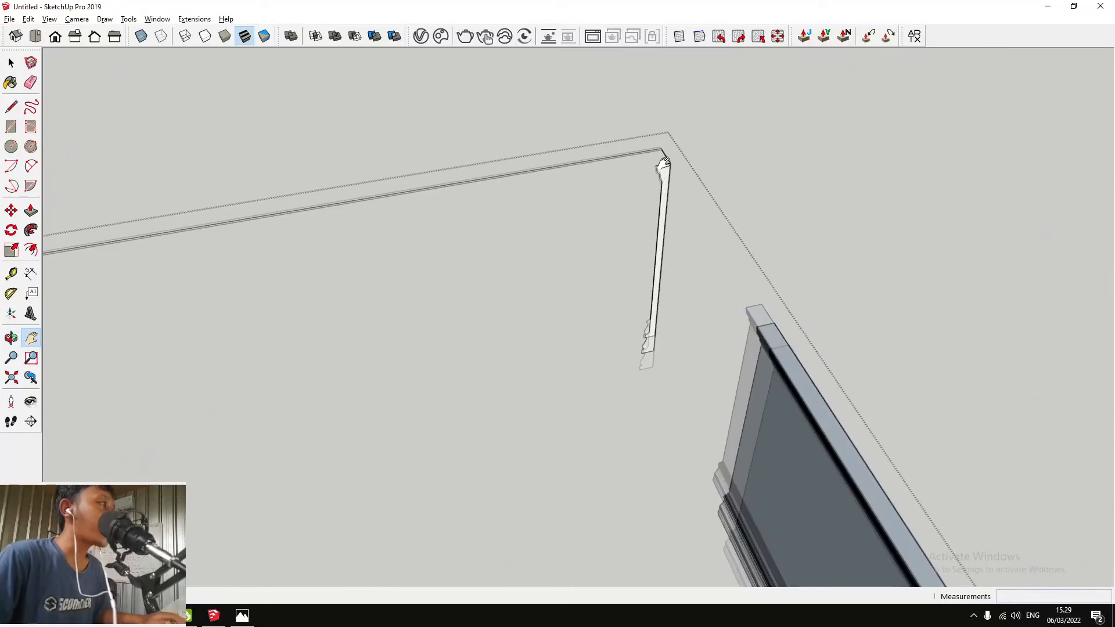
key(space)
click(671, 172)
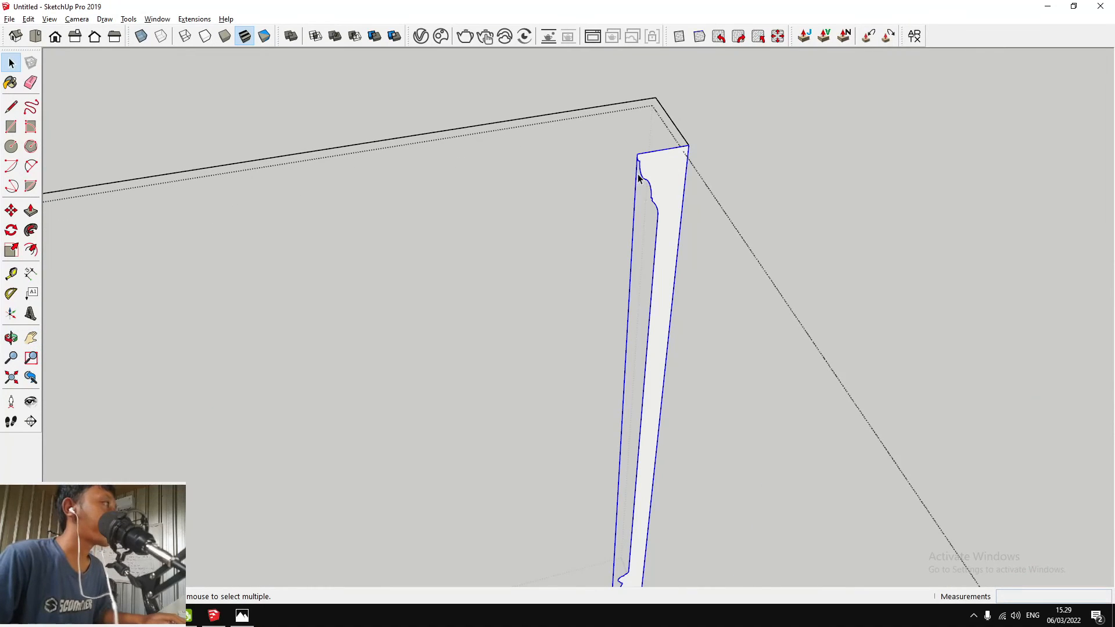
right_click(662, 177)
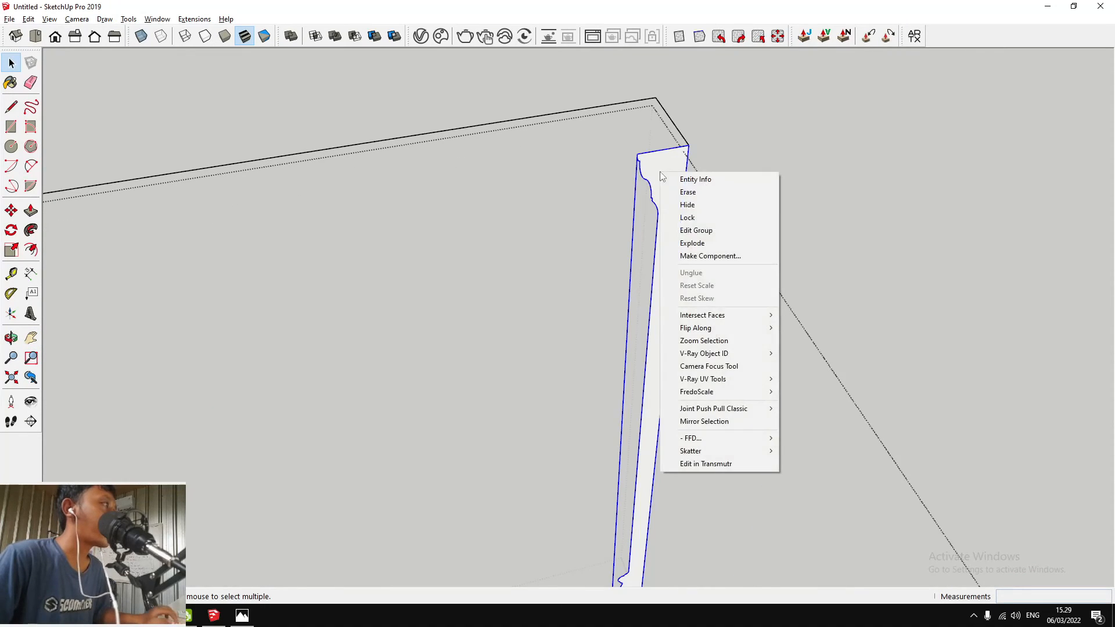
click(713, 247)
Sweep the copied wainscot profile along the connected wall lines on its side of the opening with Follow Me
scroll(668, 185, down, 2)
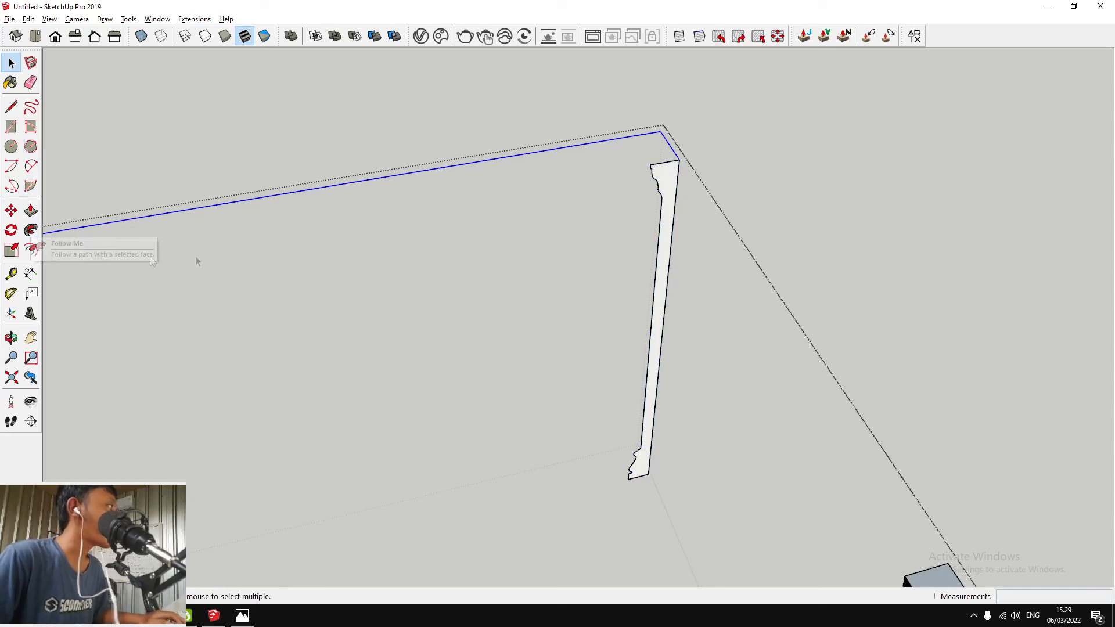
click(670, 188)
scroll(671, 187, down, 7)
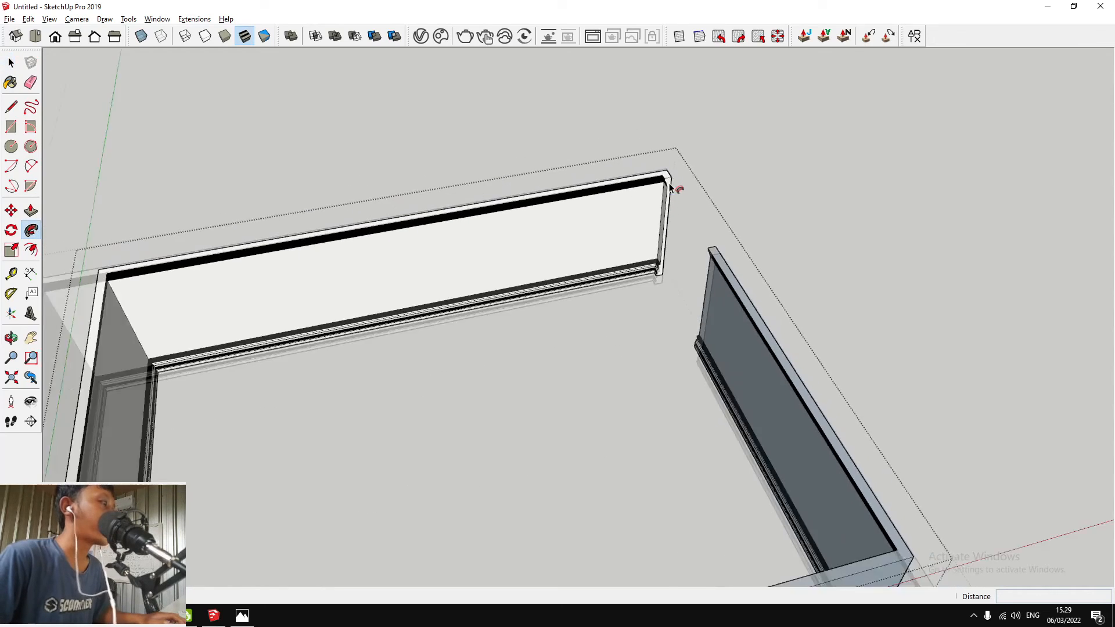
Reverse all faces of the L-shaped corner wainscot section between the two door openings
scroll(589, 242, up, 5)
mouse_move(587, 239)
middle_down()
mouse_move(668, 189)
mouse_move(186, 207)
mouse_move(573, 244)
mouse_move(804, 139)
mouse_move(611, 235)
mouse_move(498, 246)
mouse_move(480, 229)
mouse_move(142, 253)
mouse_move(455, 145)
mouse_move(667, 251)
mouse_move(360, 236)
mouse_move(493, 186)
mouse_move(164, 229)
mouse_move(834, 286)
mouse_move(611, 211)
mouse_move(886, 249)
mouse_move(829, 276)
mouse_move(642, 291)
mouse_move(828, 273)
mouse_move(988, 333)
mouse_move(933, 279)
mouse_move(784, 325)
mouse_move(718, 375)
mouse_move(642, 304)
mouse_move(848, 299)
mouse_move(958, 236)
mouse_move(798, 244)
mouse_move(573, 294)
mouse_move(605, 145)
mouse_move(487, 182)
mouse_move(406, 186)
mouse_move(672, 162)
mouse_move(530, 163)
mouse_move(795, 249)
mouse_move(667, 174)
mouse_move(651, 212)
mouse_move(351, 204)
mouse_move(229, 219)
mouse_move(493, 137)
mouse_move(703, 221)
mouse_move(314, 180)
mouse_move(341, 169)
mouse_move(481, 212)
mouse_move(760, 232)
mouse_move(836, 219)
mouse_move(797, 139)
mouse_move(398, 191)
mouse_move(730, 233)
mouse_move(747, 204)
middle_up()
key(space)
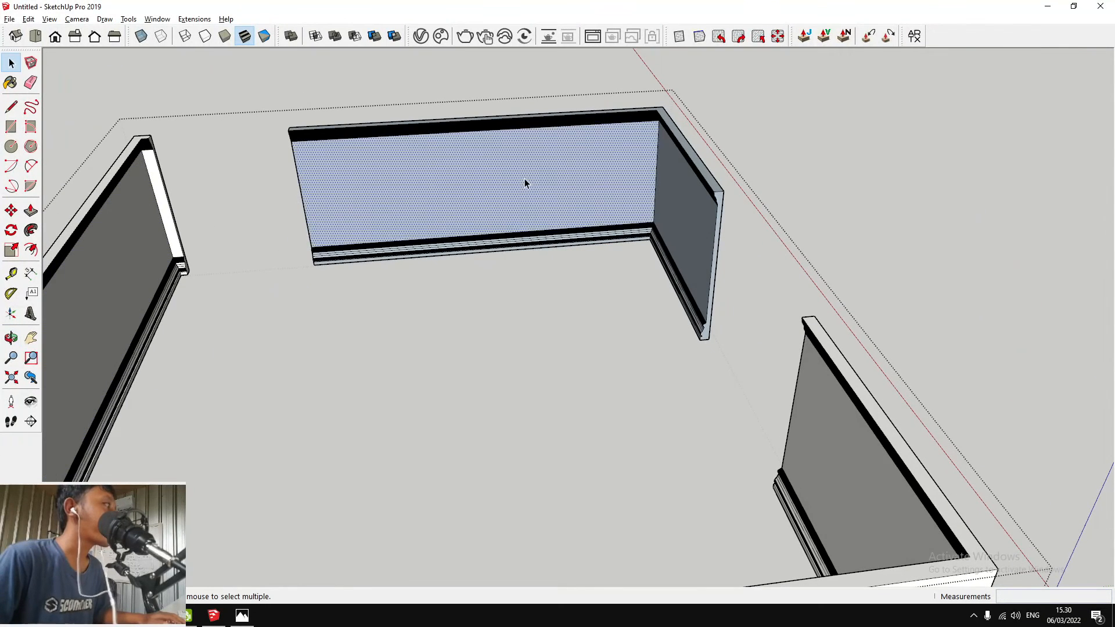
click(524, 181)
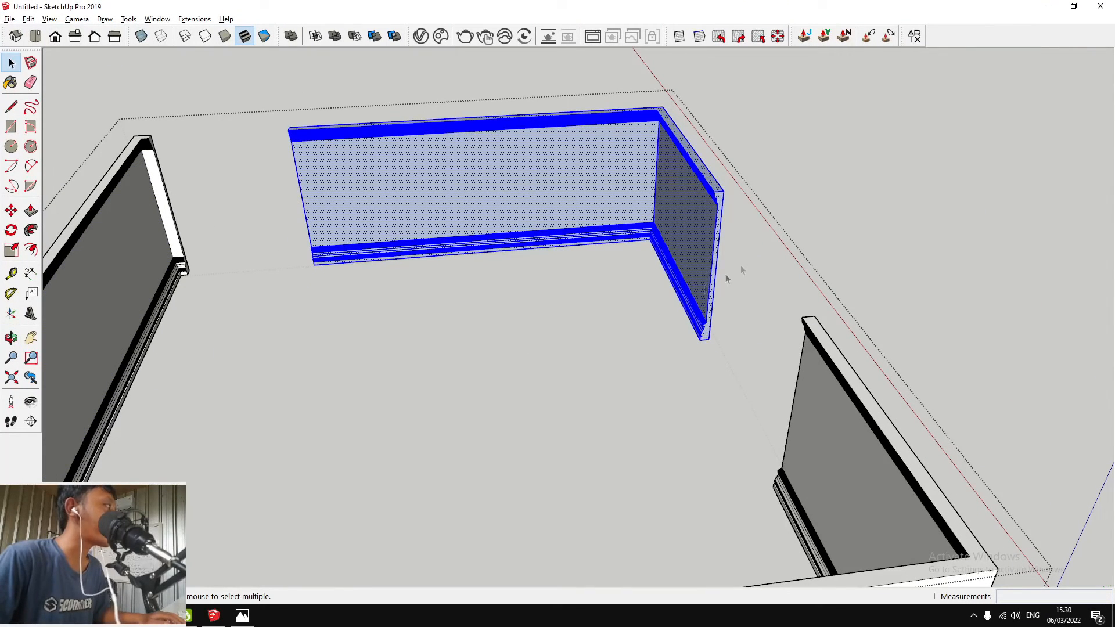
right_click(528, 185)
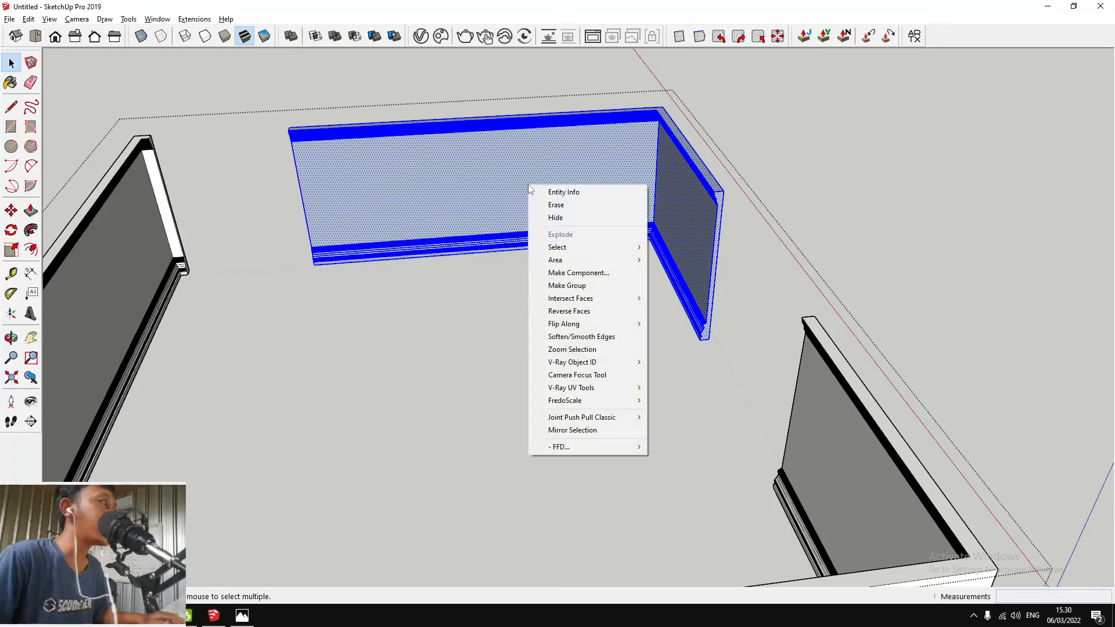
click(588, 313)
Inspect the finished wainscot around the room and how it sits below the wall panels
scroll(632, 254, down, 3)
scroll(463, 235, up, 6)
middle_drag(463, 231, 672, 179)
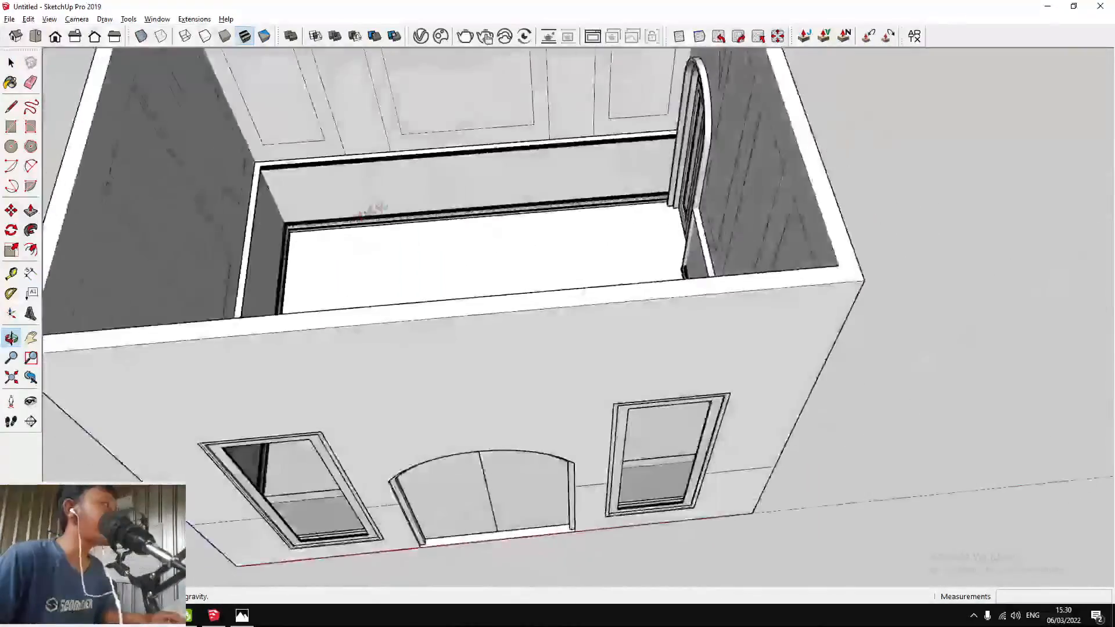
scroll(710, 229, up, 5)
scroll(709, 229, down, 5)
scroll(735, 195, up, 5)
scroll(735, 194, down, 10)
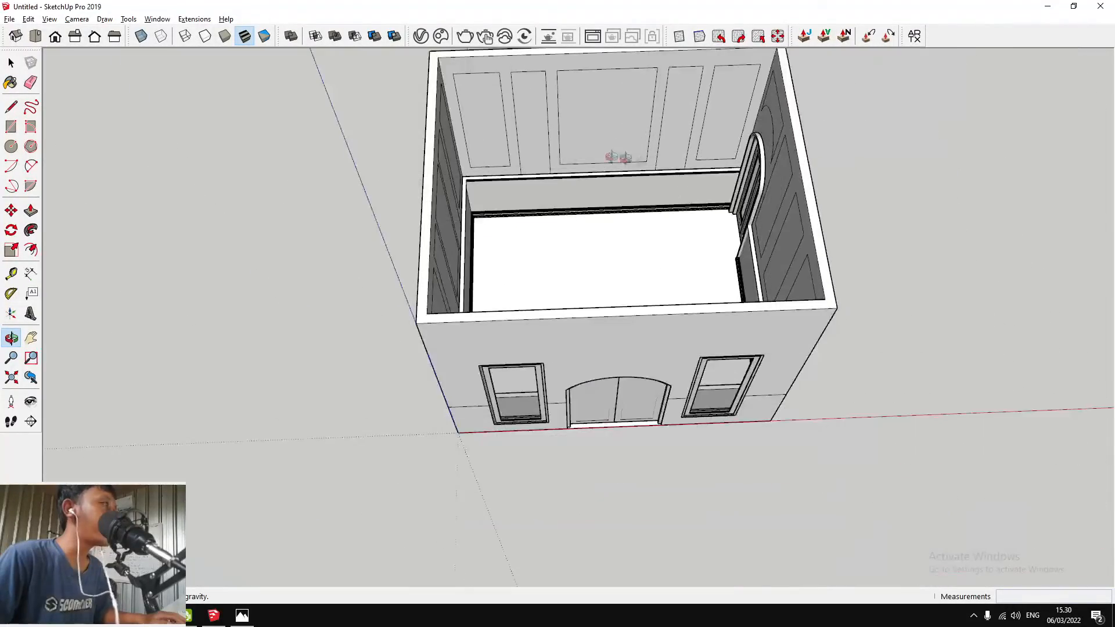
middle_drag(615, 157, 806, 206)
scroll(598, 259, up, 6)
scroll(715, 284, down, 6)
scroll(705, 162, up, 5)
scroll(705, 162, up, 3)
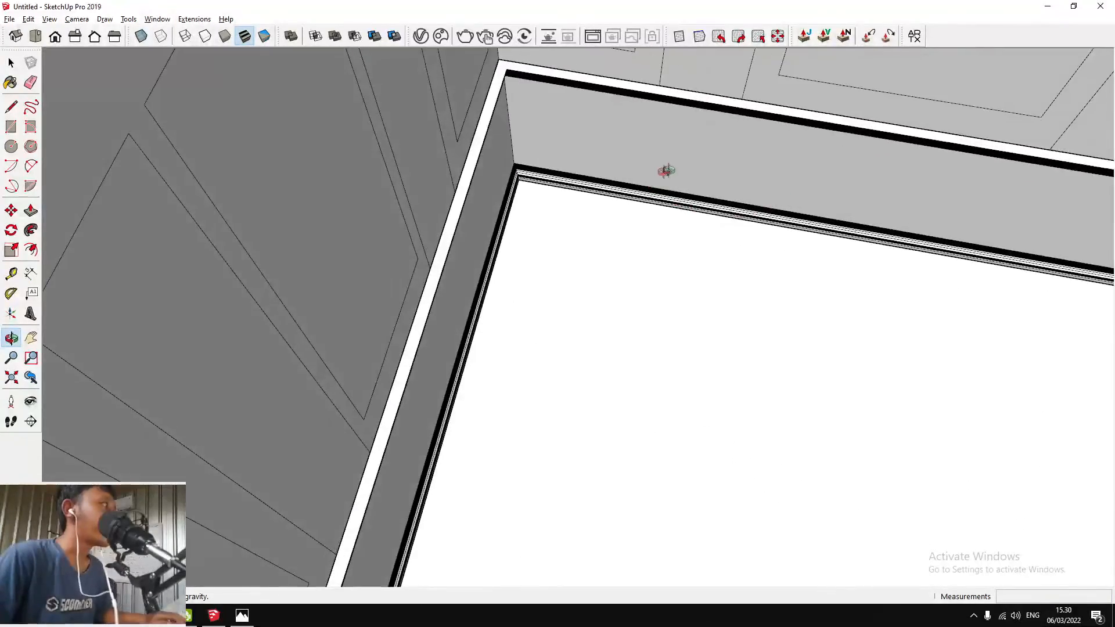
shift+middle_drag(660, 173, 597, 192)
scroll(410, 173, up, 3)
double_click(410, 173)
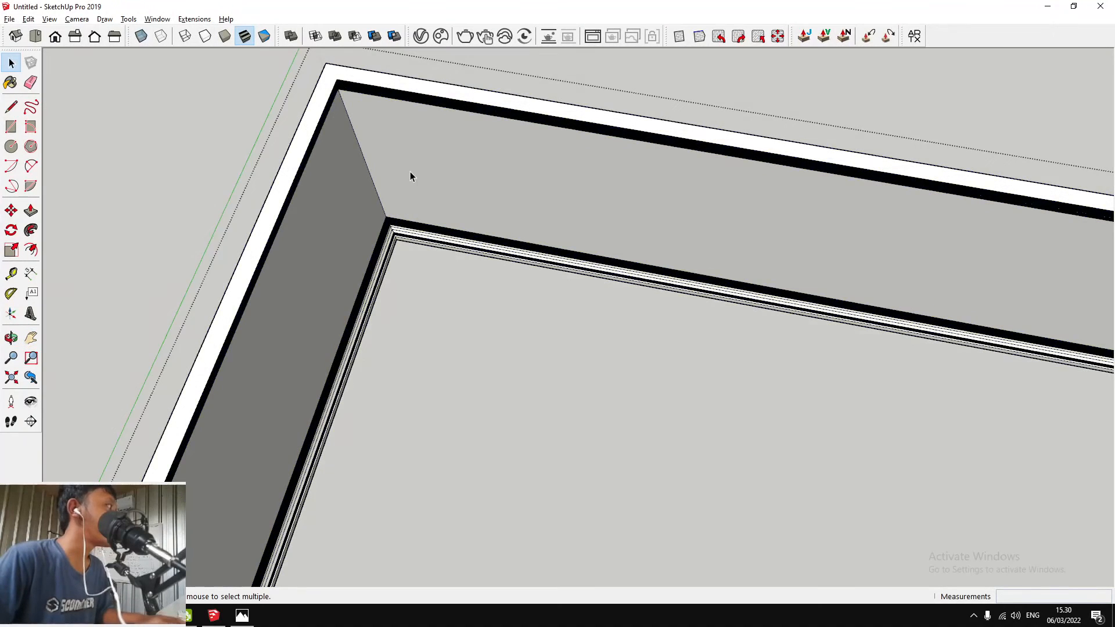
scroll(410, 173, down, 2)
scroll(440, 187, up, 2)
middle_drag(368, 164, 354, 157)
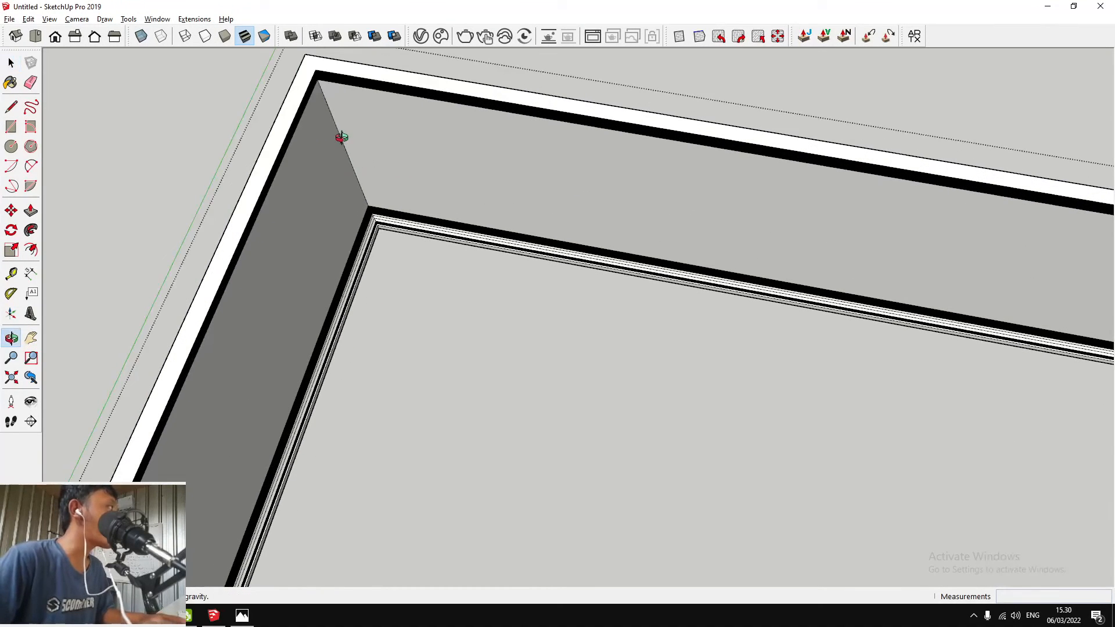
scroll(540, 329, down, 3)
scroll(458, 252, up, 3)
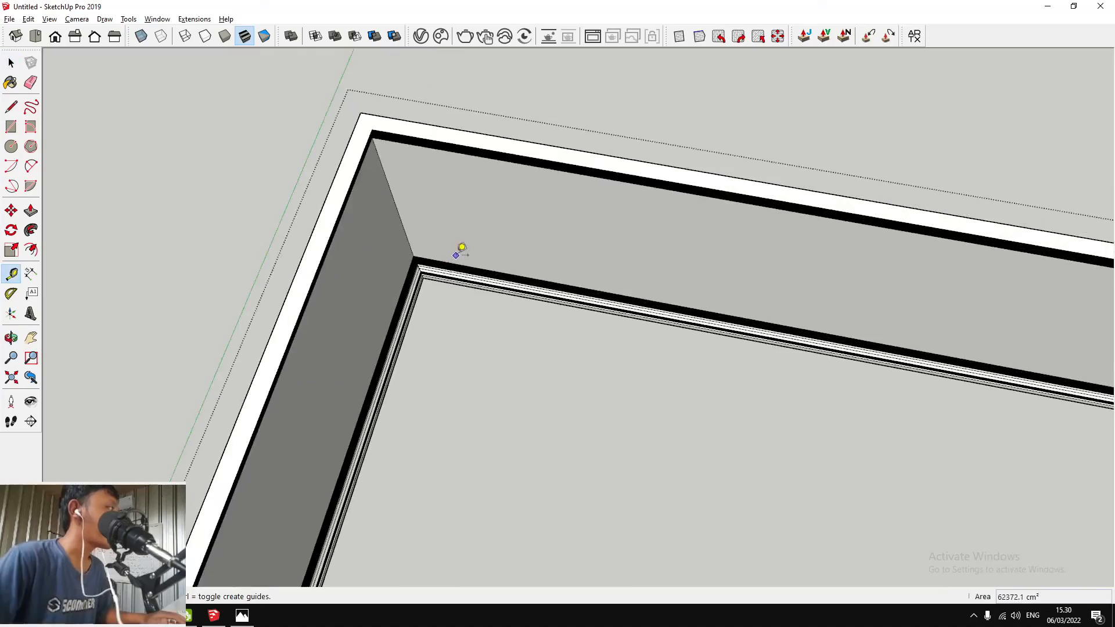
key(space)
scroll(459, 260, down, 6)
middle_drag(738, 278, 473, 242)
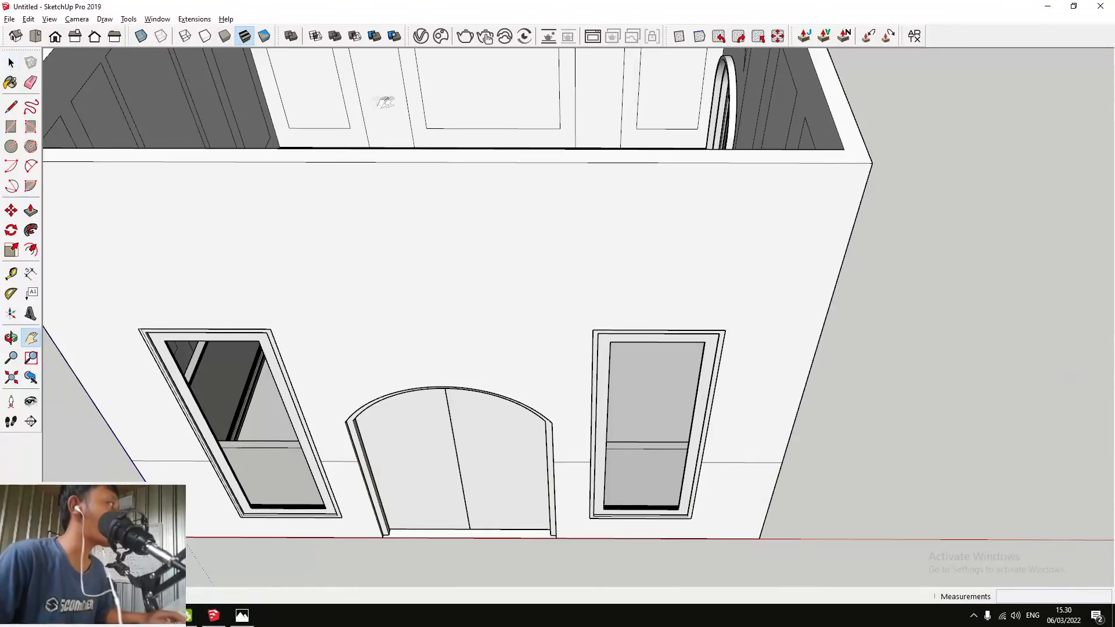
shift+middle_drag(383, 102, 298, 277)
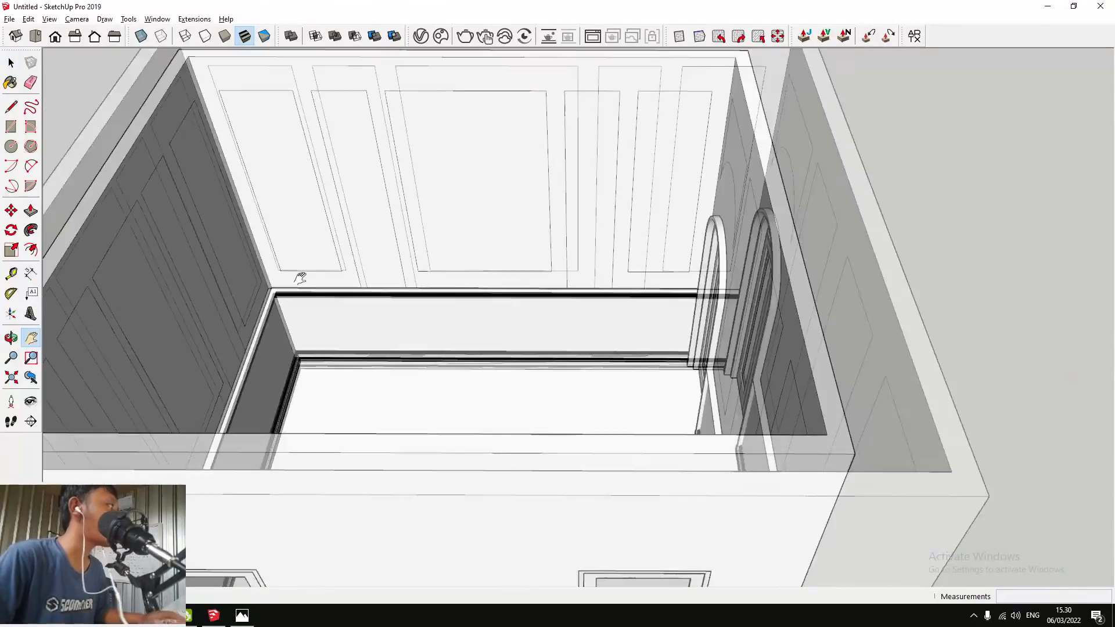
Open the wainscot group and place vertical guides across the back wall's wainscot, aligned with the panel edges above
scroll(281, 343, up, 5)
double_click(279, 352)
click(255, 336)
key(t)
key(h)
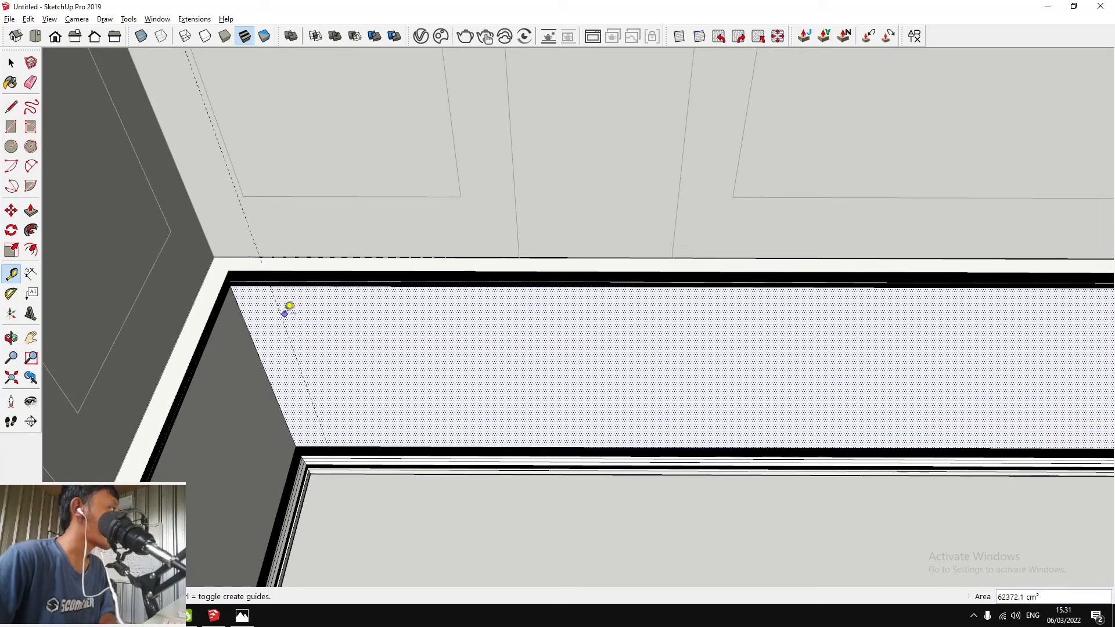
scroll(459, 196, down, 1)
shift+middle_drag(459, 196, 381, 143)
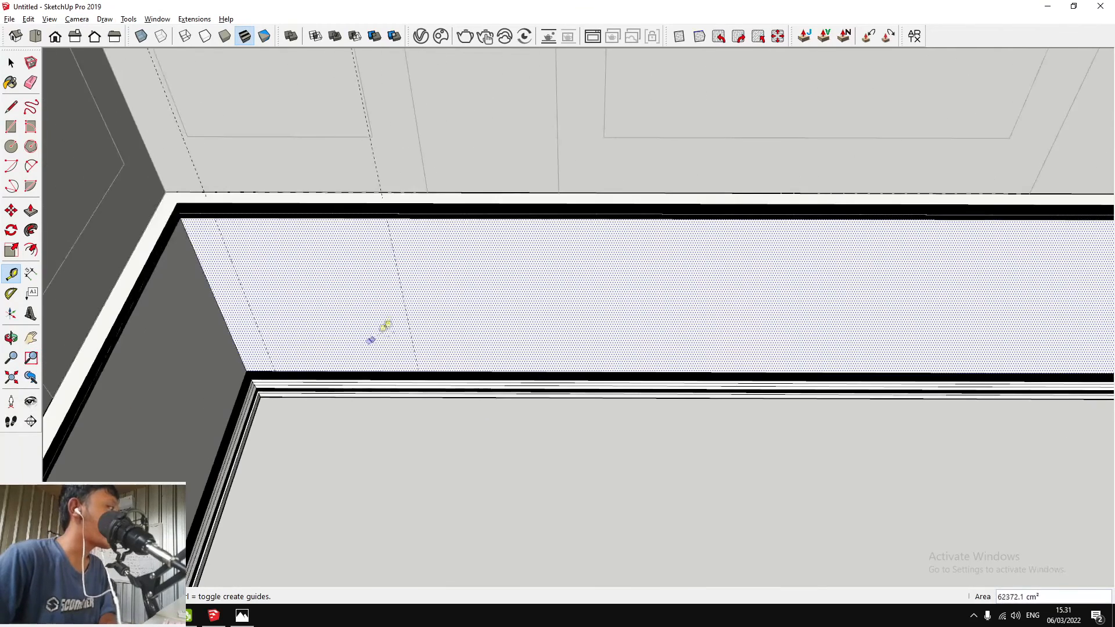
scroll(393, 280, down, 3)
scroll(512, 199, up, 3)
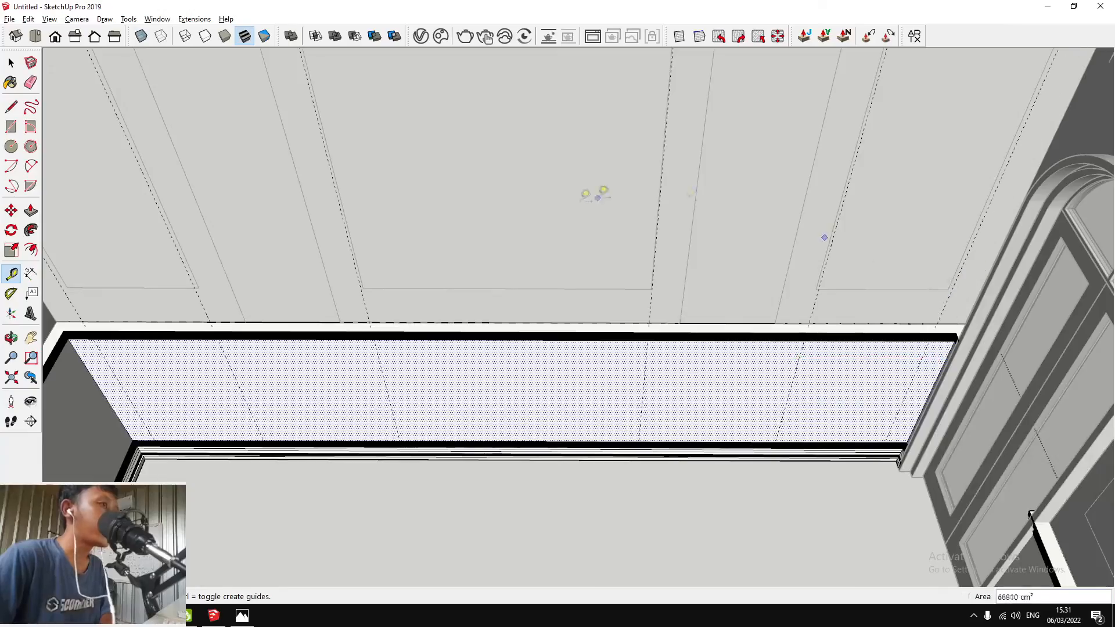
Place horizontal guides across the back wall's wainscot face, 20 cm above the lower moulding and 20 cm below the upper moulding
scroll(587, 200, down, 5)
scroll(395, 291, up, 8)
middle_drag(390, 298, 435, 207)
scroll(444, 456, up, 6)
key(t)
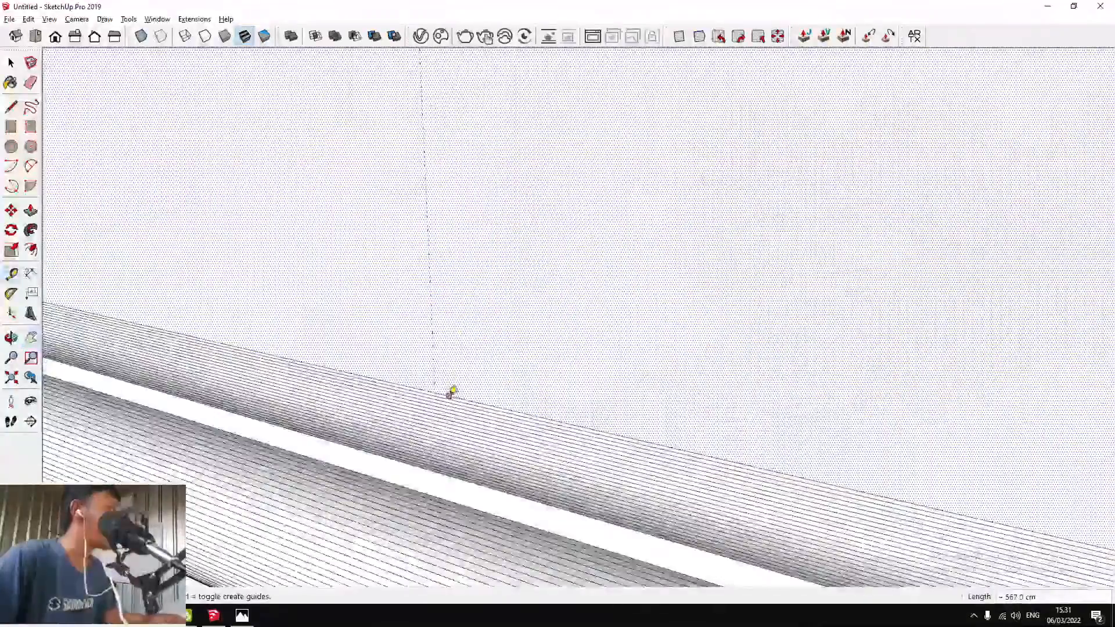
scroll(488, 419, up, 4)
click(496, 395)
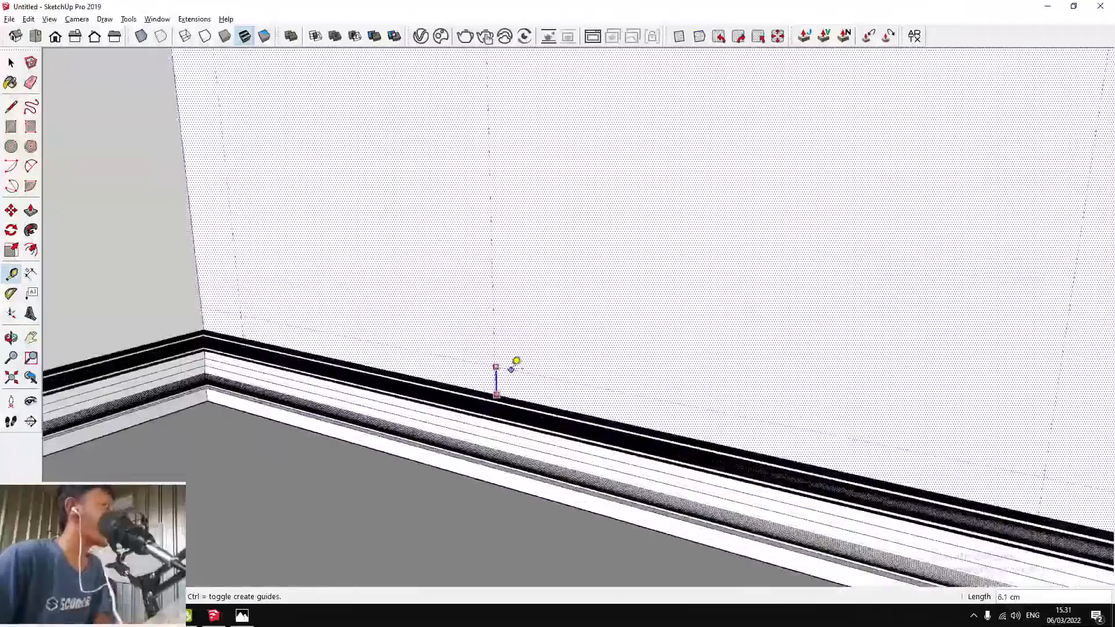
scroll(516, 354, down, 2)
scroll(516, 333, down, 3)
scroll(498, 251, up, 3)
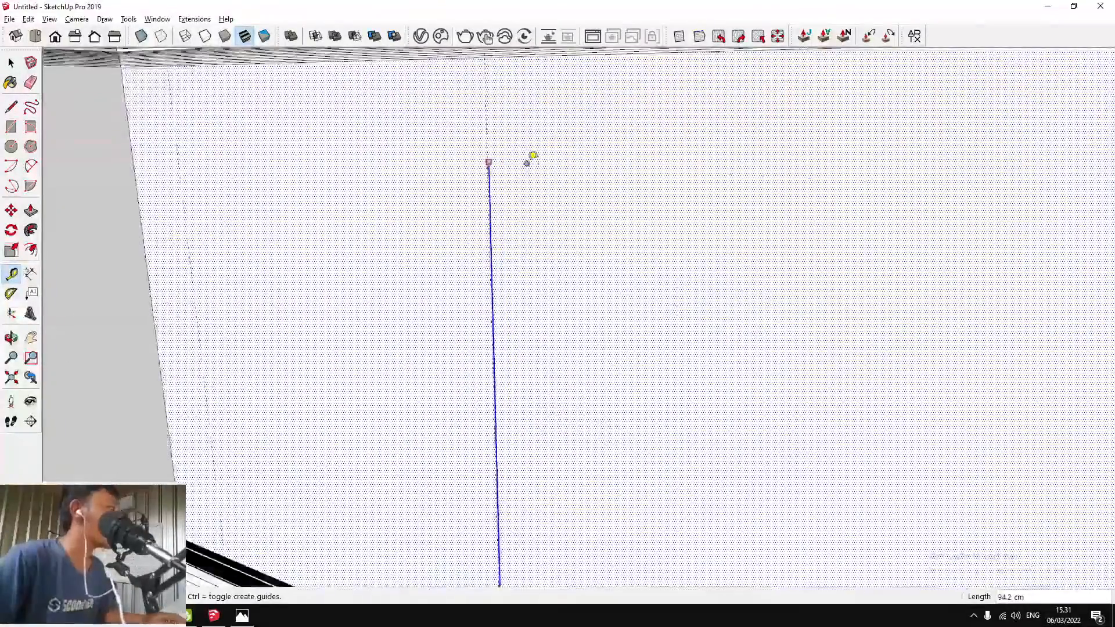
scroll(530, 157, down, 1)
scroll(521, 176, up, 2)
scroll(485, 99, up, 1)
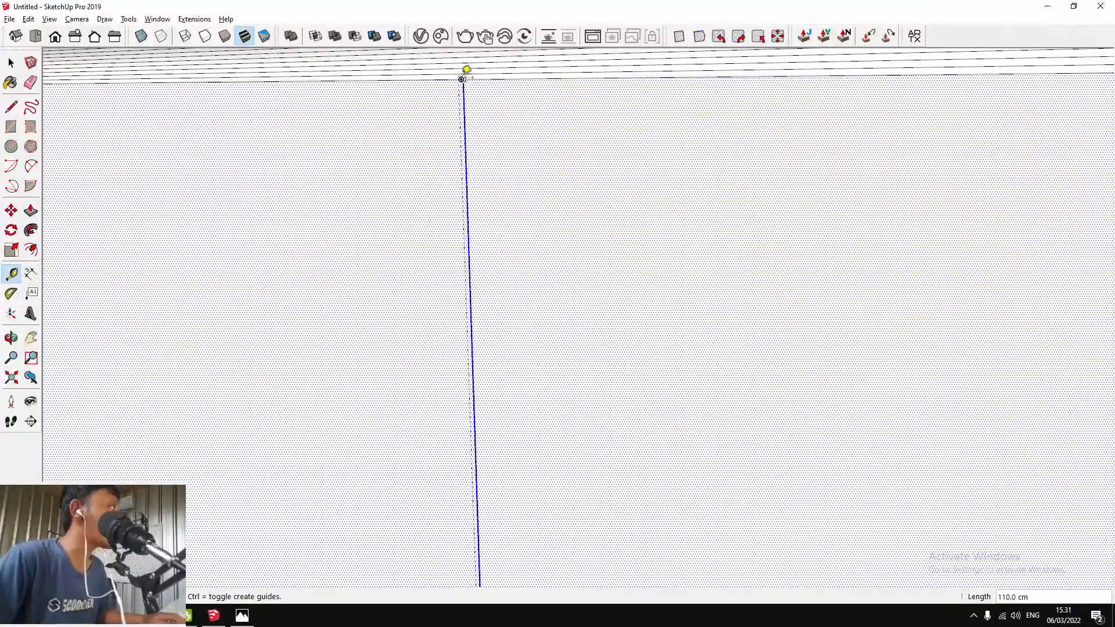
scroll(461, 79, down, 3)
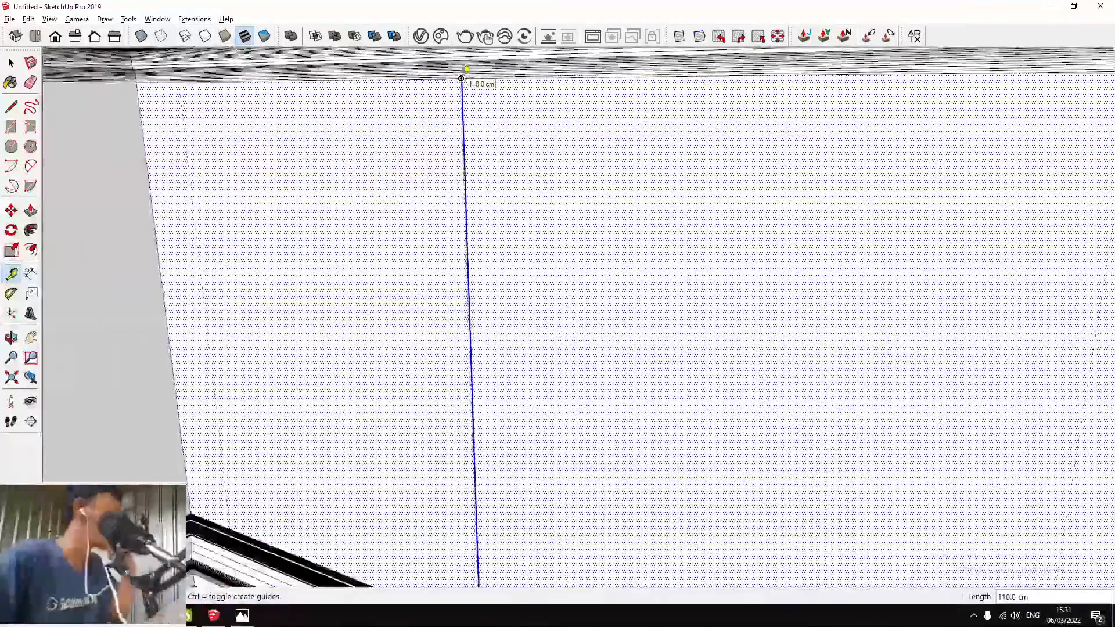
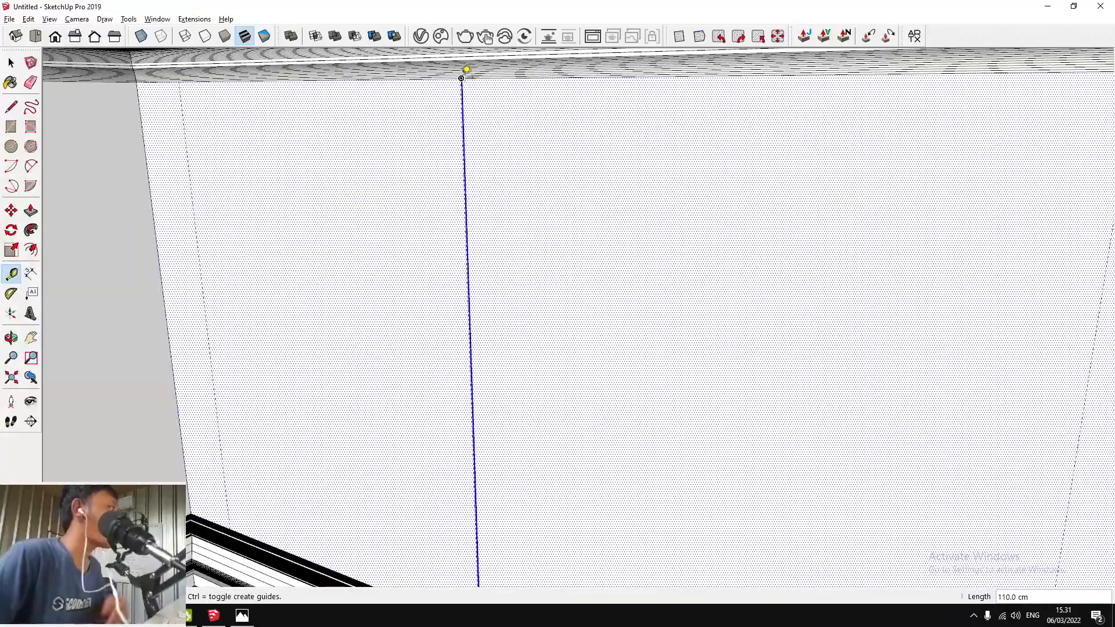
scroll(461, 79, down, 2)
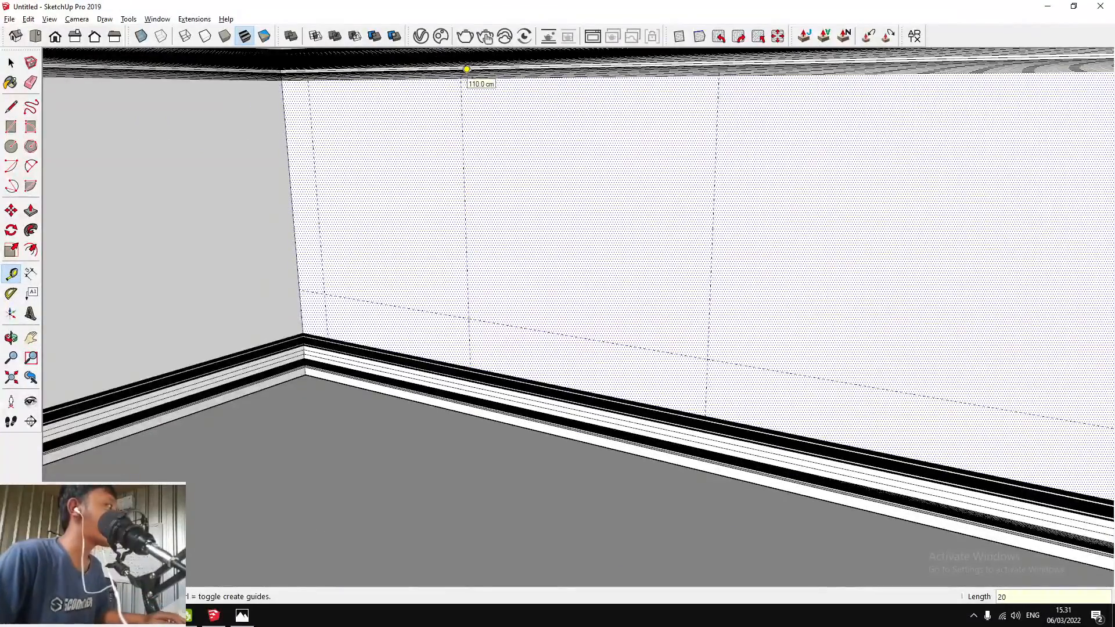
scroll(467, 69, up, 4)
text(2.)
key(Return)
scroll(474, 145, down, 4)
Draw three panel rectangles on the guide intersections of the back wall's wainscot, one at each end and a wide one in the middle
key(r)
click(477, 435)
mouse_move(443, 291)
middle_down()
mouse_move(487, 332)
mouse_move(500, 406)
mouse_move(500, 357)
mouse_move(790, 341)
mouse_move(829, 288)
middle_up()
scroll(790, 341, up, 3)
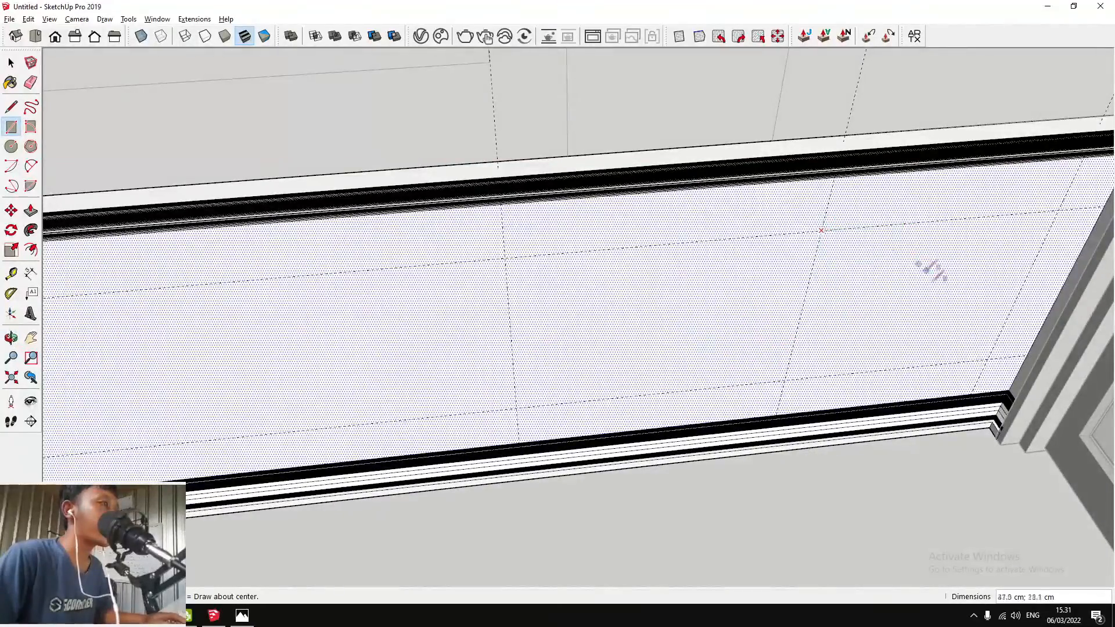
click(989, 354)
scroll(684, 279, down, 3)
middle_drag(685, 279, 408, 285)
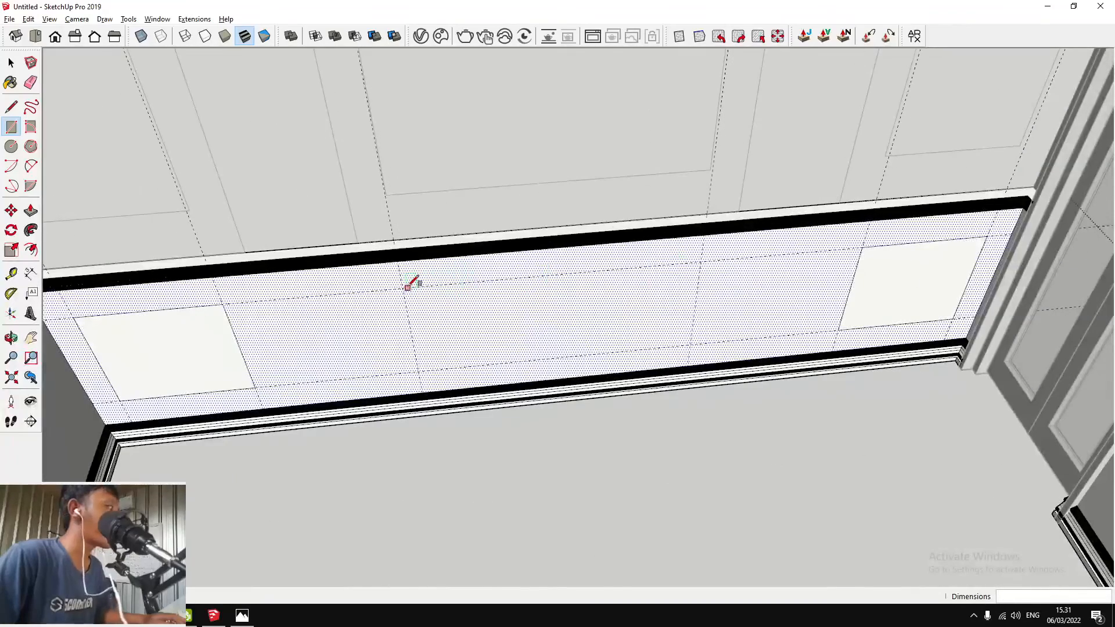
click(691, 344)
scroll(451, 333, down, 4)
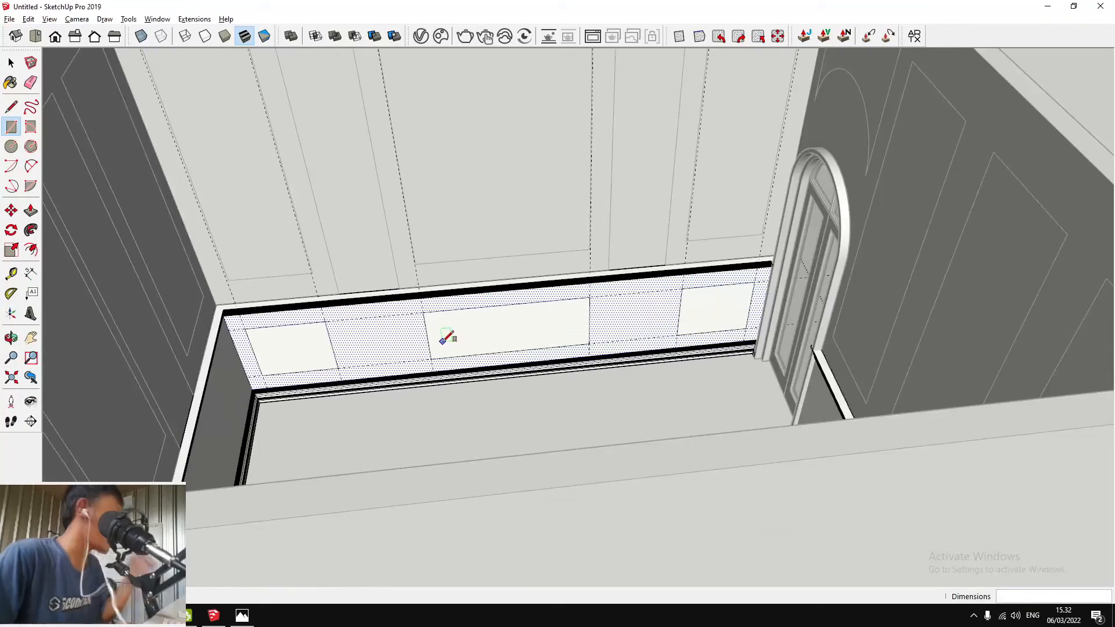
Copy the panel rectangle beside the arched door to both ends of the wide middle rectangle
scroll(507, 332, up, 2)
middle_drag(507, 331, 591, 317)
click(869, 316)
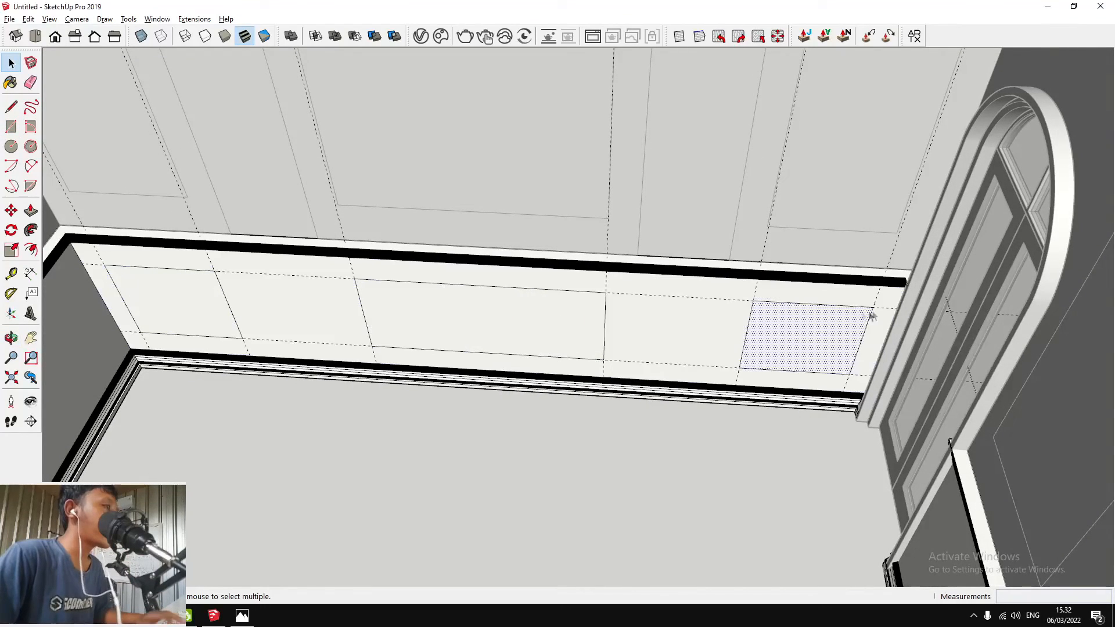
click(871, 308)
click(605, 295)
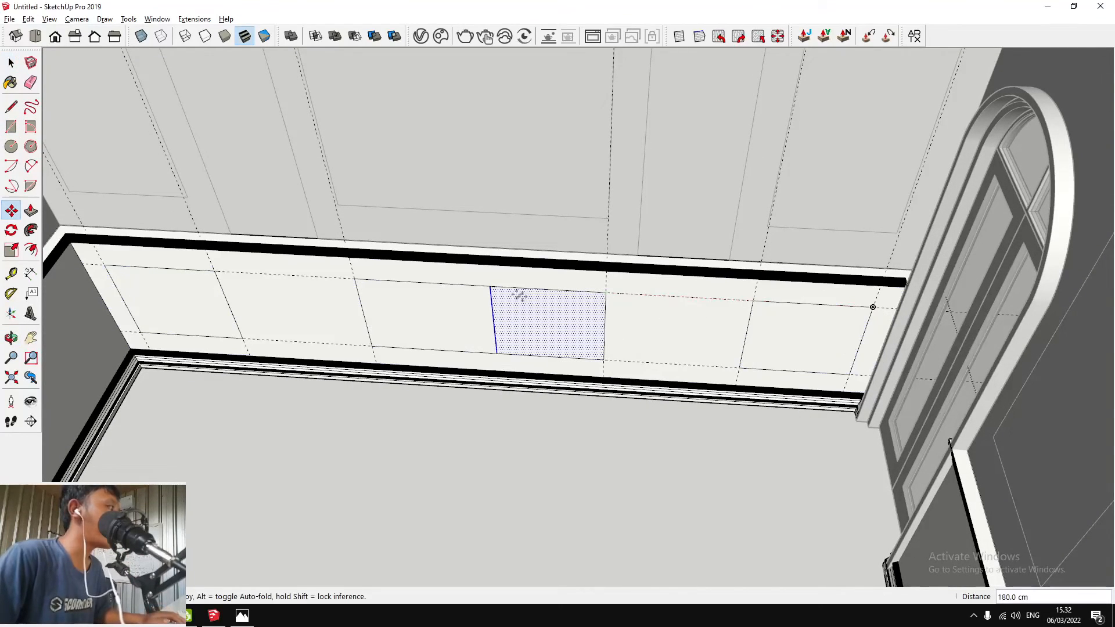
click(493, 287)
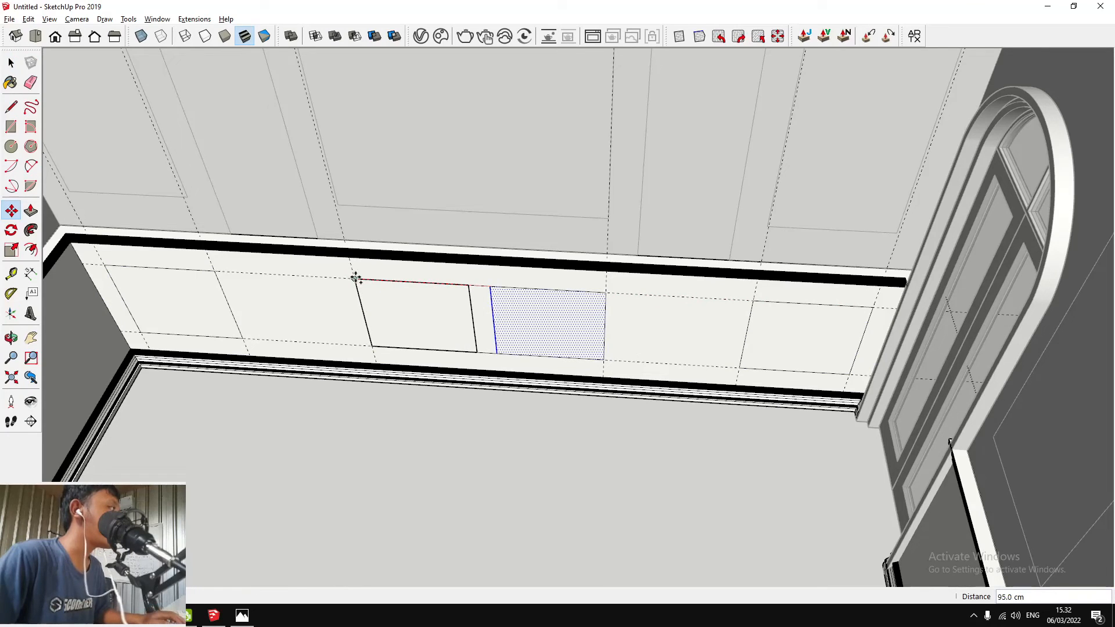
click(356, 278)
Erase the leftover edges of the wide rectangle between the two copied middle panels
scroll(488, 279, up, 3)
key(e)
click(494, 383)
scroll(494, 382, down, 4)
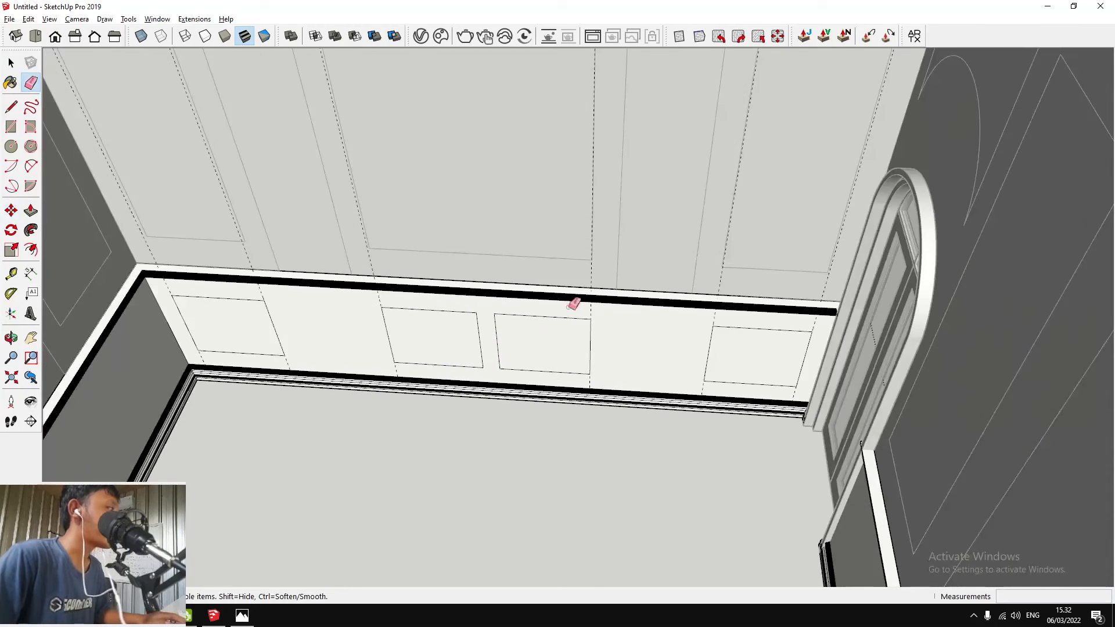
scroll(390, 297, down, 3)
Delete the construction guides used for the back wall's panels
middle_drag(463, 323, 623, 102)
scroll(614, 137, up, 3)
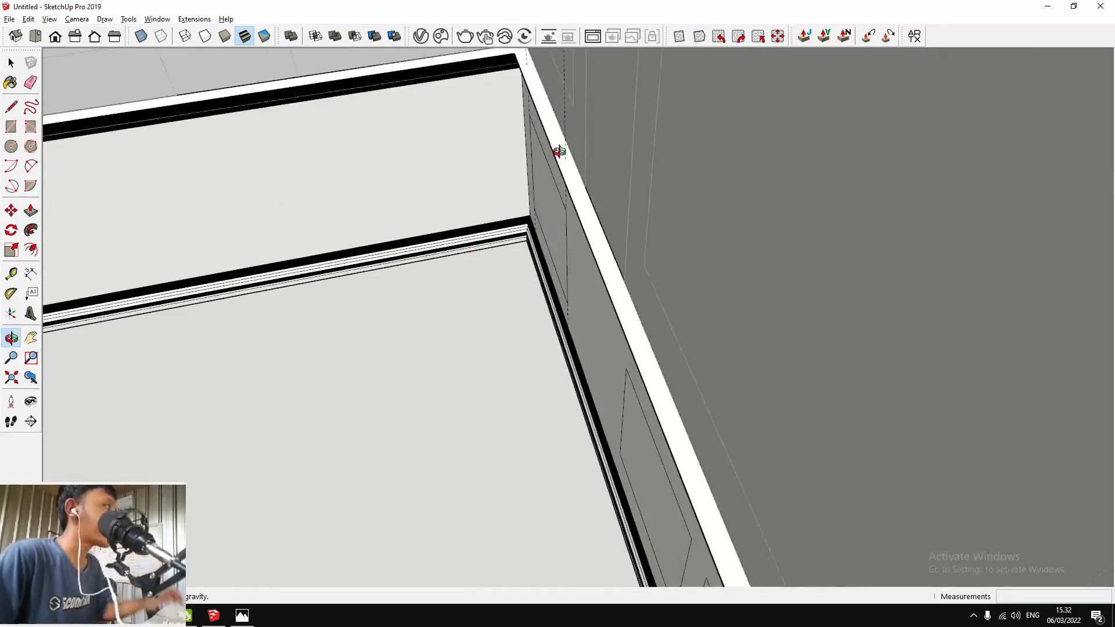
middle_drag(558, 152, 598, 200)
click(50, 19)
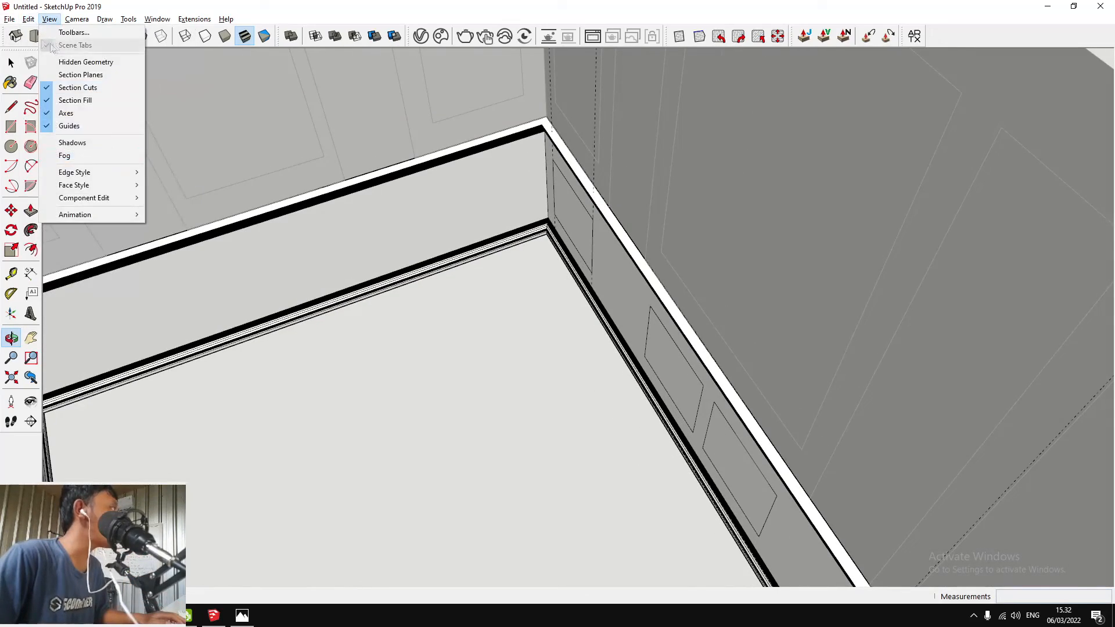
mouse_move(28, 19)
click(100, 127)
Place vertical guides on the adjoining wall's wainscot, aligned with both sides of the wall panel above it nearest the shared corner
scroll(524, 355, down, 4)
scroll(524, 354, up, 4)
middle_drag(517, 336, 592, 244)
key(t)
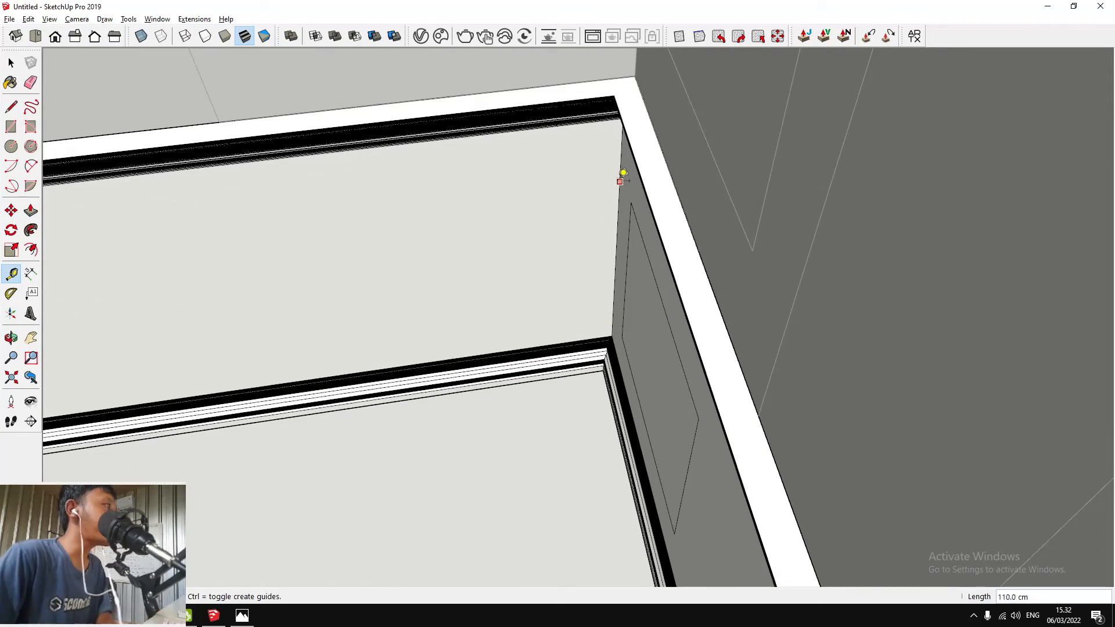
middle_drag(624, 173, 556, 120)
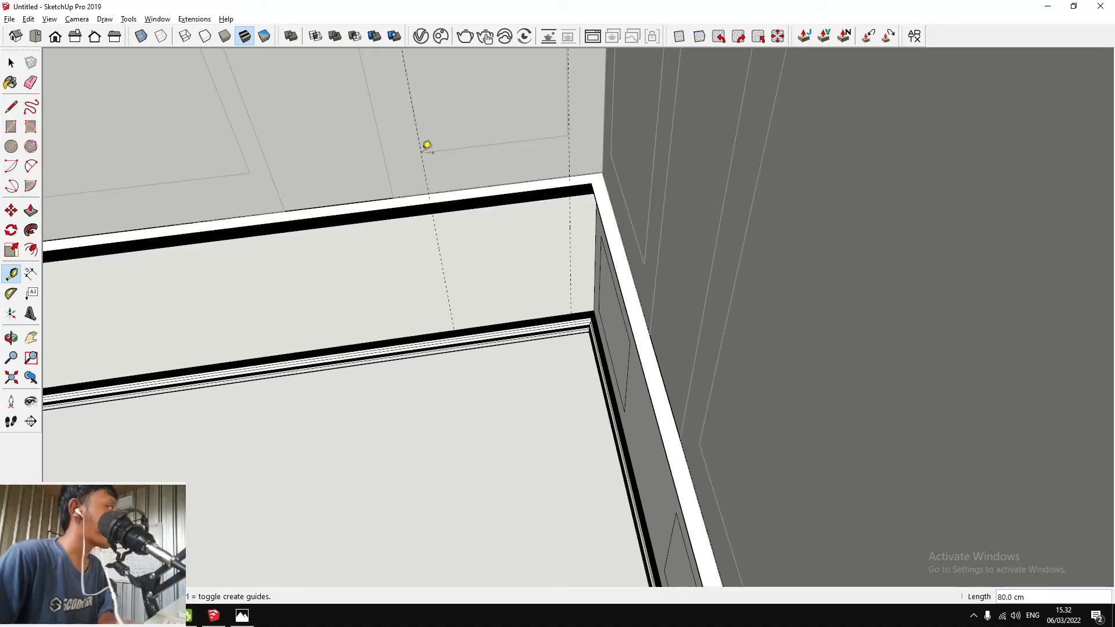
Place horizontal guides along the adjoining wall's wainscot, level with the lower and upper corners of the neighbouring wall's panel
scroll(491, 277, up, 8)
scroll(676, 323, up, 3)
scroll(690, 339, down, 4)
click(698, 312)
scroll(538, 340, down, 3)
scroll(625, 243, up, 2)
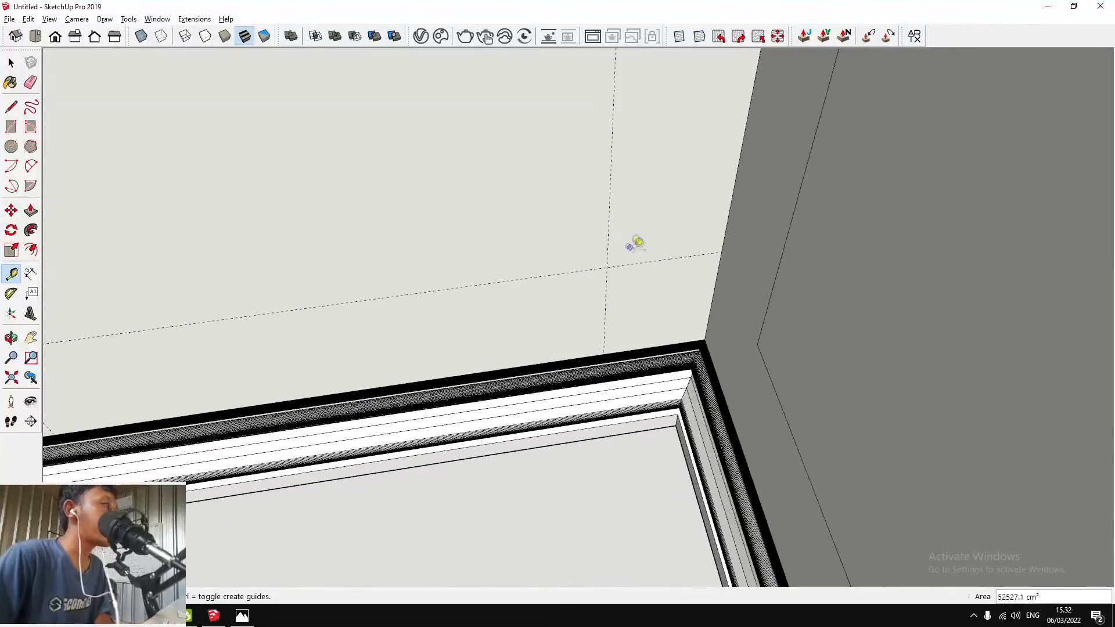
click(641, 262)
scroll(616, 317, down, 3)
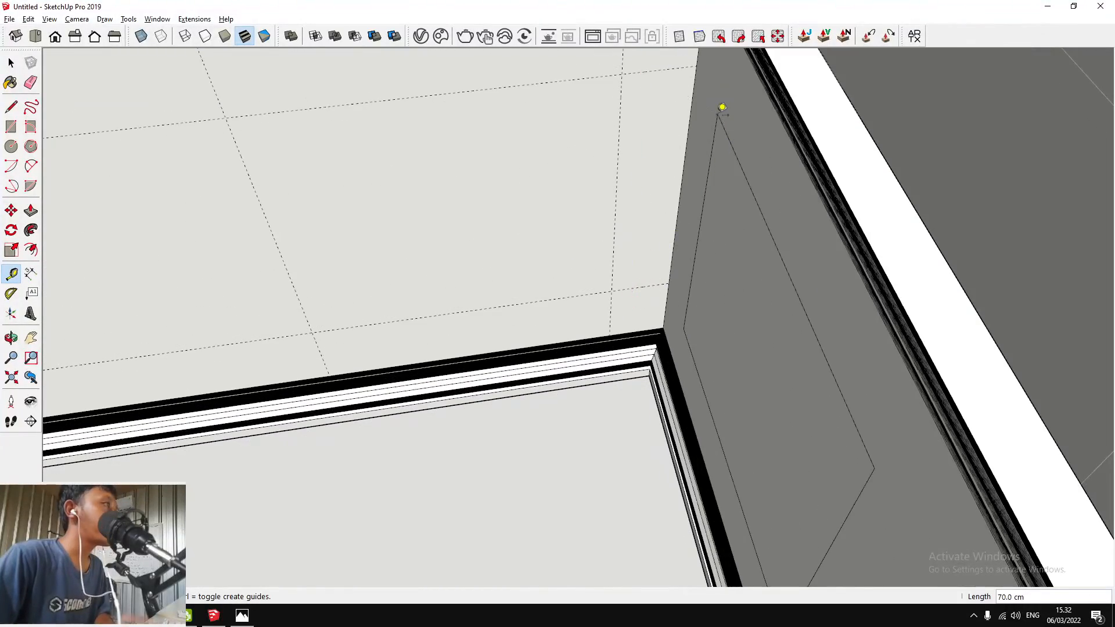
scroll(585, 192, down, 3)
scroll(672, 249, down, 4)
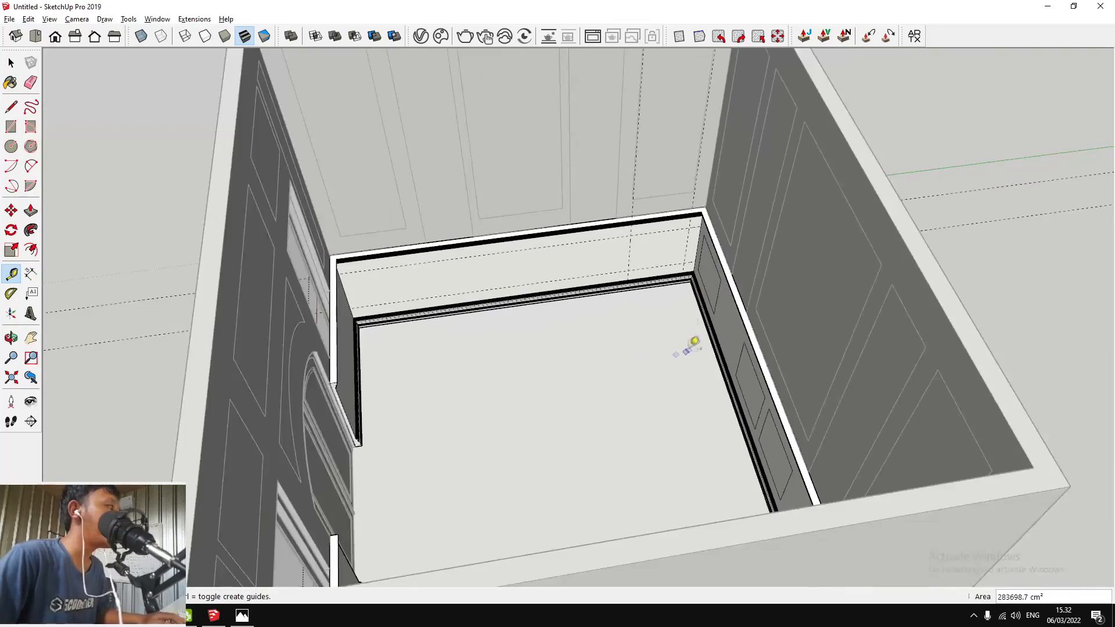
Draw a panel rectangle between the guides at the corner end of the adjoining wall's wainscot
scroll(692, 279, up, 4)
scroll(702, 229, down, 3)
scroll(579, 177, up, 3)
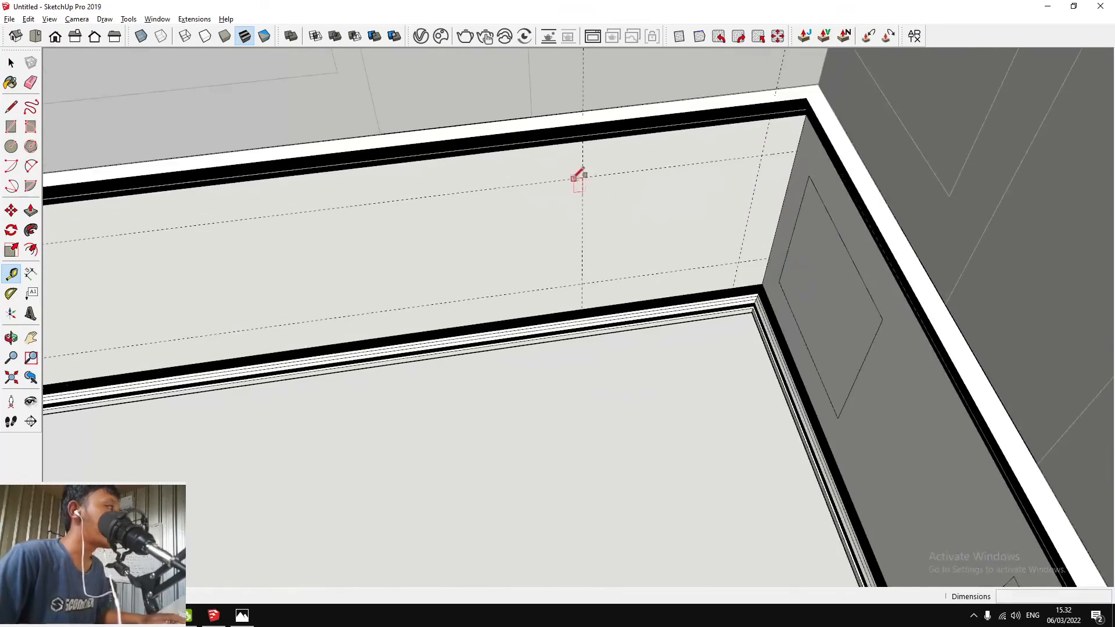
click(582, 177)
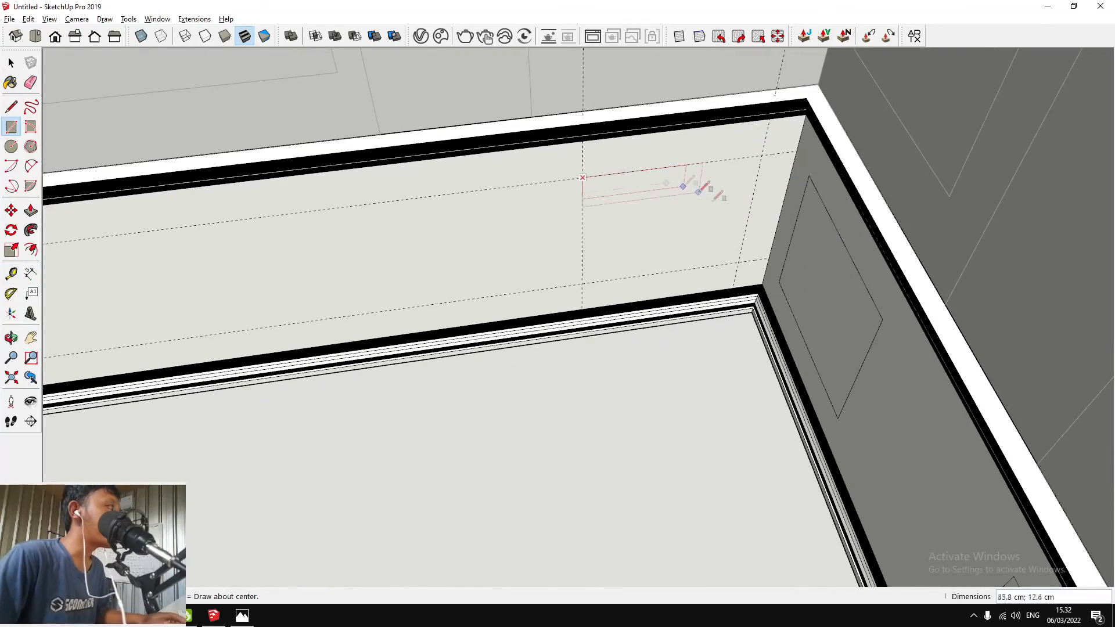
click(739, 262)
Add vertical guides aligned with the wall panel above the wainscot's opposite end and draw a matching panel rectangle between them
scroll(688, 255, down, 6)
scroll(552, 231, up, 3)
scroll(379, 174, up, 2)
key(t)
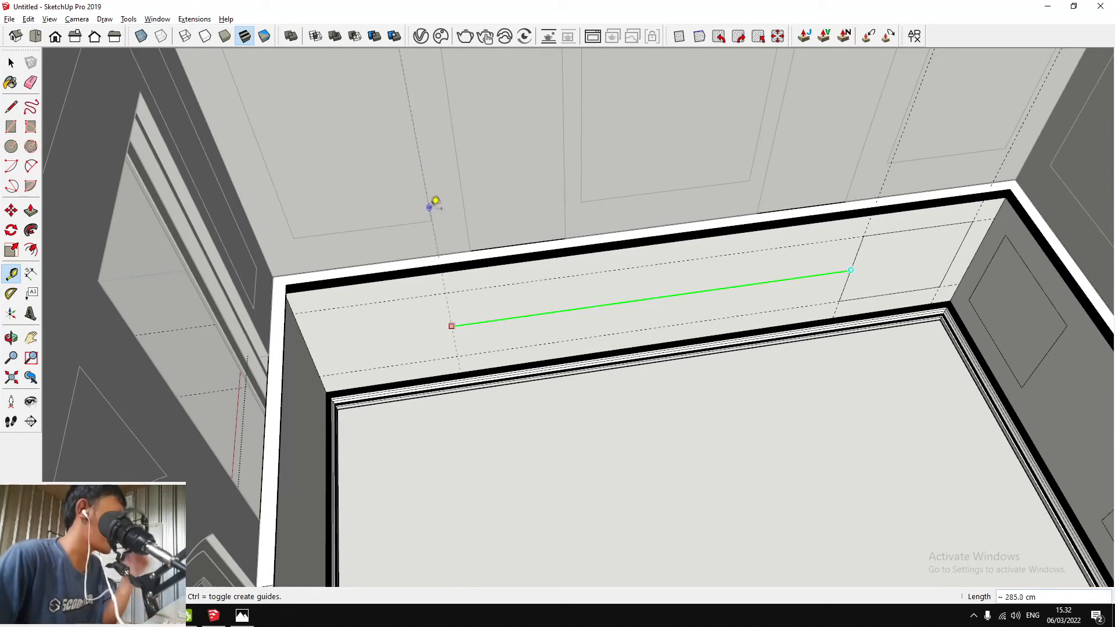
click(431, 221)
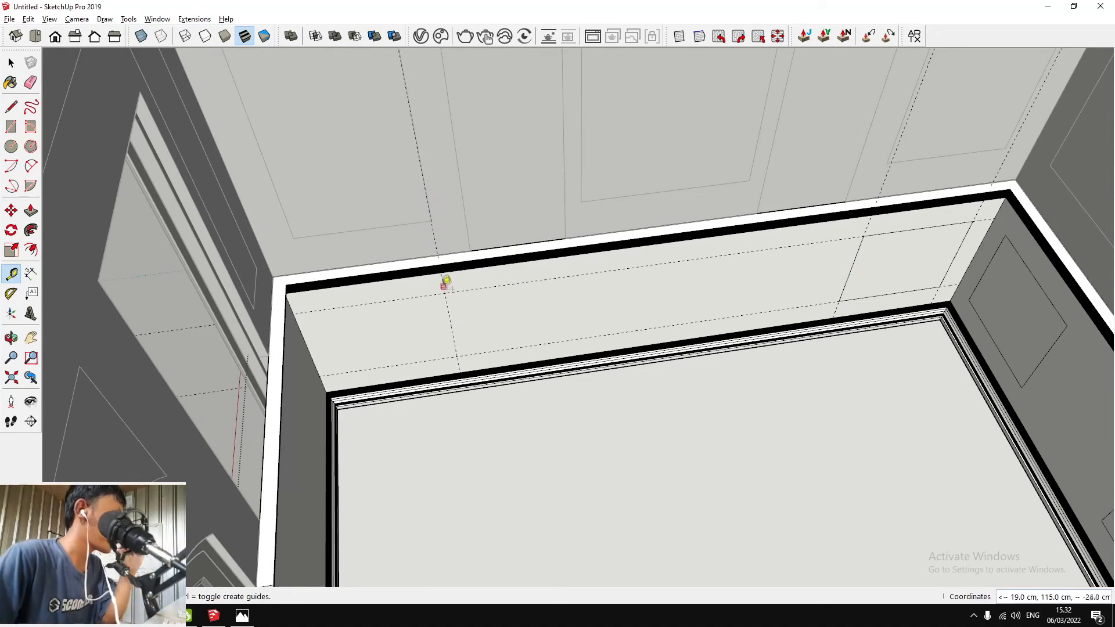
click(293, 239)
scroll(308, 262, down, 1)
scroll(331, 282, up, 3)
key(r)
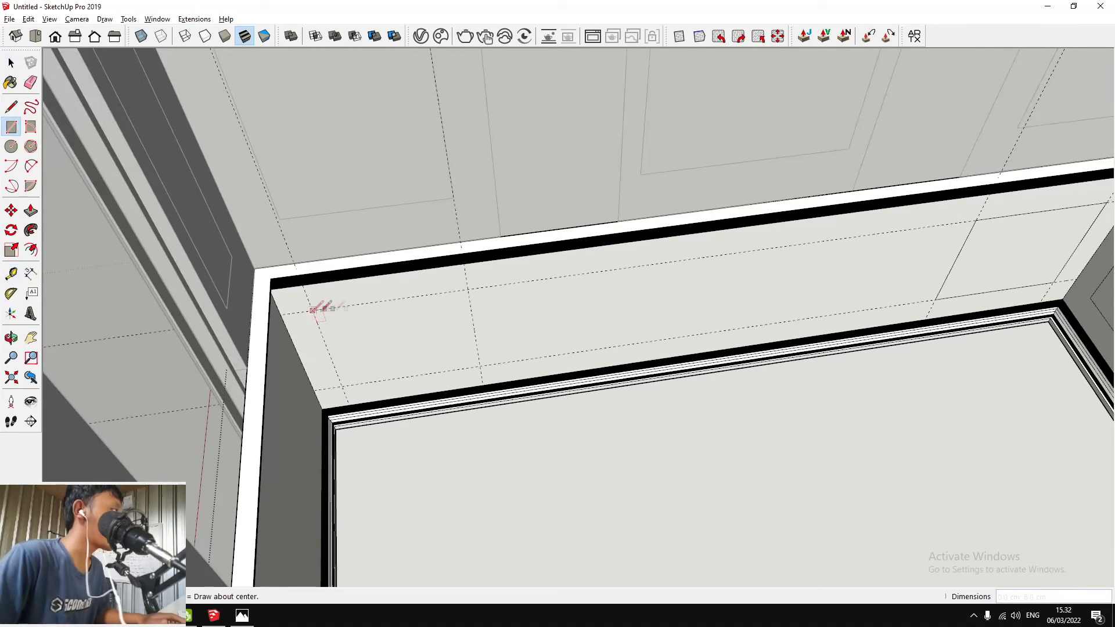
click(482, 362)
scroll(465, 337, down, 1)
Add vertical guides aligned with the middle wall panel above and draw a 105.5 by 70 cm panel rectangle between them
key(t)
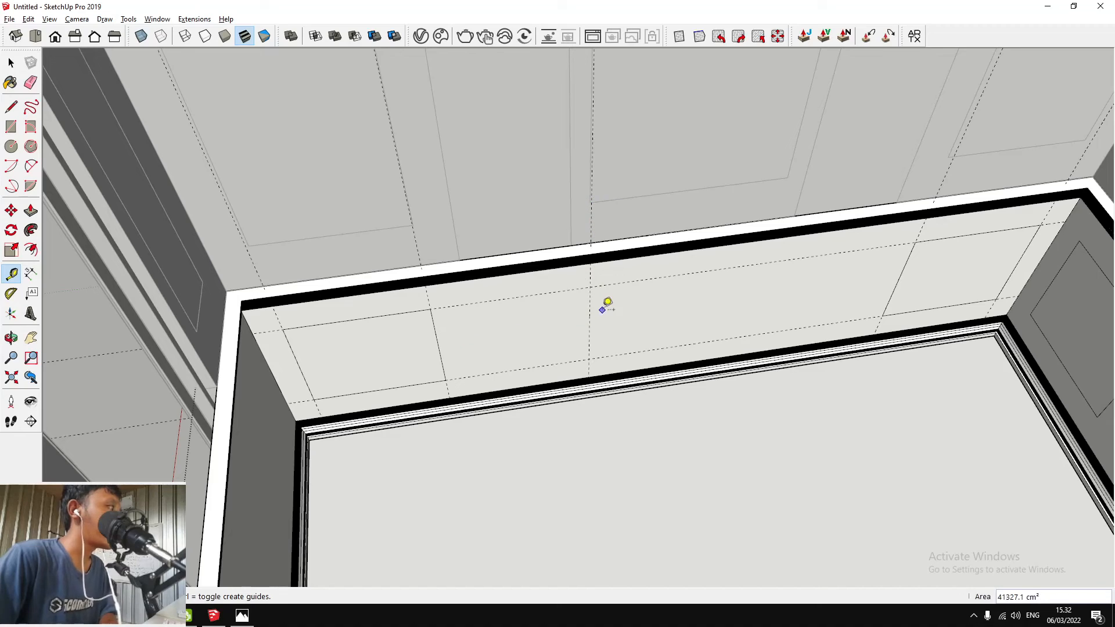
click(589, 311)
scroll(589, 315, down, 2)
scroll(774, 174, up, 2)
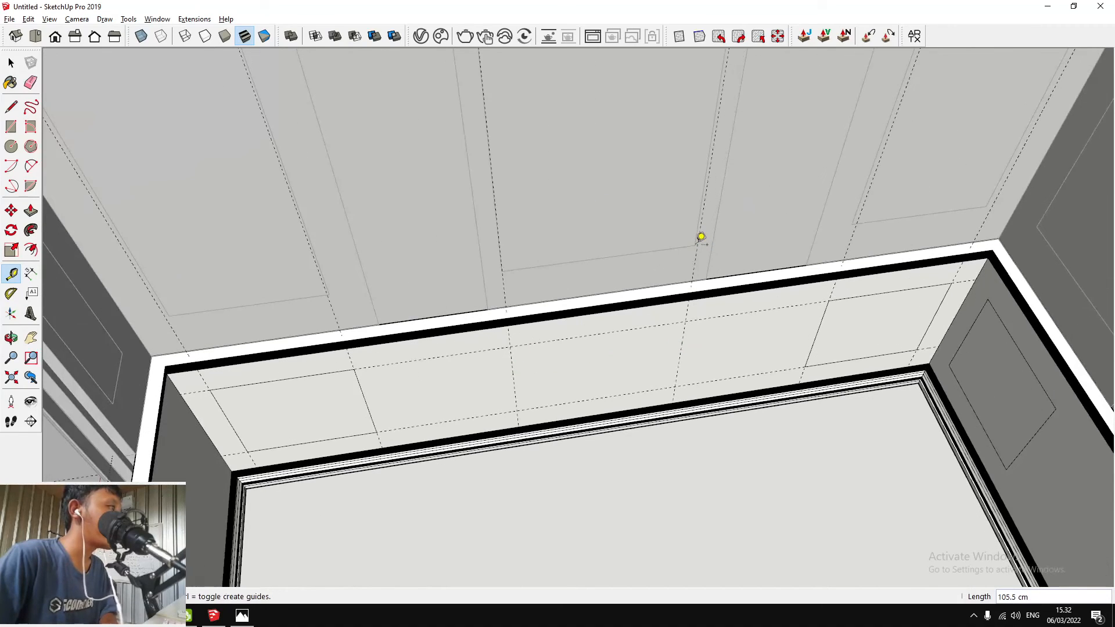
click(701, 237)
scroll(701, 237, down, 2)
scroll(567, 348, up, 2)
key(r)
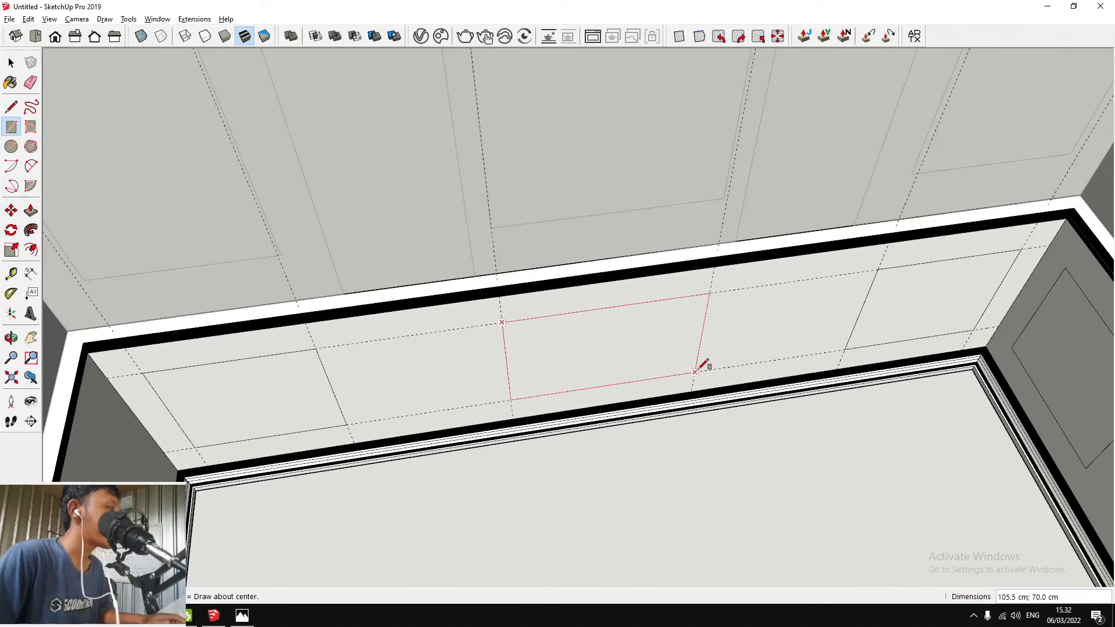
click(696, 372)
scroll(497, 284, down, 4)
scroll(547, 308, up, 2)
key(space)
Place vertical guides on the door wall's wainscot, aligned with both sides of the wall panel above nearest the corner
middle_drag(548, 307, 498, 137)
scroll(497, 168, up, 4)
shift+middle_drag(498, 177, 464, 181)
scroll(1039, 239, up, 2)
key(t)
scroll(883, 187, down, 2)
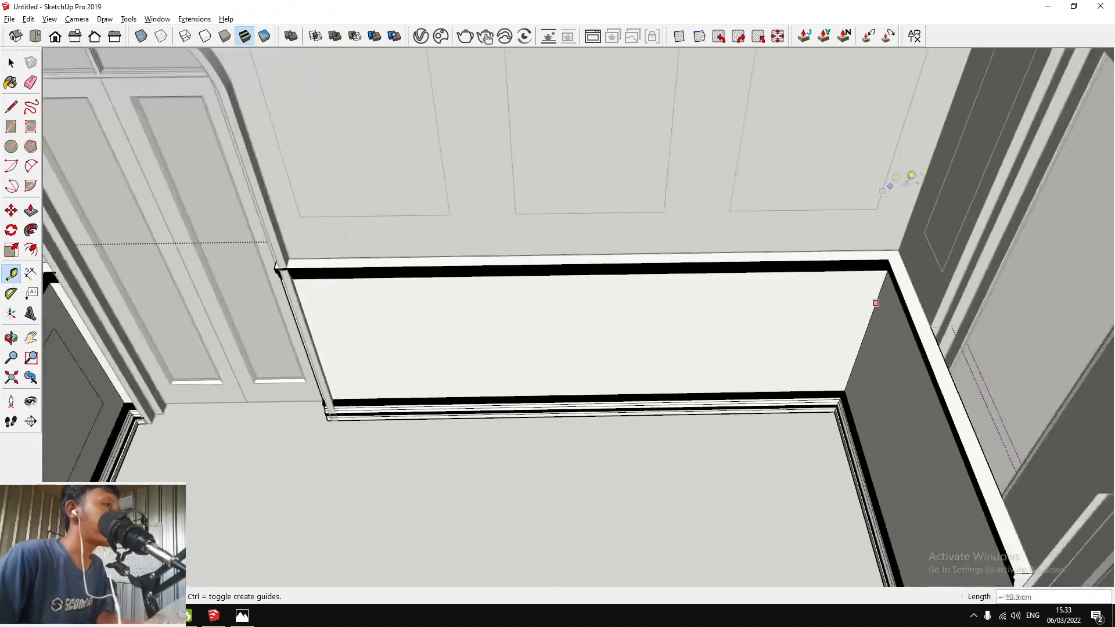
scroll(882, 209, up, 1)
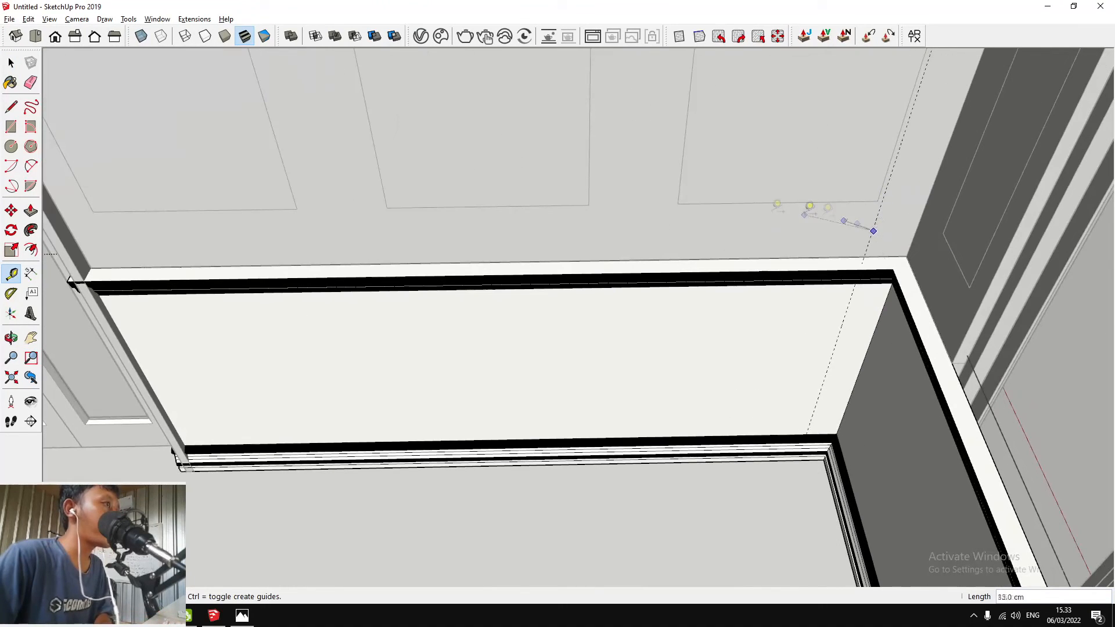
scroll(811, 385, up, 2)
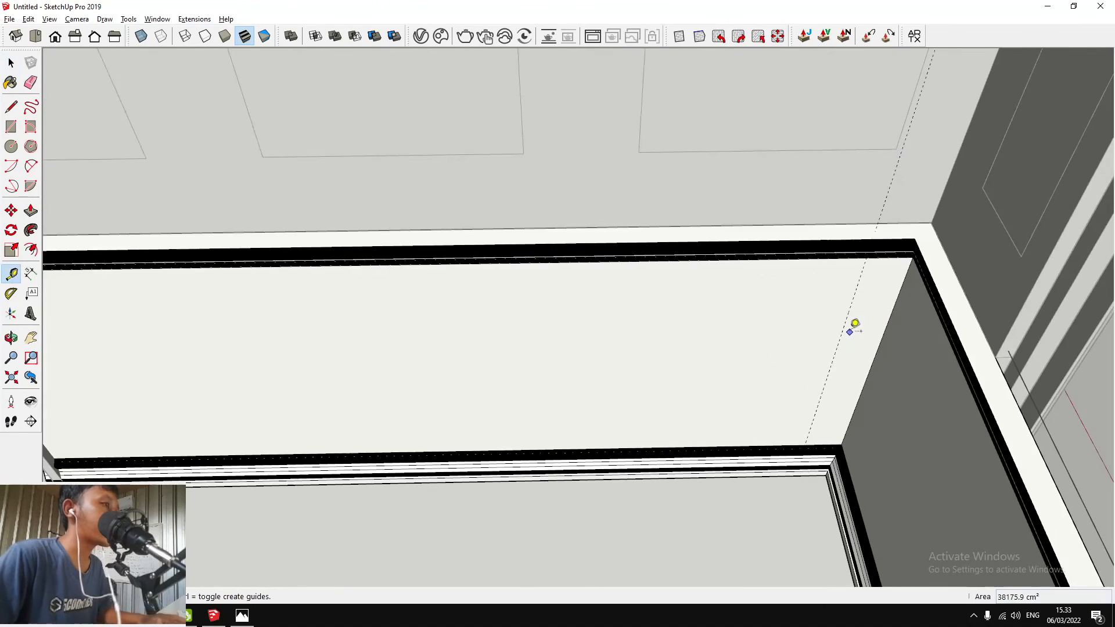
click(844, 325)
middle_drag(704, 177, 700, 204)
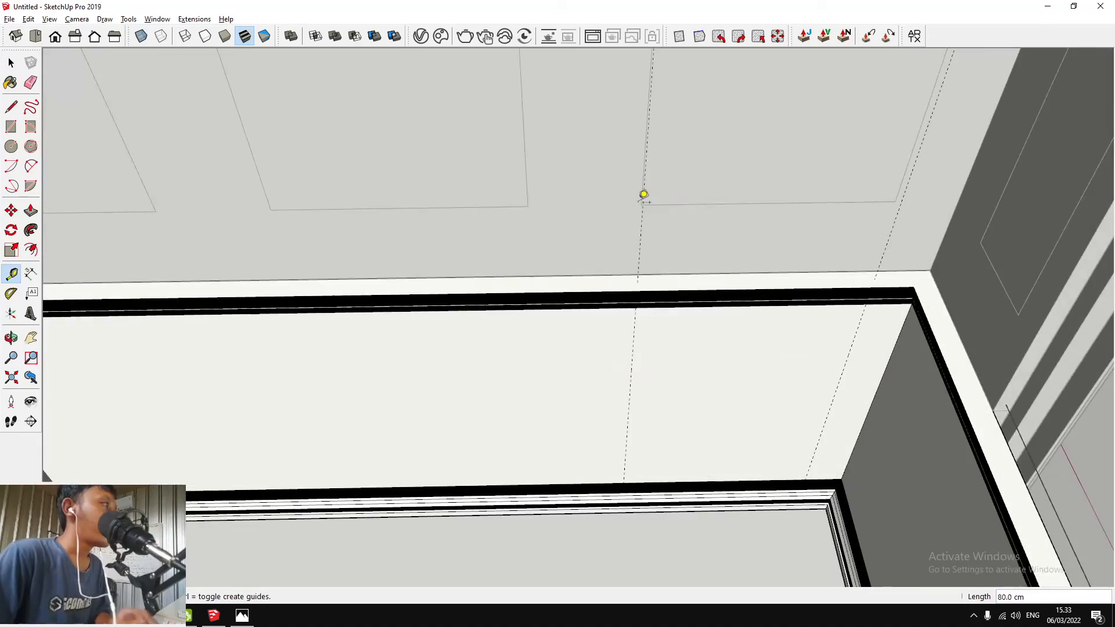
Place horizontal guides along the door wall's wainscot, level with the lower and upper corners of the adjoining wall's wainscot panel
scroll(641, 202, down, 3)
scroll(702, 343, up, 3)
scroll(706, 343, down, 5)
scroll(360, 347, up, 8)
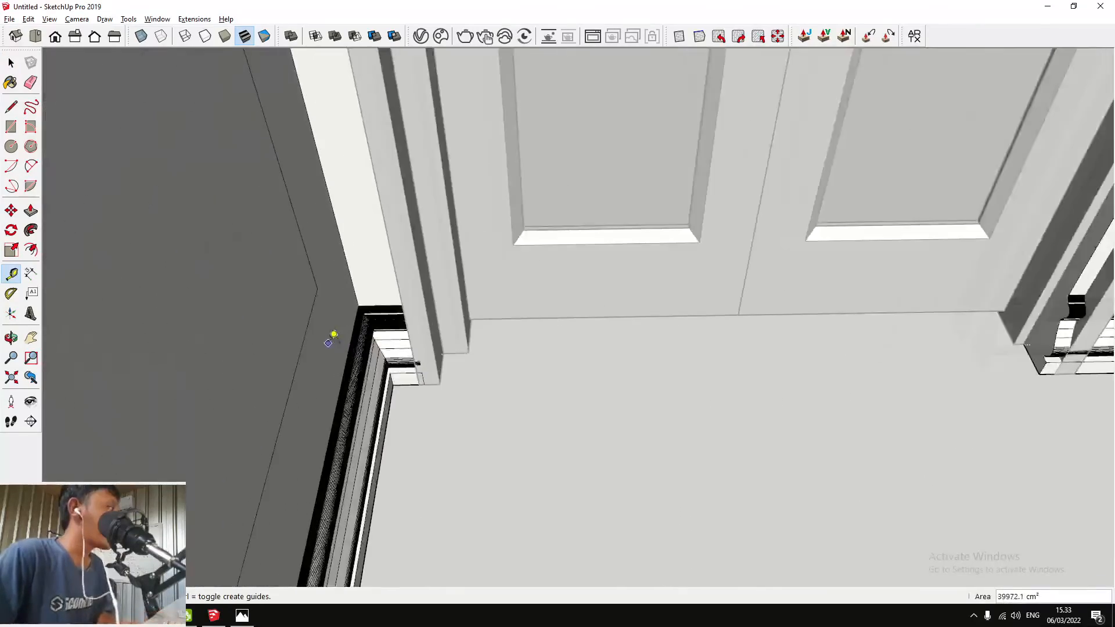
scroll(406, 296, down, 2)
scroll(809, 237, up, 6)
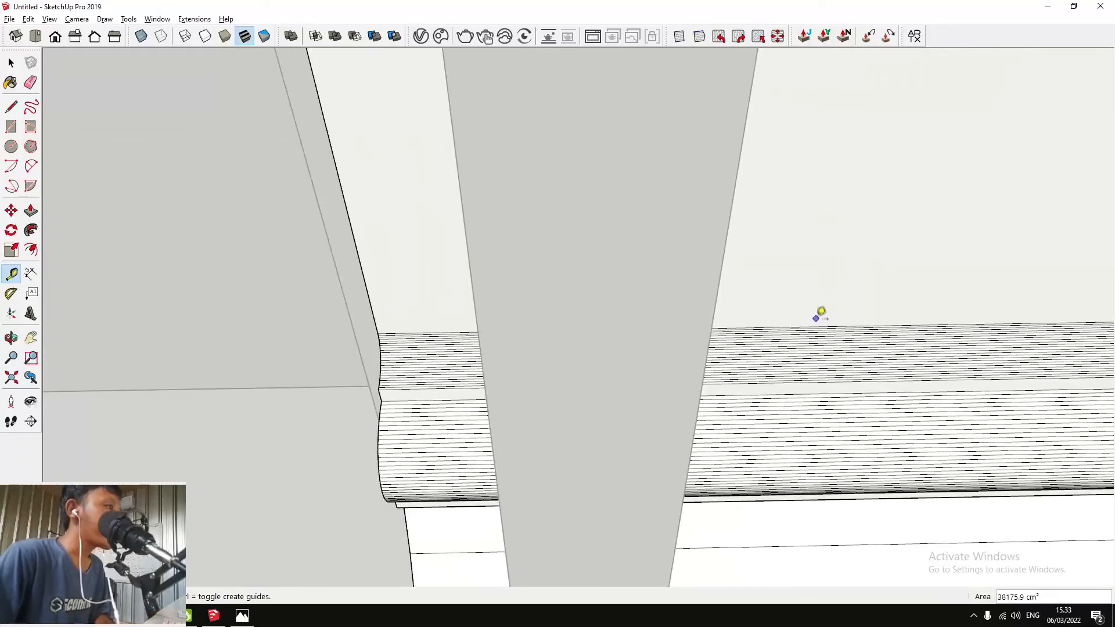
scroll(821, 317, down, 8)
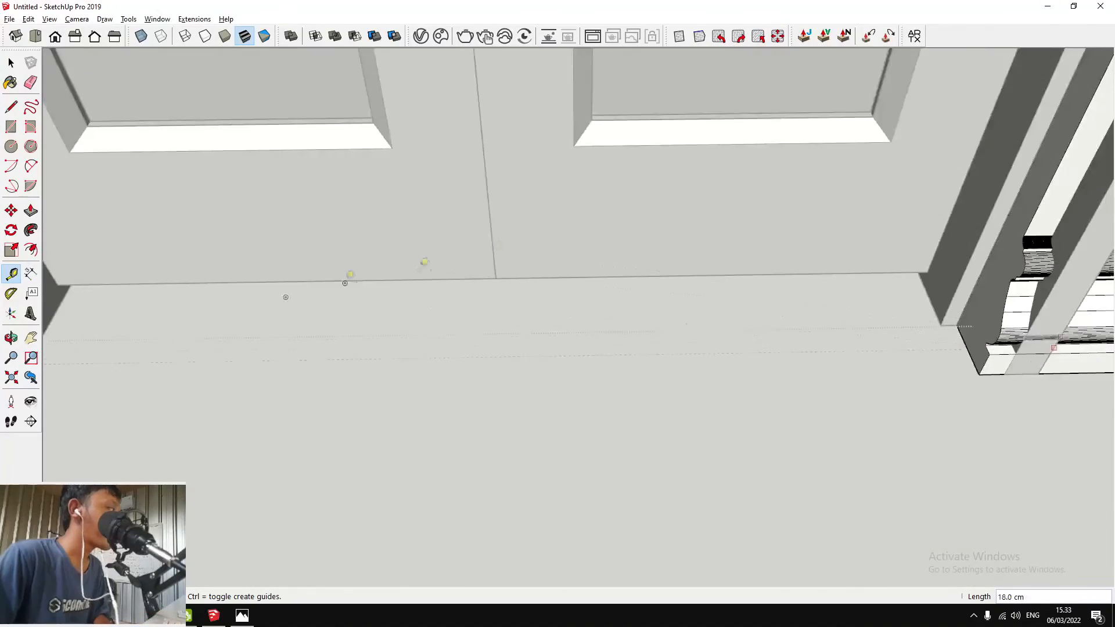
scroll(129, 204, up, 2)
scroll(119, 192, down, 3)
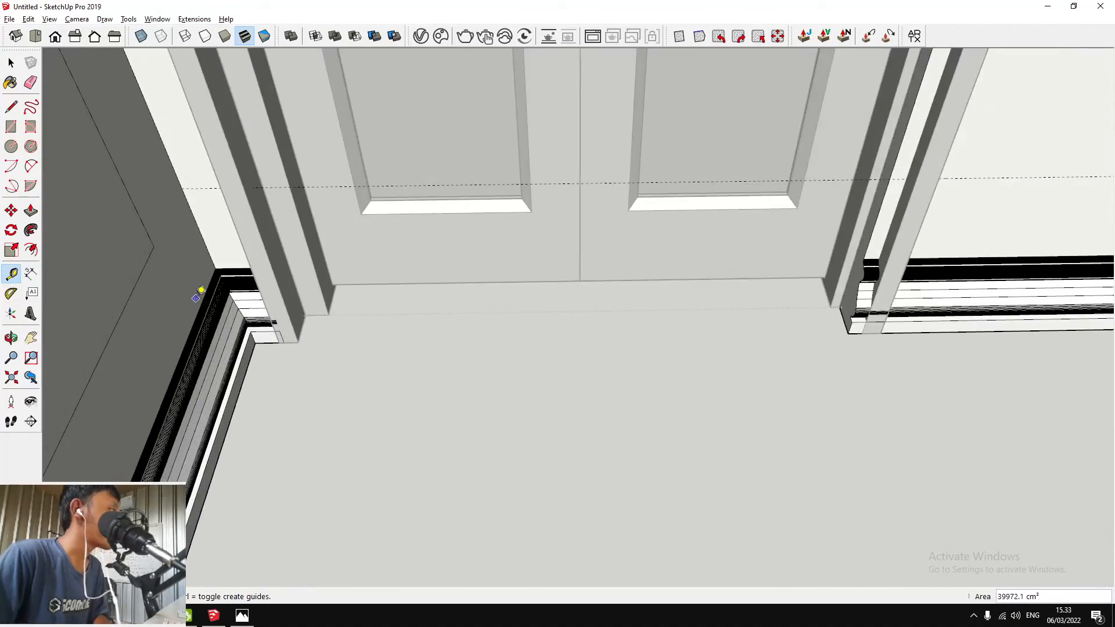
scroll(697, 231, up, 3)
click(697, 232)
scroll(608, 294, down, 3)
scroll(322, 236, up, 4)
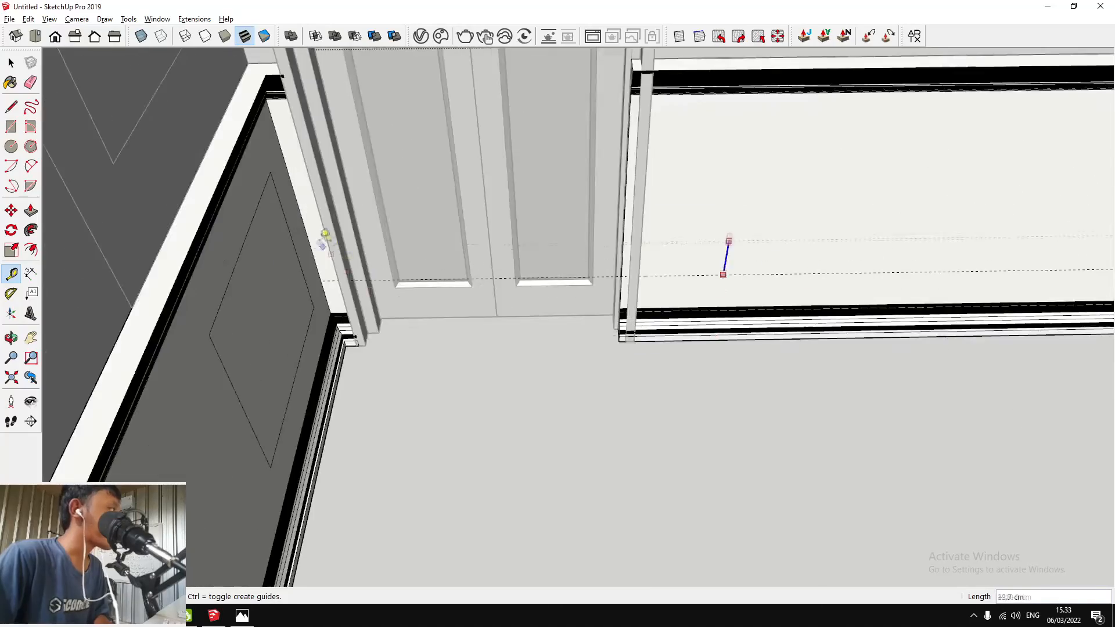
click(230, 115)
Draw a panel rectangle between the guides at the corner end of the door wall's wainscot
scroll(210, 162, down, 6)
scroll(499, 165, up, 3)
shift+middle_drag(610, 152, 598, 207)
scroll(695, 221, up, 1)
key(space)
key(r)
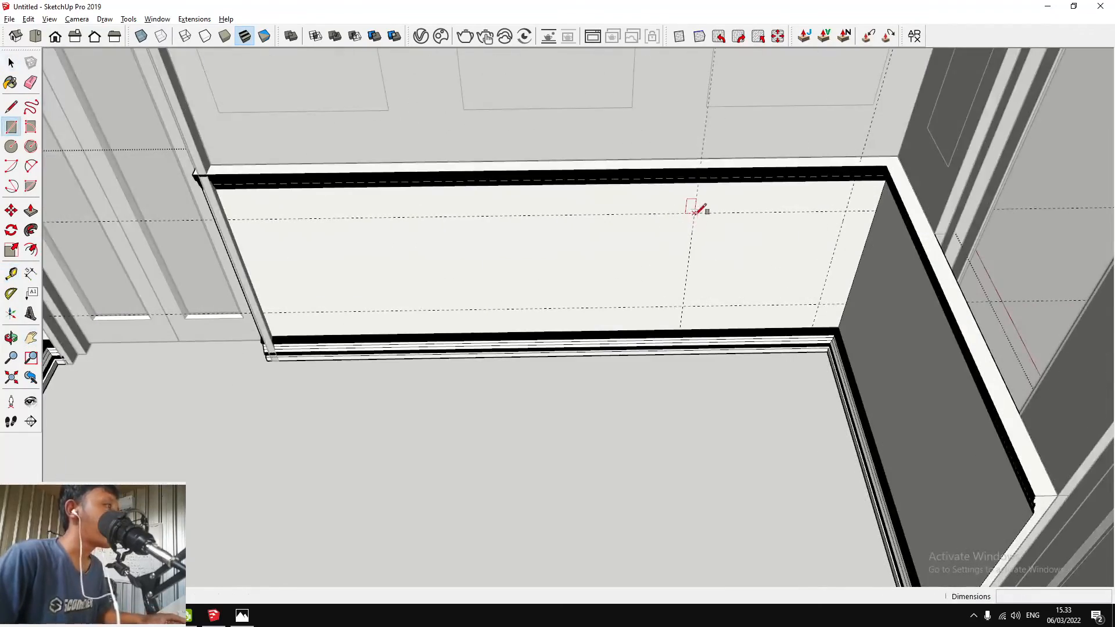
click(818, 304)
Copy the rectangle's face along the door wall's wainscot, aligning the copies with the remaining wall panels above
key(m)
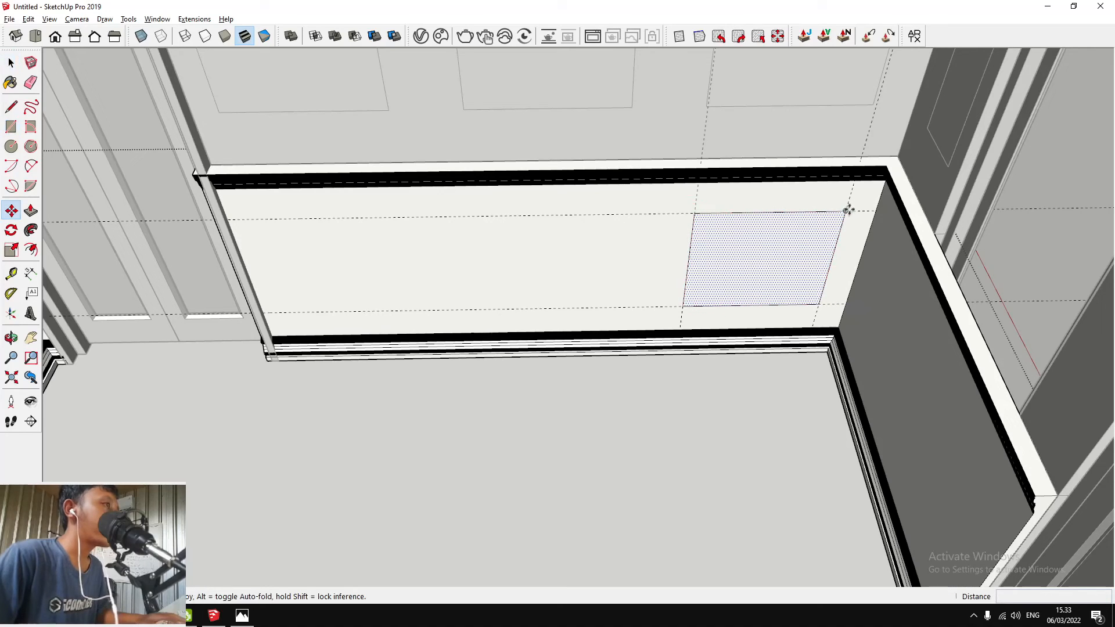
click(845, 211)
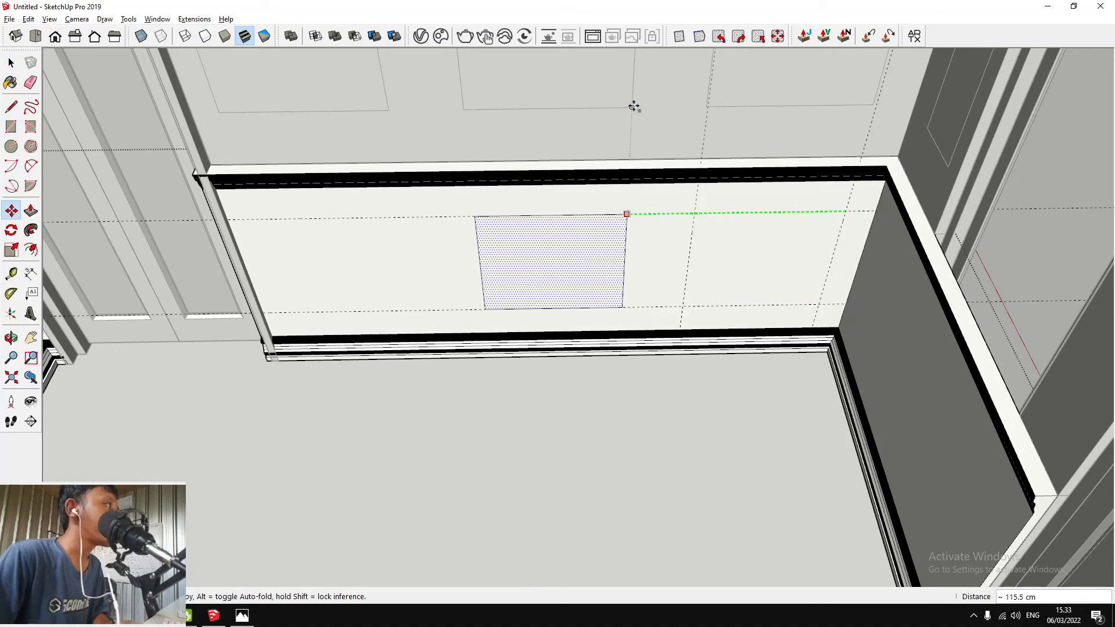
scroll(603, 212, down, 3)
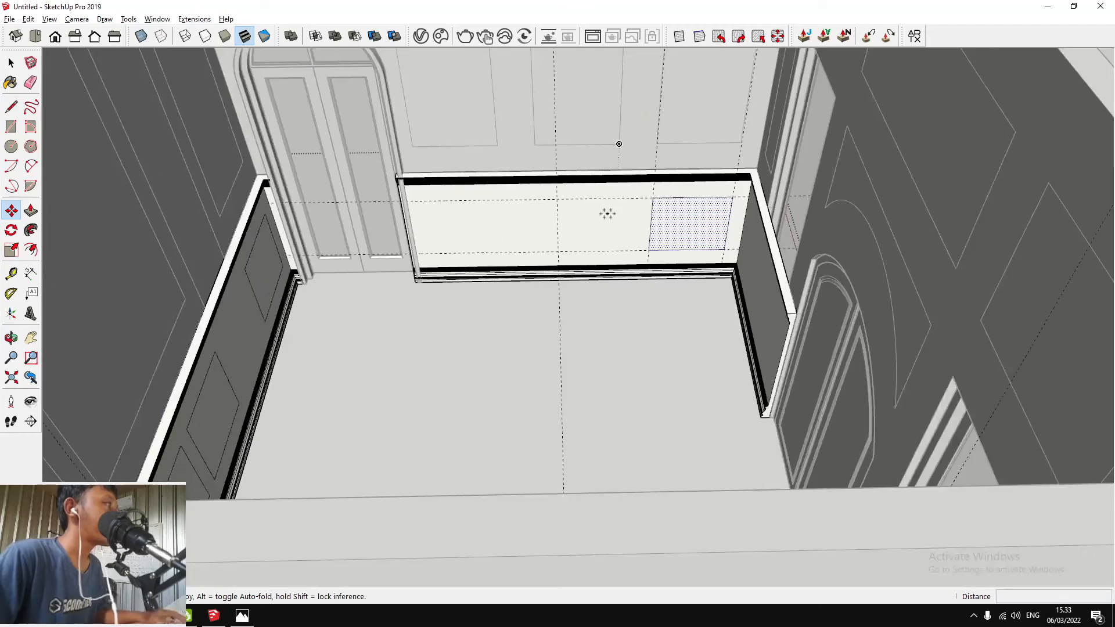
scroll(708, 204, up, 2)
key(ctrl)
click(744, 195)
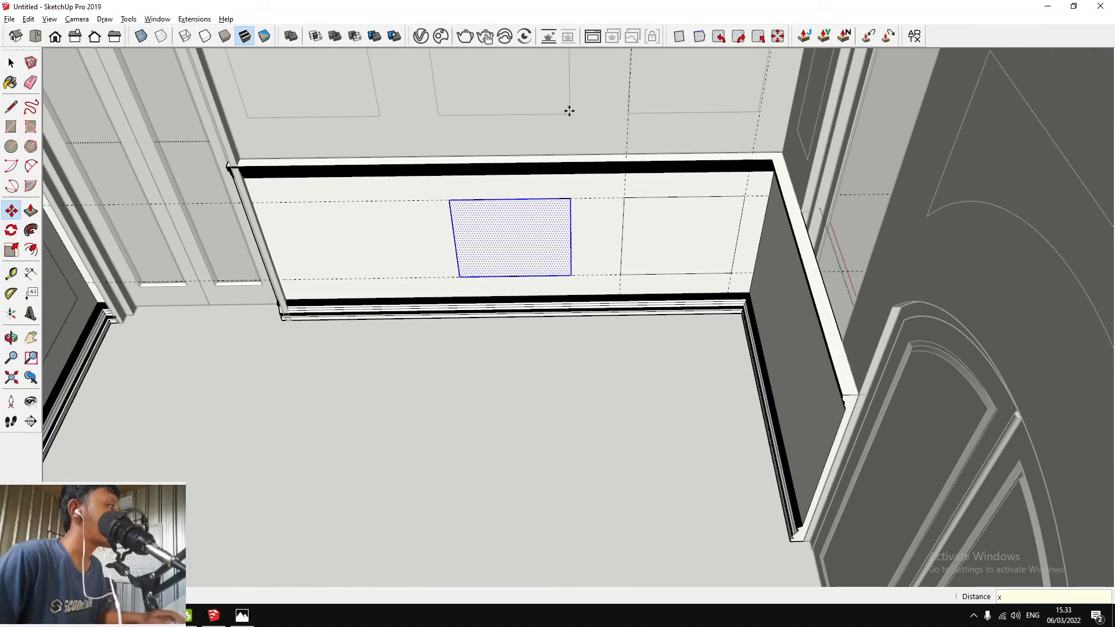
middle_drag(569, 110, 573, 144)
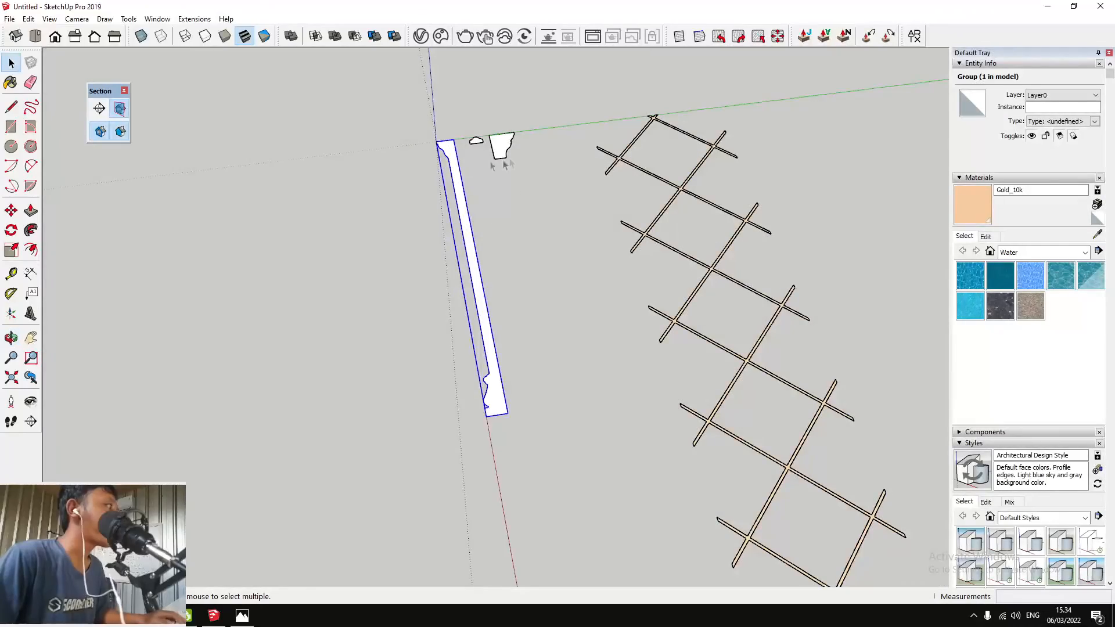
Copy the small moulding profile into the room and bring it to the upper corner of the middle wainscot panel
click(495, 180)
scroll(486, 149, up, 5)
click(473, 123)
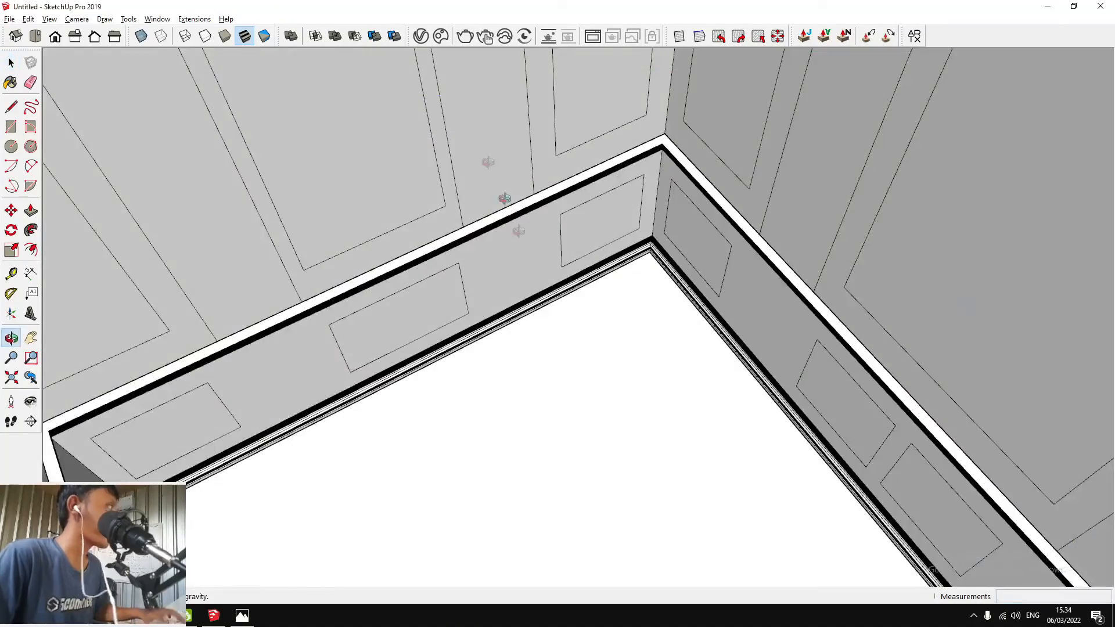
middle_drag(498, 194, 485, 261)
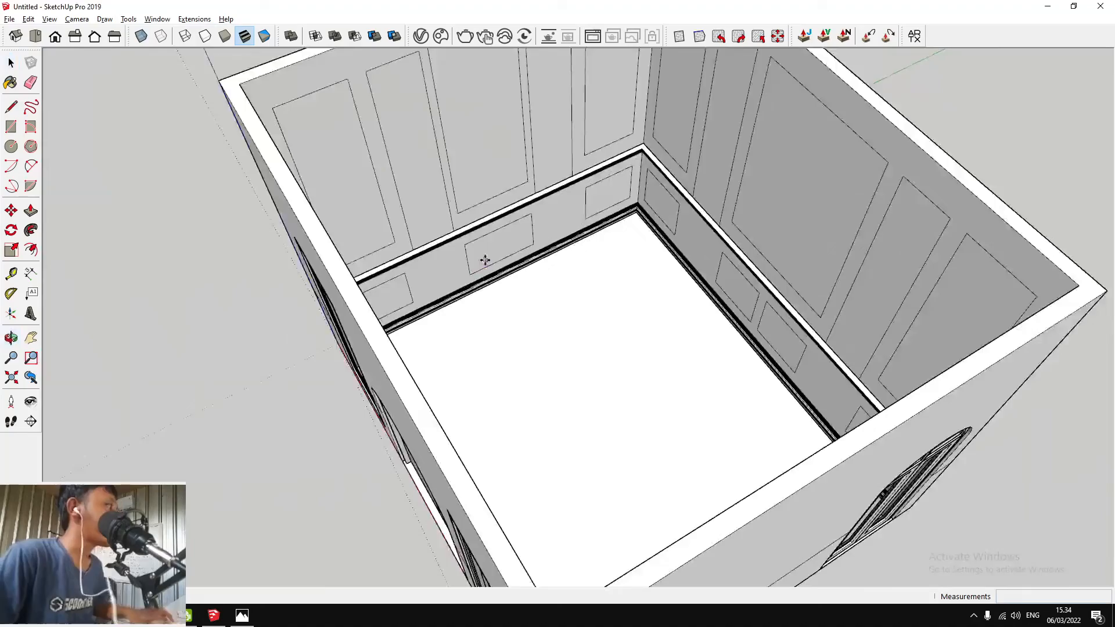
scroll(510, 266, up, 3)
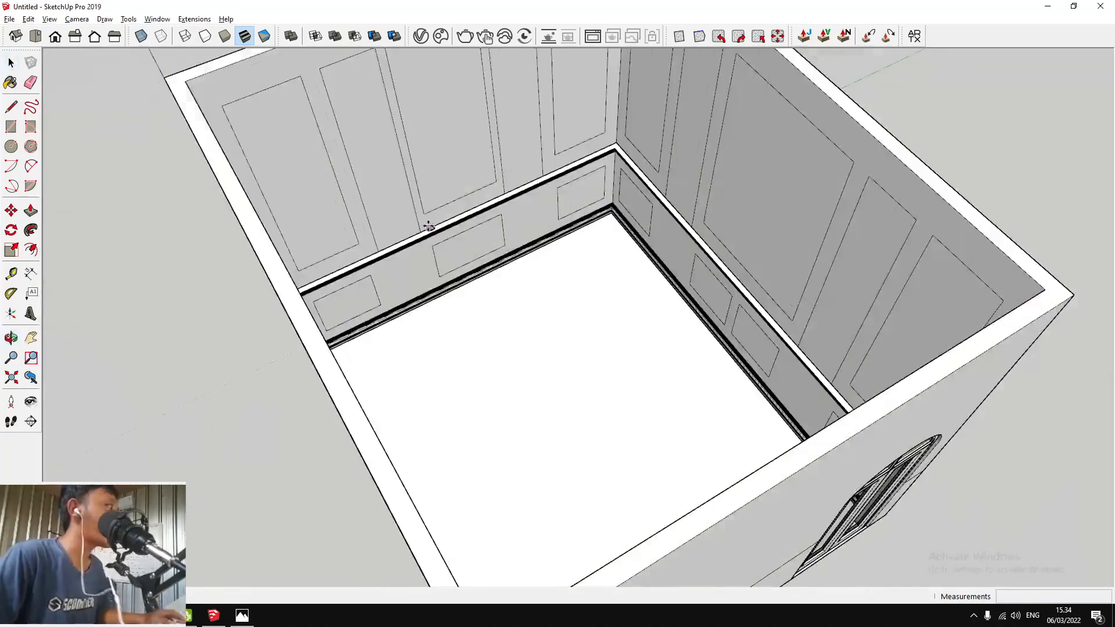
scroll(429, 227, up, 5)
key(m)
scroll(424, 240, up, 5)
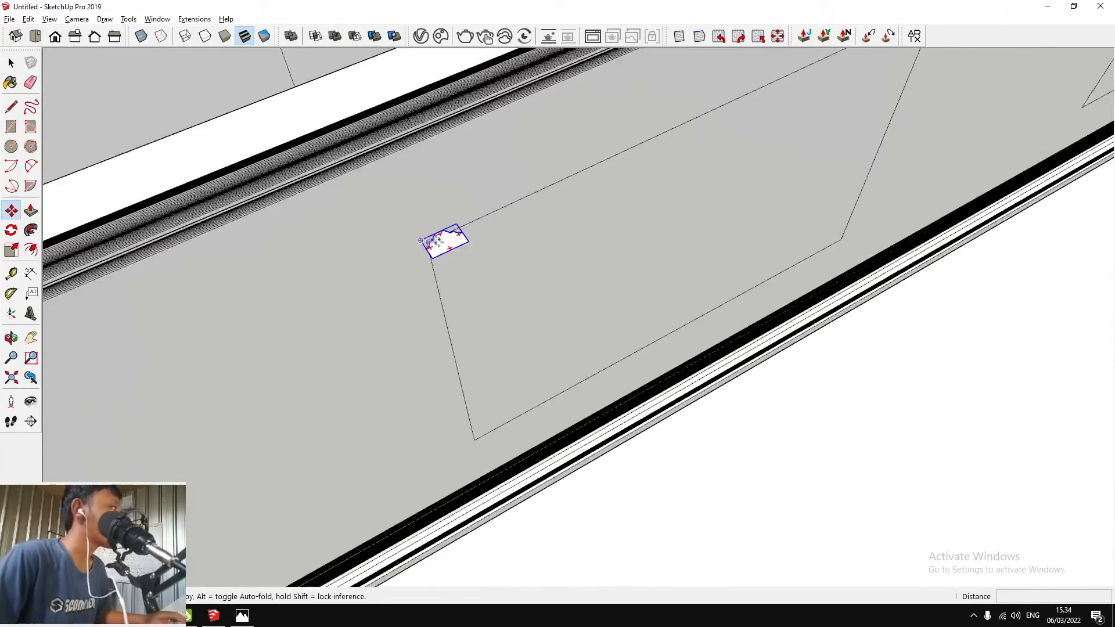
Rotate the moulding profile 90 degrees and snap its corner to the upper corner of the middle wainscot panel
click(483, 226)
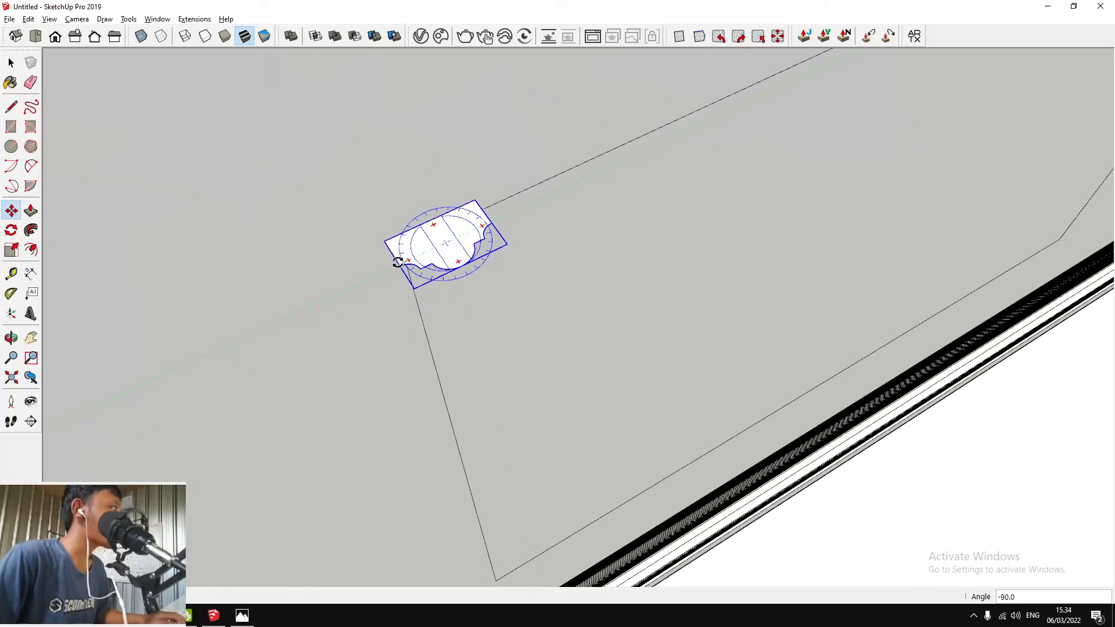
scroll(469, 223, up, 2)
click(477, 191)
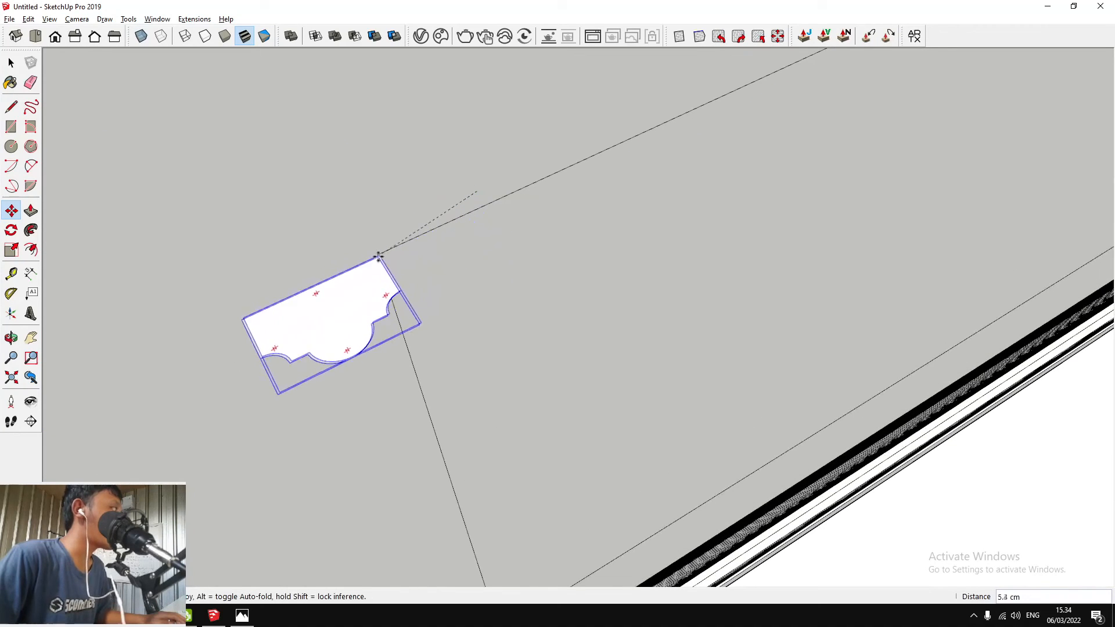
scroll(374, 253, up, 4)
click(388, 259)
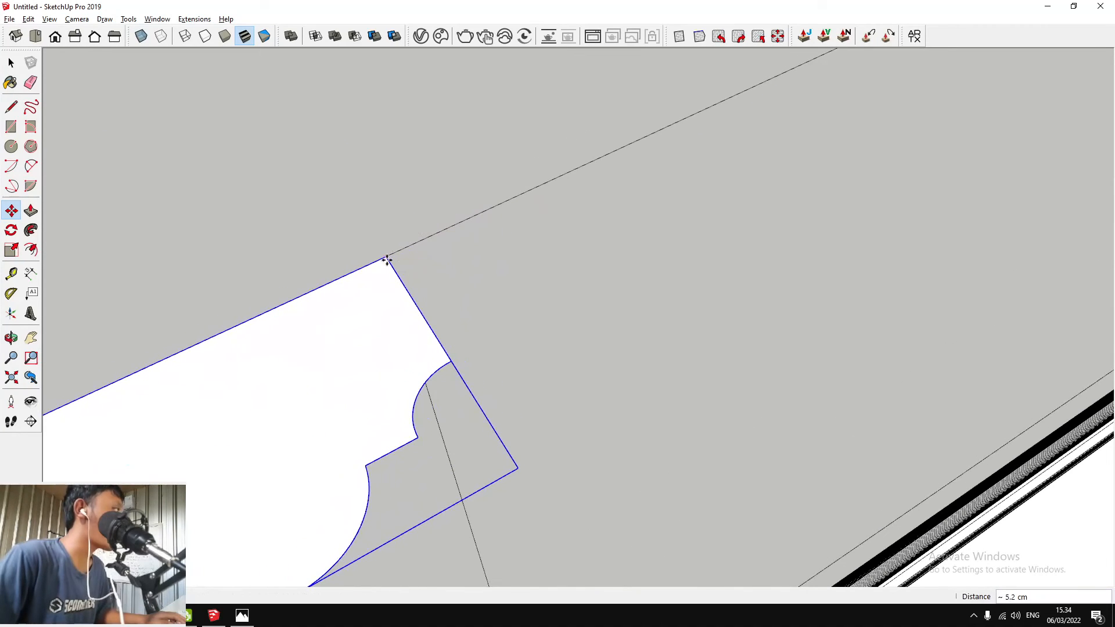
scroll(345, 266, down, 3)
scroll(345, 266, up, 2)
Copy the moulding profile up to the upper corner of the large middle wall panel above the wainscot
click(552, 274)
key(ctrl)
scroll(409, 343, down, 9)
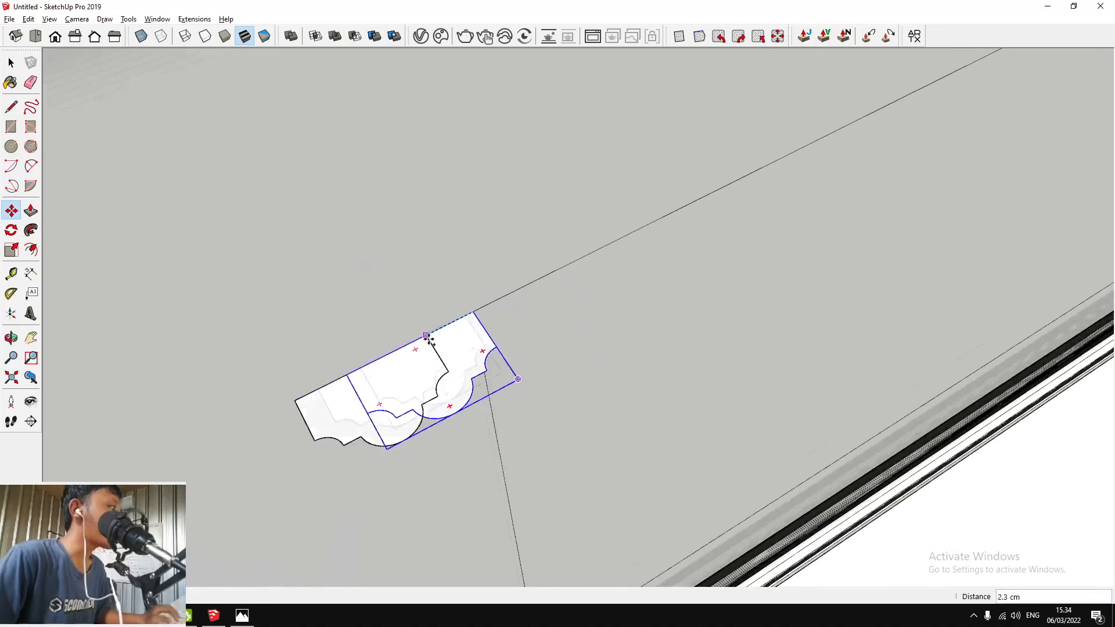
scroll(468, 378, down, 5)
scroll(453, 298, up, 5)
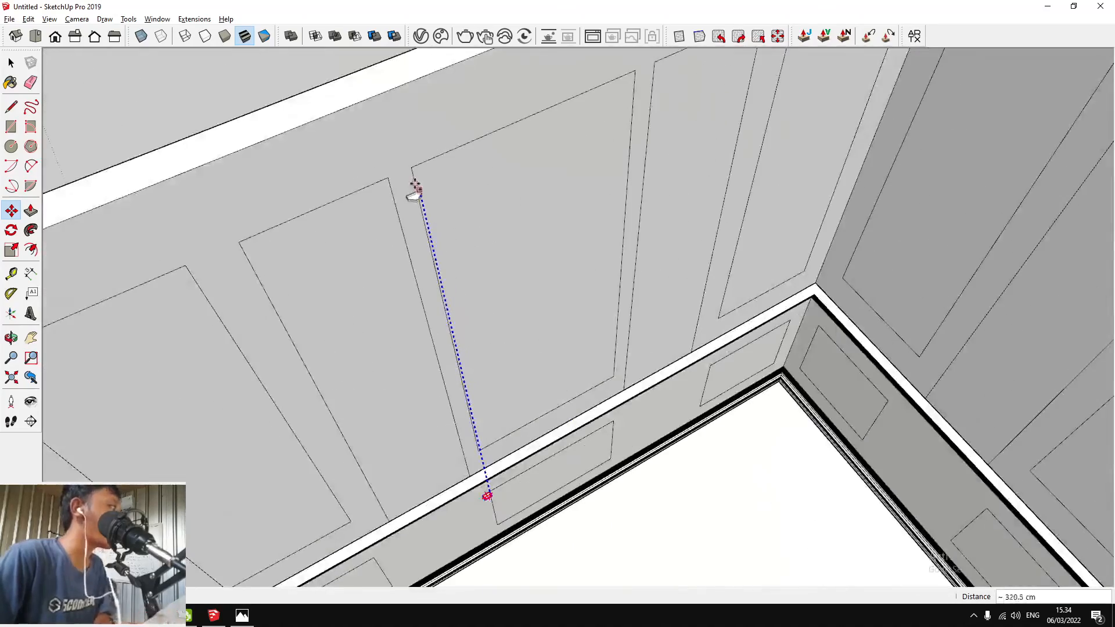
scroll(412, 169, up, 3)
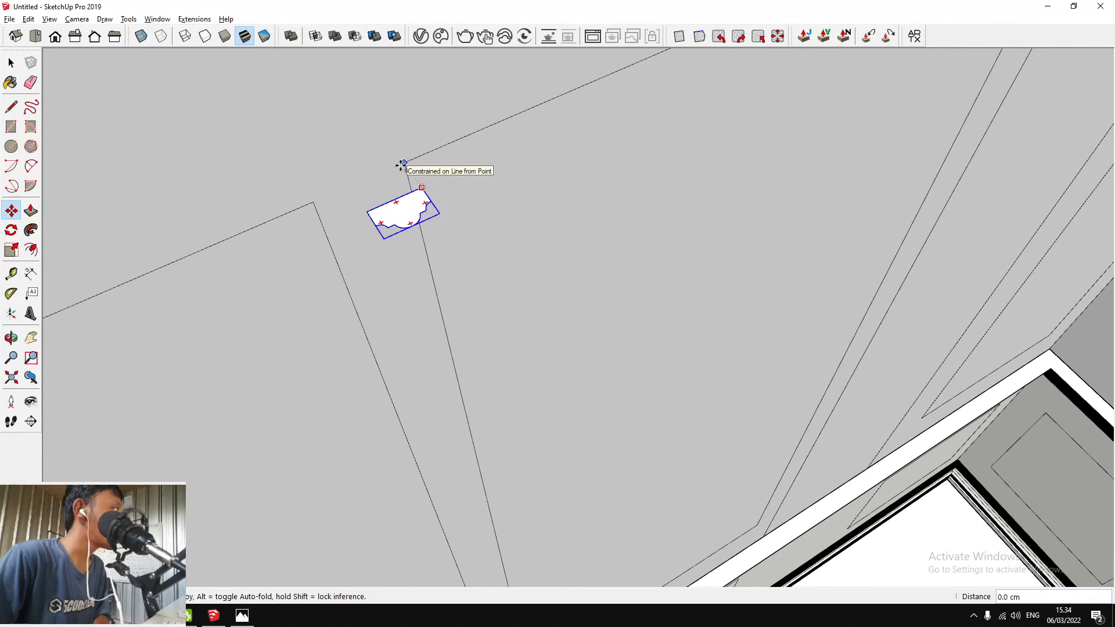
scroll(401, 160, down, 4)
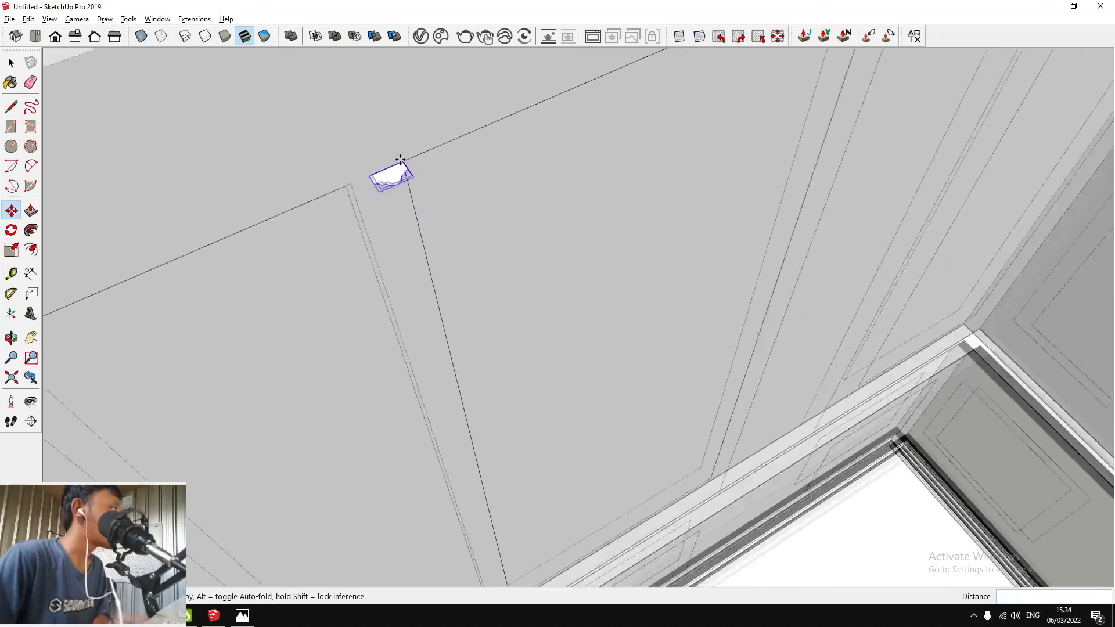
Reposition the moulding profile at the middle wall panel's upper corner so that it sits on the panel's inner side
scroll(393, 231, down, 5)
middle_drag(391, 229, 500, 275)
scroll(474, 349, up, 5)
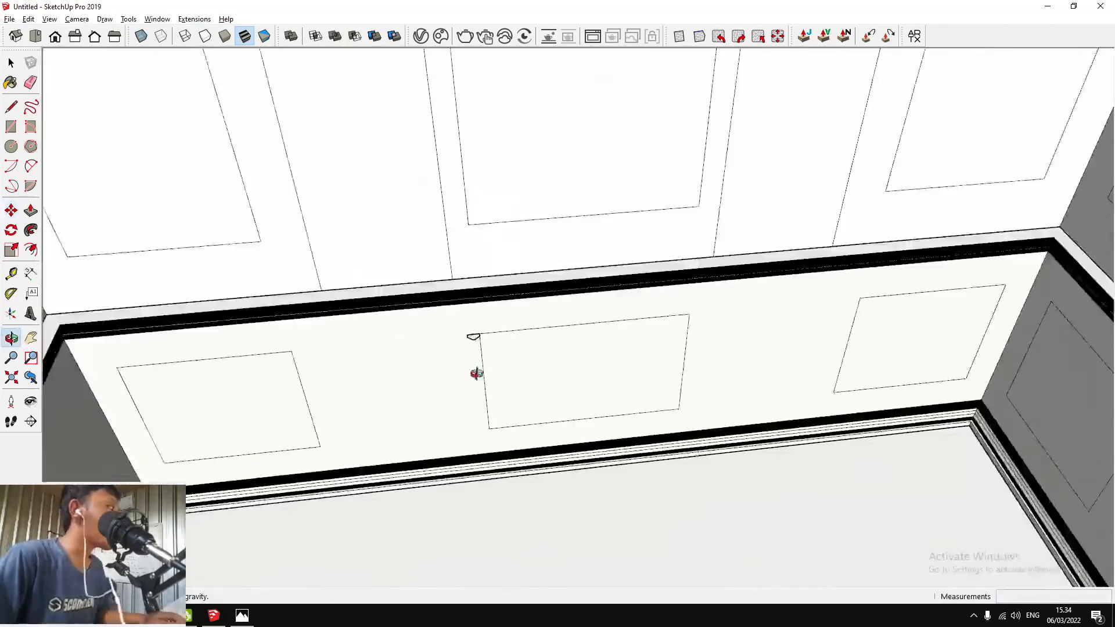
scroll(476, 374, down, 4)
scroll(466, 184, up, 4)
scroll(450, 192, up, 4)
key(m)
key(space)
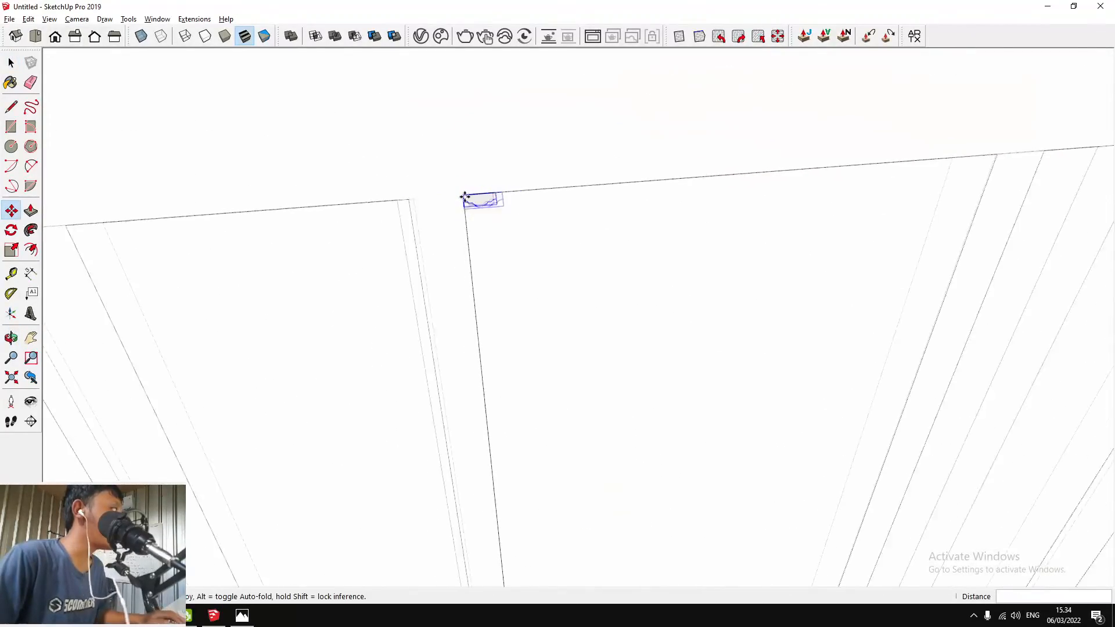
Select the panel faces on the wainscot of every wall around the room
scroll(468, 196, down, 6)
scroll(485, 419, up, 4)
scroll(480, 393, up, 2)
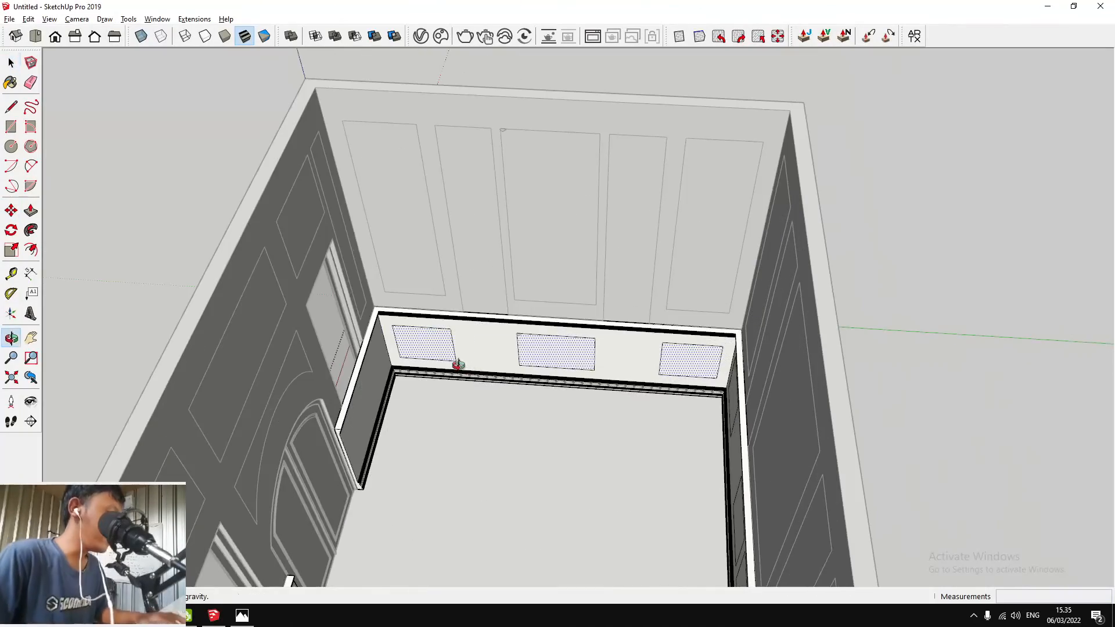
middle_drag(458, 366, 1040, 418)
scroll(622, 277, up, 4)
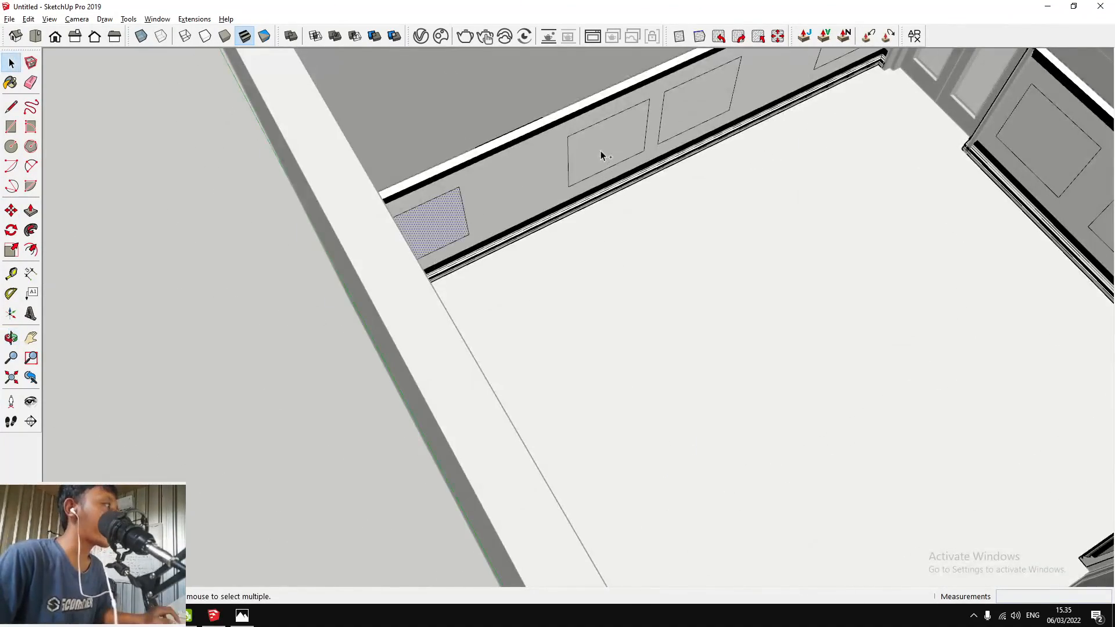
middle_drag(521, 302, 348, 407)
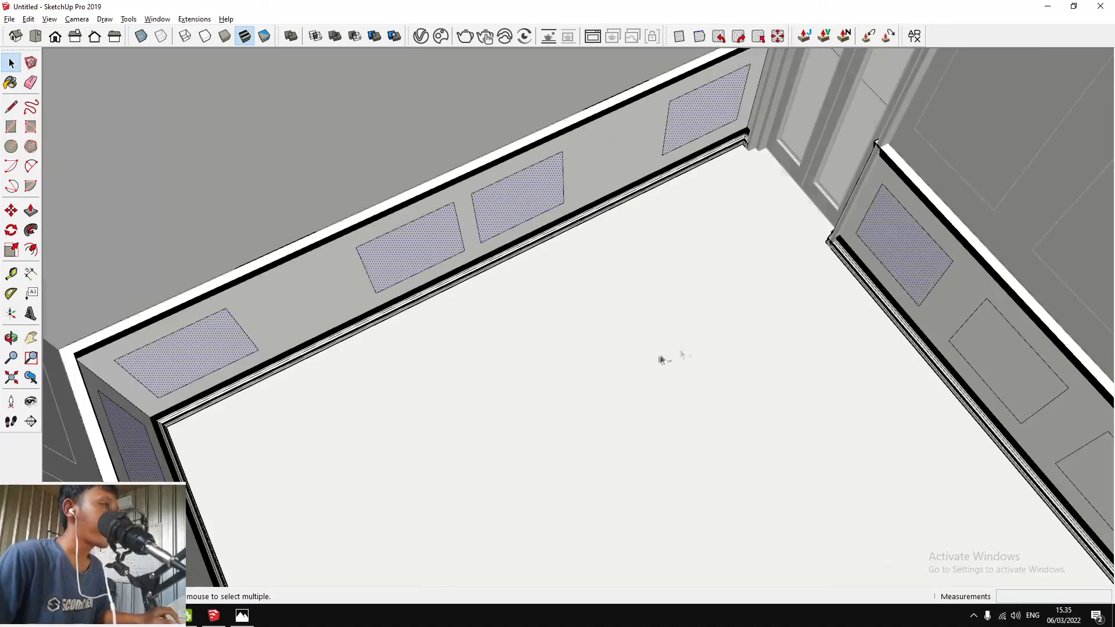
middle_drag(723, 339, 854, 355)
scroll(661, 408, down, 5)
scroll(659, 405, up, 3)
middle_drag(516, 310, 382, 233)
scroll(424, 274, down, 3)
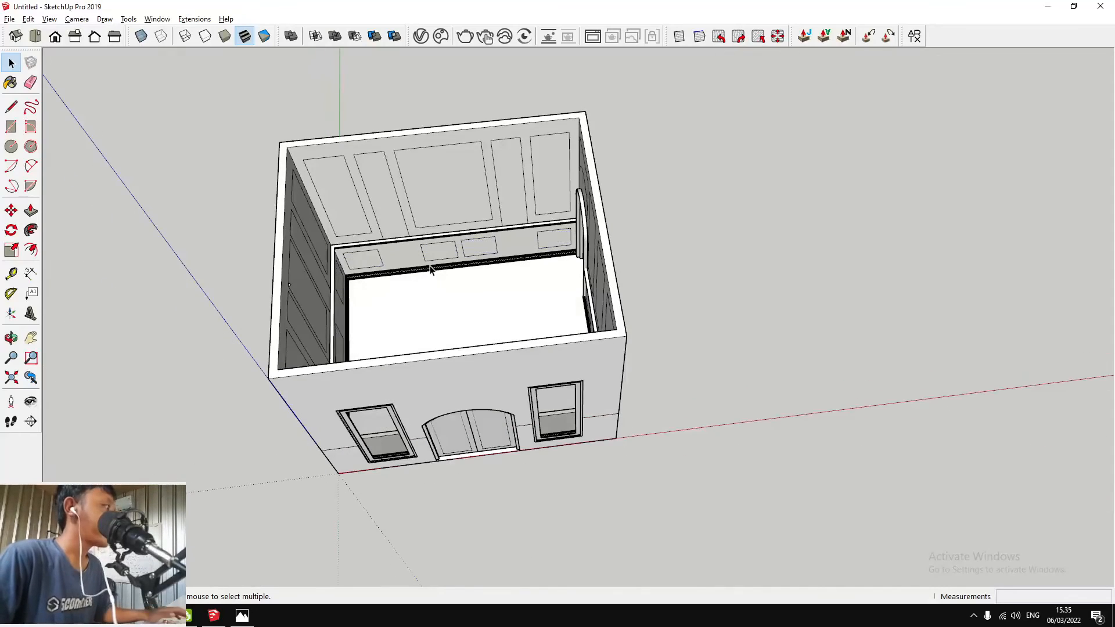
Open the wainscot group, select all its connected geometry and close the group
scroll(446, 260, up, 4)
click(445, 254)
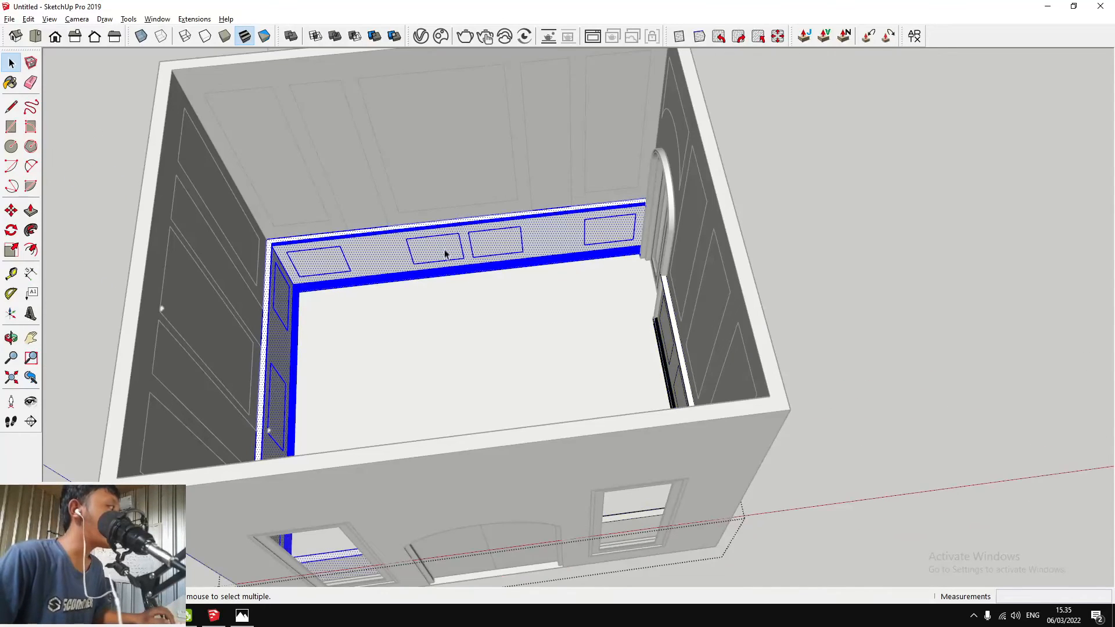
right_click(814, 230)
click(831, 237)
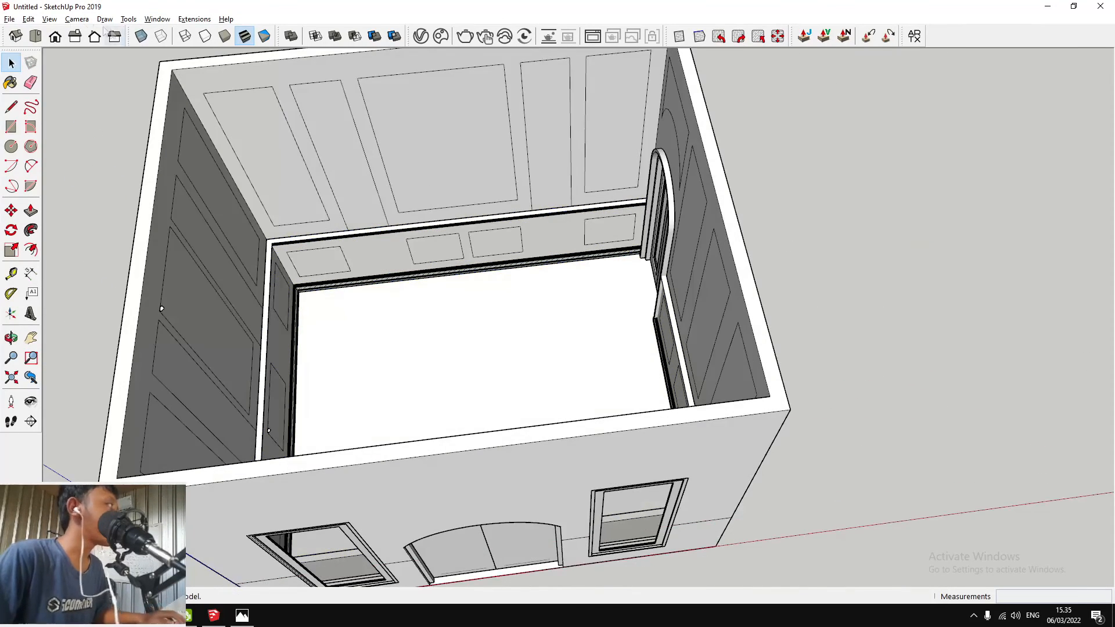
scroll(510, 279, up, 4)
scroll(549, 241, down, 2)
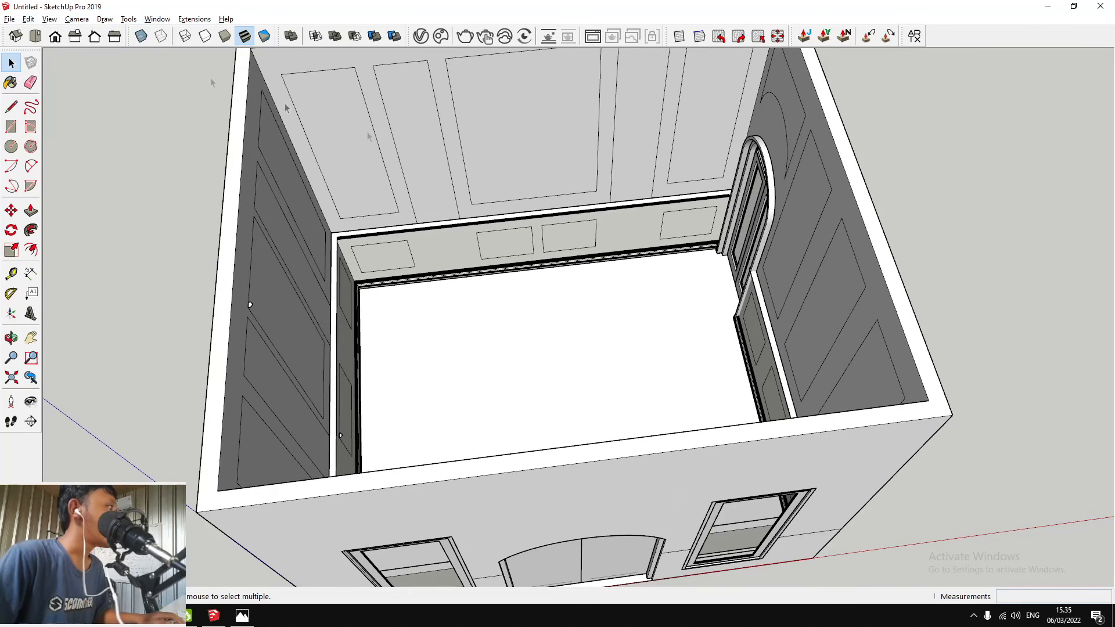
Paste the wainscot panel faces in place and make them a separate group
middle_drag(631, 256, 489, 194)
click(27, 19)
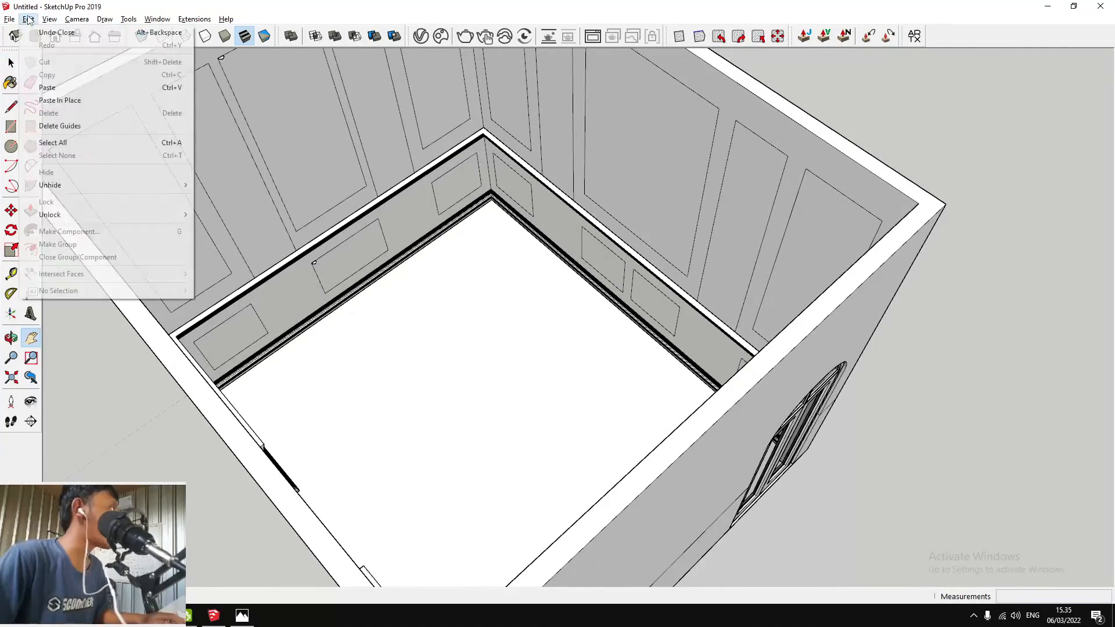
click(93, 100)
scroll(604, 132, up, 5)
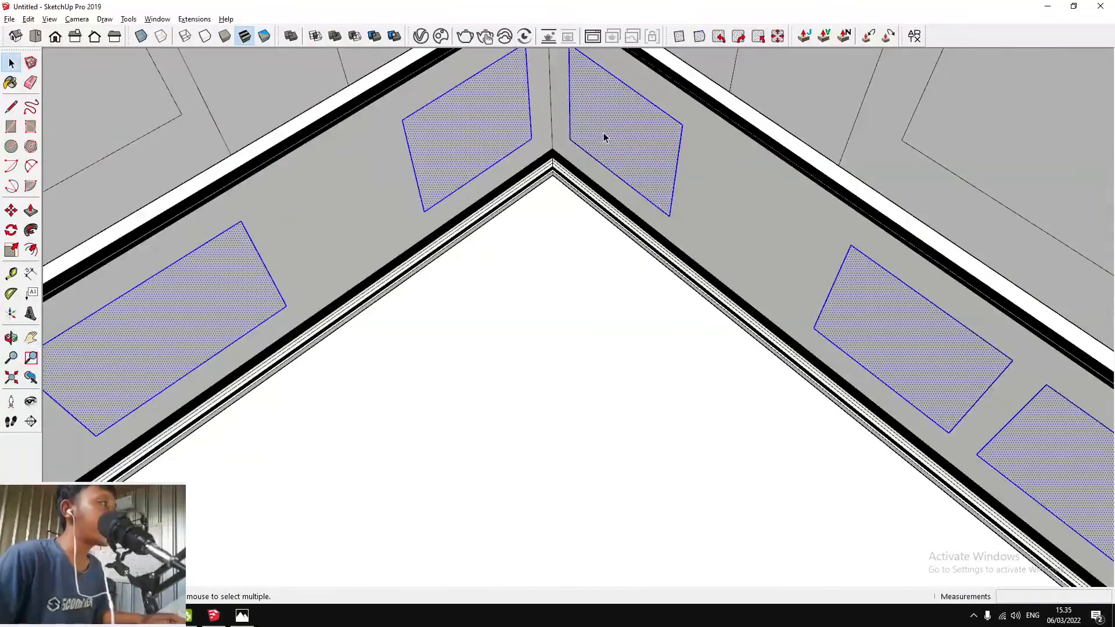
right_click(604, 133)
click(652, 234)
Open the wainscot panel group for editing and paste the moulding profile in place at the middle panel's upper corner
scroll(648, 236, down, 5)
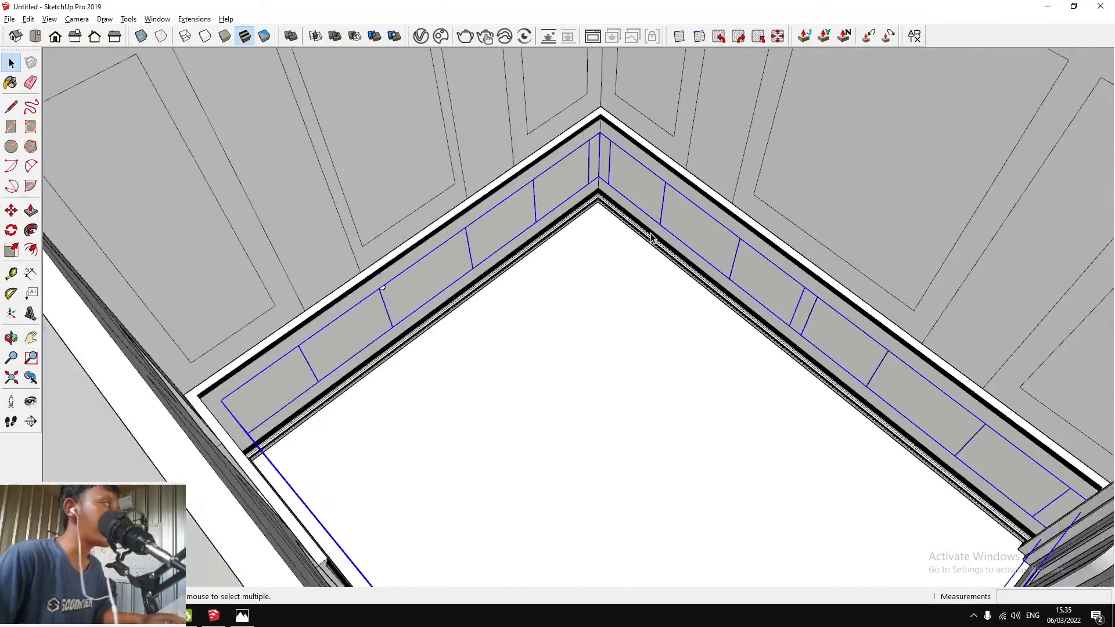
middle_drag(648, 236, 518, 269)
scroll(491, 267, up, 10)
scroll(520, 260, up, 2)
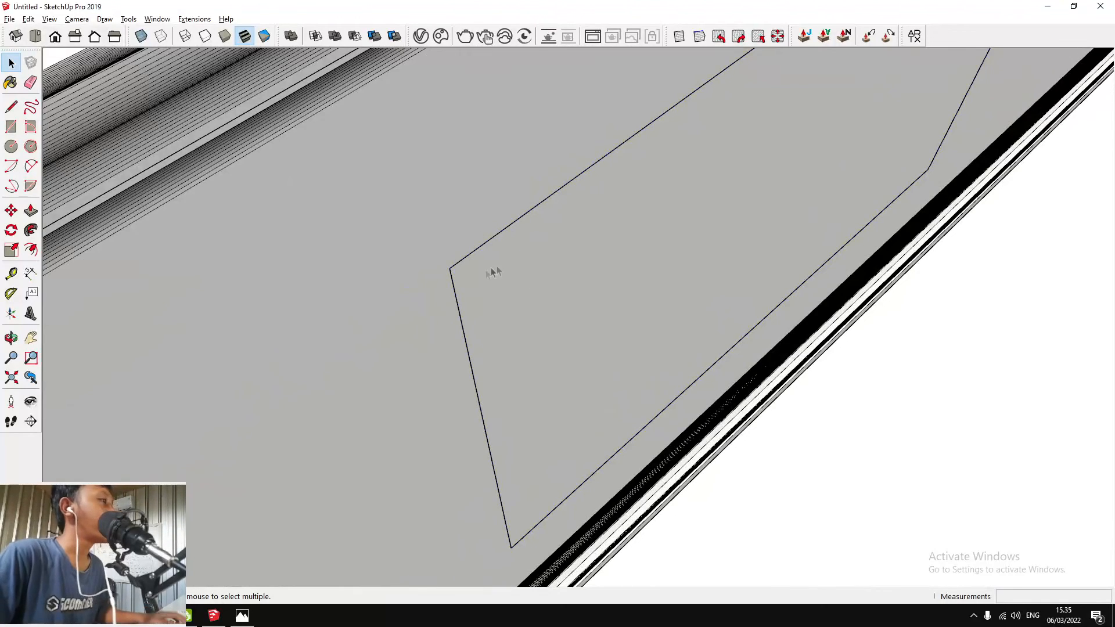
scroll(470, 285, down, 3)
double_click(563, 225)
scroll(538, 238, down, 4)
key(m)
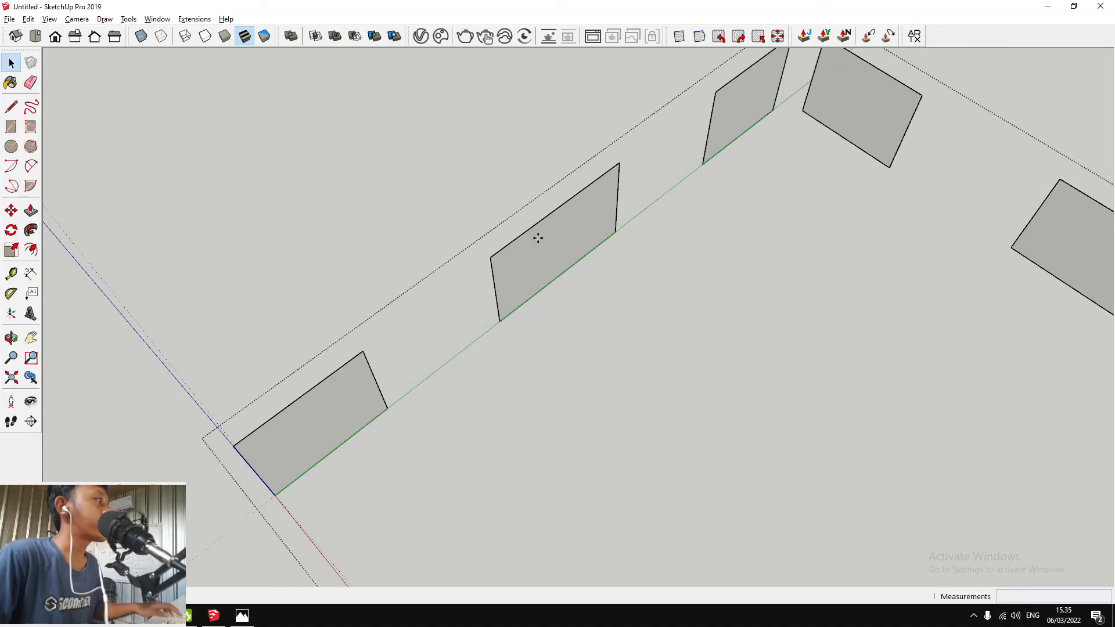
click(28, 19)
click(70, 101)
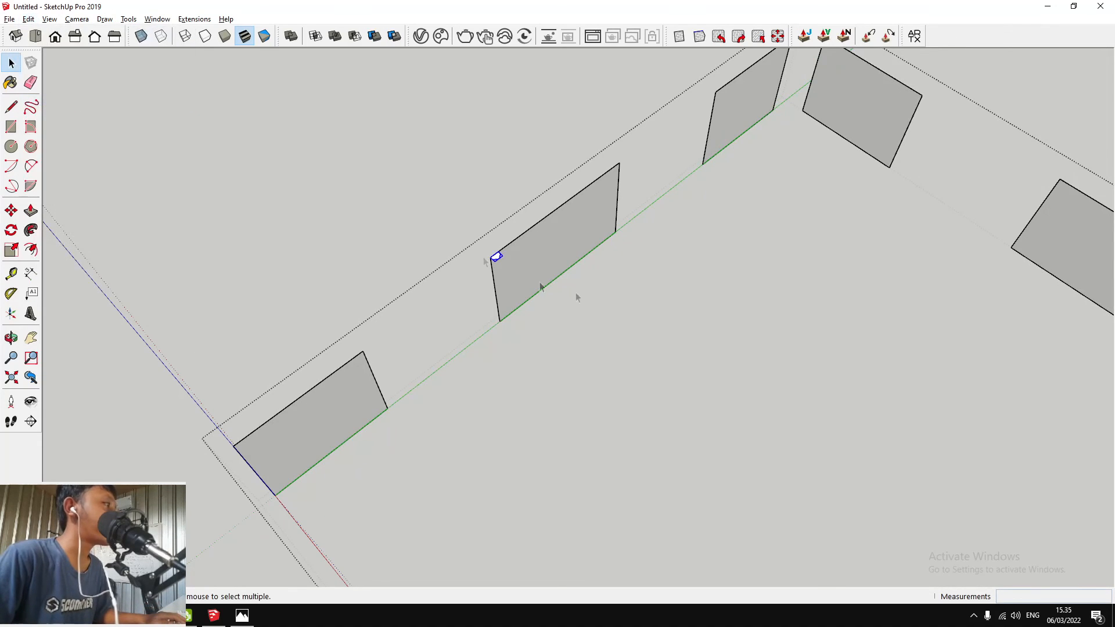
Copy the moulding profile from the middle panel to the upper outer corner of the first panel on the same wall
scroll(505, 257, up, 3)
middle_drag(528, 259, 378, 152)
scroll(400, 169, down, 5)
middle_drag(437, 192, 459, 139)
scroll(453, 168, up, 6)
click(425, 127)
scroll(728, 266, down, 5)
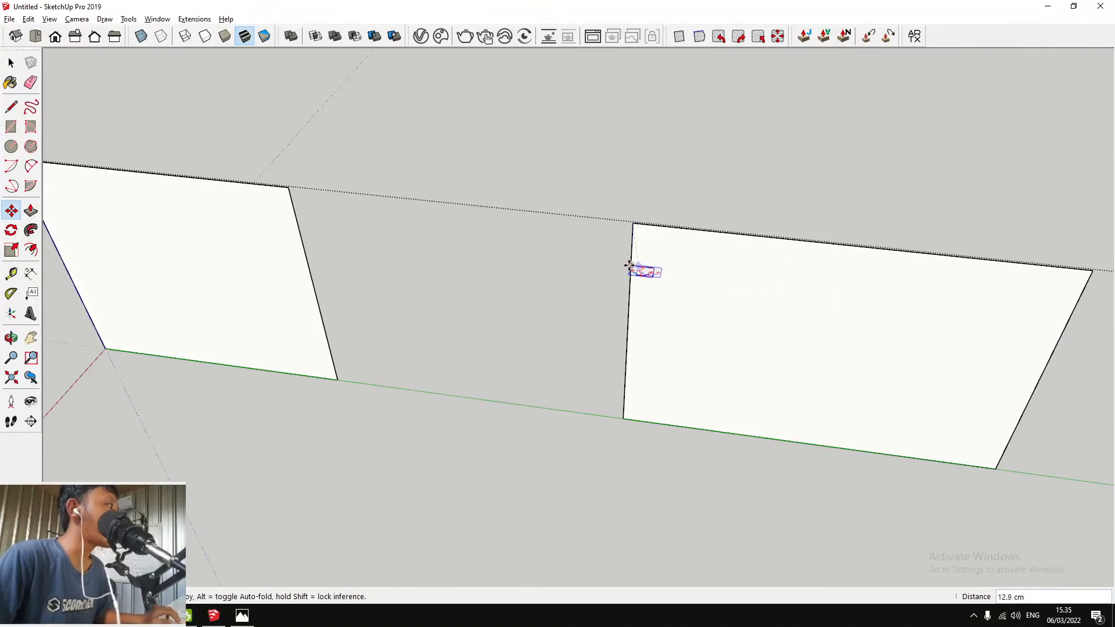
shift+middle_drag(64, 191, 242, 211)
scroll(289, 206, up, 3)
click(273, 197)
scroll(273, 198, down, 3)
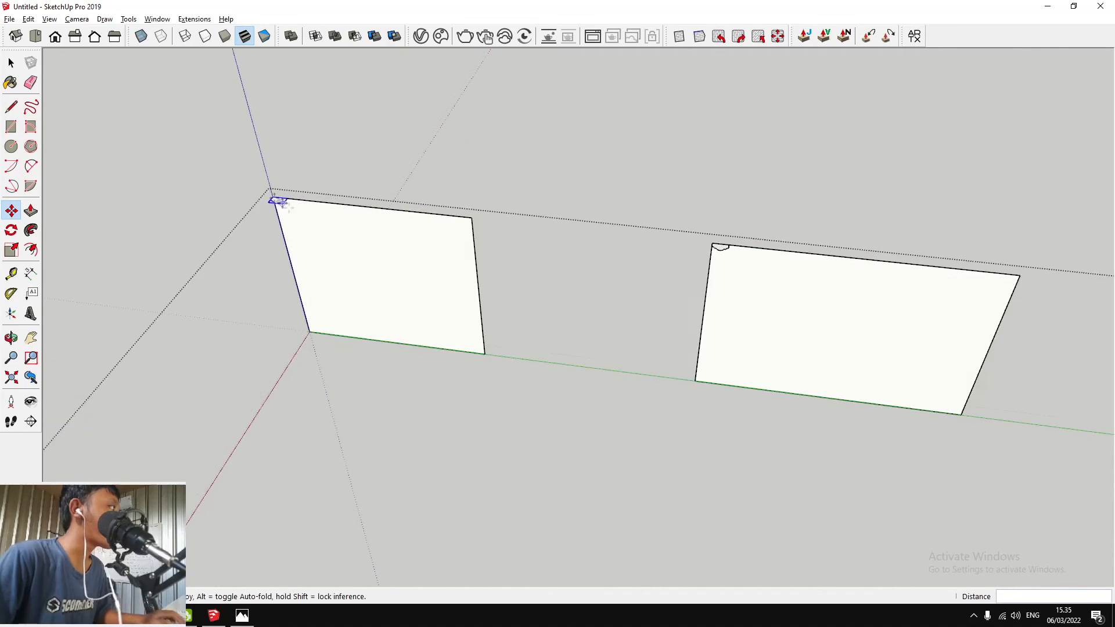
Copy the moulding profile to the adjacent wall, rotate it to suit that wall and place it on the second panel's upper corner
shift+middle_drag(841, 307, 622, 266)
scroll(510, 205, up, 4)
key(space)
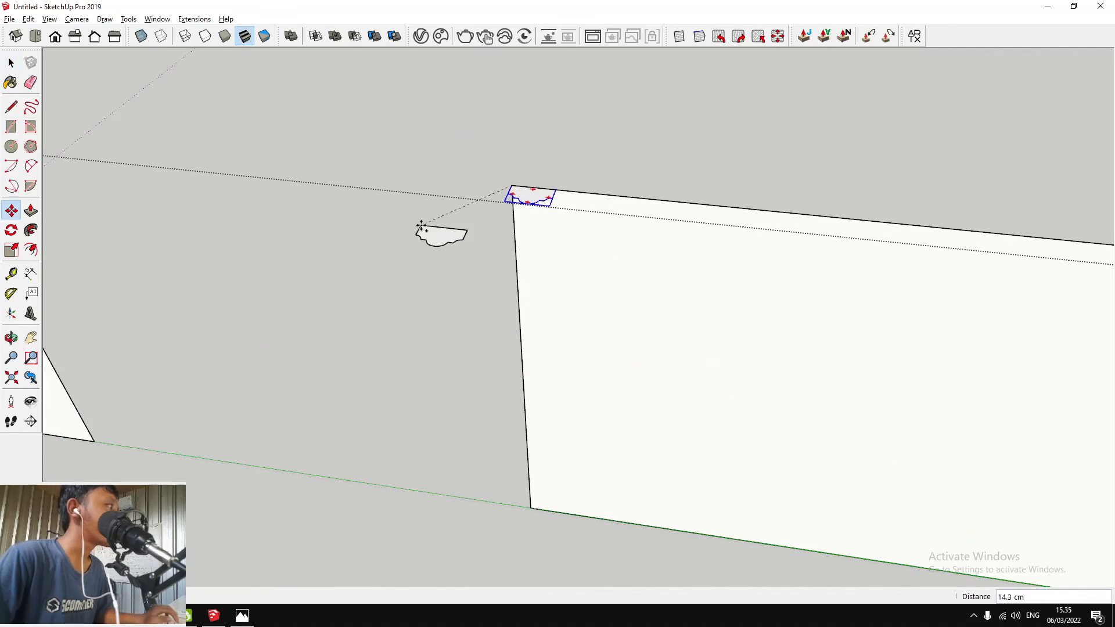
scroll(421, 225, down, 5)
shift+middle_drag(993, 363, 778, 314)
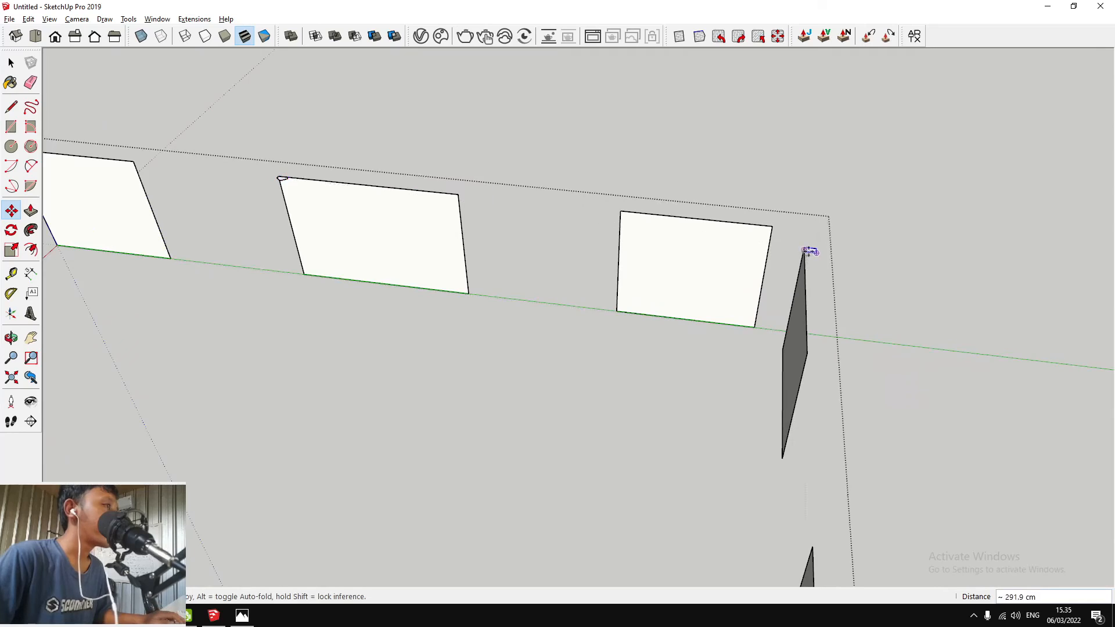
scroll(809, 251, up, 5)
click(809, 251)
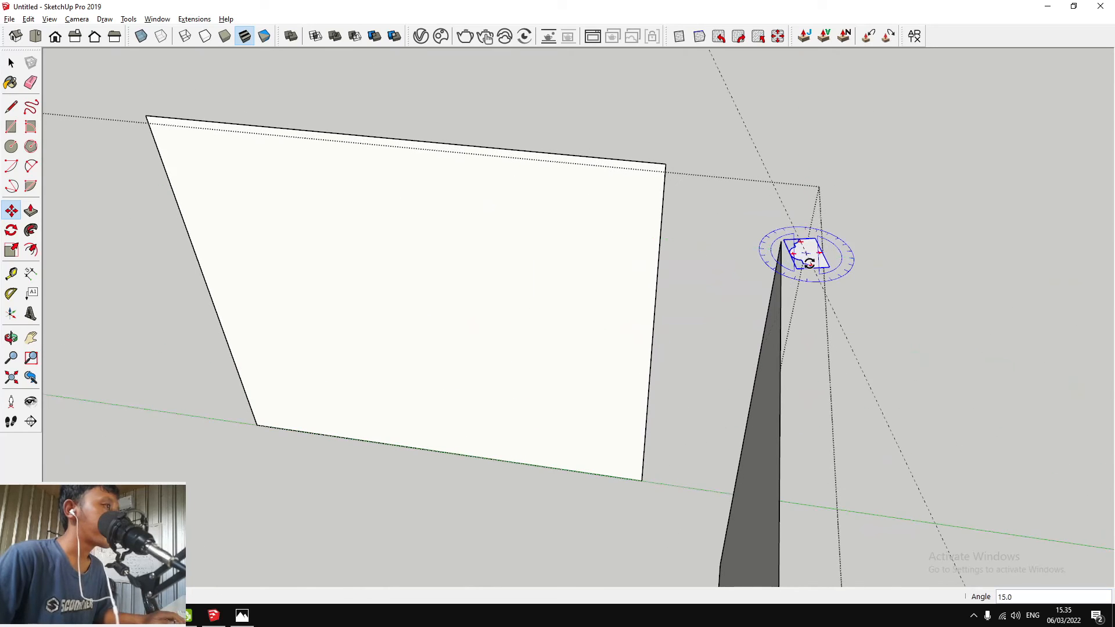
scroll(570, 263, down, 5)
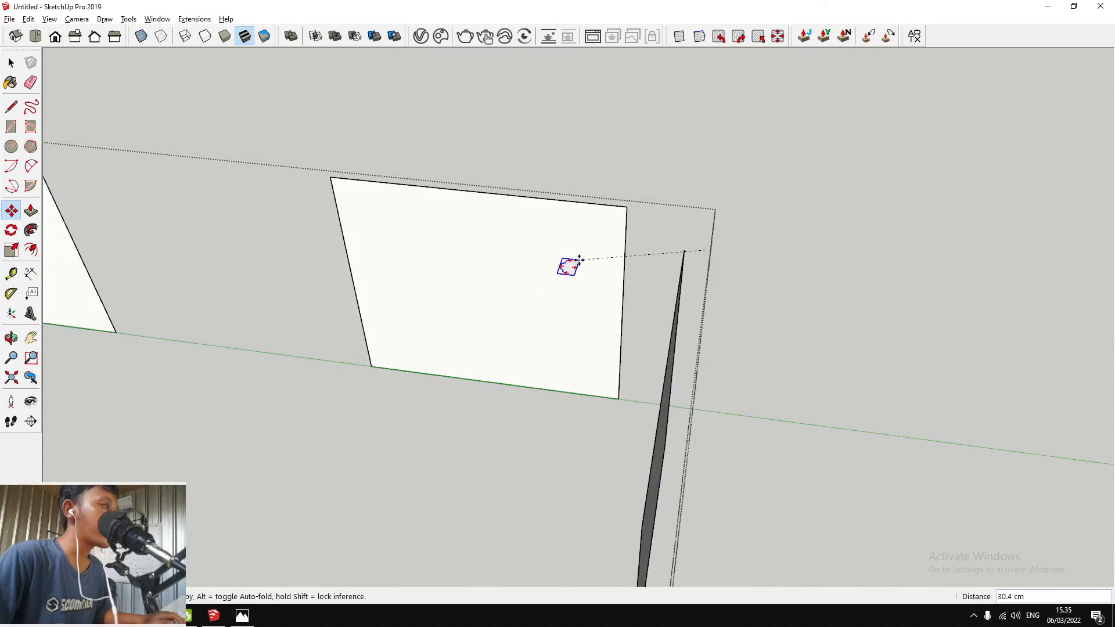
scroll(561, 419, up, 3)
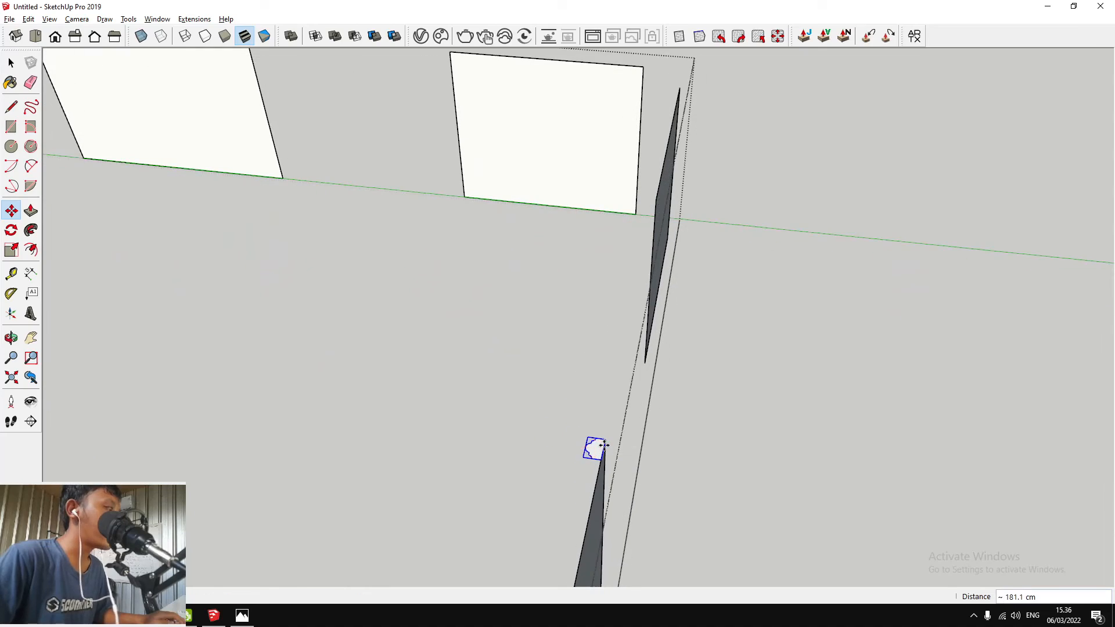
click(604, 446)
Select the panel faces without profiles beside the room corners and along the opposite wall
scroll(604, 446, down, 3)
middle_drag(530, 463, 719, 249)
scroll(935, 234, up, 3)
scroll(724, 256, down, 4)
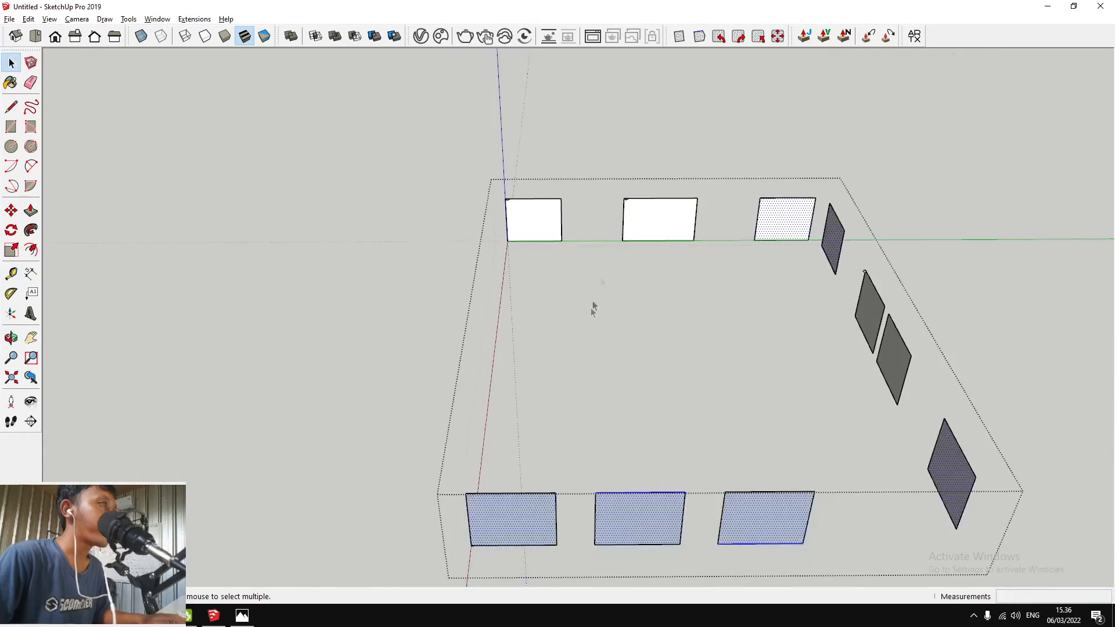
scroll(621, 239, up, 2)
middle_drag(622, 240, 384, 205)
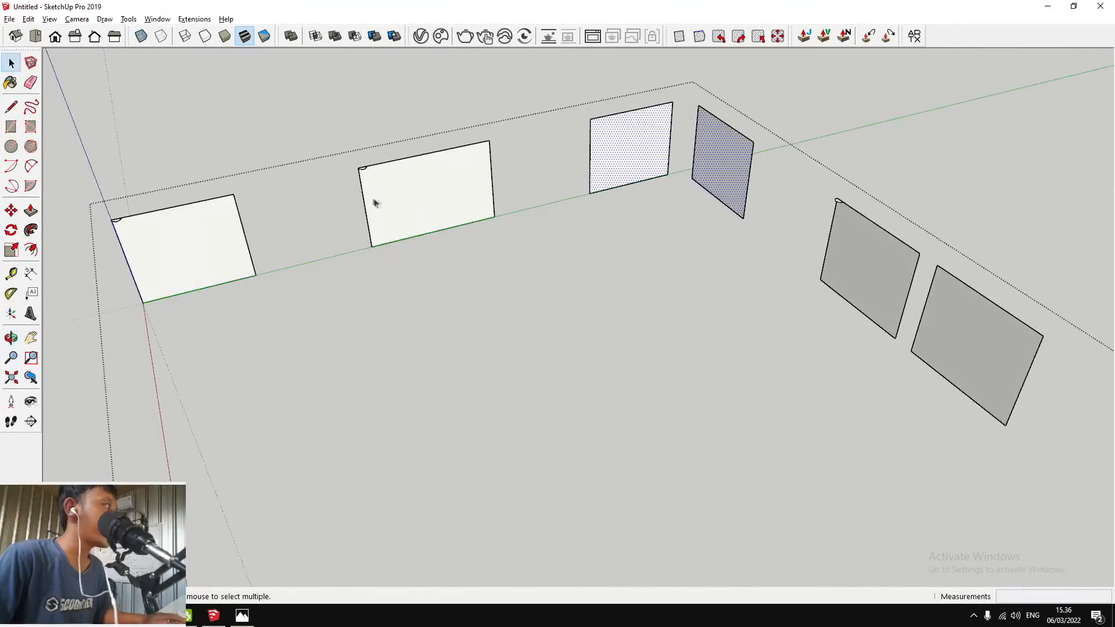
key(space)
scroll(479, 232, down, 3)
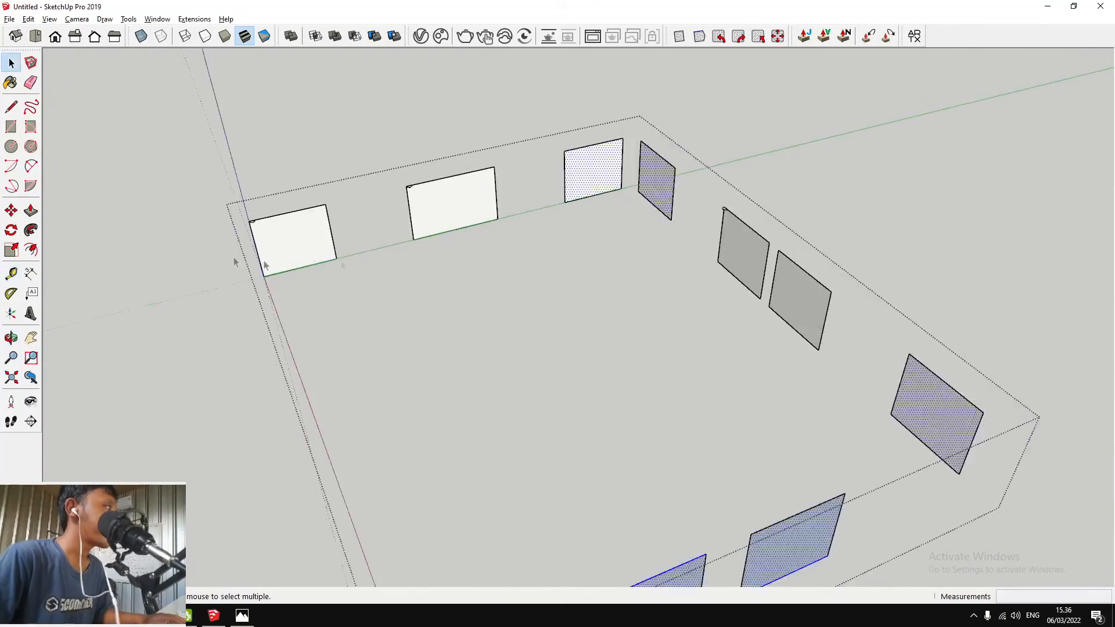
Move the first panel's moulding profile about 8.7 cm down the panel's vertical side edge
scroll(343, 233, up, 4)
middle_drag(383, 221, 463, 173)
scroll(463, 173, up, 1)
click(428, 162)
scroll(422, 149, up, 5)
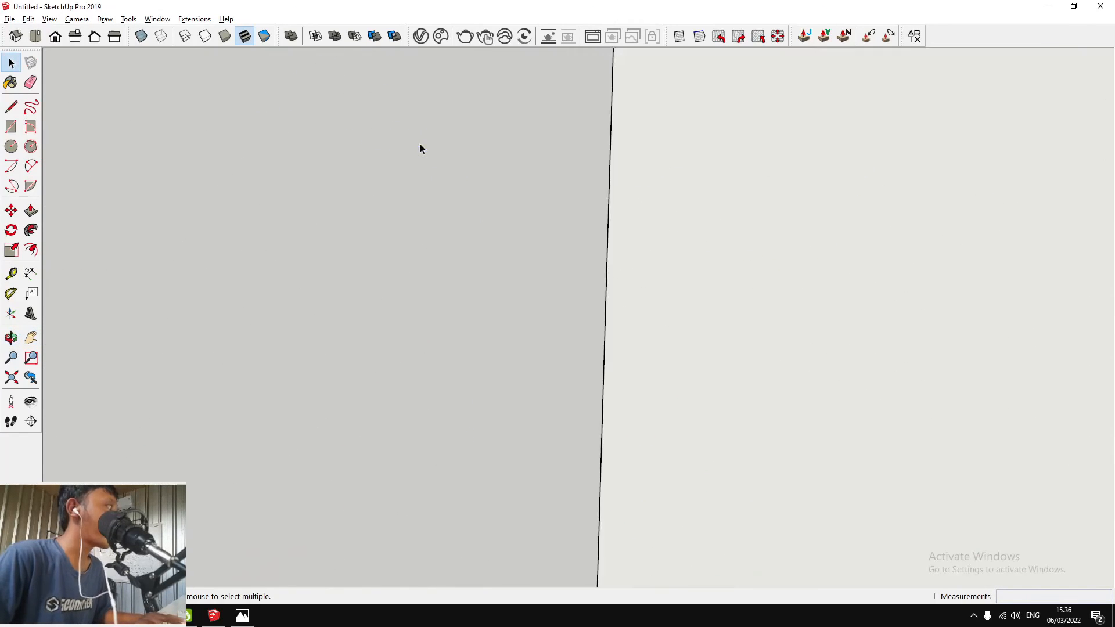
scroll(422, 146, down, 4)
scroll(458, 169, down, 1)
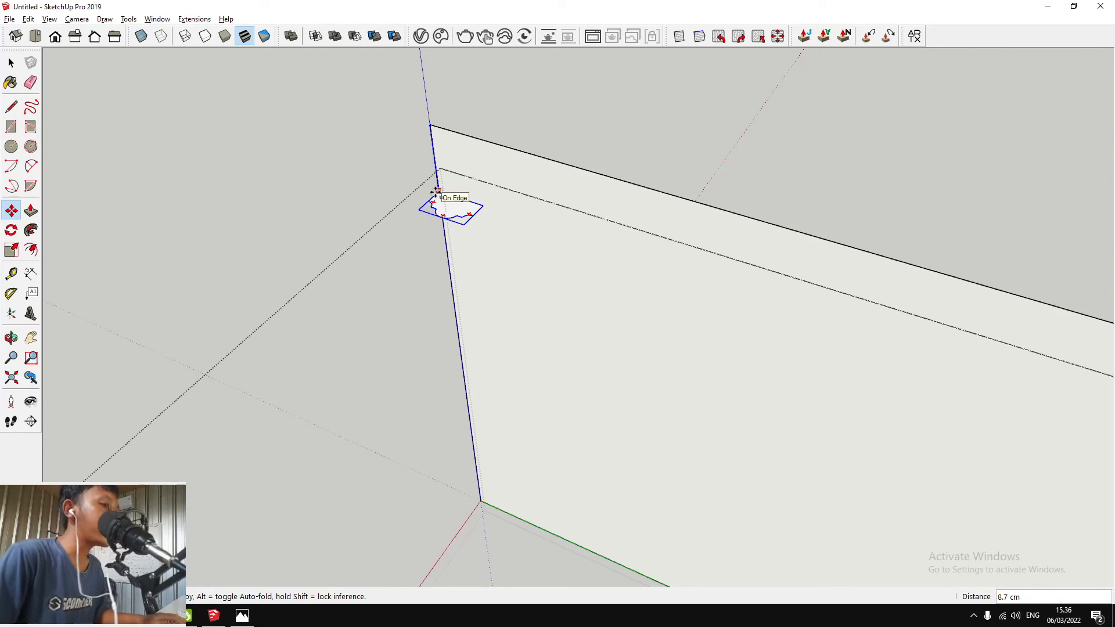
scroll(436, 192, down, 4)
scroll(435, 192, up, 3)
middle_drag(436, 192, 528, 233)
scroll(463, 164, down, 3)
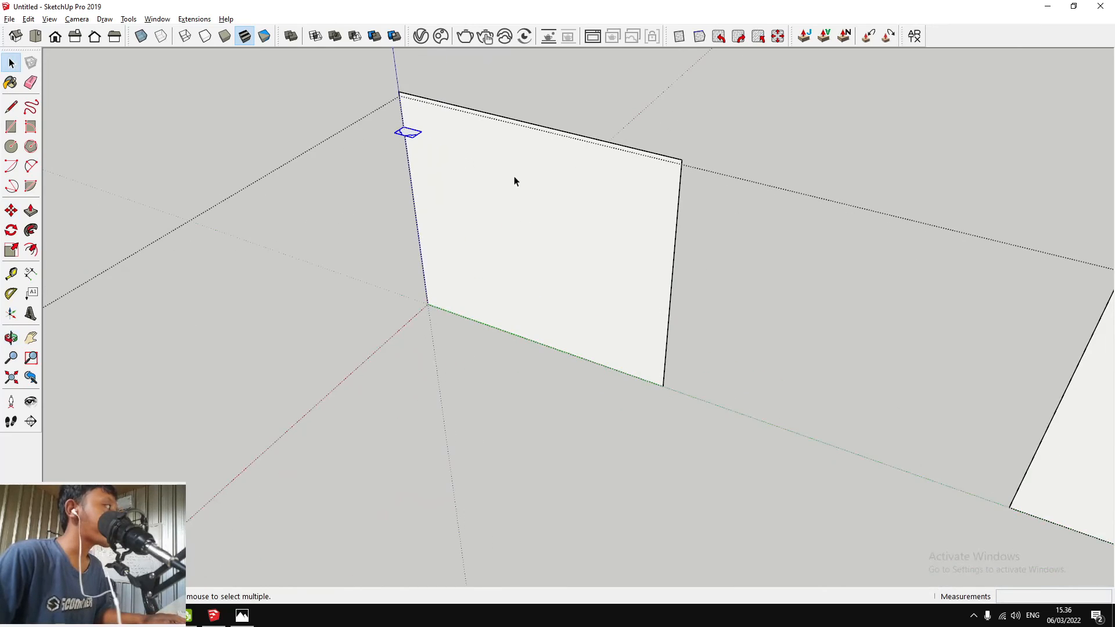
Delete the first panel's face, keeping its outline, and explode the moulding profile group
click(495, 170)
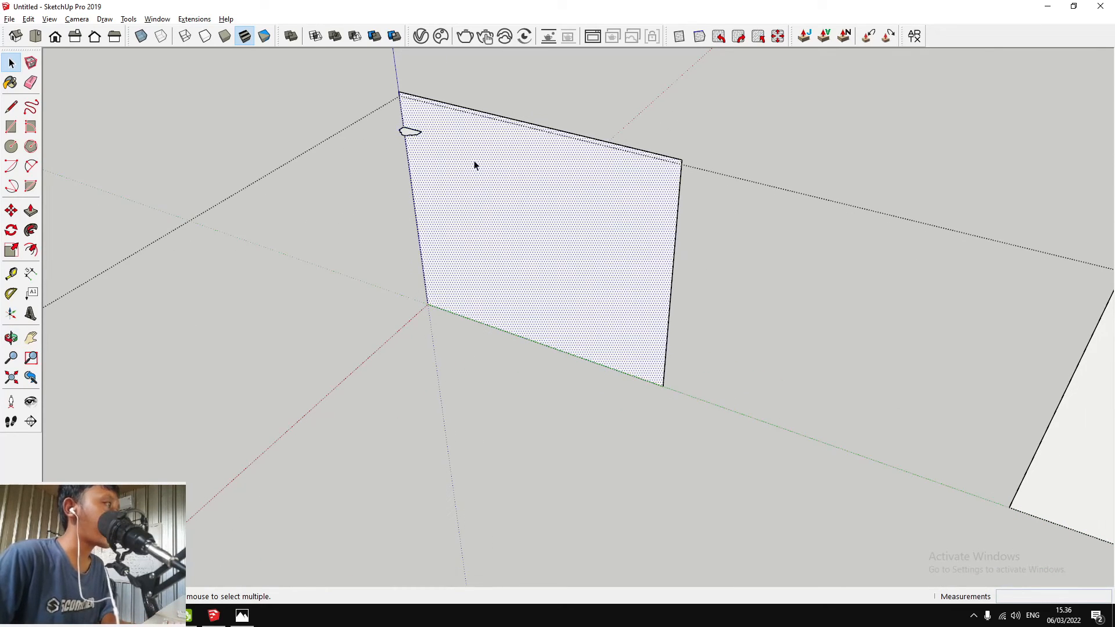
key(Delete)
right_click(413, 139)
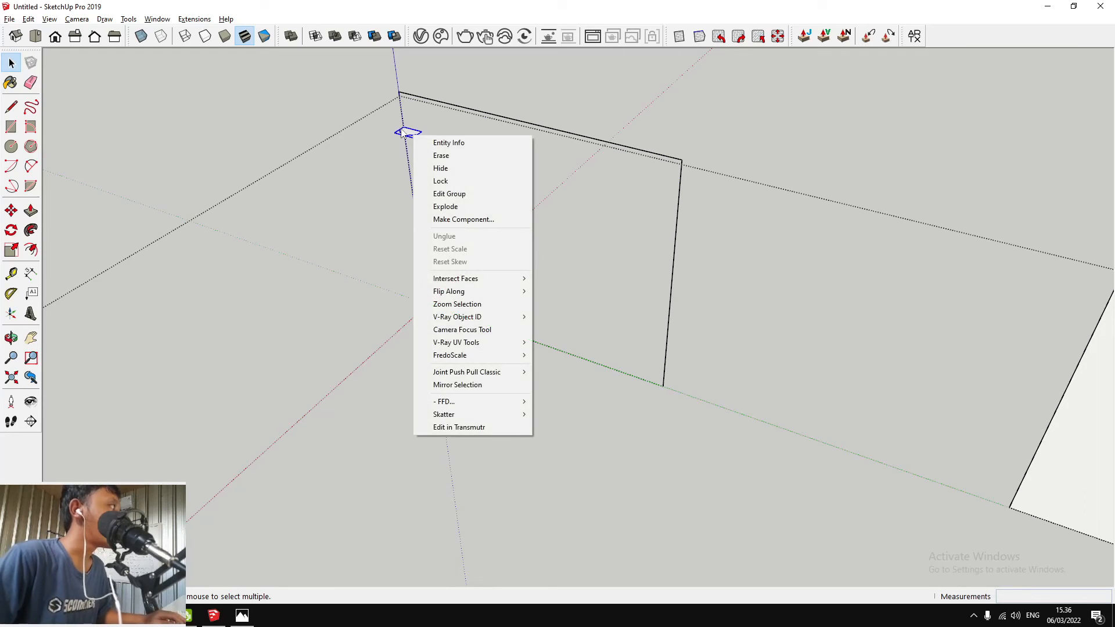
scroll(402, 133, up, 3)
right_click(403, 132)
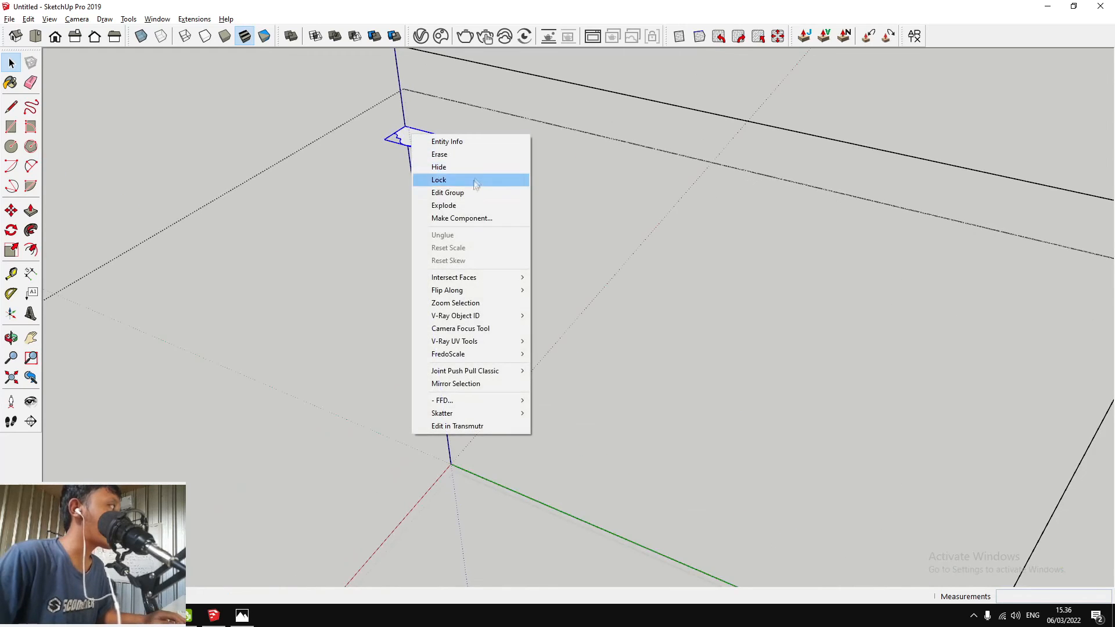
click(468, 210)
Sweep the moulding profile around the first panel's outline with Follow Me to form a frame
scroll(422, 145, down, 3)
scroll(451, 151, up, 4)
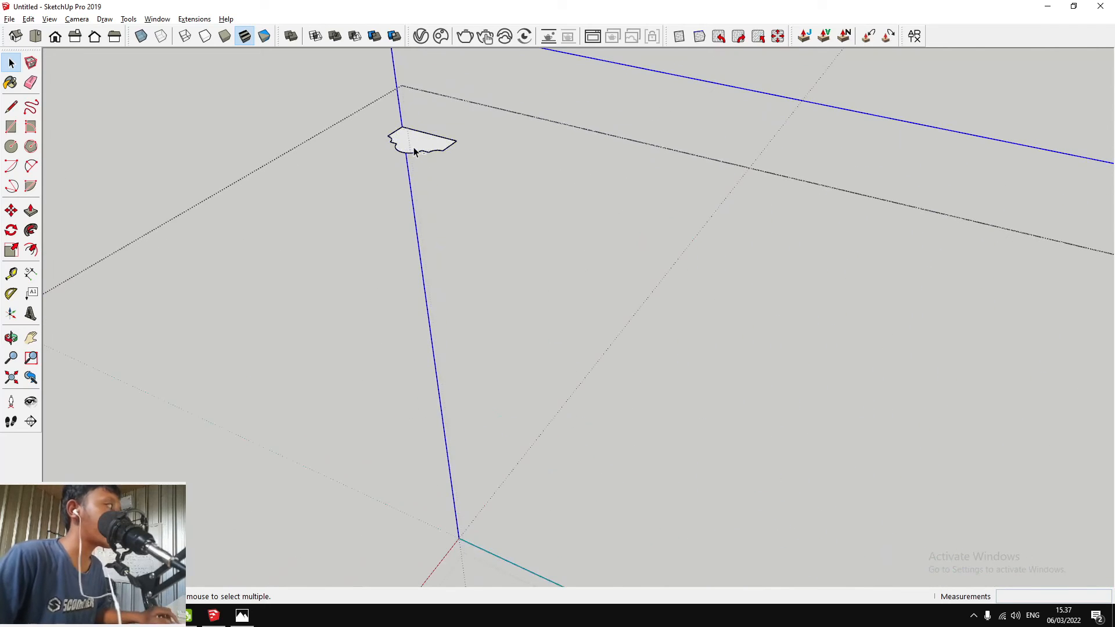
scroll(414, 151, down, 2)
click(421, 147)
scroll(423, 155, down, 3)
key(space)
Group the first panel's moulding frame and convert it into a component
middle_drag(662, 224, 508, 233)
scroll(598, 196, down, 1)
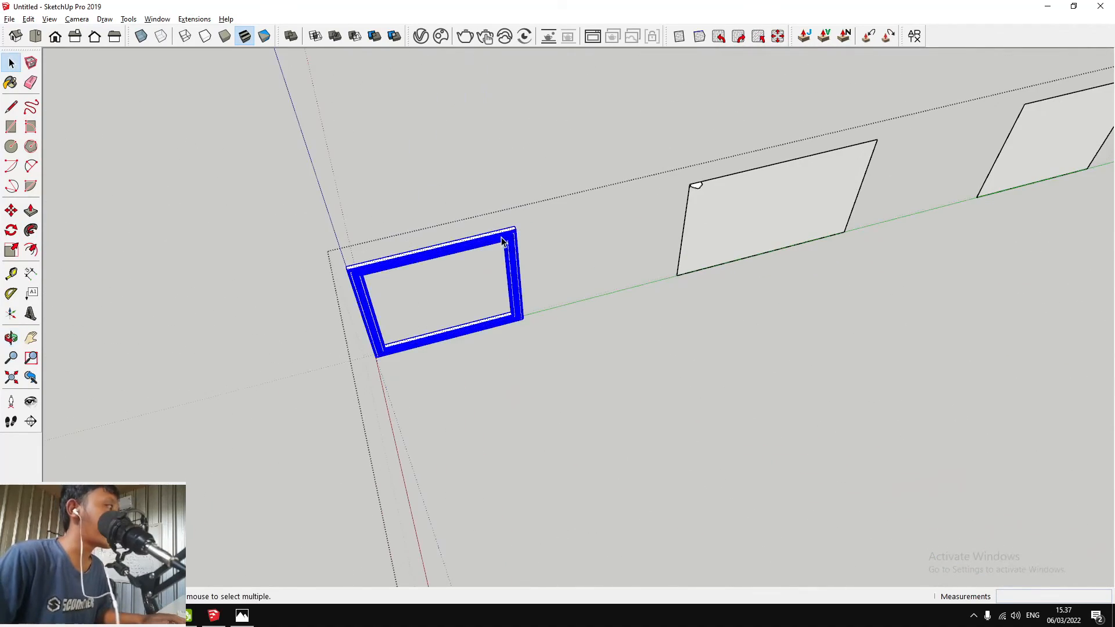
right_click(508, 243)
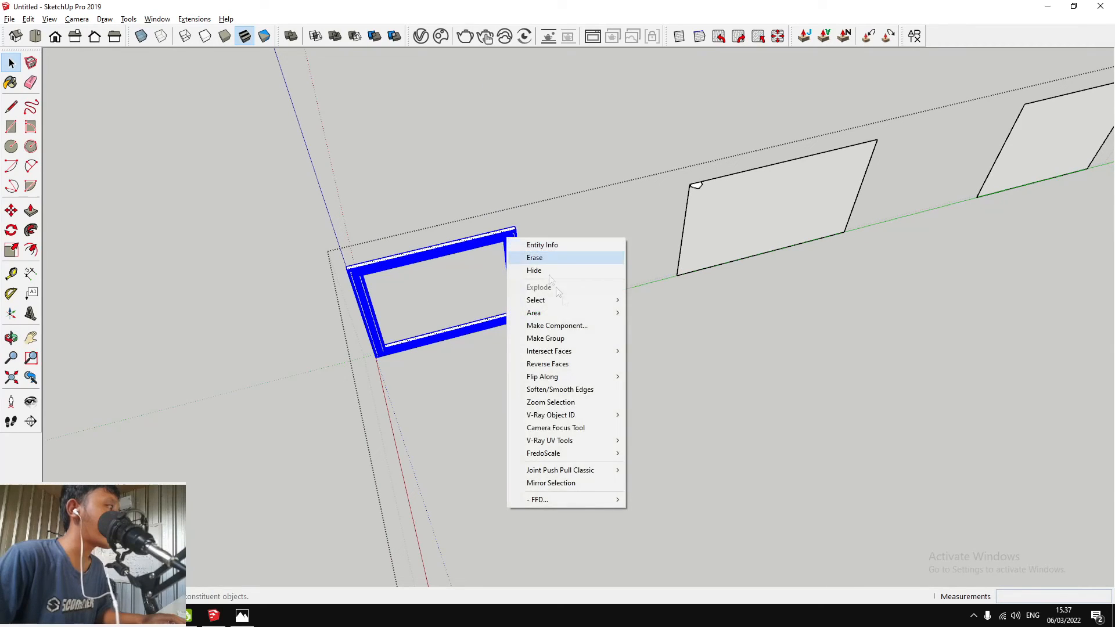
click(571, 341)
right_click(516, 257)
click(569, 342)
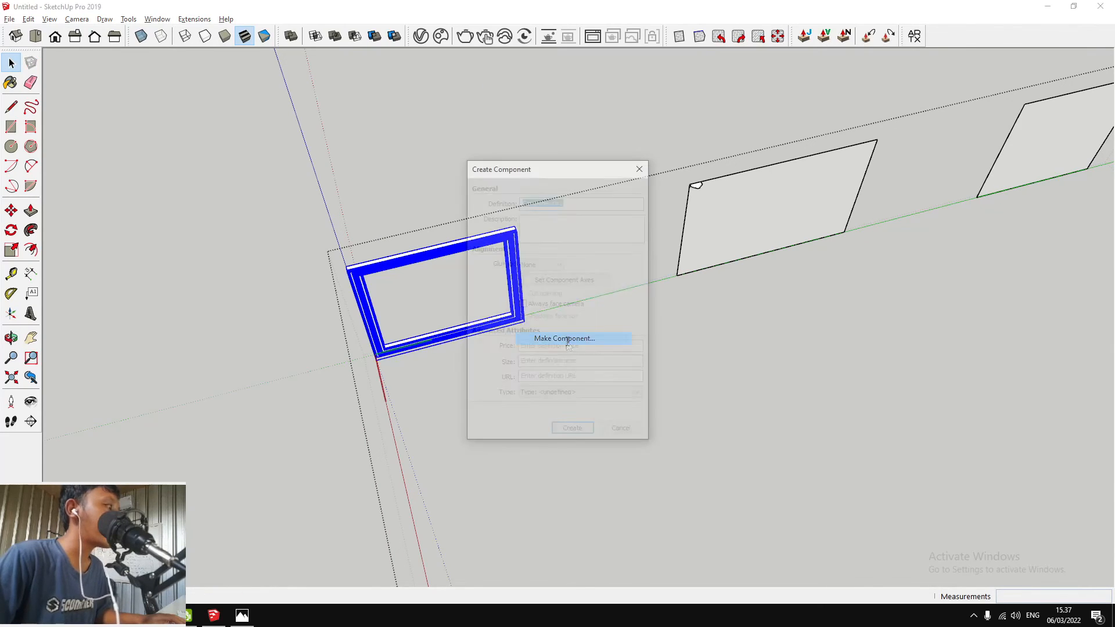
click(572, 428)
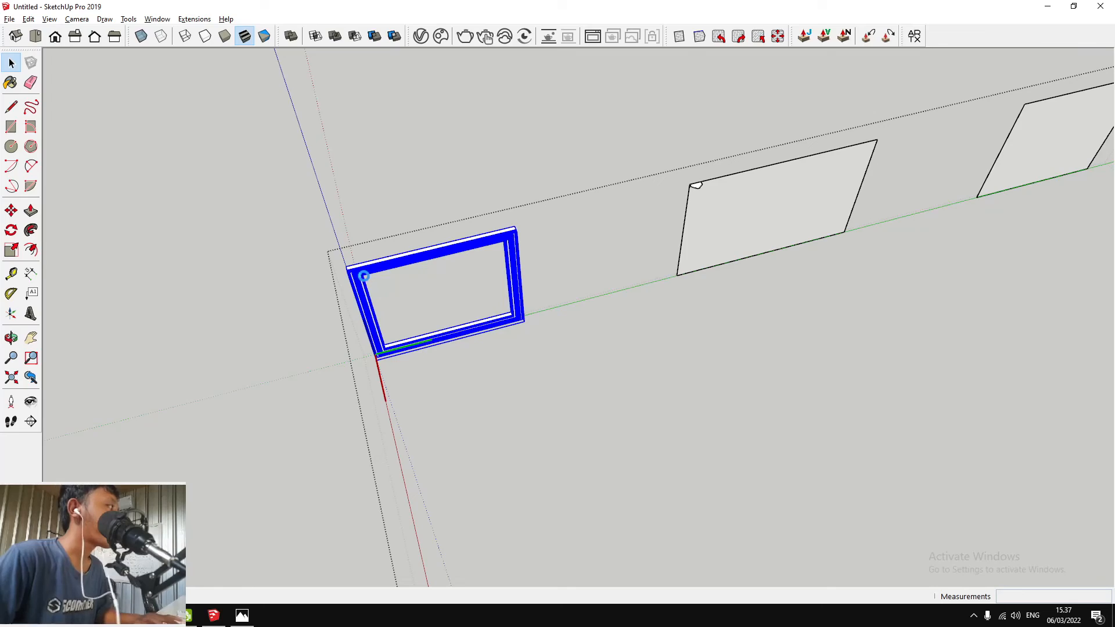
Copy the moulding frame component from the first panel to the third panel on the same wall, aligned at the upper corner
scroll(360, 268, up, 8)
key(m)
click(341, 266)
scroll(232, 295, down, 1)
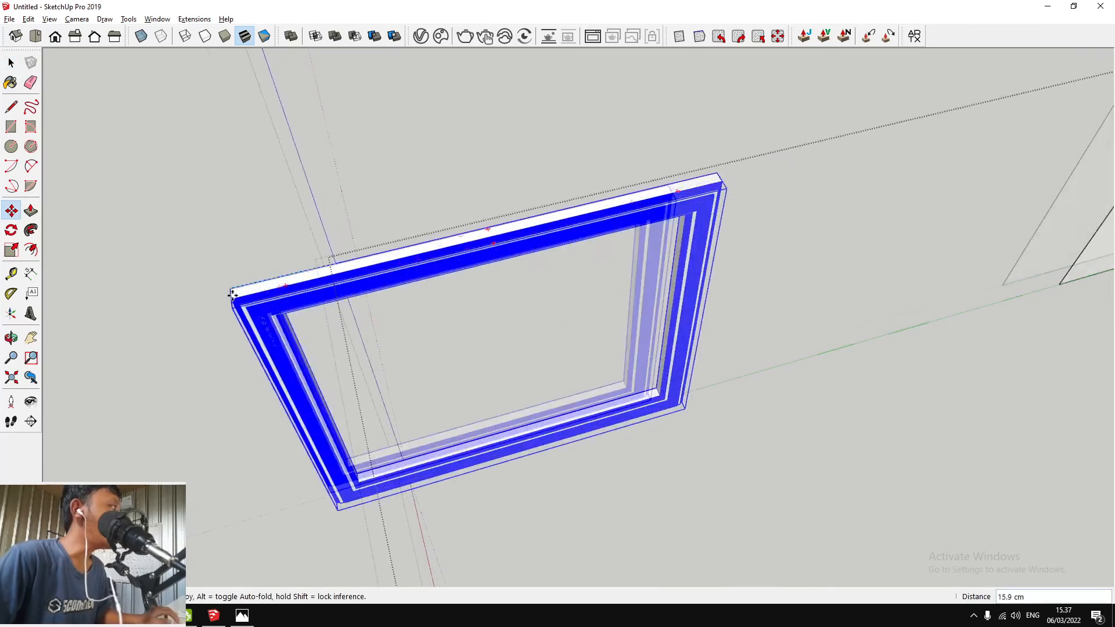
scroll(232, 295, down, 6)
key(ctrl)
scroll(776, 179, up, 4)
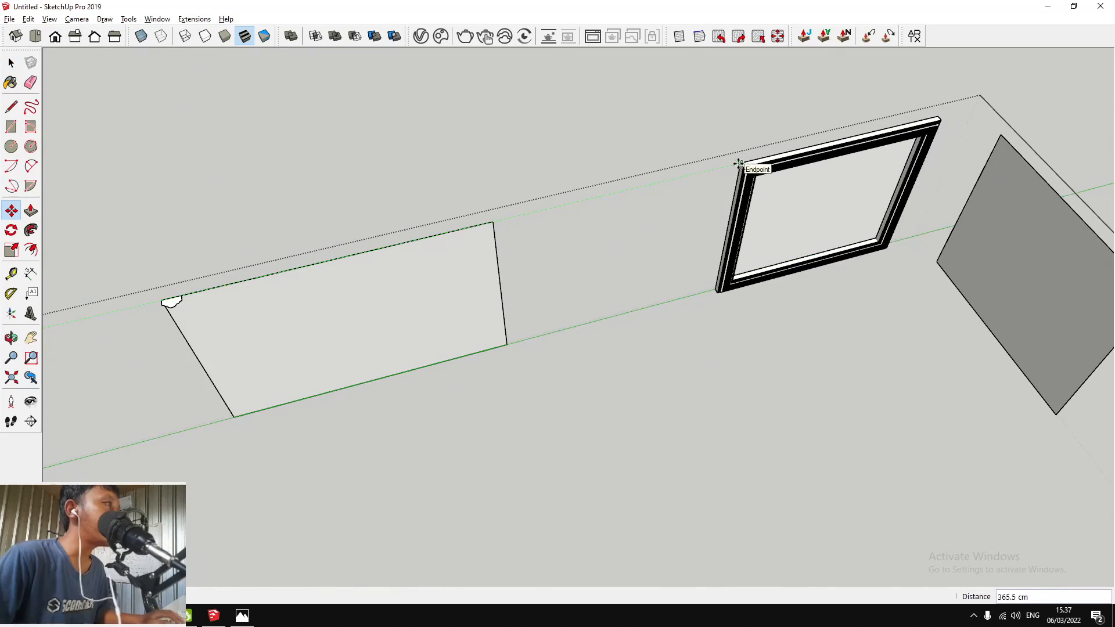
click(739, 164)
Copy the moulding frame to the first panel on the adjacent wall and rotate it parallel to that wall
scroll(739, 164, down, 4)
scroll(651, 201, up, 5)
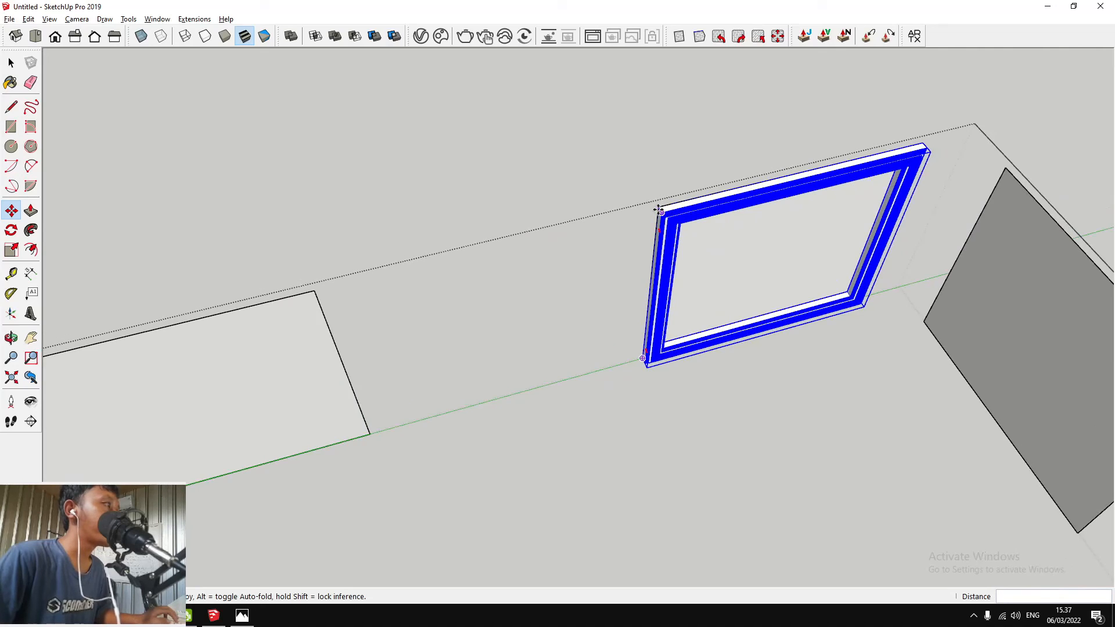
click(659, 208)
key(ctrl)
scroll(488, 247, down, 4)
scroll(878, 194, up, 3)
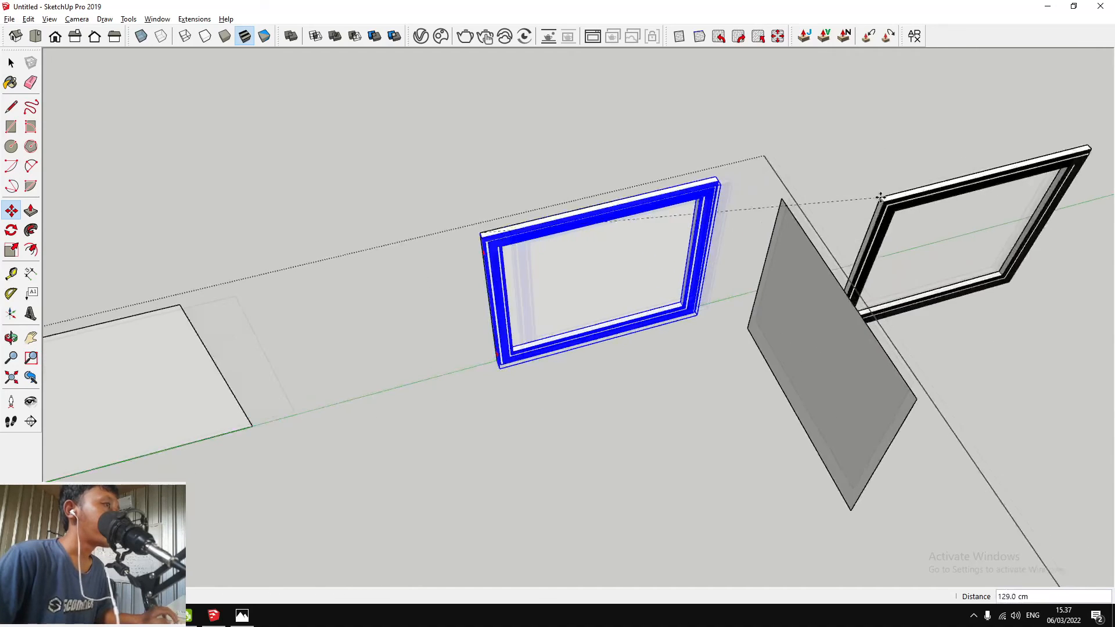
click(782, 199)
click(979, 156)
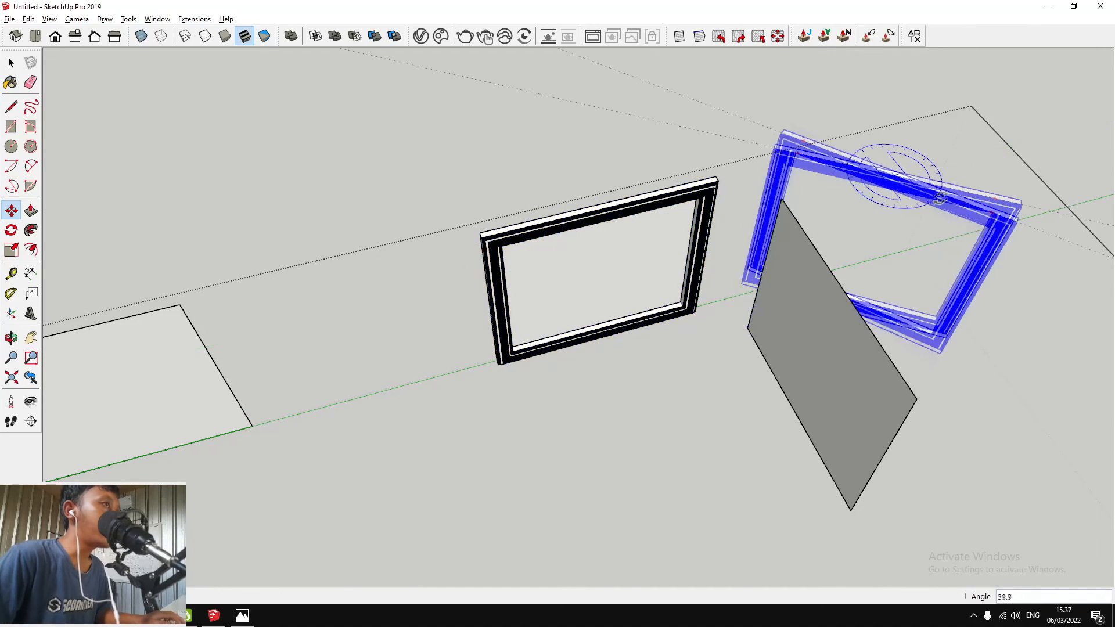
click(924, 210)
scroll(864, 120, up, 2)
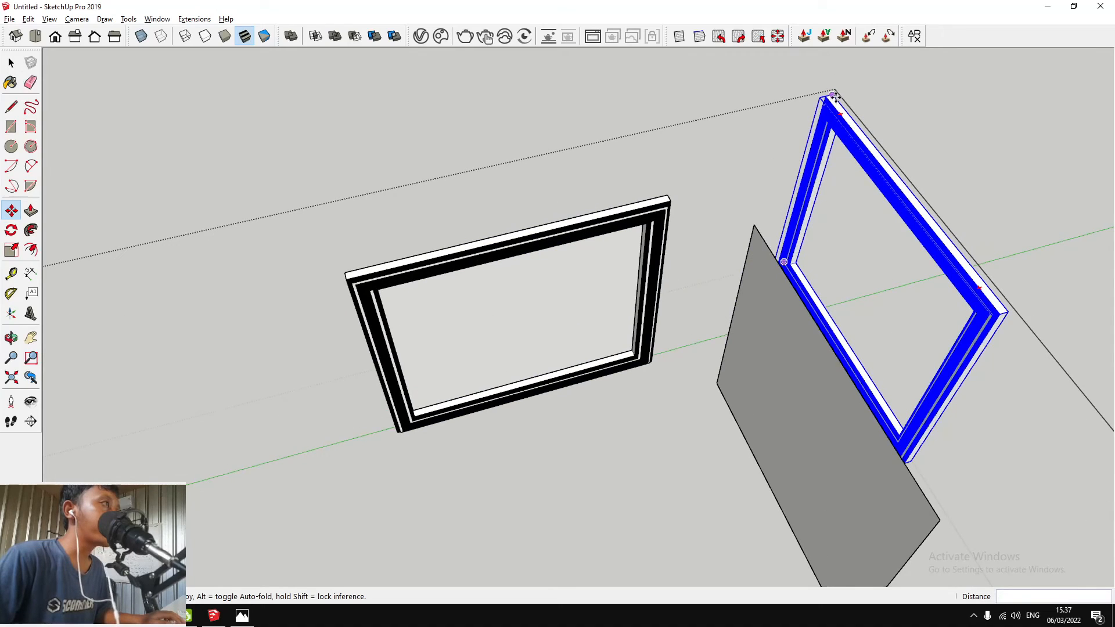
Copy the moulded window frame along the wall onto the first empty rectangle outline, matching their upper corners
scroll(633, 176, down, 3)
middle_drag(633, 176, 981, 334)
scroll(854, 102, up, 4)
key(e)
click(830, 72)
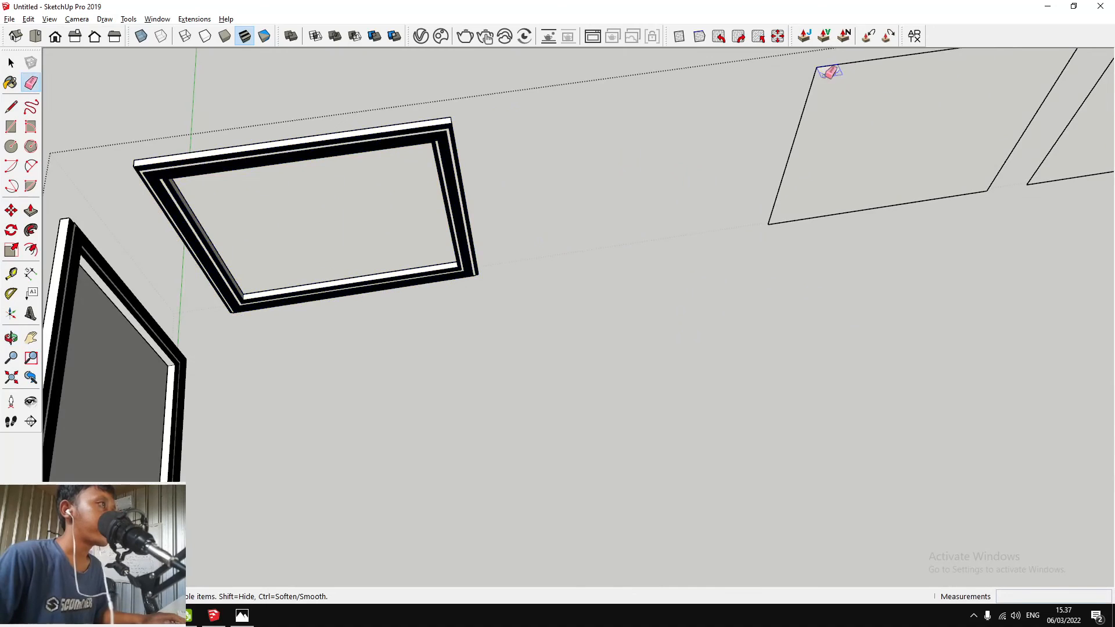
key(space)
scroll(829, 72, down, 2)
scroll(364, 205, up, 3)
click(546, 150)
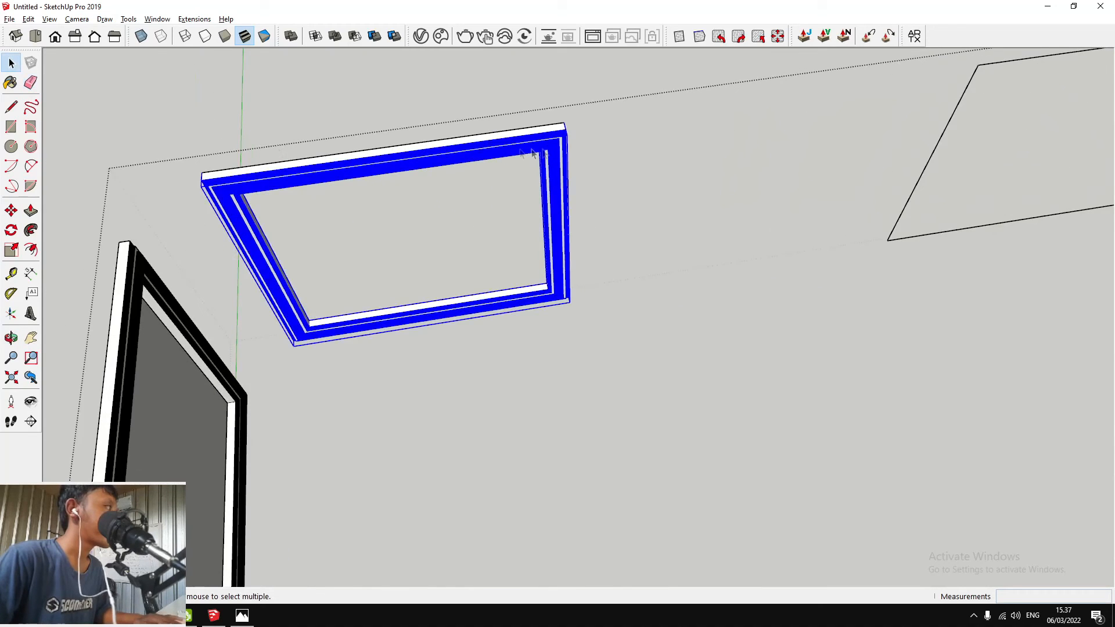
click(204, 173)
key(ctrl)
scroll(204, 172, down, 3)
scroll(691, 167, up, 3)
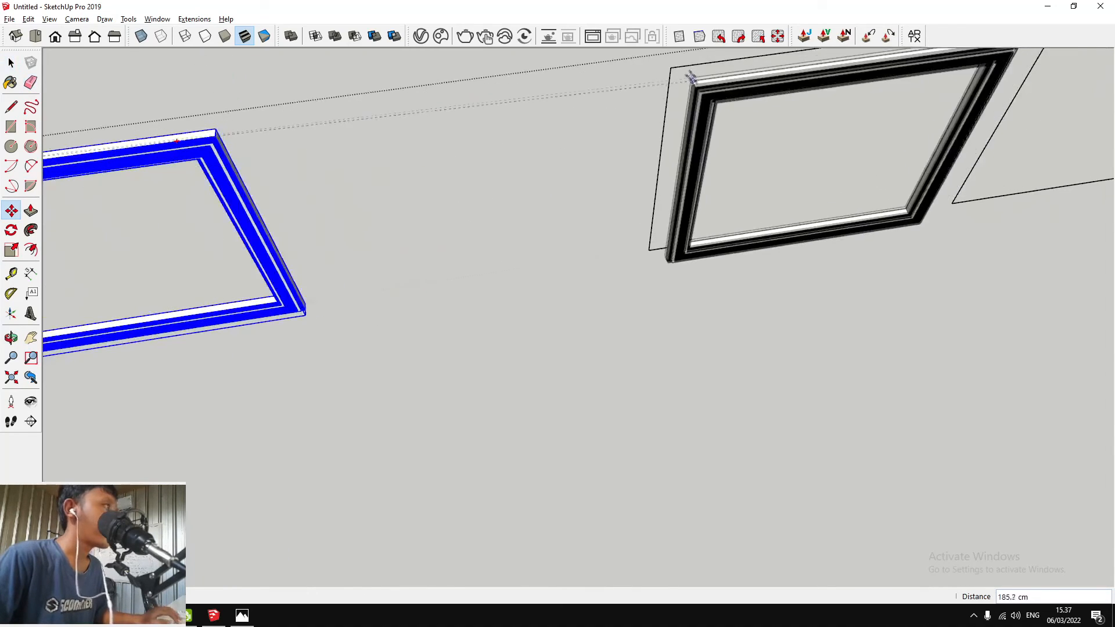
click(673, 69)
Array the frame copy along the same direction with the multiplier x2
scroll(471, 254, down, 4)
text(x2)
key(Return)
key(space)
scroll(796, 166, up, 2)
key(ctrl+z)
key(ctrl+y)
scroll(736, 172, up, 2)
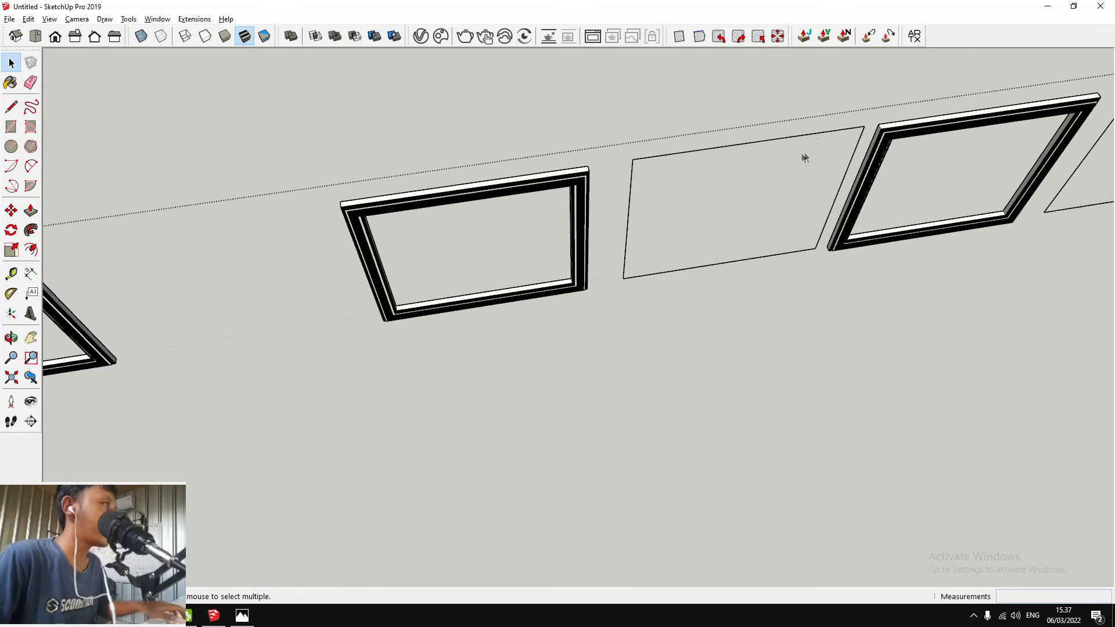
Move the farthest frame copy back onto the empty second rectangle outline, corner to corner
click(892, 134)
key(m)
click(881, 126)
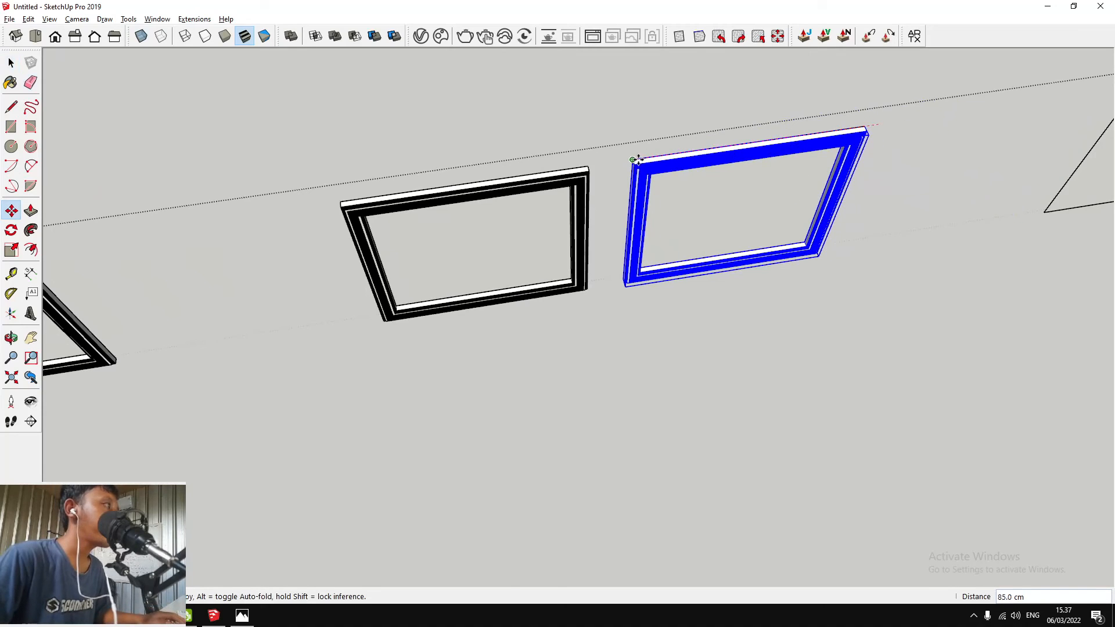
Copy that frame onto the last empty rectangle outline near the end of the same wall
key(ctrl)
click(637, 159)
scroll(444, 279, down, 3)
scroll(906, 173, up, 2)
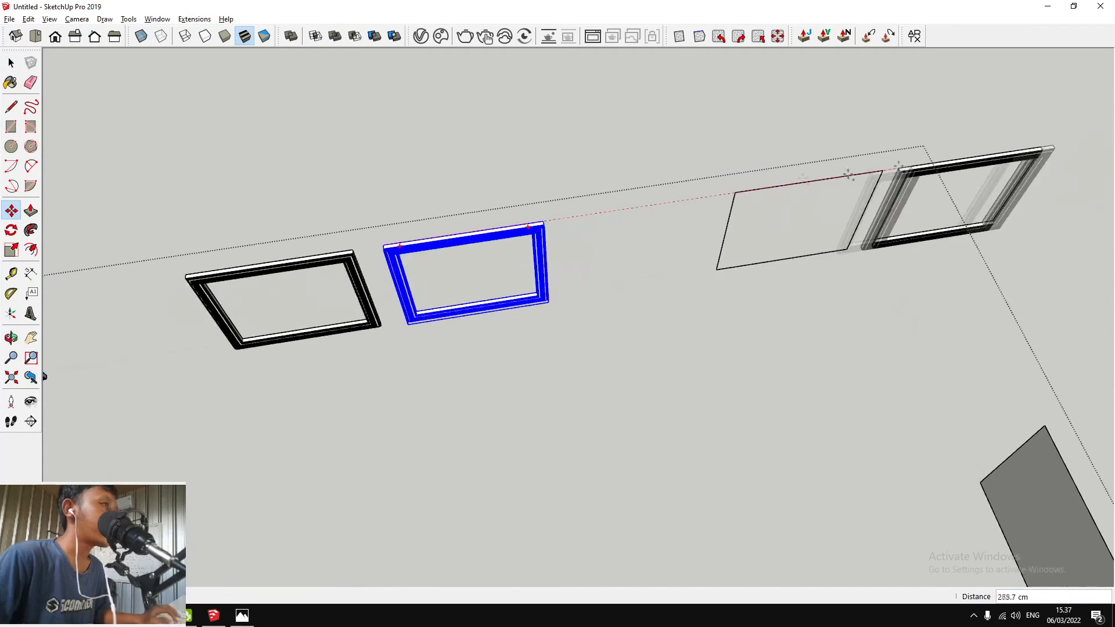
click(736, 193)
Copy the last frame to the upper corner of the gray window face on the adjoining wall
click(737, 193)
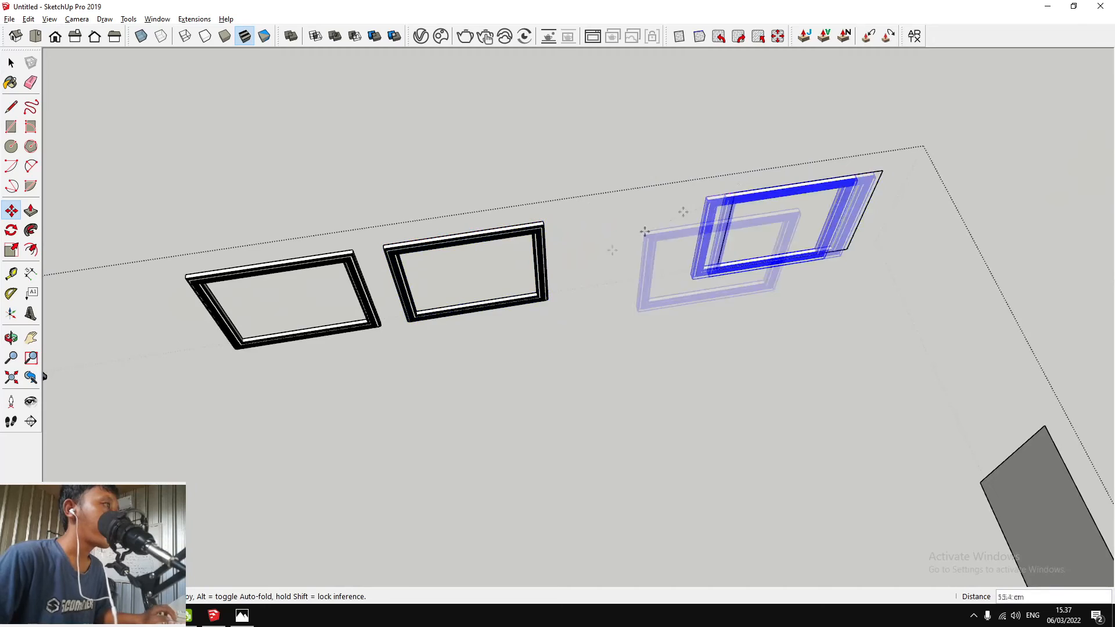
key(ctrl)
scroll(642, 229, down, 3)
scroll(842, 349, up, 4)
click(882, 340)
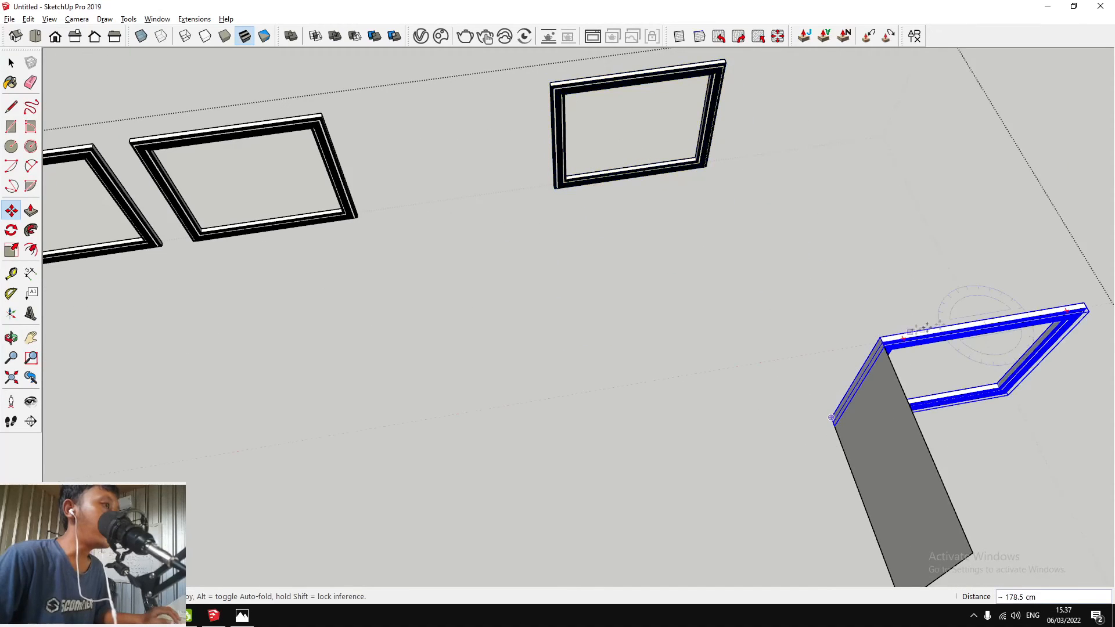
Rotate the copied frame -90 degrees and align it with the upper corner of the gray window face
click(1060, 310)
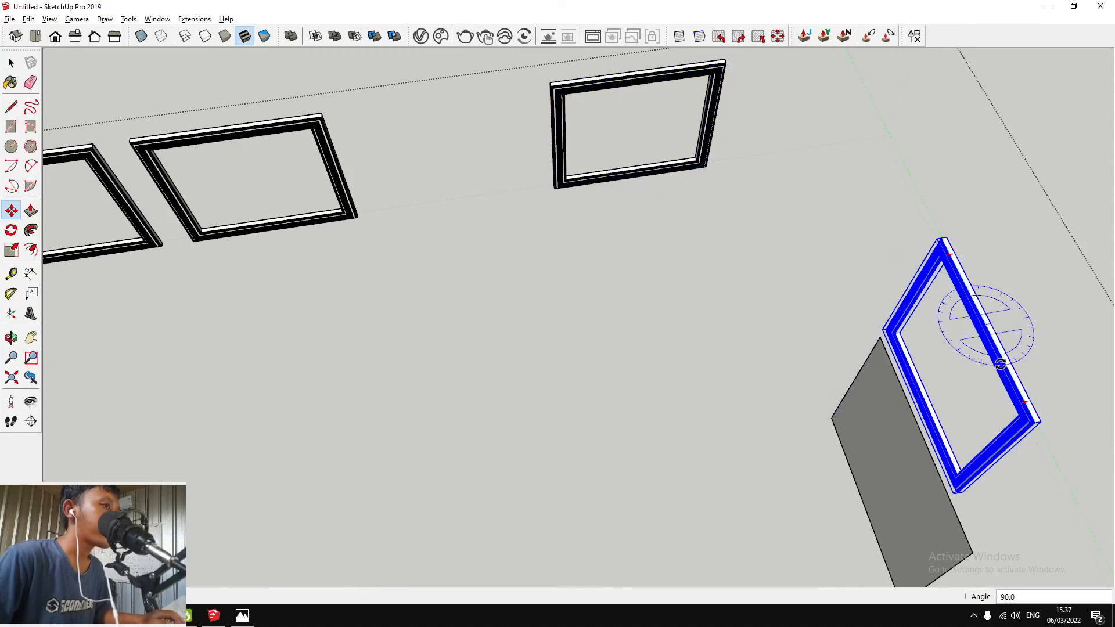
click(949, 238)
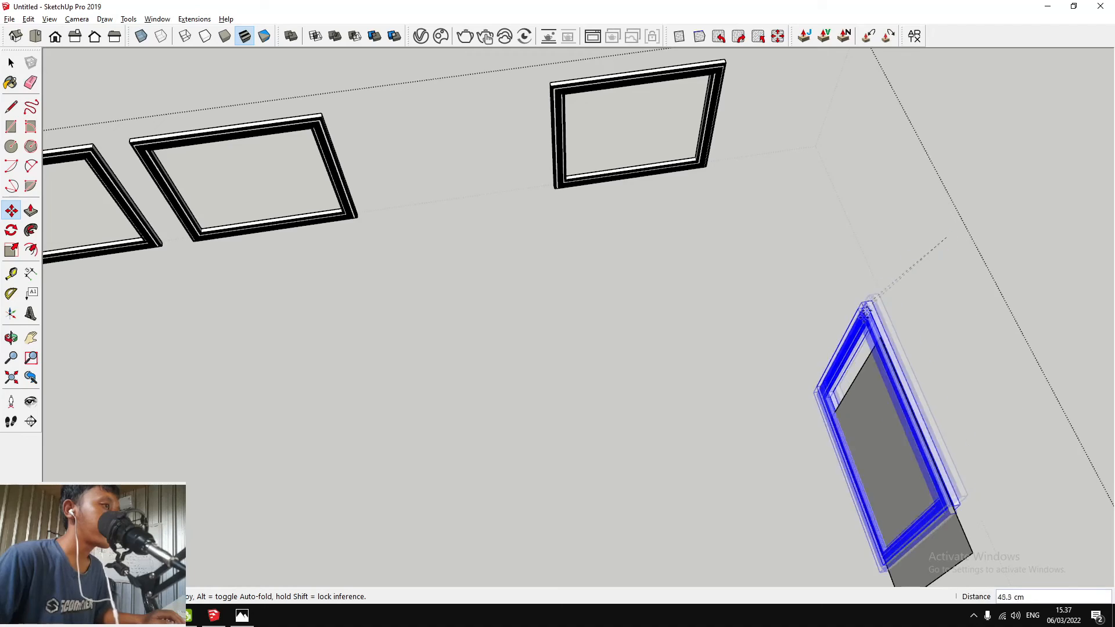
click(881, 339)
Copy a window frame onto the neighbouring empty rectangle outline along the wall, corner to corner
scroll(696, 337, down, 3)
middle_drag(696, 337, 532, 279)
scroll(410, 180, up, 4)
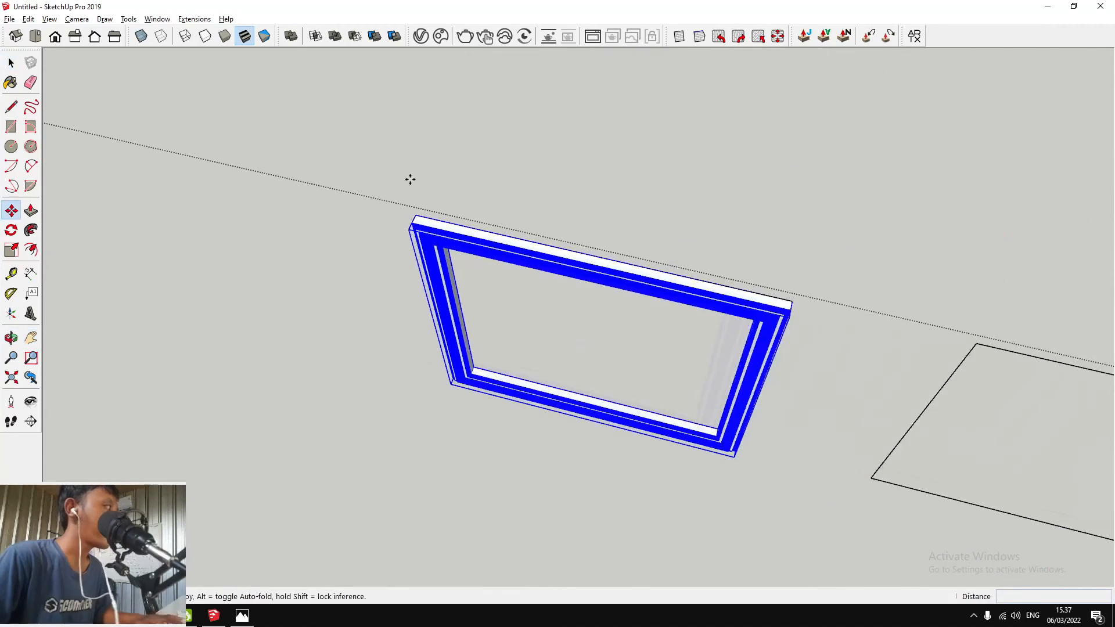
click(418, 218)
key(ctrl)
scroll(977, 344, down, 2)
shift+middle_drag(976, 344, 755, 290)
click(755, 290)
Copy the frame once more onto the following rectangle outline farther along the wall
click(755, 290)
key(ctrl)
scroll(478, 352, down, 2)
shift+middle_drag(477, 352, 225, 322)
click(778, 366)
Examine the dense edge lines on the moulding at a window frame's upper corner
scroll(778, 366, down, 4)
middle_drag(612, 445, 366, 223)
scroll(366, 224, up, 3)
scroll(366, 224, up, 4)
scroll(700, 207, up, 4)
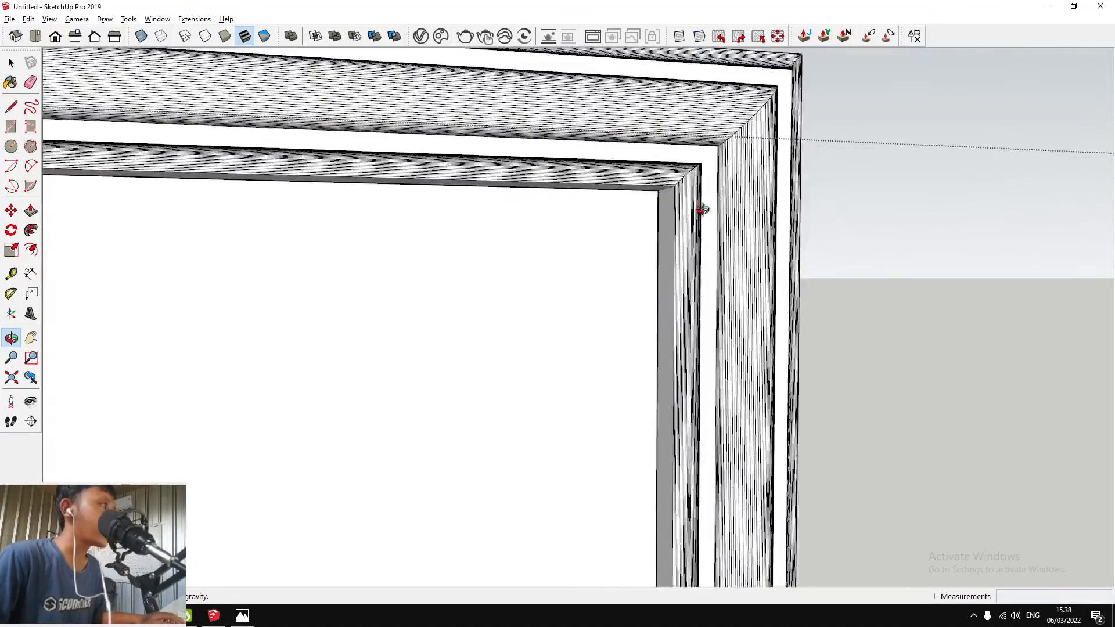
middle_drag(773, 167, 757, 256)
scroll(897, 204, up, 3)
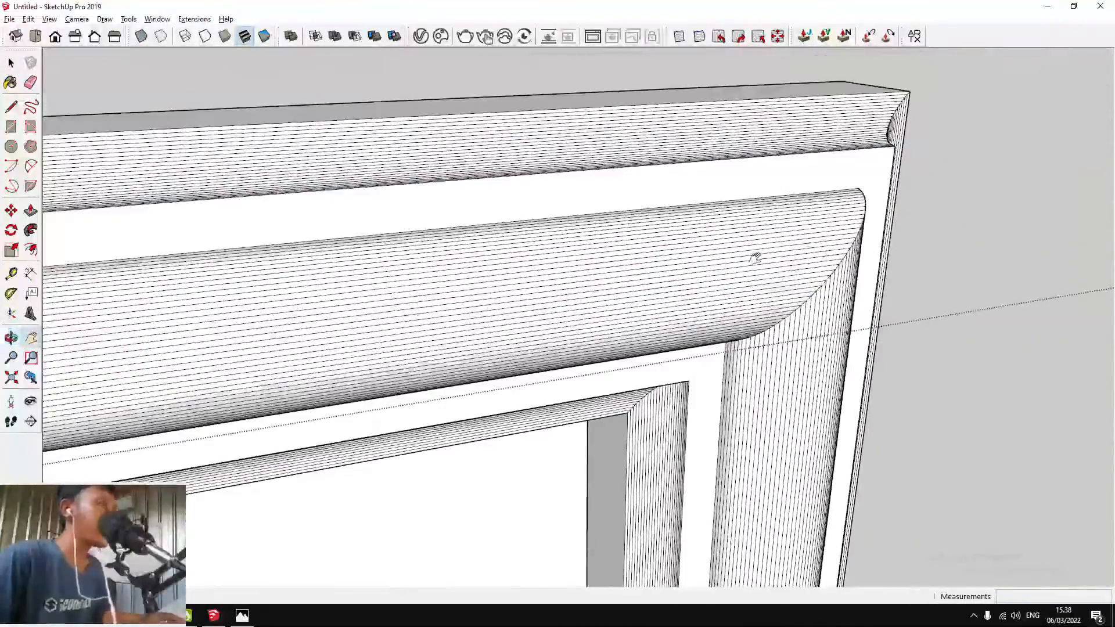
scroll(754, 258, down, 3)
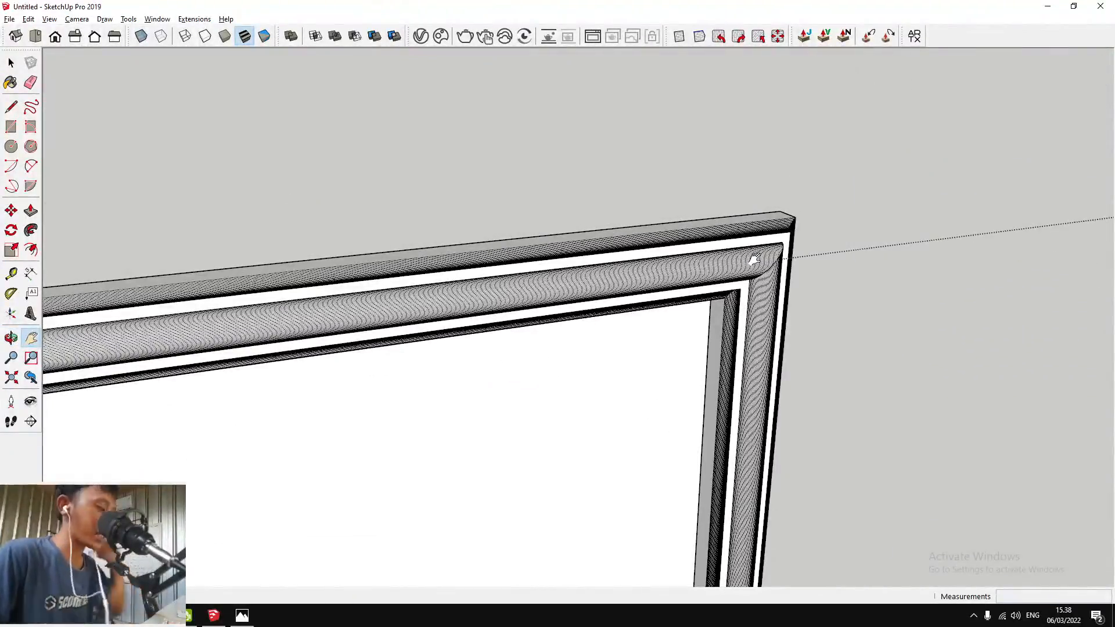
scroll(754, 258, up, 3)
middle_drag(754, 257, 727, 212)
Open a window frame for editing, select all its geometry and enable Soften coplanar in the edge softening settings
key(space)
click(726, 210)
double_click(726, 210)
scroll(726, 211, down, 3)
key(ctrl+a)
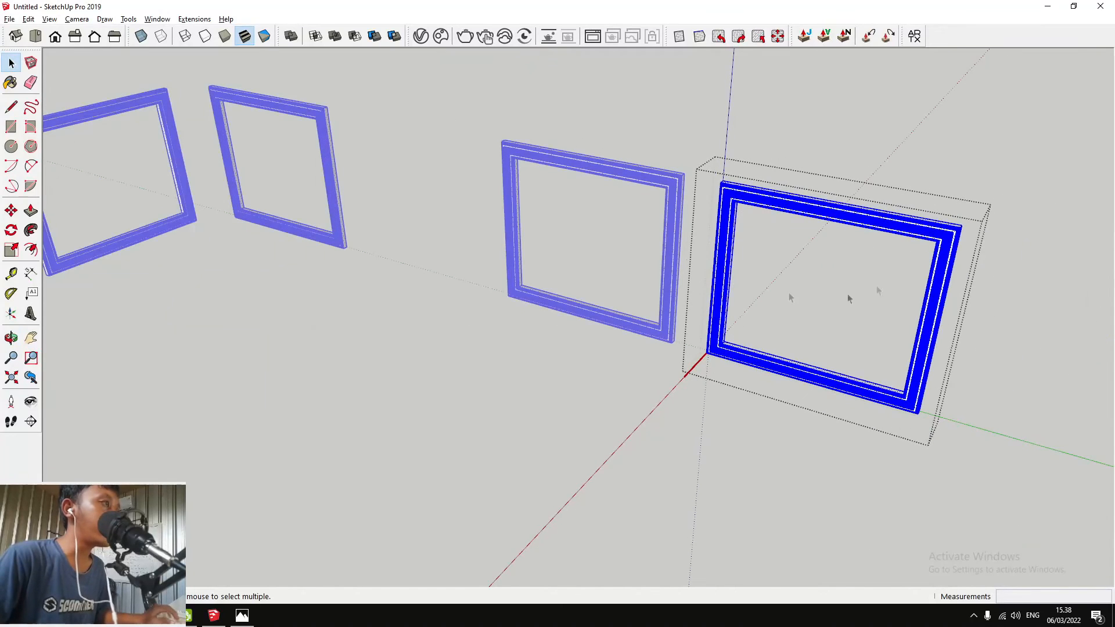
key(b)
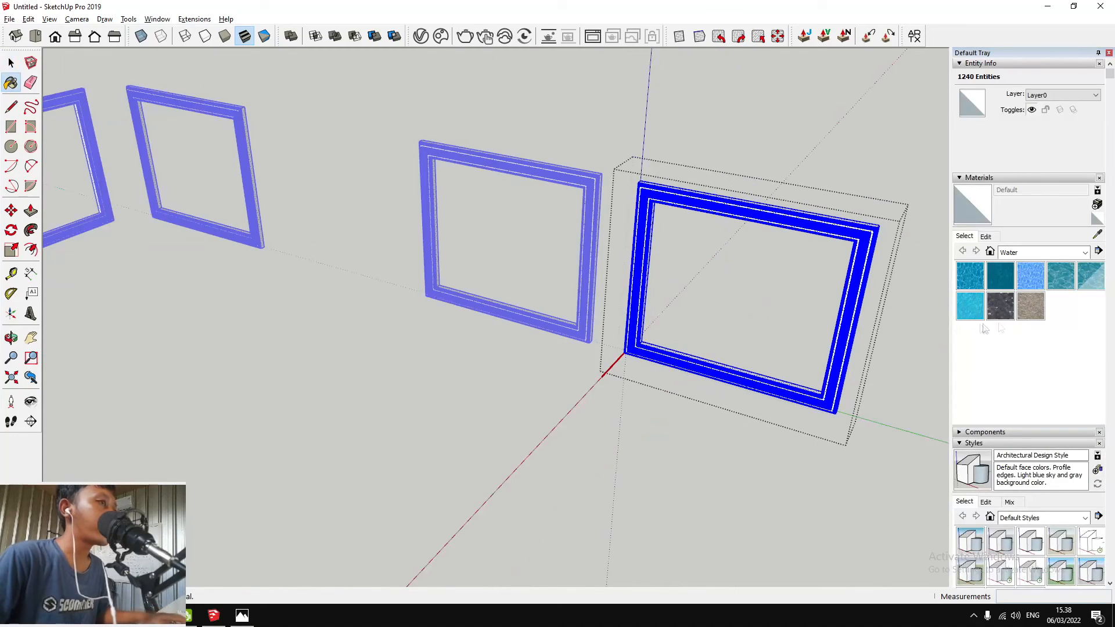
scroll(985, 329, down, 4)
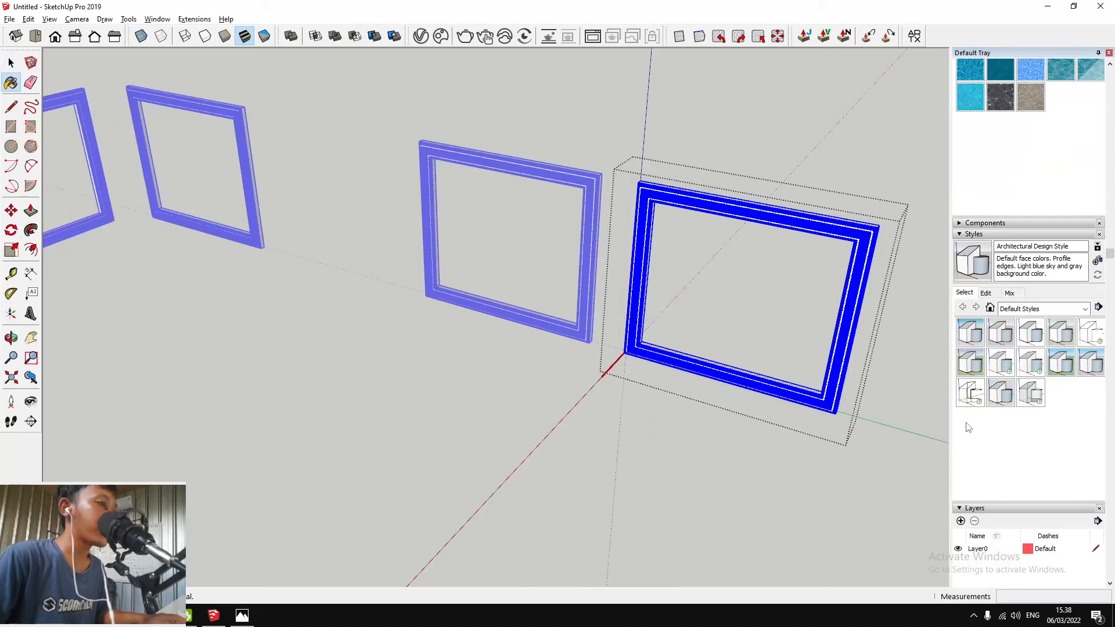
scroll(1015, 348, down, 6)
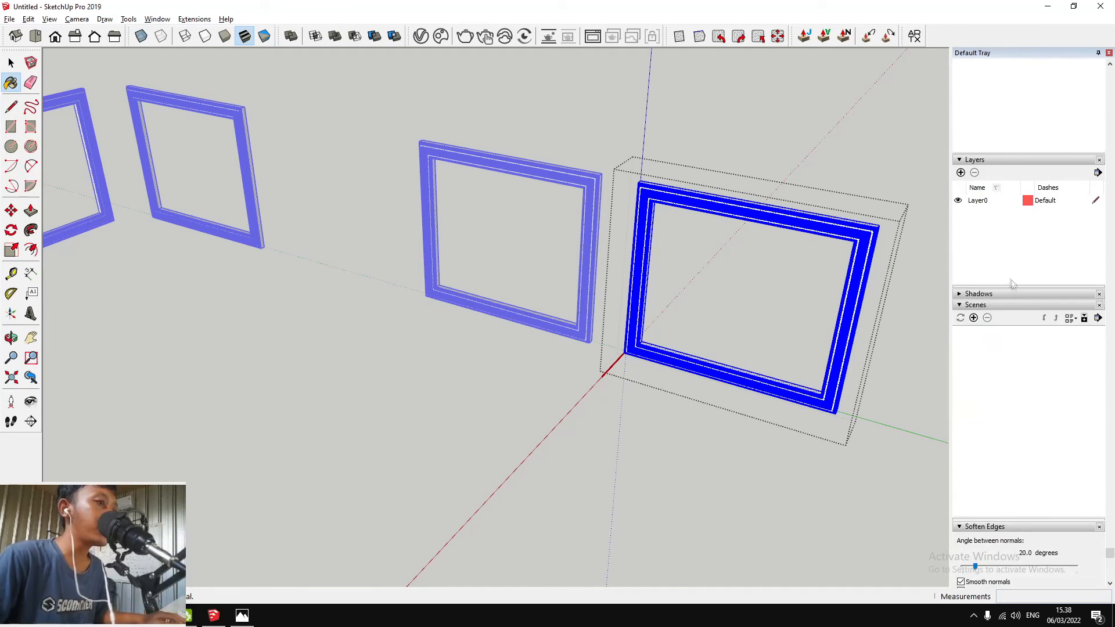
scroll(1021, 441, down, 1)
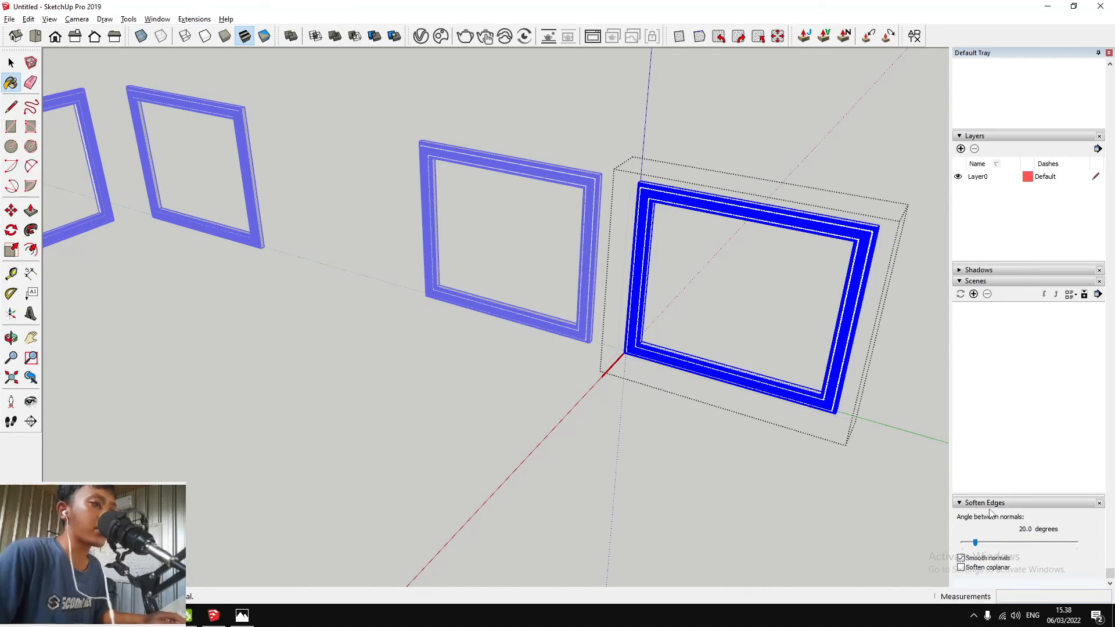
click(961, 568)
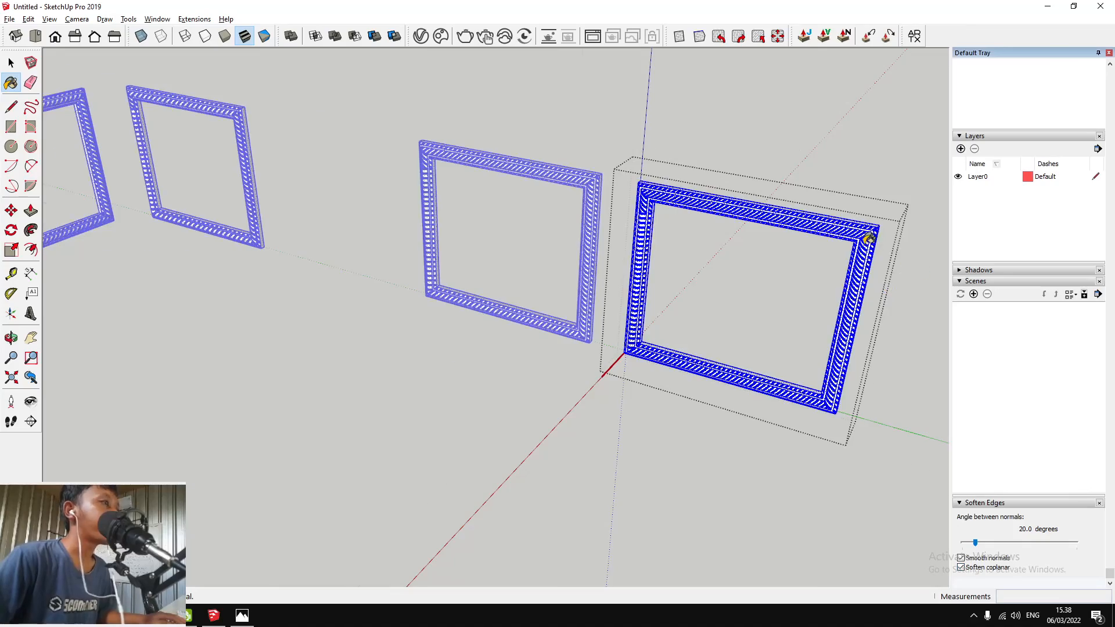
Inspect the softened moulding on the edited frame and check the other window frames around the walls
scroll(870, 238, up, 10)
key(space)
click(898, 201)
scroll(883, 215, down, 3)
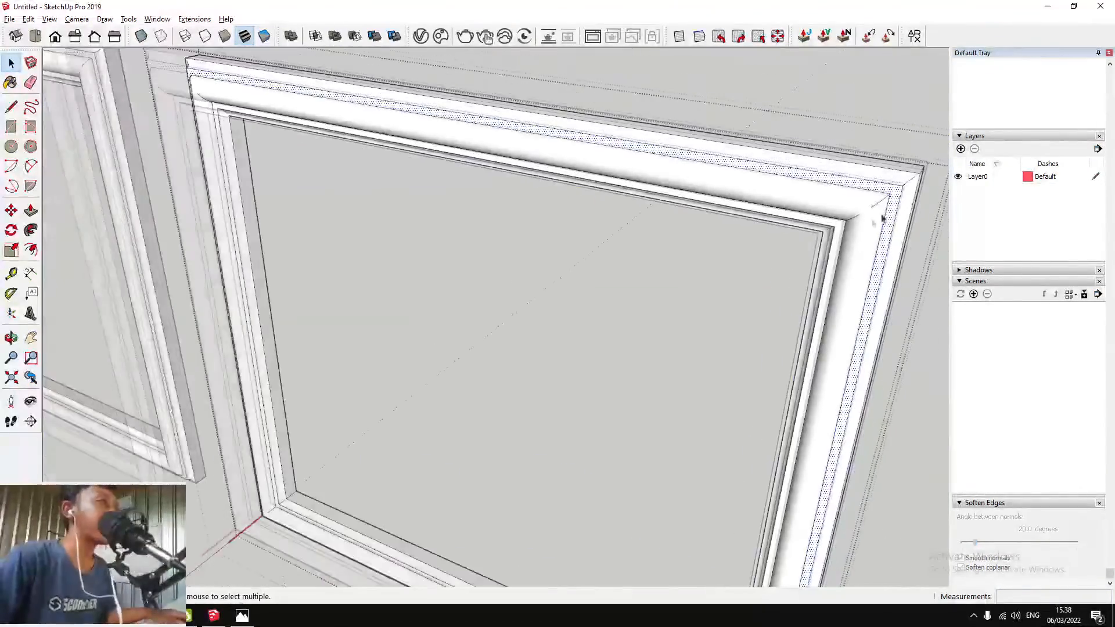
key(p)
scroll(845, 241, up, 2)
middle_drag(817, 238, 795, 244)
middle_drag(737, 293, 772, 329)
scroll(755, 261, down, 3)
scroll(738, 229, down, 5)
key(p)
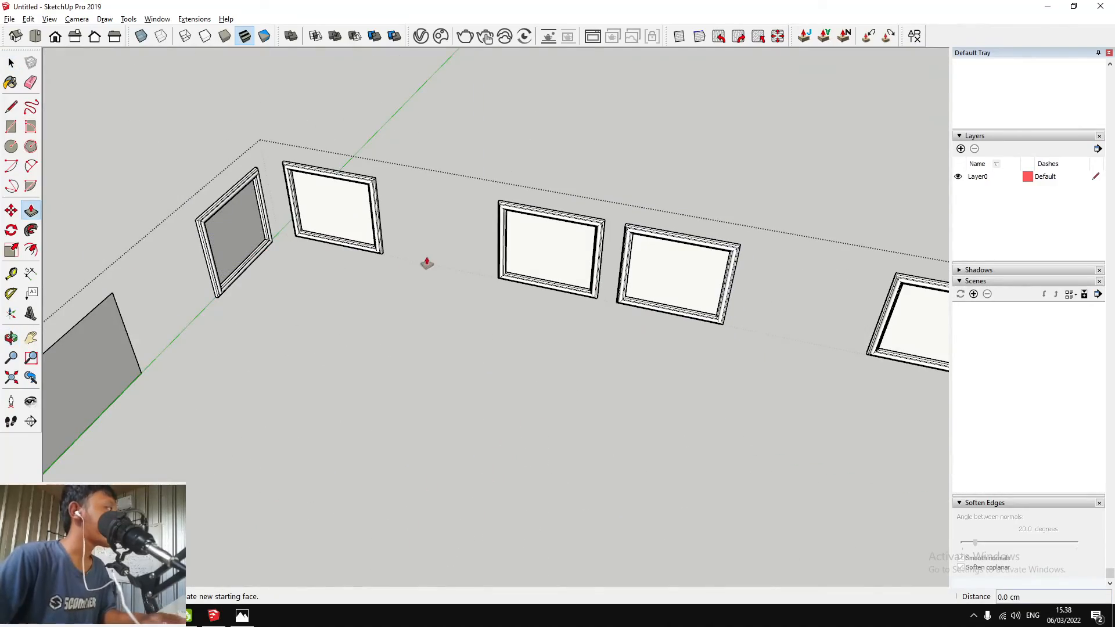
Move the moulding profile group down from the large rectangle's upper corner along its vertical edge
middle_drag(498, 250, 478, 187)
scroll(487, 178, up, 8)
key(space)
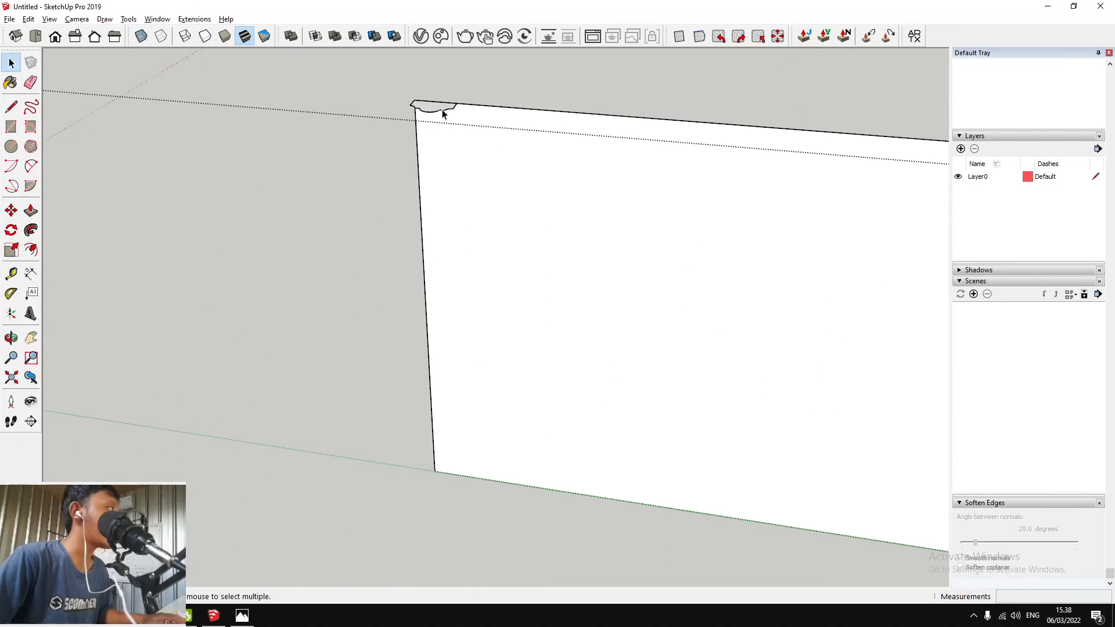
click(440, 111)
scroll(440, 111, up, 3)
key(m)
scroll(380, 91, up, 2)
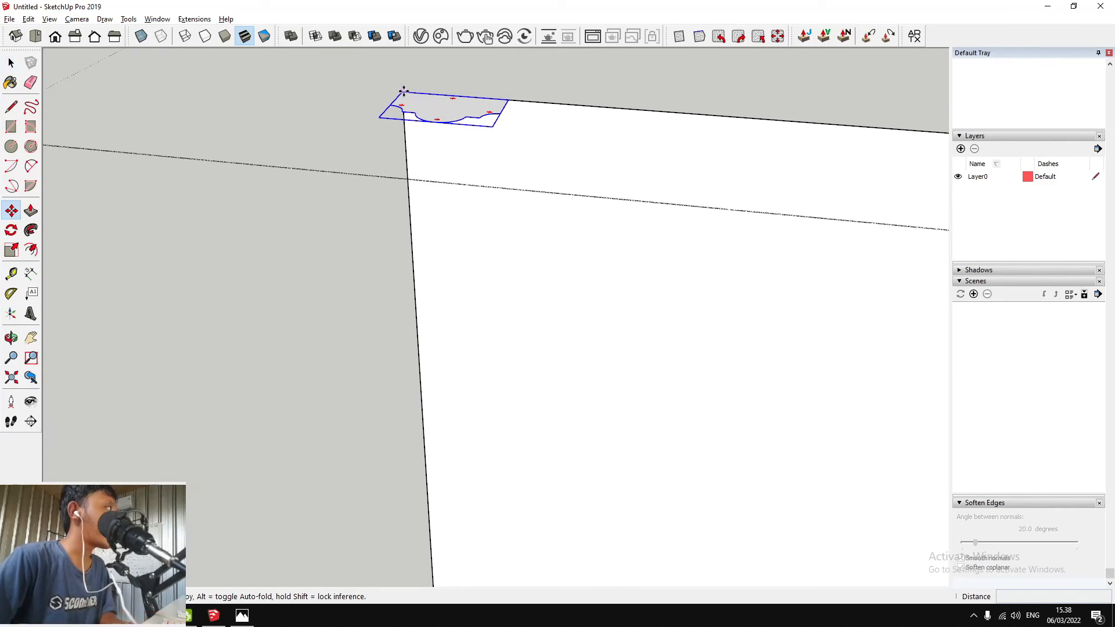
drag(403, 91, 404, 116)
key(Escape)
key(space)
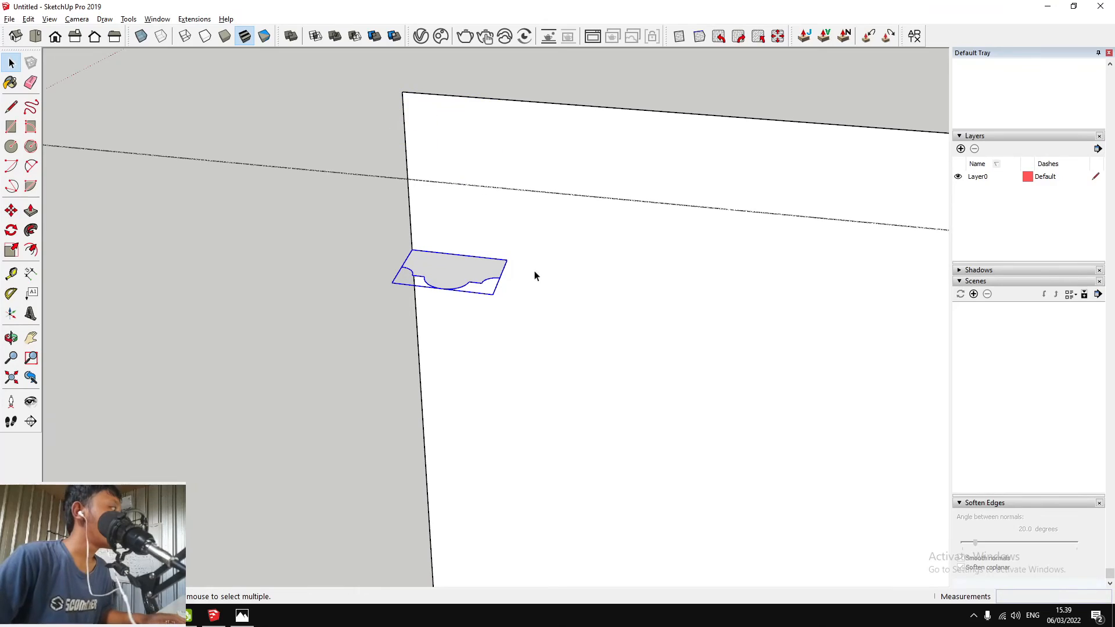
Delete the large rectangle's face, keeping its outline edges
click(539, 264)
scroll(411, 230, down, 1)
scroll(411, 231, down, 3)
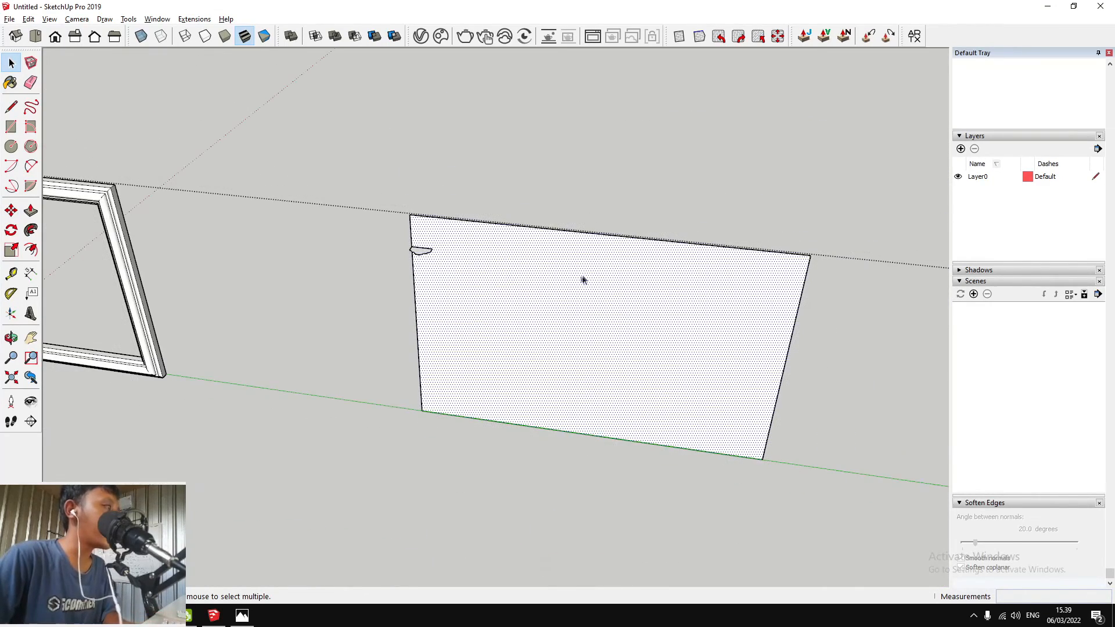
key(Delete)
Explode the moulding profile group on the rectangle's vertical edge
scroll(416, 264, up, 3)
right_click(424, 252)
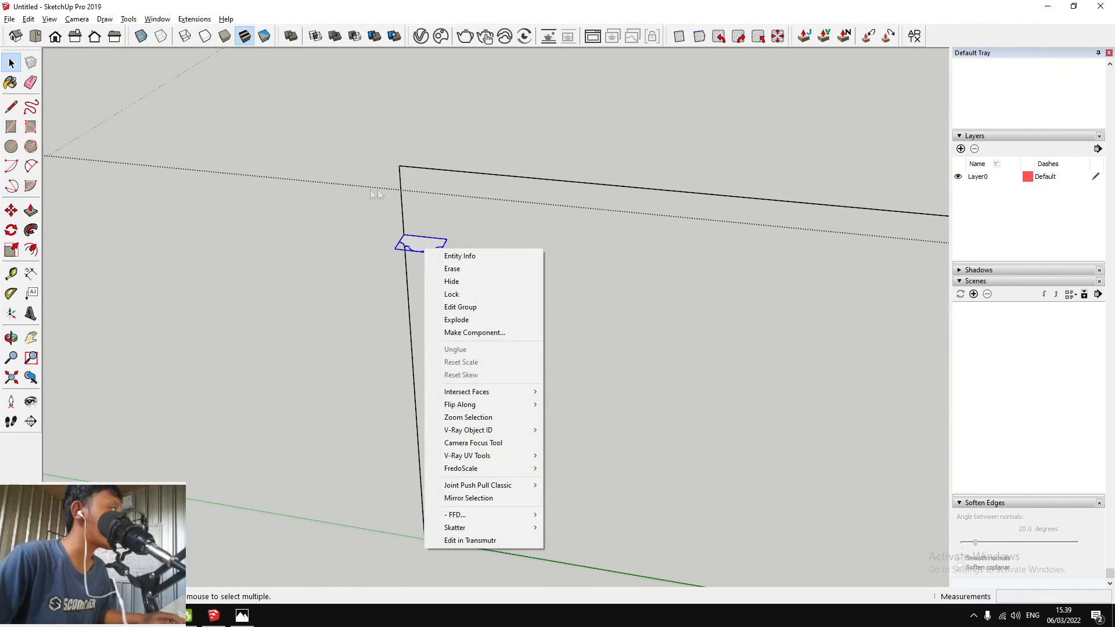
click(416, 237)
right_click(415, 247)
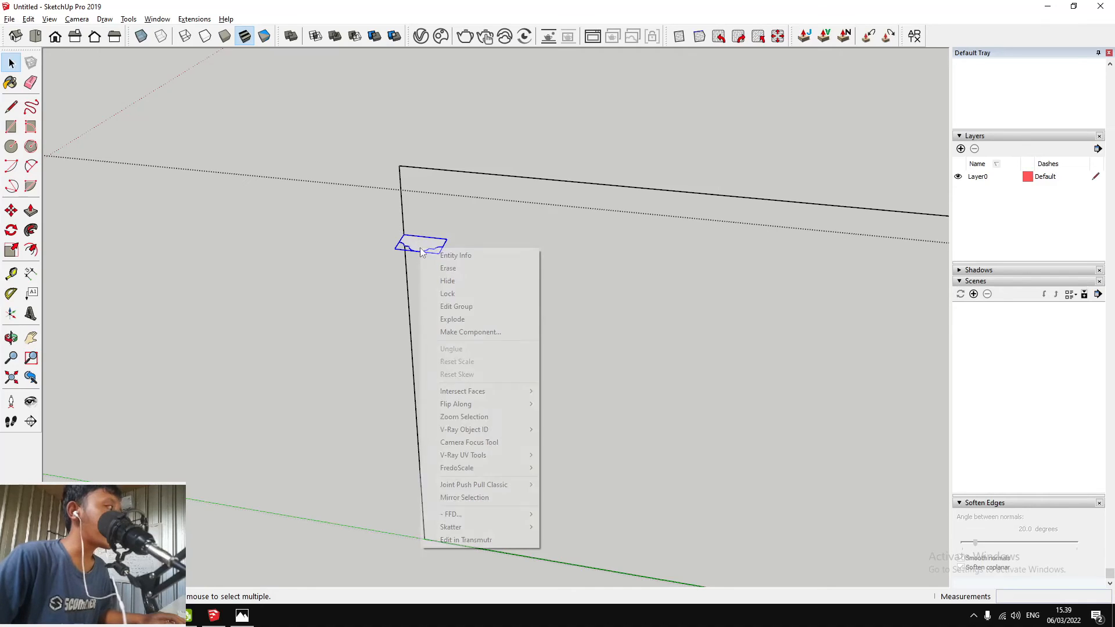
click(456, 319)
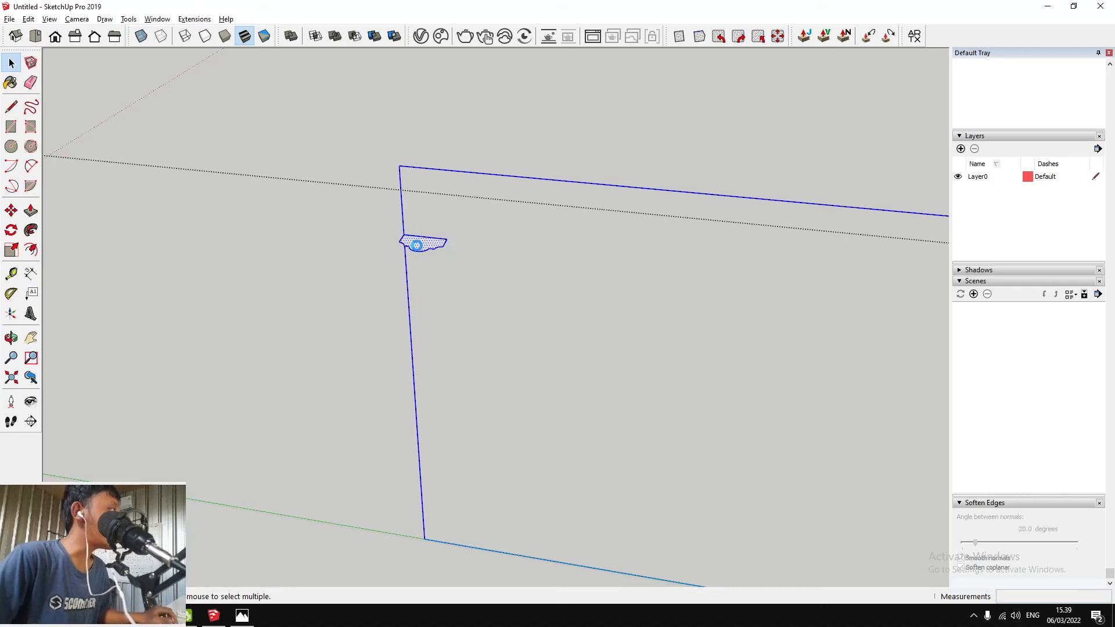
Sweep the moulding profile around the selected rectangle outline with Follow Me
click(429, 259)
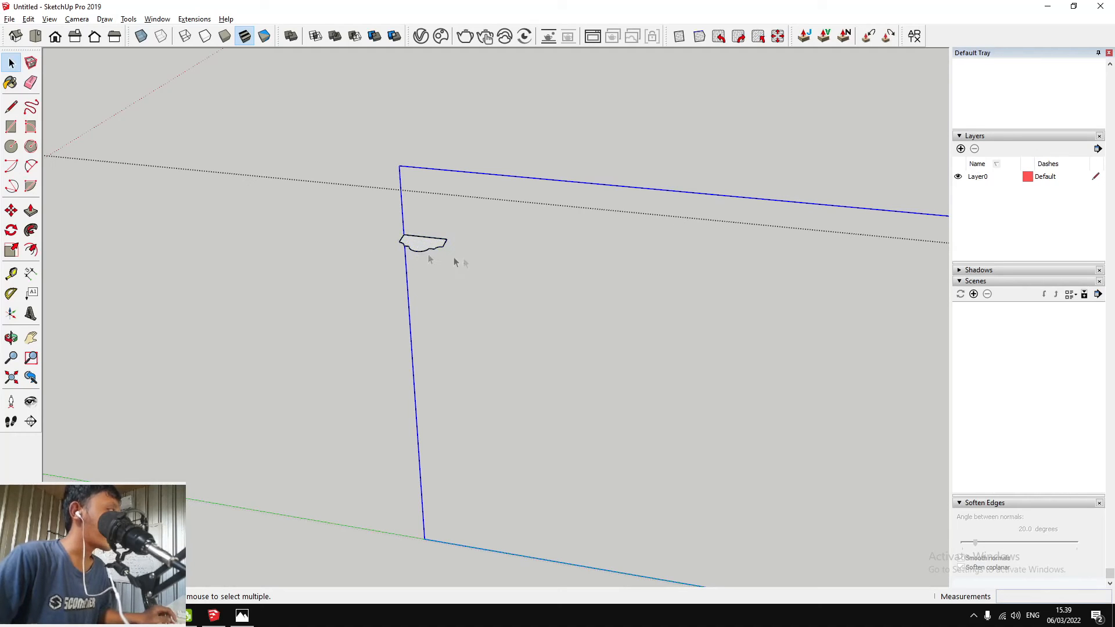
click(31, 231)
click(407, 246)
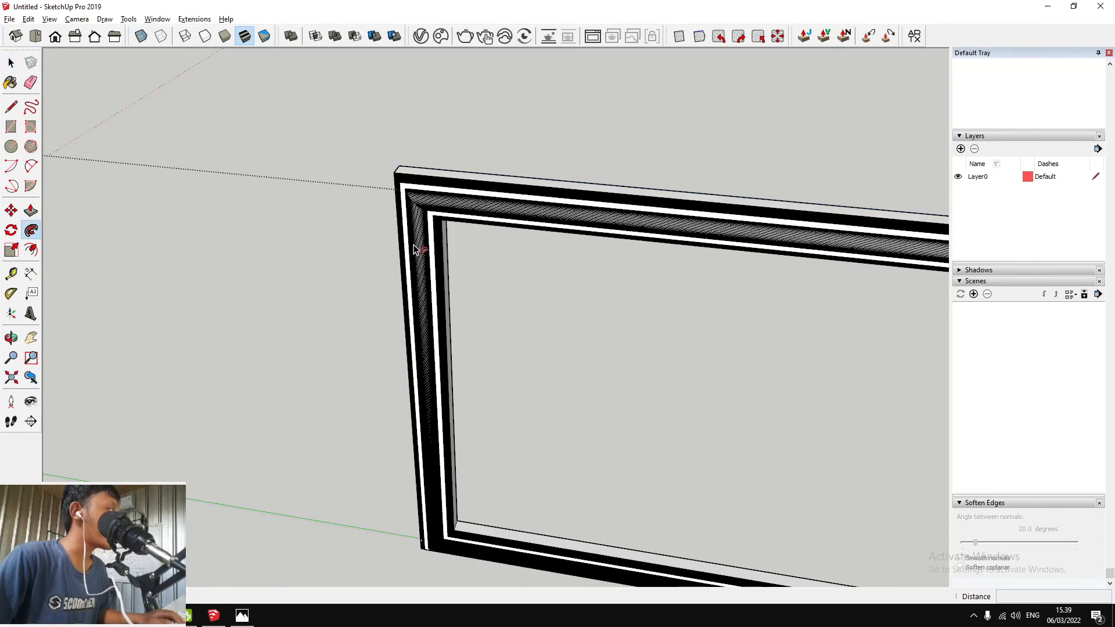
Select all connected geometry of the newly swept frame
scroll(414, 249, down, 3)
scroll(415, 248, down, 2)
scroll(530, 269, up, 4)
key(space)
triple_click(585, 237)
Examine the moulding edges around the corner and side of the newly swept frame
scroll(584, 256, up, 5)
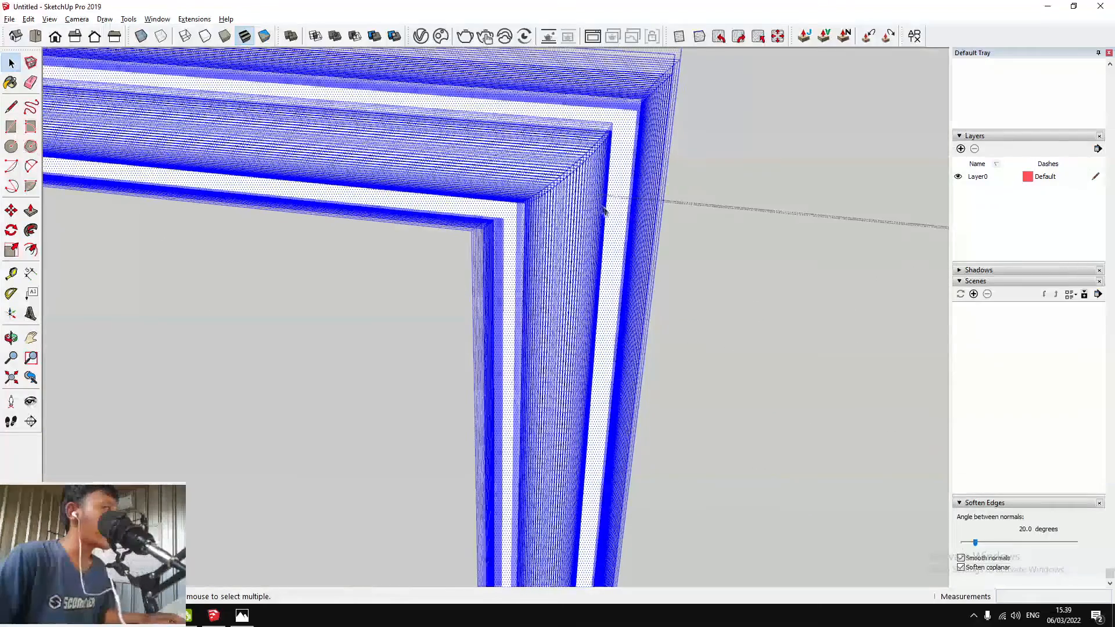
scroll(577, 167, down, 5)
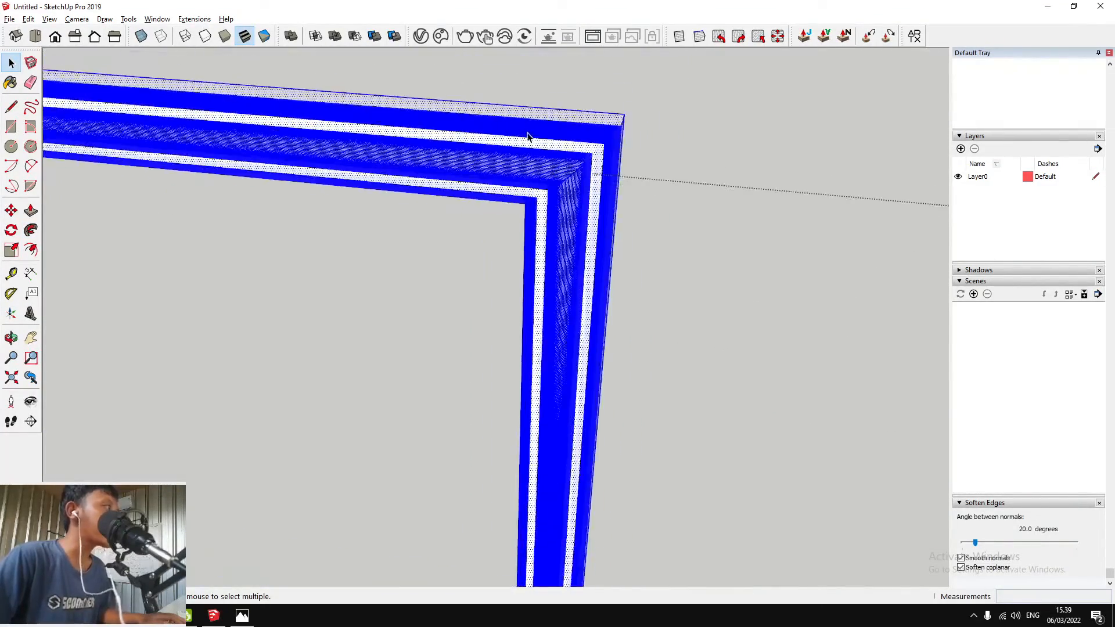
scroll(586, 244, down, 4)
scroll(577, 224, up, 4)
scroll(570, 228, down, 4)
scroll(563, 203, up, 1)
scroll(557, 198, up, 5)
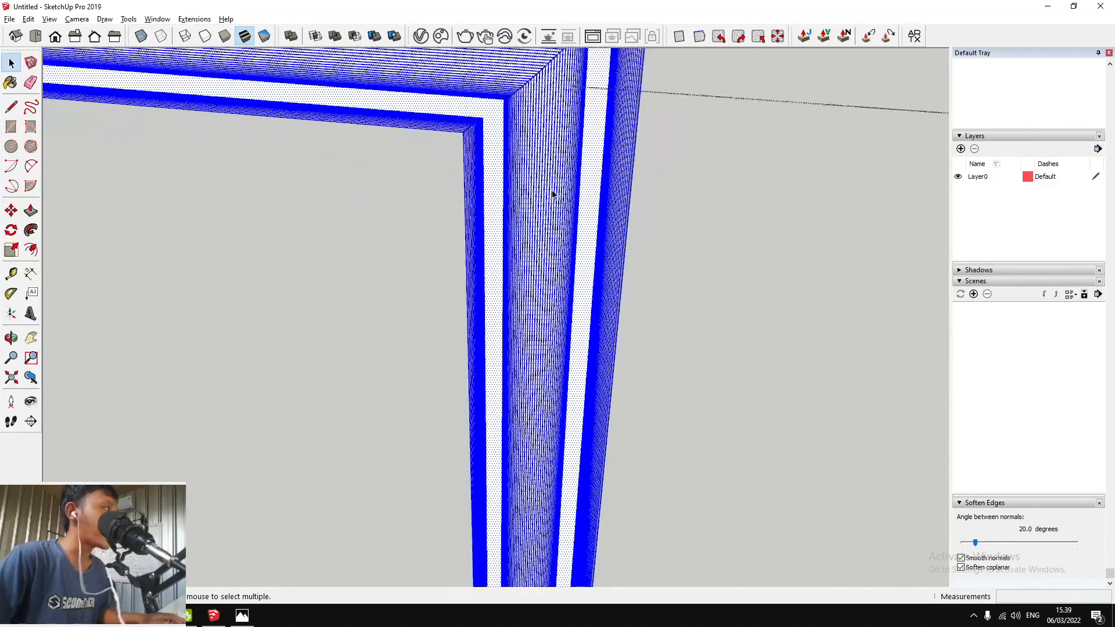
scroll(567, 196, down, 5)
scroll(600, 209, up, 3)
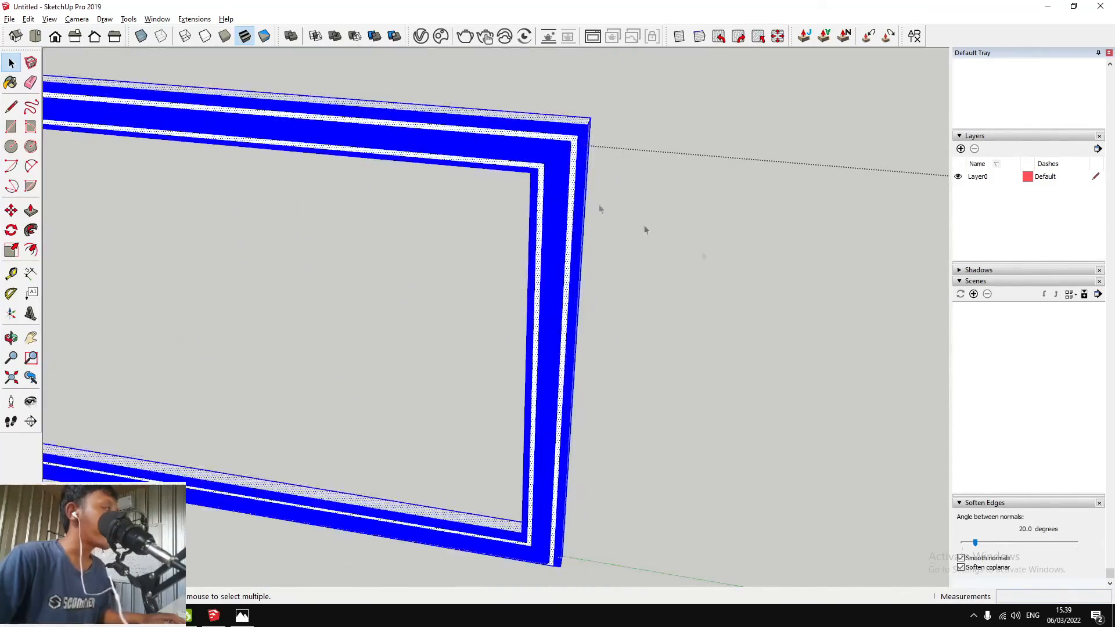
Soften the coplanar edges of the newly swept moulding frame and clear the selection
click(962, 568)
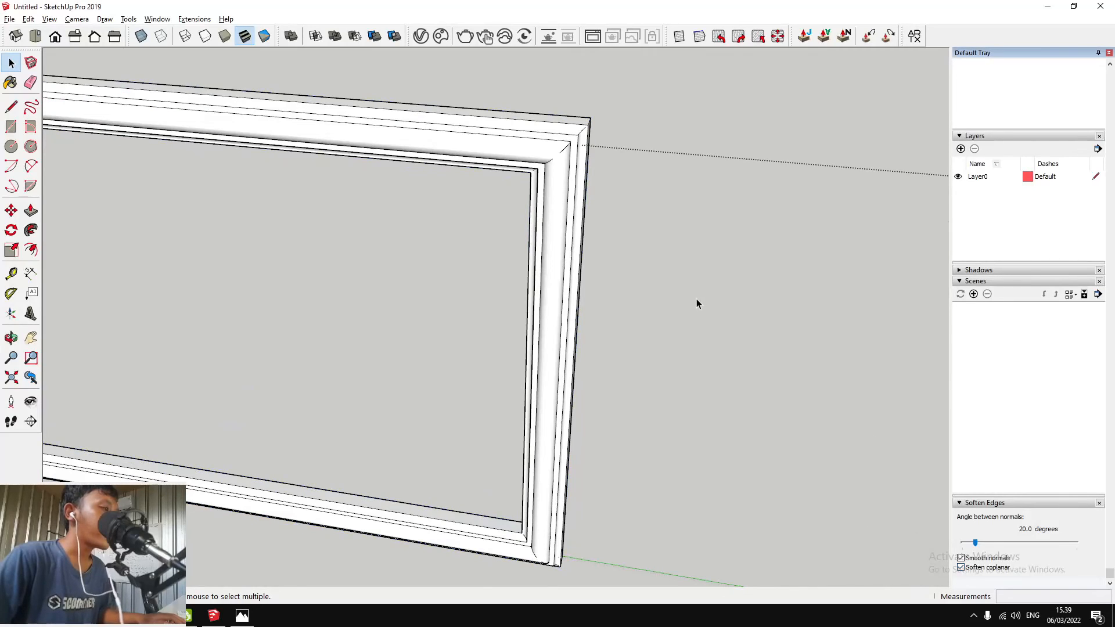
scroll(696, 298, down, 4)
scroll(647, 288, up, 2)
click(620, 256)
scroll(620, 259, down, 3)
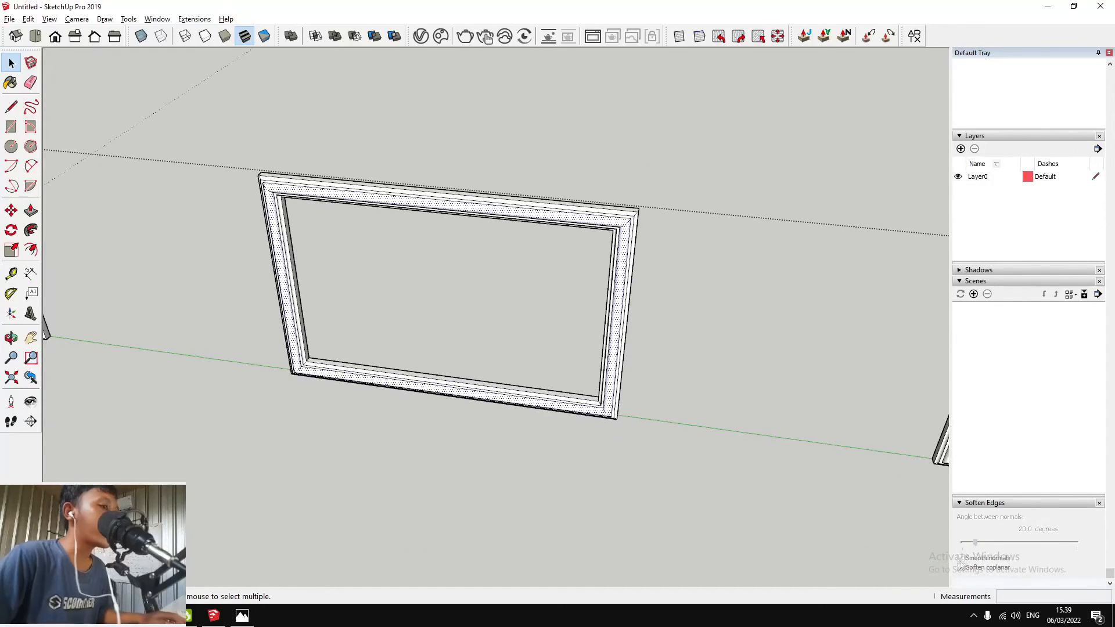
shift+middle_drag(477, 395, 553, 337)
key(Escape)
Select the wainscot running around the room's lower walls and soften the coplanar edges of its rail and baseboard mouldings
scroll(333, 290, down, 3)
scroll(568, 348, down, 6)
scroll(664, 242, up, 3)
mouse_move(665, 242)
middle_down()
mouse_move(877, 274)
mouse_move(861, 227)
middle_up()
scroll(588, 214, up, 3)
mouse_move(588, 214)
middle_down()
mouse_move(839, 219)
mouse_move(341, 228)
mouse_move(884, 339)
mouse_move(620, 277)
mouse_move(630, 281)
mouse_move(598, 234)
mouse_move(557, 295)
middle_up()
scroll(341, 229, down, 4)
scroll(620, 277, up, 3)
scroll(630, 269, down, 2)
scroll(662, 259, up, 4)
mouse_move(557, 295)
mouse_down()
mouse_move(600, 273)
mouse_move(528, 264)
mouse_move(489, 323)
mouse_up()
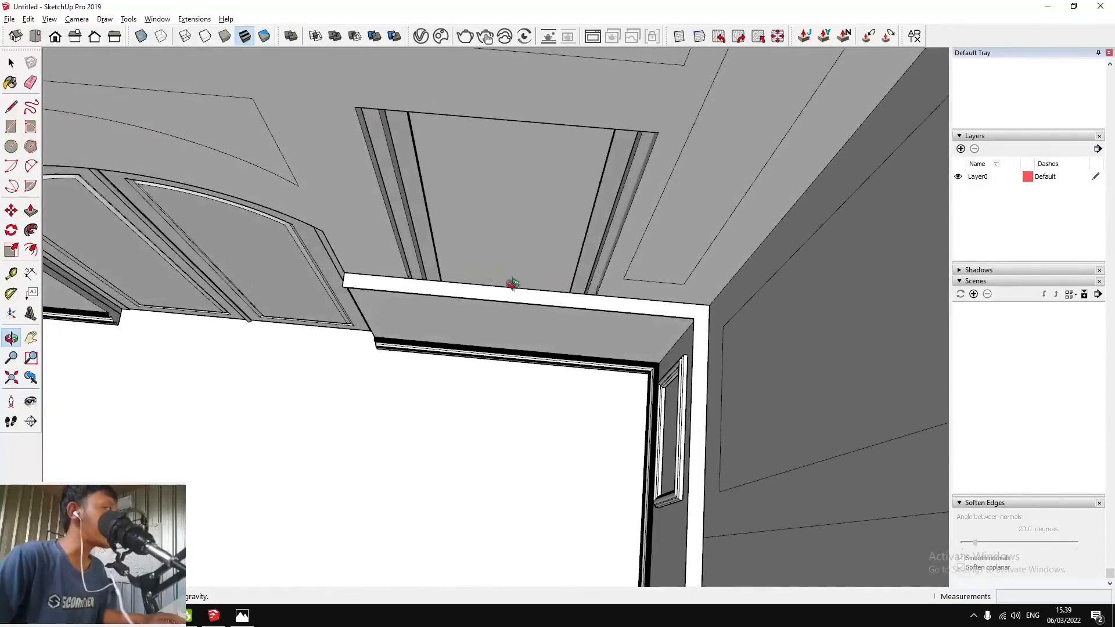
scroll(542, 285, down, 5)
mouse_move(542, 284)
middle_down()
mouse_move(418, 279)
mouse_move(610, 244)
mouse_move(688, 244)
mouse_move(597, 185)
middle_up()
scroll(597, 185, up, 5)
scroll(597, 184, up, 8)
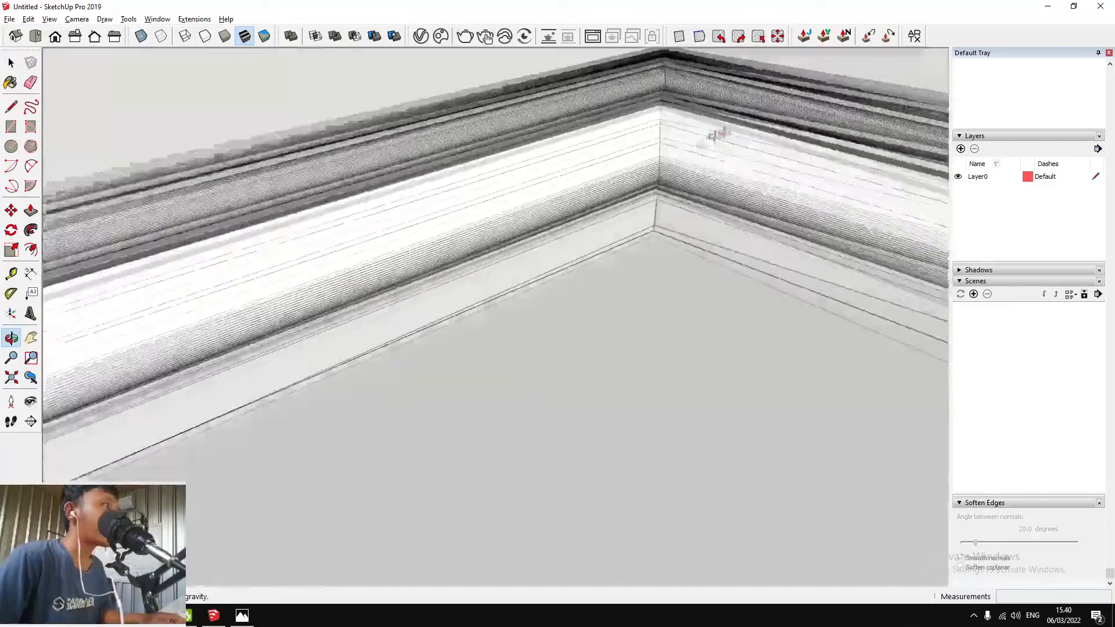
mouse_move(717, 135)
mouse_down()
mouse_move(535, 256)
mouse_move(573, 187)
mouse_move(487, 210)
mouse_up()
key(space)
click(487, 209)
scroll(554, 228, down, 5)
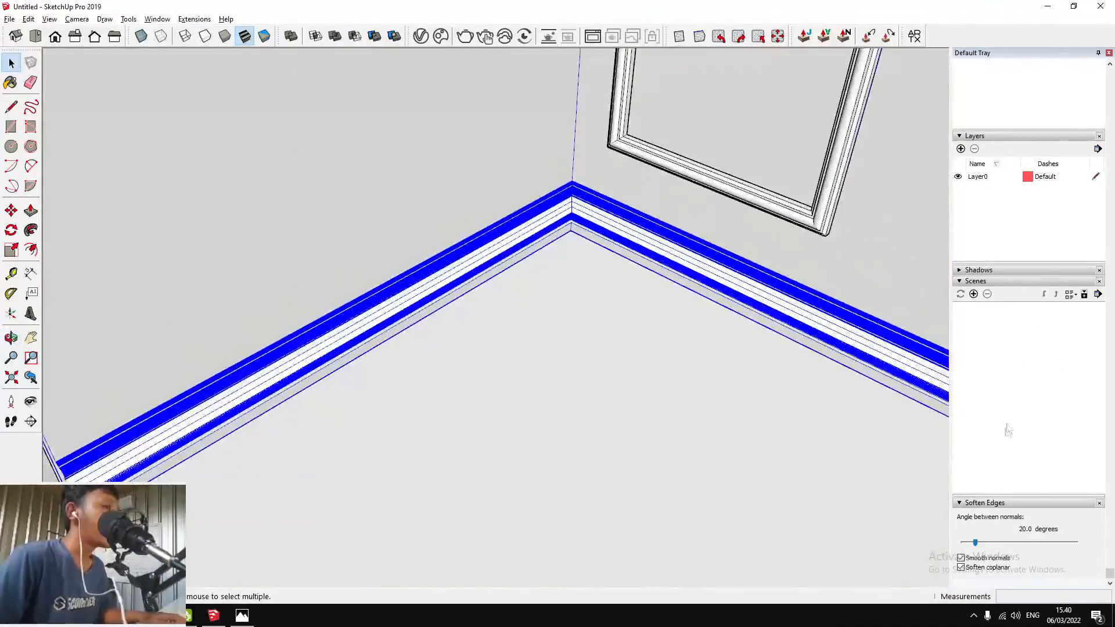
click(962, 568)
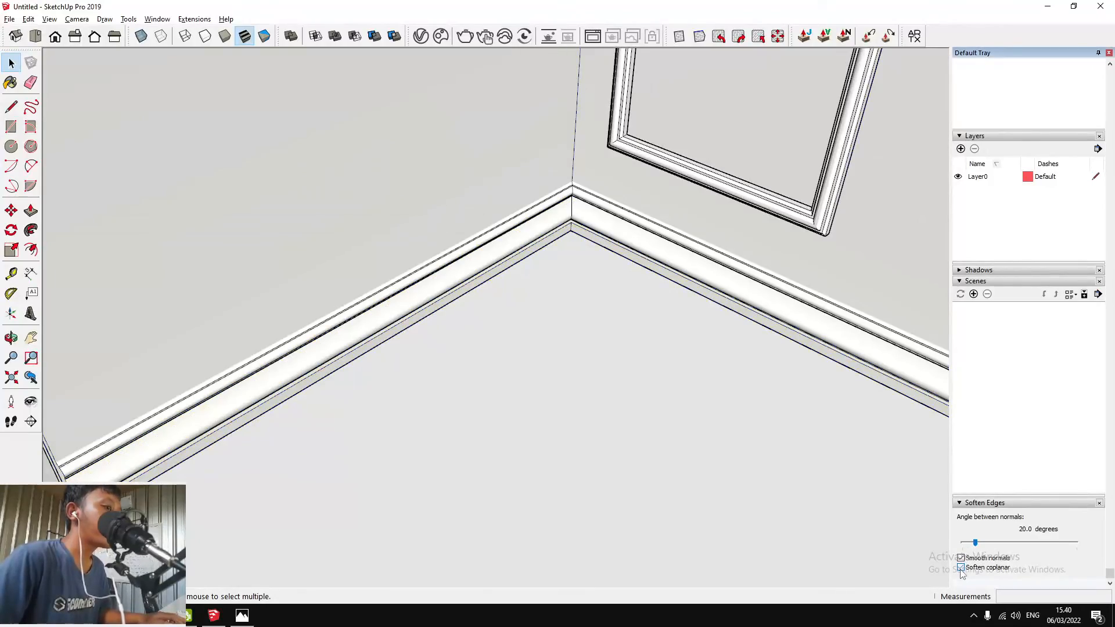
Draw a rectangle over the outer frame of the window on the left of the arched door, on the exterior wall
scroll(655, 423, down, 10)
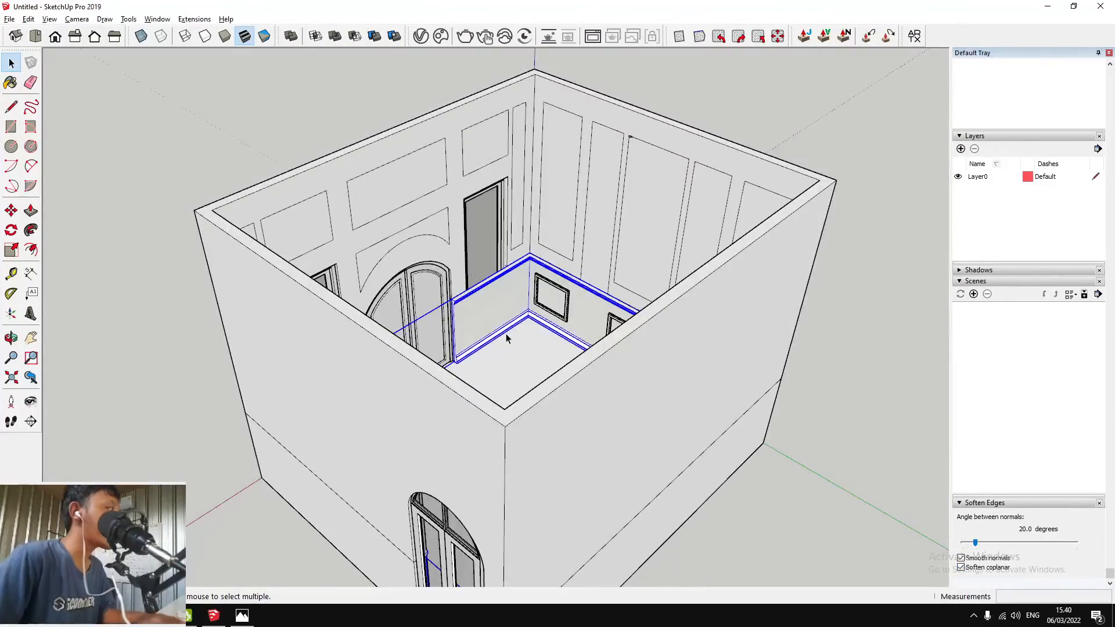
scroll(493, 326, up, 5)
middle_drag(478, 315, 714, 306)
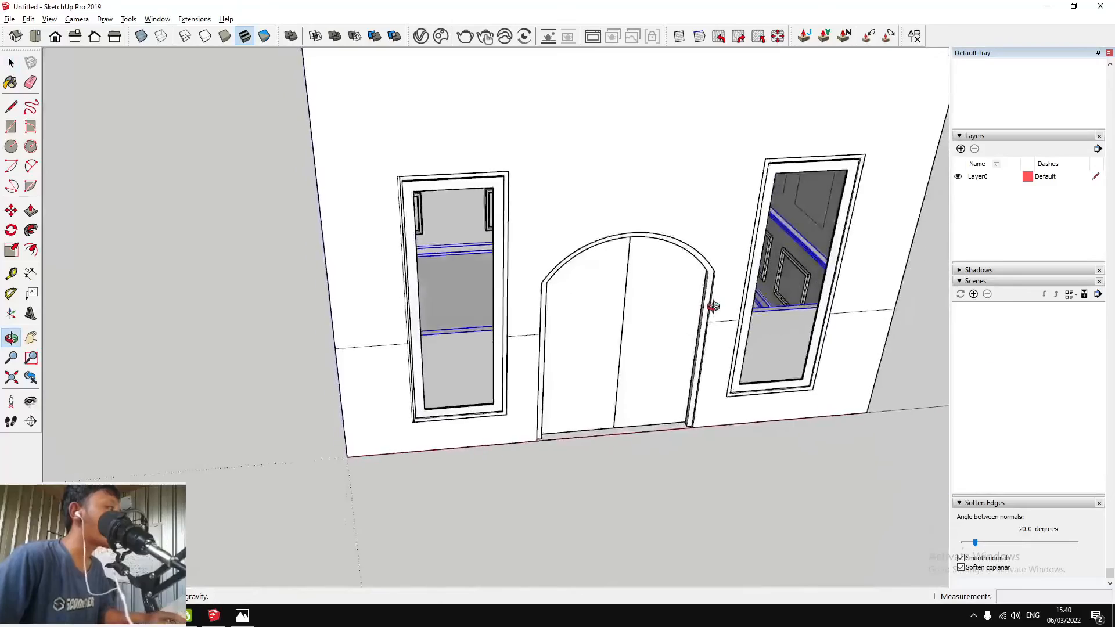
scroll(713, 306, down, 5)
key(space)
scroll(516, 219, up, 8)
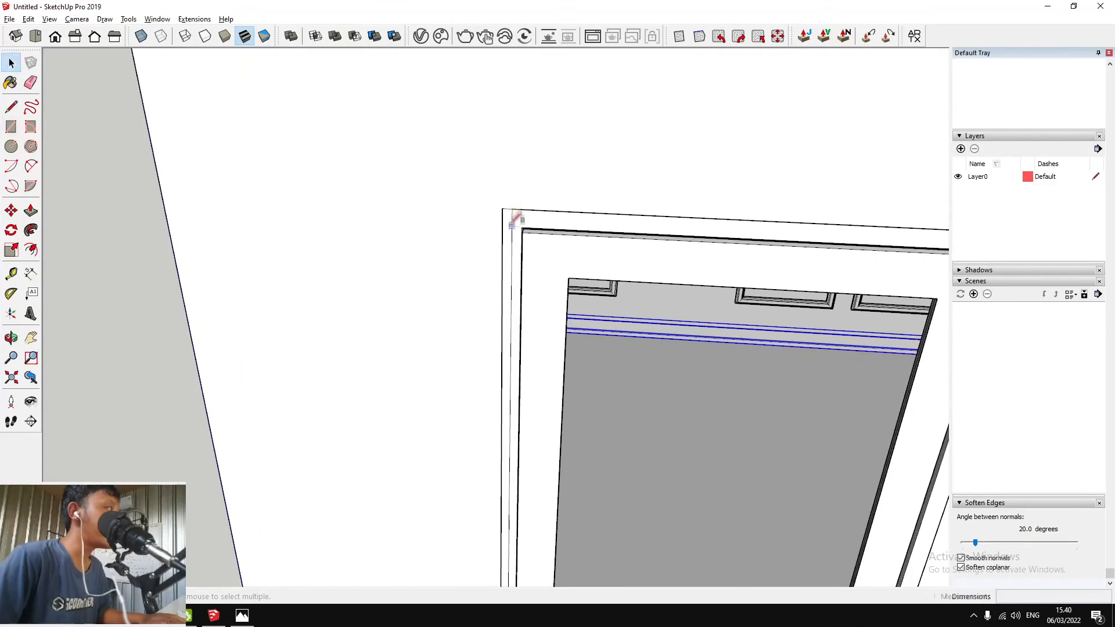
click(503, 208)
scroll(378, 256, down, 4)
scroll(499, 481, up, 6)
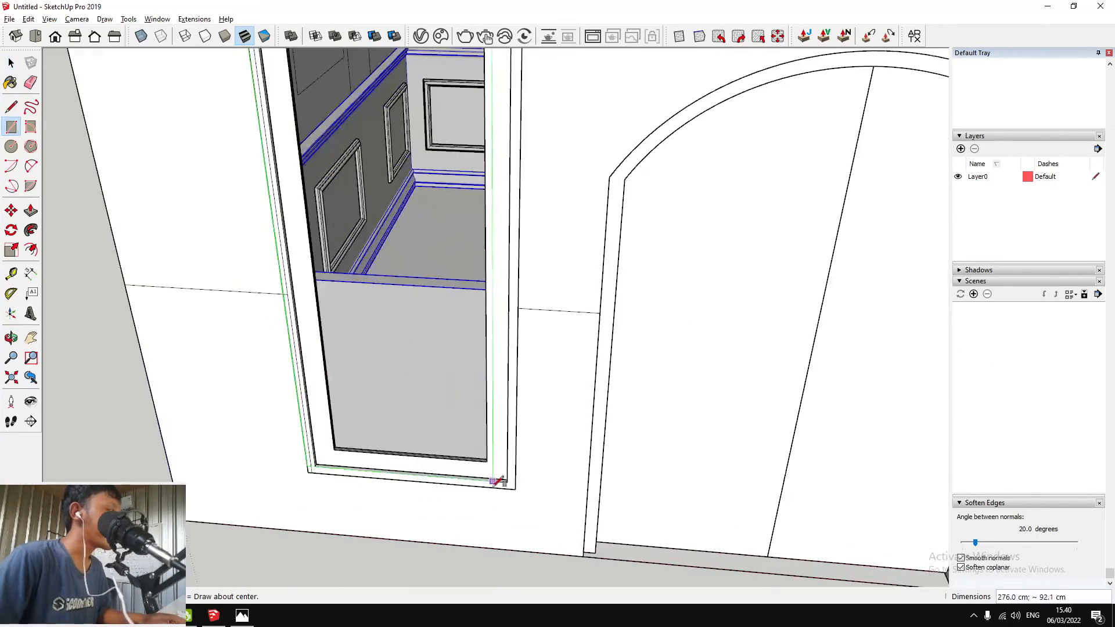
click(519, 487)
scroll(365, 335, down, 8)
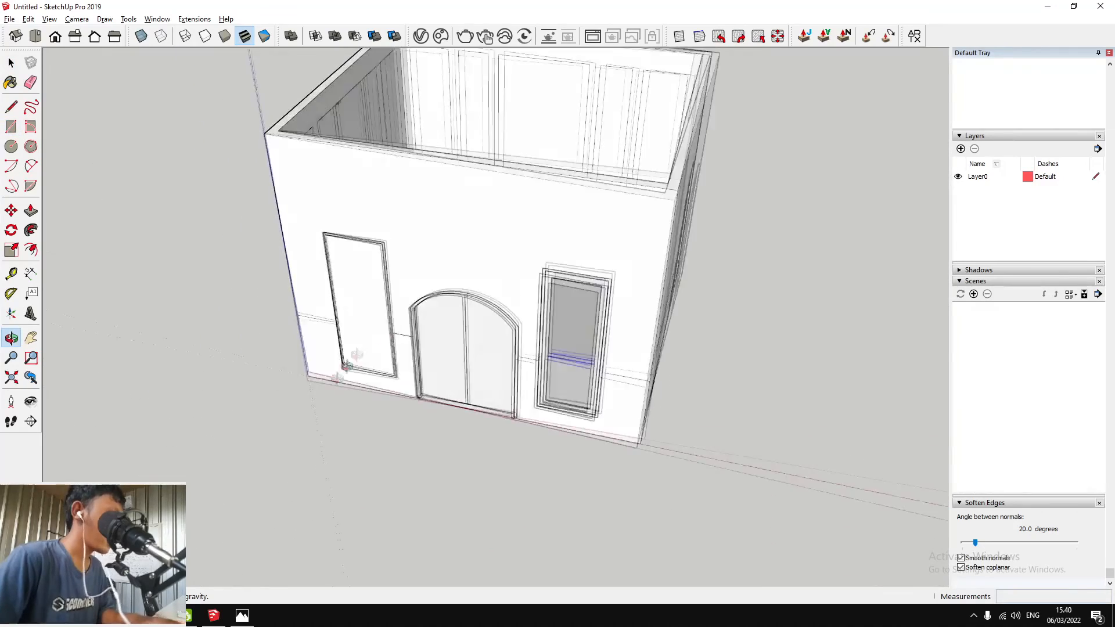
Push/Pull the rectangle over the left window about 186 cm through the wall into the room as a cutting box
middle_drag(369, 343, 373, 306)
scroll(364, 308, down, 5)
key(p)
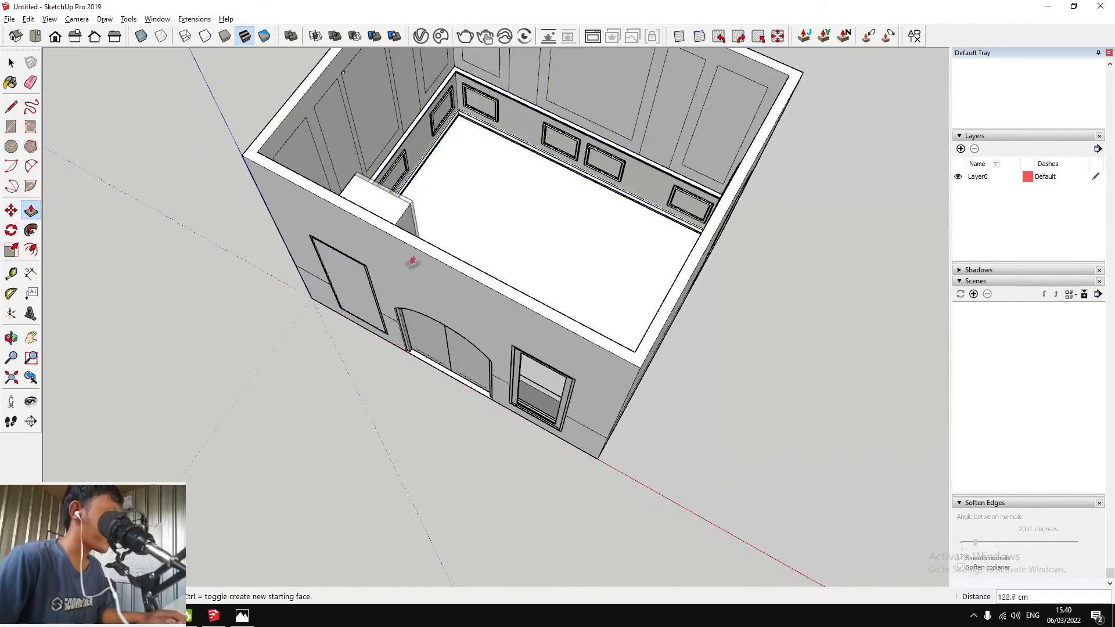
click(511, 247)
middle_drag(511, 247, 395, 256)
scroll(394, 256, up, 5)
key(space)
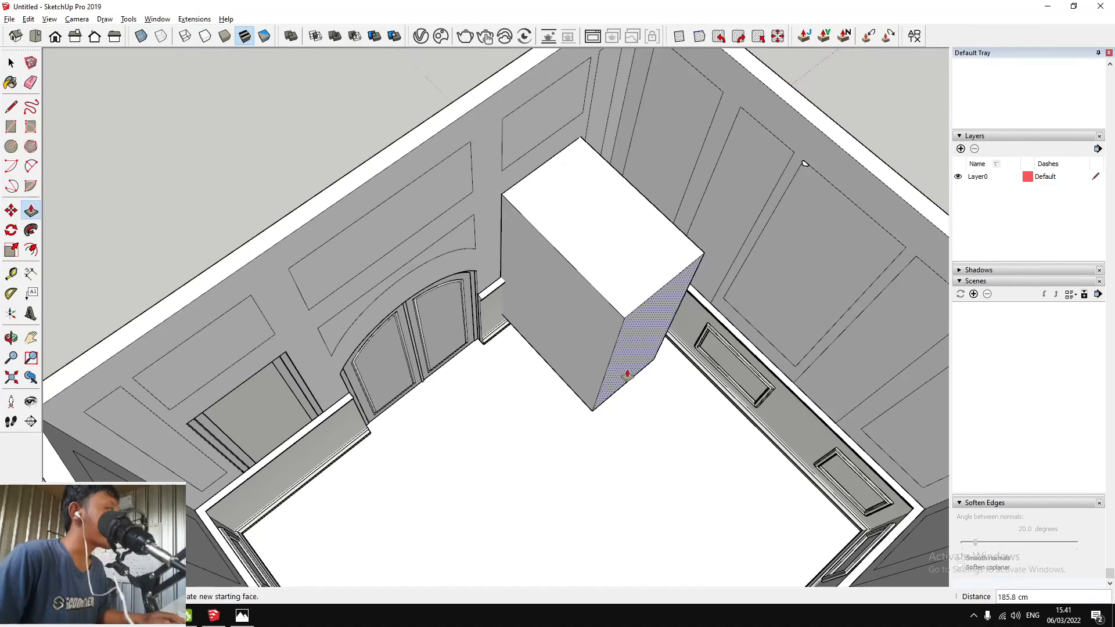
Select all connected geometry of the cutting box and make it a group
click(617, 229)
triple_click(616, 228)
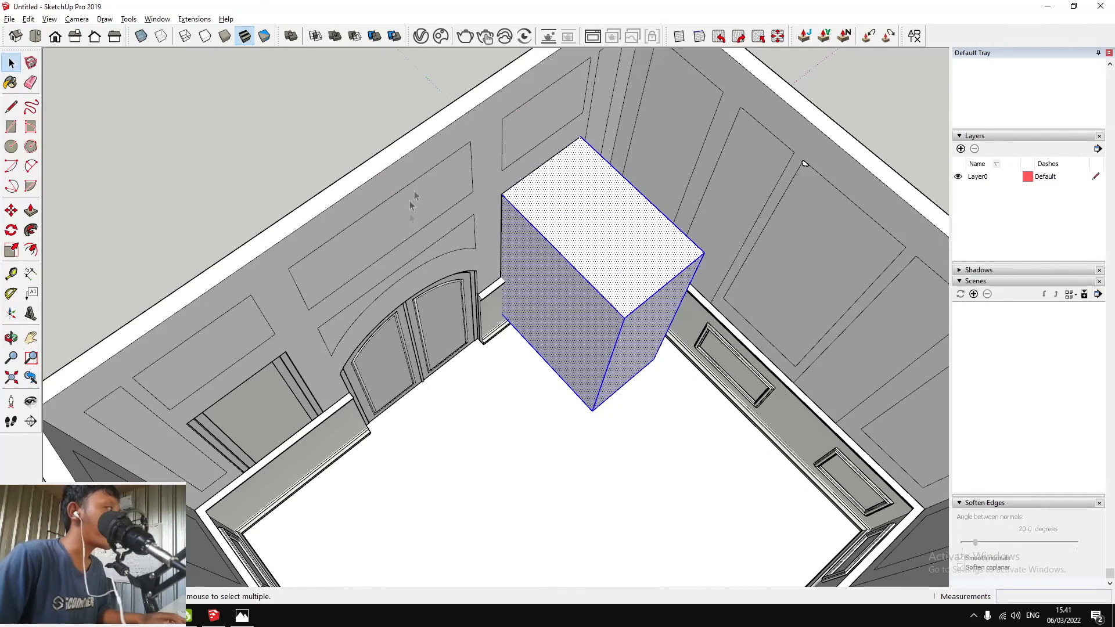
right_click(620, 258)
click(656, 356)
middle_drag(507, 260, 562, 282)
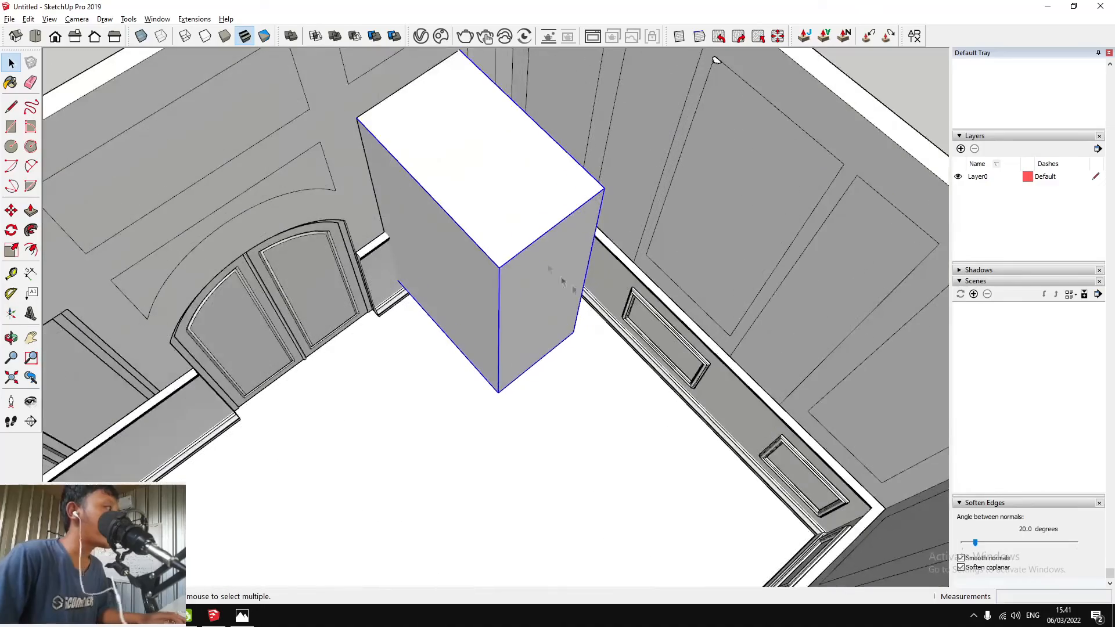
middle_drag(552, 219, 614, 256)
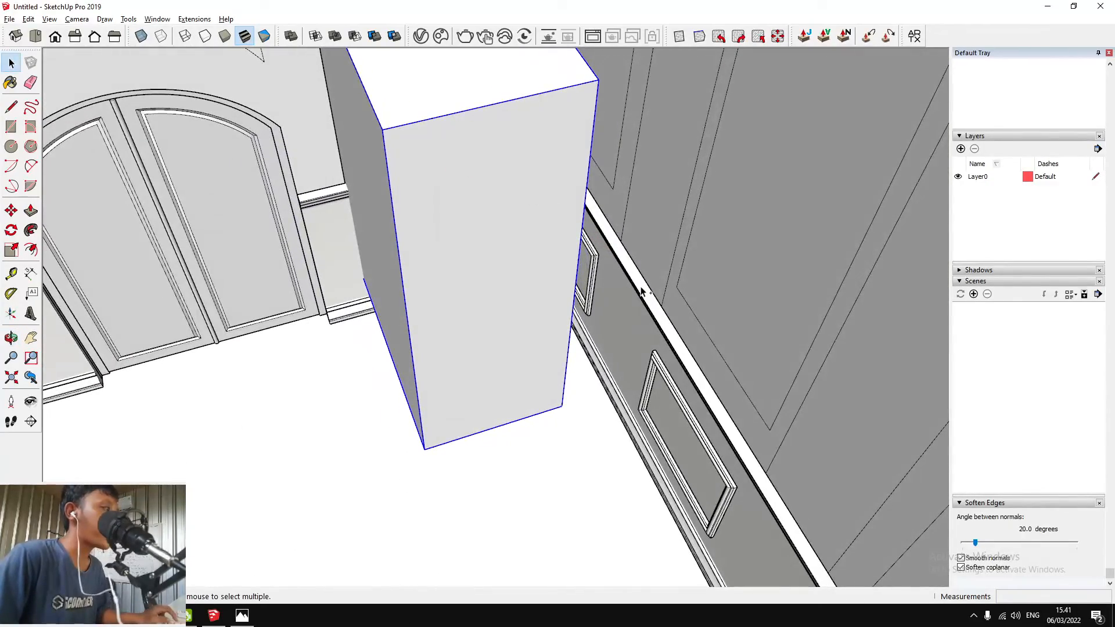
Add the wainscot to the selection and intersect its faces with the cutting box
right_click(967, 38)
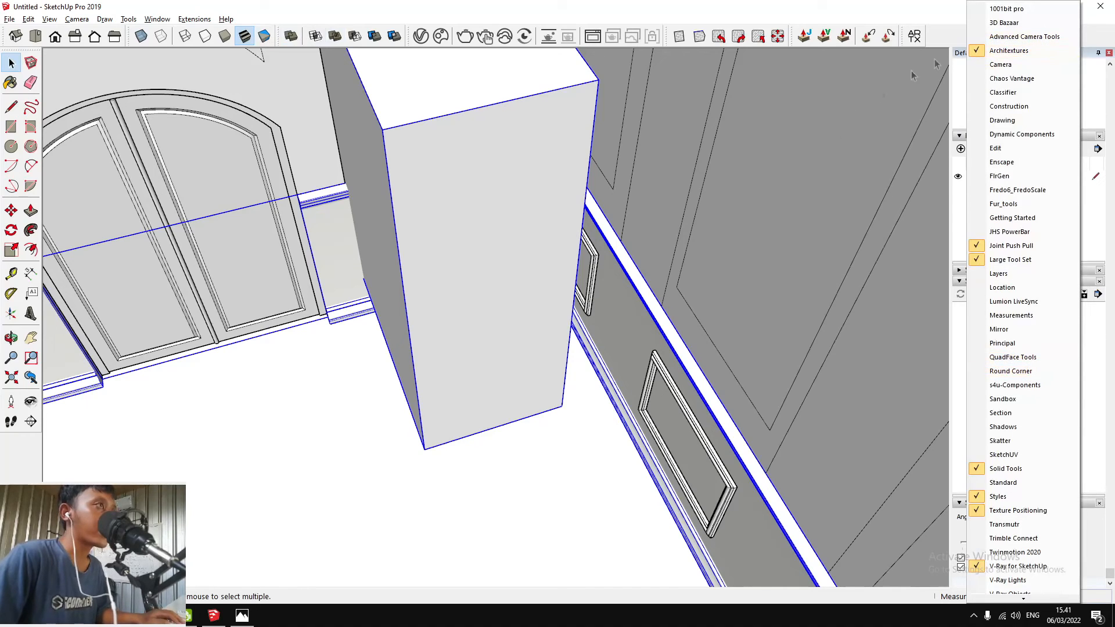
click(921, 9)
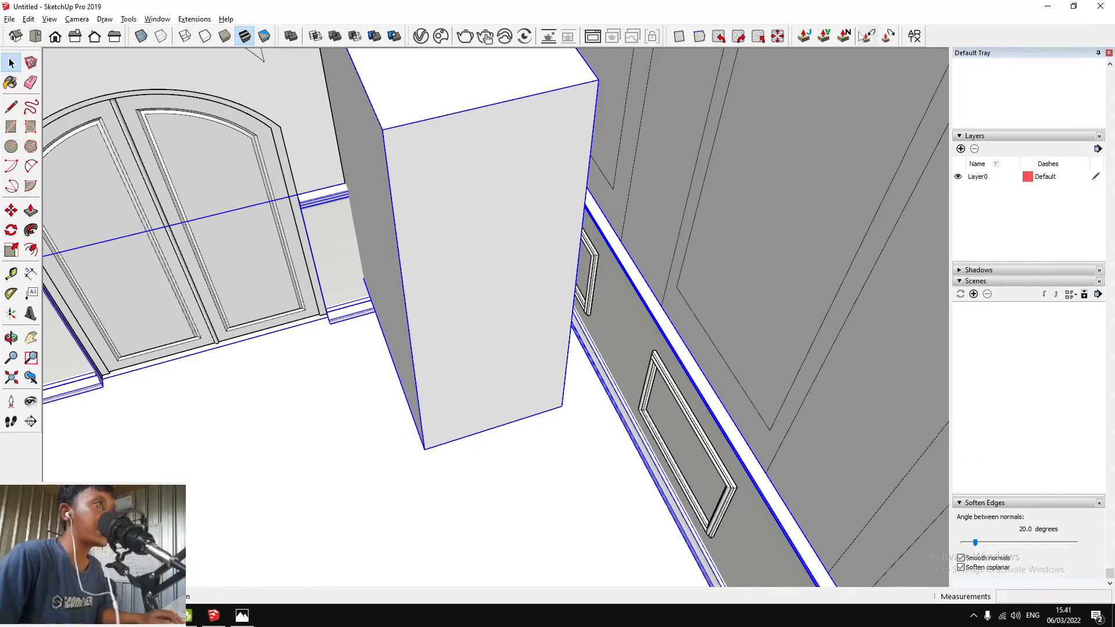
right_click(976, 38)
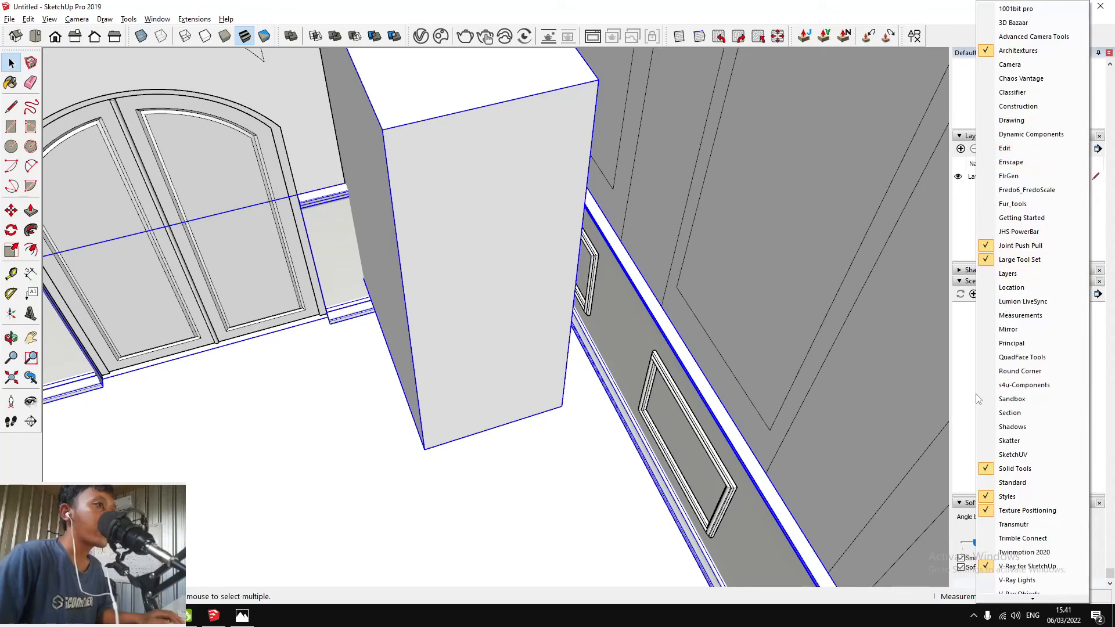
scroll(988, 378, down, 2)
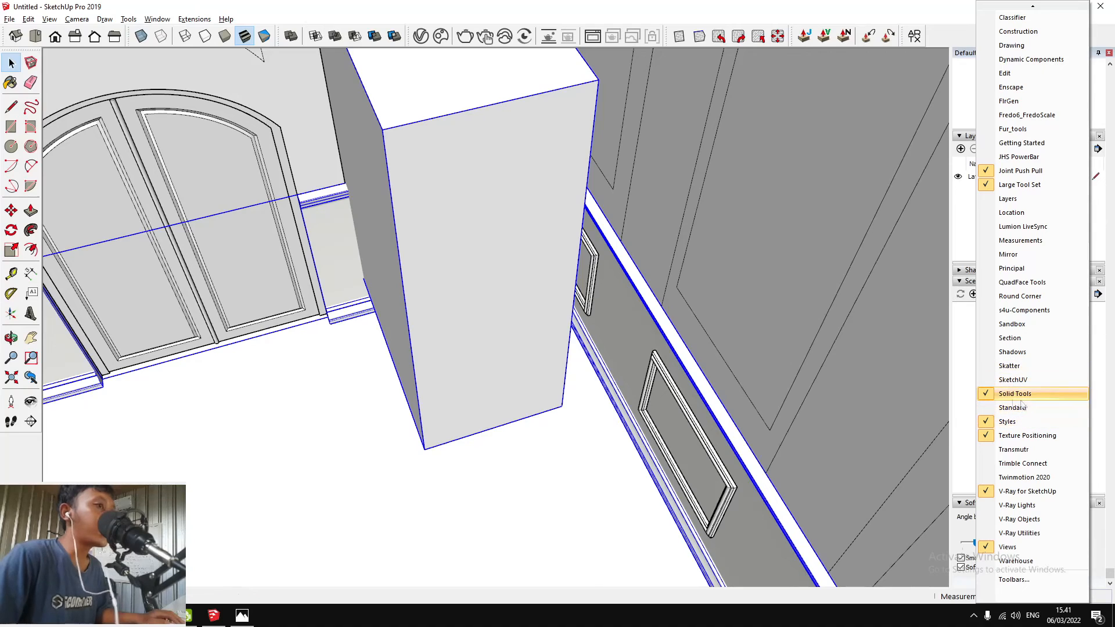
click(949, 39)
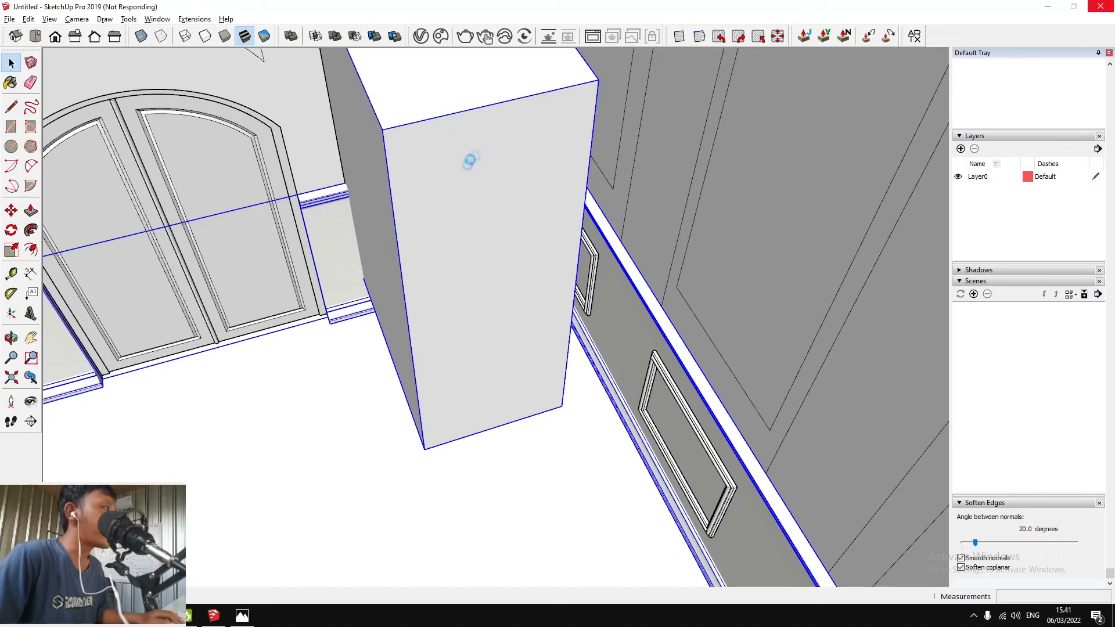
Delete the first cutting box and the wainscot section inside the window outline
scroll(503, 159, down, 4)
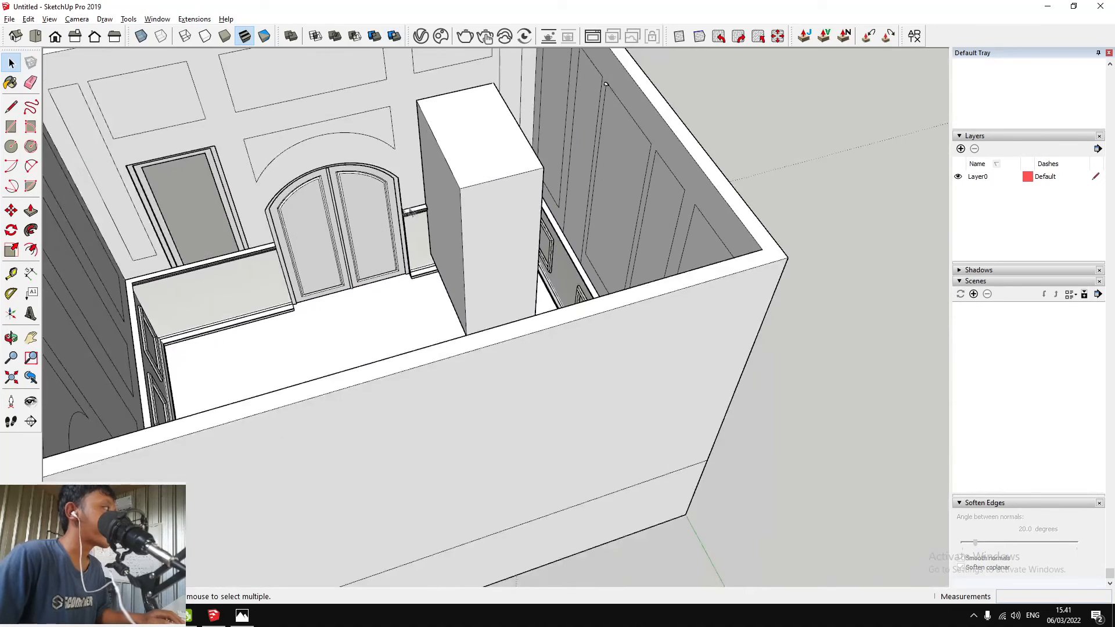
scroll(388, 213, up, 3)
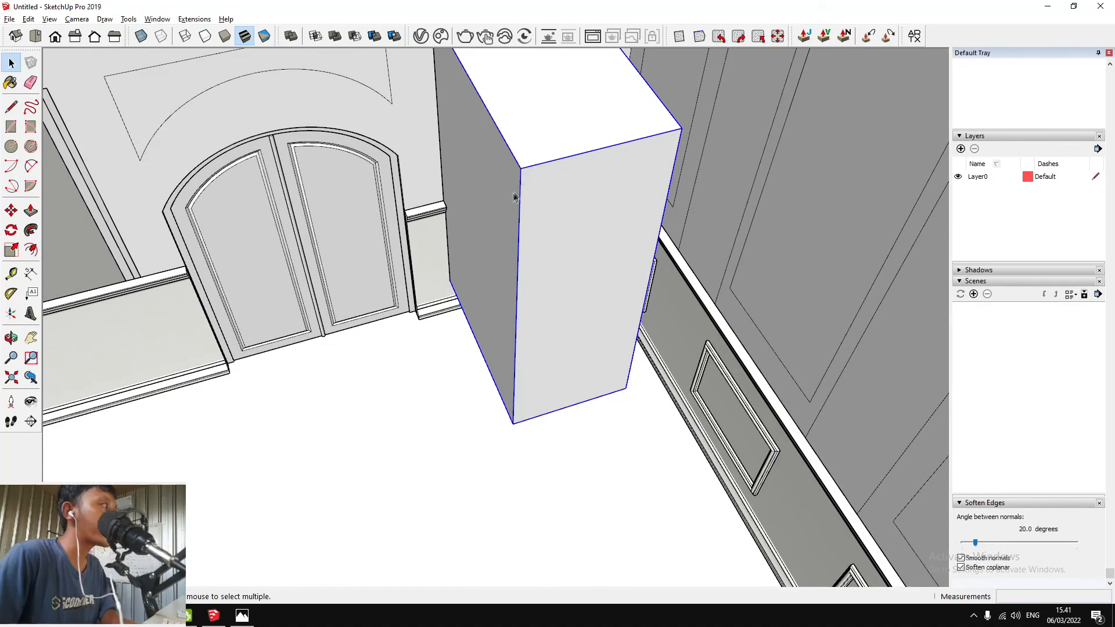
key(Delete)
scroll(581, 186, up, 5)
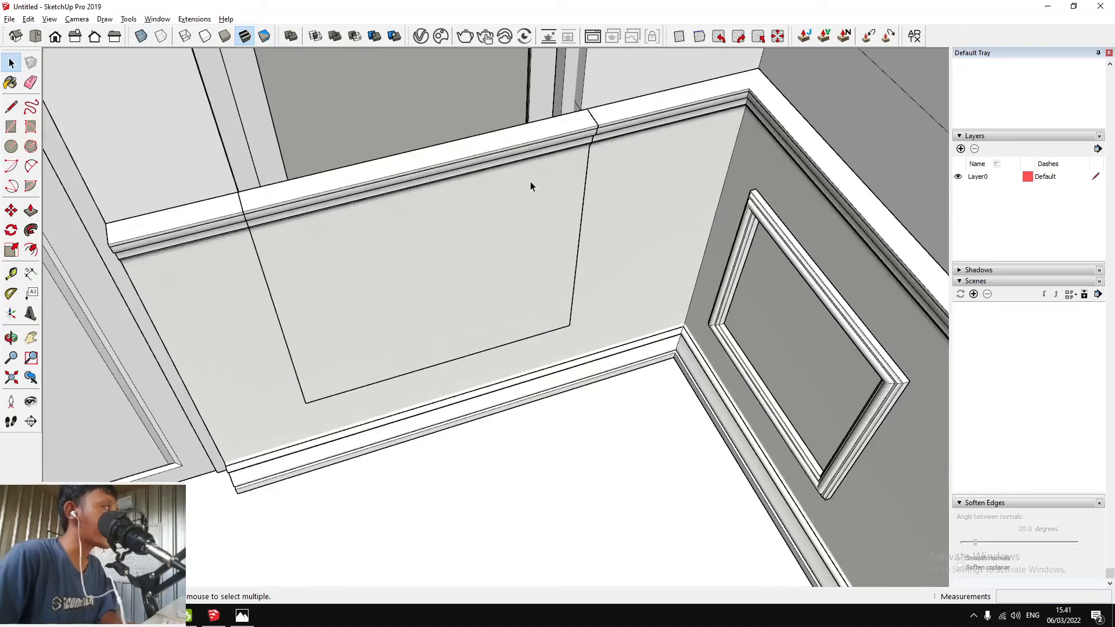
scroll(531, 186, down, 6)
middle_drag(531, 186, 528, 355)
scroll(543, 243, up, 8)
Draw a 280 by 103 cm rectangle over the outer frame of the window on the right of the arched door
middle_drag(439, 296, 668, 322)
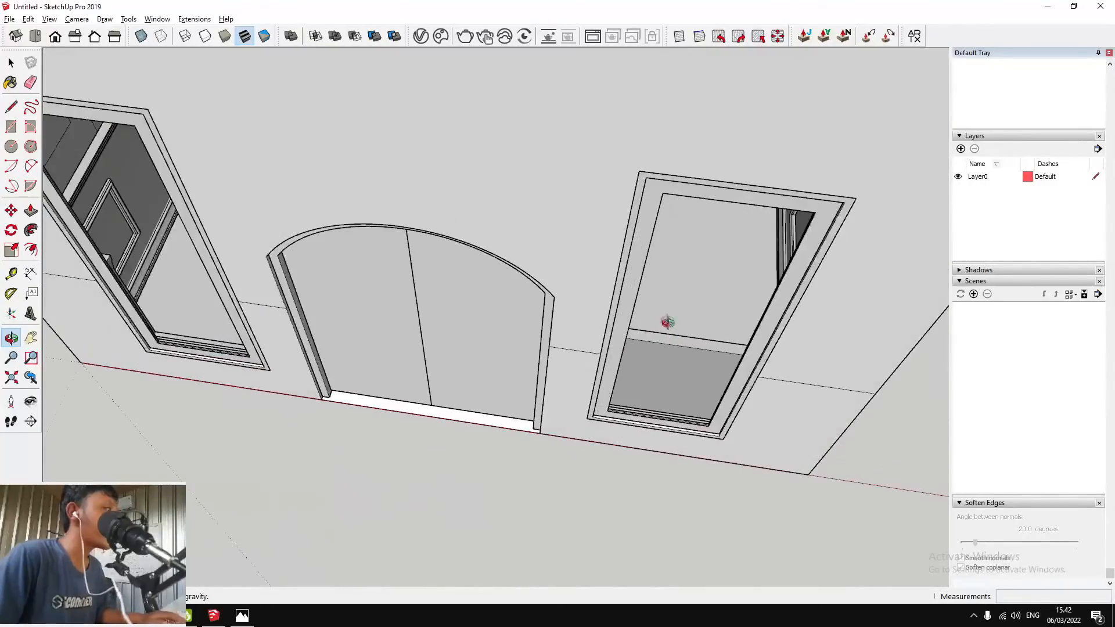
shift+middle_drag(616, 190, 517, 136)
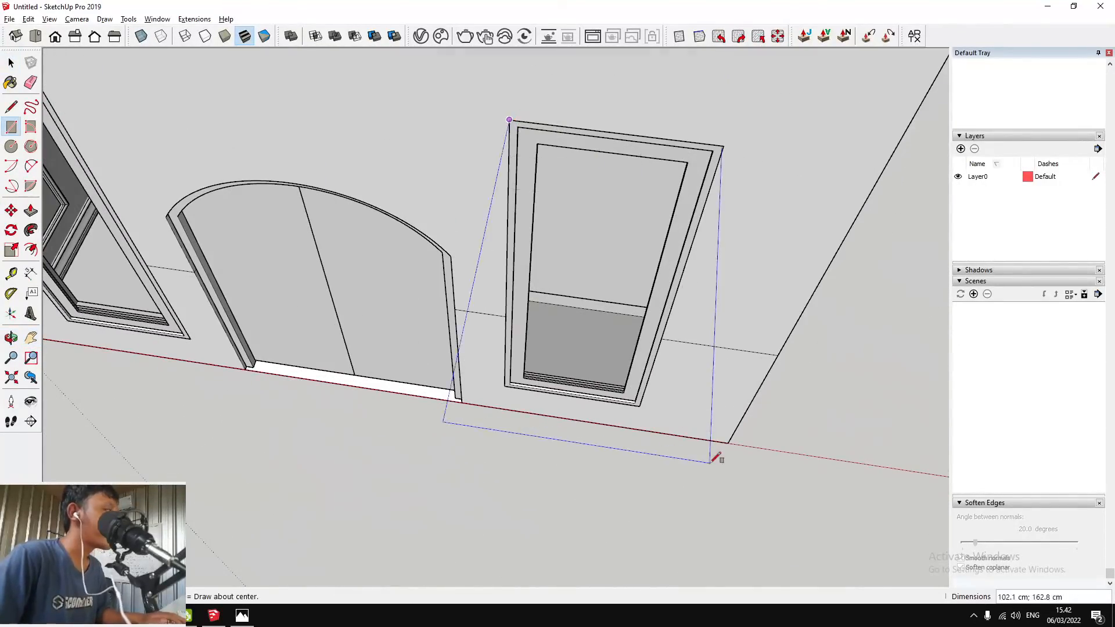
scroll(716, 459, up, 3)
click(588, 375)
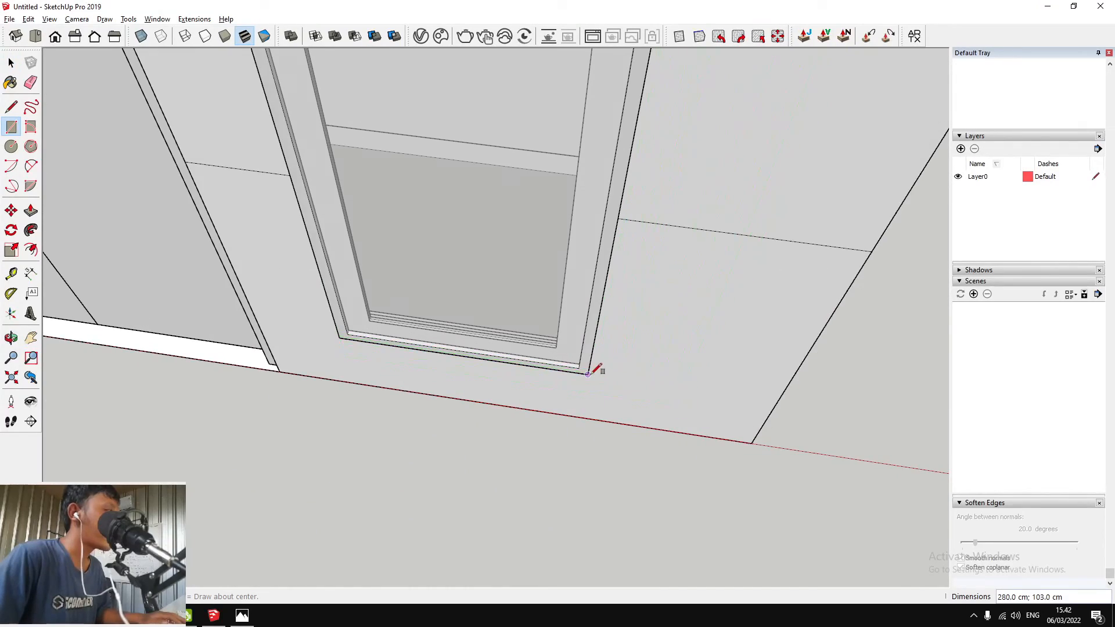
Push/Pull the rectangle over the right window through the wall into the room as a second cutting box
scroll(312, 505, down, 5)
scroll(424, 474, up, 3)
key(p)
click(293, 403)
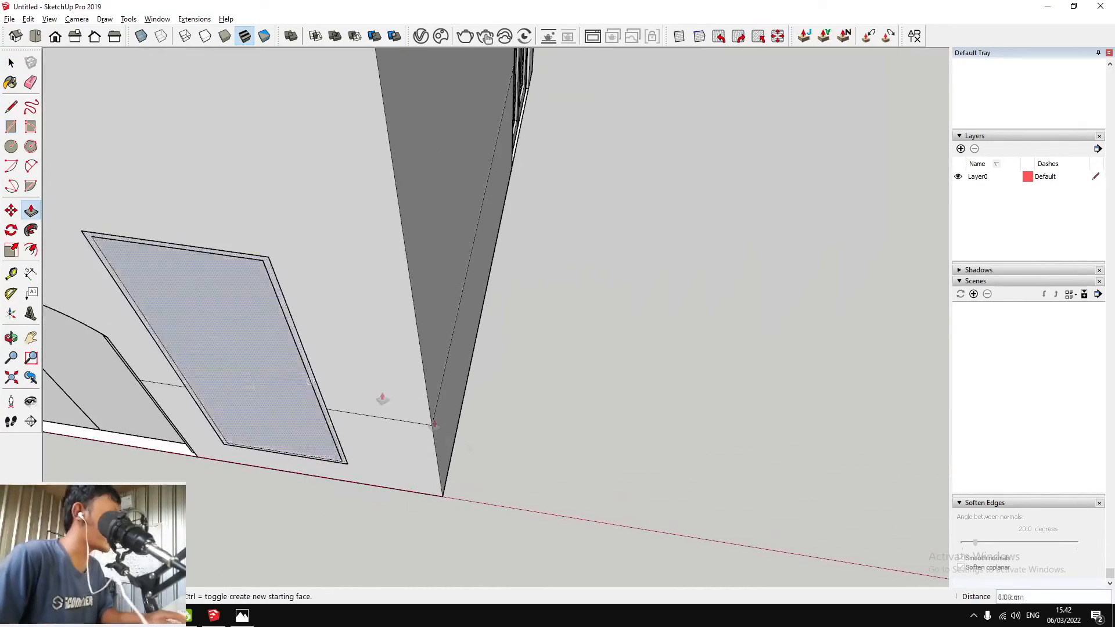
scroll(476, 436, down, 5)
scroll(453, 328, up, 2)
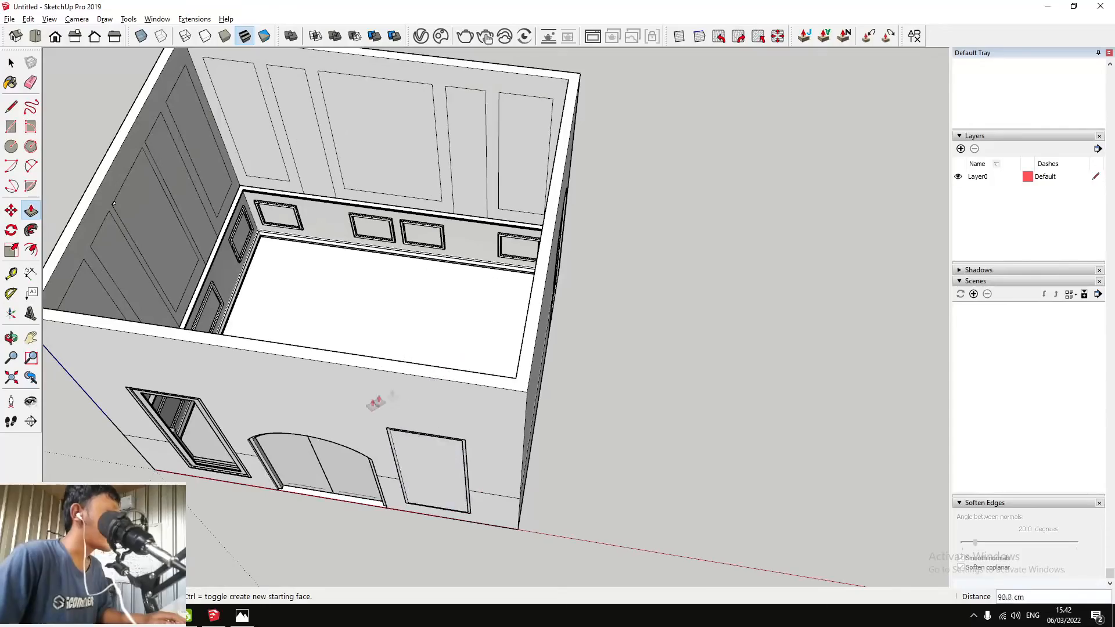
click(469, 348)
scroll(452, 358, up, 3)
middle_drag(396, 356, 719, 293)
Select the second cutting box with all its connected geometry and group it
key(space)
triple_click(633, 203)
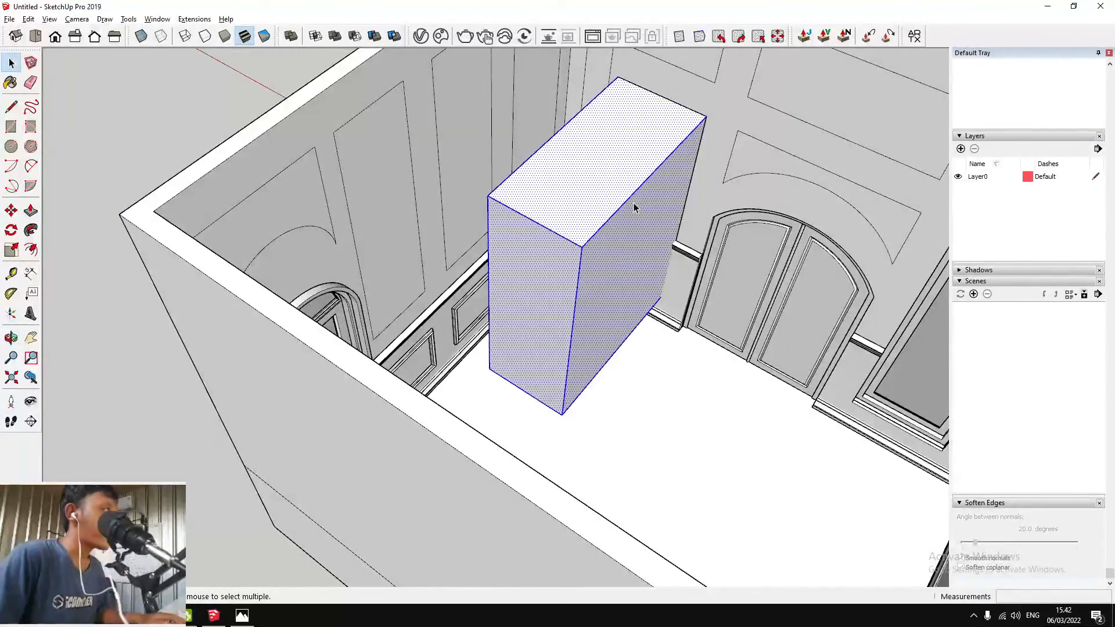
scroll(680, 270, up, 5)
scroll(458, 326, down, 8)
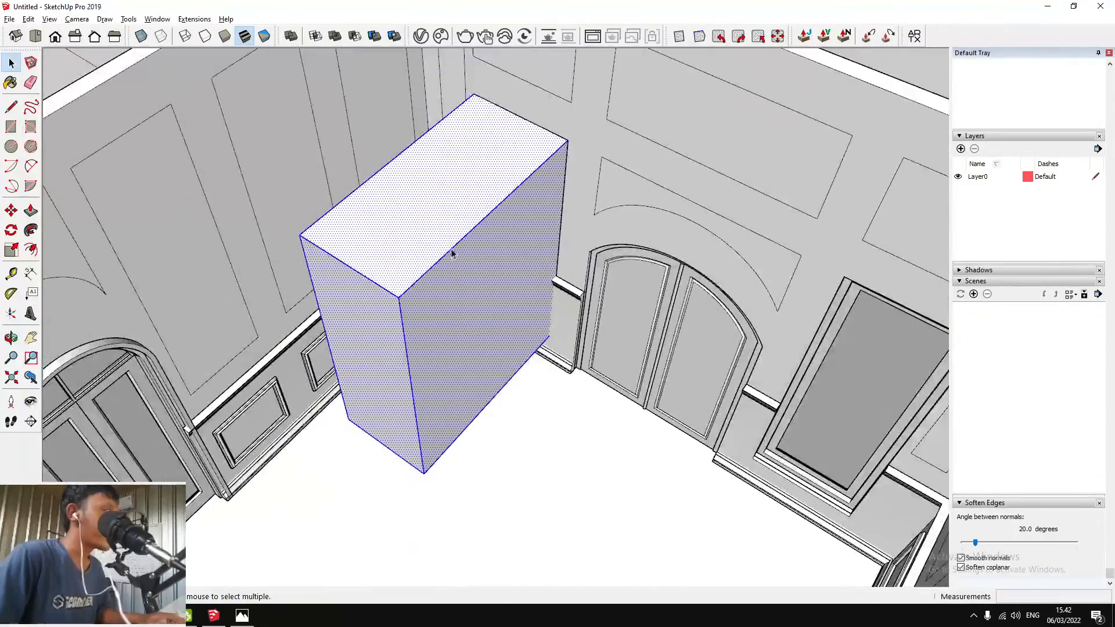
right_click(455, 248)
click(530, 357)
Intersect the wainscot with the second cutting box, and delete the box
scroll(568, 330, up, 5)
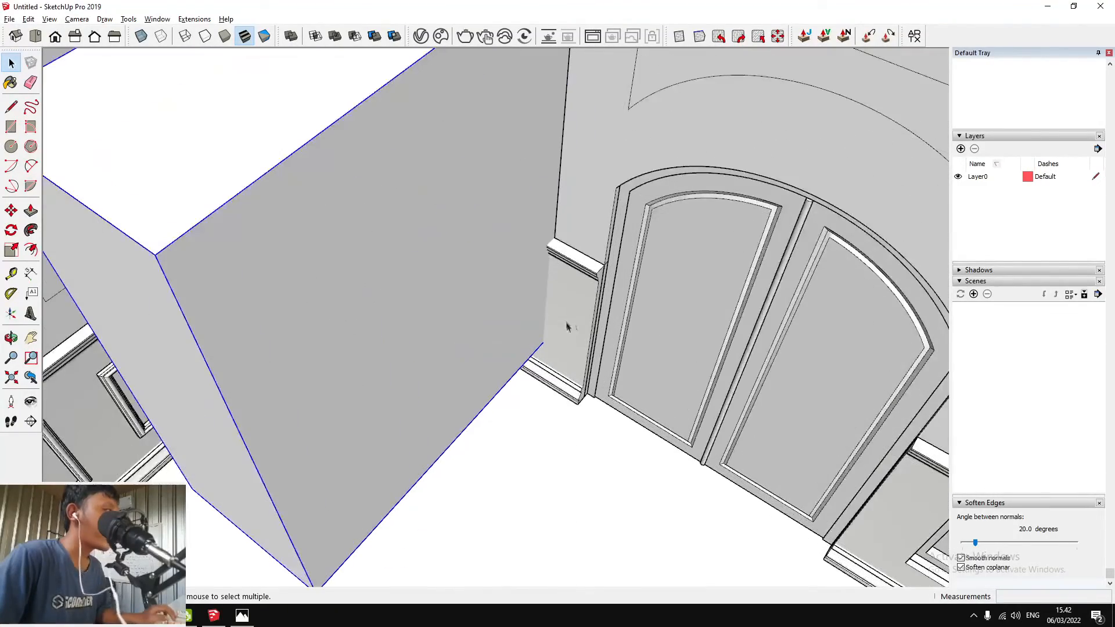
click(577, 278)
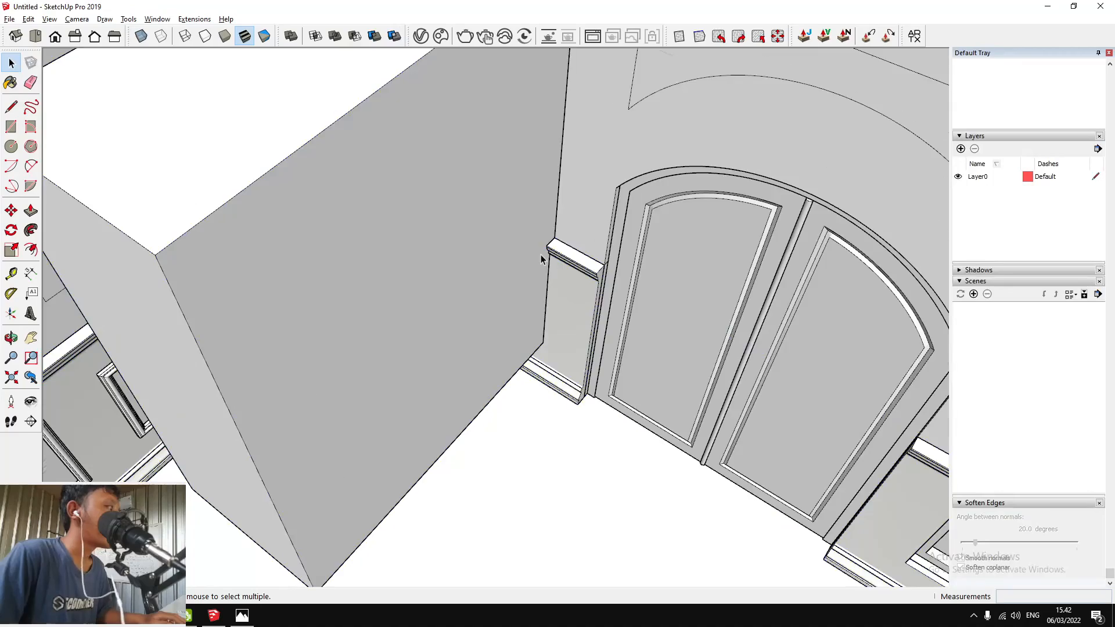
scroll(541, 255, down, 5)
click(528, 222)
key(Delete)
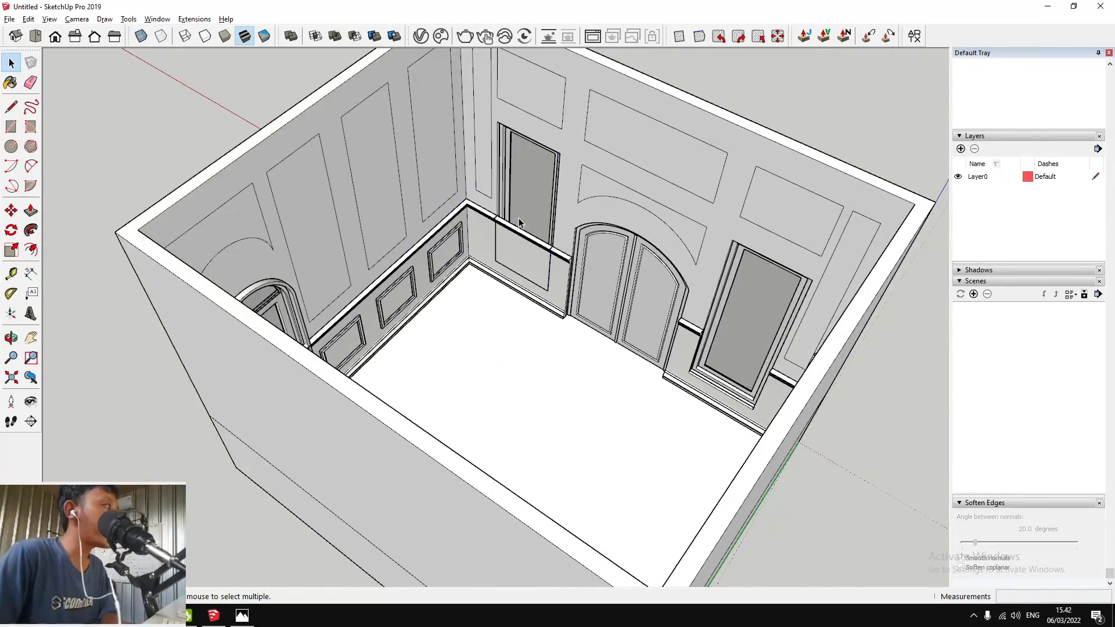
Delete the wainscot section that covers the remaining window opening
scroll(527, 263, up, 3)
click(528, 235)
key(Delete)
scroll(535, 233, down, 4)
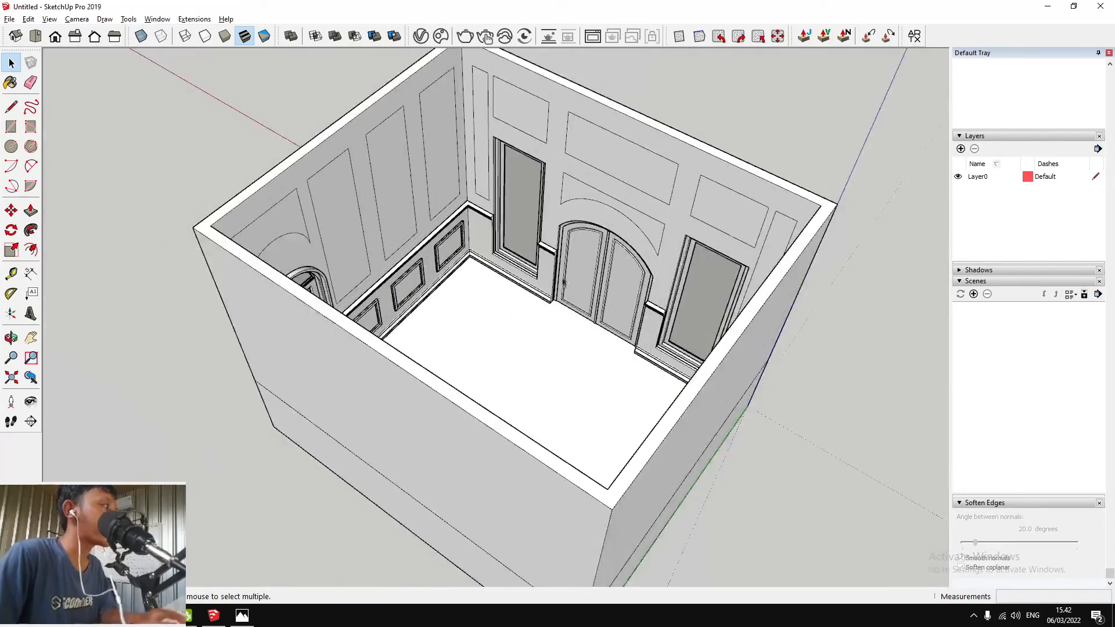
Examine the trimmed wainscot around the windows and door and the panel layout on the remaining walls
scroll(553, 292, up, 4)
middle_drag(554, 293, 804, 180)
scroll(764, 226, up, 5)
scroll(805, 180, down, 5)
middle_drag(717, 257, 663, 249)
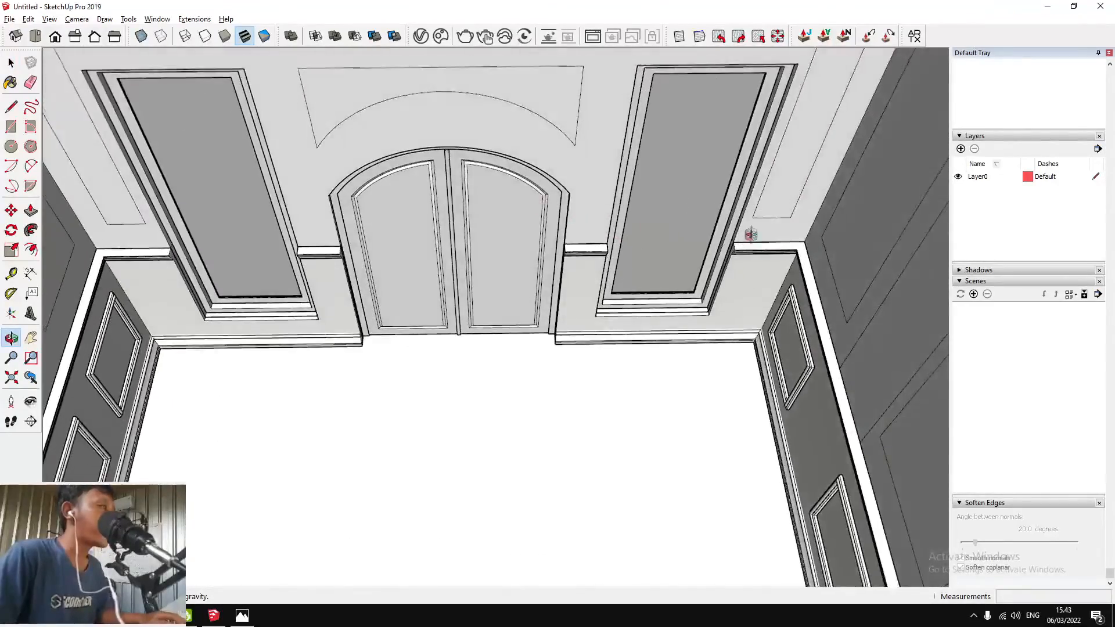
scroll(775, 259, up, 2)
scroll(775, 259, up, 3)
mouse_move(776, 259)
middle_down()
mouse_move(734, 154)
mouse_move(640, 246)
mouse_move(676, 188)
mouse_move(613, 226)
mouse_move(551, 323)
mouse_move(689, 282)
mouse_move(711, 240)
mouse_move(781, 247)
middle_up()
key(t)
scroll(590, 219, down, 8)
scroll(550, 323, up, 4)
scroll(568, 247, down, 5)
middle_drag(567, 246, 810, 221)
mouse_move(619, 218)
middle_down()
mouse_move(730, 204)
mouse_move(618, 205)
middle_up()
scroll(619, 206, up, 4)
shift+middle_drag(619, 206, 560, 231)
scroll(596, 121, down, 2)
shift+middle_drag(595, 121, 555, 170)
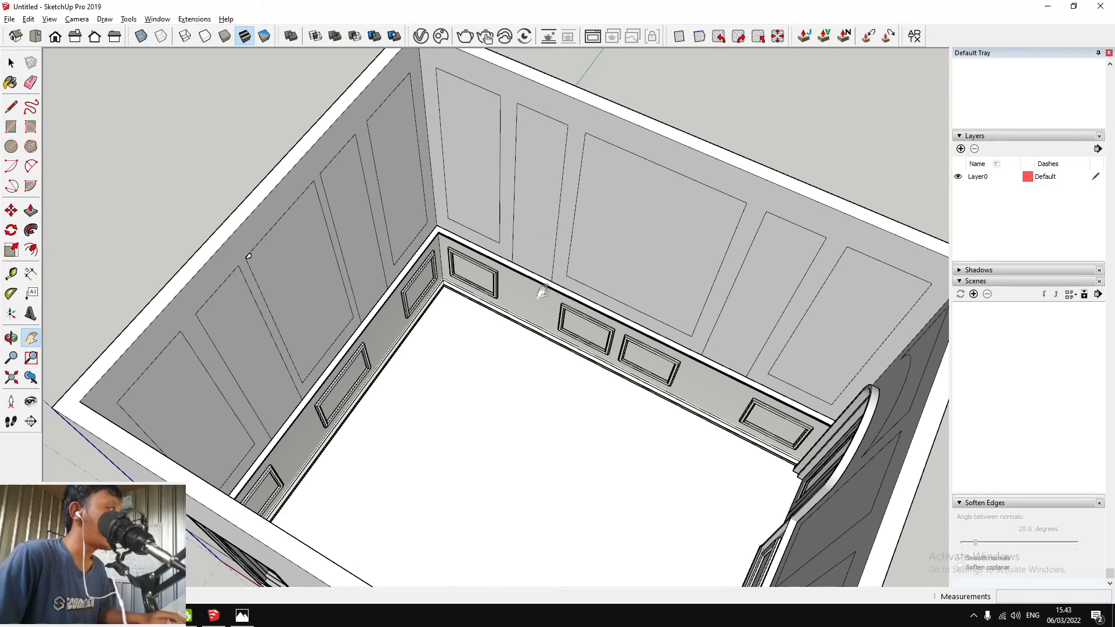
scroll(543, 244, up, 3)
scroll(486, 304, down, 3)
scroll(507, 198, up, 2)
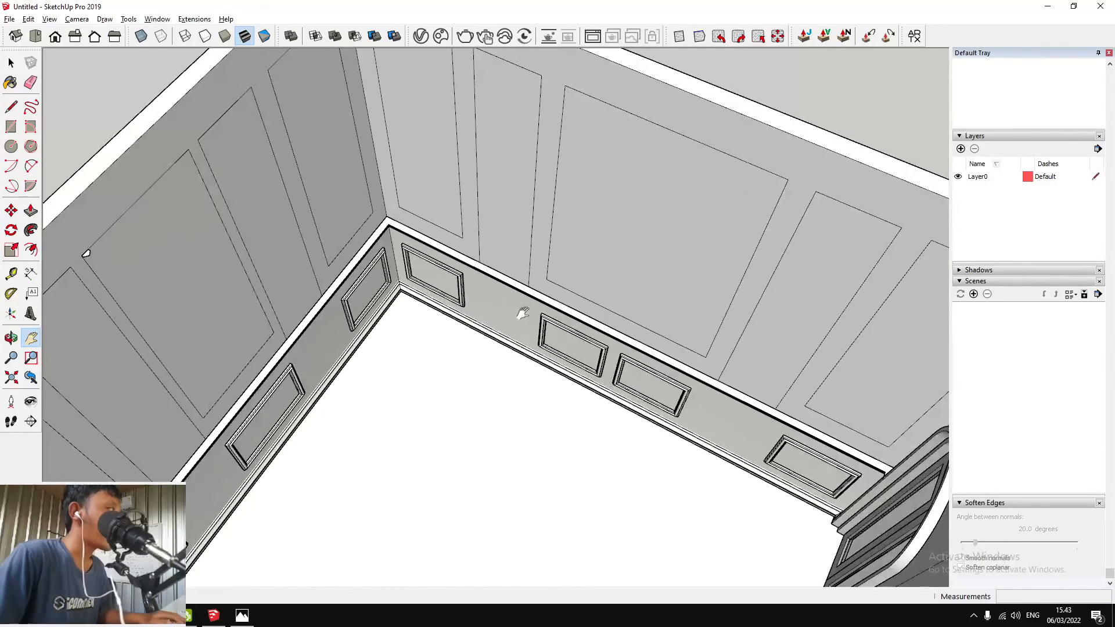
scroll(509, 321, down, 4)
scroll(508, 292, up, 3)
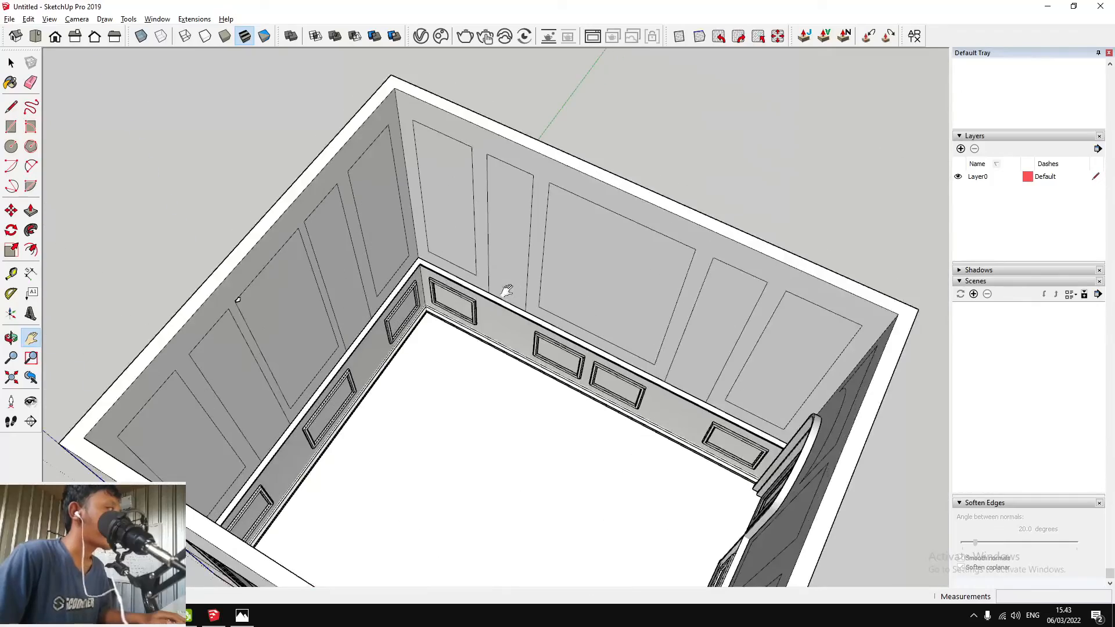
Copy the tall narrow panel face on the wall with three wainscot frames and paste it in place outside the wall group
middle_drag(555, 335, 484, 315)
key(space)
double_click(399, 211)
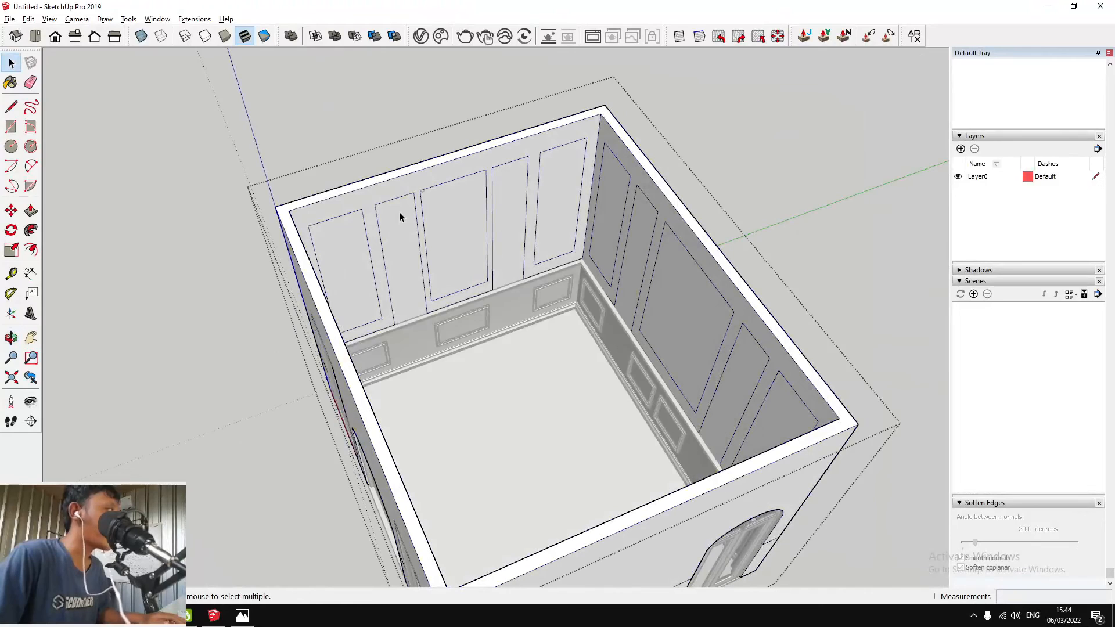
click(401, 235)
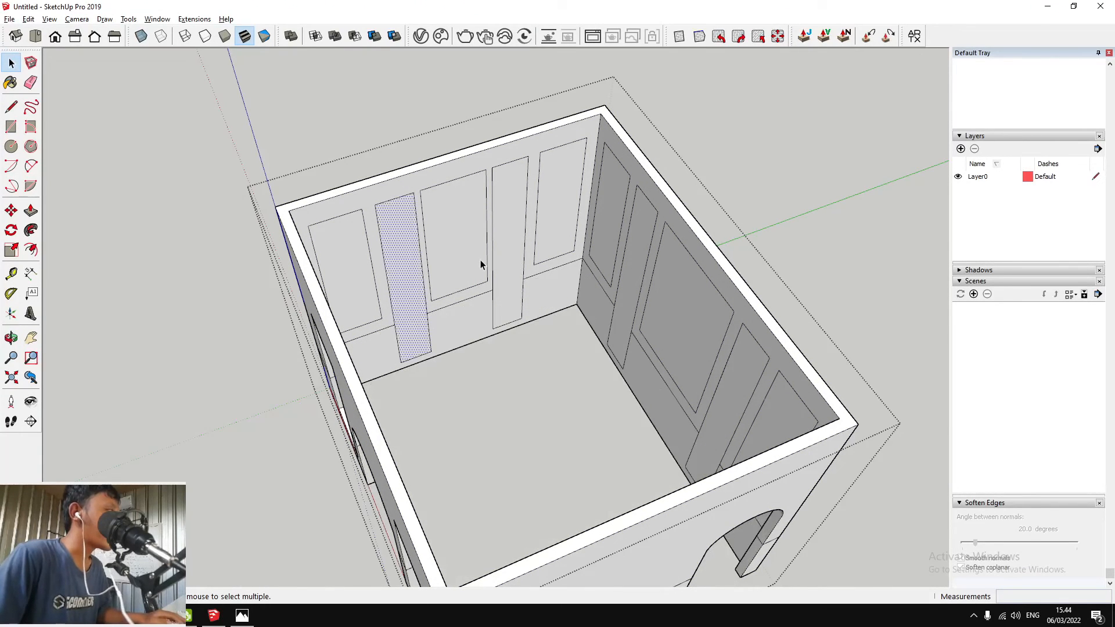
key(Escape)
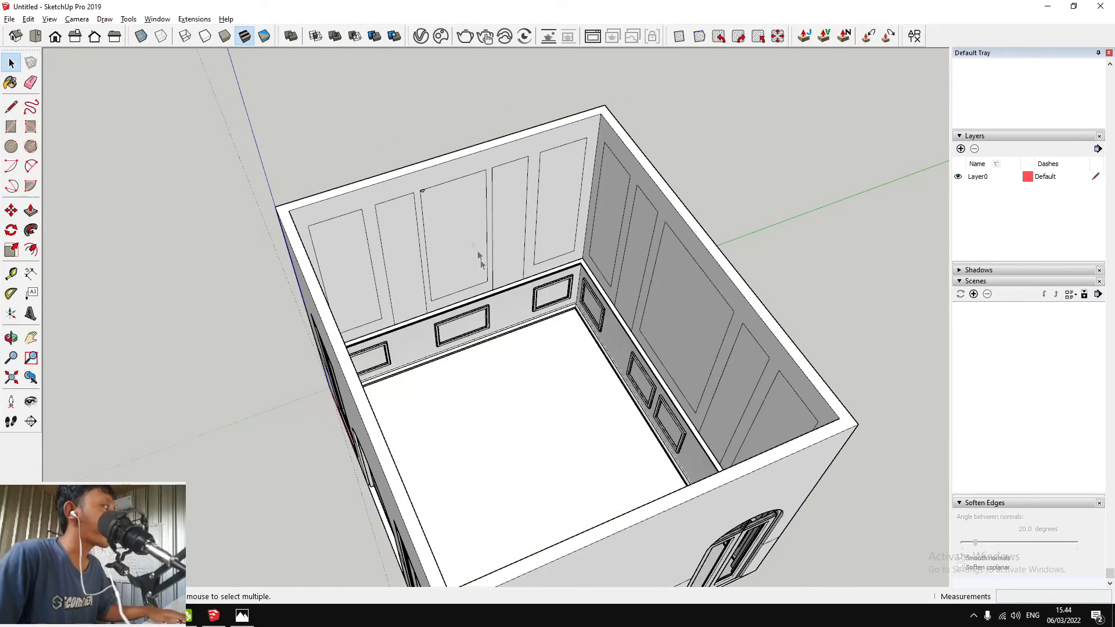
click(50, 20)
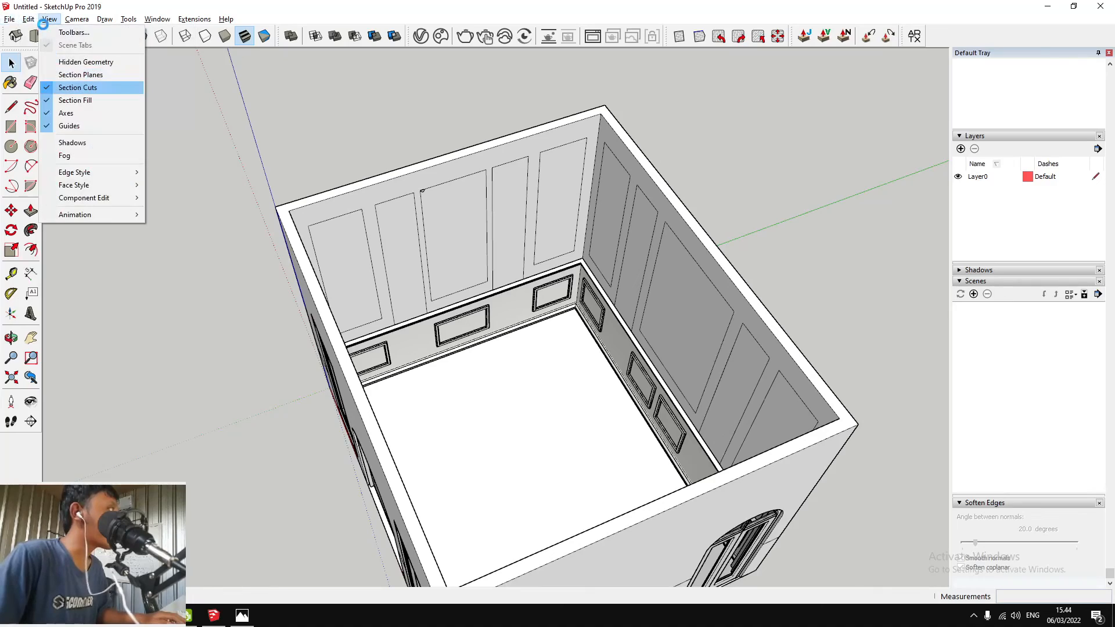
click(44, 100)
scroll(419, 331, up, 2)
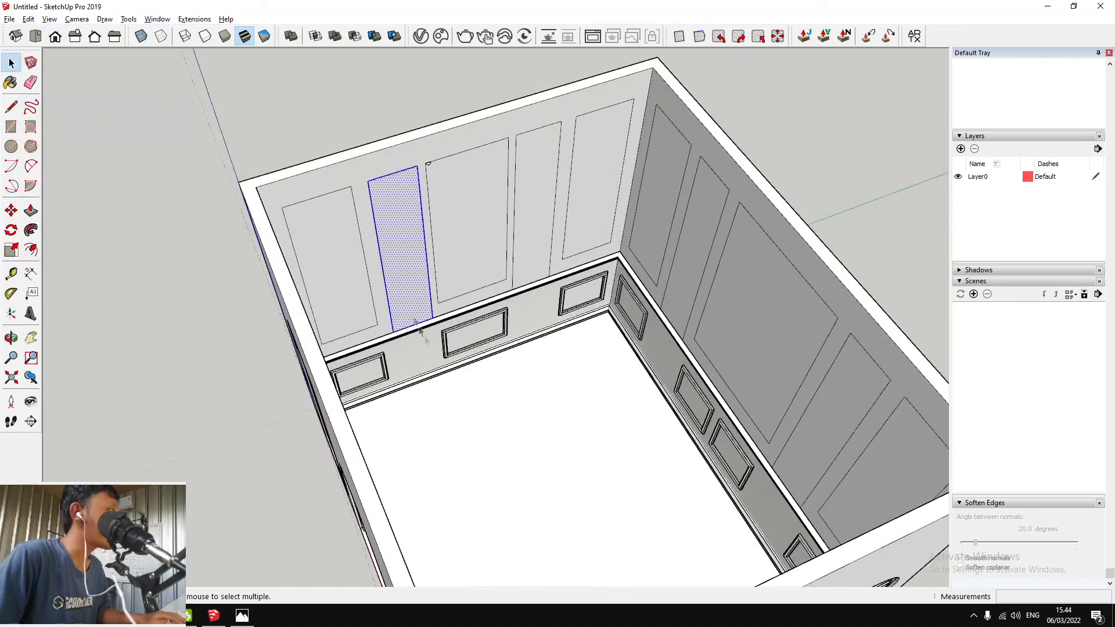
scroll(420, 331, up, 4)
key(p)
click(406, 284)
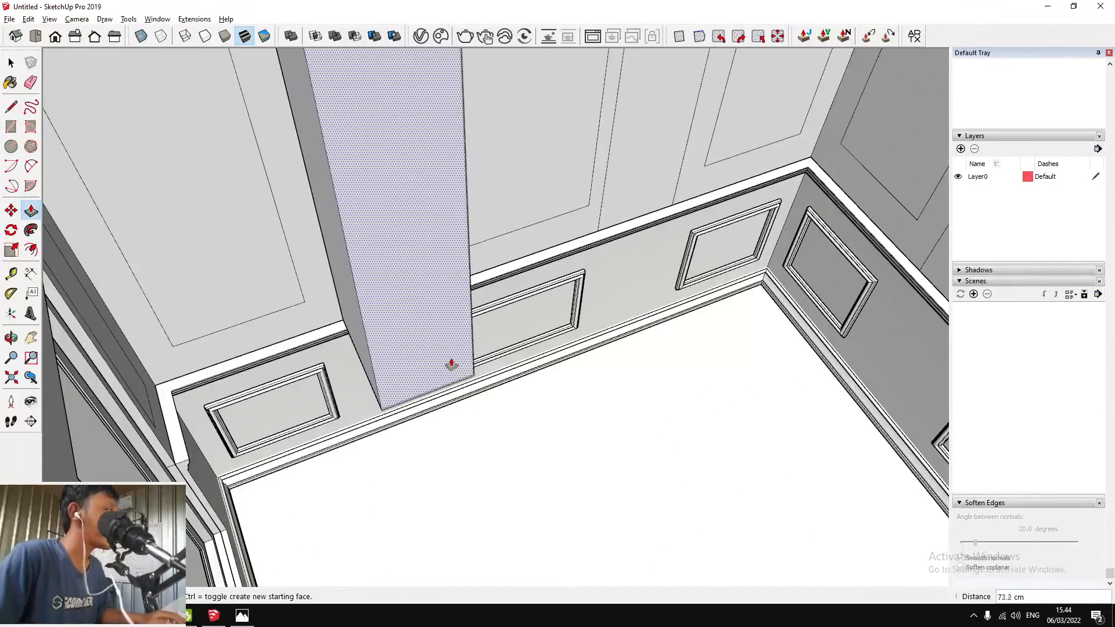
key(space)
Group the pasted panel face and erase the horizontal edge that crosses it
click(385, 216)
right_click(385, 216)
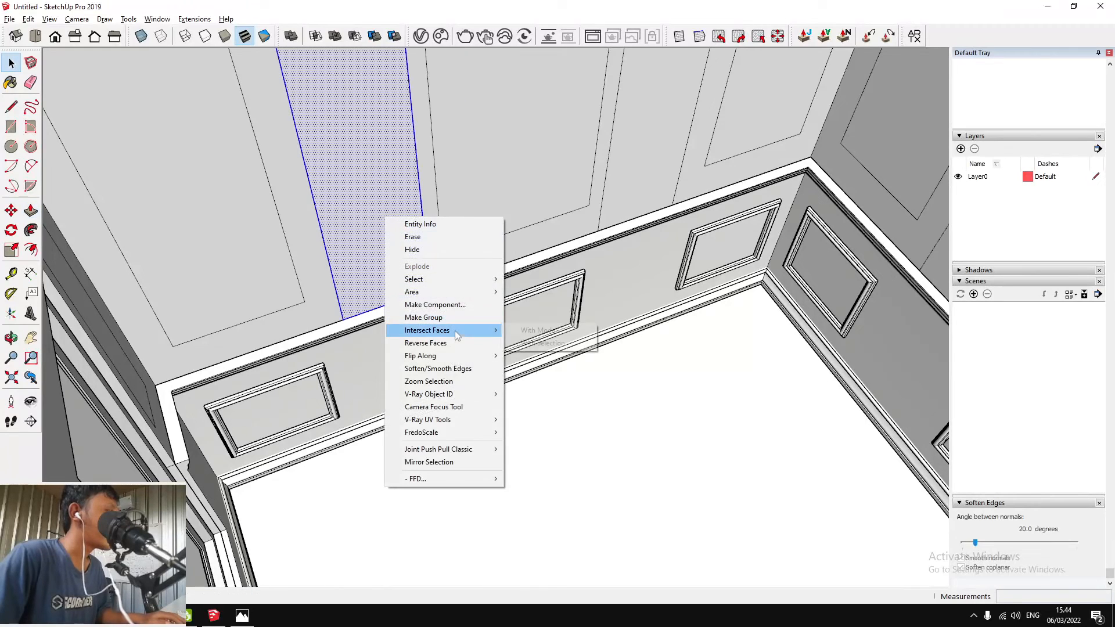
click(457, 318)
double_click(395, 253)
scroll(395, 252, down, 1)
key(e)
click(402, 288)
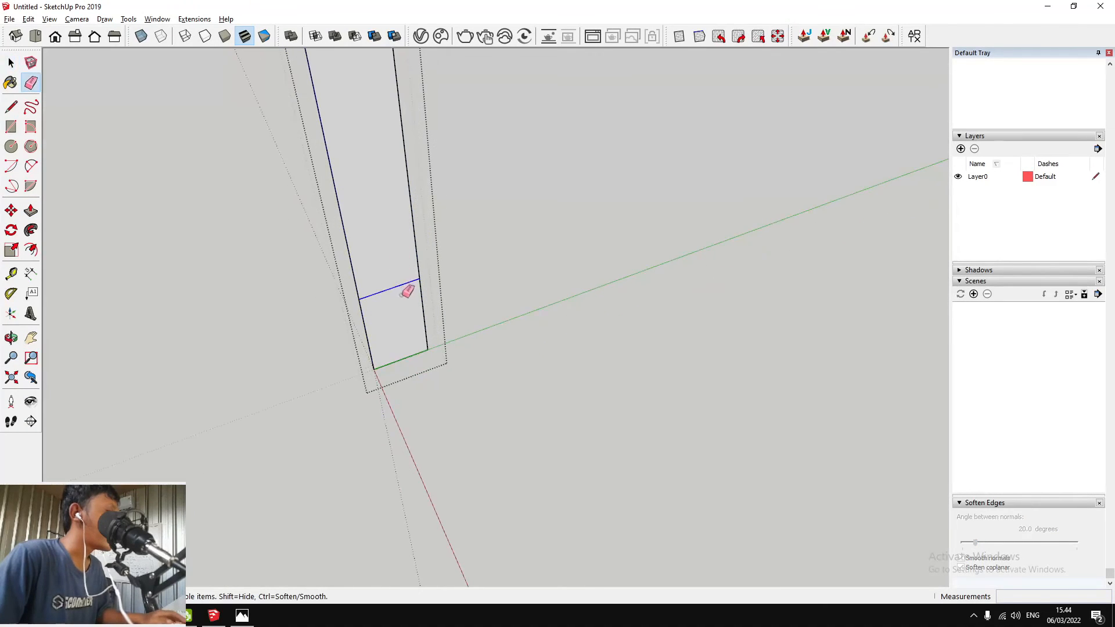
key(space)
Push/Pull the grouped panel face out from the wall into the room as a cutting box
scroll(401, 289, down, 3)
key(Escape)
double_click(398, 263)
key(p)
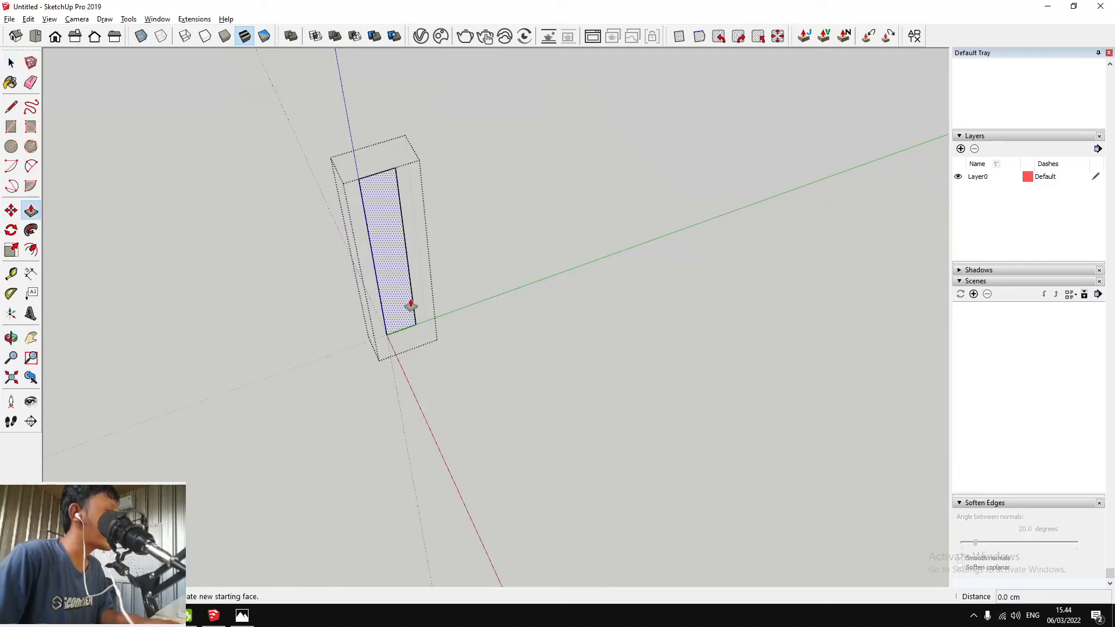
click(409, 302)
click(445, 375)
scroll(355, 169, up, 5)
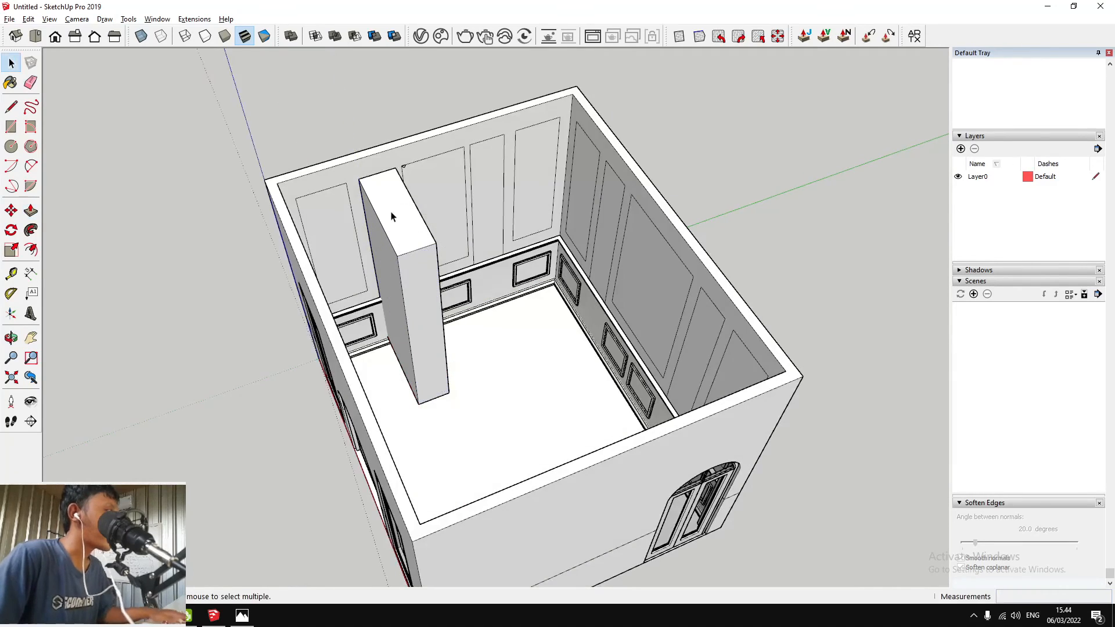
Copy the cutting box along the wall onto the other tall narrow panel, about 186 cm away
key(m)
click(348, 159)
key(ctrl)
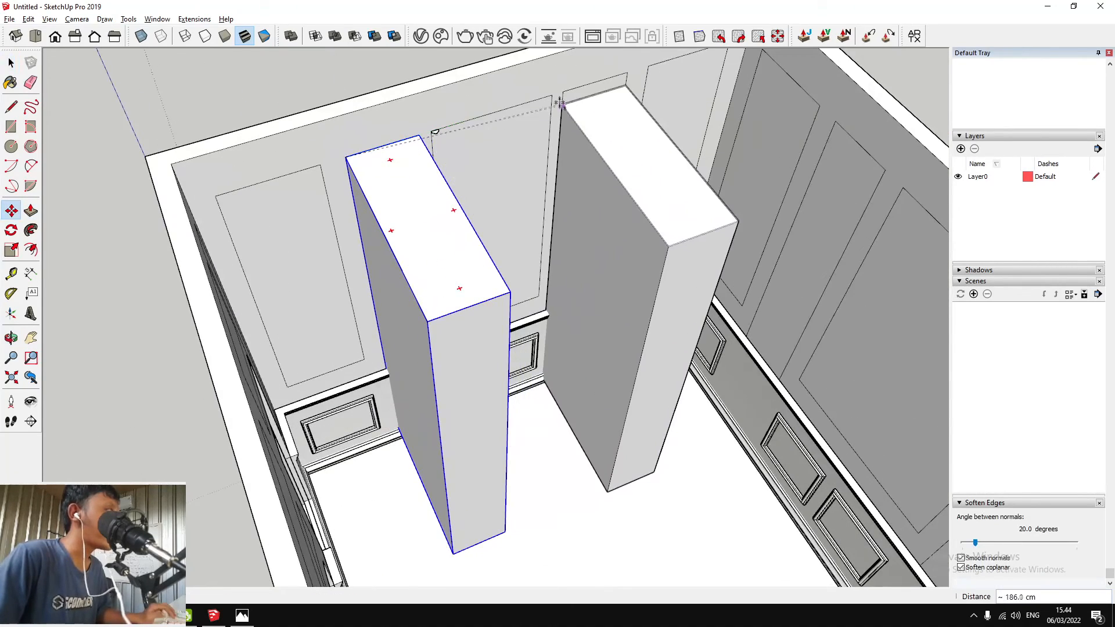
click(562, 94)
key(space)
Split the wainscot with each of the two cutting boxes
scroll(383, 284, down, 3)
scroll(410, 313, up, 2)
ctrl+click(410, 290)
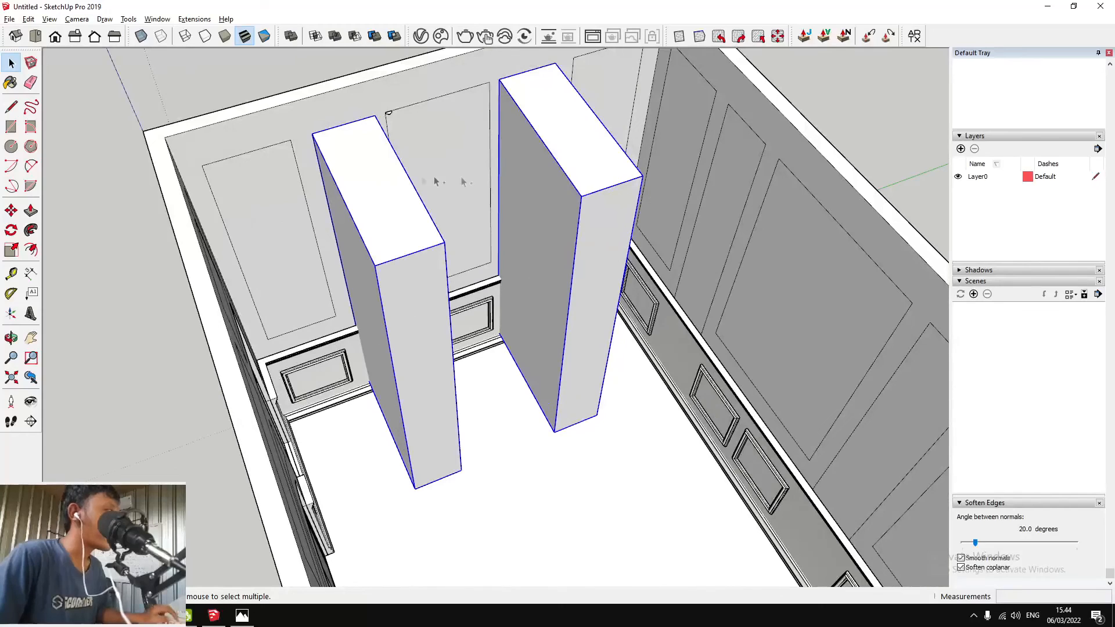
click(424, 267)
ctrl+click(348, 341)
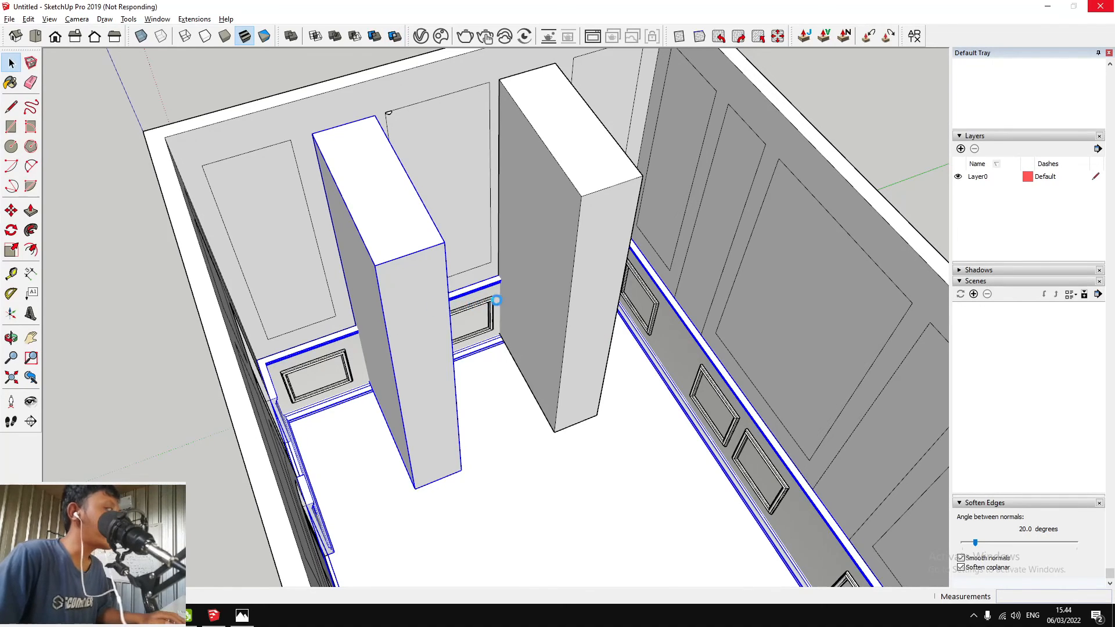
click(563, 278)
ctrl+click(488, 285)
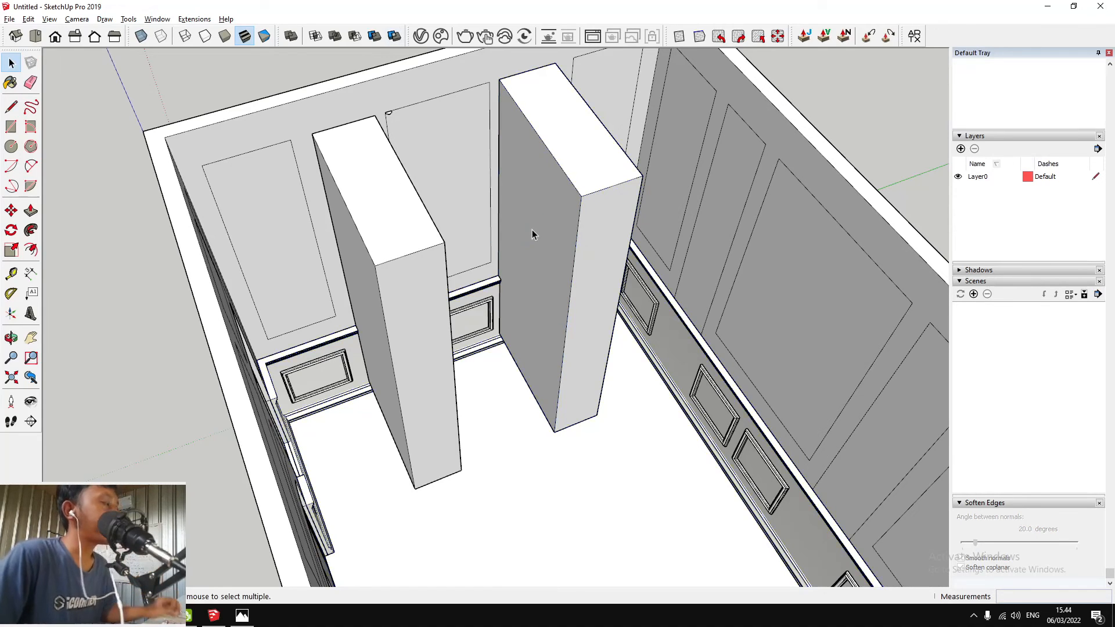
Delete the two cutting boxes and the wainscot sections that cover the wall's narrow panels
scroll(526, 233, down, 5)
click(534, 206)
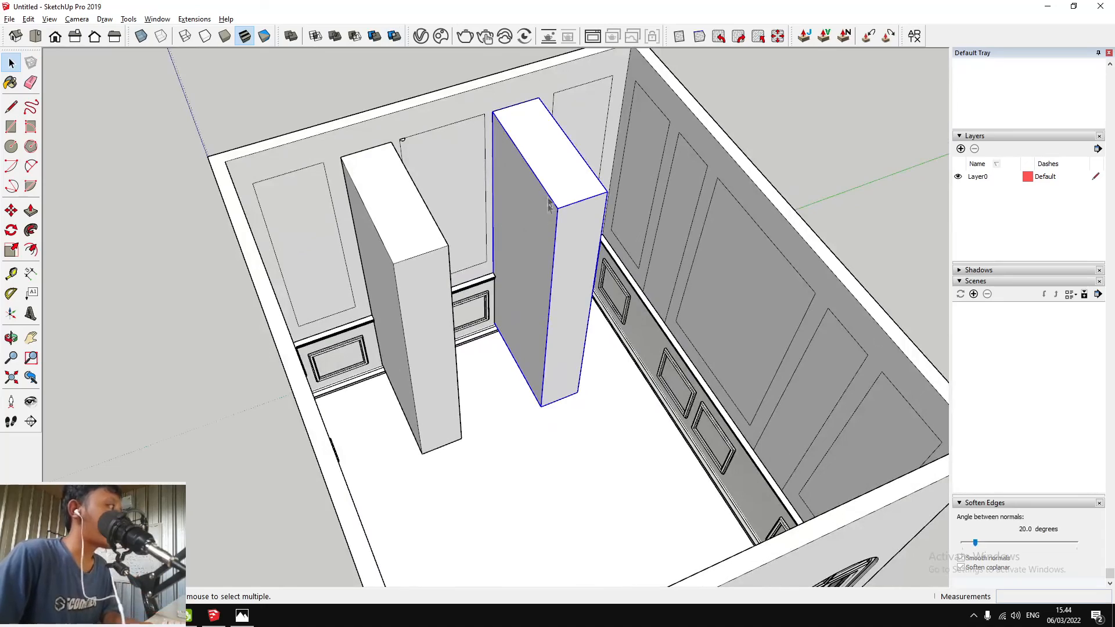
key(Delete)
key(Delete)
scroll(500, 287, up, 5)
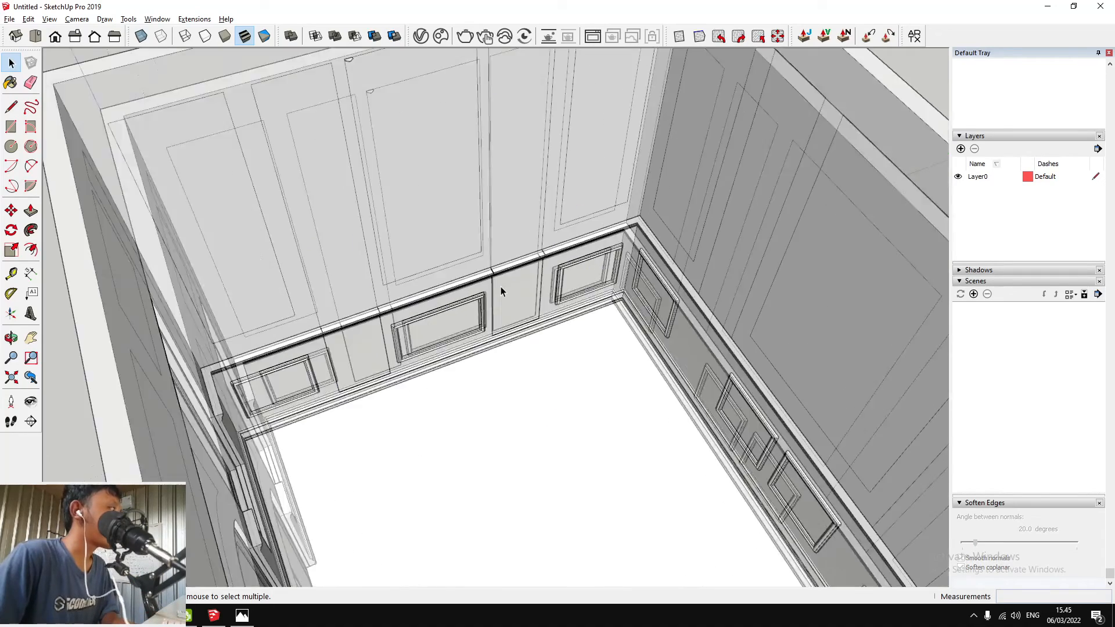
scroll(494, 410, down, 5)
key(Delete)
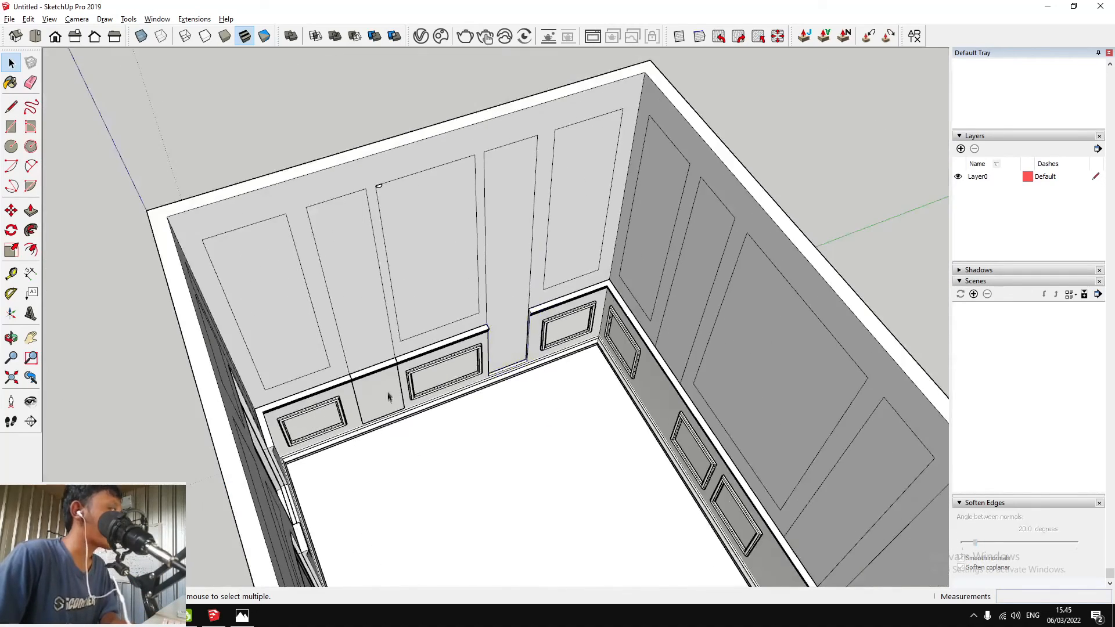
Examine the wainscot cut-outs on this wall and the uncut wainscot on the adjacent wall
scroll(428, 378, down, 4)
scroll(433, 372, up, 2)
middle_drag(447, 360, 319, 314)
scroll(319, 314, up, 5)
middle_drag(407, 325, 271, 354)
scroll(367, 314, down, 2)
scroll(620, 348, down, 2)
scroll(451, 330, up, 3)
scroll(455, 314, down, 5)
scroll(430, 304, up, 3)
scroll(430, 304, down, 4)
middle_drag(430, 303, 281, 323)
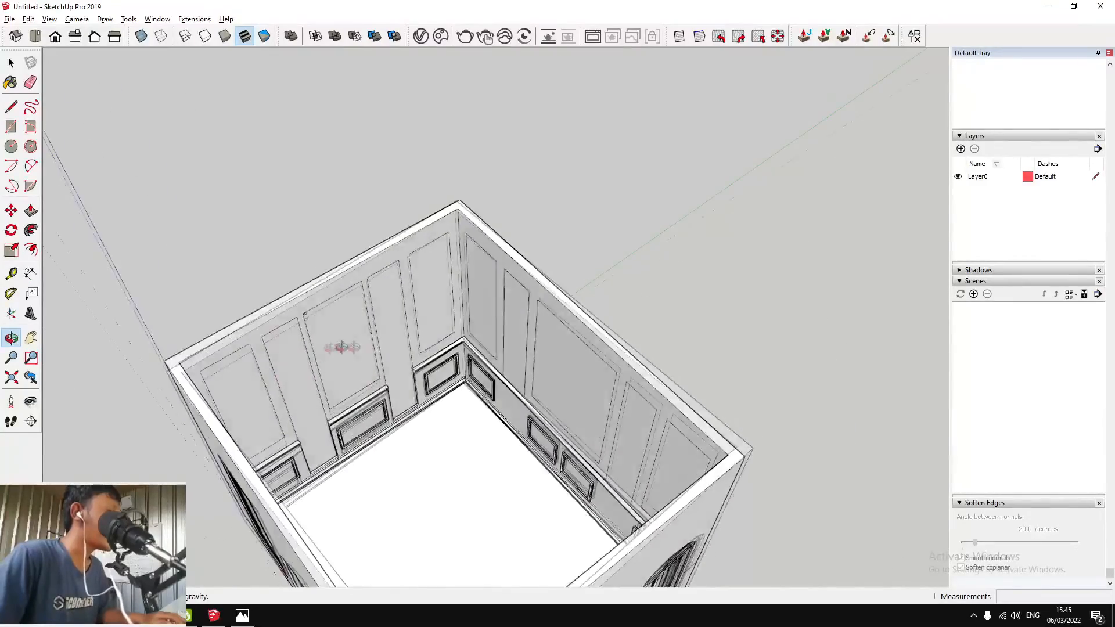
Copy the two tall narrow panel faces on the wall opposite the windows and paste them in place outside the wall group
scroll(298, 334, up, 3)
middle_drag(381, 328, 371, 273)
scroll(356, 231, up, 3)
key(ctrl+a)
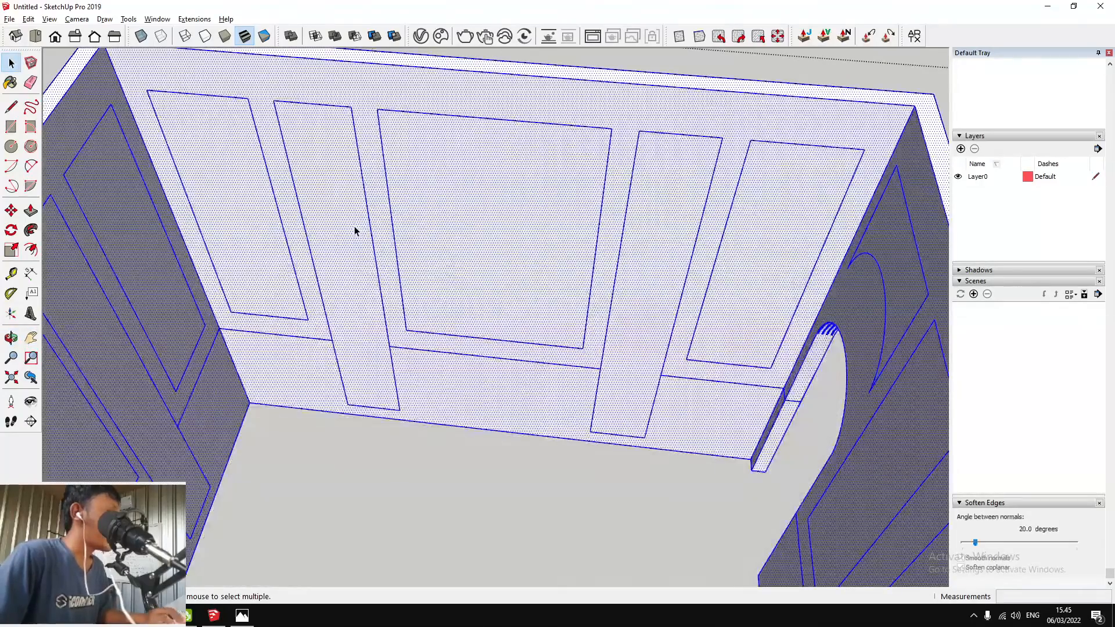
click(355, 247)
shift+click(665, 285)
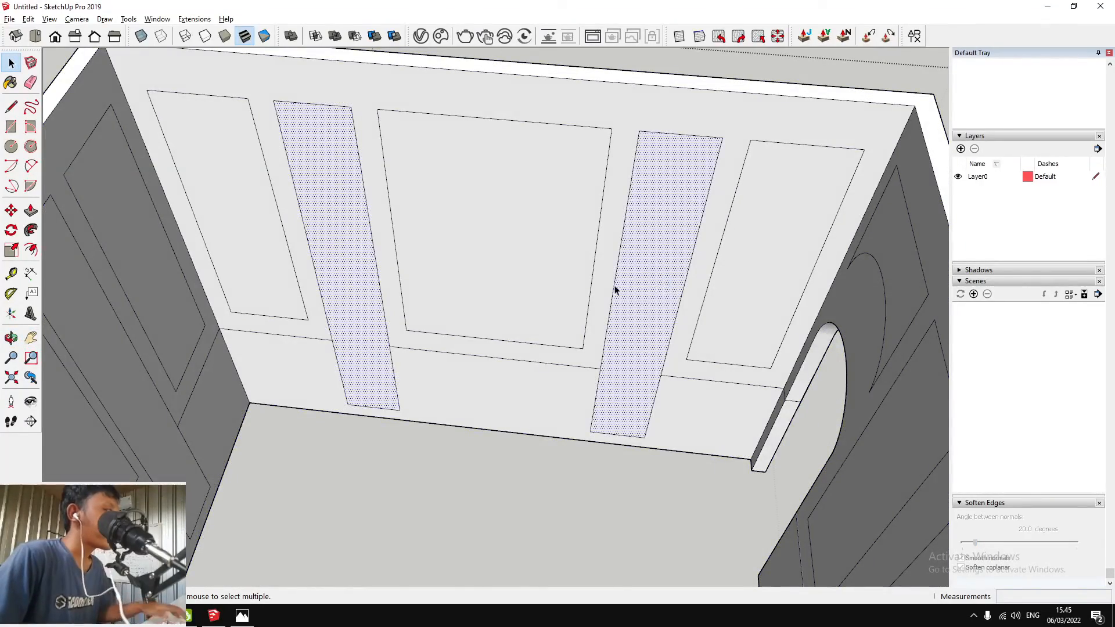
key(Escape)
click(29, 19)
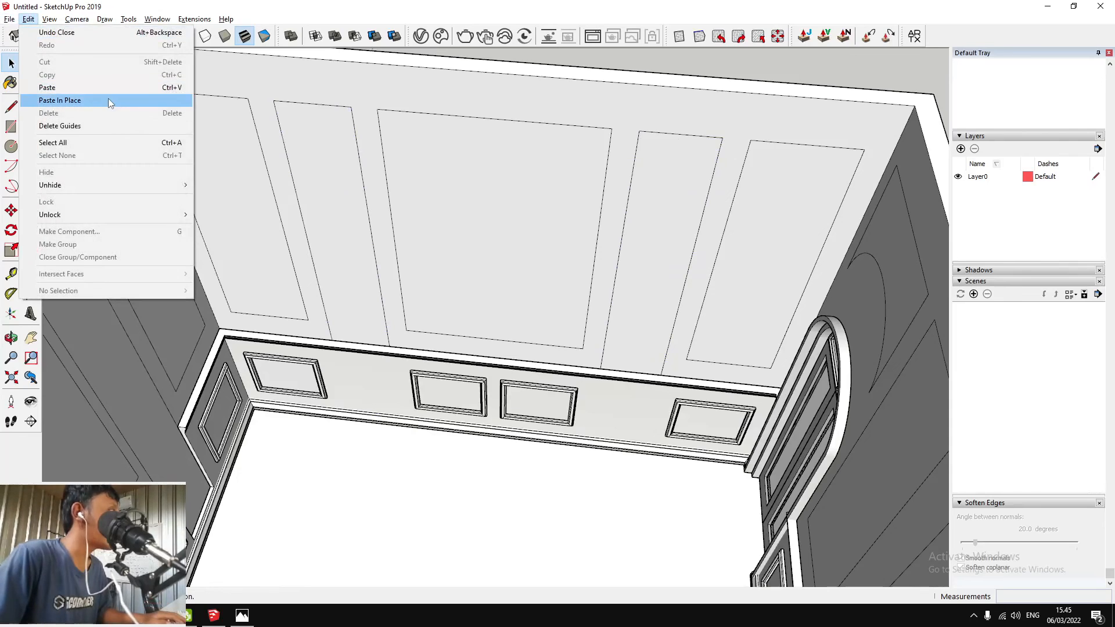
click(64, 100)
Group the two pasted panel faces and Push/Pull both into the room as cutting boxes
right_click(346, 154)
click(383, 252)
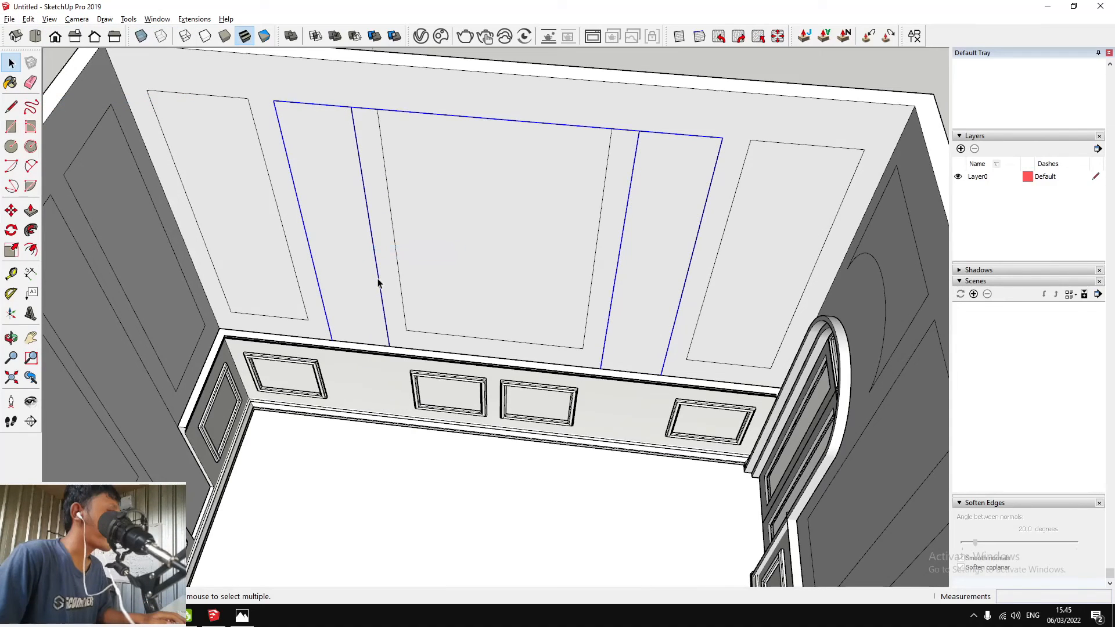
double_click(378, 283)
key(p)
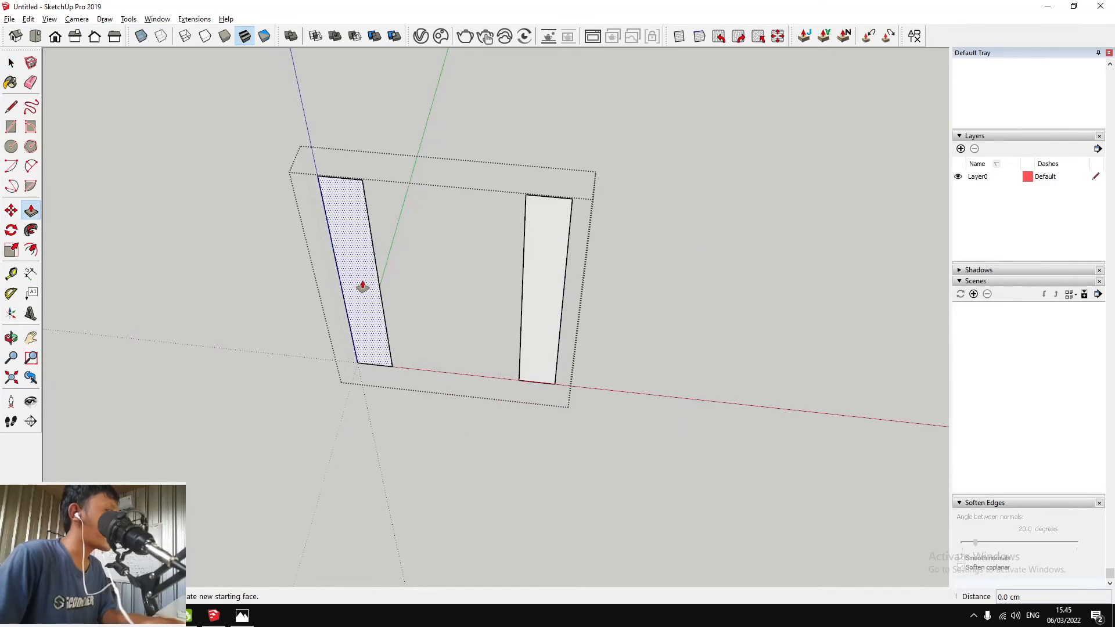
drag(364, 286, 356, 413)
drag(538, 286, 498, 435)
key(space)
key(Escape)
Split the wainscot with the grouped pair of cutting boxes
click(482, 341)
scroll(471, 339, up, 5)
scroll(429, 331, down, 3)
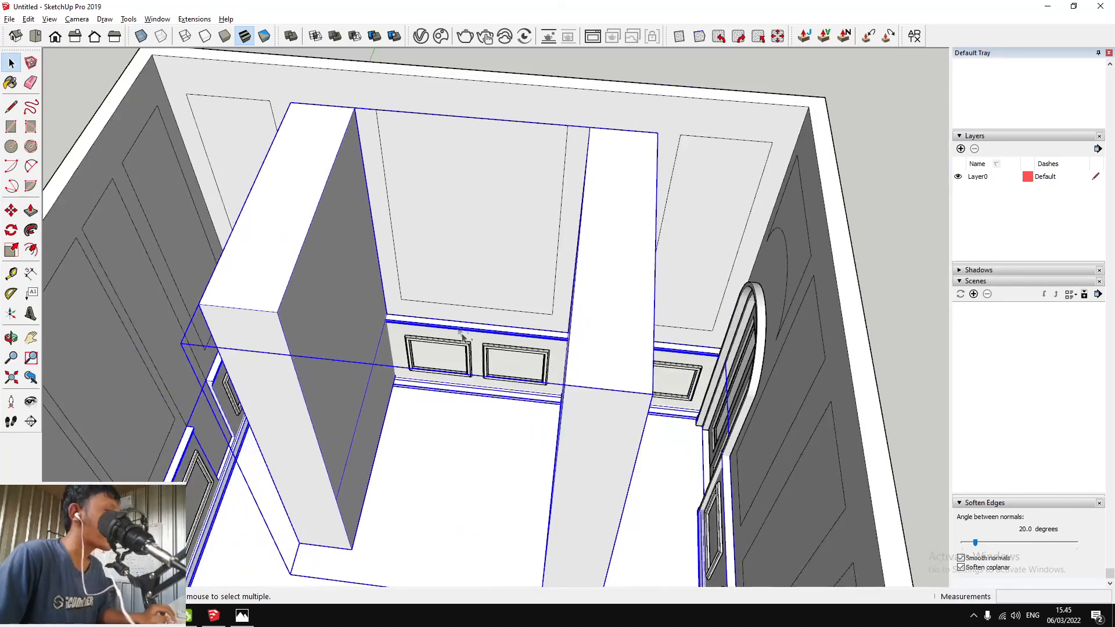
click(390, 41)
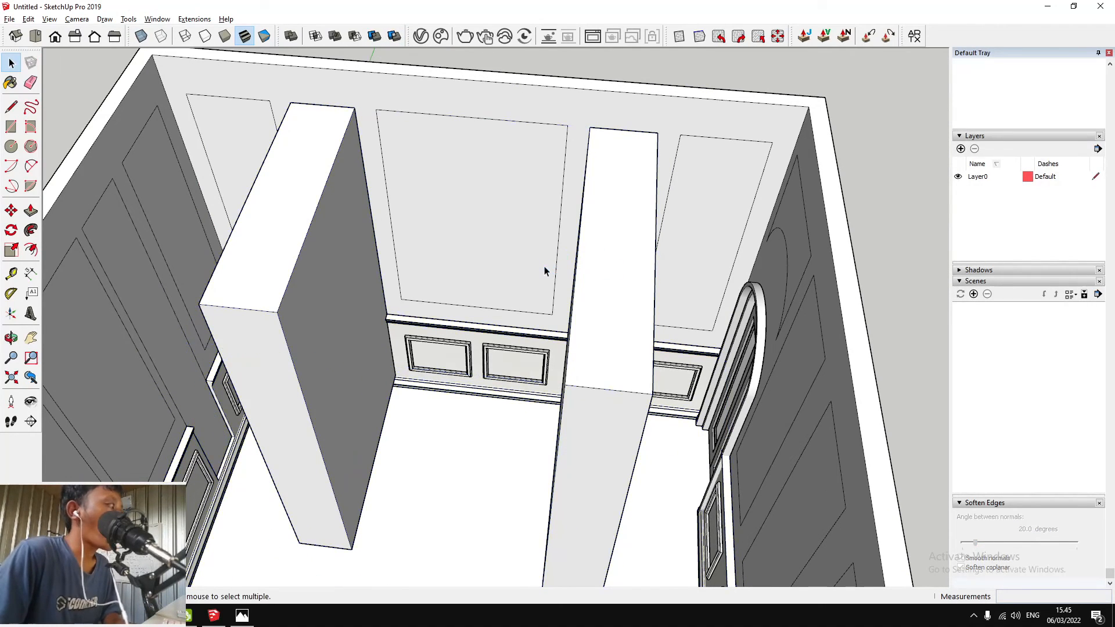
Delete the grouped cutting boxes and the wainscot sections covering the two narrow panels opposite the windows
scroll(468, 326, down, 8)
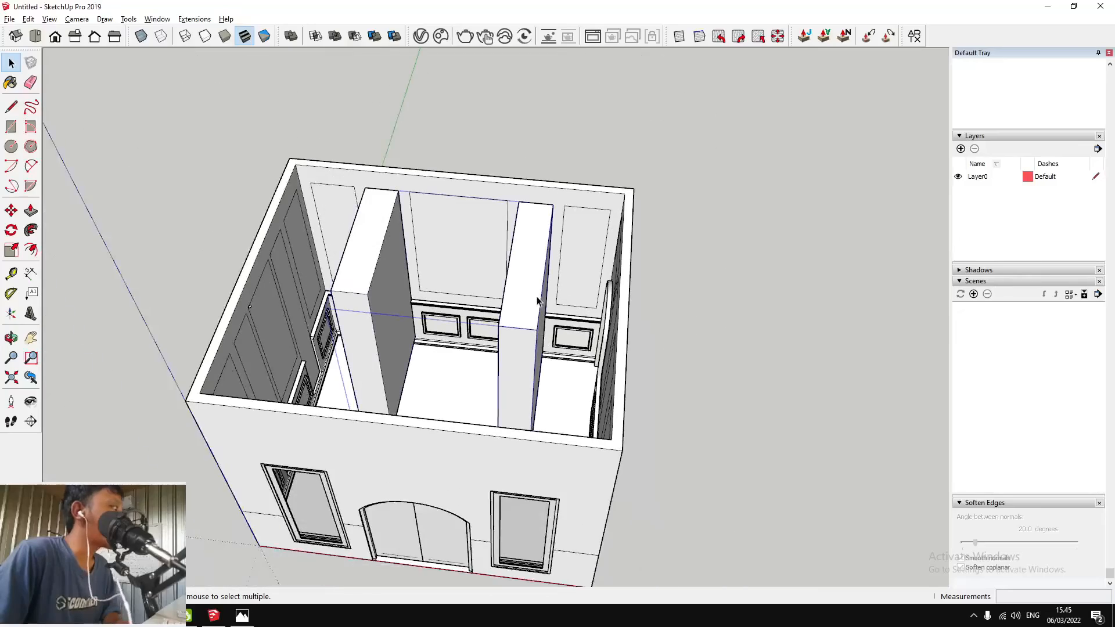
click(385, 287)
key(Delete)
scroll(522, 334, up, 5)
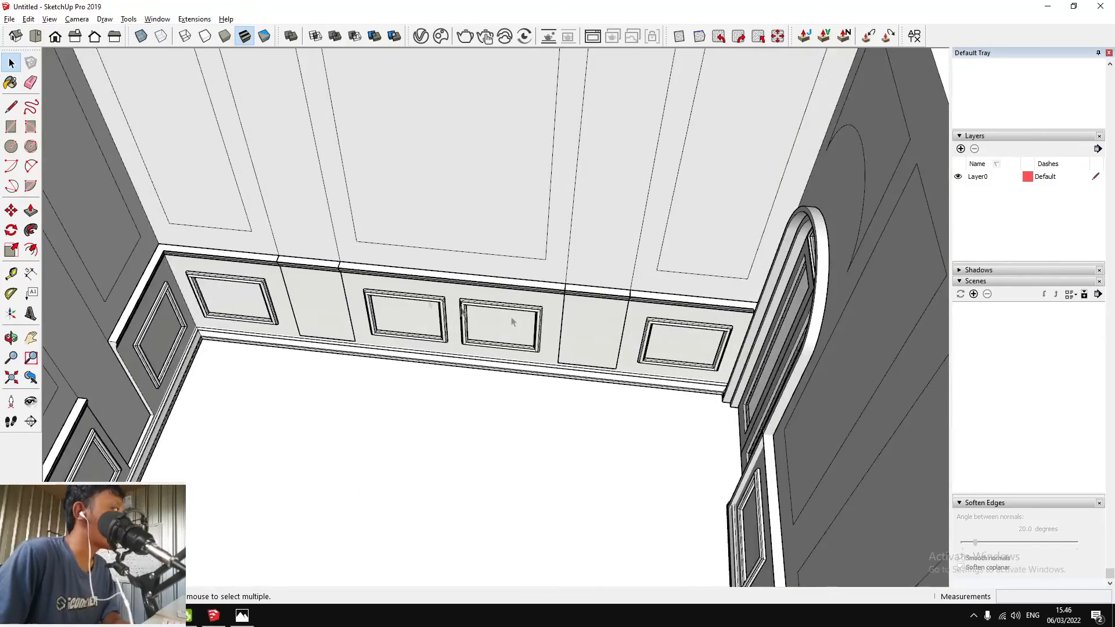
scroll(577, 325, up, 3)
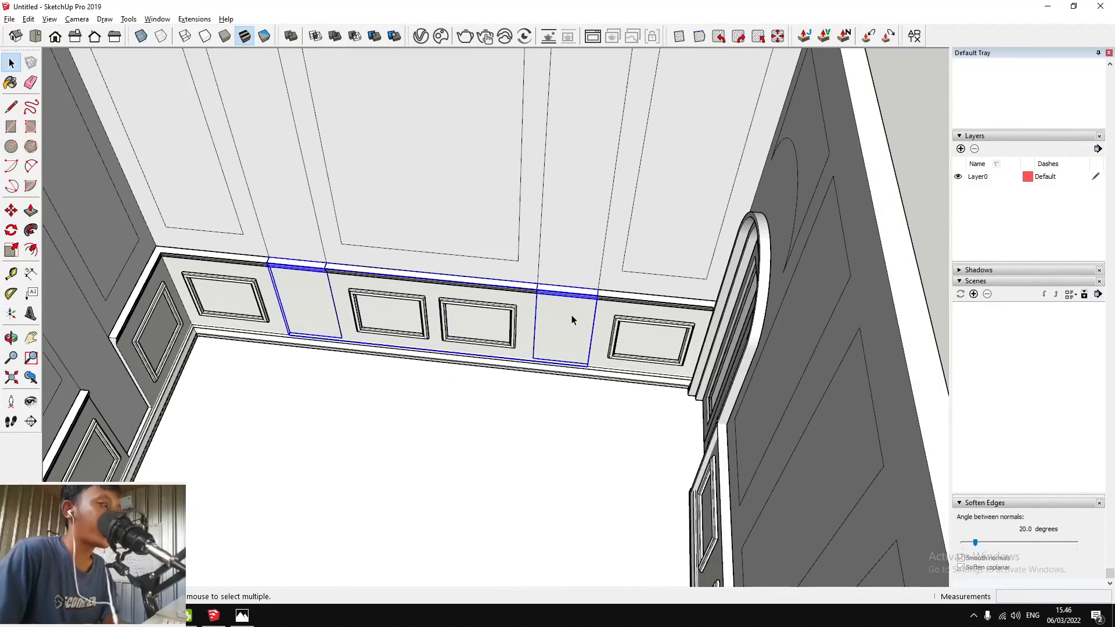
key(Delete)
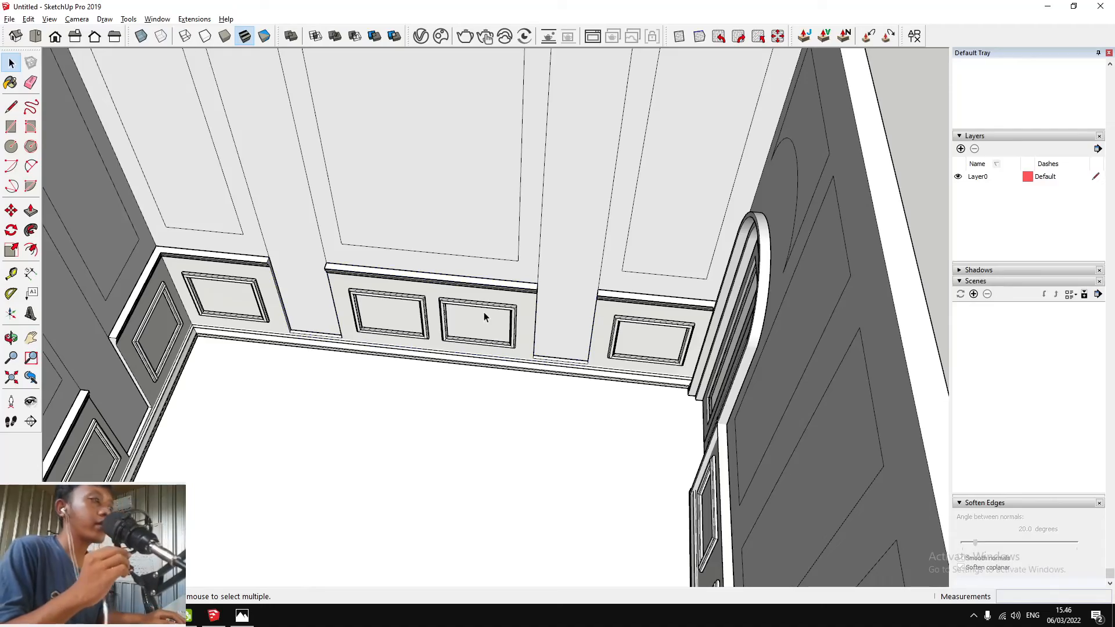
Examine the cut wainscot and the tall wall panels from several angles around the room
scroll(483, 312, down, 6)
middle_drag(483, 312, 951, 373)
scroll(457, 319, up, 4)
scroll(784, 312, up, 3)
scroll(585, 325, down, 4)
scroll(607, 324, up, 4)
scroll(730, 391, down, 5)
scroll(630, 236, up, 3)
middle_drag(631, 236, 804, 162)
scroll(627, 179, up, 4)
middle_drag(627, 179, 507, 96)
scroll(482, 256, up, 3)
scroll(545, 257, down, 4)
scroll(548, 289, up, 1)
scroll(630, 239, up, 2)
key(space)
scroll(482, 378, up, 5)
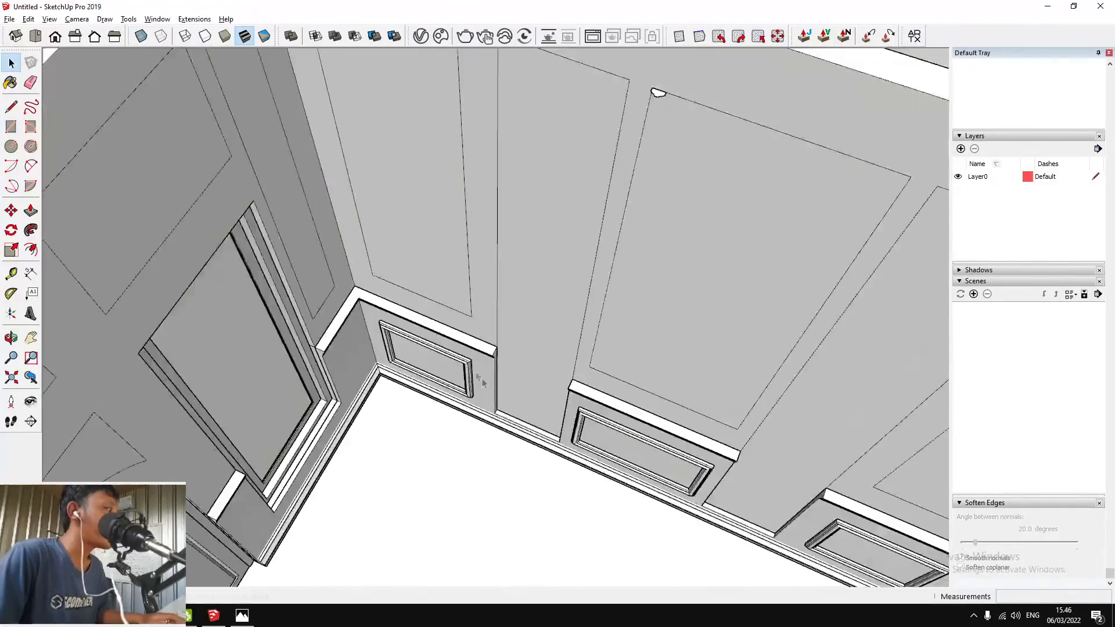
scroll(493, 371, down, 6)
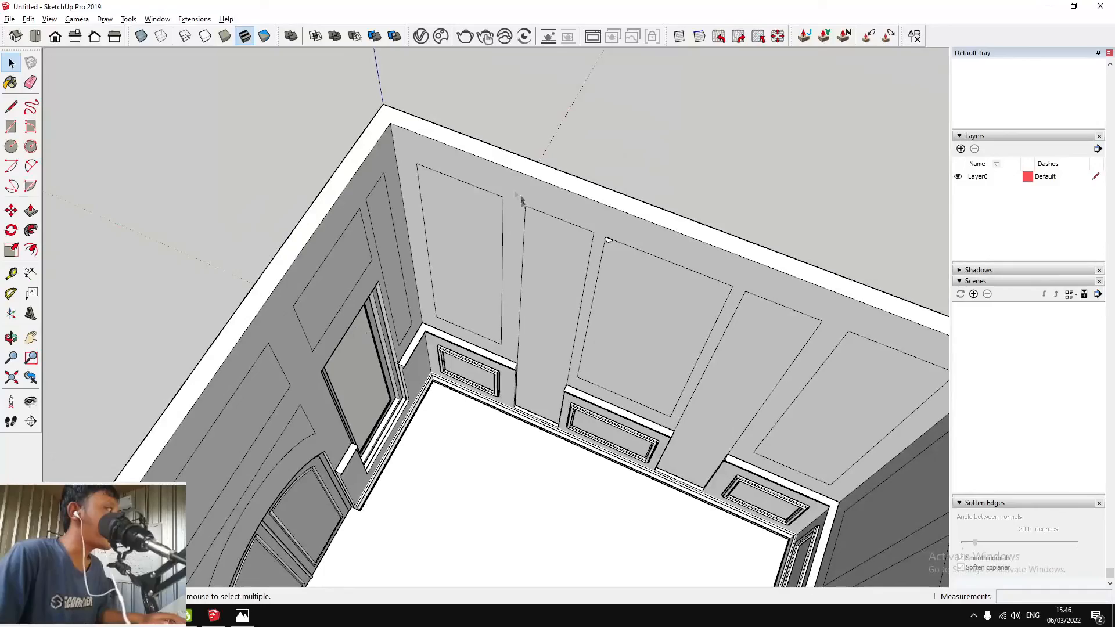
Measure the depth of the wainscot's cut end beside the tall narrow panel
scroll(516, 298, up, 8)
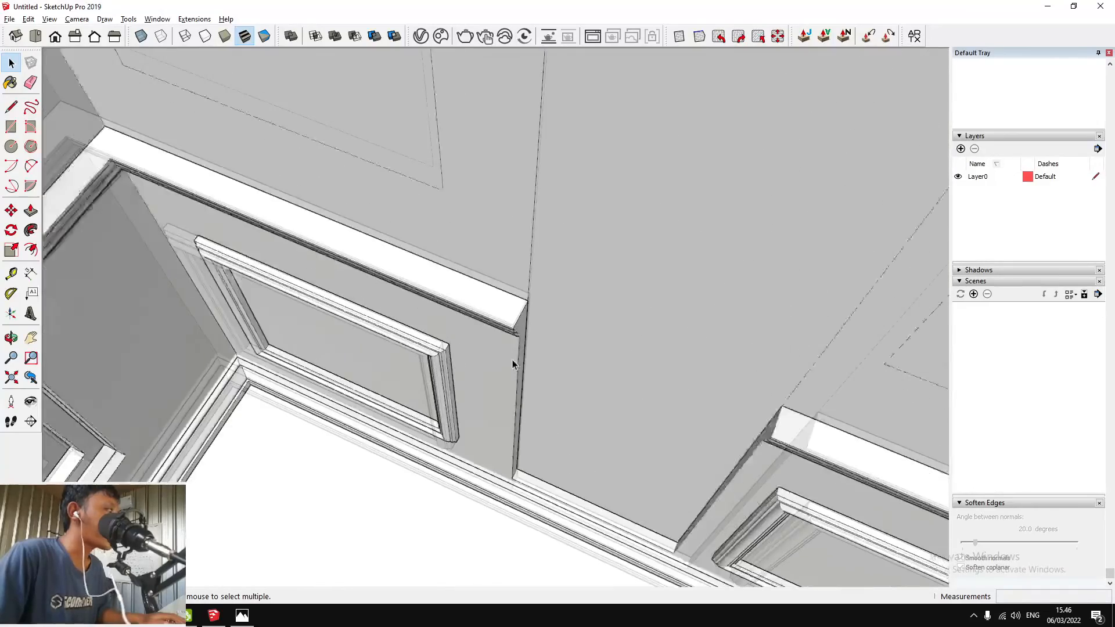
key(t)
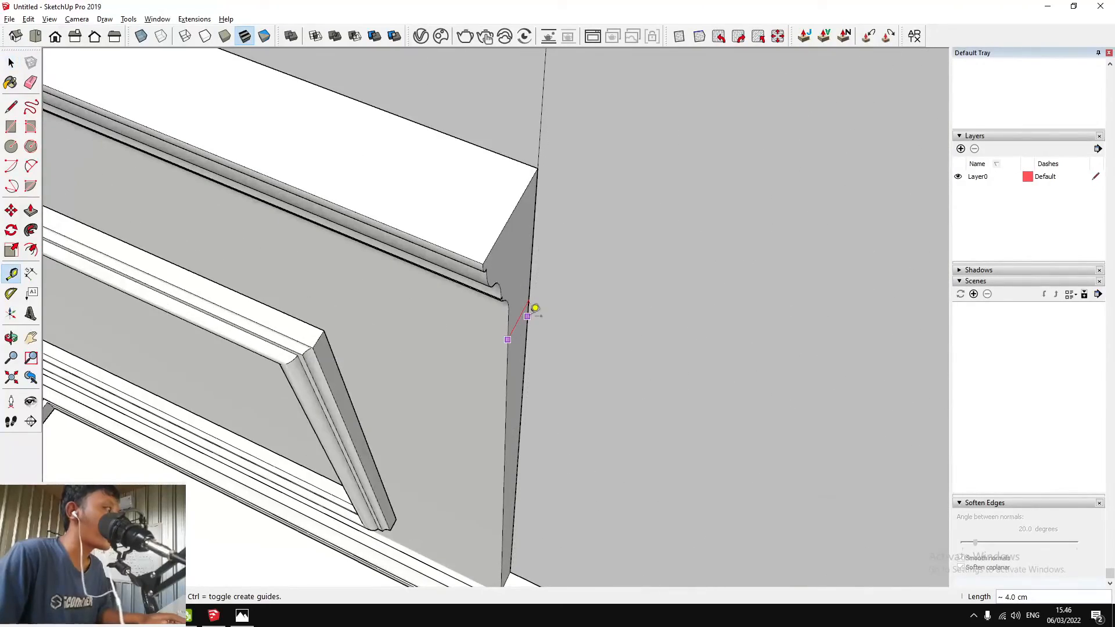
key(space)
scroll(488, 325, down, 6)
scroll(519, 301, up, 7)
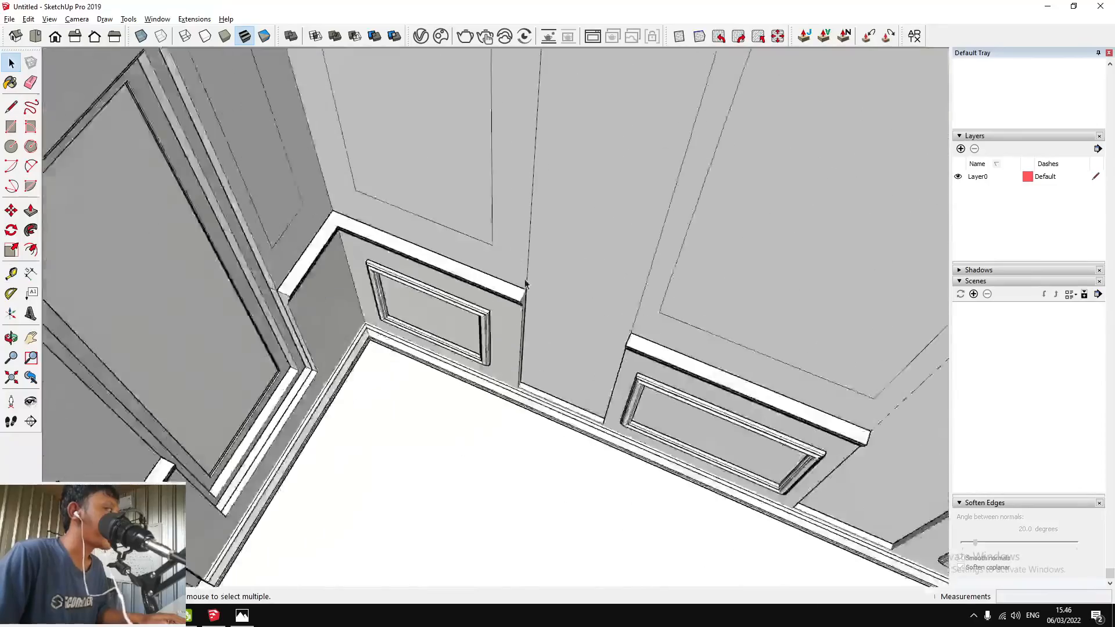
middle_drag(531, 320, 463, 312)
scroll(515, 269, down, 7)
scroll(435, 181, up, 8)
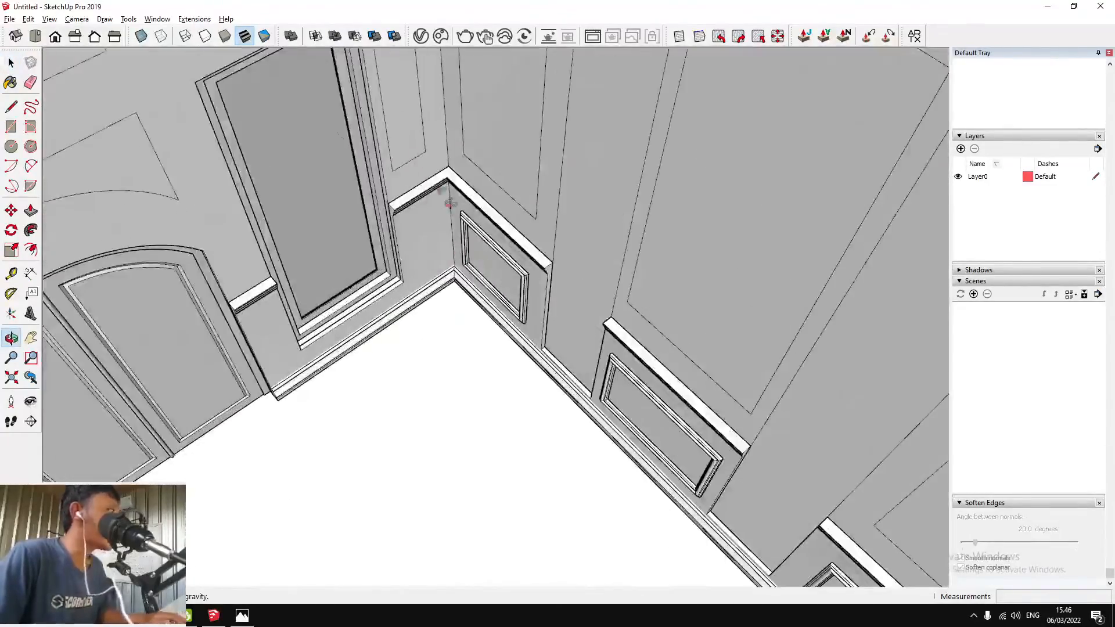
Copy the top ledge faces of all the wainscot sections around the room from inside the wainscot group
scroll(463, 162, down, 3)
middle_drag(463, 162, 503, 187)
scroll(503, 187, down, 8)
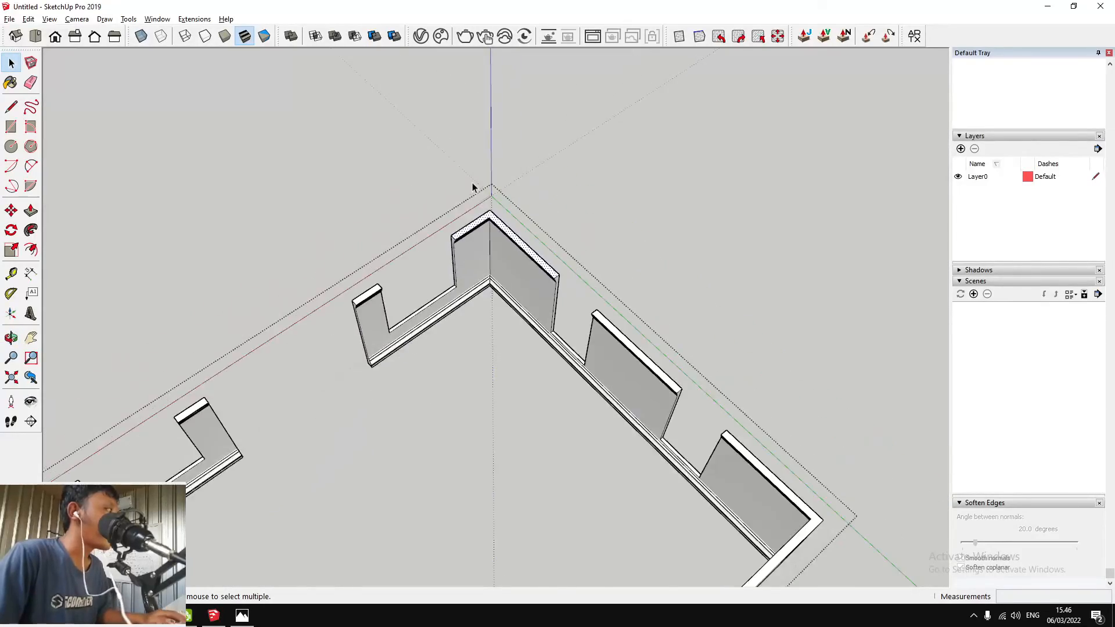
scroll(446, 229, down, 3)
scroll(369, 349, up, 8)
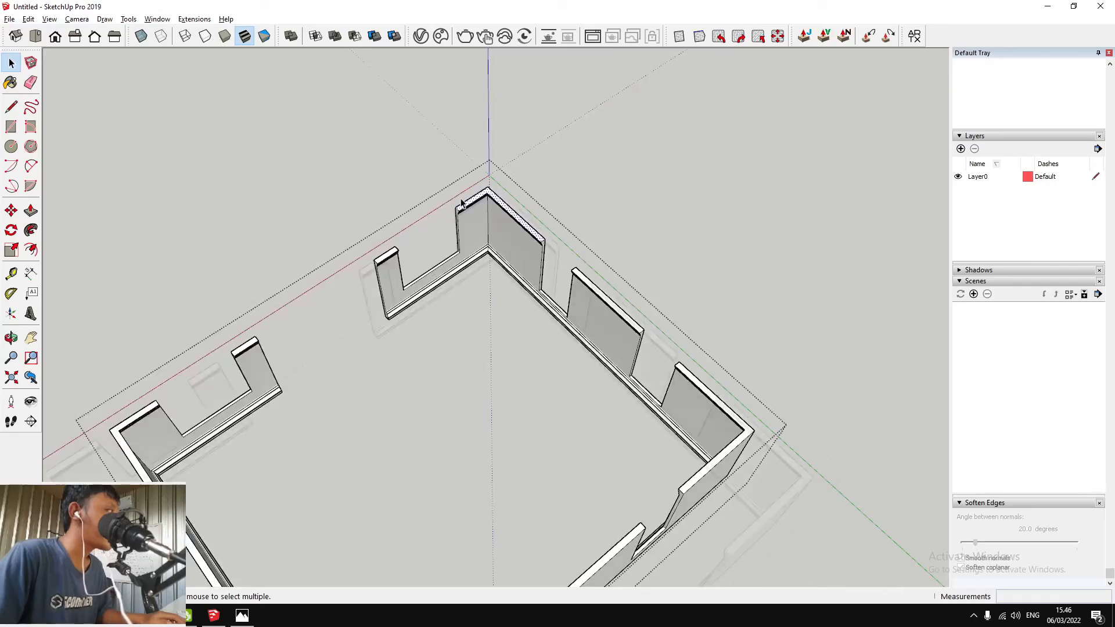
scroll(365, 287, down, 3)
scroll(600, 316, up, 3)
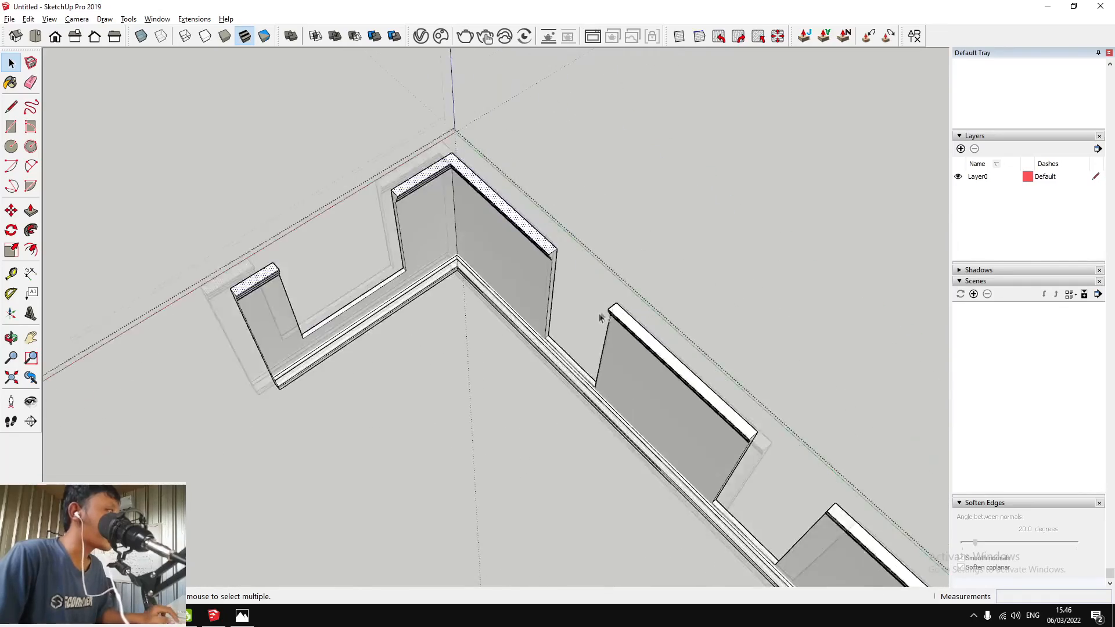
shift+click(626, 315)
scroll(519, 210, down, 6)
scroll(283, 285, up, 2)
scroll(368, 284, up, 3)
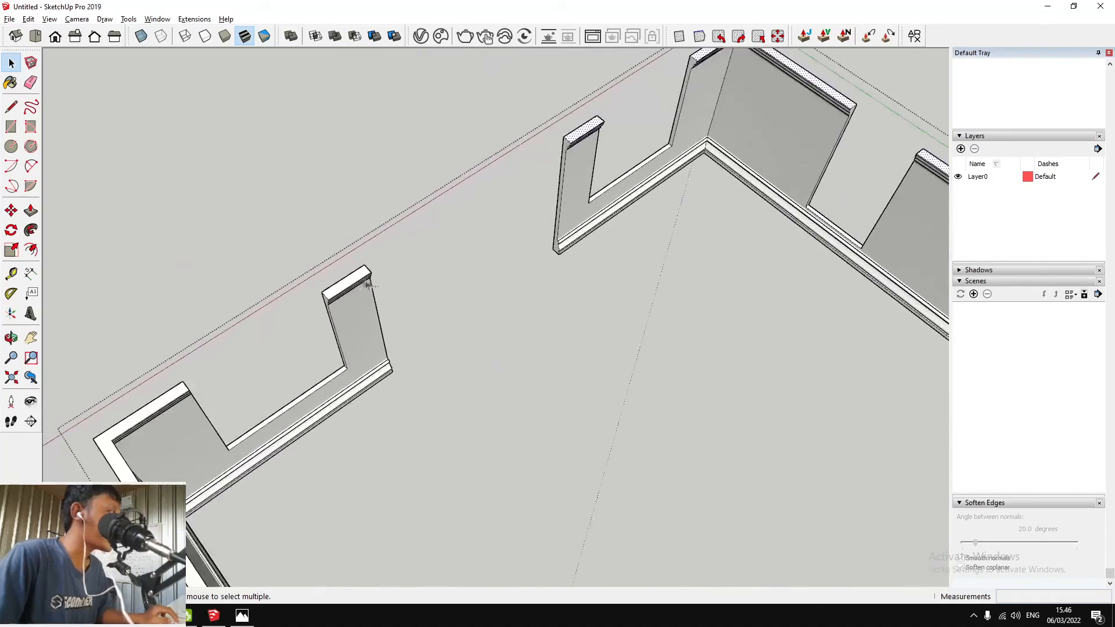
scroll(356, 281, down, 2)
scroll(239, 289, down, 6)
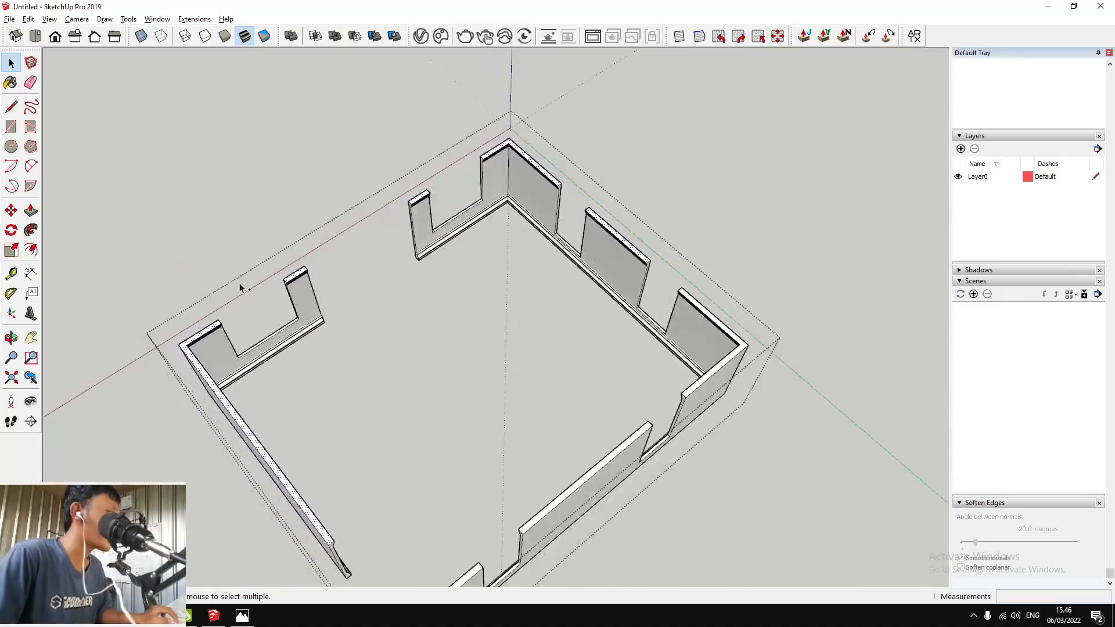
scroll(387, 477, up, 5)
scroll(387, 477, up, 4)
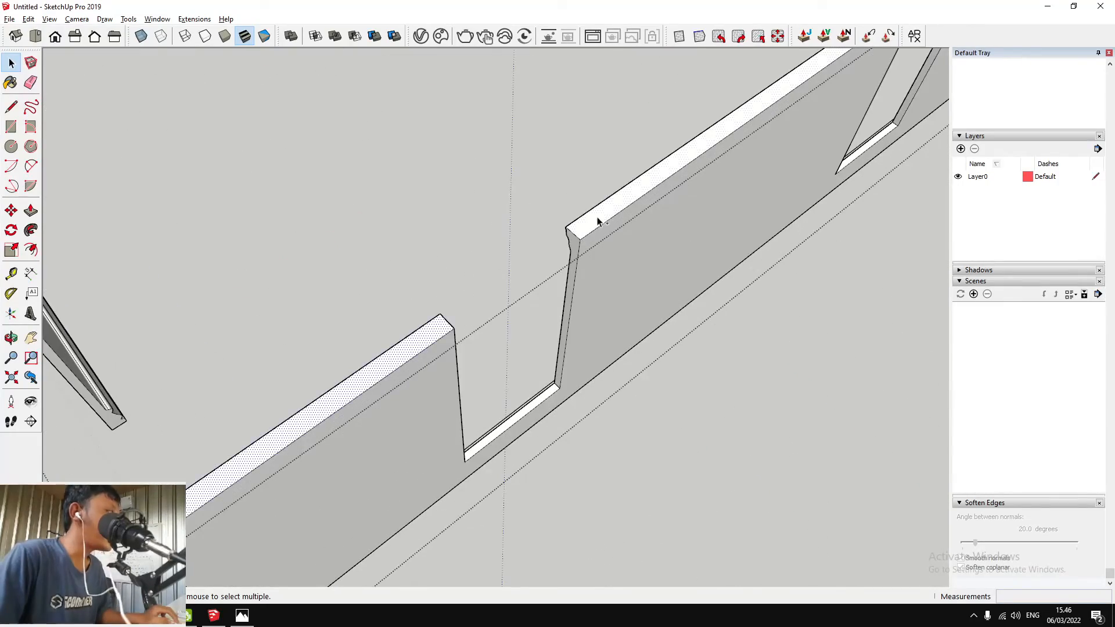
ctrl+click(597, 222)
scroll(431, 549, down, 5)
scroll(667, 326, up, 5)
ctrl+click(660, 258)
scroll(624, 576, down, 2)
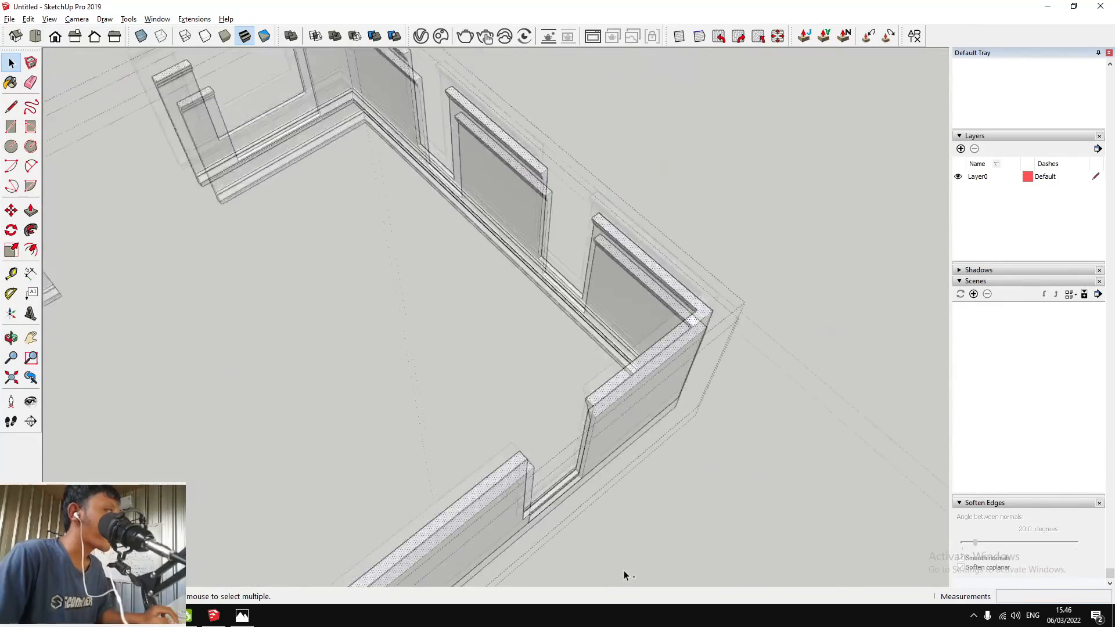
scroll(452, 333, down, 3)
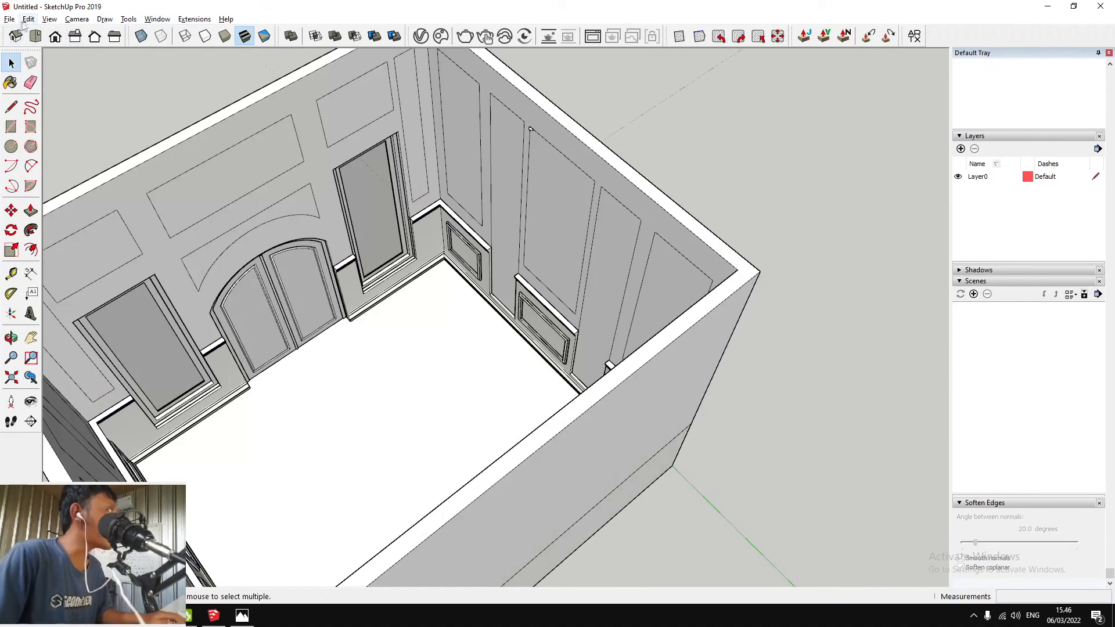
Paste the copied ledge faces in place and make them a group
click(28, 19)
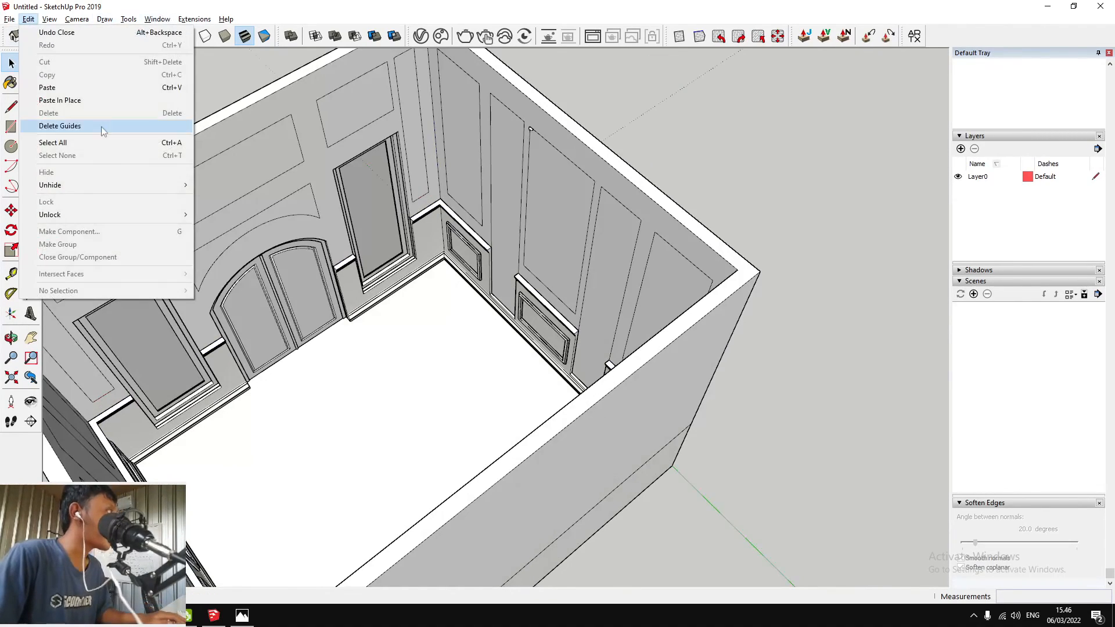
click(64, 102)
scroll(510, 216, up, 5)
right_click(510, 216)
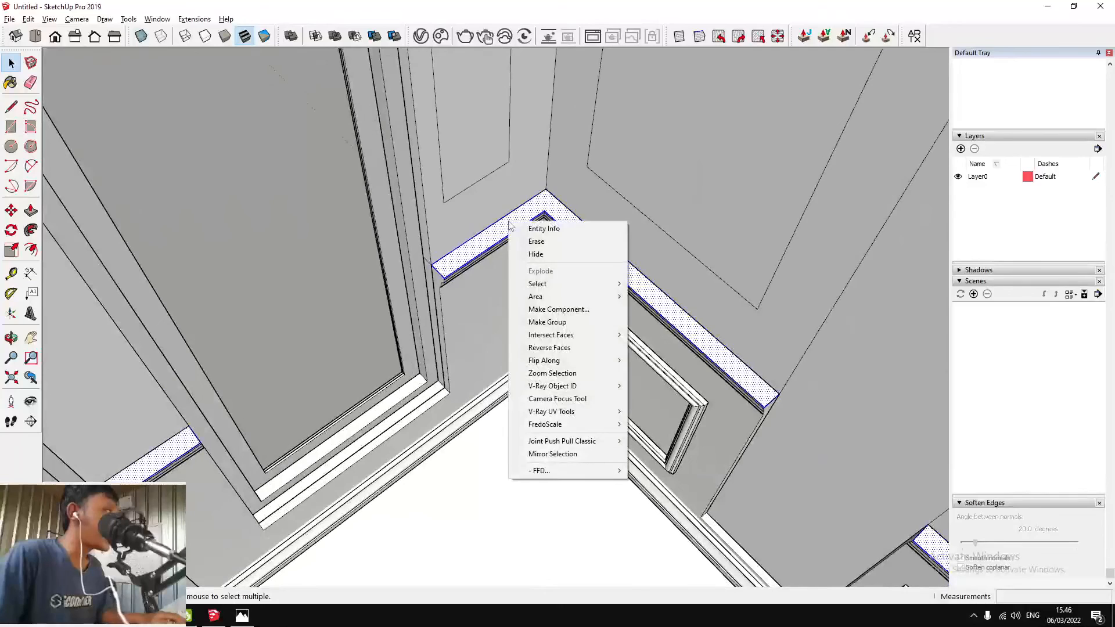
click(540, 322)
Open the group of pasted ledge faces and measure the strip's width near the corner
double_click(512, 230)
scroll(511, 230, down, 5)
scroll(511, 230, up, 5)
middle_drag(512, 230, 872, 227)
middle_drag(547, 259, 530, 236)
scroll(531, 235, up, 4)
key(t)
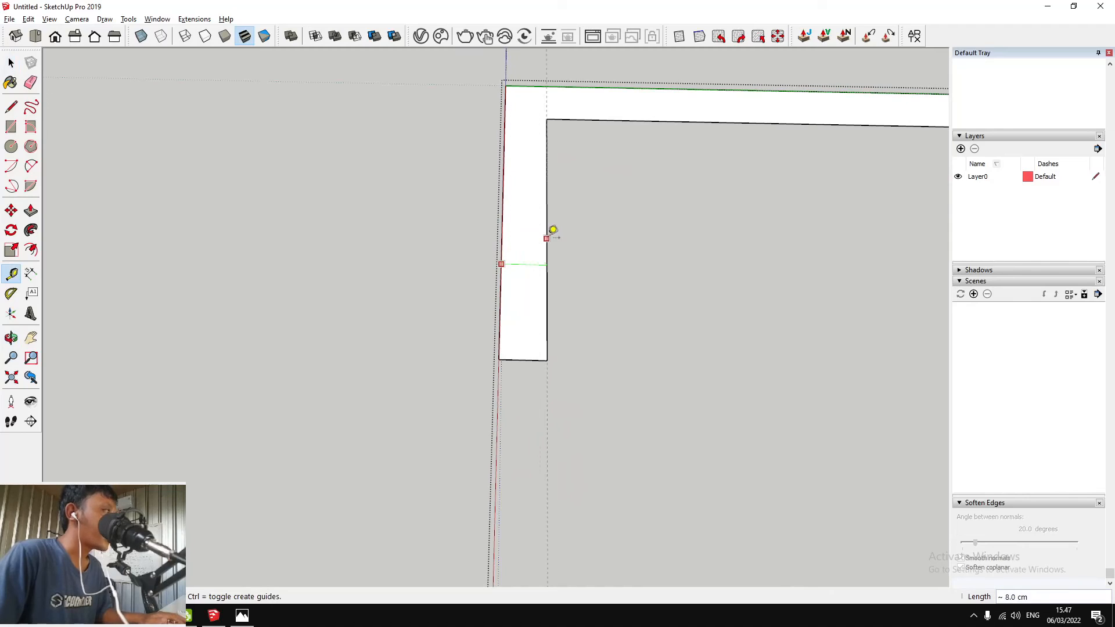
key(space)
Try moving the inner edge of the short corner strip 4 cm toward the wall
key(m)
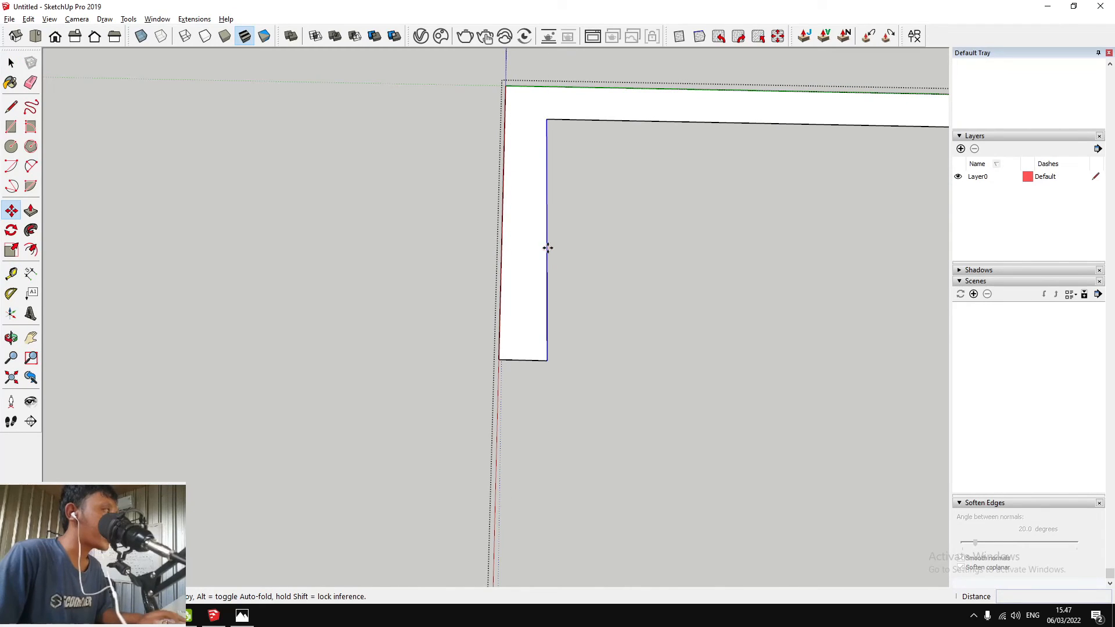
click(547, 247)
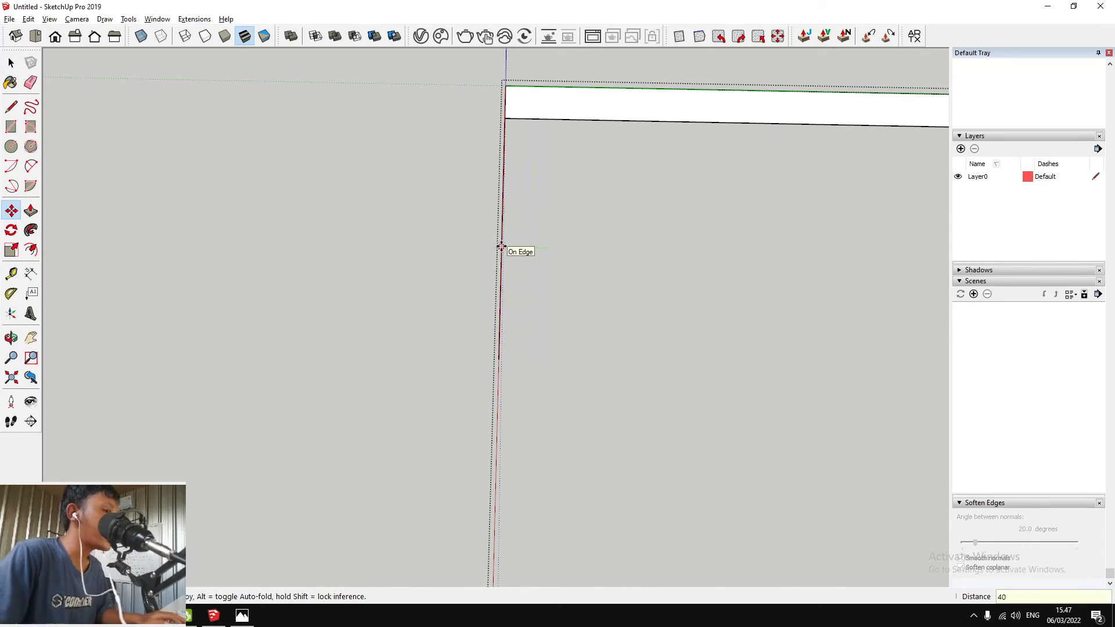
key(BackSpace)
key(Return)
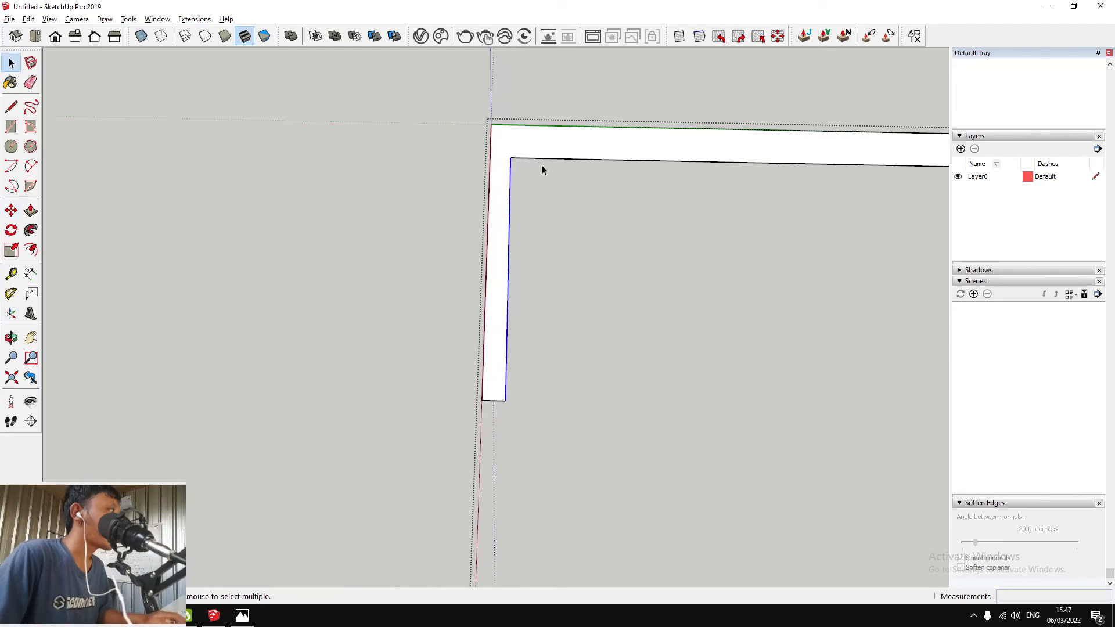
Start moving the adjoining longer strip's inner edge, then undo the edge moves at this corner
middle_drag(548, 159, 740, 211)
scroll(766, 201, up, 2)
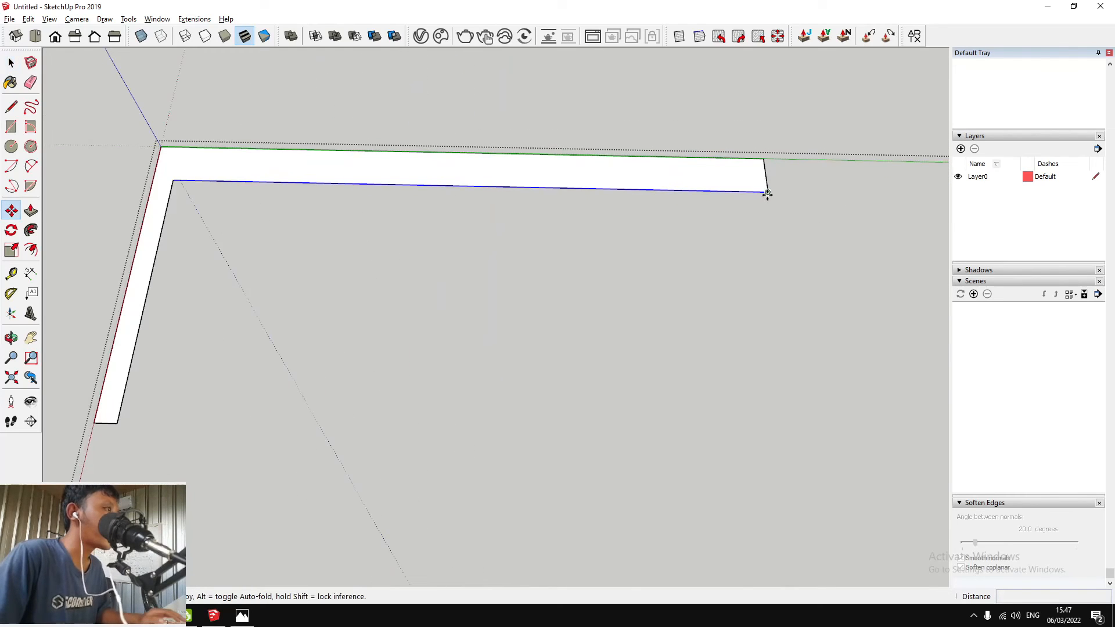
click(768, 193)
key(space)
scroll(612, 230, down, 3)
key(ctrl+z)
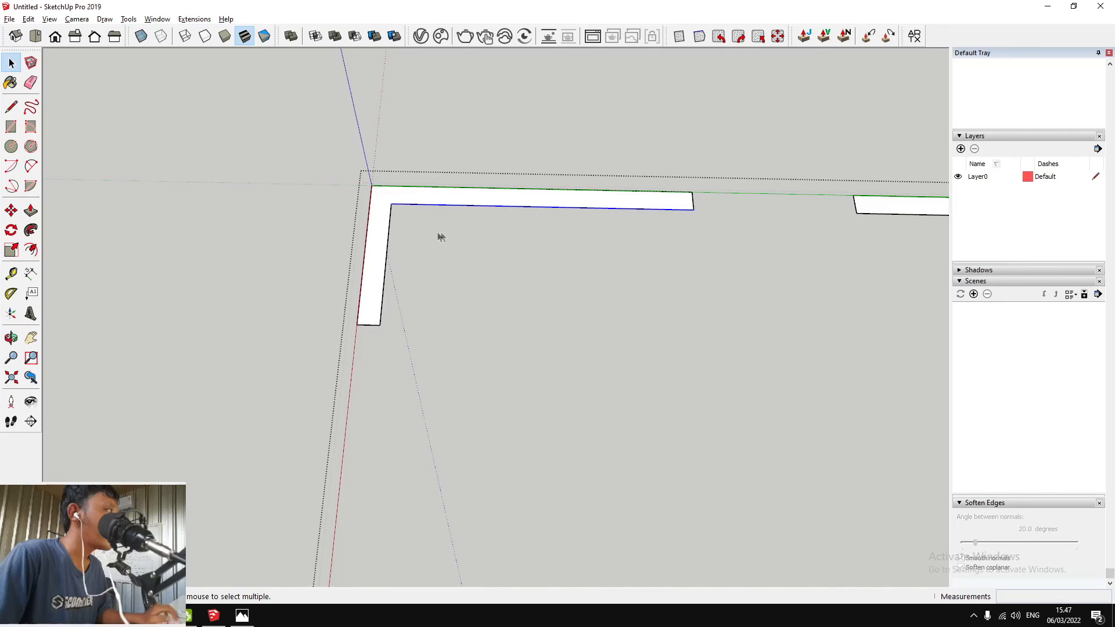
Move the inner edges of all the ledge strips along the window wall 4 cm toward the wall
scroll(424, 250, down, 1)
scroll(381, 240, up, 3)
click(403, 233)
click(405, 232)
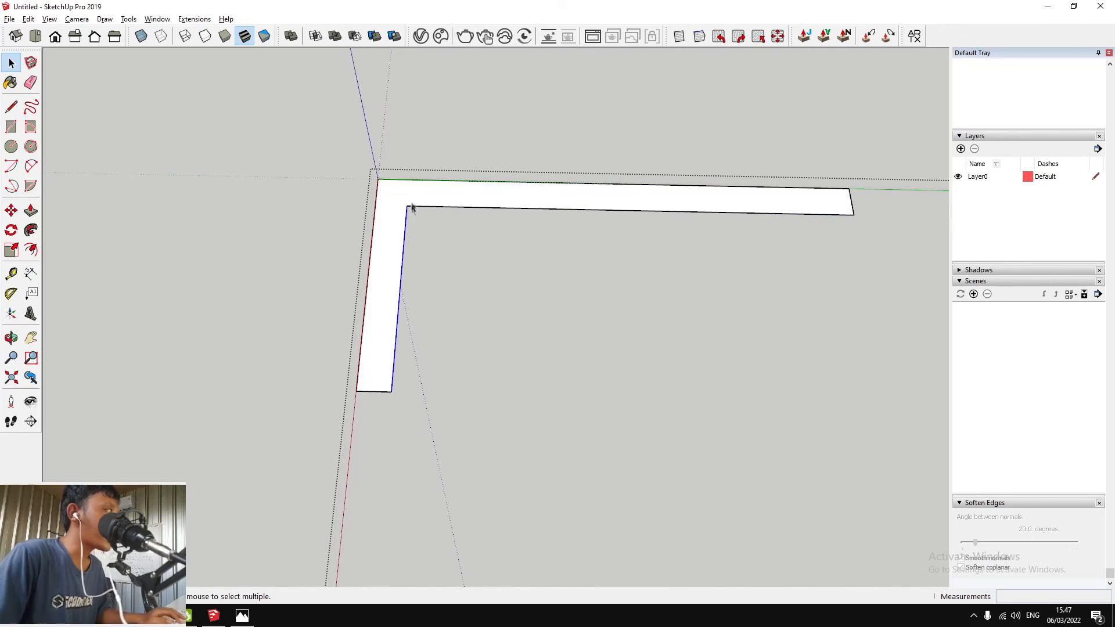
scroll(424, 92, down, 6)
scroll(416, 168, up, 3)
scroll(415, 142, down, 5)
scroll(405, 369, up, 3)
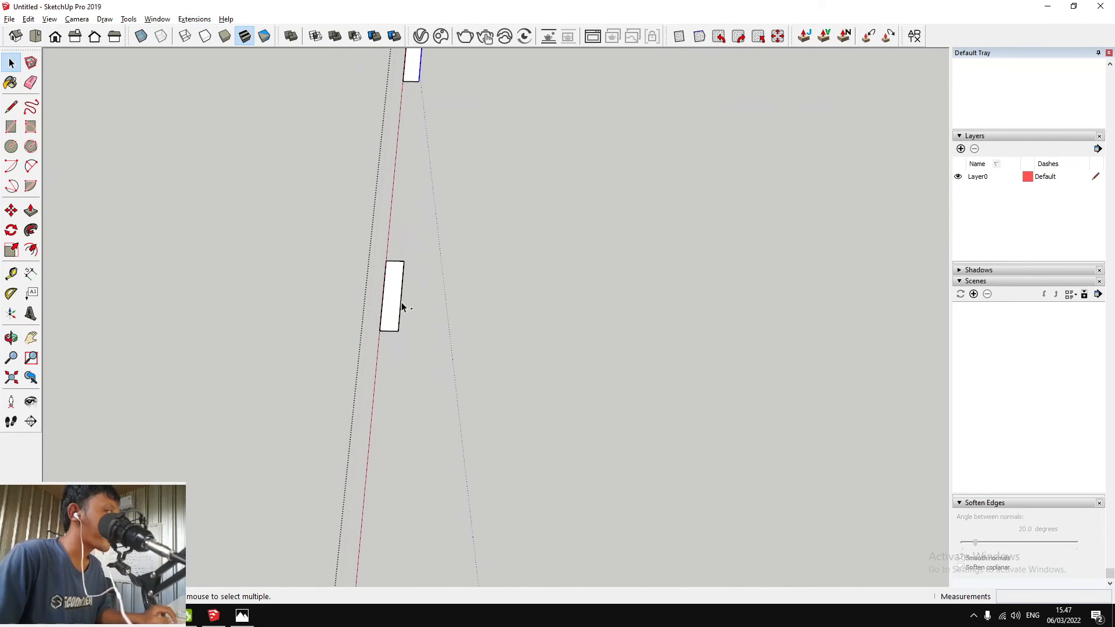
scroll(431, 224, down, 3)
scroll(442, 382, up, 4)
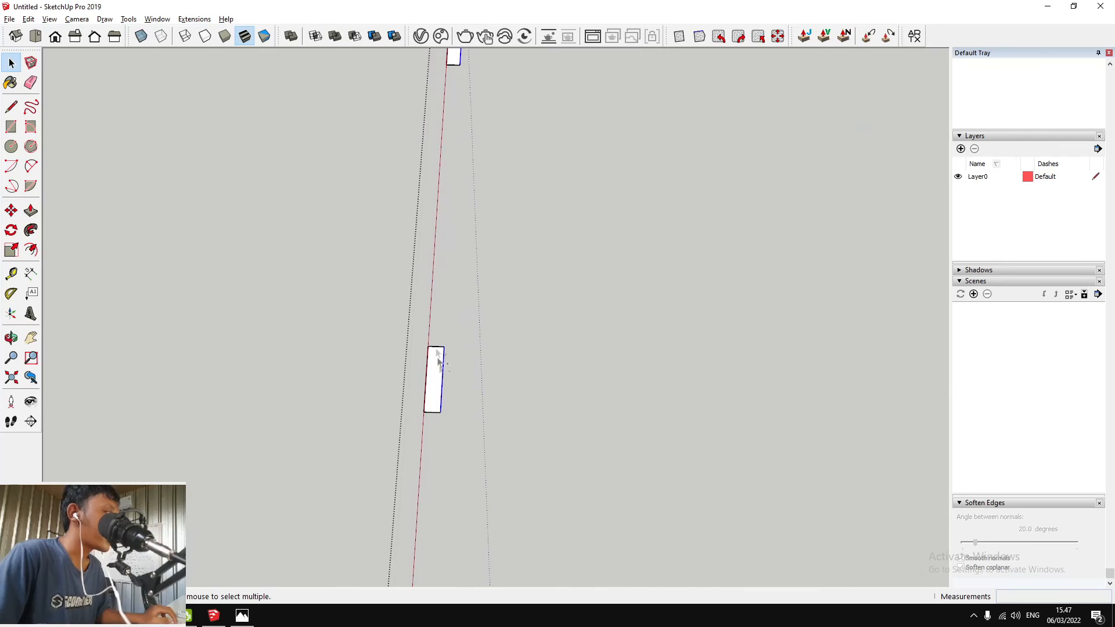
scroll(437, 360, down, 5)
scroll(422, 411, up, 5)
scroll(423, 409, up, 3)
key(m)
click(430, 345)
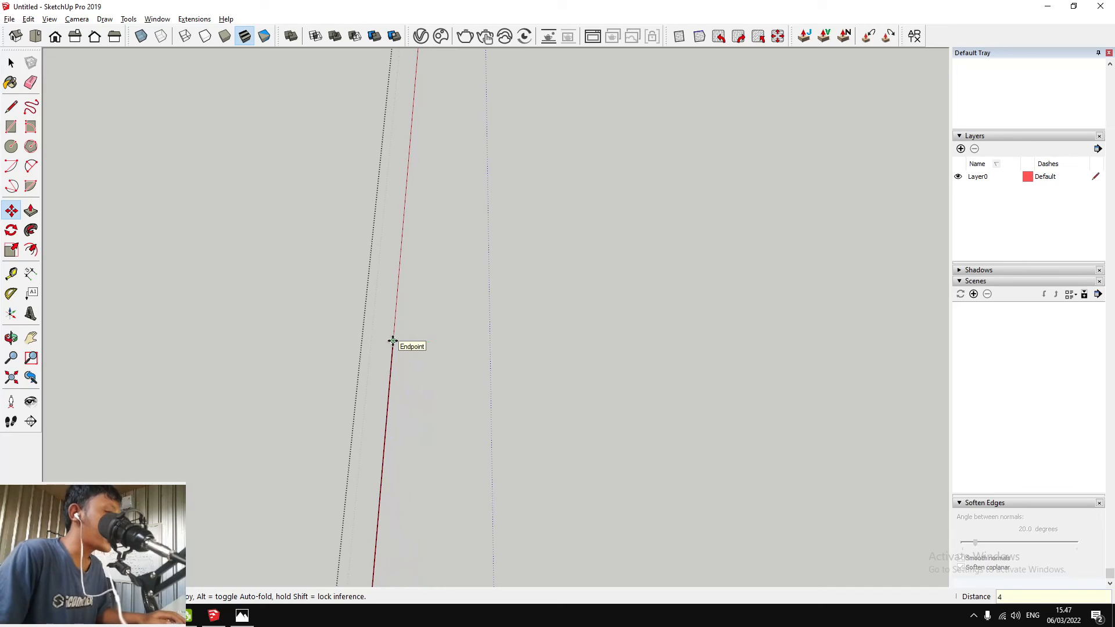
key(Return)
scroll(391, 344, down, 3)
key(space)
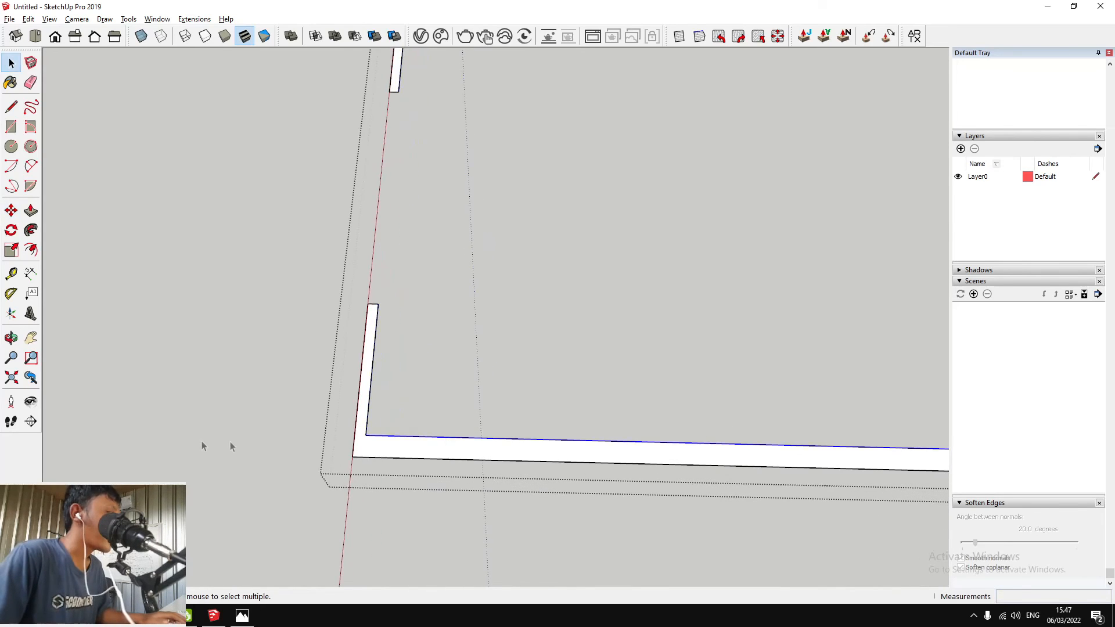
Move the inner edges of both ledge strips on the wall with the single door opening 4 cm toward the wall
scroll(154, 432, down, 5)
scroll(623, 458, up, 6)
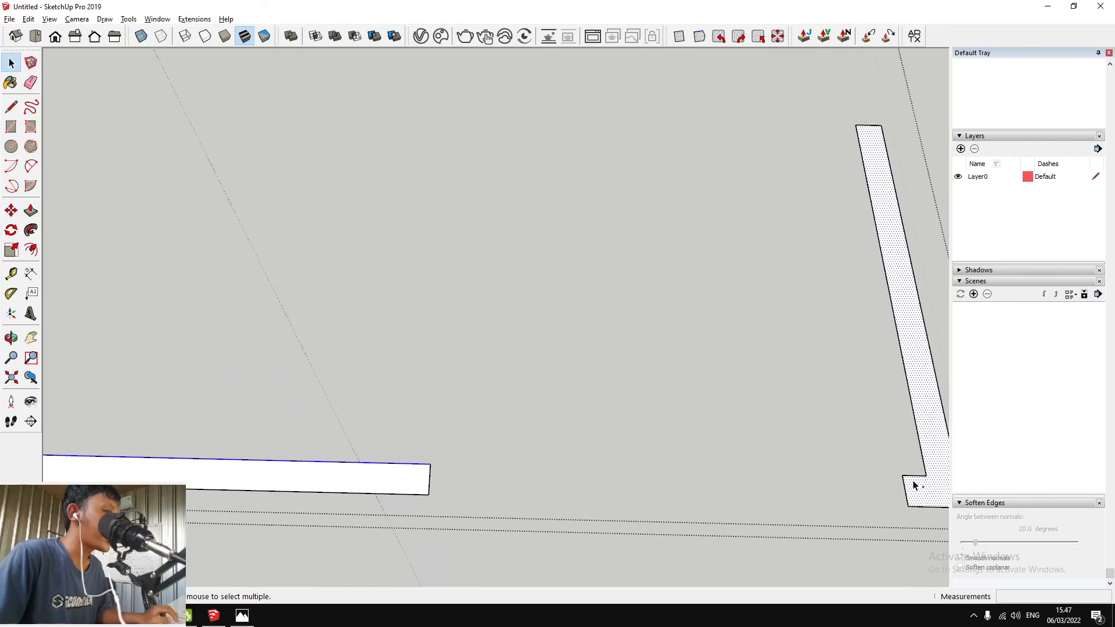
shift+click(924, 488)
scroll(914, 479, up, 2)
key(m)
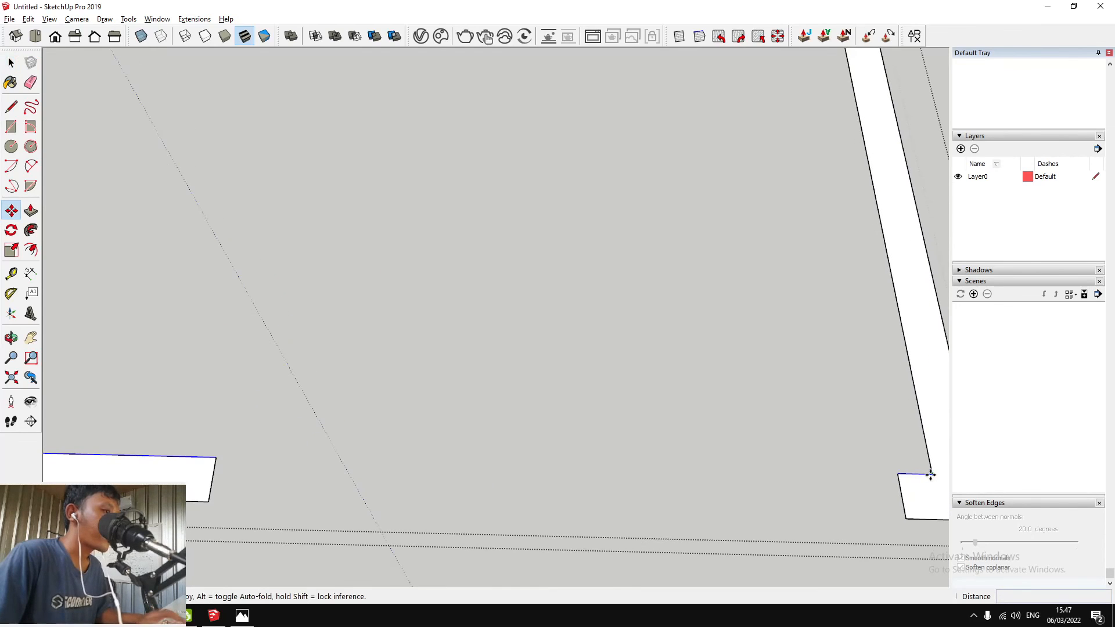
text(4)
key(Return)
key(space)
scroll(722, 525, down, 3)
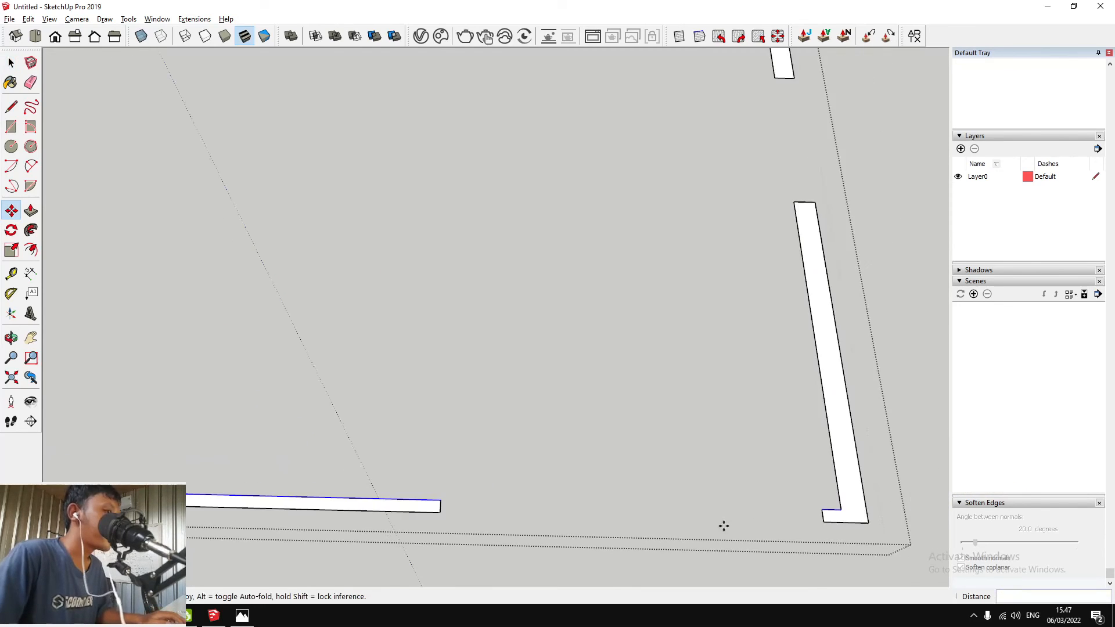
Move the inner edges of the ledge strips on the wall opposite the windows toward that wall, matching the narrowed strips
scroll(808, 382, up, 3)
scroll(763, 393, down, 2)
scroll(753, 222, up, 2)
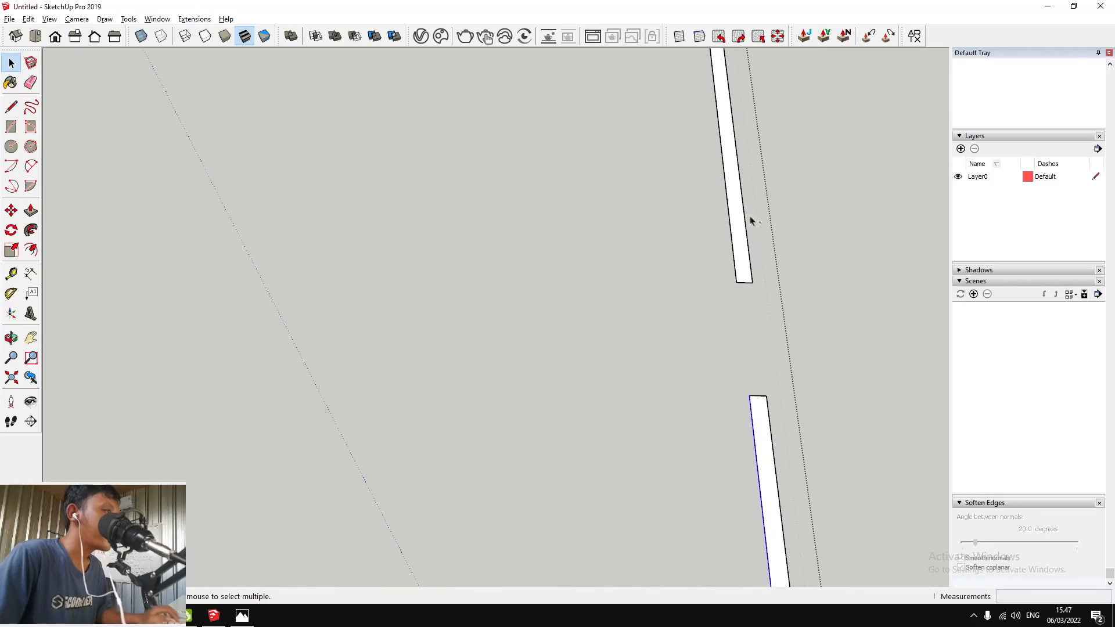
scroll(721, 477, down, 3)
scroll(731, 278, up, 4)
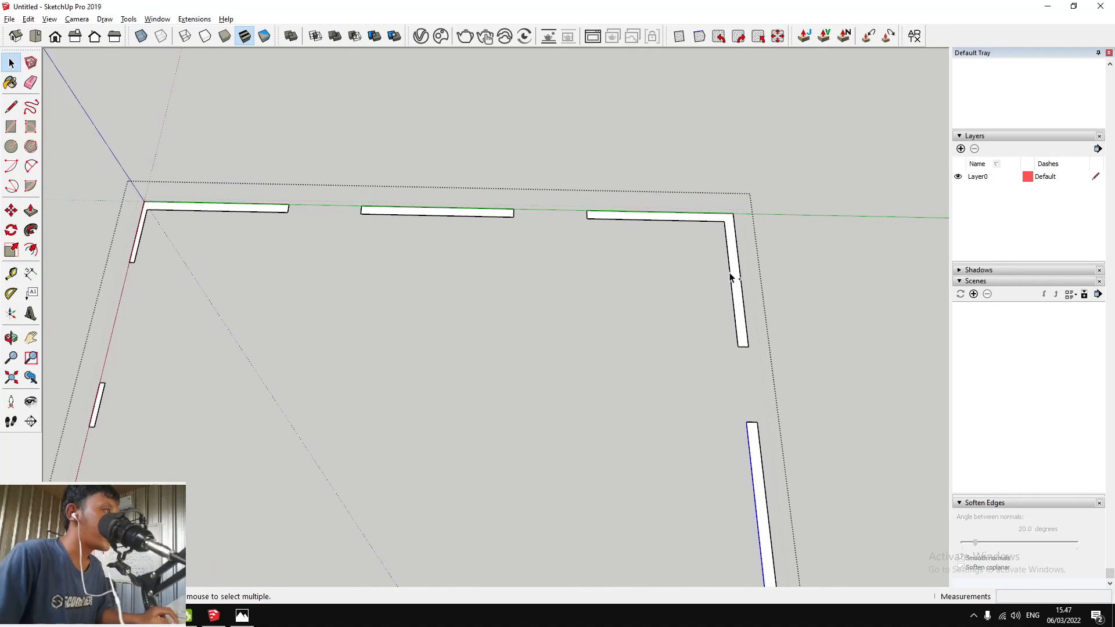
scroll(738, 294, up, 1)
key(m)
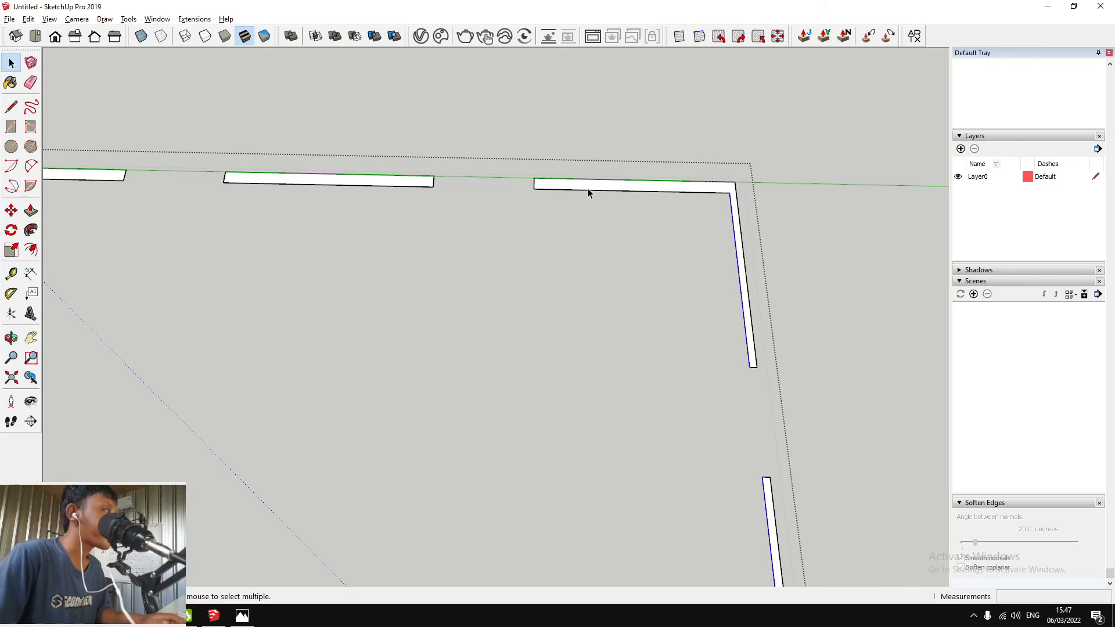
Move the inner edges of the three ledge strips on the remaining wall toward it and leave the group
click(616, 198)
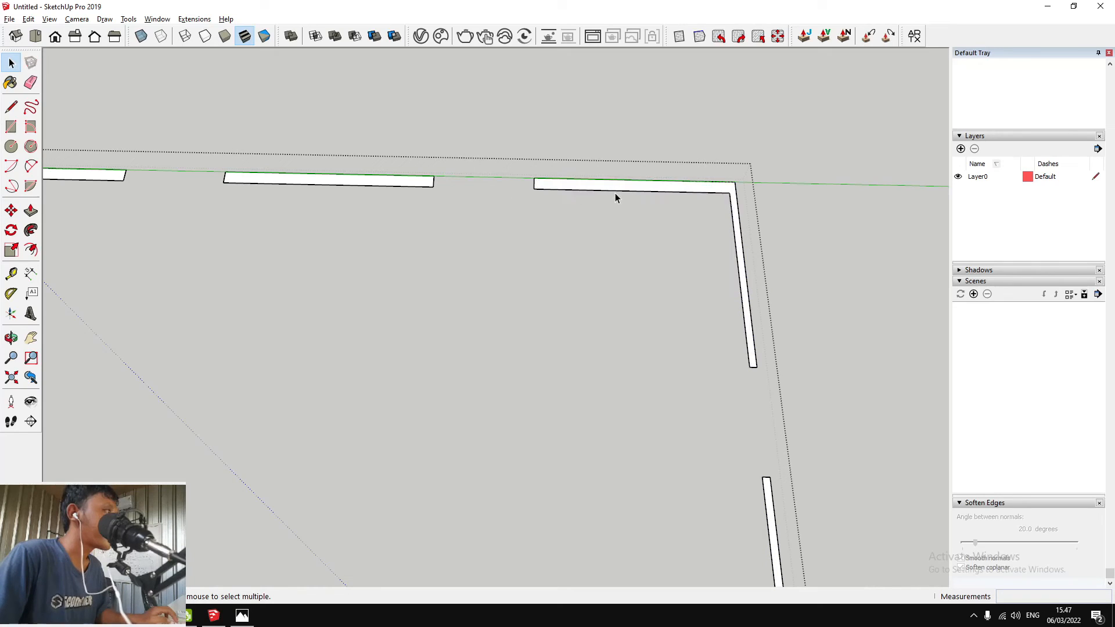
click(616, 193)
ctrl+click(412, 188)
scroll(749, 305, down, 3)
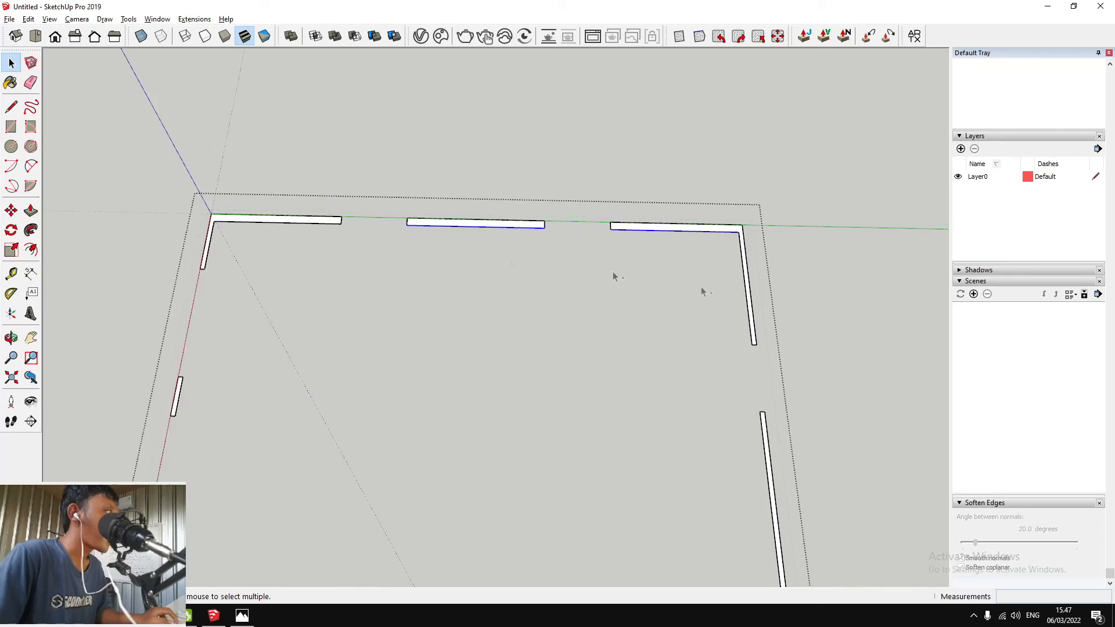
scroll(276, 245, up, 4)
scroll(490, 200, up, 3)
key(m)
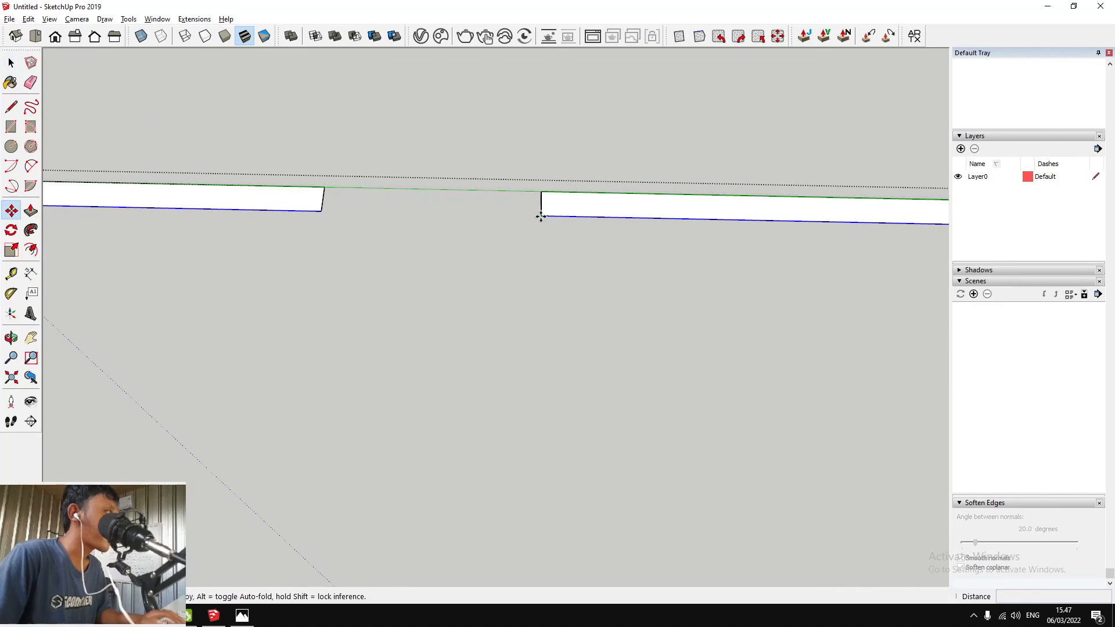
click(541, 217)
key(Return)
scroll(531, 204, down, 5)
middle_drag(531, 204, 585, 230)
scroll(427, 218, up, 3)
key(space)
scroll(427, 217, down, 3)
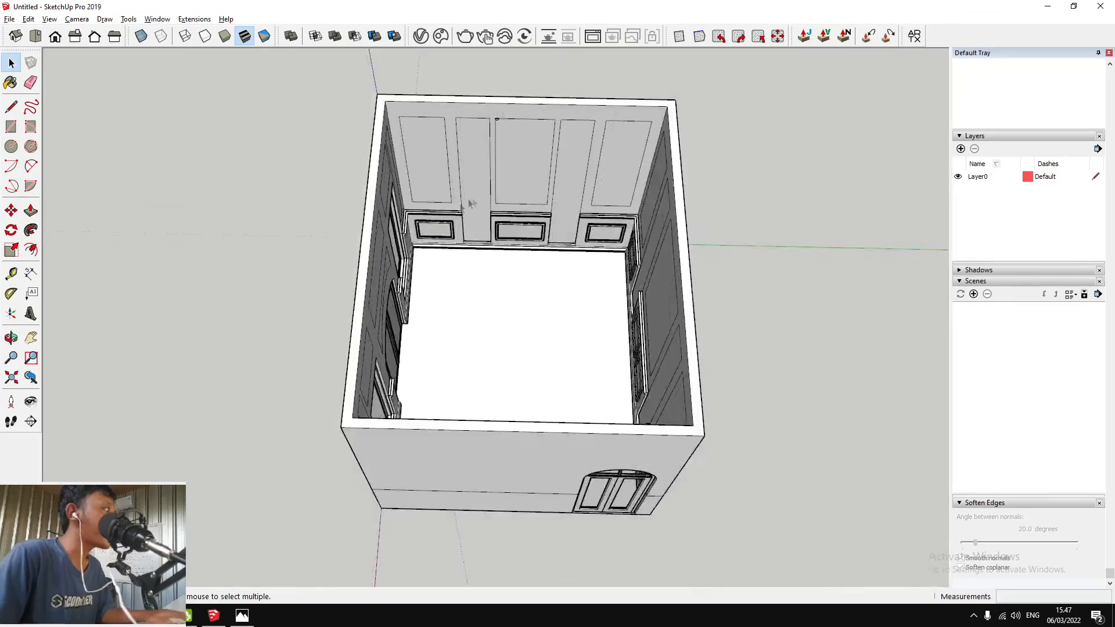
Extrude the corner ledge strip between the window wall and the wall opposite the single door upward 338 cm
scroll(448, 242, up, 8)
scroll(473, 268, up, 2)
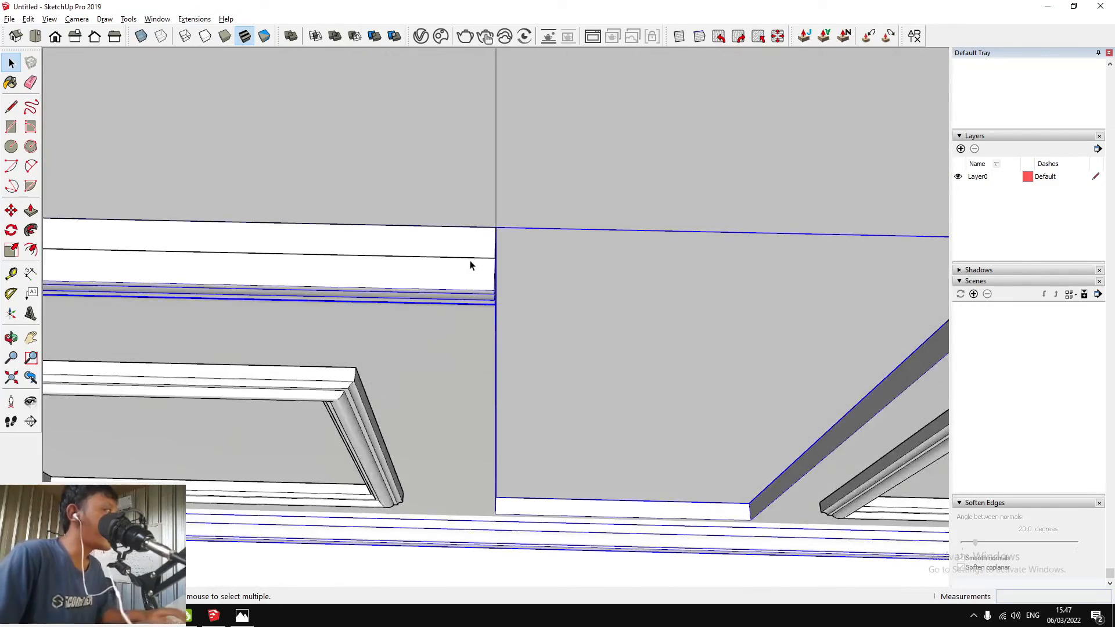
scroll(471, 256, up, 1)
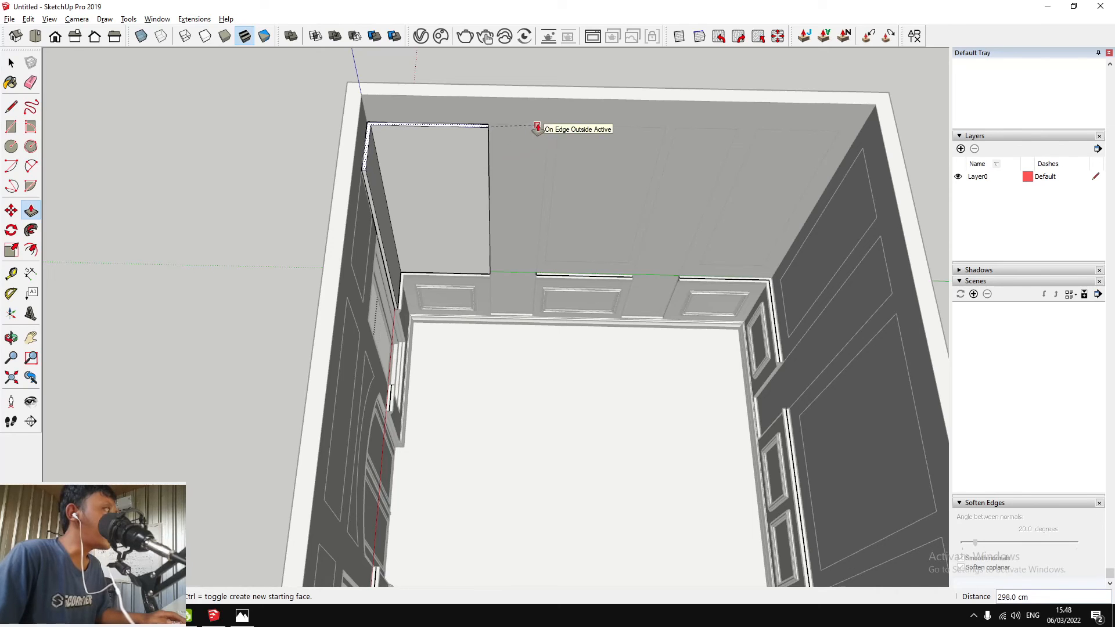
scroll(538, 127, up, 2)
scroll(465, 348, down, 3)
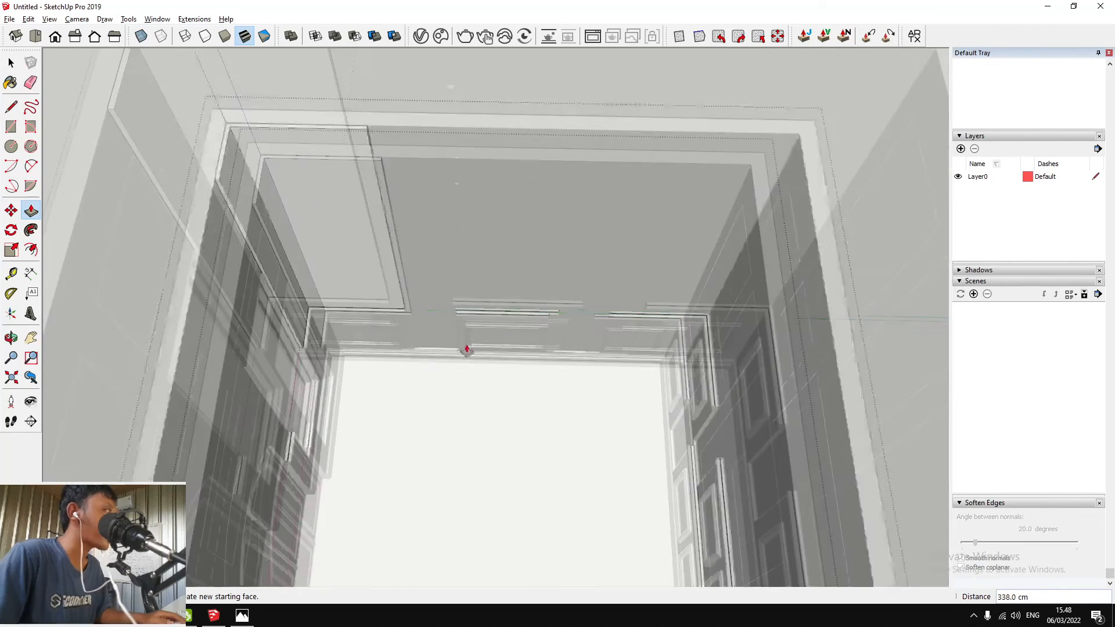
Extrude the middle and far corner ledge strips on the wall opposite the single door to the same height
scroll(557, 292, up, 3)
click(563, 284)
scroll(703, 299, down, 3)
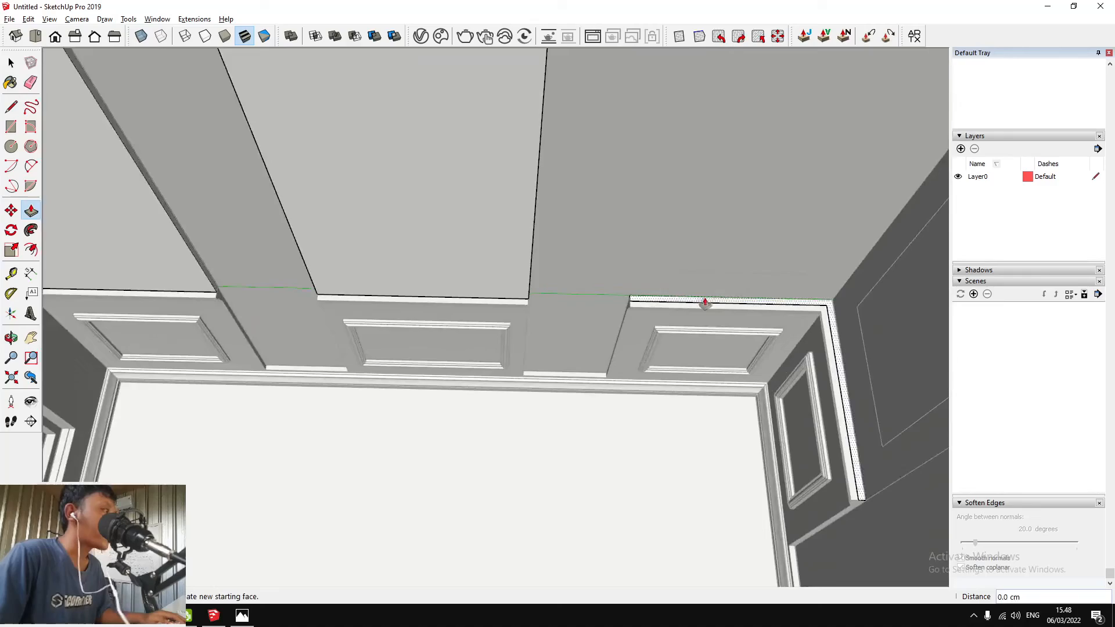
scroll(703, 302, down, 2)
scroll(618, 223, down, 2)
scroll(752, 395, up, 3)
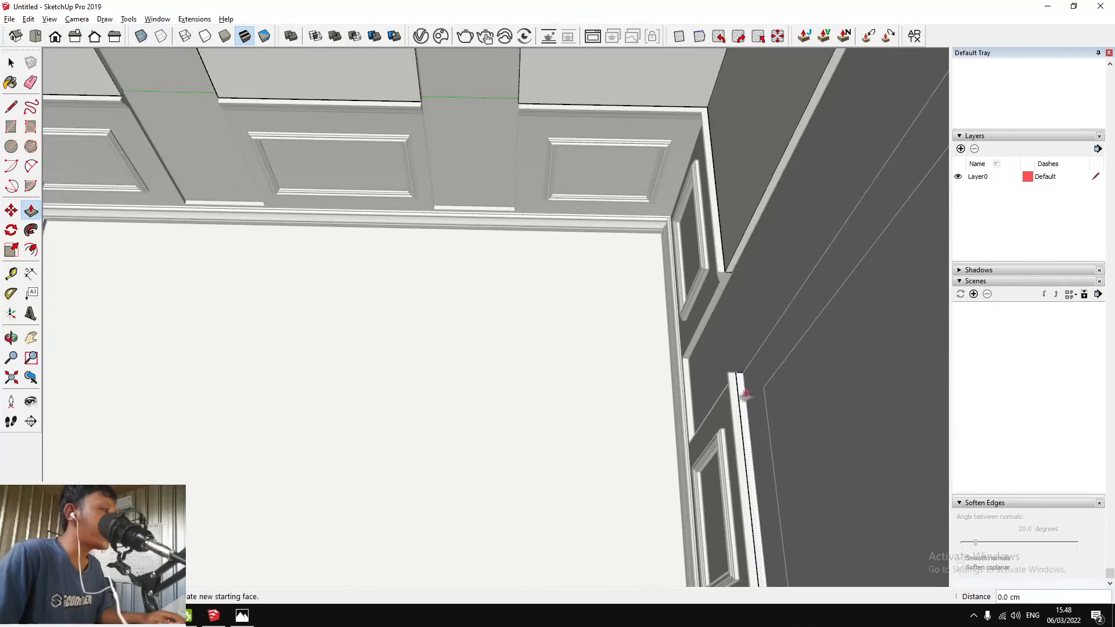
Extrude the middle strip opposite the windows and the corner strip joining the single-door and window walls to matching height
scroll(535, 182, down, 5)
middle_drag(486, 214, 296, 220)
scroll(498, 219, up, 6)
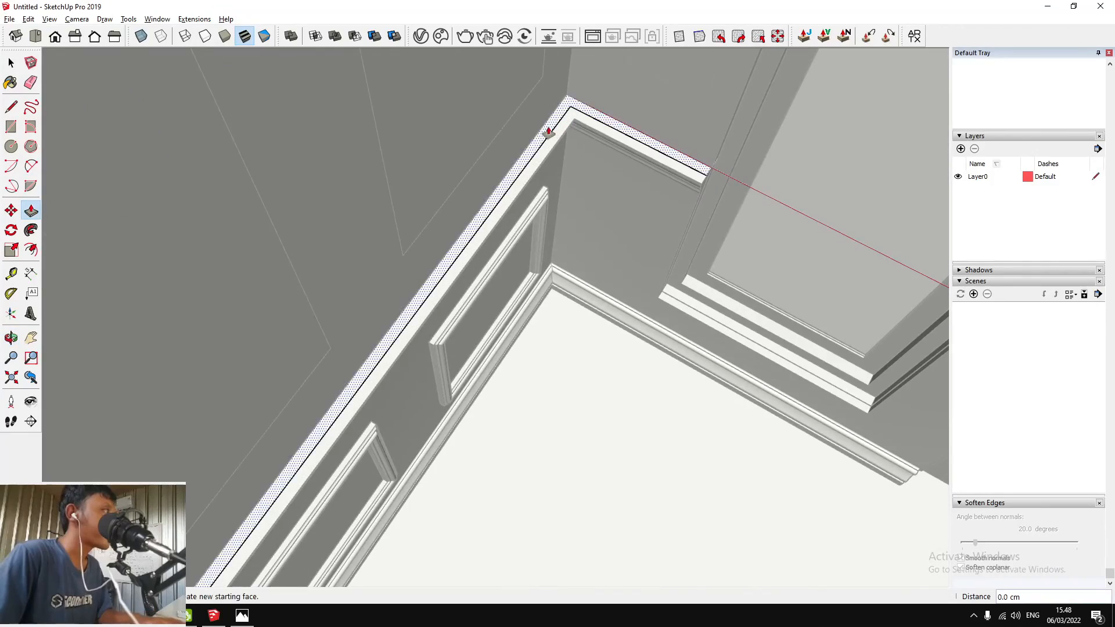
scroll(549, 133, down, 5)
scroll(660, 180, up, 5)
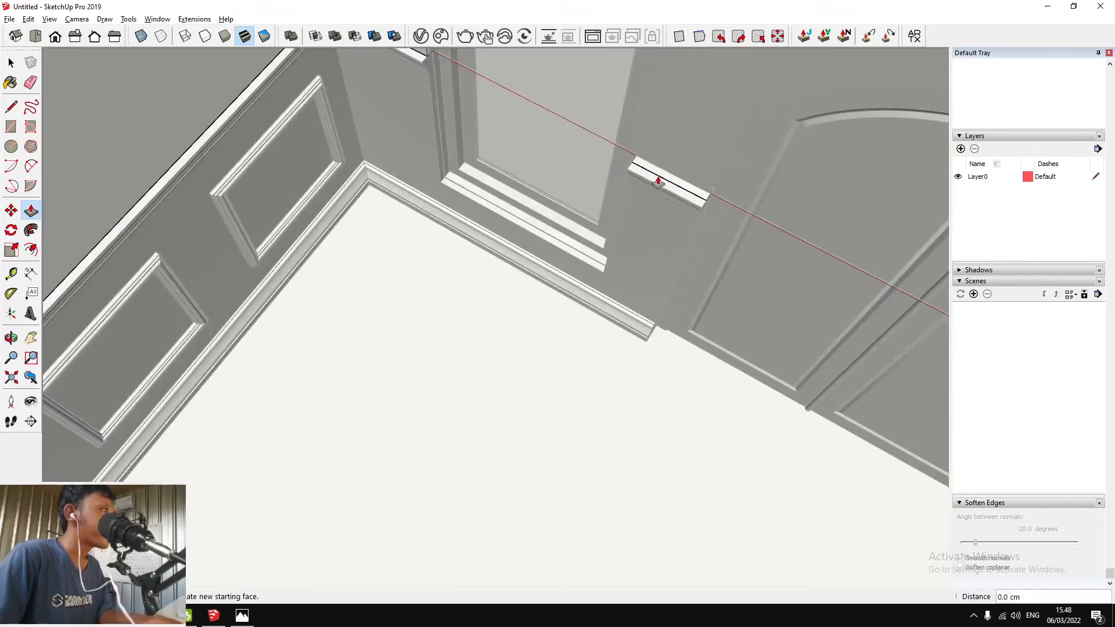
Extrude the two strips between the windows and arched door, plus the strip beside the single door, to matching height
scroll(664, 182, down, 5)
scroll(677, 333, up, 4)
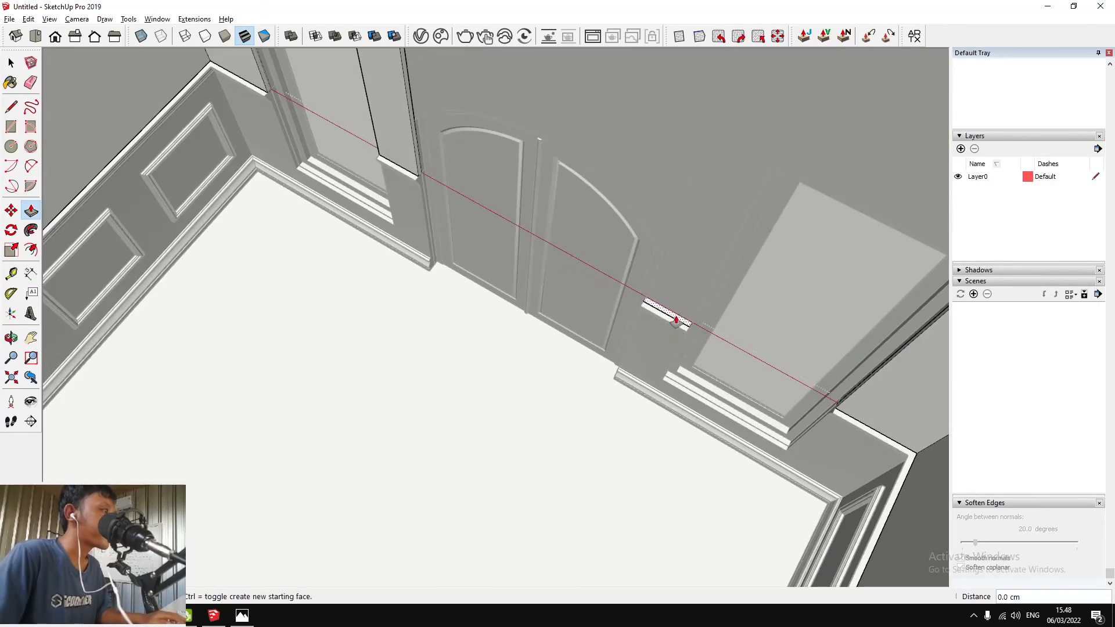
scroll(675, 321, down, 5)
middle_drag(622, 267, 493, 225)
scroll(535, 257, up, 5)
scroll(550, 256, down, 6)
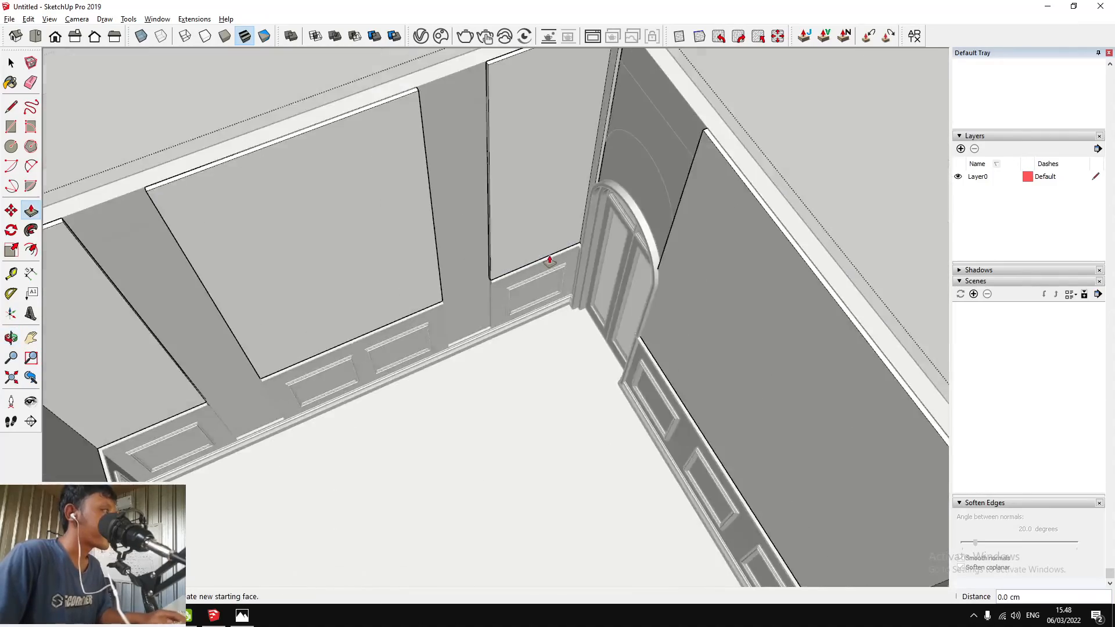
Inspect the raised panels on all walls, especially the gaps beside the windows, the arched door and the corners
middle_drag(550, 257, 281, 323)
scroll(554, 184, down, 4)
scroll(569, 169, up, 4)
scroll(600, 244, down, 3)
middle_drag(673, 220, 360, 186)
scroll(580, 164, up, 3)
middle_drag(581, 164, 712, 285)
scroll(561, 163, down, 4)
scroll(557, 147, up, 5)
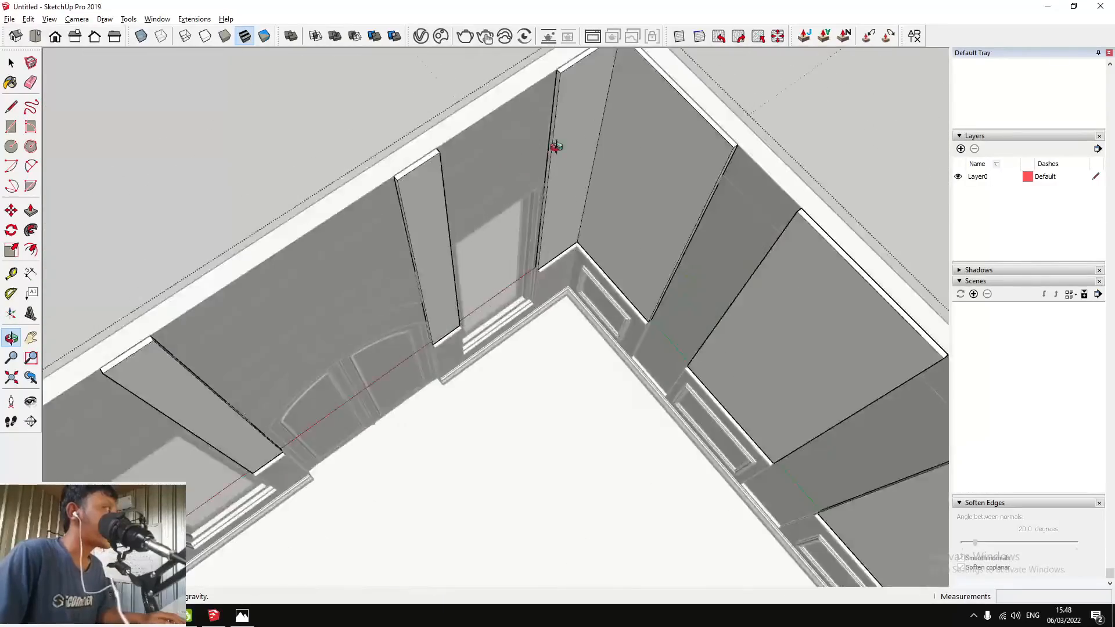
scroll(556, 147, down, 5)
scroll(535, 182, up, 6)
mouse_move(541, 186)
middle_down()
mouse_move(569, 177)
mouse_move(229, 209)
mouse_move(175, 195)
mouse_move(515, 152)
mouse_move(461, 253)
mouse_move(526, 262)
mouse_move(469, 194)
mouse_move(553, 187)
middle_up()
scroll(548, 192, down, 6)
scroll(540, 180, up, 5)
scroll(529, 156, down, 3)
scroll(526, 261, up, 3)
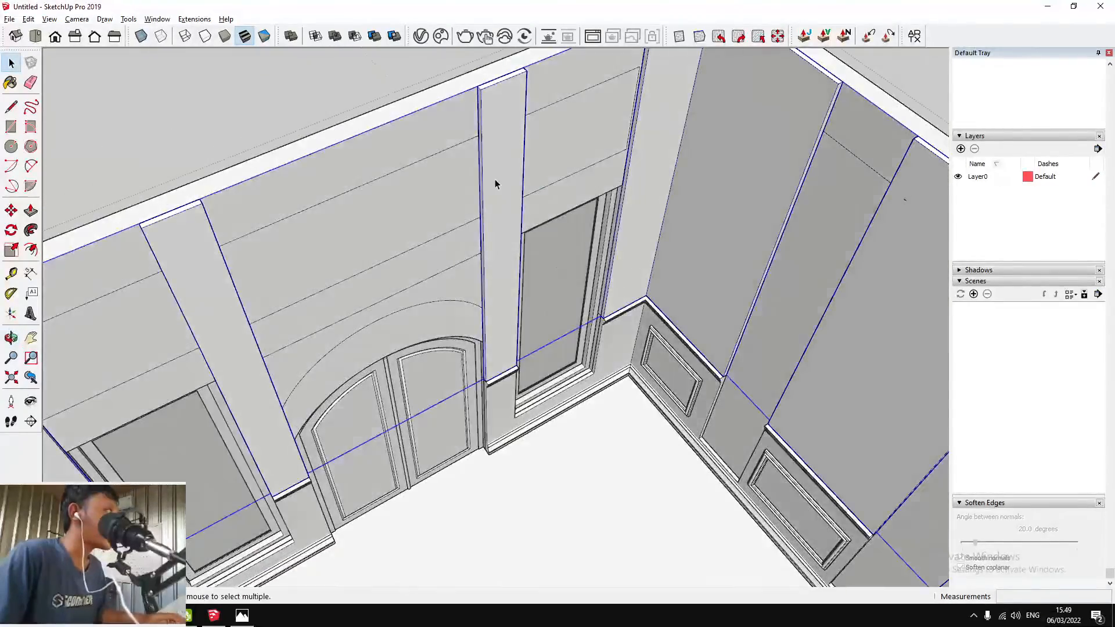
Within the panel group, extend the window-wall panels sideways across the arched door gap and the window gap beside the corner
scroll(495, 184, up, 3)
key(p)
click(473, 175)
scroll(473, 175, down, 3)
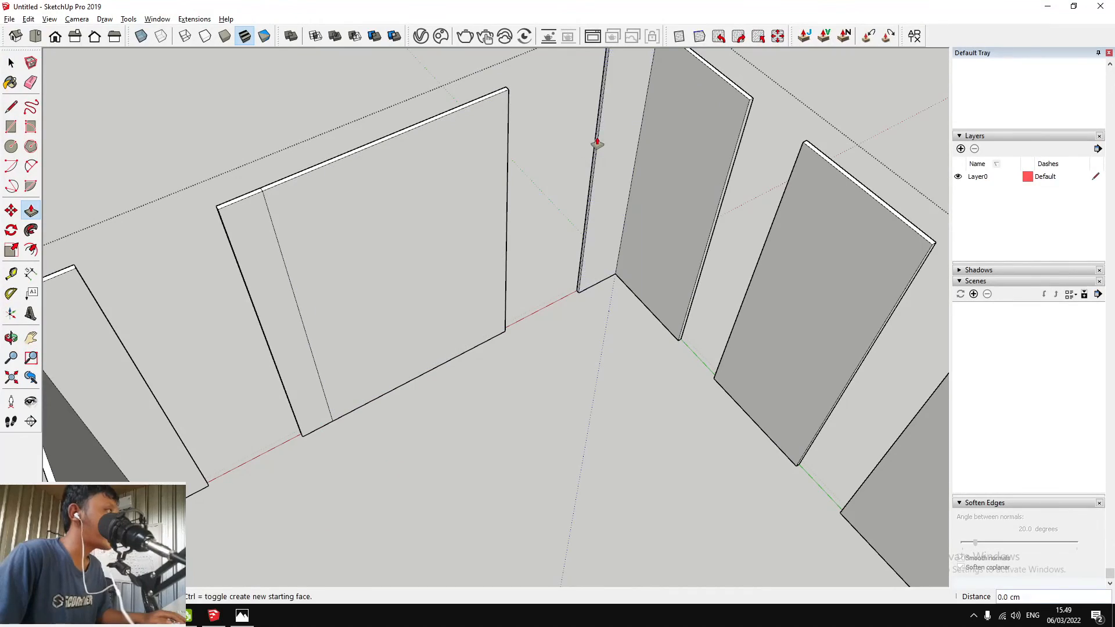
scroll(481, 184, down, 4)
scroll(383, 247, up, 5)
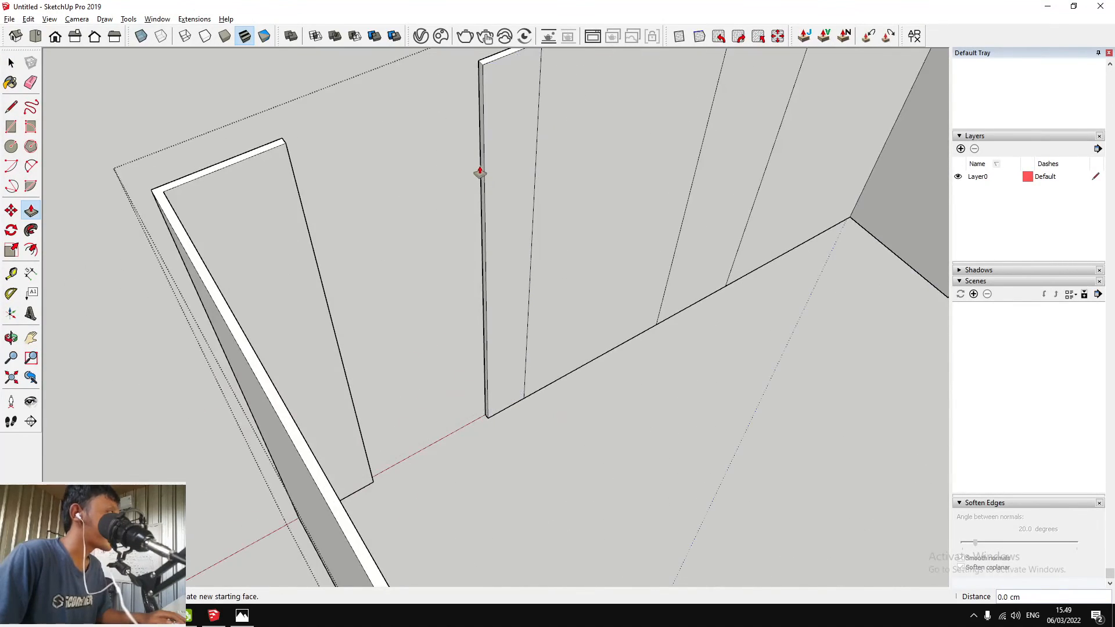
Close the remaining window gap and both gaps between panels on the wall opposite the single door
scroll(481, 173, down, 4)
scroll(814, 188, up, 6)
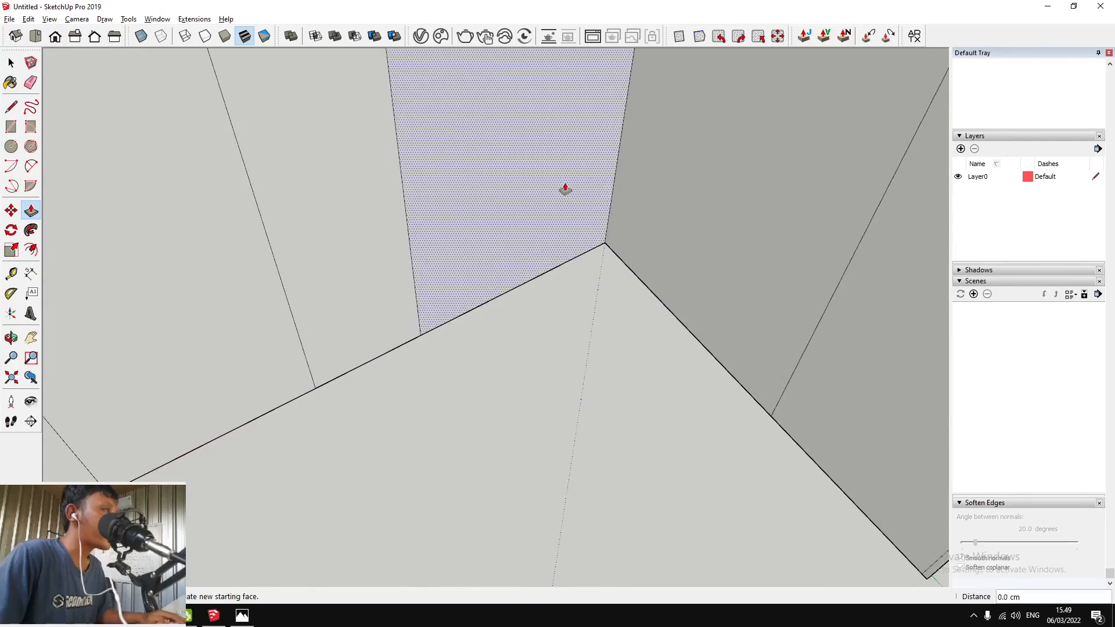
scroll(566, 186, down, 4)
scroll(662, 197, up, 5)
scroll(641, 166, down, 3)
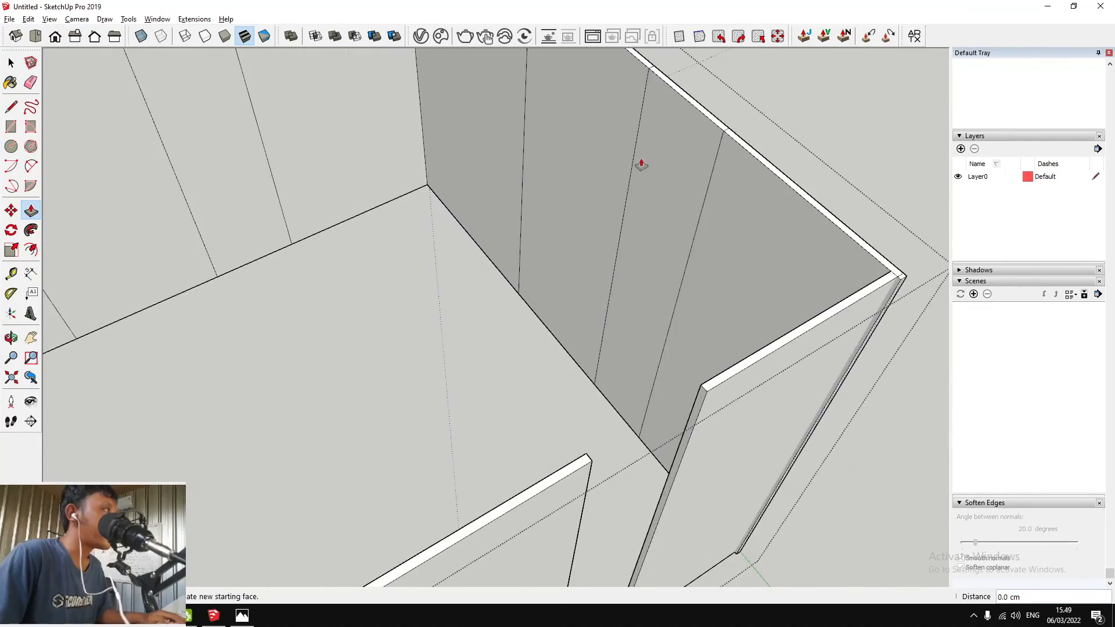
Try to extend the panels opposite the windows sideways across both of that wall's gaps
scroll(607, 248, up, 7)
scroll(605, 247, down, 4)
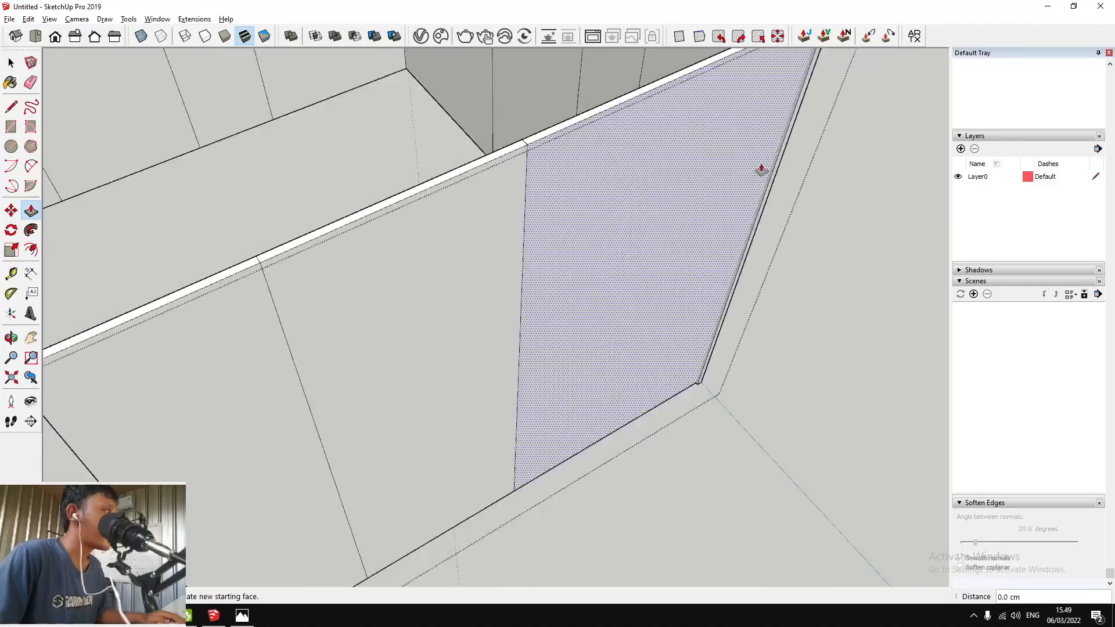
scroll(448, 249, up, 5)
scroll(581, 247, down, 4)
Try to extend the narrow corner return across the single door gap to the neighbouring wall panel
middle_drag(622, 337, 677, 97)
scroll(627, 160, up, 5)
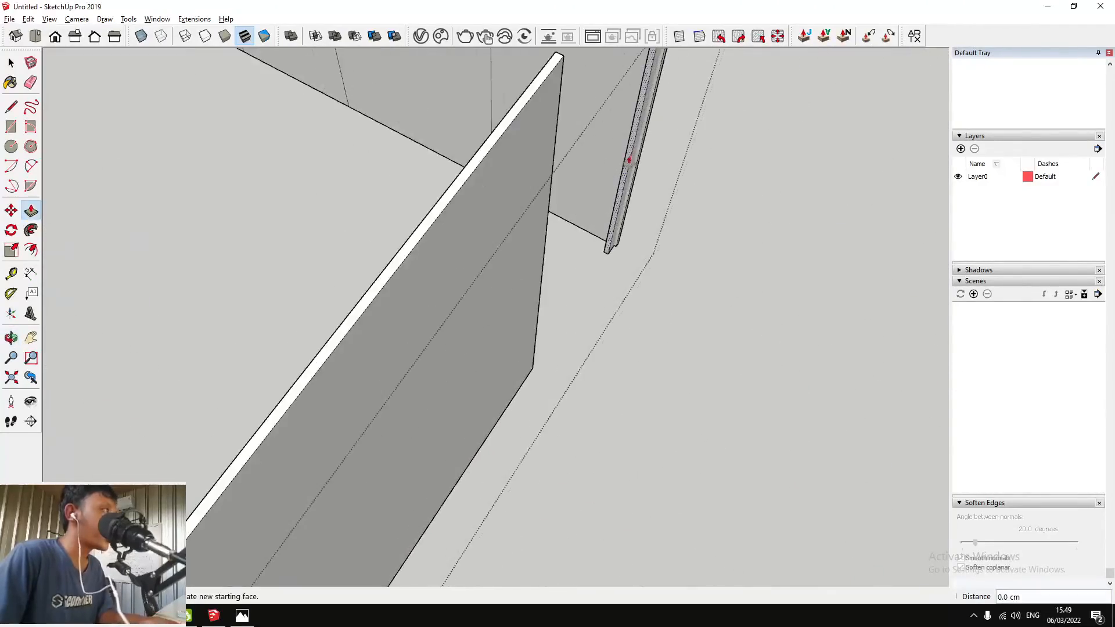
click(628, 164)
click(467, 387)
scroll(467, 388, down, 5)
scroll(552, 199, up, 4)
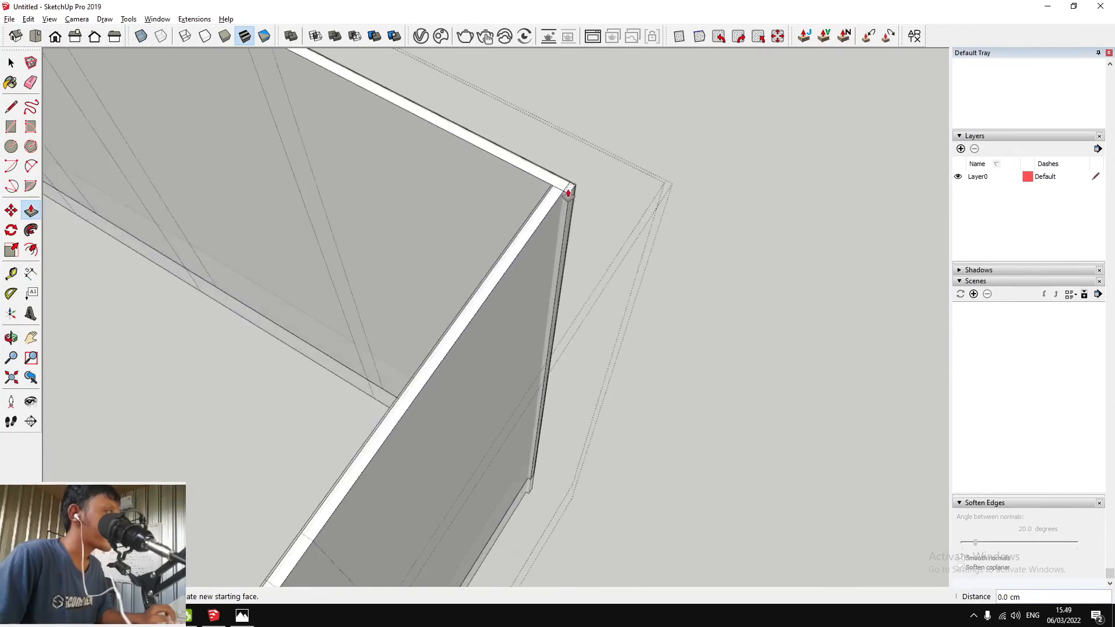
scroll(543, 249, down, 5)
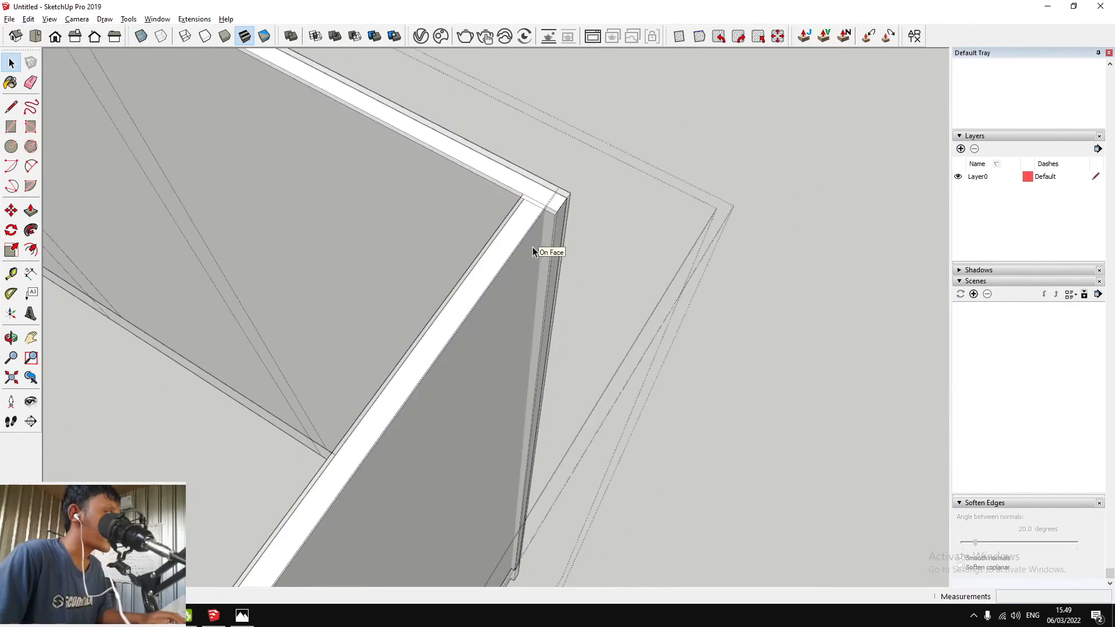
Undo the extension across the single door gap and the gap closures on the wall opposite the windows
key(space)
scroll(554, 244, up, 2)
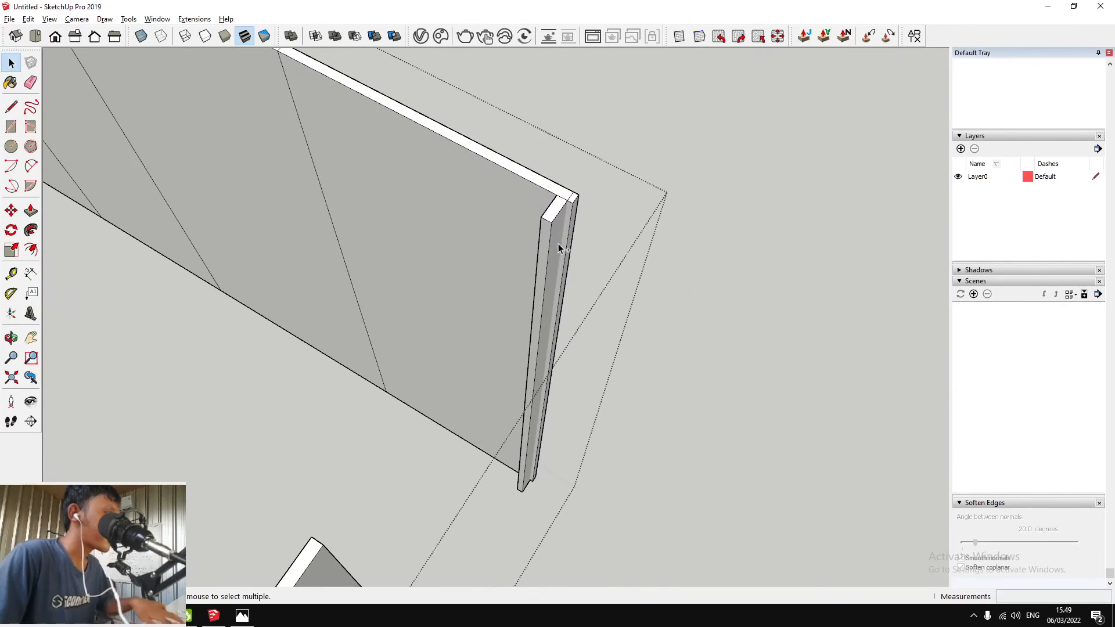
scroll(559, 244, up, 2)
scroll(561, 239, down, 3)
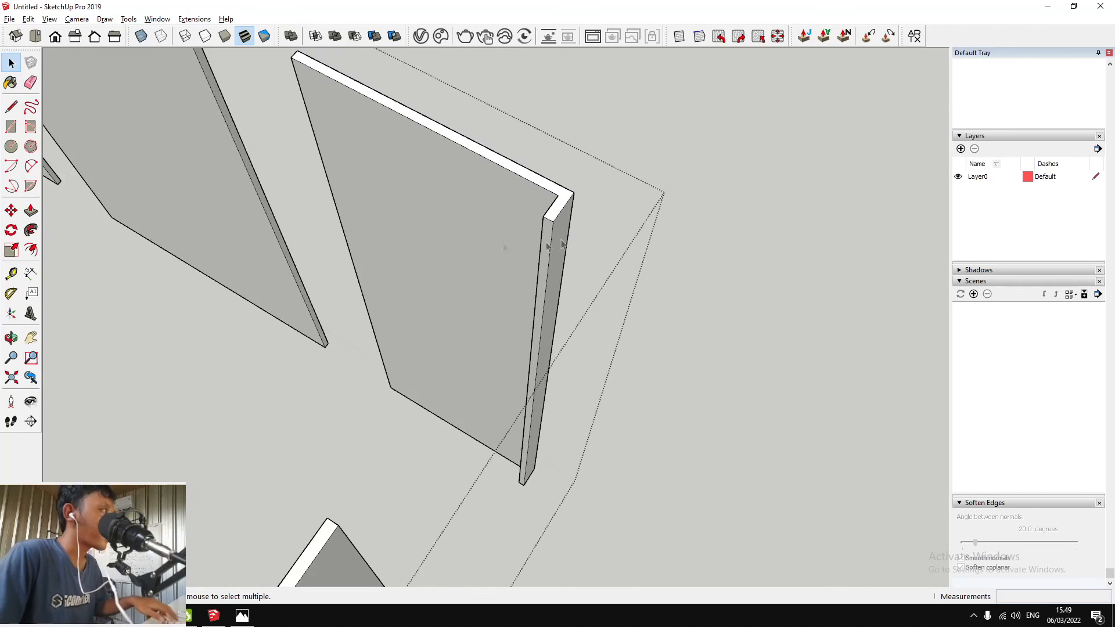
scroll(357, 231, down, 3)
scroll(328, 228, down, 3)
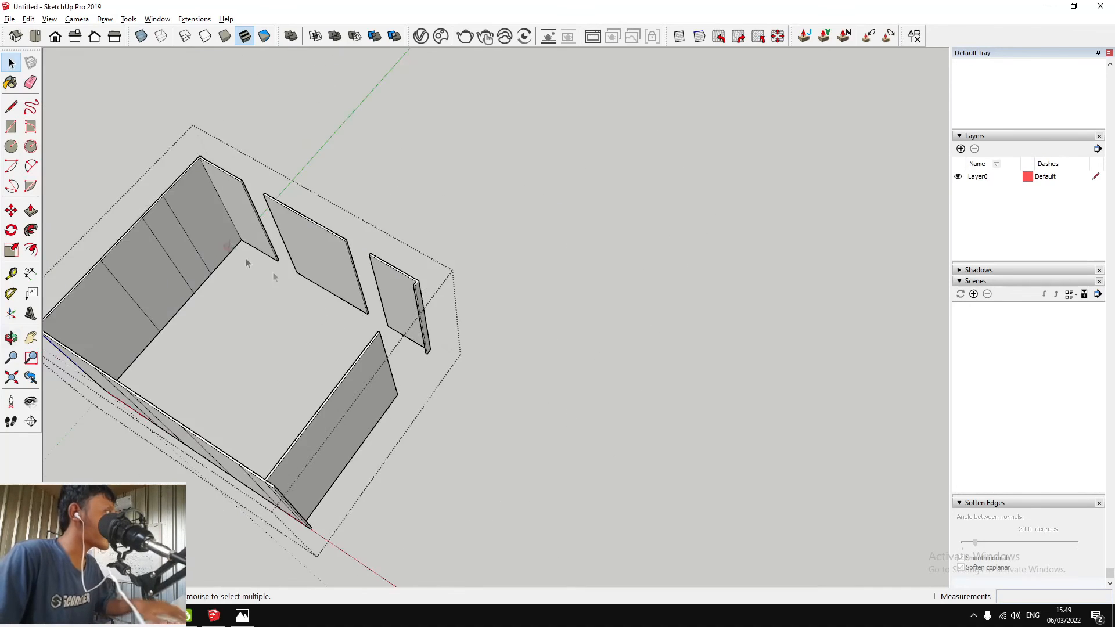
Push the panel side faces opposite the windows across both gaps to form one continuous wall panel
key(p)
scroll(307, 278, up, 5)
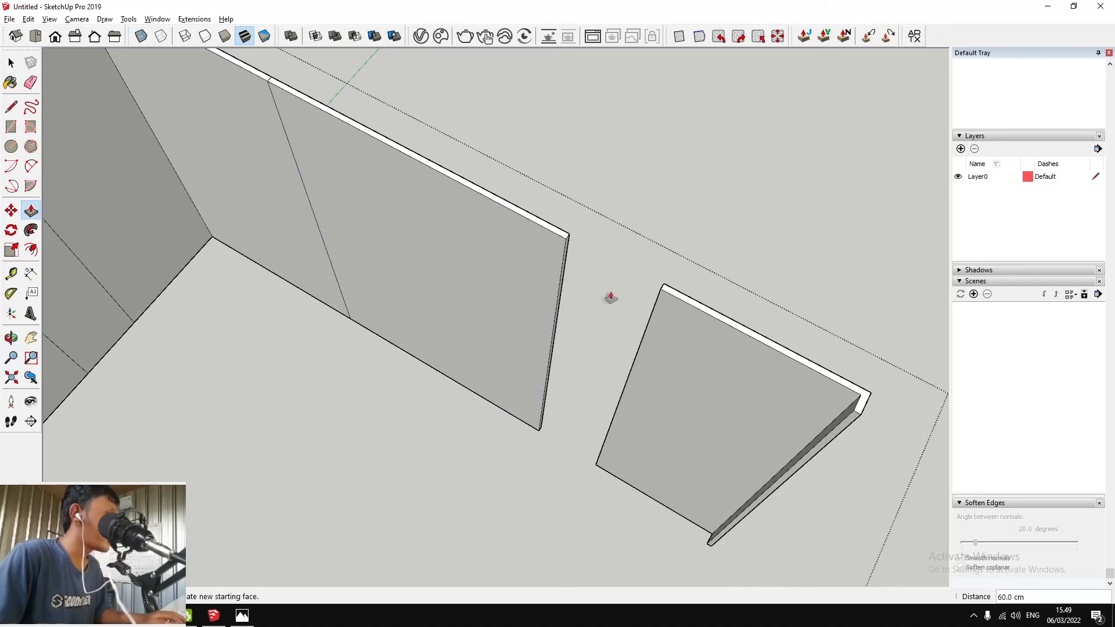
scroll(565, 251, up, 2)
click(563, 262)
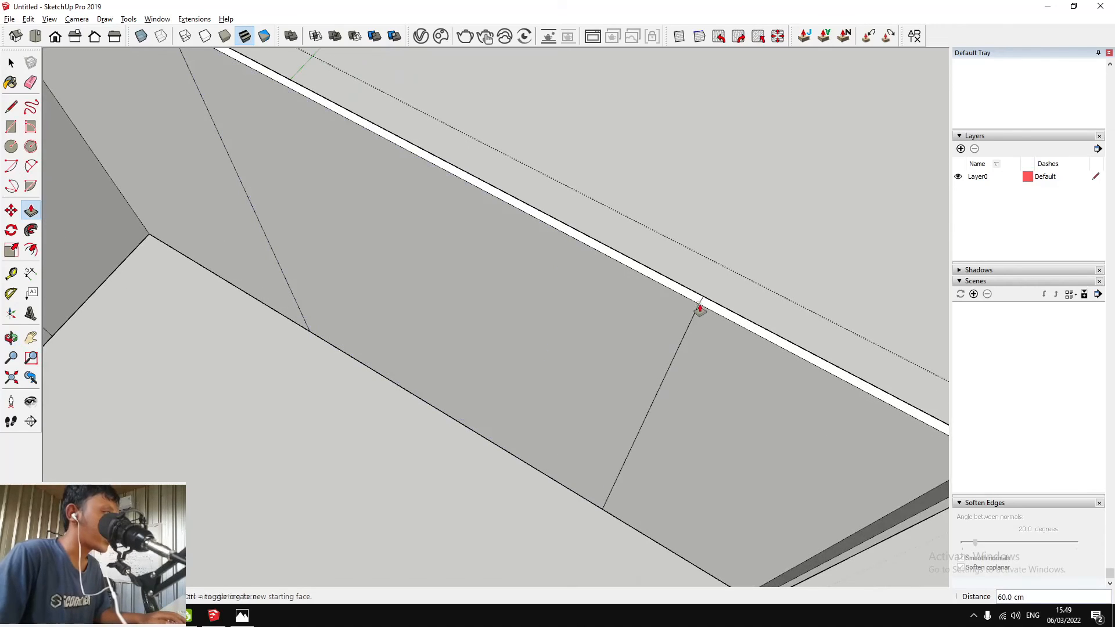
Extend the narrow corner return across the single door gap to the adjoining panel and return to the full room
scroll(640, 259, down, 3)
scroll(704, 309, up, 3)
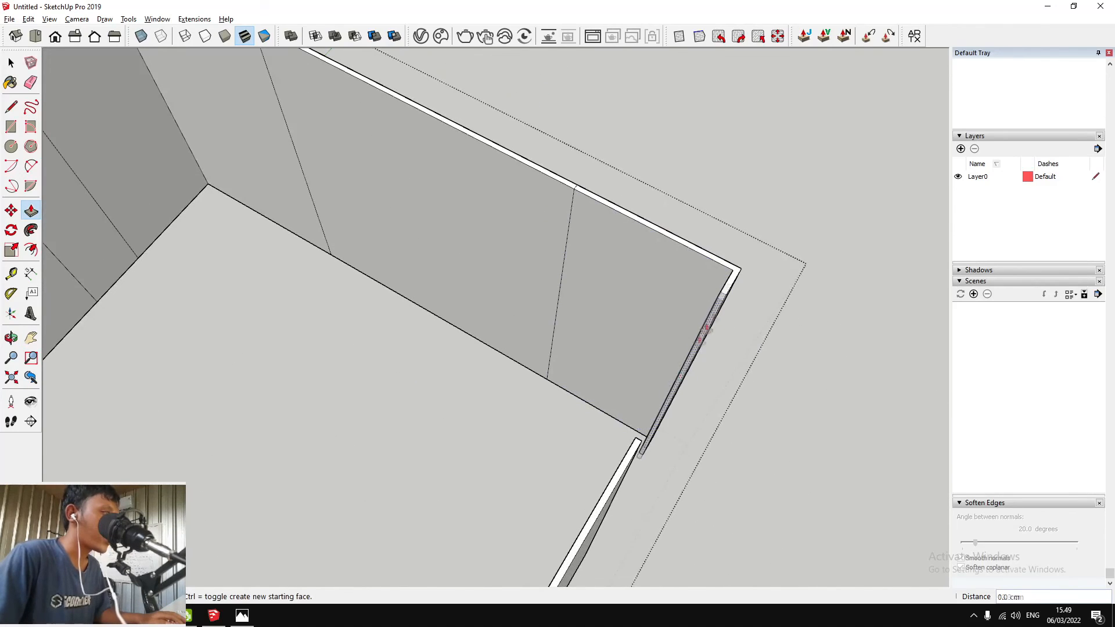
click(635, 445)
scroll(581, 292, down, 6)
middle_drag(426, 323, 361, 333)
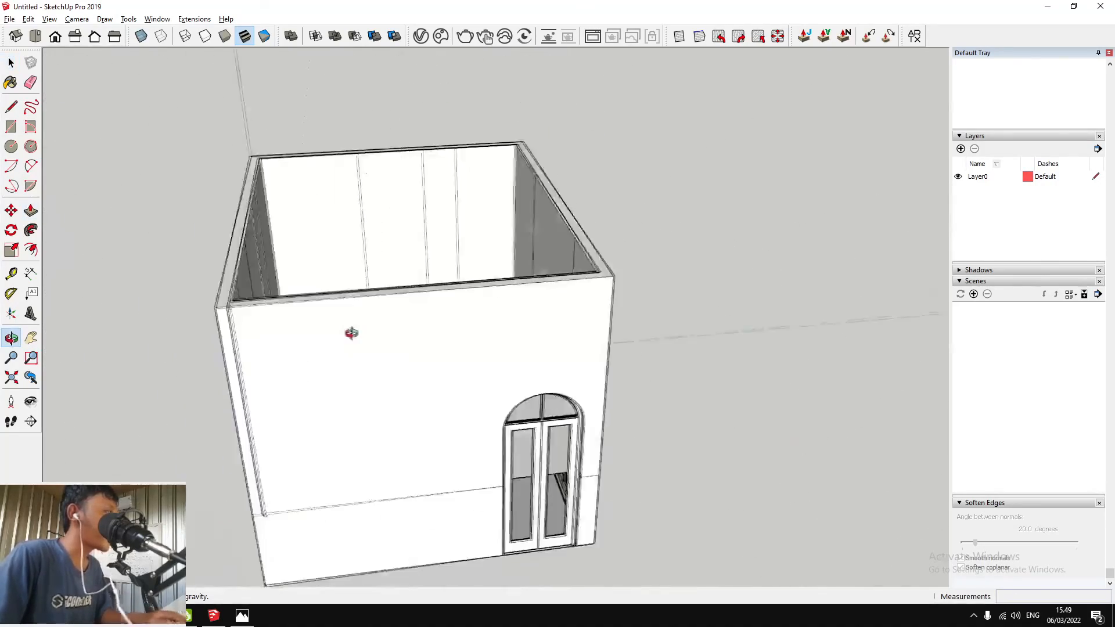
Draw a 280 by 103 cm rectangle over the outer frame of the first window on the exterior wall
scroll(383, 378, up, 3)
scroll(405, 424, down, 5)
middle_drag(406, 423, 338, 379)
scroll(331, 377, up, 3)
key(r)
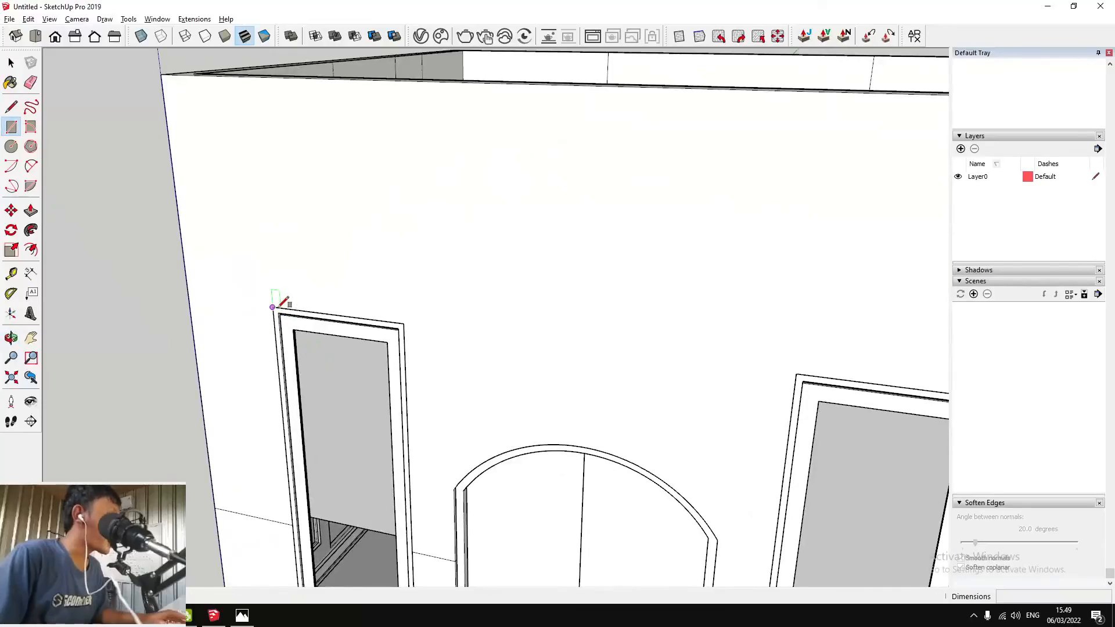
scroll(368, 373, down, 3)
scroll(354, 523, up, 6)
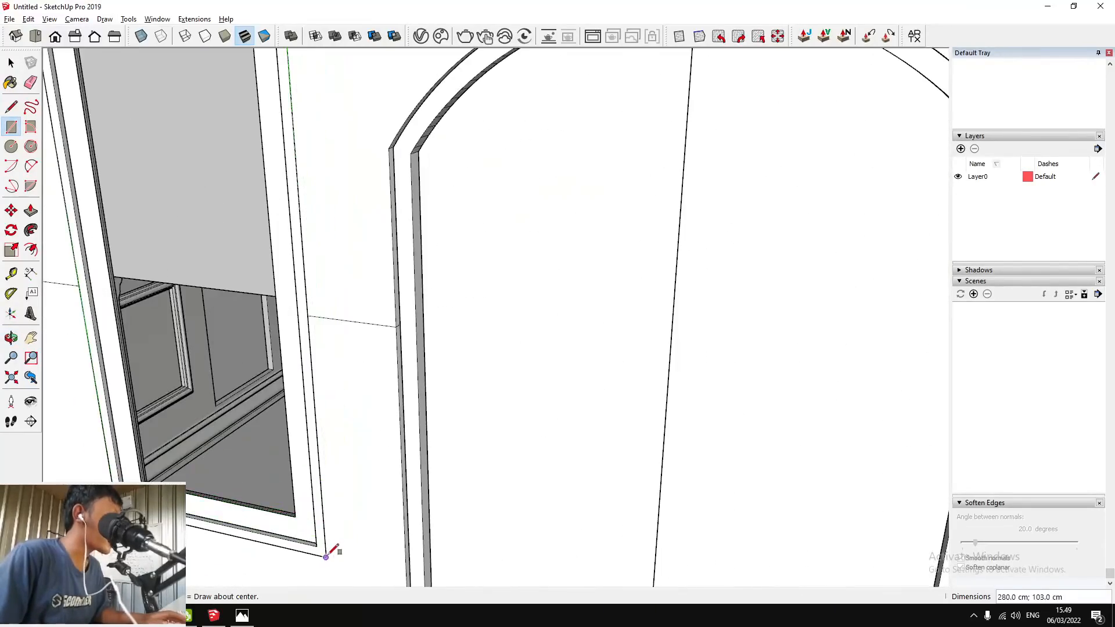
scroll(407, 419, down, 5)
Extrude the first window's rectangle inward through the wall so the block projects into the room
middle_drag(414, 341, 316, 352)
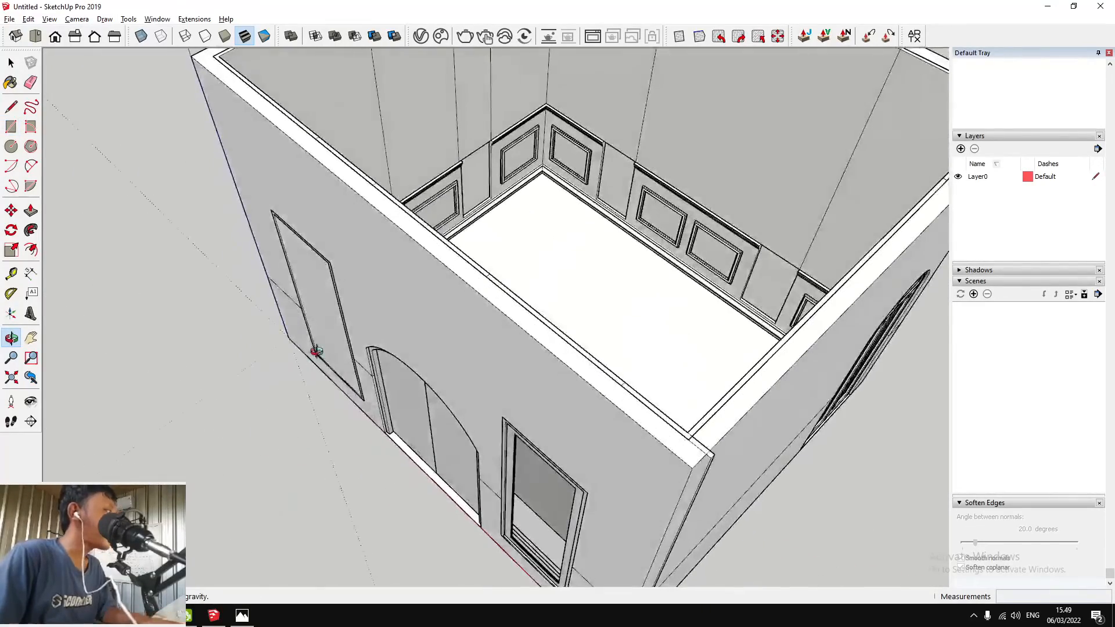
scroll(312, 307, up, 3)
key(p)
click(319, 297)
scroll(321, 292, down, 4)
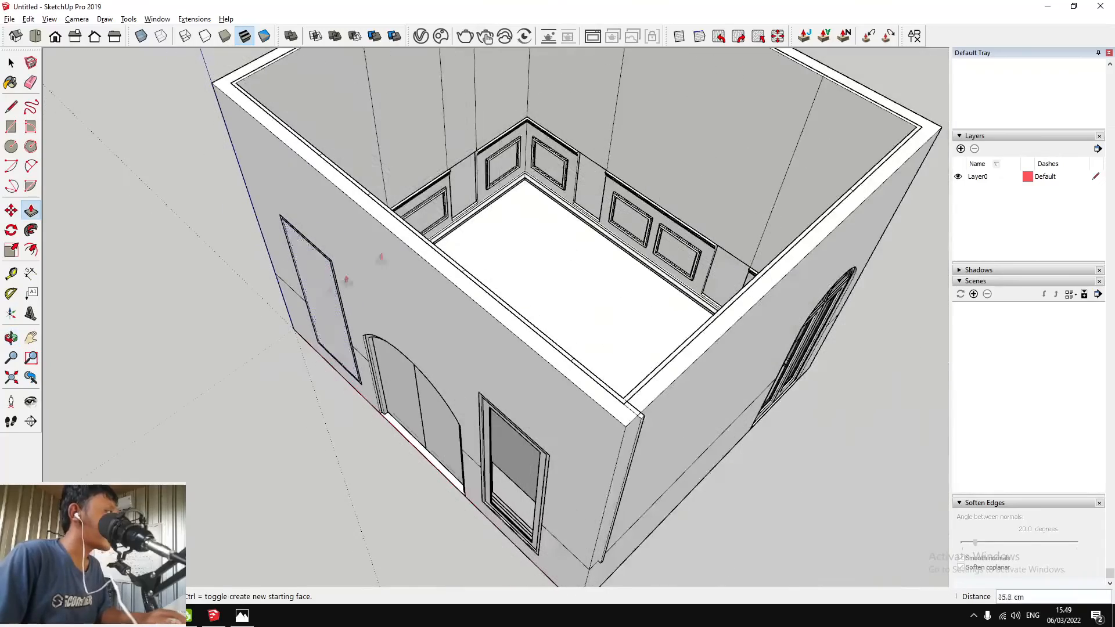
Select the entire block projecting through the first window and make it a group
scroll(318, 411, up, 2)
key(space)
triple_click(498, 139)
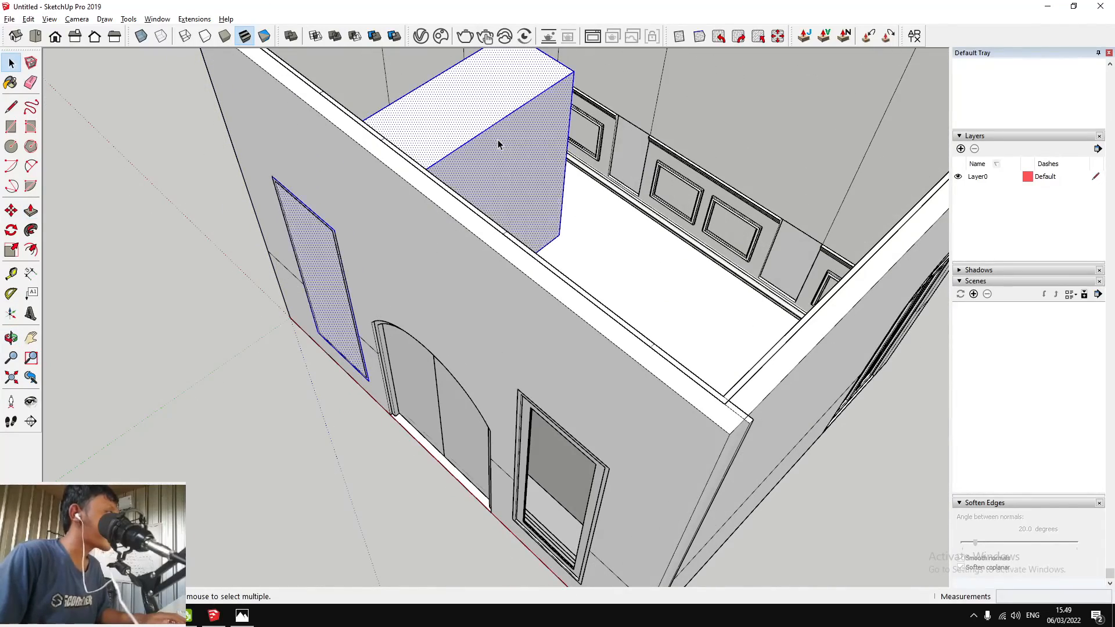
right_click(498, 140)
click(575, 240)
Draw a 280 by 103 cm rectangle over the outer frame of the second window on the same wall
scroll(575, 240, down, 3)
scroll(515, 345, up, 4)
key(r)
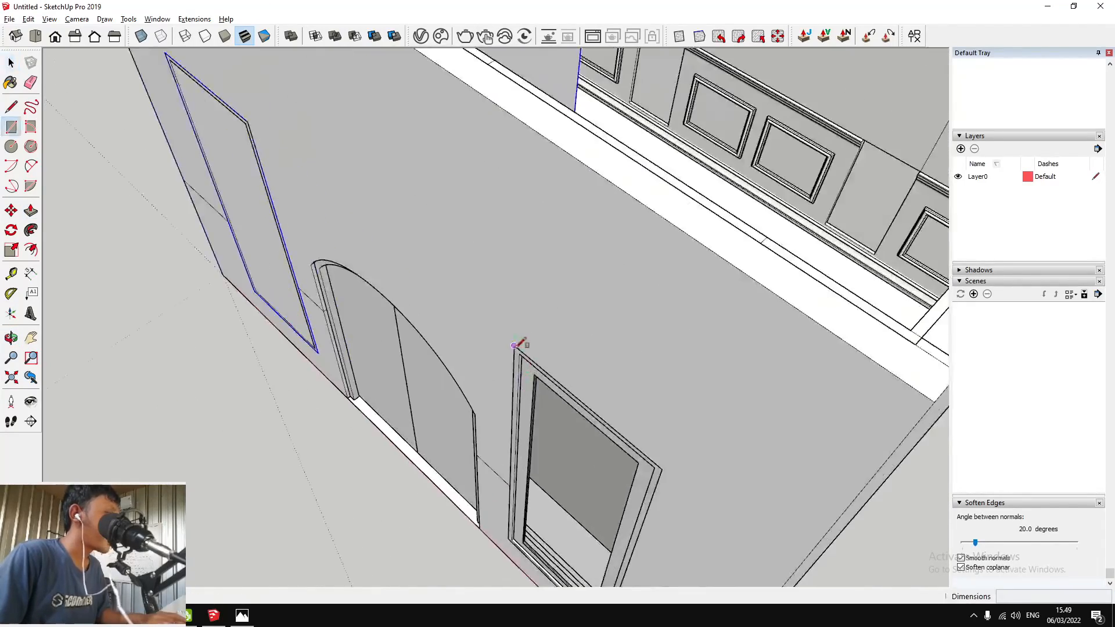
scroll(513, 328, down, 3)
scroll(511, 406, up, 5)
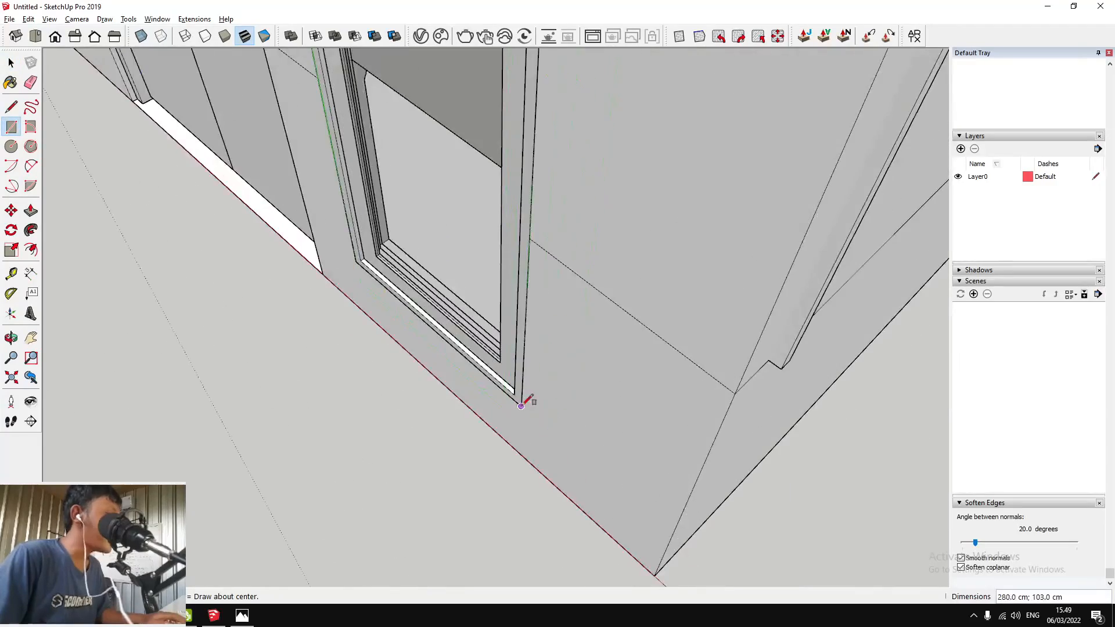
Extrude the second window's rectangle inward through the wall and into the room
scroll(514, 471, down, 3)
key(p)
scroll(490, 410, up, 2)
scroll(488, 393, down, 1)
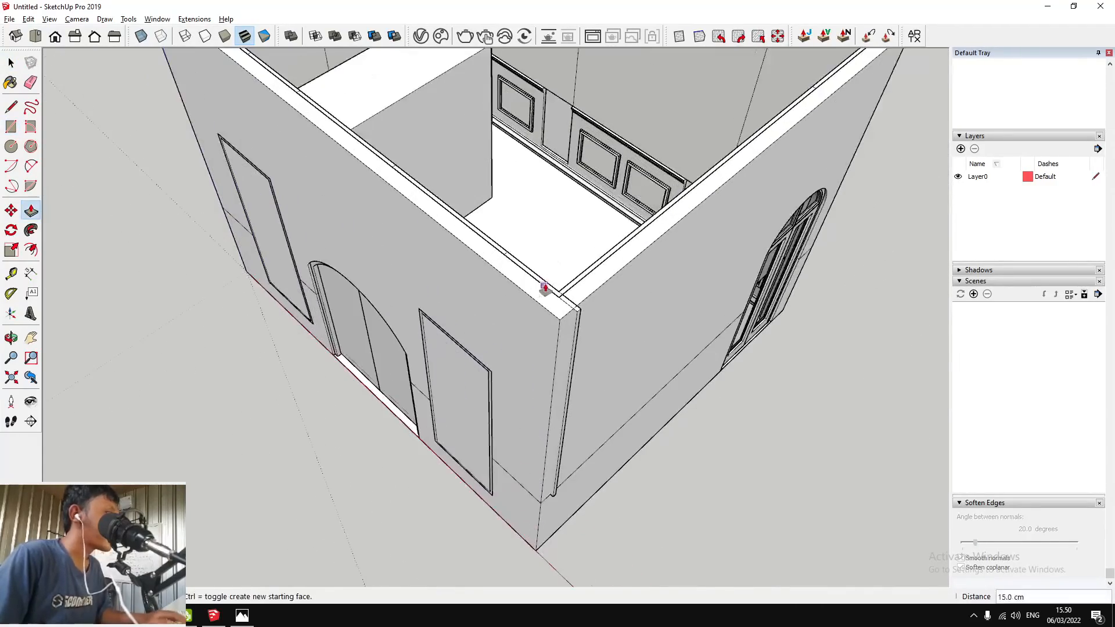
Select the entire block projecting through the second window and make it a group
key(space)
scroll(555, 386, down, 3)
scroll(557, 360, up, 1)
triple_click(561, 288)
right_click(561, 286)
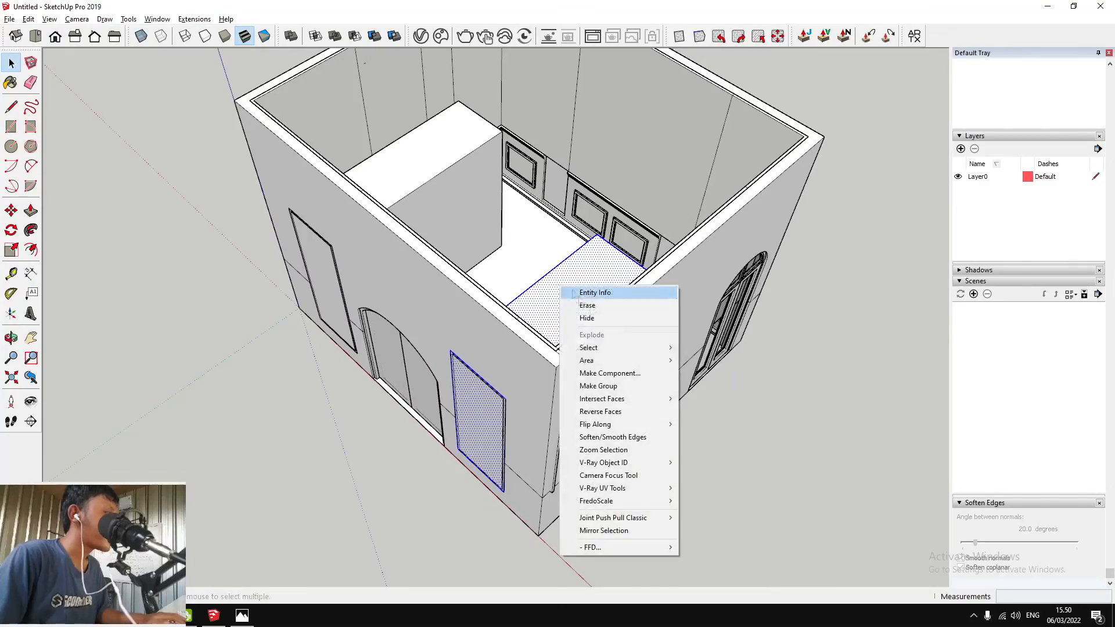
click(628, 385)
Inside the wall group, close the arched opening between the windows with a base line, copy its face, and remove the line
middle_drag(602, 385, 441, 288)
double_click(435, 219)
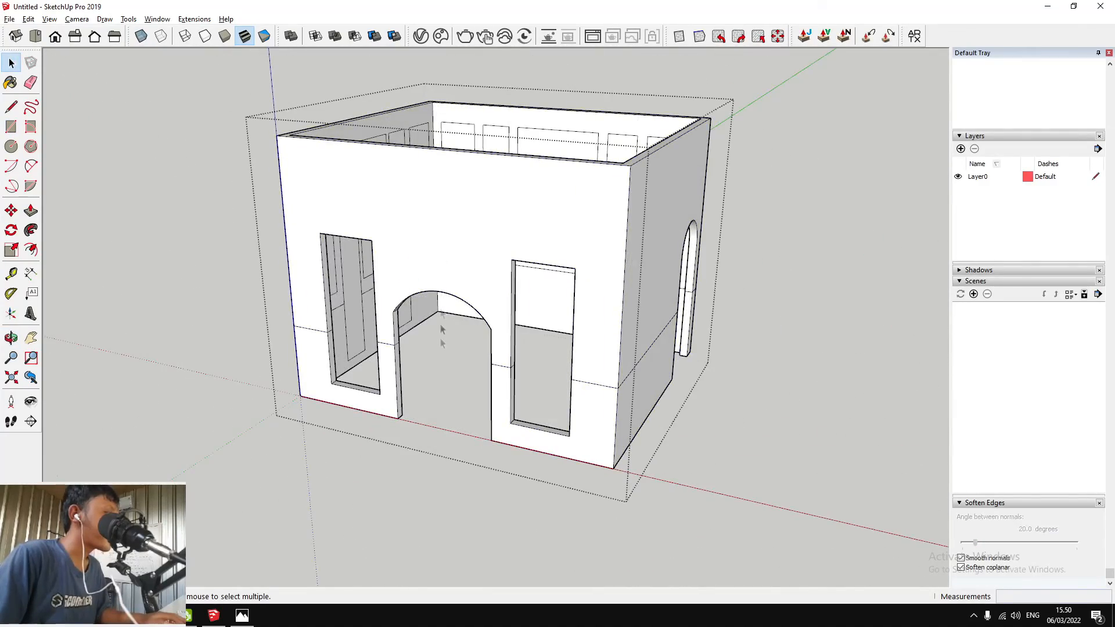
scroll(410, 404, up, 2)
scroll(409, 403, up, 2)
key(l)
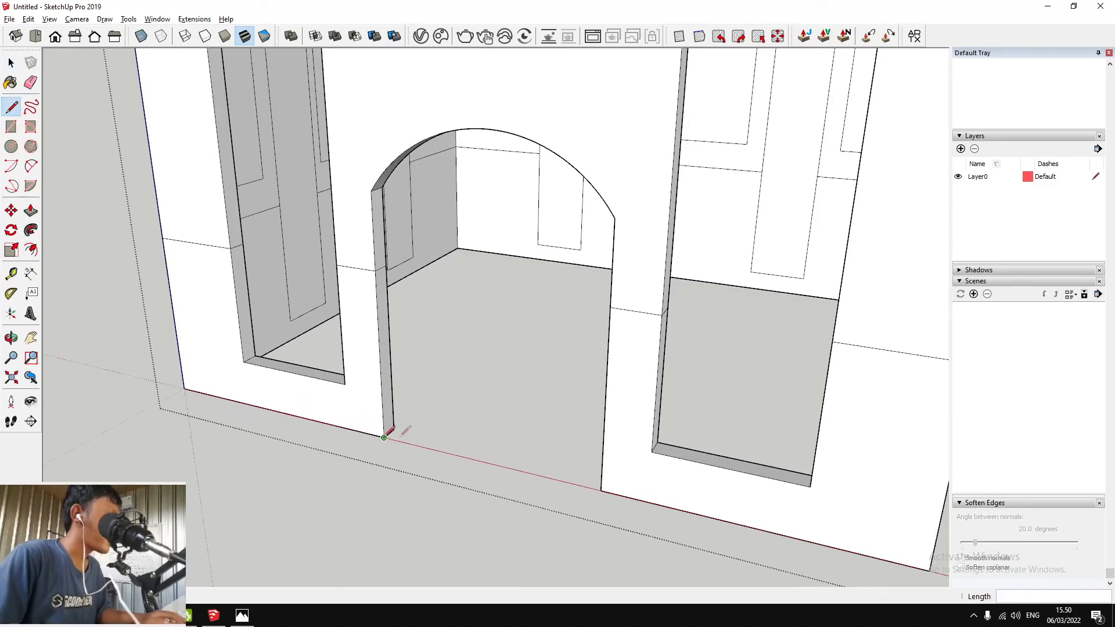
click(602, 482)
scroll(604, 478, down, 3)
key(space)
click(424, 279)
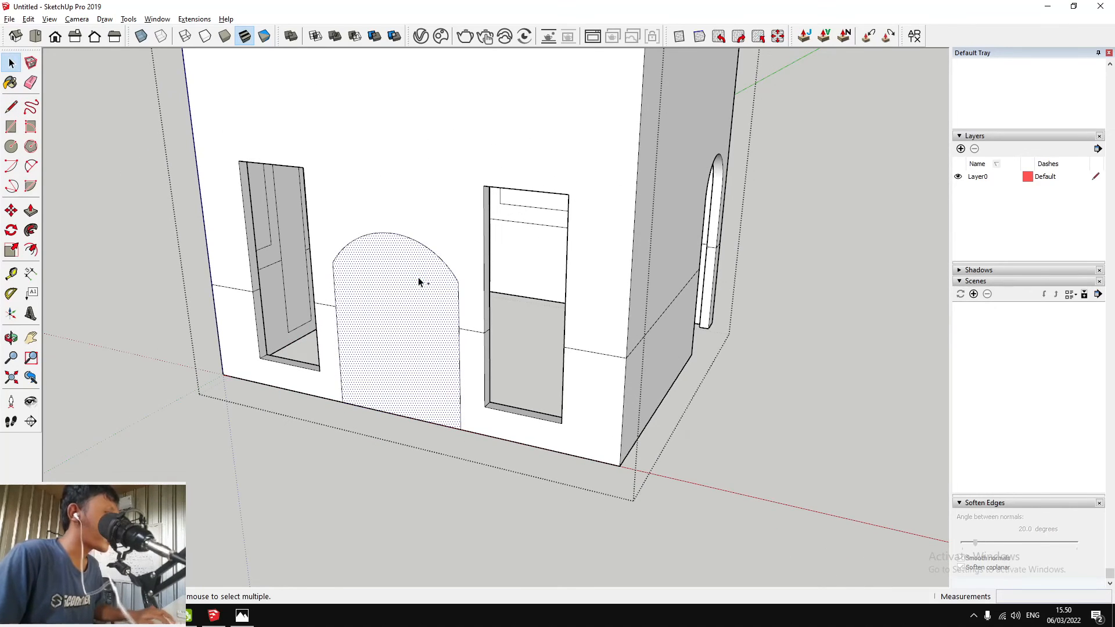
click(422, 422)
Leave the wall group and paste the arched face in place over the opening between the two windows
mouse_move(615, 314)
middle_down()
mouse_move(566, 359)
mouse_move(325, 393)
middle_up()
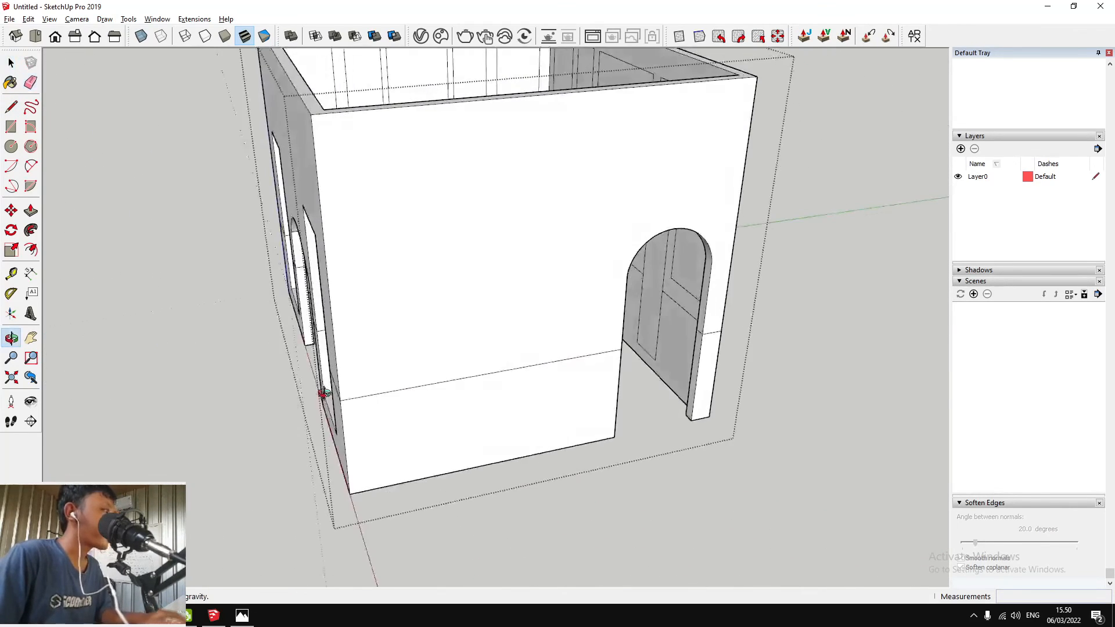
scroll(326, 393, down, 3)
key(space)
middle_drag(249, 152, 151, 87)
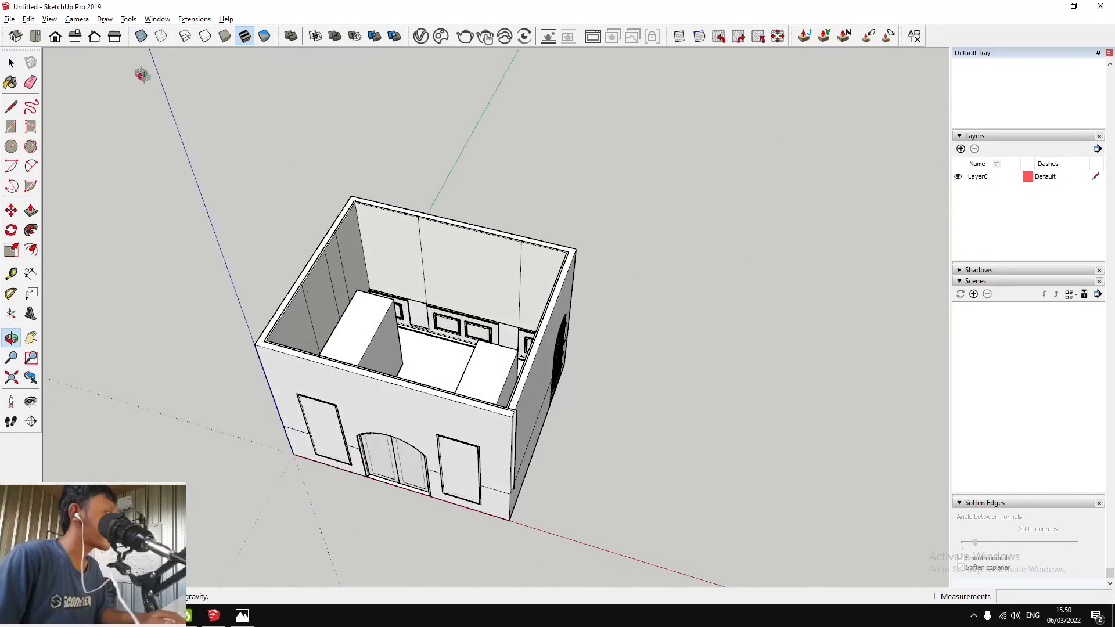
click(36, 20)
mouse_move(28, 19)
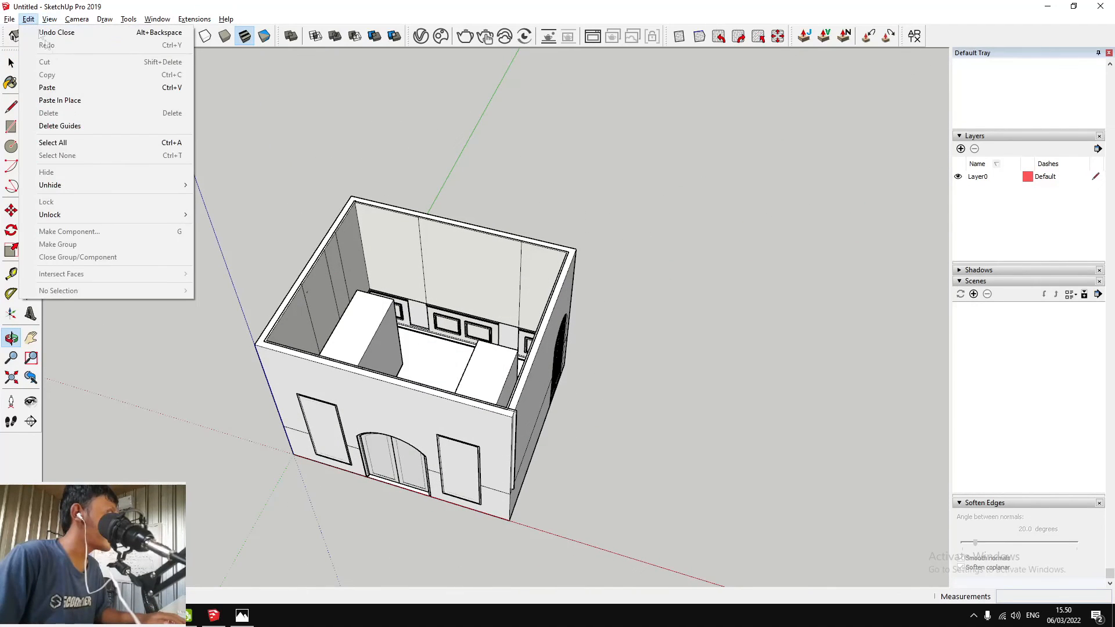
click(60, 100)
Extrude the pasted arched face through the wall into the room and make the resulting block a group
scroll(352, 382, up, 2)
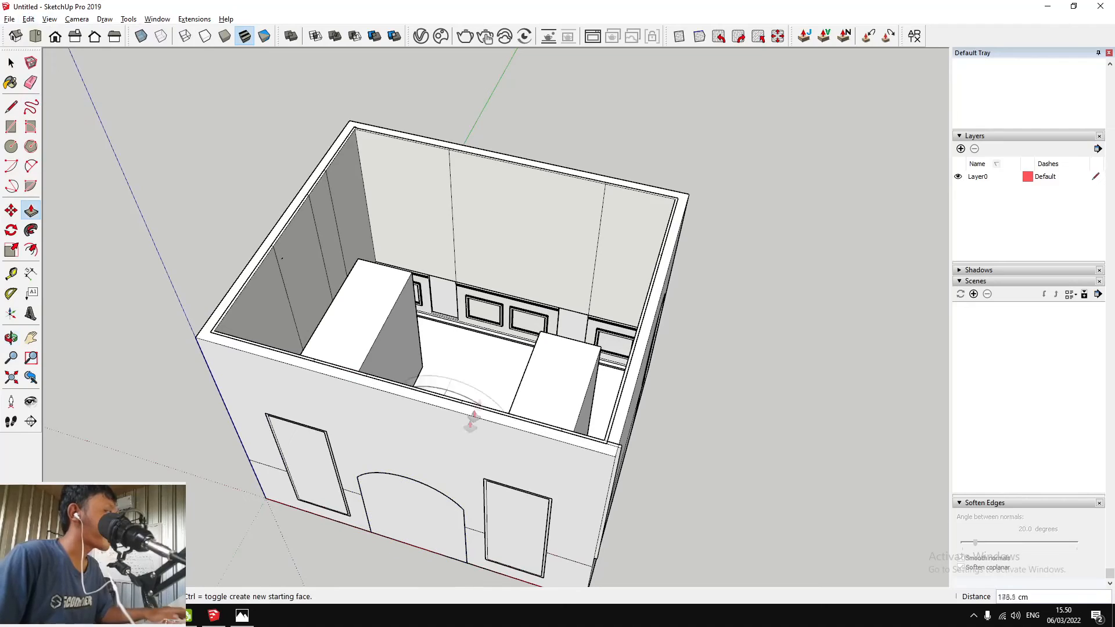
right_click(486, 359)
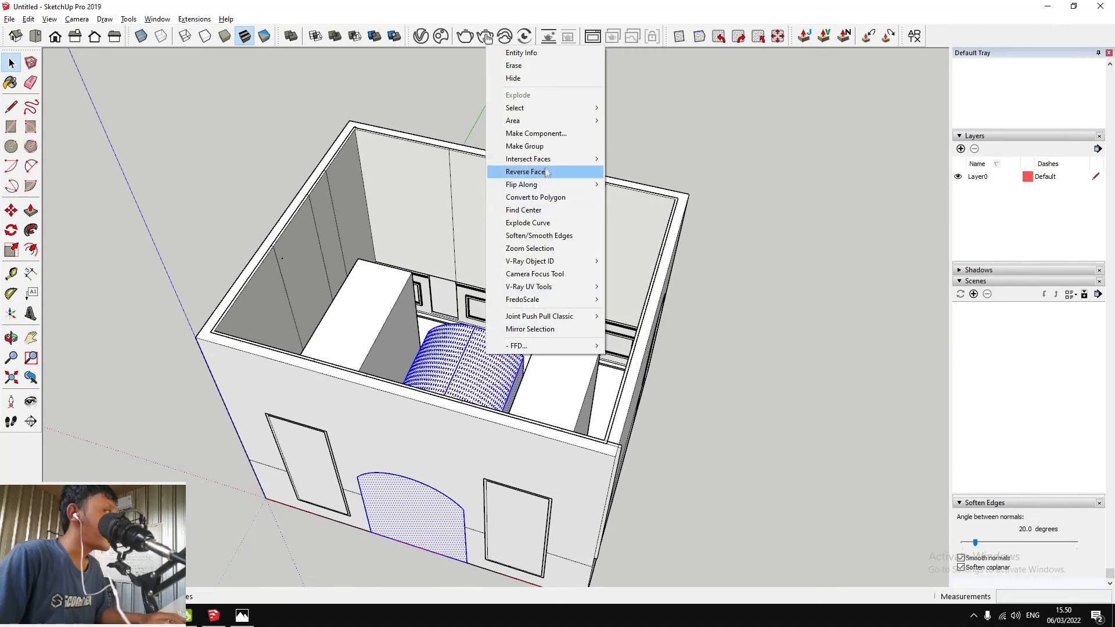
click(546, 147)
Inside the wall group, close the adjacent wall's arched doorway with a base line, copy its face, and erase the line
scroll(545, 156, down, 2)
key(p)
middle_drag(594, 326, 583, 393)
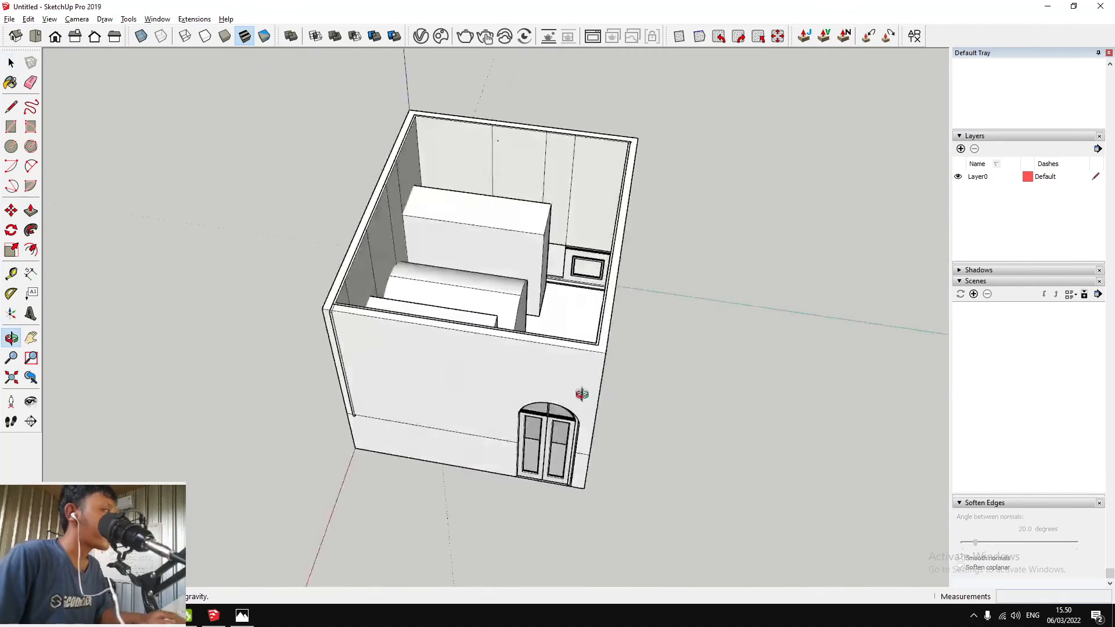
scroll(531, 425, up, 5)
double_click(586, 261)
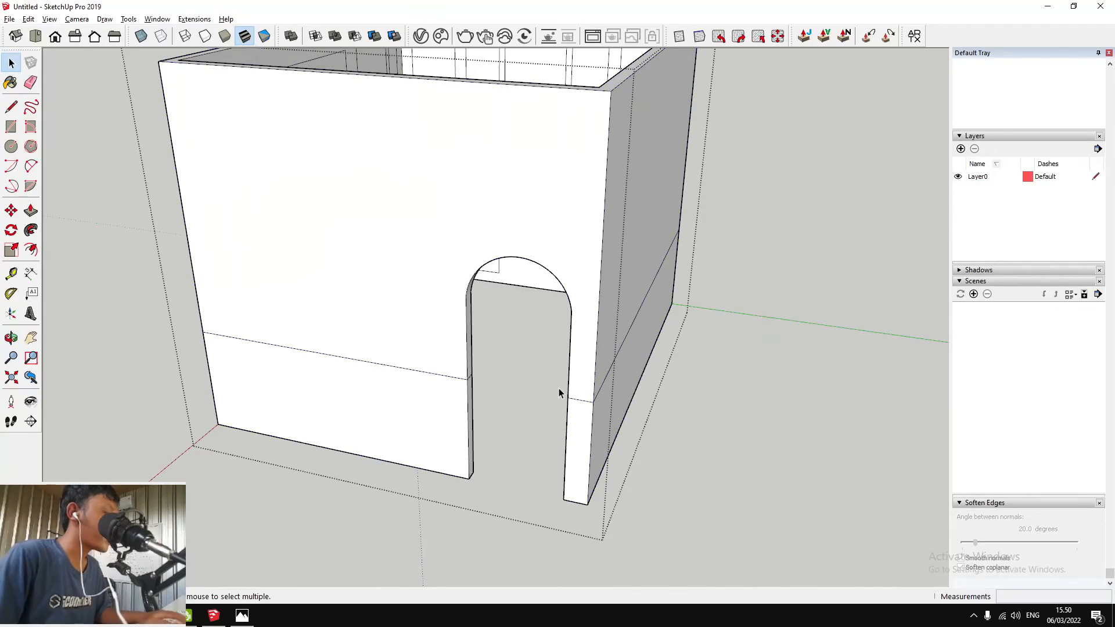
key(l)
scroll(496, 456, up, 2)
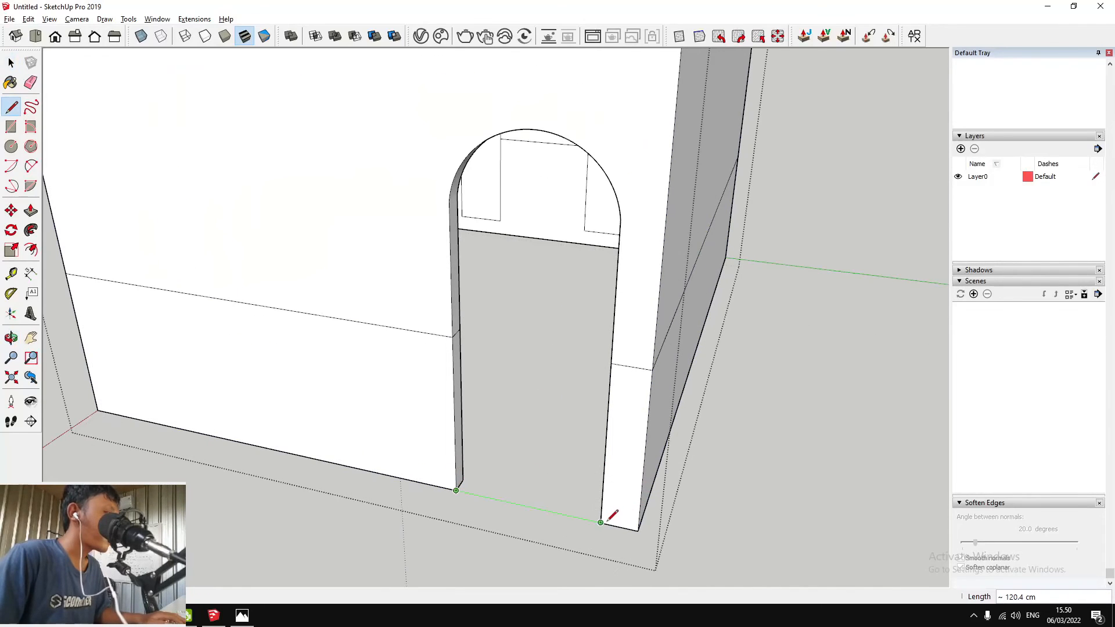
click(601, 523)
scroll(494, 463, down, 5)
key(space)
click(495, 388)
key(e)
scroll(503, 521, up, 2)
click(543, 482)
Leave the wall group and paste the doorway's arched face in place over the double door
scroll(519, 471, down, 4)
mouse_move(514, 465)
middle_down()
mouse_move(515, 399)
mouse_move(486, 459)
mouse_move(480, 541)
middle_up()
key(space)
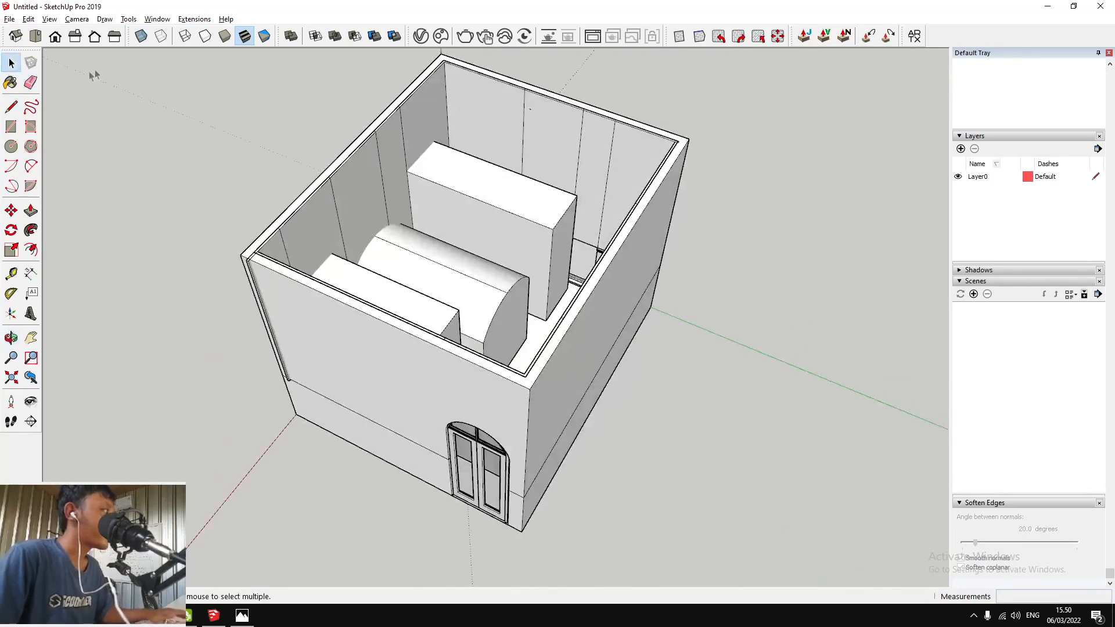
click(50, 18)
mouse_move(34, 20)
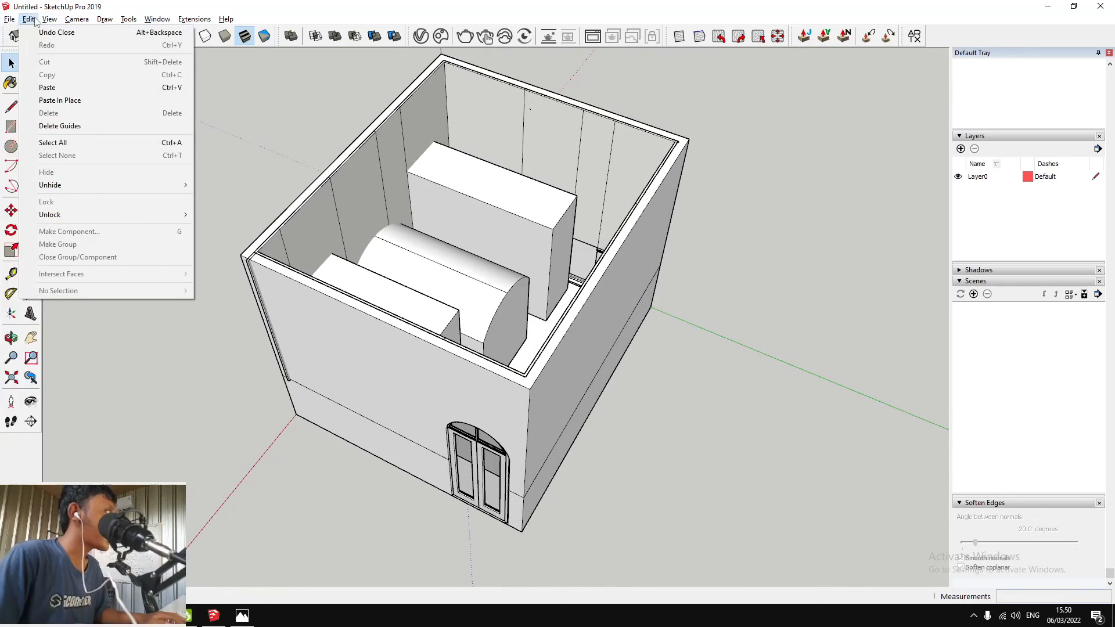
click(75, 132)
scroll(516, 458, up, 3)
scroll(421, 415, down, 2)
click(29, 19)
click(77, 126)
click(28, 19)
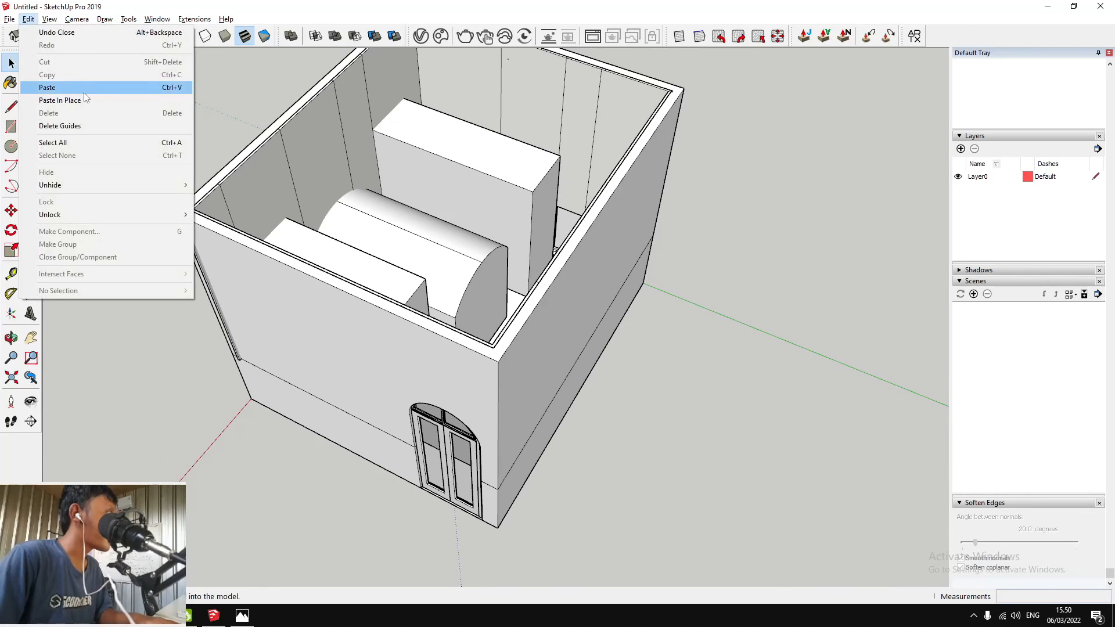
click(93, 102)
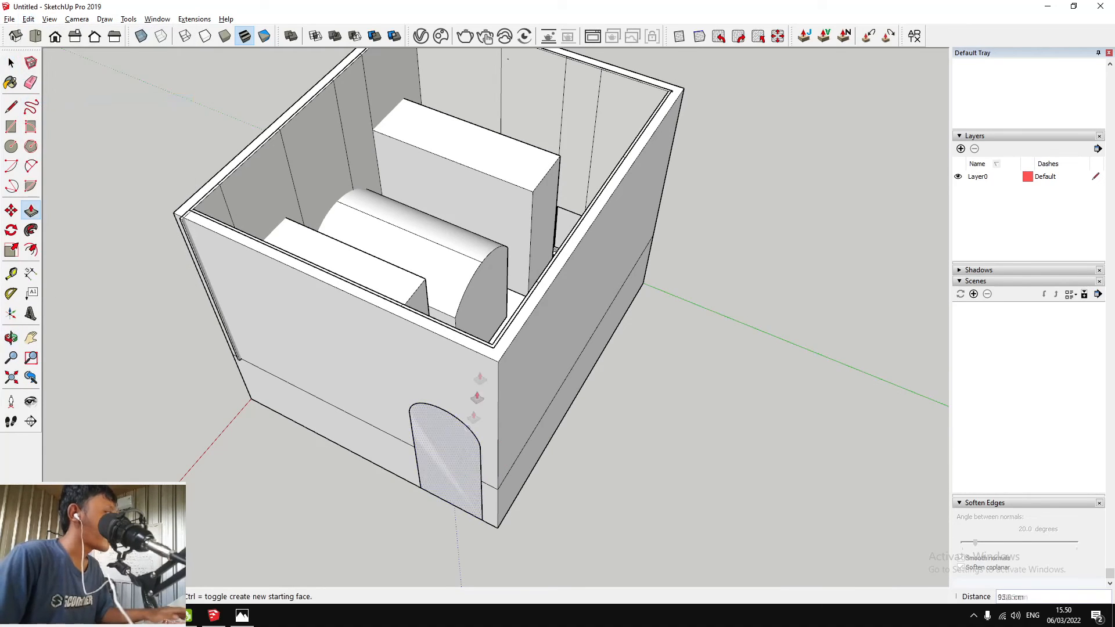
Extrude the doorway's arched face through the wall into the room and group the resulting block
scroll(513, 294, up, 2)
middle_drag(569, 325, 528, 319)
click(530, 316)
right_click(530, 316)
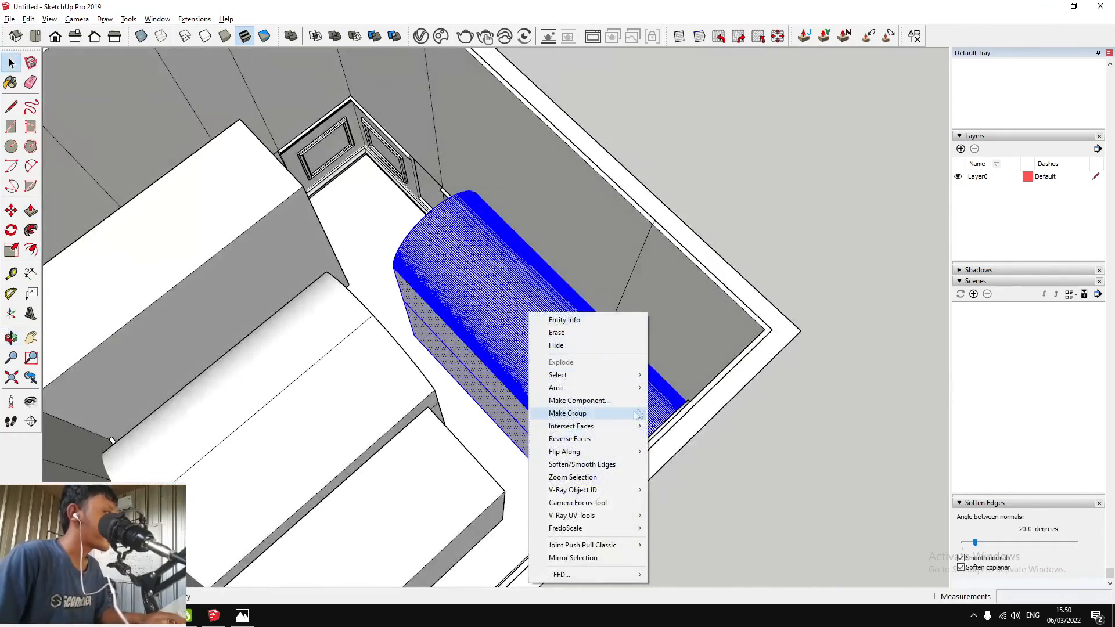
click(608, 417)
Select the four opening blocks together and try to split the upper wall panelling with them using the Split solid tool
scroll(546, 384, down, 3)
scroll(546, 385, up, 4)
middle_drag(433, 378, 486, 293)
scroll(486, 293, down, 4)
middle_drag(598, 250, 523, 331)
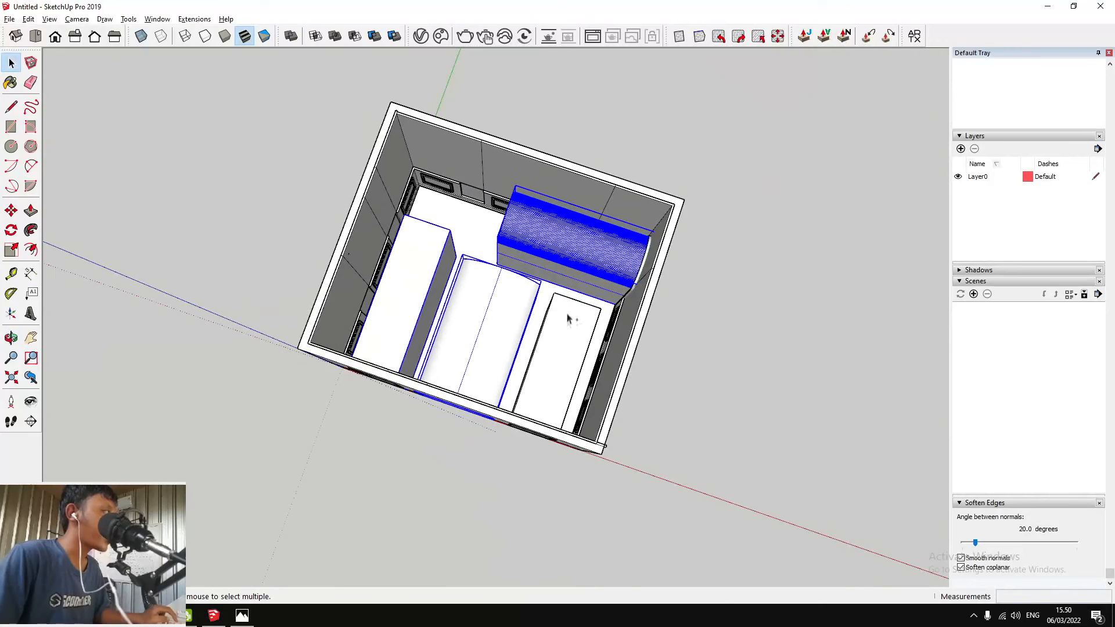
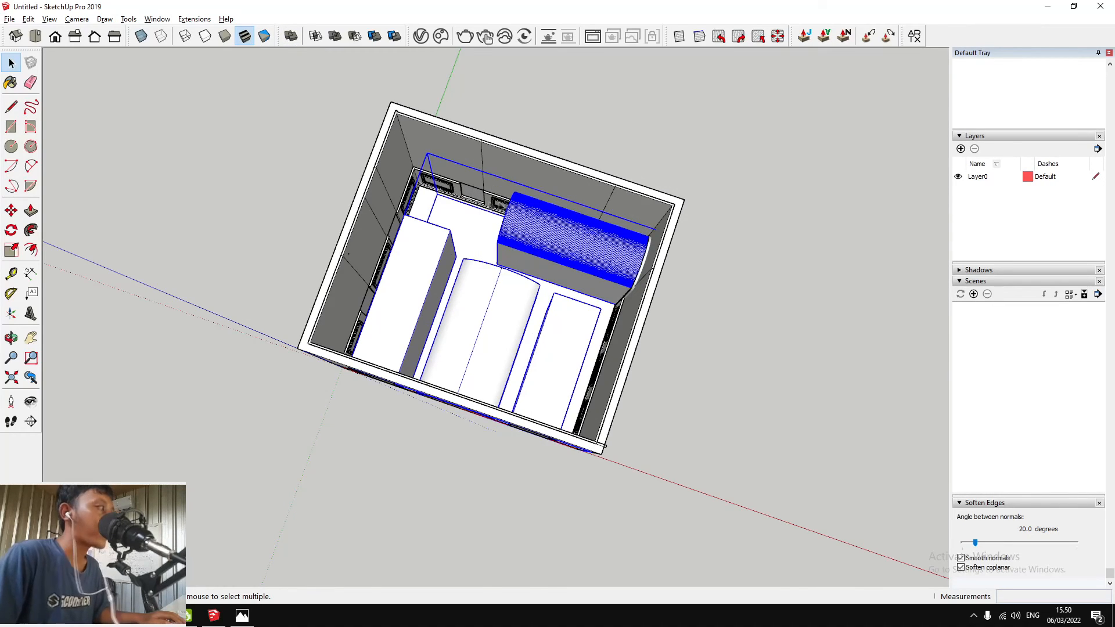
scroll(500, 205, up, 4)
scroll(517, 172, down, 4)
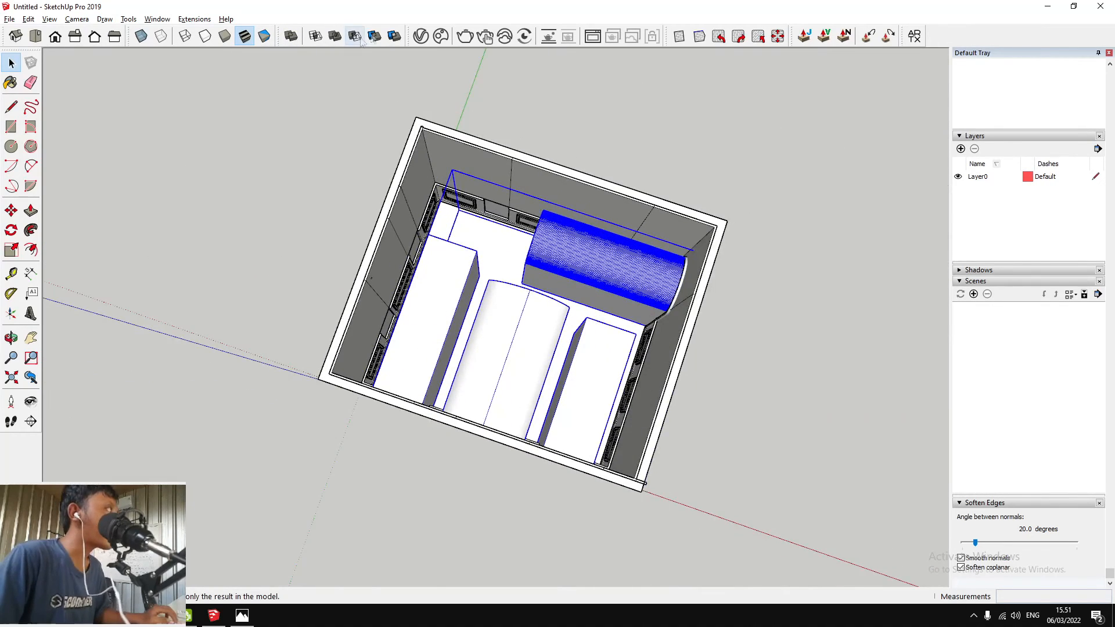
scroll(519, 177, up, 3)
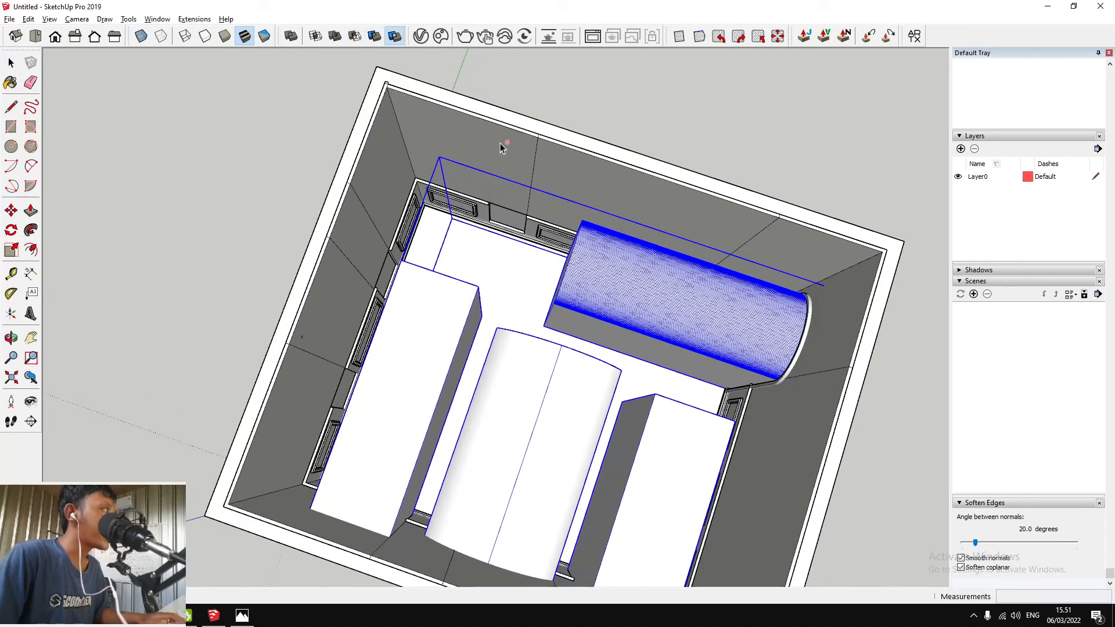
click(391, 38)
click(645, 333)
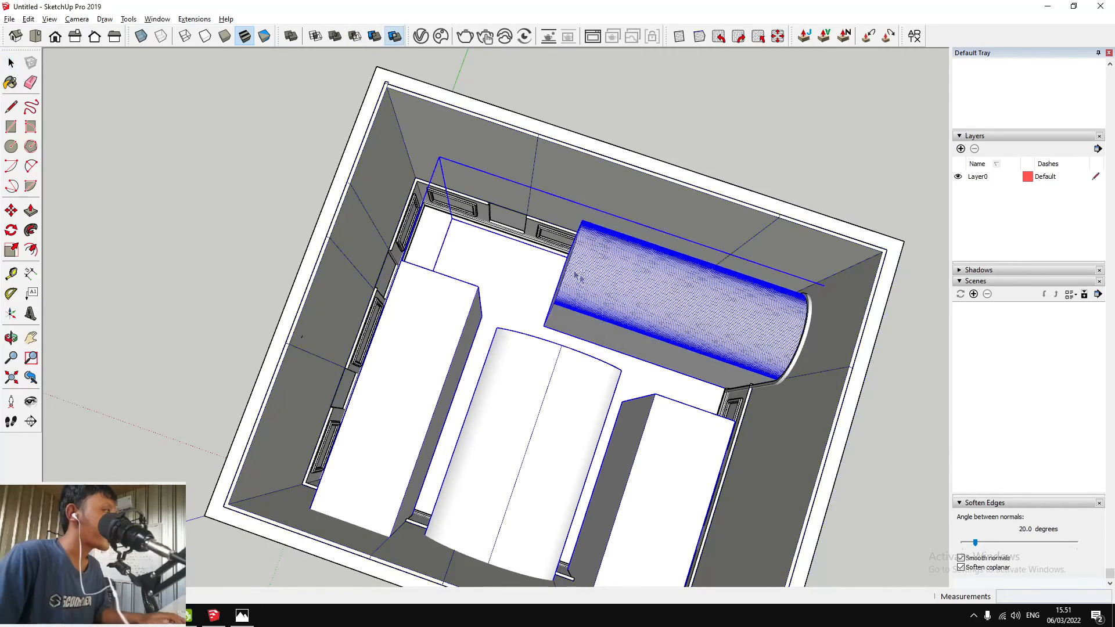
click(503, 150)
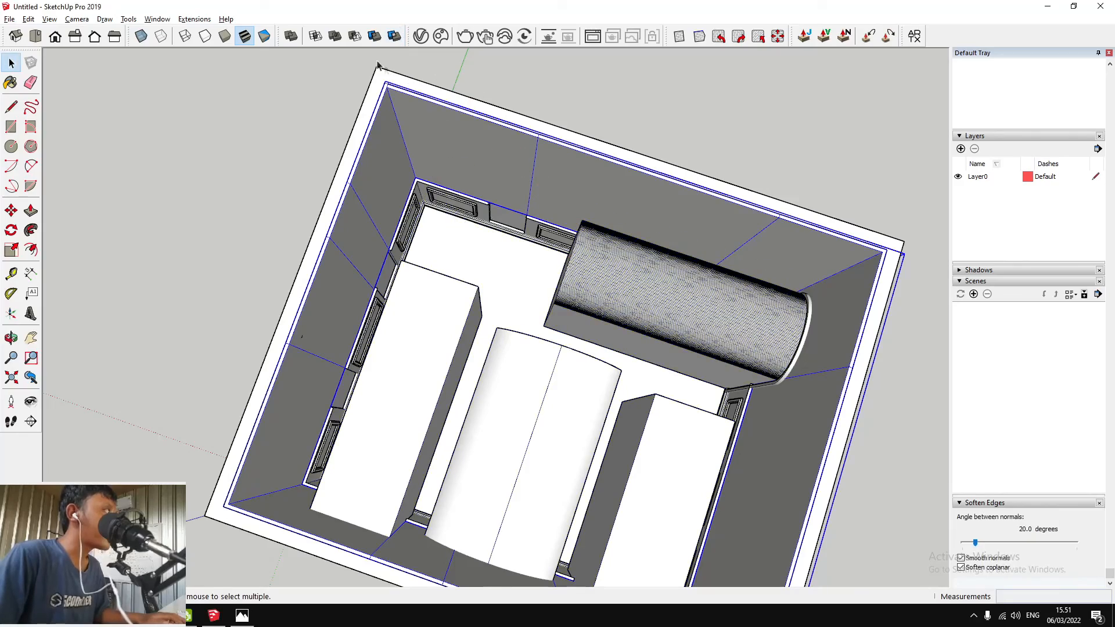
Open the upper wall panelling group for editing and push/pull the face at its top corner
scroll(405, 102, up, 6)
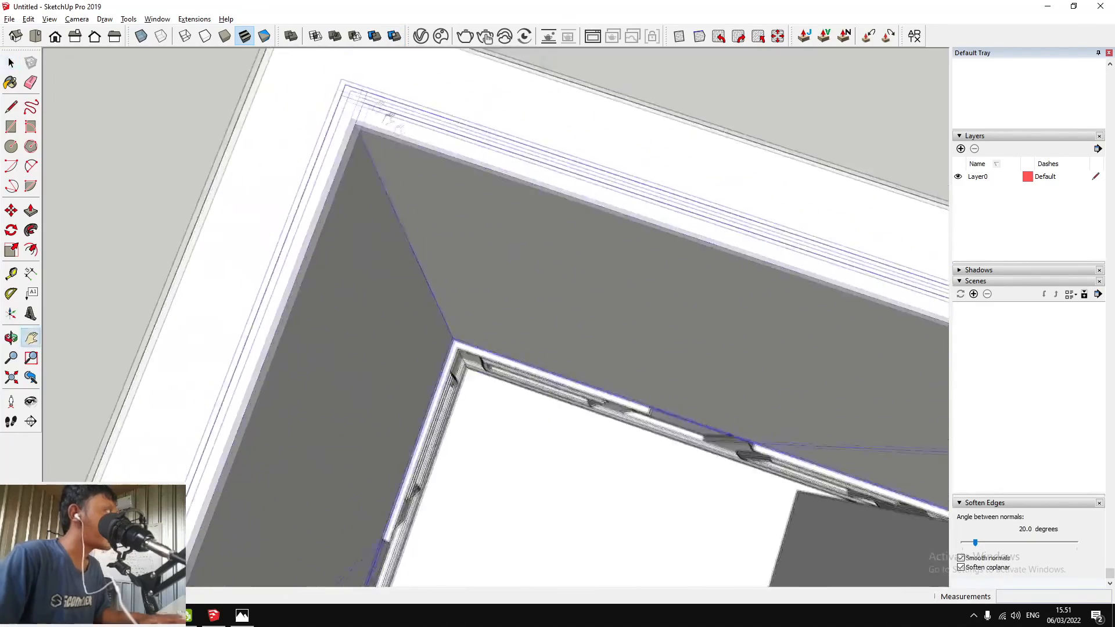
middle_drag(410, 162, 281, 184)
scroll(313, 155, up, 2)
key(p)
click(309, 153)
click(280, 199)
middle_drag(280, 201, 495, 169)
key(r)
click(452, 135)
scroll(496, 364, up, 2)
Push the strip protruding at the panelling's outer corner back 4 cm so it sits flush with the adjoining face
middle_drag(496, 364, 598, 305)
scroll(593, 305, down, 5)
scroll(598, 305, up, 3)
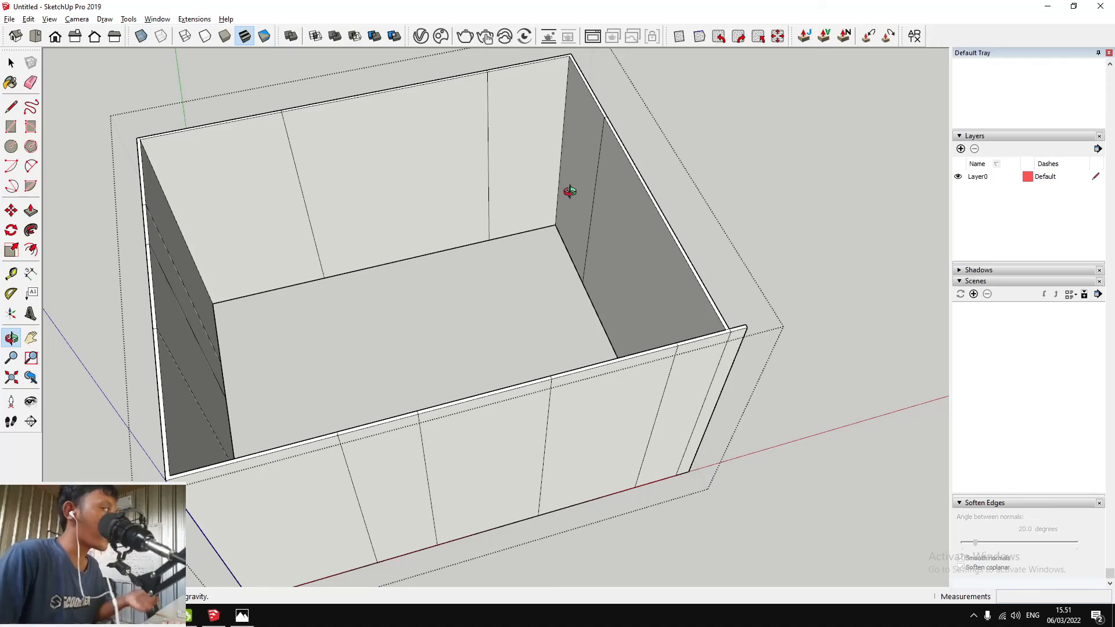
mouse_move(570, 191)
middle_down()
mouse_move(472, 194)
mouse_move(622, 186)
mouse_move(499, 154)
middle_up()
key(e)
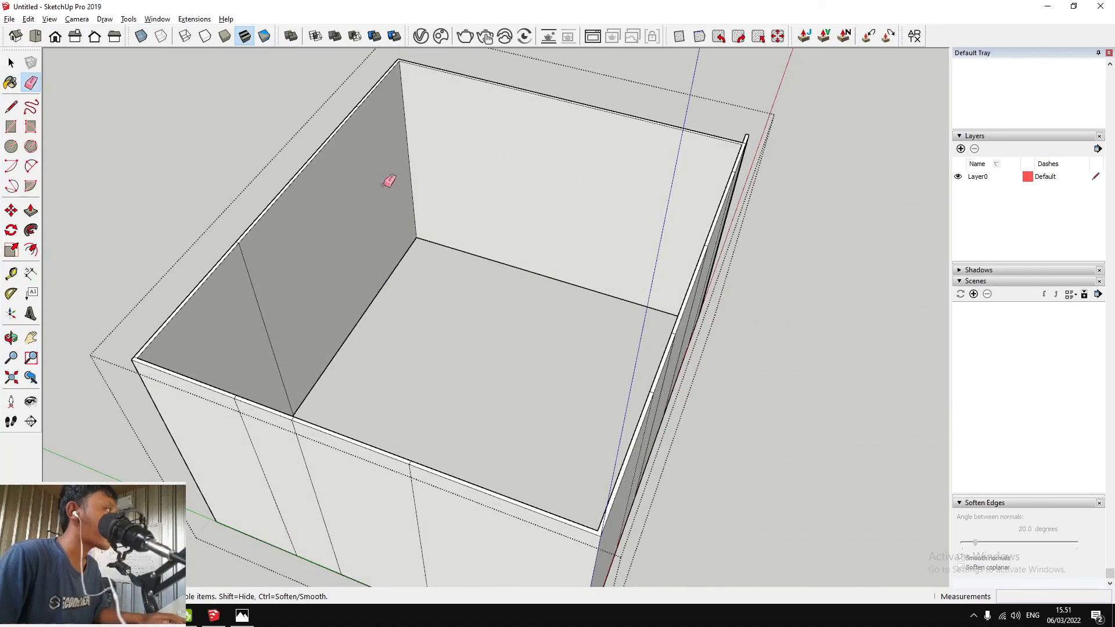
scroll(411, 187, down, 3)
scroll(443, 183, up, 4)
key(space)
mouse_move(447, 179)
middle_down()
mouse_move(550, 209)
mouse_move(267, 179)
mouse_move(627, 219)
mouse_move(473, 287)
middle_up()
scroll(536, 180, down, 3)
scroll(473, 286, up, 3)
key(p)
click(466, 274)
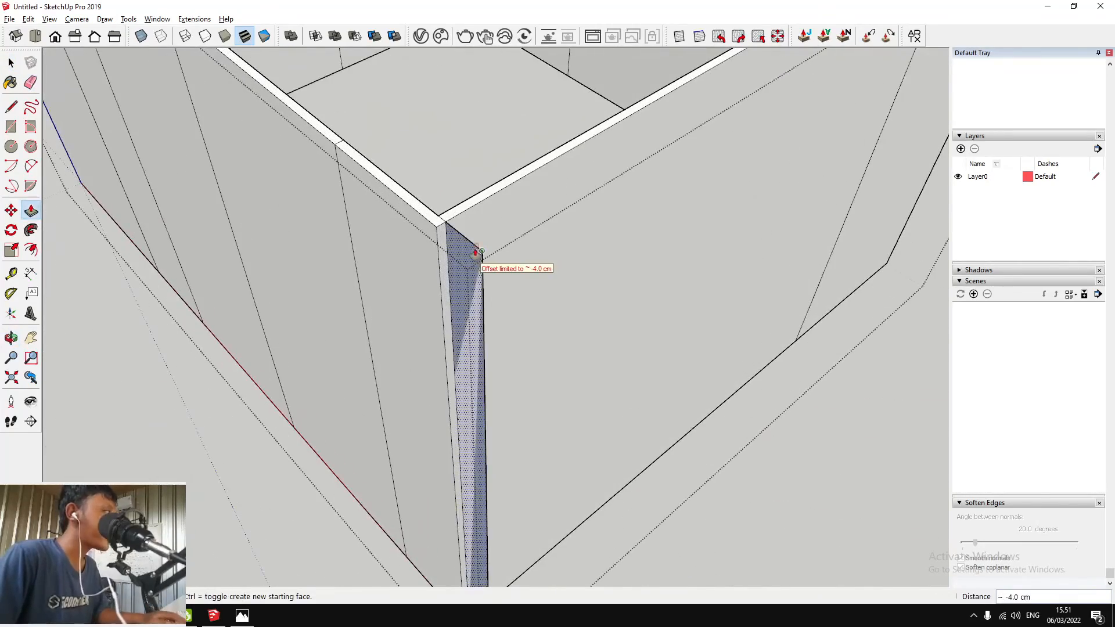
click(473, 253)
Select all connected geometry of the upper wall panelling and run CleanUp³ on it with the last settings
scroll(473, 254, down, 3)
middle_drag(652, 371, 723, 234)
key(space)
triple_click(523, 216)
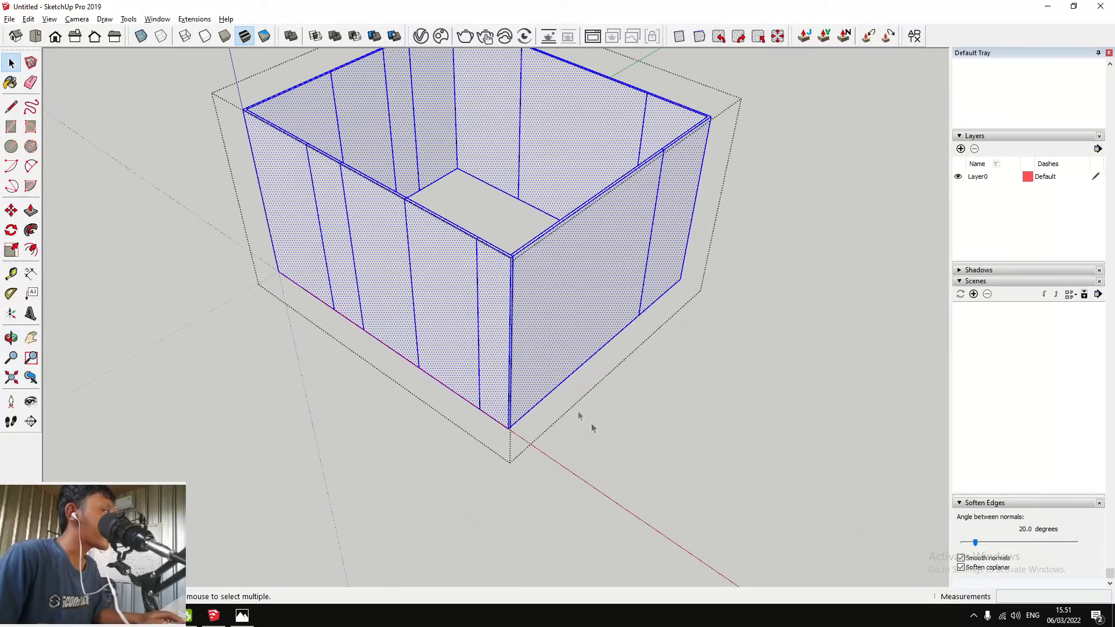
middle_drag(593, 428, 288, 78)
click(203, 21)
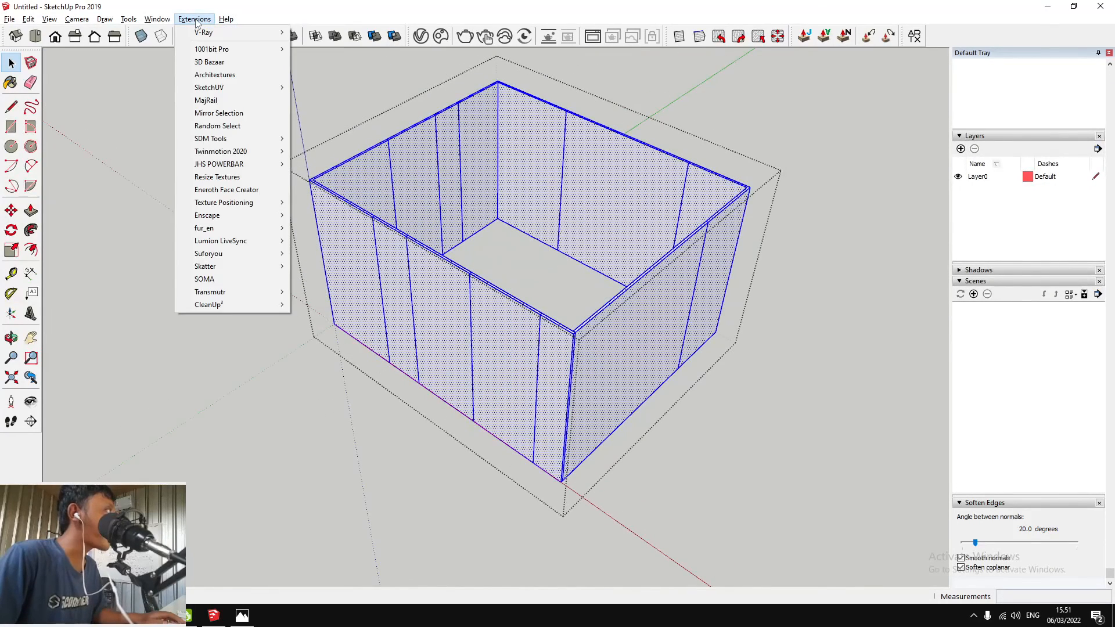
mouse_move(250, 304)
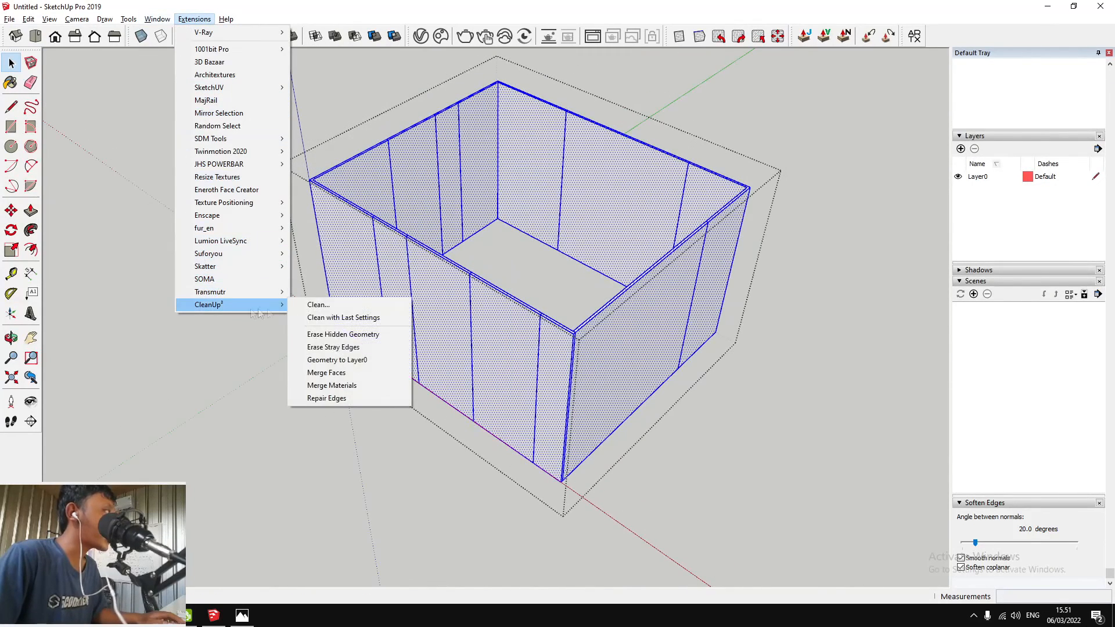
click(344, 317)
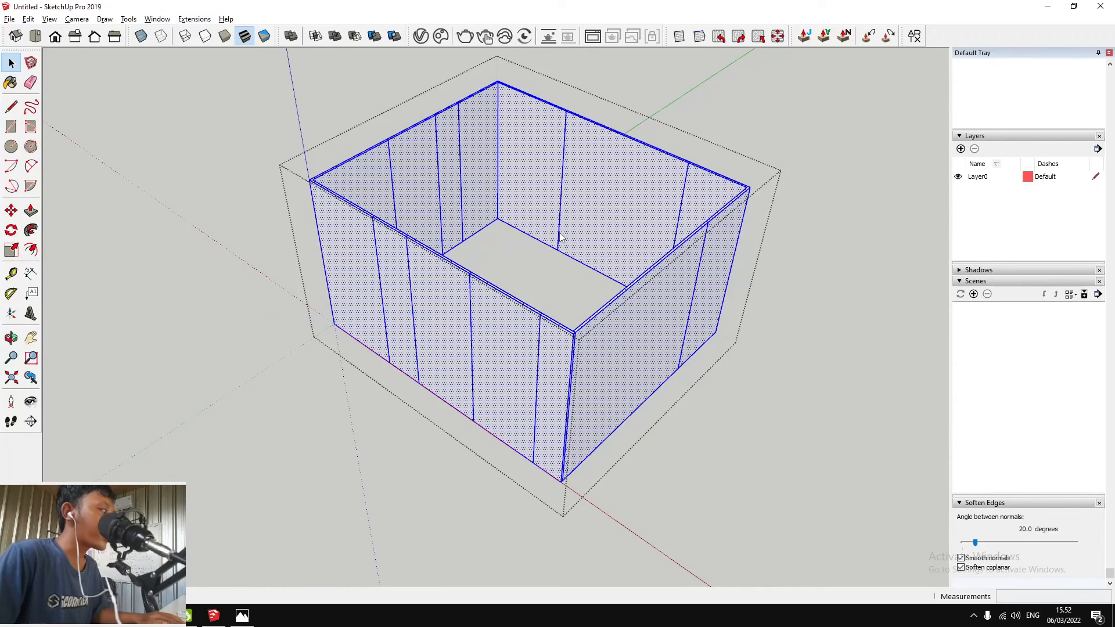
Check the panelling's seams, then select all its geometry and rerun CleanUp³ with the last settings
key(e)
scroll(201, 312, up, 10)
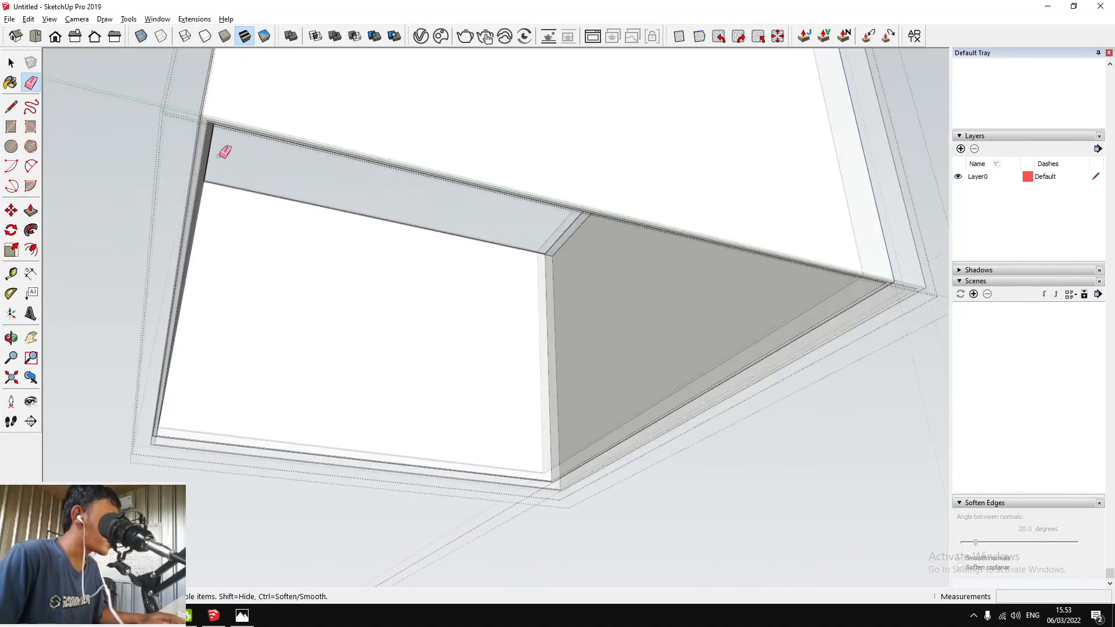
middle_drag(436, 187, 423, 280)
key(ctrl+a)
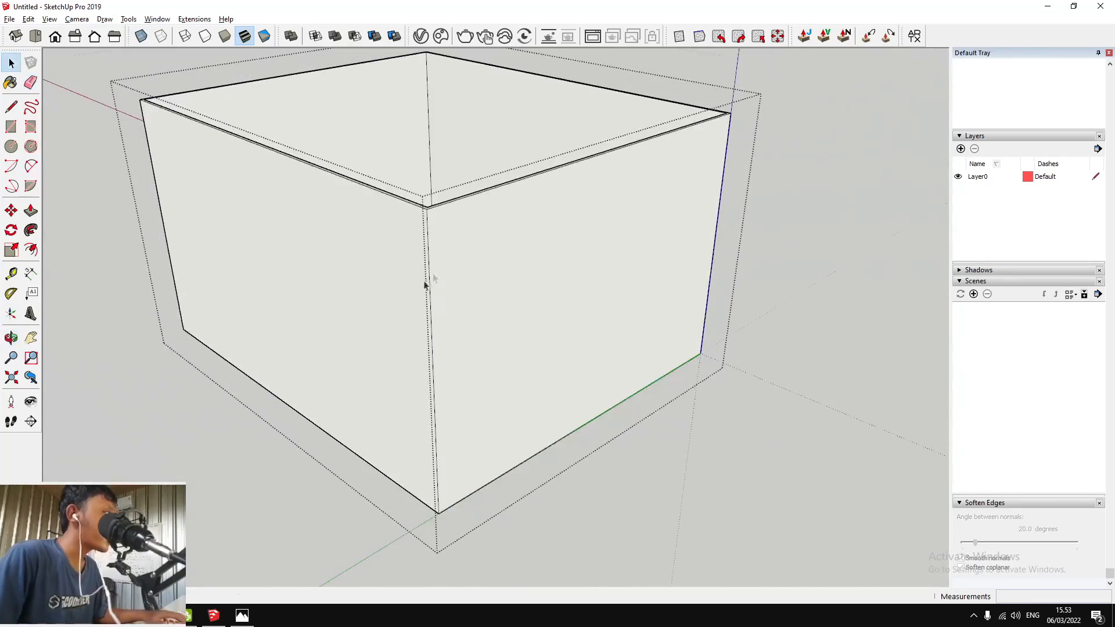
click(194, 19)
mouse_move(233, 305)
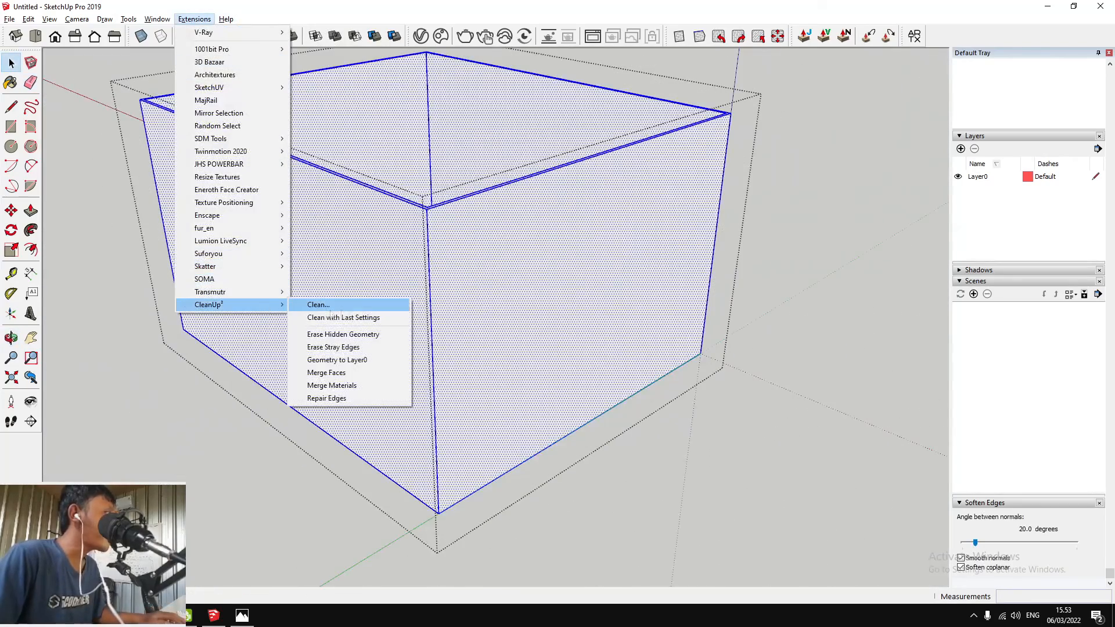
click(349, 317)
key(Return)
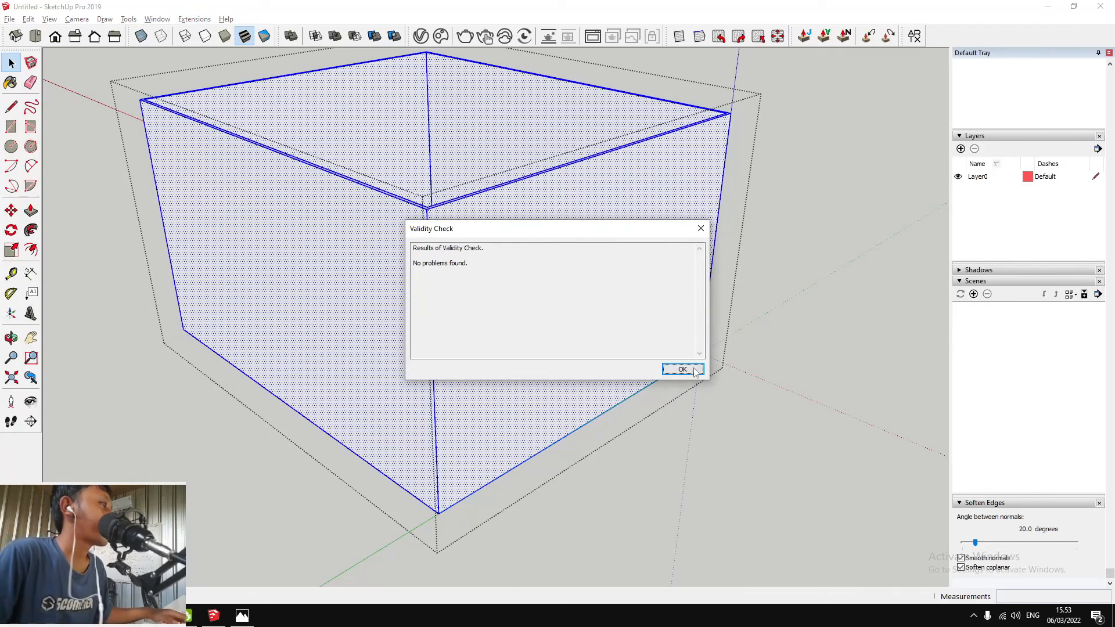
Close the upper wall panelling group and cut the window and arched door openings into it with the solid blocks
click(695, 372)
click(732, 441)
scroll(720, 436, down, 4)
scroll(567, 340, up, 4)
middle_drag(530, 269, 605, 296)
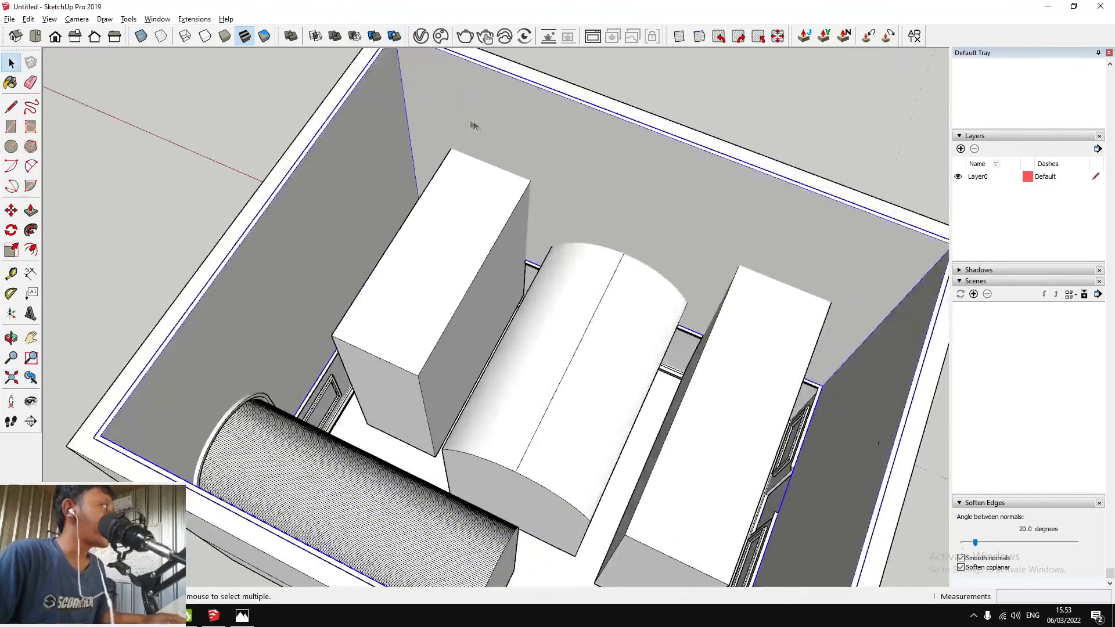
scroll(477, 123, down, 3)
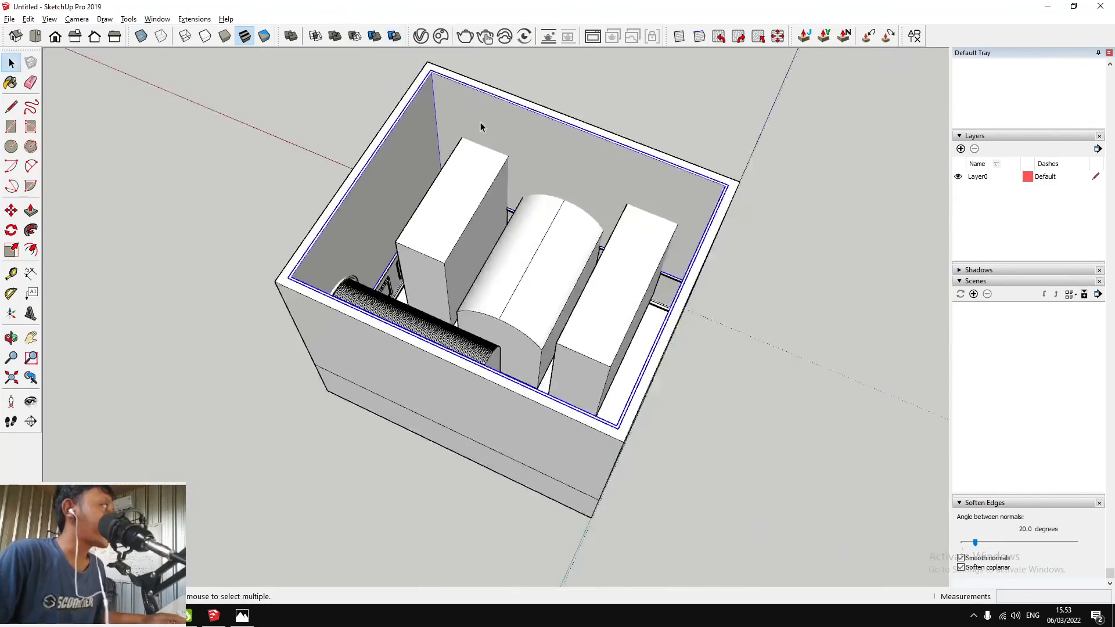
middle_drag(438, 243, 365, 69)
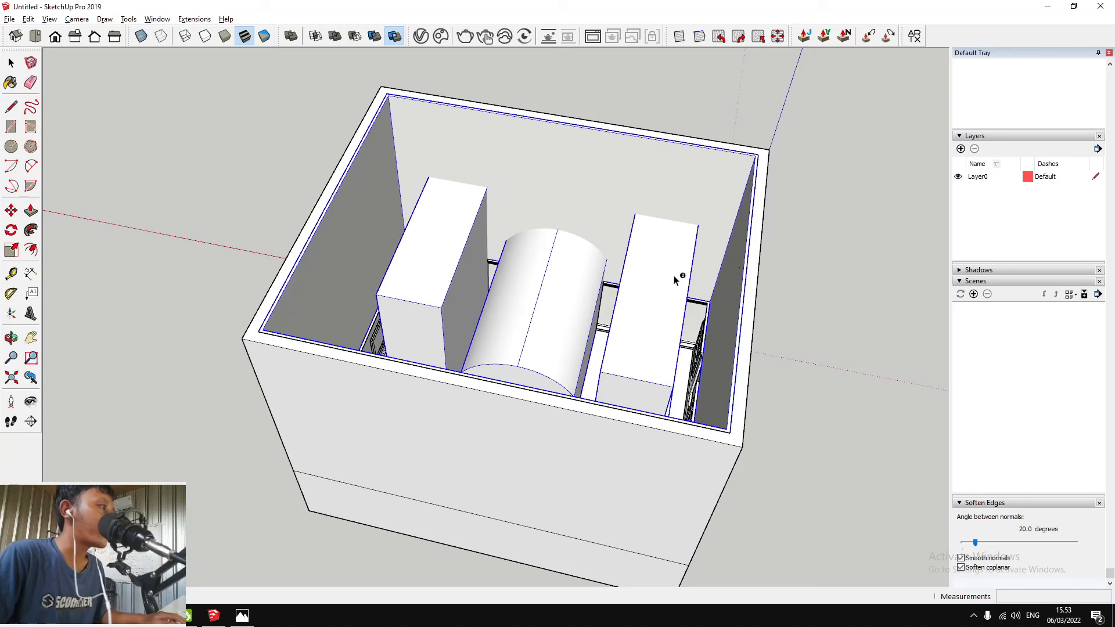
click(529, 256)
key(space)
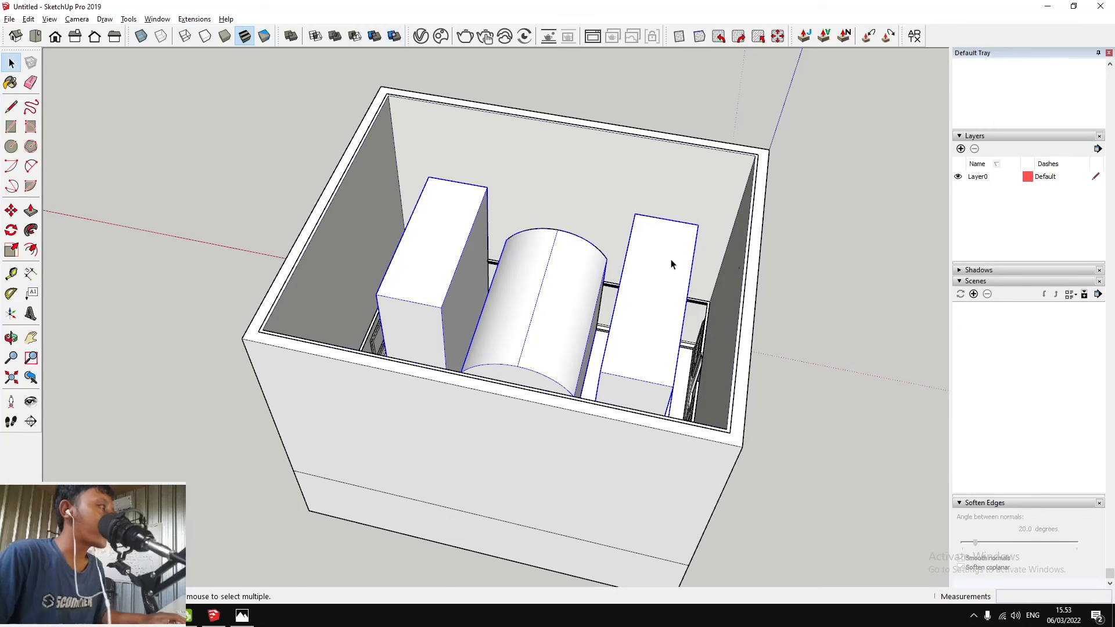
Delete the window and arched door cutting blocks left inside the room
key(Delete)
scroll(562, 285, down, 2)
middle_drag(562, 284, 373, 347)
scroll(523, 250, up, 3)
middle_drag(529, 250, 497, 254)
click(574, 232)
scroll(575, 231, down, 2)
middle_drag(441, 273, 500, 187)
scroll(638, 138, down, 3)
middle_drag(640, 137, 523, 187)
drag(525, 185, 604, 162)
scroll(604, 162, up, 3)
middle_drag(605, 162, 737, 201)
Select the upper wall panelling group and hide it to expose the wall behind
triple_click(741, 196)
right_click(742, 195)
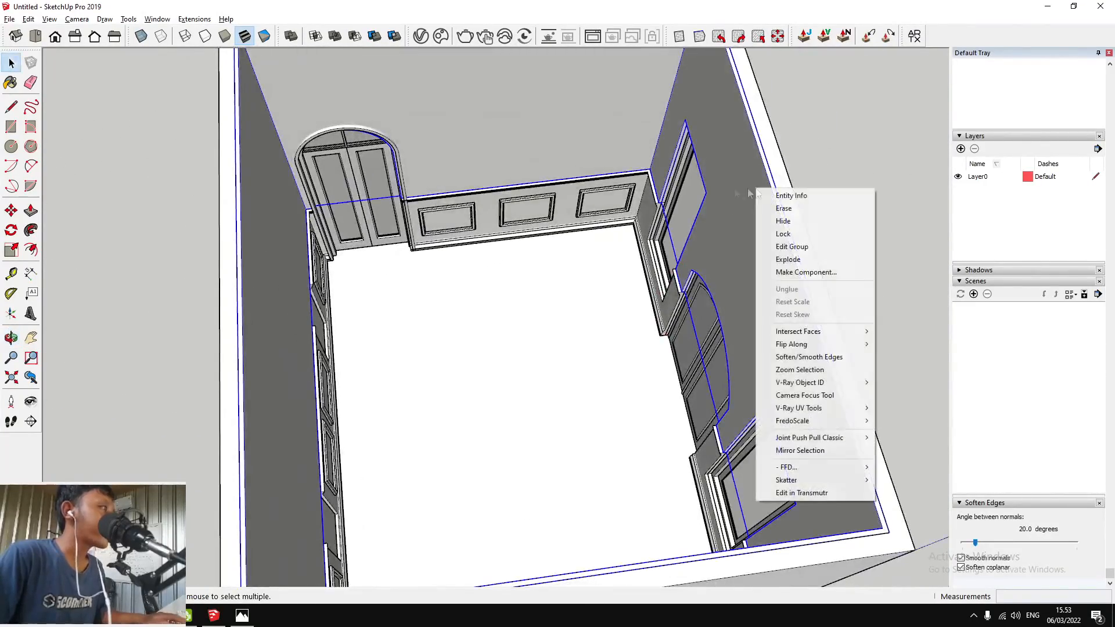
click(720, 131)
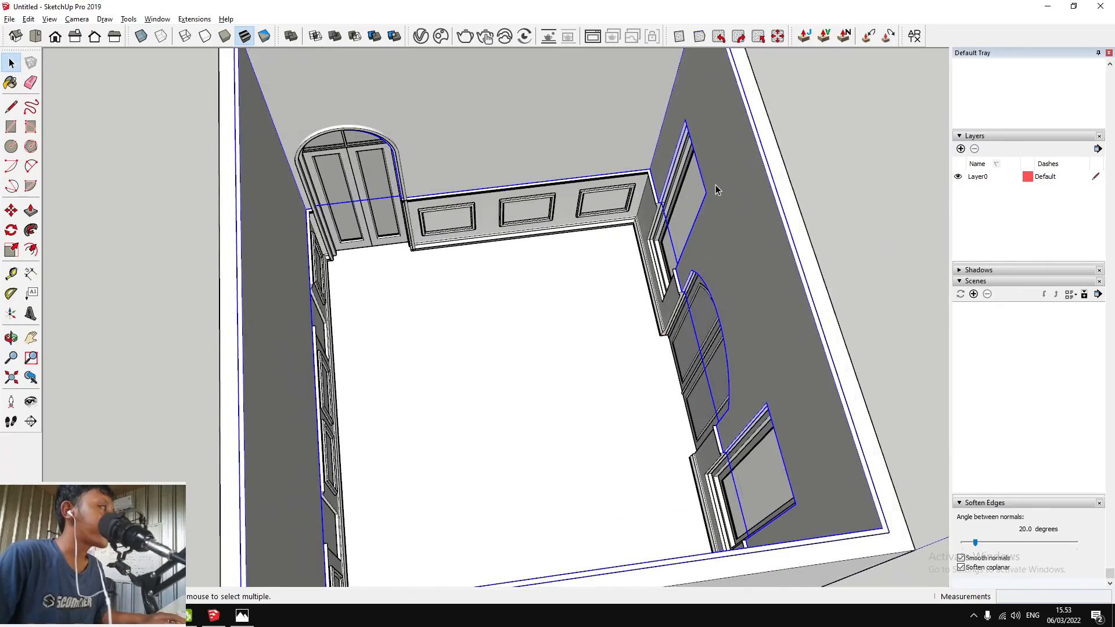
scroll(716, 185, down, 3)
scroll(720, 206, up, 3)
right_click(734, 239)
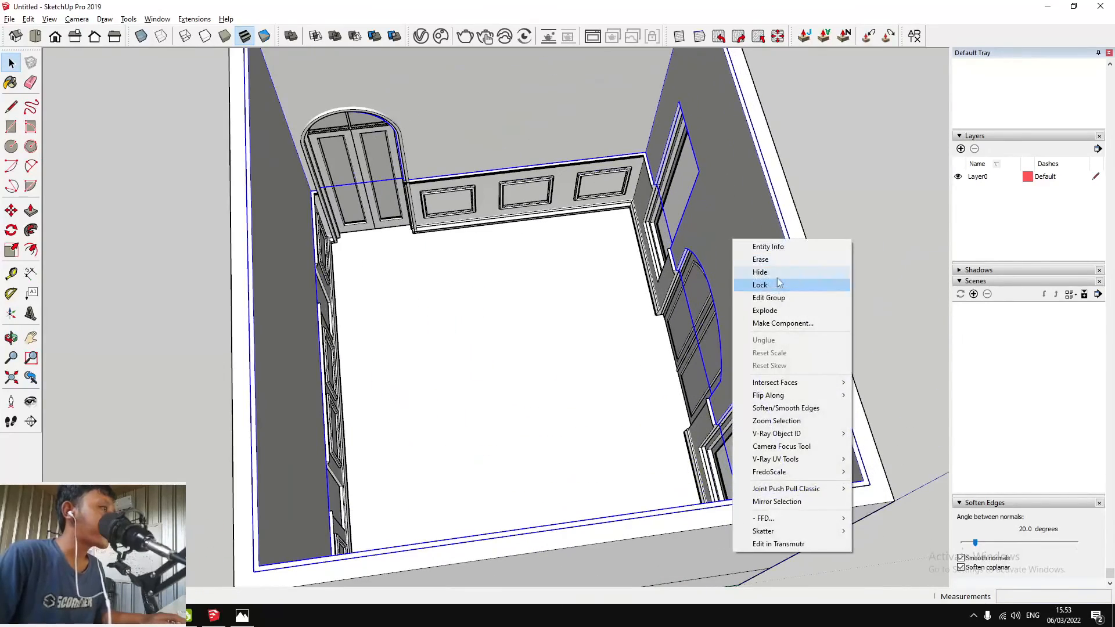
click(761, 272)
Open the wall group and select the panel faces outlined on all four inner walls
scroll(597, 308, down, 3)
middle_drag(602, 186, 423, 144)
scroll(390, 167, down, 3)
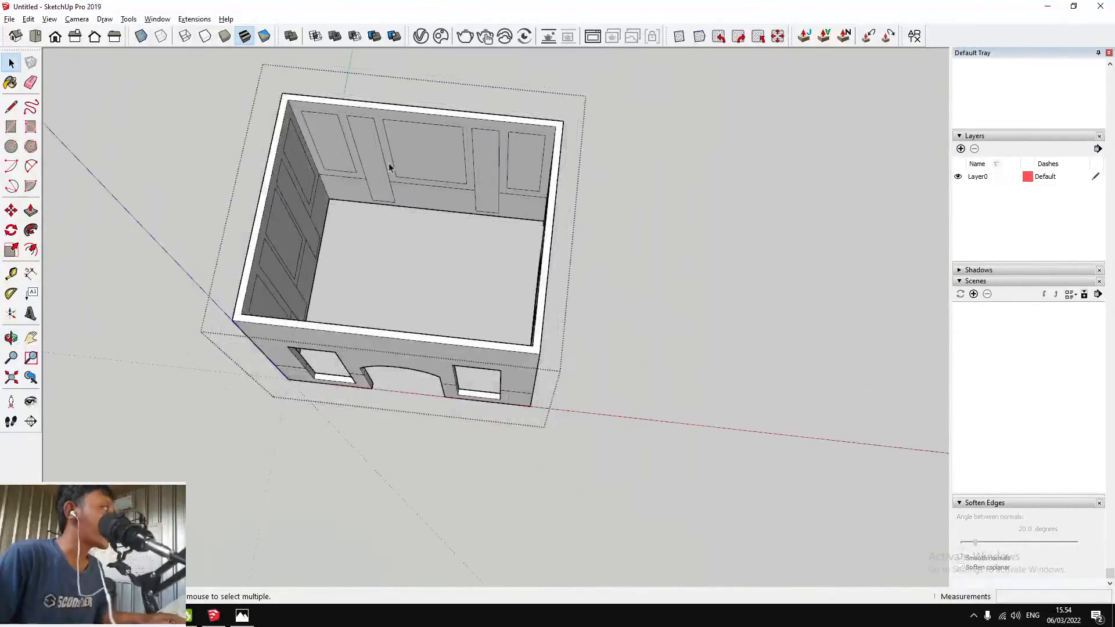
scroll(386, 161, up, 3)
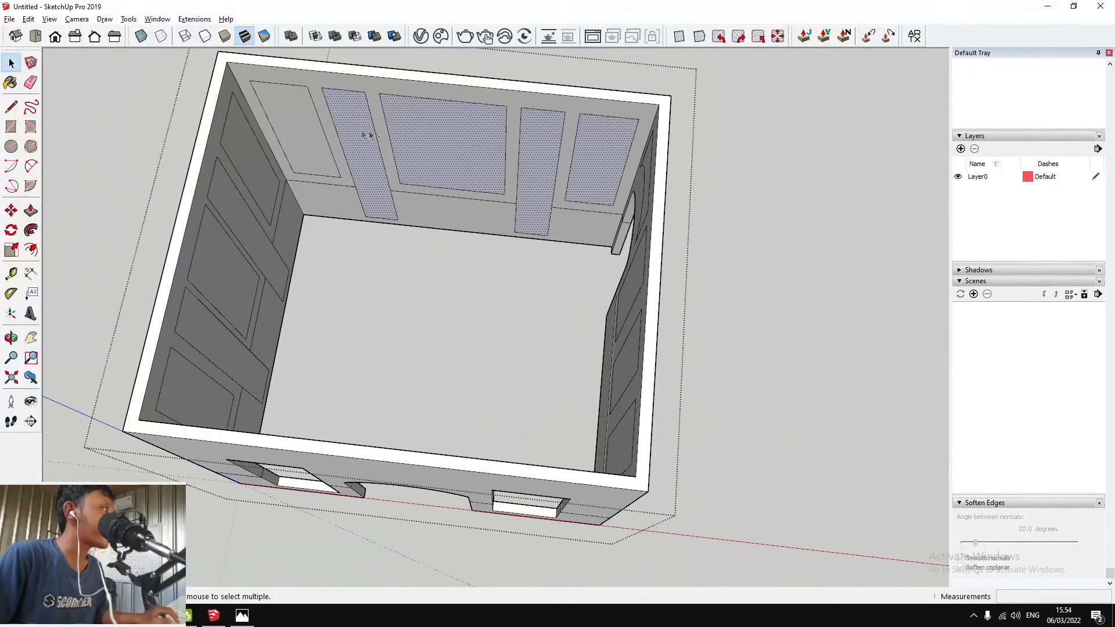
mouse_move(302, 145)
middle_down()
mouse_move(452, 164)
mouse_move(368, 159)
middle_up()
click(371, 173)
shift+click(448, 180)
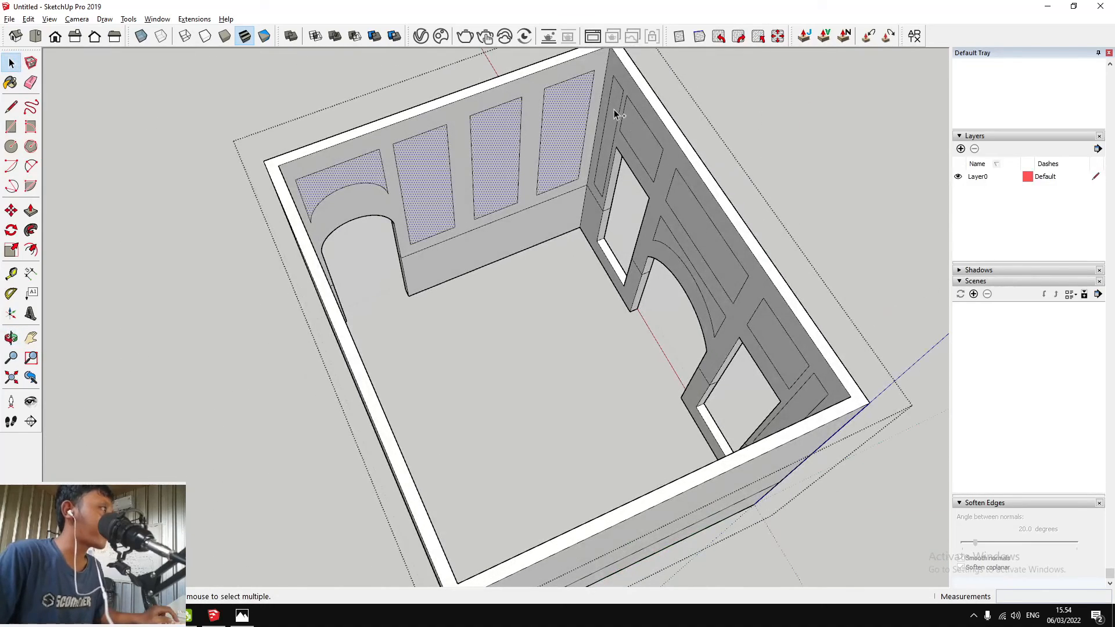
middle_drag(663, 237, 647, 100)
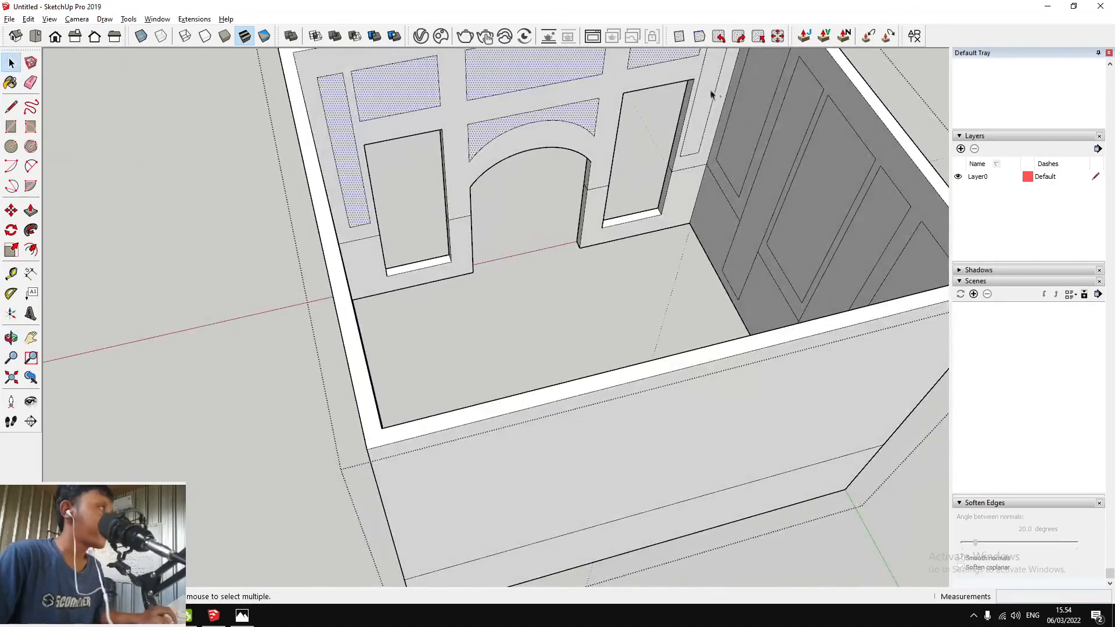
shift+click(794, 140)
shift+click(807, 186)
scroll(683, 220, down, 2)
scroll(745, 235, up, 3)
scroll(854, 243, down, 5)
middle_drag(827, 268, 478, 231)
shift+click(494, 226)
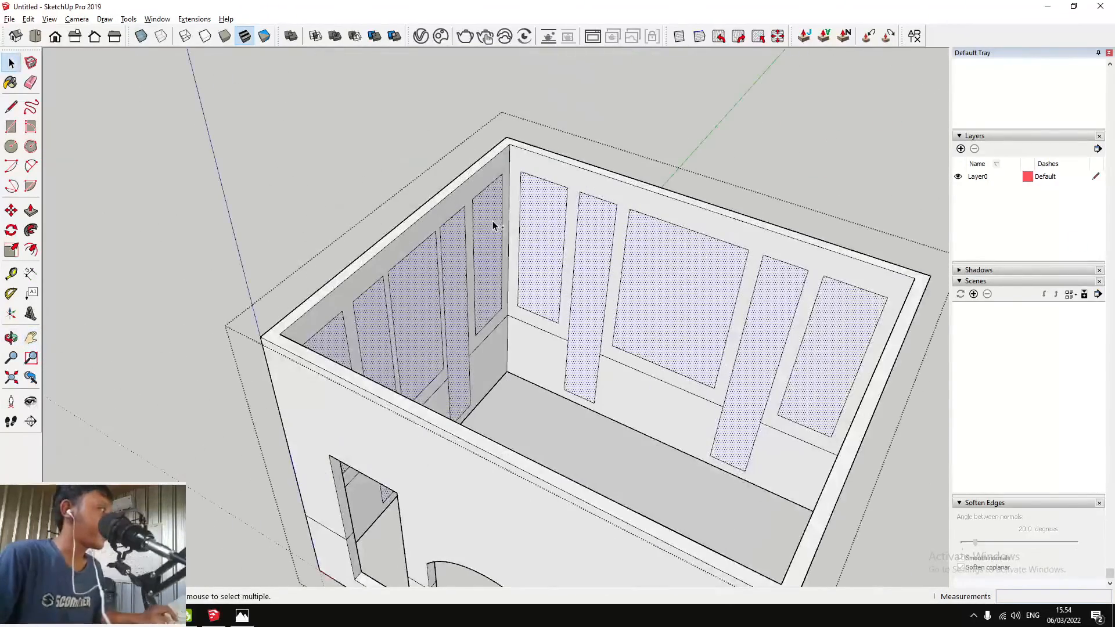
Paste the copied panel faces in place outside the wall group and make them into a group
key(Escape)
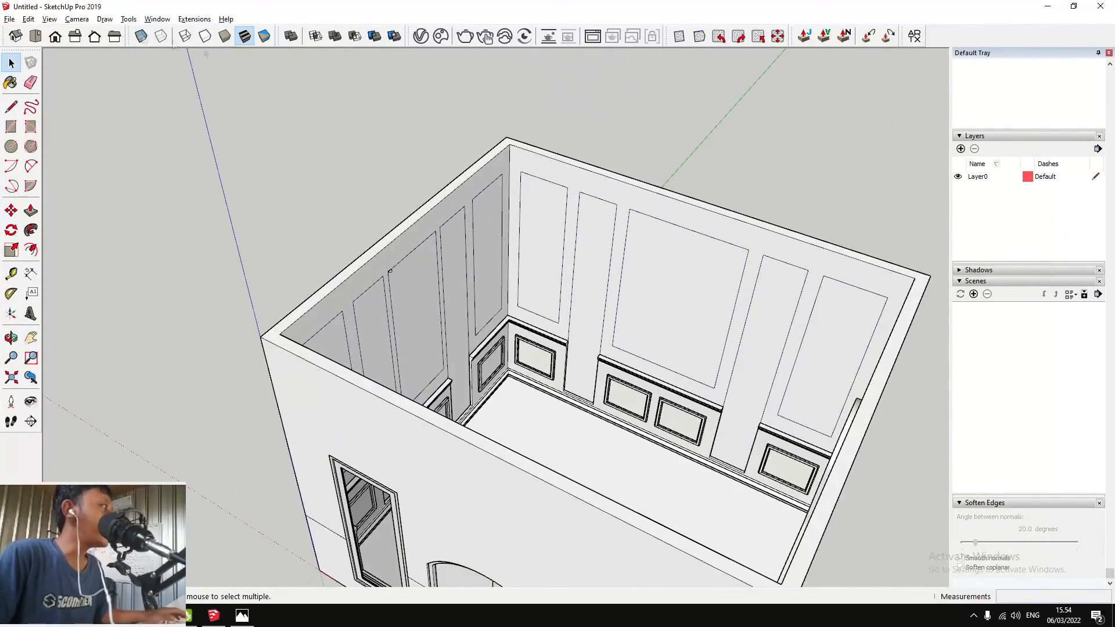
click(28, 20)
click(81, 99)
scroll(392, 246, up, 5)
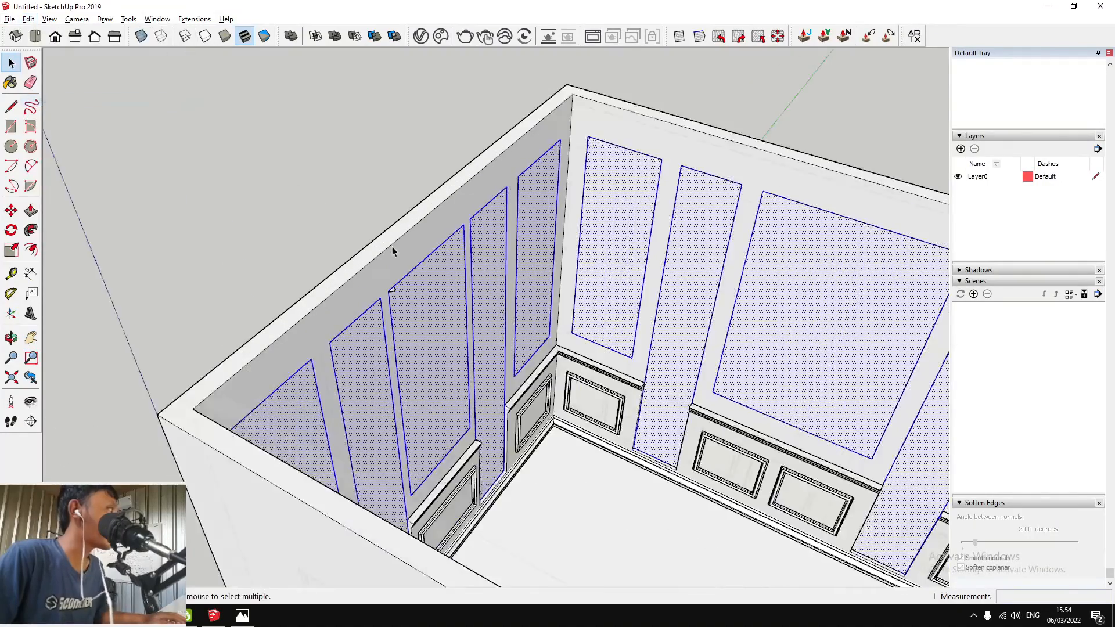
right_click(460, 284)
click(497, 386)
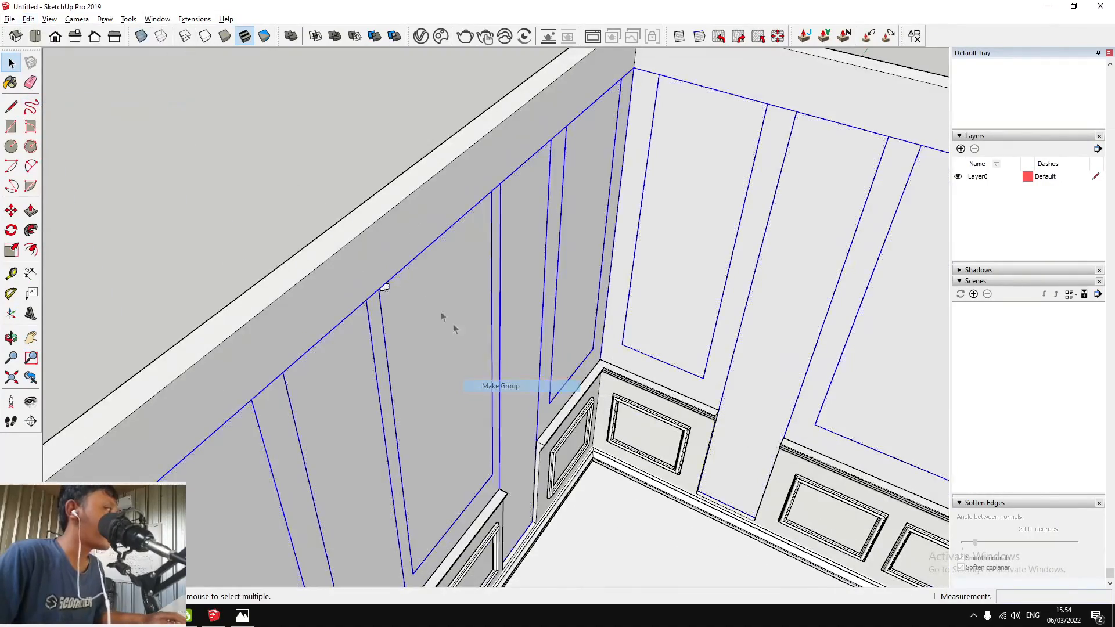
scroll(366, 291, up, 3)
scroll(366, 291, up, 2)
right_click(378, 277)
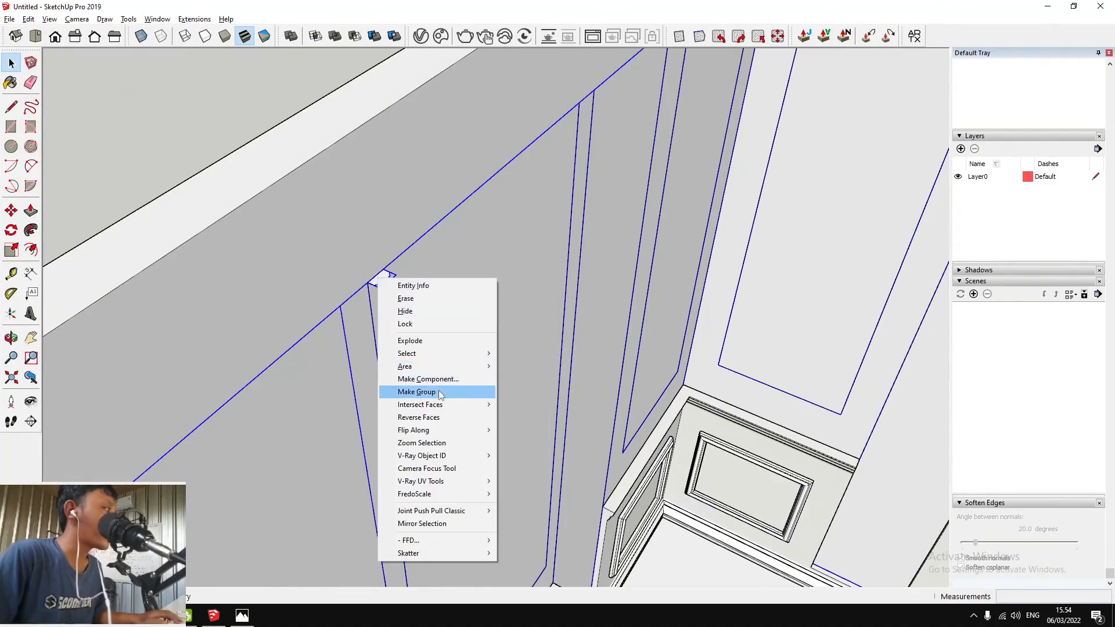
click(417, 392)
Switch to the top view and open the new panel-face group for editing
scroll(363, 202, down, 6)
scroll(371, 209, up, 4)
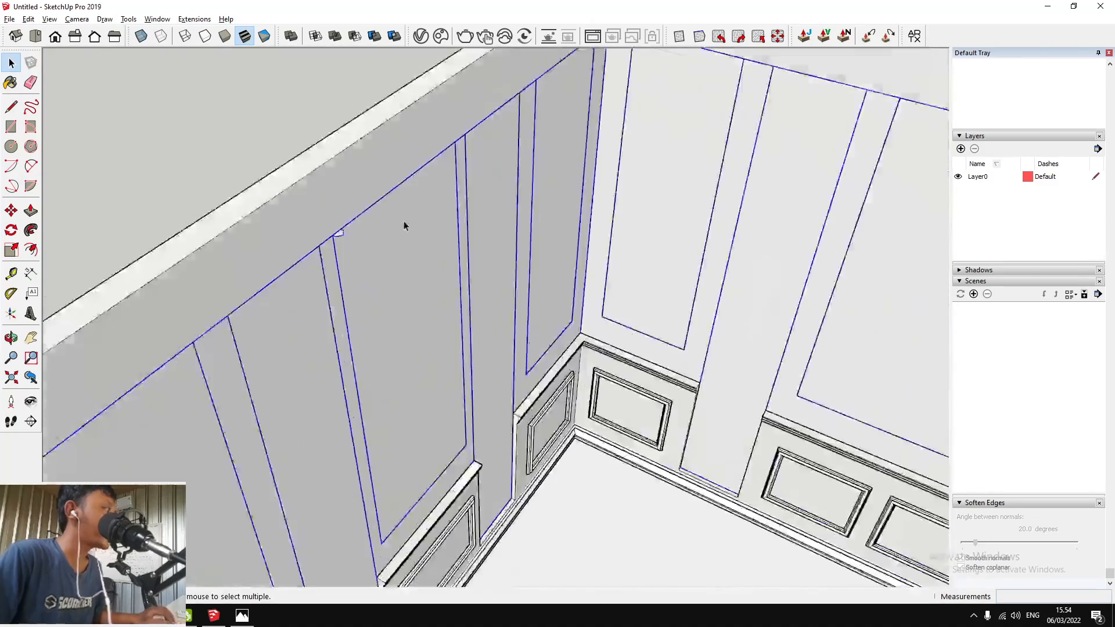
scroll(405, 226, down, 2)
scroll(405, 226, down, 1)
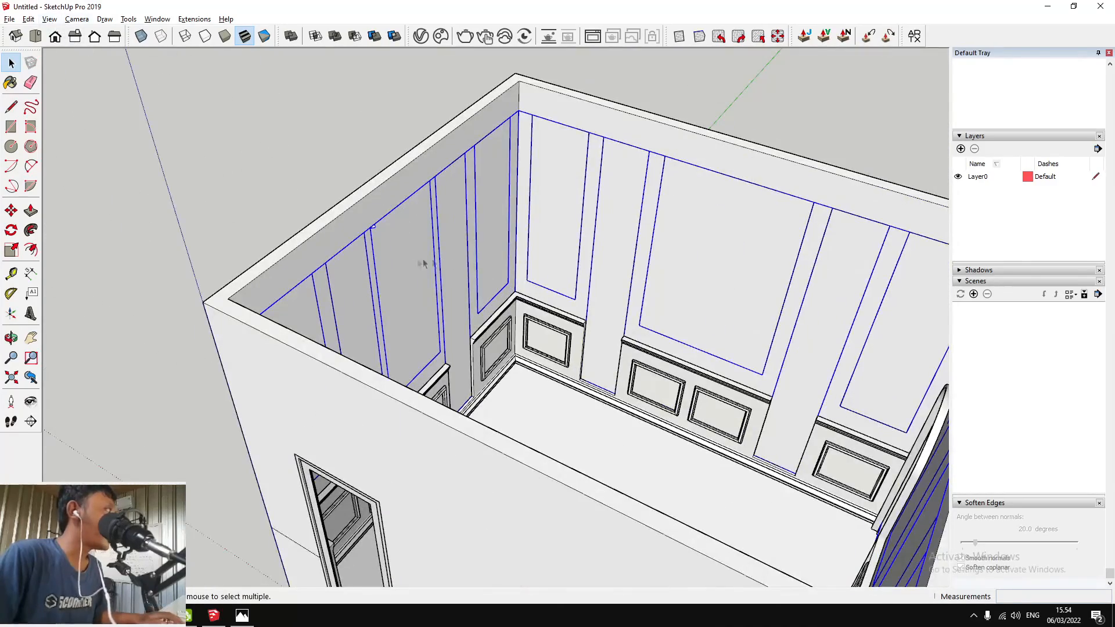
double_click(407, 264)
click(50, 20)
click(270, 158)
click(36, 36)
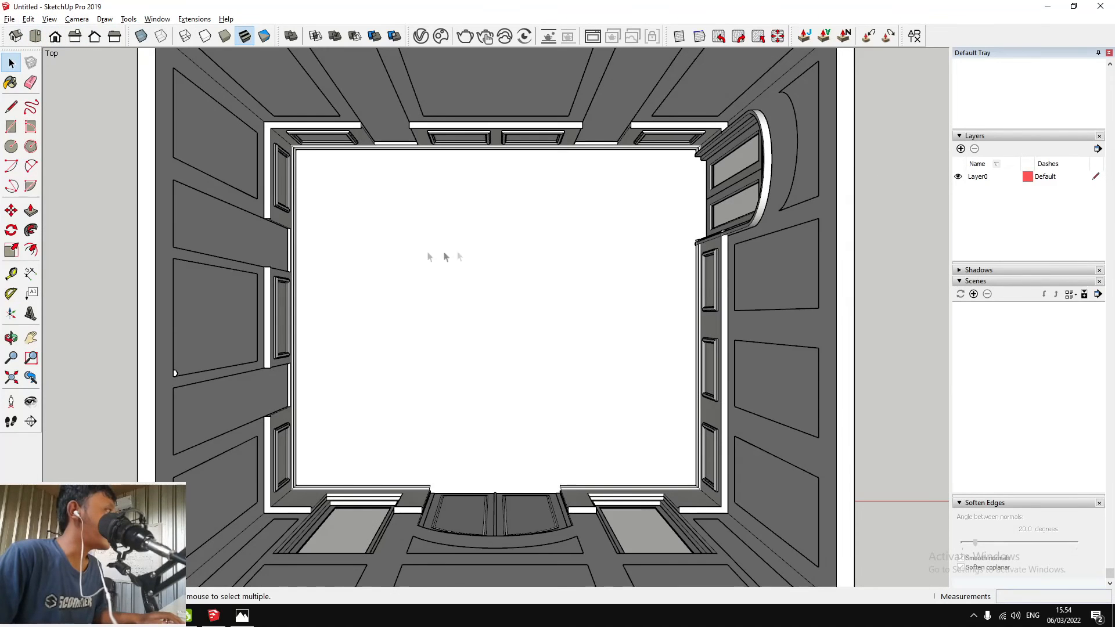
double_click(236, 230)
click(236, 230)
scroll(526, 274, down, 2)
scroll(353, 258, up, 2)
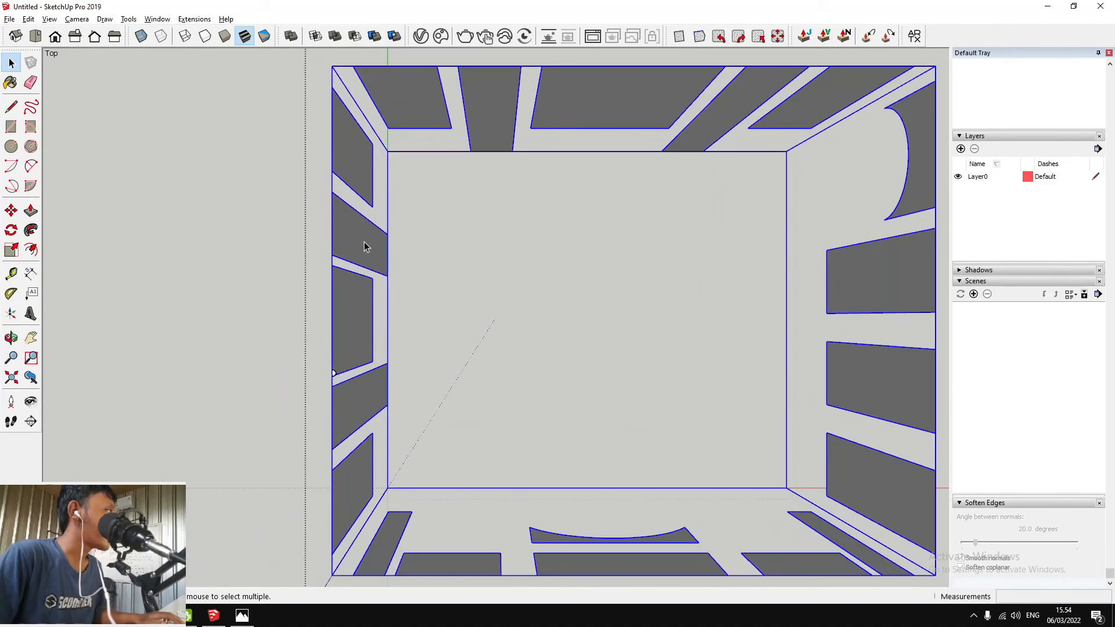
Select the five panel faces on the wall opposite the arched side door and move them 4 cm into the room along the red axis
triple_click(364, 241)
scroll(554, 230, down, 3)
ctrl+click(441, 176)
scroll(455, 258, up, 4)
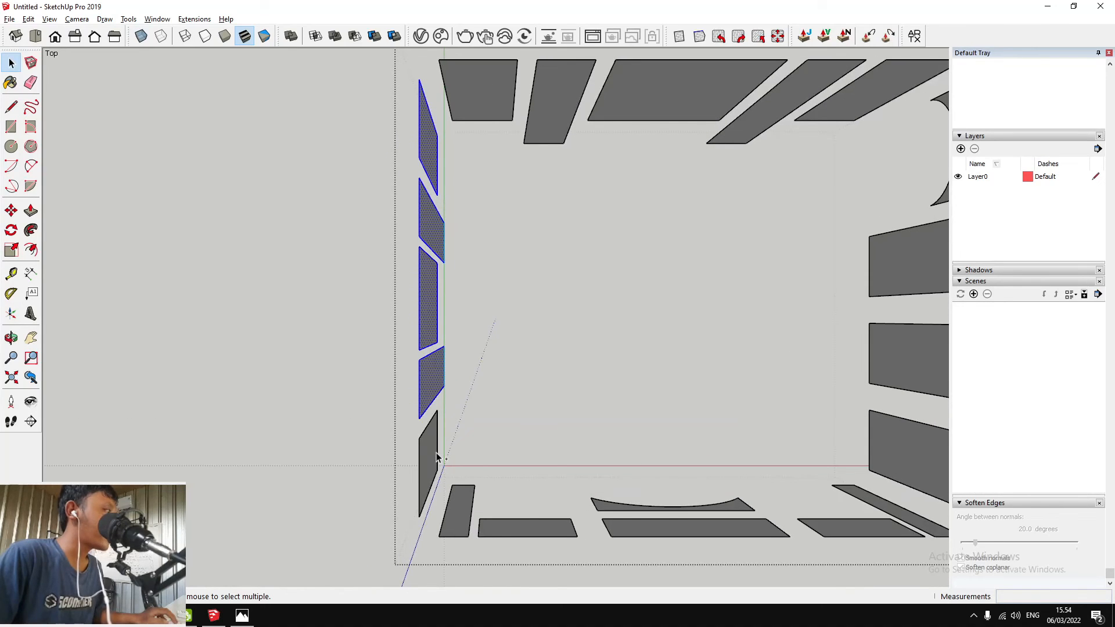
scroll(443, 362, up, 1)
key(m)
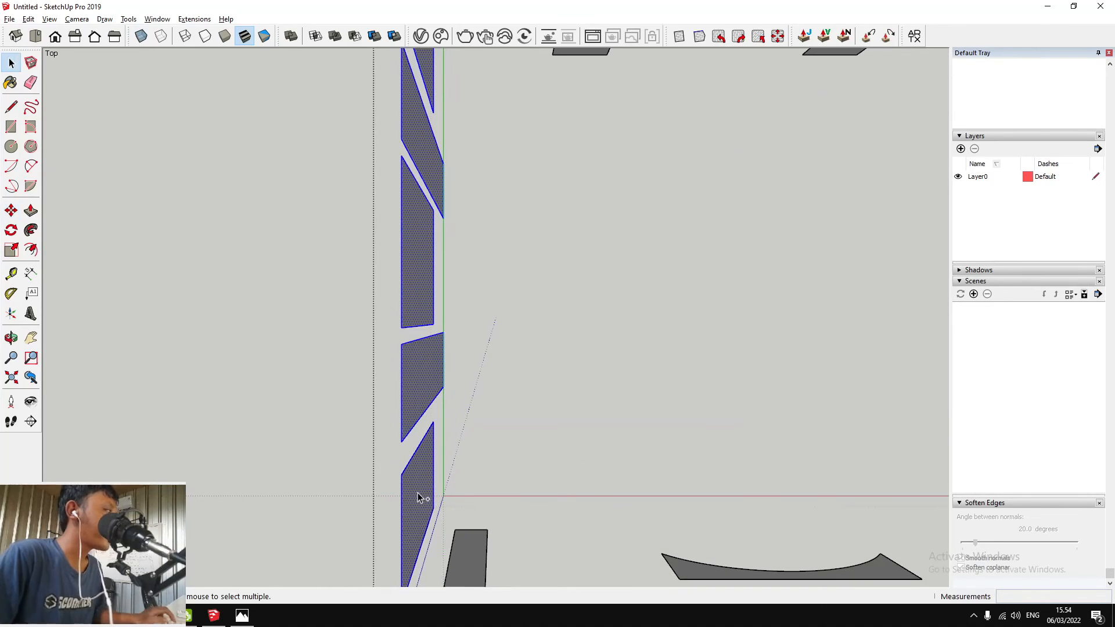
key(m)
scroll(378, 395, down, 4)
scroll(354, 244, up, 3)
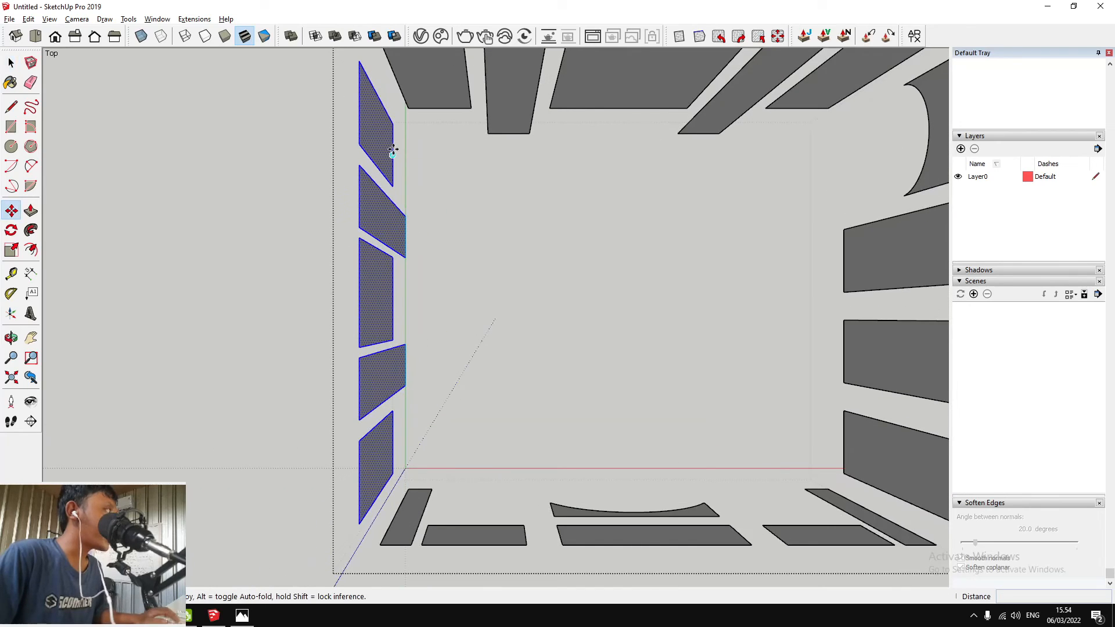
click(393, 149)
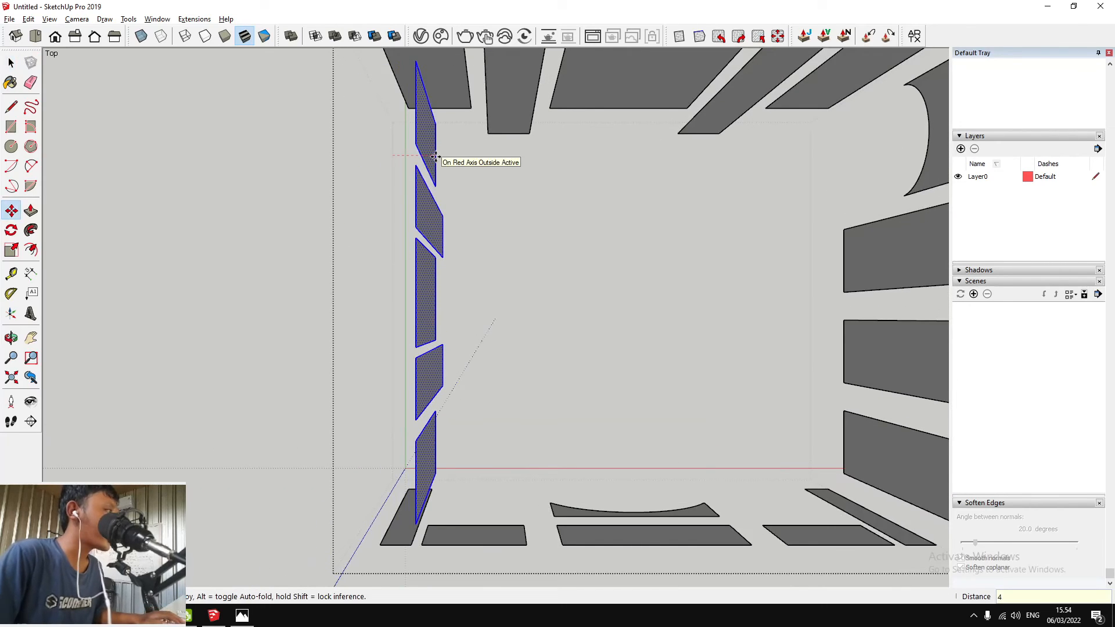
key(Return)
Select the panel faces on the wall opposite the windows and move them slightly into the room along the green axis
scroll(436, 157, down, 4)
scroll(442, 102, up, 1)
key(space)
shift+click(501, 99)
shift+click(604, 102)
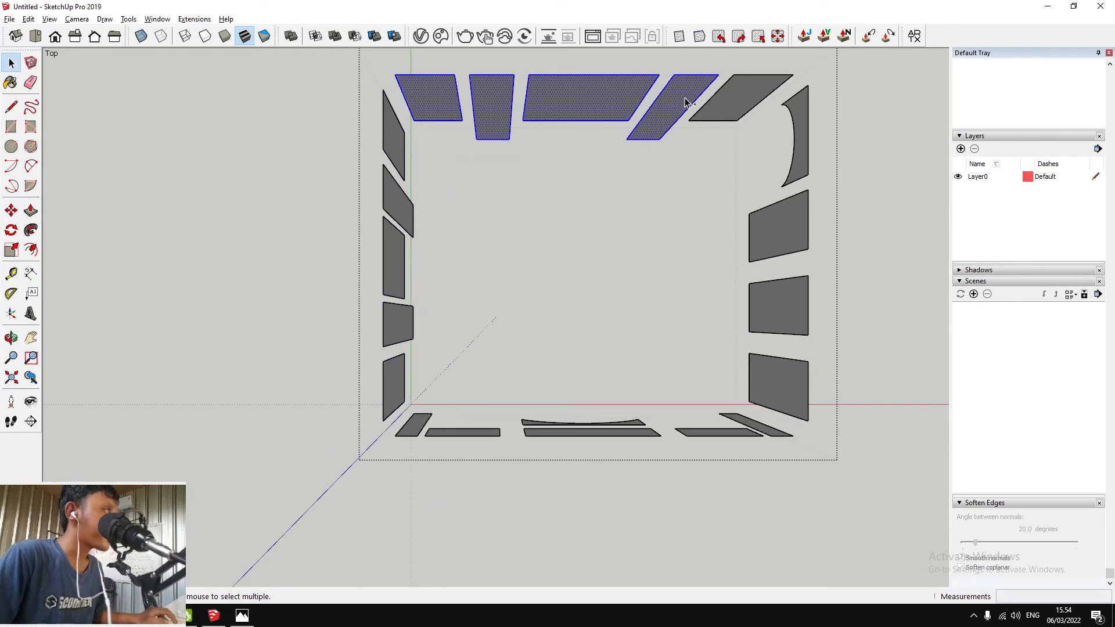
key(m)
click(738, 119)
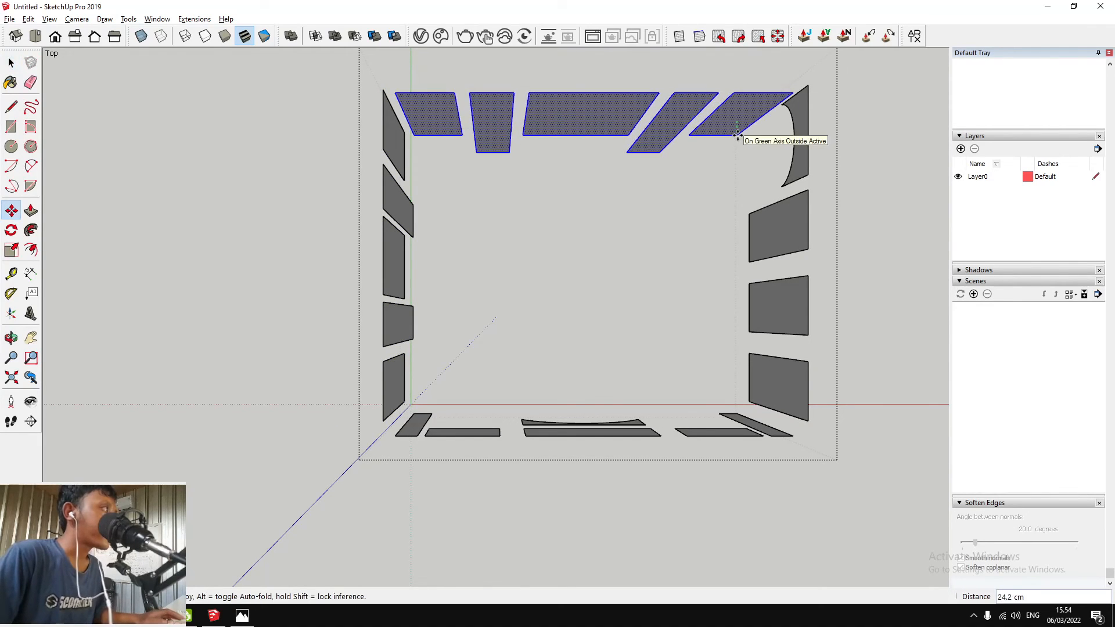
key(Escape)
key(space)
Select the panel faces on the arched side-door wall and the window wall, and move them along the green axis
click(802, 142)
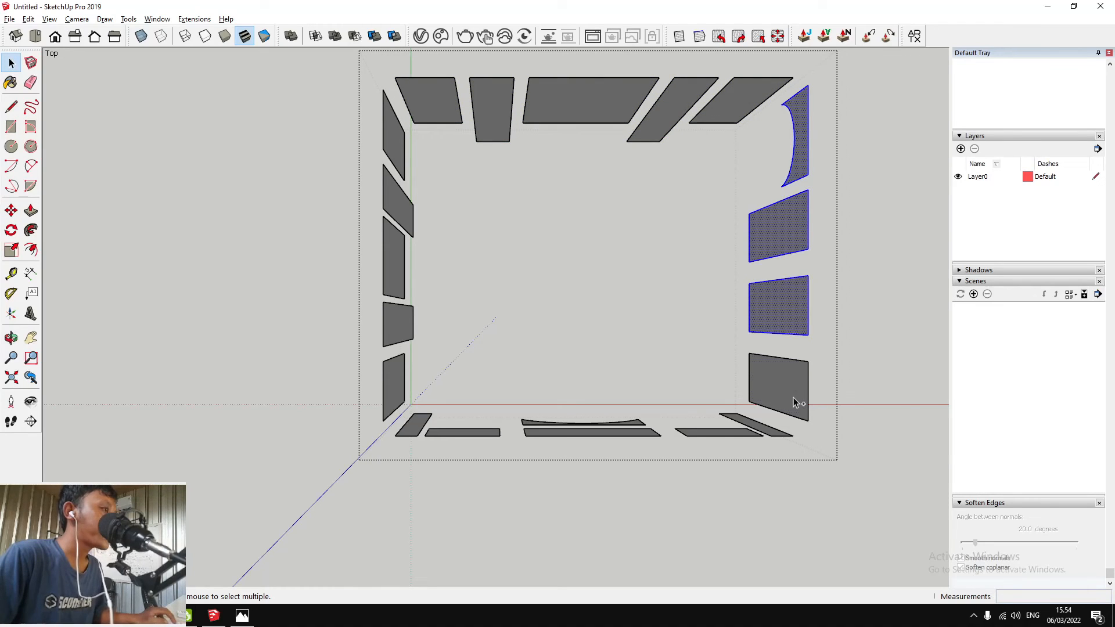
ctrl+click(740, 434)
scroll(534, 425, up, 5)
ctrl+click(528, 424)
ctrl+click(287, 448)
ctrl+click(256, 427)
key(m)
click(443, 436)
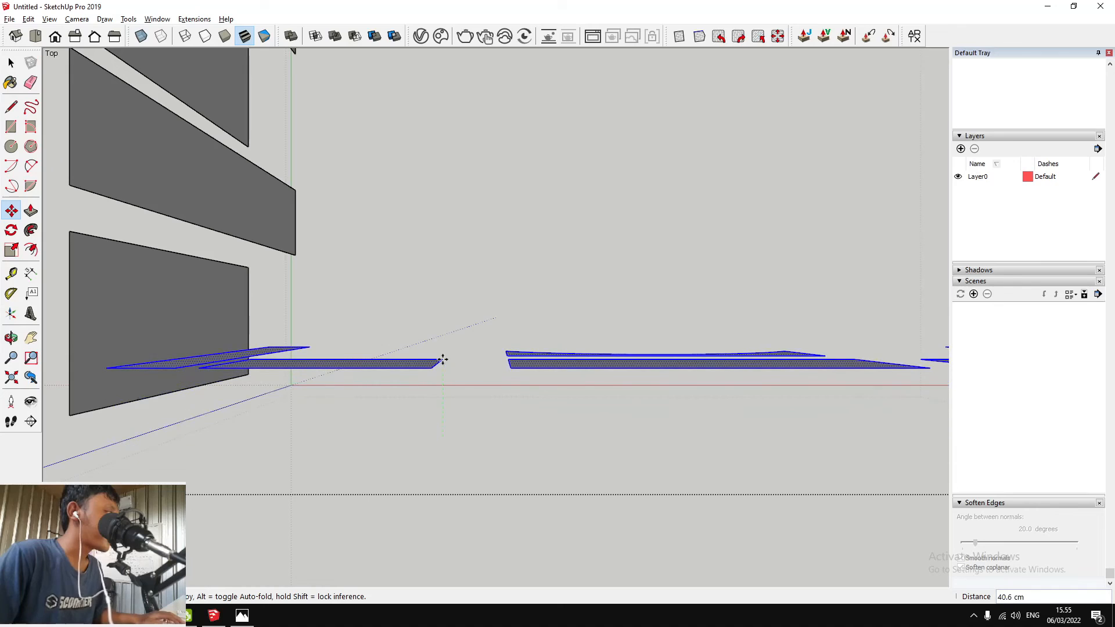
key(Escape)
key(space)
Close the panel-face group and unhide the last hidden object, the upper wall panelling
scroll(459, 342, down, 5)
click(508, 316)
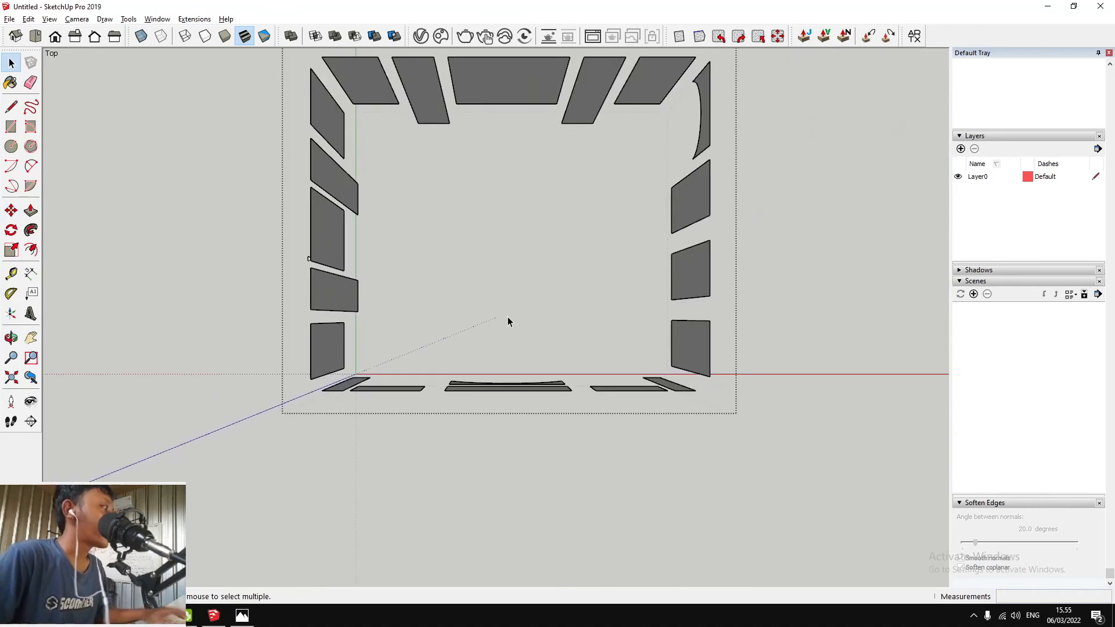
scroll(515, 321, down, 3)
key(Escape)
key(o)
scroll(537, 237, up, 2)
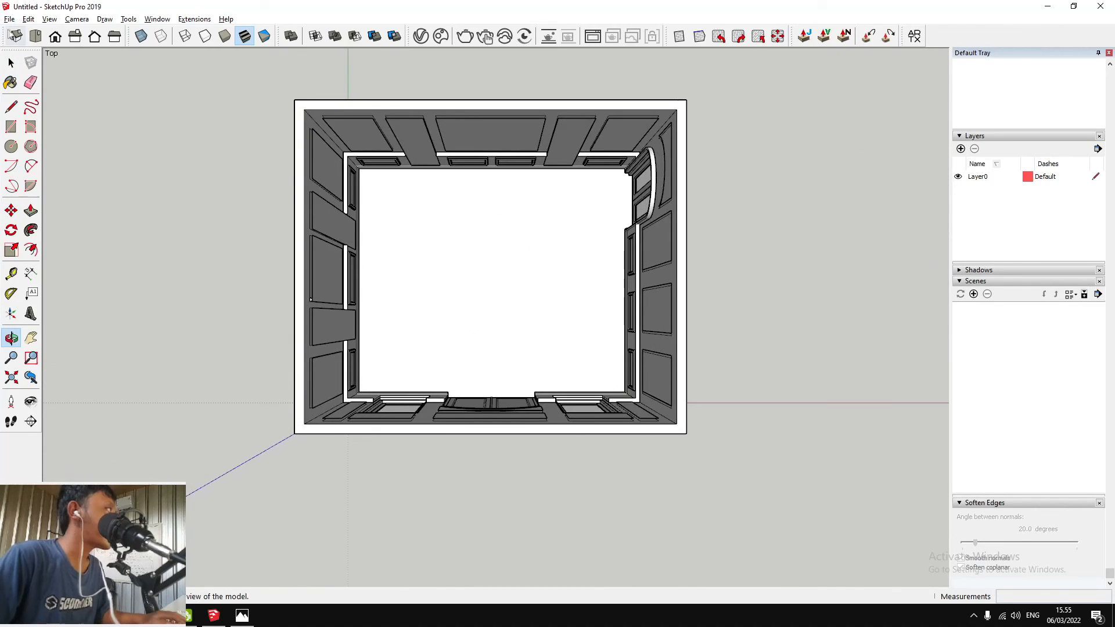
click(10, 19)
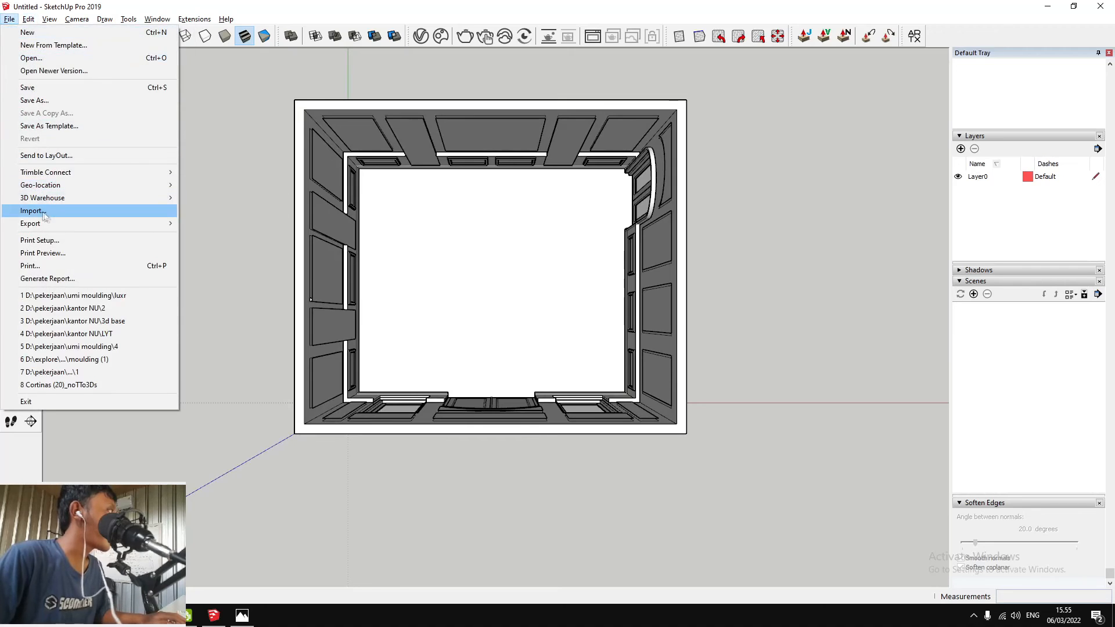
mouse_move(67, 225)
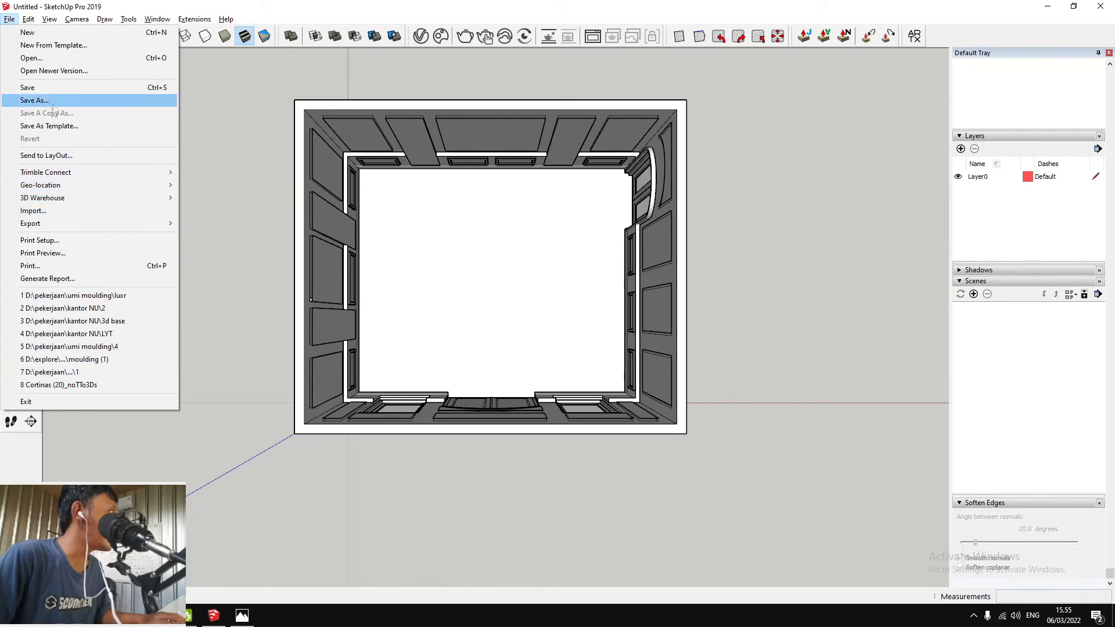
mouse_move(27, 19)
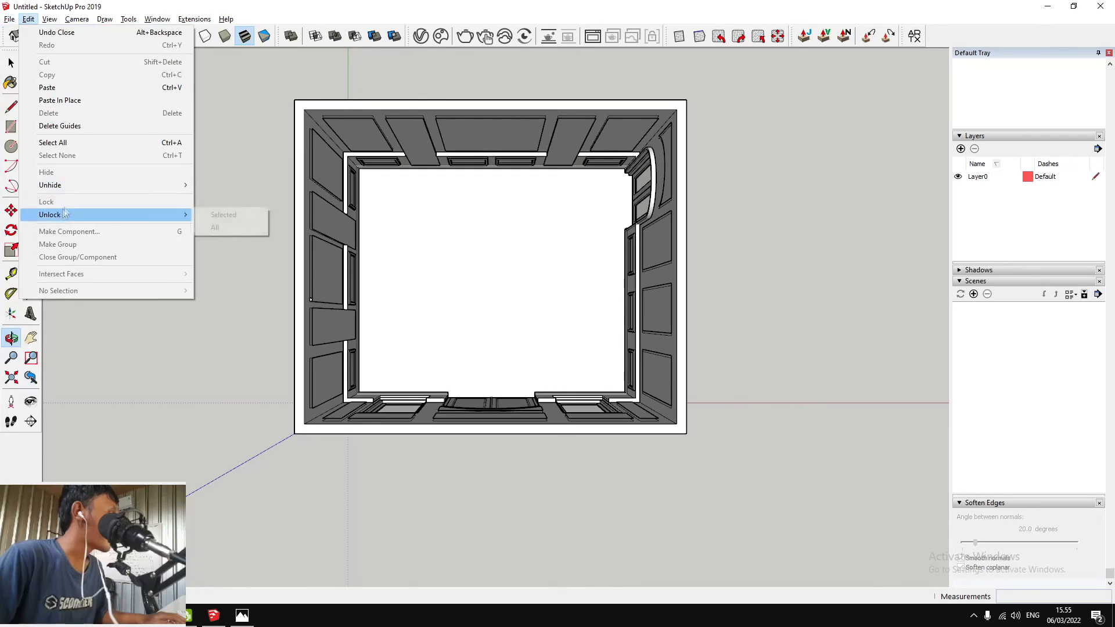
mouse_move(50, 185)
click(220, 197)
scroll(536, 183, up, 2)
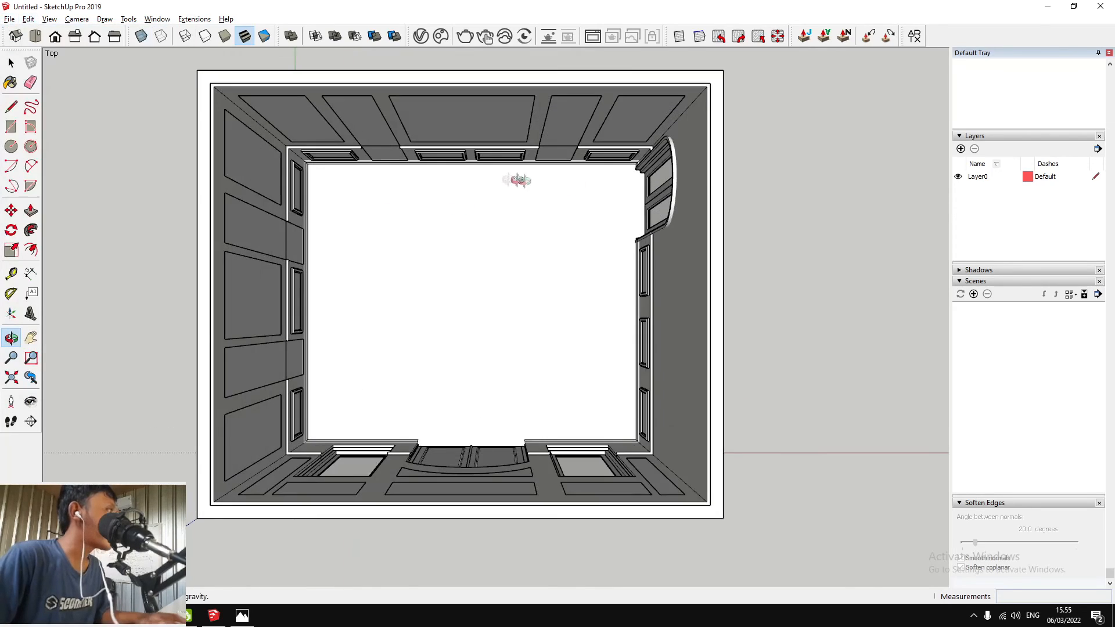
Examine how the panel faces sit against the upper wall panelling around the arched side door
scroll(535, 183, down, 3)
drag(490, 185, 667, 183)
mouse_move(666, 183)
middle_down()
mouse_move(535, 169)
mouse_move(385, 77)
mouse_move(349, 128)
mouse_move(646, 173)
middle_up()
shift+middle_drag(572, 117, 624, 127)
scroll(613, 136, up, 3)
shift+middle_drag(544, 120, 499, 204)
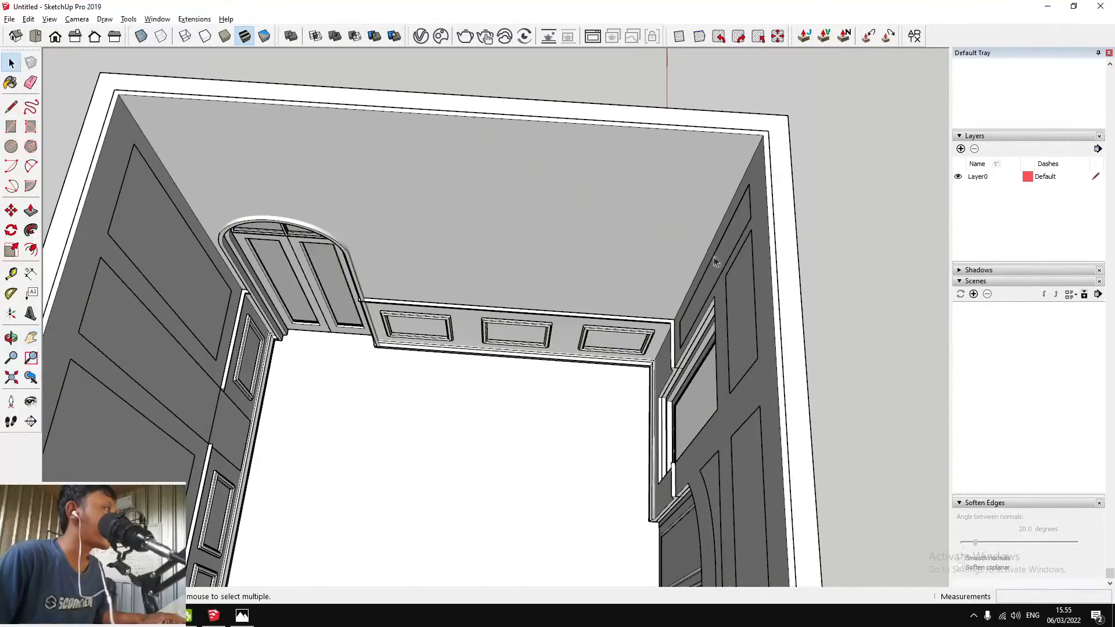
Close the open group and hide the upper wall panelling
double_click(744, 263)
triple_click(744, 264)
key(Escape)
double_click(749, 286)
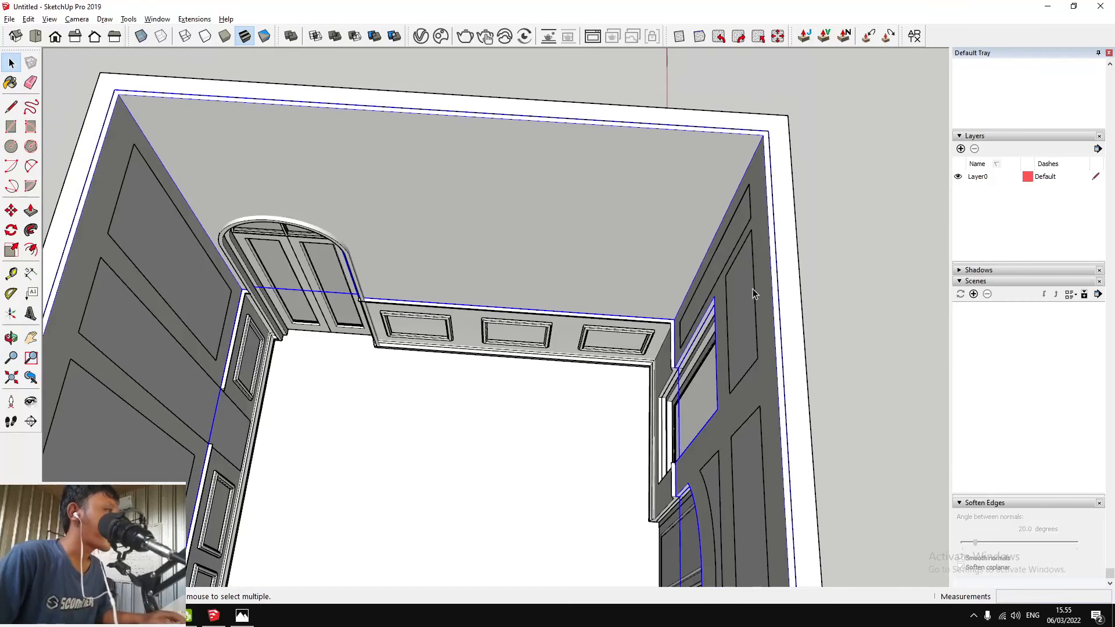
right_click(711, 204)
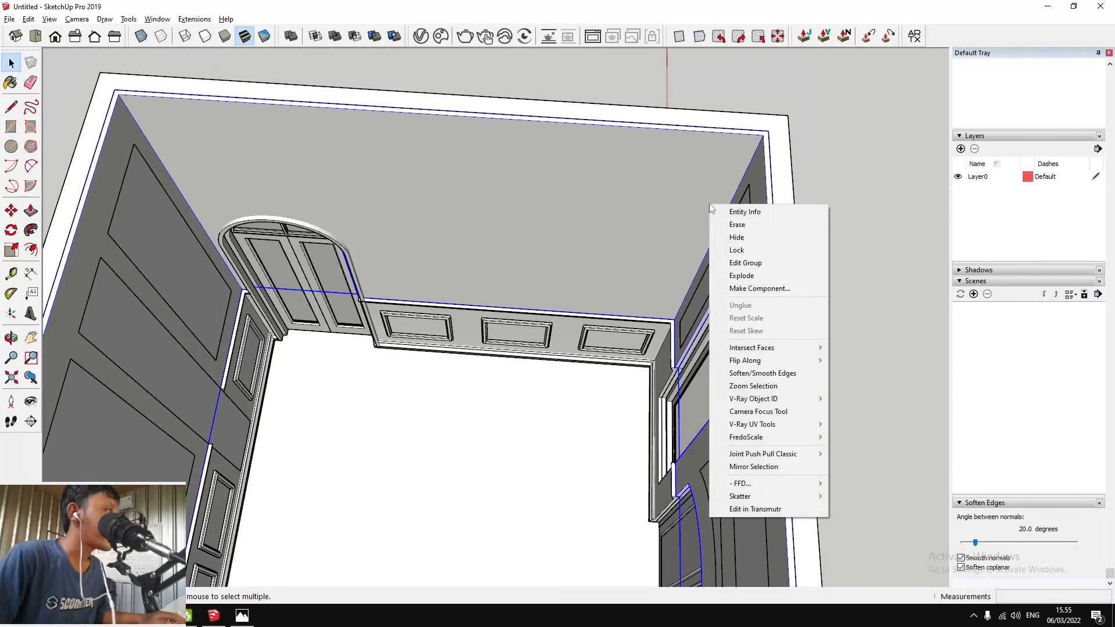
click(741, 228)
Open the panel-face group and move the four faces on the arched side-door wall 4 cm along the red axis
double_click(665, 211)
click(664, 211)
scroll(665, 212, down, 3)
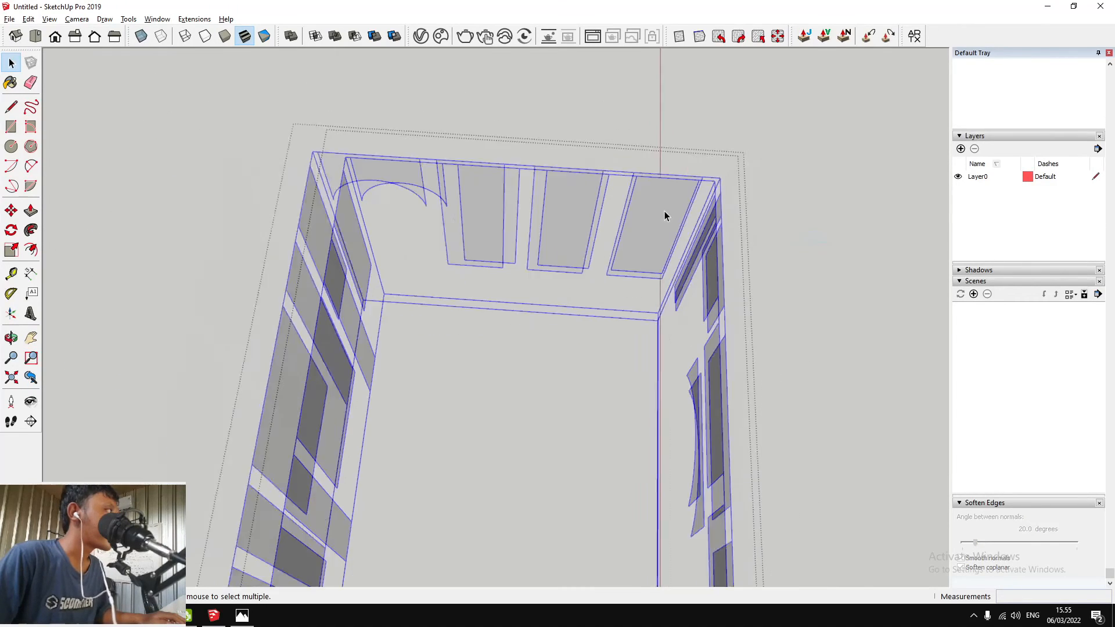
scroll(664, 212, up, 2)
click(665, 214)
shift+click(544, 203)
shift+click(431, 210)
shift+click(321, 173)
key(m)
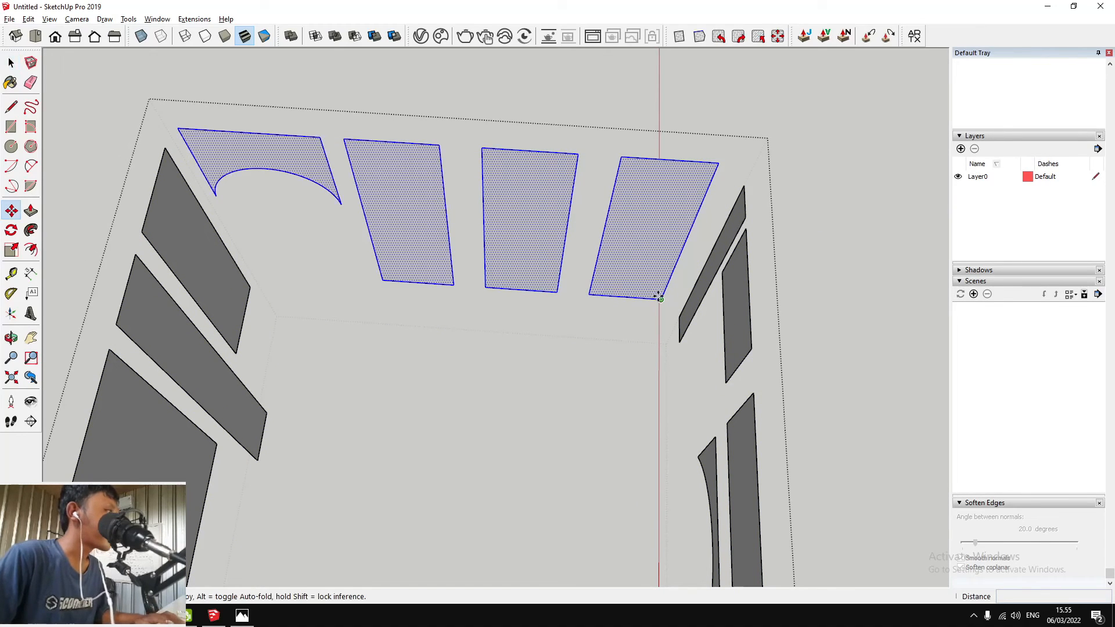
click(660, 300)
key(ctrl)
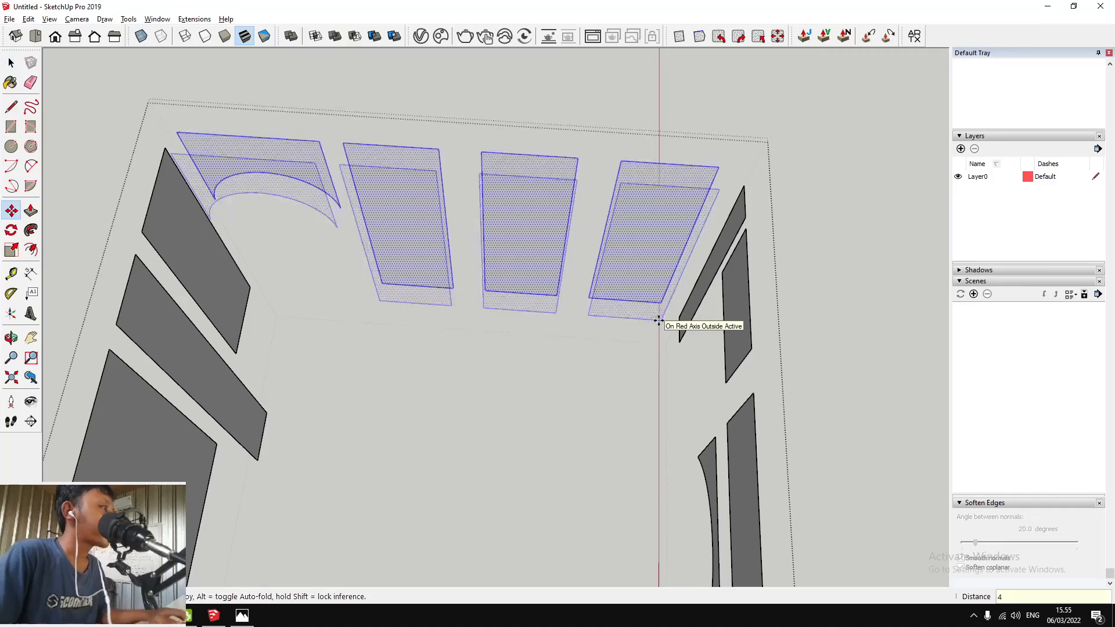
key(space)
click(660, 323)
key(Escape)
Reselect the four side-door wall faces, show the rest of the model, shift them against the wall, and close the group
scroll(418, 171, up, 3)
middle_drag(373, 157, 378, 58)
key(space)
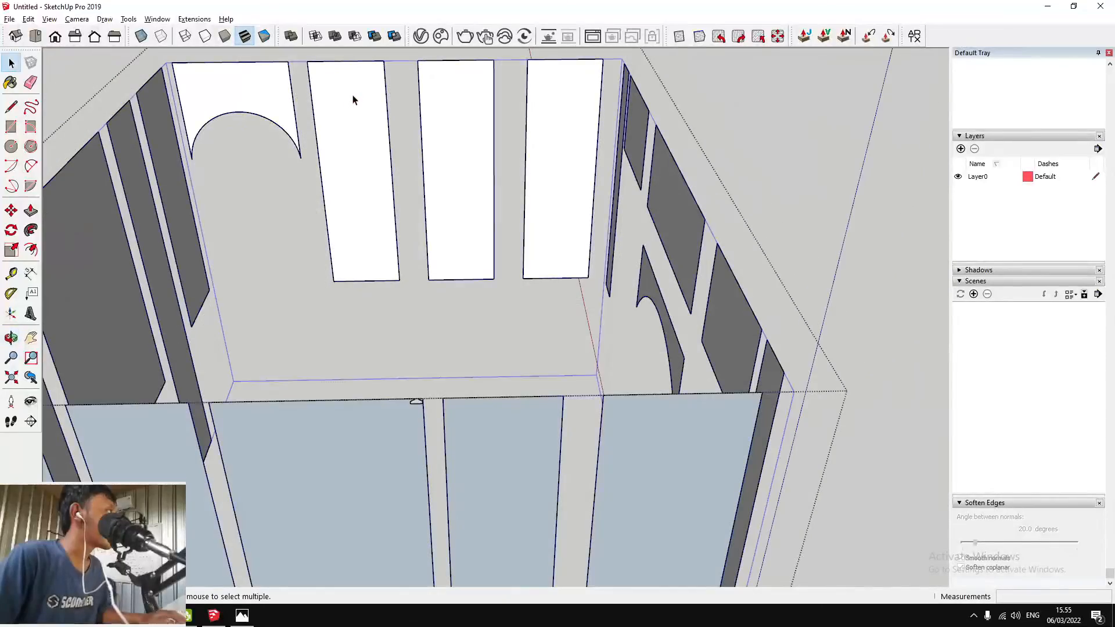
click(353, 100)
ctrl+double_click(475, 123)
ctrl+double_click(560, 123)
key(i)
shift+middle_drag(508, 88, 511, 326)
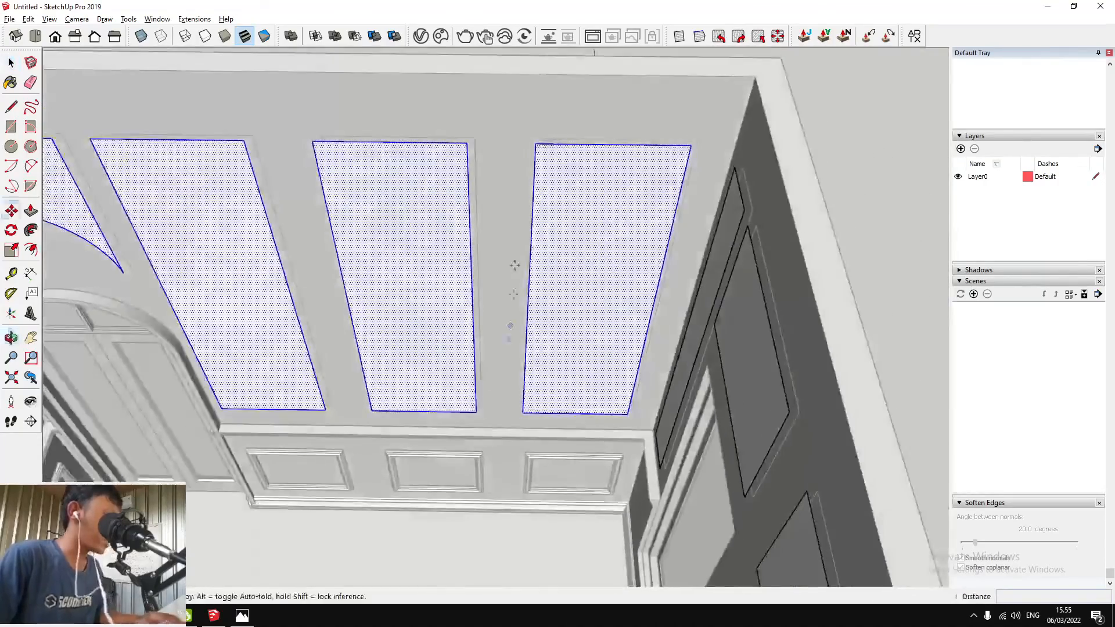
scroll(515, 247, up, 3)
key(m)
click(549, 81)
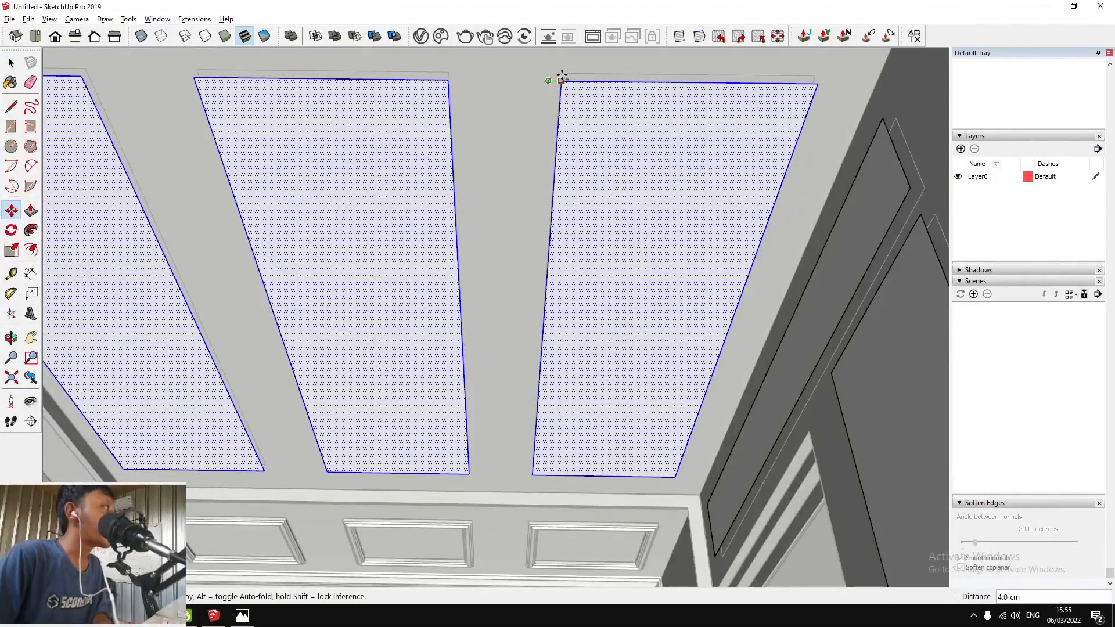
click(567, 74)
key(space)
scroll(453, 190, down, 6)
click(454, 190)
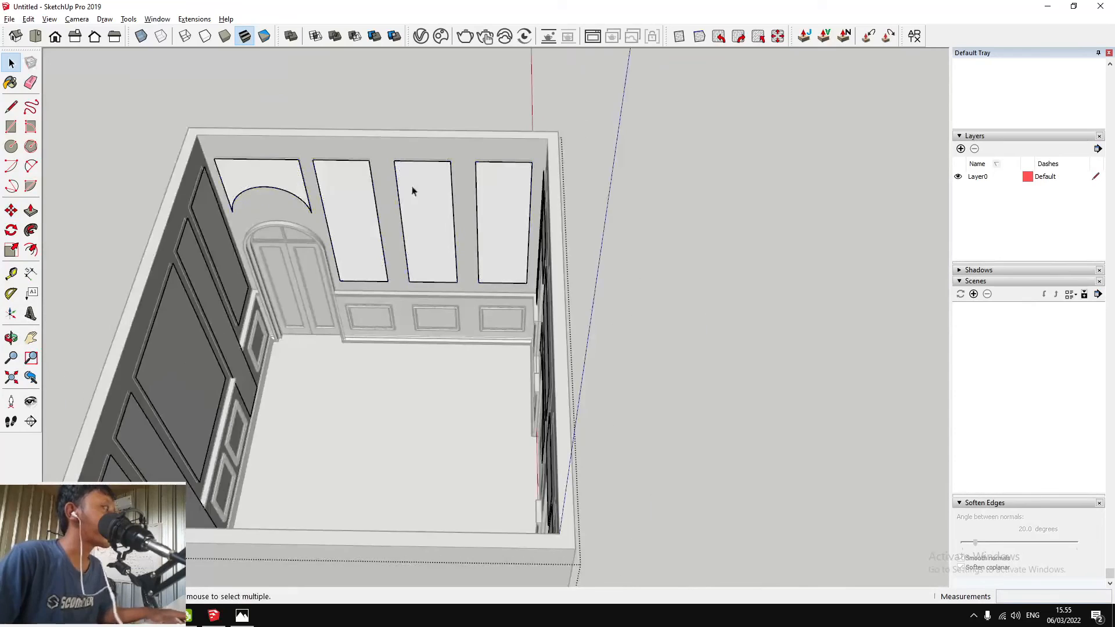
Unhide the last hidden object, the upper wall panelling
click(49, 19)
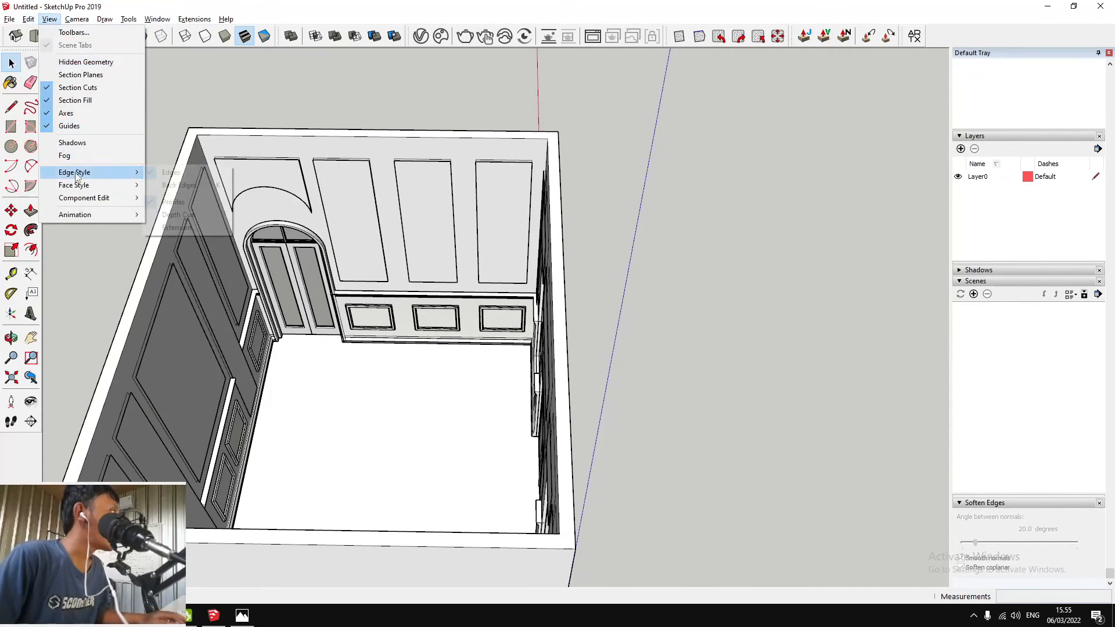
mouse_move(28, 19)
mouse_move(169, 184)
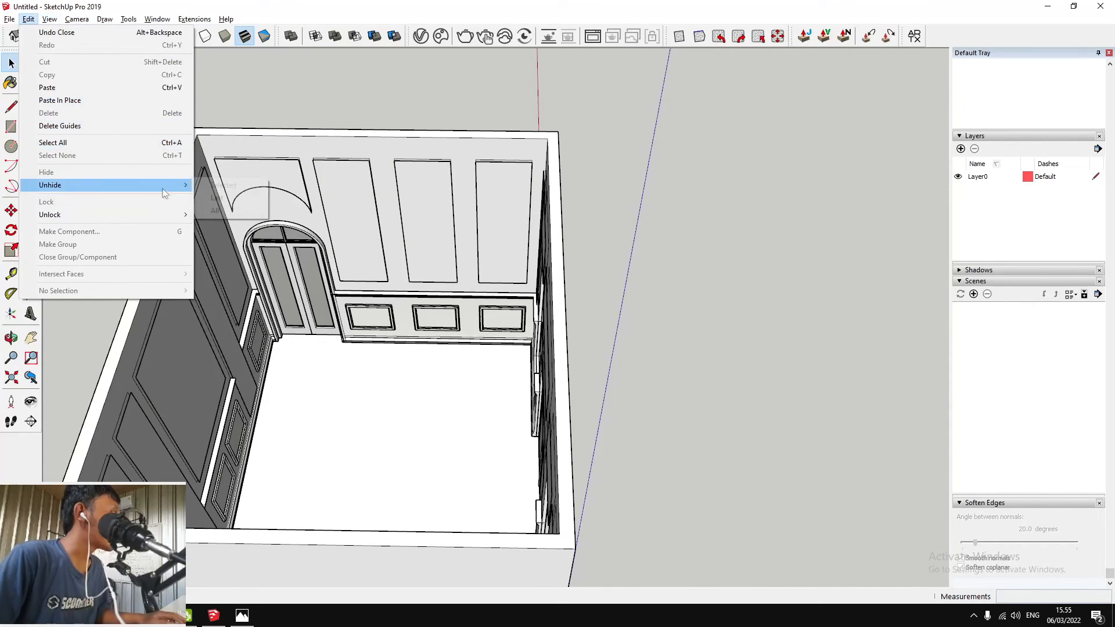
click(250, 202)
scroll(388, 181, up, 5)
scroll(336, 224, down, 2)
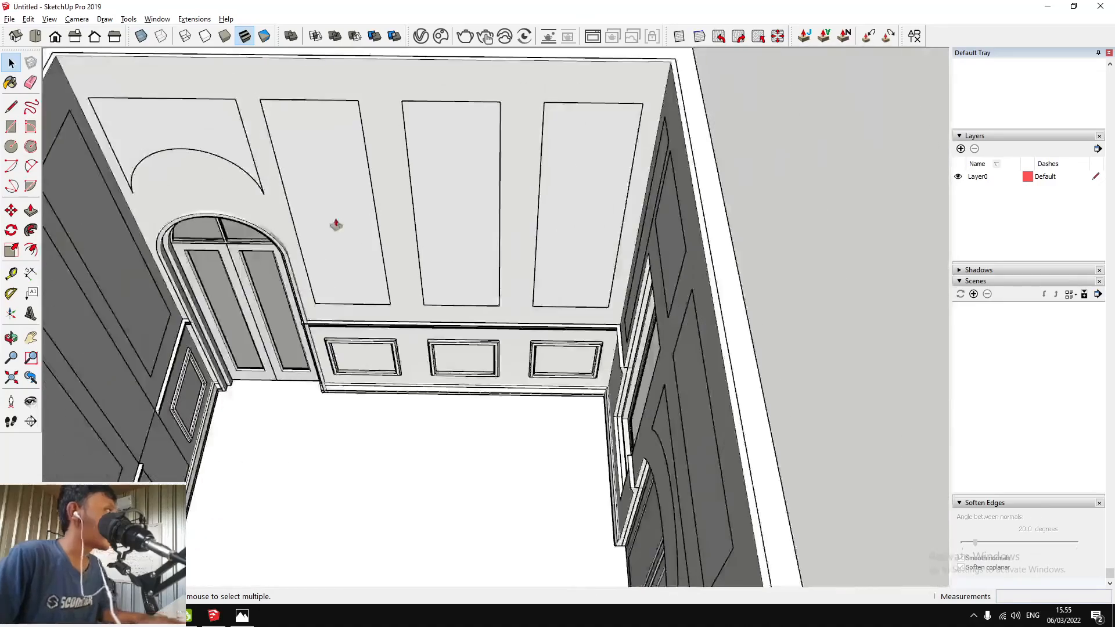
Examine how the panel outlines and upper panelling meet the wainscot, the gap in its rail and the window surround
scroll(332, 218, down, 3)
scroll(331, 223, up, 3)
scroll(331, 223, down, 4)
middle_drag(308, 219, 616, 321)
scroll(616, 321, down, 5)
scroll(627, 197, up, 7)
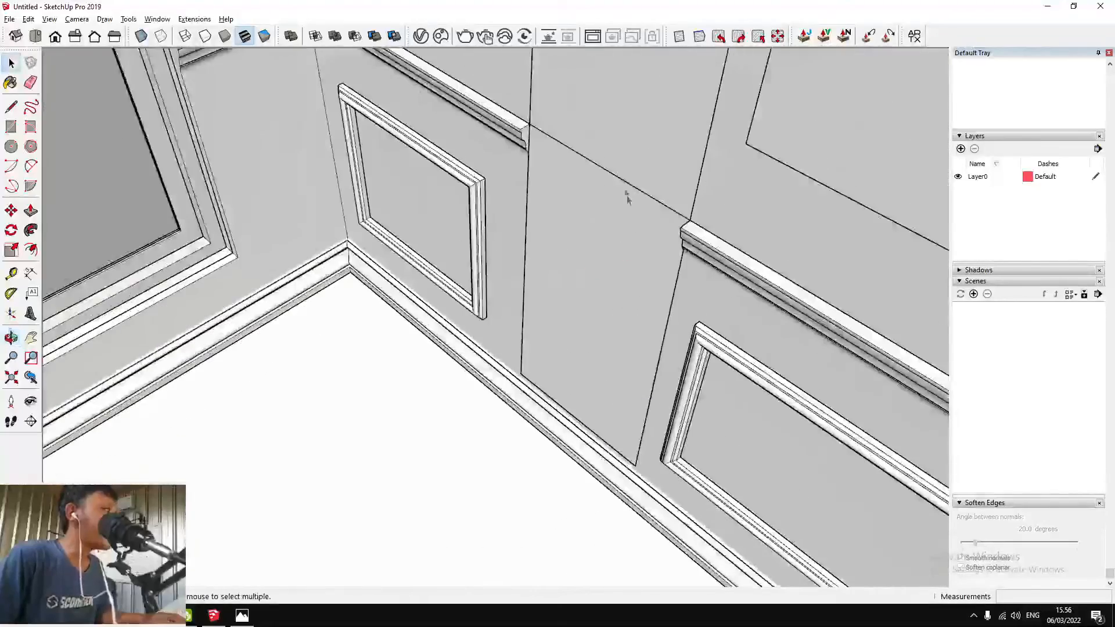
scroll(620, 185, up, 2)
scroll(738, 259, down, 4)
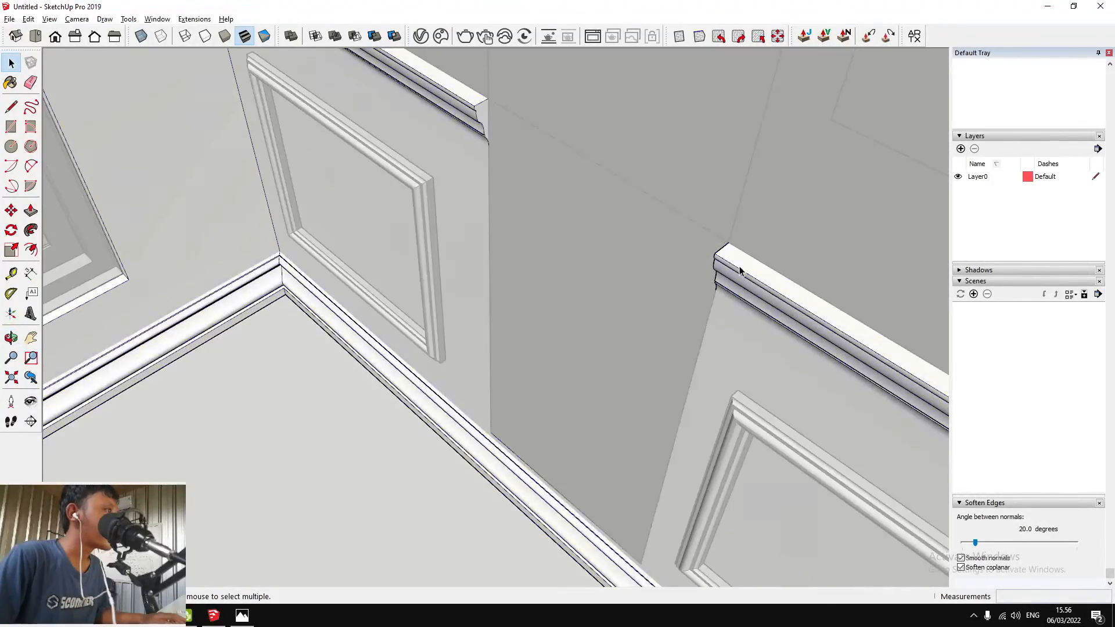
scroll(585, 227, up, 4)
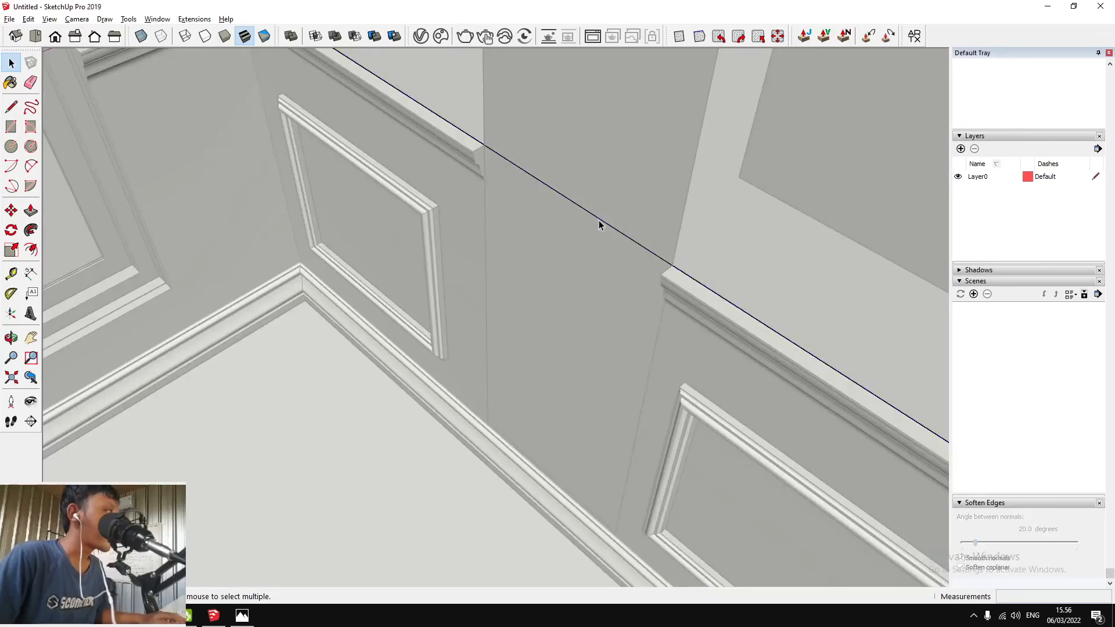
click(599, 223)
scroll(598, 223, up, 5)
scroll(556, 243, down, 5)
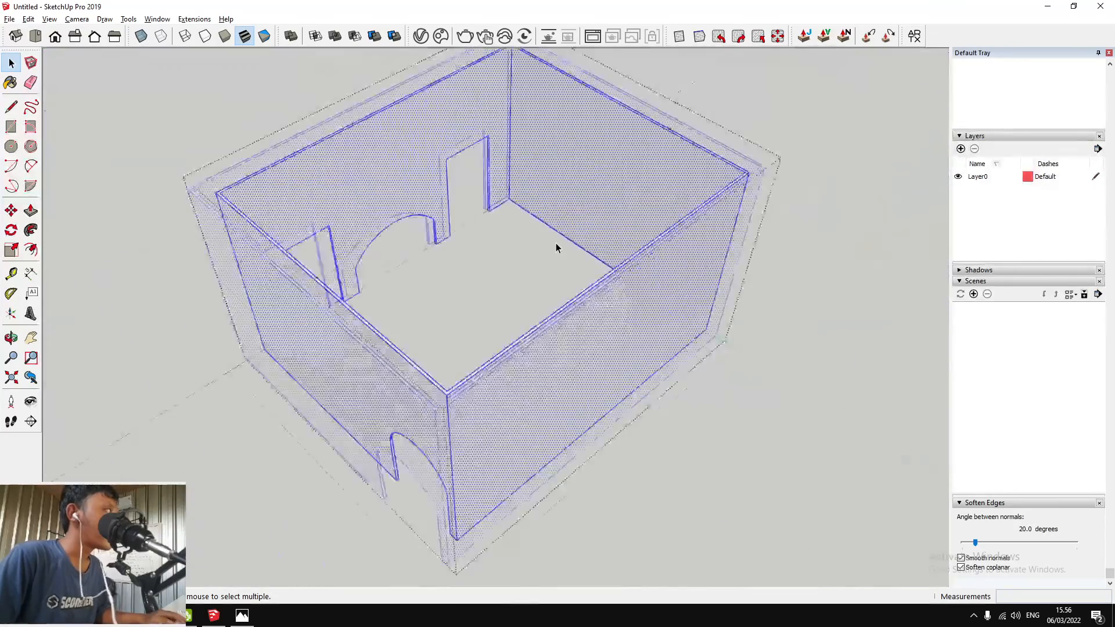
click(556, 243)
scroll(556, 243, up, 5)
scroll(557, 214, down, 3)
scroll(563, 239, up, 3)
scroll(563, 239, down, 5)
scroll(562, 139, up, 6)
Select the upper wall panelling group beside the window corner and hide it
click(563, 165)
scroll(525, 172, up, 1)
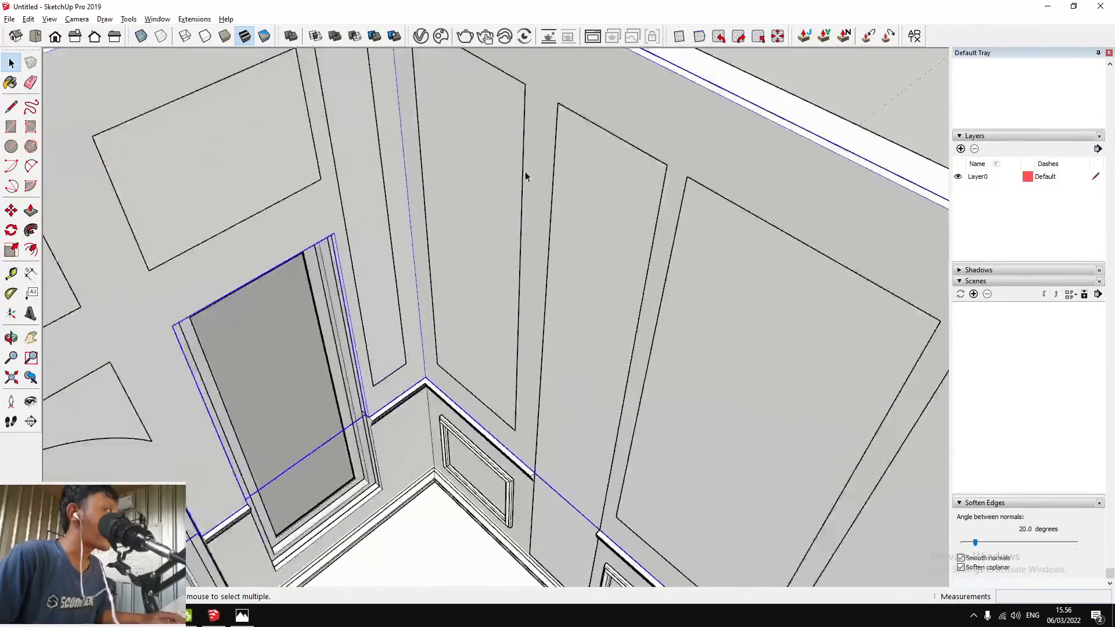
scroll(524, 173, up, 3)
scroll(528, 168, down, 3)
right_click(580, 97)
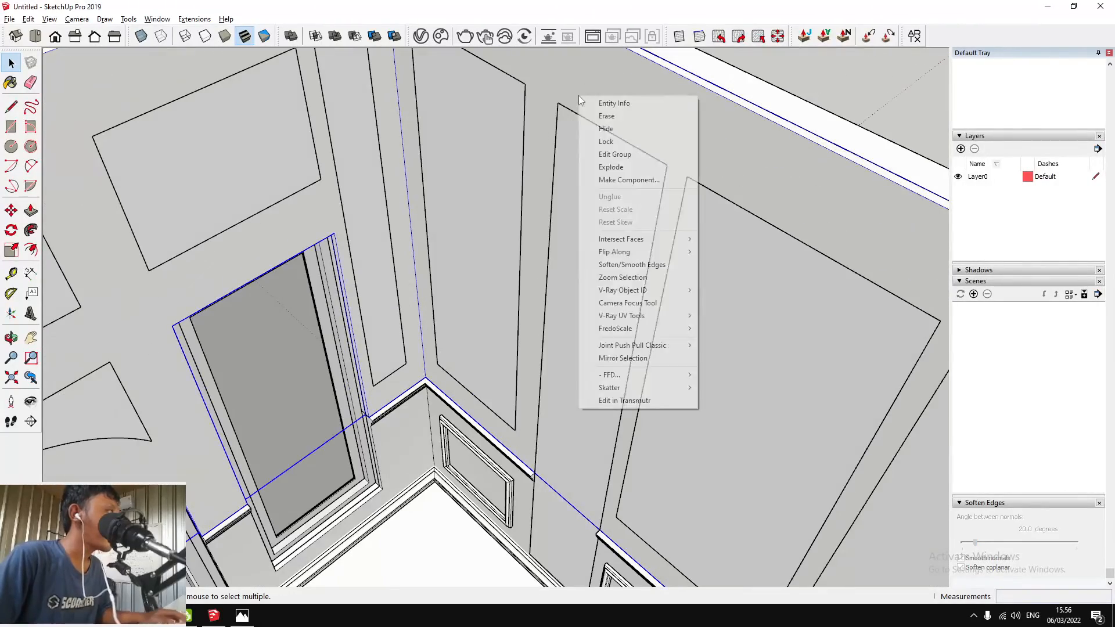
click(605, 129)
Place the moulding profile at the upper corners of the large centre panel and the end panel on the wall opposite the arched side door
scroll(591, 202, down, 3)
scroll(591, 203, up, 3)
key(m)
scroll(649, 192, up, 5)
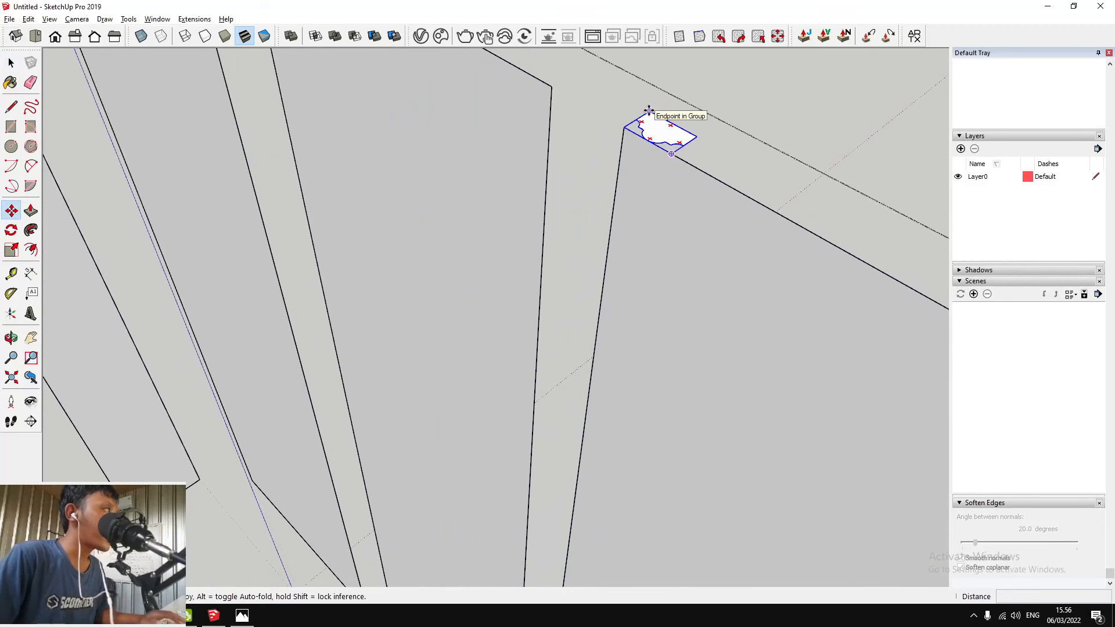
scroll(626, 129, up, 2)
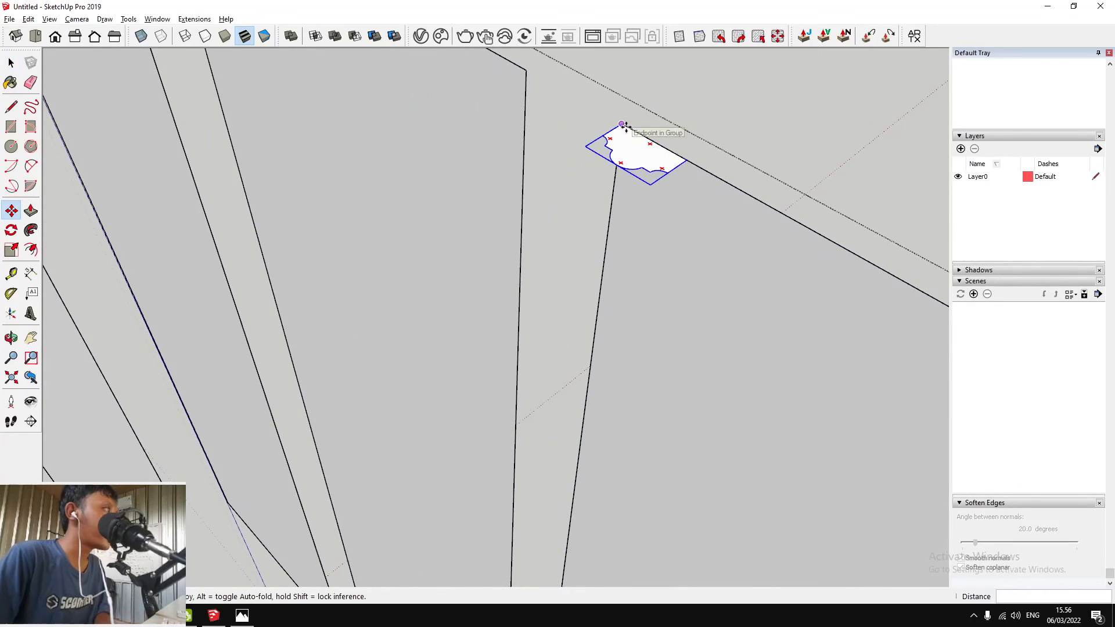
scroll(548, 135, down, 3)
middle_drag(578, 207, 584, 291)
scroll(739, 282, up, 5)
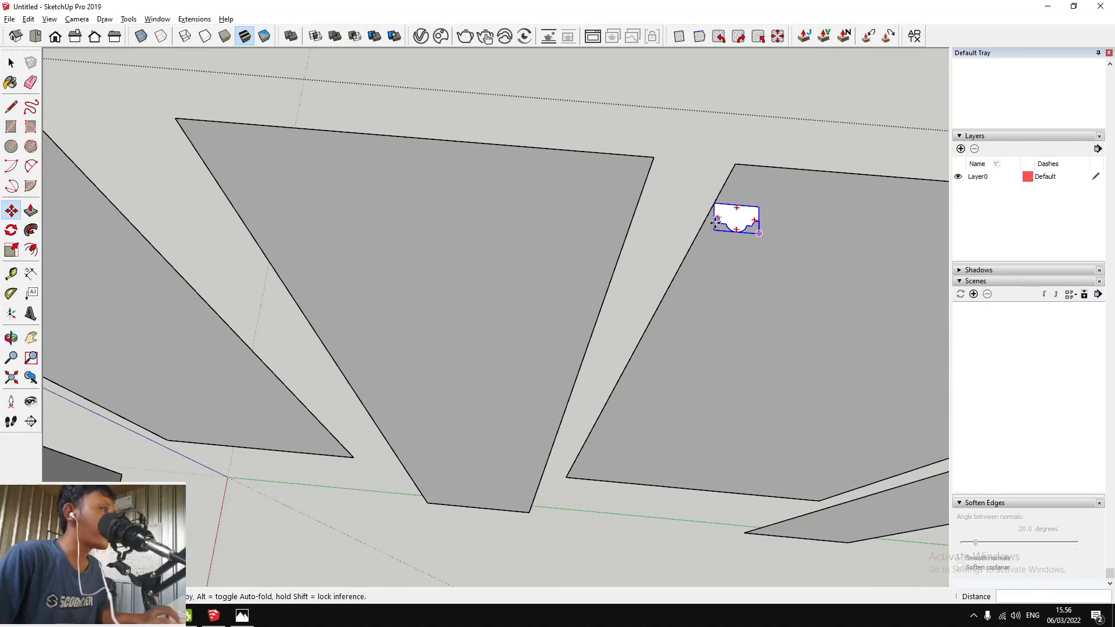
scroll(714, 207, down, 2)
scroll(105, 129, down, 2)
click(79, 129)
scroll(441, 175, up, 2)
key(space)
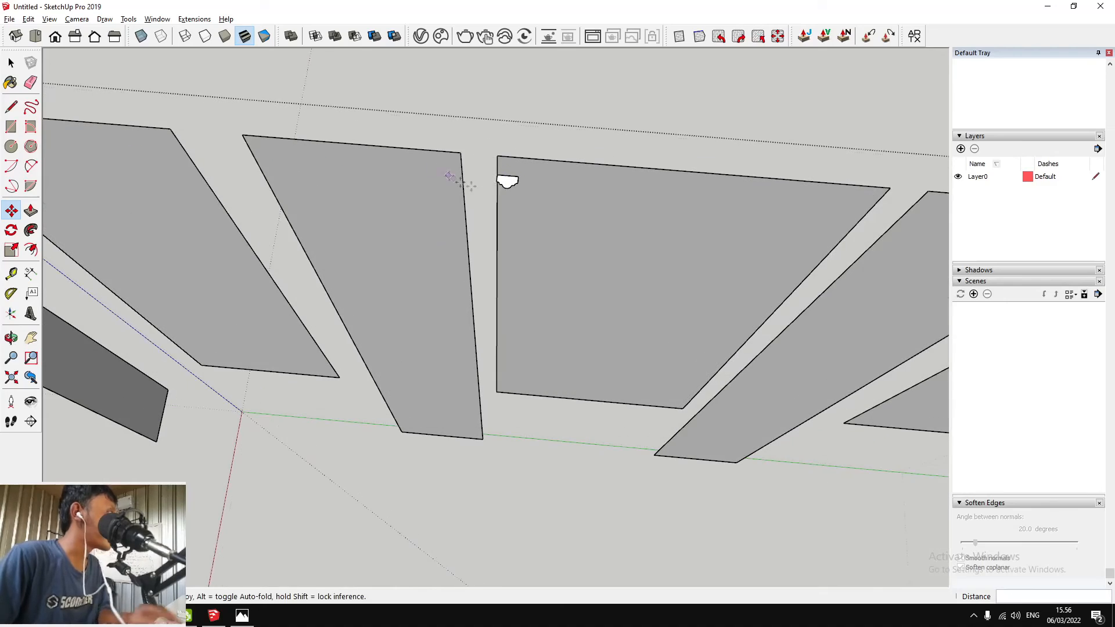
Copy the moulding profile to the window wall and align it with the upper corner of the panel above the window
click(498, 156)
scroll(498, 157, down, 3)
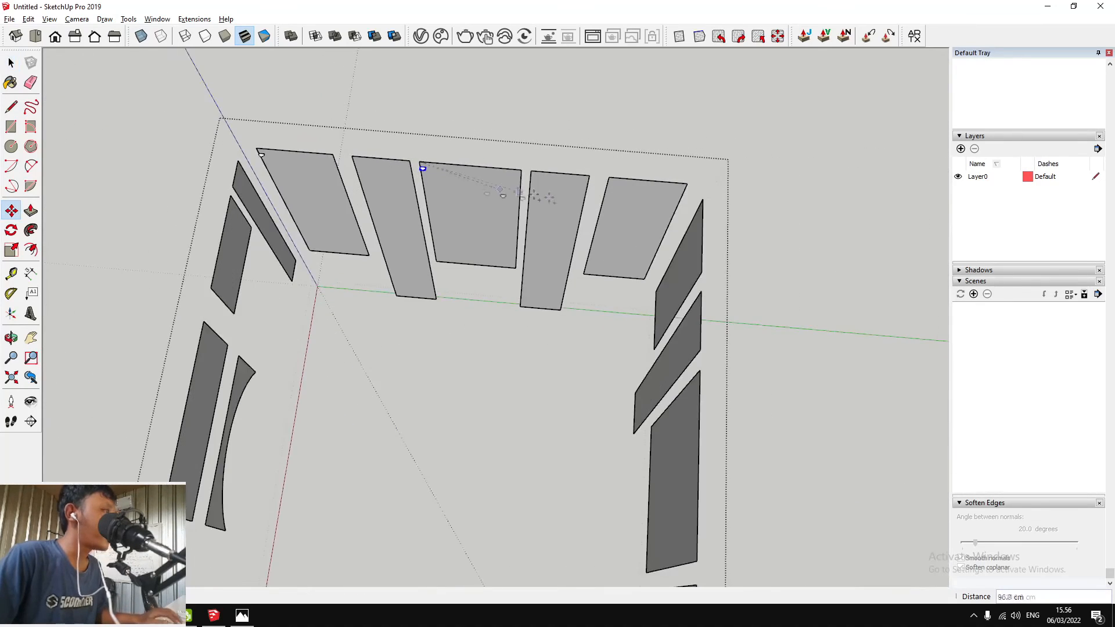
scroll(413, 235, down, 2)
scroll(252, 279, up, 5)
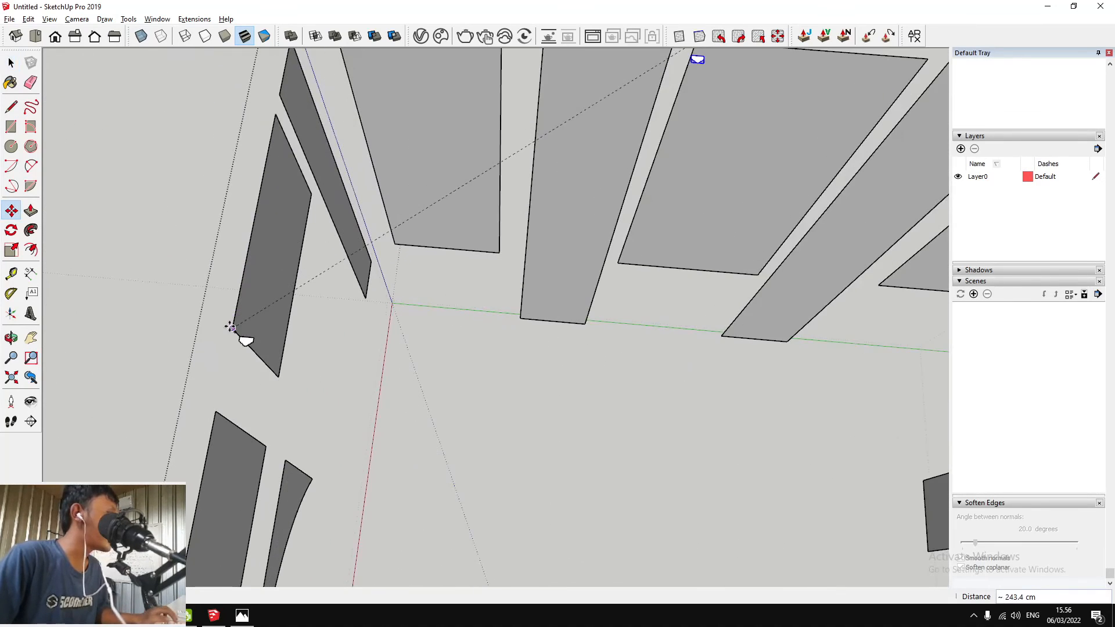
click(230, 327)
scroll(244, 337, up, 3)
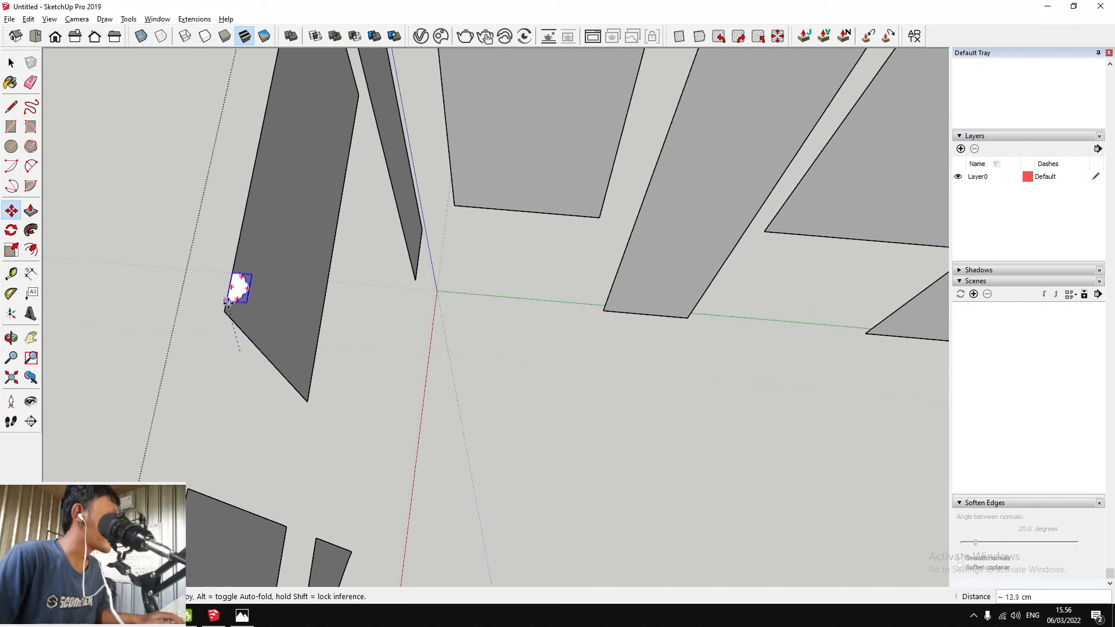
Copy the window-wall profile onto the upper edge of the adjacent narrow panel near the room corner
scroll(341, 157, down, 5)
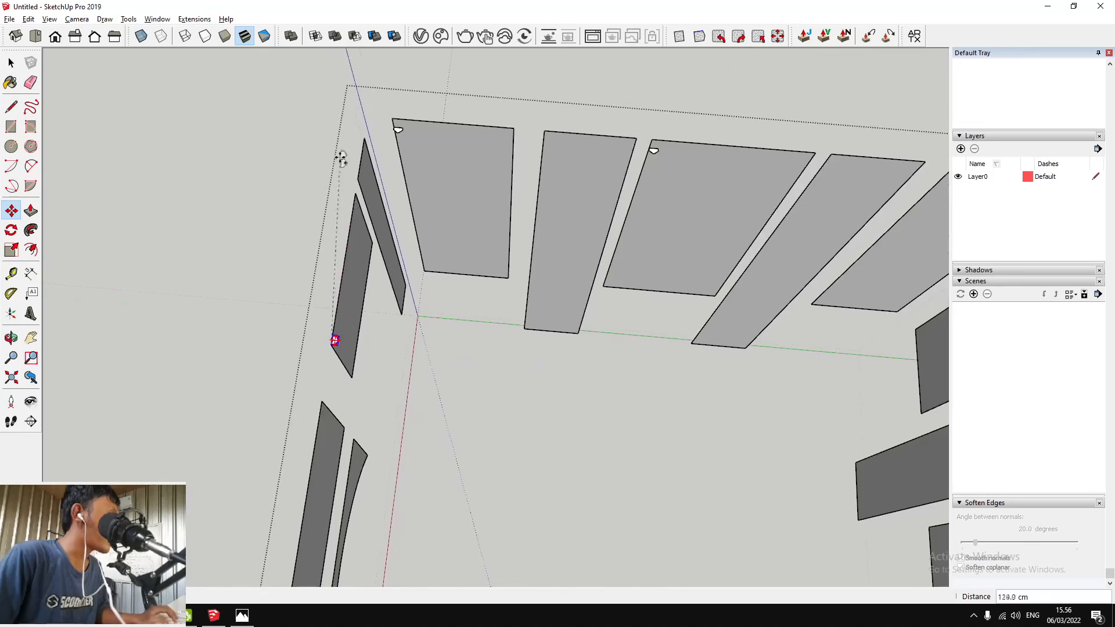
scroll(376, 199, up, 4)
scroll(376, 198, up, 5)
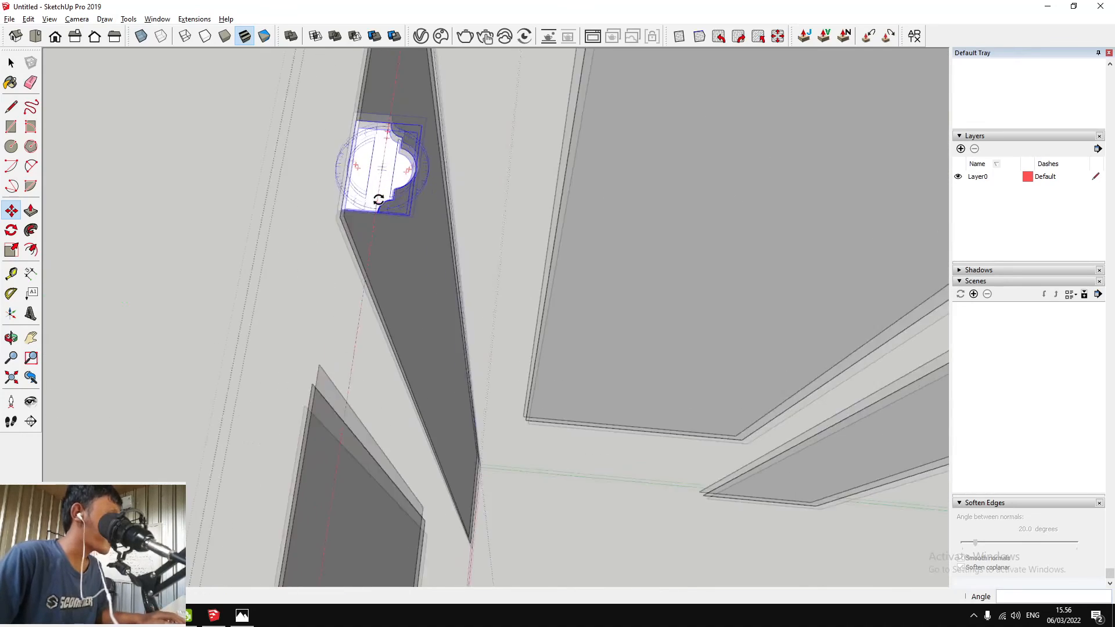
scroll(340, 218, down, 3)
Copy the profile to the large panel above the window wall's arched door and to the large panel on the opposite wall
middle_drag(341, 214, 635, 281)
scroll(635, 281, down, 2)
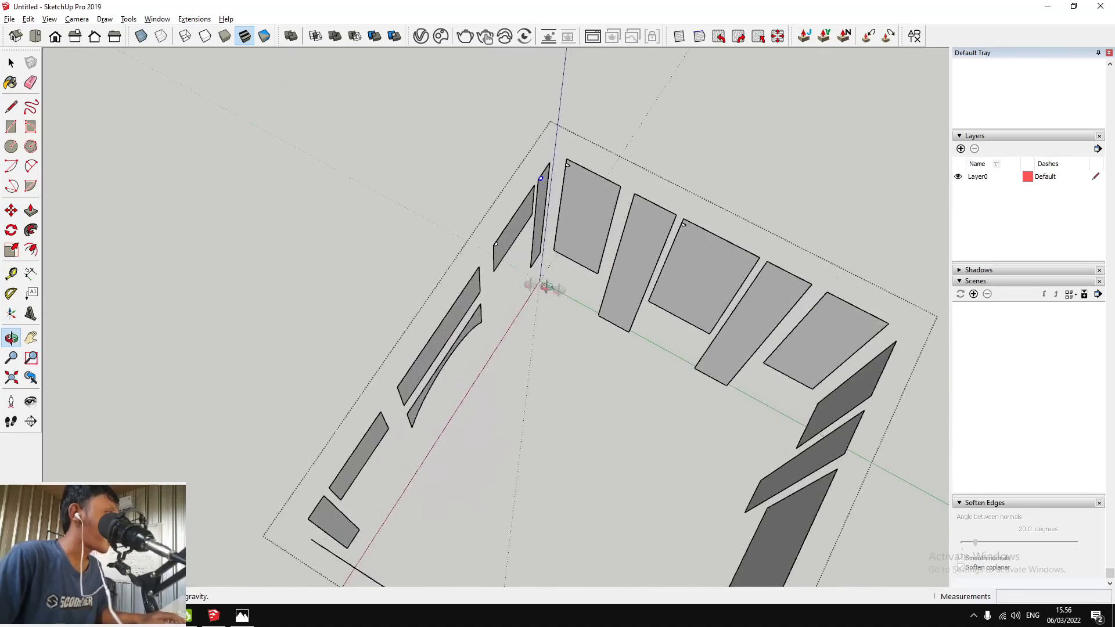
middle_drag(547, 286, 466, 249)
scroll(501, 226, up, 7)
key(space)
click(553, 158)
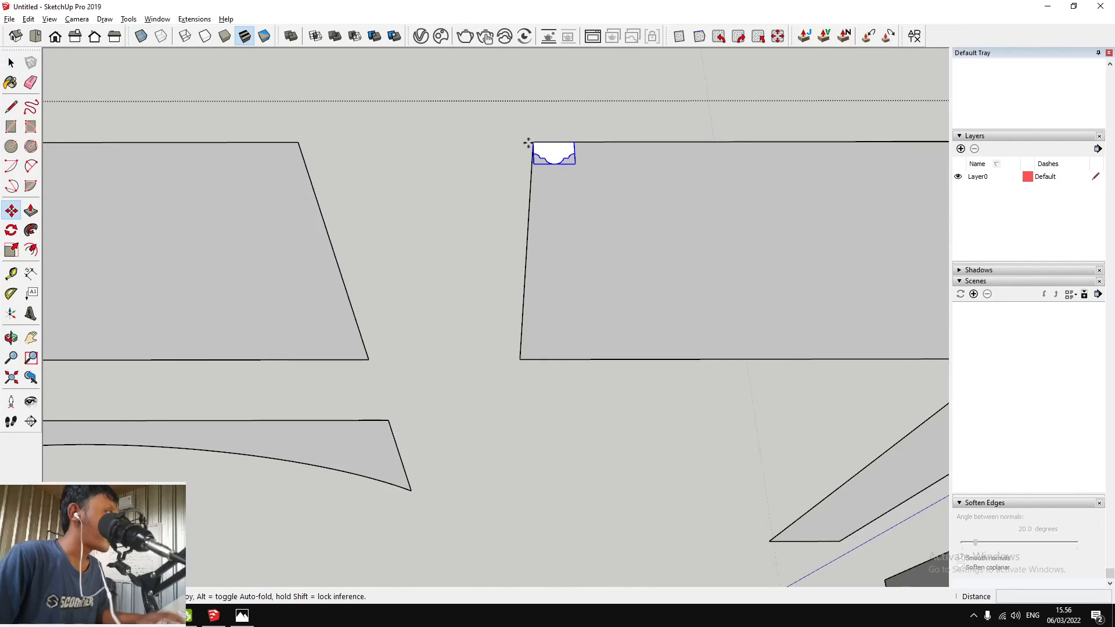
scroll(750, 269, down, 6)
scroll(323, 247, up, 2)
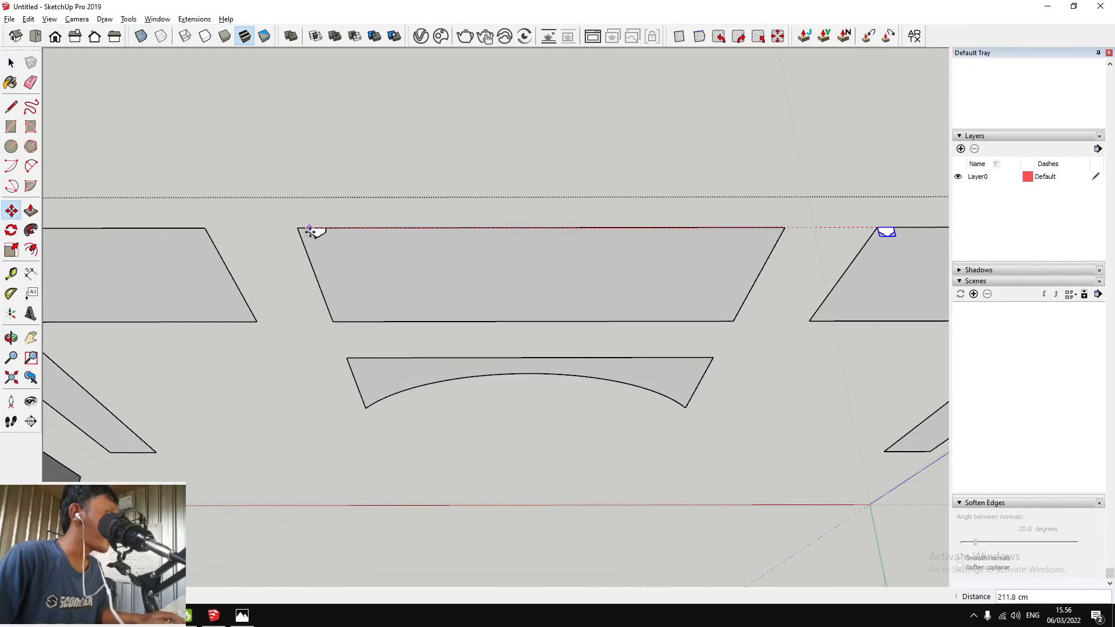
click(301, 230)
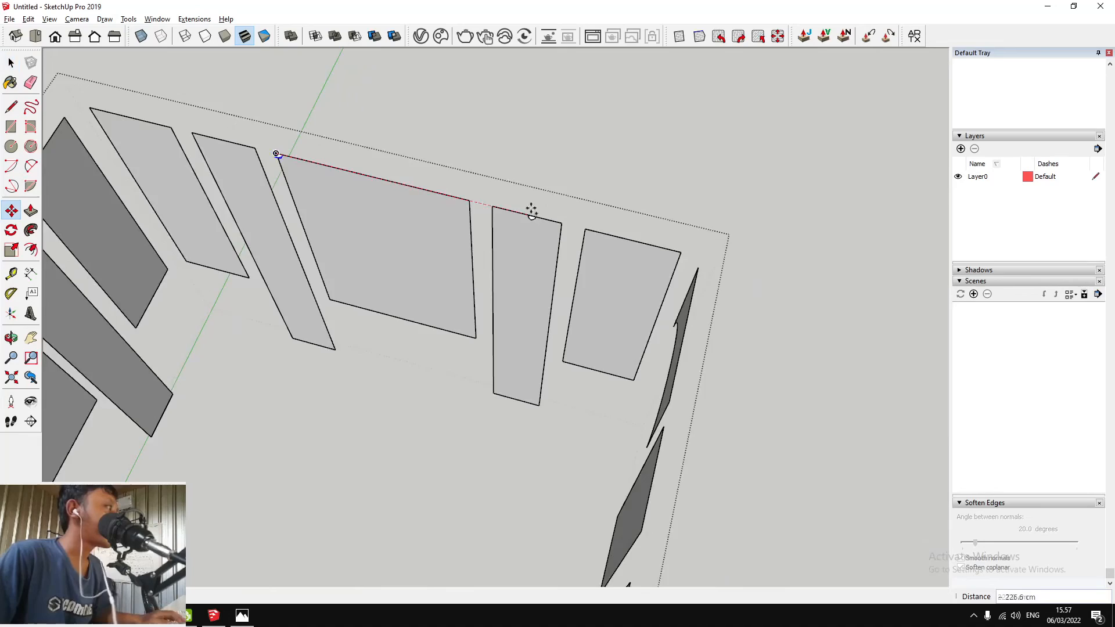
click(530, 215)
Rotate the moulding profile -90 degrees and snap it to the upper corner of the panel above the arched side door
scroll(528, 217, down, 7)
middle_drag(341, 232, 456, 112)
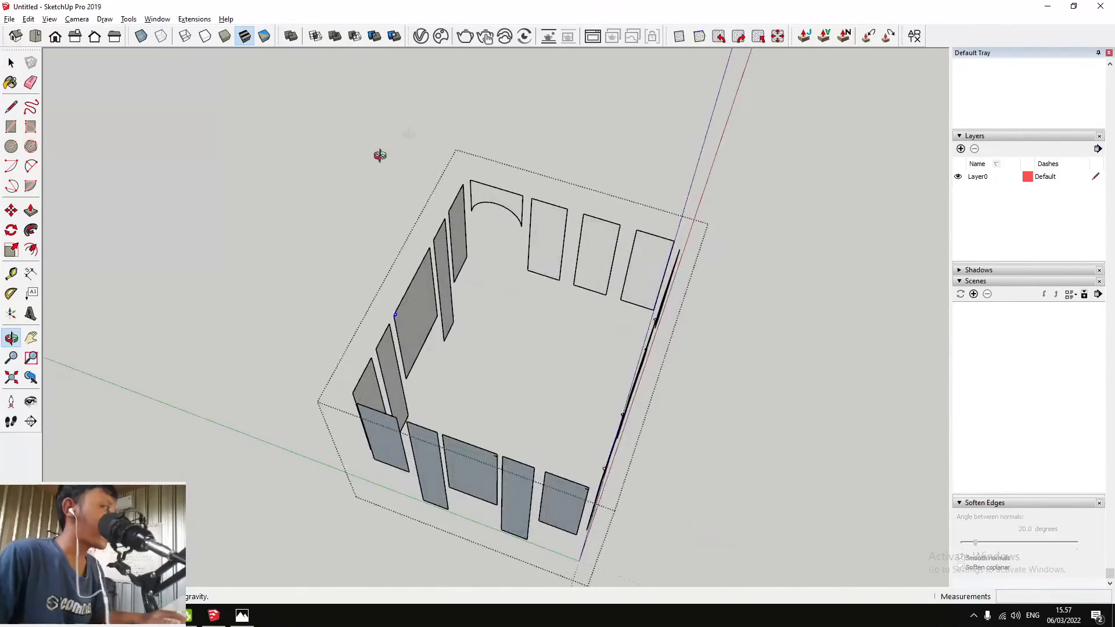
scroll(455, 192, up, 6)
click(353, 494)
scroll(526, 168, up, 3)
click(518, 166)
scroll(524, 165, up, 6)
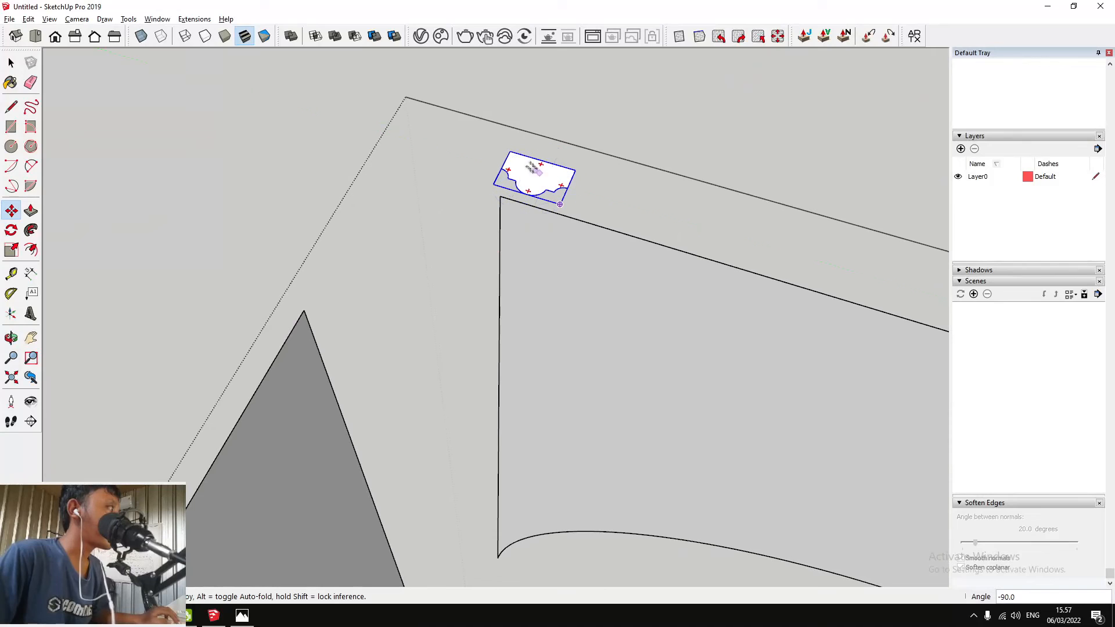
click(510, 152)
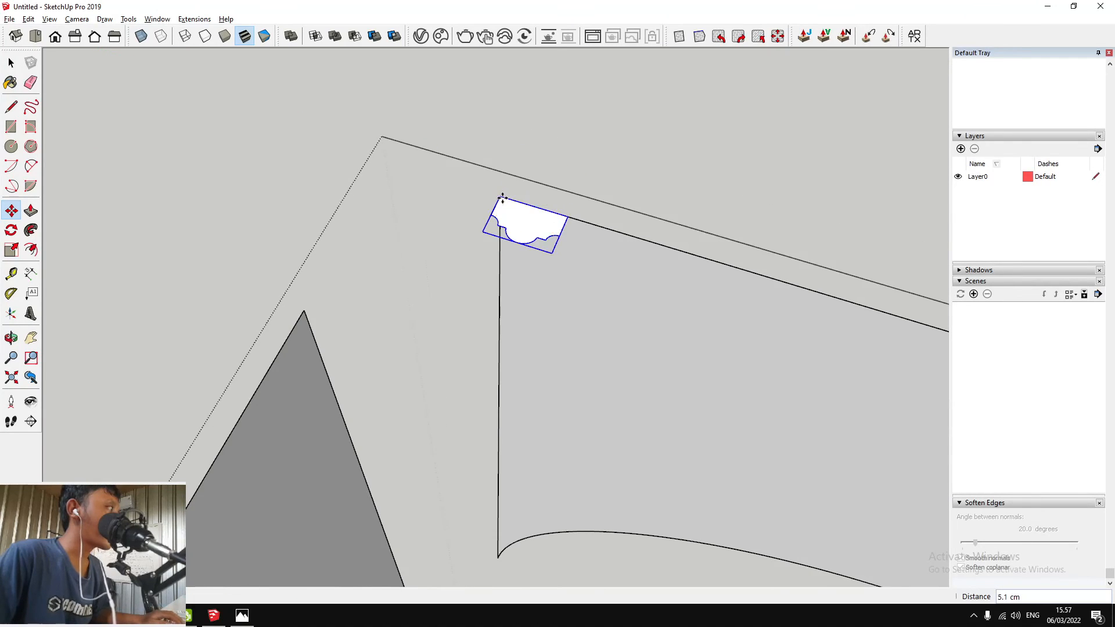
scroll(504, 200, down, 3)
scroll(400, 170, down, 2)
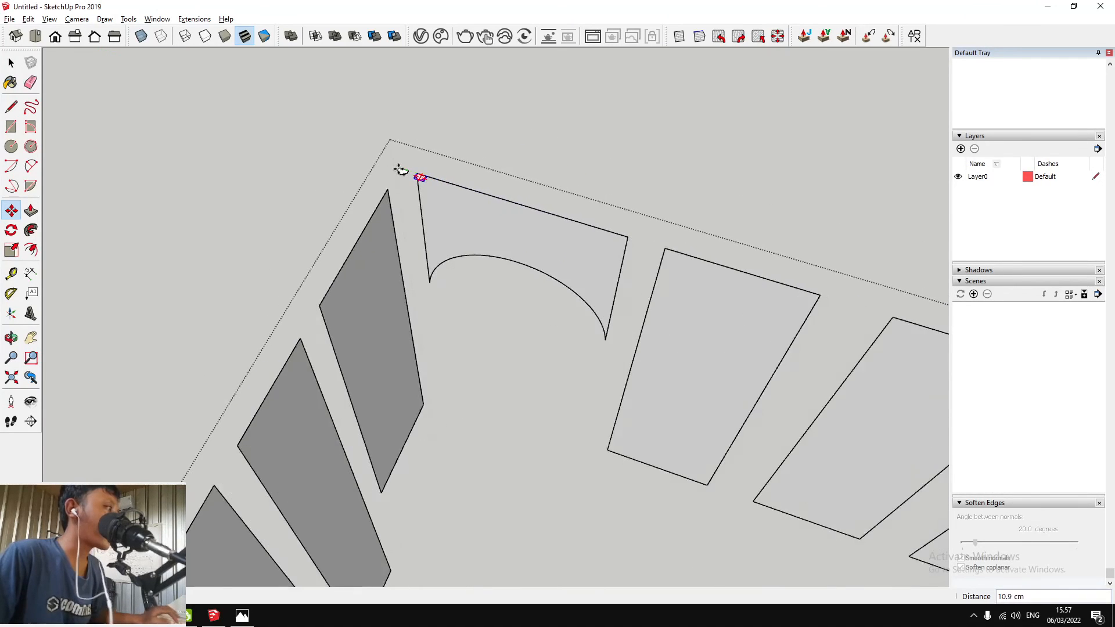
Select the wide repeated panels across the three walls without the window and make them one group
scroll(401, 170, down, 2)
scroll(575, 234, up, 3)
scroll(396, 242, down, 5)
key(space)
scroll(459, 241, up, 2)
middle_drag(464, 242, 601, 211)
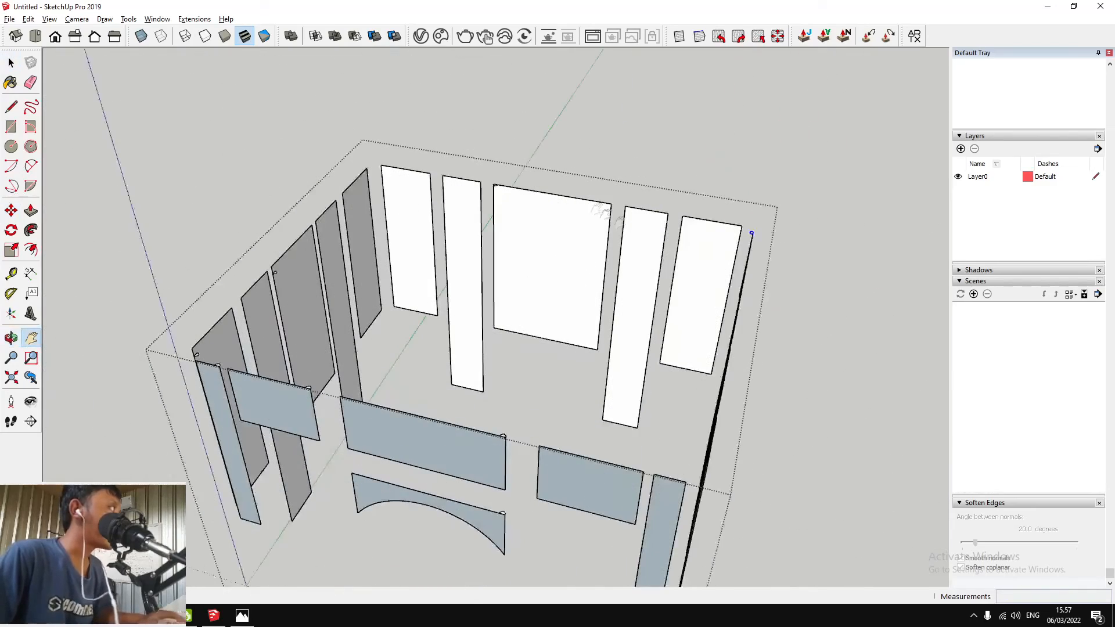
triple_click(694, 257)
click(697, 258)
ctrl+click(578, 243)
shift+click(552, 252)
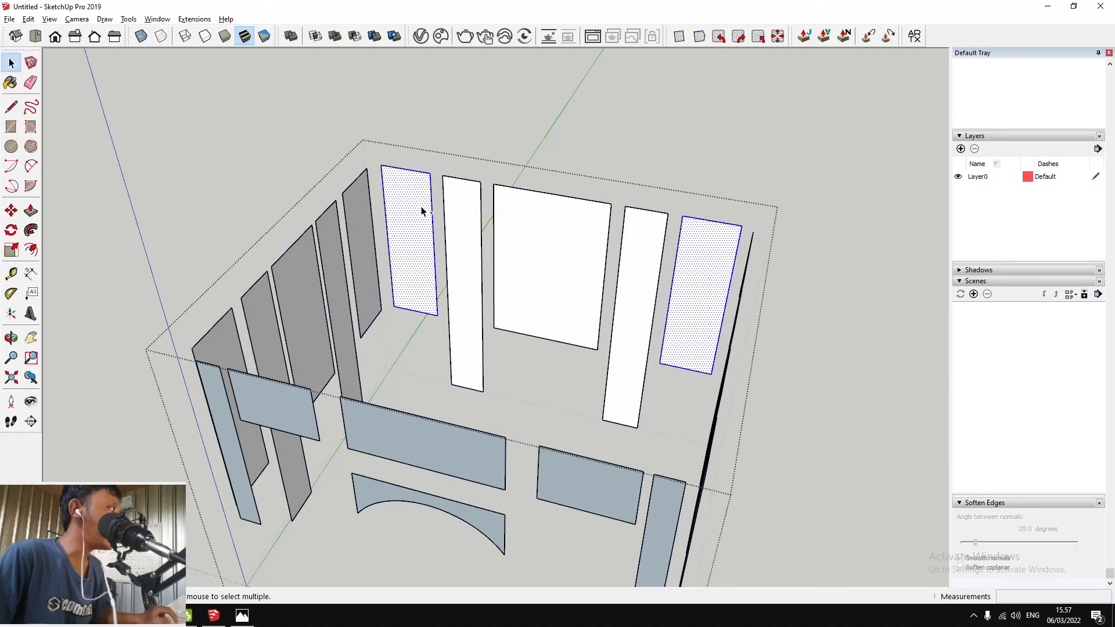
scroll(422, 211, up, 2)
middle_drag(418, 214, 383, 164)
ctrl+click(254, 175)
ctrl+click(86, 214)
scroll(273, 198, down, 4)
middle_drag(360, 241, 779, 279)
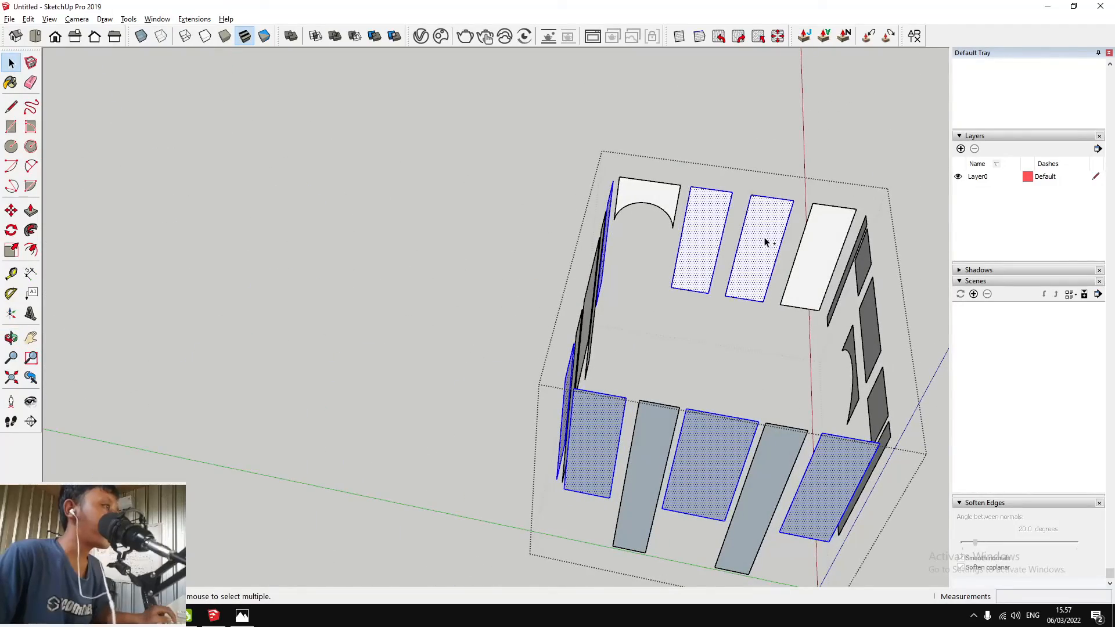
middle_drag(833, 251, 467, 193)
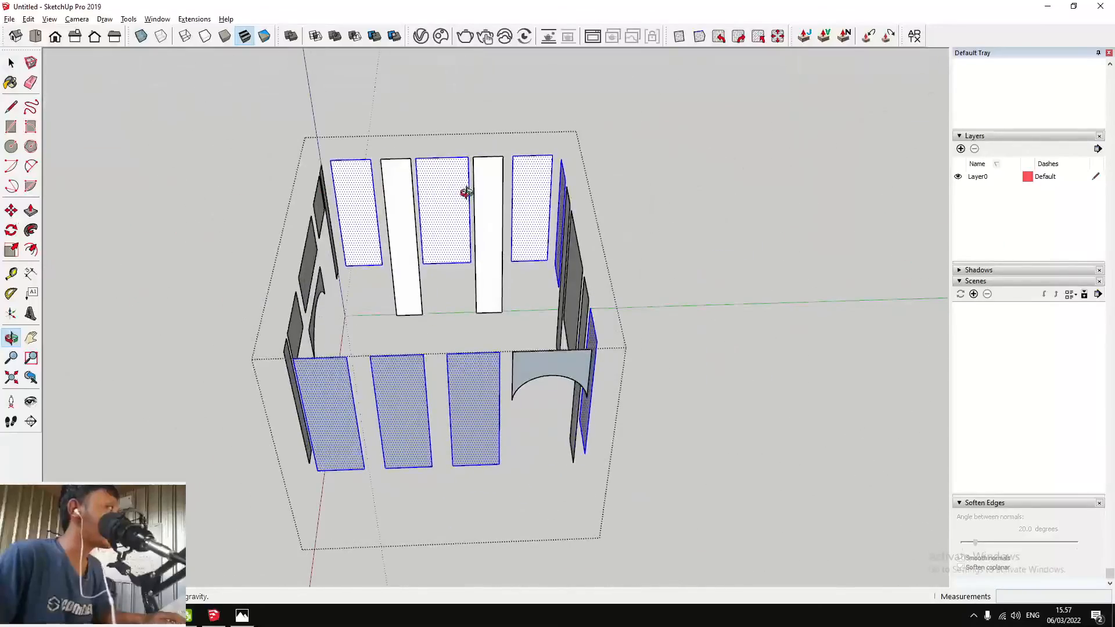
right_click(515, 184)
click(558, 283)
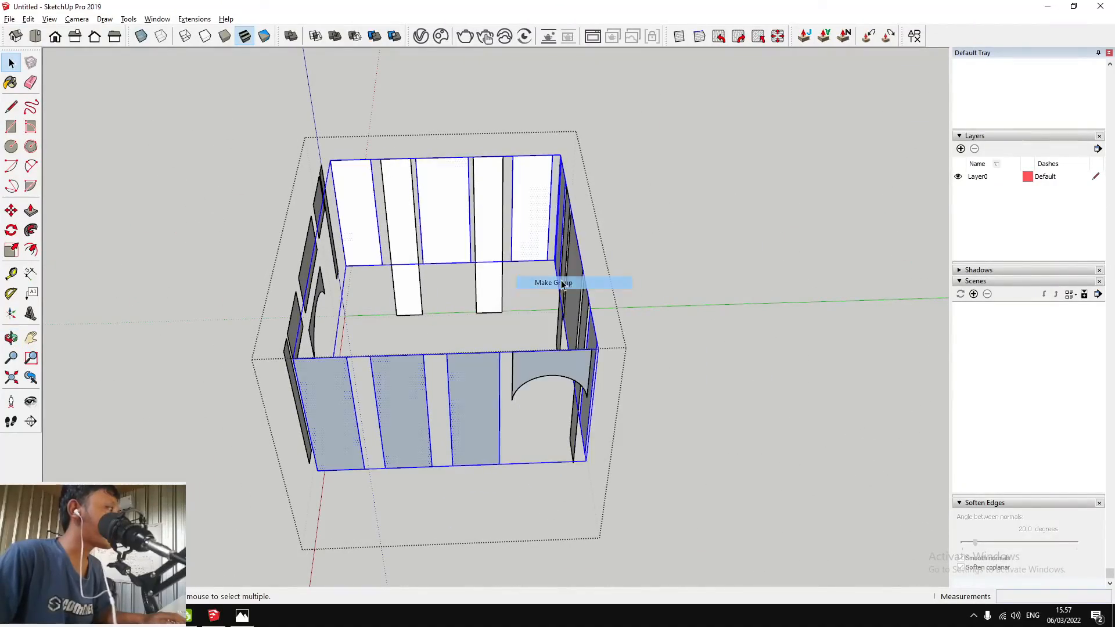
Hide the new group of wide wall panels
mouse_move(502, 221)
middle_down()
mouse_move(446, 253)
mouse_move(600, 233)
mouse_move(562, 241)
mouse_move(521, 214)
mouse_move(672, 189)
mouse_move(626, 270)
middle_up()
right_click(605, 198)
click(639, 230)
Group the tall narrow panels on the two adjoining walls and hide that group
click(627, 269)
ctrl+click(511, 186)
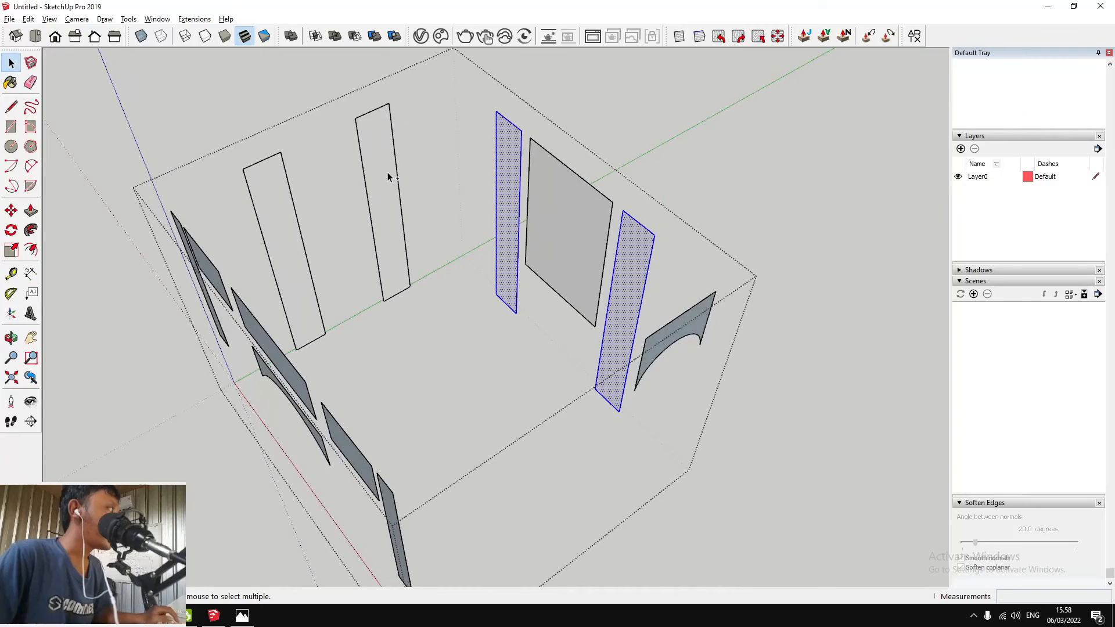
middle_drag(388, 174, 554, 274)
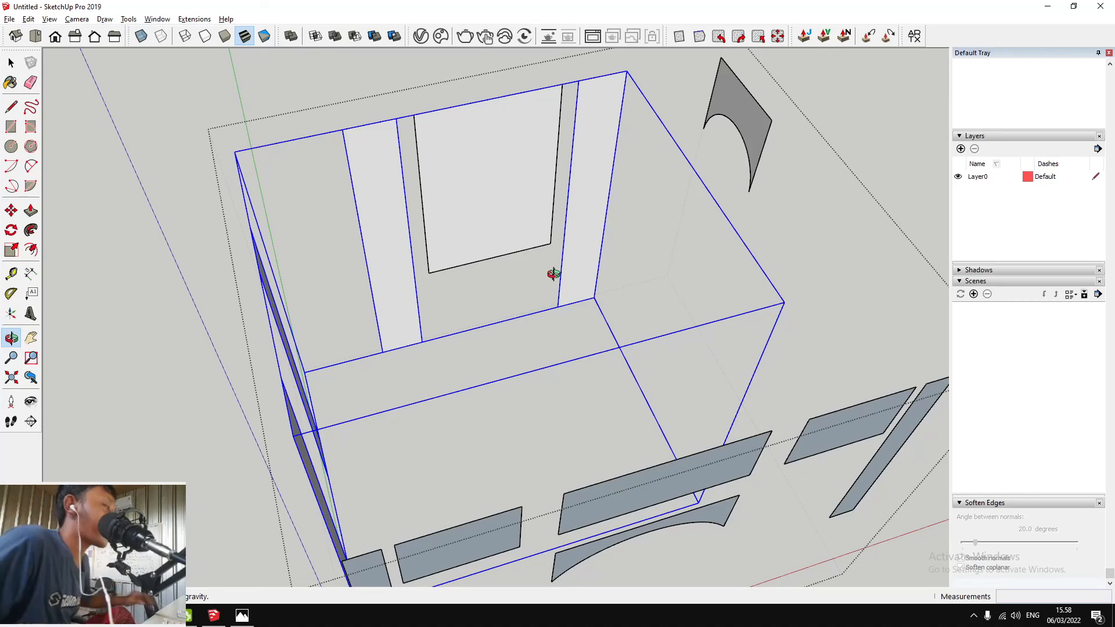
key(space)
right_click(603, 165)
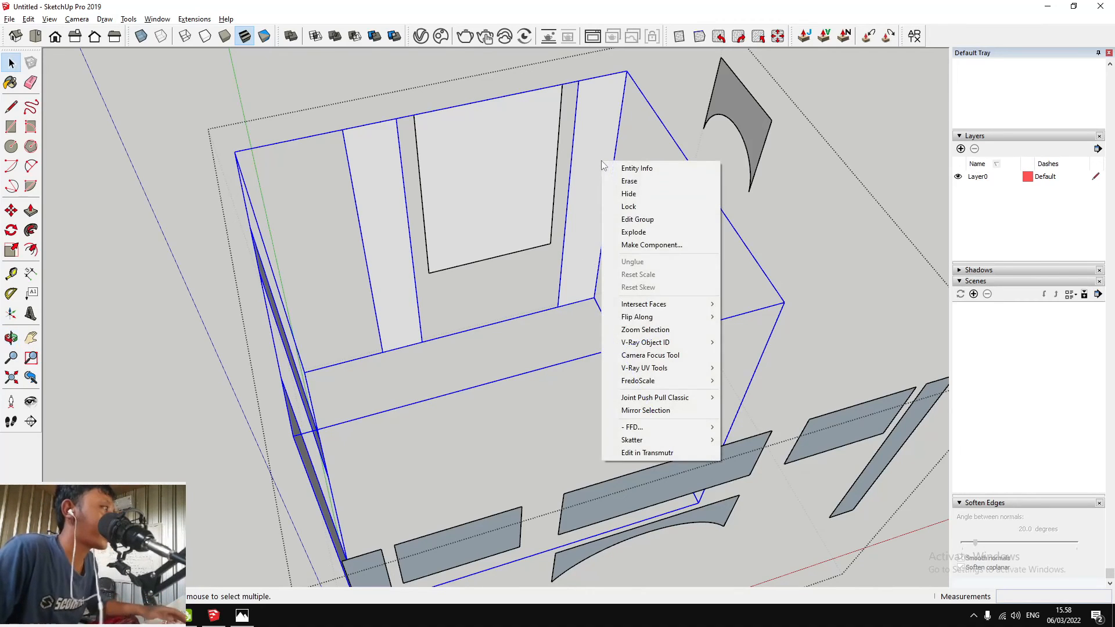
click(635, 198)
Explode the selected panel group and hide the duplicate wall panels that carry no moulding profile
scroll(630, 194, down, 5)
middle_drag(630, 194, 252, 292)
right_click(424, 205)
click(444, 210)
right_click(347, 164)
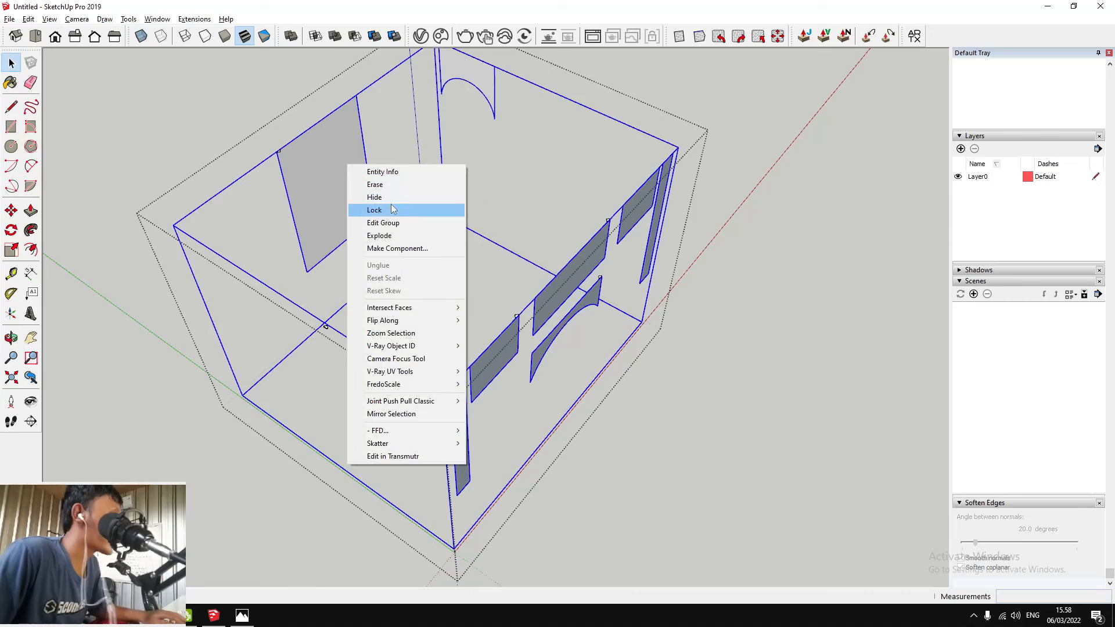
click(380, 236)
click(397, 182)
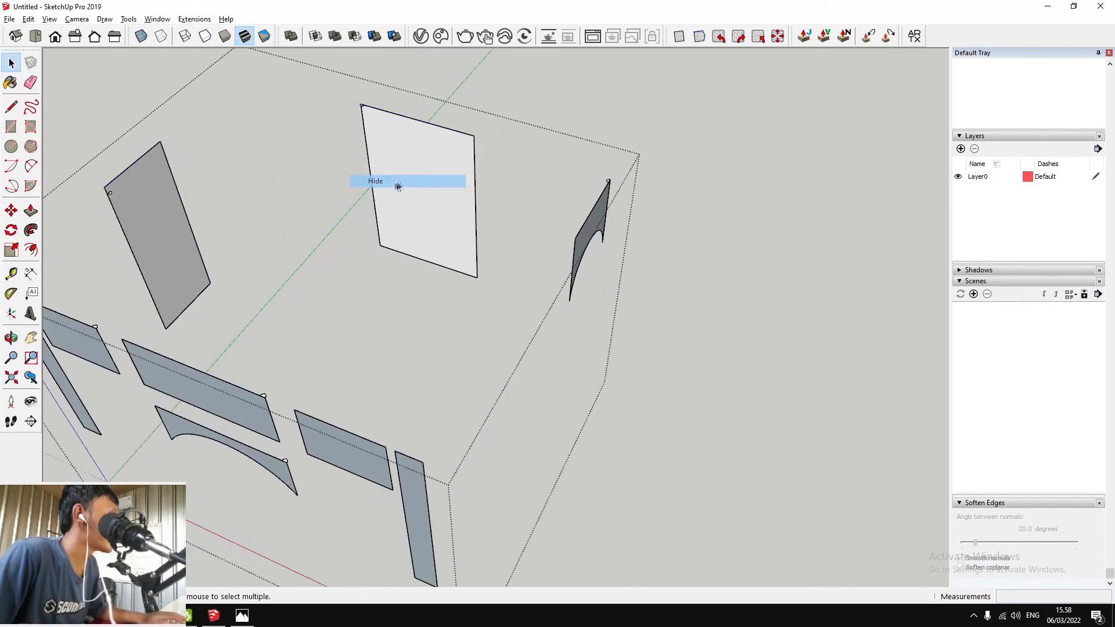
Move the moulding profile down the side edge of the large panel on the wall opposite the window wall
scroll(401, 174, up, 2)
middle_drag(401, 175, 319, 110)
scroll(320, 111, up, 4)
key(space)
scroll(328, 116, up, 4)
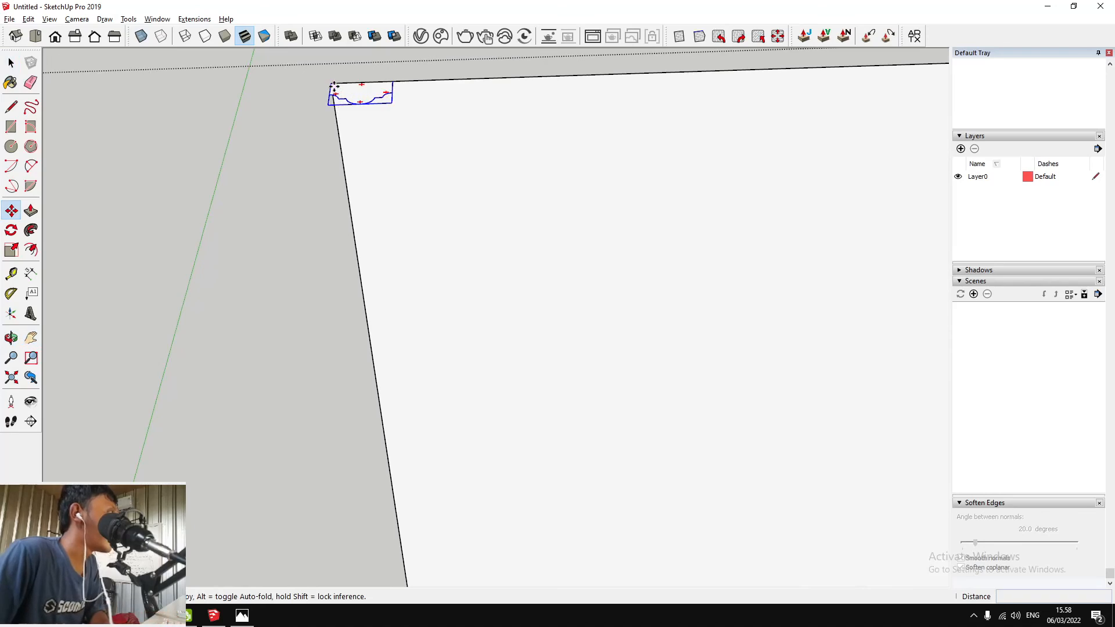
key(space)
Delete the large opposite-wall panel's face and sweep its exploded moulding profile around the outline with Follow Me
scroll(366, 169, down, 5)
scroll(372, 169, up, 3)
click(410, 173)
key(Delete)
scroll(383, 167, up, 2)
right_click(341, 166)
click(398, 234)
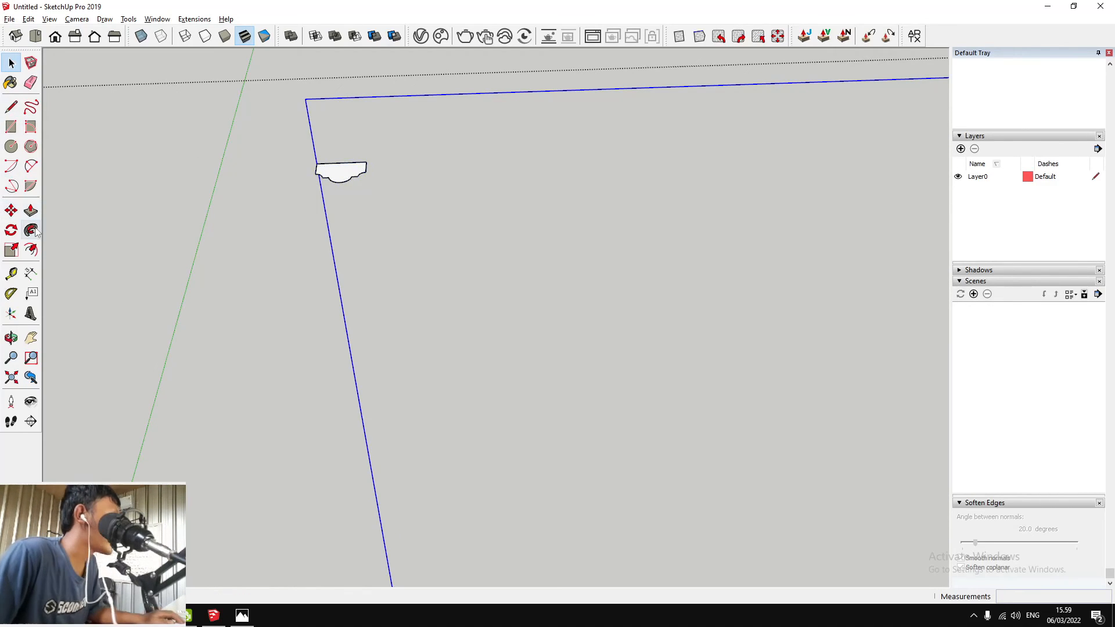
click(349, 177)
Clear the face of the adjacent side-wall panel and explode the moulding profile group on its edge
scroll(353, 176, down, 6)
middle_drag(367, 158, 105, 172)
scroll(409, 69, up, 4)
middle_drag(410, 69, 486, 148)
scroll(486, 149, up, 3)
scroll(486, 150, up, 2)
right_click(475, 140)
click(507, 212)
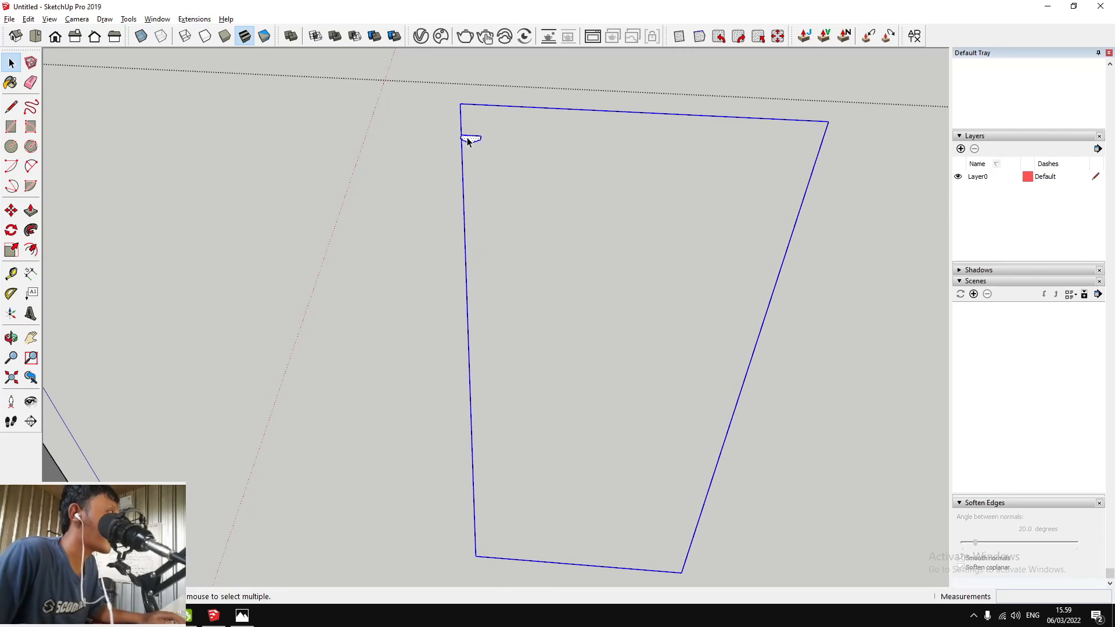
Select the side-wall panel's outline and sweep the exploded profile around it with Follow Me
right_click(469, 141)
click(465, 140)
scroll(468, 149, up, 5)
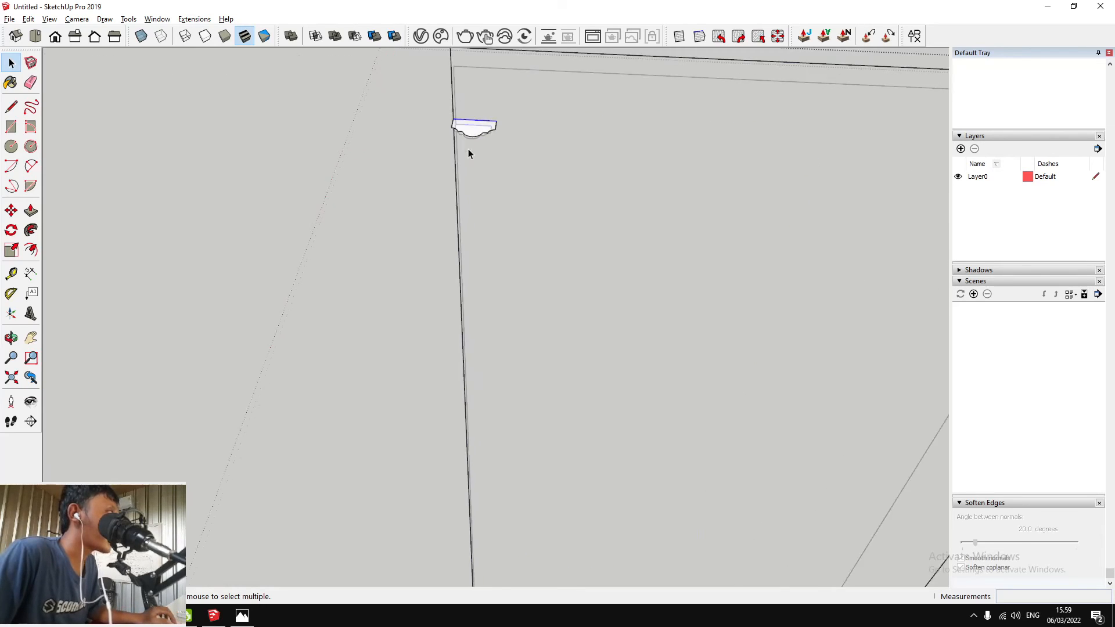
scroll(478, 130, down, 2)
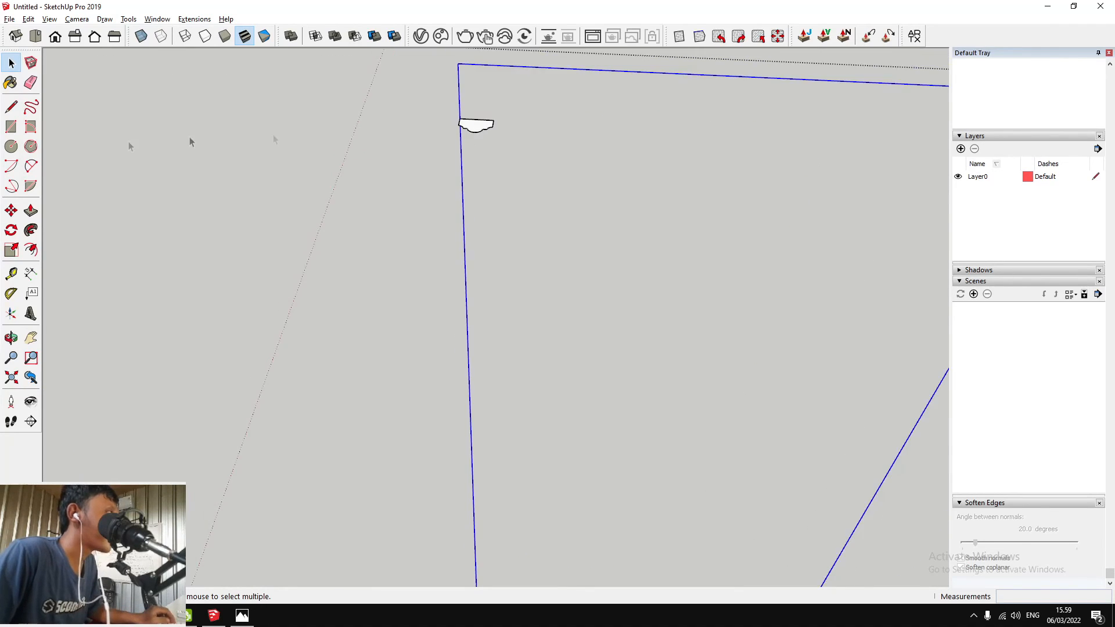
click(476, 127)
Select the profiles on the window wall's corner narrow panel, panel above the window and large panel, and move them down from the upper corners
scroll(505, 123, down, 5)
middle_drag(507, 123, 117, 61)
shift+middle_drag(116, 61, 221, 129)
scroll(314, 112, up, 1)
scroll(349, 109, up, 4)
shift+middle_drag(371, 113, 407, 174)
scroll(396, 151, up, 2)
scroll(395, 133, down, 3)
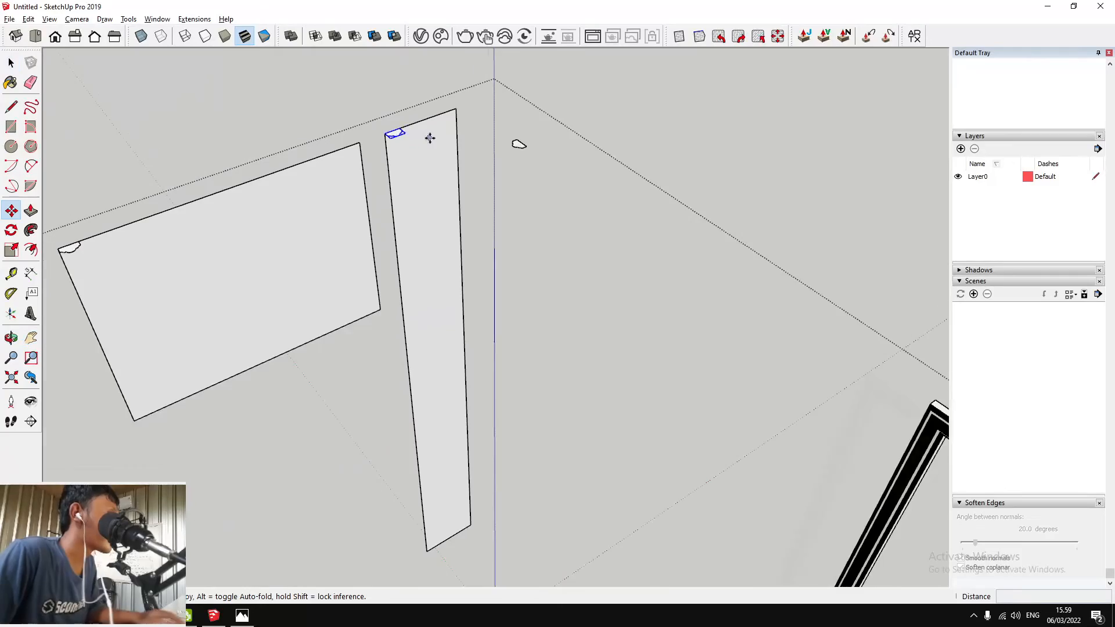
shift+middle_drag(428, 137, 592, 84)
key(space)
scroll(343, 195, down, 5)
scroll(235, 233, up, 5)
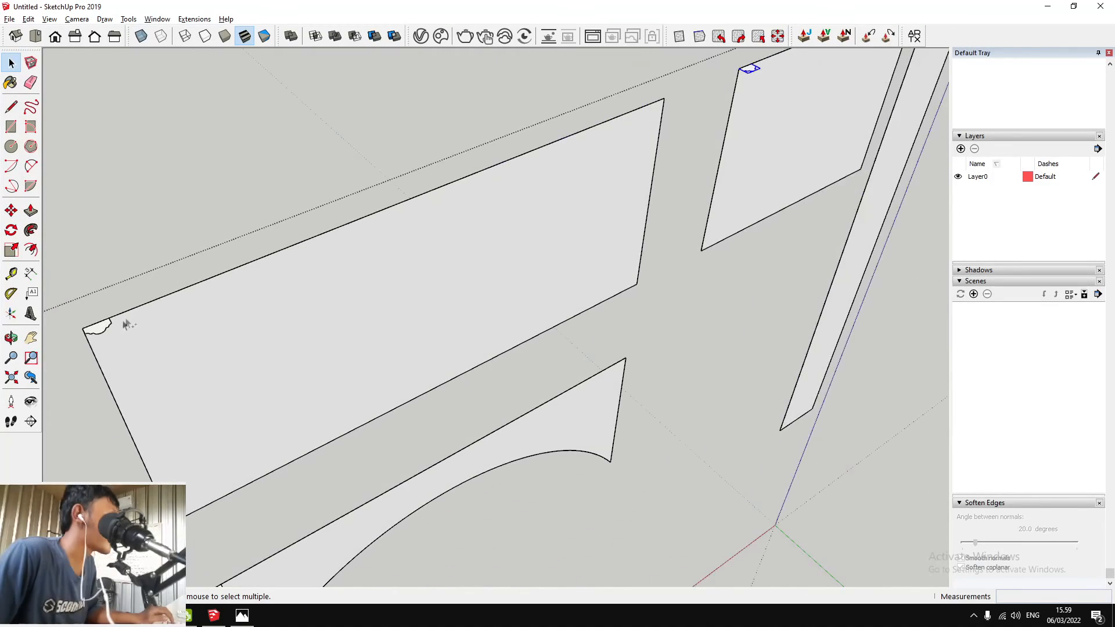
click(110, 330)
scroll(229, 323, down, 3)
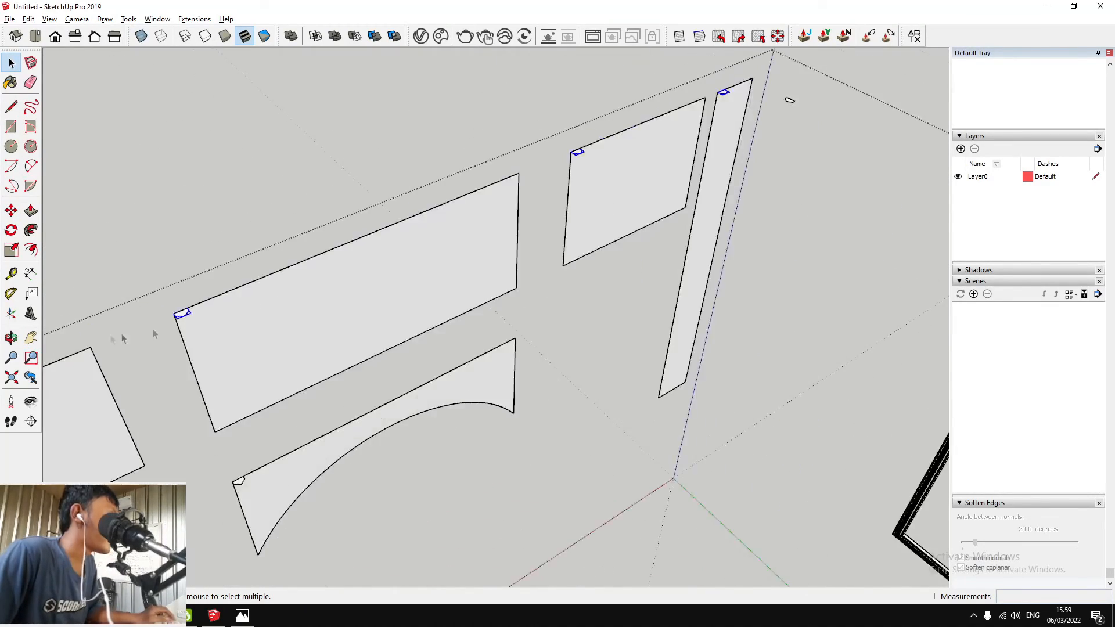
scroll(290, 309, up, 6)
key(m)
click(342, 264)
click(349, 314)
scroll(318, 295, down, 8)
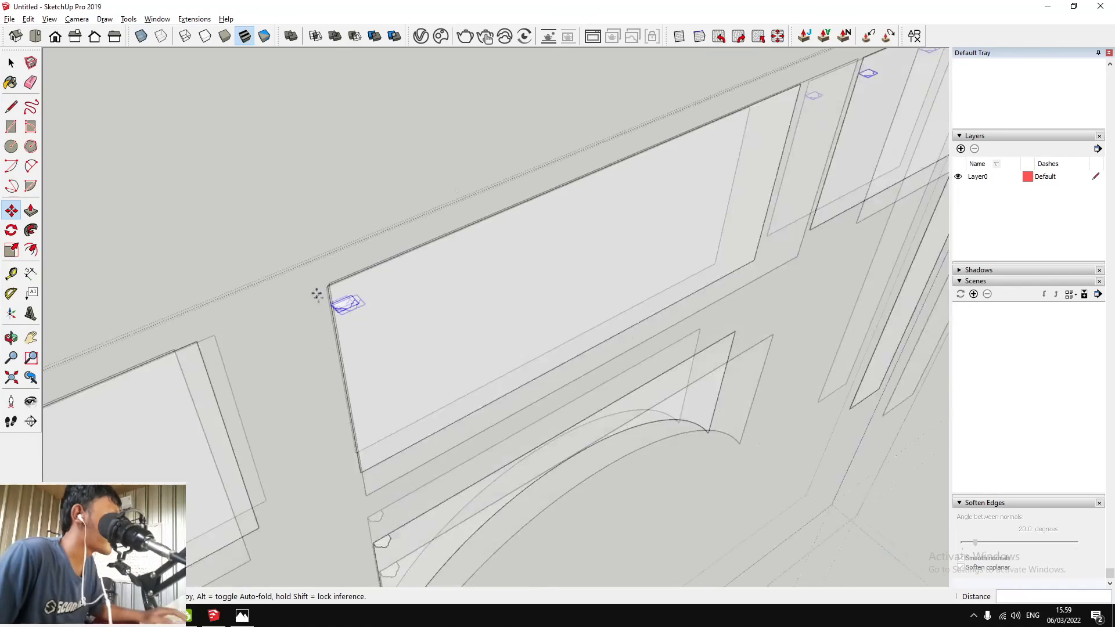
Move the profile on the window wall's arched panel about 13.4 cm down from its upper corner
middle_drag(460, 260, 409, 268)
scroll(241, 414, up, 10)
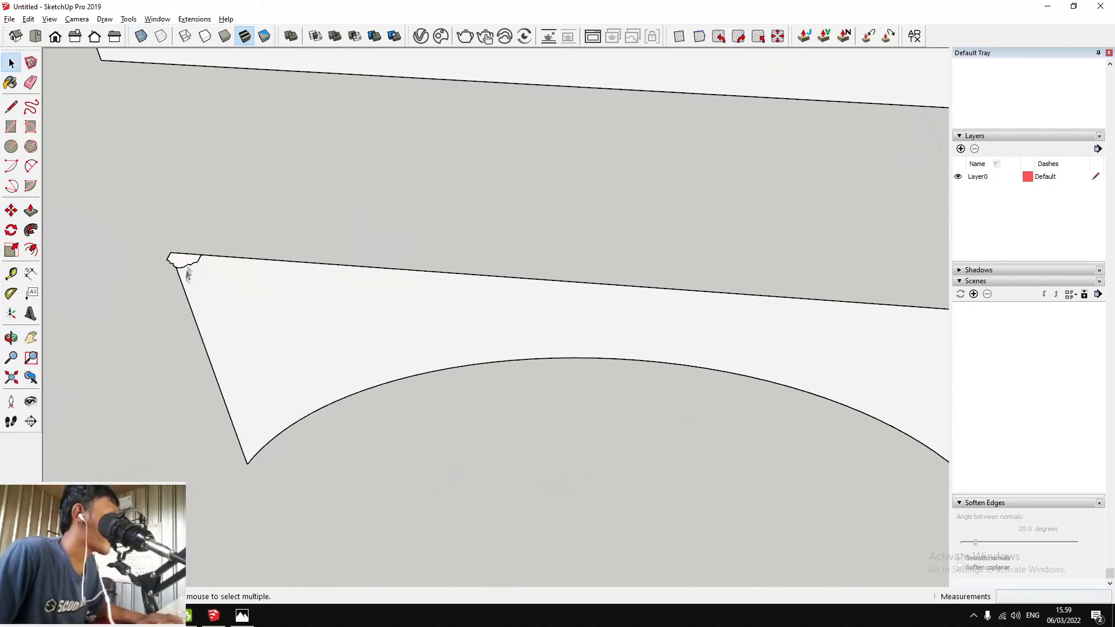
key(m)
click(163, 255)
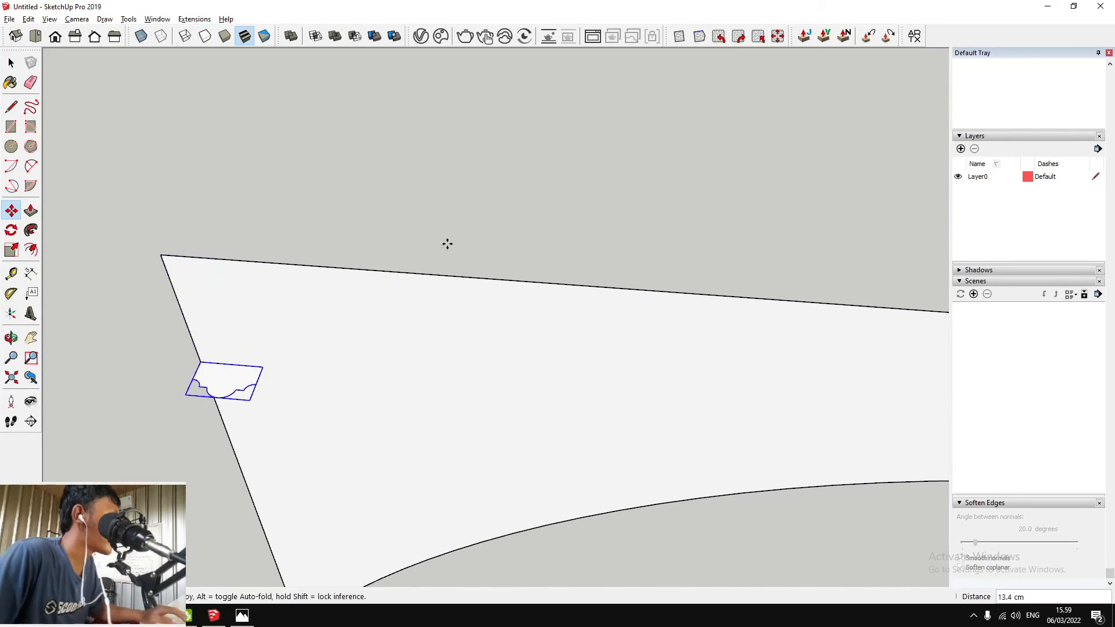
Move the profile on the panel above the arched side door down from its upper corner
scroll(447, 244, down, 10)
middle_drag(448, 240, 234, 219)
scroll(545, 214, up, 3)
scroll(610, 202, down, 6)
scroll(611, 203, up, 3)
scroll(250, 199, up, 8)
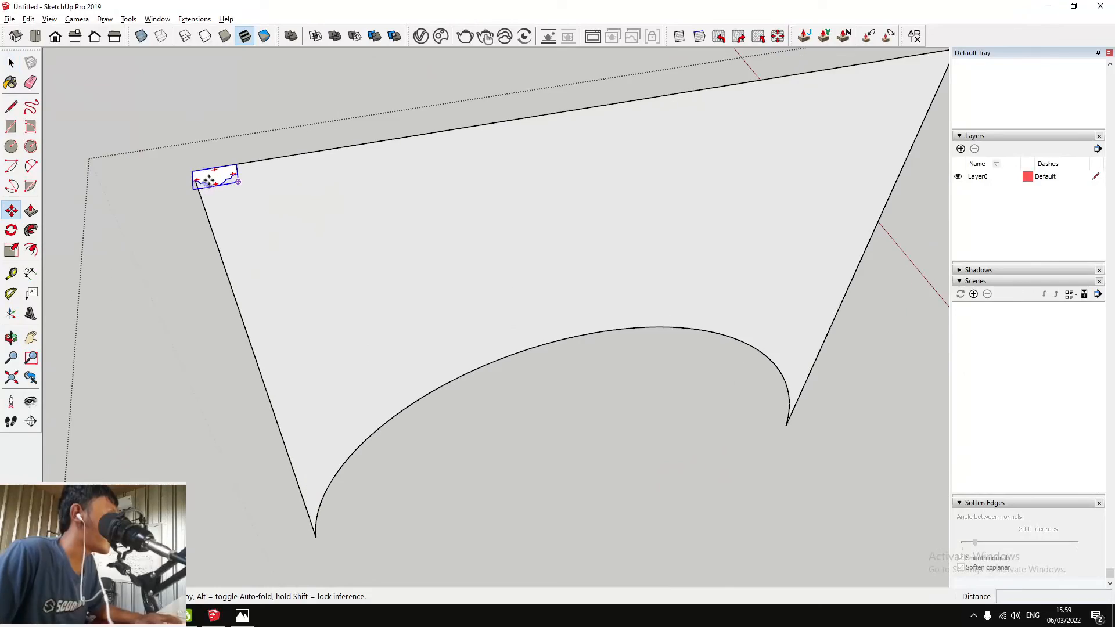
scroll(364, 179, down, 8)
Delete the face of the window wall's narrow corner panel and sweep its exploded profile around the outline with Follow Me
middle_drag(364, 179, 95, 334)
scroll(438, 312, down, 4)
middle_drag(668, 192, 115, 174)
scroll(436, 144, up, 4)
middle_drag(435, 144, 331, 110)
scroll(636, 158, up, 5)
middle_drag(639, 159, 523, 160)
scroll(539, 155, up, 1)
click(543, 158)
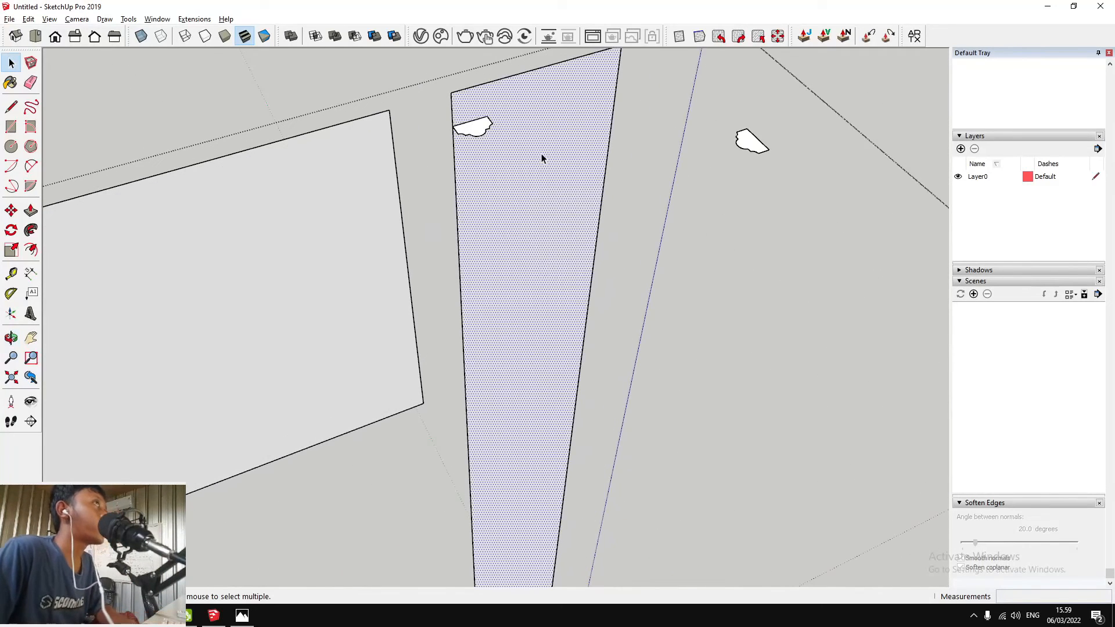
key(Delete)
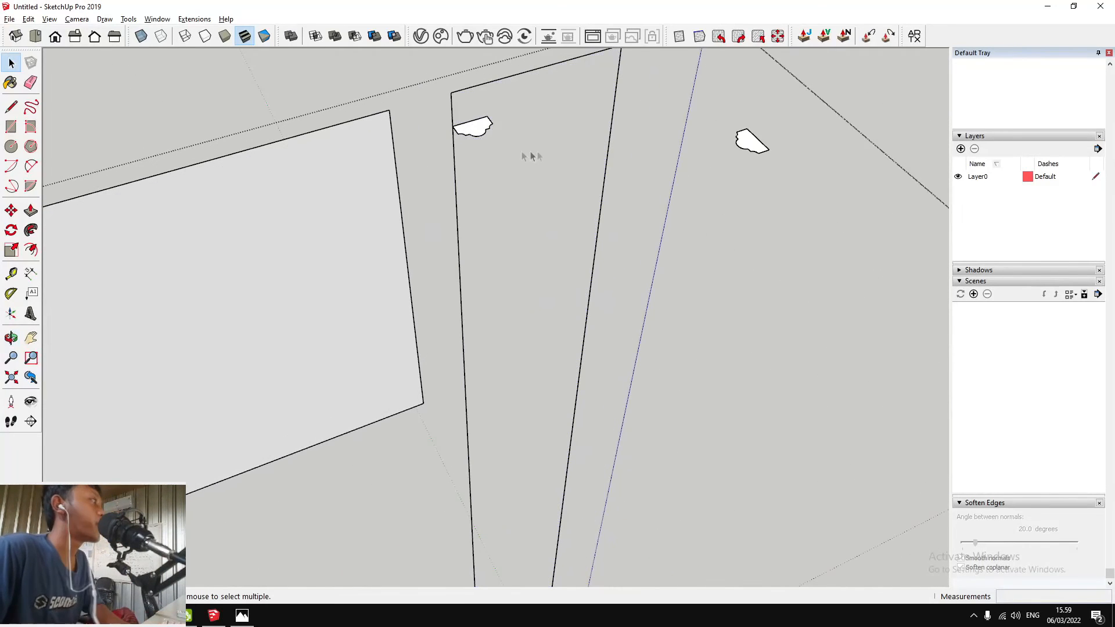
right_click(481, 133)
click(513, 197)
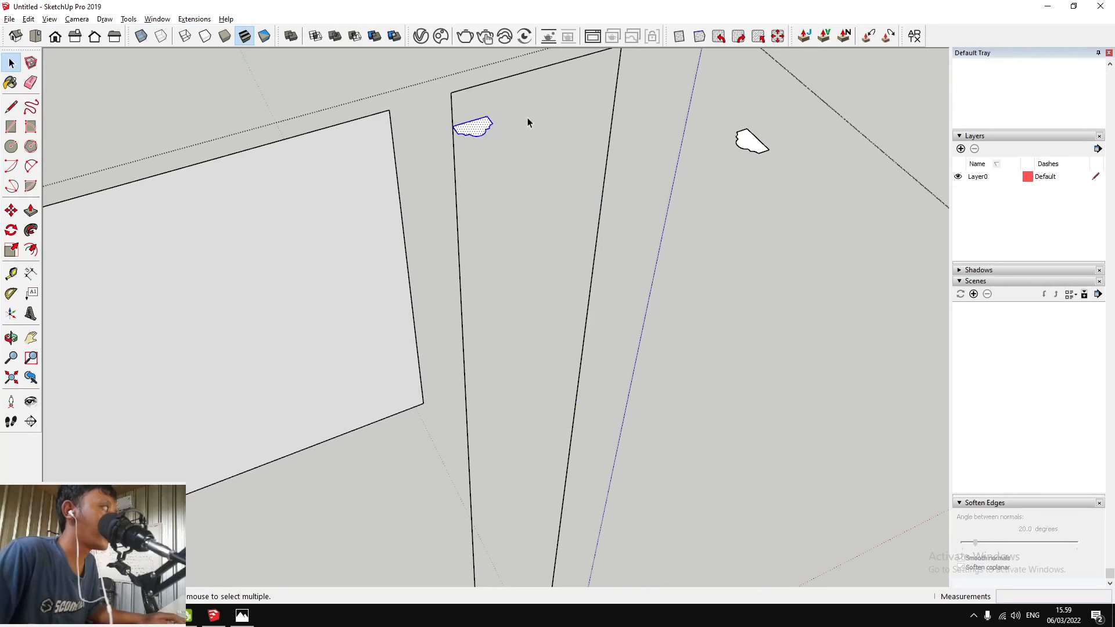
middle_drag(495, 132, 445, 205)
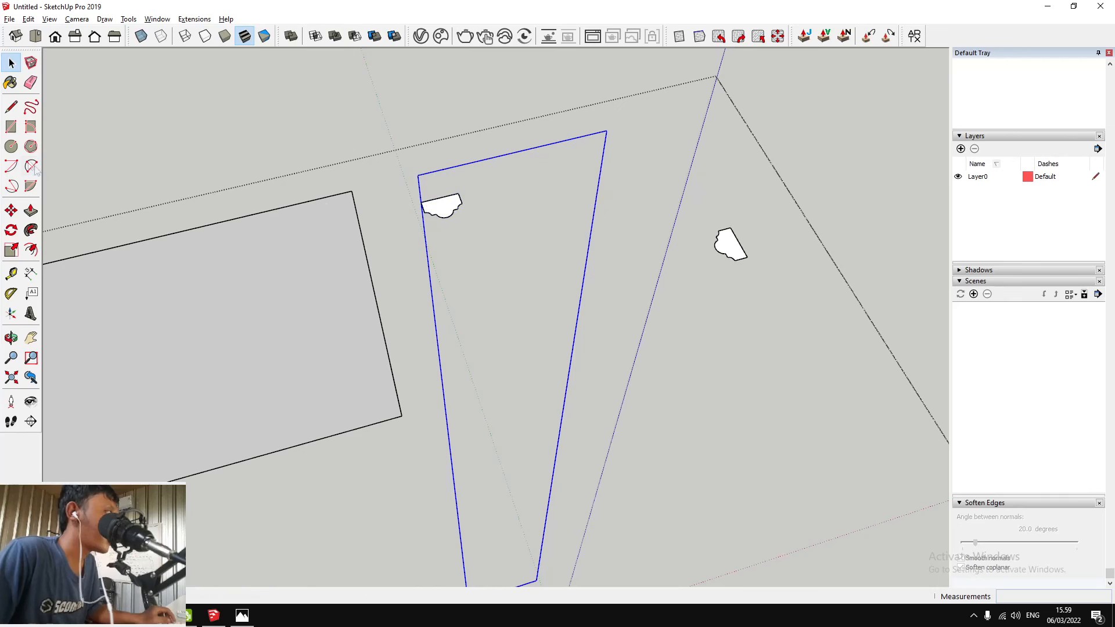
Explode the profile on the panel above the window and sweep it around the panel outline with Follow Me
middle_drag(456, 223, 464, 252)
right_click(470, 258)
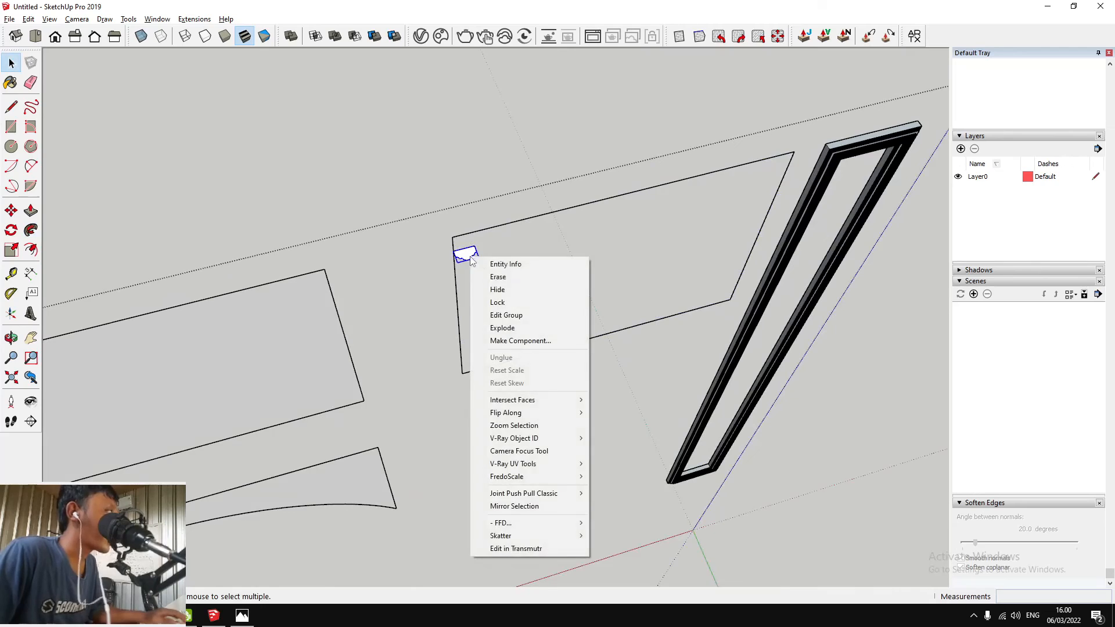
click(504, 329)
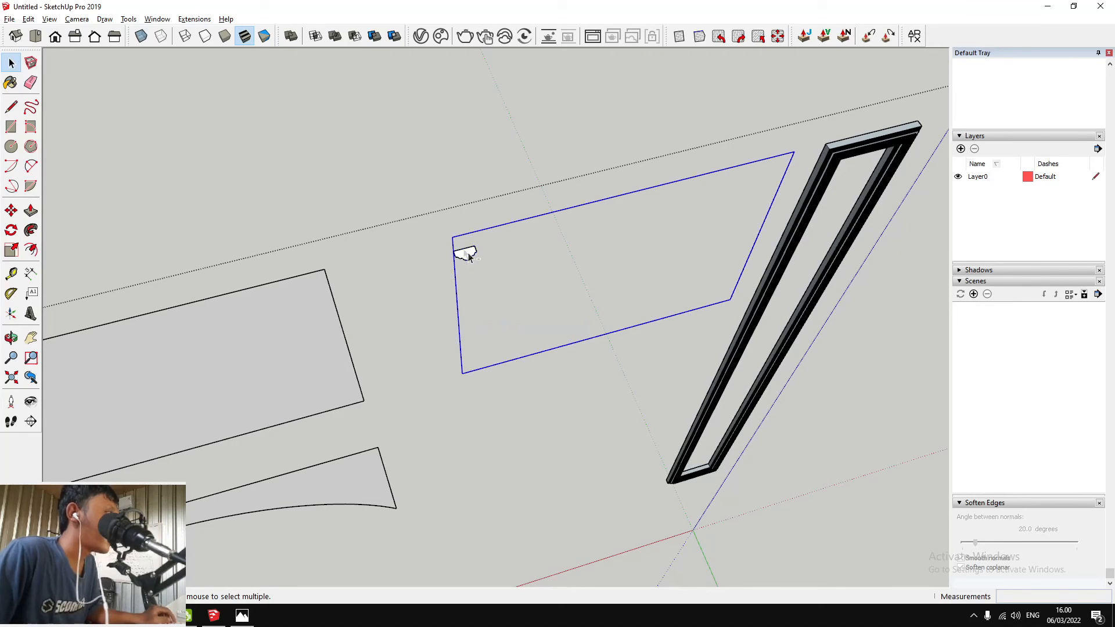
click(475, 254)
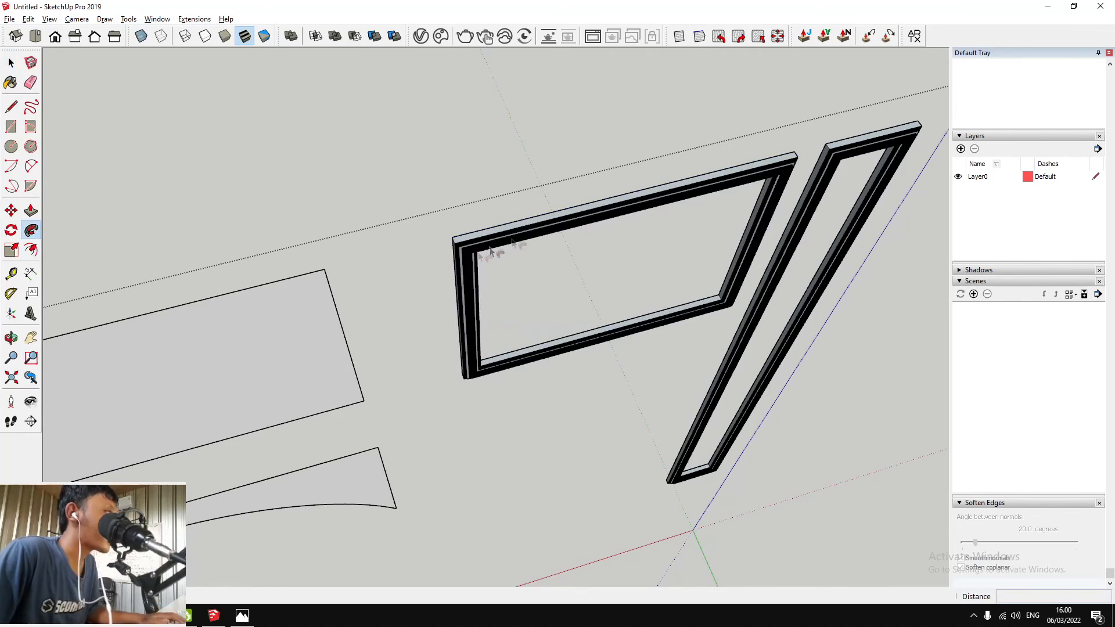
key(space)
Delete the face of the large panel above the window wall's arch and sweep its exploded profile around the outline
scroll(766, 210, down, 6)
scroll(436, 308, up, 5)
click(582, 219)
key(Delete)
click(567, 297)
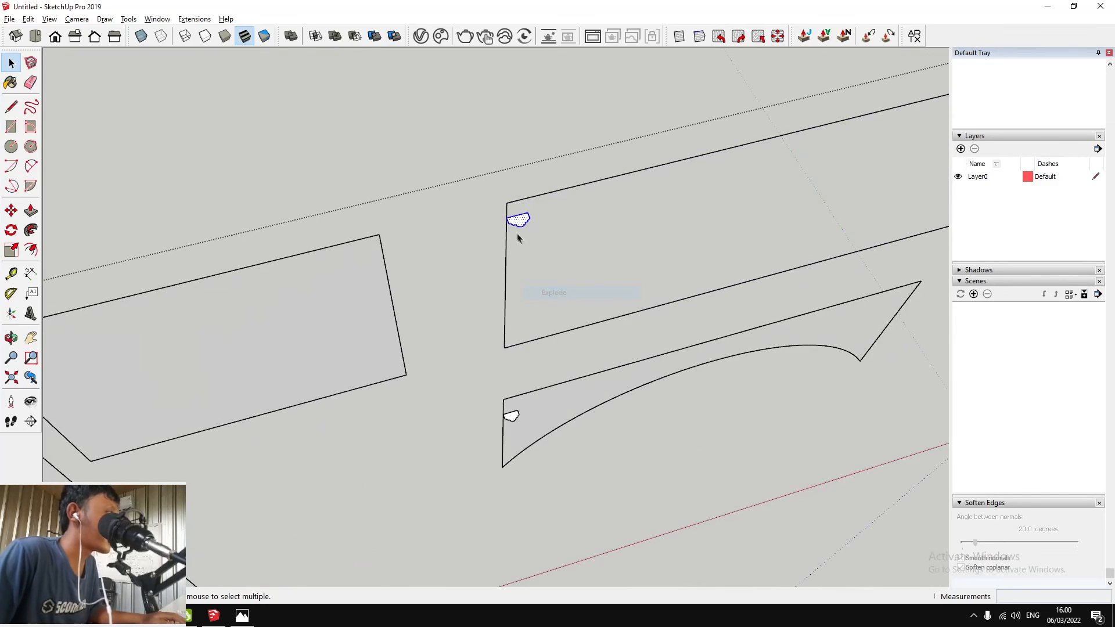
triple_click(522, 225)
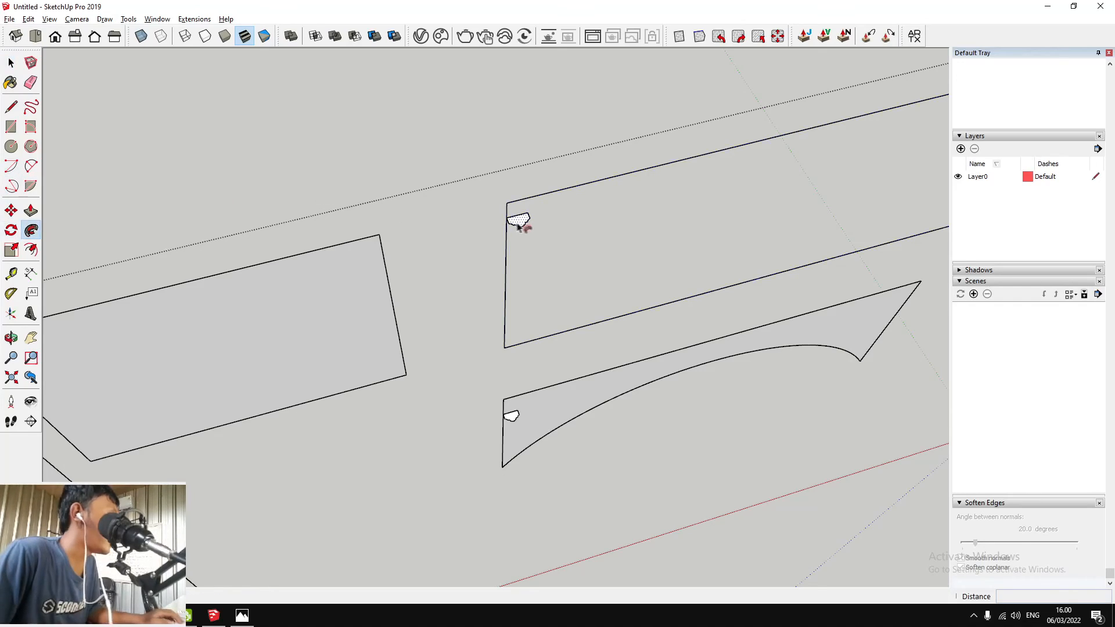
click(516, 223)
Explode the profile on the window wall's arched panel and sweep it around the arched outline with Follow Me
scroll(407, 269, down, 3)
scroll(481, 279, down, 5)
scroll(415, 276, up, 3)
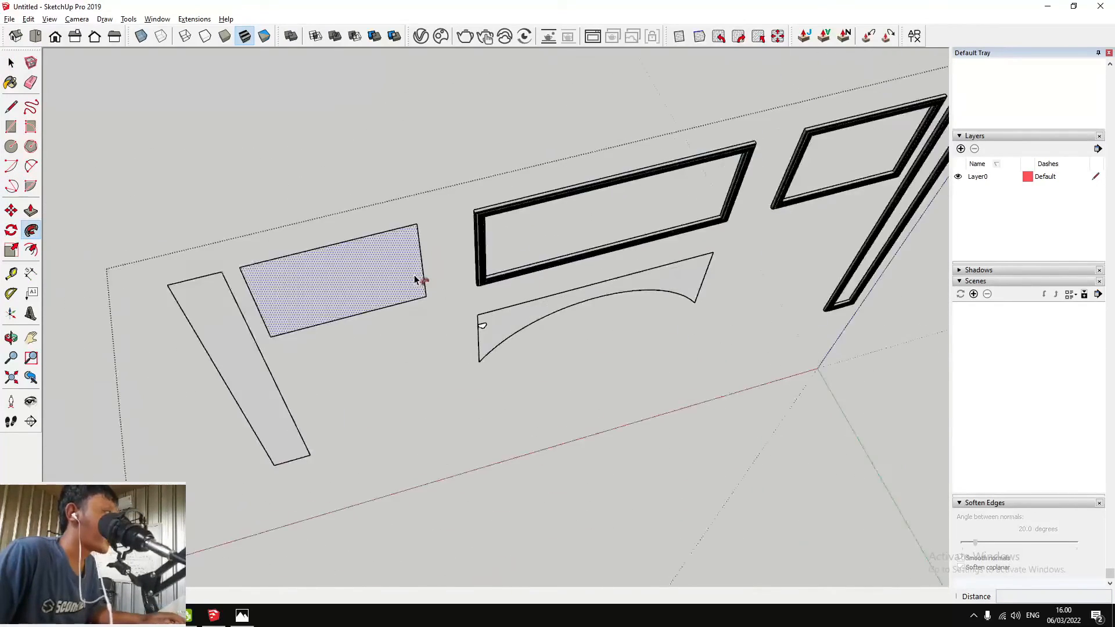
key(space)
scroll(468, 300, up, 6)
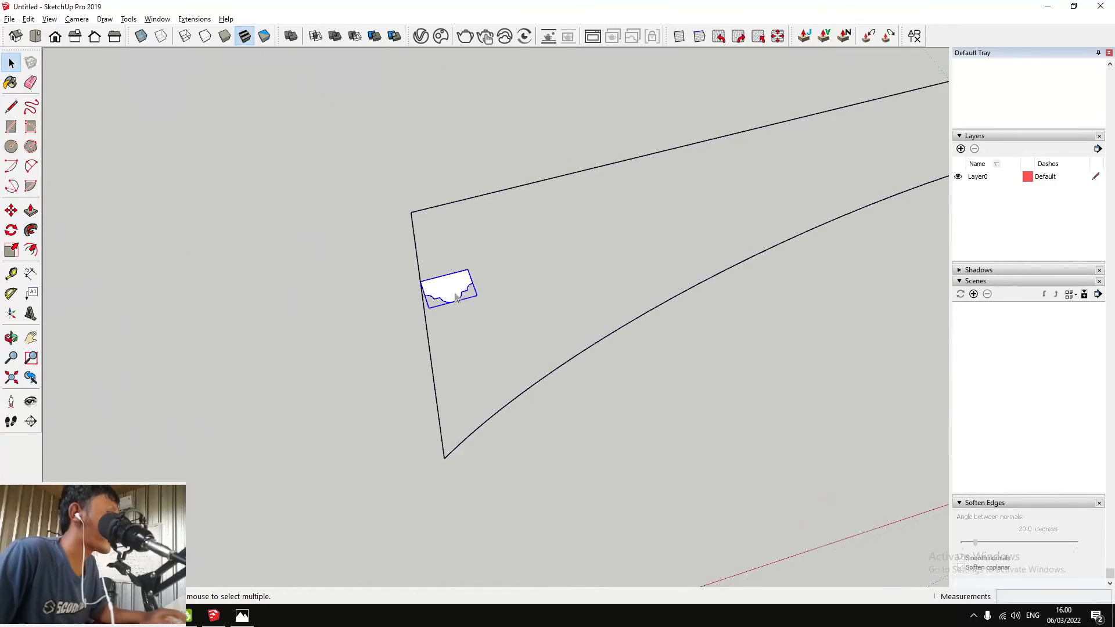
right_click(456, 297)
click(500, 366)
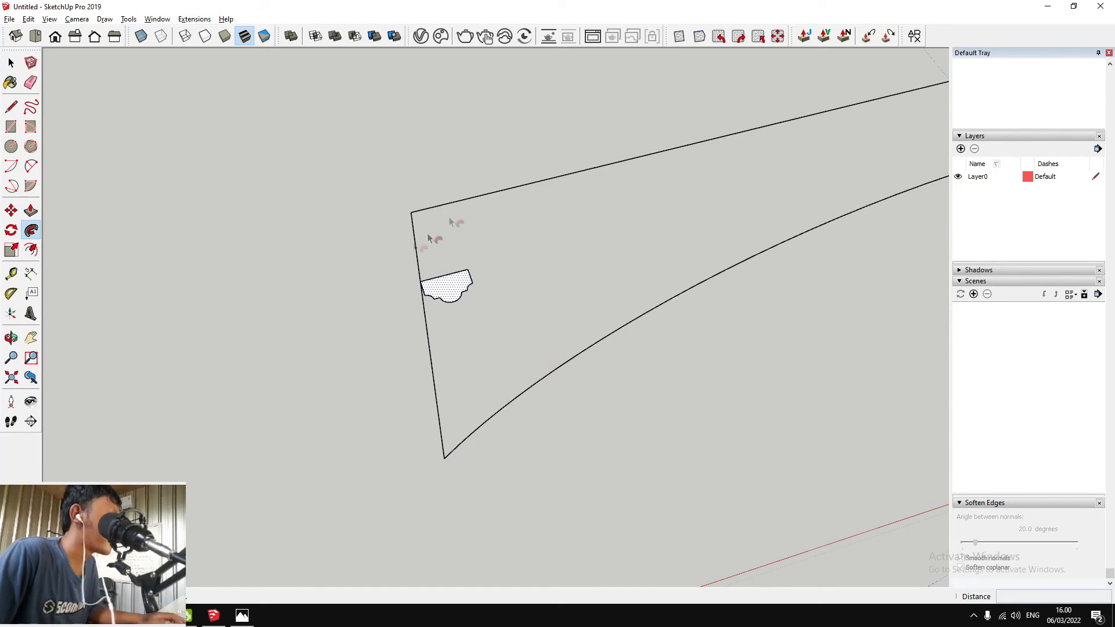
scroll(411, 259, down, 6)
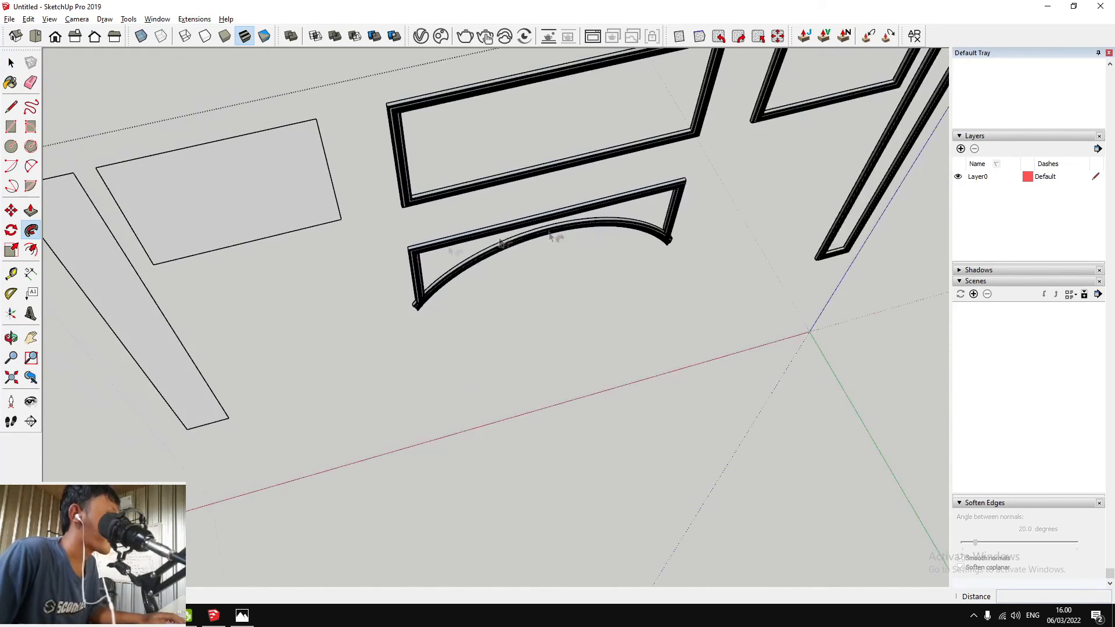
Check the lower corner joints of the swept arched frame and undo that sweep
scroll(675, 233, up, 6)
middle_drag(675, 234, 637, 260)
scroll(622, 228, up, 3)
scroll(637, 260, up, 5)
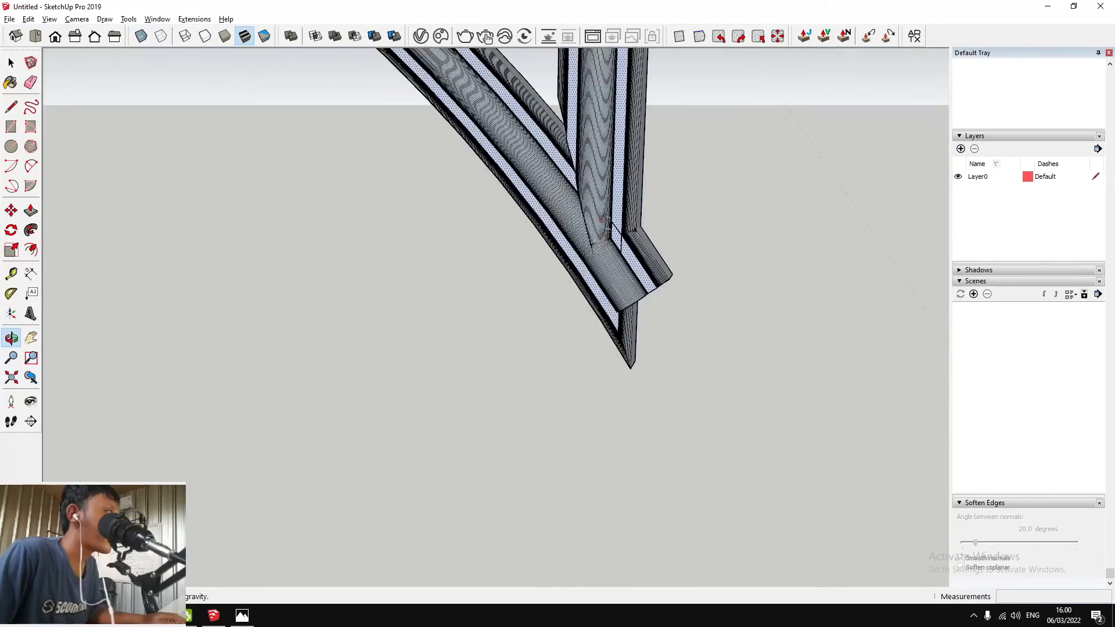
scroll(638, 260, down, 5)
middle_drag(637, 260, 744, 242)
scroll(712, 244, up, 4)
scroll(734, 249, down, 4)
scroll(545, 180, down, 3)
Move the moulding profile 6 cm so it sits on the outer side of the arched panel's short vertical edge
click(397, 265)
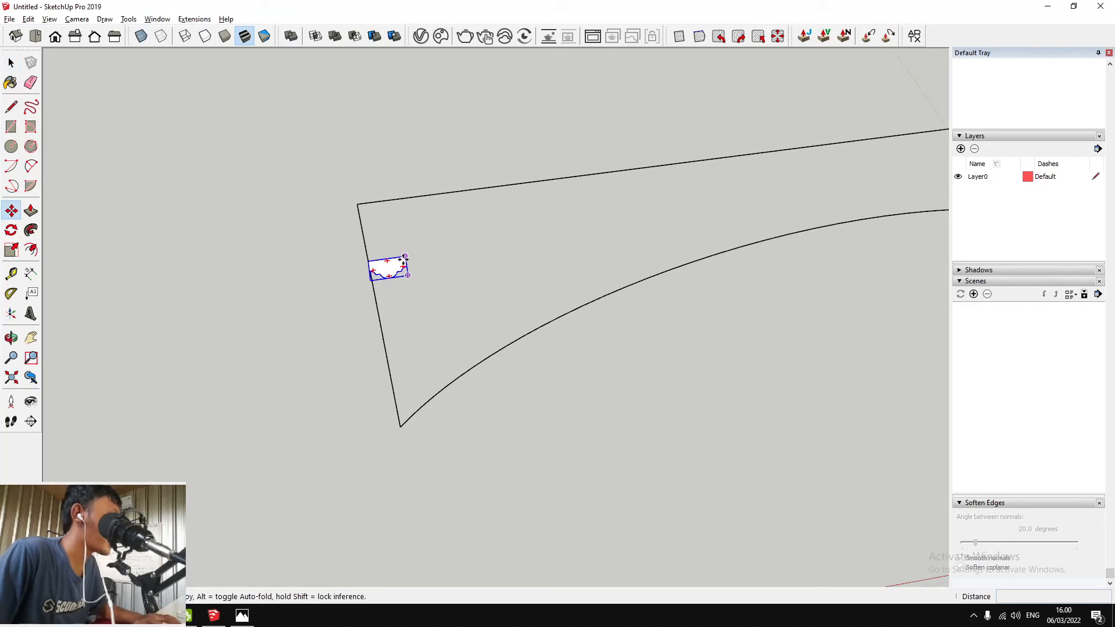
scroll(388, 286, down, 3)
scroll(425, 279, up, 3)
mouse_move(429, 281)
scroll(445, 276, up, 2)
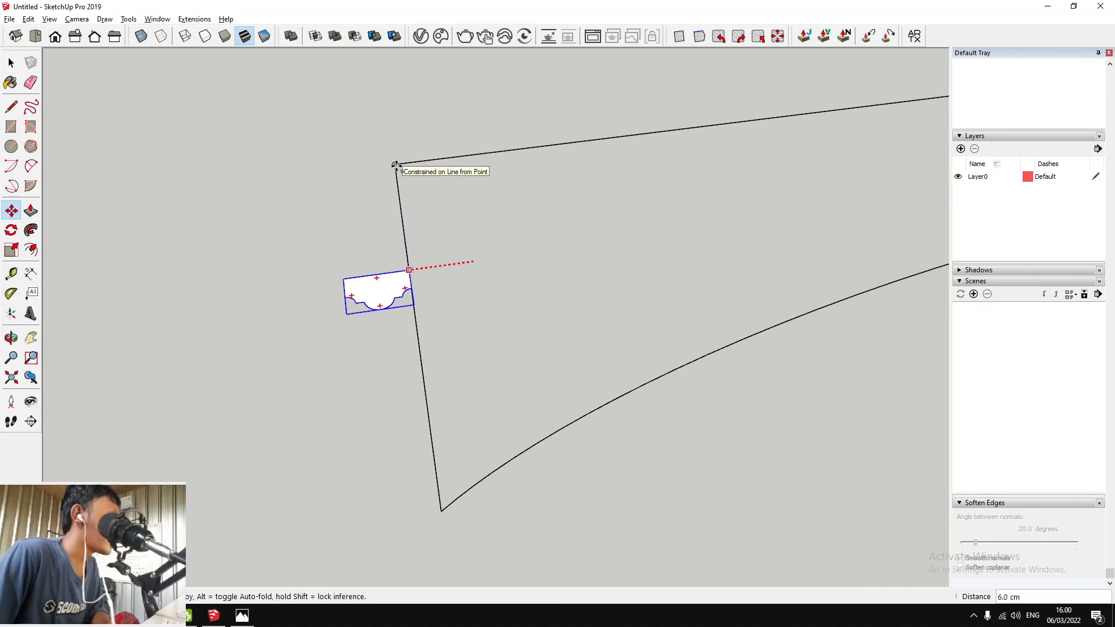
Explode the repositioned profile and sweep it around the arched panel outline with Follow Me
key(space)
scroll(397, 172, down, 1)
right_click(378, 249)
click(429, 321)
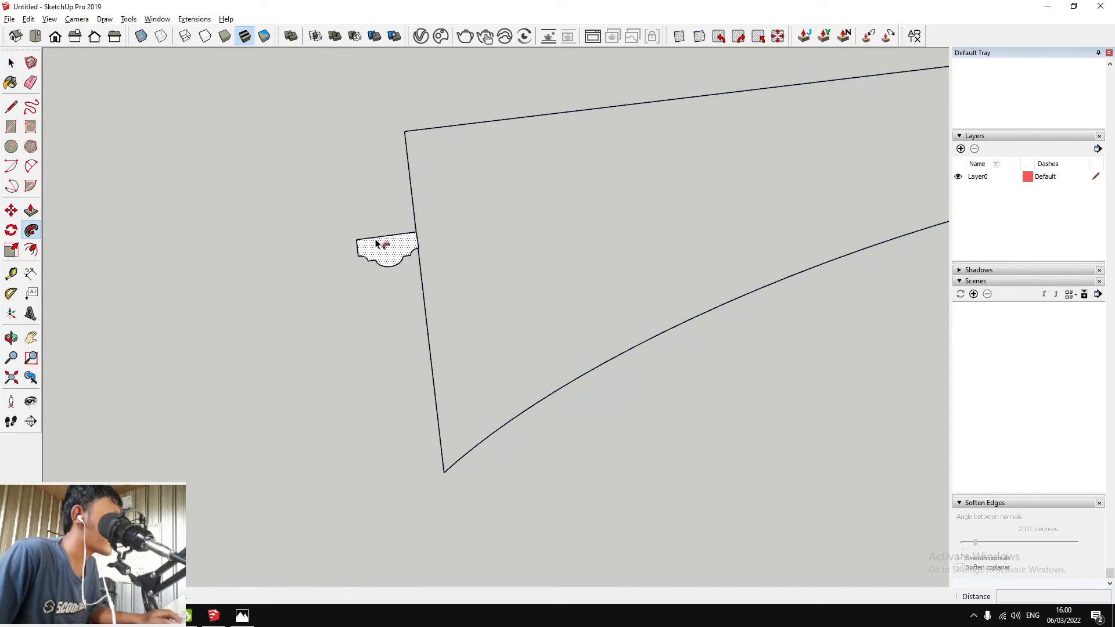
scroll(453, 256, up, 2)
scroll(447, 256, down, 3)
middle_drag(448, 256, 780, 66)
Examine the corners and arch of the newly swept arched frame from several angles
scroll(510, 273, up, 2)
key(space)
middle_drag(501, 233, 436, 279)
scroll(336, 251, down, 2)
scroll(500, 340, down, 3)
scroll(584, 175, up, 3)
scroll(356, 291, up, 6)
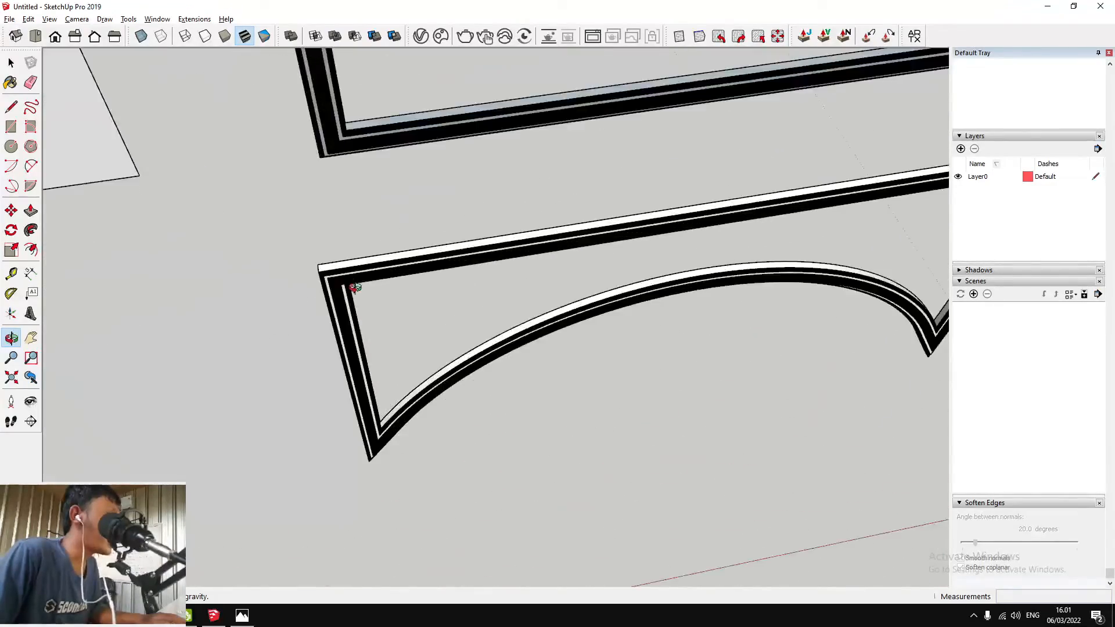
middle_drag(377, 258, 486, 213)
scroll(379, 291, down, 5)
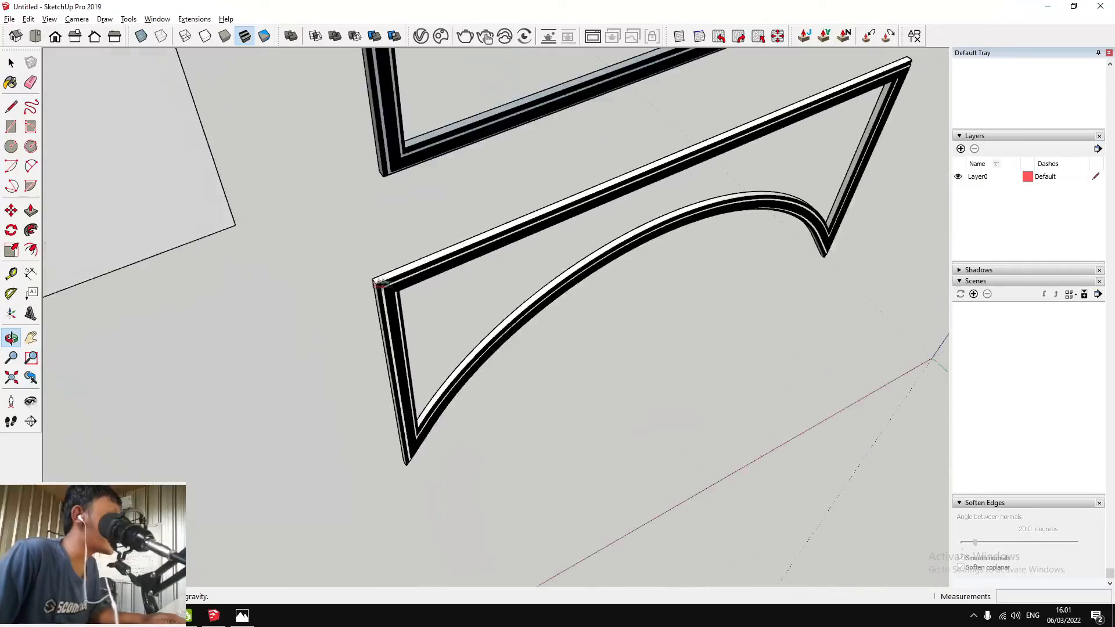
Select the entire arched frame and make it a group
middle_drag(681, 183, 552, 285)
triple_click(540, 272)
right_click(540, 281)
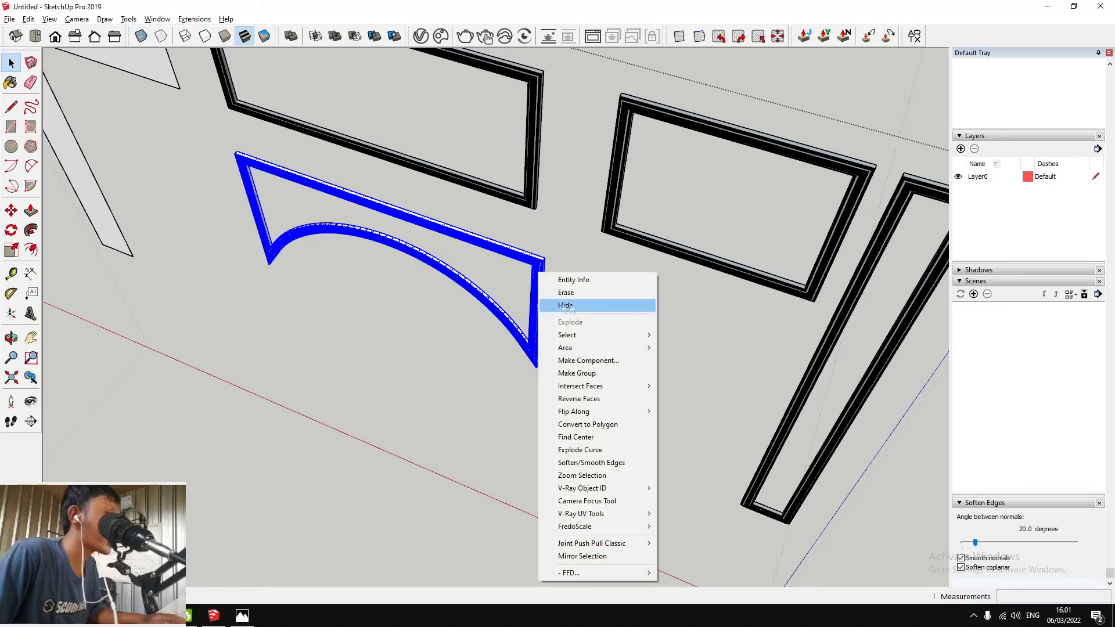
click(577, 374)
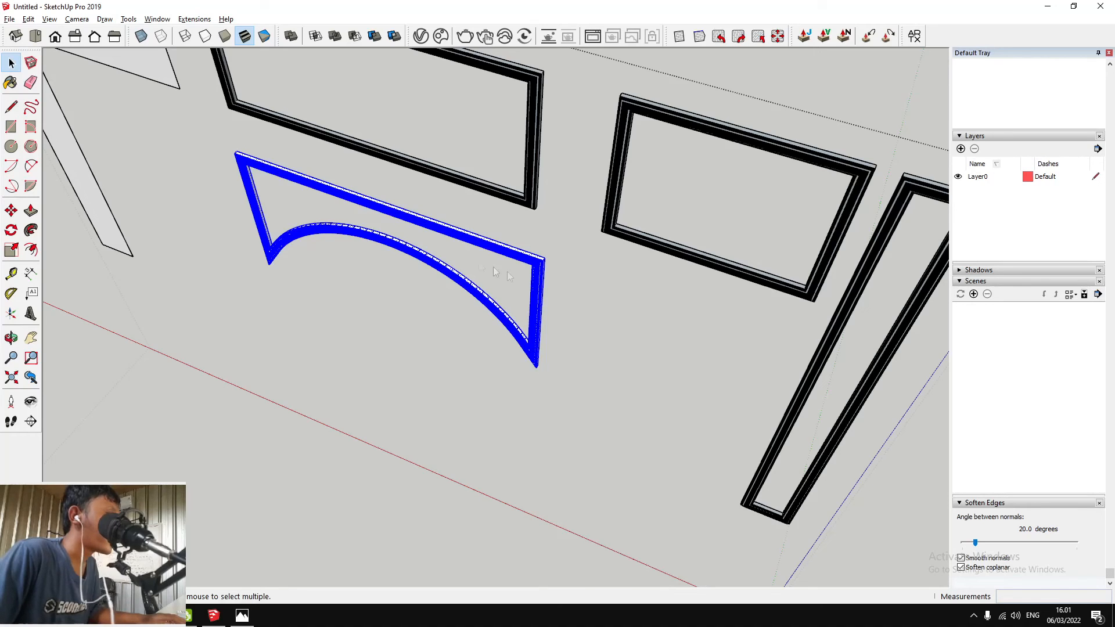
Scale the arched frame group to 0.97 along the red axis, bringing its end nearest the rectangular window panel in line with the large frame above
scroll(549, 278, up, 3)
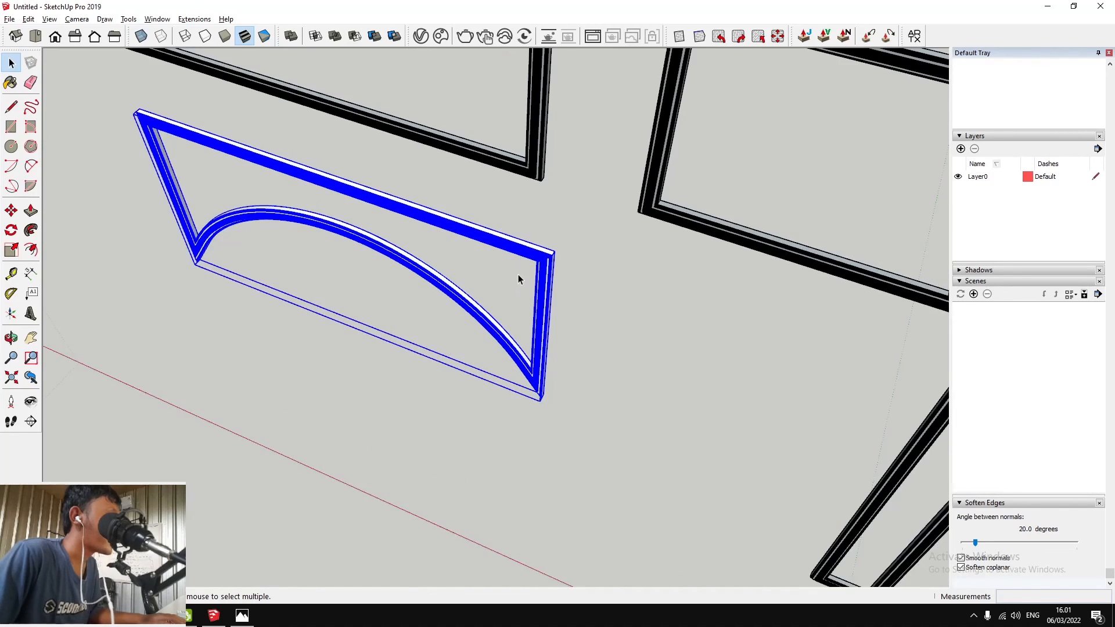
scroll(548, 268, down, 1)
right_click(558, 265)
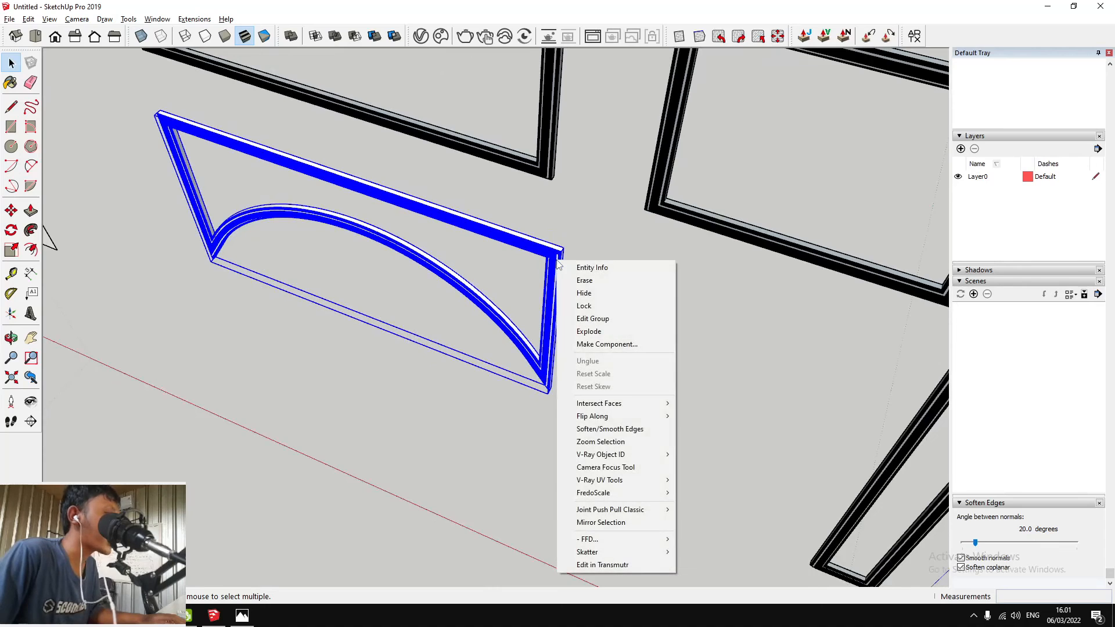
mouse_move(641, 496)
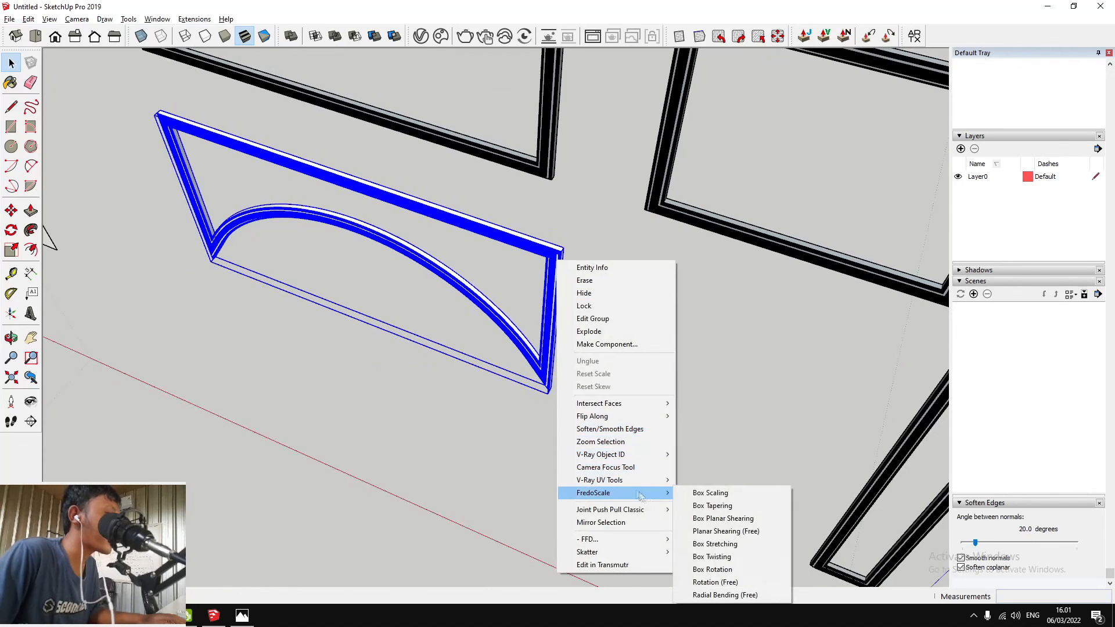
click(724, 496)
scroll(558, 330, up, 4)
scroll(556, 329, down, 4)
scroll(556, 329, down, 4)
scroll(566, 257, up, 6)
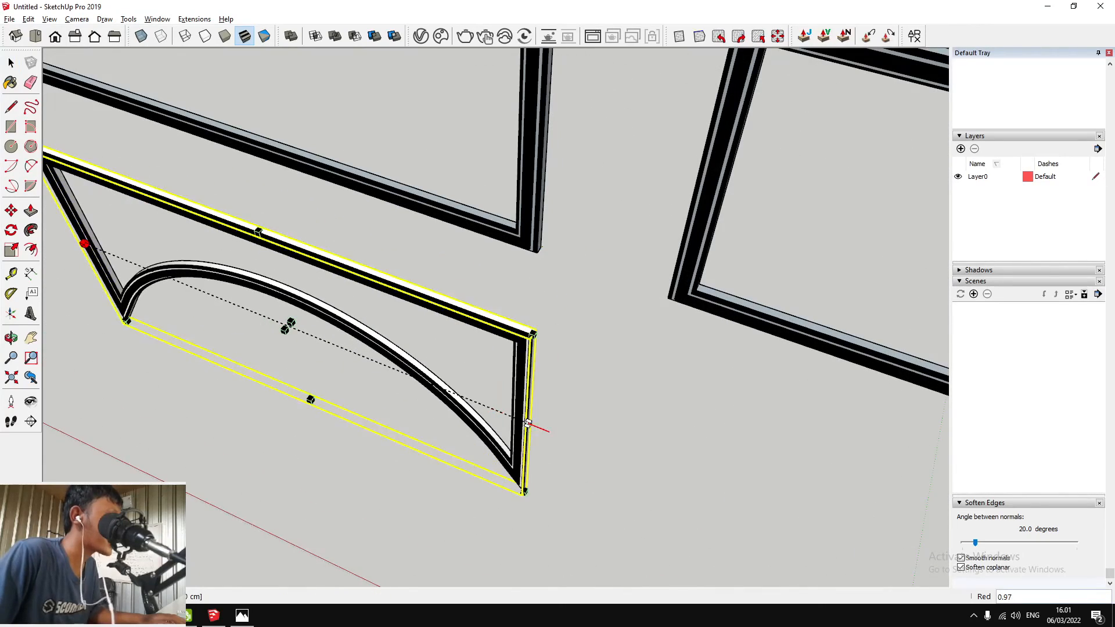
Scale the arched frame's opposite end along the red axis to the large frame's outer corner, and leave the panel group
scroll(527, 423, down, 4)
scroll(299, 268, up, 6)
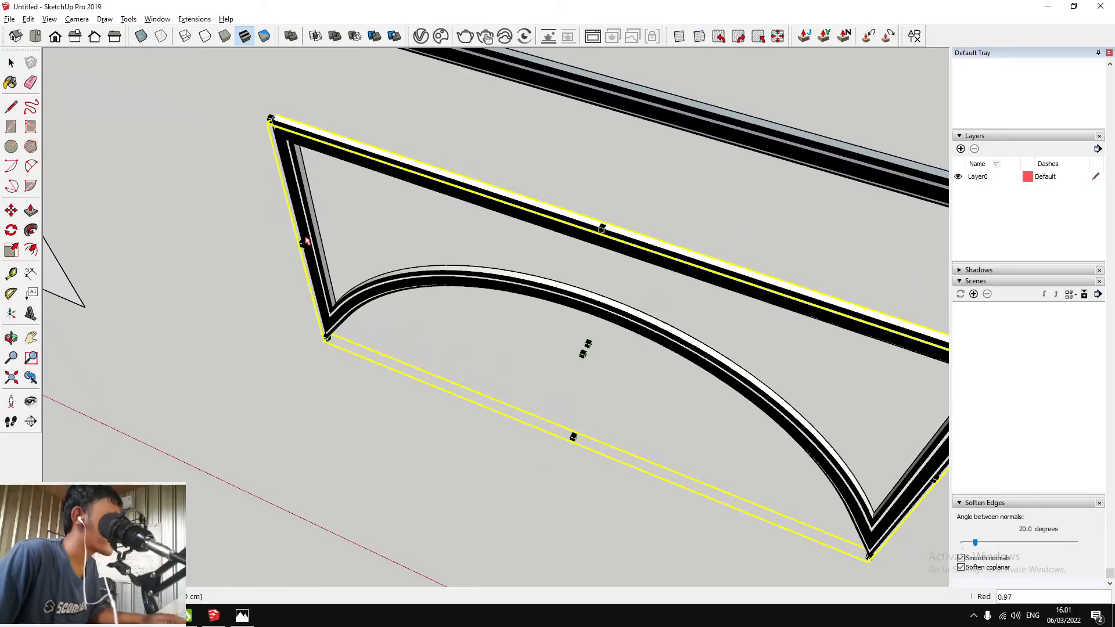
scroll(303, 243, down, 4)
scroll(743, 319, up, 7)
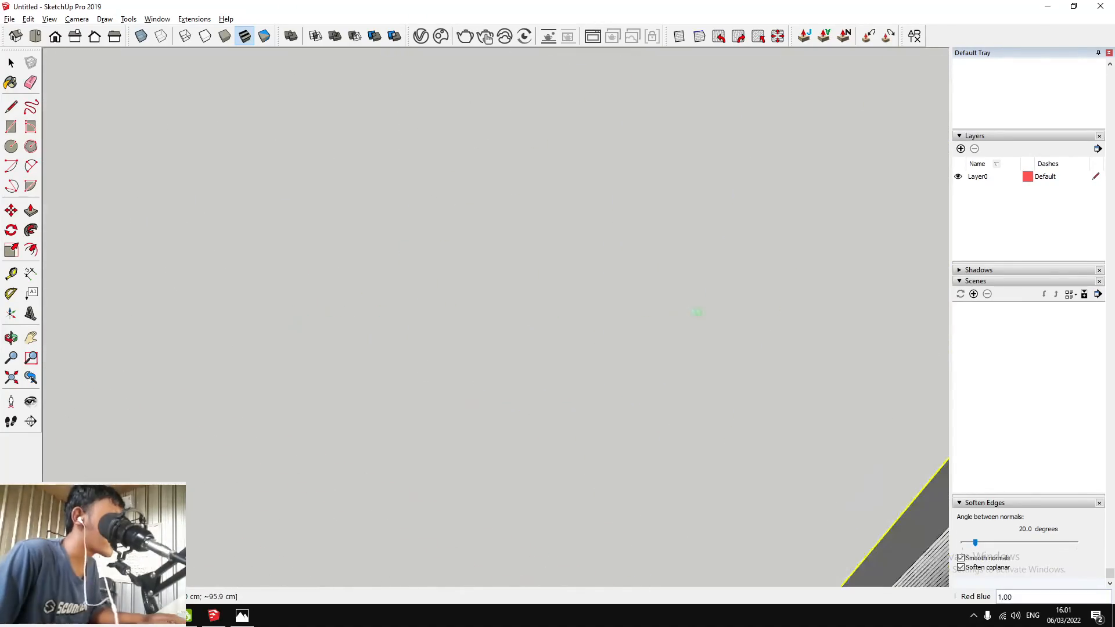
scroll(385, 313, down, 6)
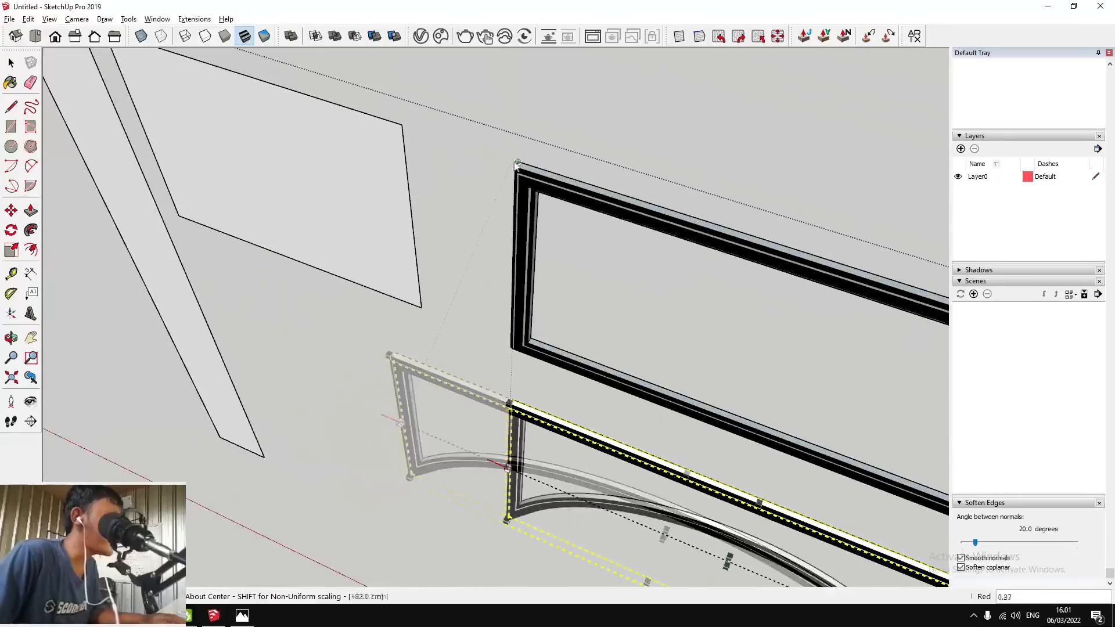
click(516, 165)
scroll(456, 201, down, 4)
key(space)
scroll(610, 331, up, 2)
scroll(610, 331, down, 6)
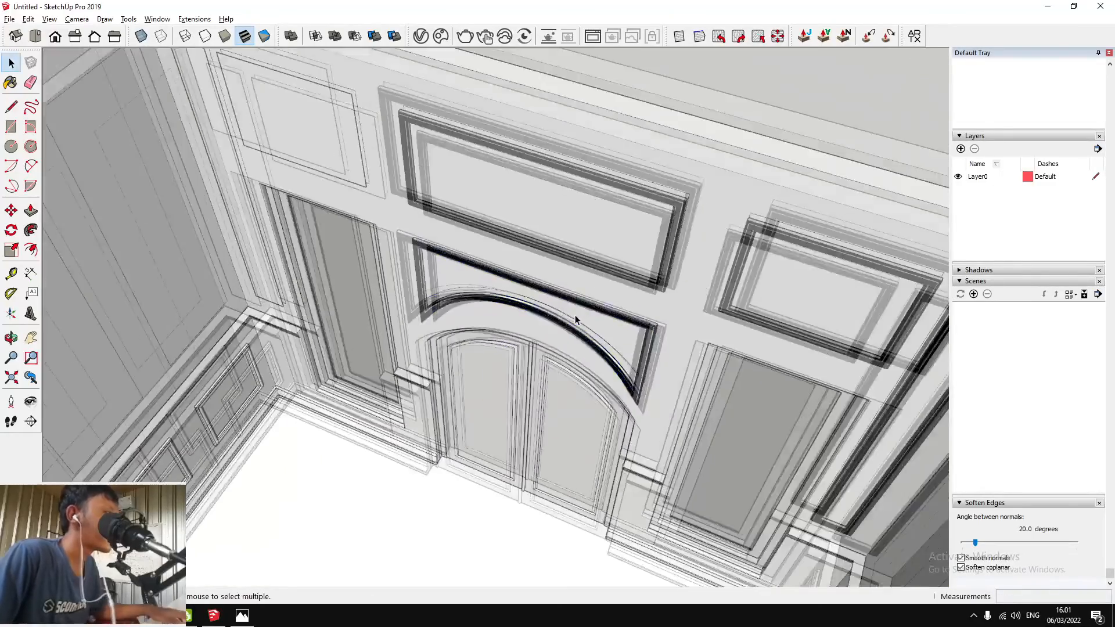
Reopen the wall panel group and select the two remaining flat panels, the narrow one and the rectangular one beside it
middle_drag(570, 316, 603, 283)
scroll(625, 259, up, 3)
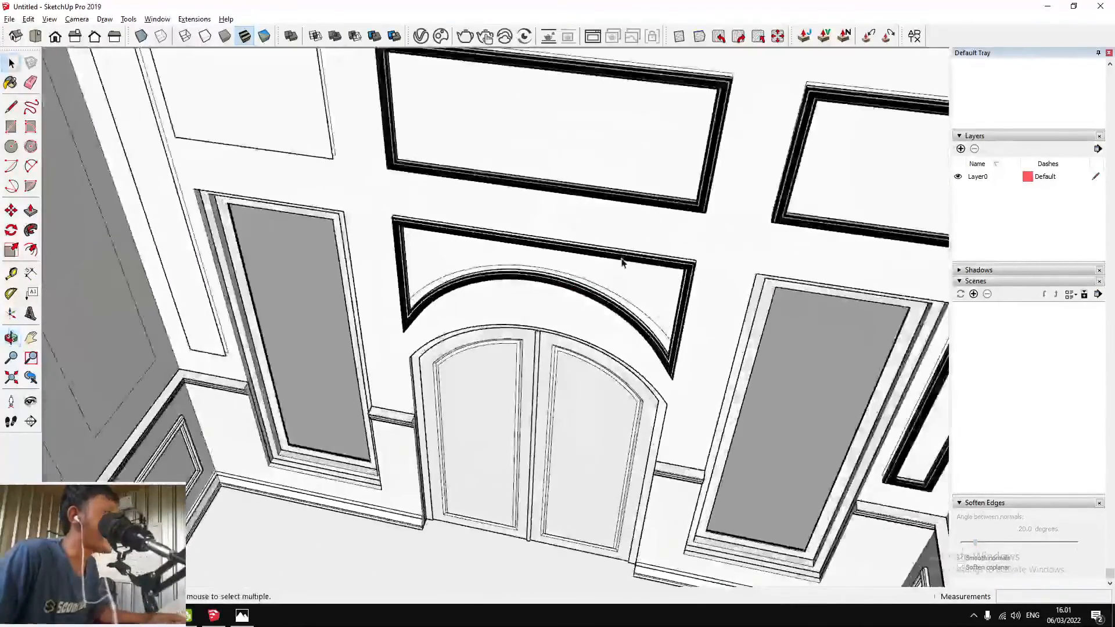
double_click(627, 259)
scroll(628, 259, down, 4)
scroll(340, 189, up, 4)
scroll(433, 229, down, 4)
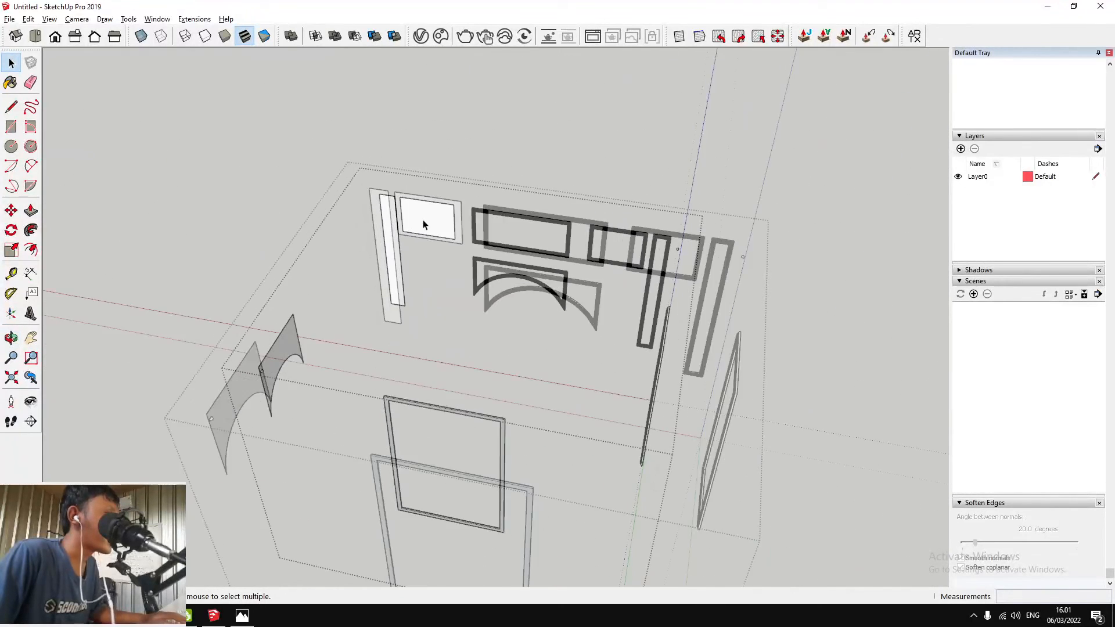
scroll(425, 219, up, 4)
click(425, 218)
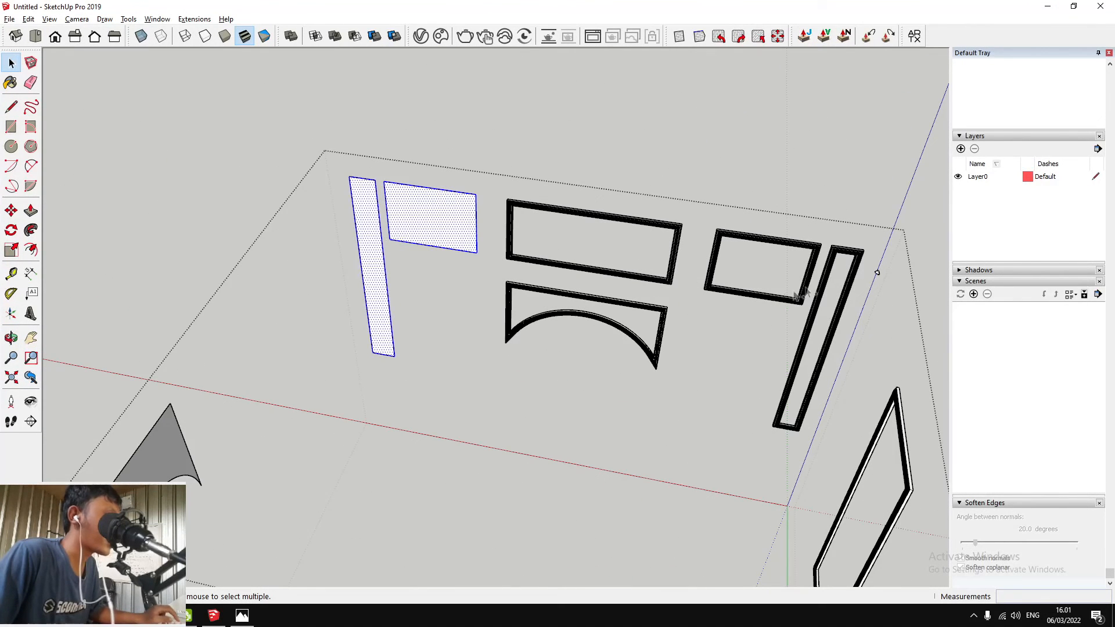
Make separate groups of the small rectangular moulding frame and the tall narrow frame beside it
click(794, 246)
scroll(793, 251, up, 1)
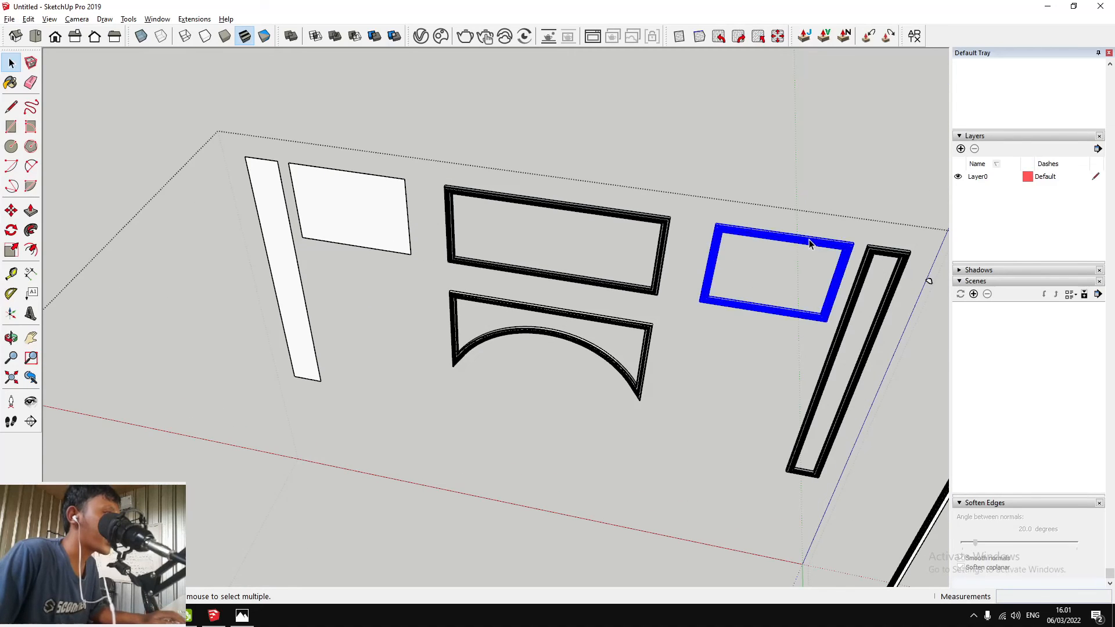
right_click(811, 243)
click(849, 347)
click(842, 336)
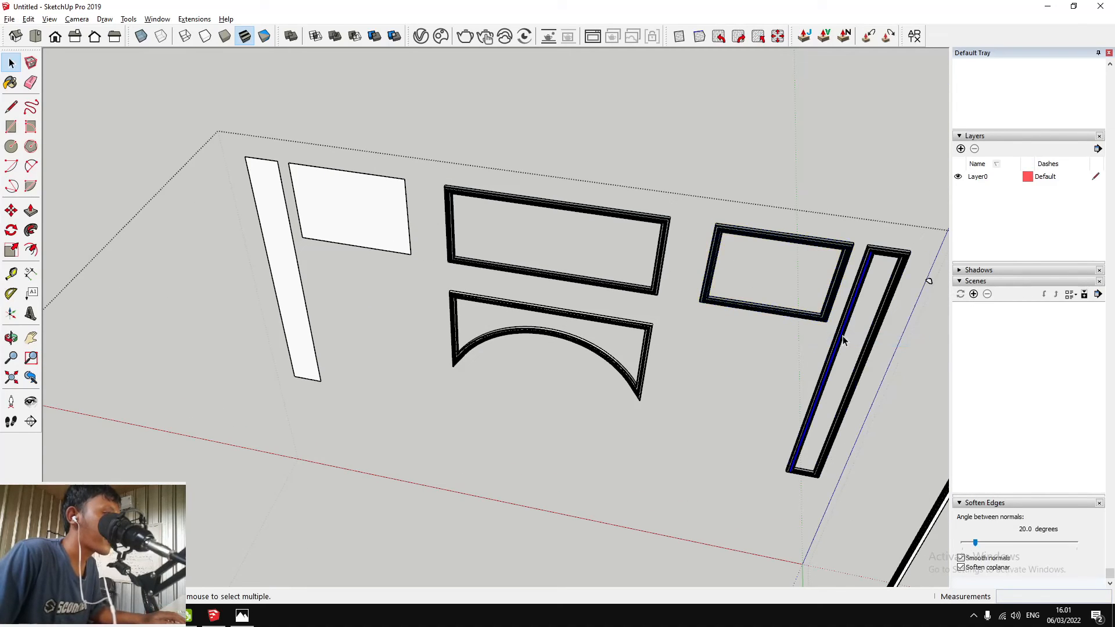
right_click(843, 335)
click(886, 168)
Convert the small rectangular frame into a component with the default settings
scroll(831, 265, down, 1)
scroll(813, 252, up, 8)
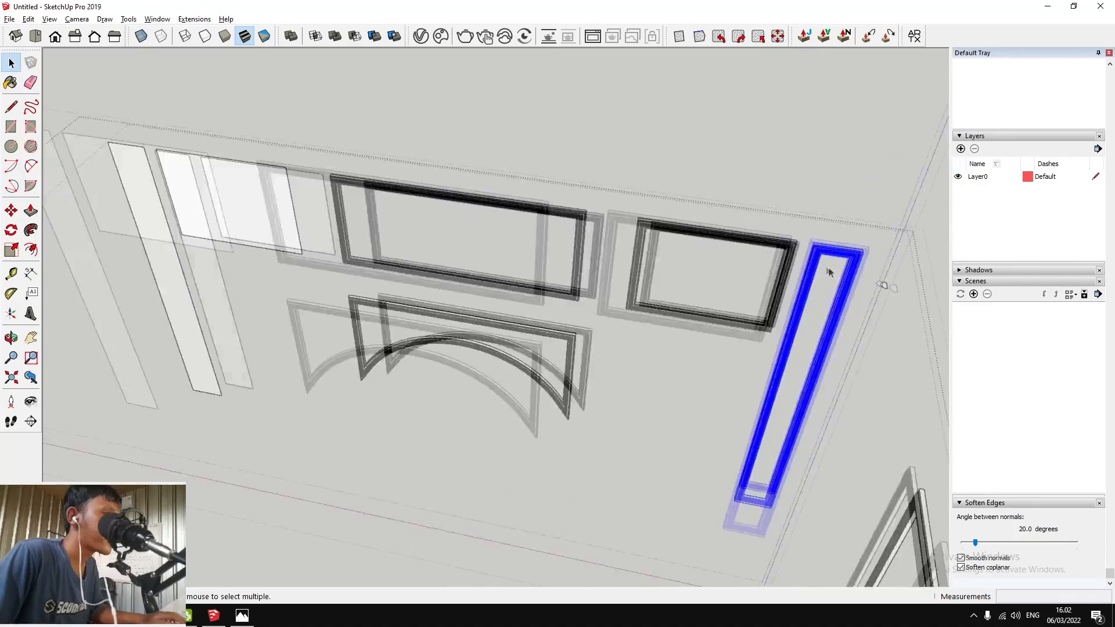
scroll(768, 243, up, 4)
key(t)
key(space)
click(771, 240)
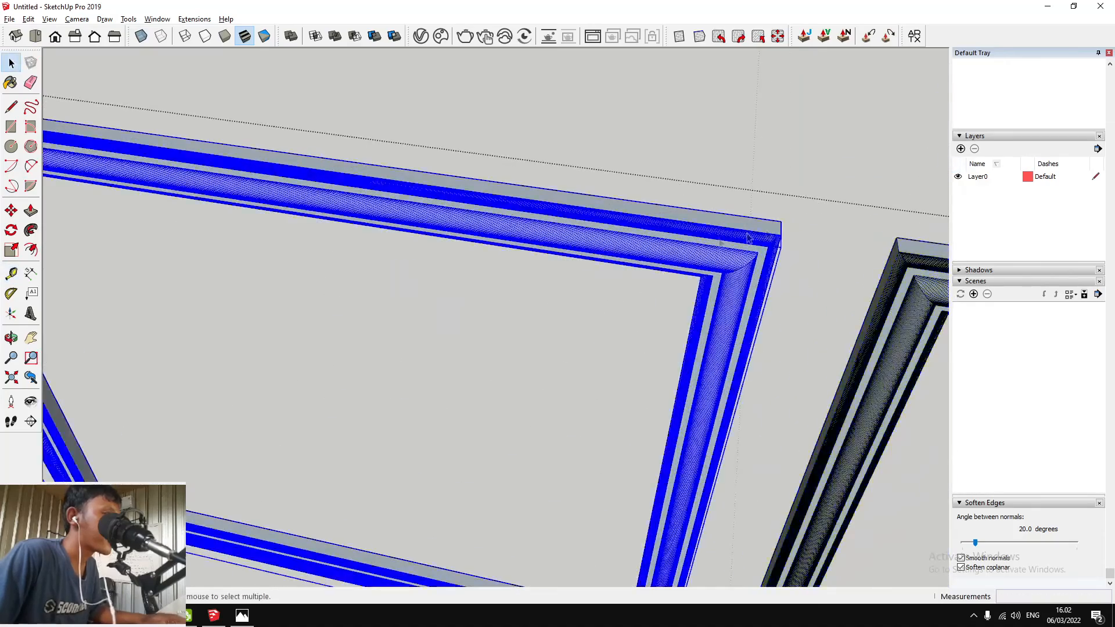
scroll(872, 247, up, 3)
scroll(866, 337, down, 6)
scroll(546, 285, up, 5)
scroll(505, 297, down, 7)
key(space)
scroll(644, 309, up, 1)
click(667, 284)
right_click(667, 283)
click(720, 368)
key(Return)
Convert the tall narrow frame into a component with the default settings
right_click(703, 291)
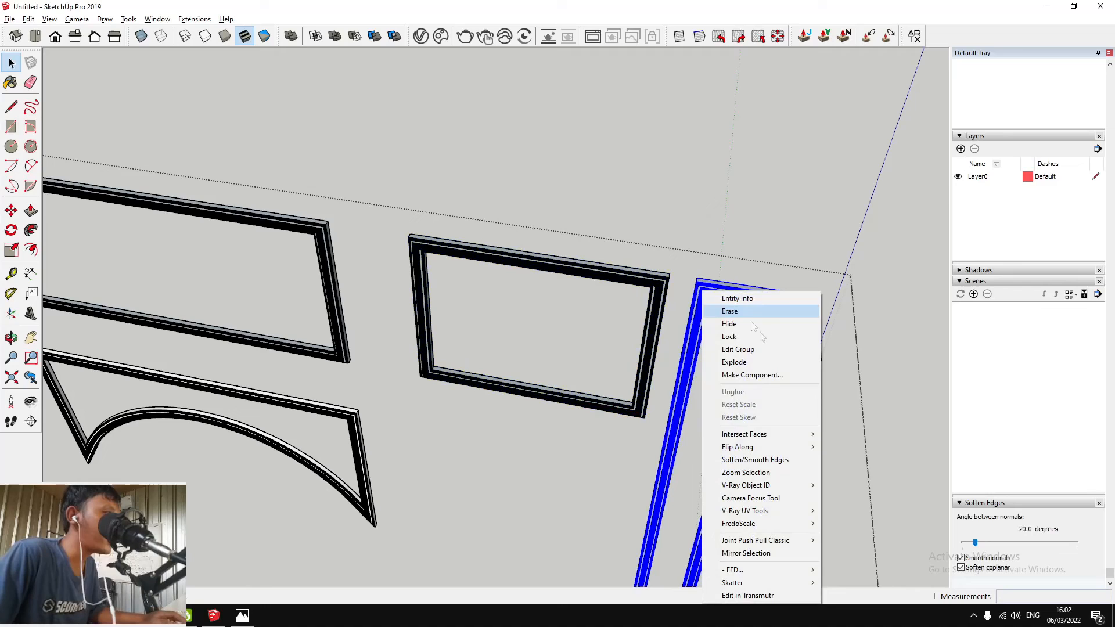
click(743, 375)
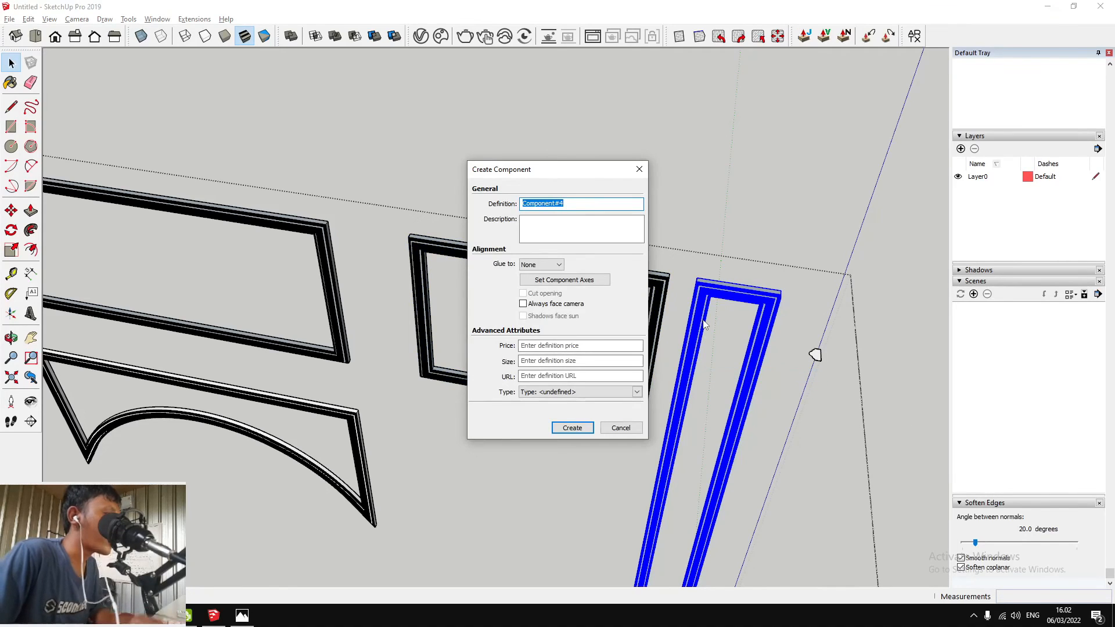
key(Return)
Copy the rectangular and tall frame components together onto the two white panels at the opposite end of the wall
ctrl+click(661, 303)
scroll(680, 291, up, 2)
key(m)
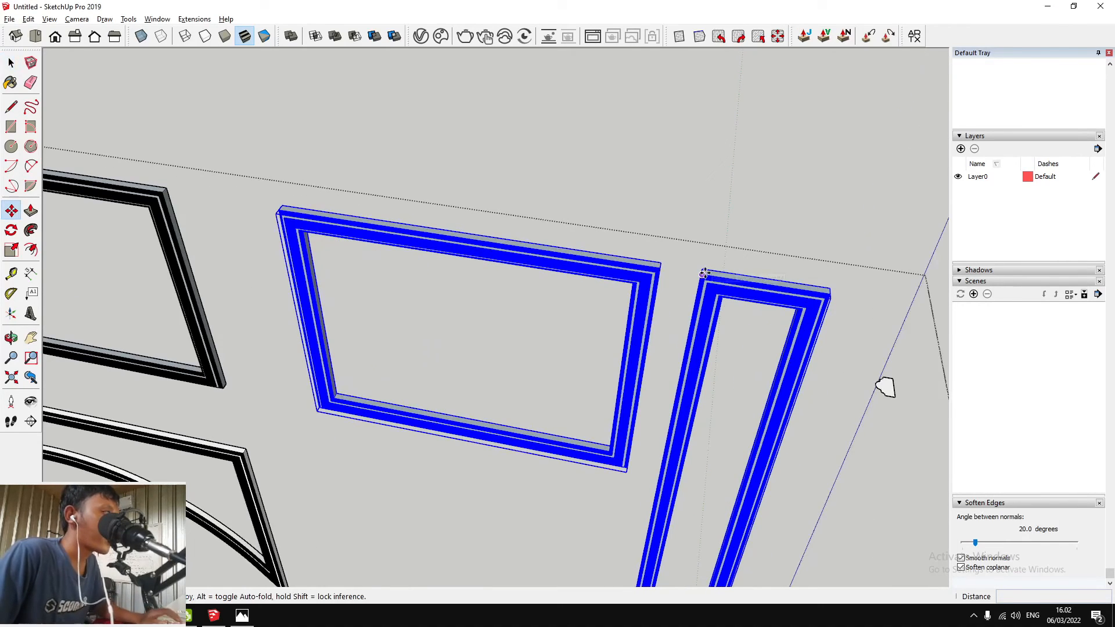
click(827, 288)
scroll(832, 375, down, 6)
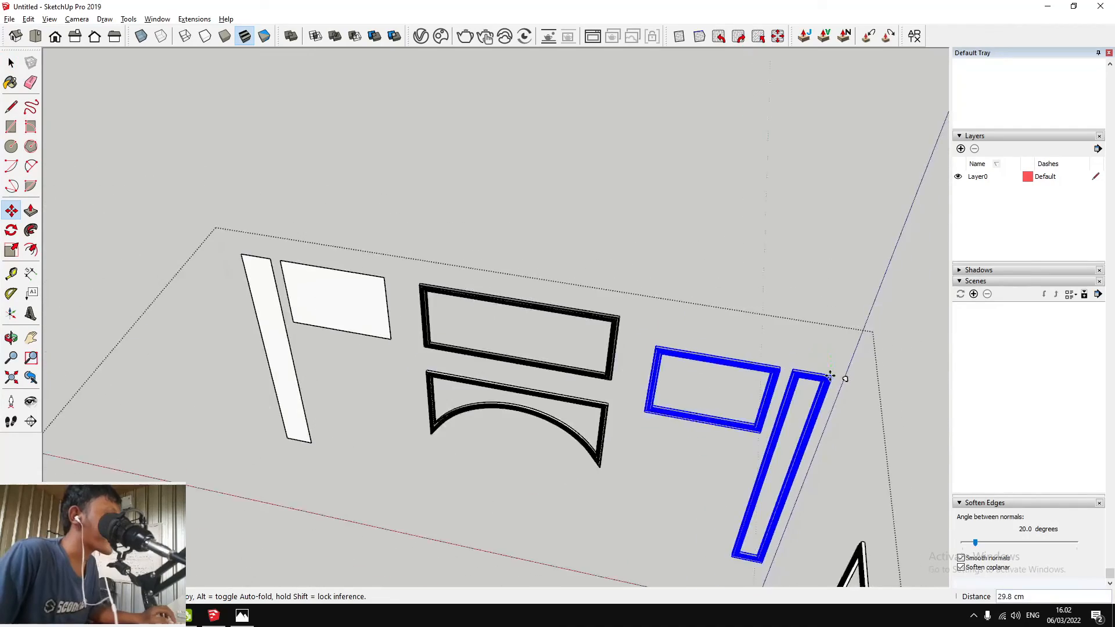
key(ctrl)
scroll(436, 308, up, 4)
click(637, 319)
Flip the two copied frames along the red direction so that they mirror the originals
key(space)
scroll(632, 329, up, 2)
right_click(631, 329)
mouse_move(706, 408)
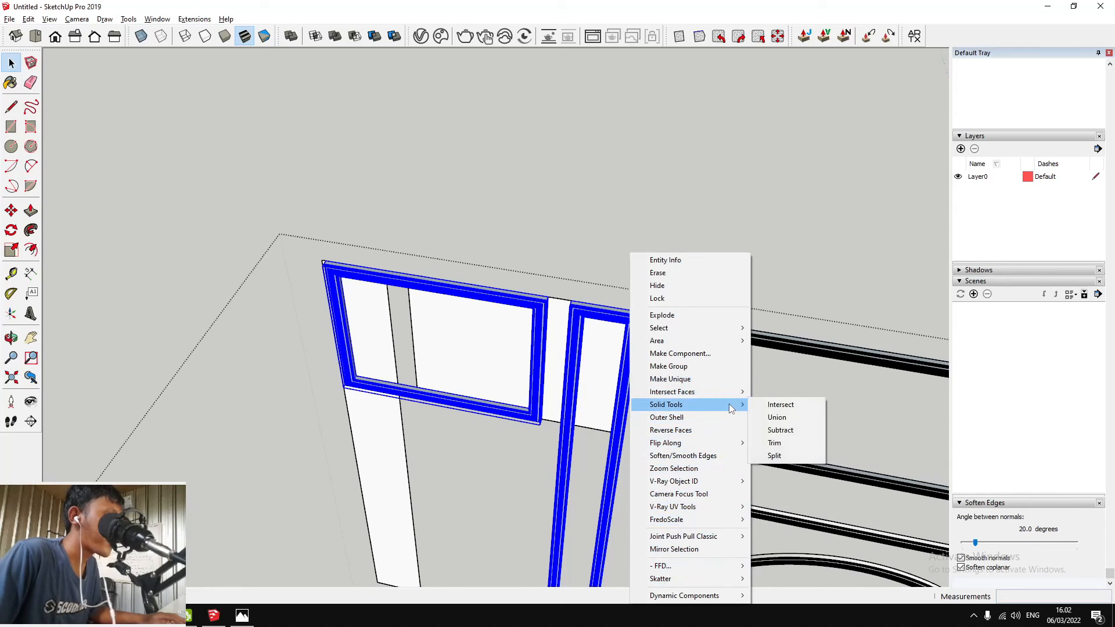
mouse_move(726, 446)
click(789, 442)
Move the copied tall frame 2 cm onto its panel's corner and align the copied rectangular frame with its own panel
middle_drag(581, 328, 473, 261)
scroll(490, 300, up, 5)
key(m)
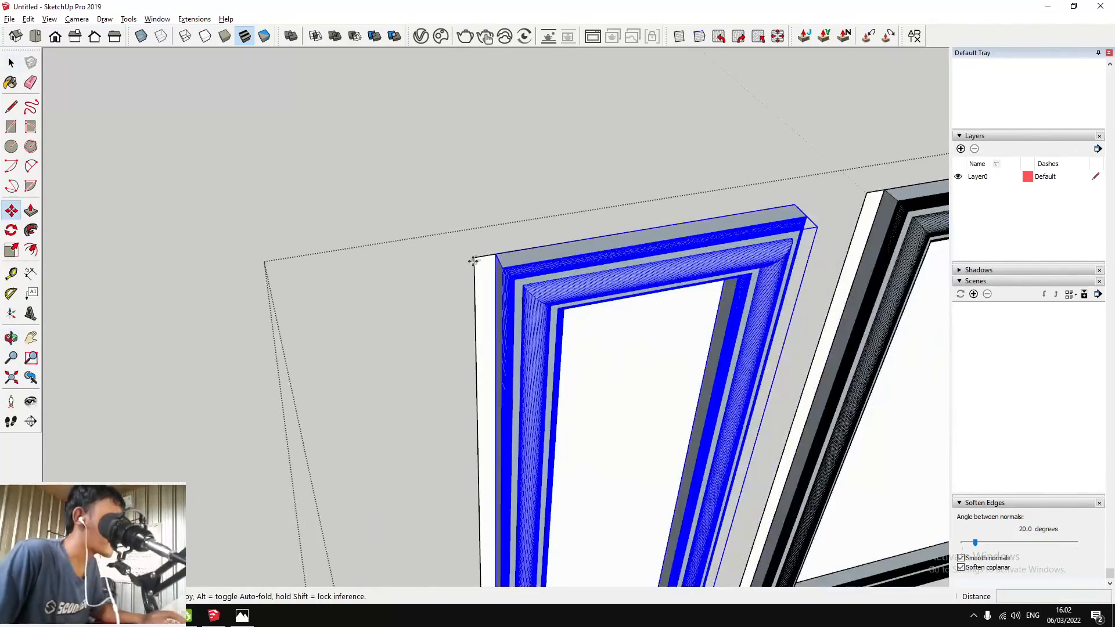
click(495, 254)
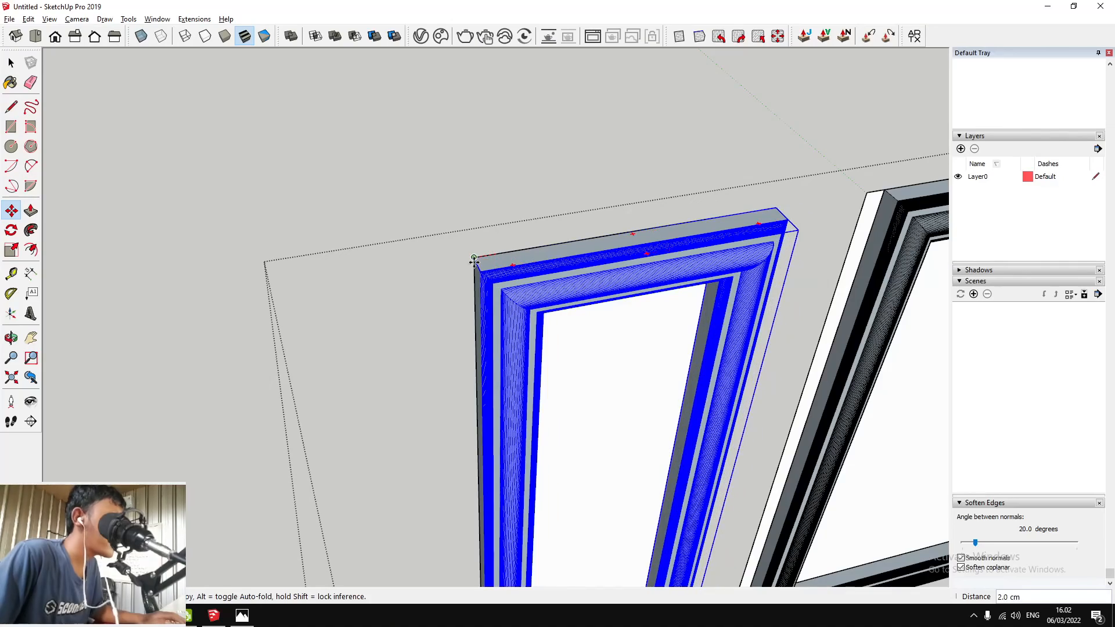
middle_drag(474, 261, 449, 286)
click(423, 271)
scroll(393, 269, down, 10)
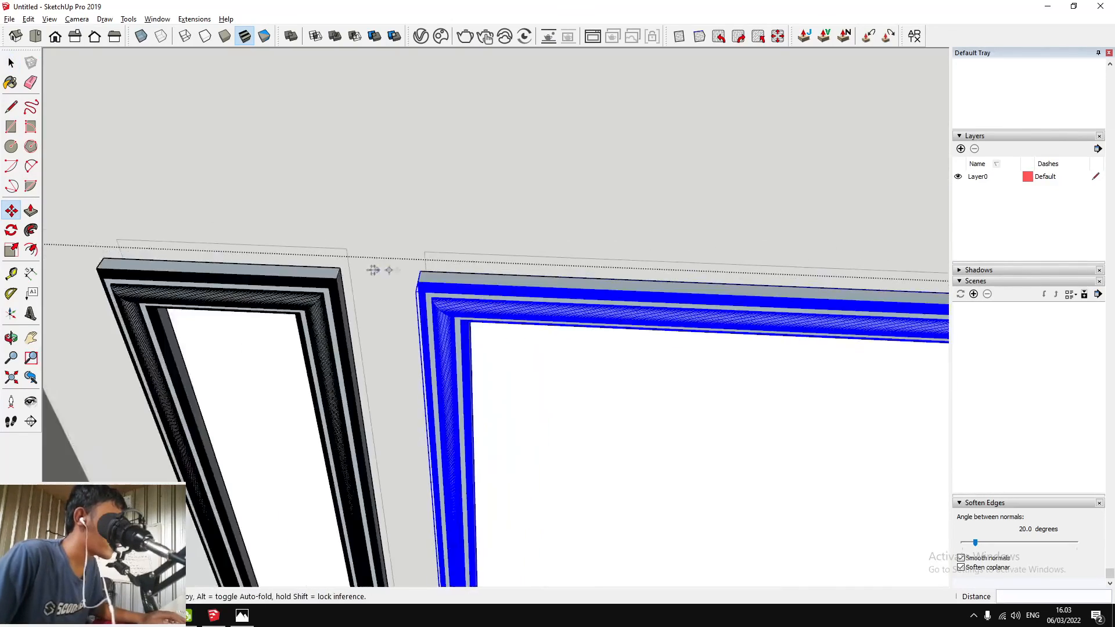
Inside the copied rectangular frame component, stretch the side facing the wide frame out to the edge of the panel behind it
scroll(576, 301, up, 3)
key(space)
double_click(551, 289)
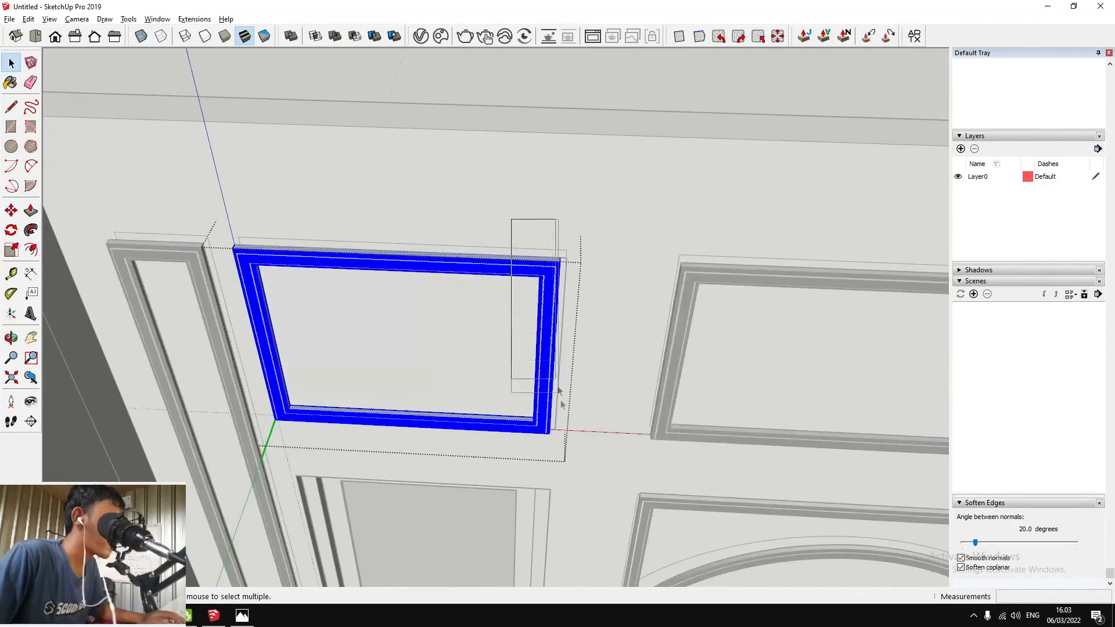
scroll(566, 285, up, 5)
key(m)
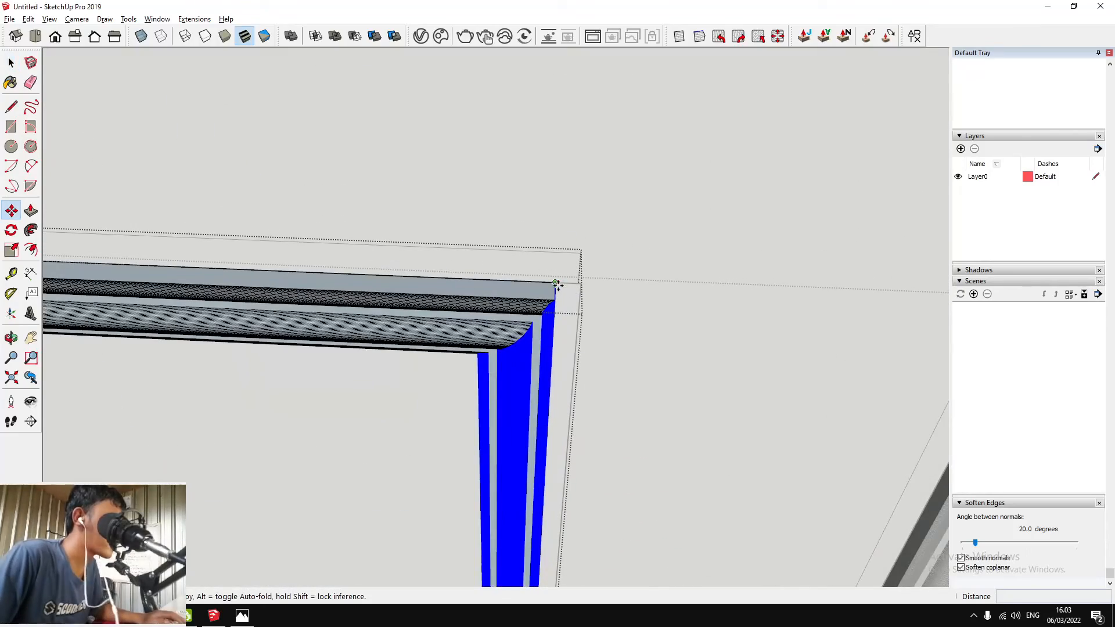
click(581, 284)
key(space)
scroll(456, 277, down, 12)
key(Escape)
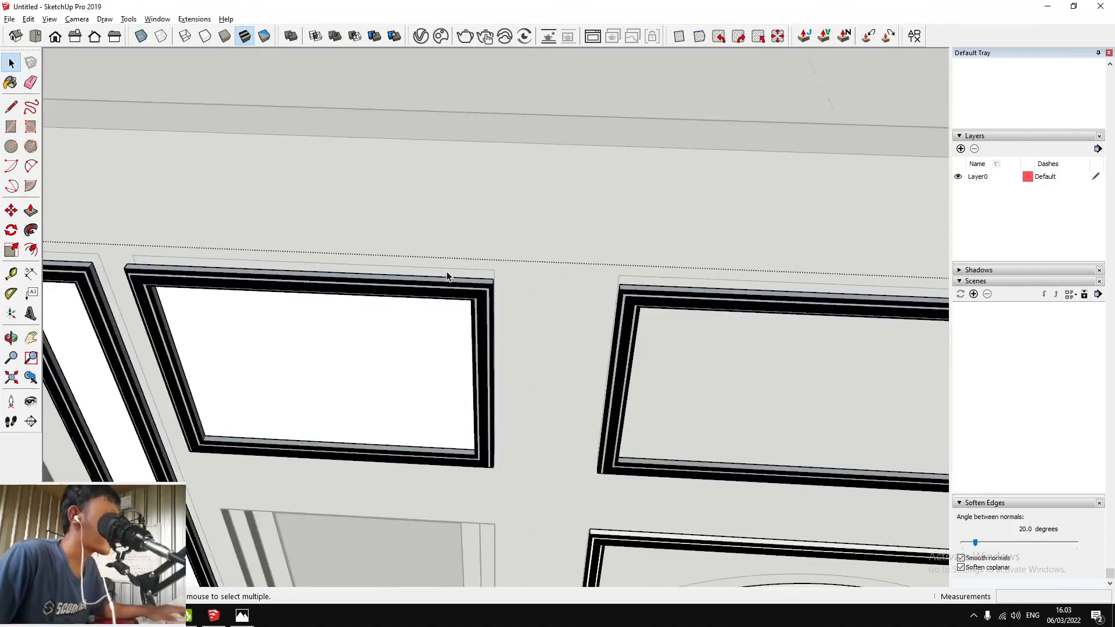
Measure the gap between the rectangular frame and the neighbouring wide frame
scroll(623, 310, up, 10)
key(t)
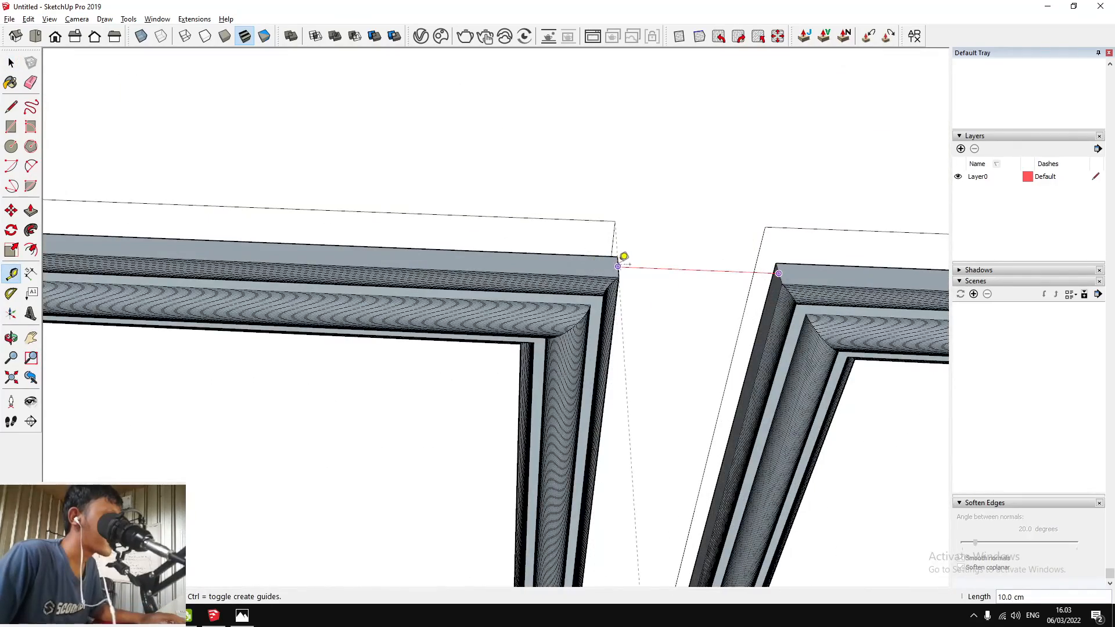
scroll(624, 256, down, 8)
middle_drag(623, 256, 750, 304)
scroll(249, 316, down, 6)
scroll(538, 269, up, 6)
Move the moulding profile 6 cm so that its tip touches the vertical edge of the arched panel on the adjoining wall
double_click(516, 256)
scroll(415, 361, down, 1)
scroll(414, 360, down, 5)
middle_drag(503, 354, 144, 142)
scroll(319, 75, up, 5)
shift+middle_drag(319, 75, 314, 105)
scroll(314, 105, up, 4)
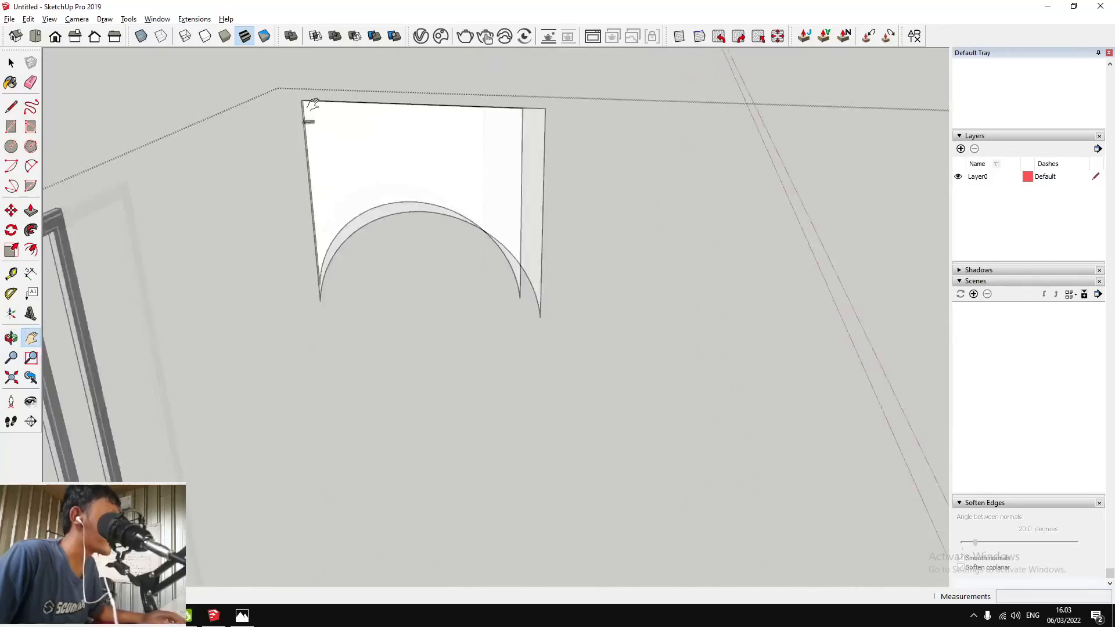
scroll(313, 104, up, 3)
scroll(341, 152, down, 5)
middle_drag(341, 152, 553, 224)
scroll(407, 184, down, 4)
middle_drag(665, 283, 399, 278)
middle_drag(543, 334, 529, 312)
middle_drag(519, 260, 540, 360)
shift+middle_drag(488, 141, 484, 277)
scroll(483, 277, up, 5)
scroll(483, 278, down, 3)
scroll(458, 312, up, 1)
shift+middle_drag(458, 312, 462, 331)
scroll(444, 187, up, 8)
scroll(450, 179, up, 1)
click(455, 176)
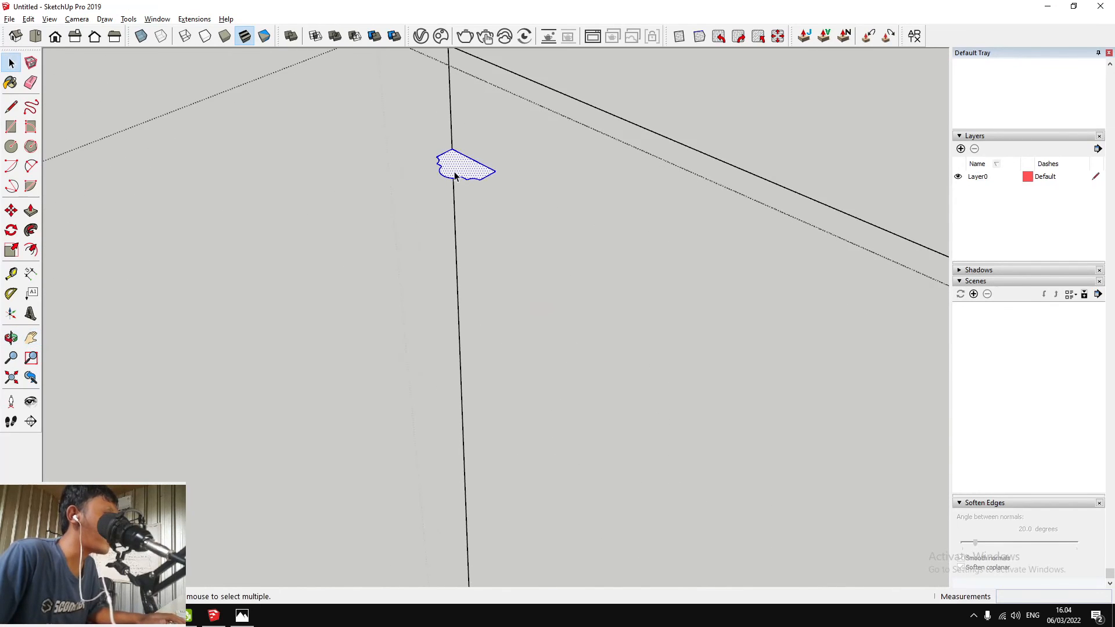
click(499, 172)
scroll(477, 133, down, 2)
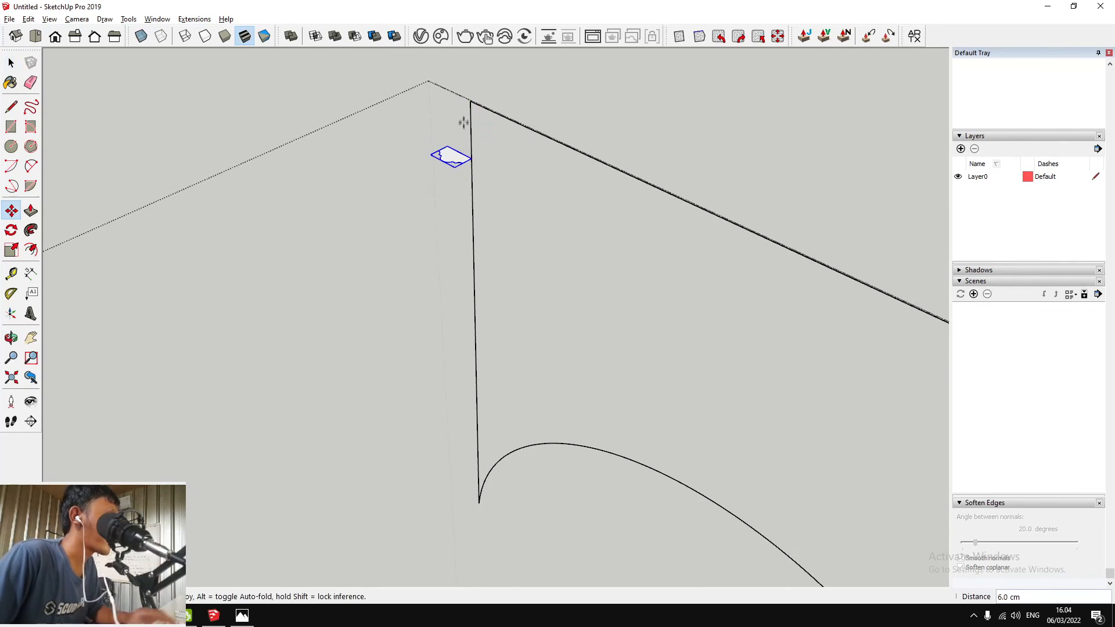
scroll(454, 180, up, 2)
Explode the moulding profile and try to sweep it around the arched panel's outline with Follow Me
key(space)
right_click(455, 182)
click(505, 250)
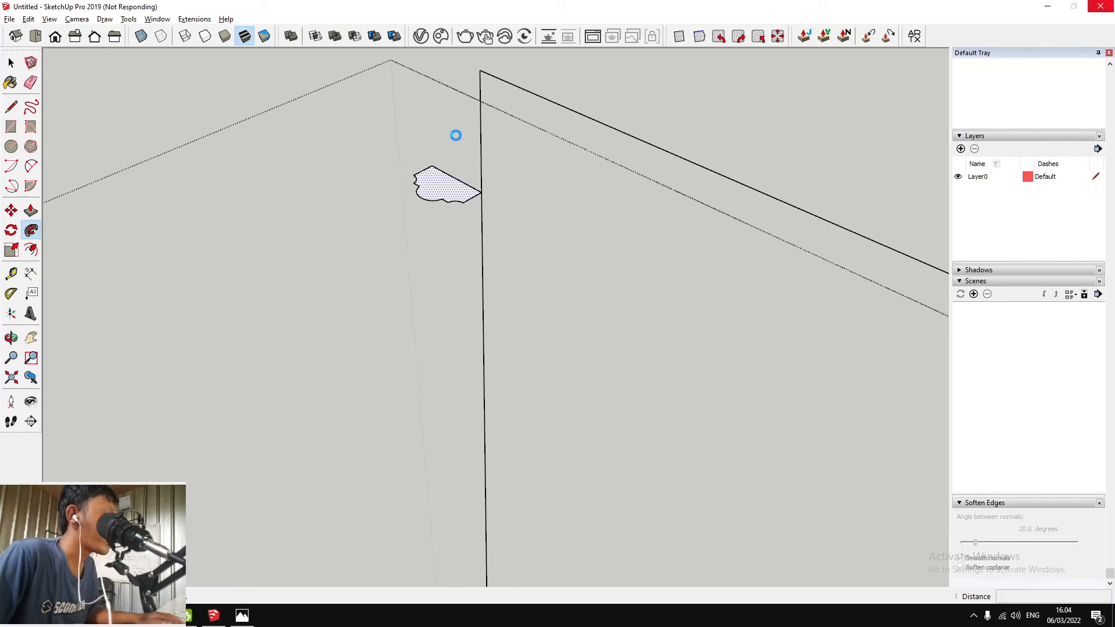
Draw short lines across both pointed feet of the arched outline where the upper horizontal guide crosses them
scroll(439, 139, down, 7)
key(i)
middle_drag(498, 351, 541, 207)
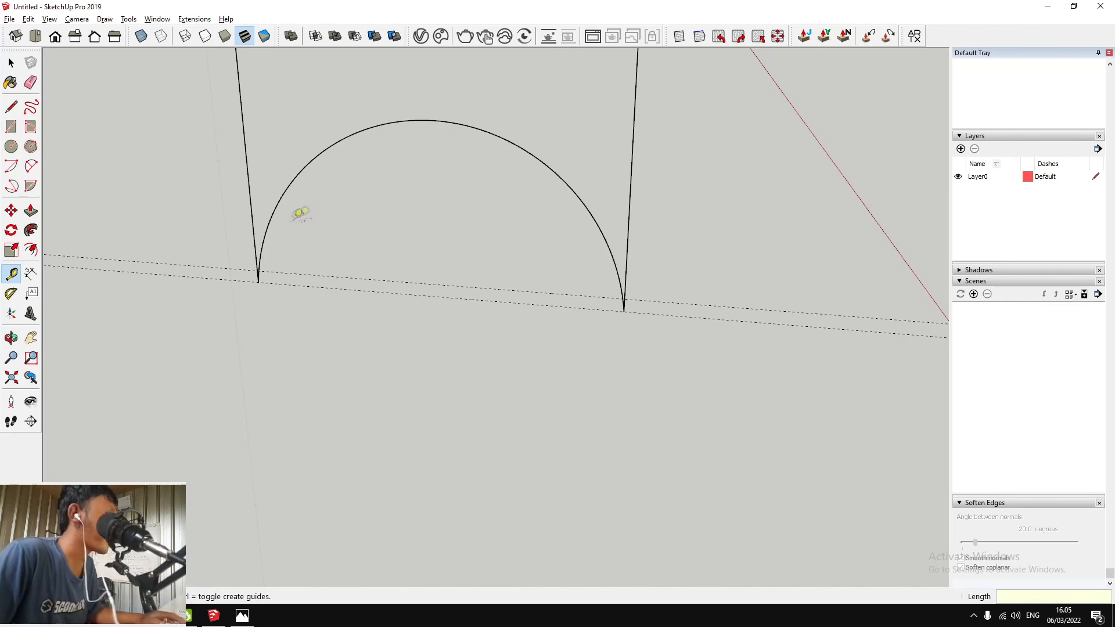
scroll(262, 273, up, 3)
key(l)
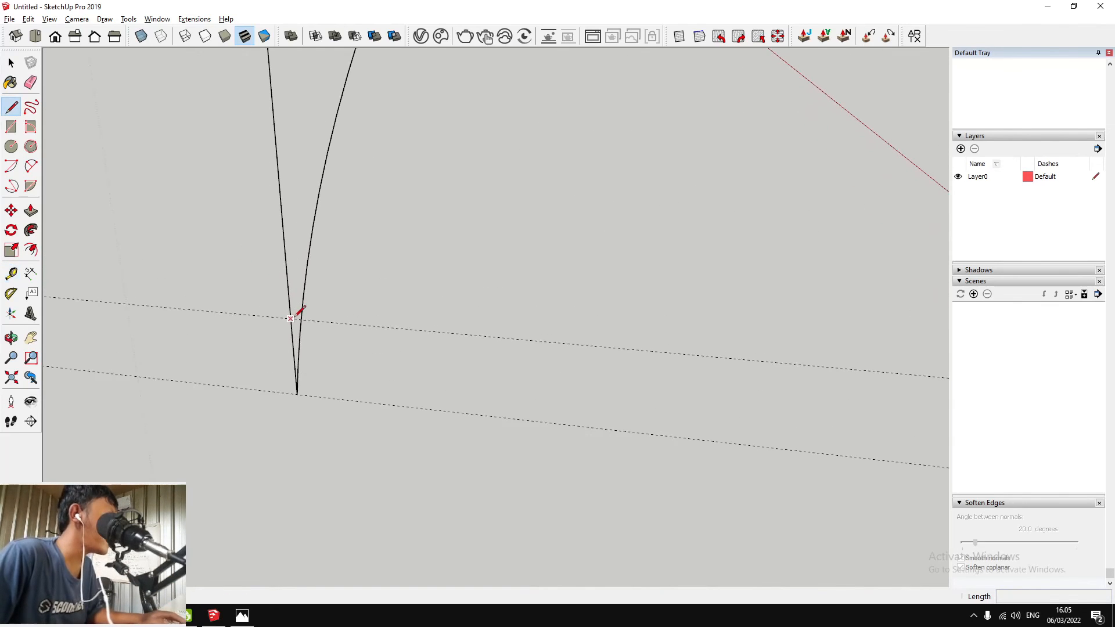
shift+middle_drag(307, 314, 685, 268)
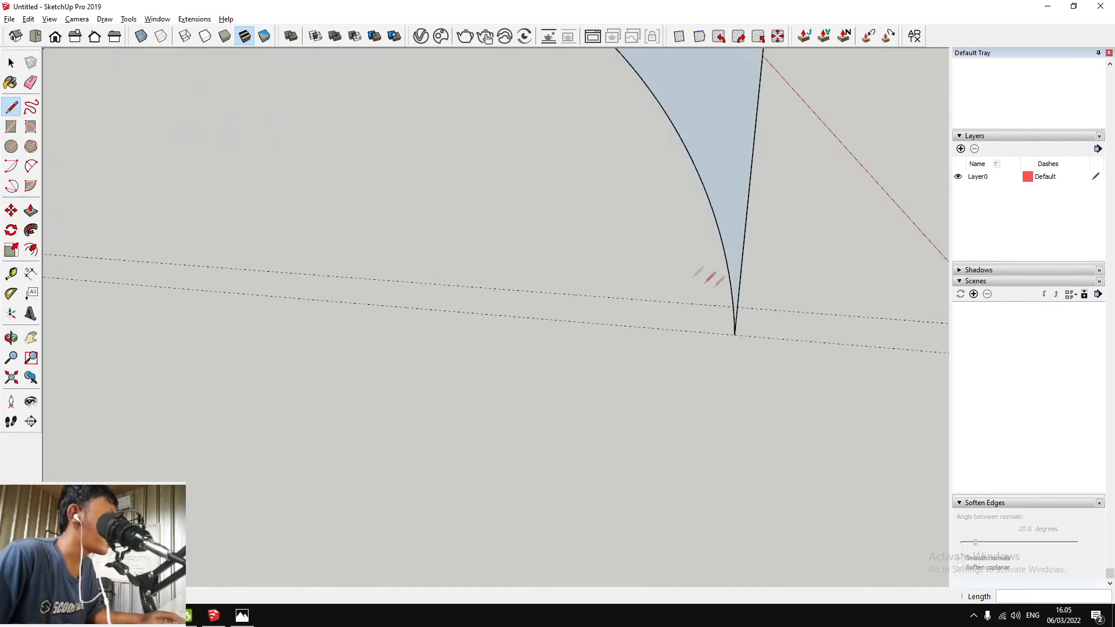
middle_drag(737, 310, 741, 347)
key(space)
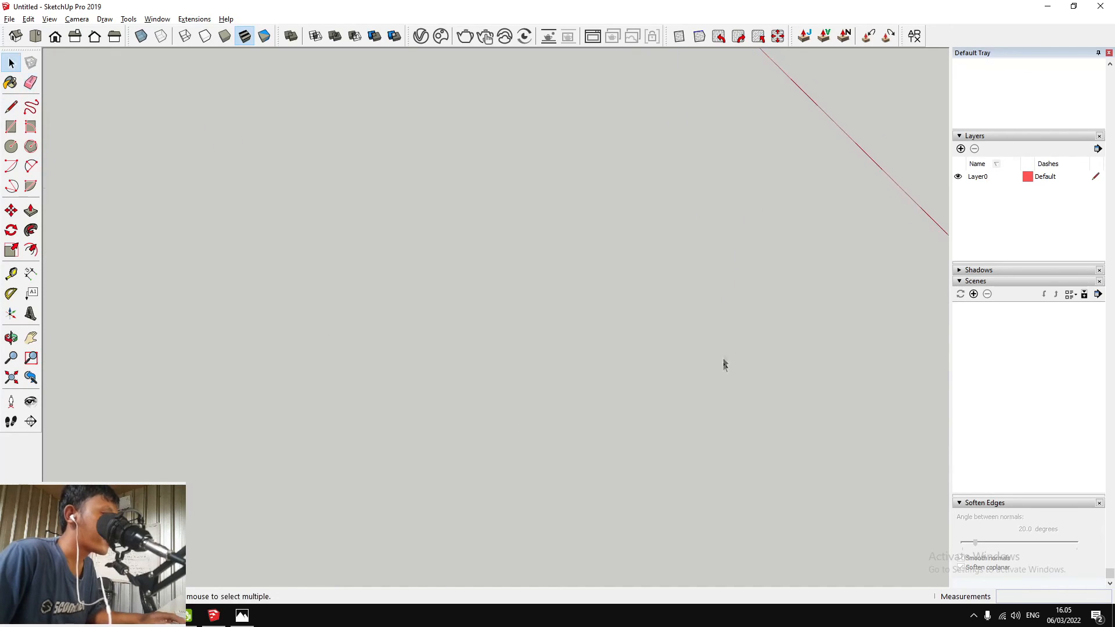
Erase the pointed tips below the new cut lines on the arched outline
scroll(738, 331, down, 5)
scroll(522, 302, up, 6)
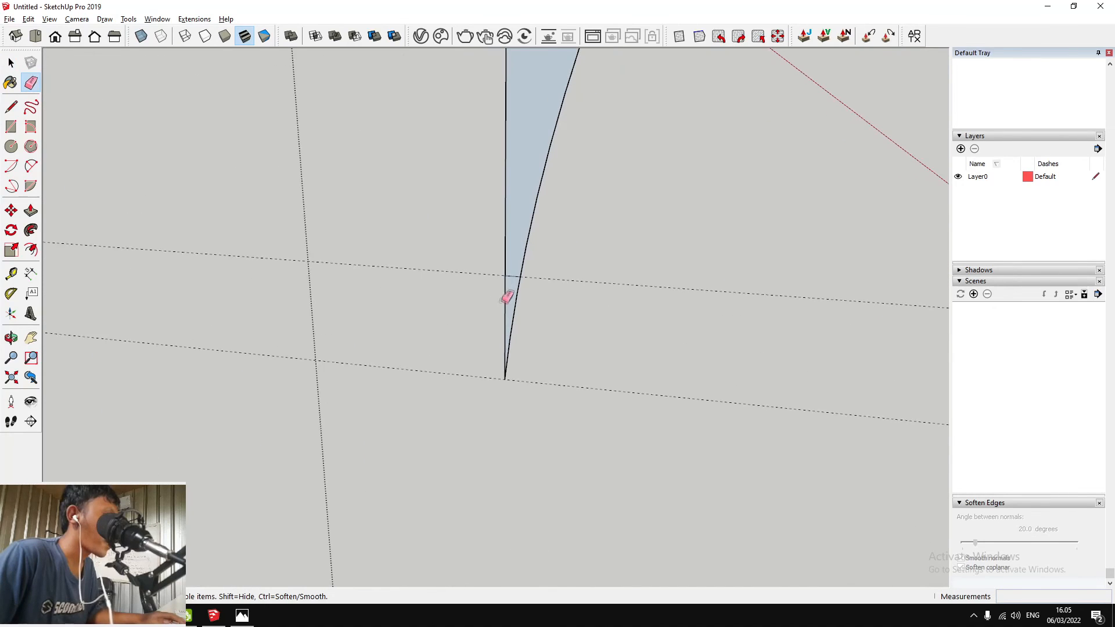
right_click(510, 298)
click(566, 397)
middle_drag(461, 333, 539, 177)
Delete the arched panel's face and sweep the moulding profile along the trimmed outline with Follow Me
click(538, 174)
key(Delete)
scroll(467, 102, up, 3)
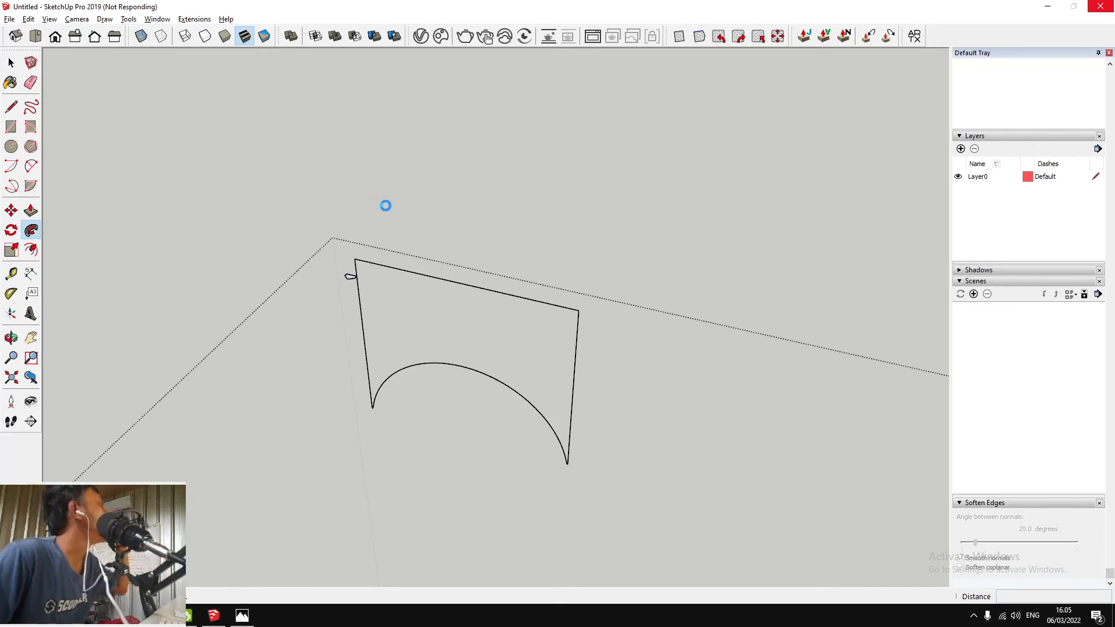
middle_drag(546, 471, 564, 381)
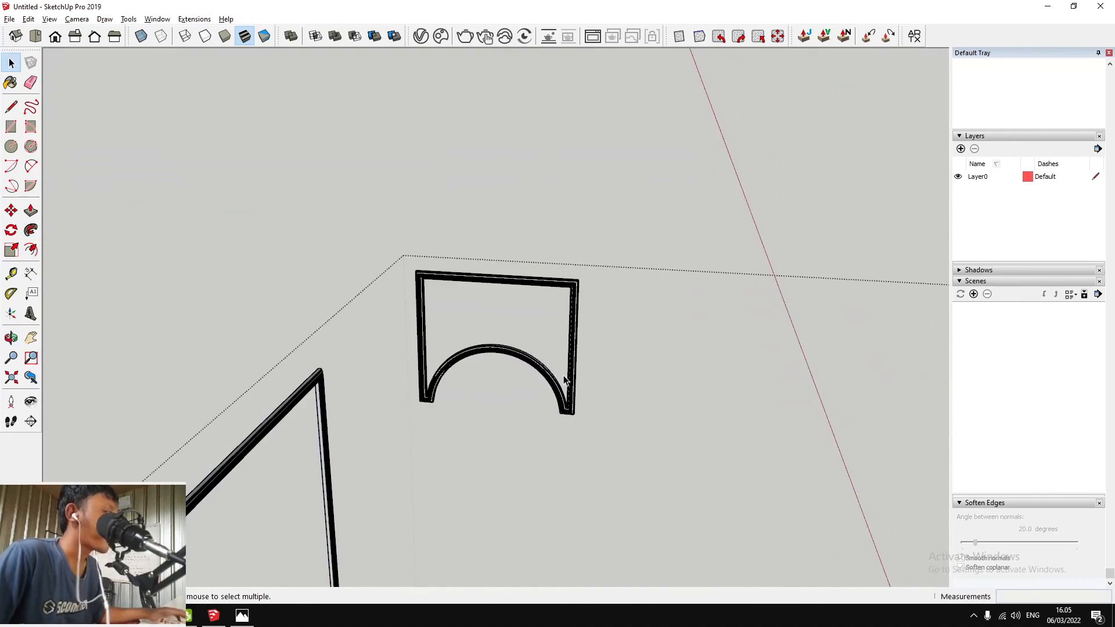
Select the whole swept arched frame and make it a group
scroll(565, 381, up, 3)
click(583, 394)
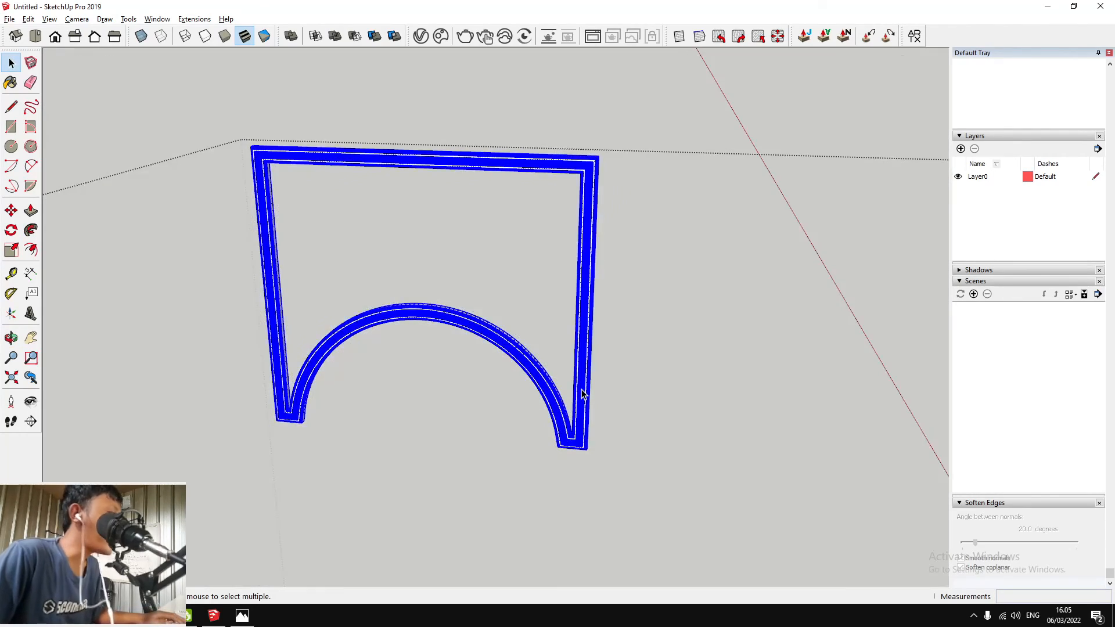
scroll(581, 390, down, 3)
right_click(580, 389)
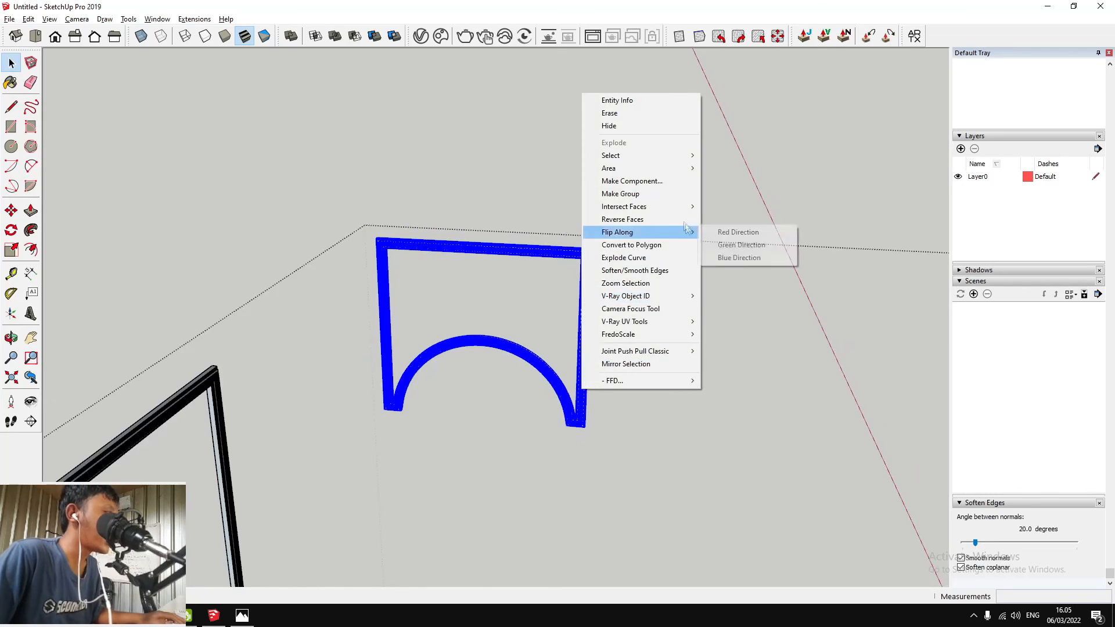
click(652, 194)
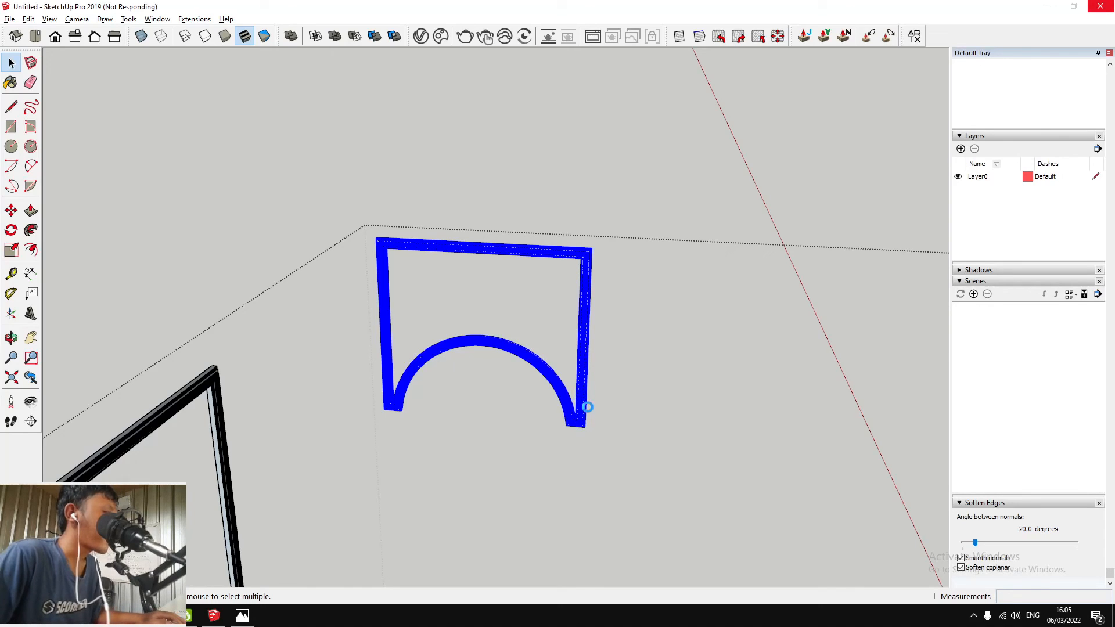
right_click(588, 386)
mouse_move(664, 299)
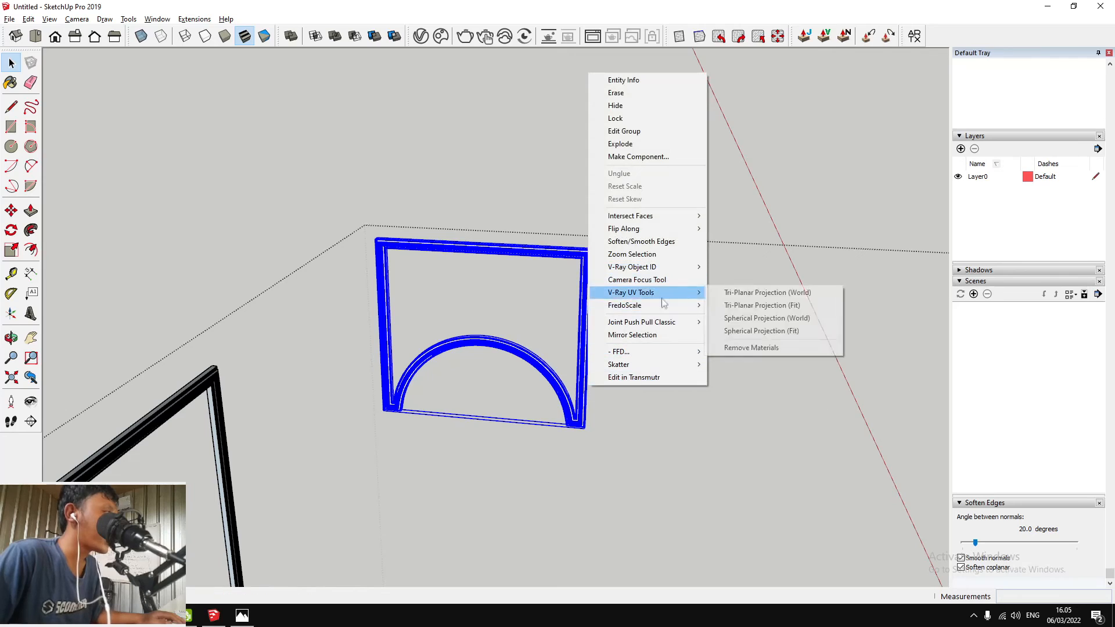
click(739, 306)
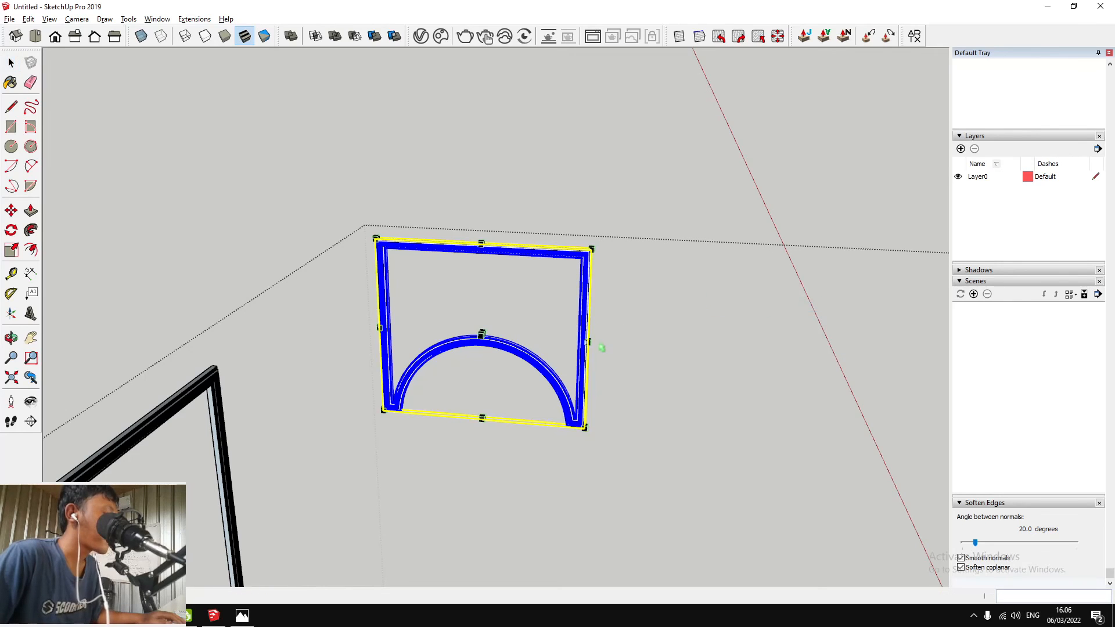
Measure the distance along the green axis from the neighbouring panel outline to the arched frame's upper corner
scroll(589, 342, up, 4)
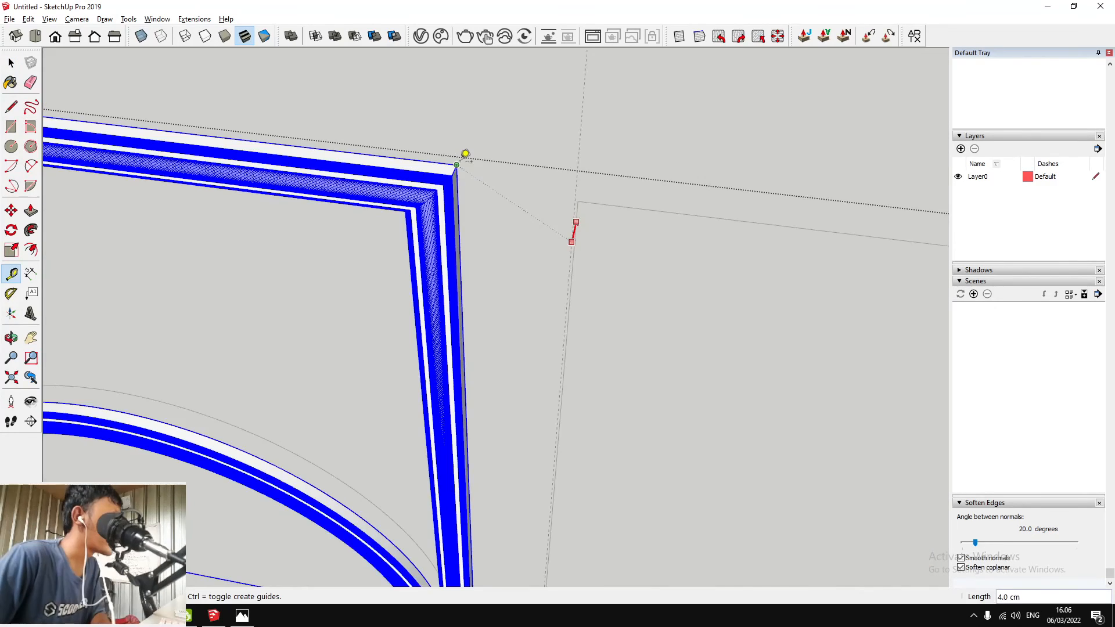
key(Left)
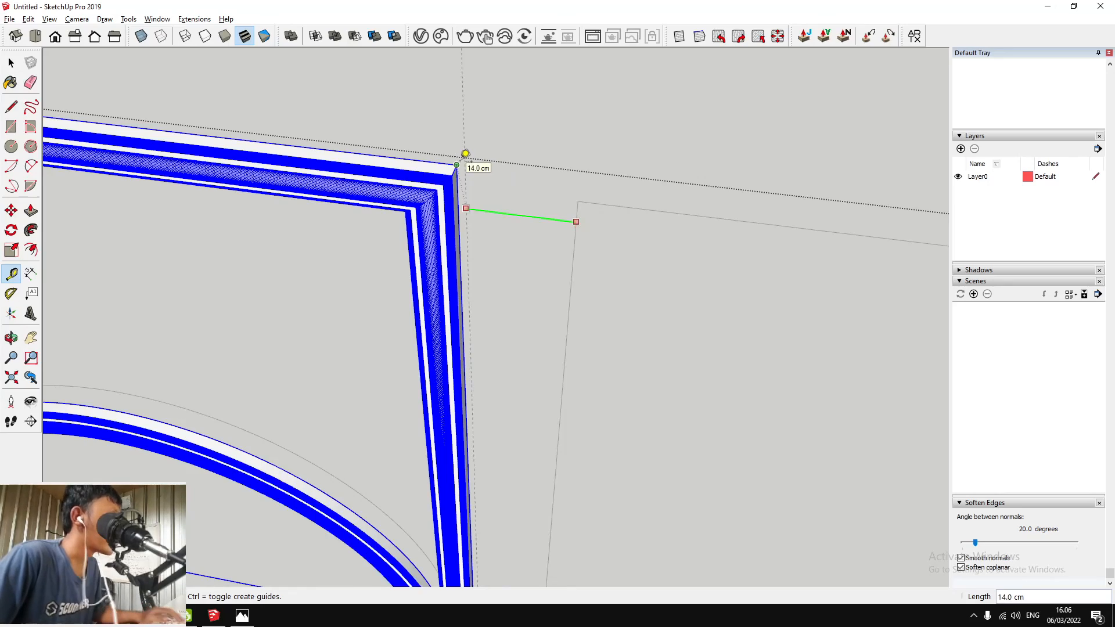
scroll(465, 153, down, 2)
click(465, 154)
scroll(460, 162, up, 6)
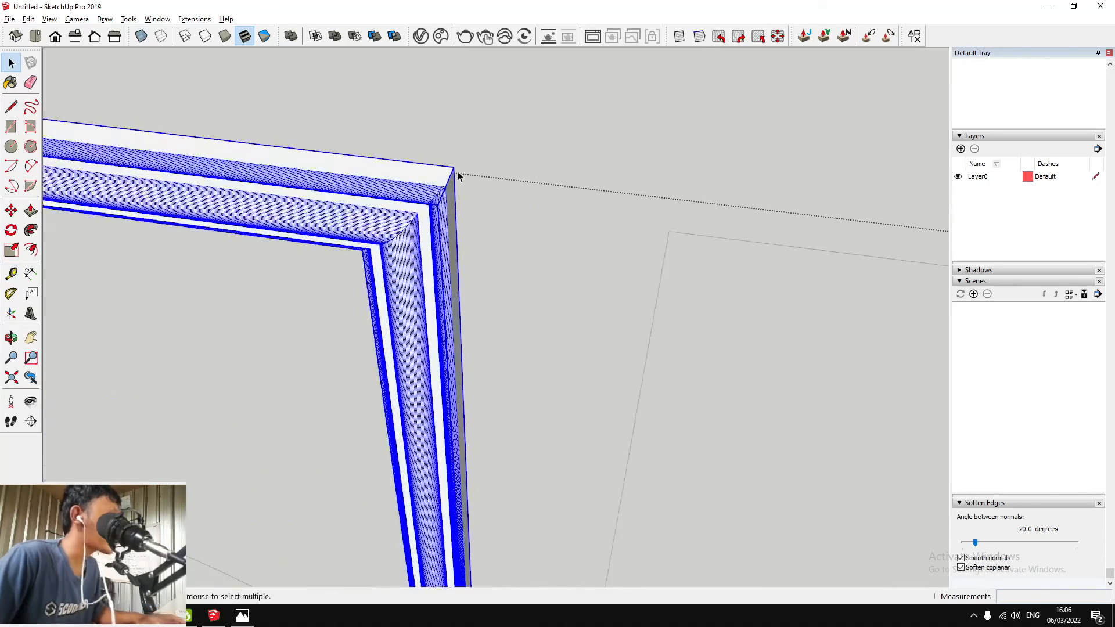
Place a guide line 4 cm in from the arched frame's upper corner on its other side
scroll(465, 183, down, 5)
scroll(488, 206, up, 5)
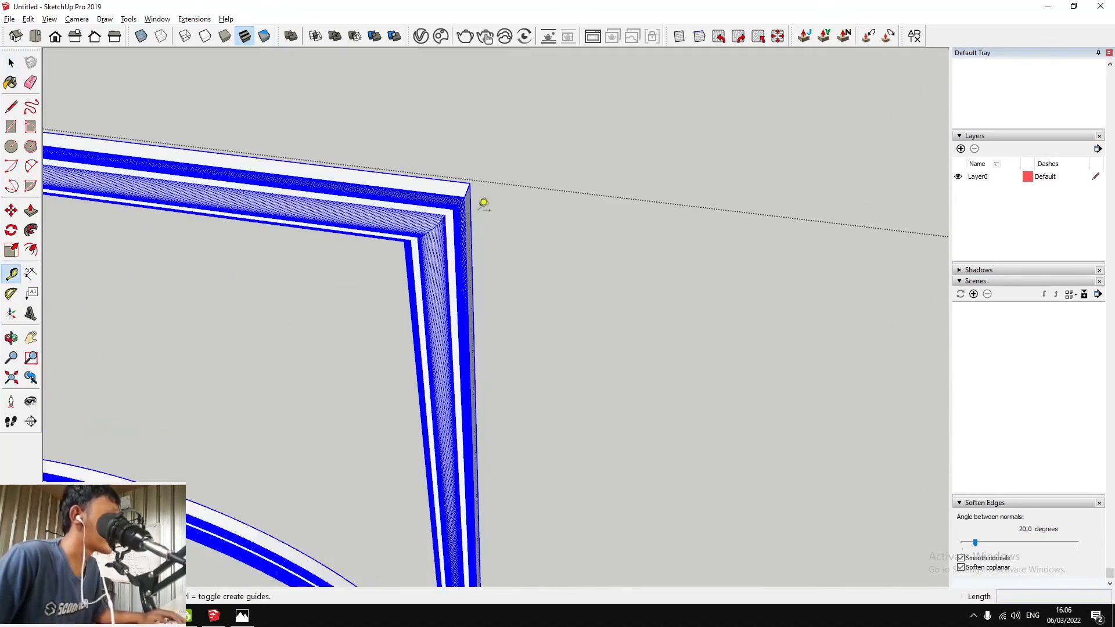
scroll(465, 181, up, 2)
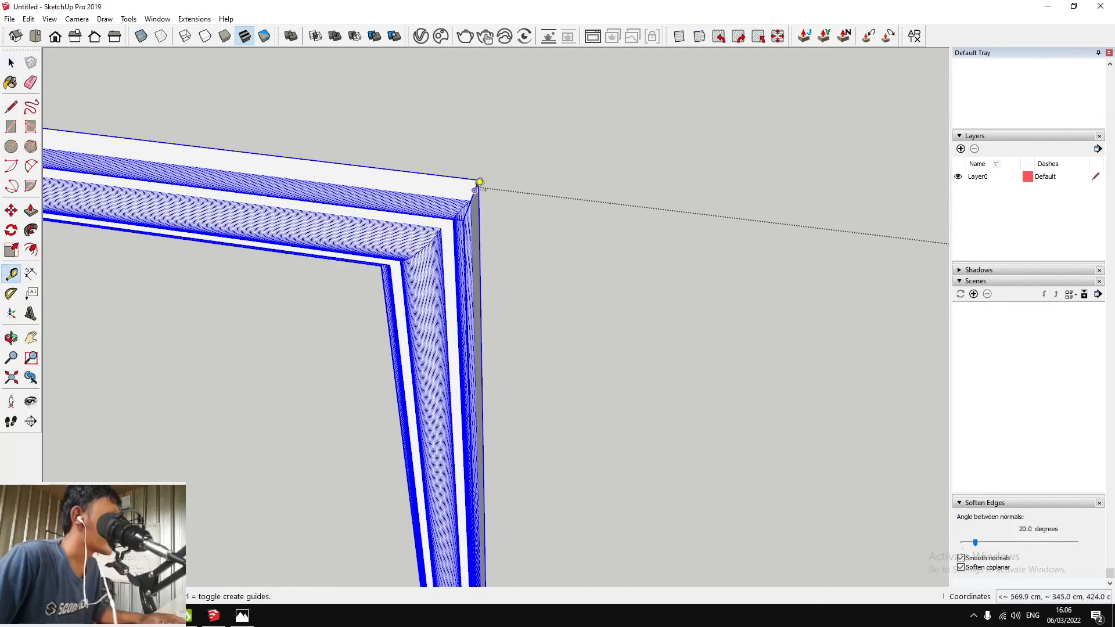
scroll(454, 178, down, 6)
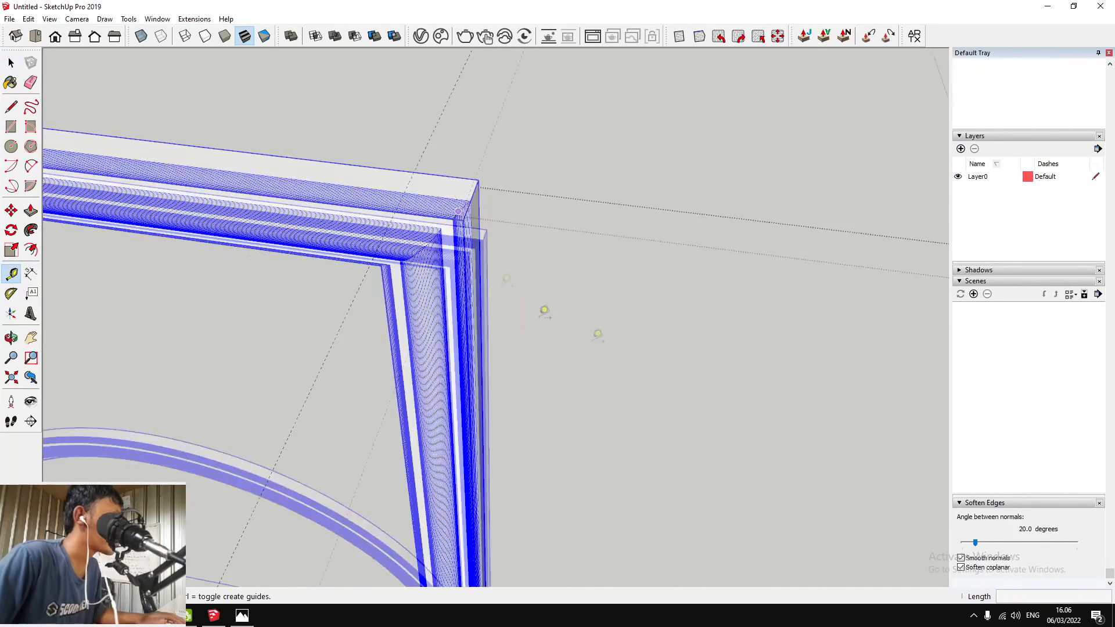
scroll(397, 284, up, 8)
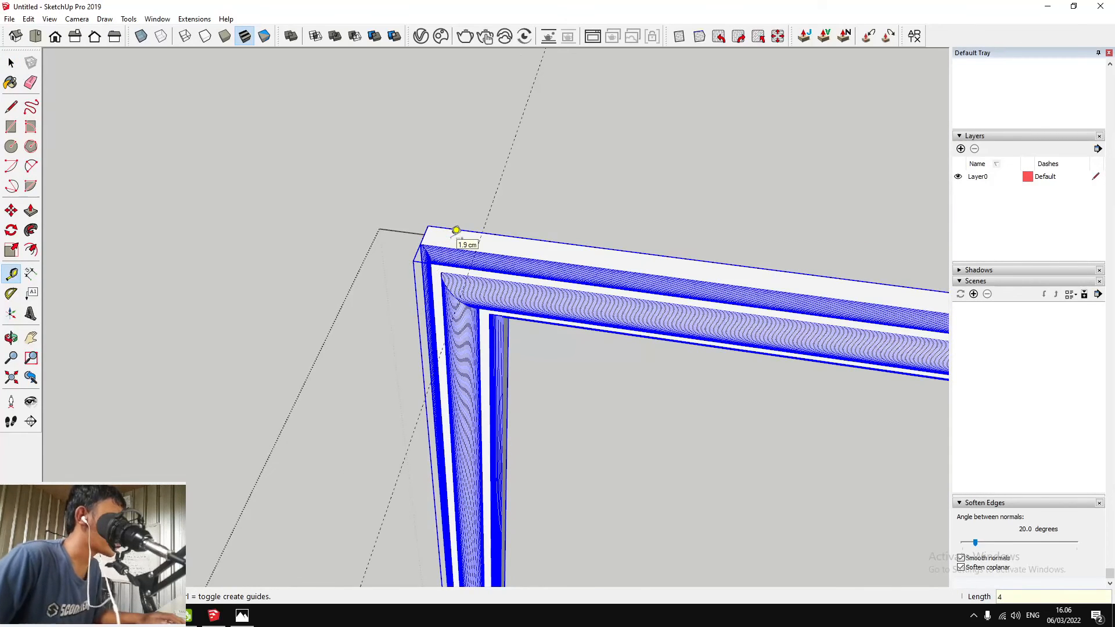
Scale the arched frame along the green axis with FredoScale so that its sides meet the guides
key(space)
scroll(448, 238, down, 2)
right_click(440, 248)
mouse_move(521, 484)
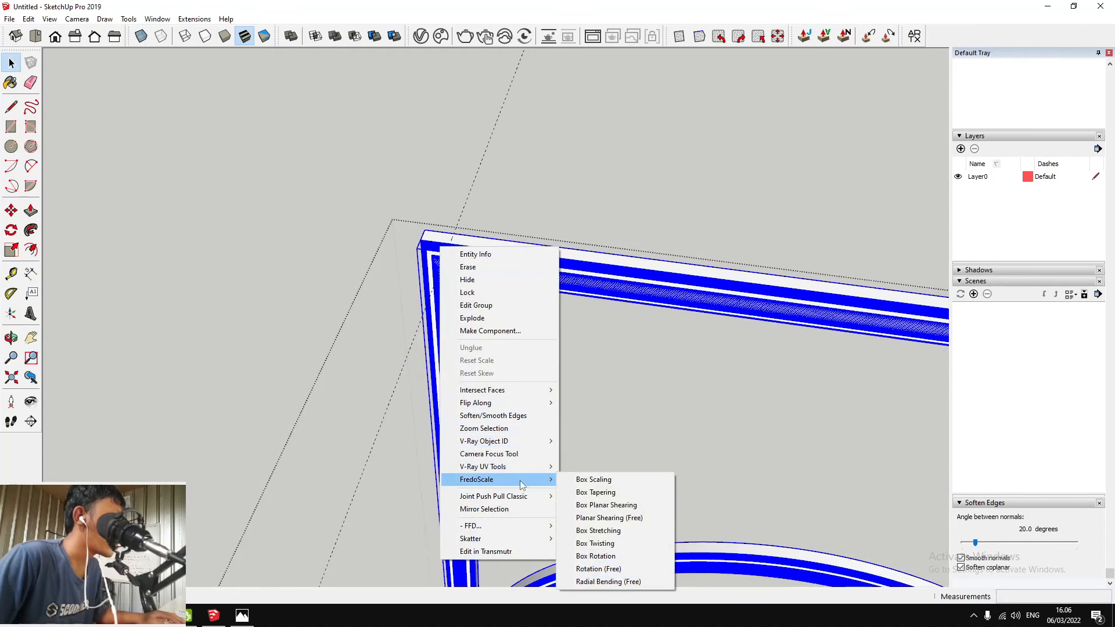
click(601, 492)
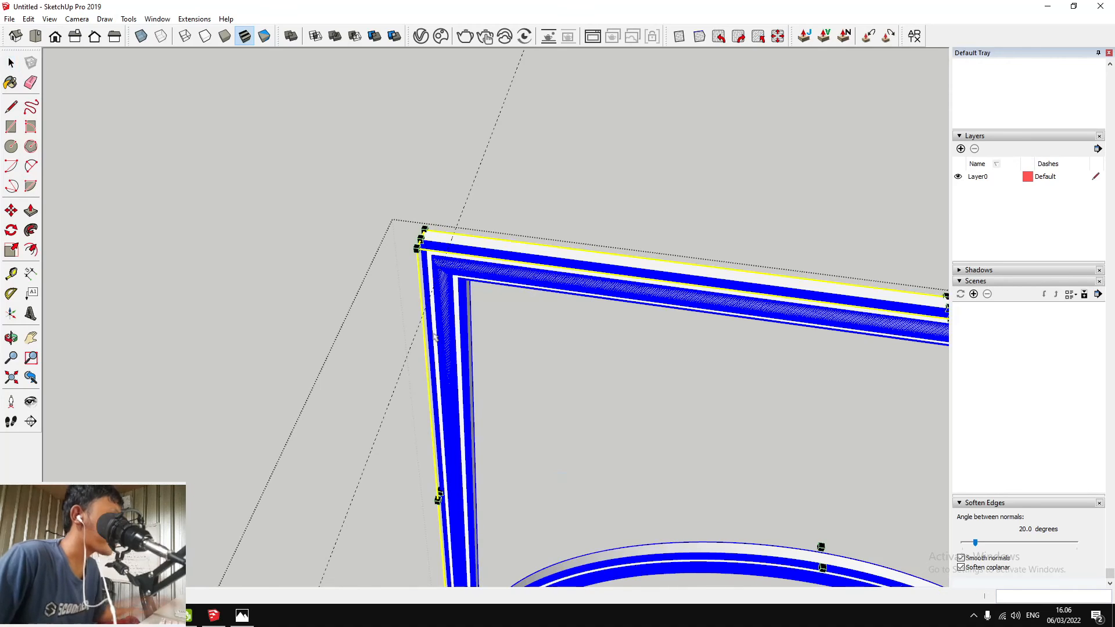
scroll(434, 337, down, 2)
scroll(447, 458, up, 2)
click(435, 449)
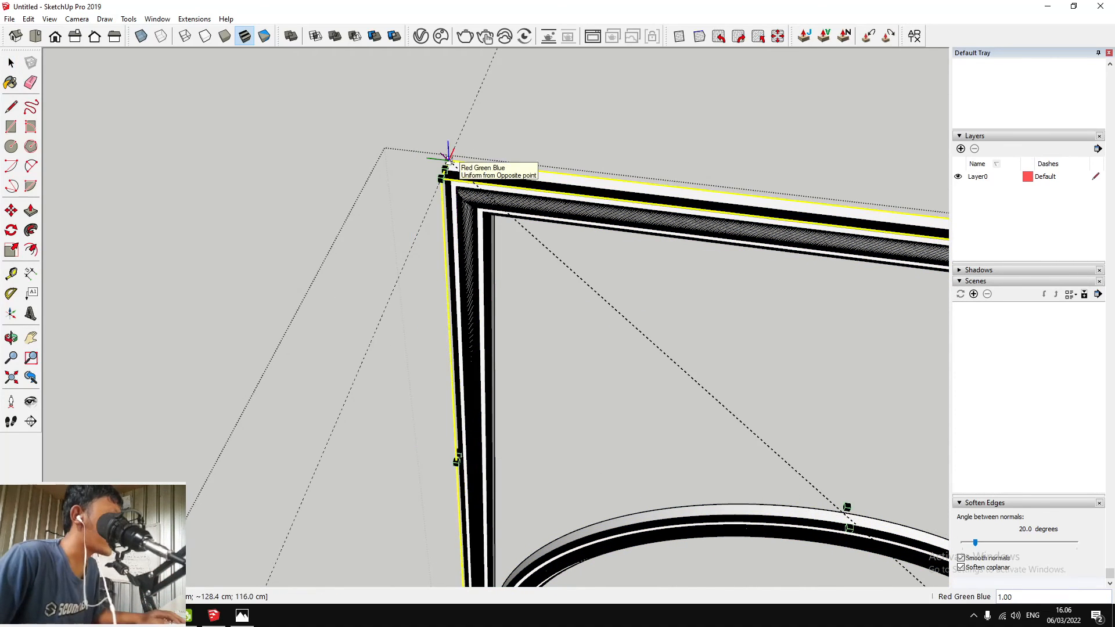
scroll(448, 156, down, 3)
scroll(812, 344, up, 2)
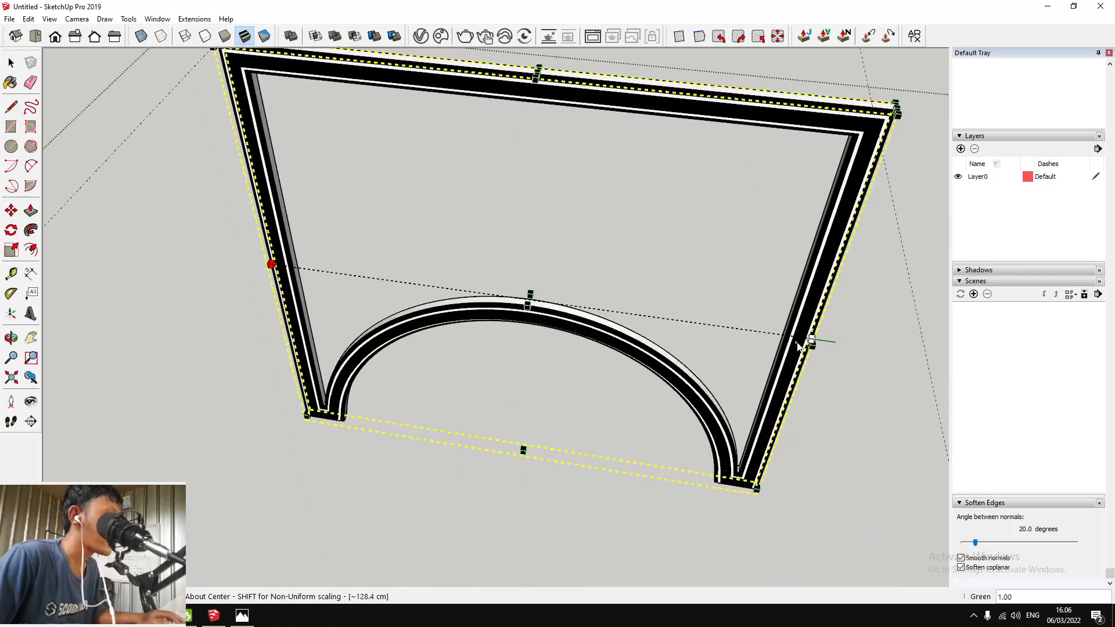
scroll(799, 347, down, 2)
Close the frames group and delete all guides from the model
key(space)
scroll(531, 333, down, 5)
key(Escape)
mouse_move(538, 337)
middle_down()
mouse_move(553, 369)
mouse_move(294, 324)
mouse_move(760, 334)
mouse_move(738, 327)
middle_up()
scroll(552, 368, up, 3)
scroll(697, 308, up, 2)
key(e)
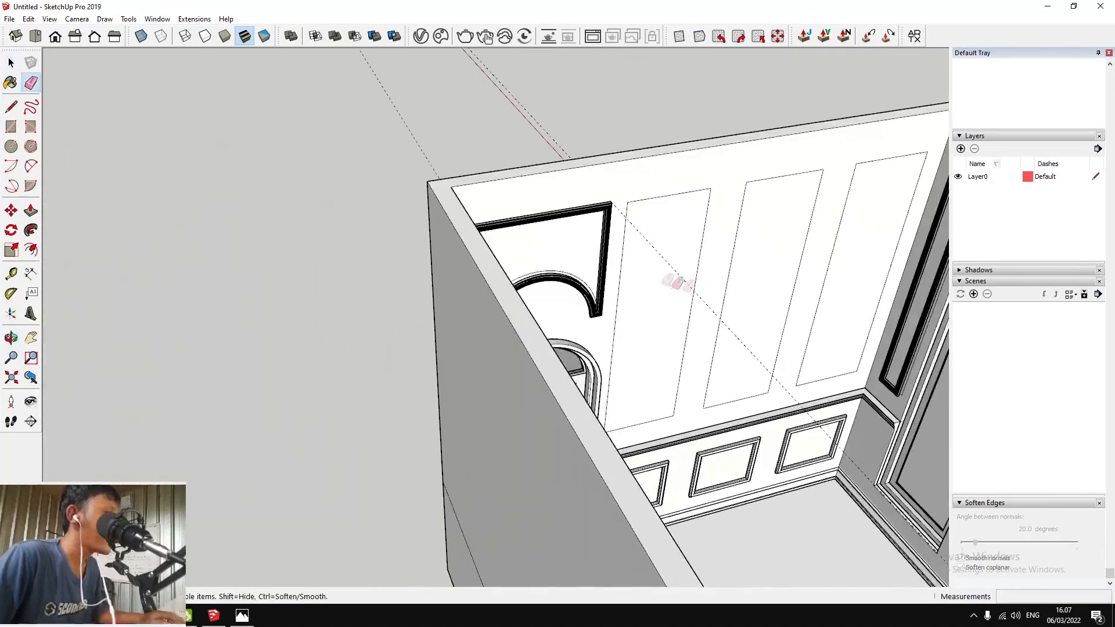
click(28, 19)
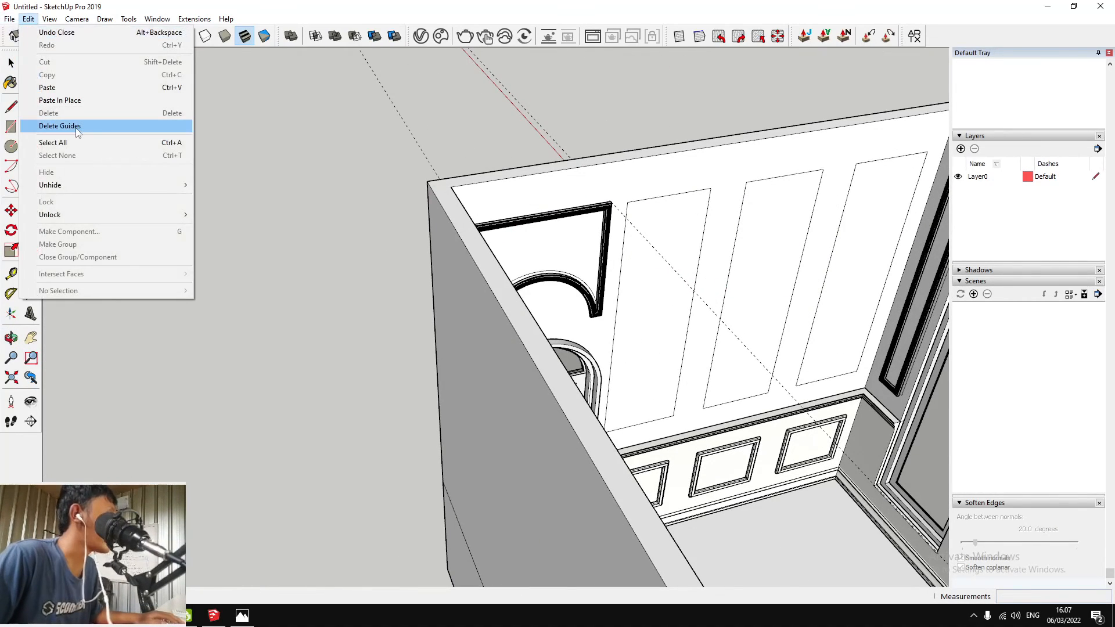
click(77, 127)
Reopen the frames group and delete the panel faces inside the tall narrow frame and the neighbouring upper frame
scroll(510, 234, up, 2)
double_click(661, 217)
scroll(375, 273, down, 3)
scroll(528, 319, up, 3)
scroll(537, 321, down, 3)
scroll(573, 327, up, 2)
scroll(499, 293, down, 1)
middle_drag(559, 316, 918, 348)
scroll(427, 216, down, 3)
scroll(532, 294, up, 2)
middle_drag(533, 294, 819, 336)
scroll(451, 228, up, 4)
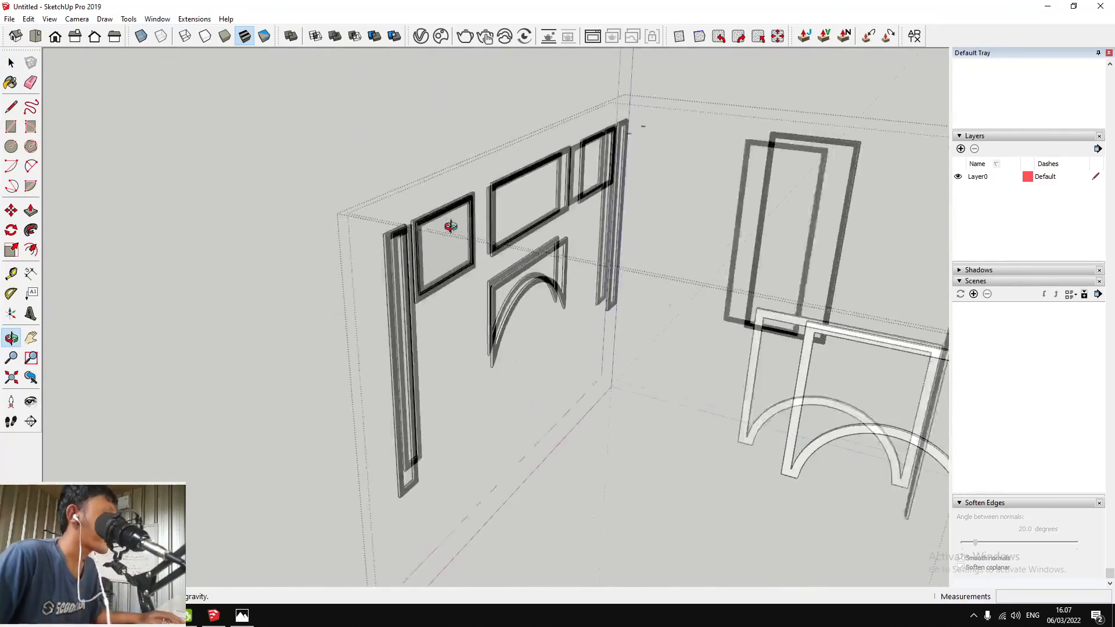
double_click(451, 241)
shift+click(366, 296)
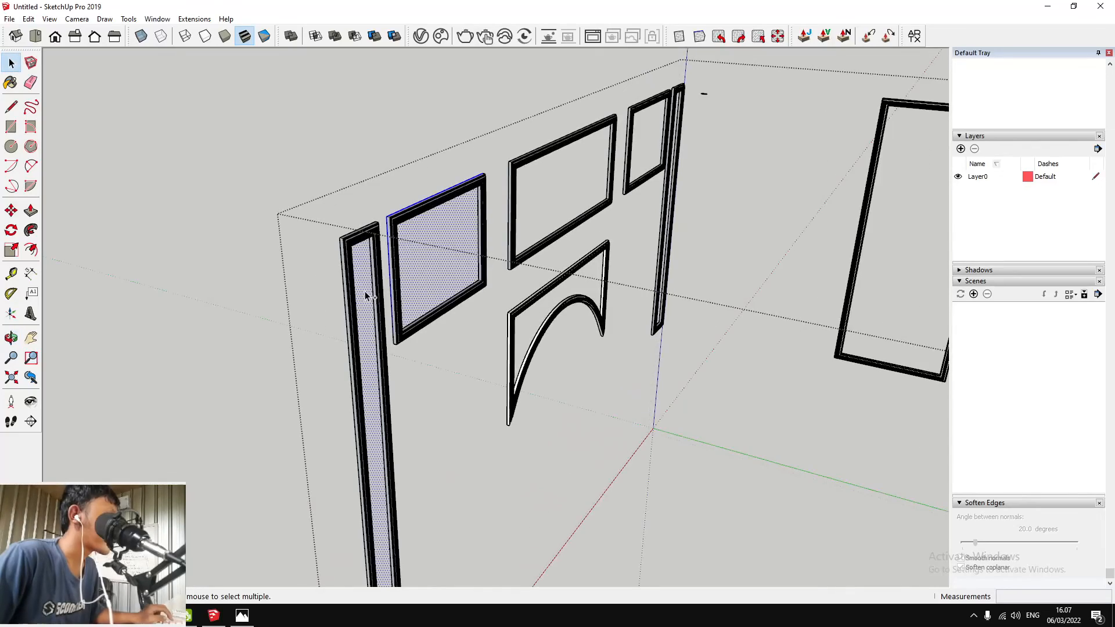
Unhide the last hidden objects to bring the wall panels back into the model
scroll(365, 296, down, 4)
middle_drag(531, 373, 872, 255)
click(27, 19)
mouse_move(79, 186)
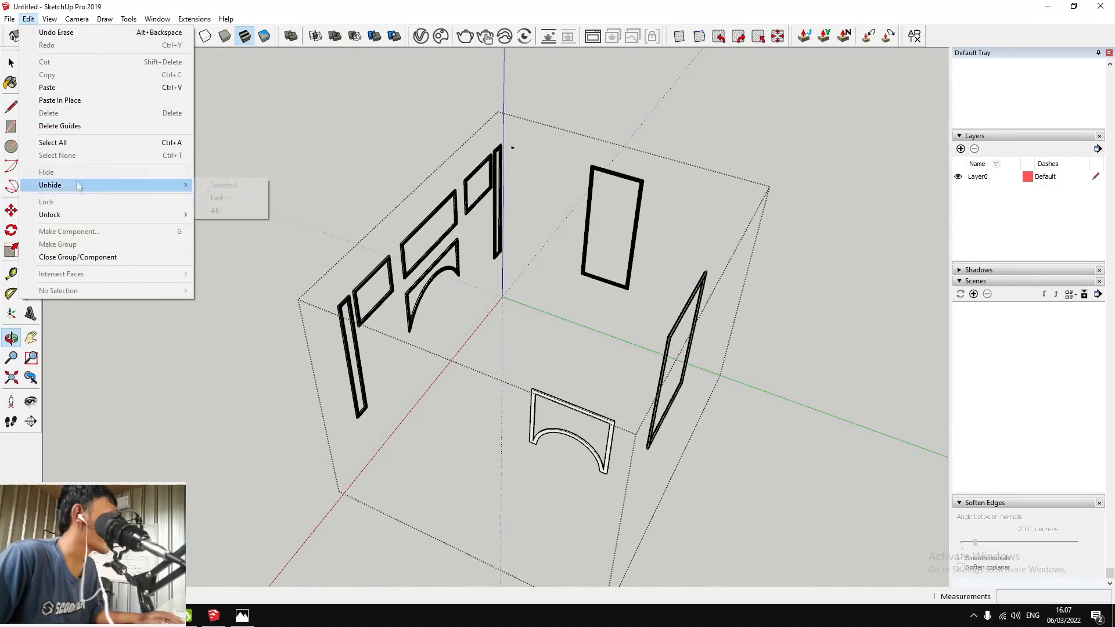
mouse_move(181, 186)
click(241, 197)
scroll(558, 176, up, 4)
middle_drag(565, 176, 716, 231)
scroll(463, 188, down, 5)
middle_drag(463, 188, 515, 179)
scroll(515, 178, up, 2)
Copy the face and outline of the side wall's first panel out of its group and paste them in place among the frames
right_click(473, 155)
click(517, 203)
middle_drag(590, 185, 500, 126)
scroll(532, 172, up, 4)
scroll(488, 112, down, 3)
scroll(488, 112, up, 5)
scroll(508, 100, up, 5)
scroll(488, 115, up, 1)
click(488, 115)
click(454, 145)
click(452, 140)
scroll(453, 141, down, 2)
double_click(492, 131)
double_click(491, 131)
scroll(437, 133, down, 5)
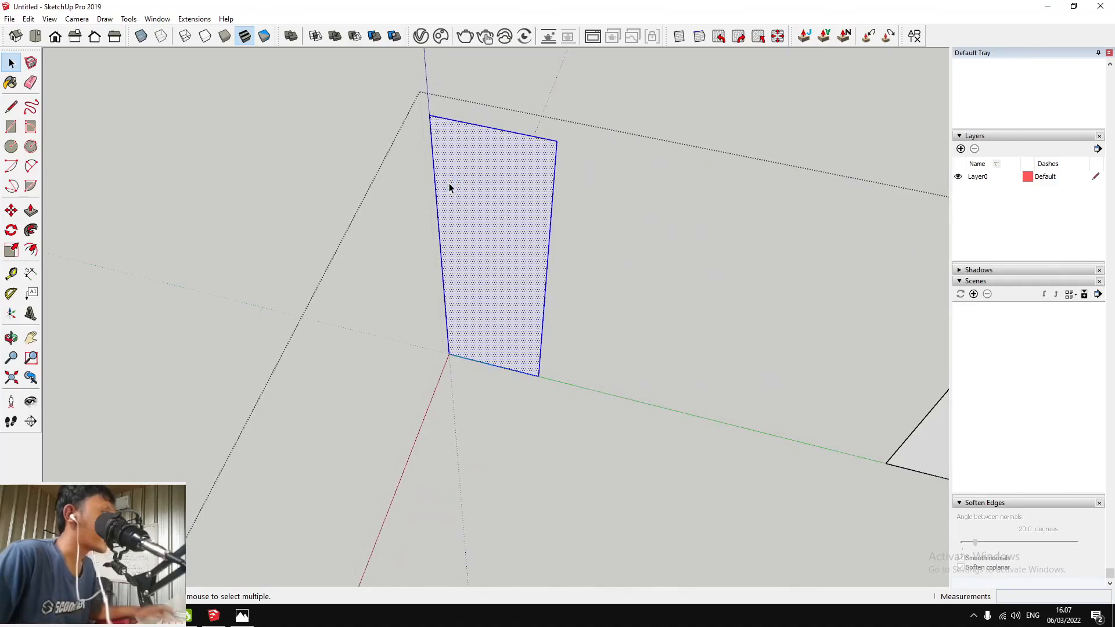
click(386, 166)
click(29, 19)
click(81, 99)
Group the pasted panel together with the moulding profile at its corner and open that group for editing
scroll(487, 154, up, 3)
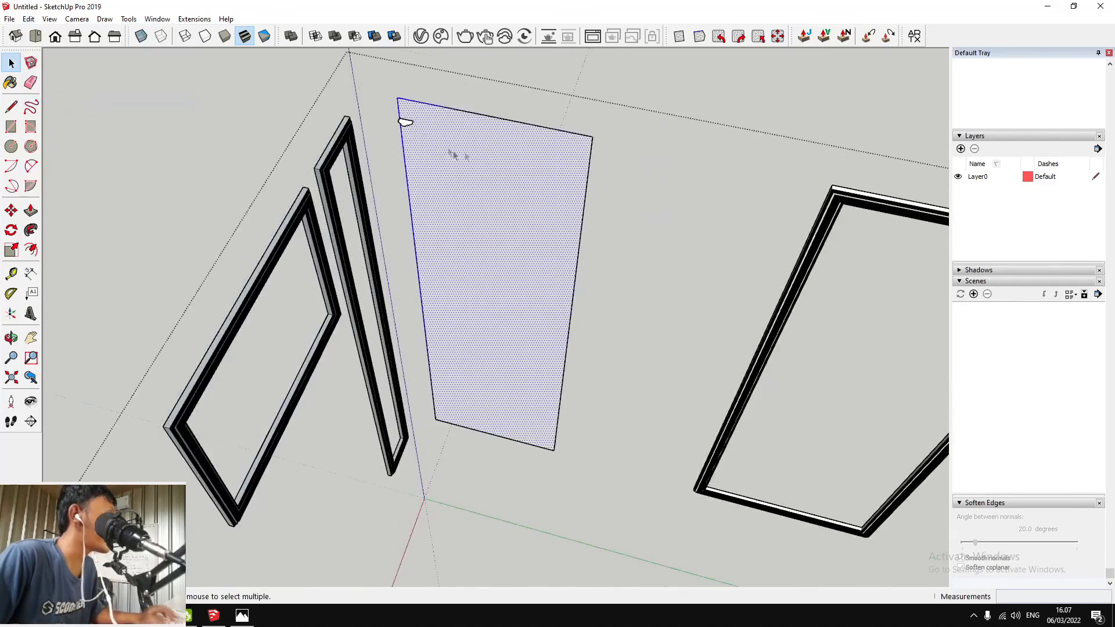
scroll(405, 122, up, 3)
right_click(374, 109)
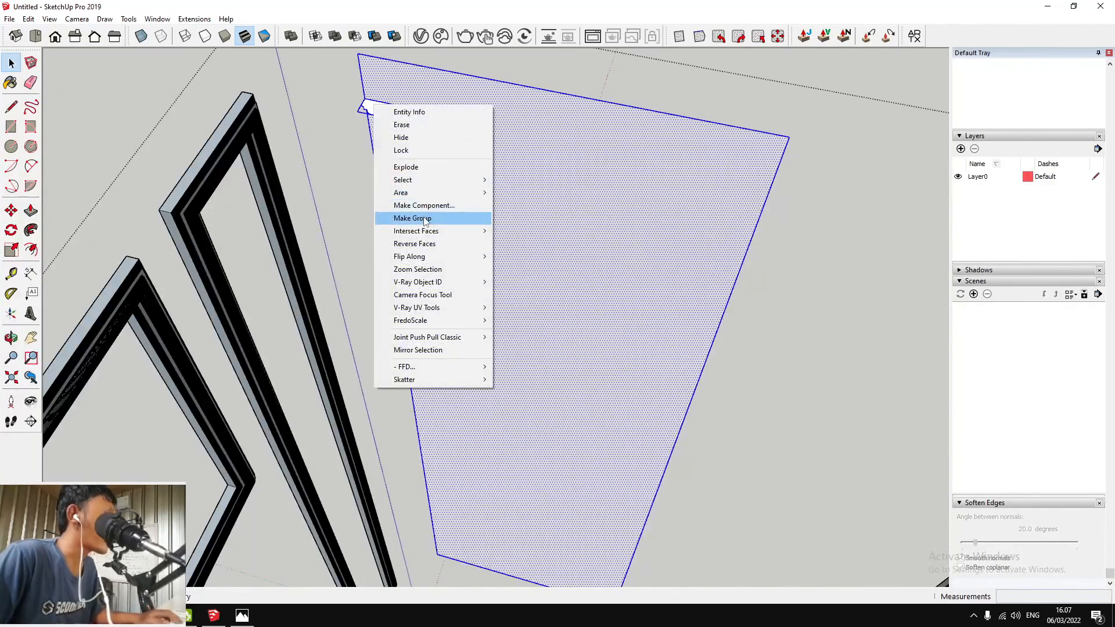
click(419, 216)
double_click(378, 111)
Delete the panel's face and sweep the moulding profile along its outline with Follow Me
scroll(378, 114, down, 5)
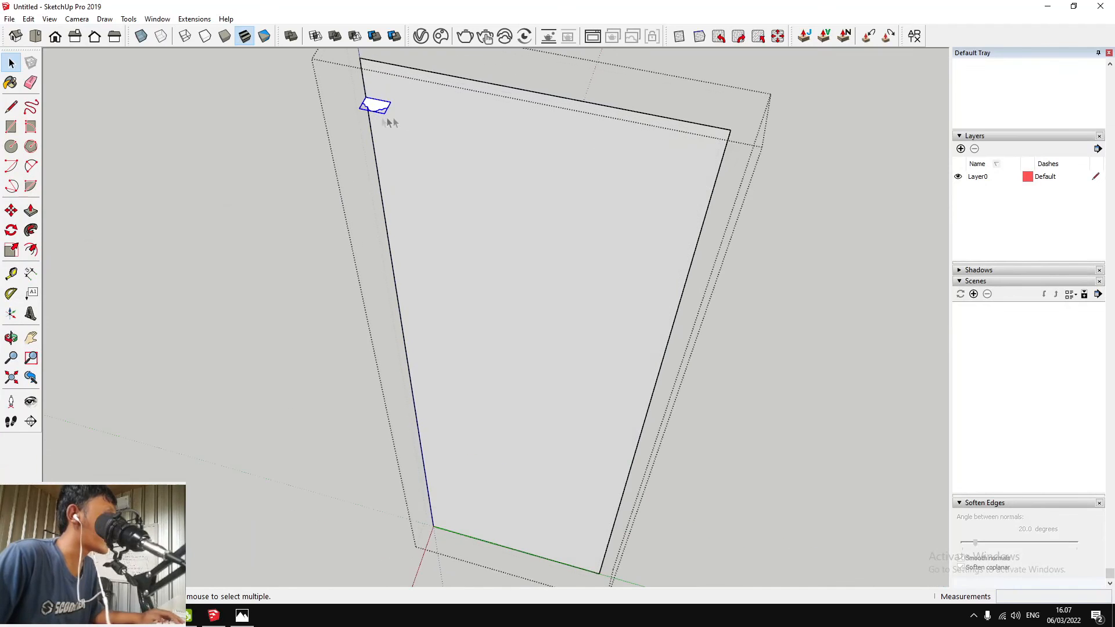
scroll(401, 116, up, 3)
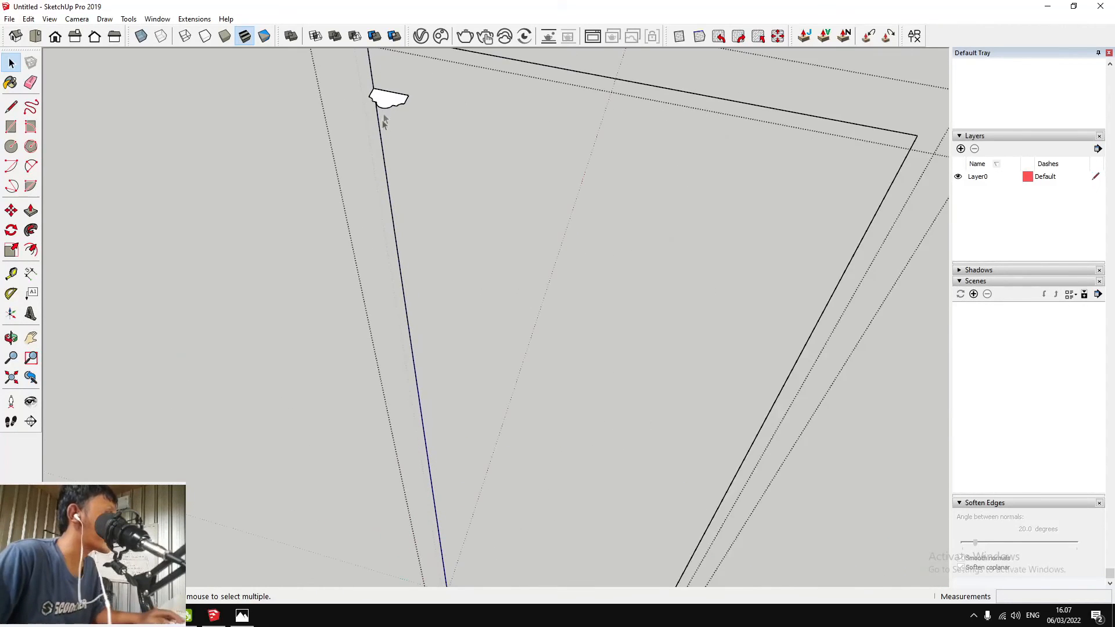
right_click(385, 100)
click(424, 172)
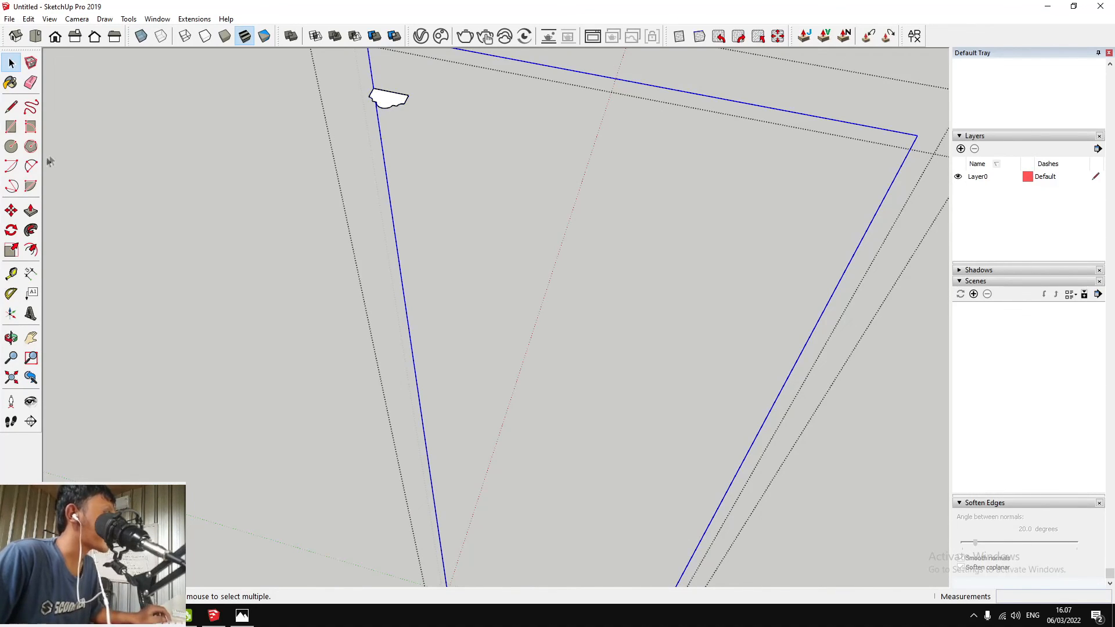
click(386, 100)
scroll(441, 111, down, 5)
Close the group and turn the swept rectangular frame into a component
key(space)
scroll(522, 128, up, 3)
click(542, 119)
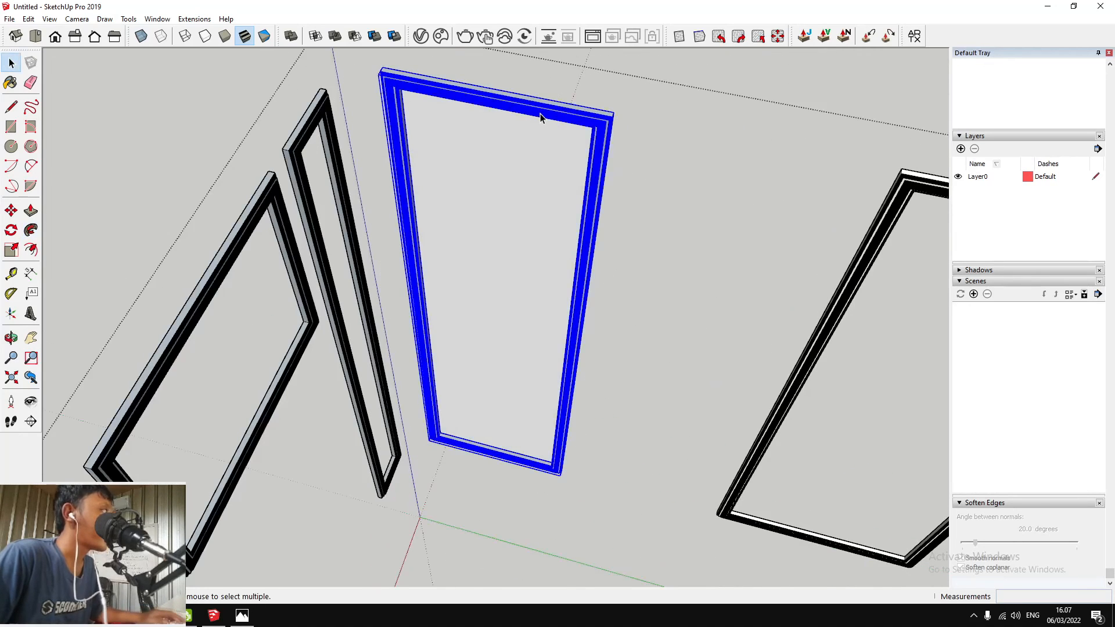
right_click(542, 117)
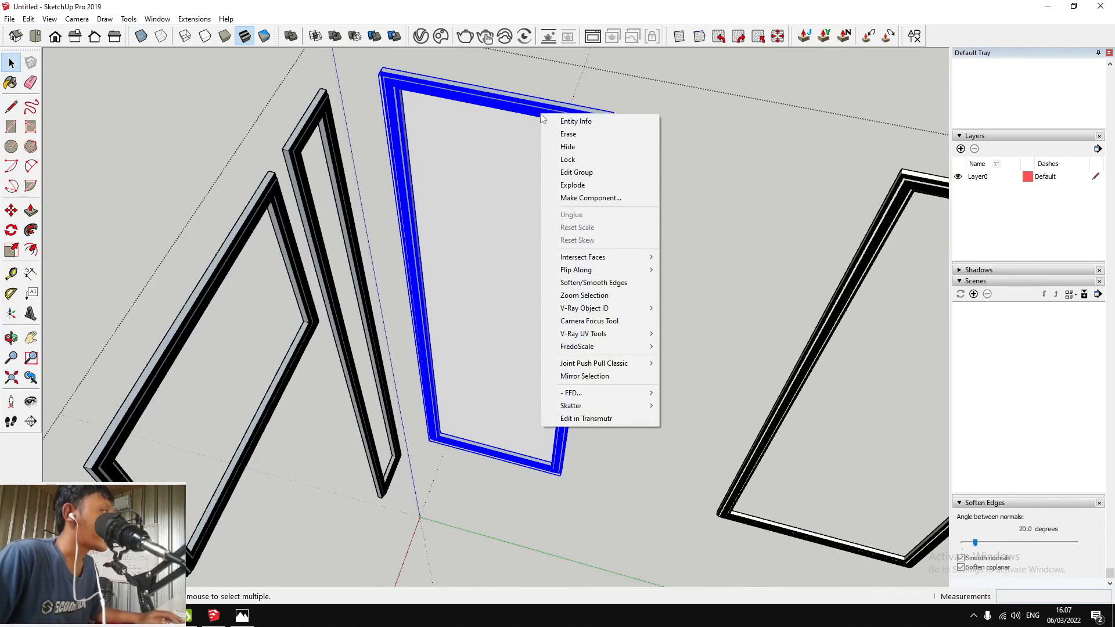
click(602, 199)
key(Return)
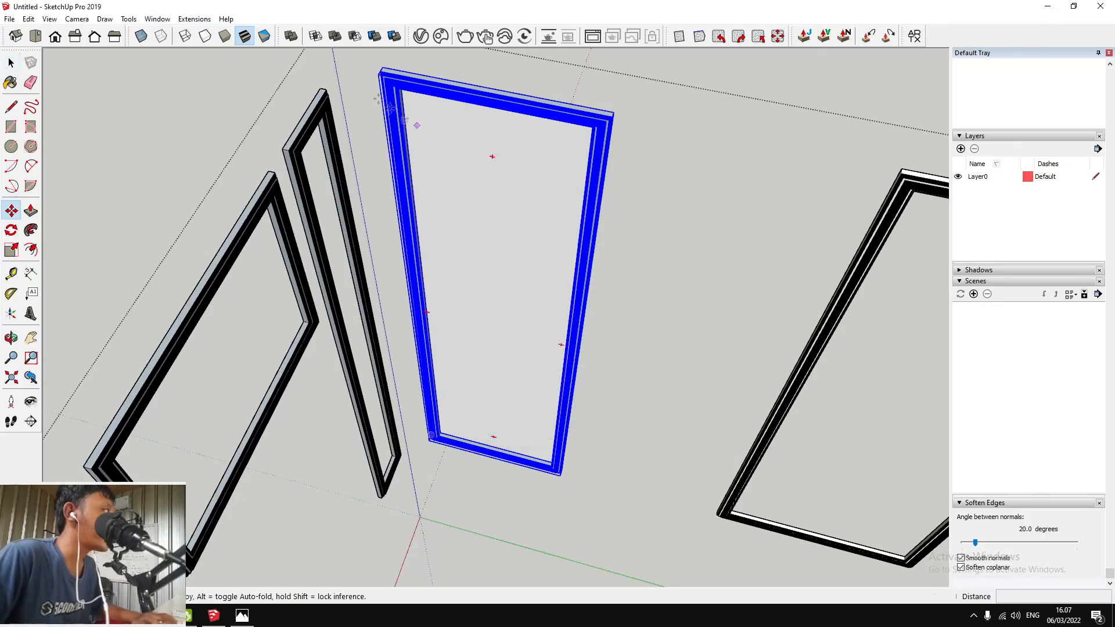
Copy the frame component along the green axis to the upper corner of the far panel on the same wall
scroll(388, 106, up, 5)
click(398, 53)
scroll(170, 133, down, 8)
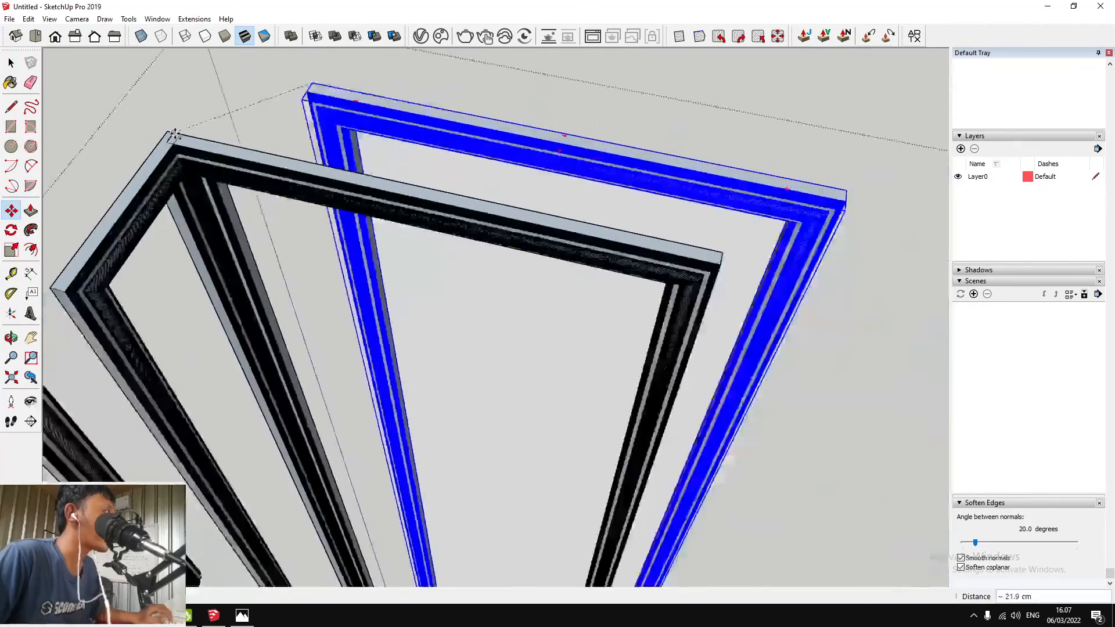
shift+middle_drag(418, 174, 278, 148)
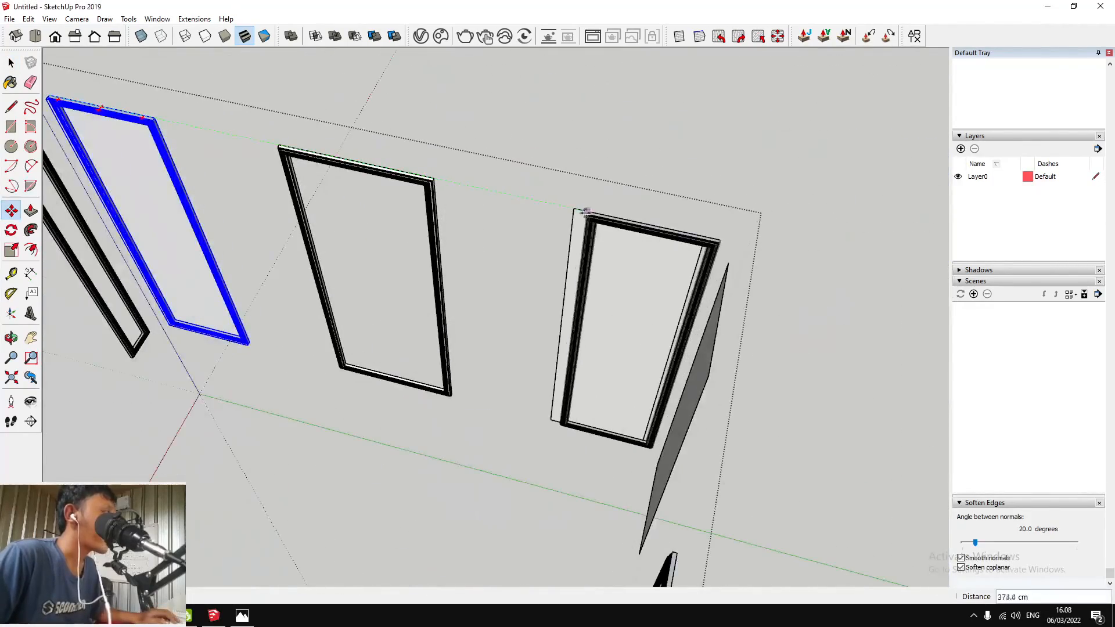
click(580, 215)
Copy the far frame from its upper corner to the upper corner of the panel on the adjoining wall
middle_drag(579, 215, 609, 266)
scroll(578, 232, up, 4)
key(m)
scroll(406, 215, down, 4)
scroll(755, 267, up, 3)
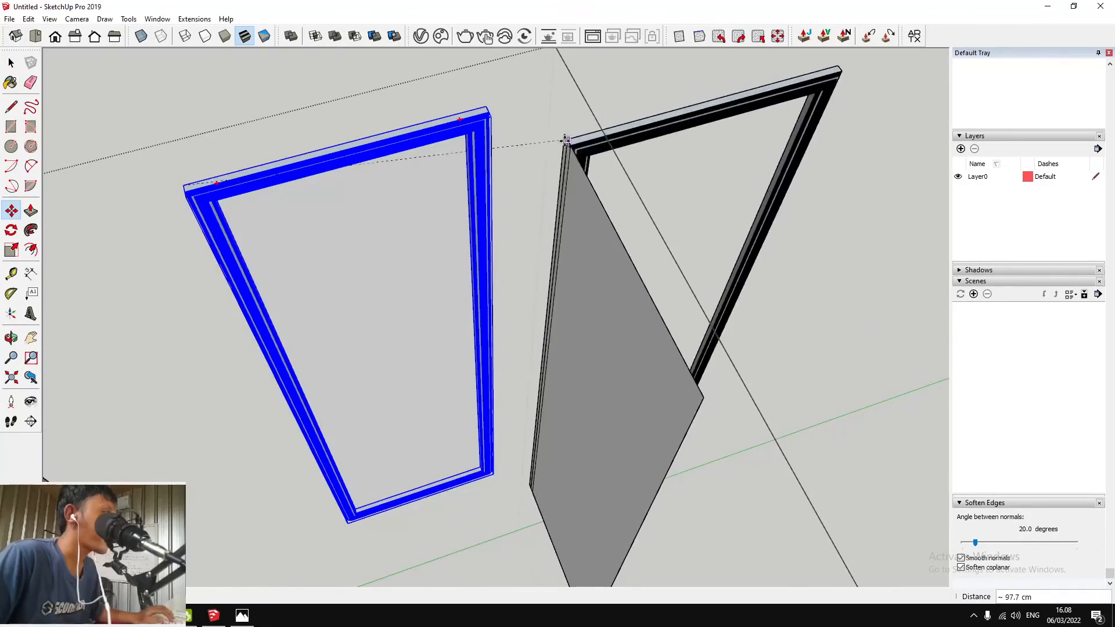
key(space)
Rotate the new frame copy about its vertical axis until it is parallel to the adjoining wall's panel
click(755, 104)
key(m)
scroll(752, 116, up, 2)
scroll(627, 172, down, 3)
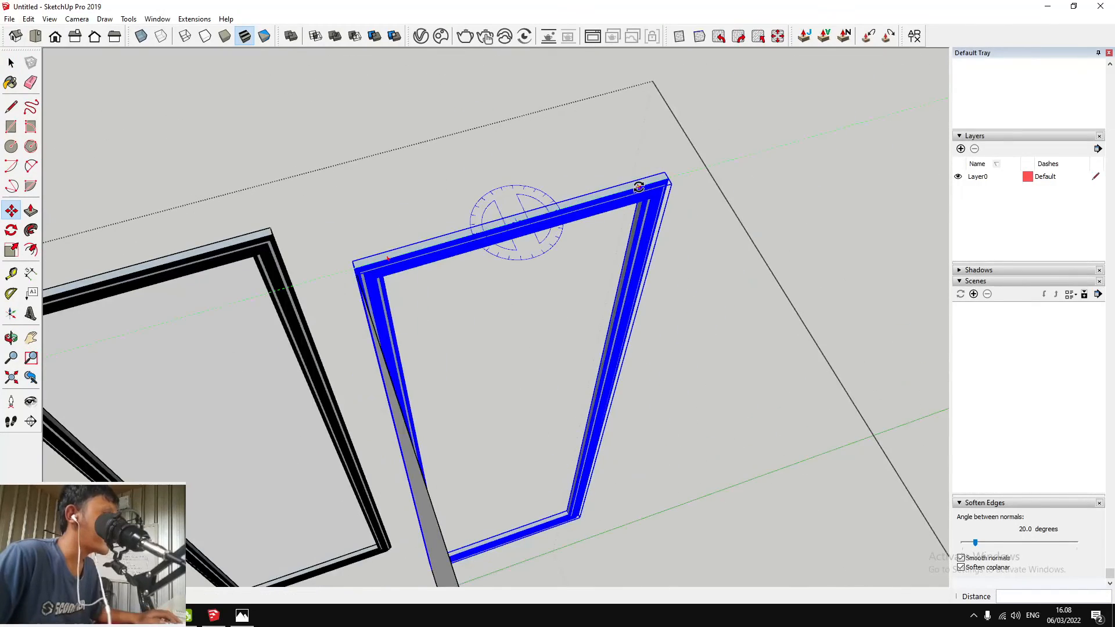
click(639, 187)
click(536, 258)
Move the rotated frame by its upper corner onto the matching corner of the adjoining wall's panel
scroll(487, 139, up, 2)
click(466, 94)
scroll(348, 261, up, 1)
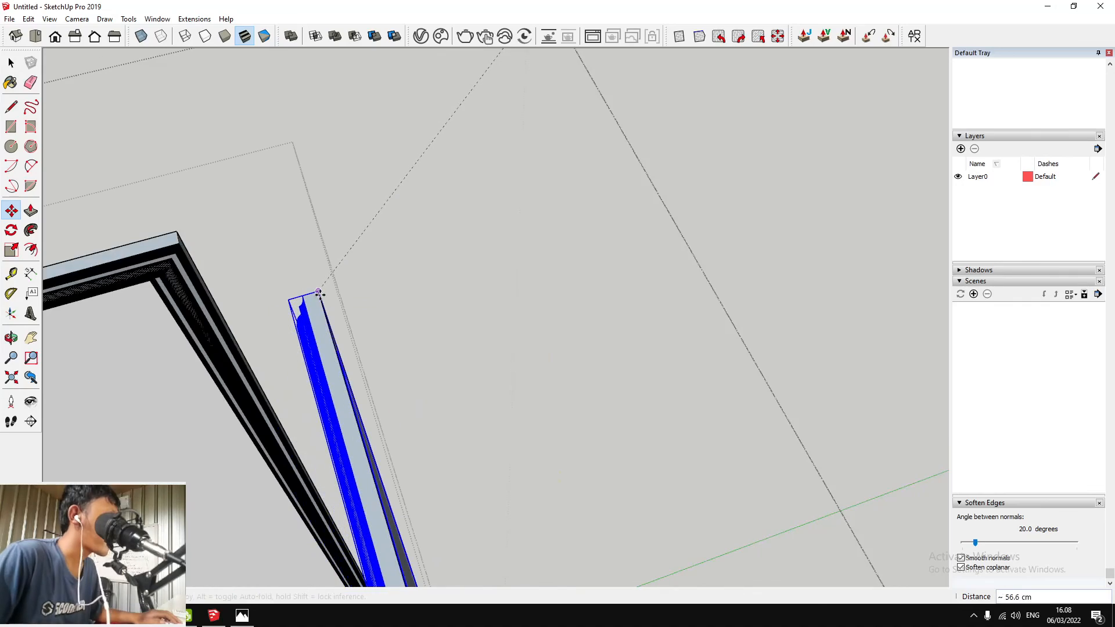
click(318, 292)
scroll(363, 252, down, 5)
Copy the rotated frame along the wall to the panel at the other end, near the arched frame
middle_drag(318, 409, 578, 260)
scroll(575, 264, up, 4)
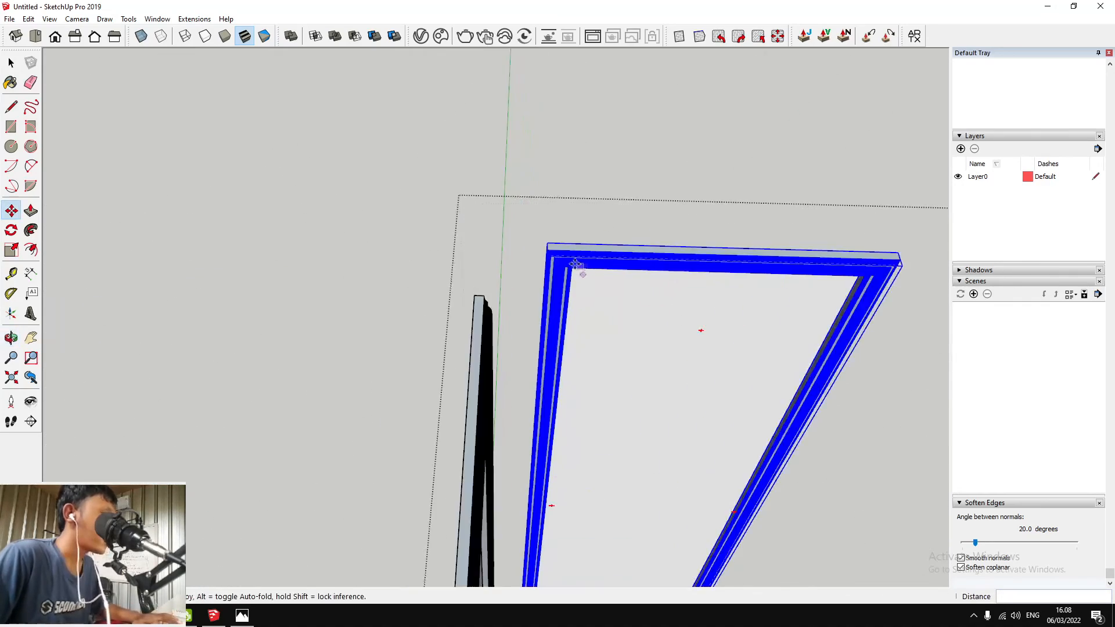
click(575, 265)
scroll(575, 264, down, 6)
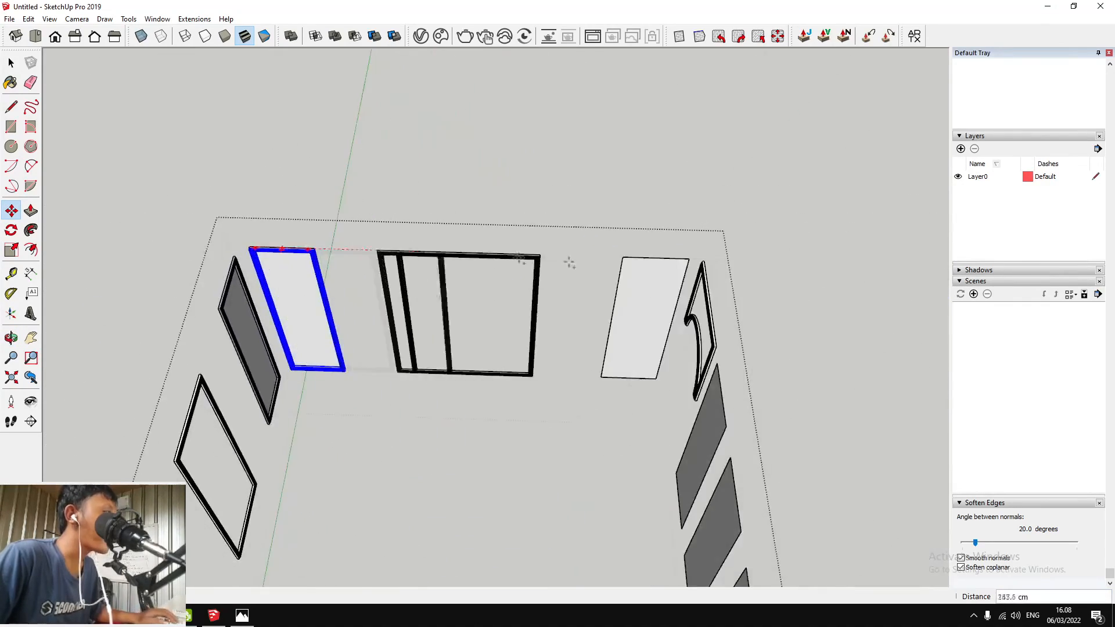
scroll(581, 267, up, 3)
click(678, 243)
Copy that end frame from its upper corner to the first panel beside the arched frame on the next wall
scroll(678, 243, down, 5)
middle_drag(674, 256, 603, 267)
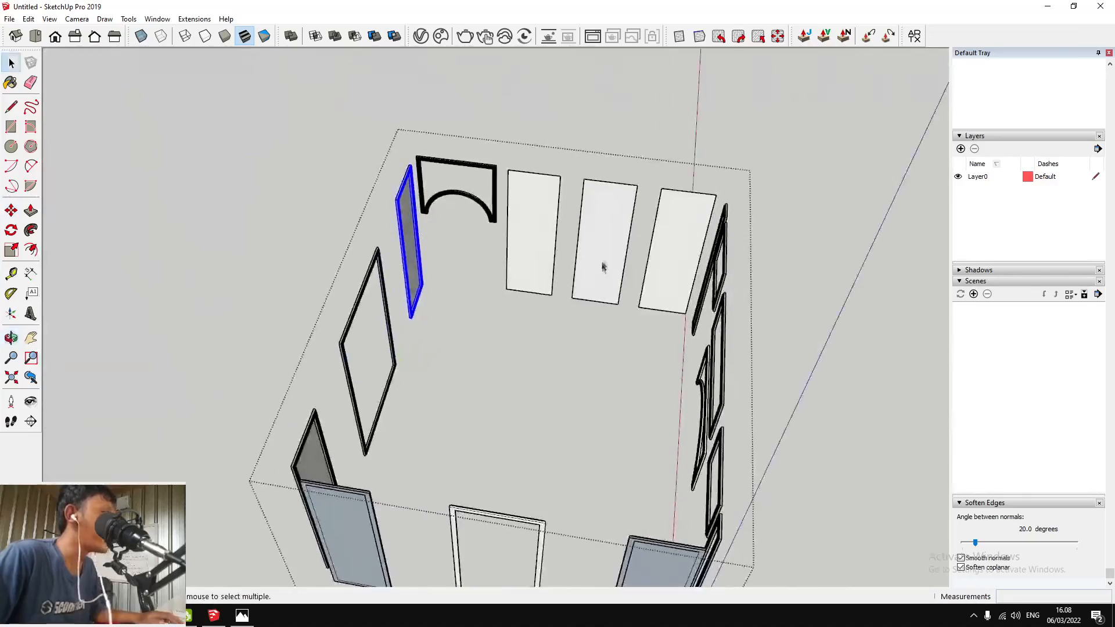
scroll(375, 215, up, 5)
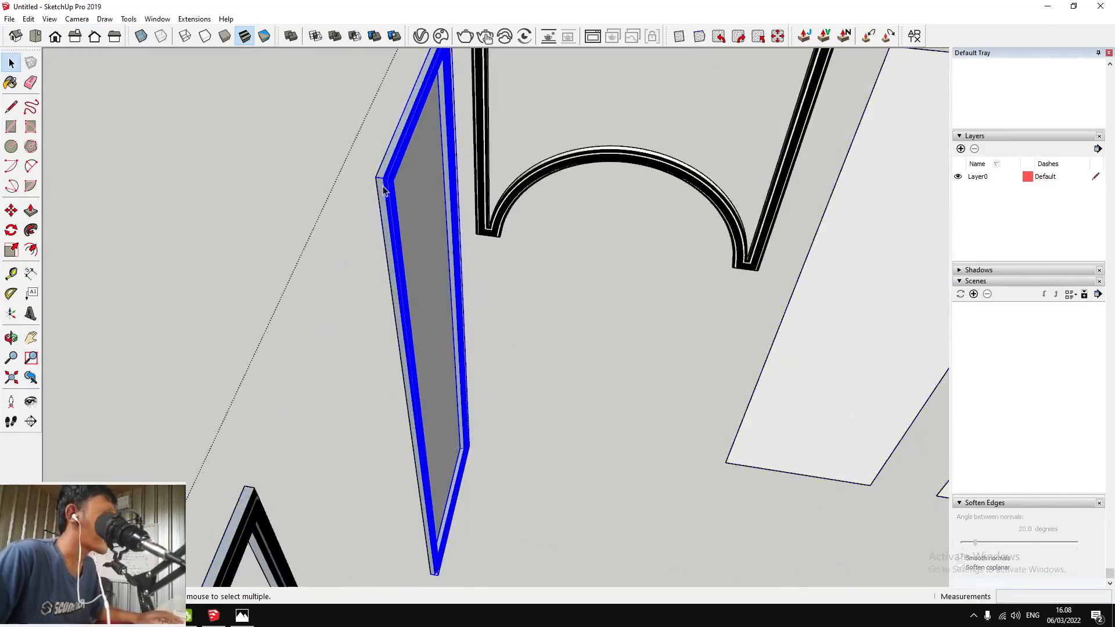
scroll(381, 177, up, 1)
key(m)
click(378, 175)
key(ctrl)
scroll(232, 180, down, 4)
scroll(500, 233, up, 2)
scroll(561, 223, up, 2)
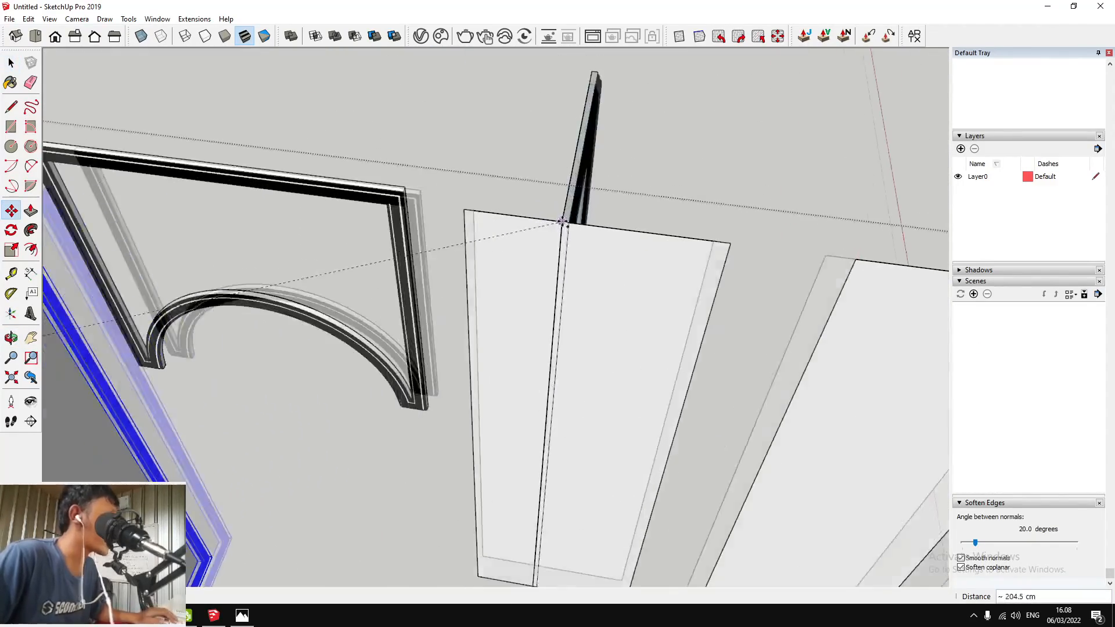
click(511, 66)
Rotate the new frame copy 90 degrees about its vertical axis and move it by its upper corner onto the panel beside the arched frame
scroll(514, 64, up, 2)
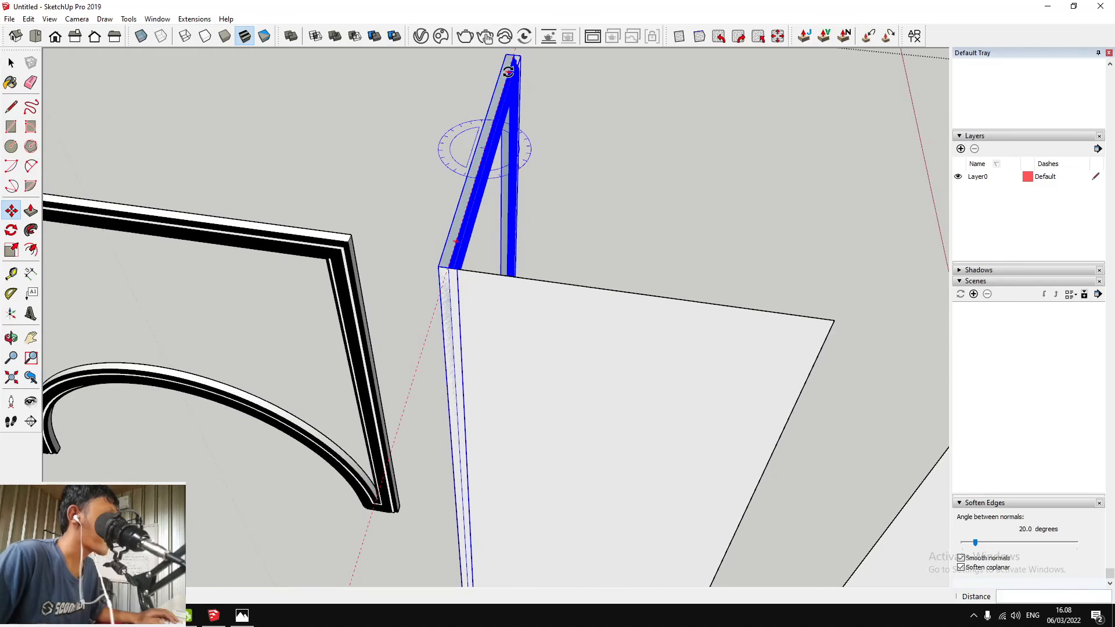
click(508, 72)
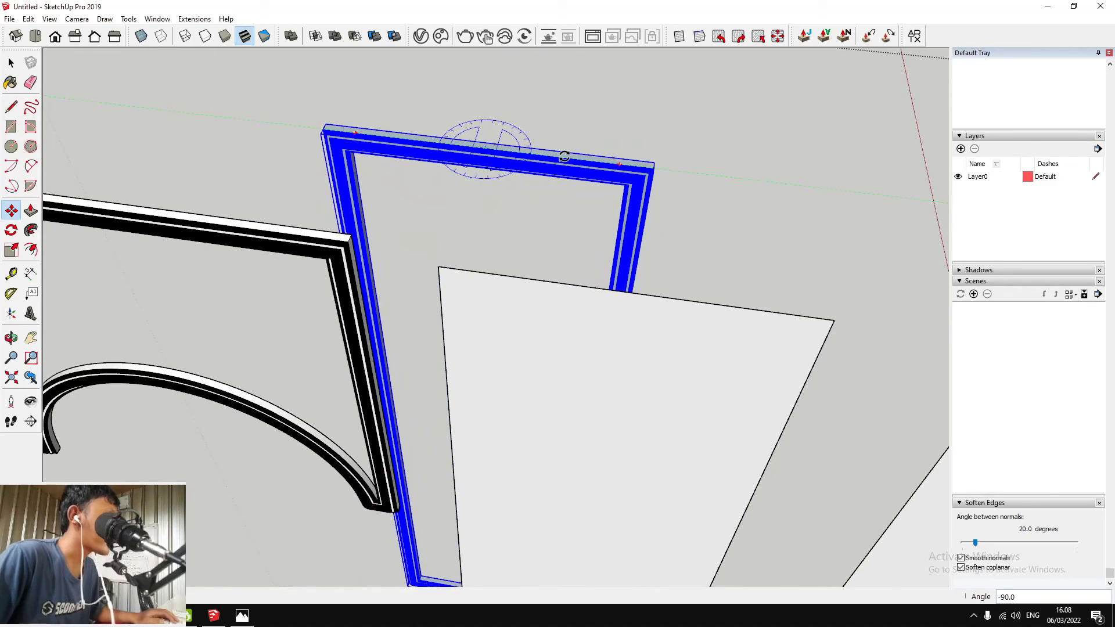
click(564, 155)
scroll(305, 112, up, 2)
click(340, 135)
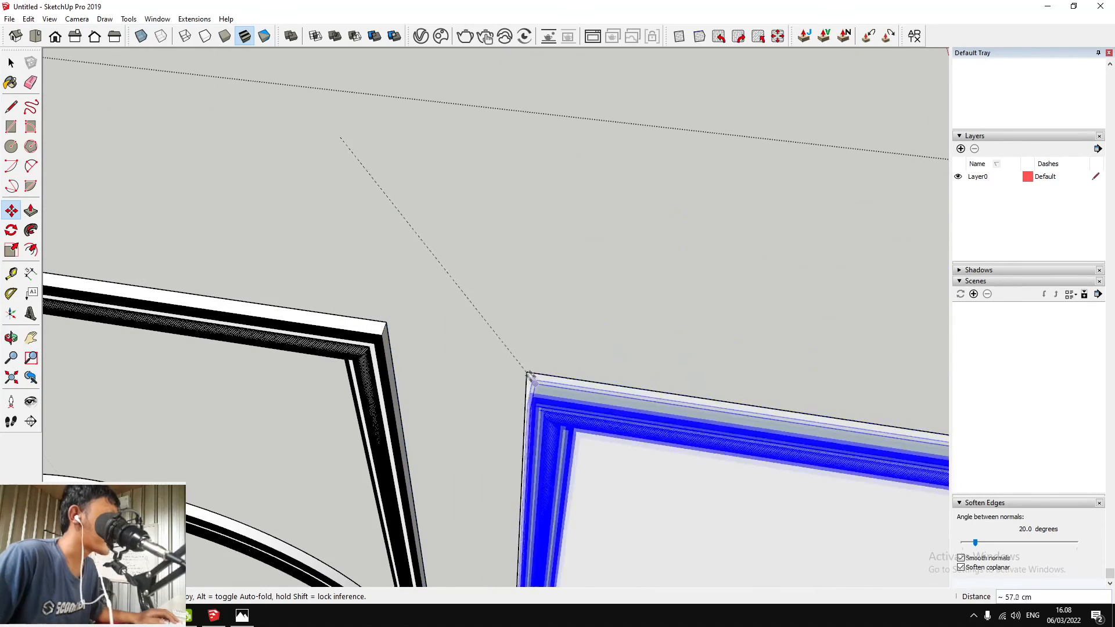
click(421, 304)
scroll(464, 331, down, 3)
Hide the wall panels so that only the moulding frames are displayed
key(p)
scroll(536, 348, up, 2)
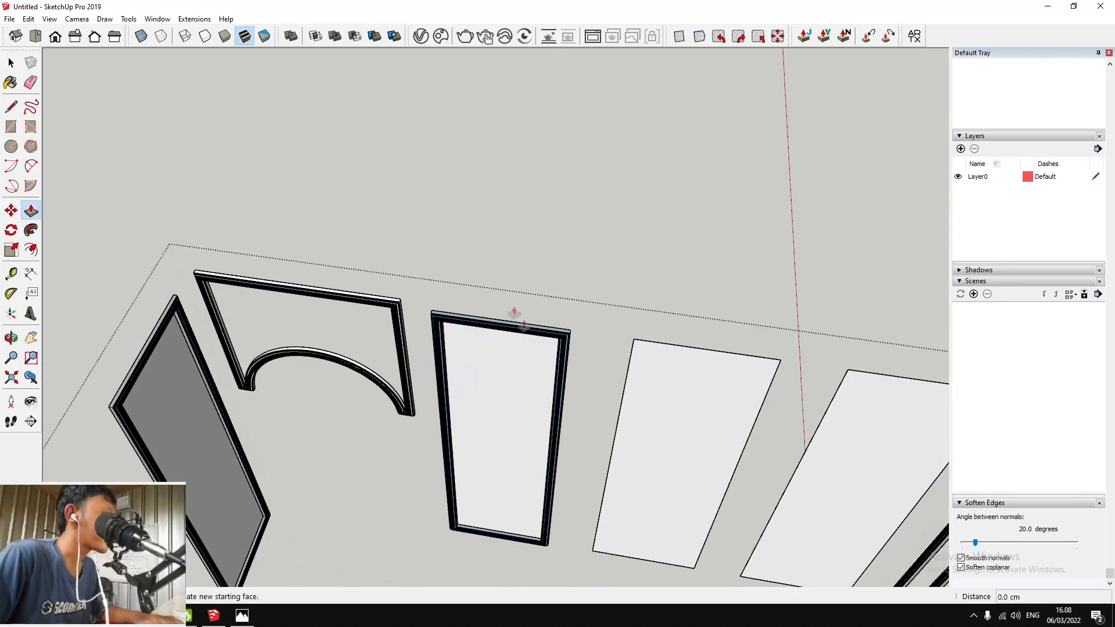
scroll(436, 280, down, 2)
scroll(524, 338, up, 3)
middle_drag(542, 330, 558, 176)
right_click(606, 298)
click(651, 326)
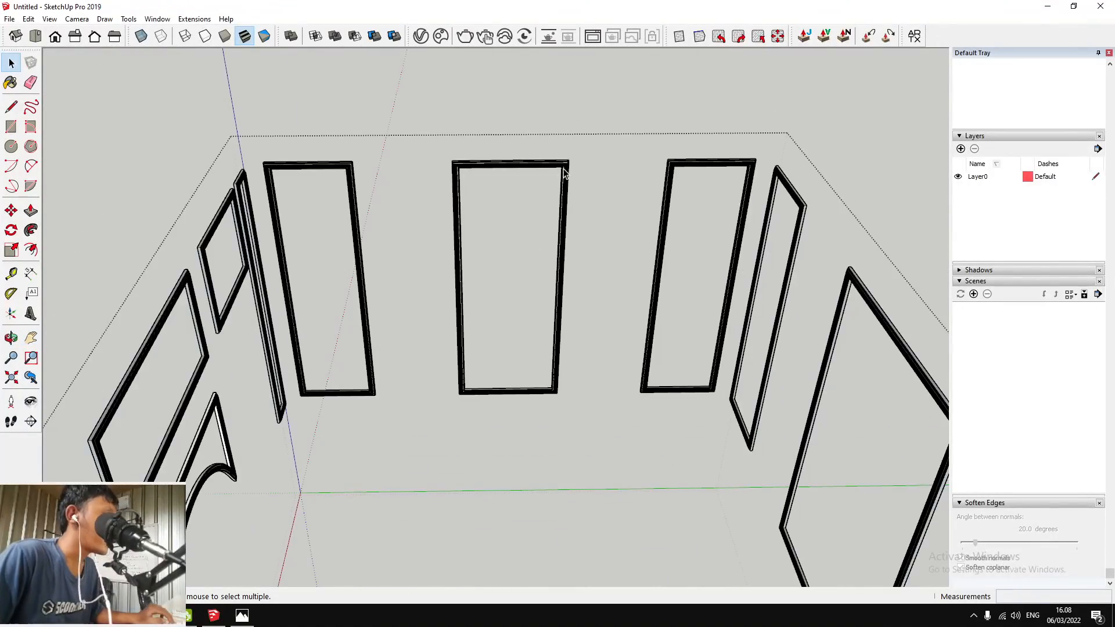
Select all connected geometry of the middle frame on the three-frame wall and make it a group
scroll(564, 172, up, 10)
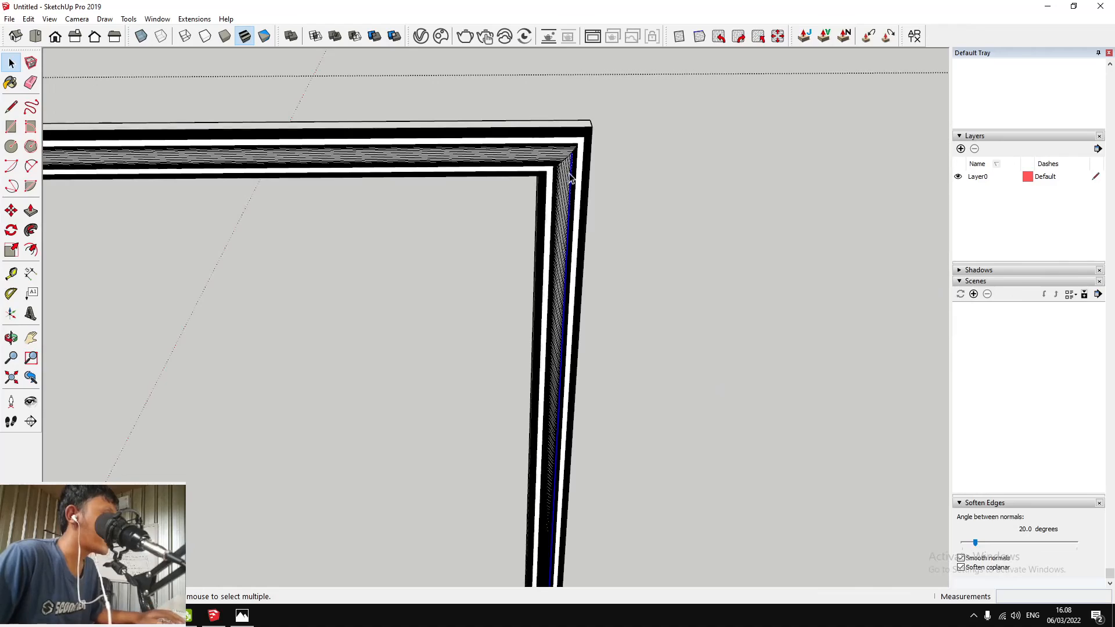
triple_click(571, 177)
right_click(571, 175)
mouse_move(622, 252)
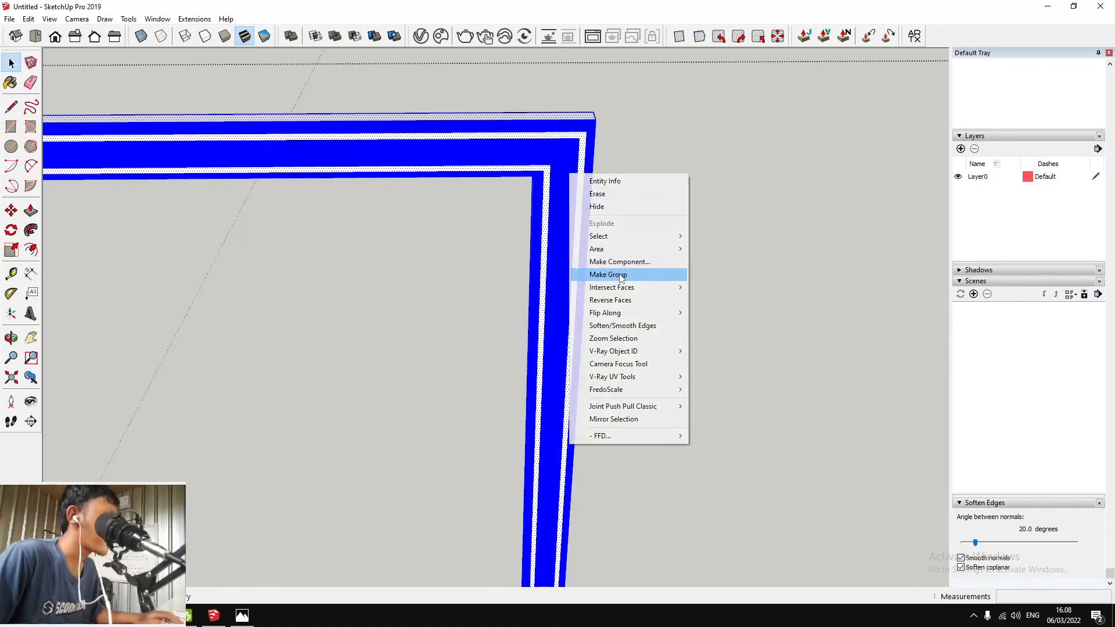
click(621, 274)
scroll(581, 150, down, 8)
Select all geometry of the large frame on the adjoining wall and make it a group
scroll(704, 143, up, 4)
click(707, 145)
scroll(708, 144, down, 5)
scroll(831, 183, up, 2)
click(872, 194)
scroll(557, 192, down, 2)
scroll(827, 245, up, 2)
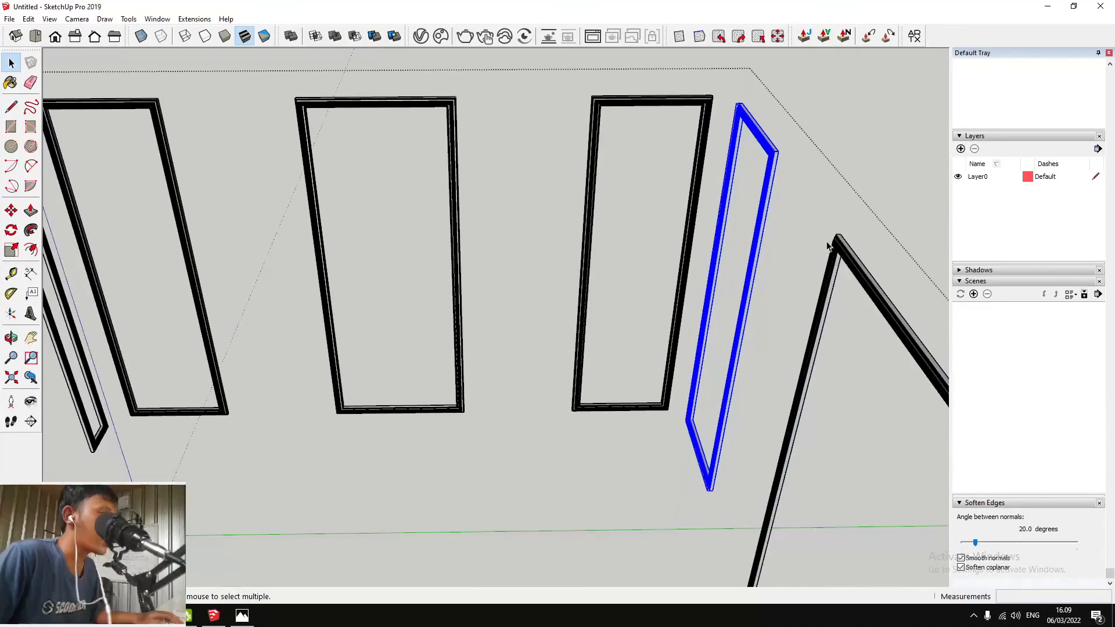
scroll(840, 256, down, 3)
shift+middle_drag(882, 327, 824, 290)
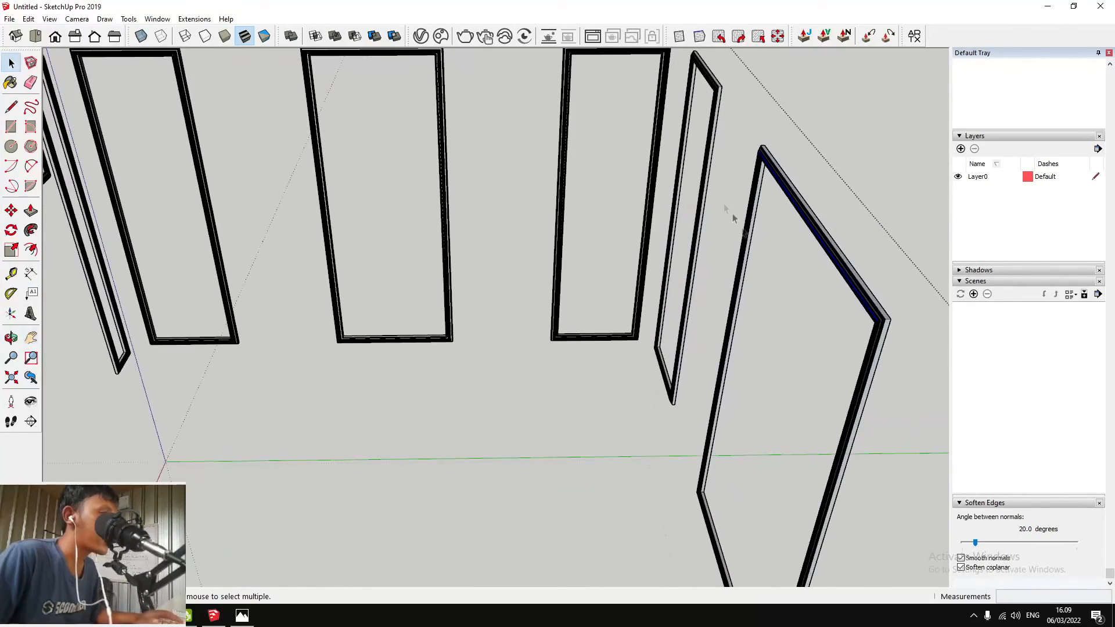
right_click(842, 265)
mouse_move(902, 337)
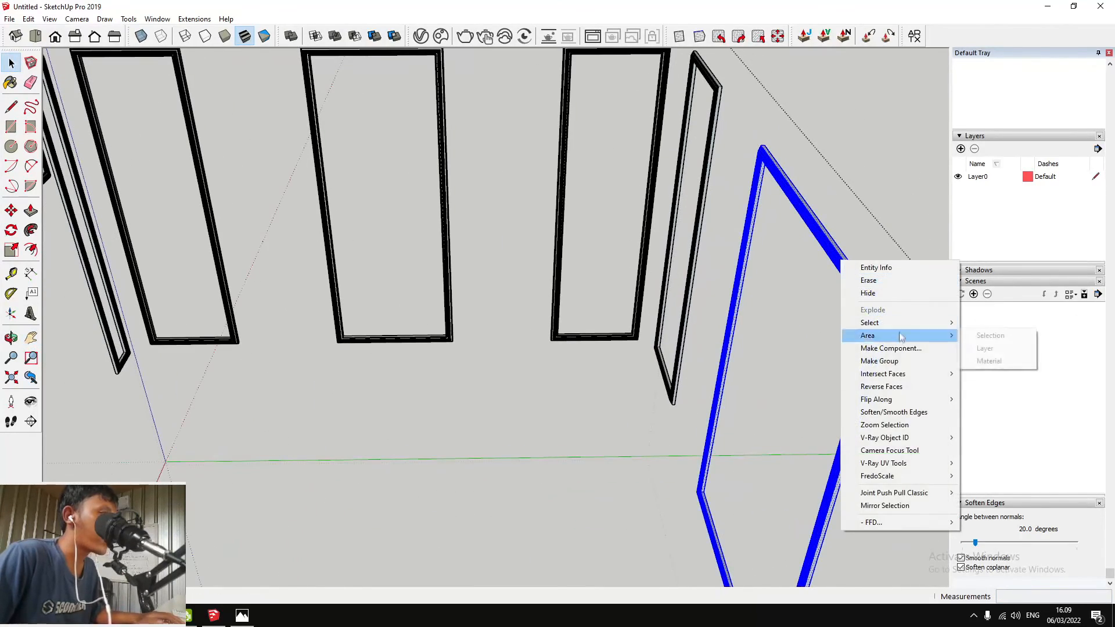
click(892, 362)
scroll(799, 233, down, 5)
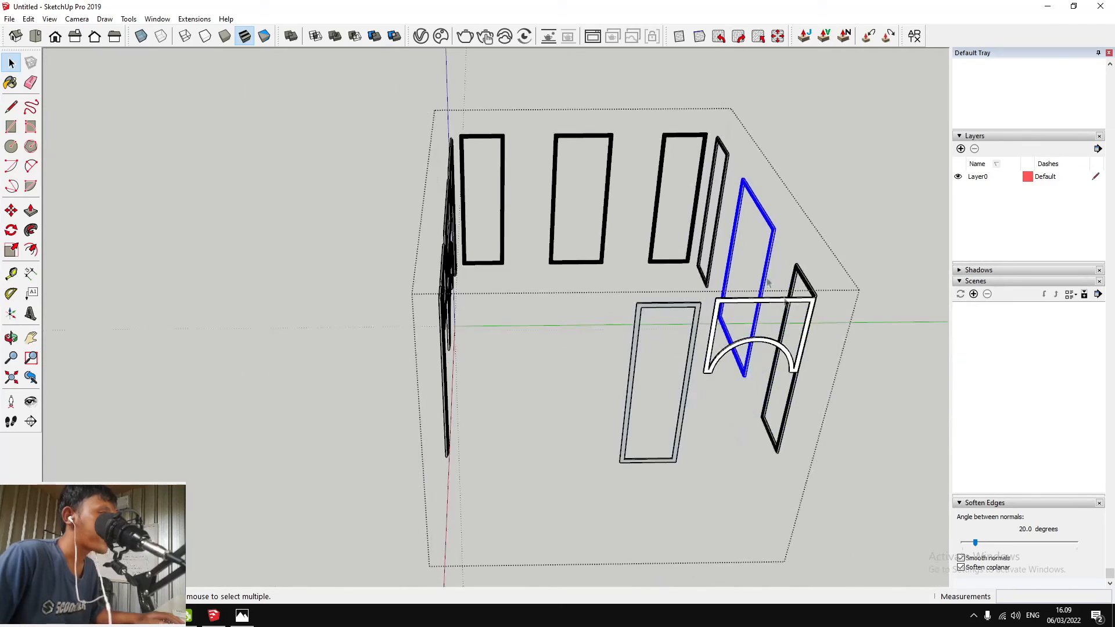
scroll(801, 271, up, 2)
double_click(794, 276)
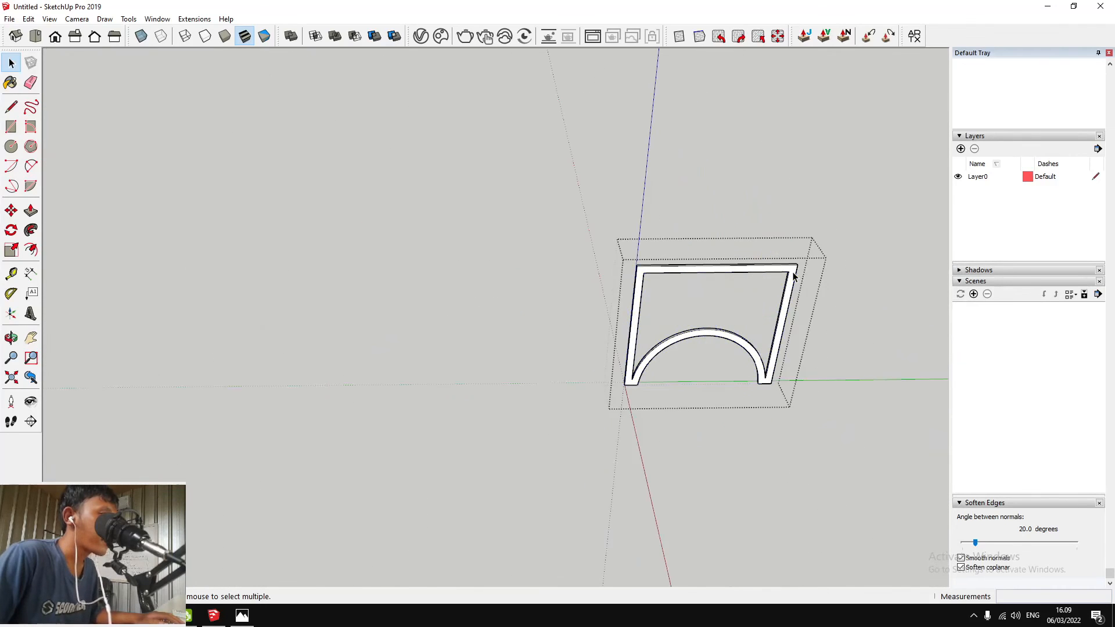
click(619, 275)
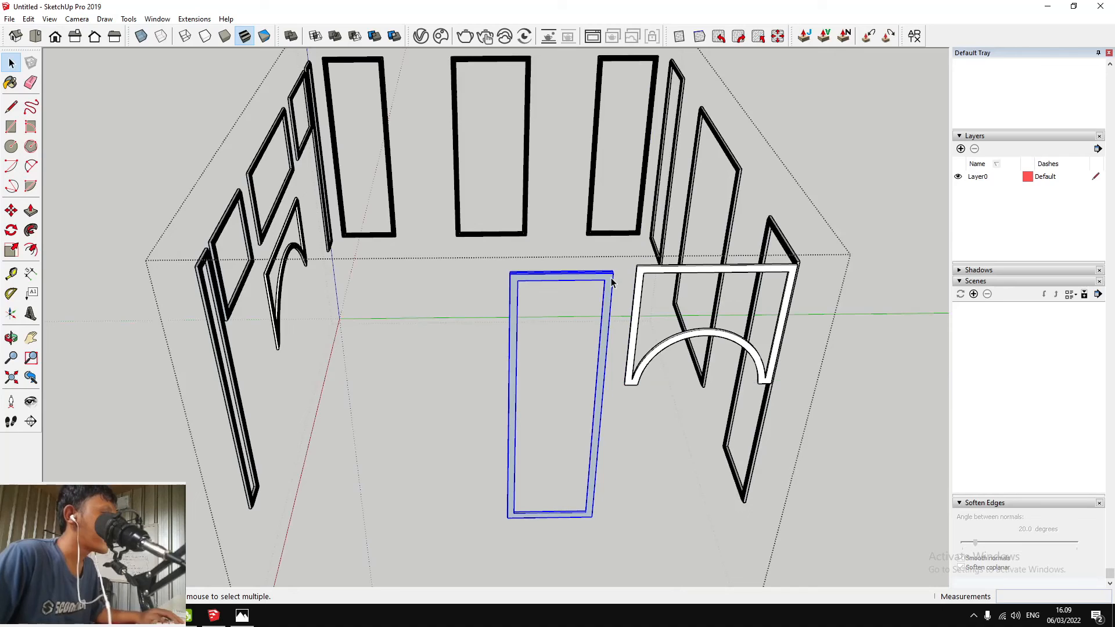
key(ctrl+z)
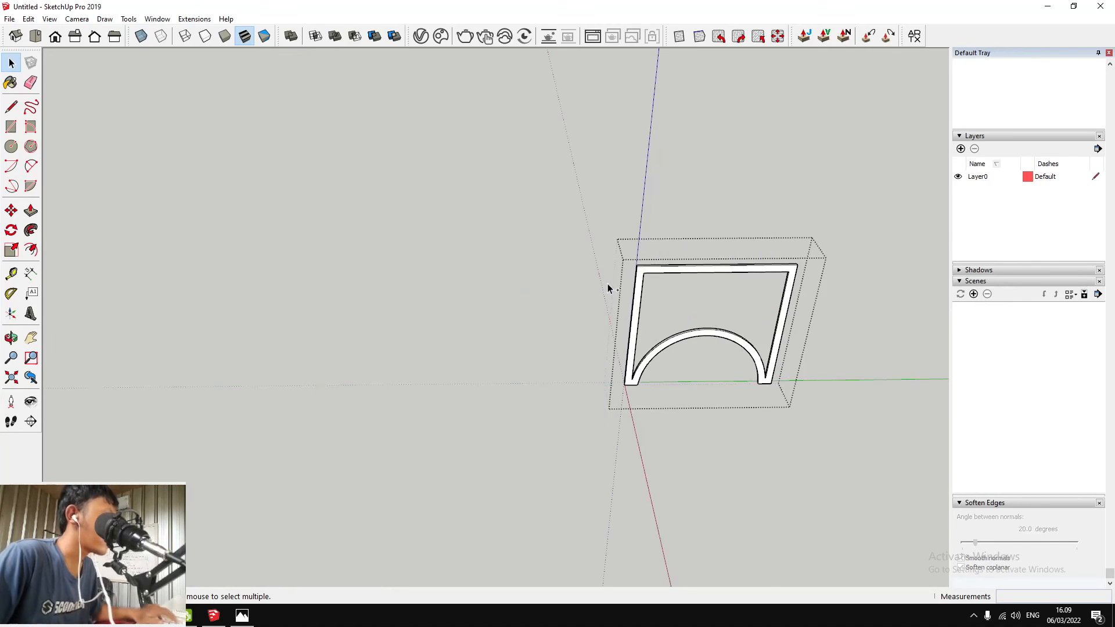
click(608, 287)
Unhide all hidden panels and copy the rectangular frame beside the arched one along its wall onto the two remaining panels
click(28, 20)
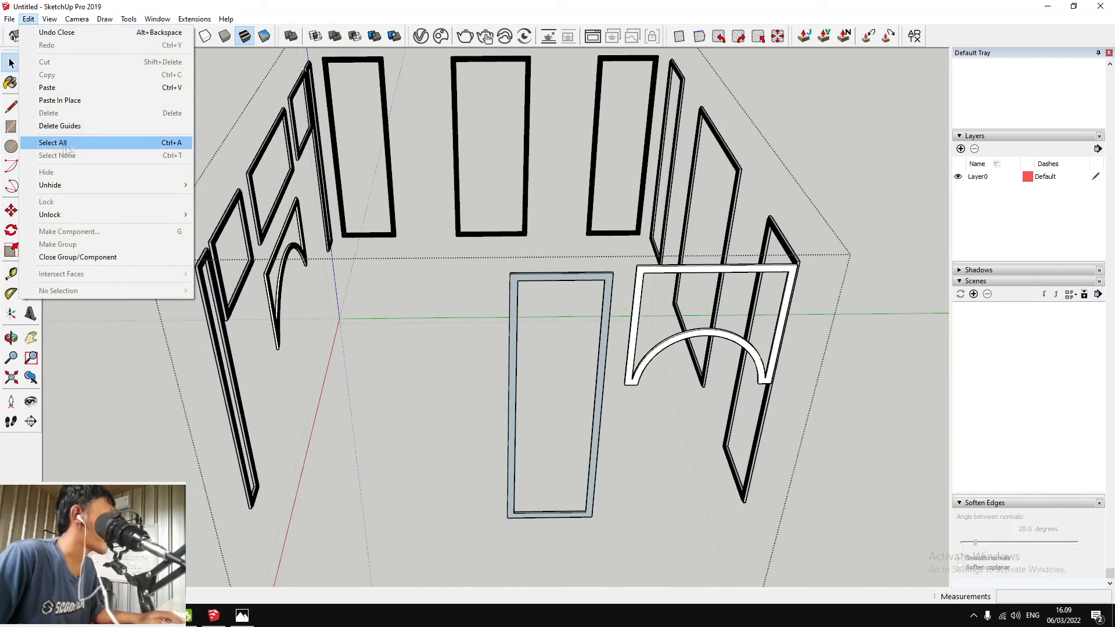
click(221, 210)
scroll(610, 276, up, 5)
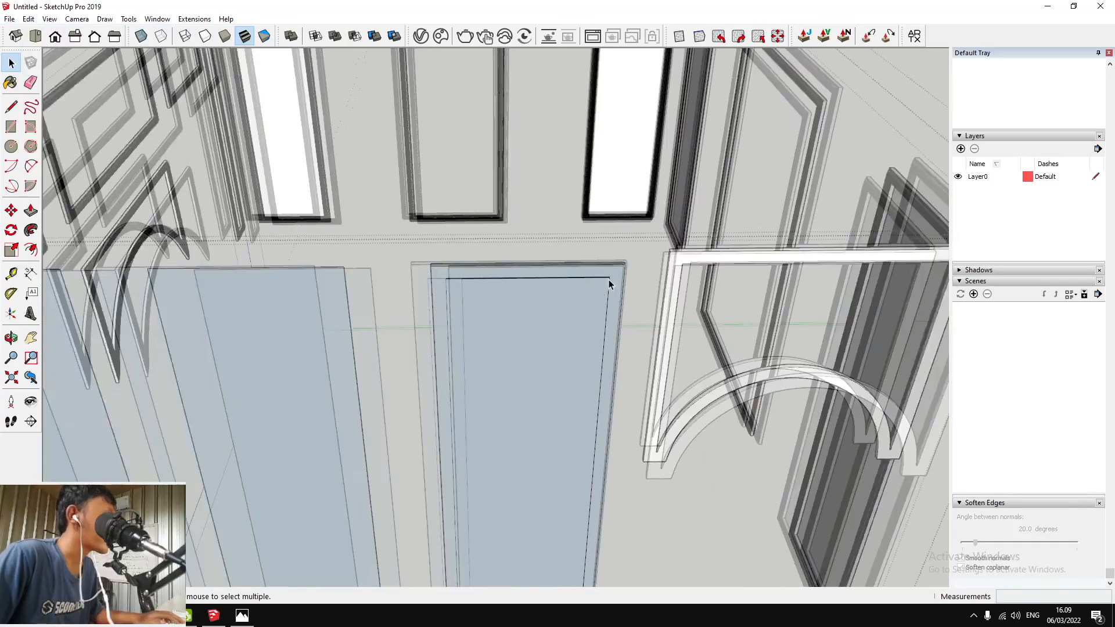
key(m)
scroll(629, 259, down, 2)
click(629, 259)
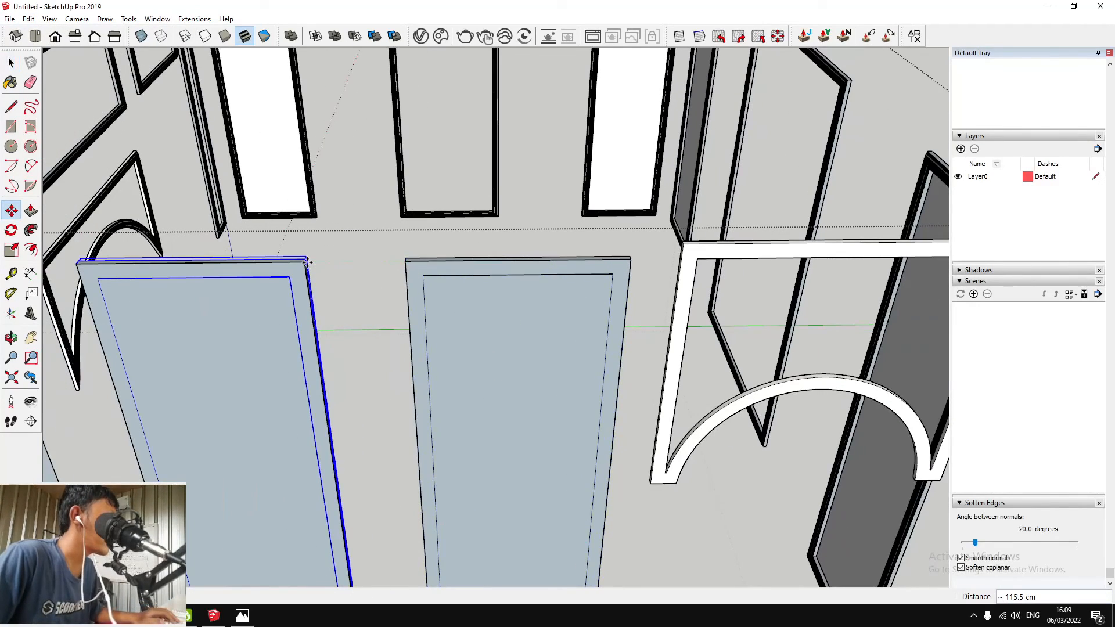
scroll(342, 260, down, 6)
shift+middle_drag(296, 262, 453, 231)
key(space)
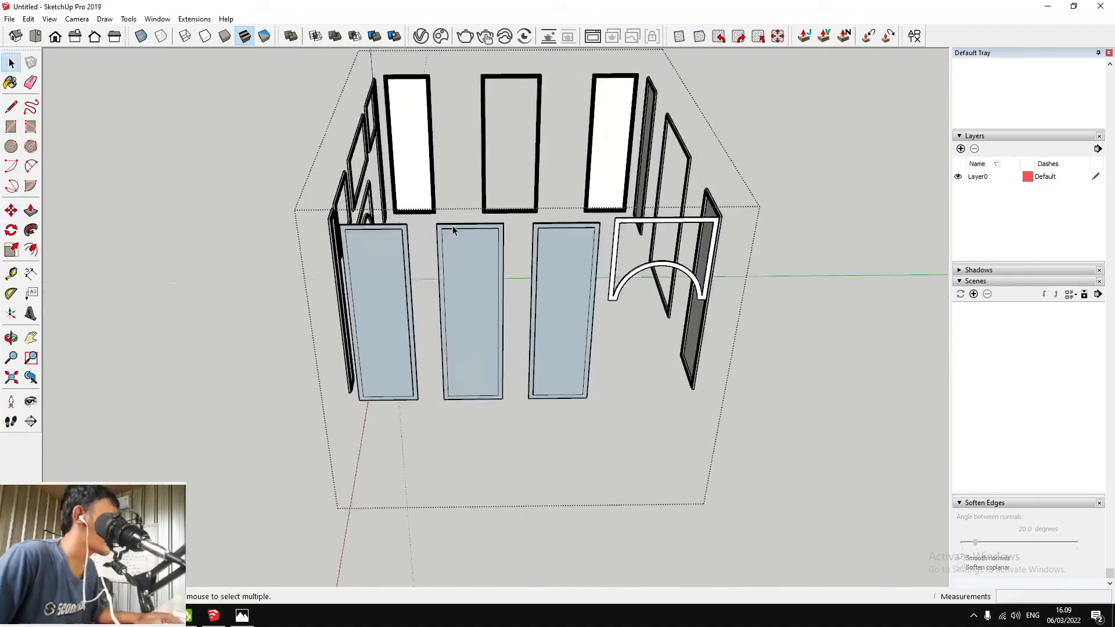
Hide the wall panel group again, keeping the moulding frames displayed
middle_drag(485, 180, 471, 183)
right_click(643, 133)
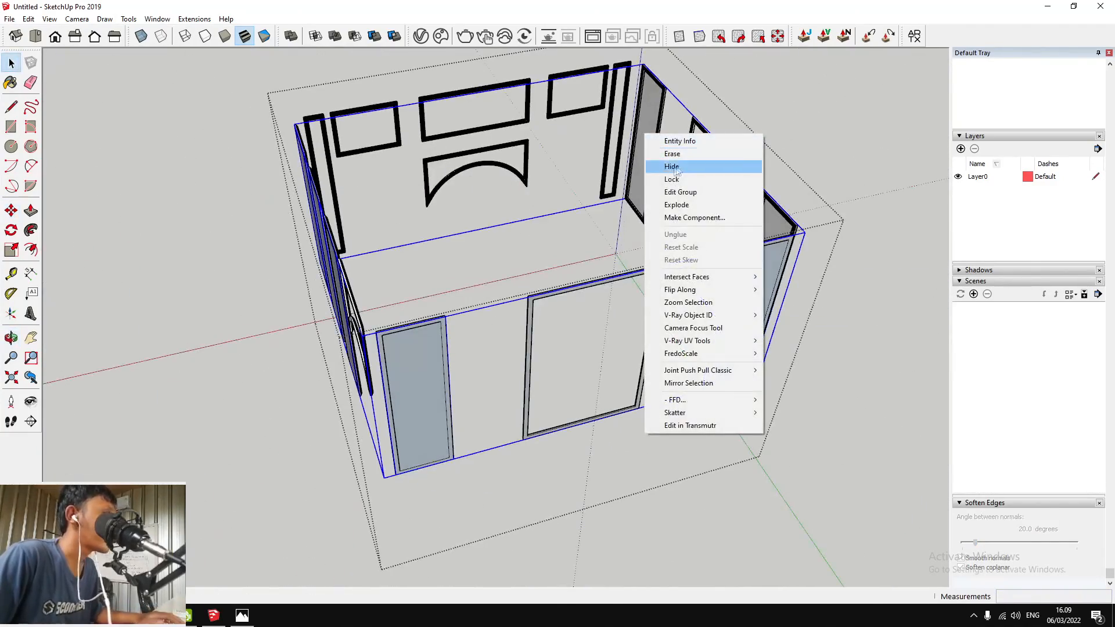
click(596, 124)
Make a group of the wide rectangular frame above the arch and check that the neighbouring frame selects as one object
scroll(596, 124, up, 5)
shift+middle_drag(468, 156, 575, 227)
scroll(404, 227, up, 2)
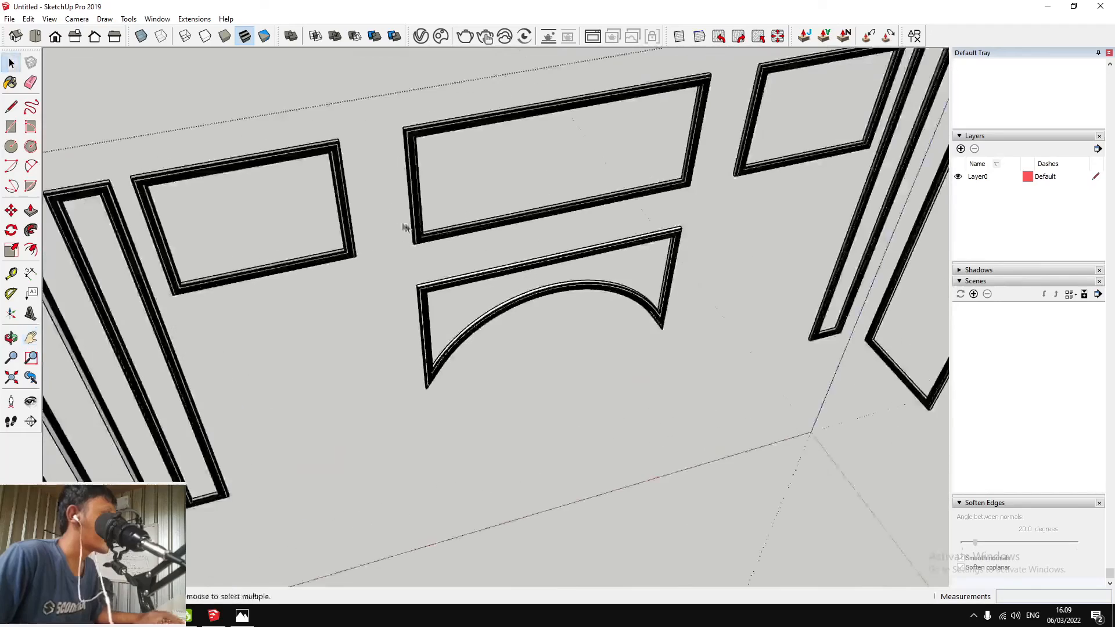
right_click(436, 234)
click(478, 342)
click(430, 285)
click(336, 261)
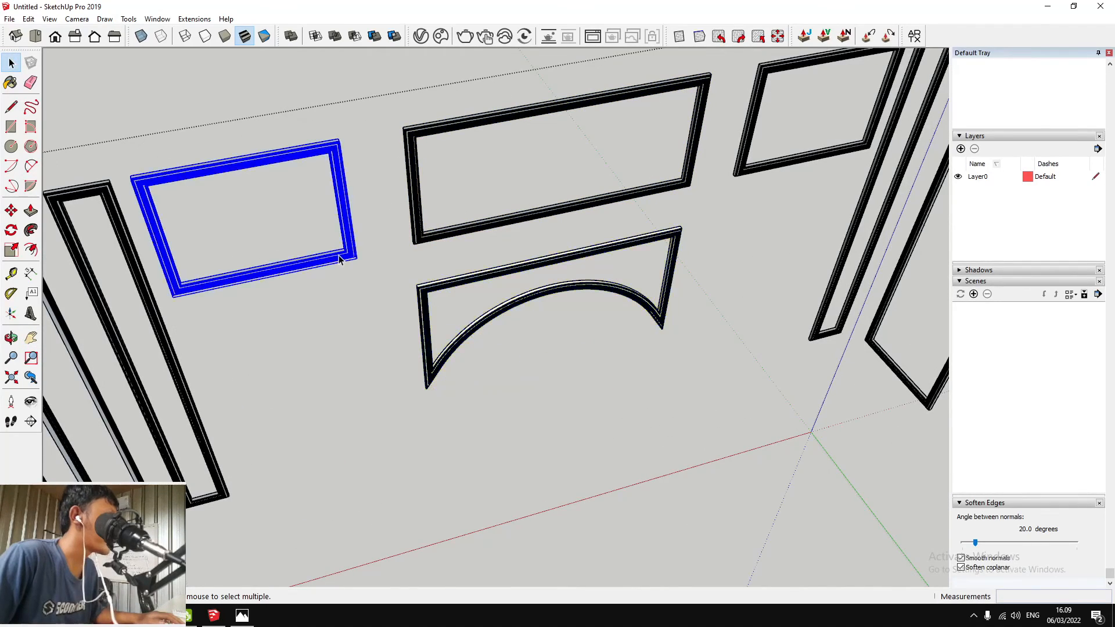
scroll(343, 273, down, 3)
middle_drag(343, 273, 268, 145)
drag(268, 146, 381, 182)
scroll(381, 182, down, 3)
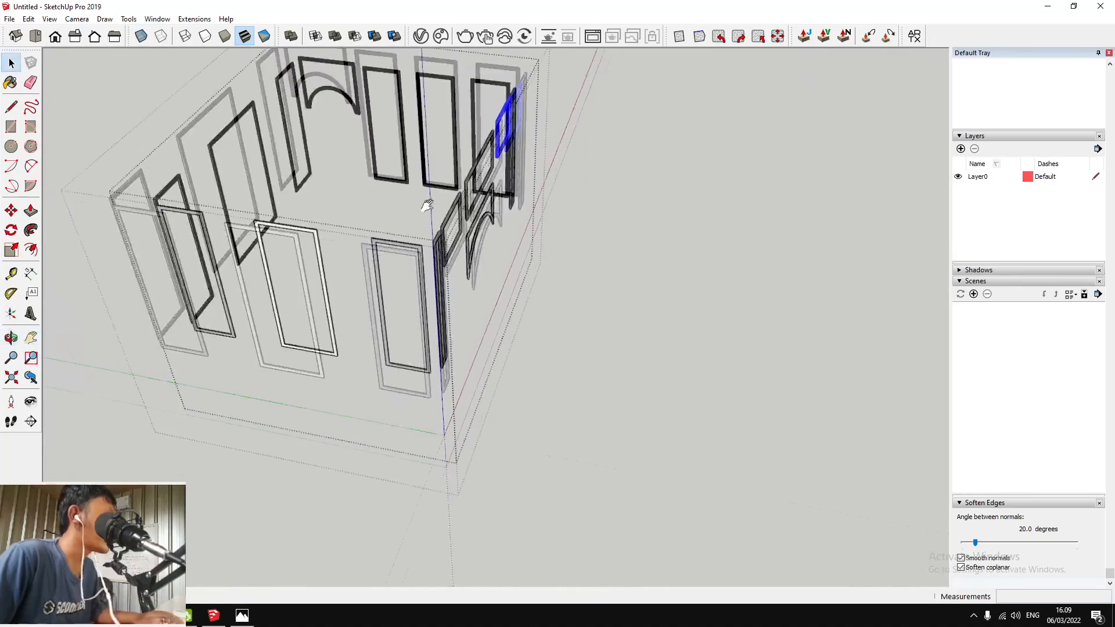
key(ctrl+a)
scroll(306, 246, up, 3)
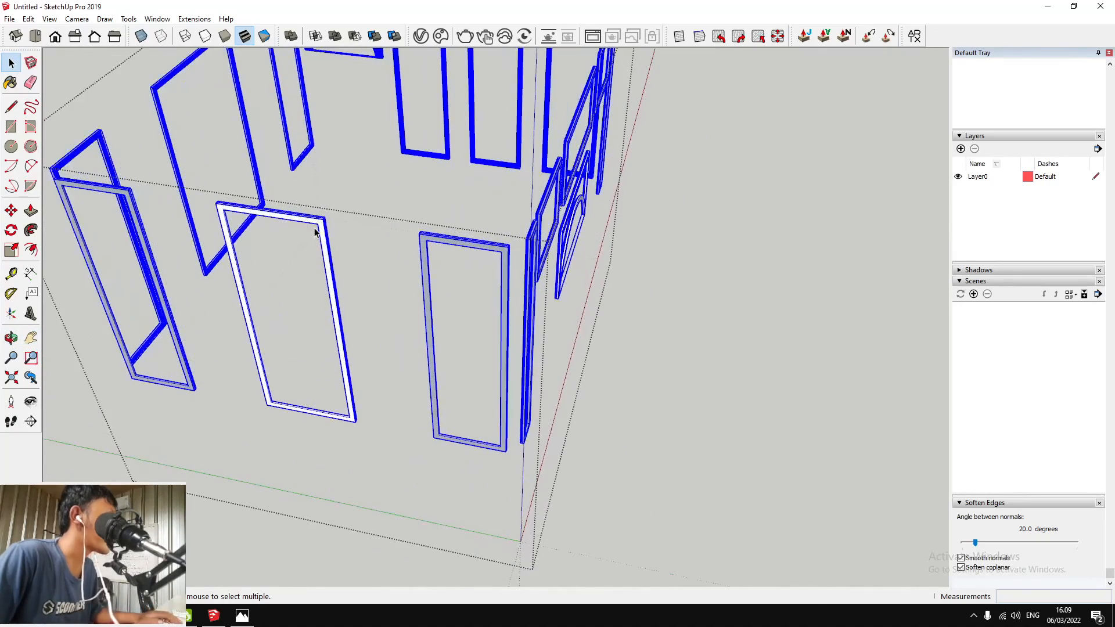
double_click(323, 231)
key(Escape)
scroll(320, 233, down, 2)
Select all moulding frames and apply Soften coplanar to their edges
middle_drag(319, 233, 29, 180)
middle_drag(372, 166, 924, 370)
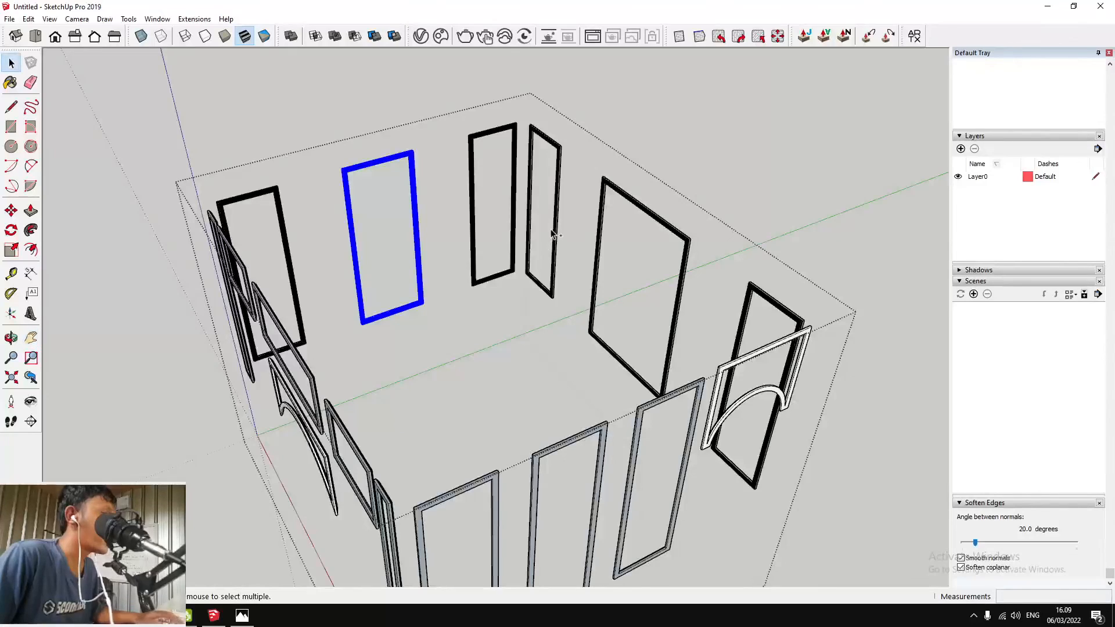
key(ctrl+a)
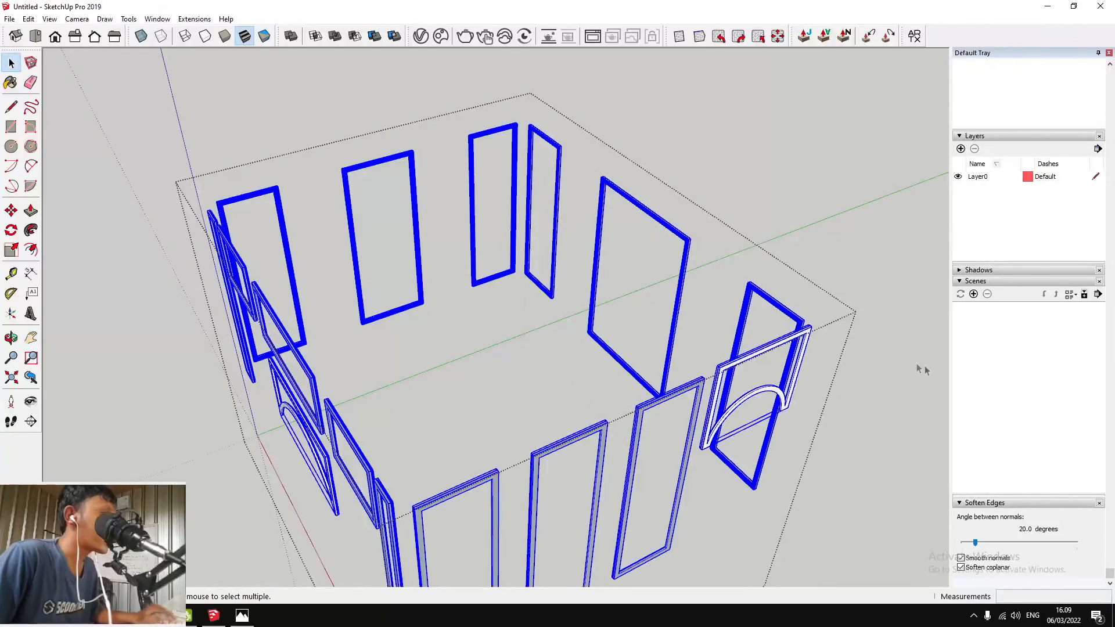
click(962, 568)
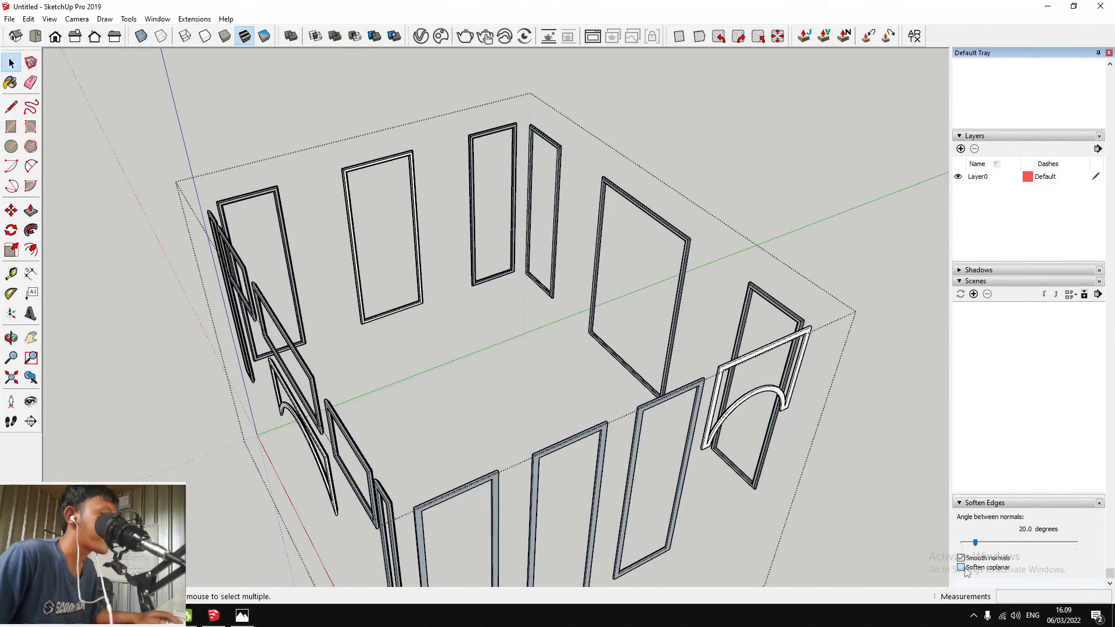
key(ctrl+a)
scroll(586, 151, up, 6)
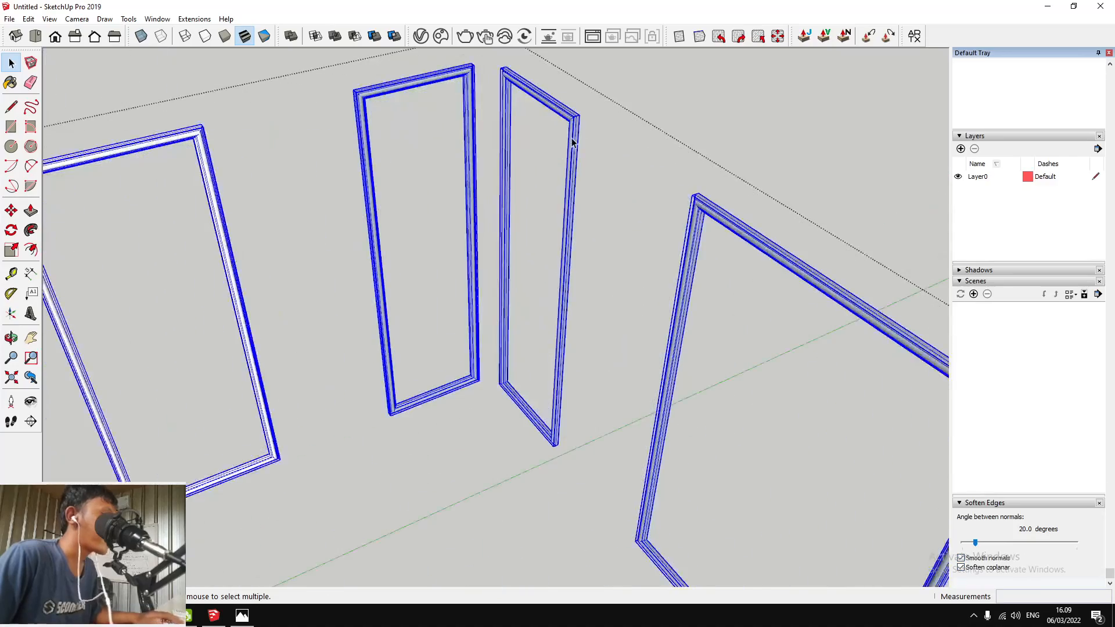
Open a narrow frame's group near the room corner, select all its geometry and reverse its faces
click(573, 142)
mouse_move(572, 142)
middle_down()
mouse_move(481, 174)
mouse_move(413, 233)
mouse_move(528, 308)
mouse_move(587, 148)
middle_up()
scroll(586, 151, up, 8)
key(space)
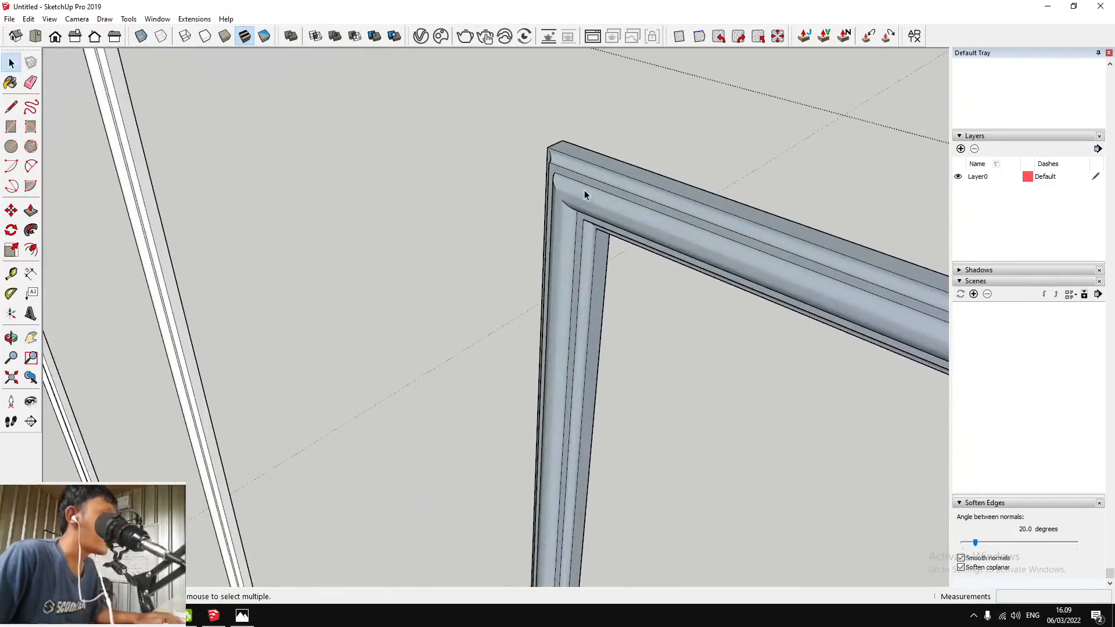
click(584, 190)
right_click(585, 190)
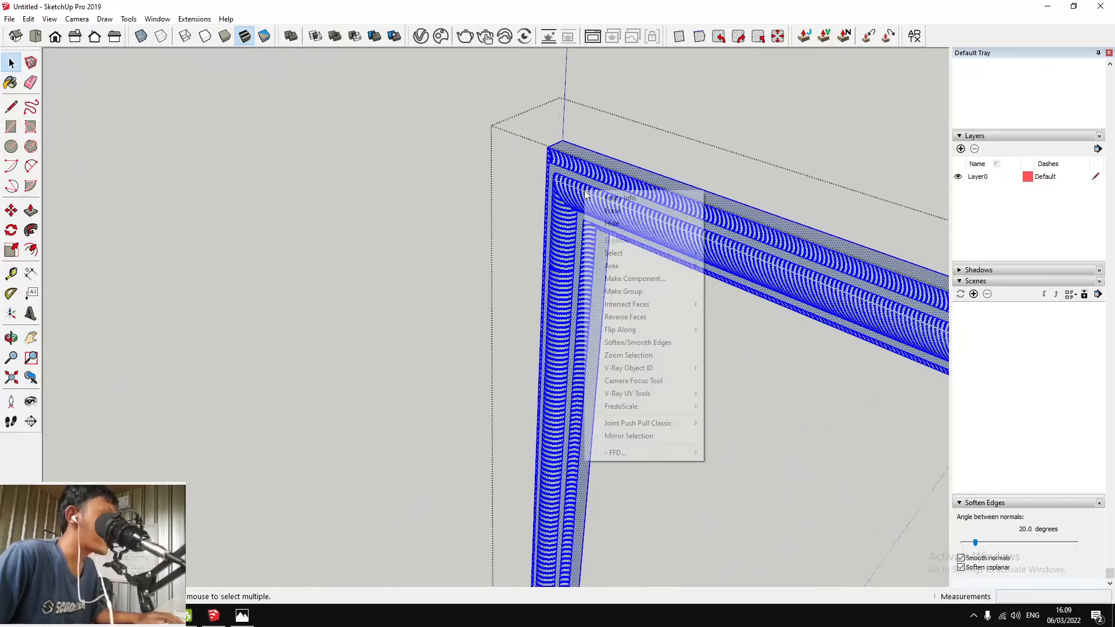
click(635, 318)
key(Escape)
scroll(572, 189, down, 7)
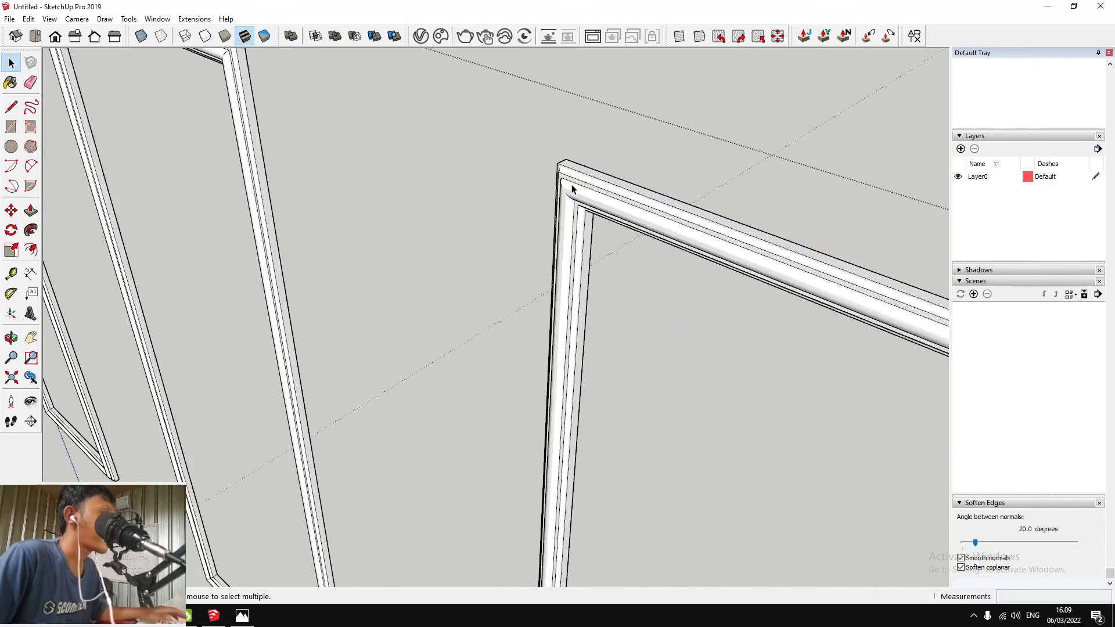
Examine the face orientation of the moulding frames from several sides around the room
double_click(573, 192)
scroll(573, 193, up, 2)
scroll(573, 195, down, 3)
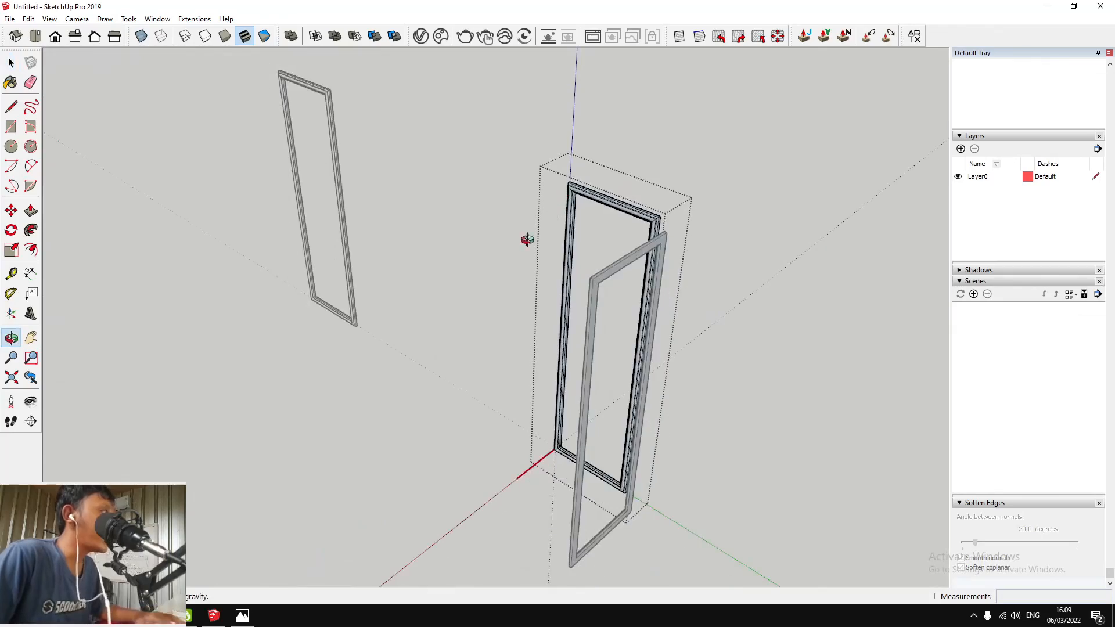
middle_drag(527, 242, 1034, 261)
scroll(565, 164, down, 4)
shift+middle_drag(712, 145, 552, 194)
scroll(543, 187, up, 3)
key(Escape)
scroll(543, 191, down, 3)
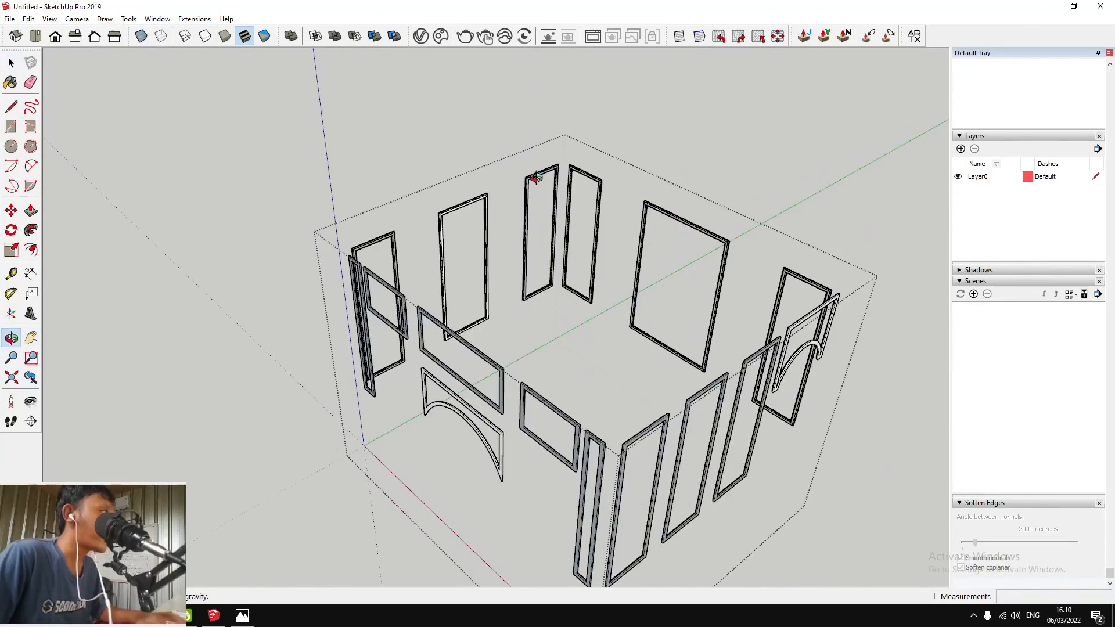
scroll(536, 177, up, 3)
scroll(525, 179, up, 2)
mouse_move(525, 179)
middle_down()
mouse_move(638, 110)
mouse_move(558, 194)
mouse_move(787, 277)
mouse_move(632, 124)
mouse_move(510, 107)
mouse_move(525, 182)
middle_up()
scroll(558, 194, down, 4)
scroll(511, 110, up, 1)
scroll(494, 177, up, 2)
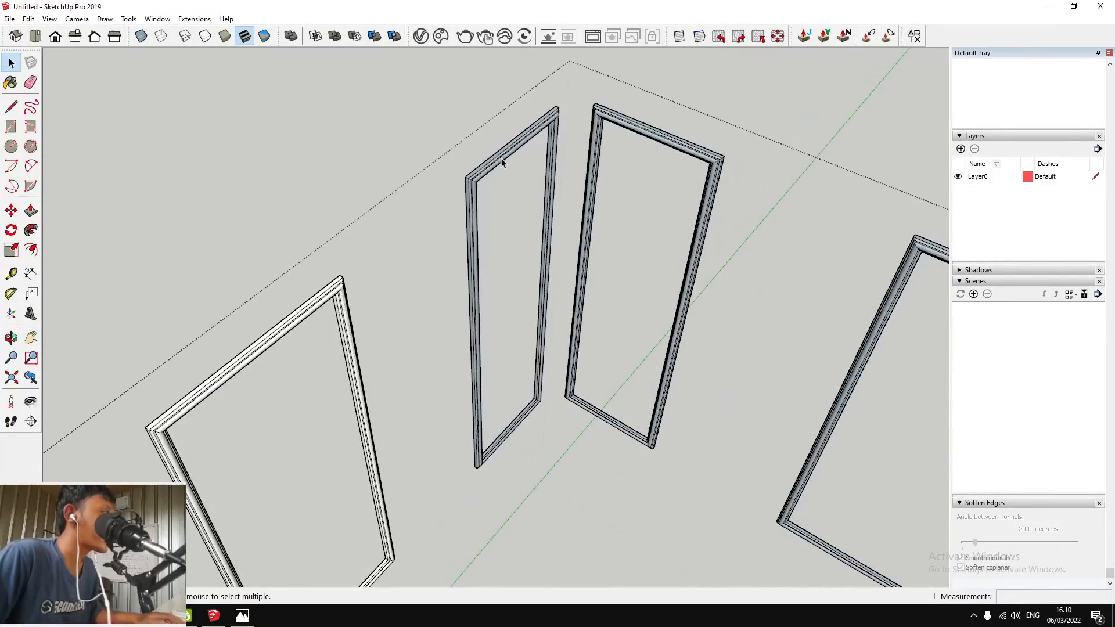
Select all geometry inside the other narrow frame at the room corner and reverse its faces
click(501, 160)
middle_drag(501, 160, 546, 131)
scroll(354, 173, up, 2)
scroll(485, 150, up, 2)
scroll(544, 137, down, 5)
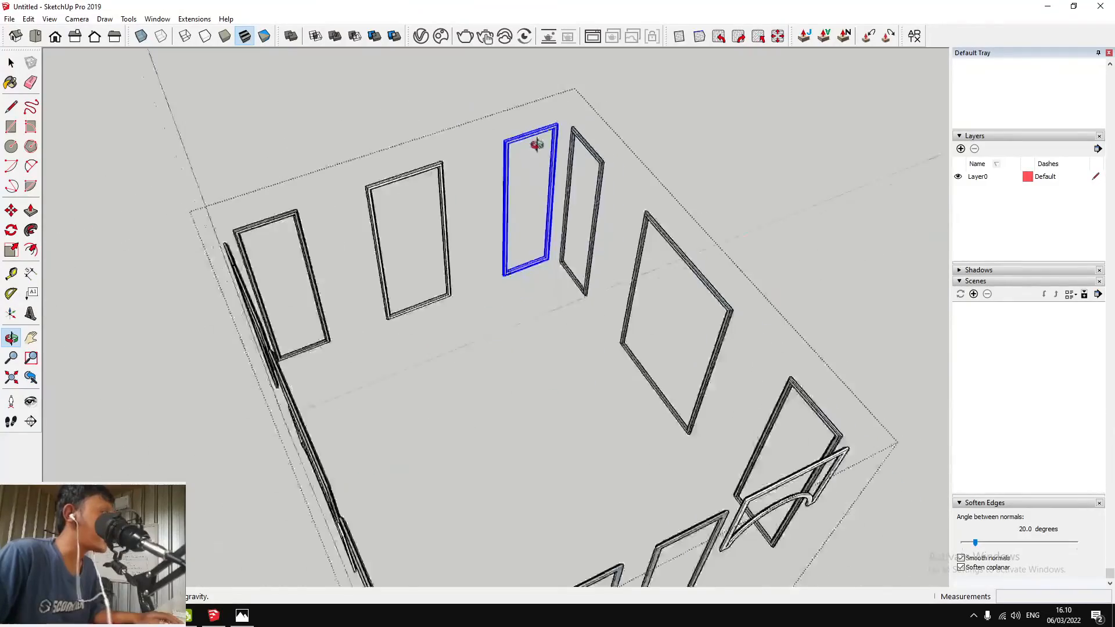
scroll(498, 120, up, 6)
key(space)
right_click(499, 86)
mouse_move(545, 203)
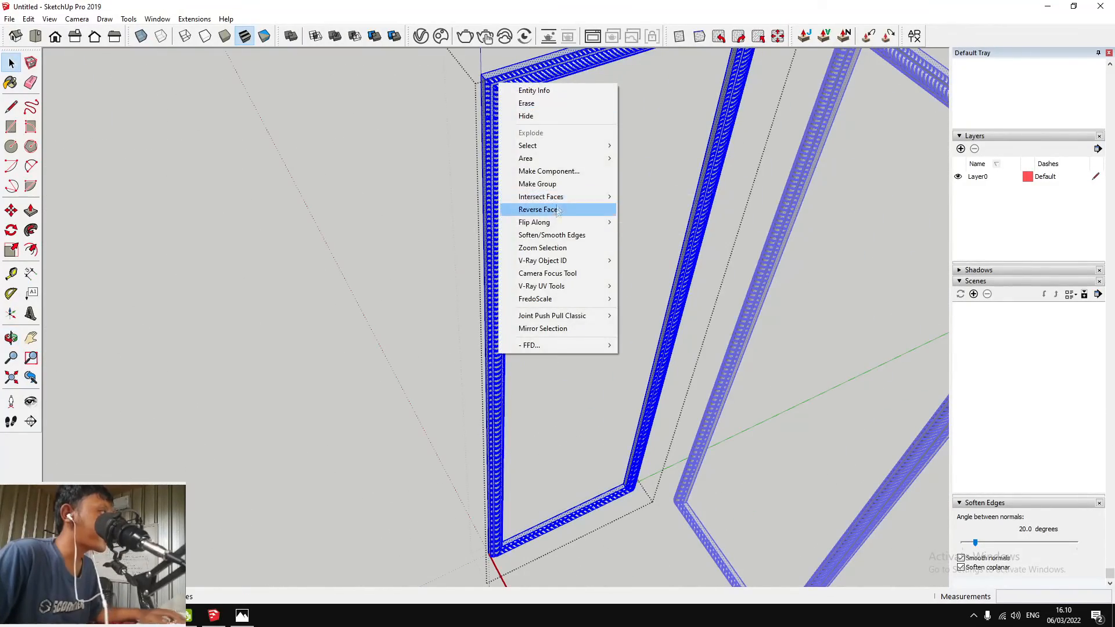
click(556, 213)
click(528, 125)
Select all geometry of the large rectangular frame on the adjoining wall and reverse its faces
scroll(528, 125, down, 5)
scroll(604, 195, up, 2)
middle_drag(604, 192, 868, 177)
shift+middle_drag(683, 141, 587, 242)
scroll(588, 243, up, 2)
triple_click(604, 149)
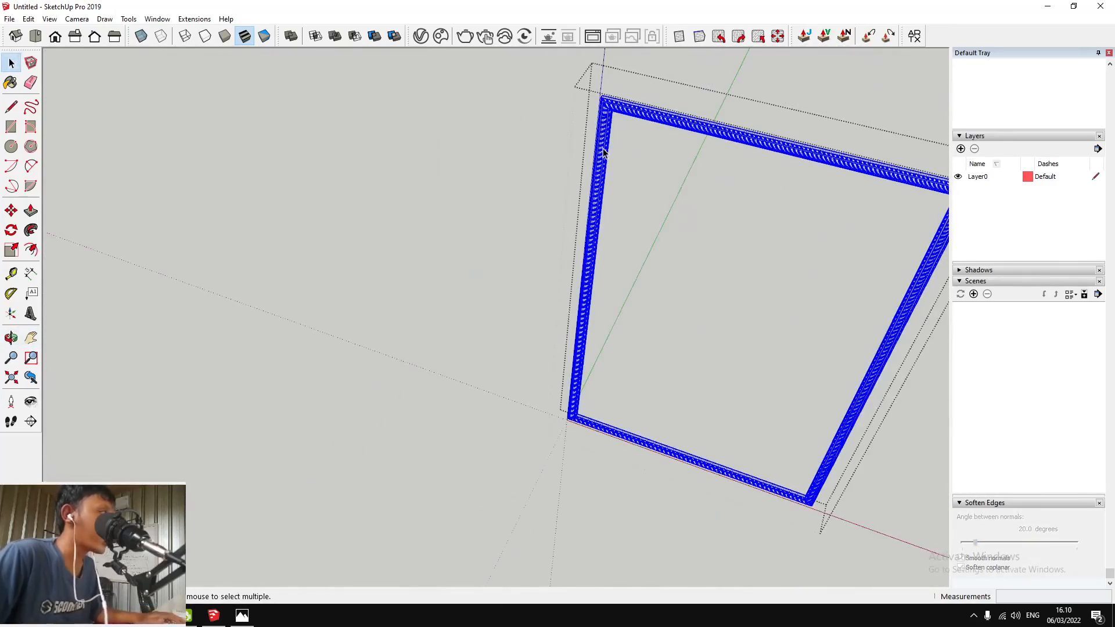
right_click(603, 149)
click(654, 279)
click(589, 168)
Reverse all faces of the narrow tall frame at the end of the arch wall
scroll(589, 167, down, 5)
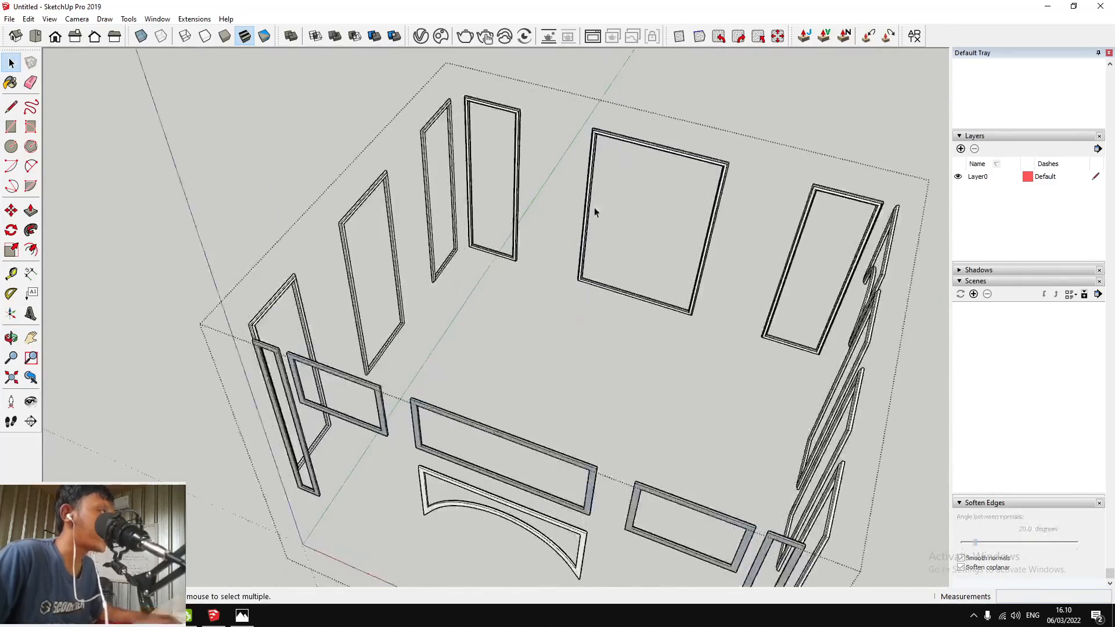
middle_drag(488, 241, 753, 126)
shift+middle_drag(552, 107, 642, 217)
scroll(642, 217, up, 3)
shift+middle_drag(752, 239, 692, 204)
scroll(711, 184, up, 4)
triple_click(711, 183)
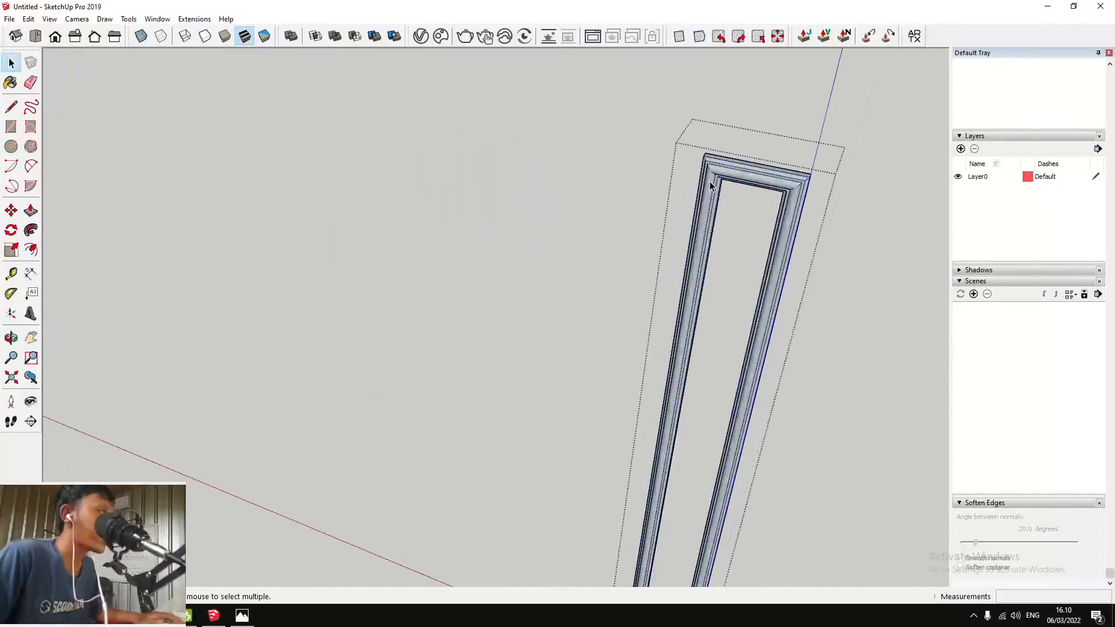
right_click(711, 182)
click(753, 308)
Reverse all faces of the small rectangular frame between the arch section and the narrow tall frame
scroll(705, 194, down, 6)
scroll(704, 194, up, 3)
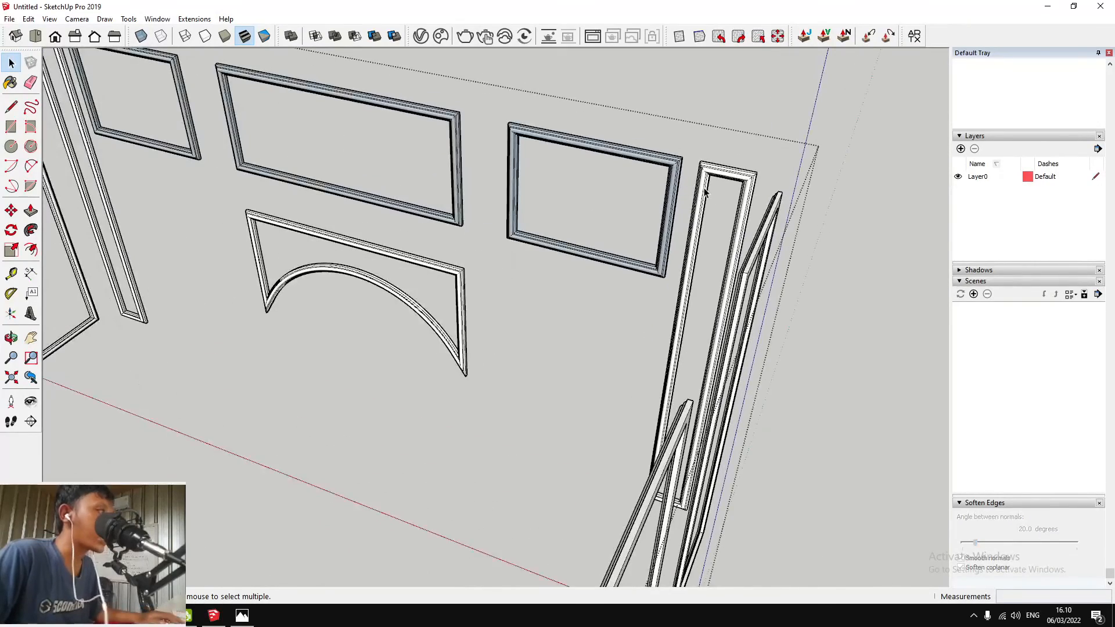
scroll(755, 238, down, 2)
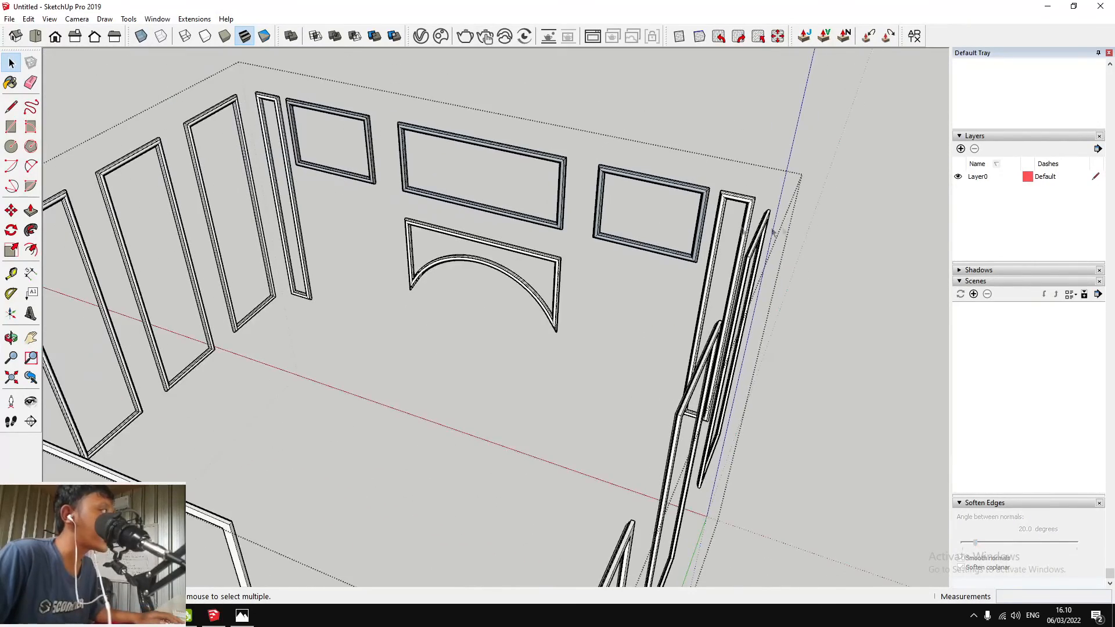
scroll(692, 250, up, 5)
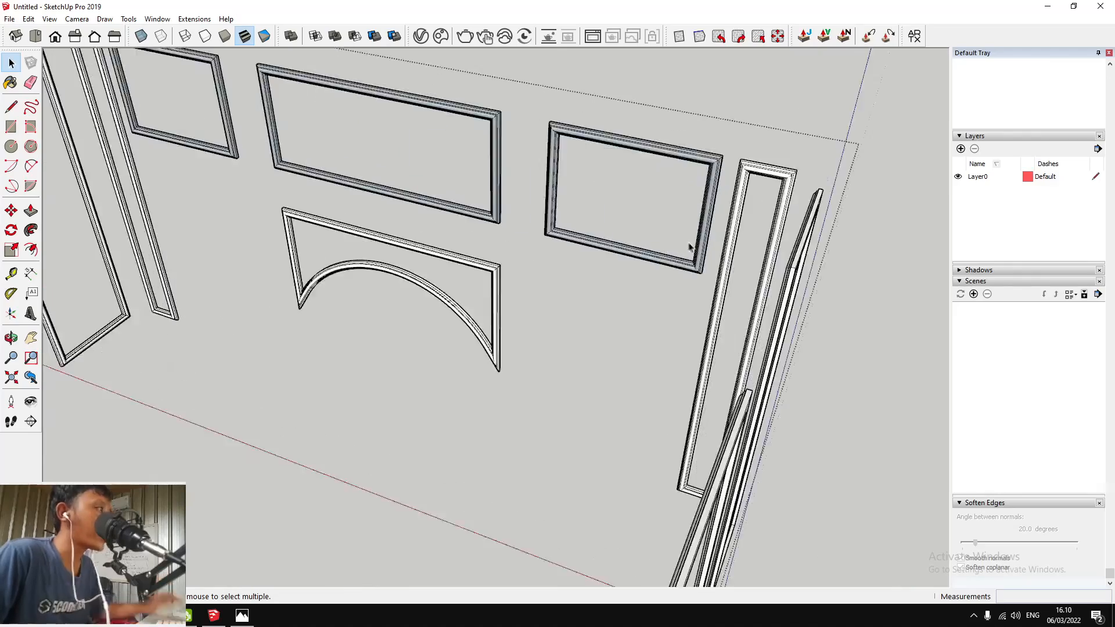
triple_click(700, 256)
right_click(702, 251)
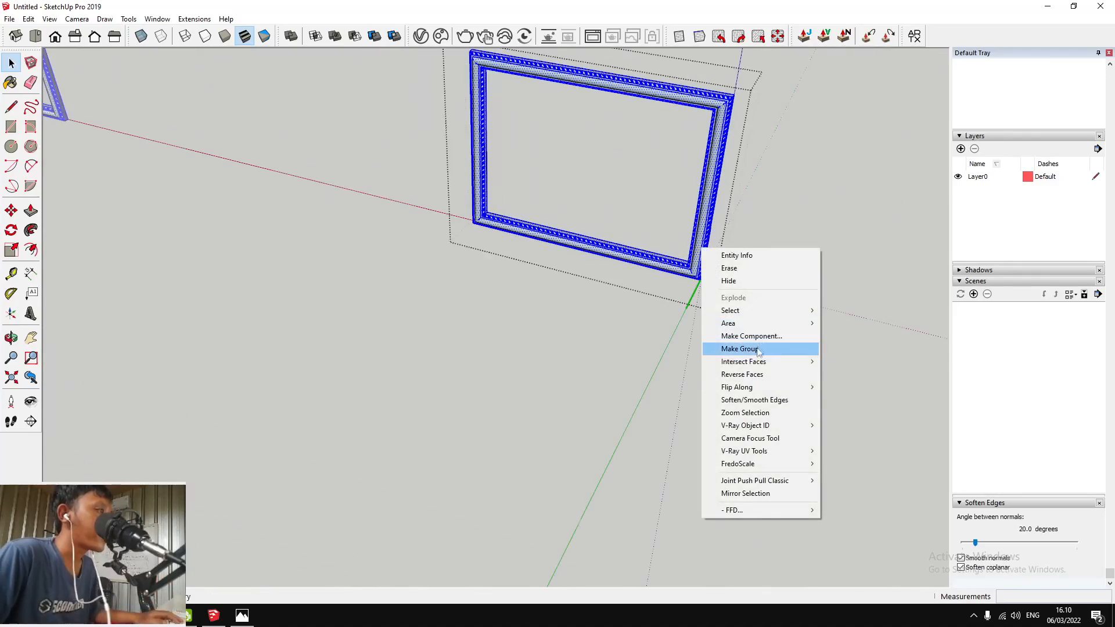
click(756, 375)
key(Escape)
Reverse all faces of the wide rectangular frame above the arch
scroll(715, 235, down, 3)
scroll(566, 210, up, 3)
click(596, 193)
triple_click(596, 192)
right_click(597, 191)
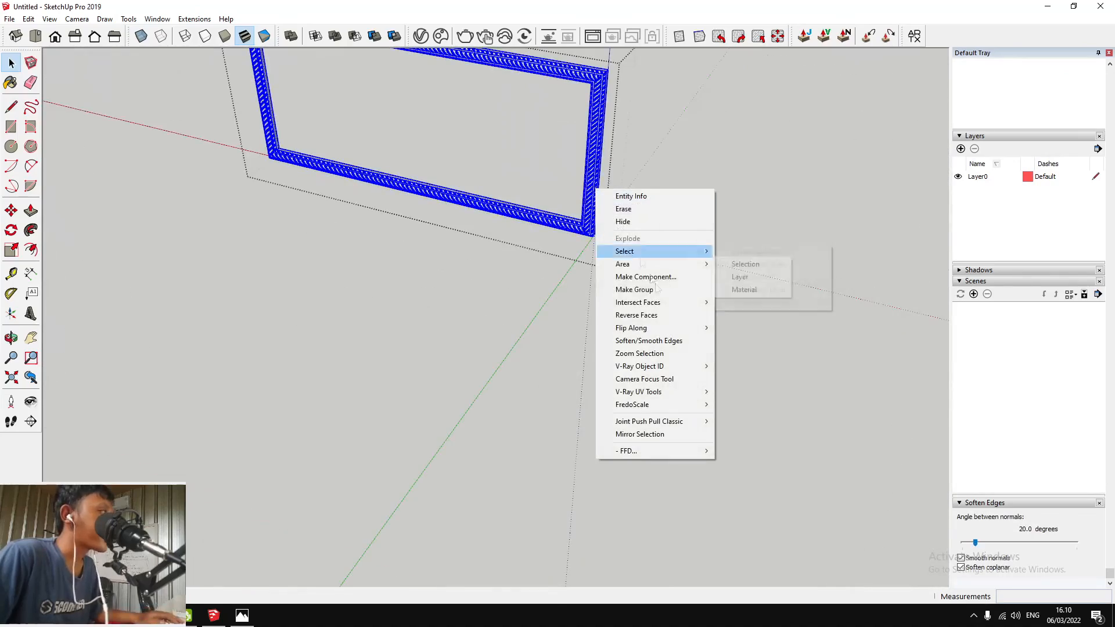
click(652, 316)
click(622, 246)
Close the moulding group and unhide all hidden objects in the room model
scroll(622, 246, down, 4)
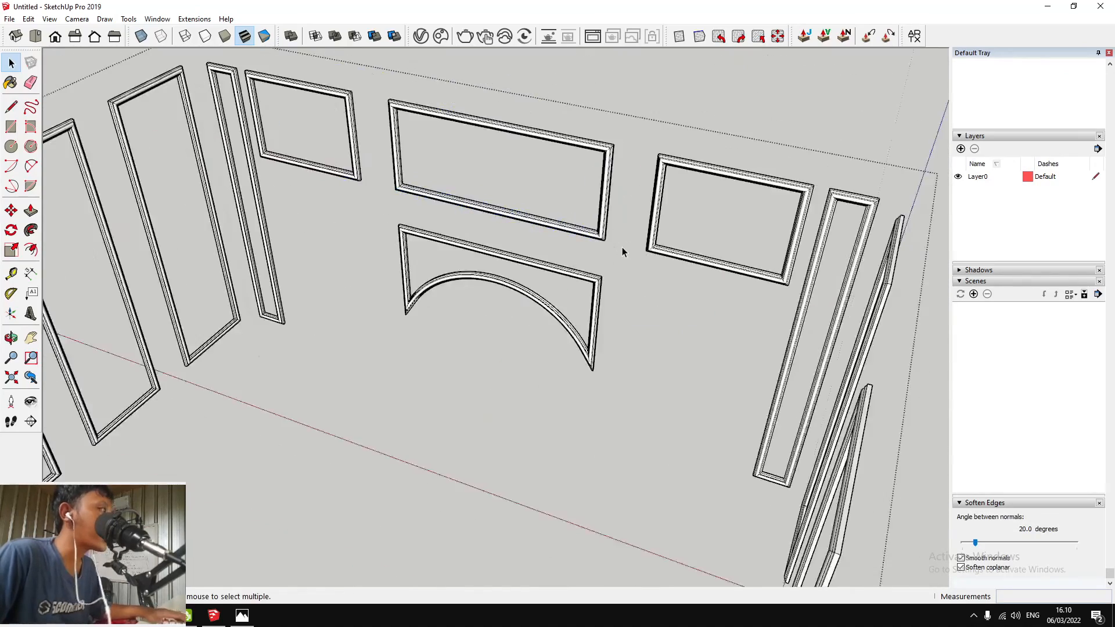
scroll(566, 262, up, 2)
middle_drag(557, 256, 254, 221)
click(713, 240)
scroll(714, 239, down, 3)
scroll(709, 244, up, 3)
middle_drag(488, 214, 471, 255)
click(28, 19)
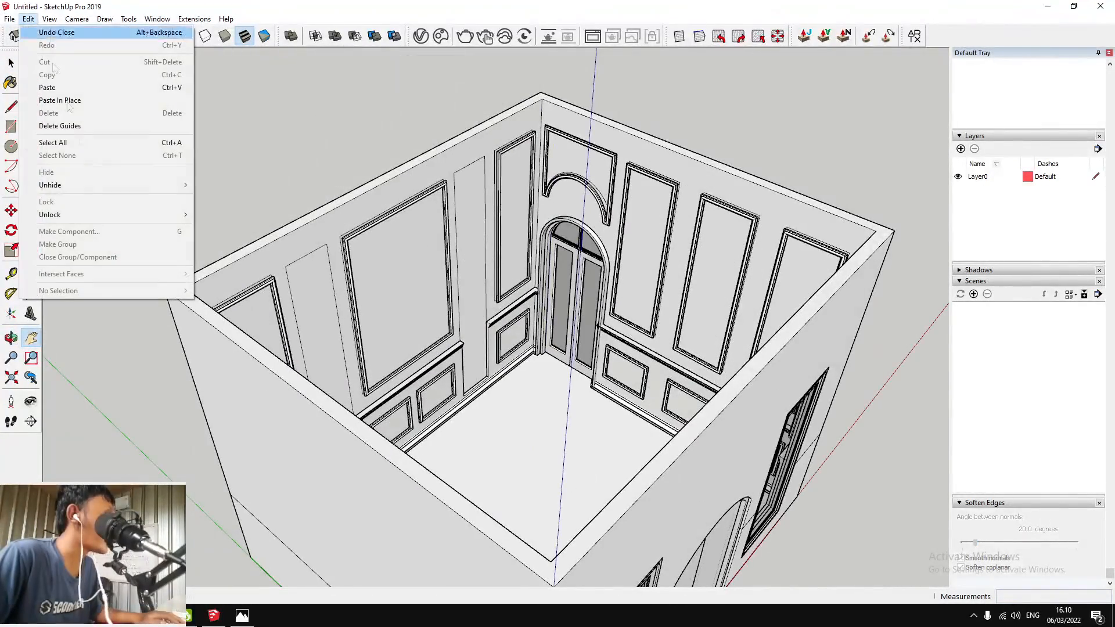
click(254, 215)
Examine the mouldings and wall panels from several sides of the room
shift+middle_drag(591, 223, 468, 197)
scroll(476, 221, down, 5)
scroll(476, 218, up, 5)
scroll(558, 233, down, 5)
scroll(592, 223, up, 5)
middle_drag(601, 224, 150, 333)
scroll(399, 223, down, 5)
scroll(494, 175, up, 5)
scroll(625, 247, down, 5)
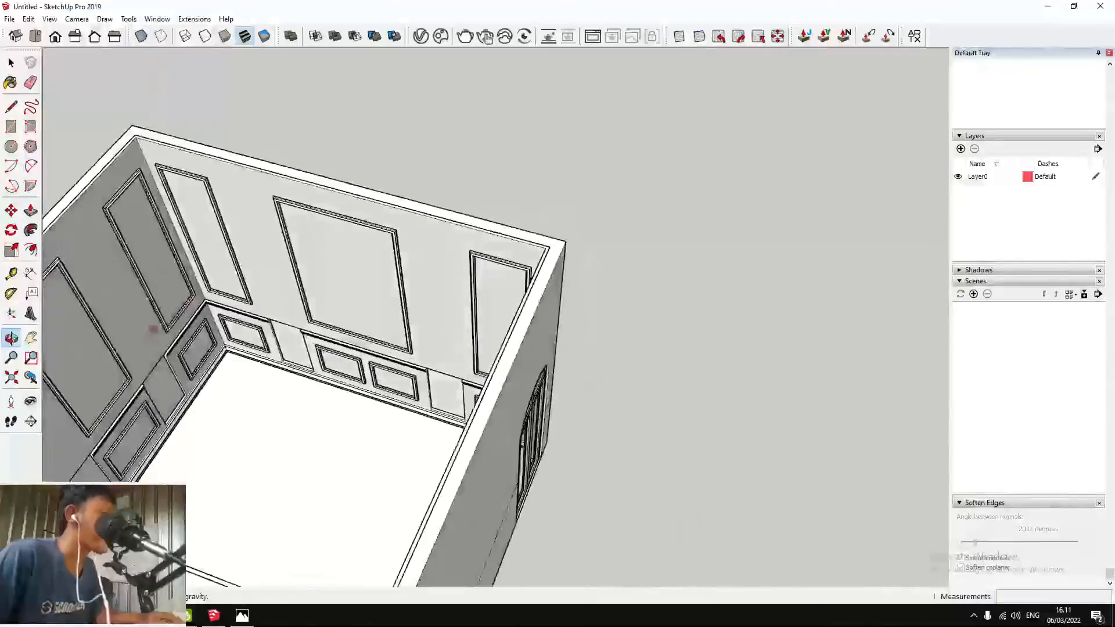
scroll(436, 337, up, 5)
middle_drag(438, 337, 700, 202)
scroll(541, 265, down, 5)
scroll(423, 314, up, 4)
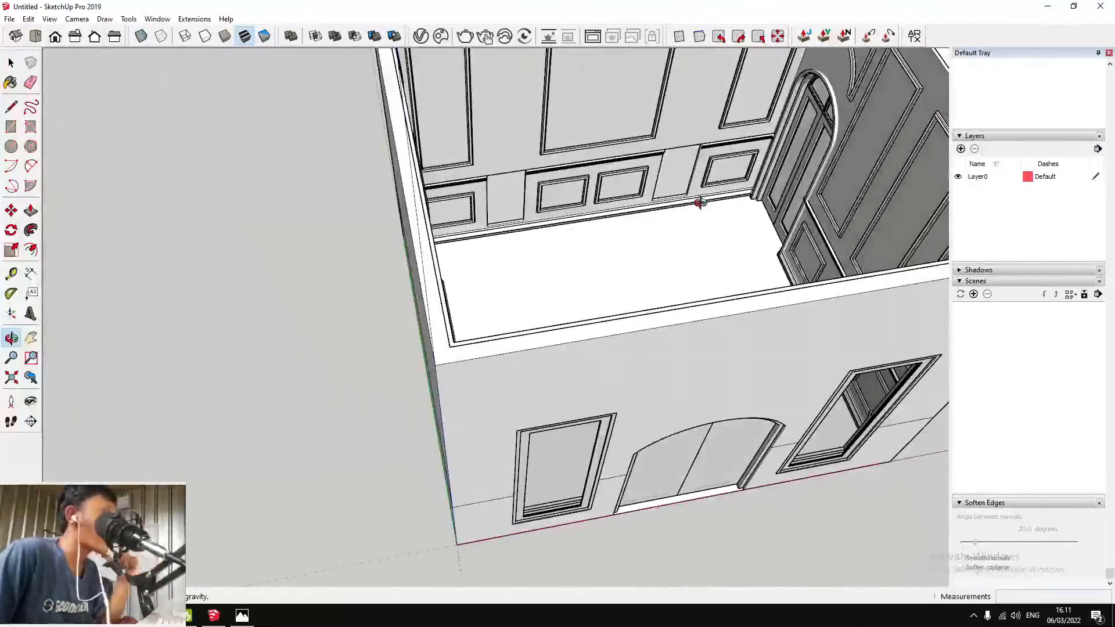
Hide the panel group covering the upper part of the room's inner walls
middle_drag(536, 207, 494, 179)
scroll(494, 178, up, 5)
right_click(494, 174)
click(523, 207)
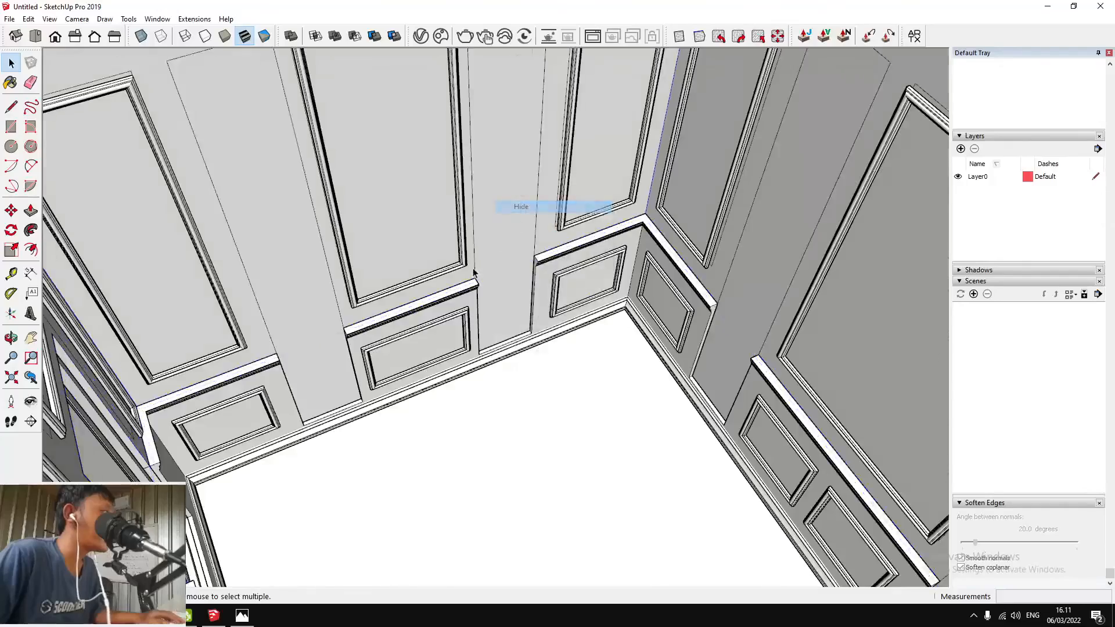
scroll(514, 218, down, 2)
scroll(478, 205, up, 2)
Open the wall moulding group and unhide all hidden geometry inside it
click(477, 203)
double_click(476, 204)
scroll(476, 204, down, 6)
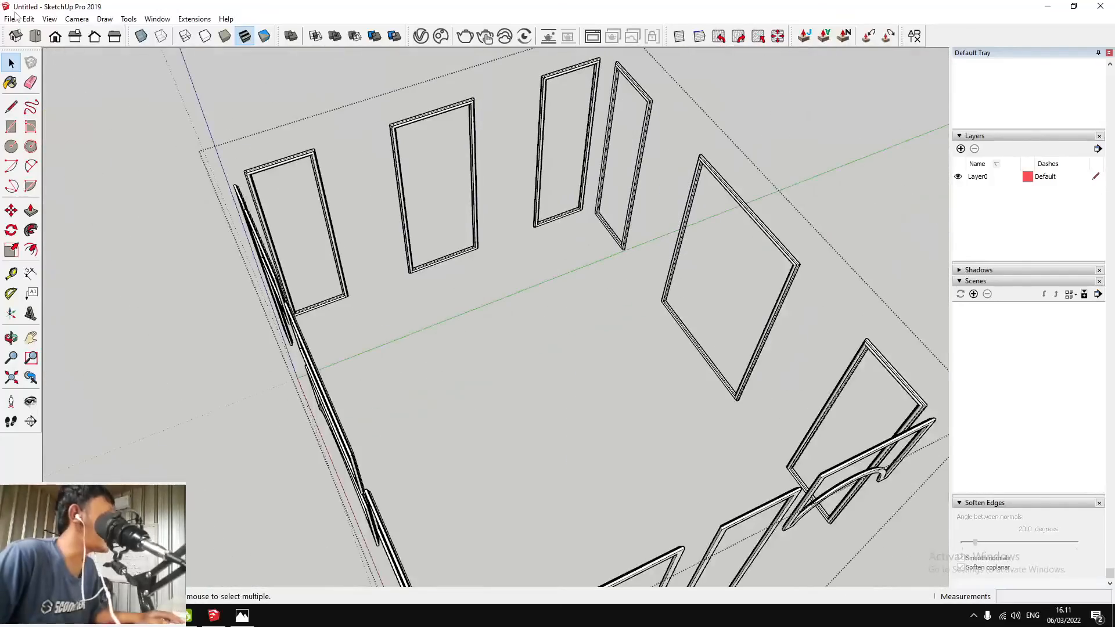
click(29, 18)
click(227, 211)
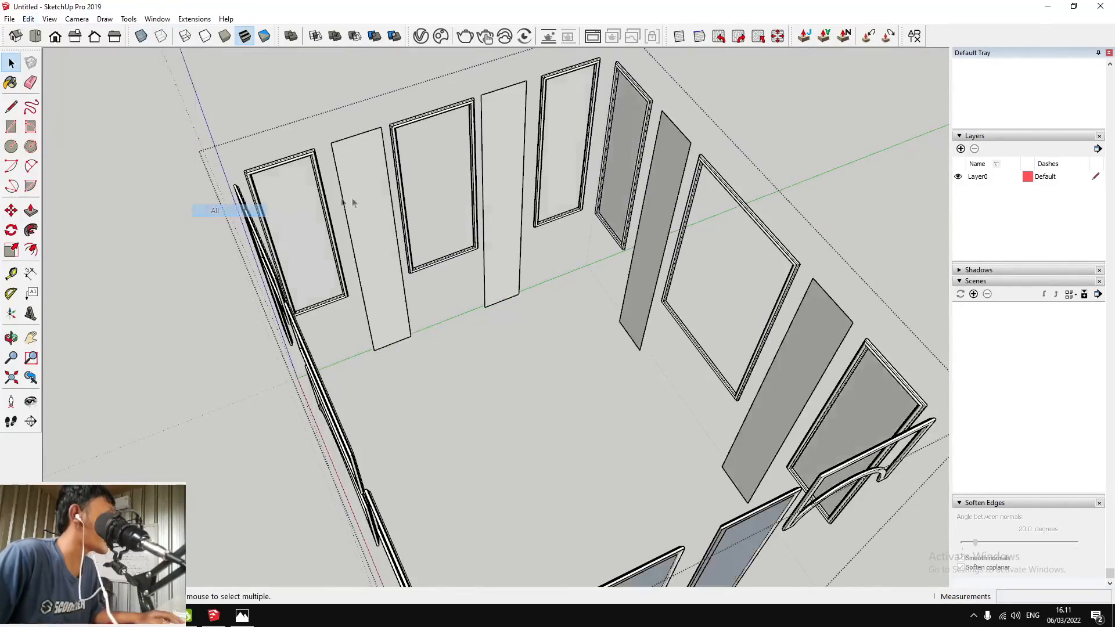
Cut the group of narrow wall strips out of the moulding group and paste it in place in the main model
scroll(371, 156, up, 2)
click(371, 155)
scroll(371, 156, down, 3)
middle_drag(370, 157, 510, 200)
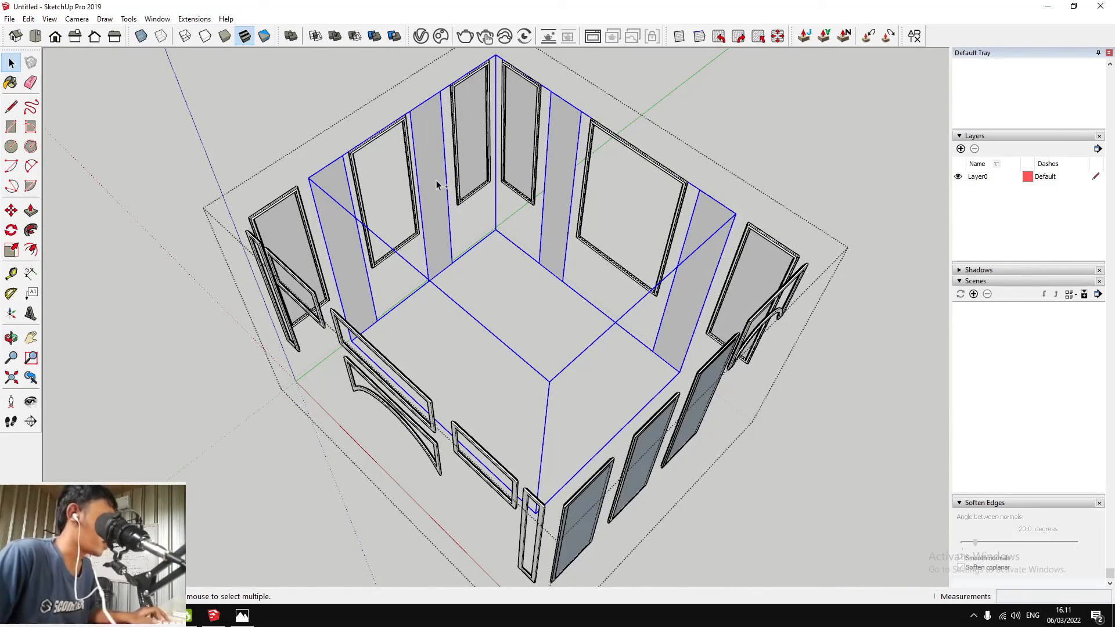
key(Delete)
key(Escape)
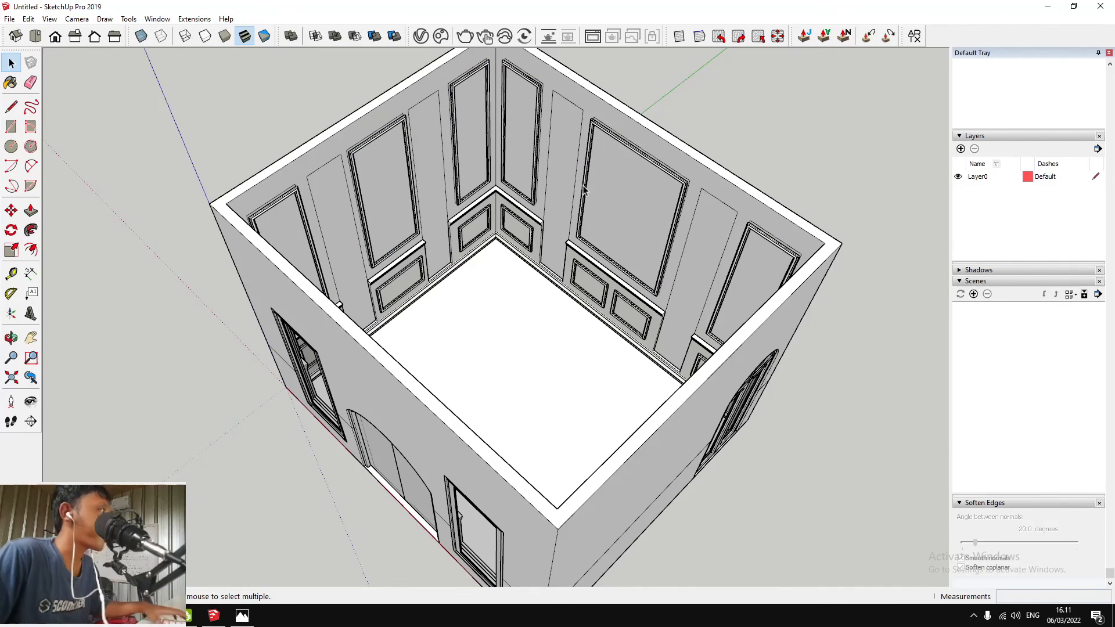
click(26, 21)
click(27, 21)
click(23, 22)
click(58, 100)
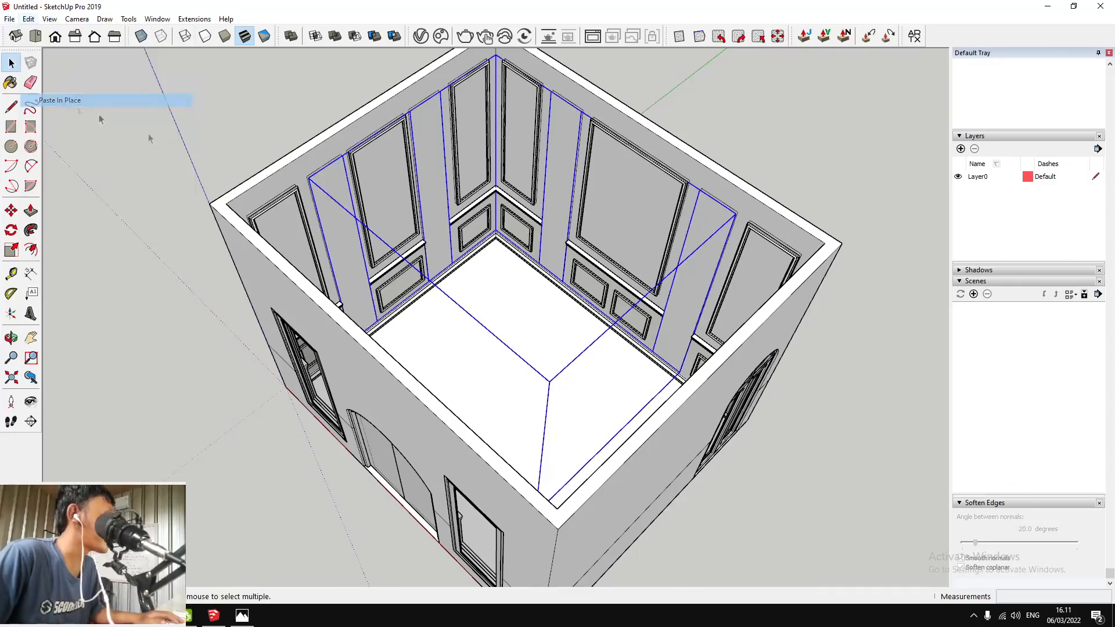
Open the pasted strip group and make a separate group of the first strip on the side wall
scroll(341, 193, up, 5)
scroll(347, 211, up, 5)
scroll(347, 211, down, 4)
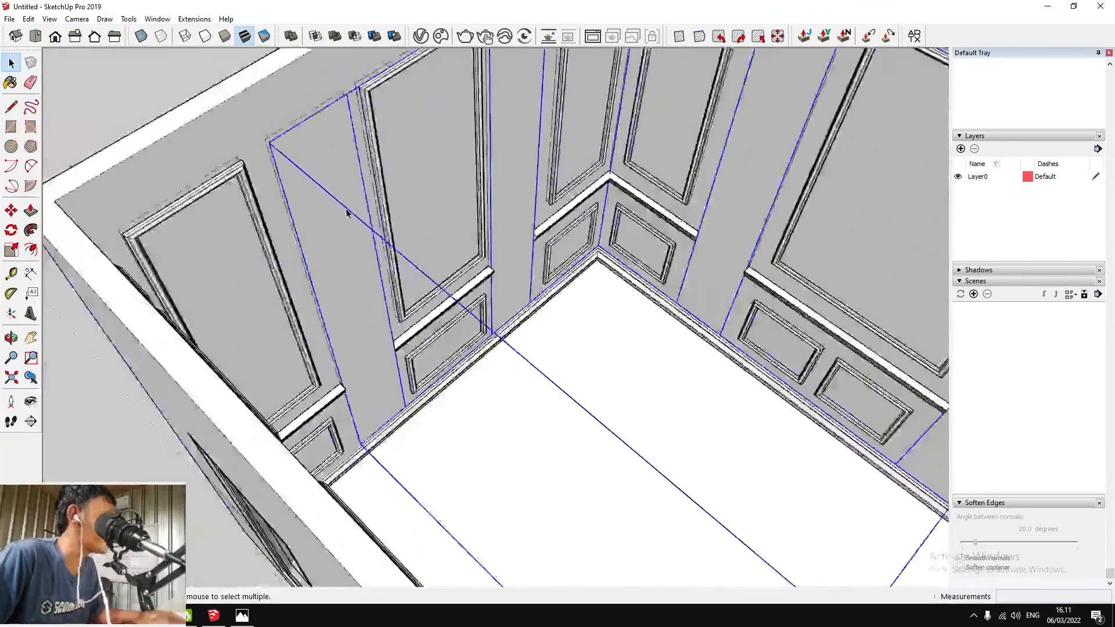
scroll(342, 177, down, 1)
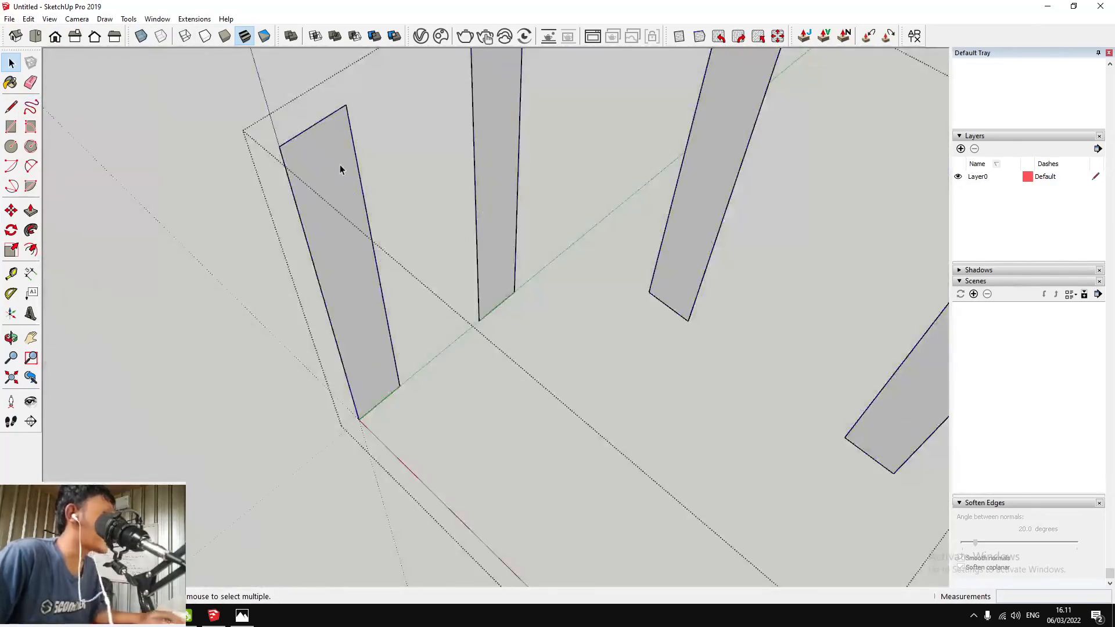
scroll(342, 174, down, 3)
scroll(344, 181, up, 3)
click(344, 179)
right_click(345, 180)
click(388, 280)
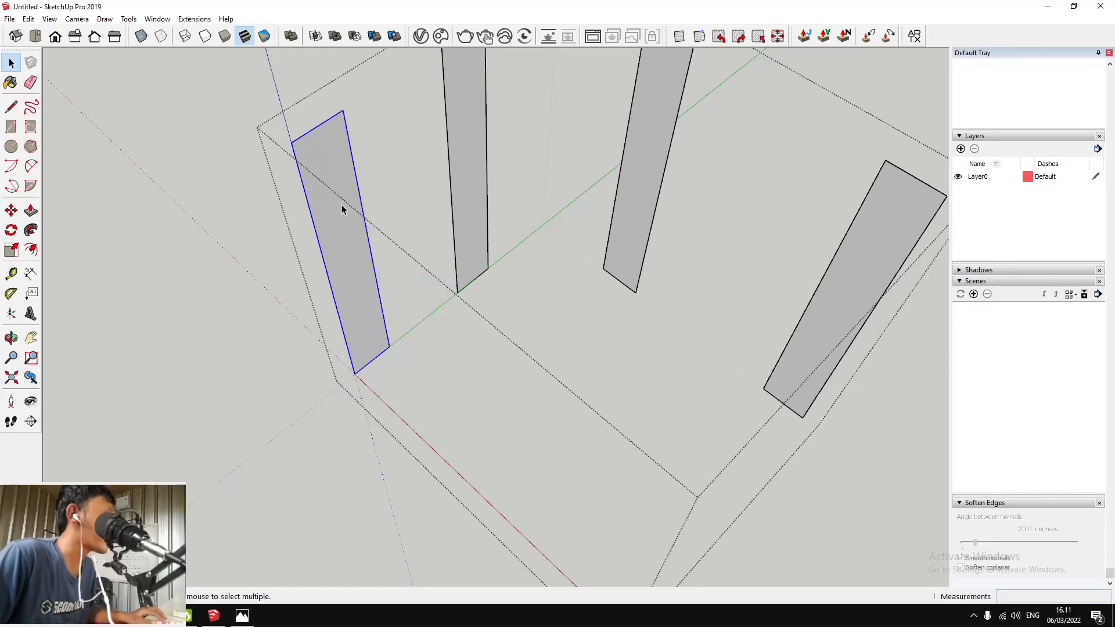
Copy the geometry of the newly grouped strip and close the strip group
scroll(342, 204, down, 3)
scroll(342, 205, up, 3)
double_click(342, 204)
click(342, 204)
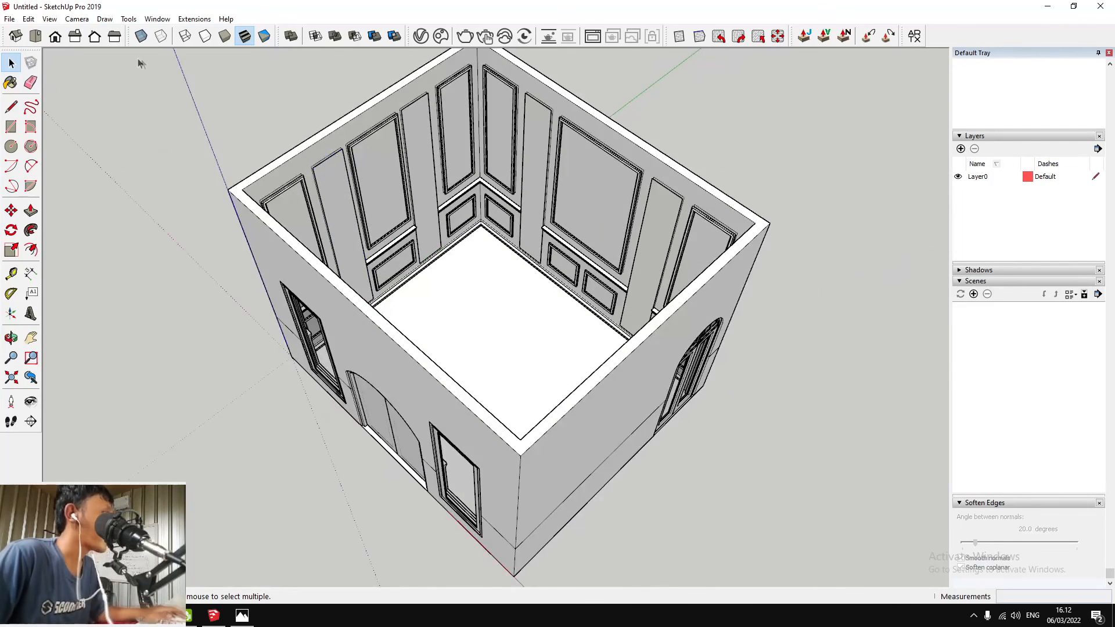
right_click(344, 198)
click(370, 227)
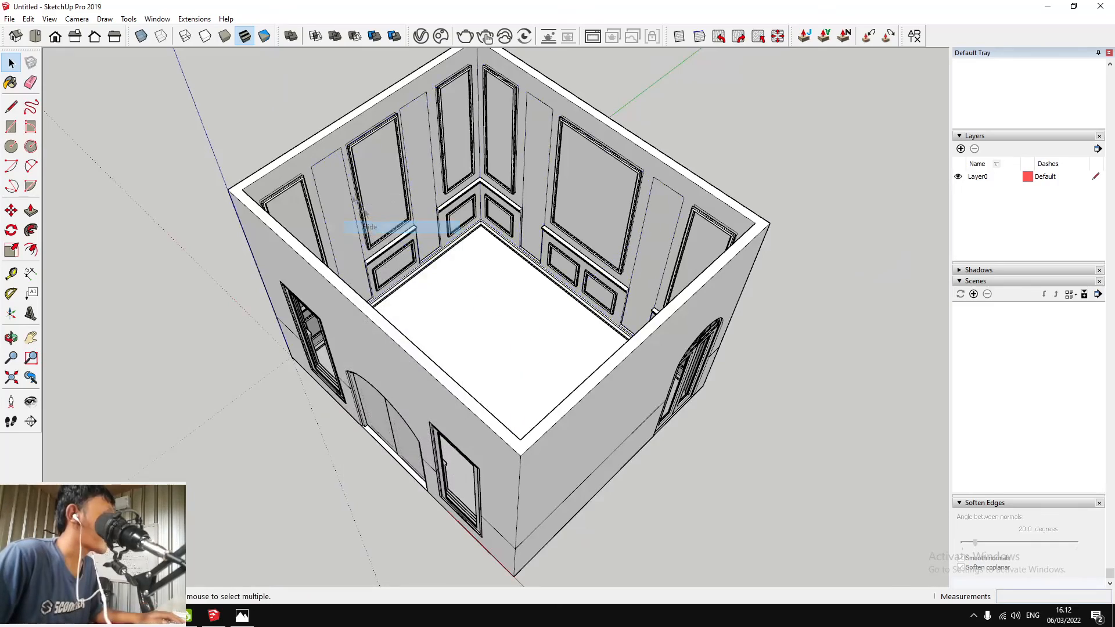
scroll(340, 182, up, 3)
key(ctrl+z)
Paste the copied strip in place in the main model and make it a group
click(28, 18)
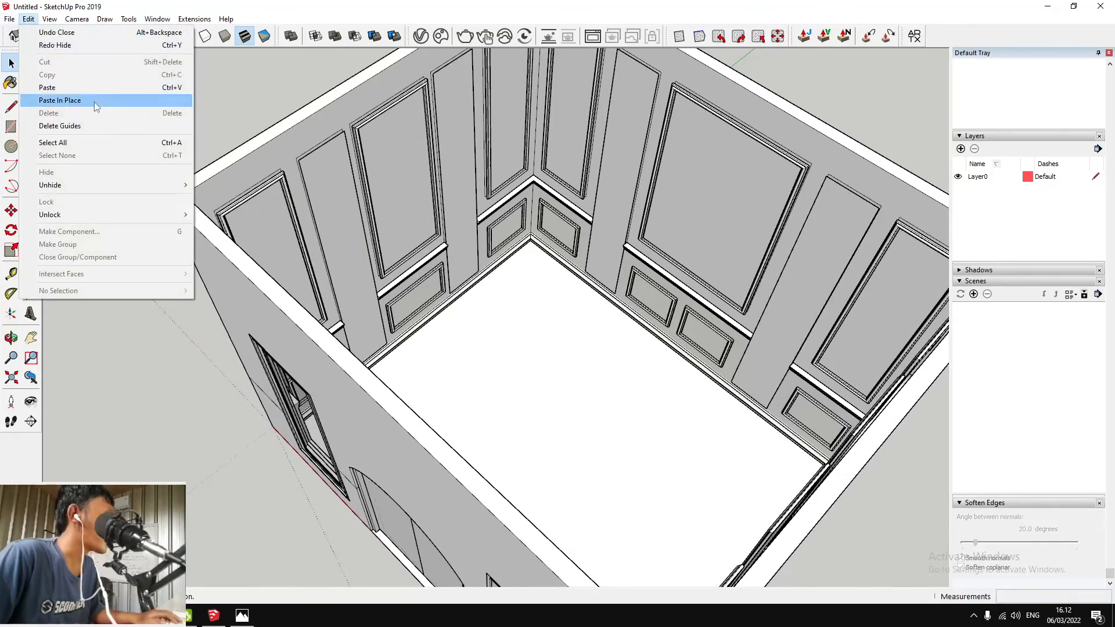
click(94, 102)
scroll(312, 187, up, 3)
right_click(357, 174)
click(431, 274)
scroll(407, 261, down, 3)
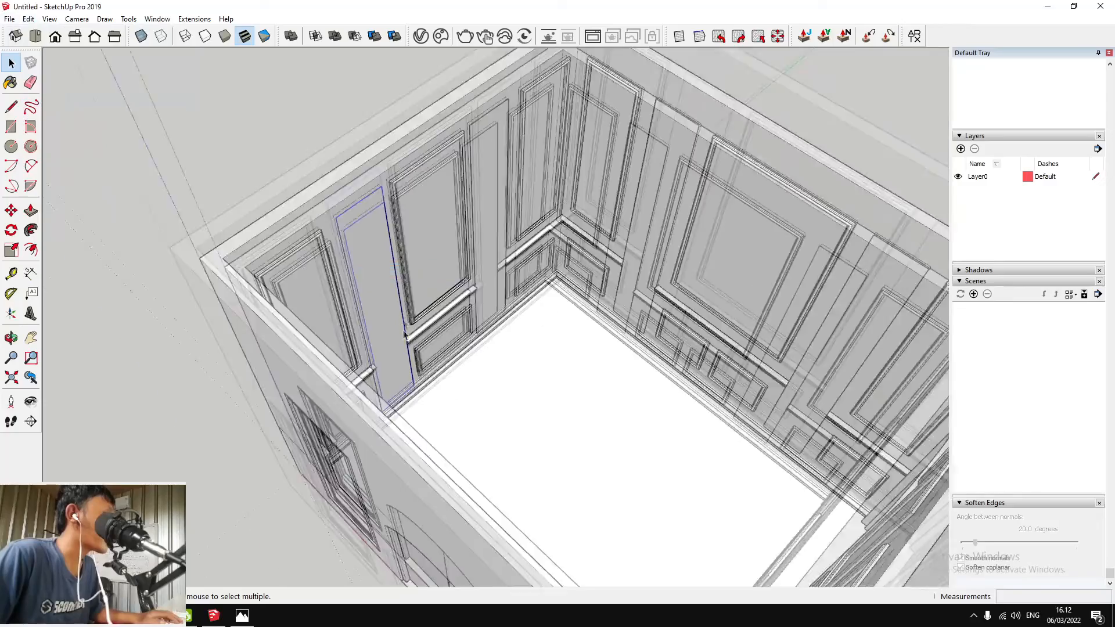
Make a component of the pasted strip with the default definition settings
scroll(378, 250, up, 3)
right_click(378, 250)
click(437, 332)
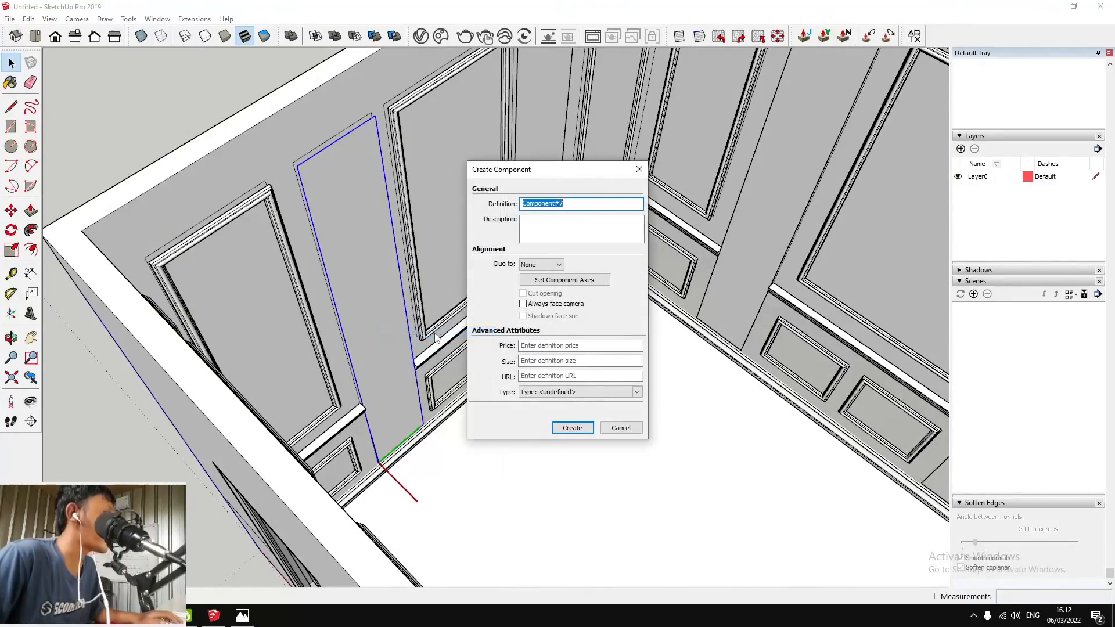
key(Return)
Copy the strip component 185.5 cm along the side wall onto the second strip
key(m)
scroll(253, 127, up, 5)
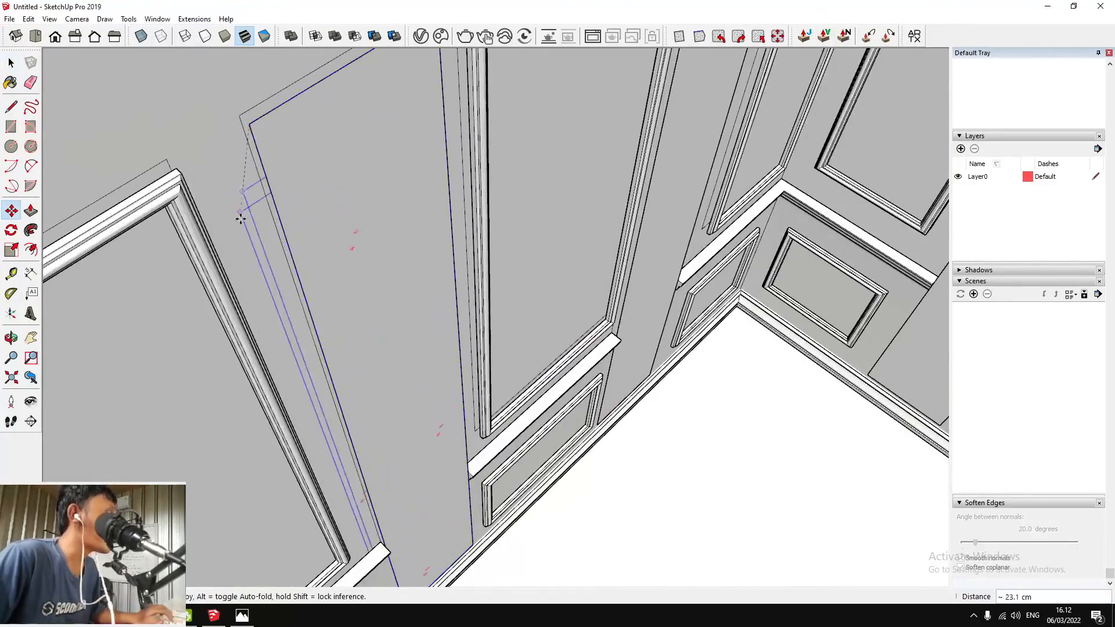
scroll(241, 204, down, 5)
scroll(415, 75, up, 5)
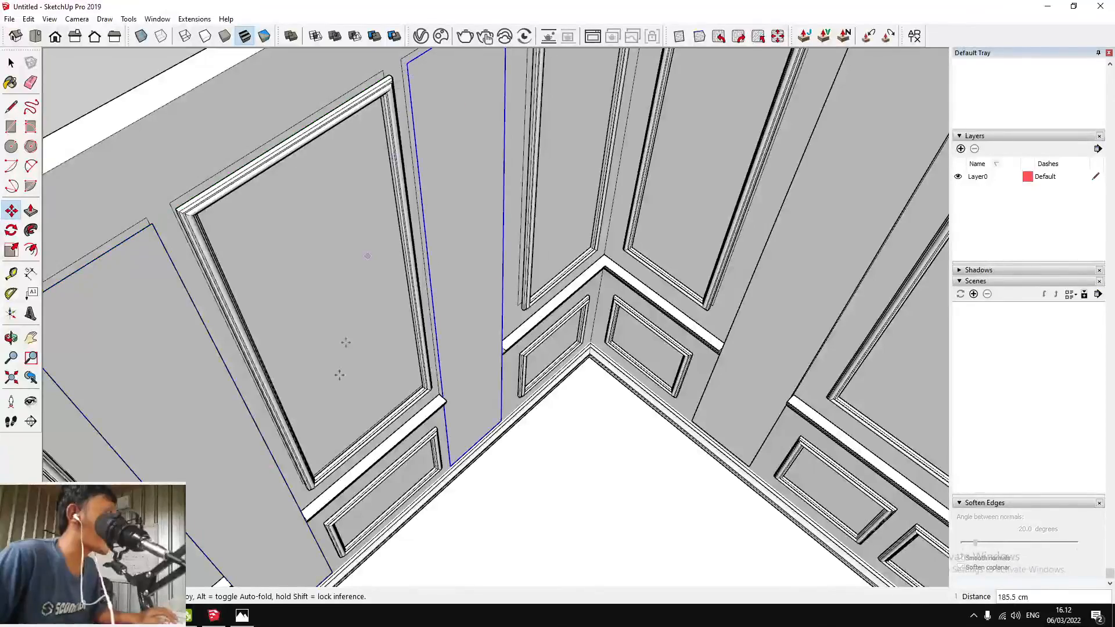
scroll(401, 184, down, 2)
Copy the strip component onto the nearest strip of the adjoining wall and rotate it to align with that wall
click(351, 269)
scroll(519, 226, up, 4)
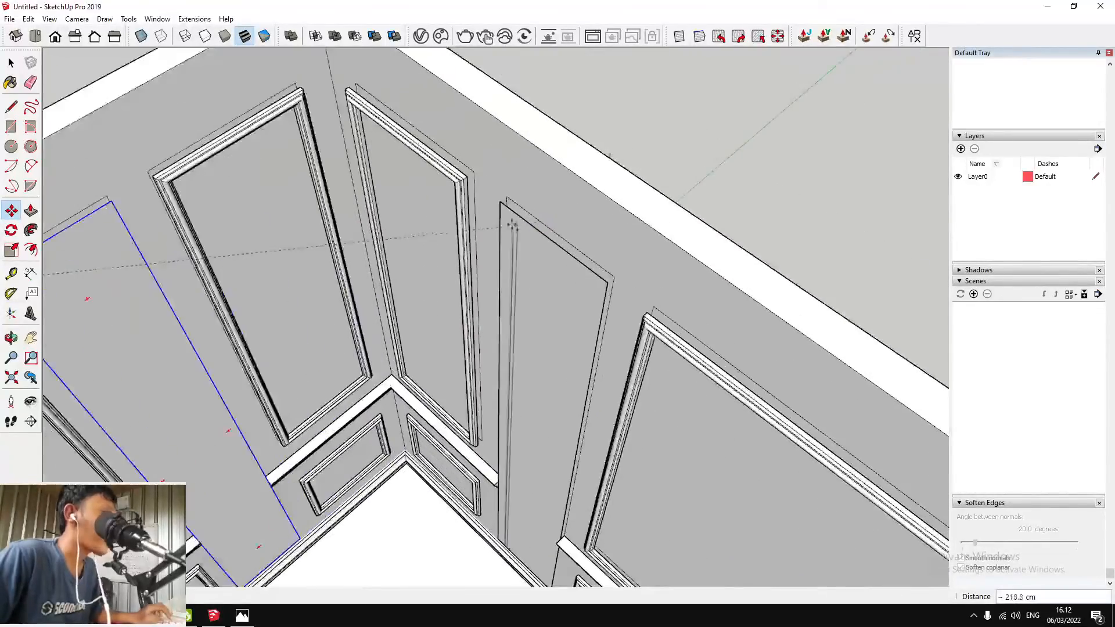
scroll(581, 143, up, 1)
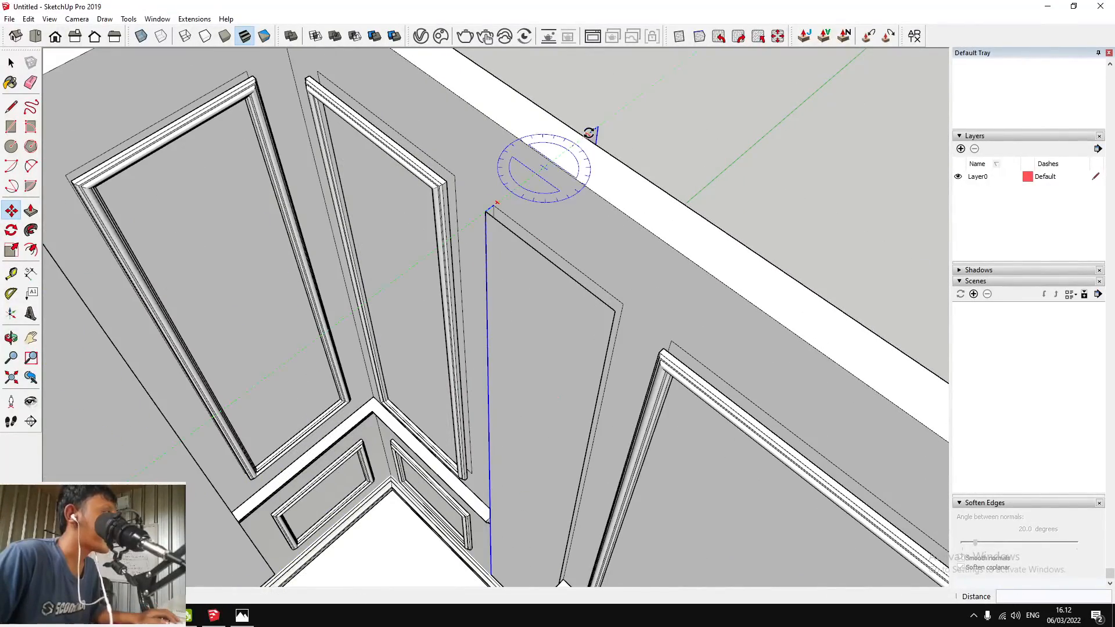
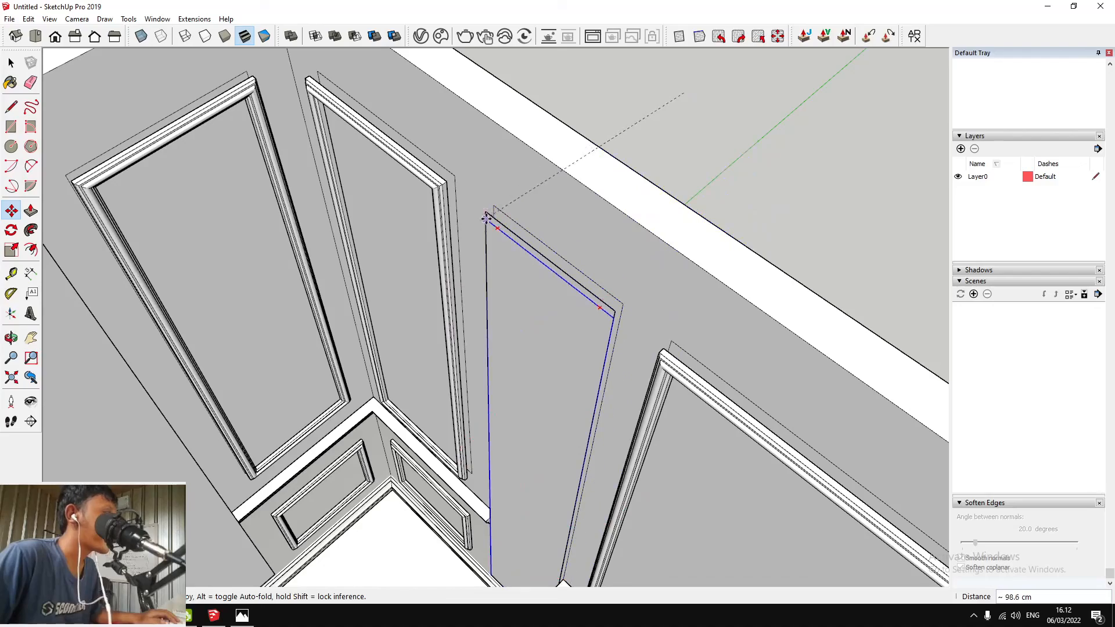
Copy the strip component 275 cm along the adjoining wall onto its second strip
scroll(416, 227, down, 5)
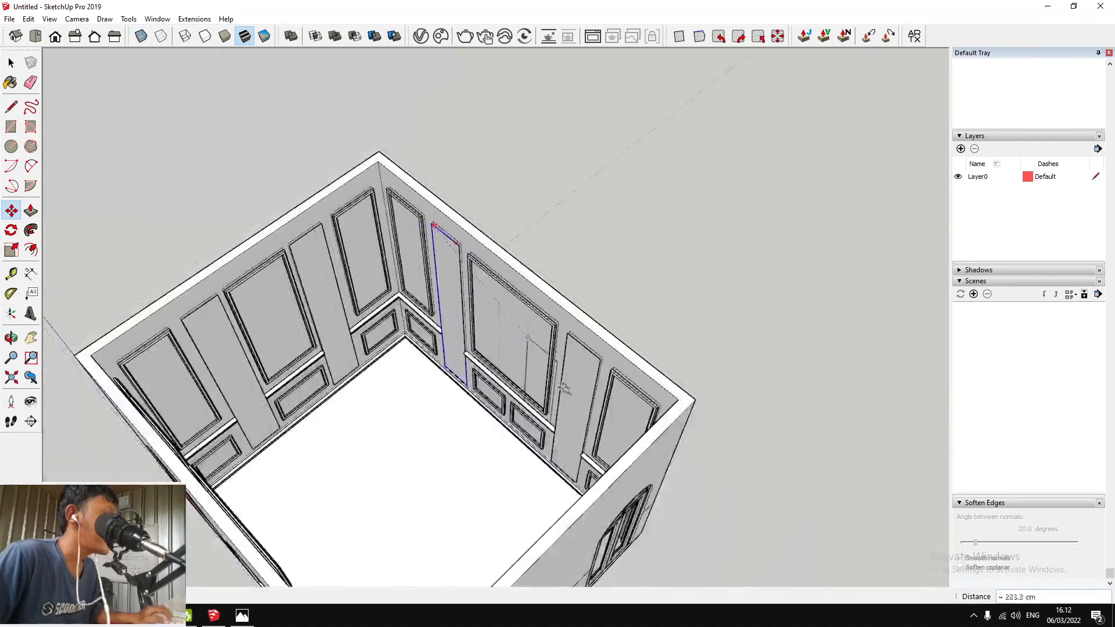
scroll(557, 283, up, 6)
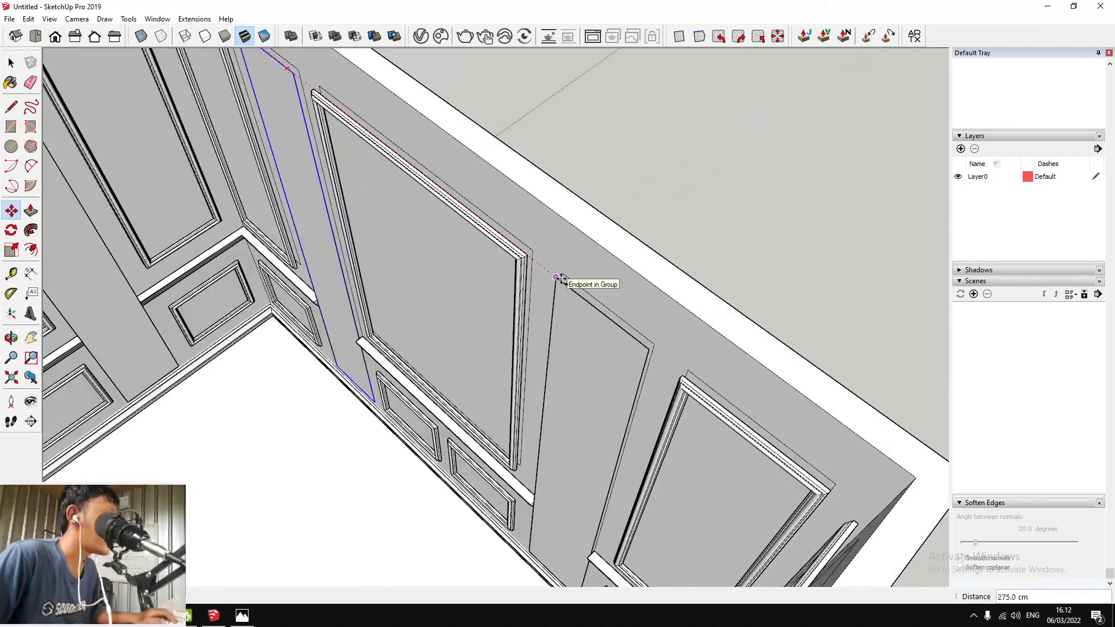
click(560, 279)
scroll(561, 280, down, 5)
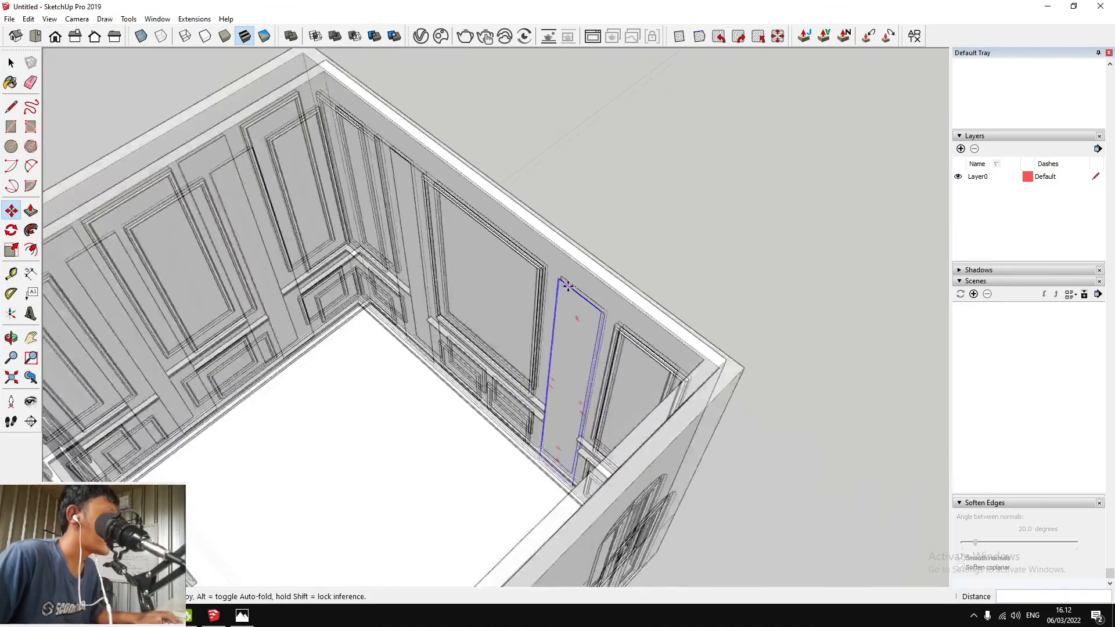
scroll(358, 276, up, 5)
Unhide all hidden objects in the model and check the inside of a strip component
key(space)
click(33, 22)
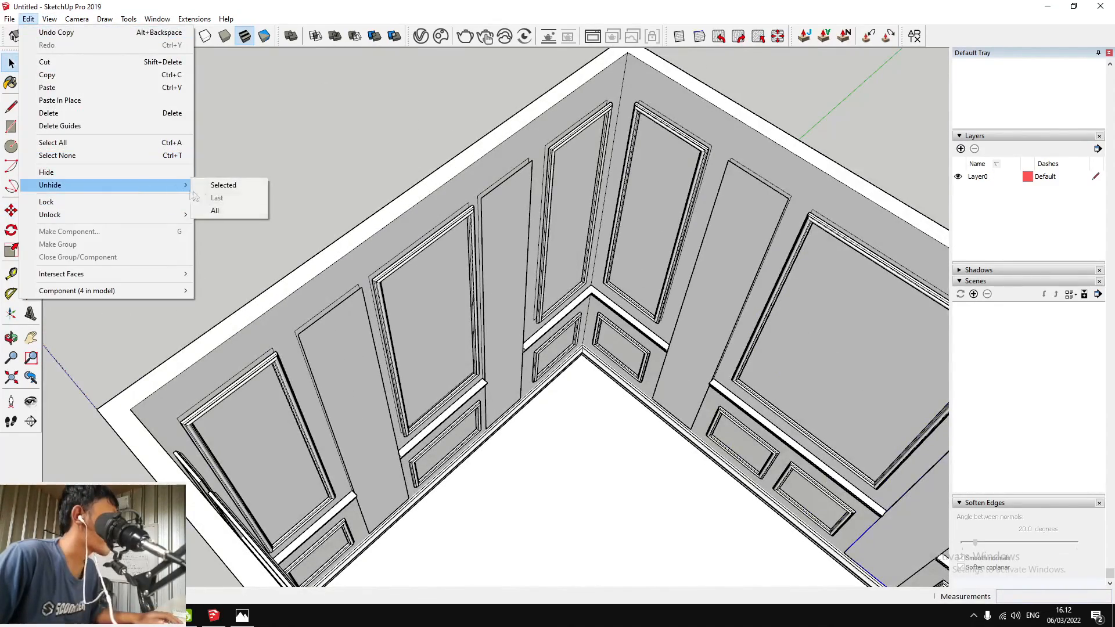
click(217, 211)
scroll(330, 313, up, 3)
scroll(349, 314, down, 4)
middle_drag(356, 314, 116, 334)
click(316, 302)
double_click(314, 252)
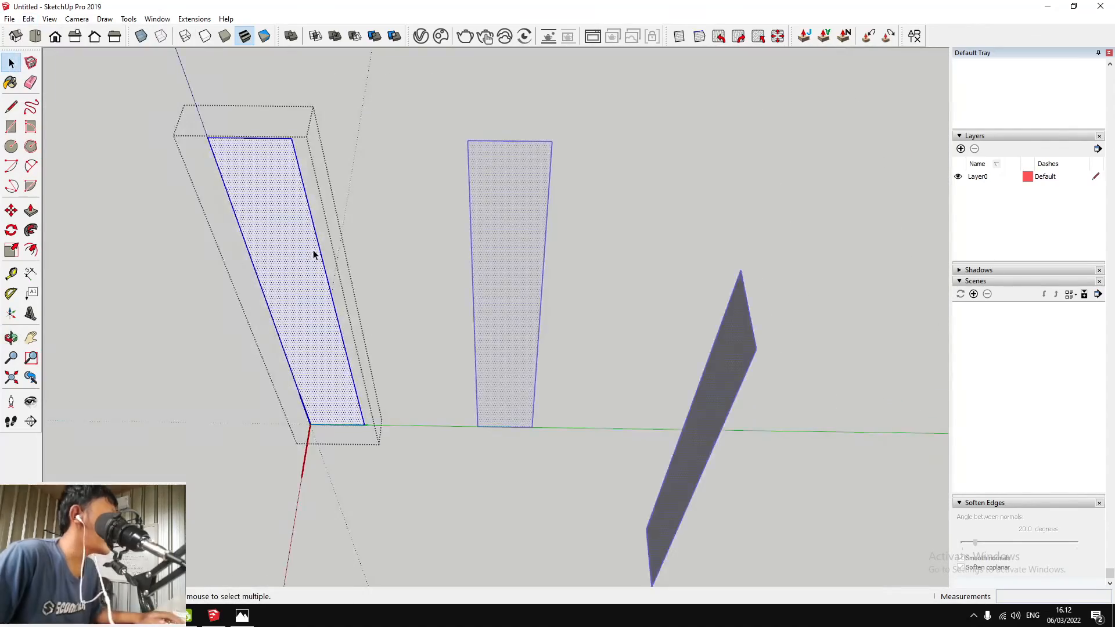
scroll(364, 272, down, 3)
middle_drag(364, 272, 654, 234)
drag(349, 282, 620, 269)
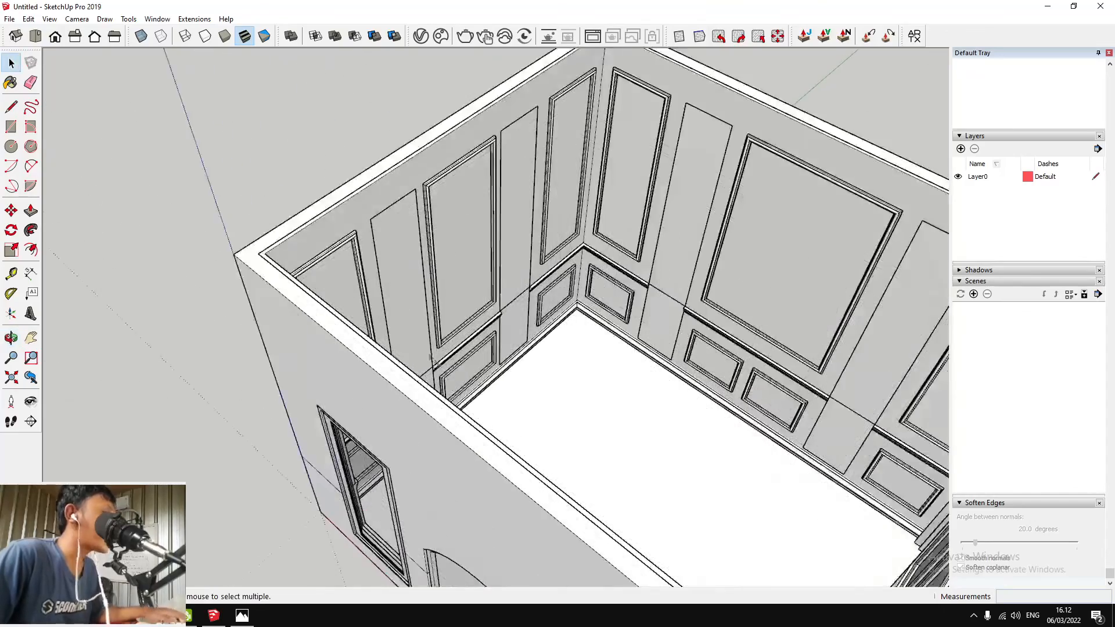
Cut the four strip components and erase the wall faces with their dividing lines inside the strip openings
scroll(327, 329, up, 5)
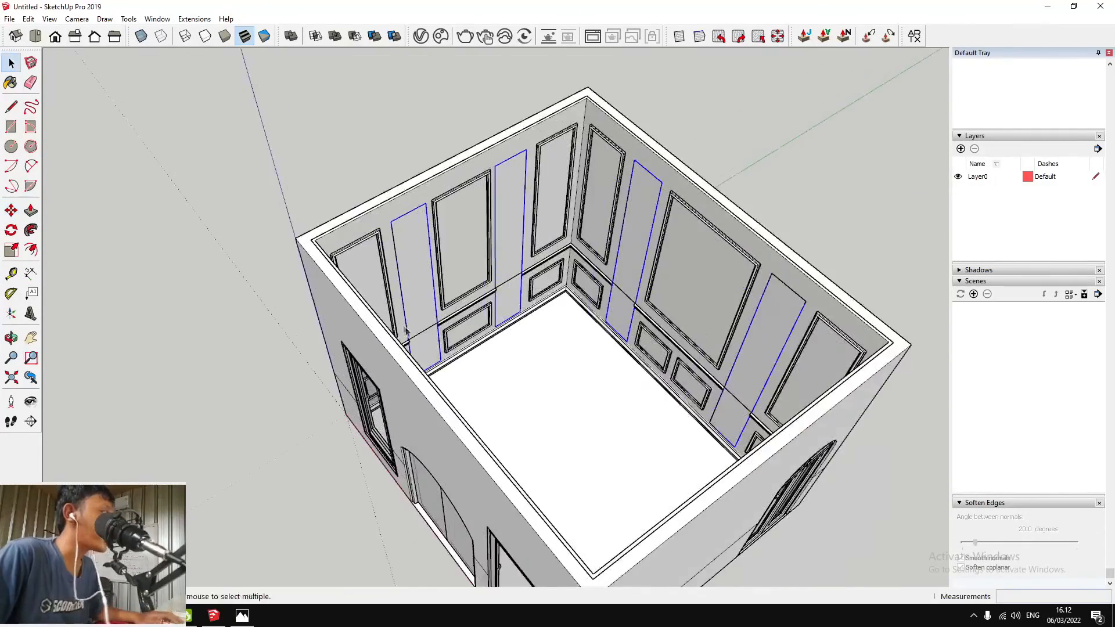
scroll(406, 332, up, 3)
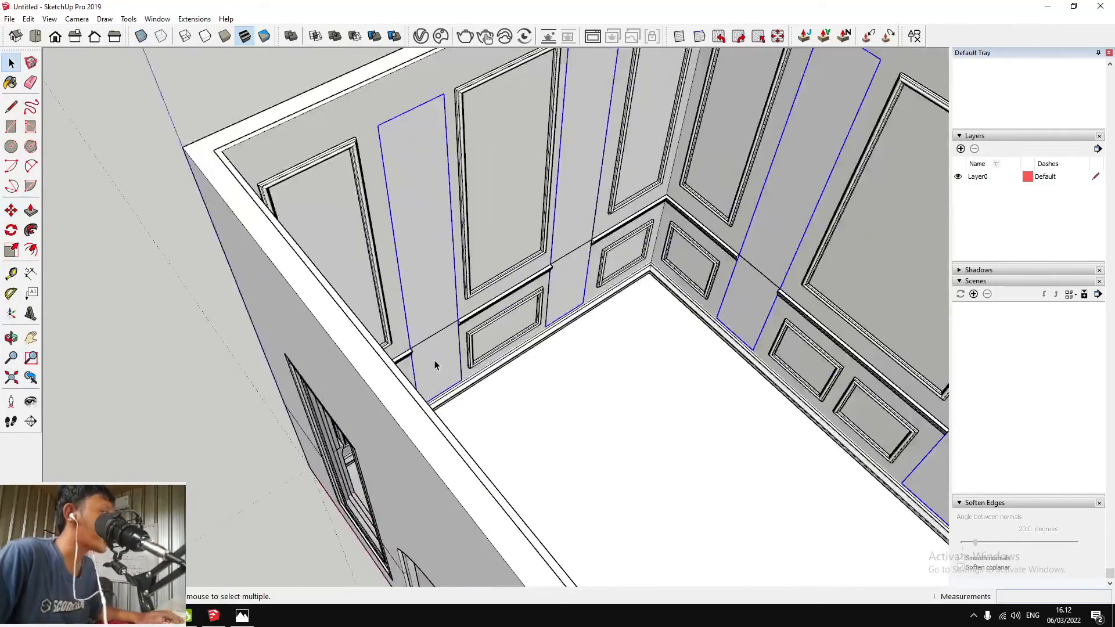
double_click(437, 364)
middle_drag(443, 355, 444, 353)
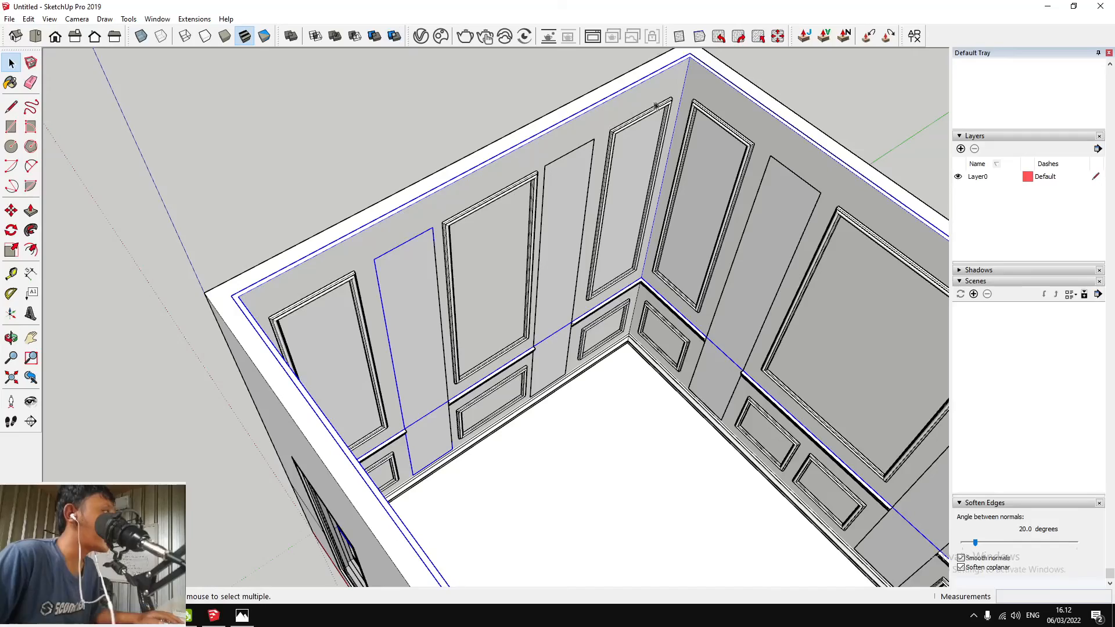
shift+middle_drag(695, 94, 646, 178)
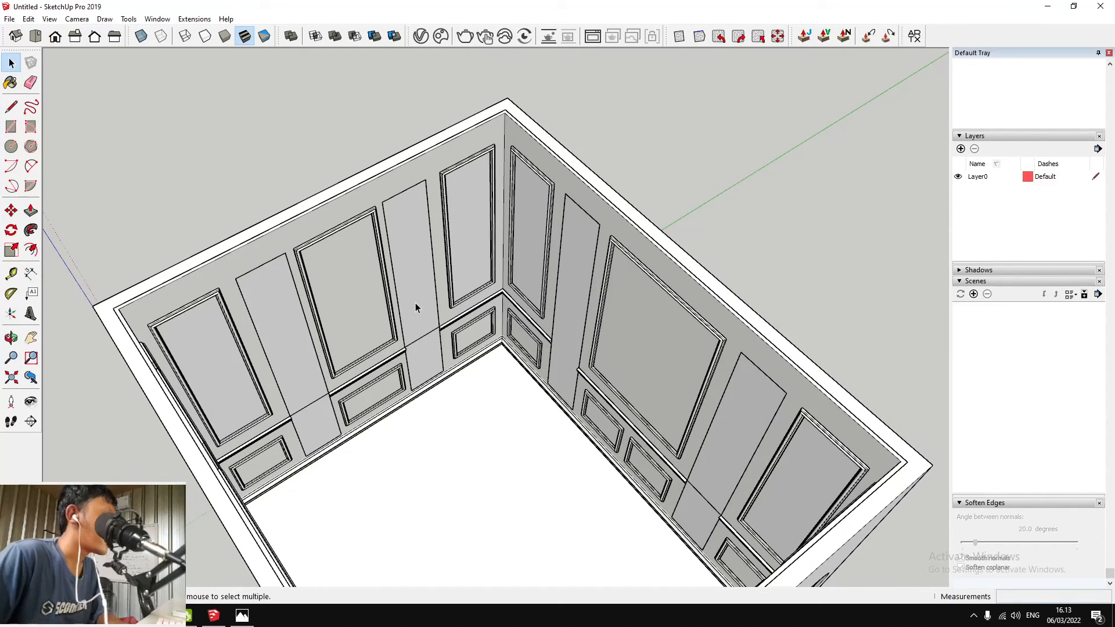
key(Delete)
middle_drag(706, 450, 68, 84)
drag(602, 269, 523, 192)
Paste the four strip components in place on the two panelled walls
click(28, 19)
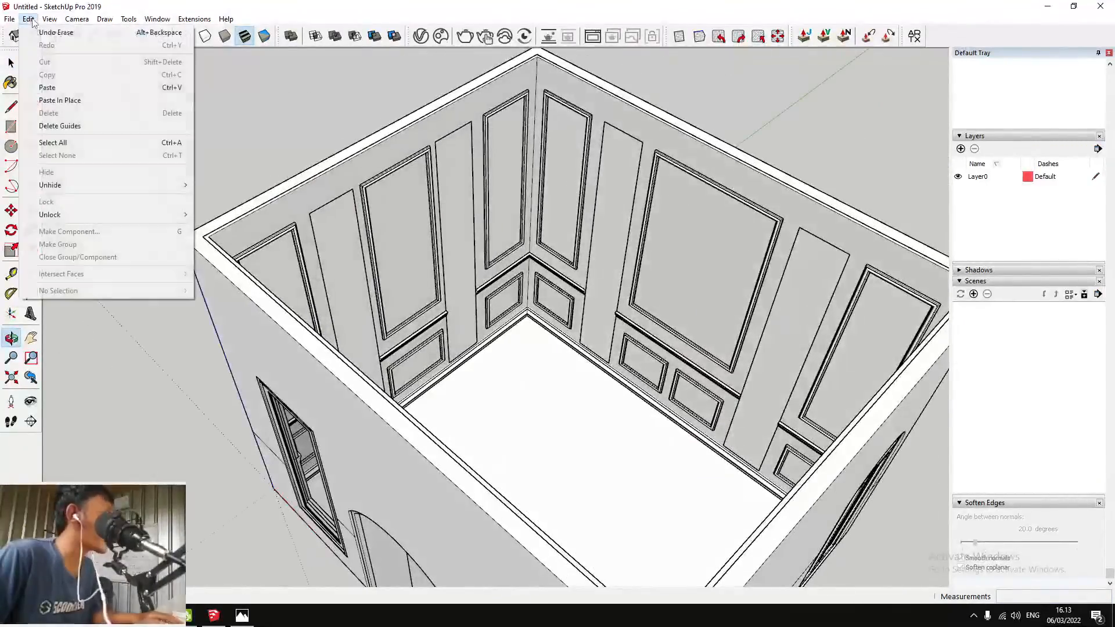
click(92, 103)
drag(301, 207, 675, 307)
middle_drag(675, 307, 598, 212)
scroll(487, 286, down, 5)
scroll(437, 302, up, 5)
scroll(336, 241, up, 3)
scroll(600, 343, down, 3)
scroll(605, 117, up, 3)
shift+middle_drag(615, 69, 251, 338)
scroll(560, 192, up, 2)
scroll(503, 274, down, 4)
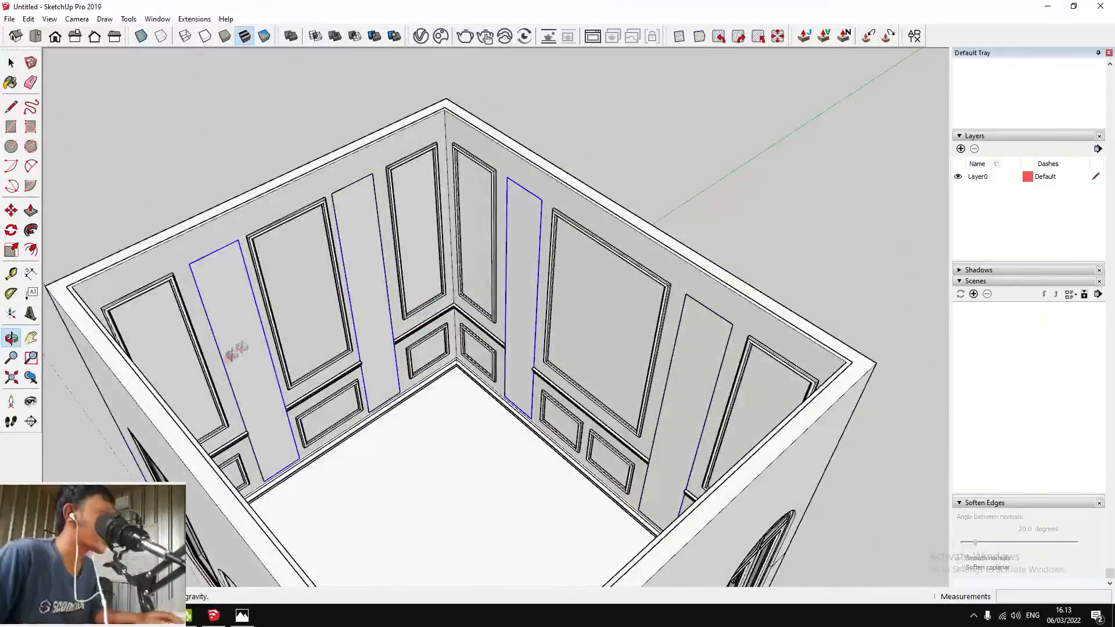
Try to extrude the face of the strip component by 4 cm with Push/Pull
middle_drag(605, 285, 267, 312)
scroll(281, 290, up, 3)
double_click(281, 288)
key(p)
click(272, 341)
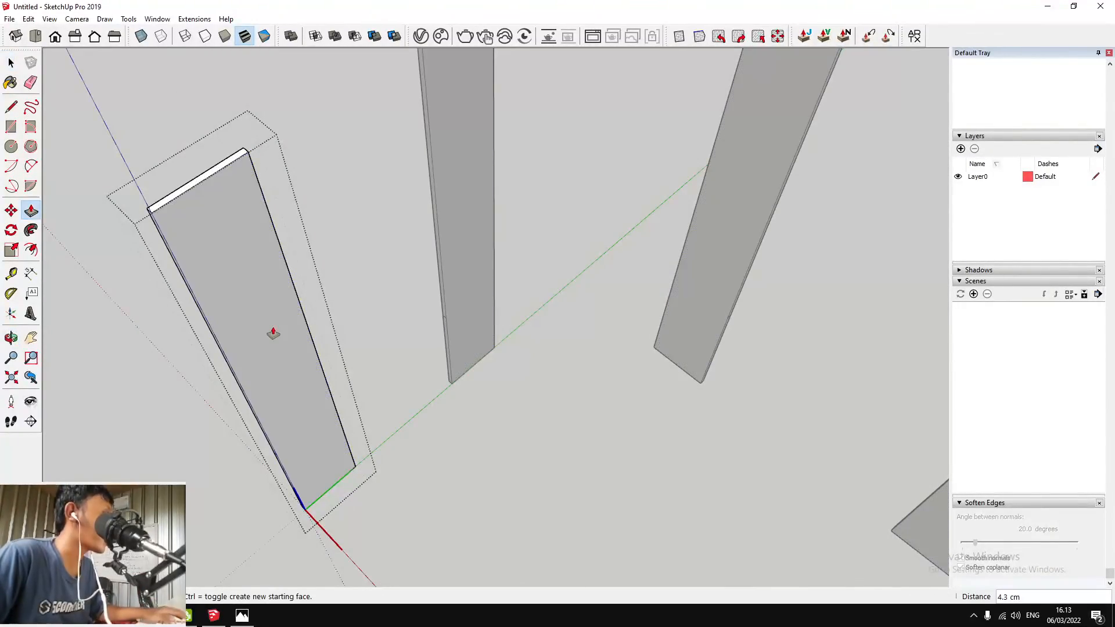
middle_drag(177, 256, 342, 322)
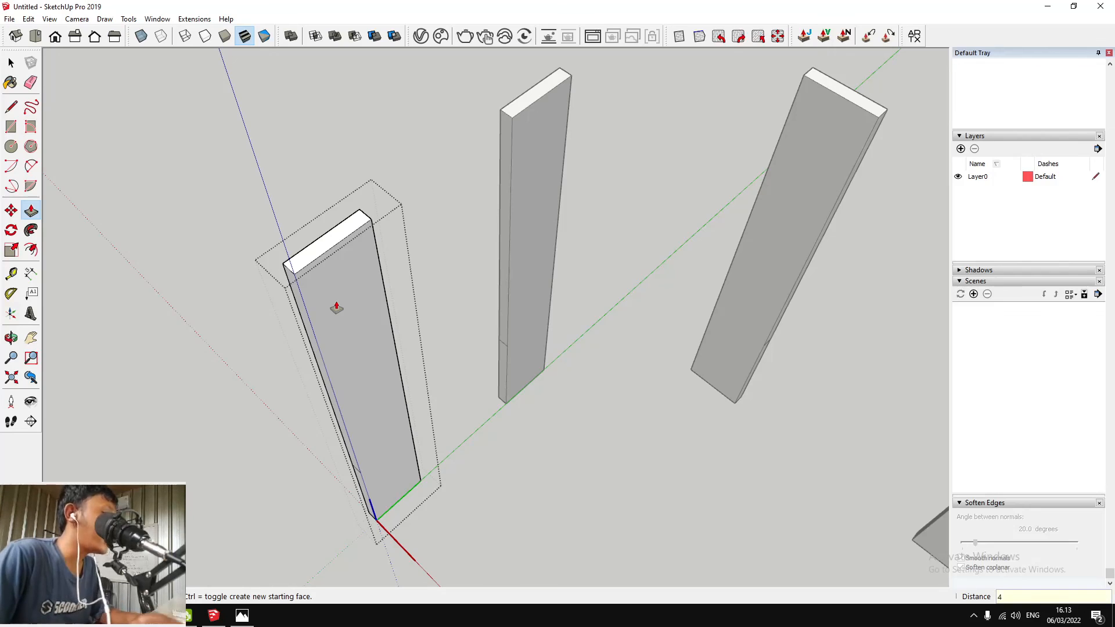
scroll(332, 285, down, 3)
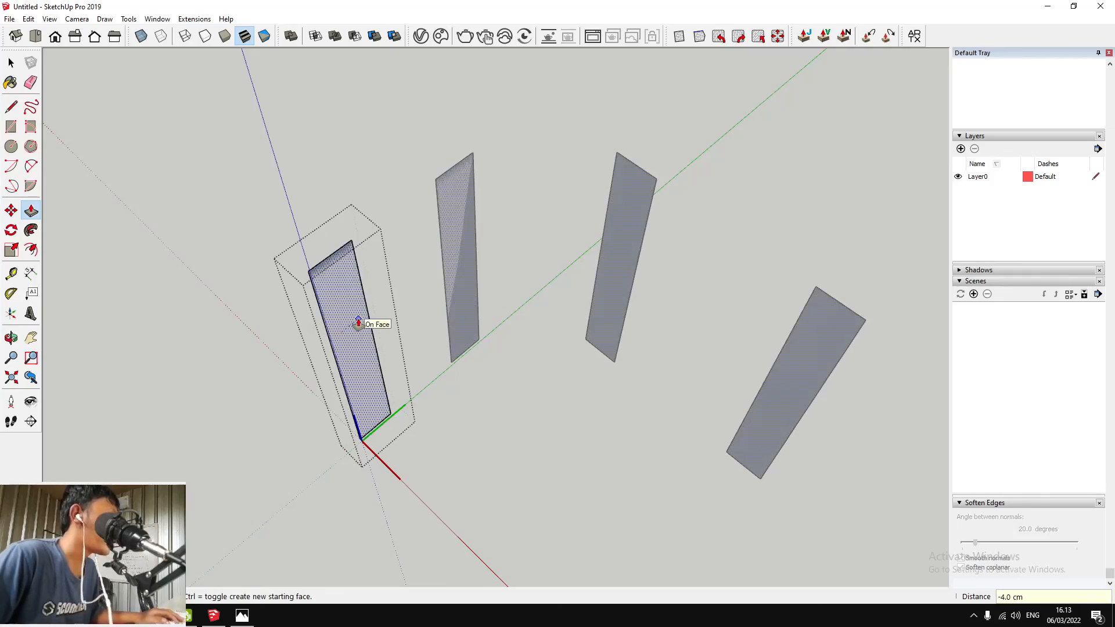
key(Return)
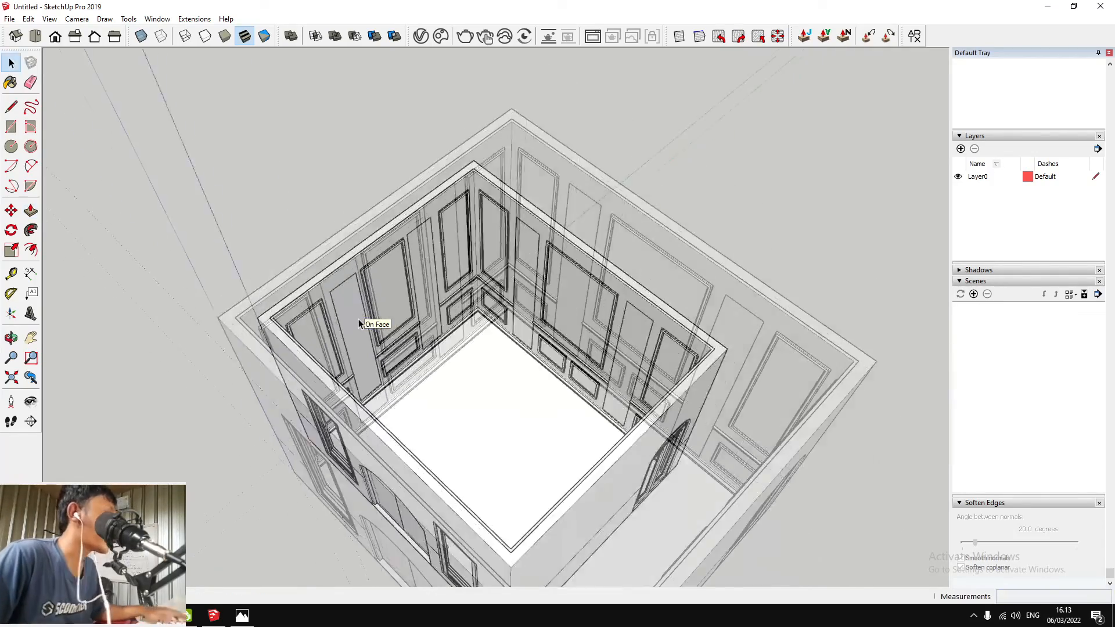
Move the two strips on the side wall 4 cm back so they sit recessed in the wall
scroll(374, 324, up, 5)
middle_drag(398, 374, 378, 216)
scroll(482, 303, up, 4)
scroll(465, 232, up, 2)
scroll(508, 206, down, 3)
scroll(366, 299, down, 3)
scroll(379, 216, down, 8)
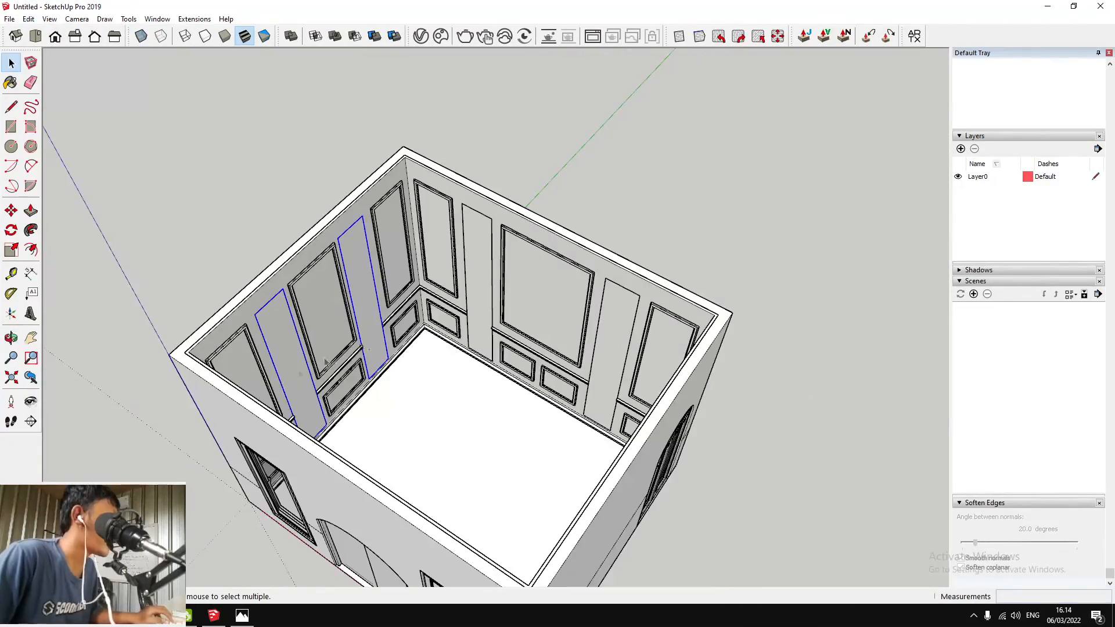
scroll(455, 266, up, 3)
ctrl+click(677, 358)
ctrl+shift+click(471, 284)
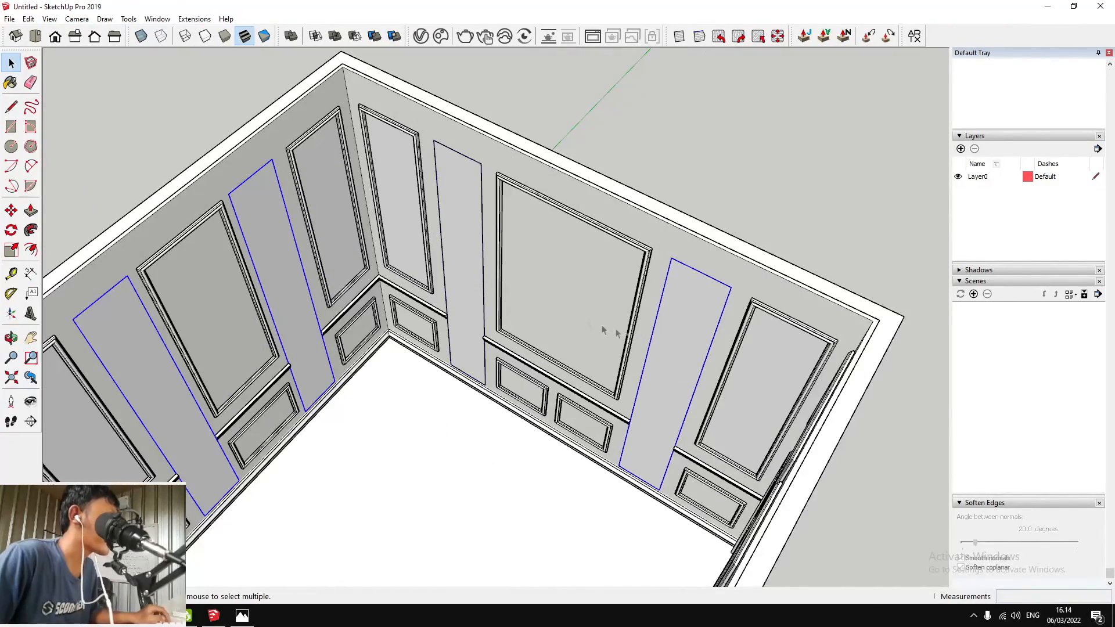
key(m)
scroll(342, 378, up, 5)
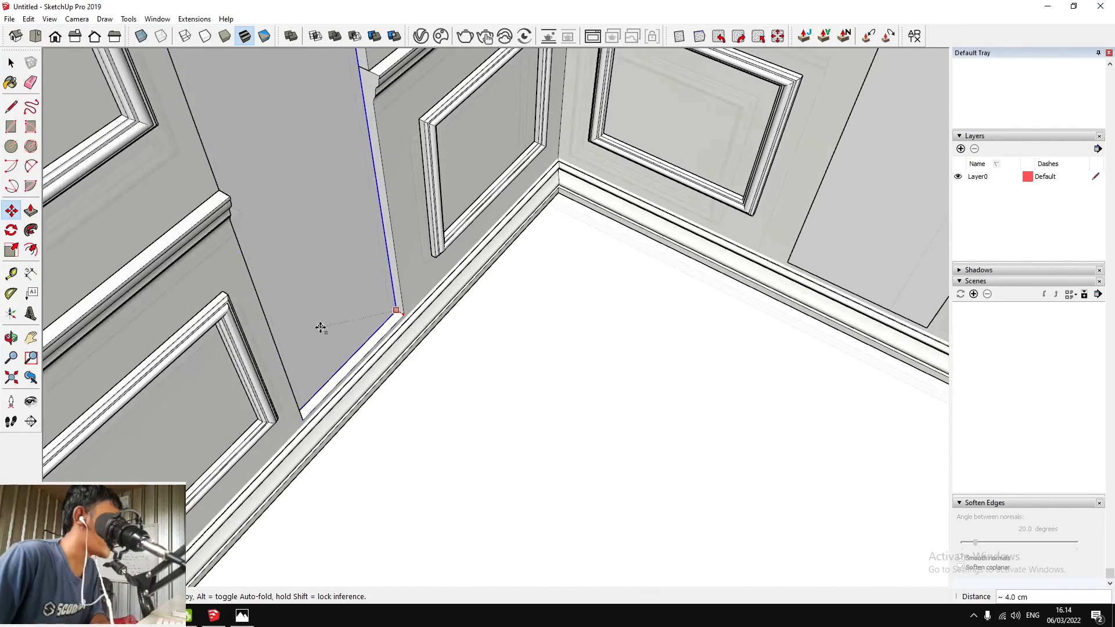
scroll(320, 328, down, 2)
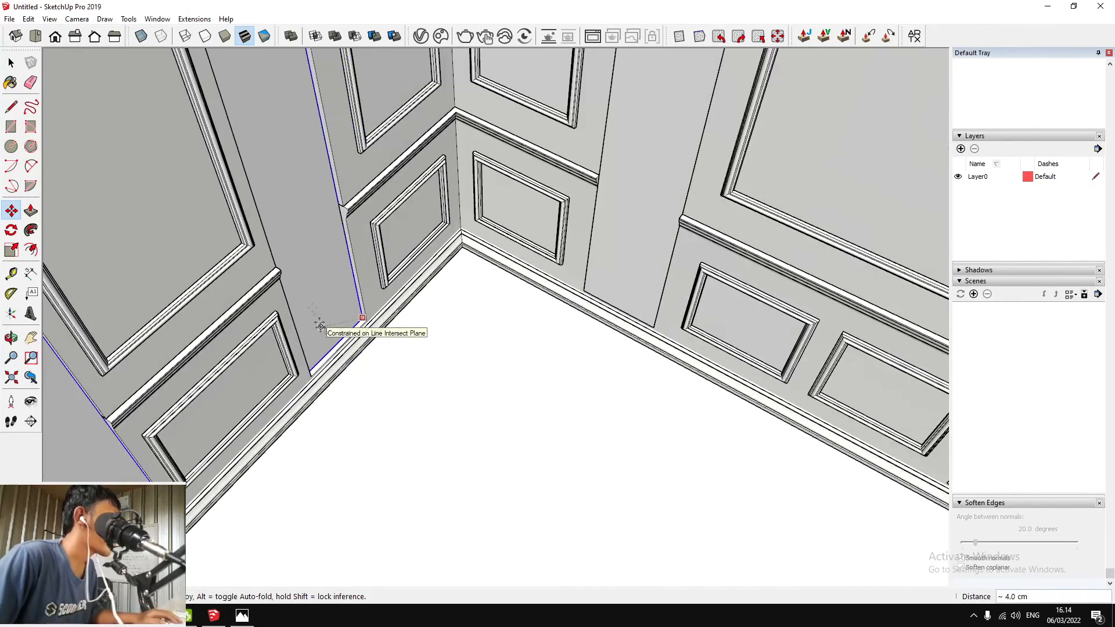
scroll(289, 278, down, 4)
middle_drag(331, 324, 438, 260)
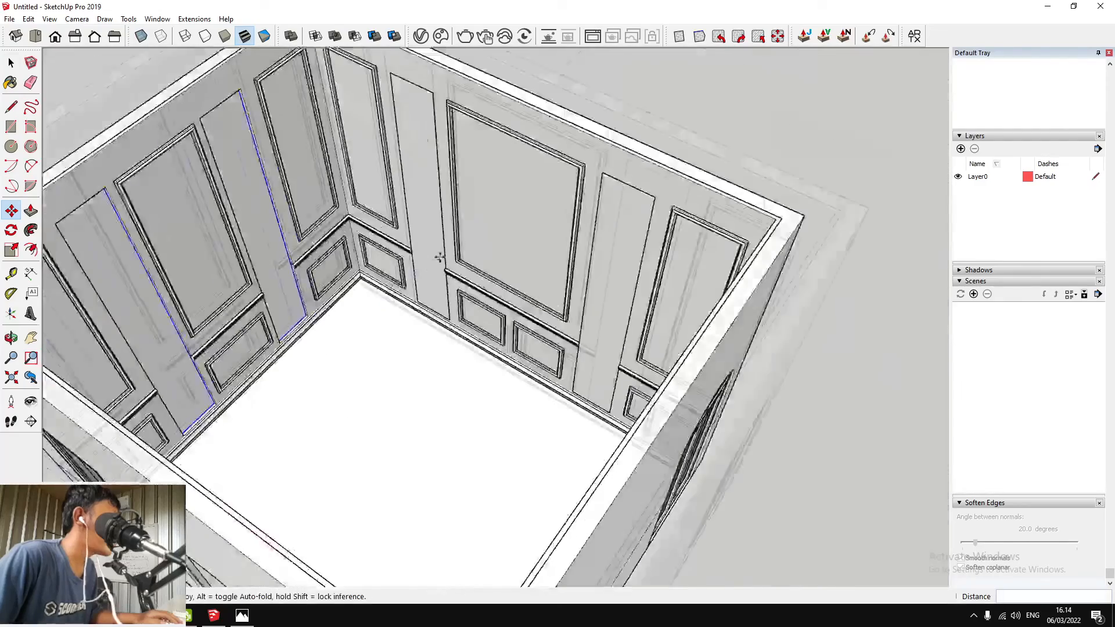
Move the two strips on the adjoining wall 4 cm back so they sit recessed as well
scroll(436, 258, up, 3)
key(space)
click(435, 260)
key(m)
scroll(632, 453, up, 3)
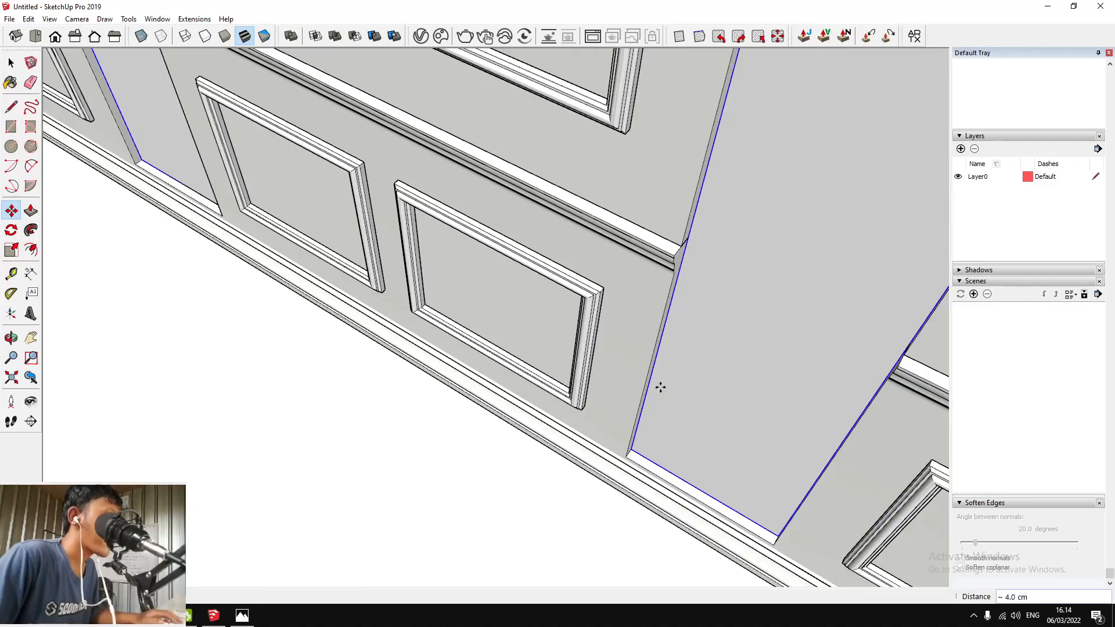
scroll(660, 387, down, 7)
Open the strip component and give the strip a slight thickness with Push/Pull
scroll(503, 389, up, 5)
key(space)
double_click(293, 367)
click(334, 410)
scroll(332, 406, up, 2)
key(p)
key(ctrl+z)
key(space)
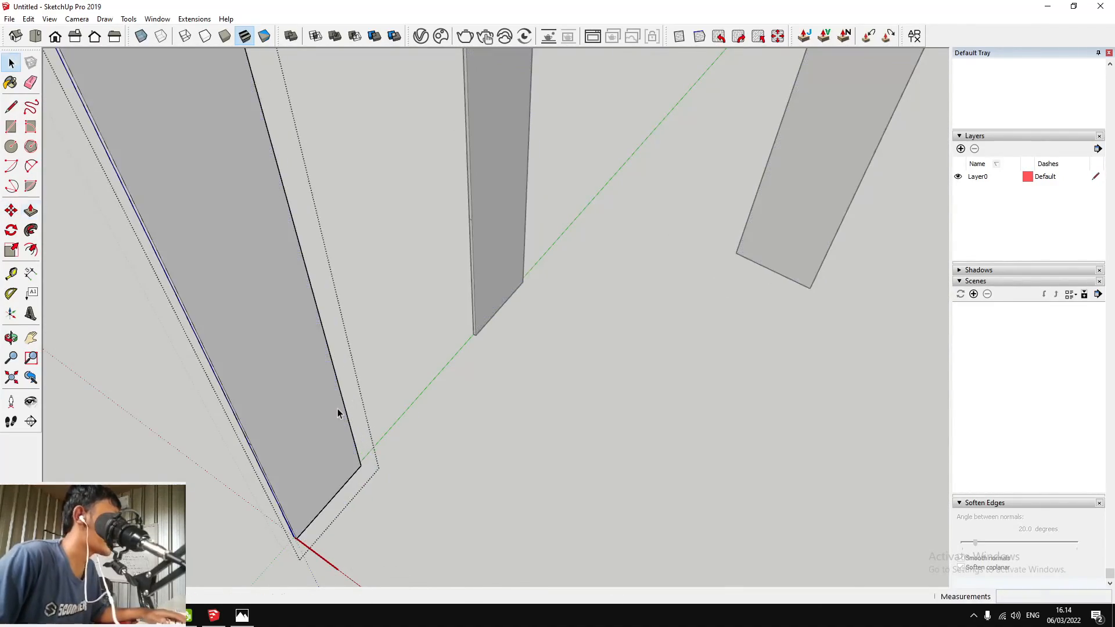
key(Escape)
Switch to the other SketchUp model and select the diamond lattice group beside the moulding profiles
scroll(337, 409, down, 4)
scroll(353, 374, up, 5)
middle_drag(372, 370, 304, 229)
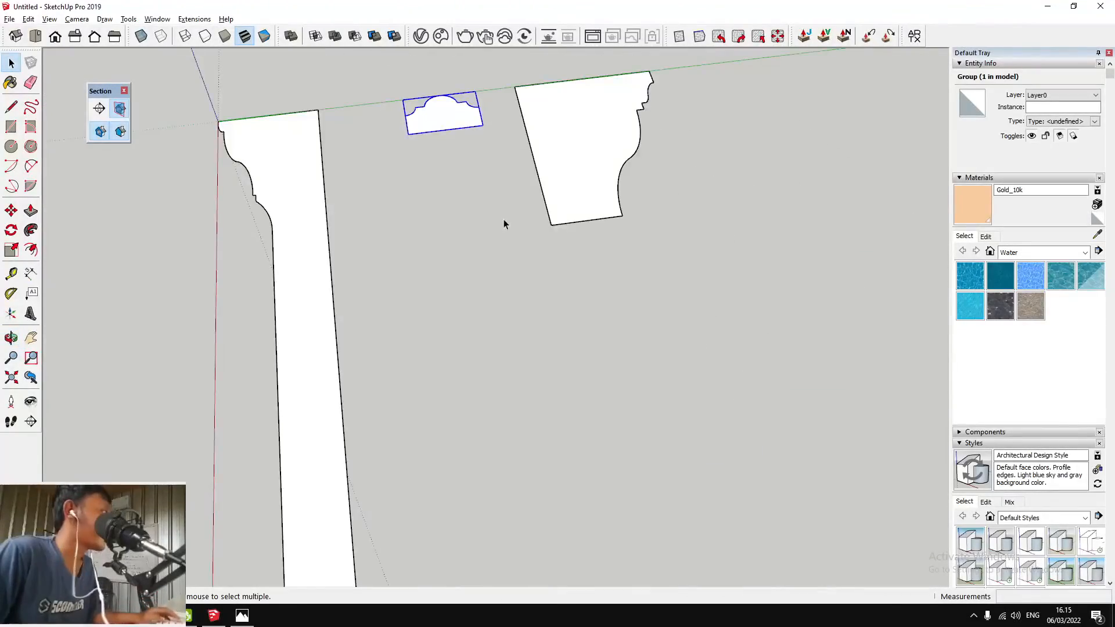
scroll(504, 218, down, 5)
middle_drag(355, 175, 538, 164)
scroll(538, 164, down, 5)
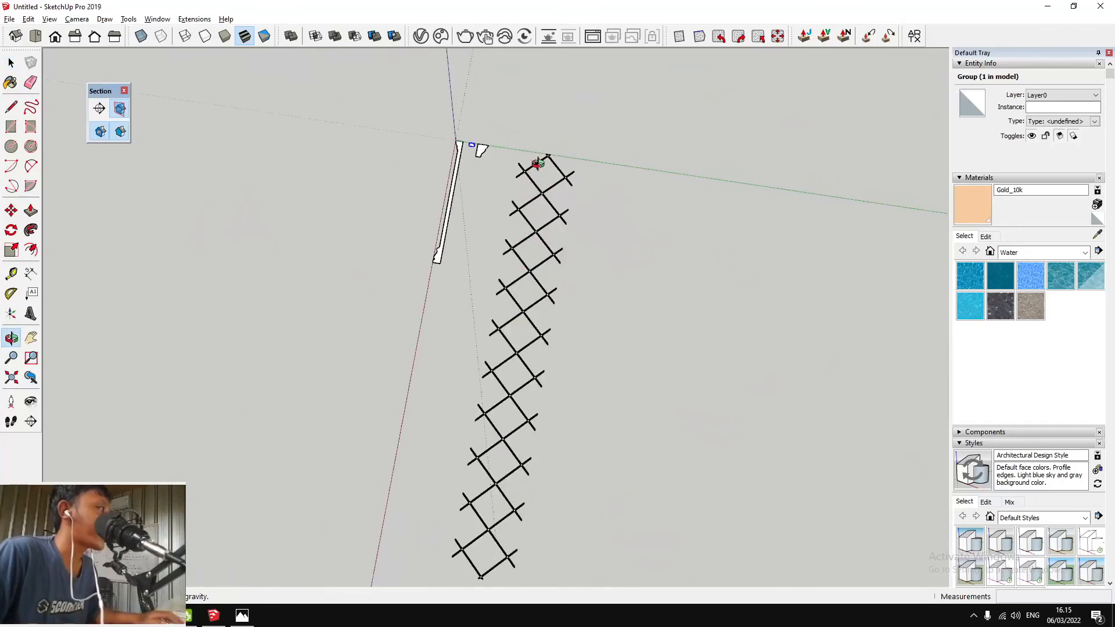
scroll(535, 223, up, 4)
scroll(542, 187, down, 5)
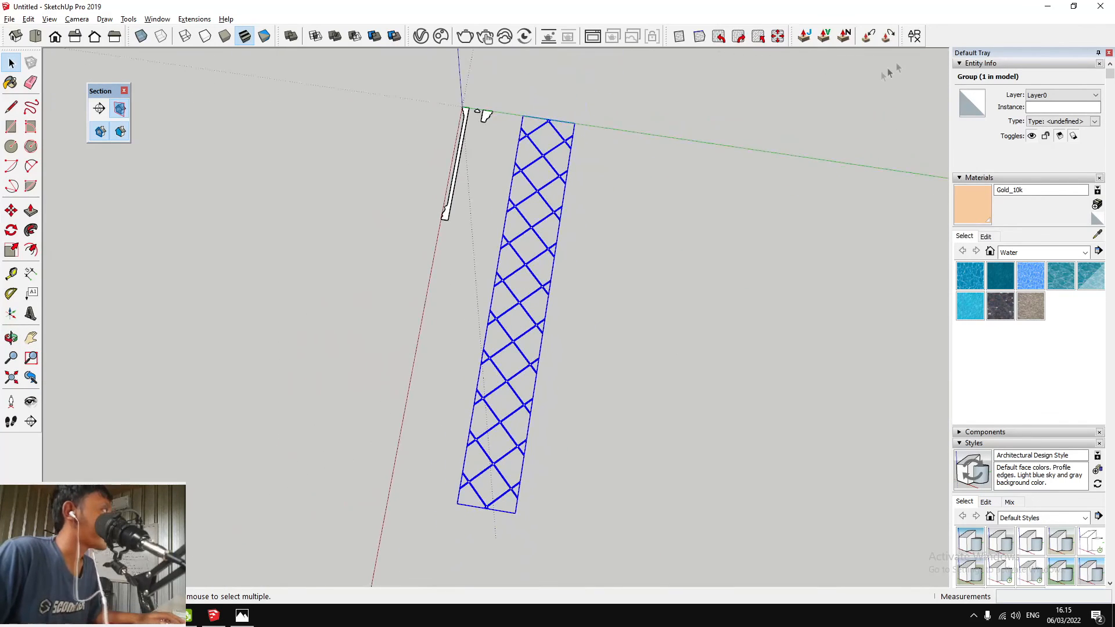
Show the V-Ray Utilities toolbar and copy the diamond lattice group for use in the room model
right_click(968, 46)
mouse_move(1009, 598)
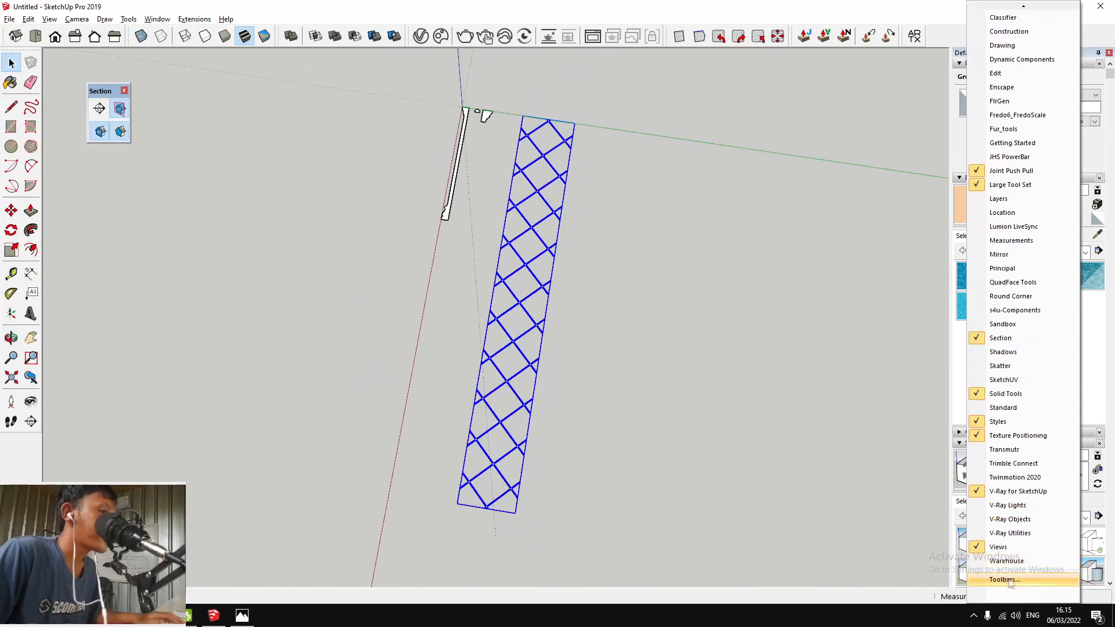
click(1010, 533)
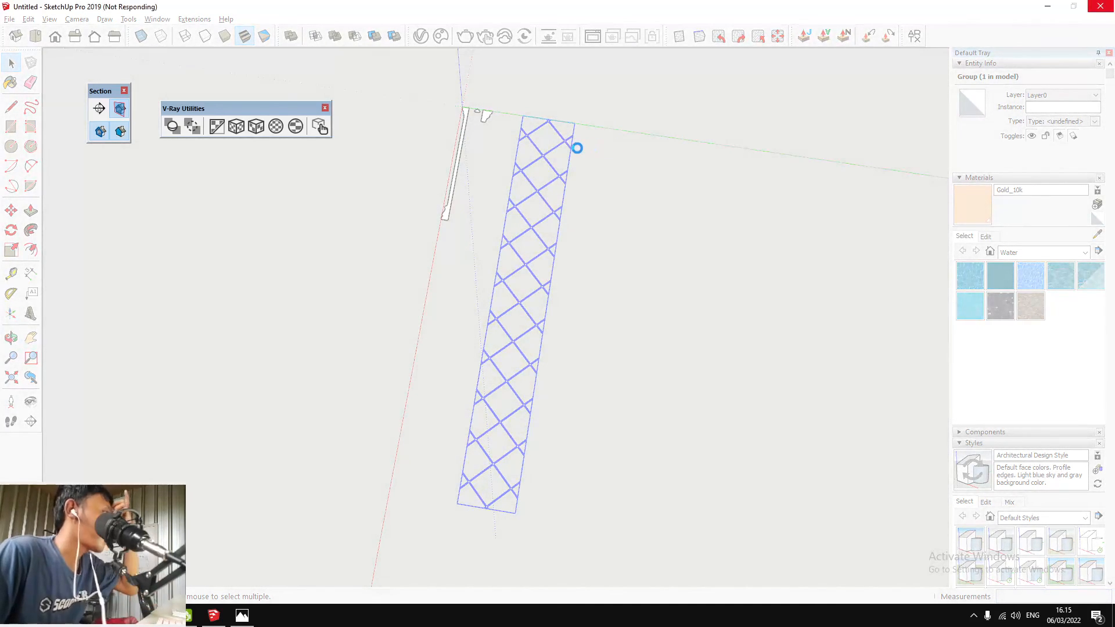
scroll(578, 152, up, 10)
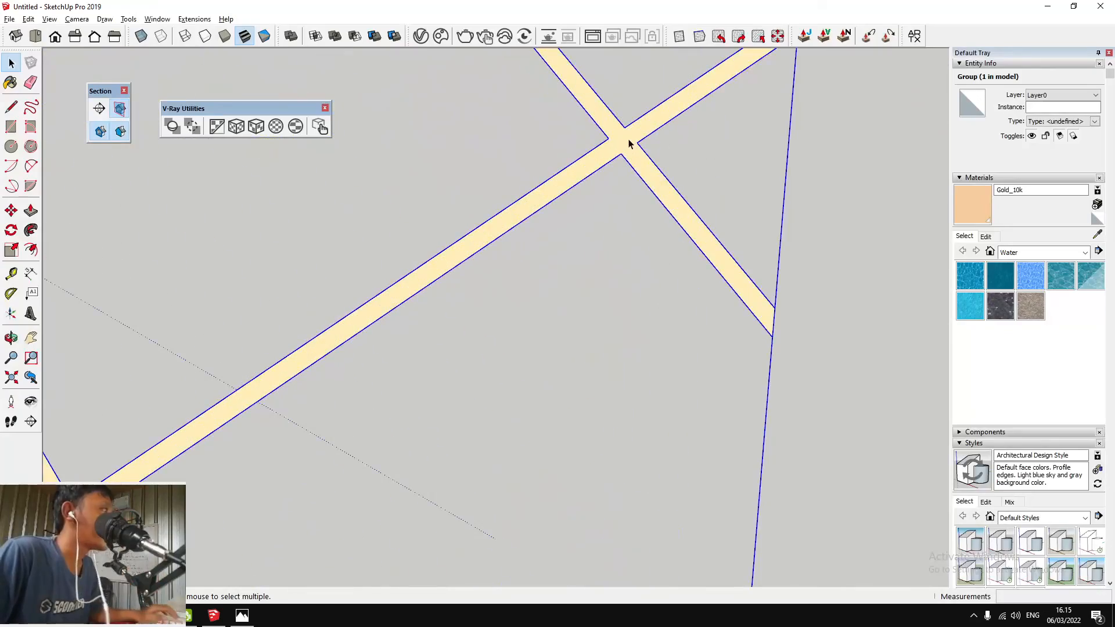
scroll(628, 157, down, 4)
scroll(627, 158, down, 6)
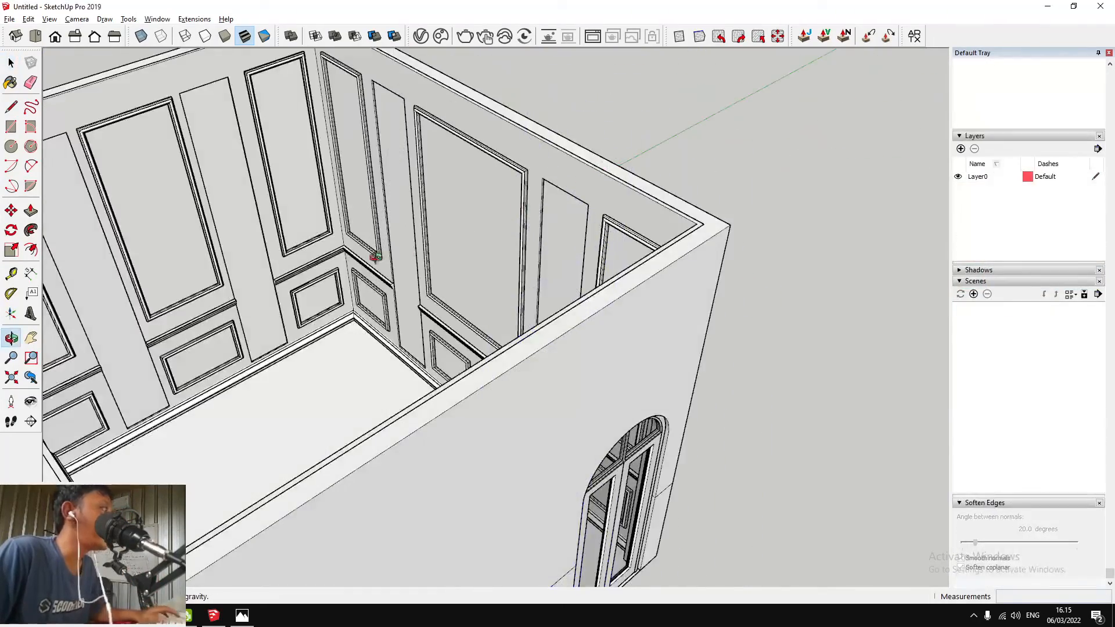
Open the strip component in the room model and paste the lattice at the strip's upper corner
scroll(375, 258, down, 5)
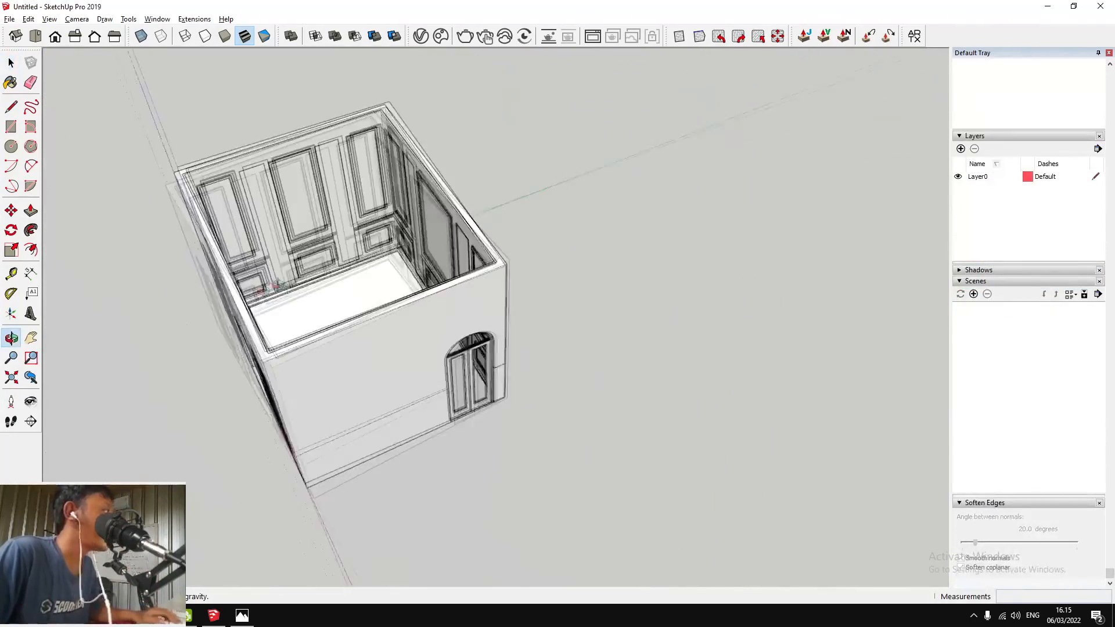
scroll(279, 184, up, 8)
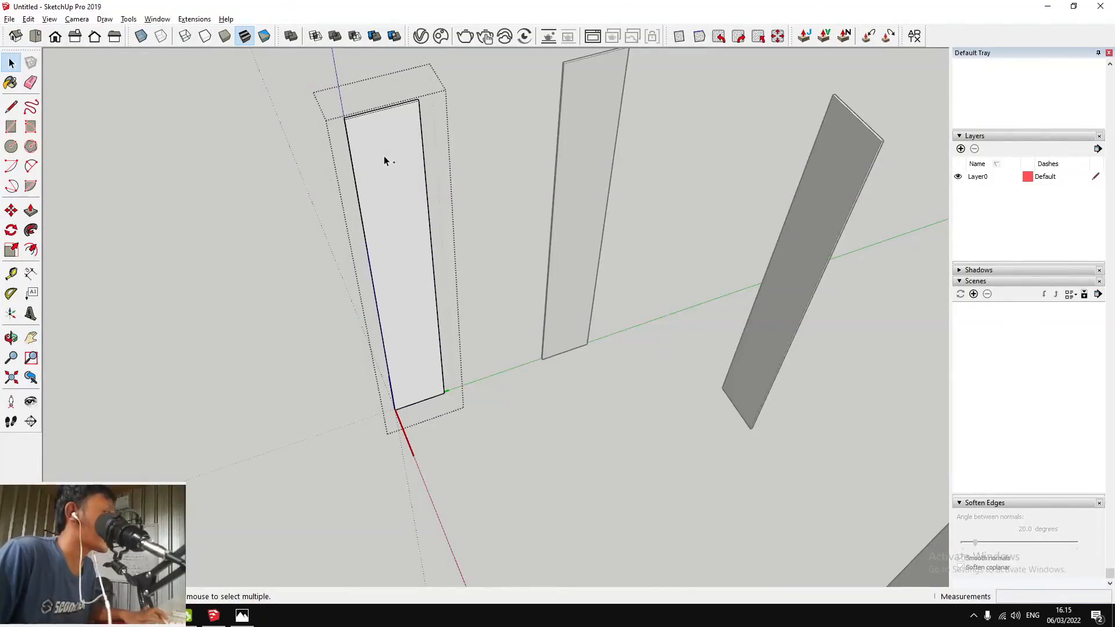
key(ctrl+v)
click(345, 120)
Rotate the pasted diamond lattice so it stands upright within the strip component
scroll(347, 120, down, 4)
scroll(403, 227, up, 2)
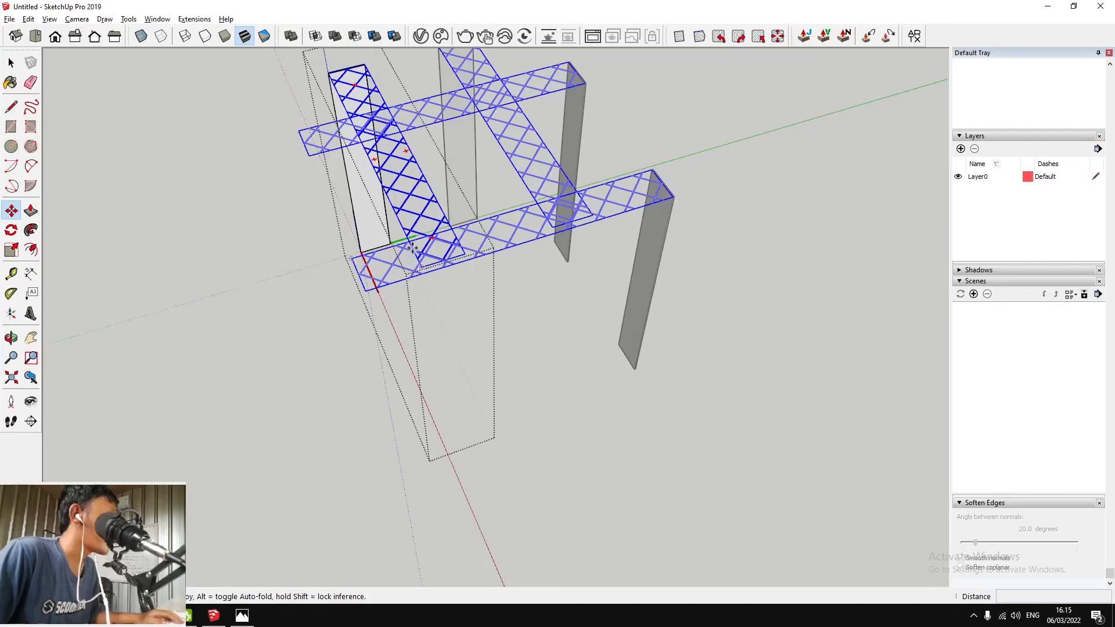
middle_drag(412, 253, 666, 165)
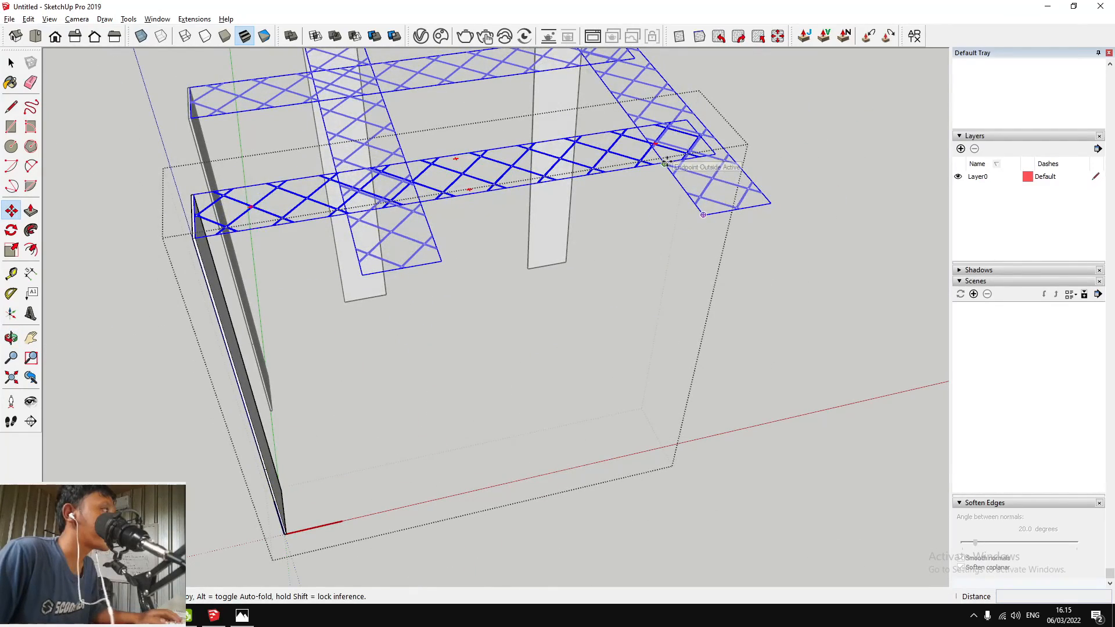
click(668, 163)
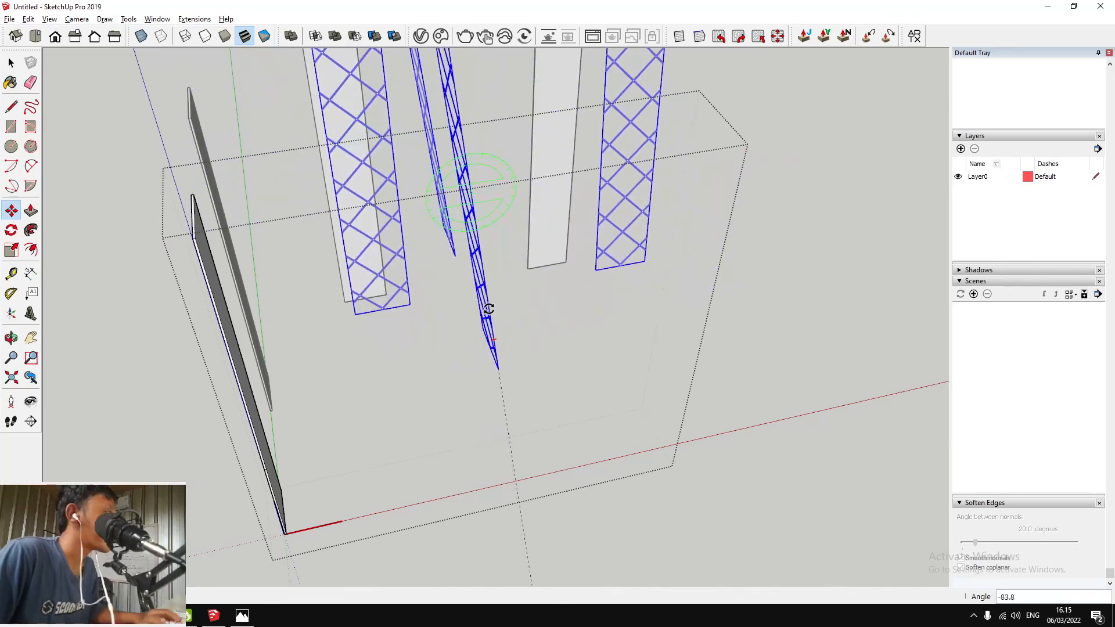
click(468, 226)
Move the lattice down from its lower edge midpoint onto the strip's bottom edge
middle_drag(468, 226, 169, 286)
scroll(260, 284, up, 8)
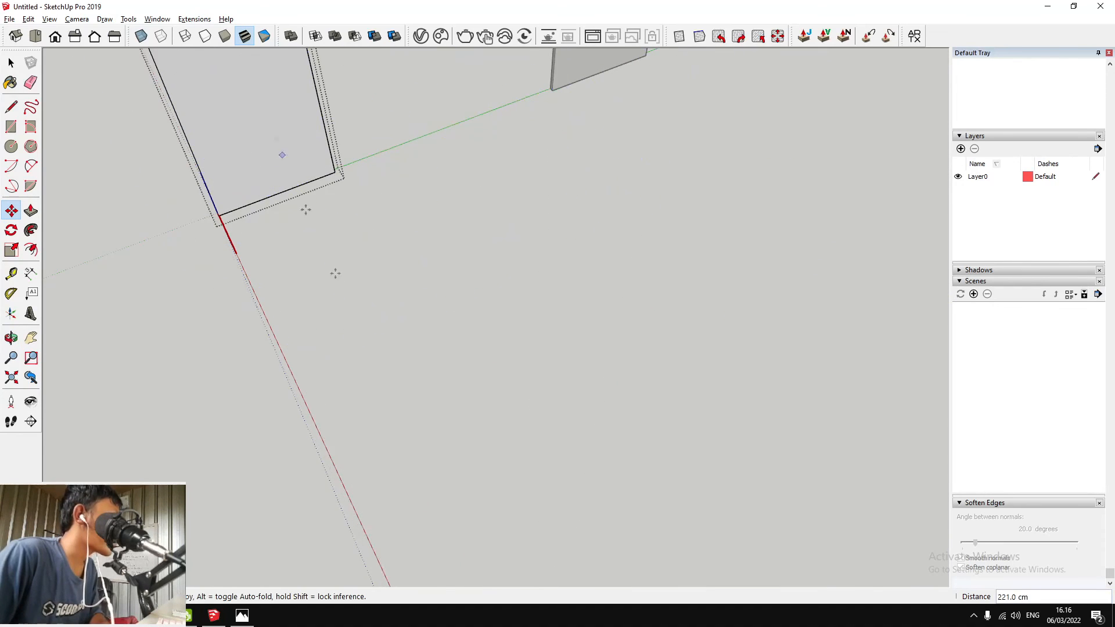
scroll(275, 135, down, 3)
scroll(291, 142, up, 6)
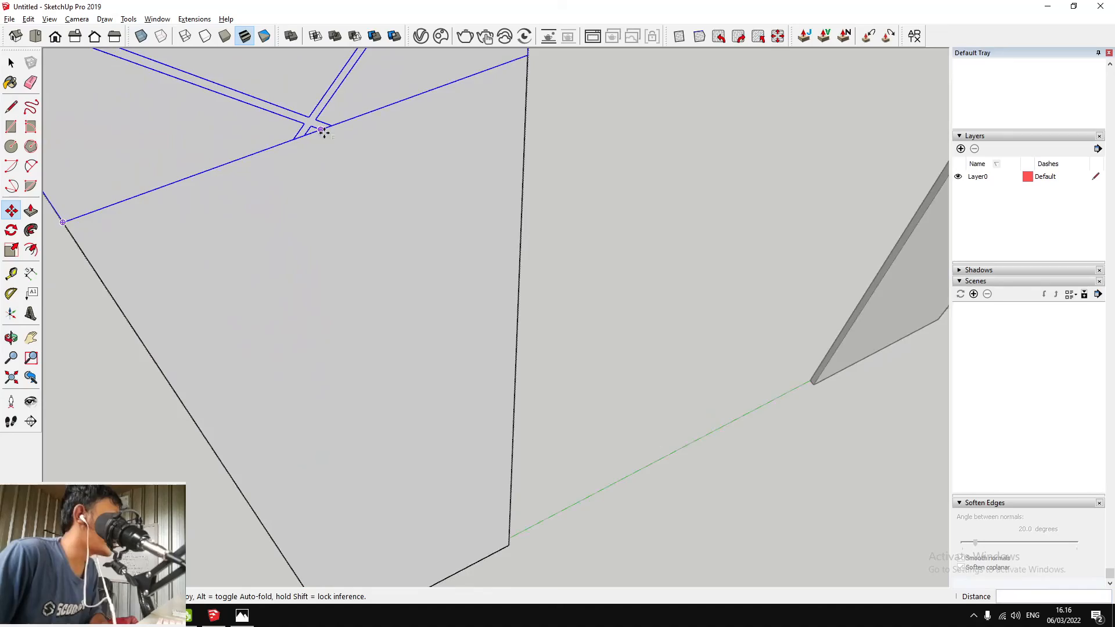
scroll(324, 133, down, 6)
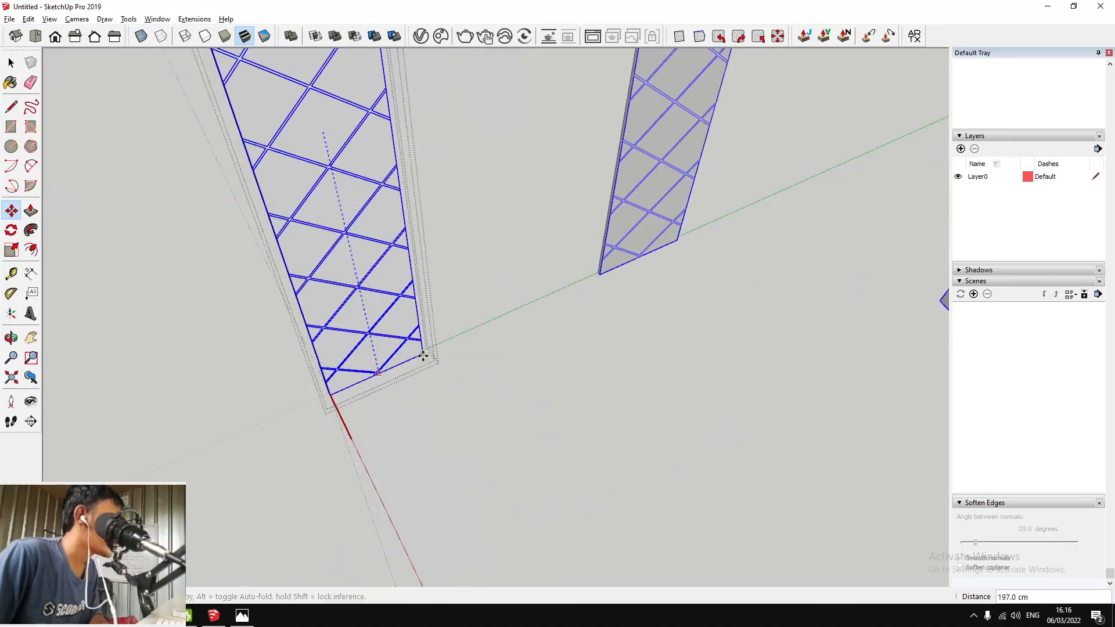
Raise the strip's top face with Push/Pull to the lattice's upper edge and close the component
scroll(457, 384, down, 2)
scroll(375, 137, up, 6)
middle_drag(375, 136, 521, 359)
scroll(506, 372, up, 5)
key(space)
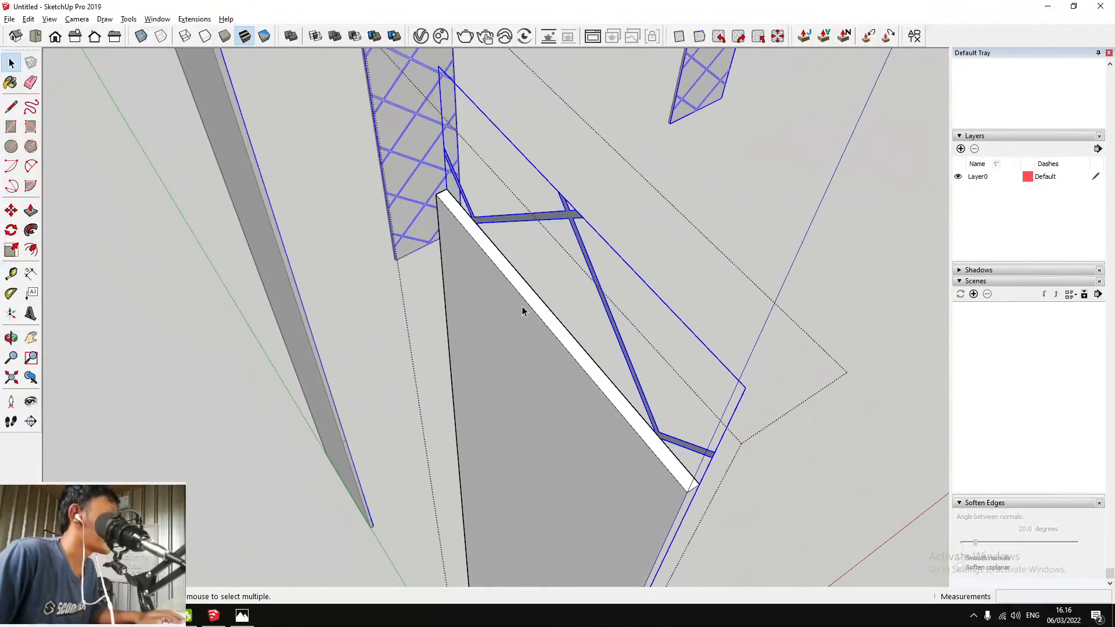
click(526, 304)
key(p)
click(536, 312)
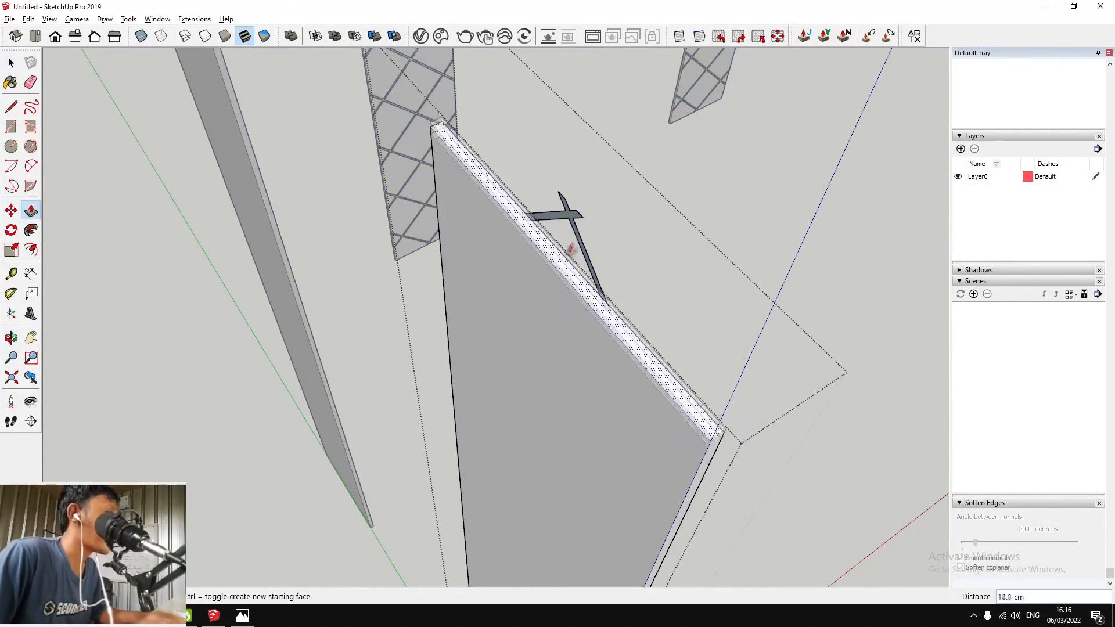
middle_drag(582, 219, 337, 238)
middle_drag(669, 309, 532, 281)
scroll(602, 355, up, 4)
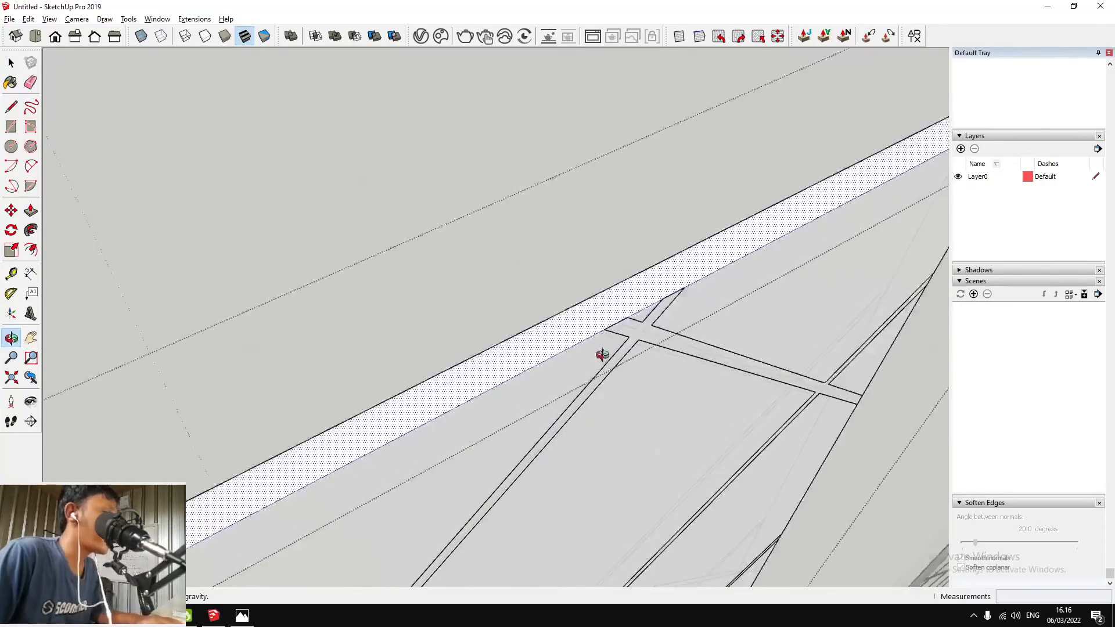
middle_drag(602, 354, 622, 323)
key(space)
scroll(557, 323, down, 10)
click(453, 327)
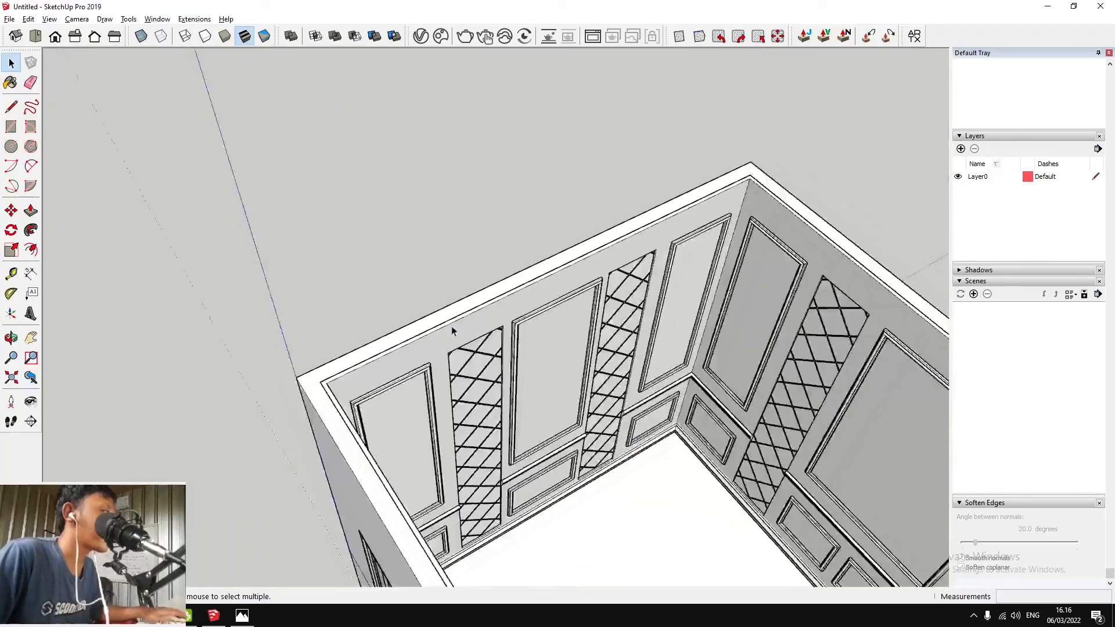
Push the top face of the first lattice recess in the wall upward with Push/Pull to suit the taller strip
scroll(478, 331, up, 3)
middle_drag(478, 331, 425, 269)
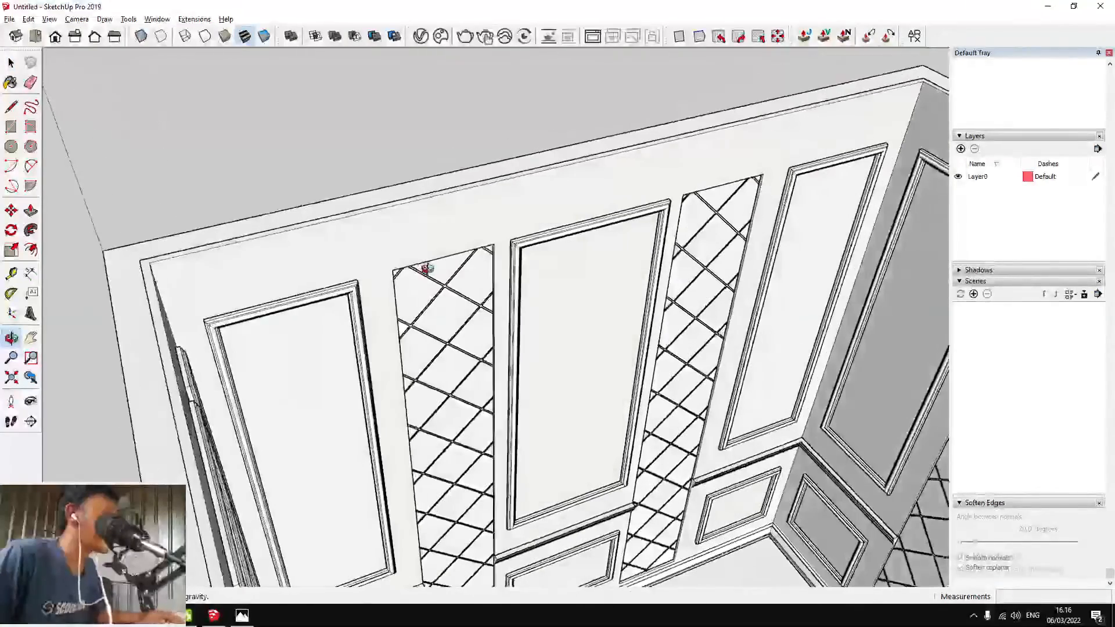
scroll(416, 236, up, 5)
scroll(416, 236, up, 3)
middle_drag(504, 245, 408, 146)
key(p)
drag(538, 317, 510, 169)
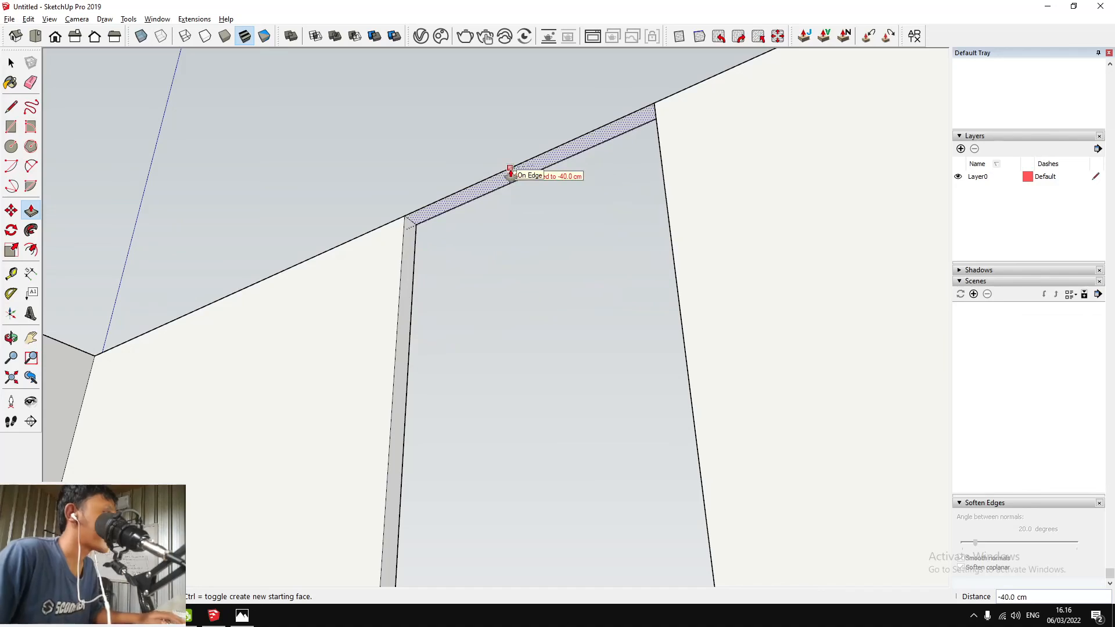
Use Push/Pull to raise the tops of the other wall recesses for the lattice strips
scroll(511, 175, down, 2)
middle_drag(510, 175, 576, 192)
scroll(543, 314, down, 1)
scroll(576, 187, down, 10)
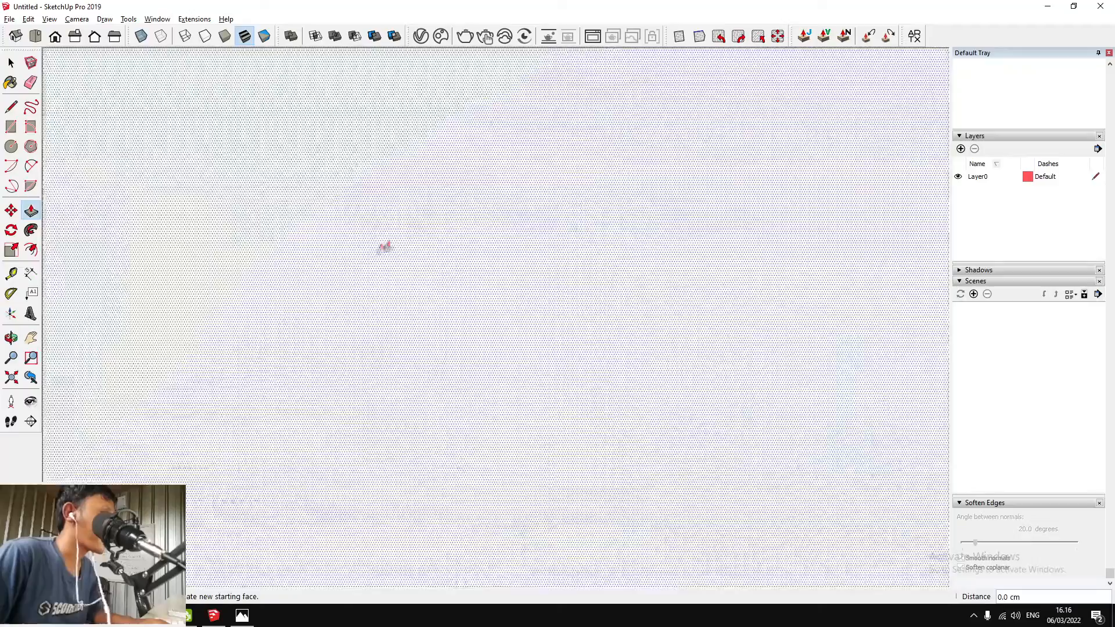
scroll(555, 261, up, 7)
scroll(487, 203, down, 6)
scroll(415, 201, up, 7)
scroll(400, 118, down, 3)
scroll(401, 118, down, 5)
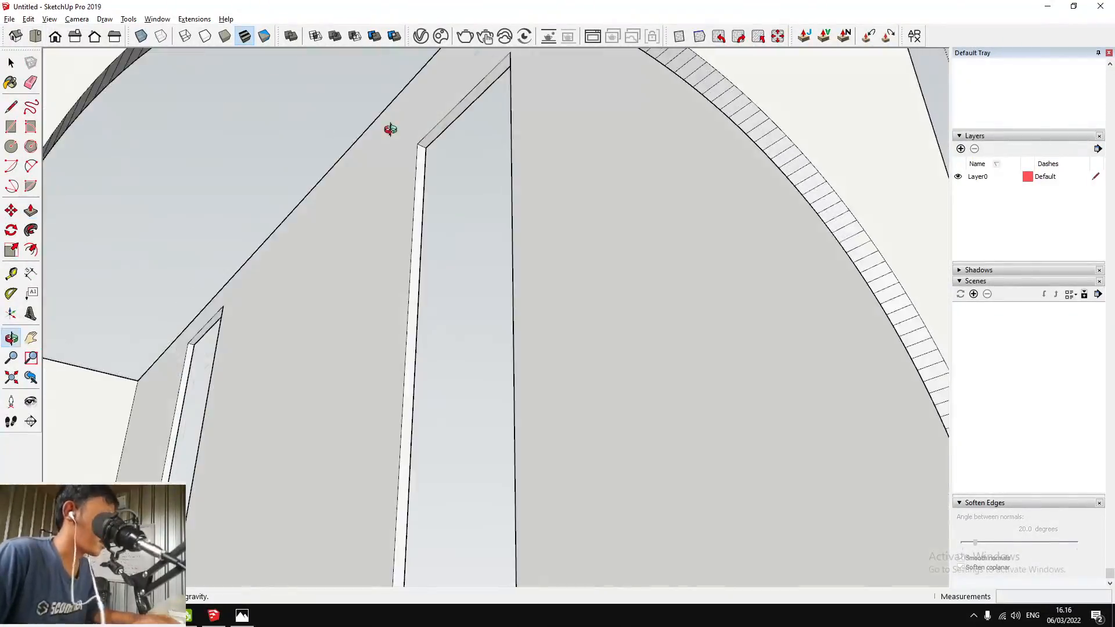
scroll(538, 436, down, 2)
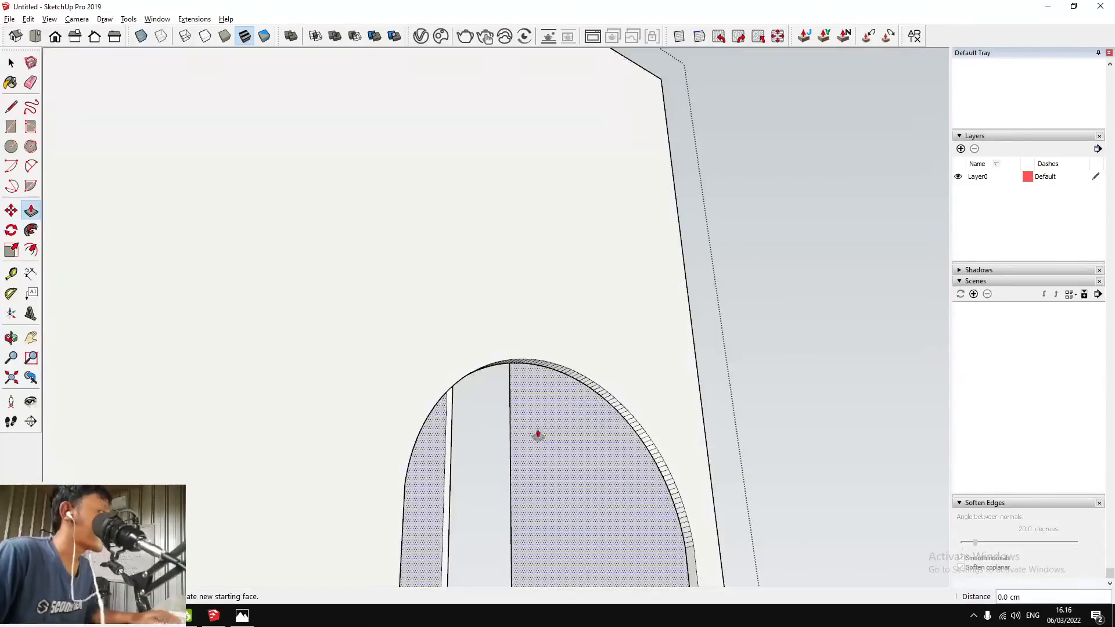
key(p)
scroll(500, 291, up, 6)
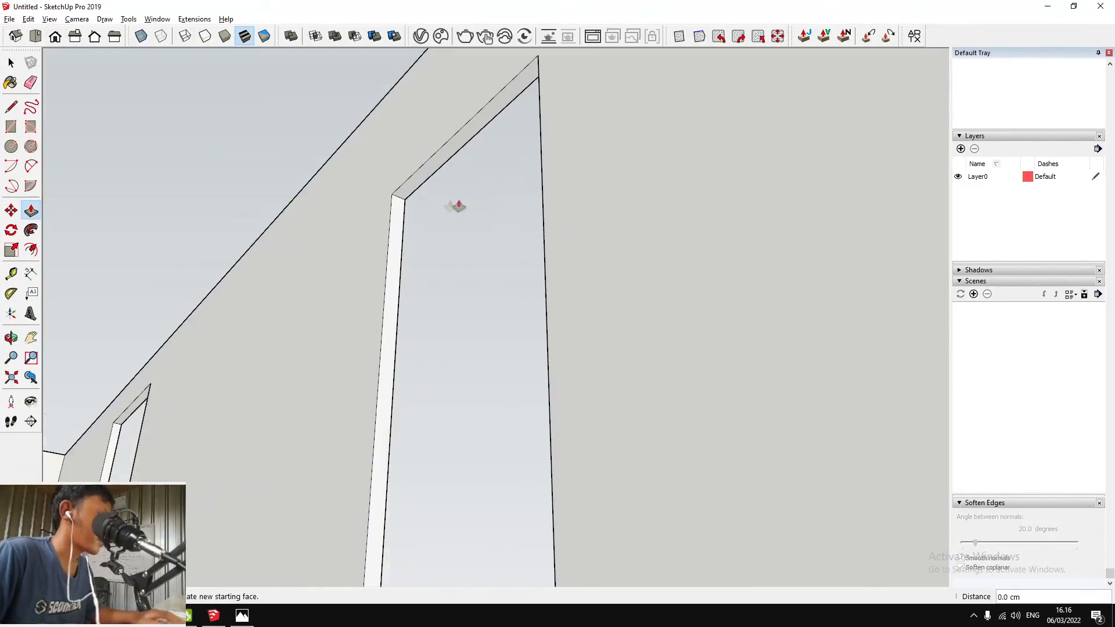
key(space)
Examine the lattice strips, wall mouldings and arched doors from all around the room
scroll(423, 209, down, 5)
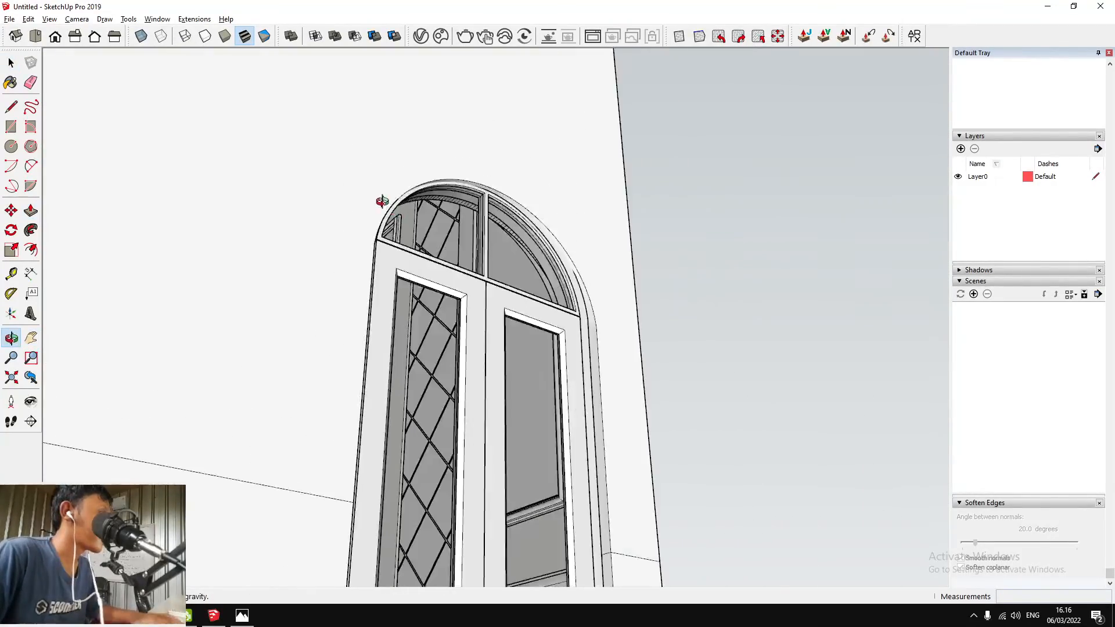
scroll(382, 201, down, 6)
drag(386, 219, 646, 359)
middle_drag(584, 427, 613, 495)
scroll(377, 422, up, 2)
middle_drag(377, 423, 468, 345)
middle_drag(392, 354, 701, 393)
drag(175, 342, 191, 332)
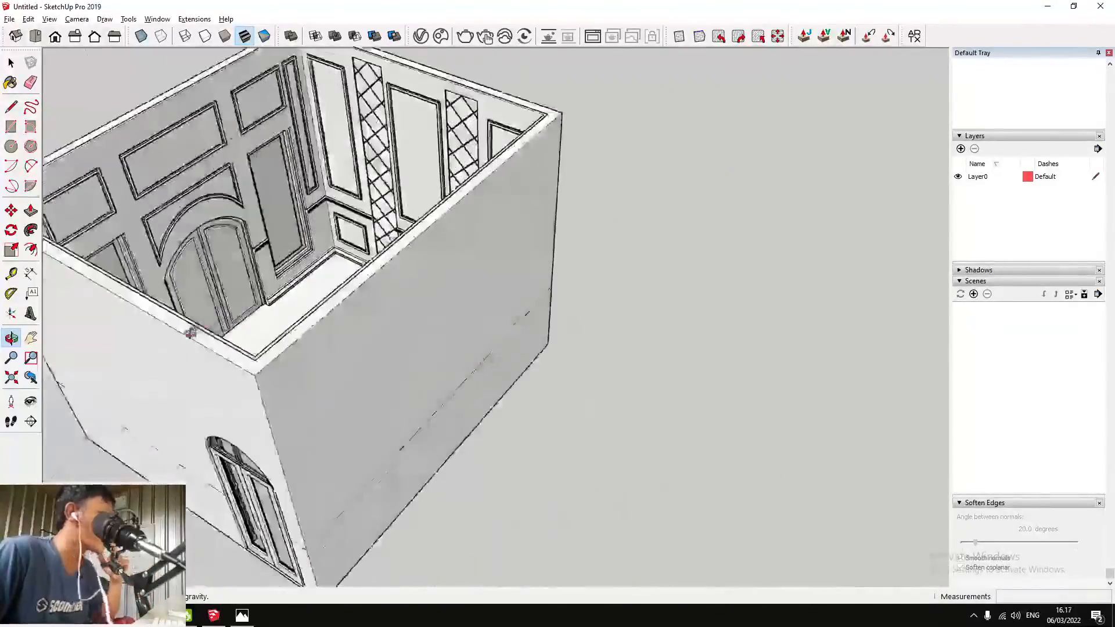
drag(713, 312, 583, 301)
middle_drag(356, 270, 620, 323)
drag(620, 324, 112, 241)
Draw a rectangle face filling the inner opening of the tall narrow moulding frame beside the blue axis
scroll(112, 238, up, 1)
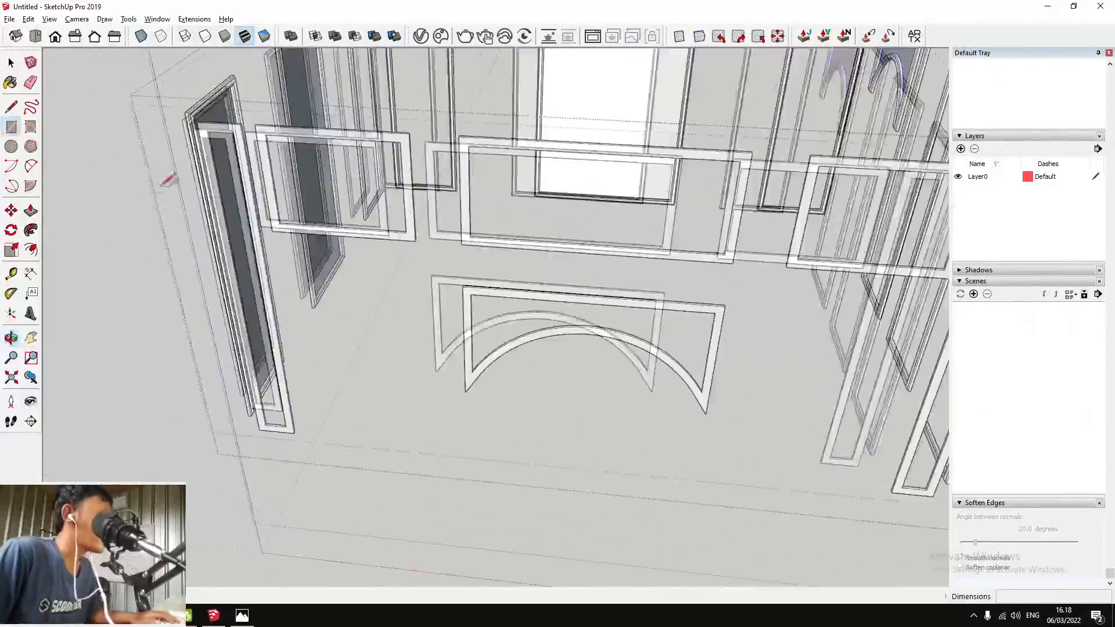
click(205, 137)
scroll(234, 314, up, 2)
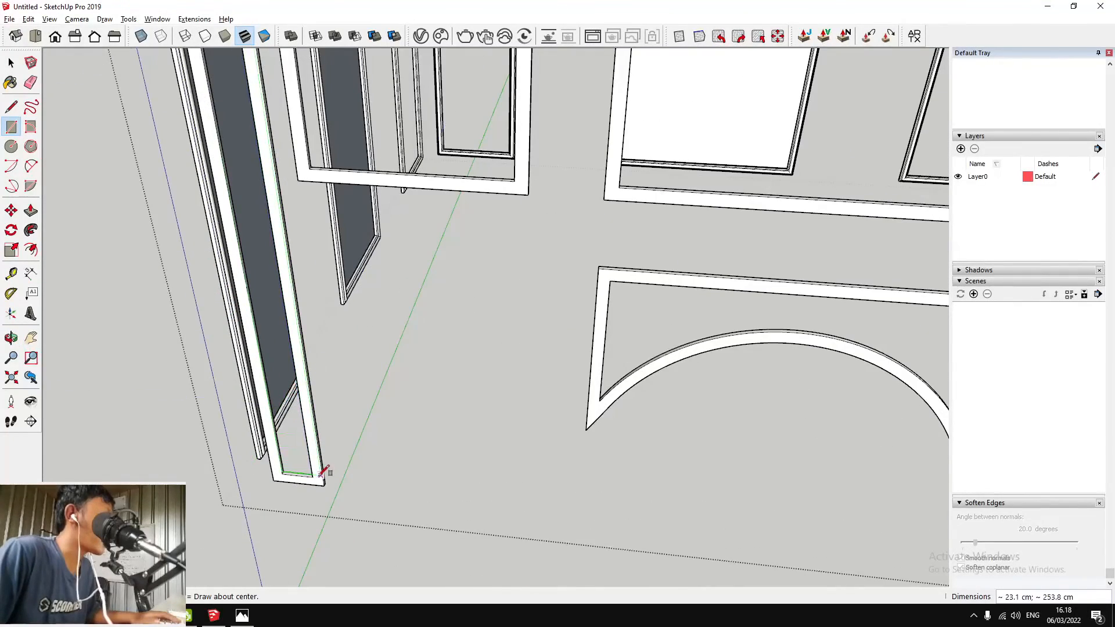
click(312, 476)
Fill the neighbouring upper moulding frame with a rectangle face of about 91 by 66 cm
scroll(349, 212, down, 3)
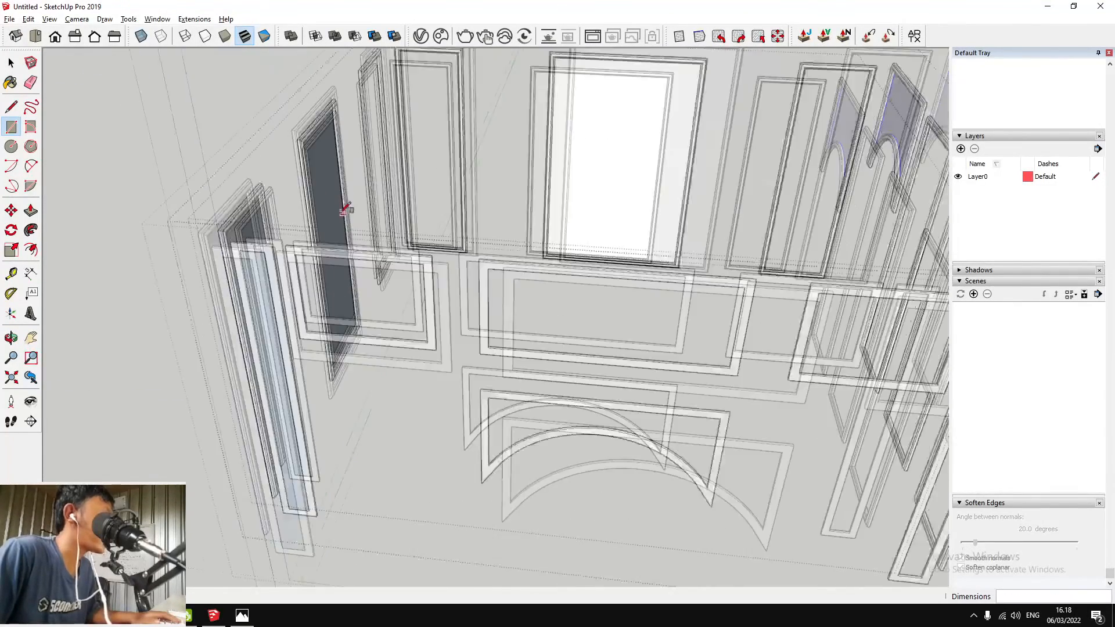
scroll(281, 286, up, 2)
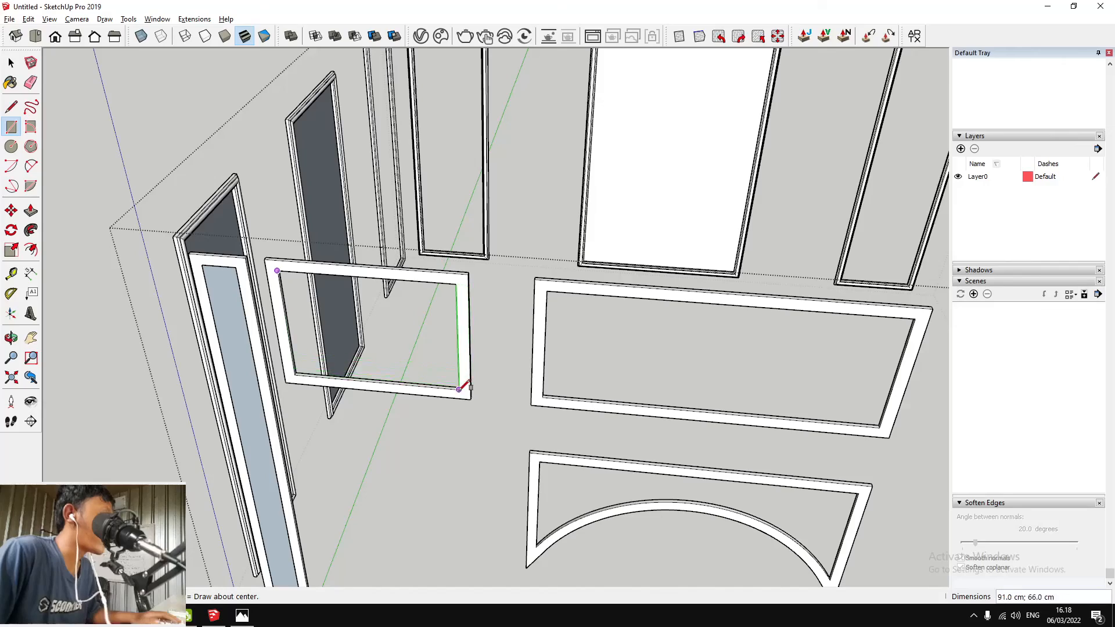
click(462, 387)
scroll(361, 207, down, 3)
scroll(449, 239, up, 2)
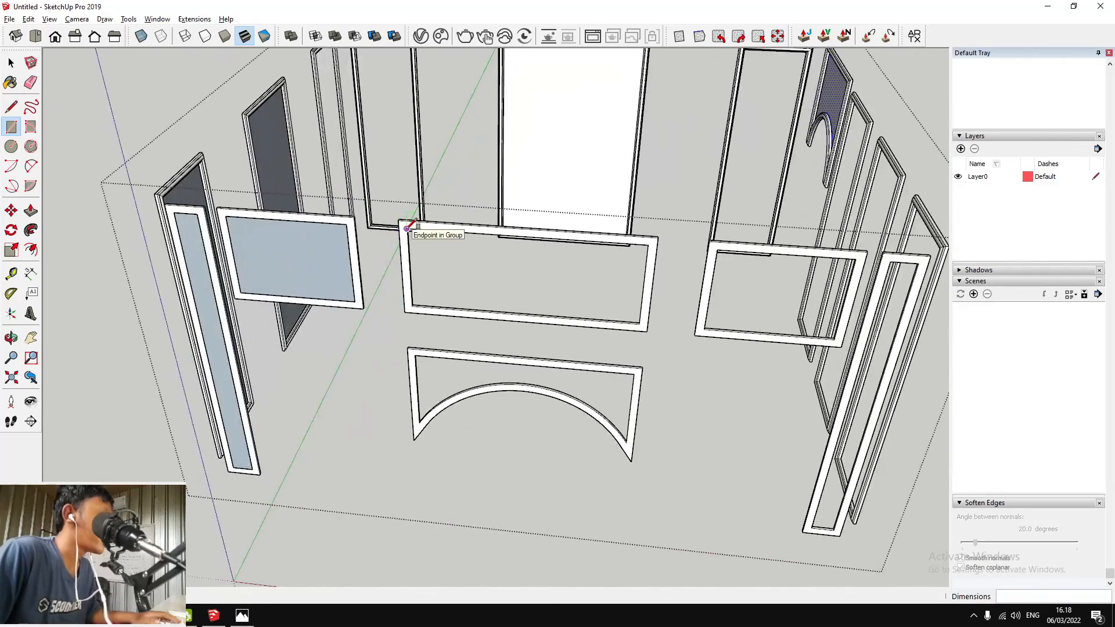
Open the arched moulding group and draw a line along its upper inner edge to close the opening with a face
scroll(423, 360, up, 4)
key(space)
double_click(431, 350)
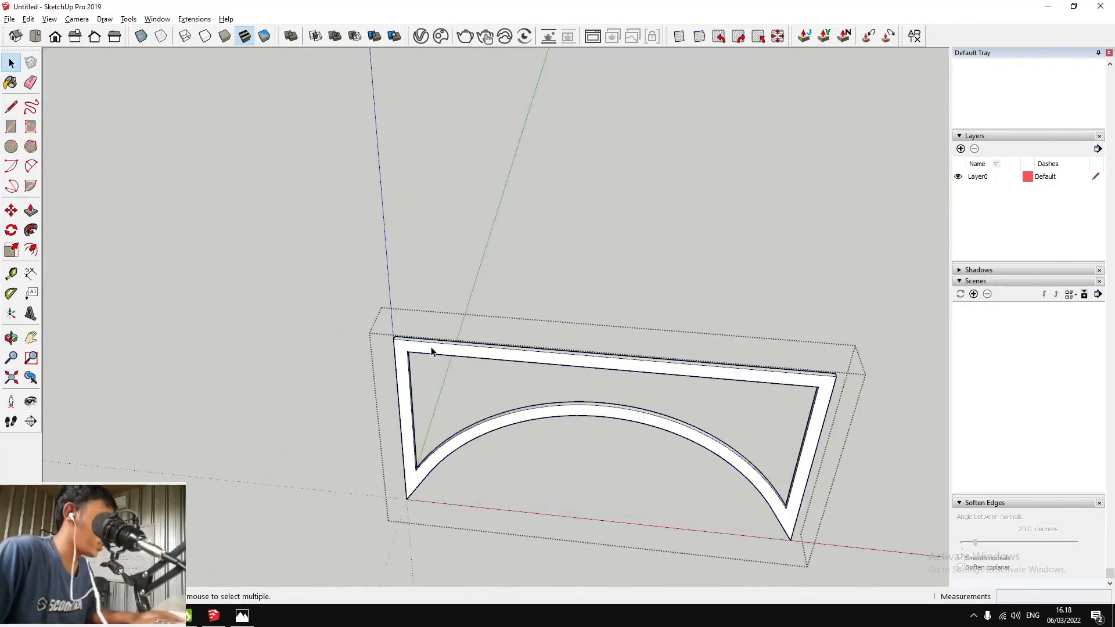
scroll(432, 349, up, 1)
key(l)
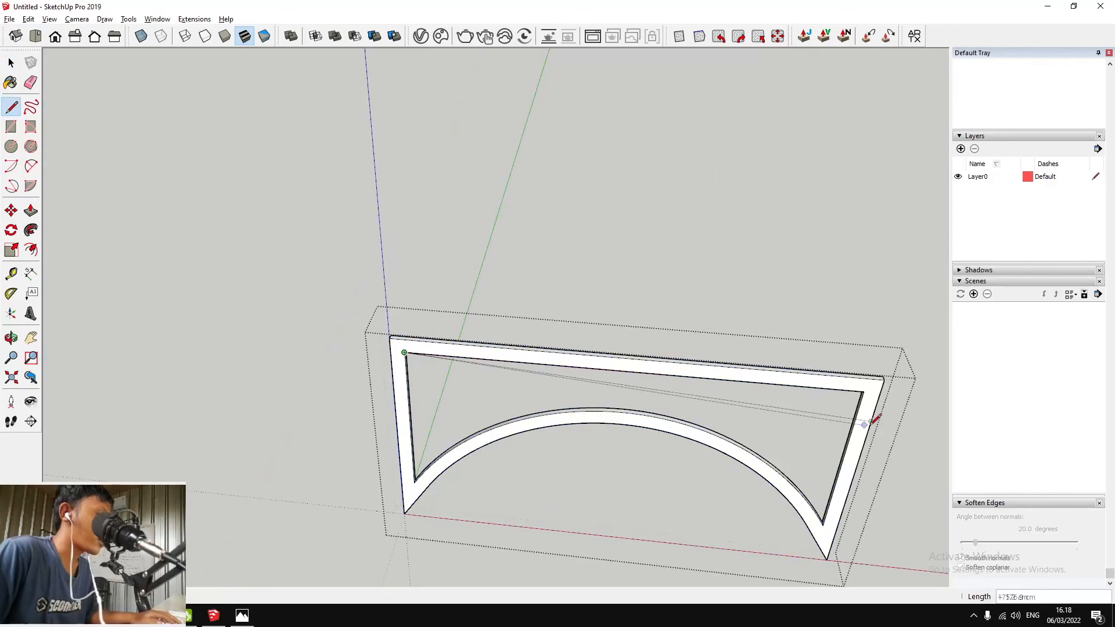
click(866, 391)
Cut the arched infill face out of its moulding group and paste it in place in the parent group
key(space)
click(702, 369)
scroll(643, 354, down, 2)
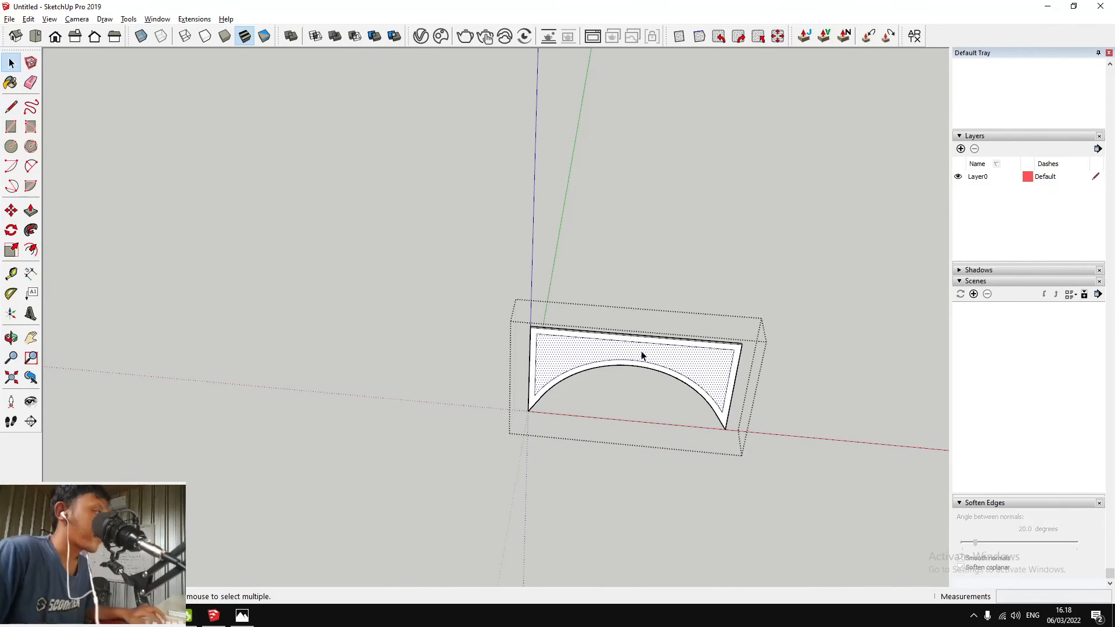
scroll(643, 354, up, 1)
key(Delete)
key(Escape)
scroll(386, 368, down, 3)
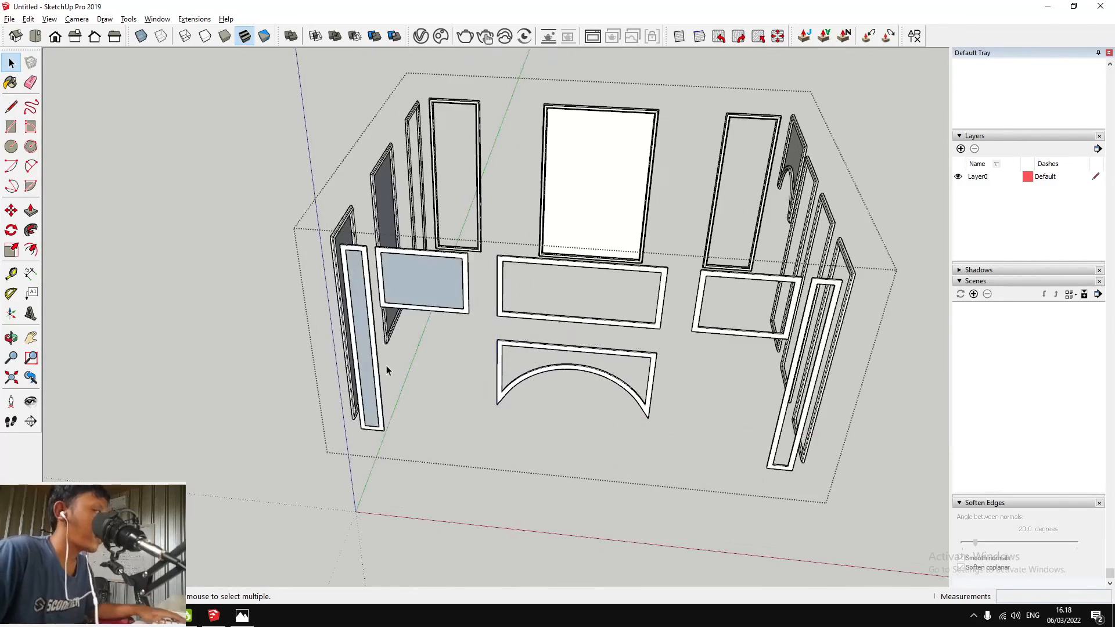
scroll(522, 281, up, 3)
scroll(521, 281, up, 3)
click(28, 19)
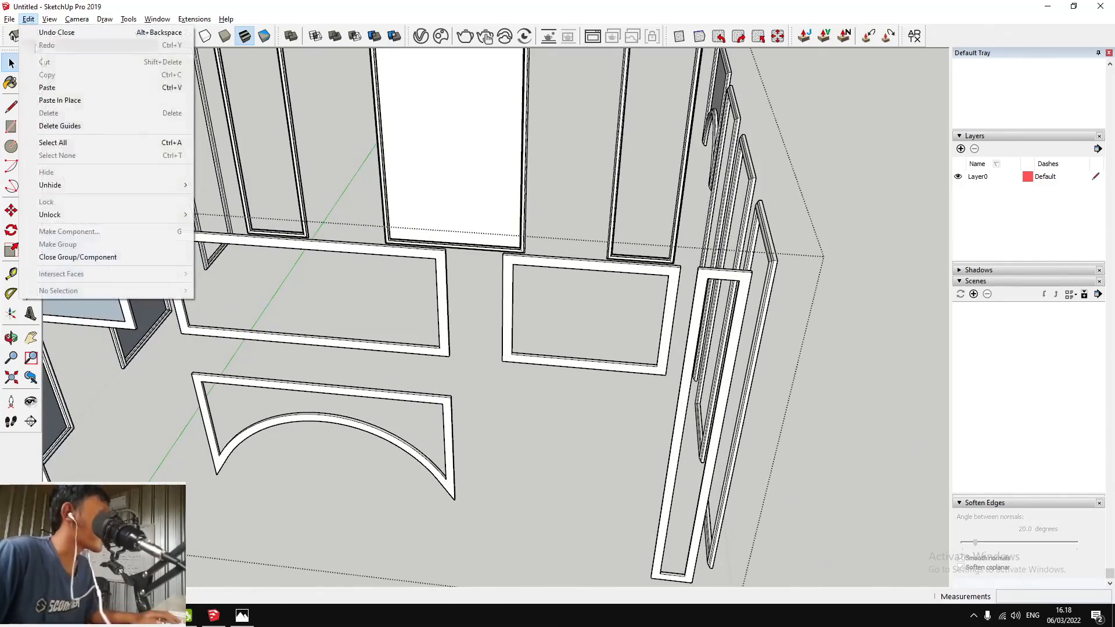
click(52, 97)
scroll(514, 257, up, 3)
double_click(507, 242)
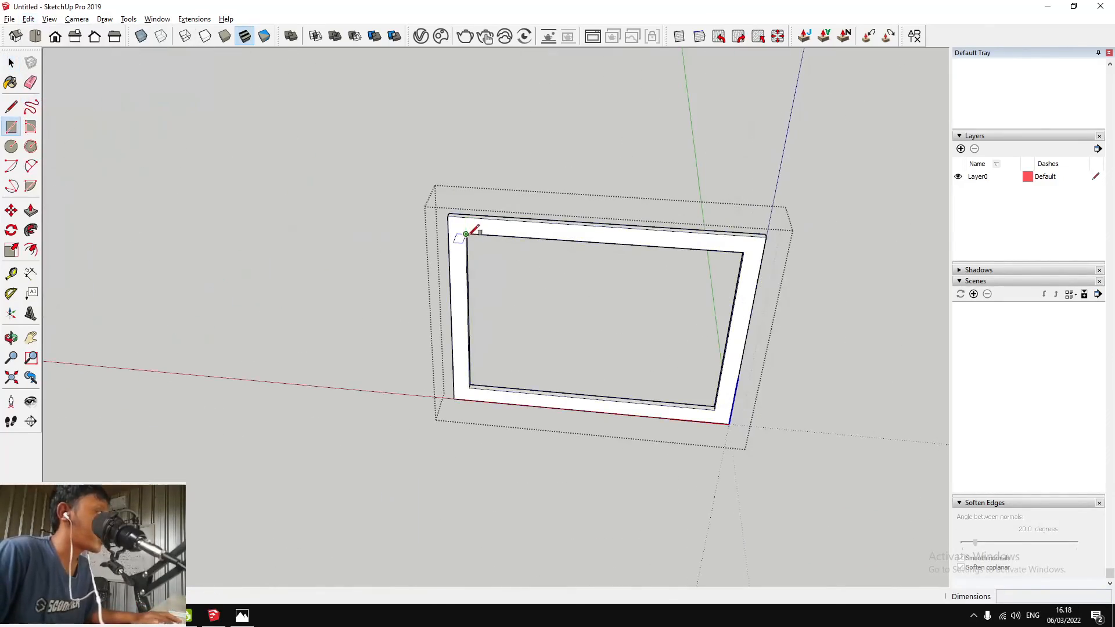
key(Escape)
Draw a rectangle face filling the upper frame on the far side of the wide centre frame, and select that face
scroll(511, 252, down, 5)
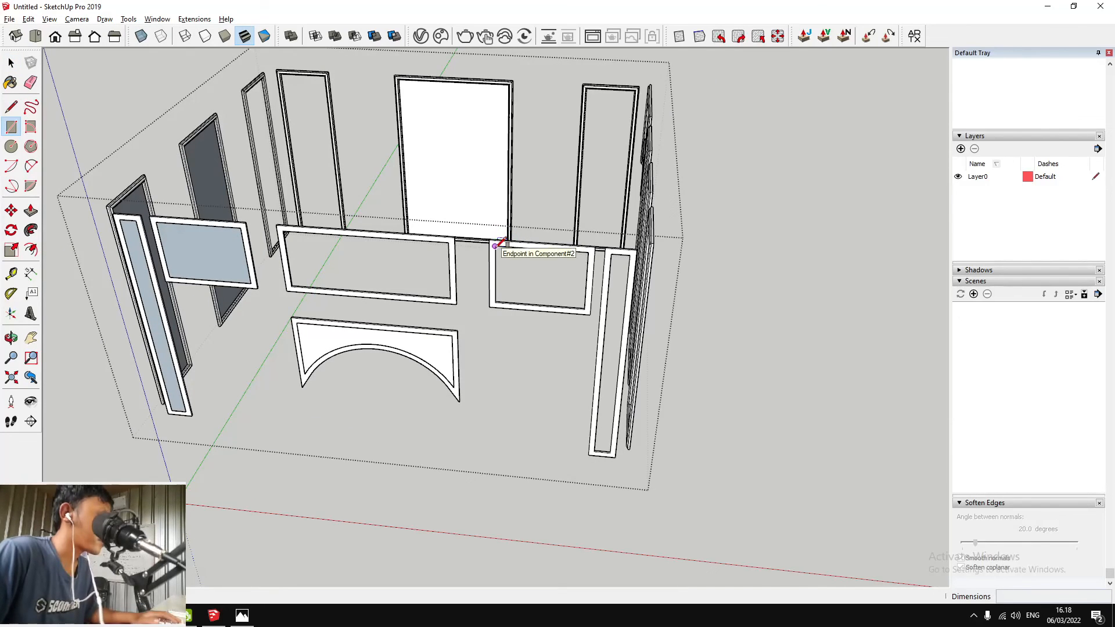
click(585, 308)
scroll(544, 274, up, 2)
key(space)
click(549, 261)
scroll(548, 261, up, 4)
scroll(510, 263, down, 2)
Draw a rectangle face filling the tall narrow frame at the opposite end of the same wall
key(r)
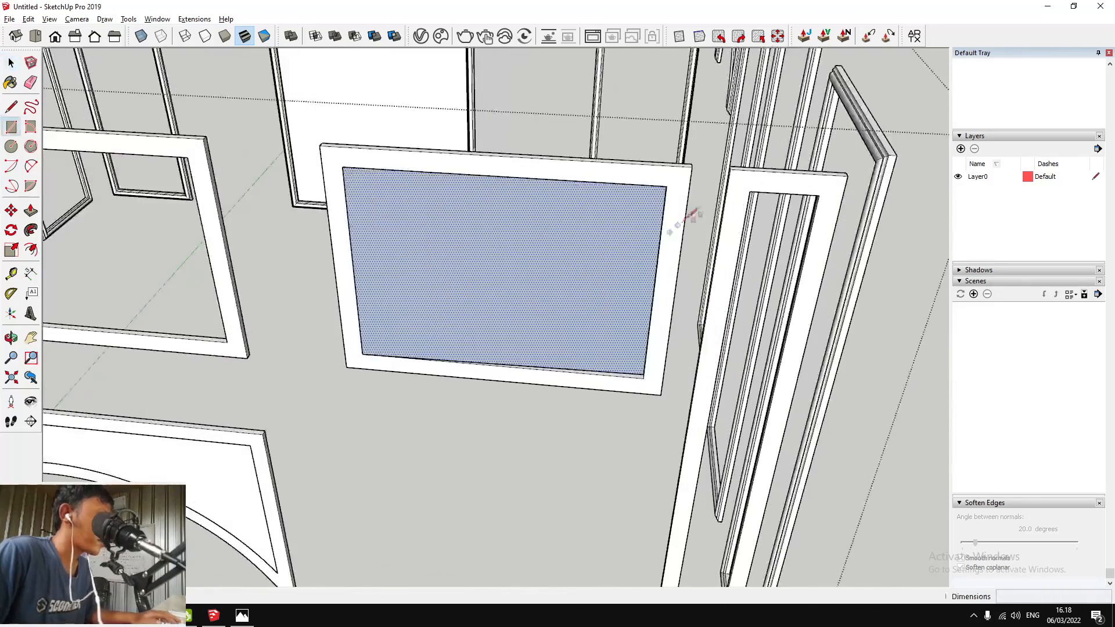
click(755, 188)
scroll(536, 182, down, 4)
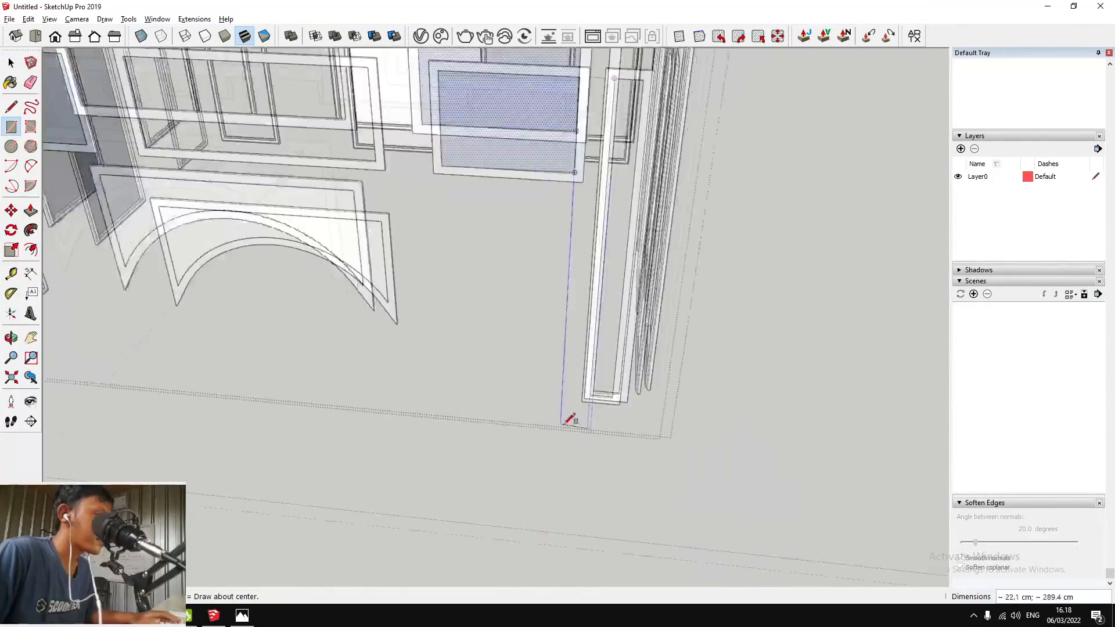
scroll(646, 381, up, 4)
Draw a rectangle face filling the inner opening of the wide centre frame above the arched moulding
middle_drag(657, 381, 685, 192)
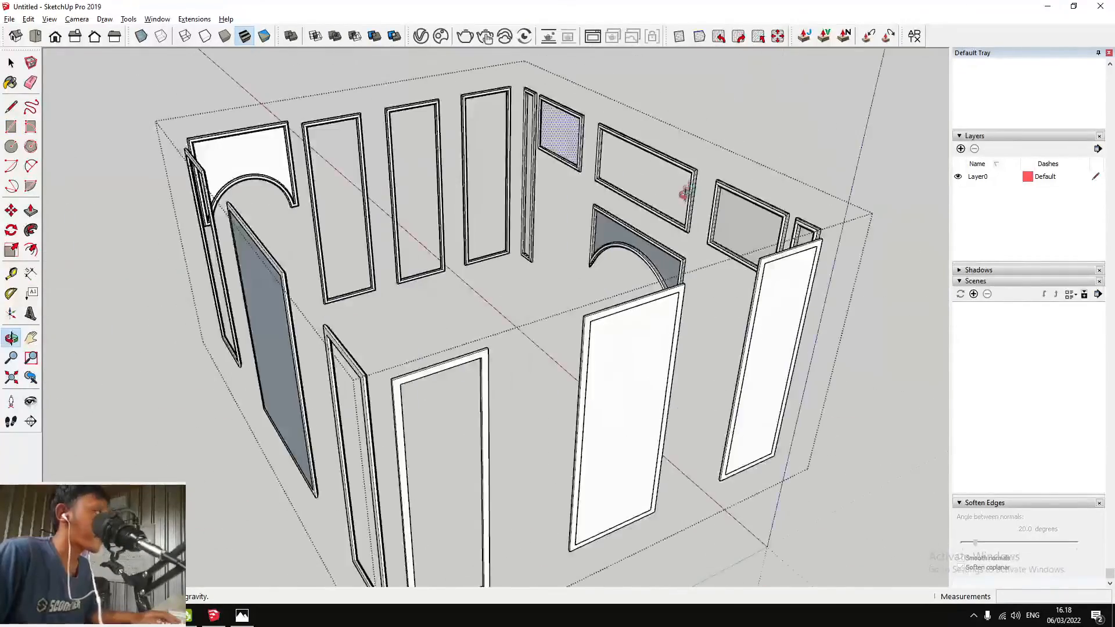
scroll(456, 246, up, 5)
middle_drag(457, 245, 174, 148)
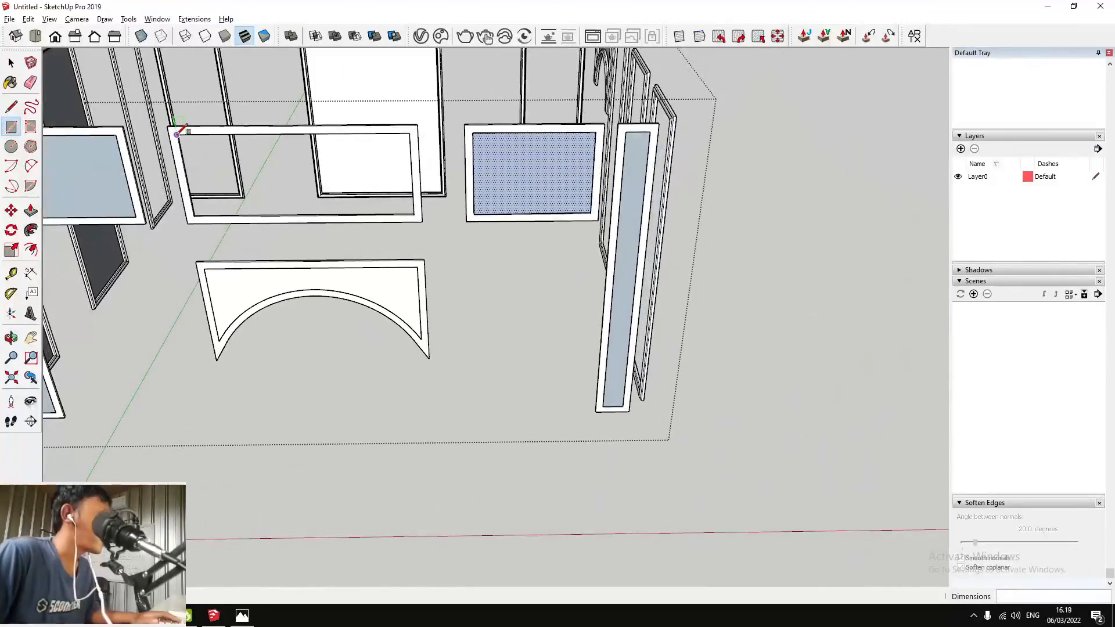
click(414, 215)
key(space)
scroll(363, 202, down, 3)
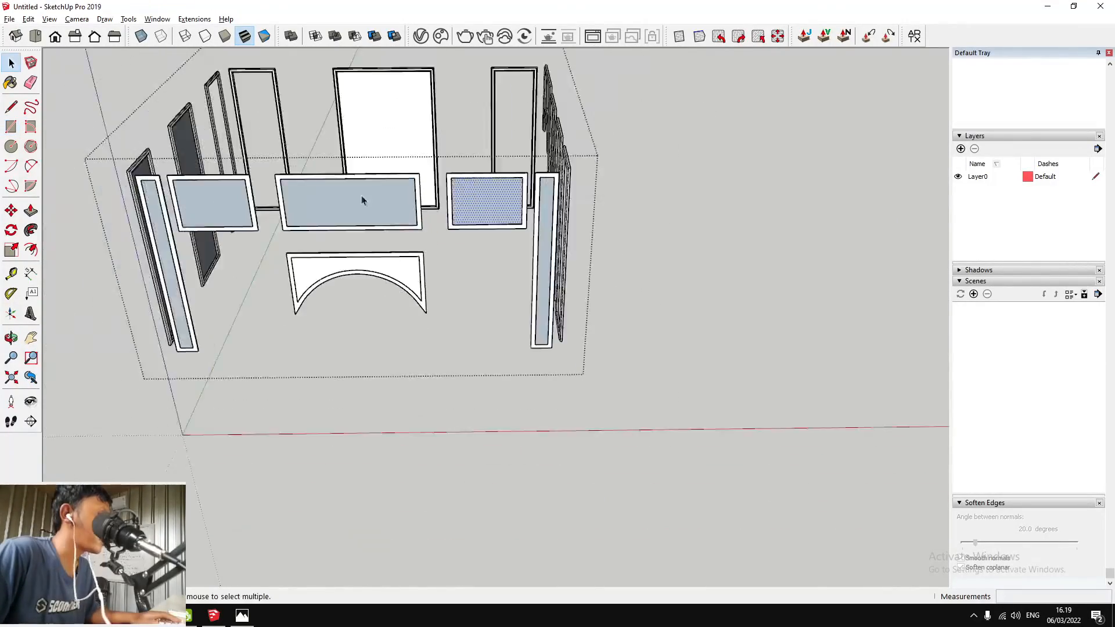
Reverse the arched infill face so its front side faces into the room
scroll(363, 201, up, 3)
click(359, 194)
middle_drag(358, 194, 590, 229)
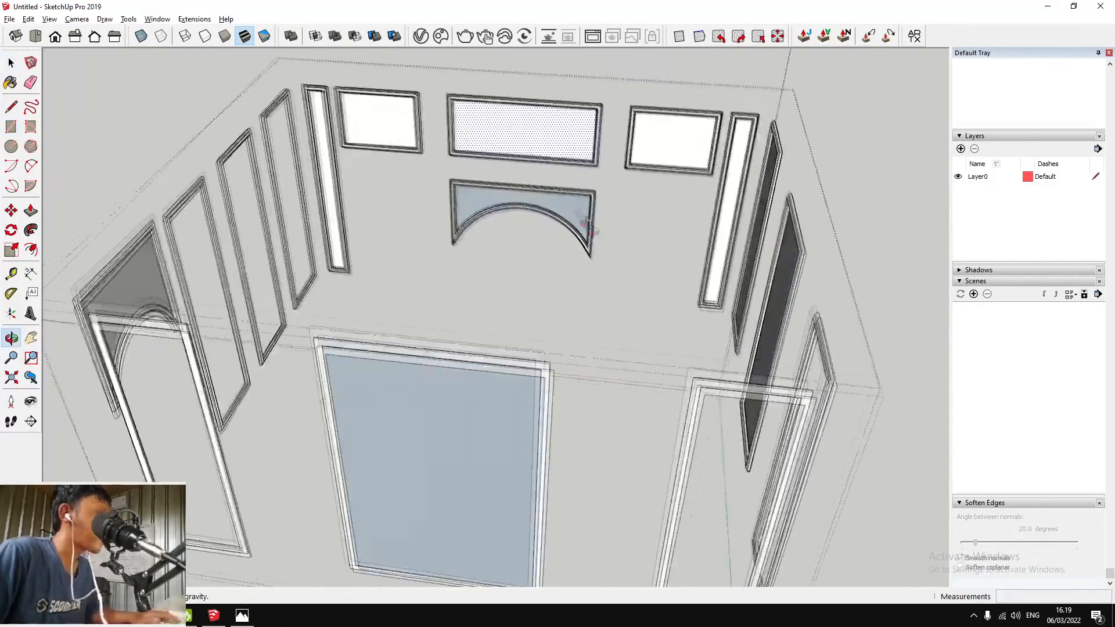
scroll(543, 182, up, 4)
right_click(583, 193)
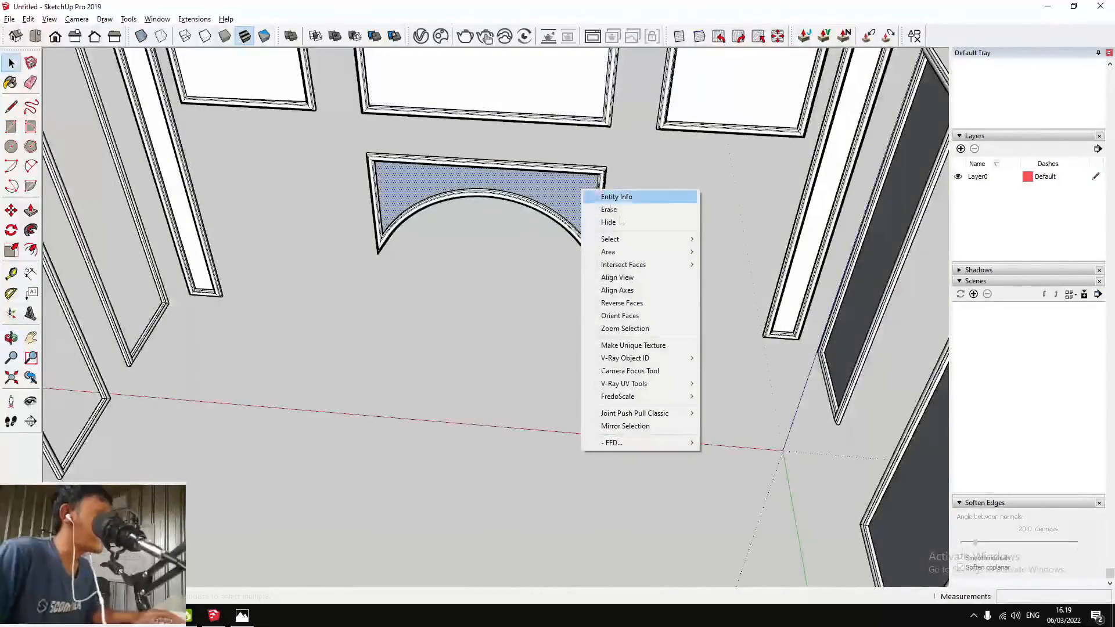
click(633, 304)
Reverse the two tall infill faces on the adjoining wall so their front sides face into the room
scroll(603, 247, down, 4)
middle_drag(601, 242, 697, 229)
scroll(587, 169, up, 3)
click(541, 135)
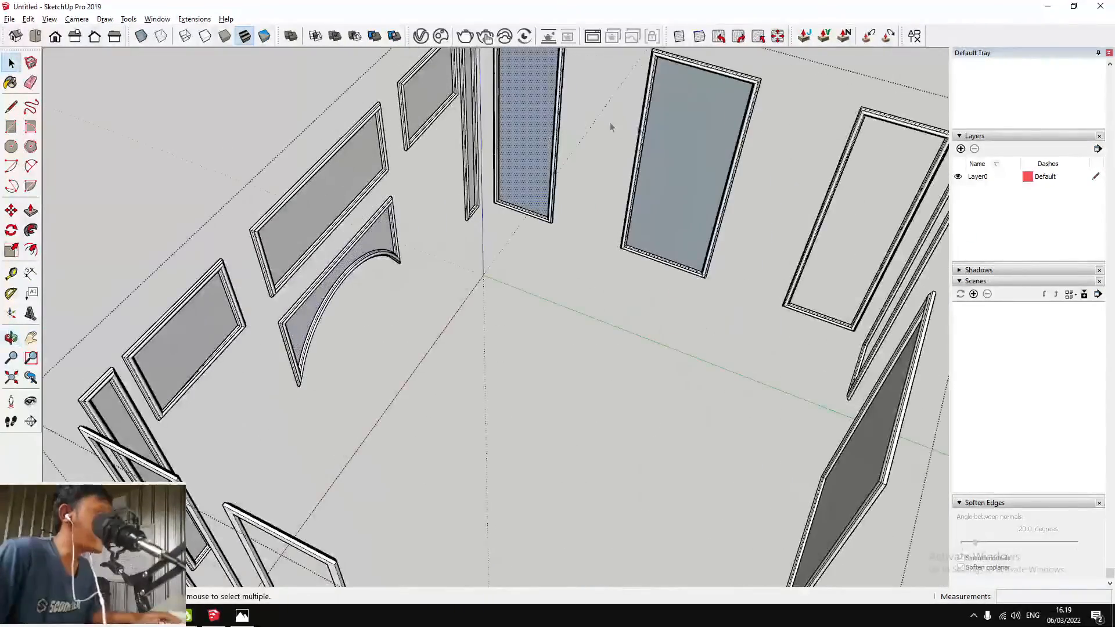
right_click(677, 142)
click(715, 268)
Draw a rectangle face filling the empty third tall frame on the same wall
scroll(535, 215, down, 4)
scroll(536, 215, up, 3)
middle_drag(575, 182, 274, 189)
key(r)
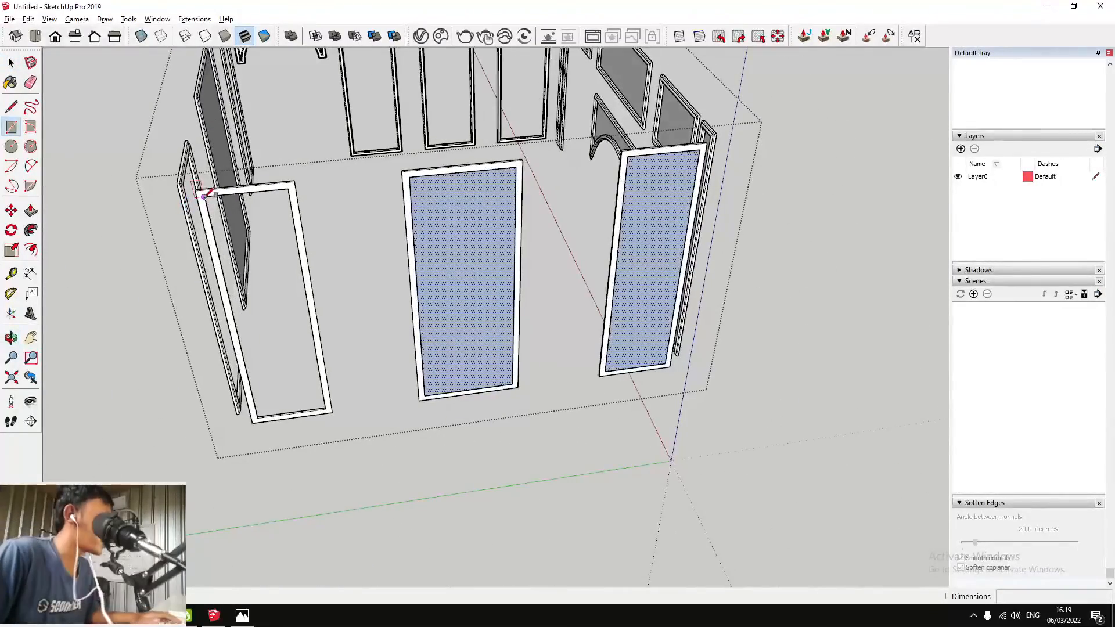
click(205, 195)
scroll(306, 421, up, 2)
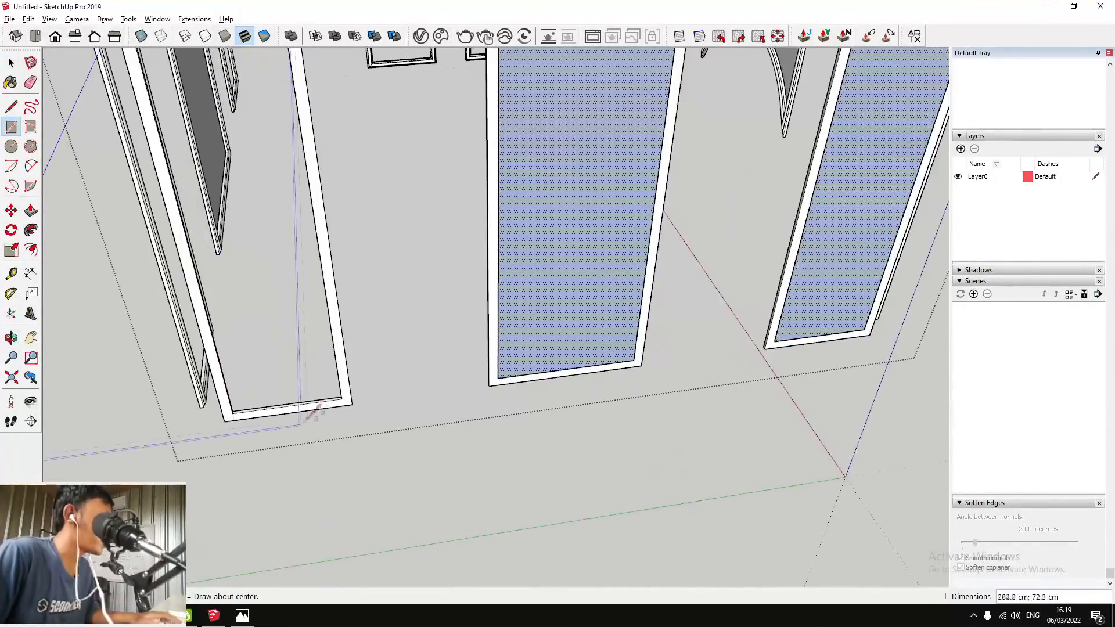
click(342, 399)
Draw rectangle faces filling the two tall narrow frames on either side of the large centre frame
scroll(631, 358, down, 3)
middle_drag(451, 319, 799, 281)
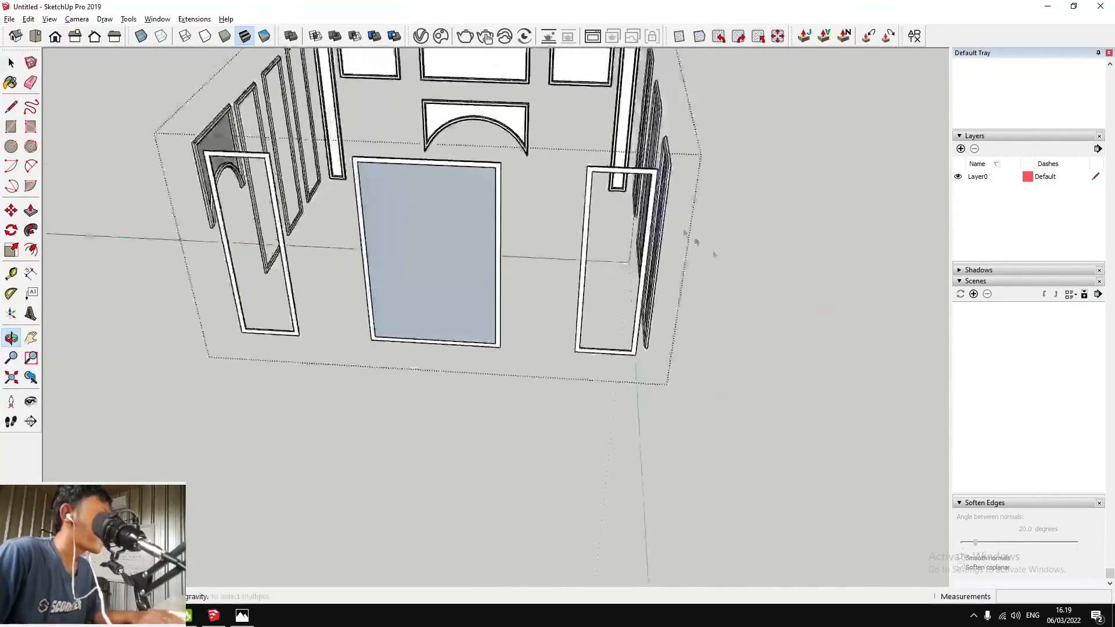
scroll(639, 332, up, 3)
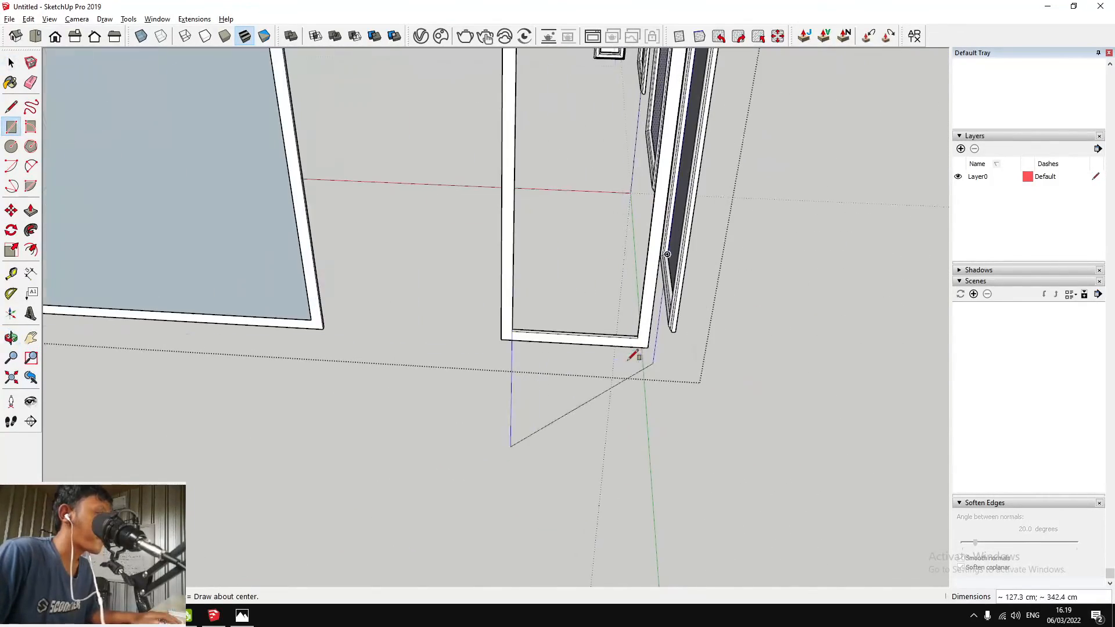
click(639, 335)
scroll(639, 332, down, 5)
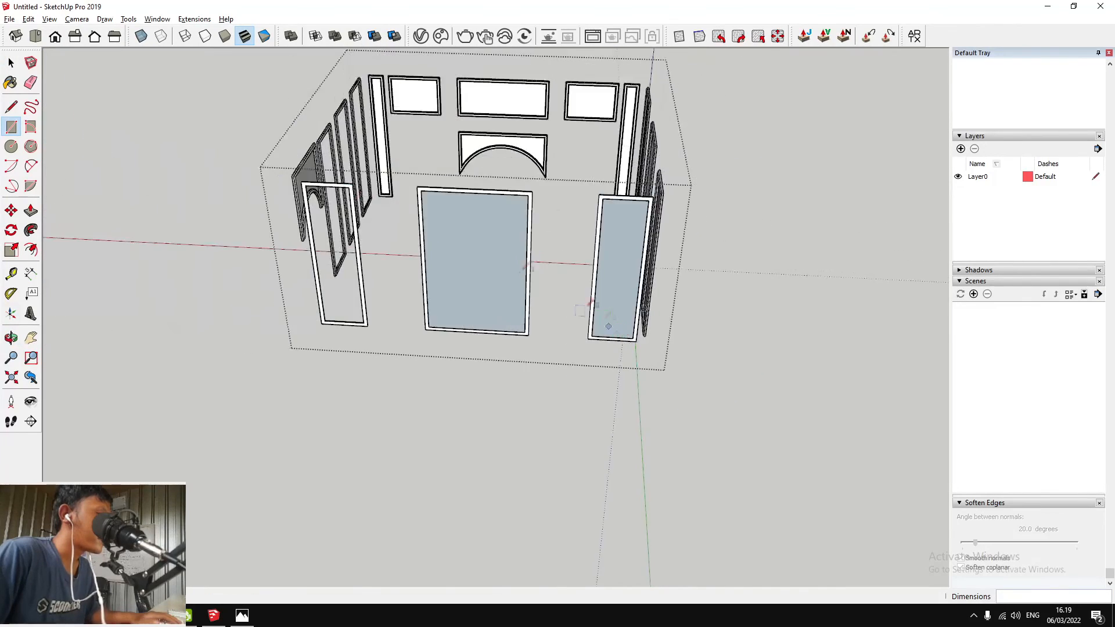
scroll(349, 194, up, 1)
click(329, 197)
scroll(401, 369, up, 2)
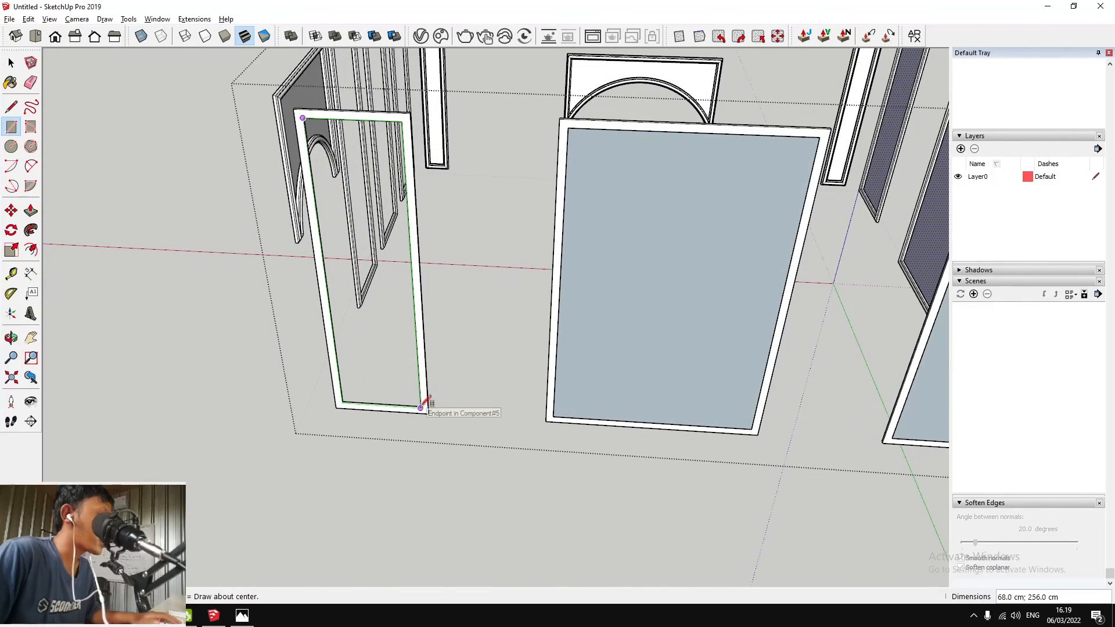
click(421, 407)
scroll(422, 407, down, 4)
Draw a rectangle face filling the tall frame directly beside the arched moulding on the wall with three tall frames
middle_drag(421, 407, 479, 245)
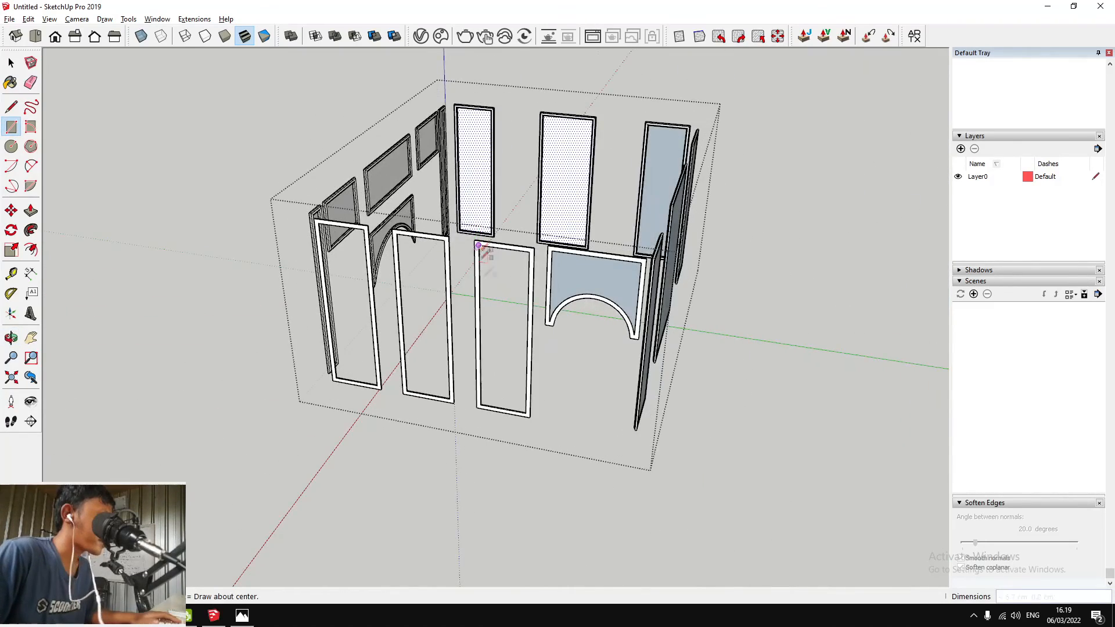
click(479, 245)
scroll(532, 423, up, 2)
click(531, 426)
scroll(532, 424, up, 5)
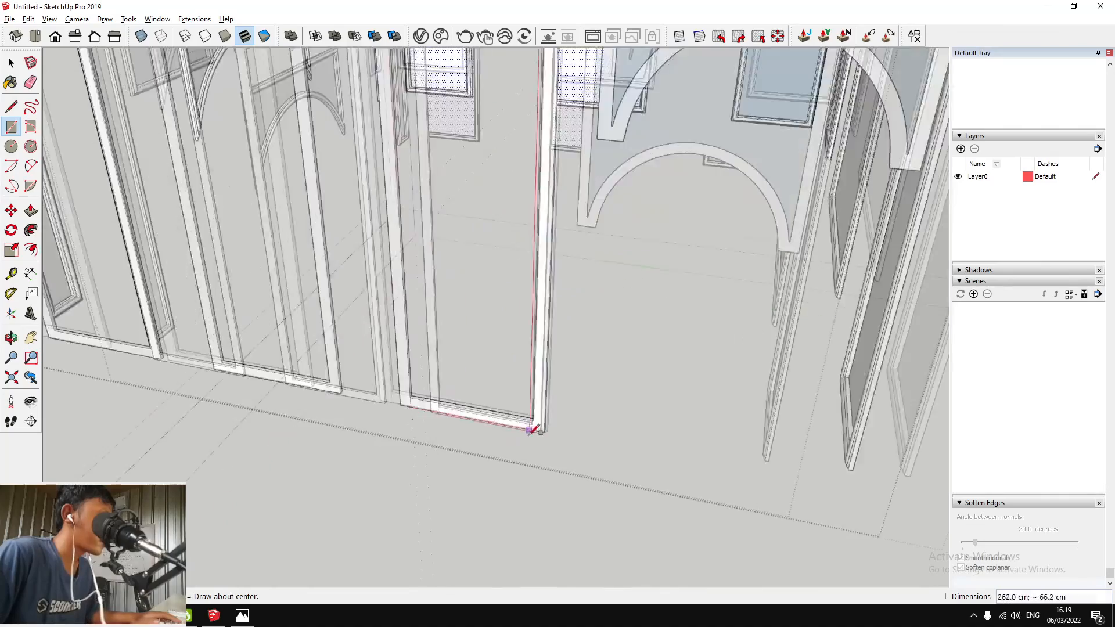
scroll(733, 334, down, 5)
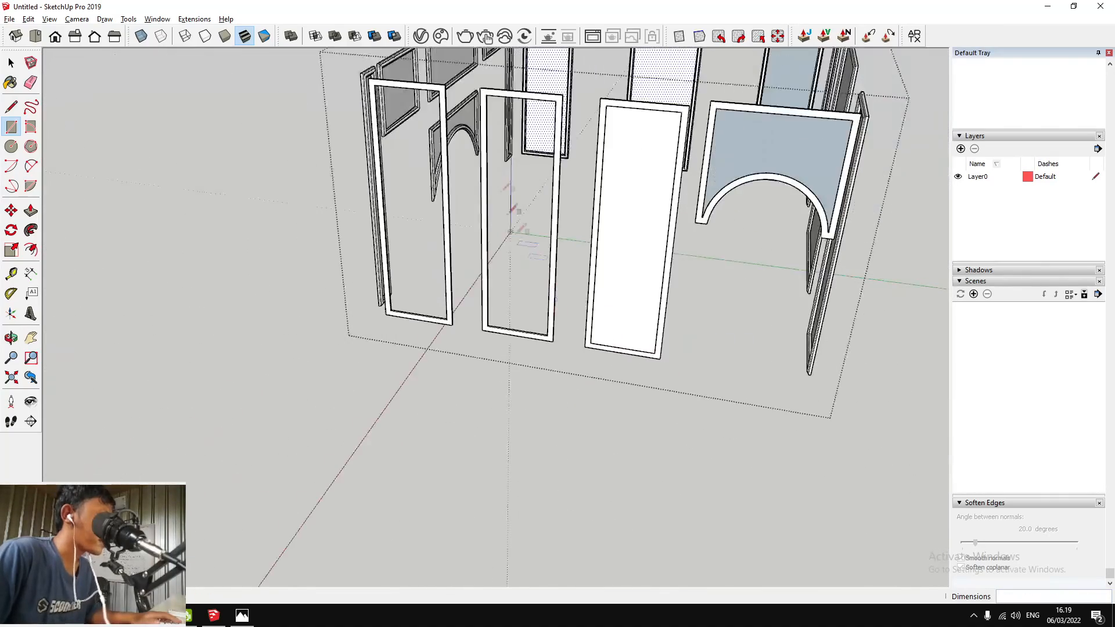
Draw rectangle faces filling the remaining two tall frames on the wall with the side arch
scroll(474, 221, up, 3)
click(502, 78)
scroll(569, 389, up, 2)
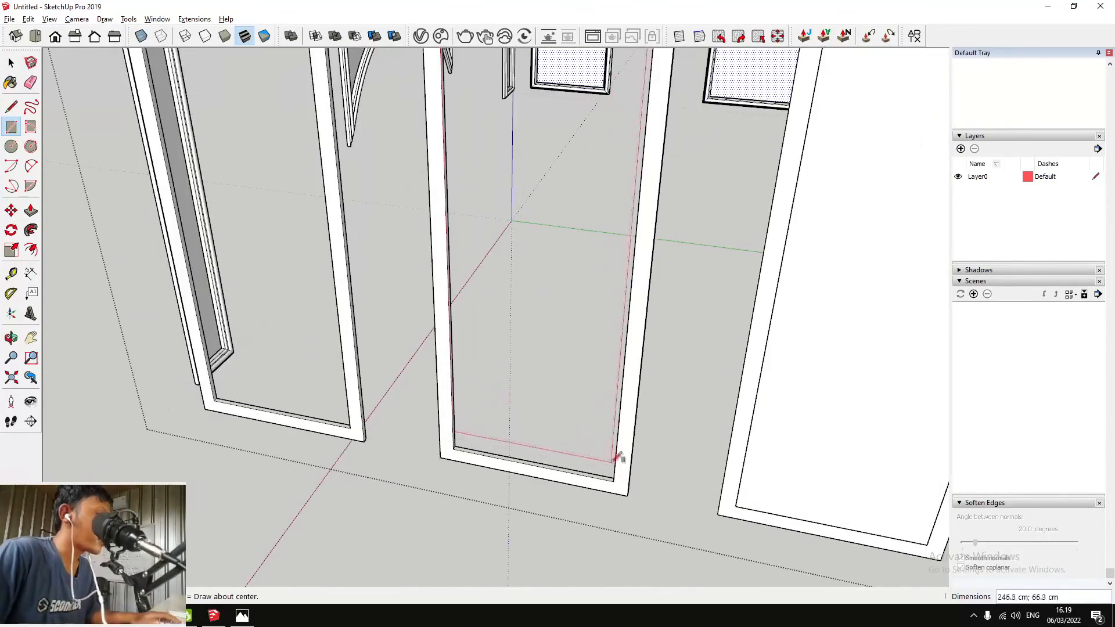
click(614, 481)
scroll(374, 157, down, 5)
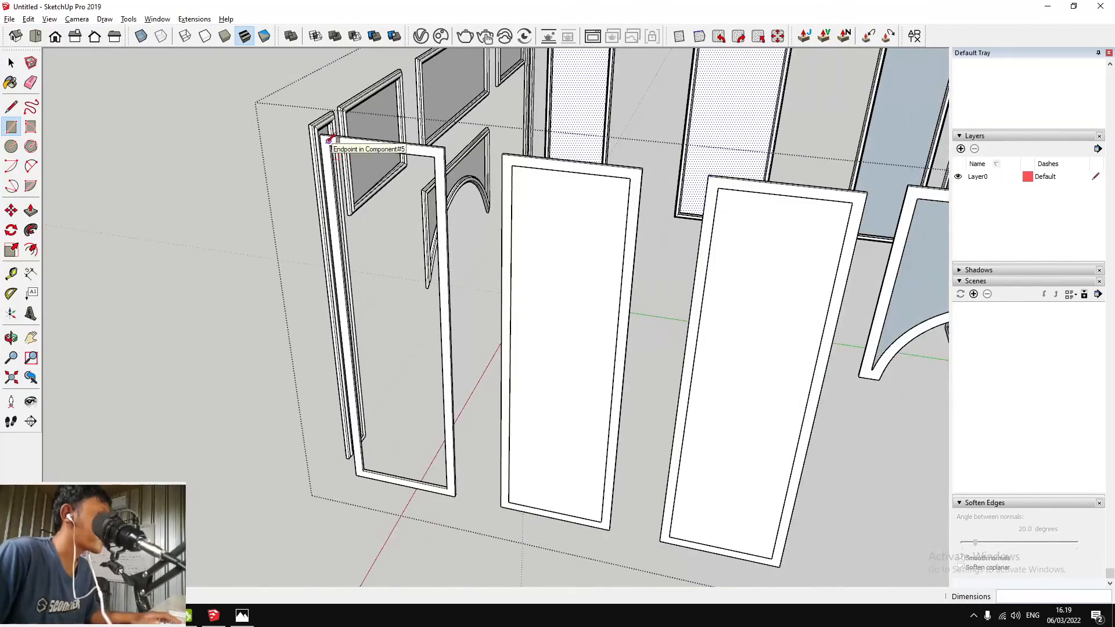
click(330, 145)
scroll(434, 450, up, 2)
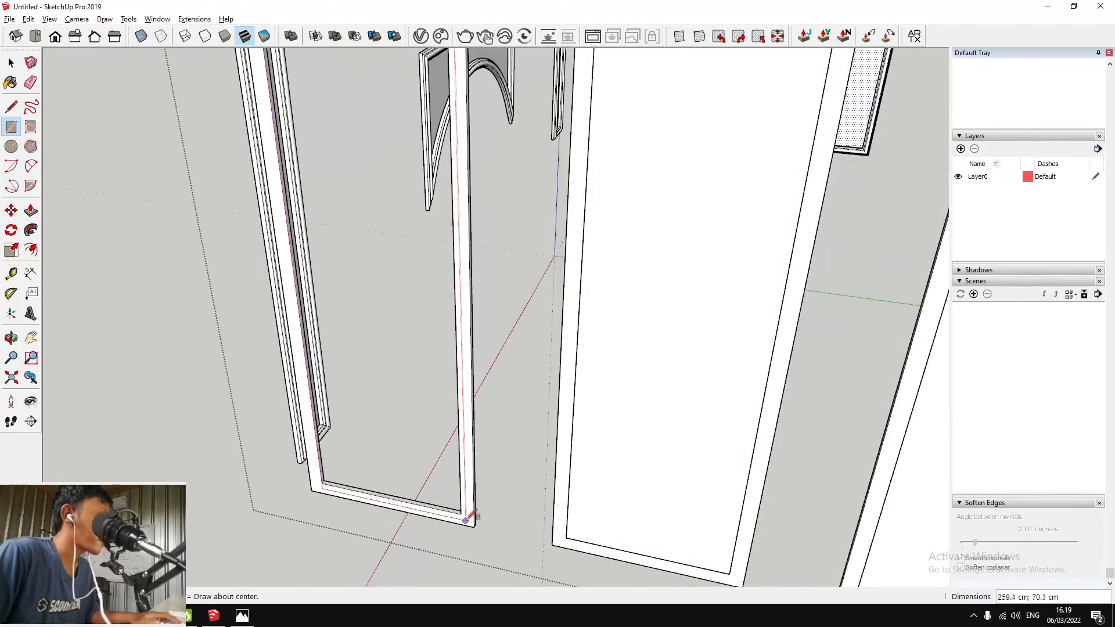
Reverse the three tall infill faces beside the arched moulding together
scroll(462, 514, down, 5)
middle_drag(401, 455, 556, 143)
click(528, 96)
ctrl+click(442, 102)
ctrl+click(585, 111)
right_click(585, 112)
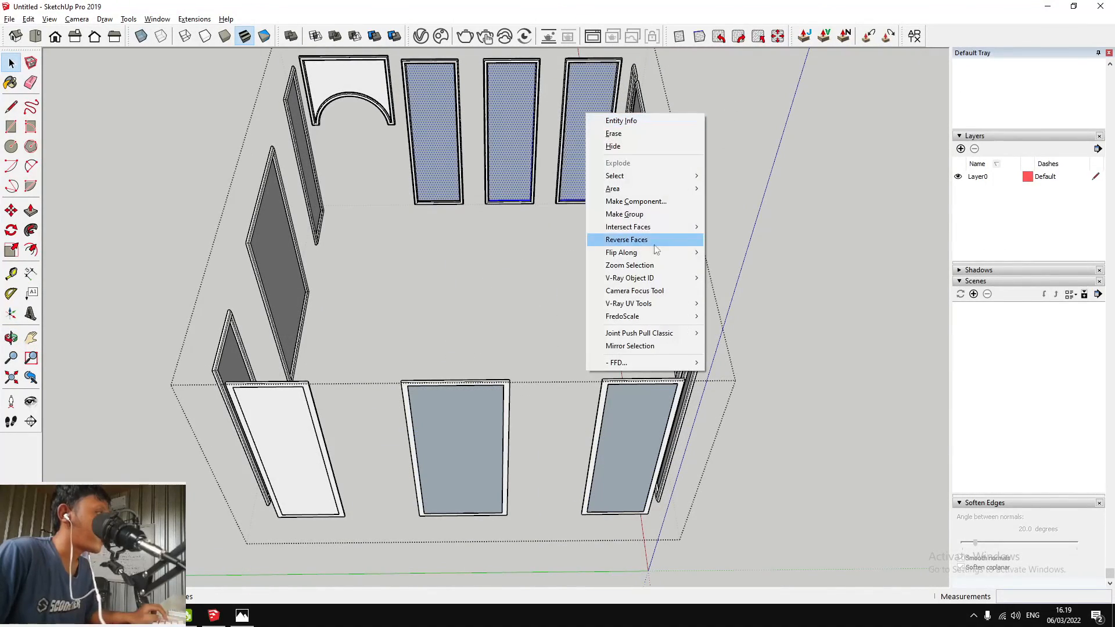
click(633, 240)
Reverse the remaining tall infill face on the opposite wall to match its two neighbours
middle_drag(505, 208, 598, 110)
click(622, 102)
right_click(622, 102)
click(689, 227)
Select all the moulding frames around the room, make them one group and hide it, leaving the infill faces
scroll(690, 228, down, 3)
middle_drag(690, 227, 484, 121)
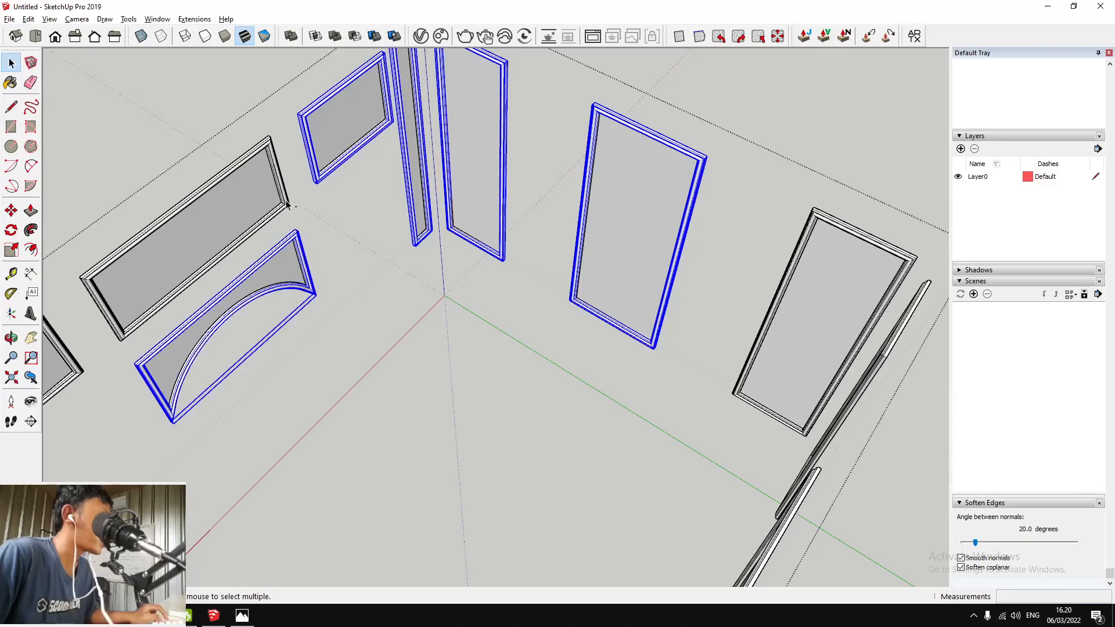
scroll(286, 203, down, 4)
scroll(250, 302, up, 5)
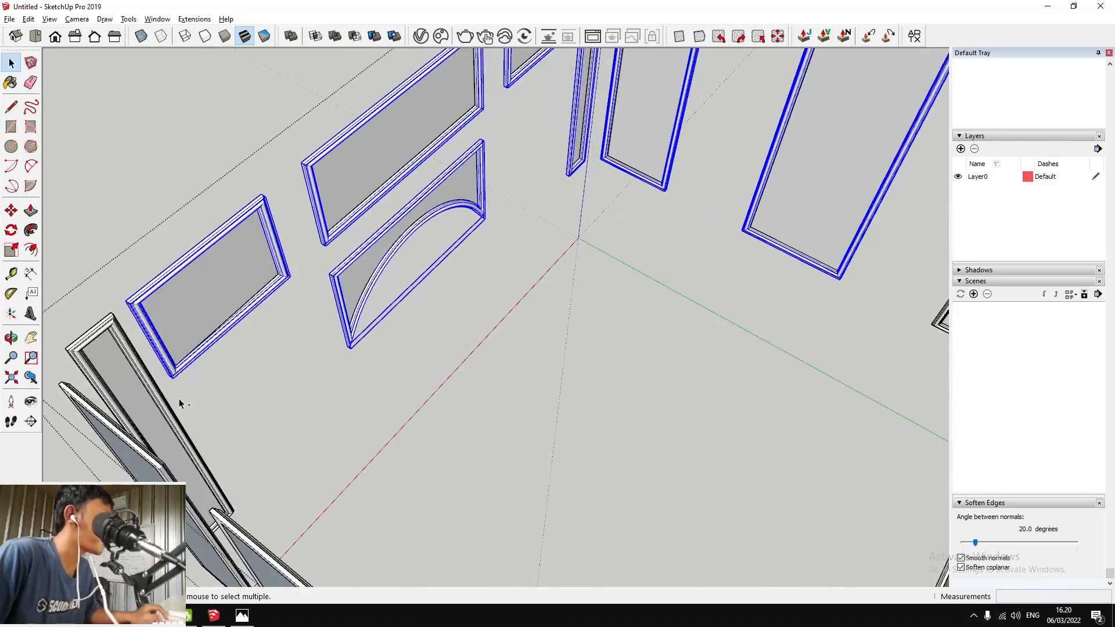
ctrl+click(162, 413)
scroll(162, 413, down, 3)
scroll(192, 437, up, 3)
ctrl+click(190, 442)
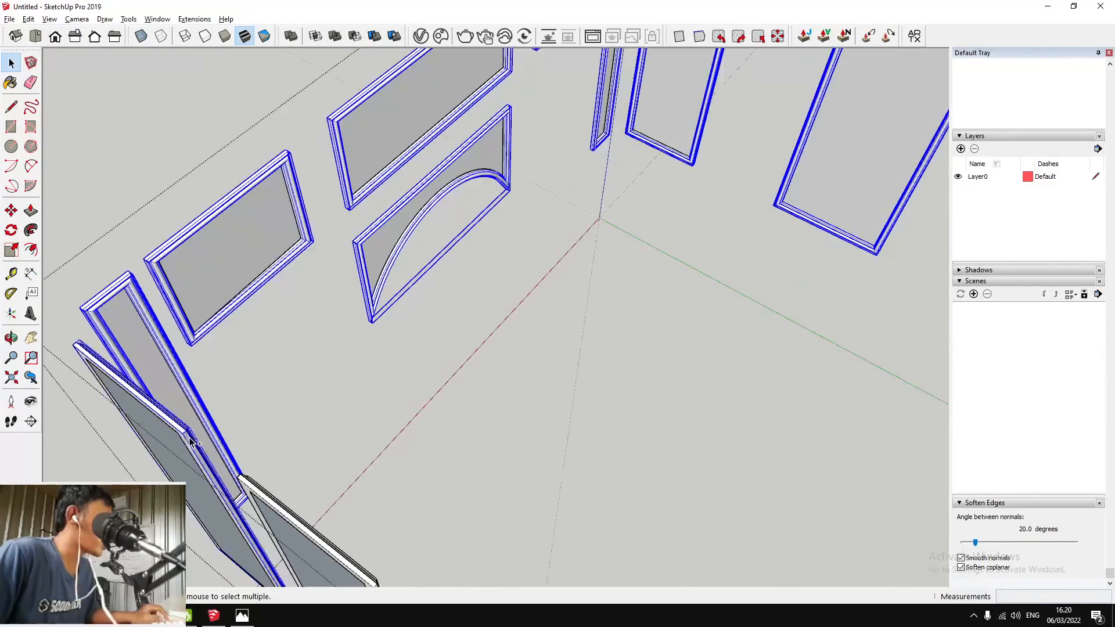
scroll(263, 501, down, 4)
scroll(346, 413, up, 4)
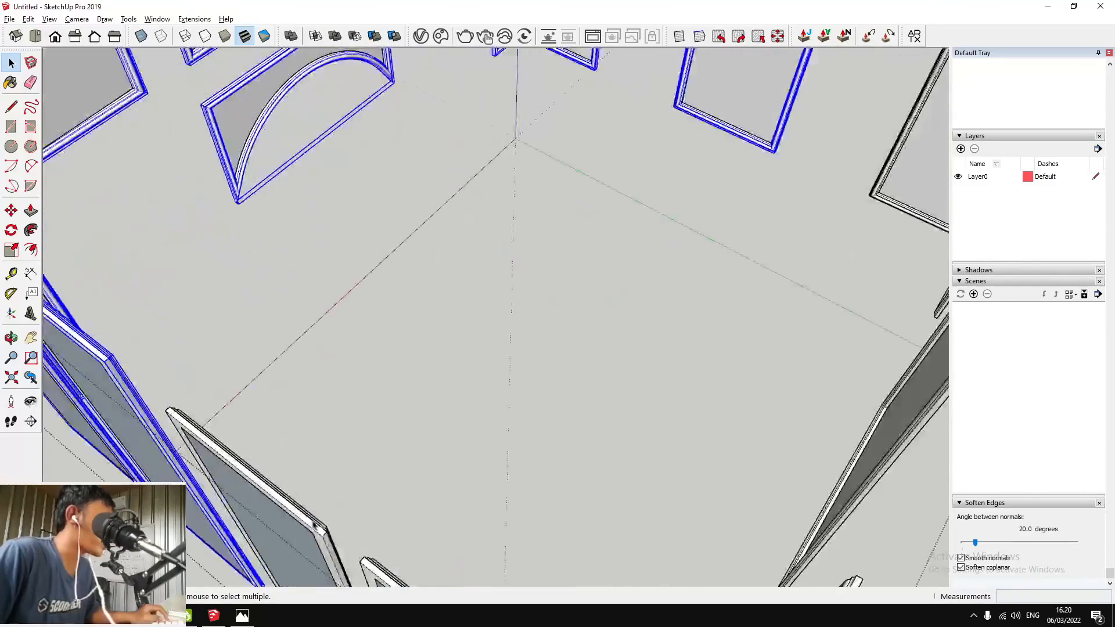
scroll(367, 299, down, 4)
scroll(408, 373, up, 4)
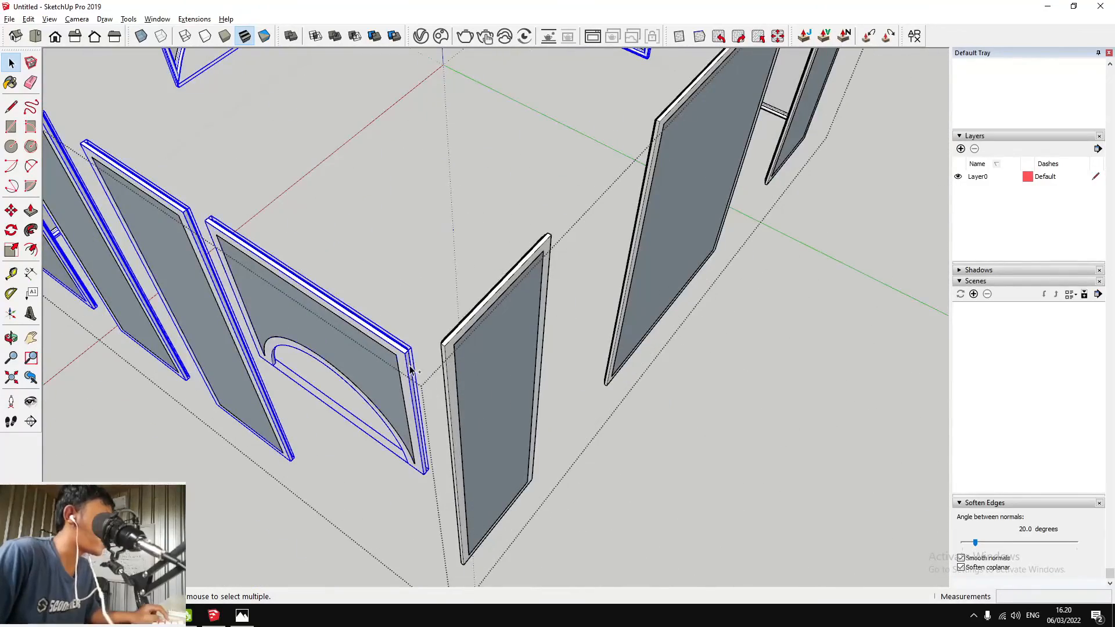
ctrl+click(469, 333)
scroll(470, 332, down, 4)
scroll(584, 189, up, 4)
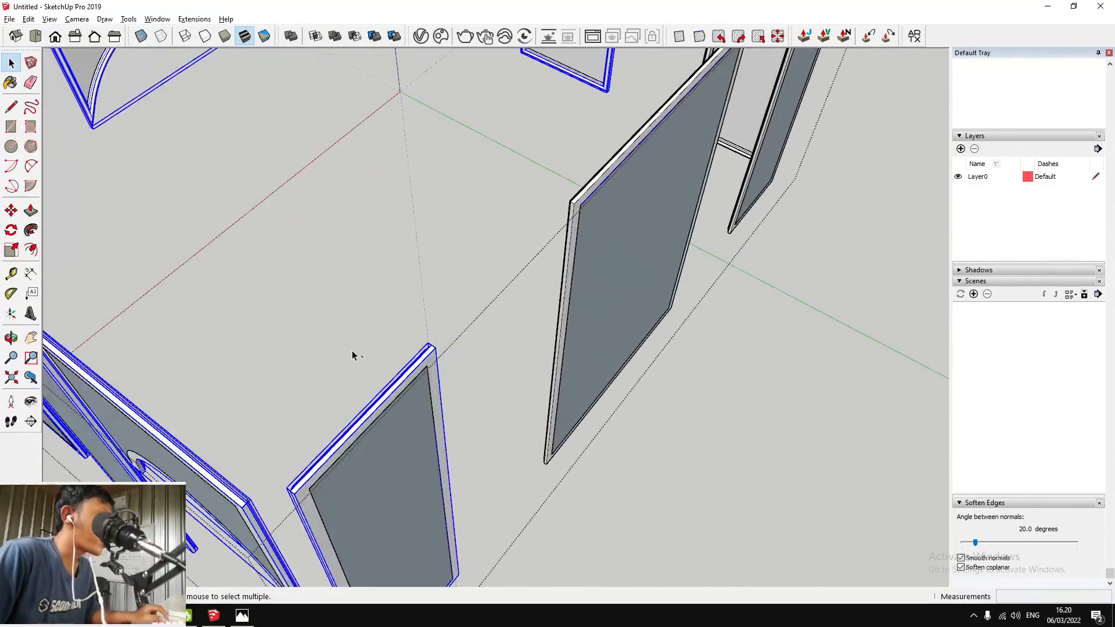
scroll(354, 355, down, 4)
scroll(448, 259, up, 4)
scroll(433, 354, down, 4)
scroll(574, 164, up, 3)
ctrl+click(568, 95)
right_click(568, 94)
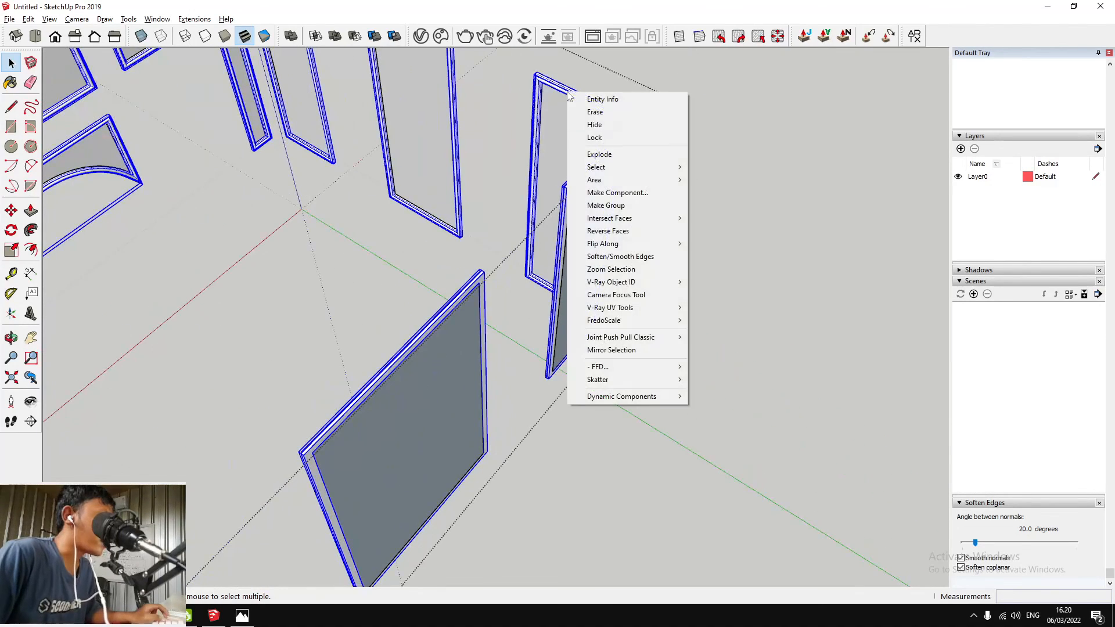
click(606, 206)
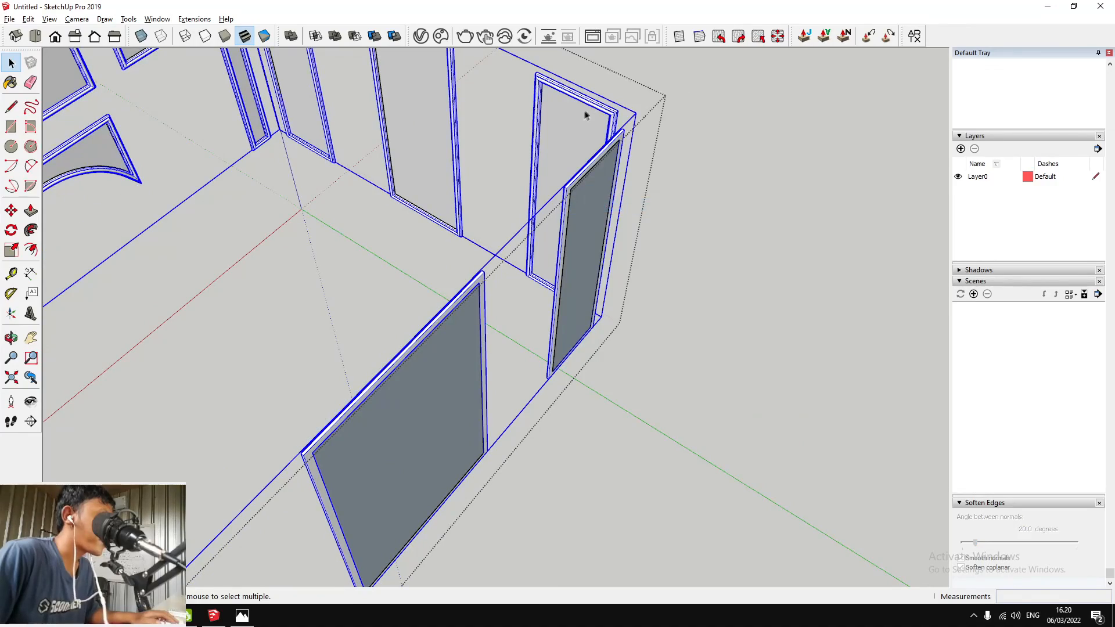
right_click(597, 109)
click(617, 143)
scroll(616, 215, down, 6)
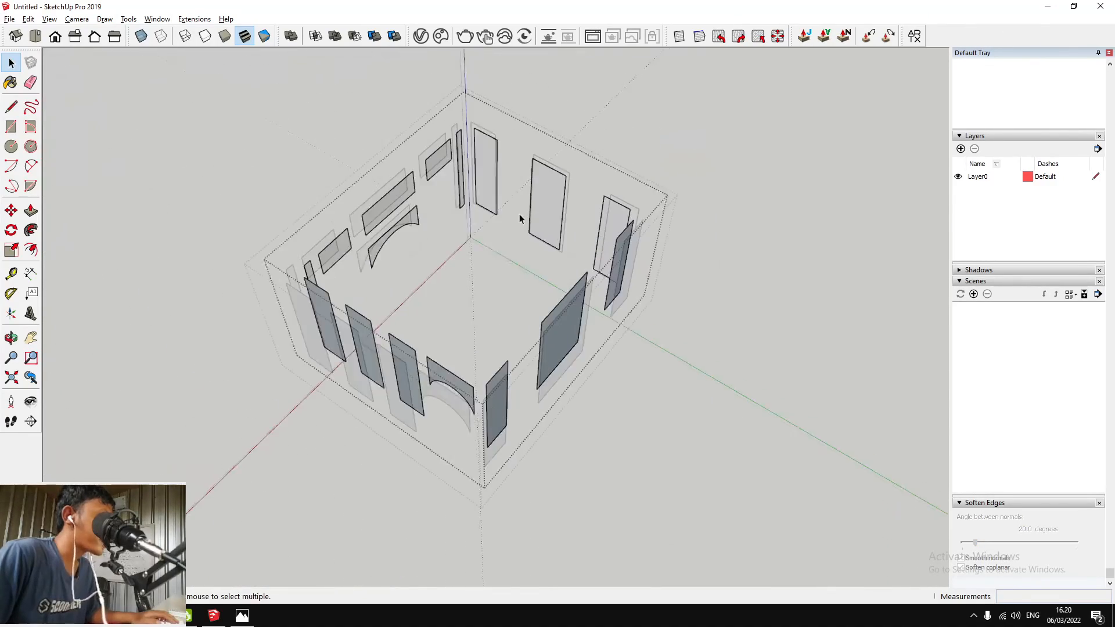
Check the long edge of the narrow infill strip with the Tape Measure and examine the infill faces on every wall
scroll(520, 215, up, 1)
key(o)
scroll(497, 208, up, 1)
middle_drag(497, 208, 154, 129)
middle_drag(749, 255, 770, 229)
scroll(629, 168, up, 4)
middle_drag(628, 168, 660, 186)
scroll(660, 186, up, 2)
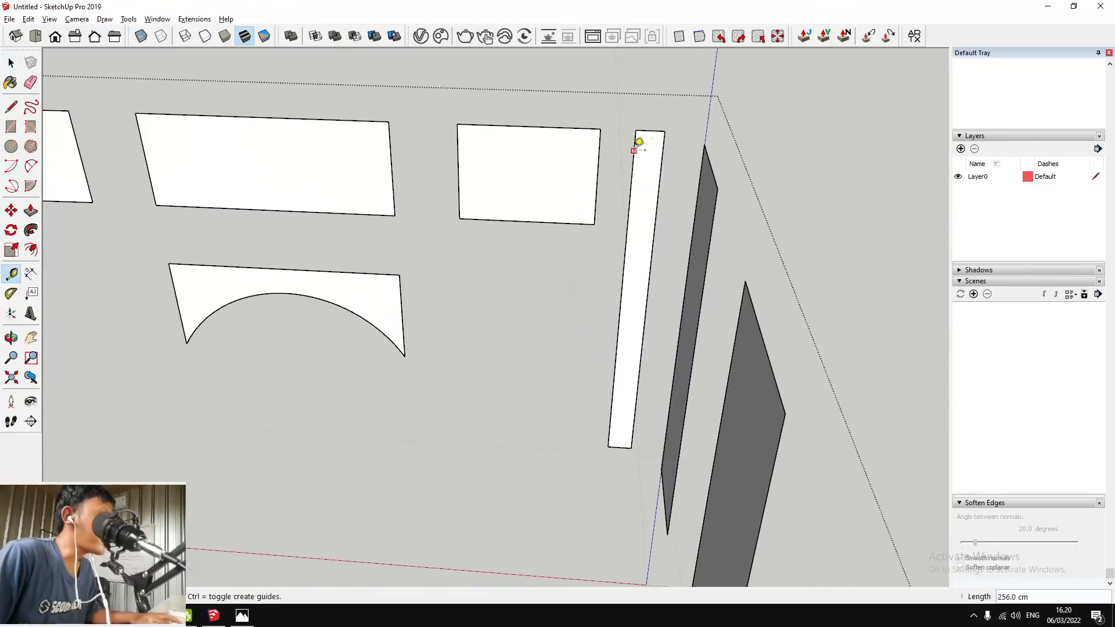
scroll(633, 184, down, 6)
middle_drag(557, 254, 1013, 247)
middle_drag(732, 192, 825, 187)
drag(825, 187, 490, 224)
middle_drag(490, 224, 451, 232)
shift+middle_drag(585, 156, 571, 265)
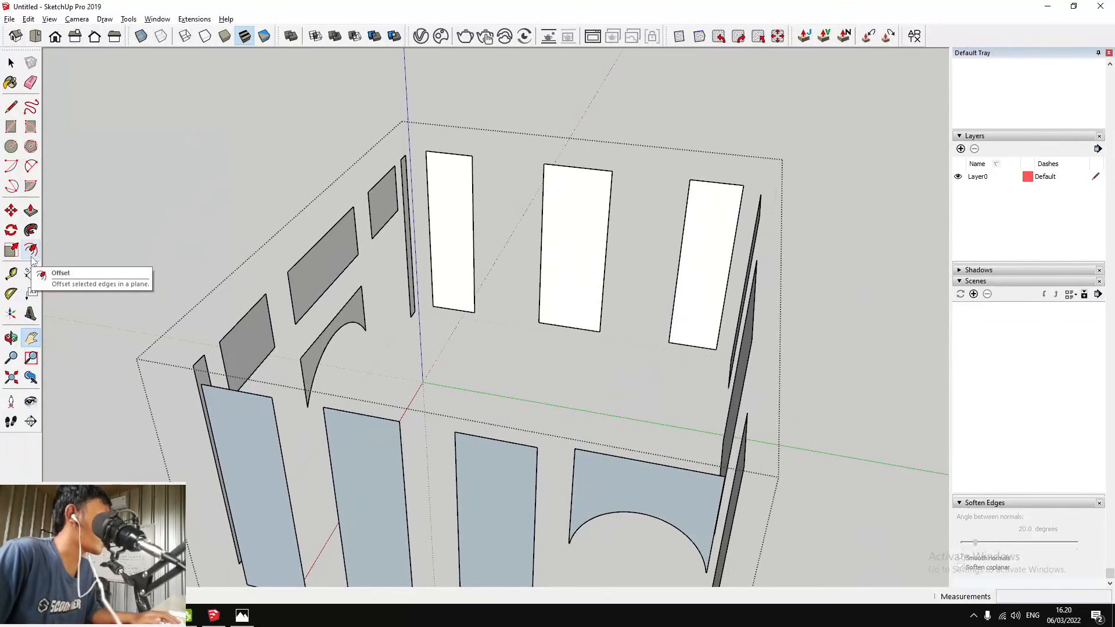
Offset the outlines of the three tall infill faces on one wall inward by the same distance
scroll(448, 219, up, 2)
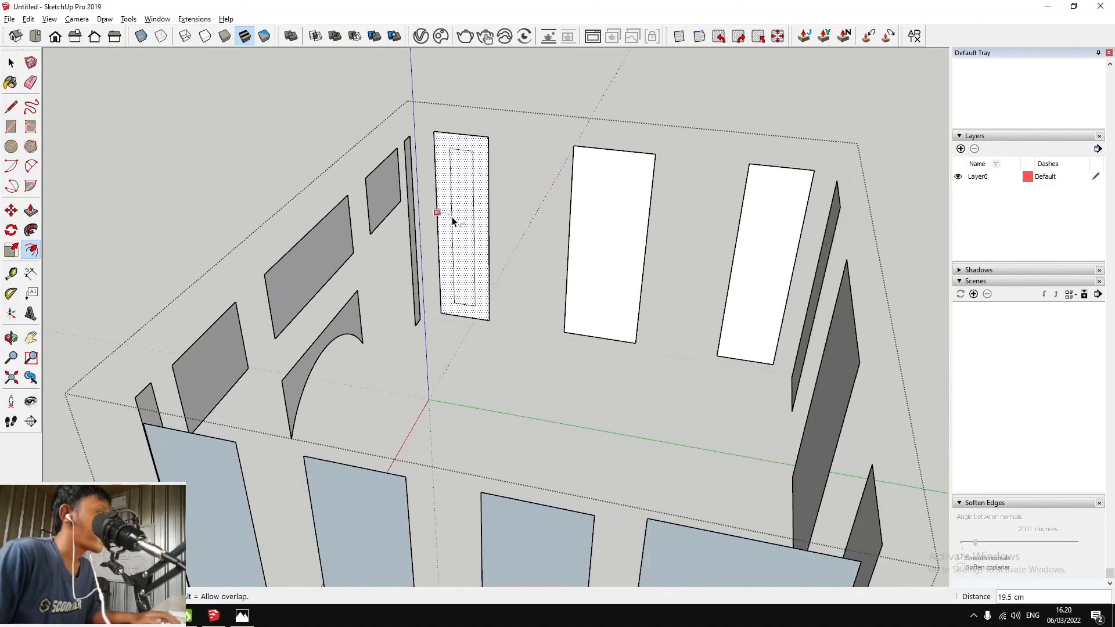
scroll(453, 222, up, 5)
click(418, 209)
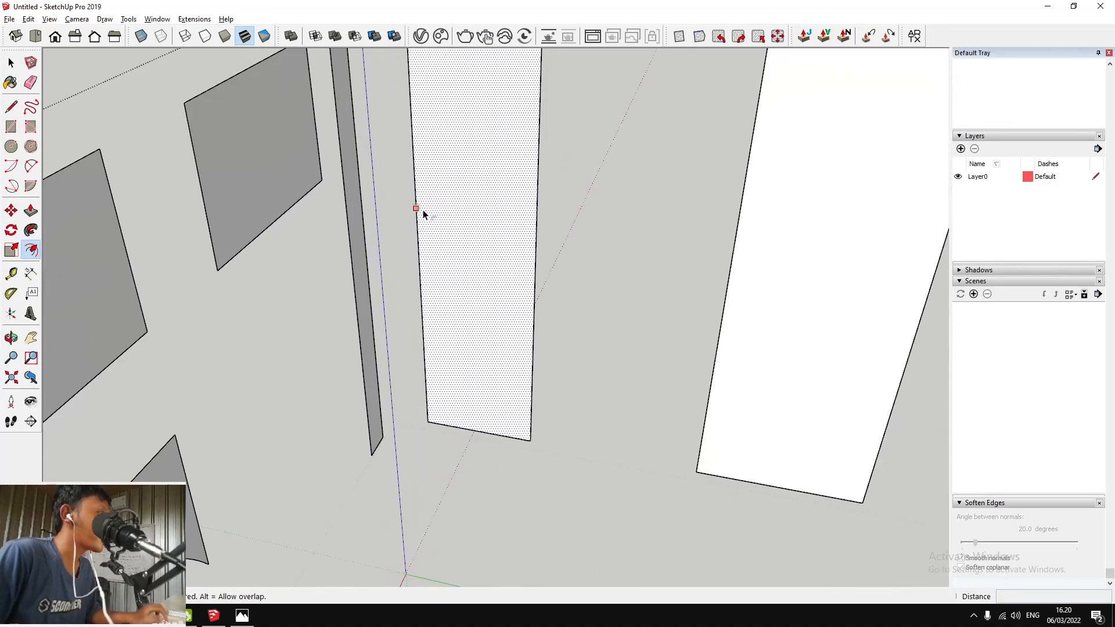
scroll(430, 216, down, 6)
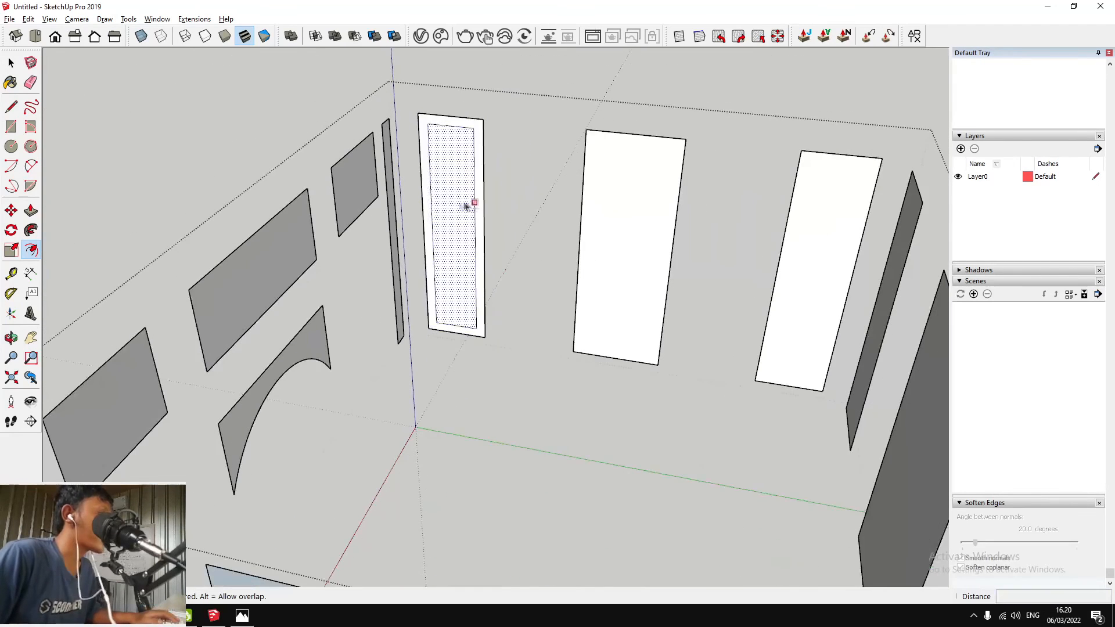
click(441, 202)
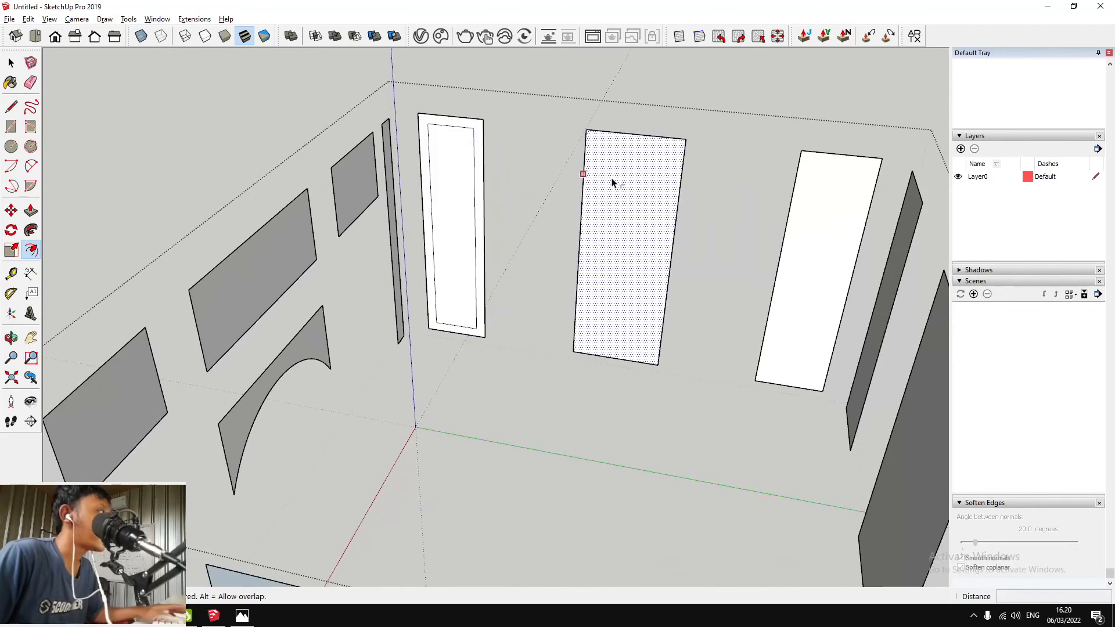
double_click(612, 180)
double_click(821, 204)
key(space)
click(634, 268)
Repeat the inward offset on the large centre infill face and the two tall narrow faces beside it
middle_drag(526, 279, 731, 204)
shift+middle_drag(727, 145, 471, 245)
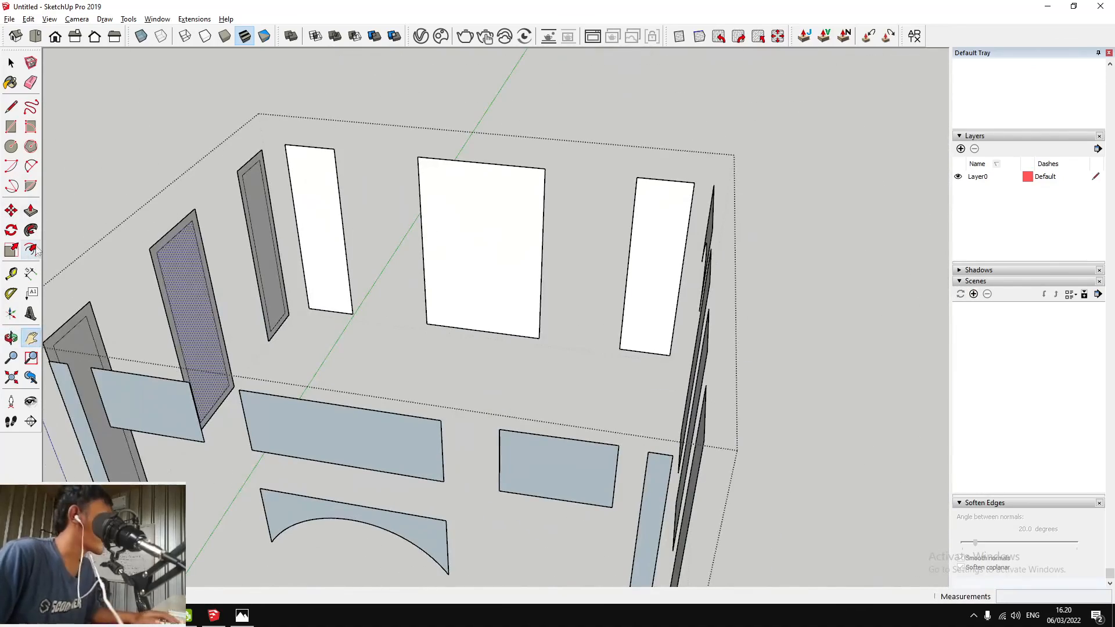
click(31, 250)
double_click(314, 221)
double_click(448, 226)
double_click(667, 227)
Repeat the inward offset on the arched infill face and the three tall faces beside it
middle_drag(666, 227, 476, 244)
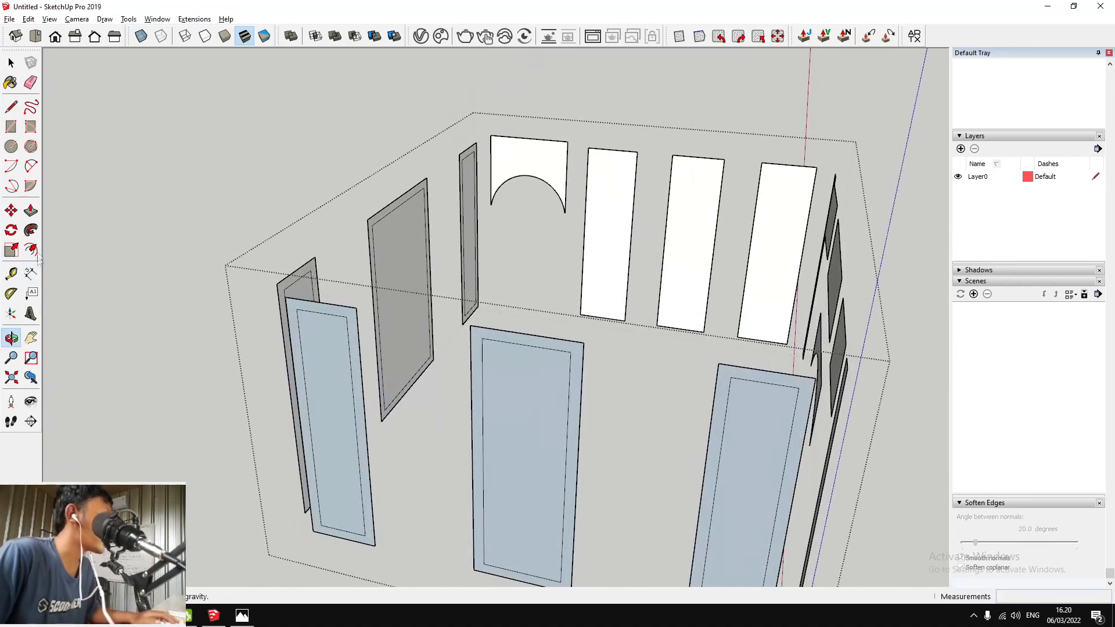
double_click(532, 178)
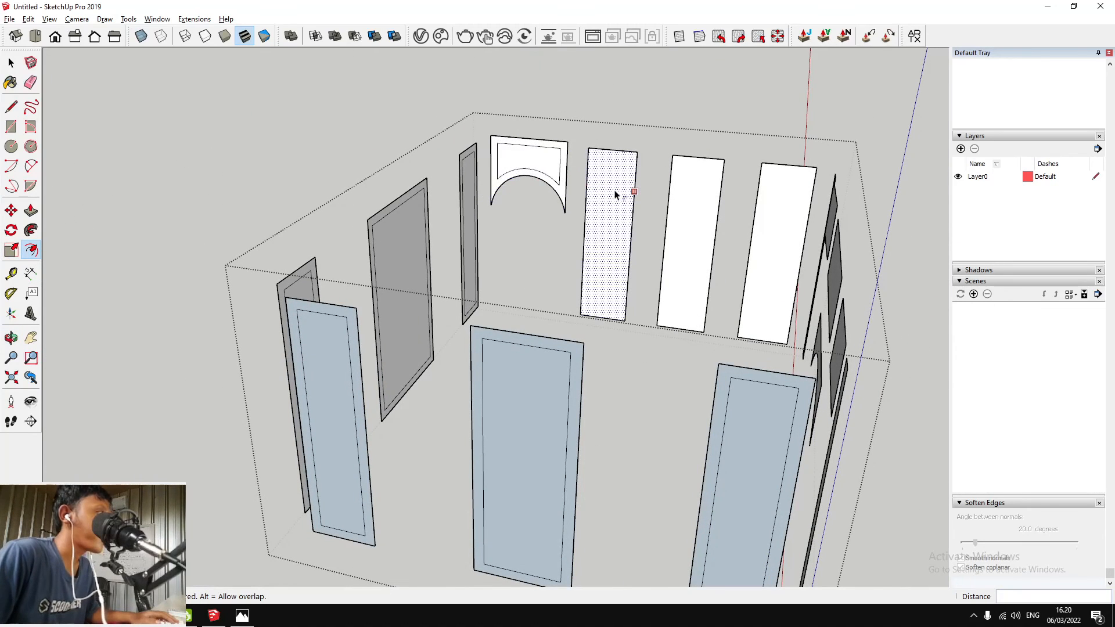
double_click(616, 194)
double_click(716, 197)
double_click(782, 206)
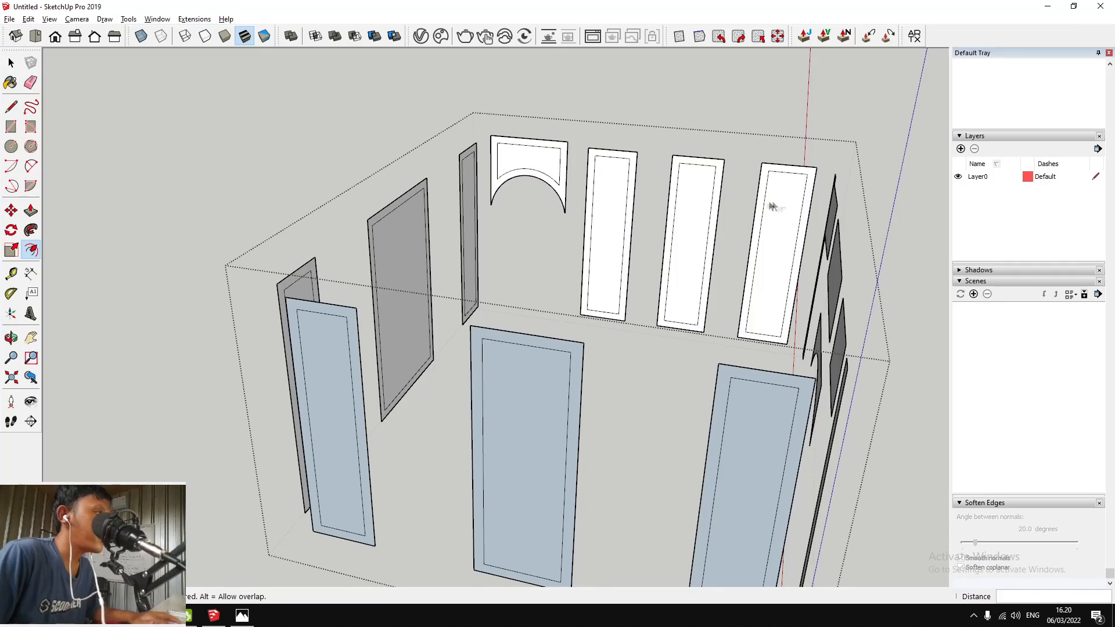
Offset the three rectangular infill faces above the arch inward by the same distance, undoing the offset tried on the arched face
middle_drag(692, 213, 80, 184)
scroll(494, 145, up, 5)
click(31, 249)
double_click(517, 194)
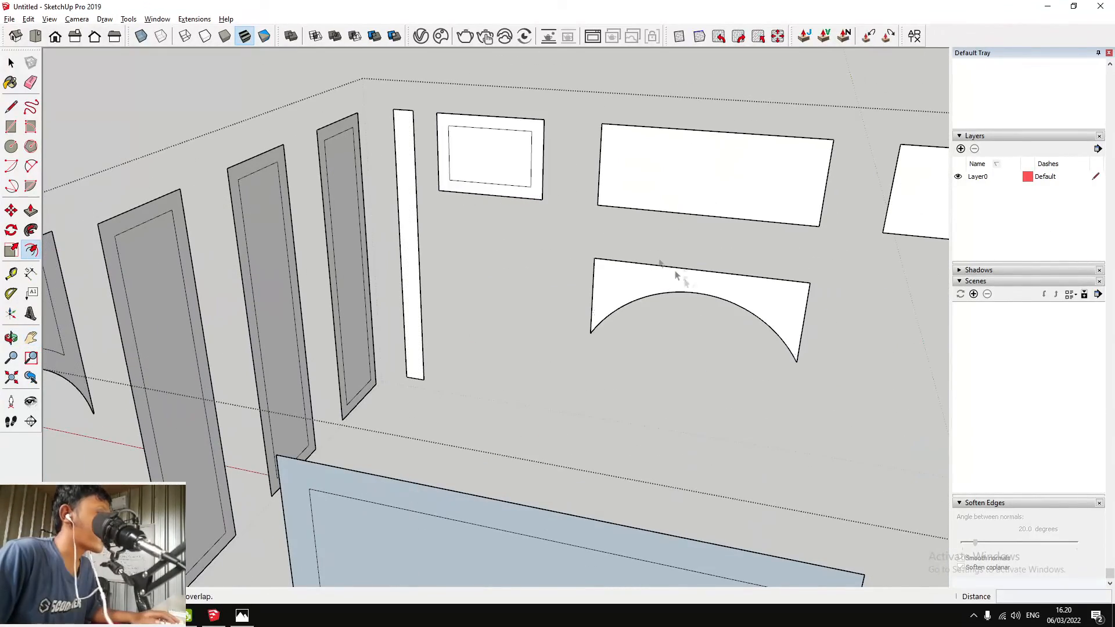
double_click(752, 292)
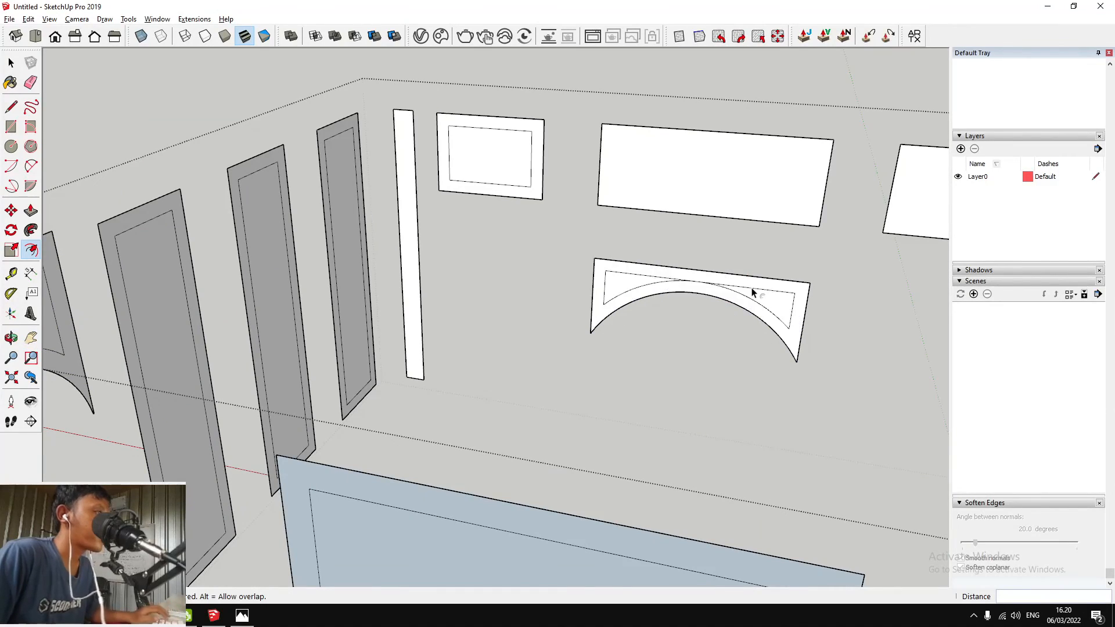
key(ctrl+z)
double_click(714, 214)
shift+middle_drag(841, 210, 803, 211)
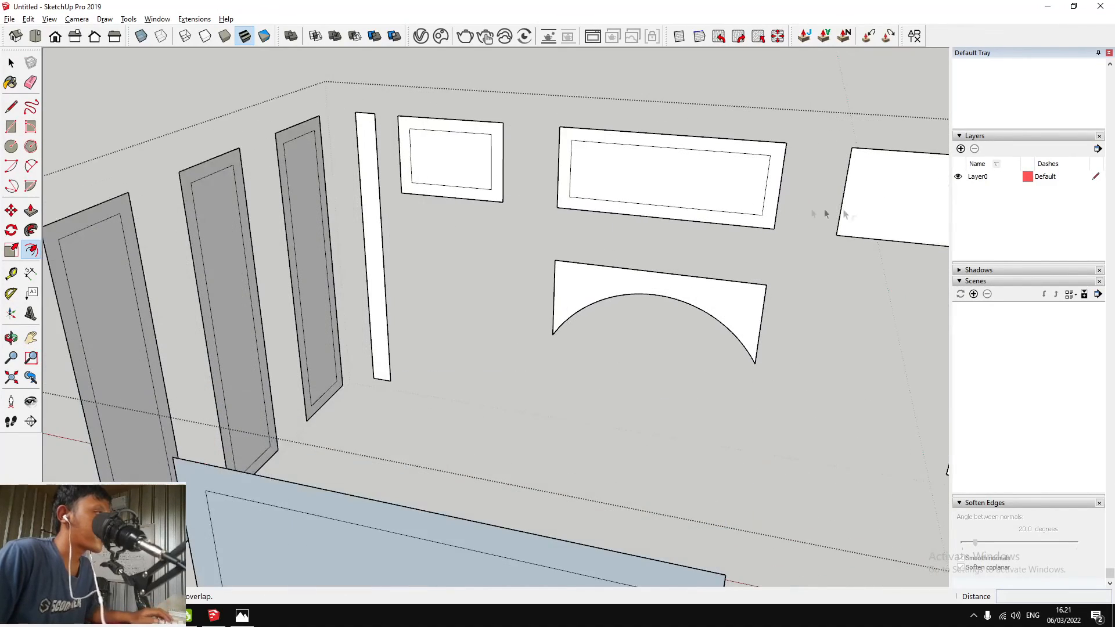
double_click(872, 225)
scroll(873, 225, down, 2)
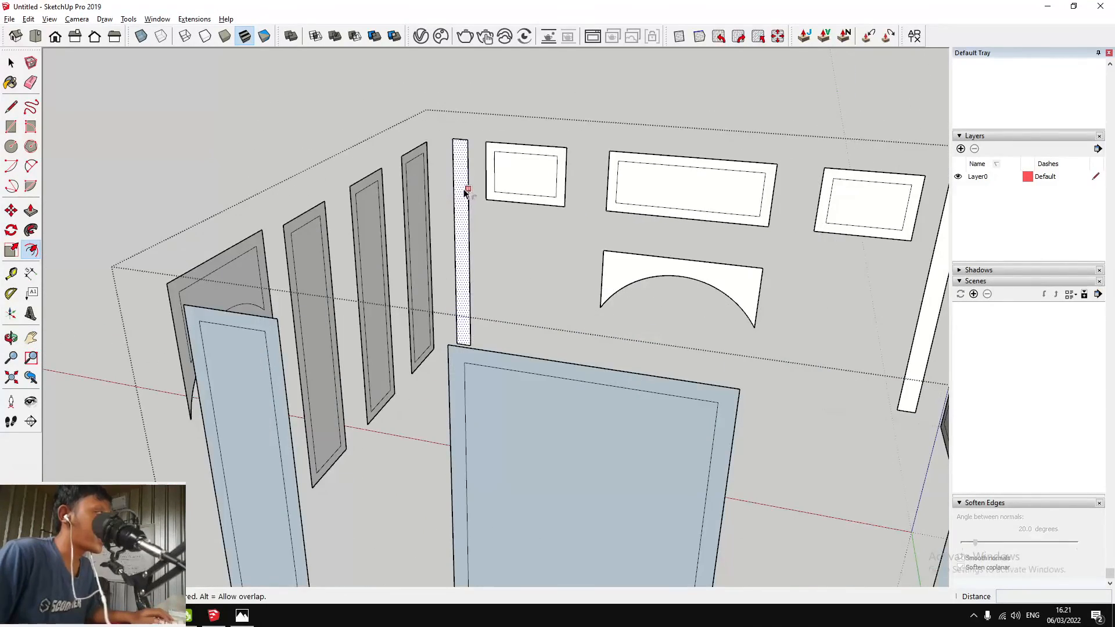
Offset the two narrow strips and the arched face on the same wall inward by 4 cm
scroll(469, 200, down, 5)
scroll(420, 206, up, 5)
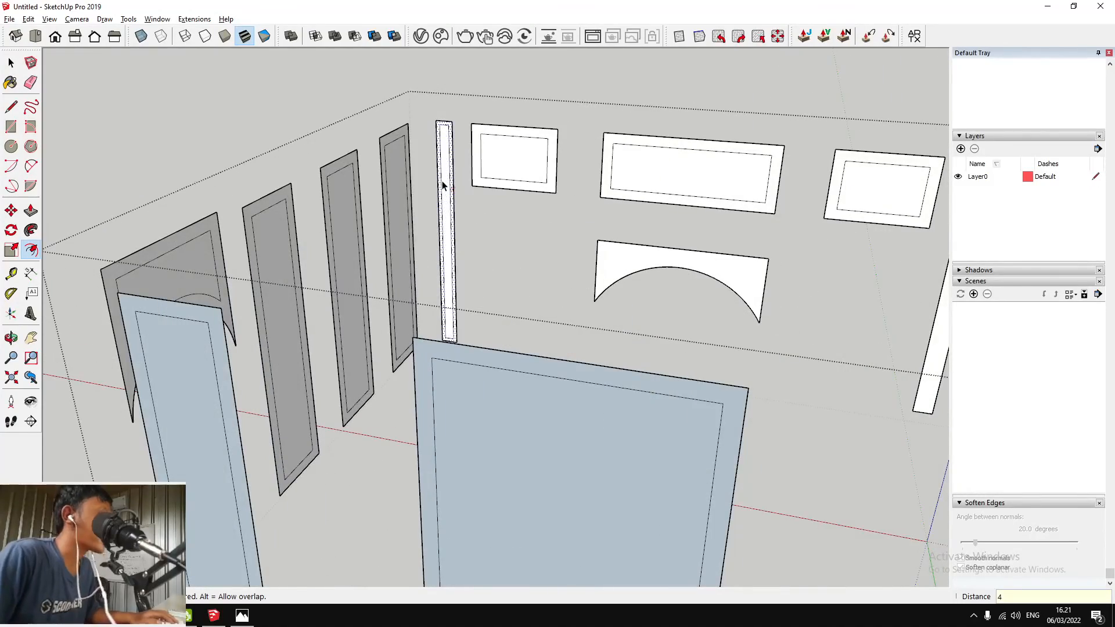
scroll(442, 185, up, 3)
scroll(727, 269, down, 5)
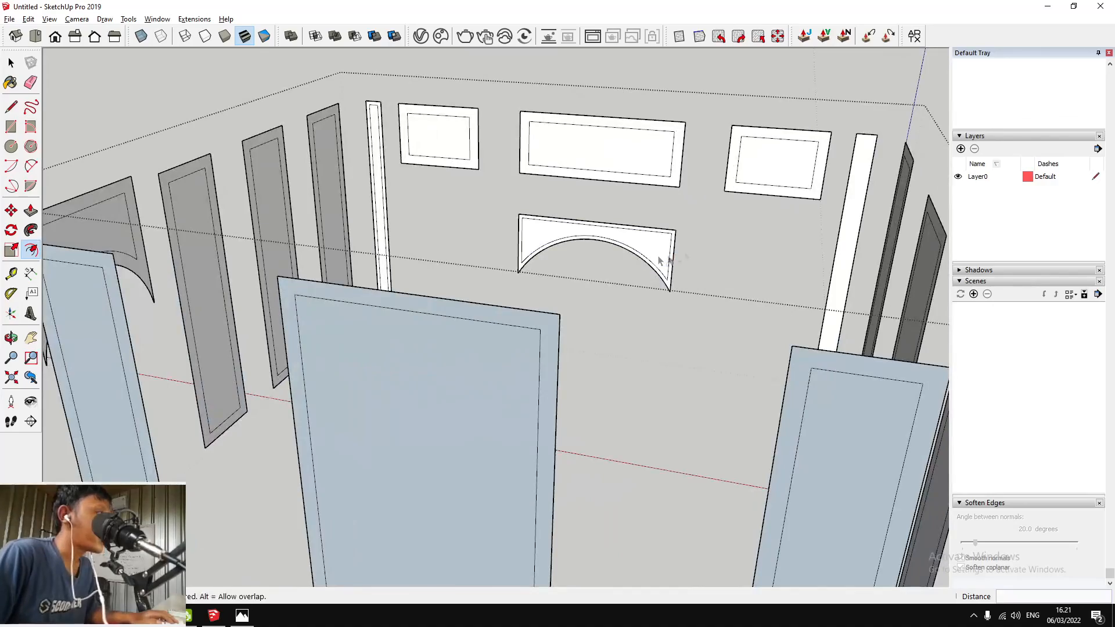
scroll(650, 248, up, 4)
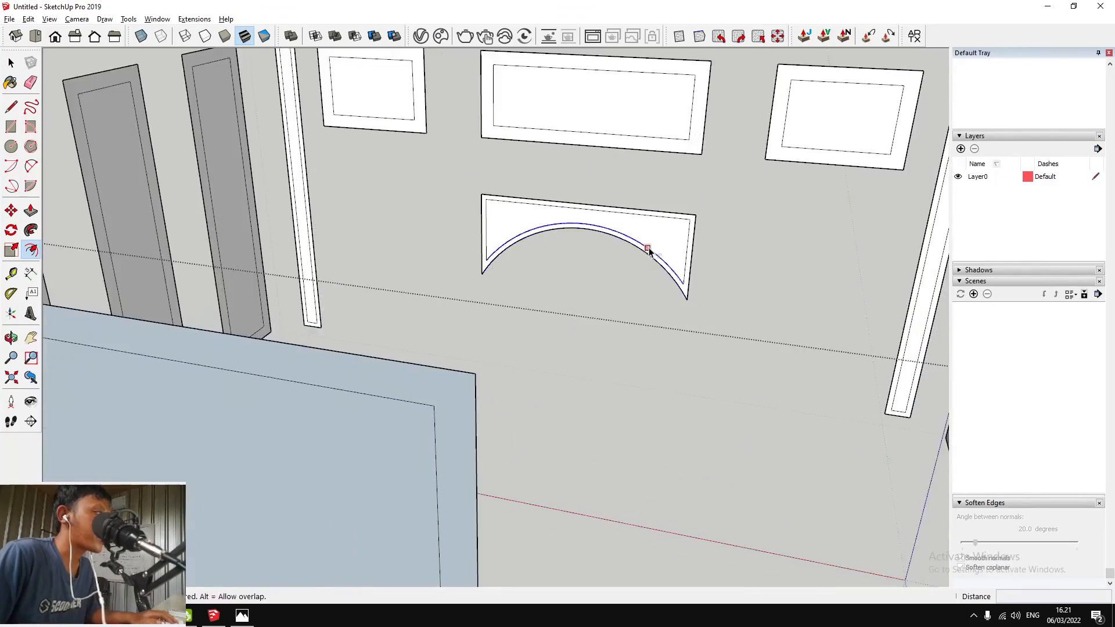
scroll(538, 269, down, 4)
scroll(551, 249, up, 1)
Offset a second 4 cm border inside the arched face, the three rectangular faces and one narrow strip
scroll(496, 248, up, 4)
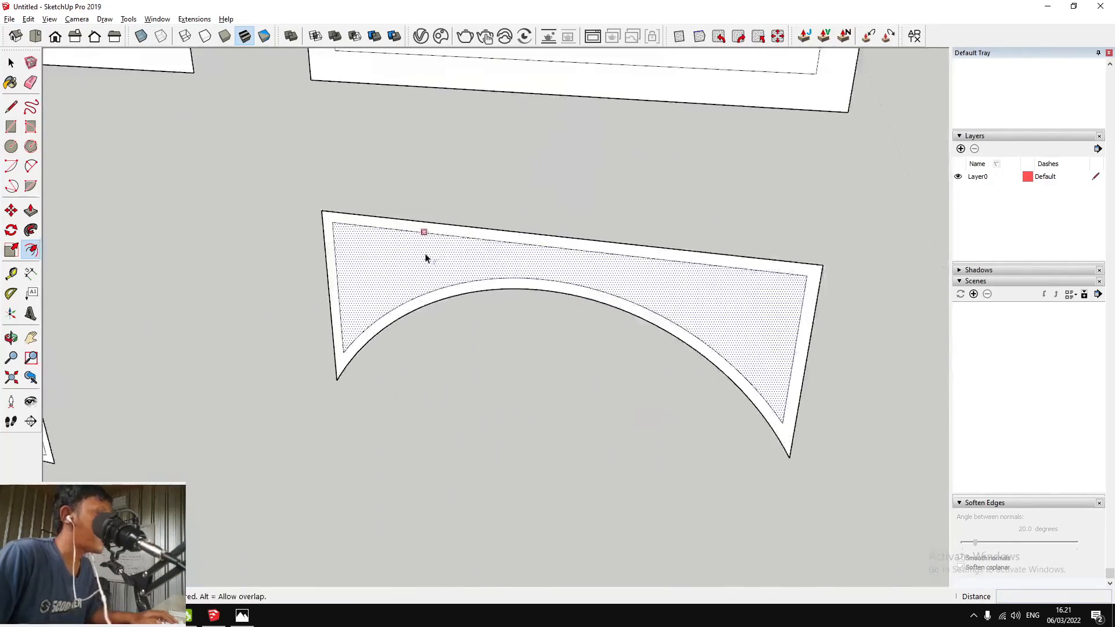
click(426, 261)
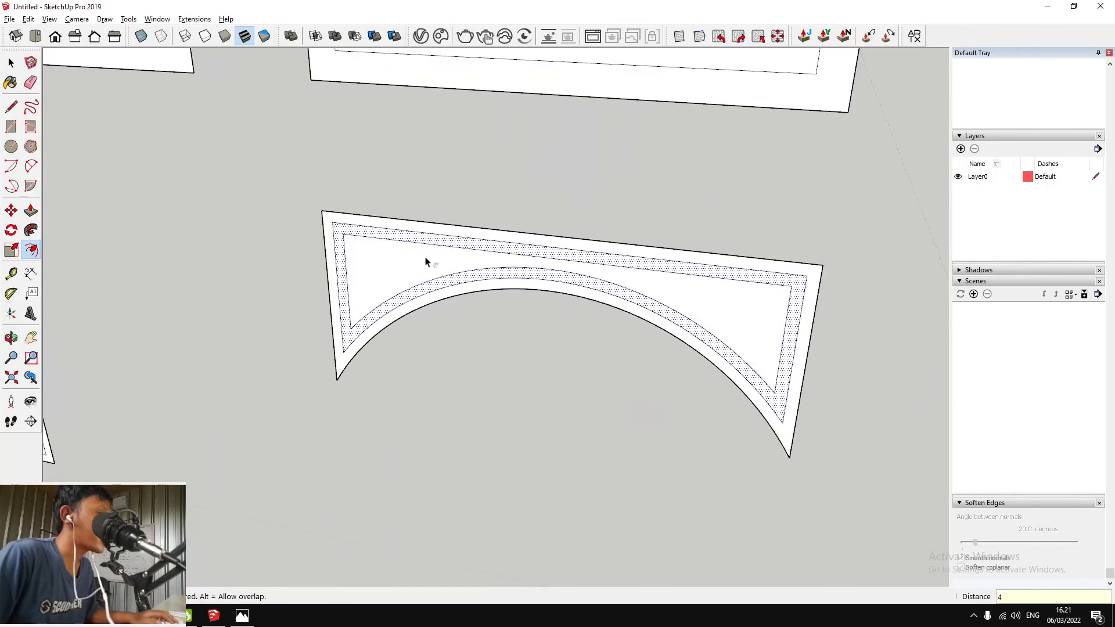
scroll(424, 256, down, 5)
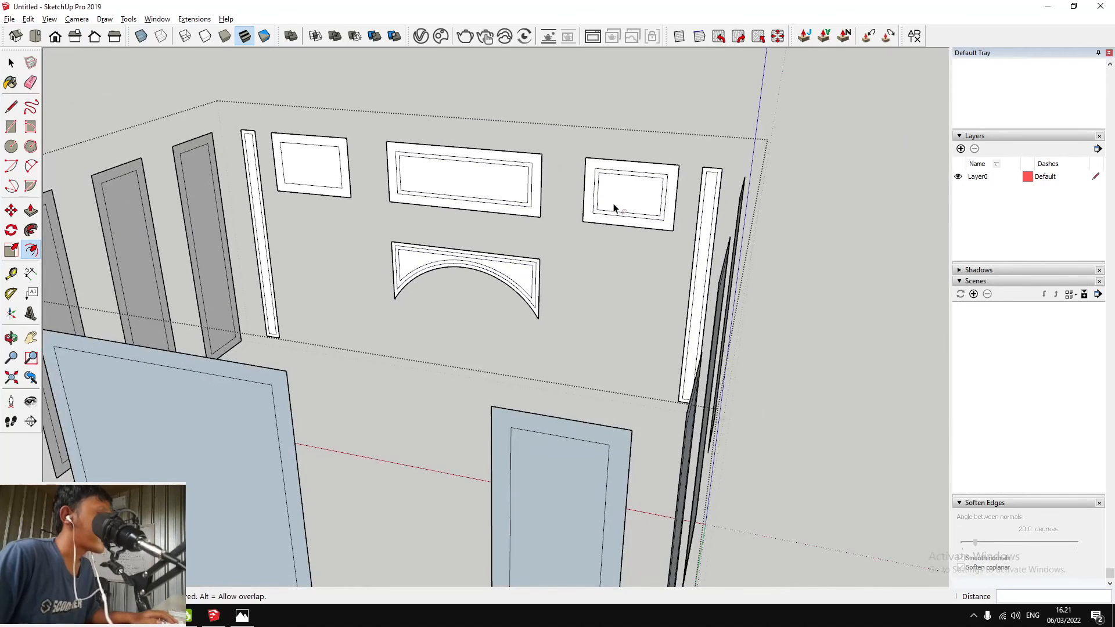
scroll(356, 171, up, 3)
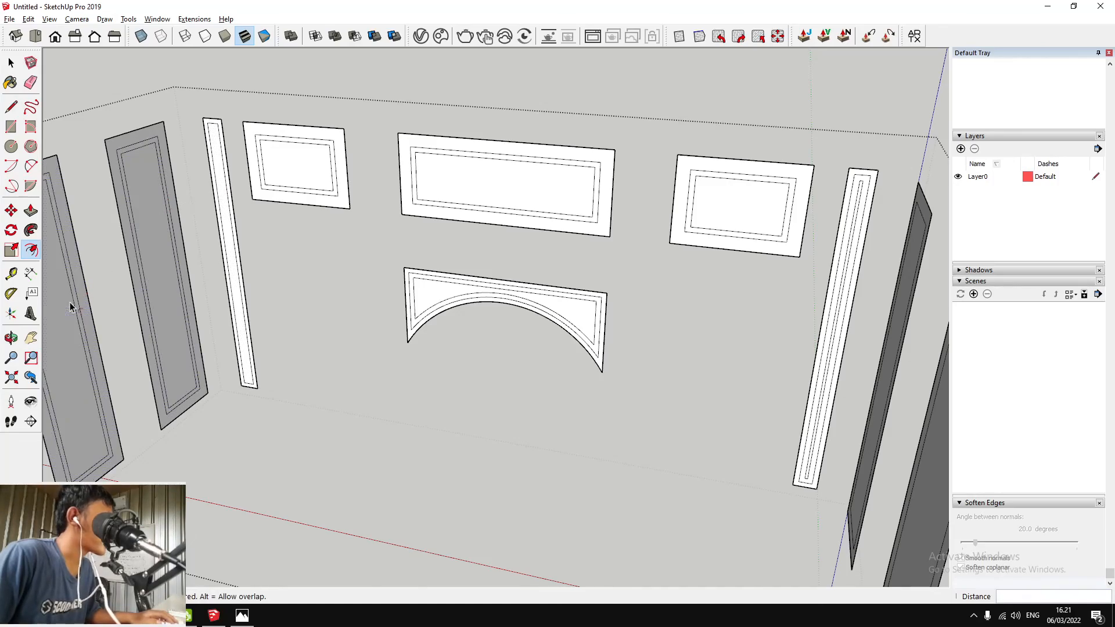
Repeat the 4 cm second inner offset on the infill faces of the other walls
scroll(516, 264, down, 3)
middle_drag(501, 268, 671, 129)
scroll(283, 79, up, 2)
shift+middle_drag(282, 79, 299, 199)
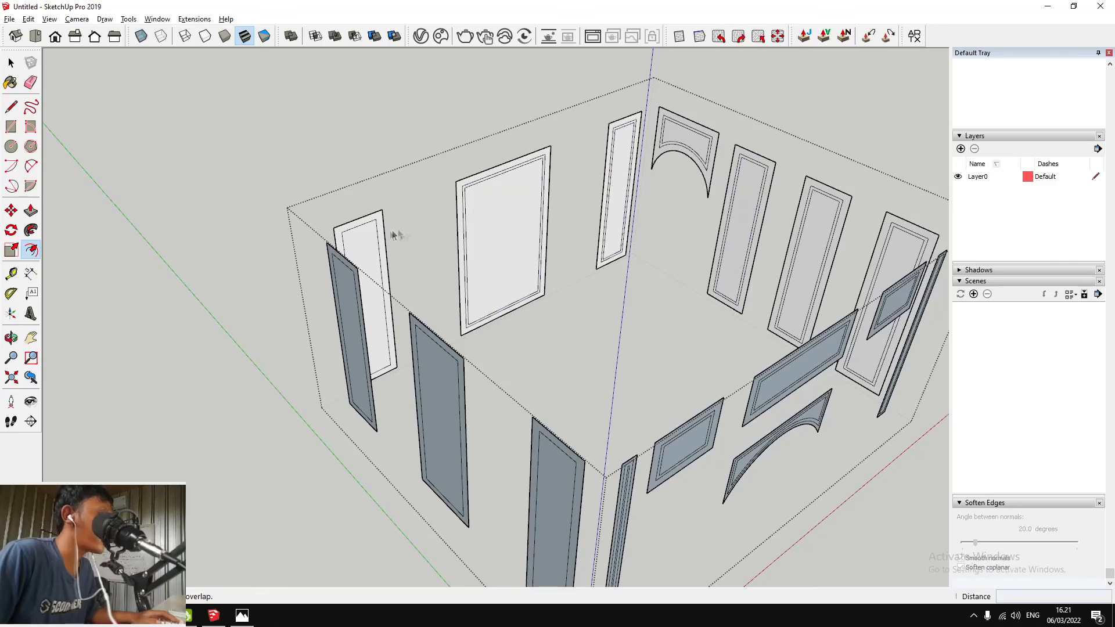
middle_drag(399, 229, 393, 169)
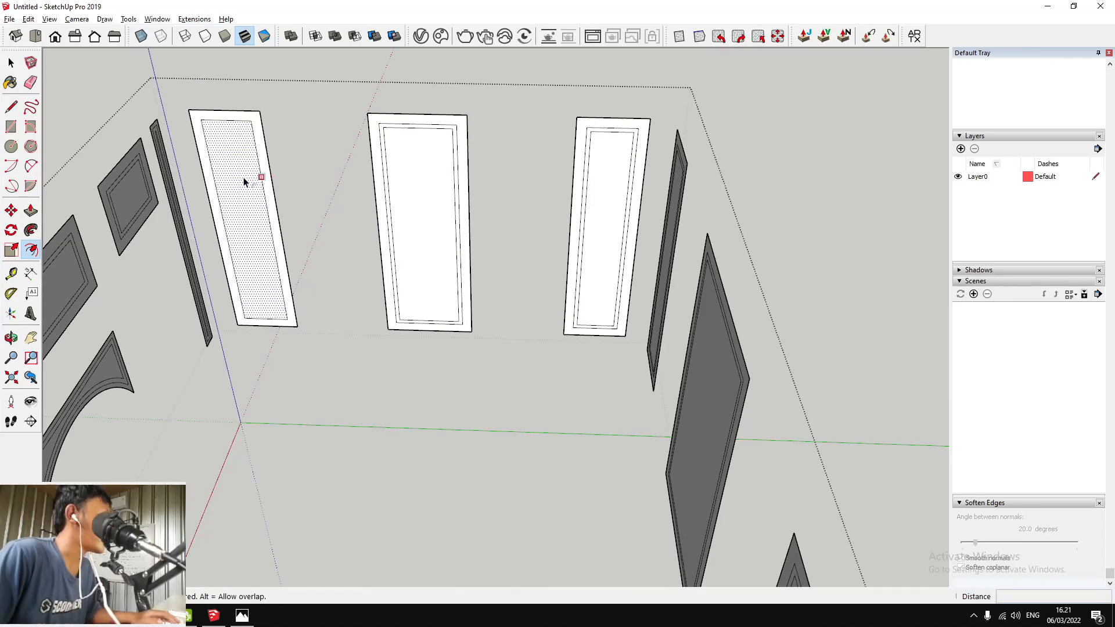
middle_drag(248, 180, 610, 229)
Delete the innermost faces of the three tall frames on one wall and of the frames beside them on the adjacent wall
scroll(411, 201, up, 3)
click(411, 200)
ctrl+click(661, 176)
scroll(661, 175, down, 4)
scroll(297, 252, up, 4)
ctrl+click(312, 221)
middle_drag(311, 223, 690, 206)
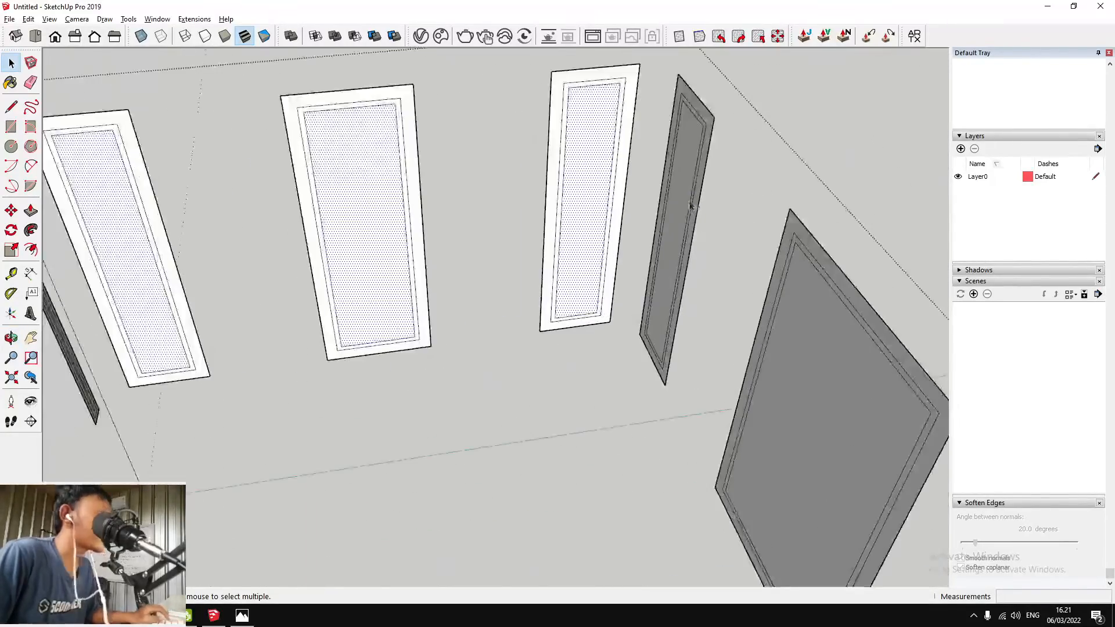
ctrl+click(817, 359)
scroll(585, 201, down, 4)
key(Delete)
Delete the innermost faces of the remaining tall frame, the arched frame and the three tall frames beside it
scroll(775, 389, up, 3)
click(774, 389)
key(Delete)
scroll(774, 389, down, 3)
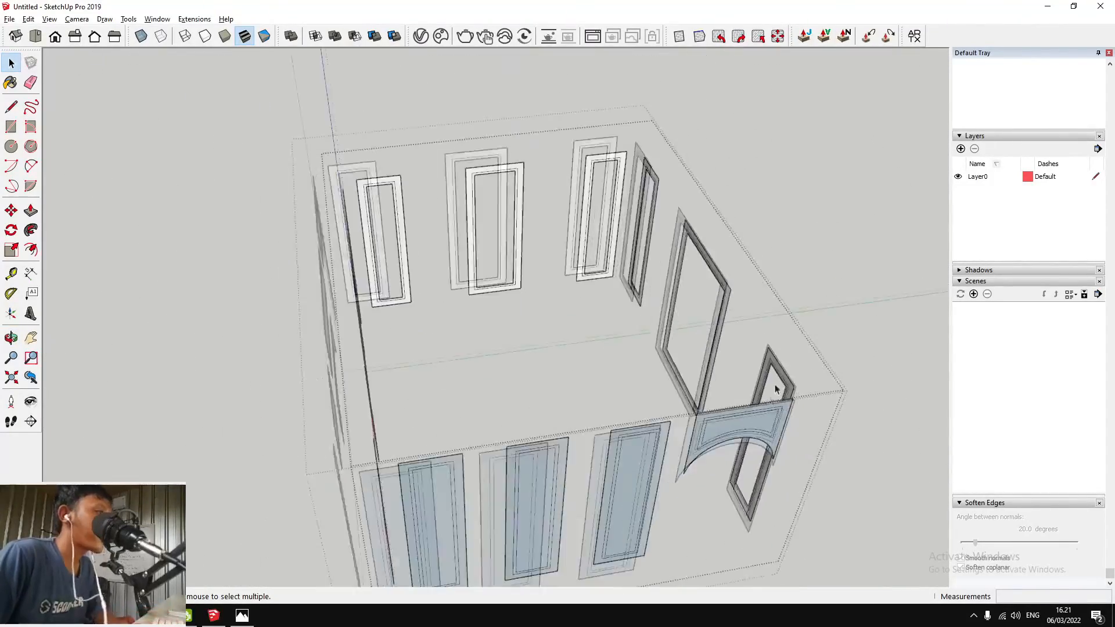
click(753, 431)
scroll(388, 497, down, 5)
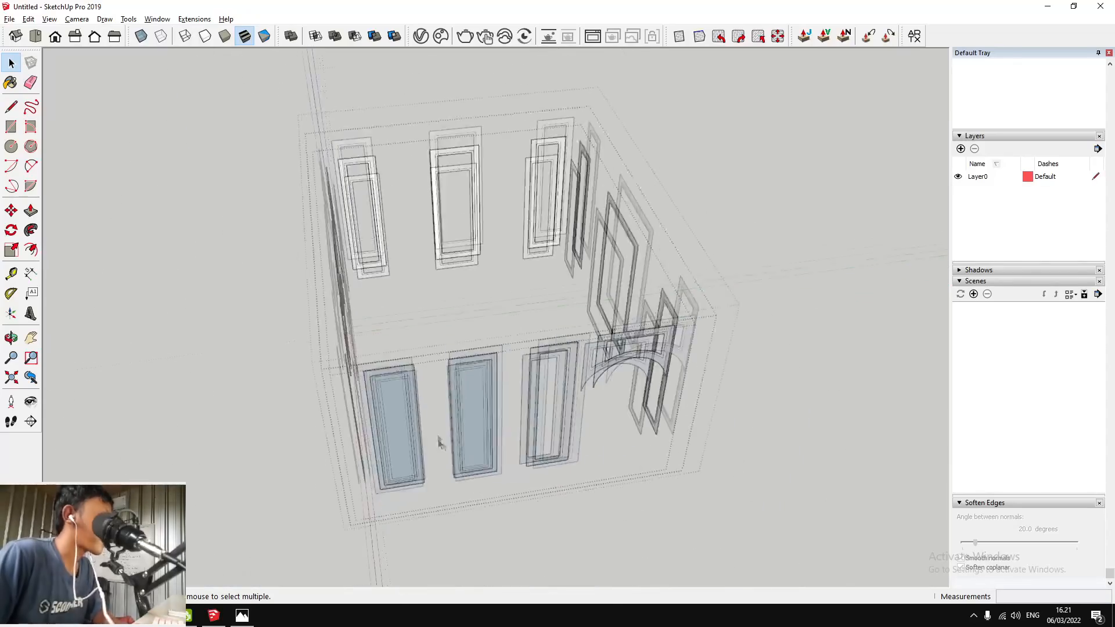
scroll(489, 359, up, 3)
middle_drag(368, 386, 354, 142)
click(488, 177)
scroll(385, 192, down, 3)
scroll(393, 202, up, 2)
scroll(393, 201, up, 1)
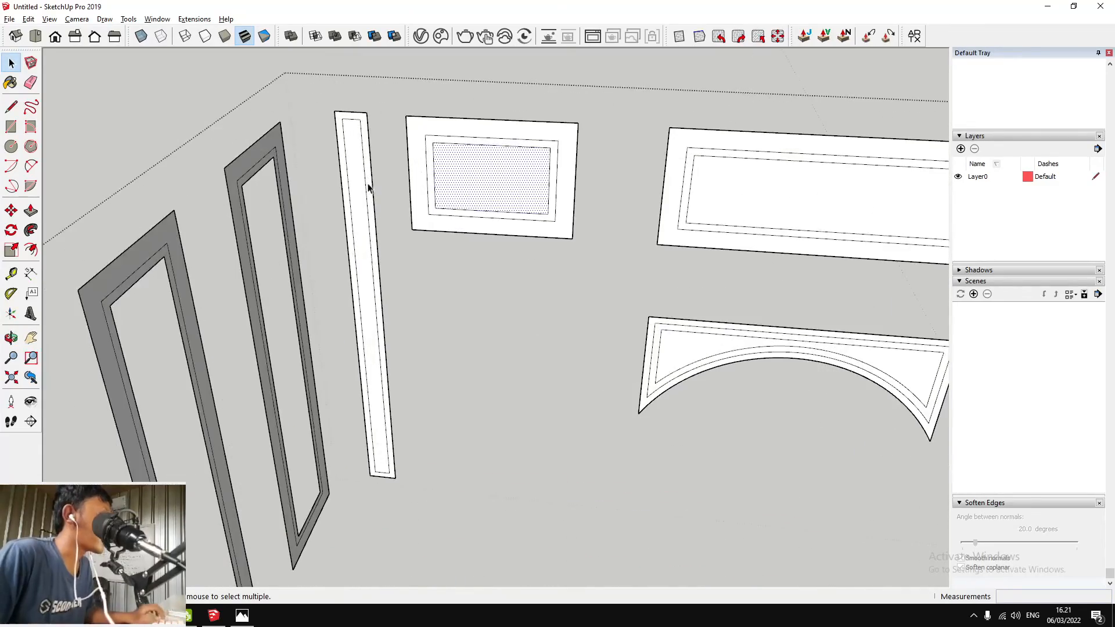
scroll(424, 170, down, 5)
scroll(822, 199, up, 5)
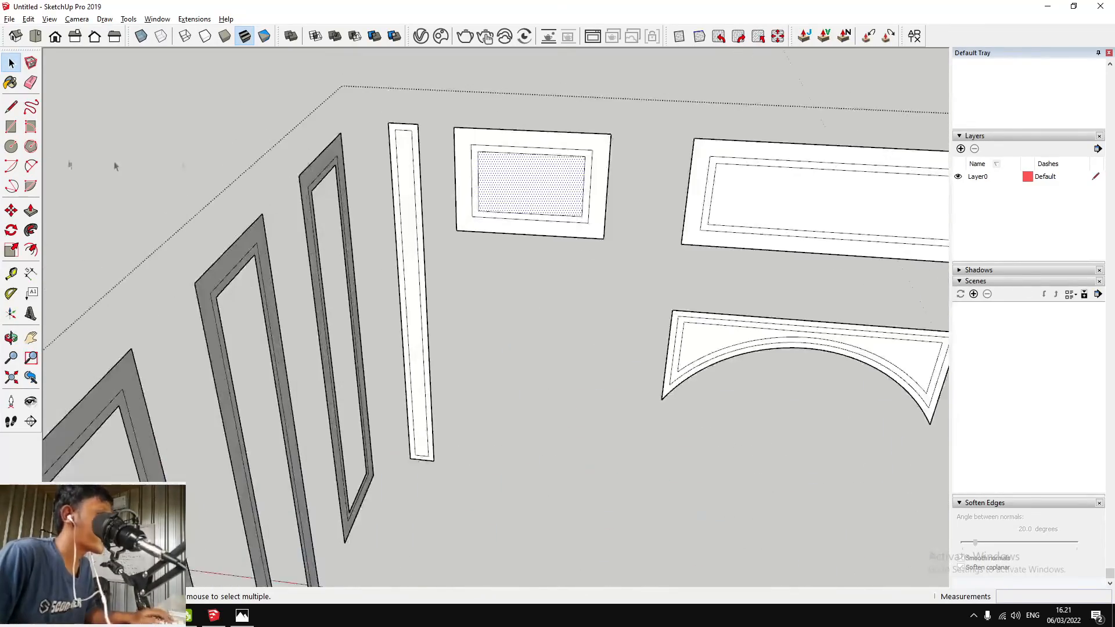
click(31, 249)
scroll(399, 139, up, 2)
scroll(360, 149, down, 3)
Select both narrow strips with their edges and run CleanUp on the model to strip out their inner offset lines
key(space)
click(389, 149)
scroll(779, 190, down, 3)
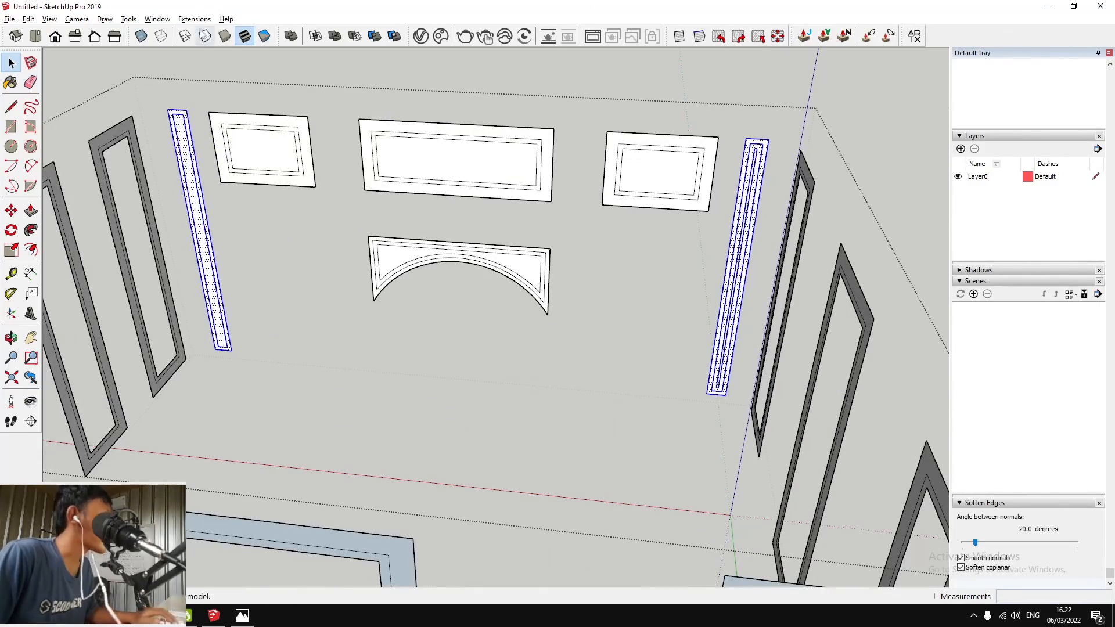
click(194, 18)
mouse_move(244, 304)
click(350, 318)
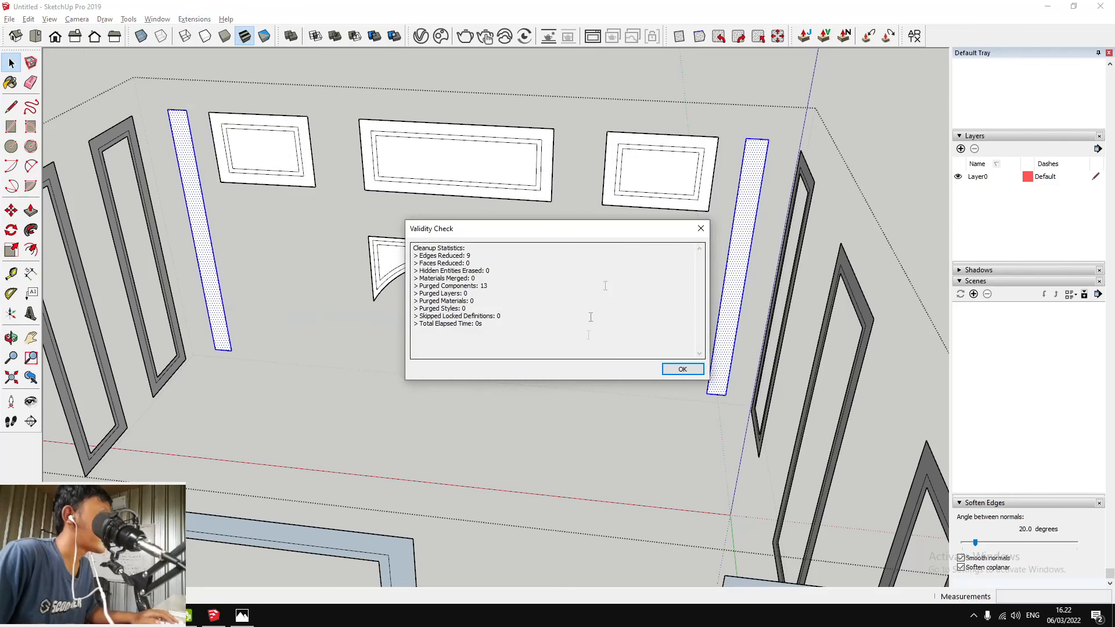
click(682, 369)
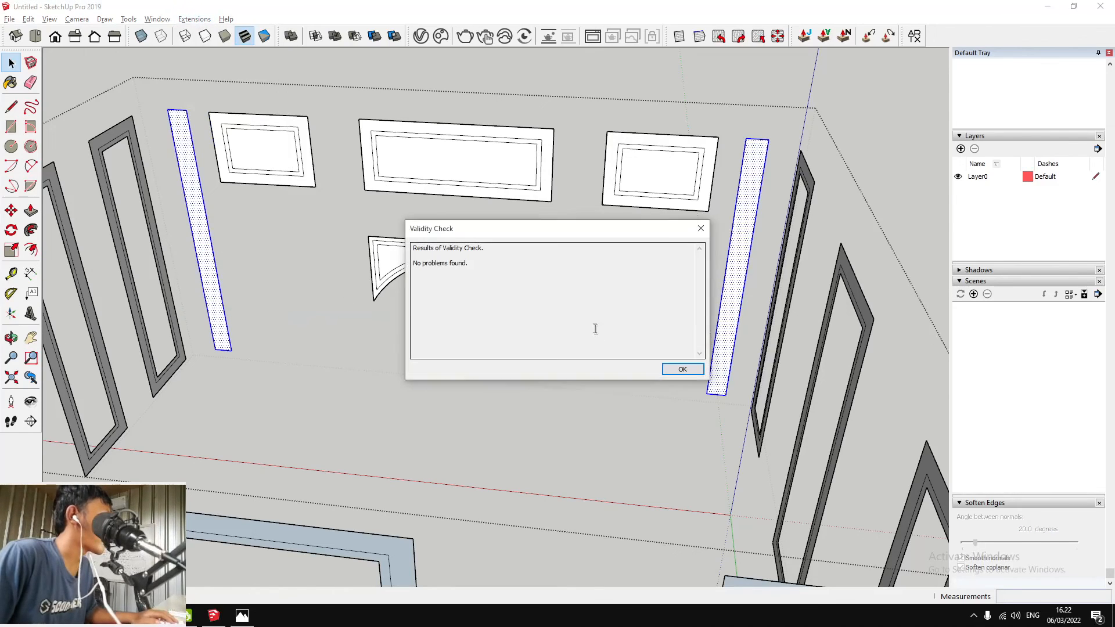
key(Return)
Offset both narrow strips inward by 2 cm and add a second inner border inside each
click(30, 249)
scroll(230, 164, up, 2)
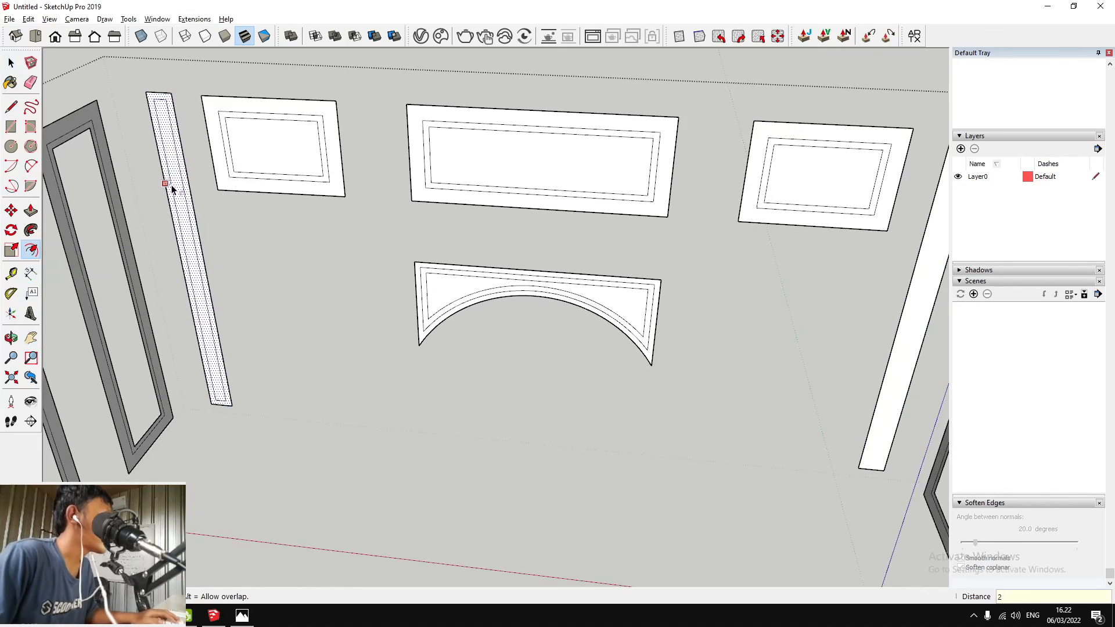
scroll(172, 187, up, 2)
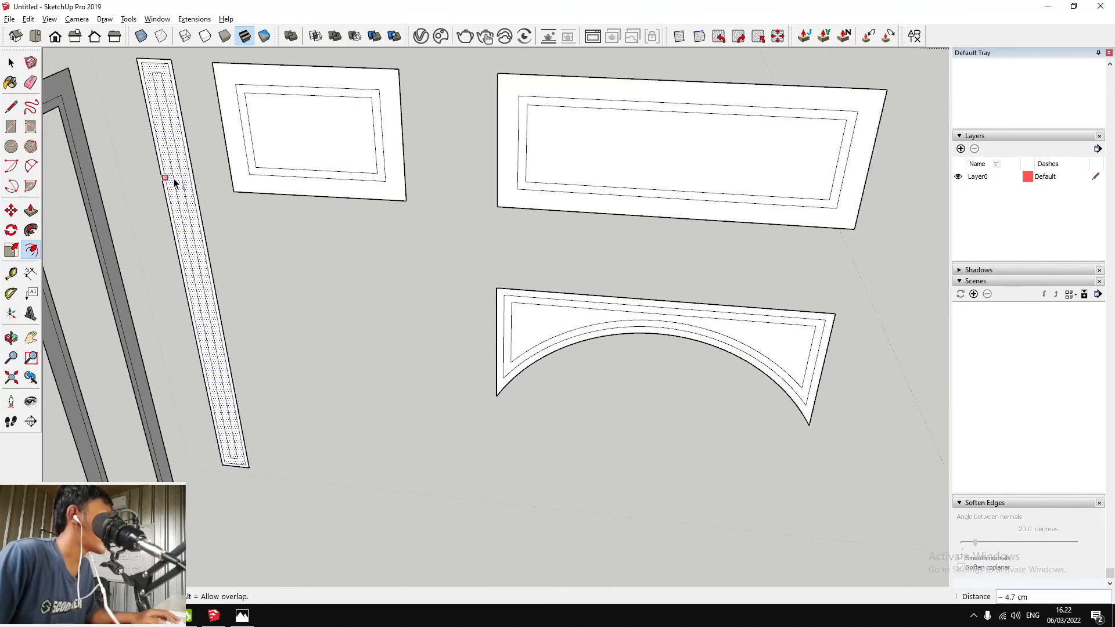
scroll(174, 184, down, 3)
middle_drag(174, 180, 642, 179)
scroll(649, 191, up, 3)
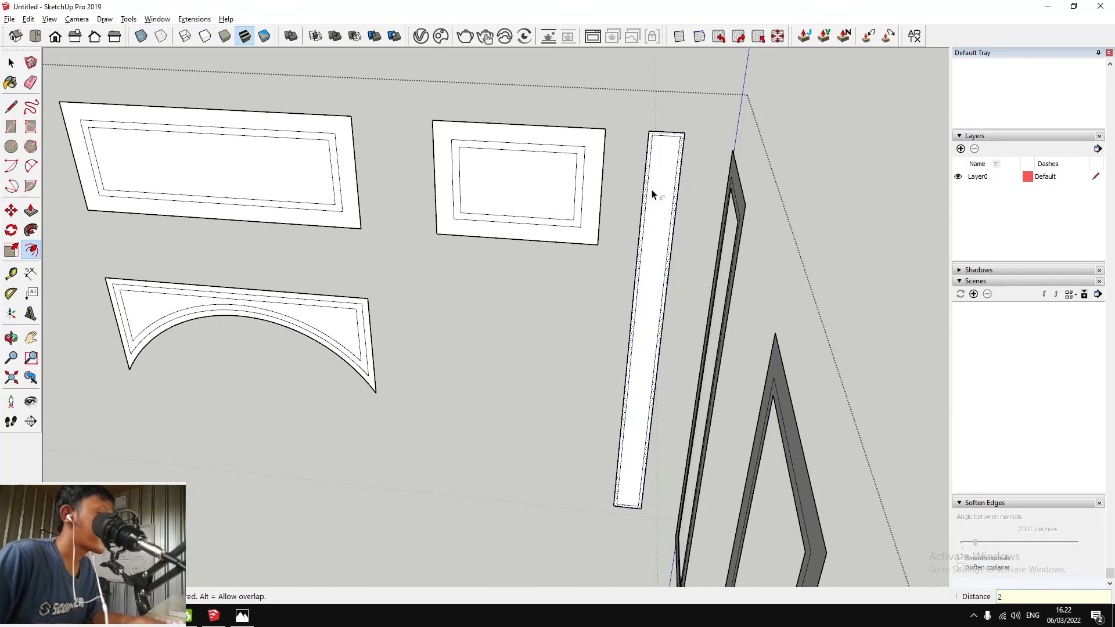
scroll(652, 193, up, 2)
Delete the innermost faces of the two narrow strips, the three rectangular frames and the arched frame on this wall
key(space)
scroll(682, 155, up, 2)
scroll(682, 159, down, 3)
middle_drag(682, 159, 584, 165)
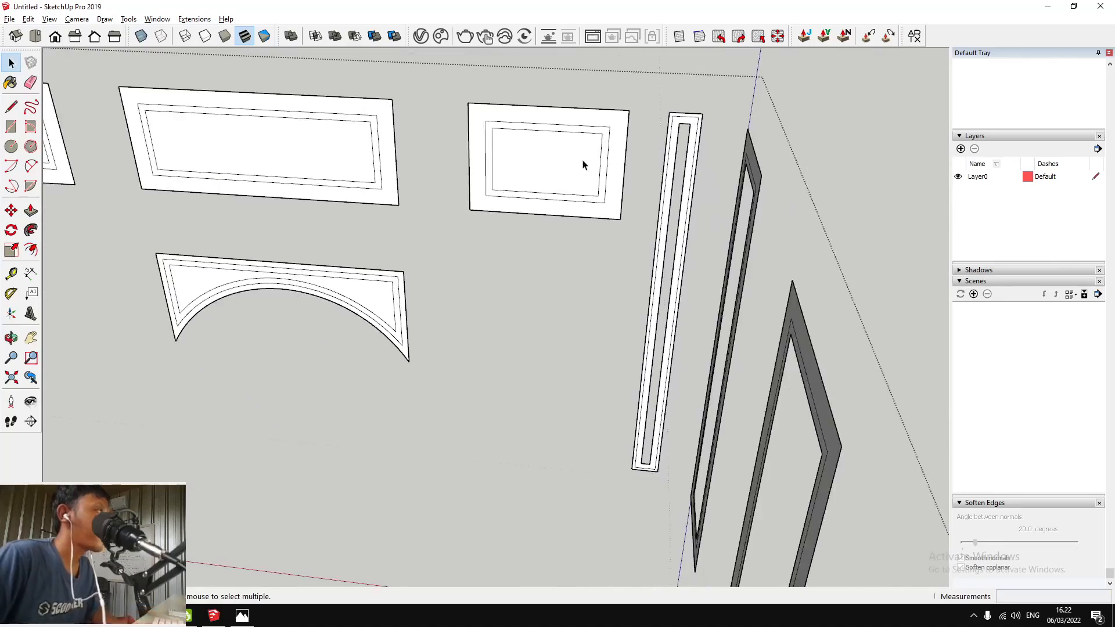
click(583, 165)
scroll(584, 165, down, 3)
scroll(456, 266, up, 5)
scroll(407, 288, down, 3)
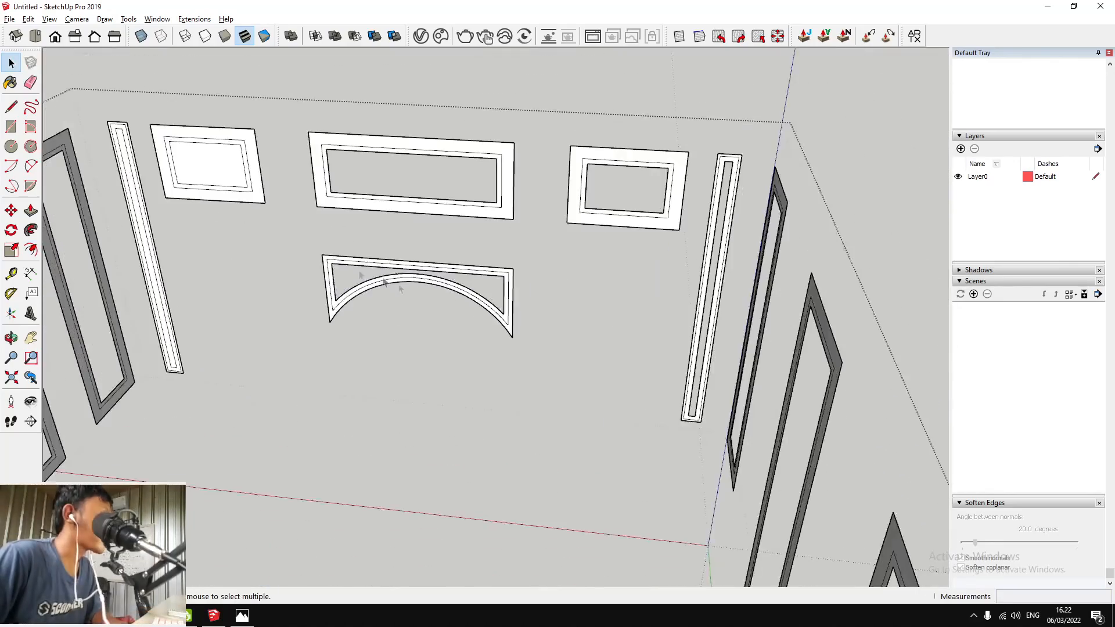
scroll(279, 191, up, 2)
scroll(94, 179, up, 2)
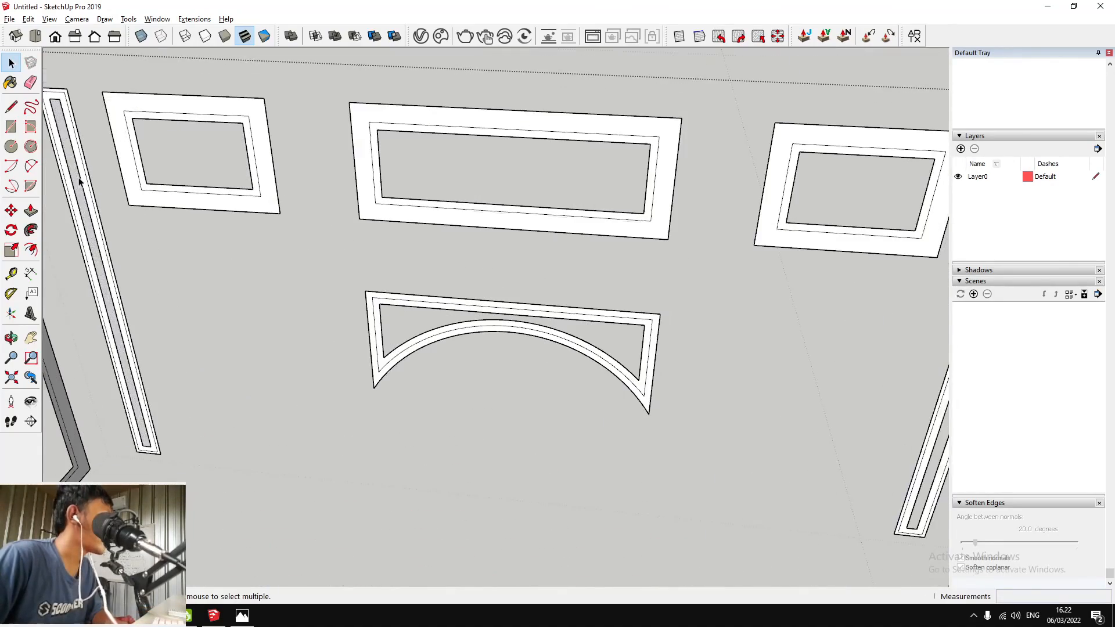
Group the outer border rings and edges of the two narrow strips, three rectangular frames and arched frame on this wall
scroll(79, 182, up, 2)
scroll(154, 187, up, 1)
click(226, 207)
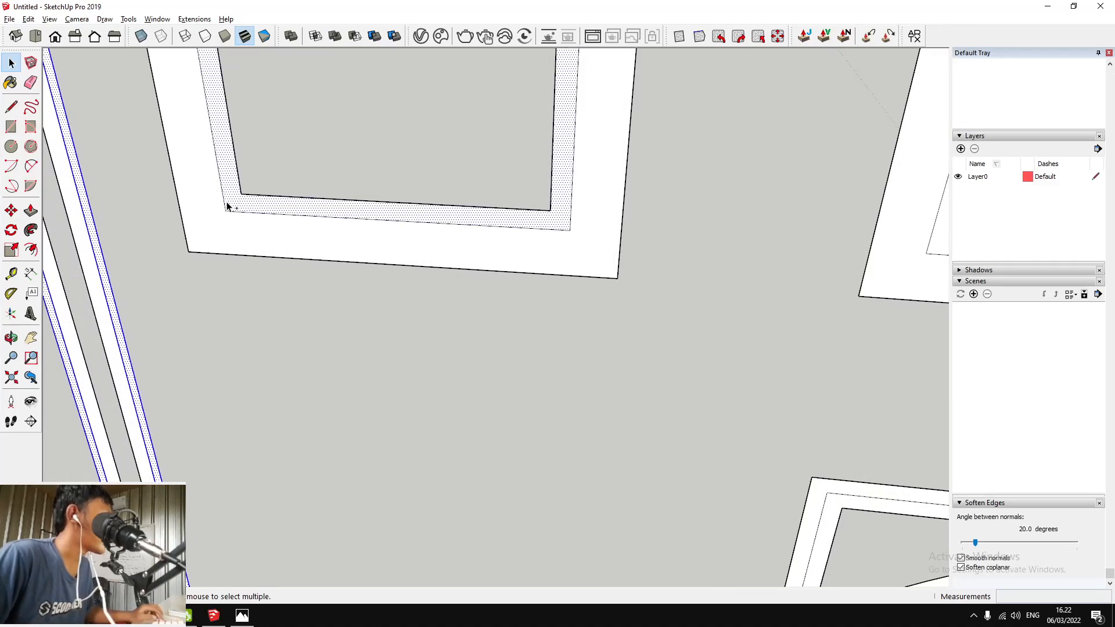
ctrl+shift+click(235, 187)
ctrl+double_click(206, 191)
scroll(207, 194, down, 2)
scroll(580, 208, up, 1)
ctrl+double_click(605, 200)
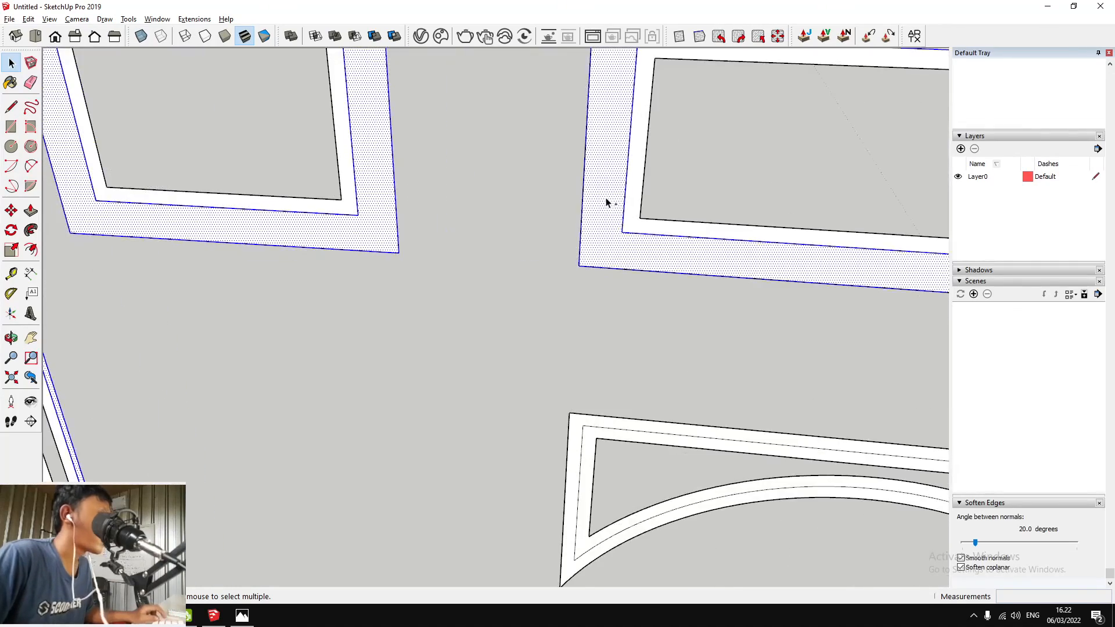
scroll(435, 205, down, 3)
scroll(464, 326, up, 3)
ctrl+double_click(464, 324)
scroll(279, 317, down, 4)
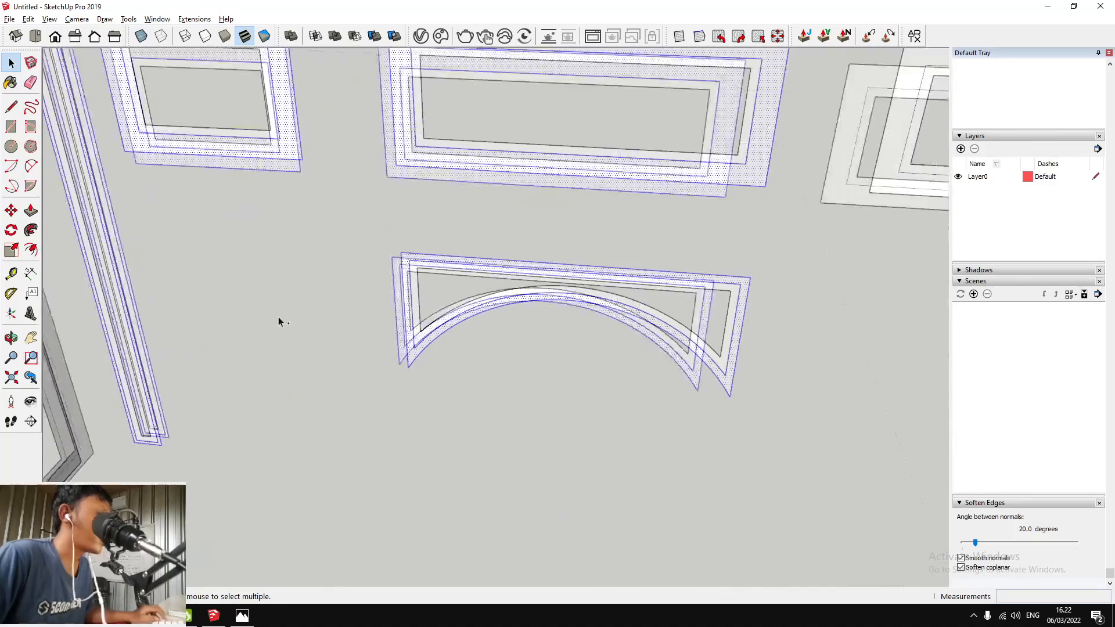
scroll(614, 196, up, 3)
ctrl+double_click(622, 192)
scroll(906, 334, up, 1)
ctrl+double_click(910, 324)
middle_drag(911, 319, 826, 316)
ctrl+shift+double_click(843, 270)
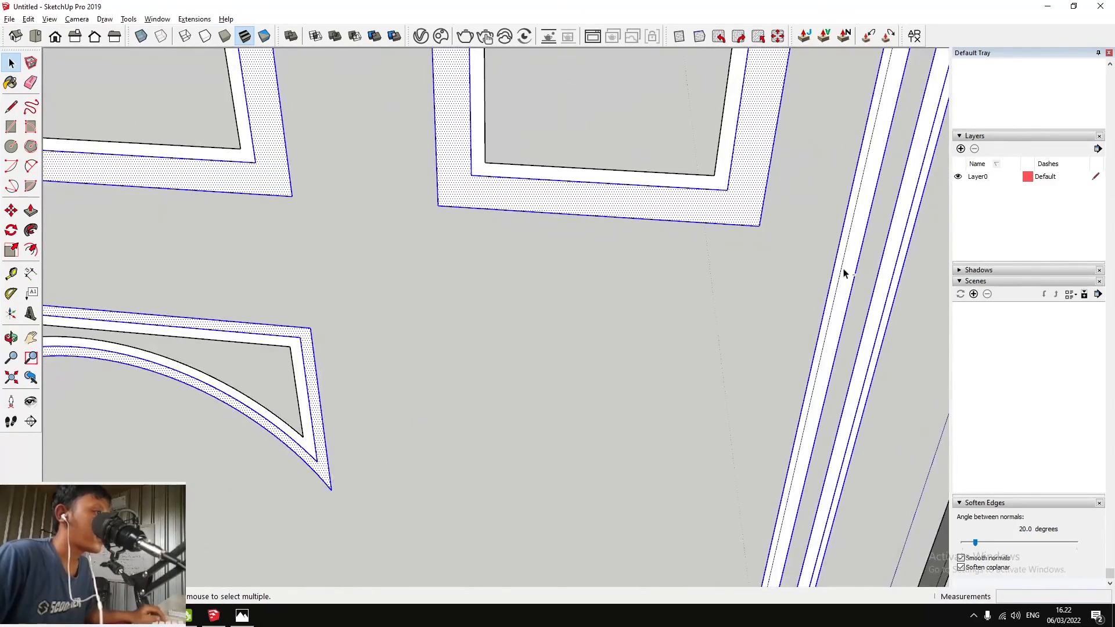
scroll(705, 284, down, 3)
scroll(854, 100, up, 3)
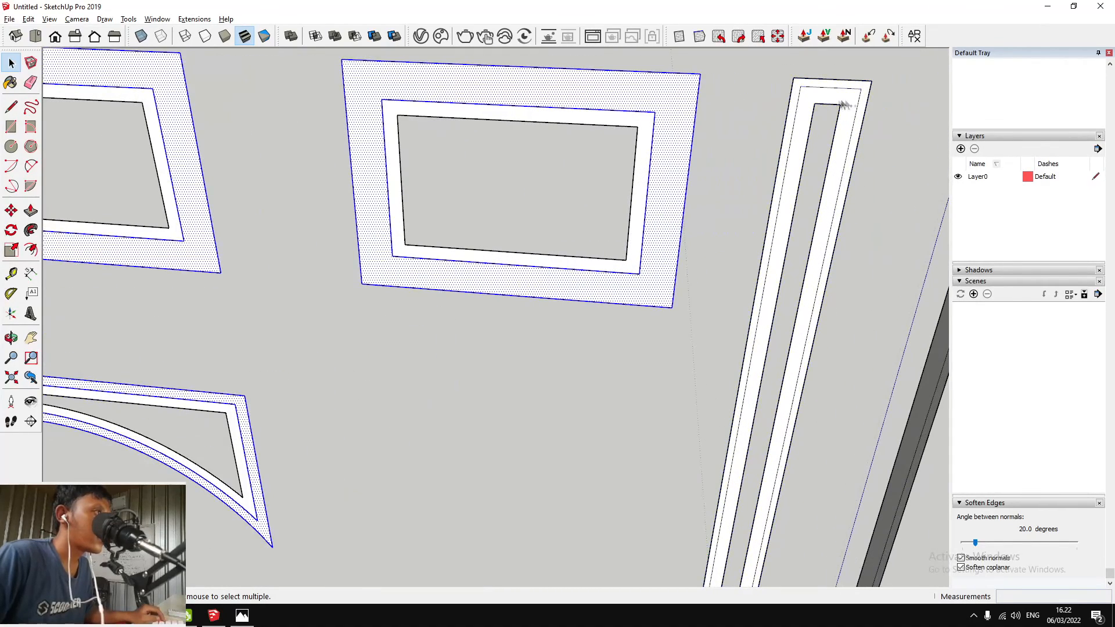
right_click(815, 89)
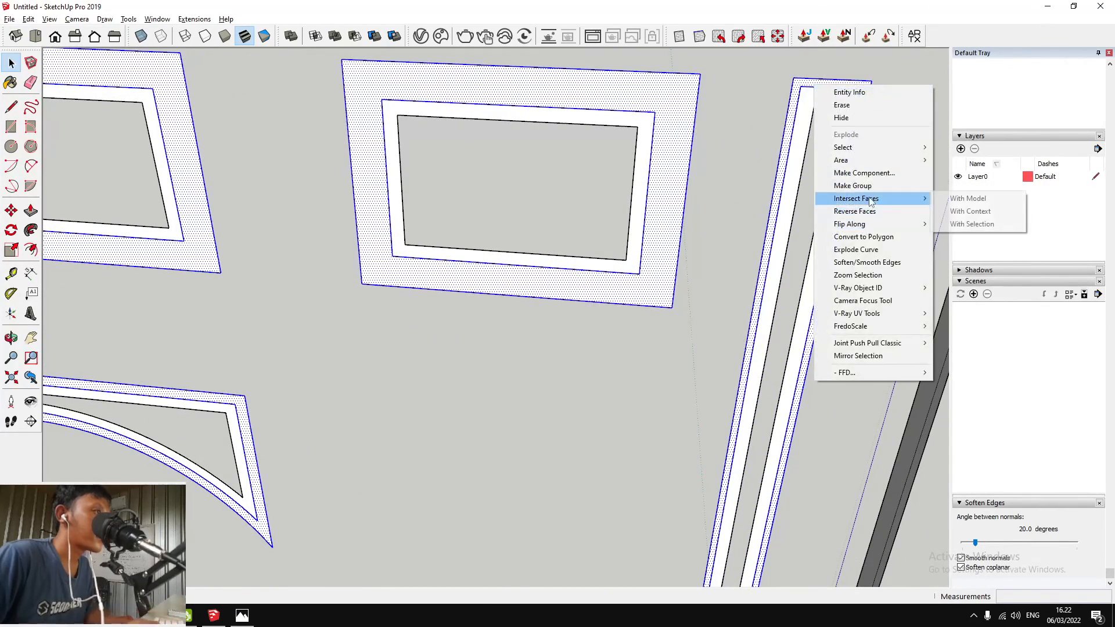
click(866, 184)
Group the outer border rings and edges of the rectangular and arched frames on the other three walls
scroll(676, 230, down, 3)
scroll(676, 225, down, 3)
middle_drag(331, 257, 276, 231)
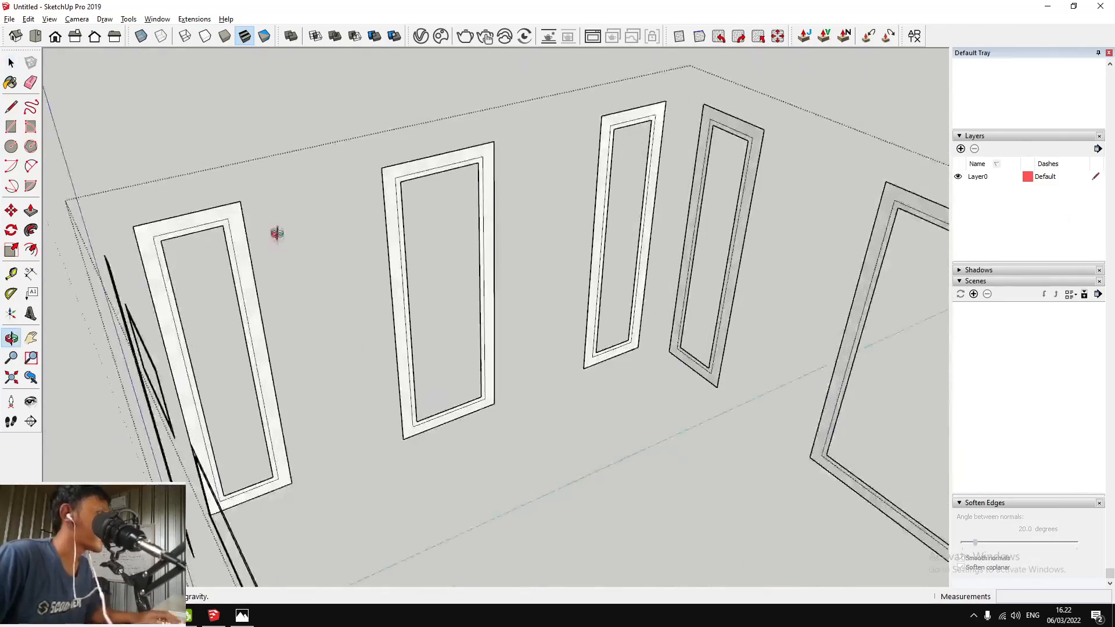
click(234, 219)
shift+click(436, 164)
middle_drag(435, 164, 643, 122)
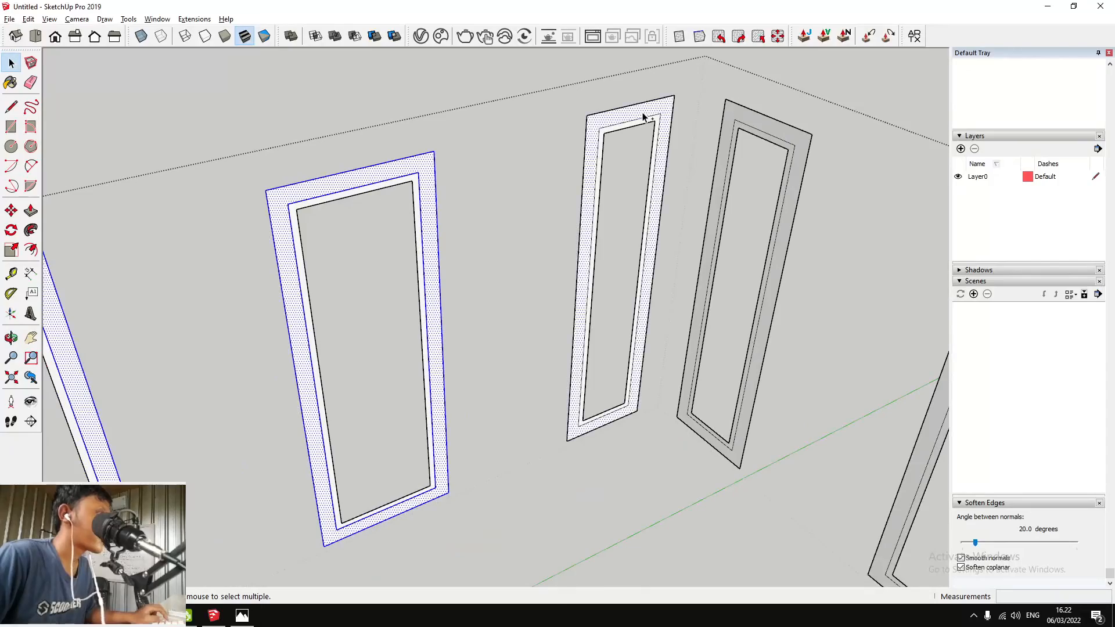
shift+click(741, 115)
middle_drag(517, 157, 716, 92)
shift+click(565, 103)
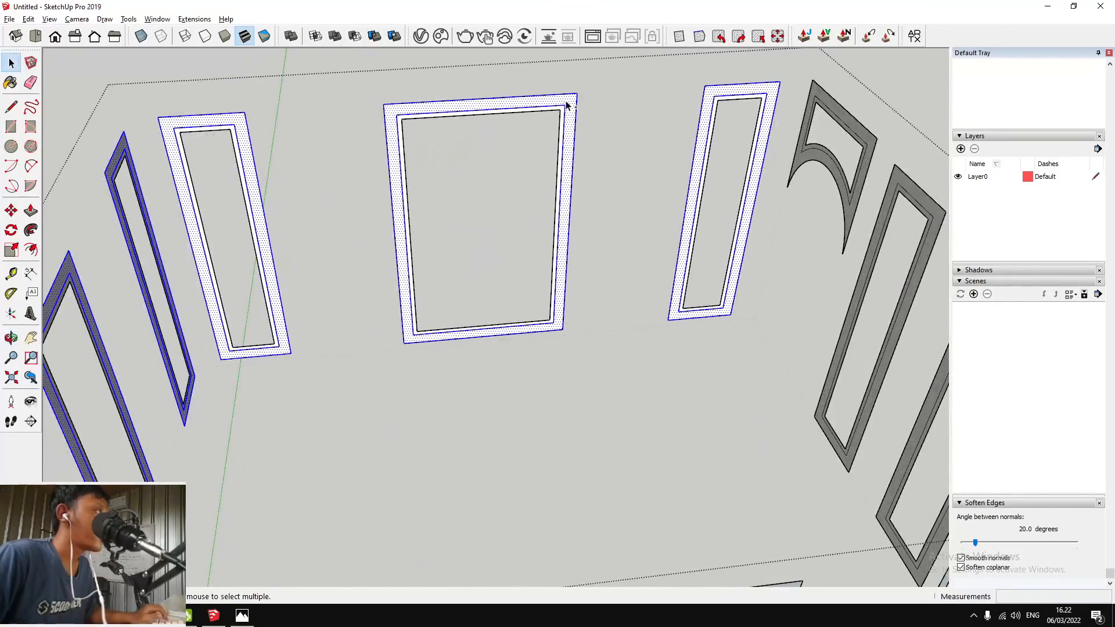
scroll(835, 144, up, 3)
shift+click(849, 131)
scroll(755, 162, down, 4)
middle_drag(761, 161, 655, 198)
scroll(735, 349, up, 3)
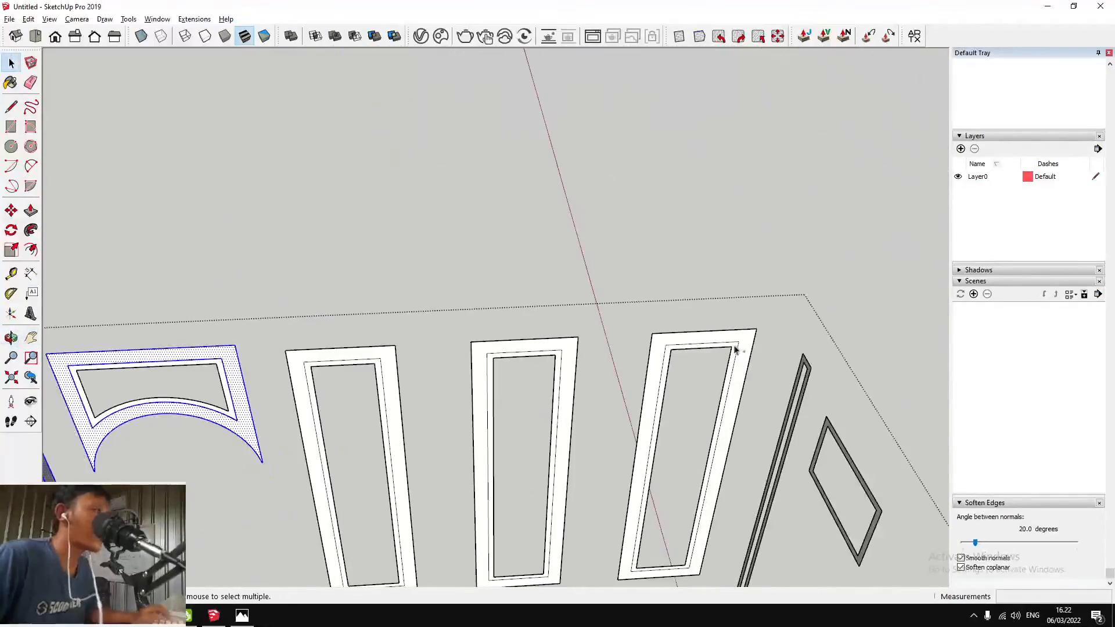
shift+click(751, 342)
scroll(574, 357, up, 2)
shift+click(573, 355)
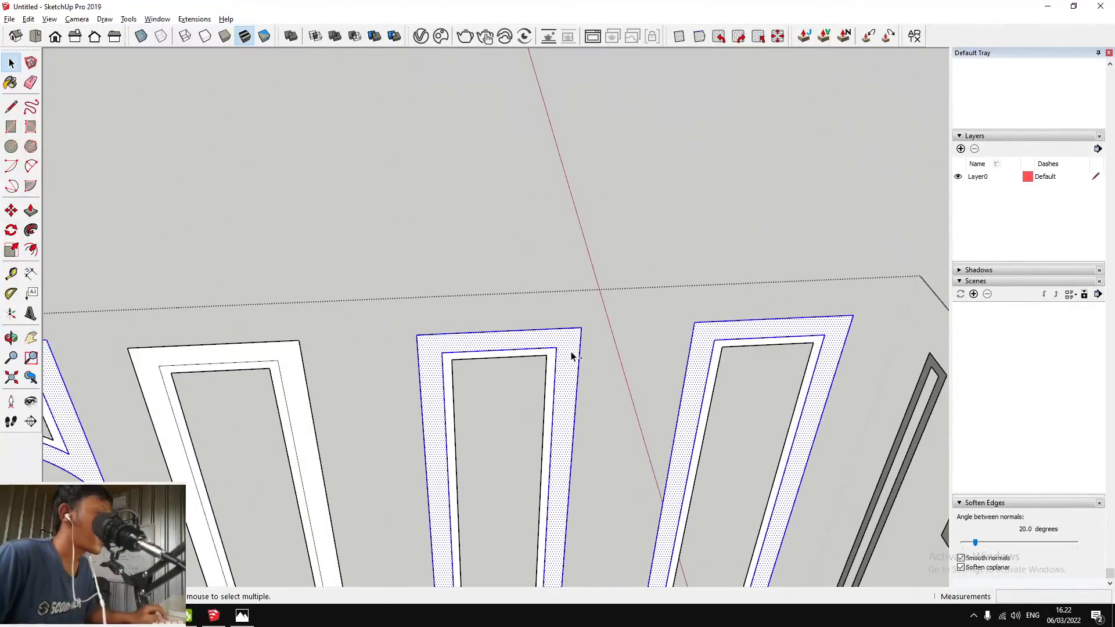
shift+click(297, 367)
right_click(299, 369)
click(373, 169)
Select the remaining inner border rings on all four walls and make them one group
scroll(517, 235, down, 2)
scroll(362, 335, down, 3)
middle_drag(363, 335, 473, 283)
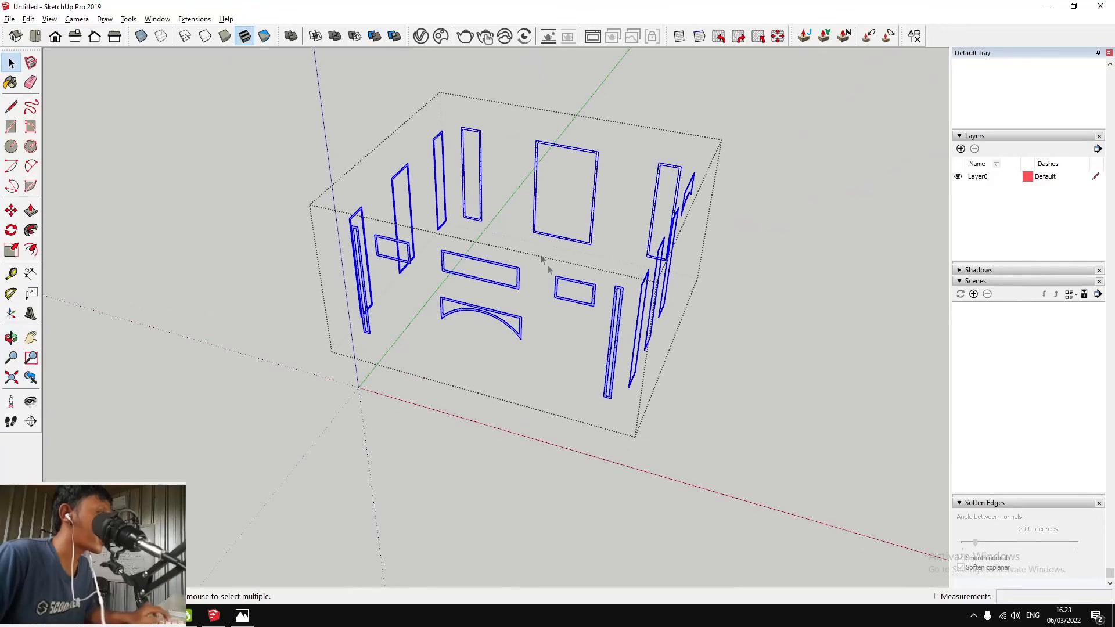
right_click(557, 283)
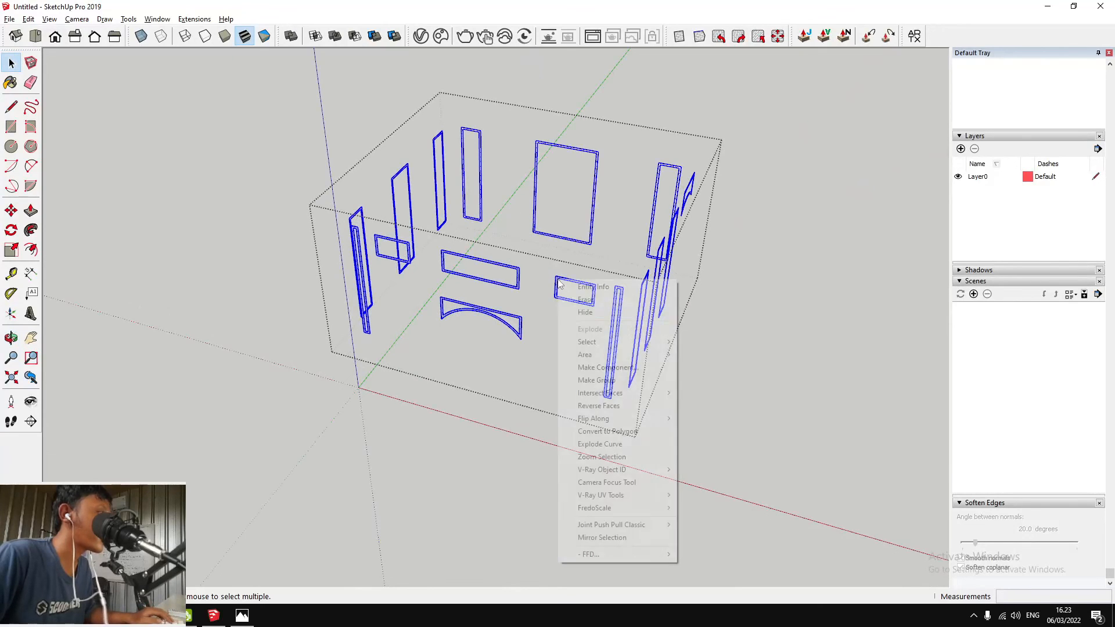
click(605, 381)
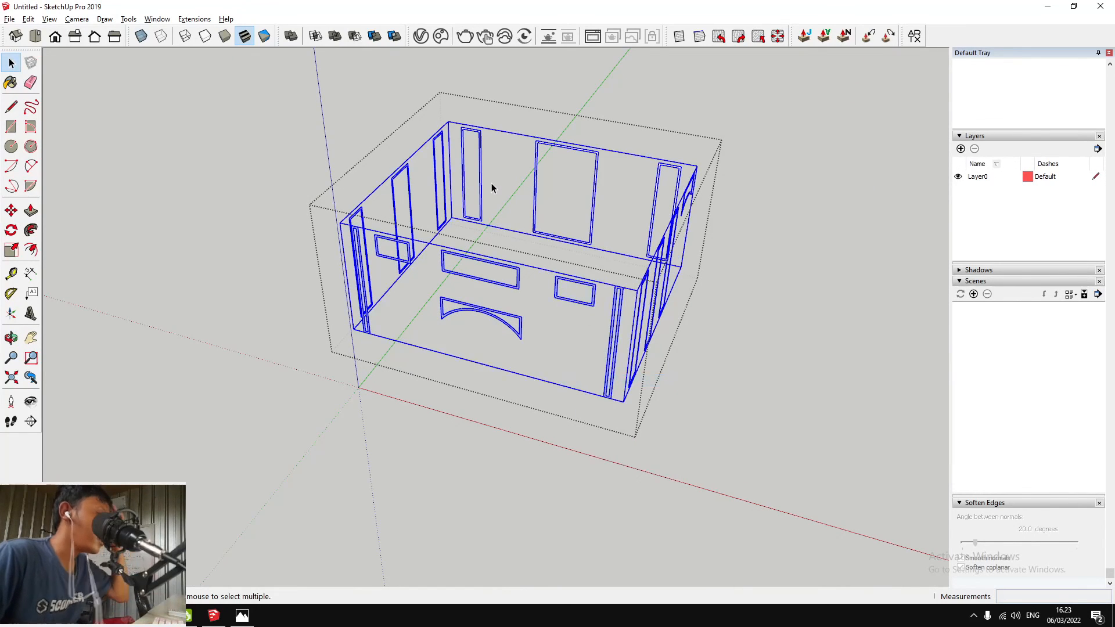
Open the inner ring group and thicken all its faces by 1 cm with Joint Push Pull along their normals
scroll(491, 183, up, 1)
middle_drag(525, 234, 127, 197)
scroll(443, 177, up, 3)
middle_drag(443, 177, 531, 152)
scroll(540, 153, up, 4)
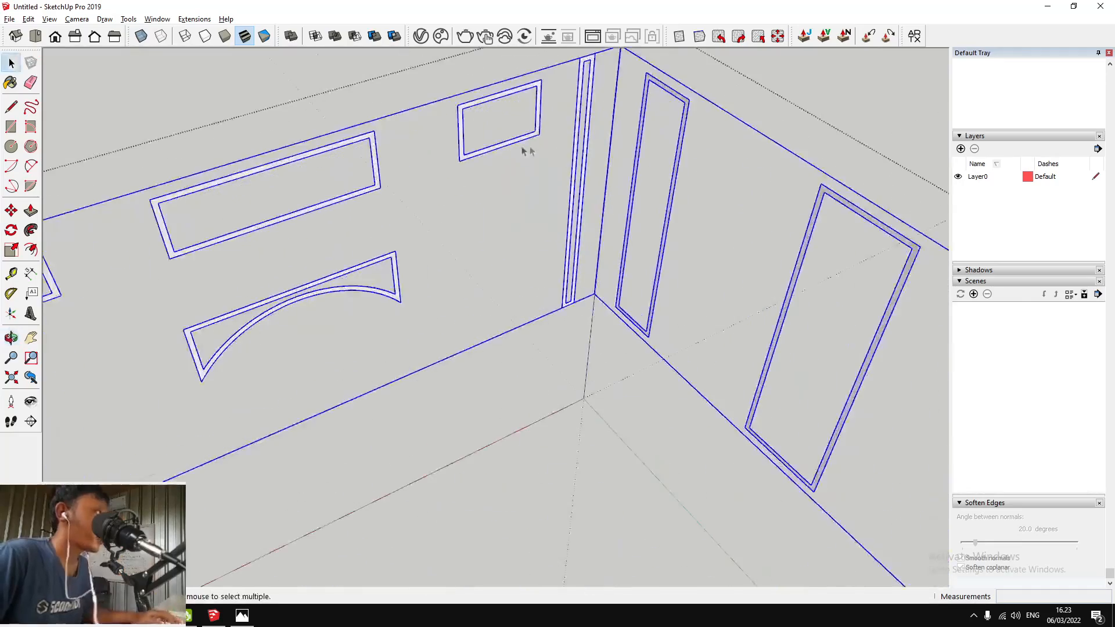
scroll(528, 140, down, 8)
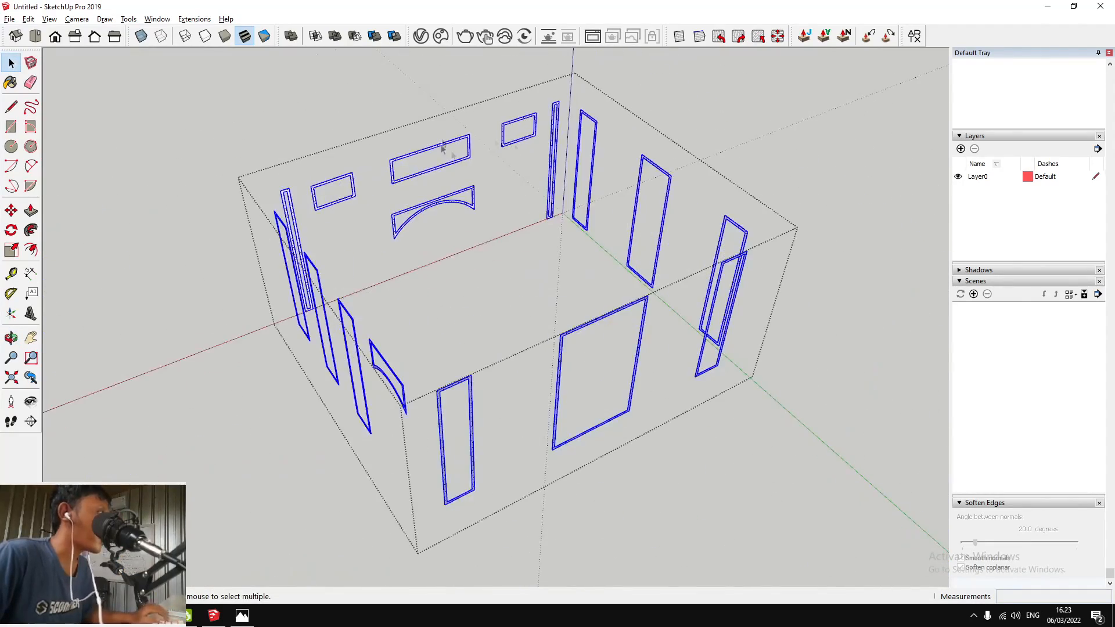
scroll(521, 122, up, 3)
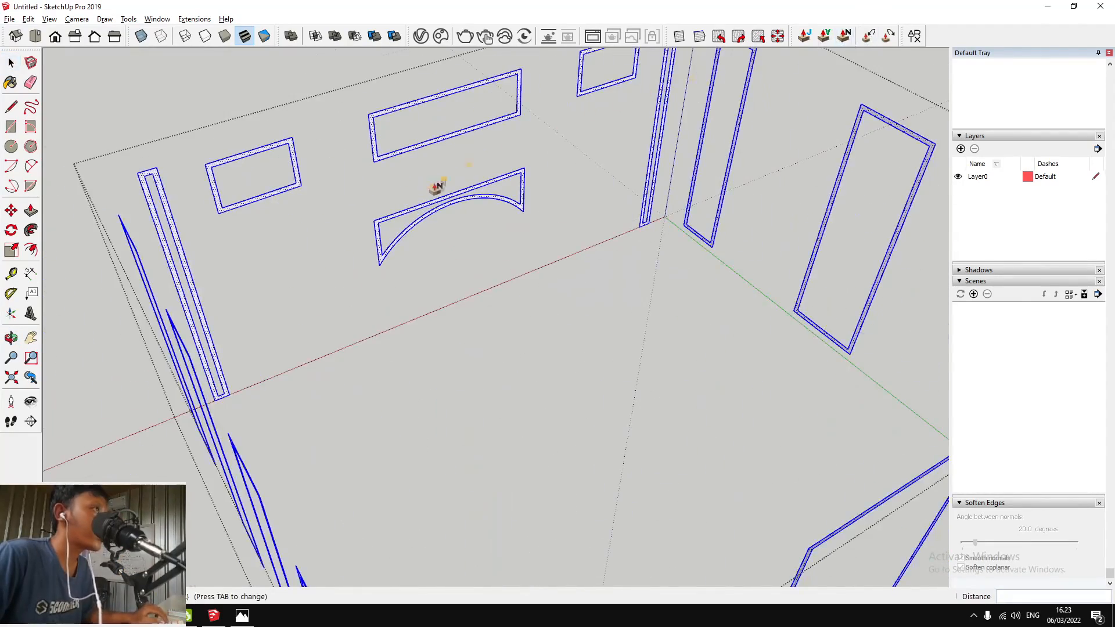
scroll(459, 174, up, 4)
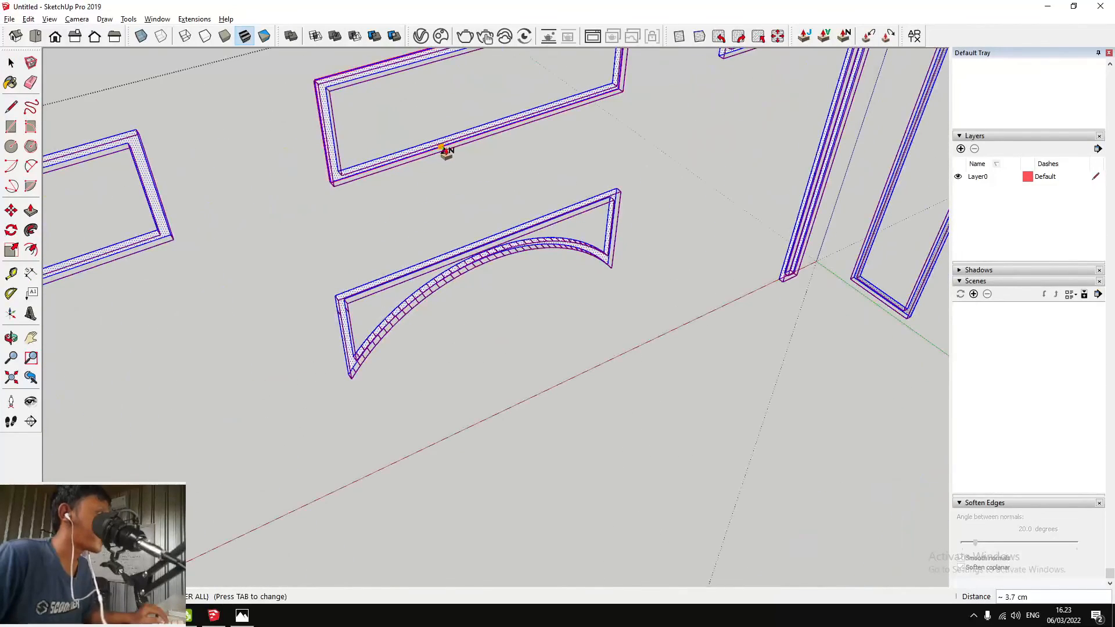
text(1)
key(Return)
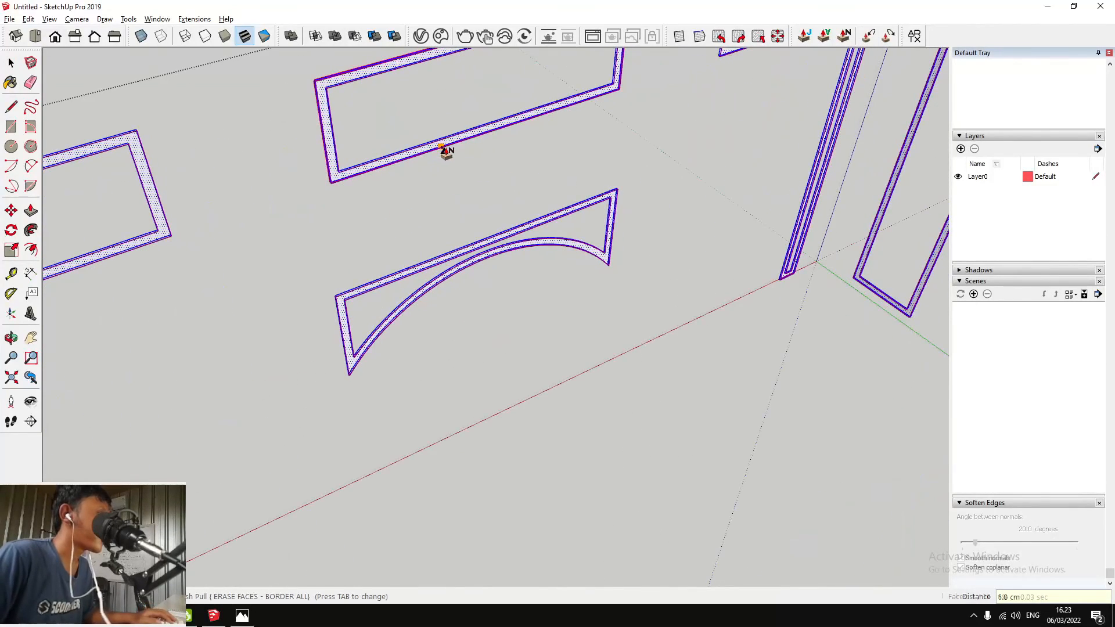
Close the thickened ring group and unhide all hidden geometry of the room
middle_drag(450, 152, 636, 191)
scroll(542, 254, down, 7)
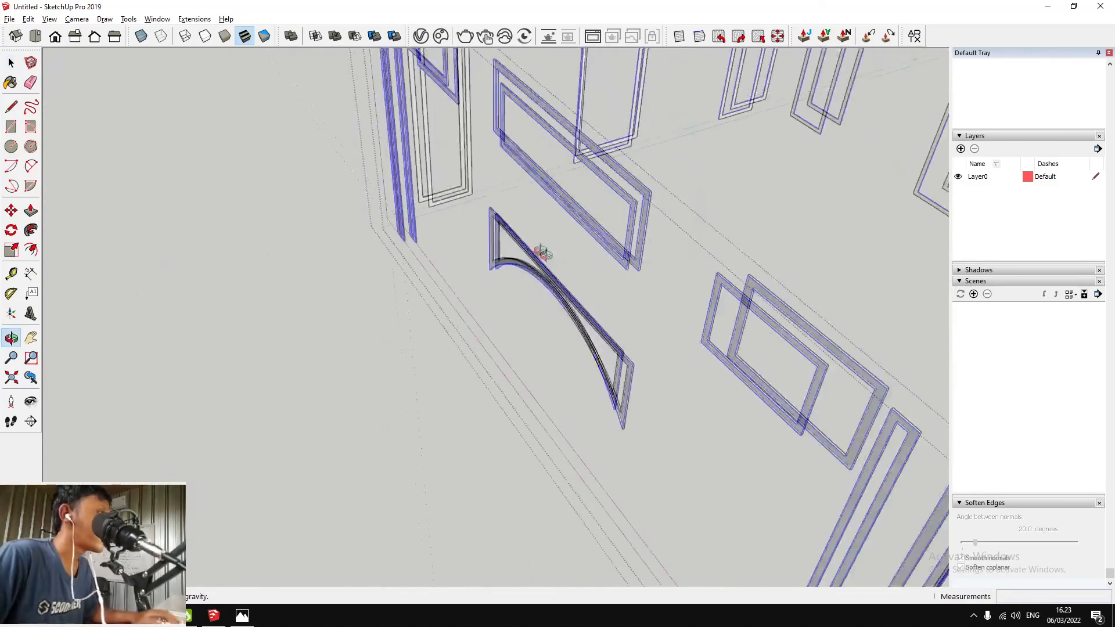
middle_drag(755, 247, 474, 251)
scroll(473, 252, up, 5)
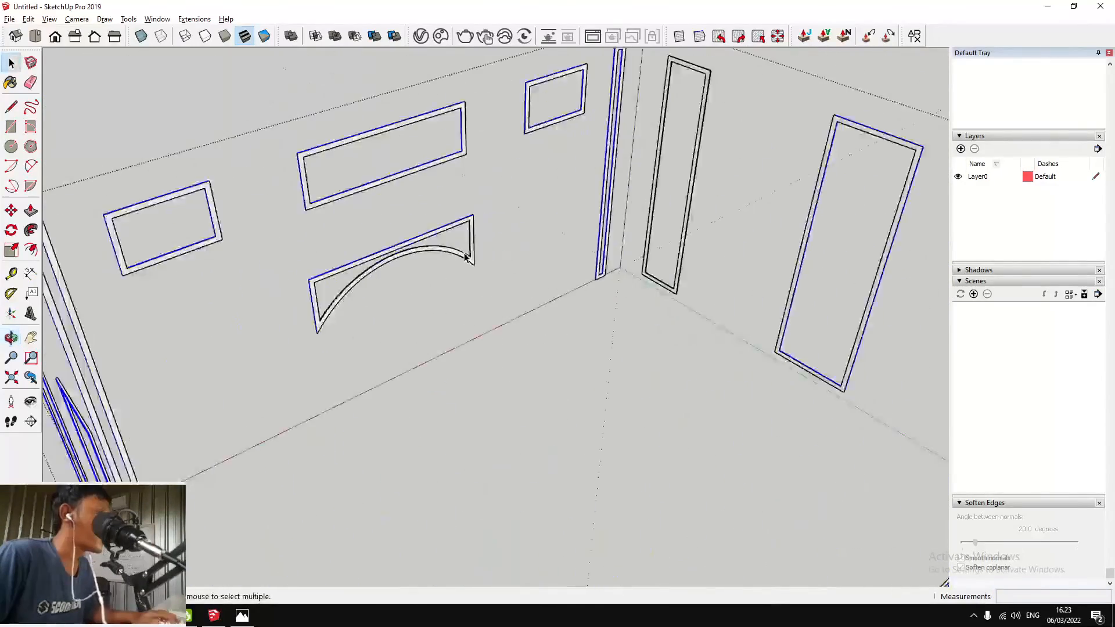
click(566, 238)
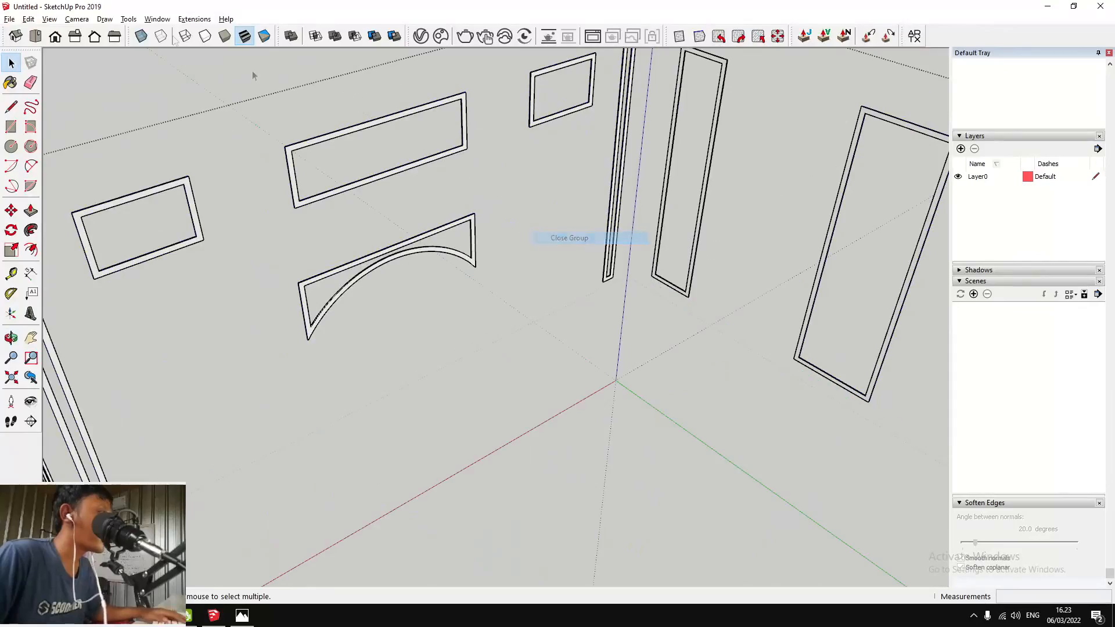
click(28, 18)
mouse_move(97, 191)
click(232, 215)
Examine the room's wall mouldings, lattice panels, windows and doors from outside and from above
scroll(410, 229, down, 4)
scroll(412, 224, up, 4)
key(Escape)
scroll(416, 212, down, 5)
middle_drag(416, 212, 473, 177)
scroll(473, 157, up, 4)
mouse_move(296, 145)
middle_down()
mouse_move(563, 347)
mouse_move(692, 296)
mouse_move(570, 192)
mouse_move(525, 261)
mouse_move(605, 291)
mouse_move(793, 238)
mouse_move(639, 279)
mouse_move(367, 201)
mouse_move(745, 215)
middle_up()
mouse_move(545, 197)
middle_down()
mouse_move(461, 225)
mouse_move(259, 199)
mouse_move(513, 365)
mouse_move(633, 213)
mouse_move(914, 349)
mouse_move(982, 334)
mouse_move(555, 385)
mouse_move(514, 332)
mouse_move(568, 319)
mouse_move(552, 242)
mouse_move(493, 253)
mouse_move(486, 194)
mouse_move(511, 252)
mouse_move(416, 398)
mouse_move(263, 335)
middle_up()
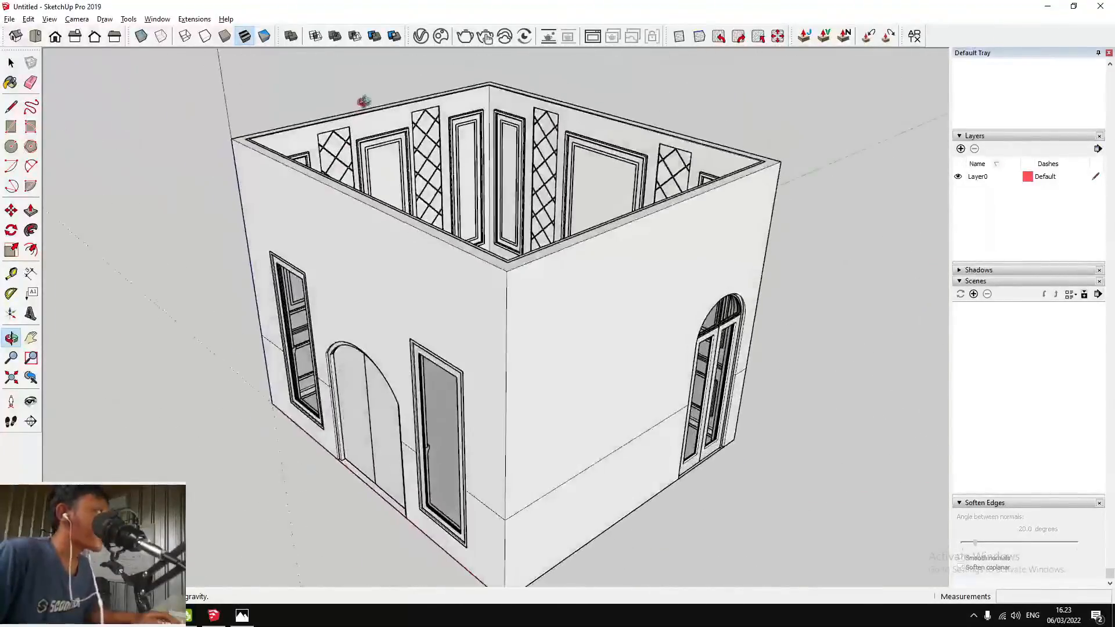
middle_drag(363, 102, 324, 240)
middle_drag(519, 129, 560, 241)
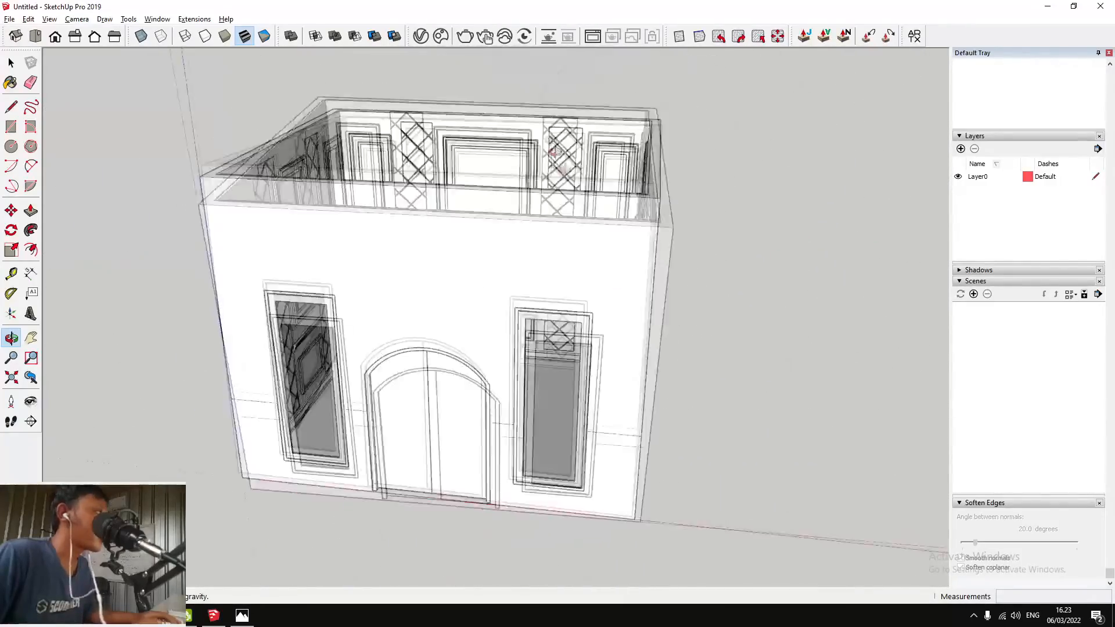
middle_drag(331, 261, 438, 329)
middle_drag(539, 274, 320, 285)
middle_drag(429, 280, 329, 218)
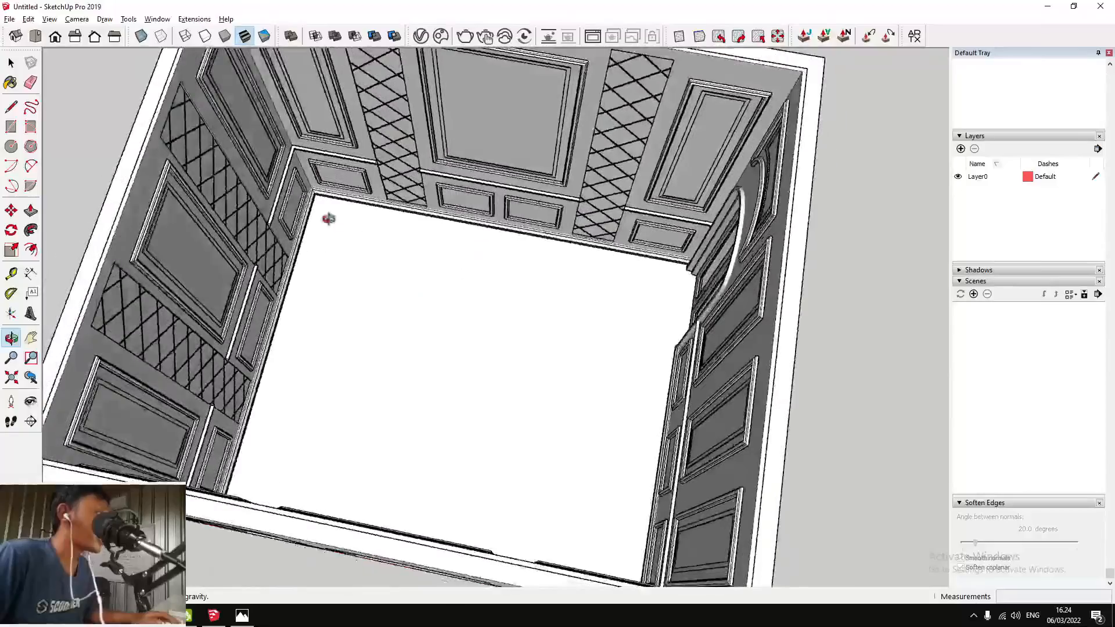
drag(452, 293, 605, 343)
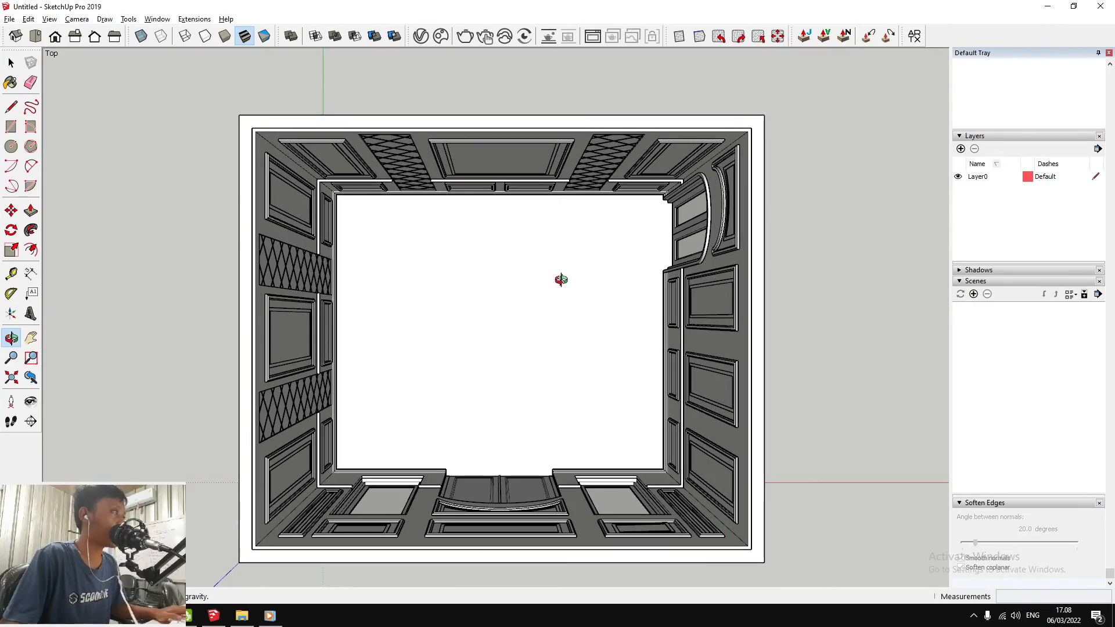
drag(542, 342, 514, 306)
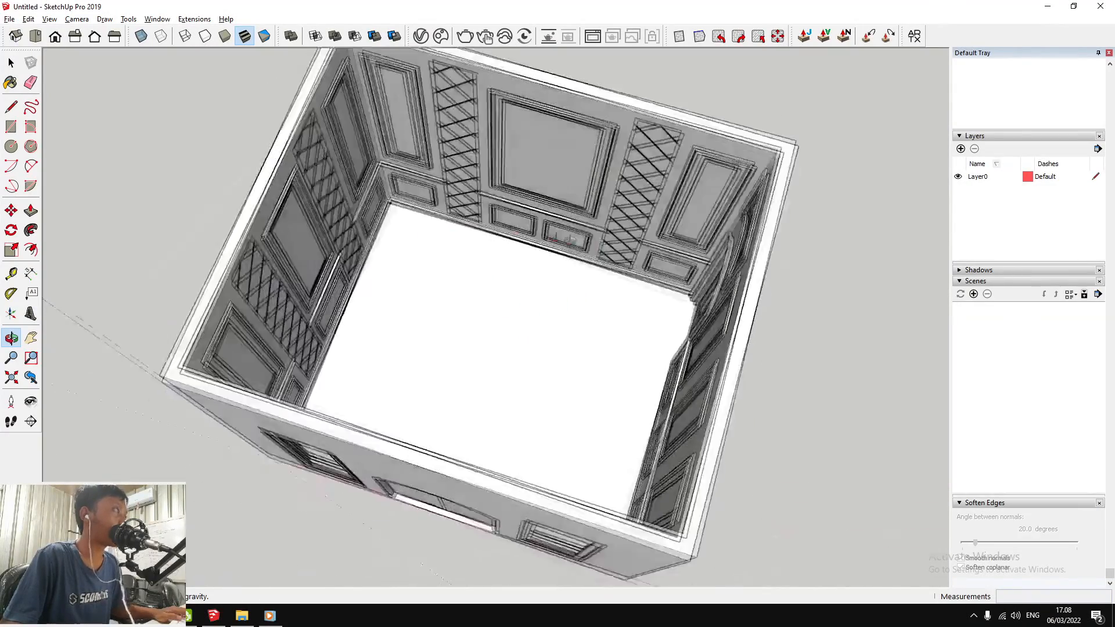
drag(474, 234, 253, 244)
middle_drag(253, 244, 749, 308)
Open the floor group for editing and display the FlrGen toolbar
scroll(668, 156, up, 3)
scroll(592, 226, down, 3)
scroll(555, 222, down, 5)
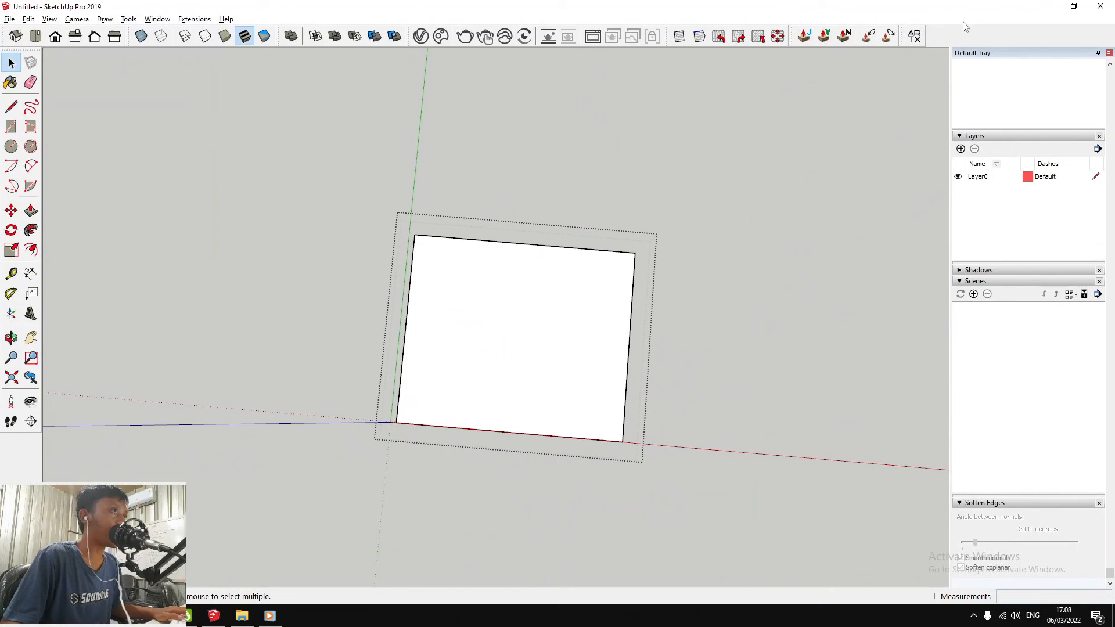
right_click(942, 36)
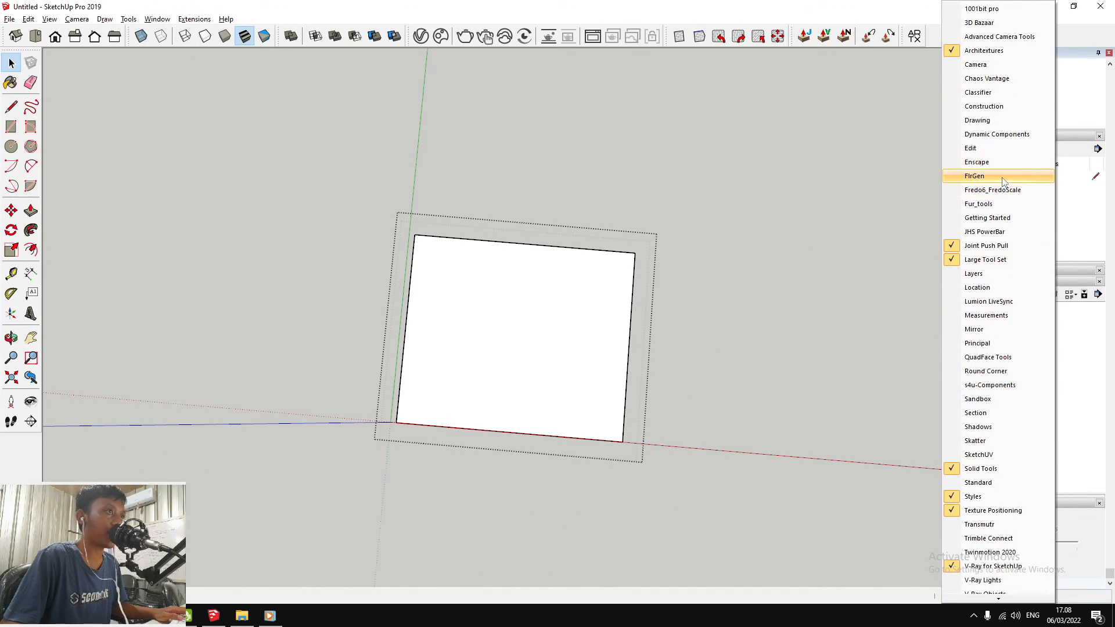
click(975, 176)
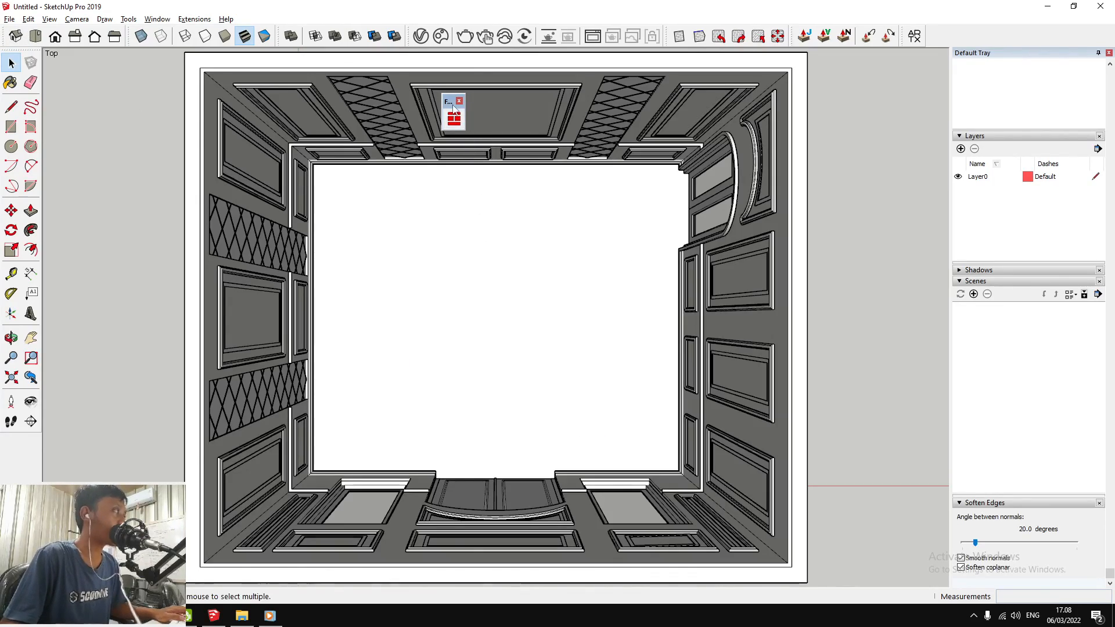
Open the floor group, select its whole face and view it from the top
scroll(702, 262, down, 3)
middle_drag(702, 261, 929, 174)
middle_drag(436, 232, 547, 274)
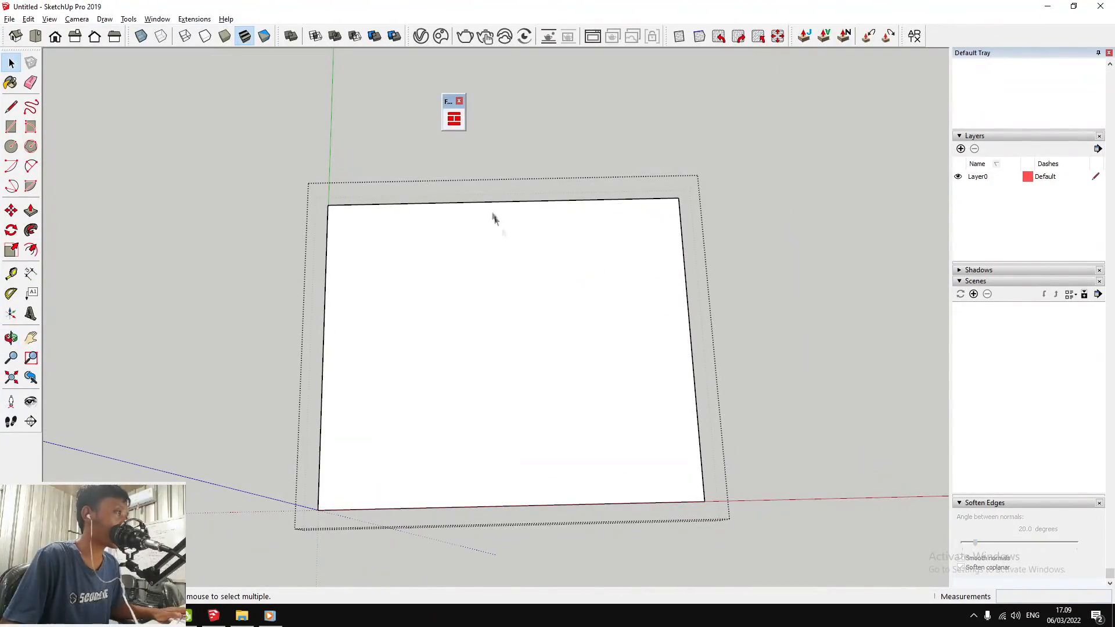
click(486, 213)
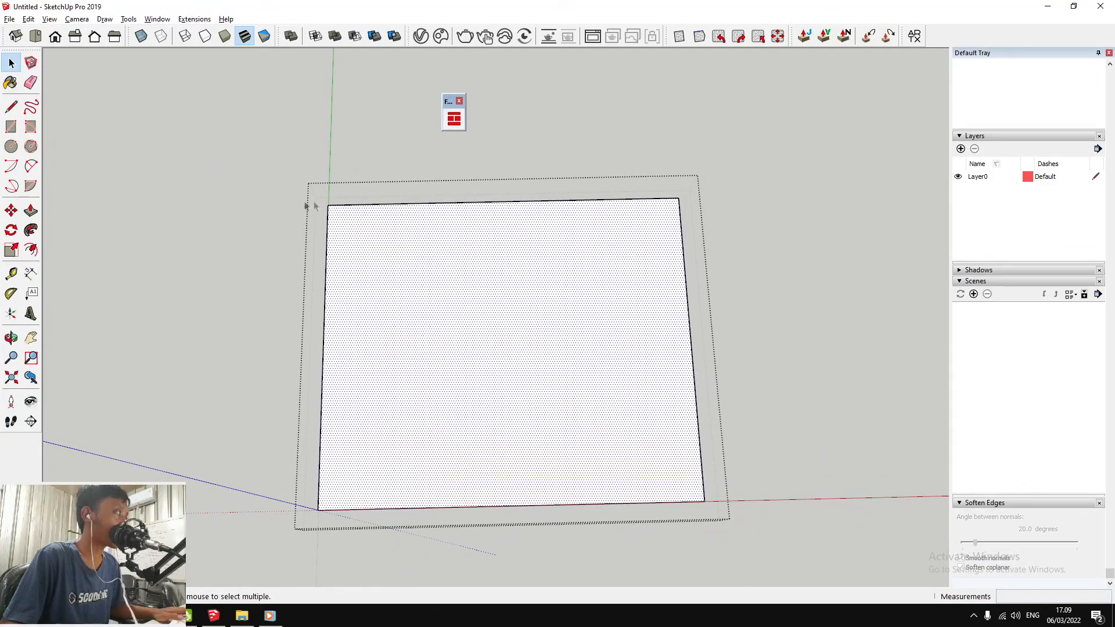
middle_drag(543, 337, 374, 169)
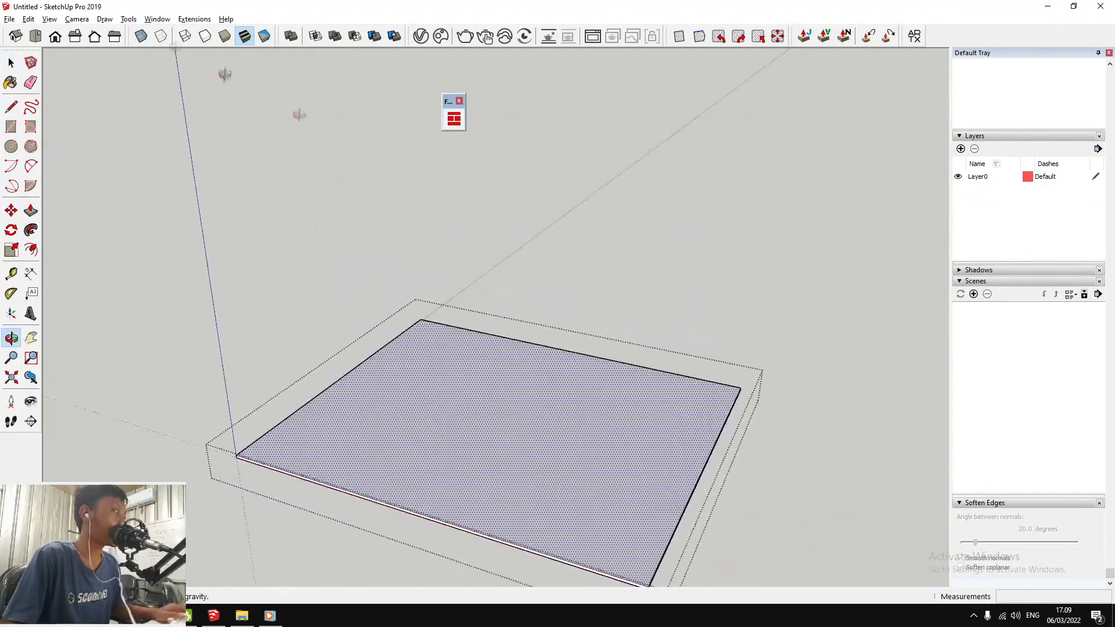
click(34, 36)
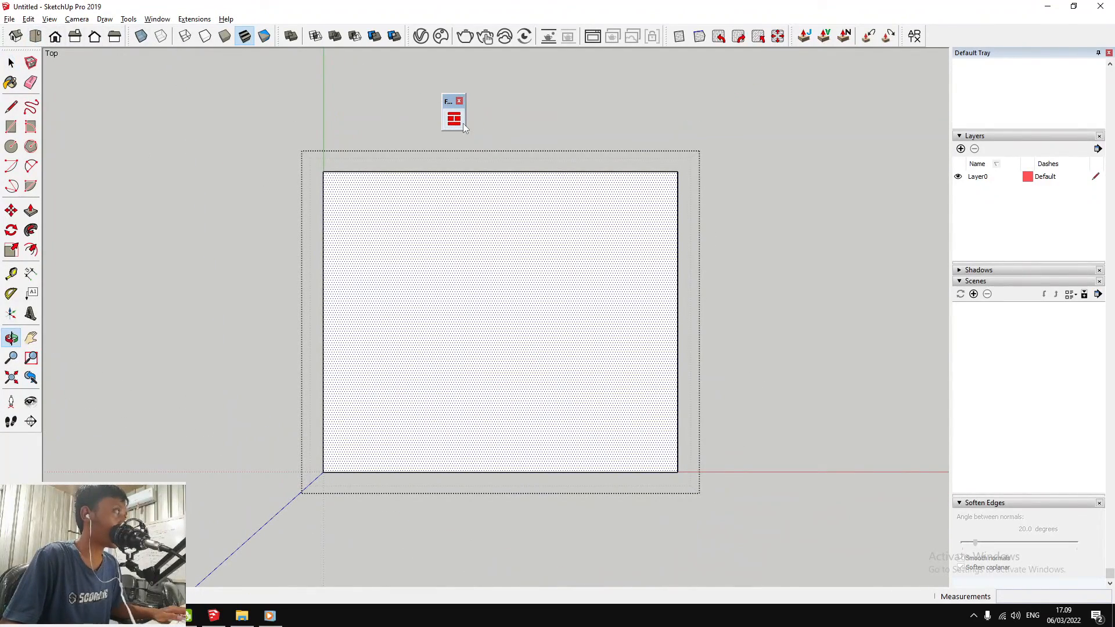
Set up a FlrGen Tile pattern of 600 by 600 mm with 10 mm gap width, 20 mm gap depth, Corner origin and 0 rotation
click(462, 122)
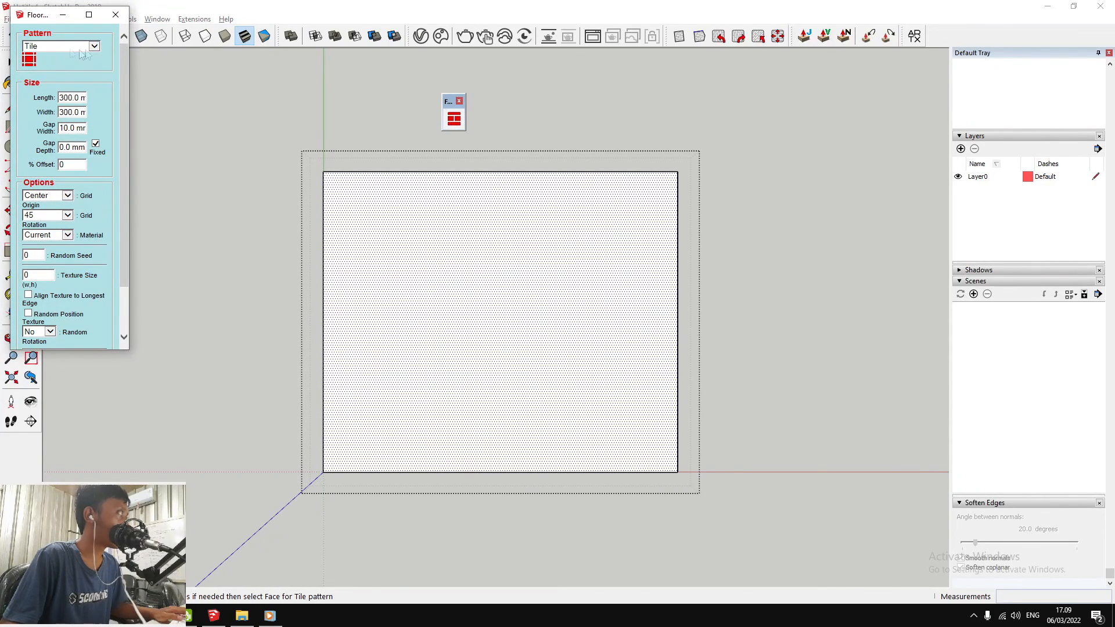
click(82, 47)
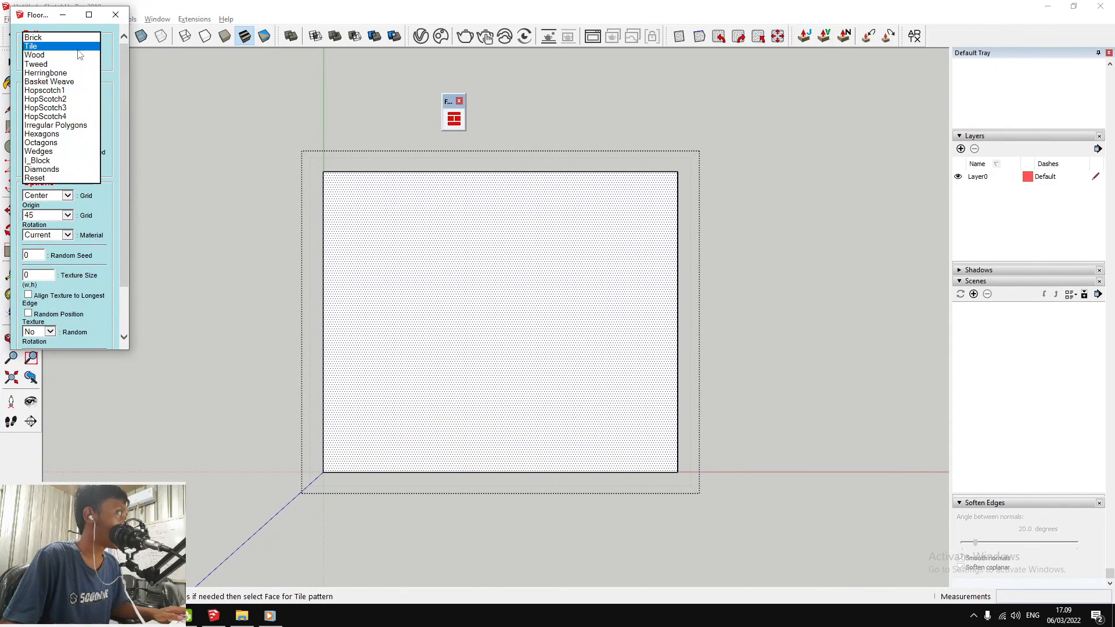
click(35, 179)
click(68, 49)
click(117, 57)
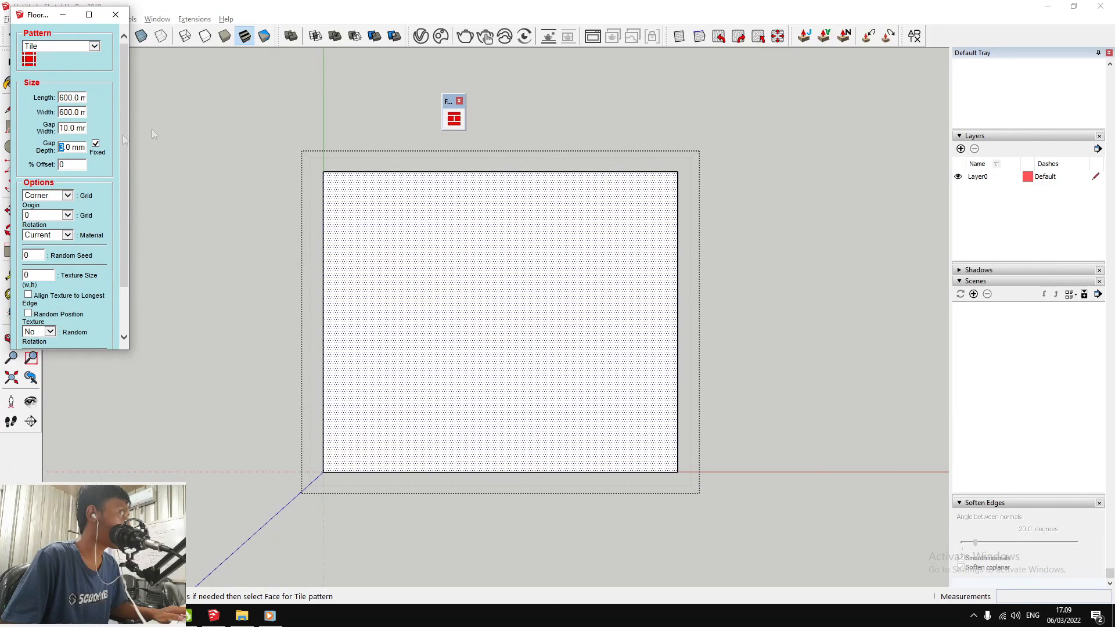
text(20)
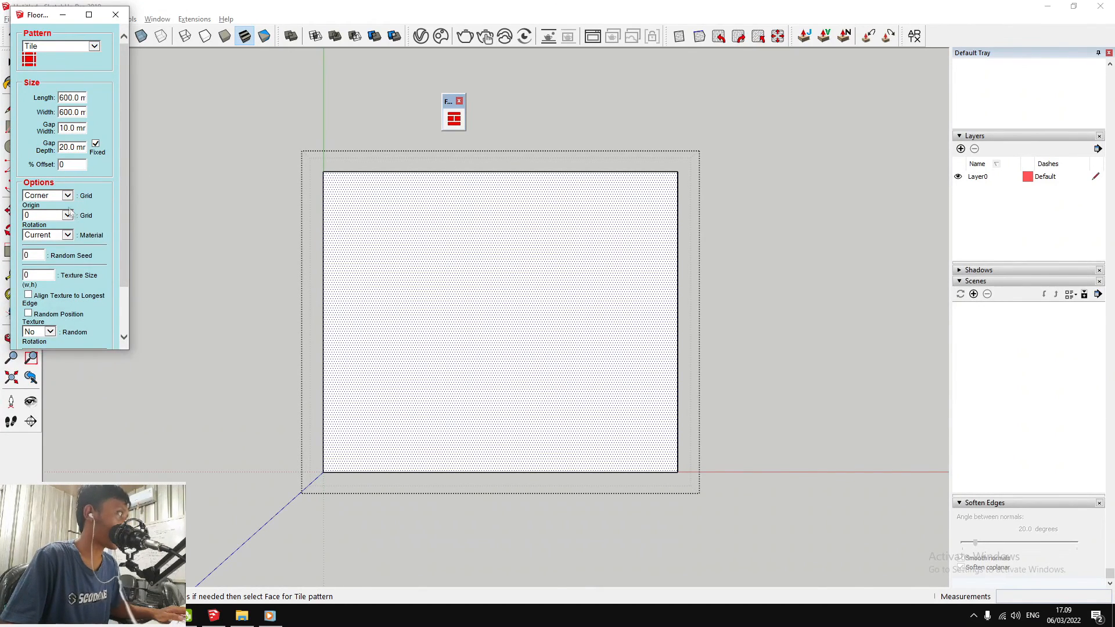
Enable a 10 mm tile bevel and individual groups, and generate the tile pattern on the floor face
scroll(67, 261, down, 2)
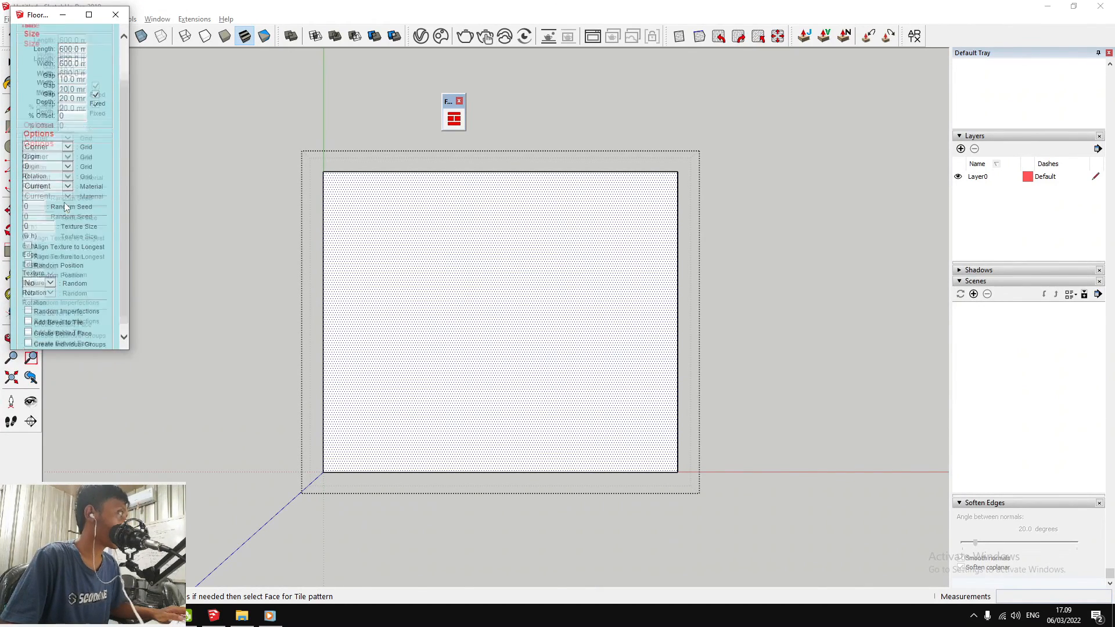
click(28, 313)
scroll(49, 276, down, 3)
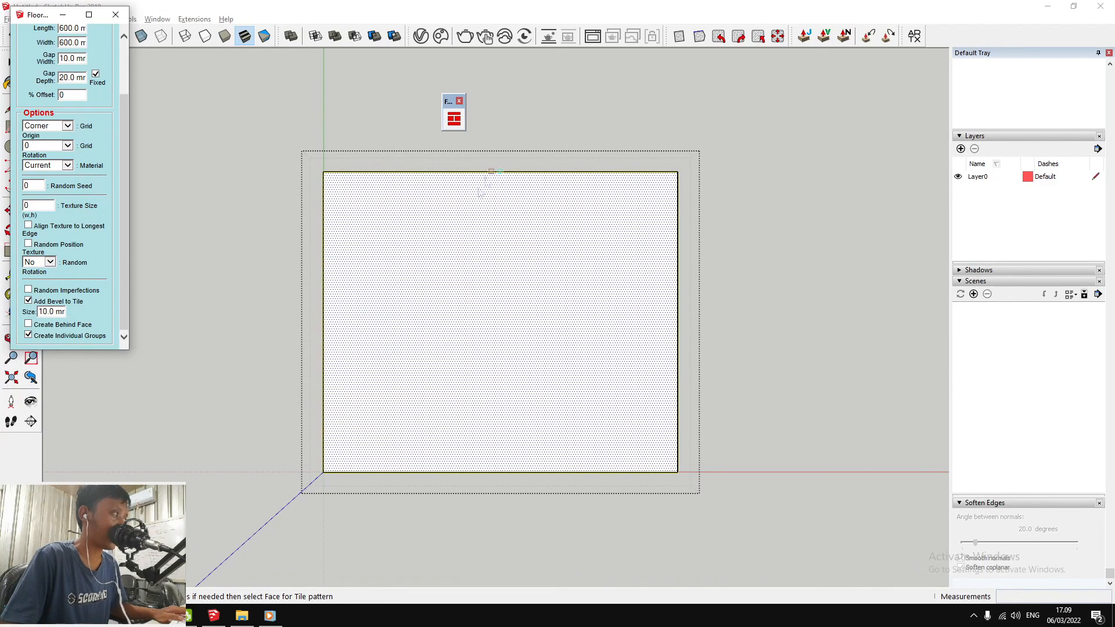
click(480, 238)
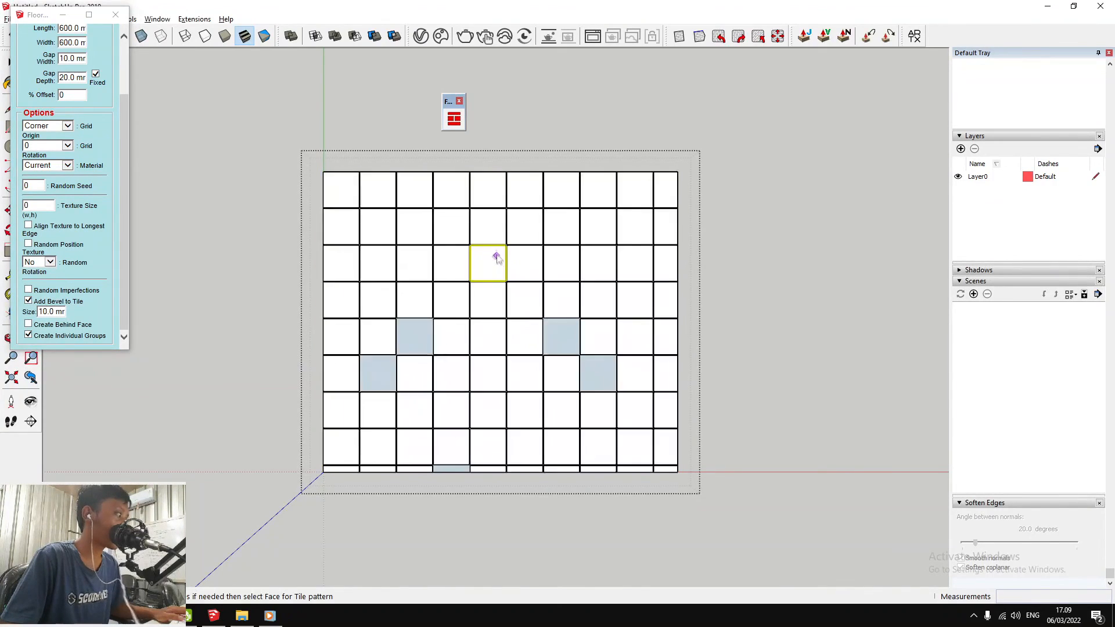
Examine the generated floor tiles up close and from above, including their bevels, gaps and empty cells
scroll(493, 256, up, 5)
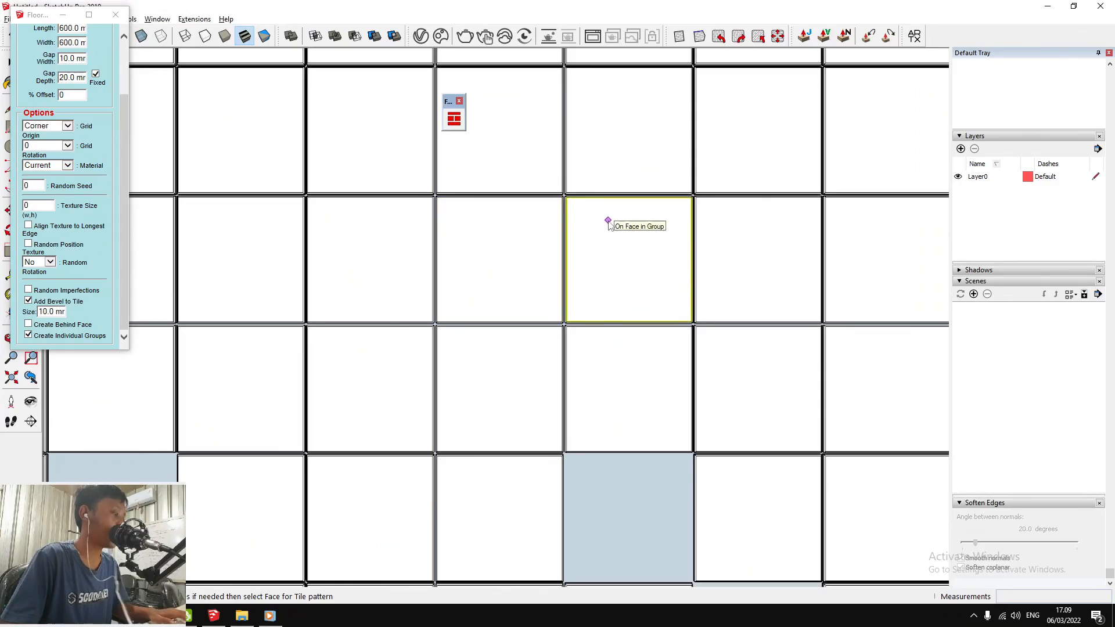
middle_drag(608, 222, 639, 220)
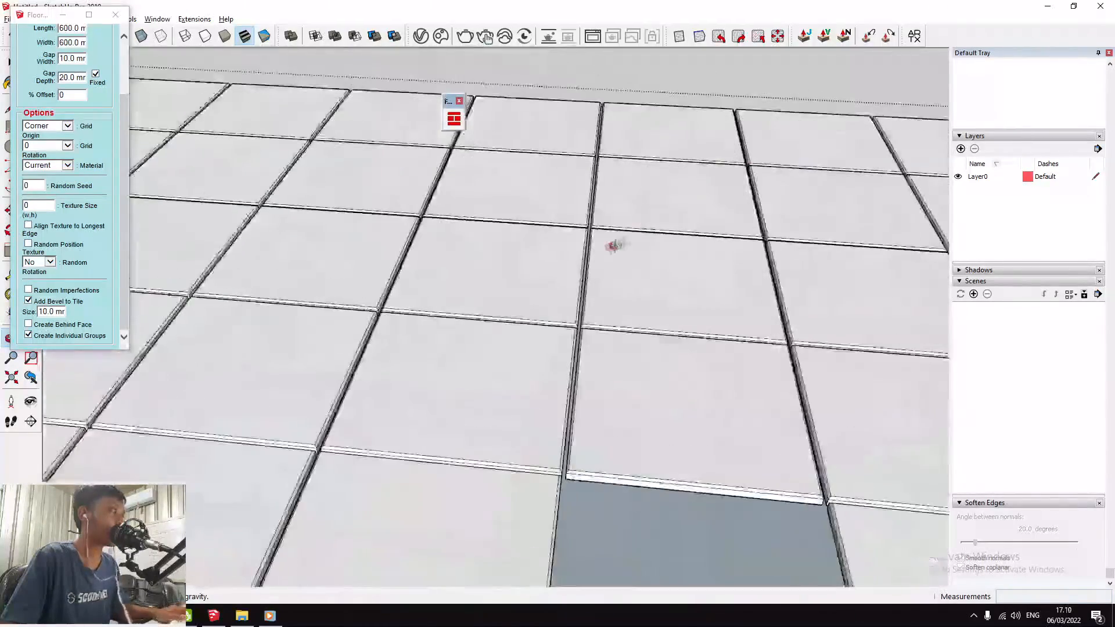
scroll(639, 219, up, 10)
scroll(851, 202, down, 8)
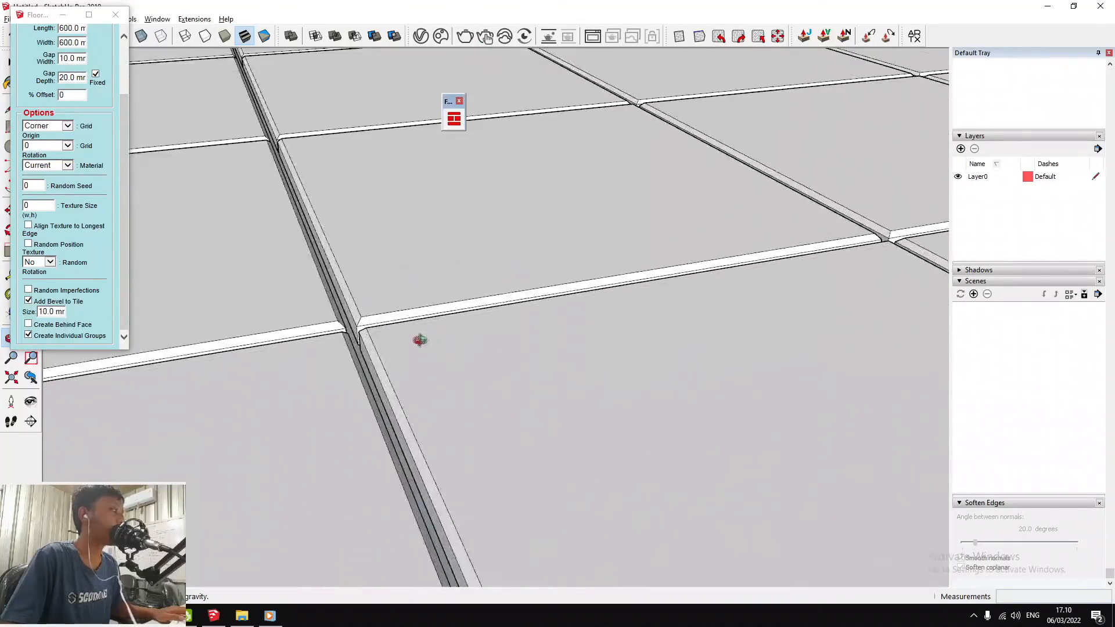
scroll(460, 426, down, 4)
scroll(448, 401, up, 5)
middle_drag(448, 401, 617, 307)
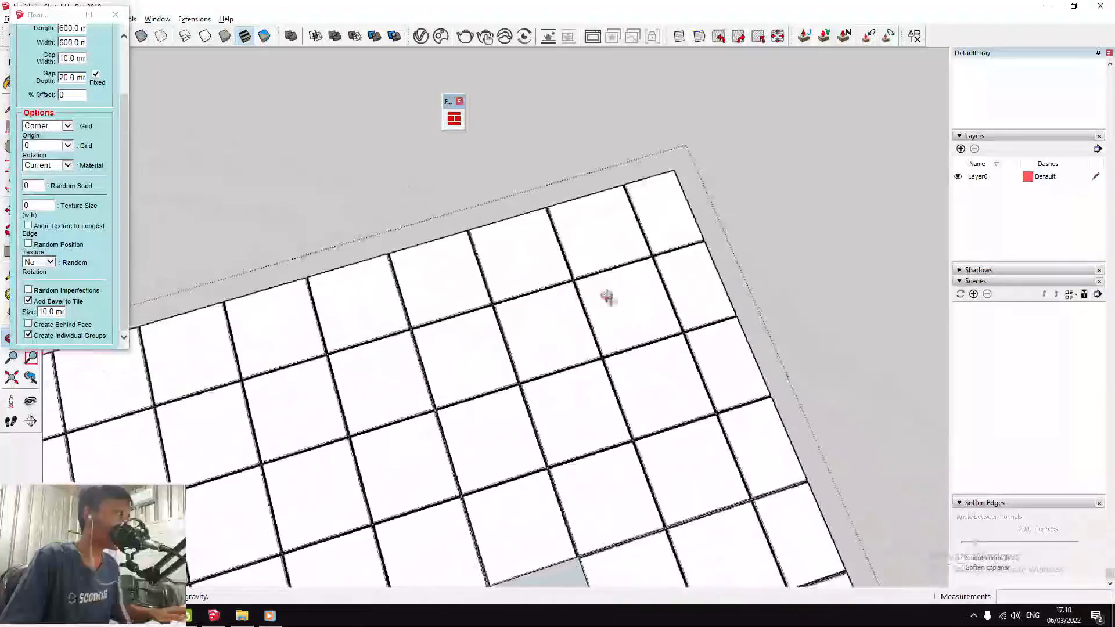
scroll(605, 270, down, 5)
scroll(593, 268, up, 3)
middle_drag(593, 267, 486, 356)
Leave the tile generator and select a single tile in the back row to check it
key(space)
click(543, 263)
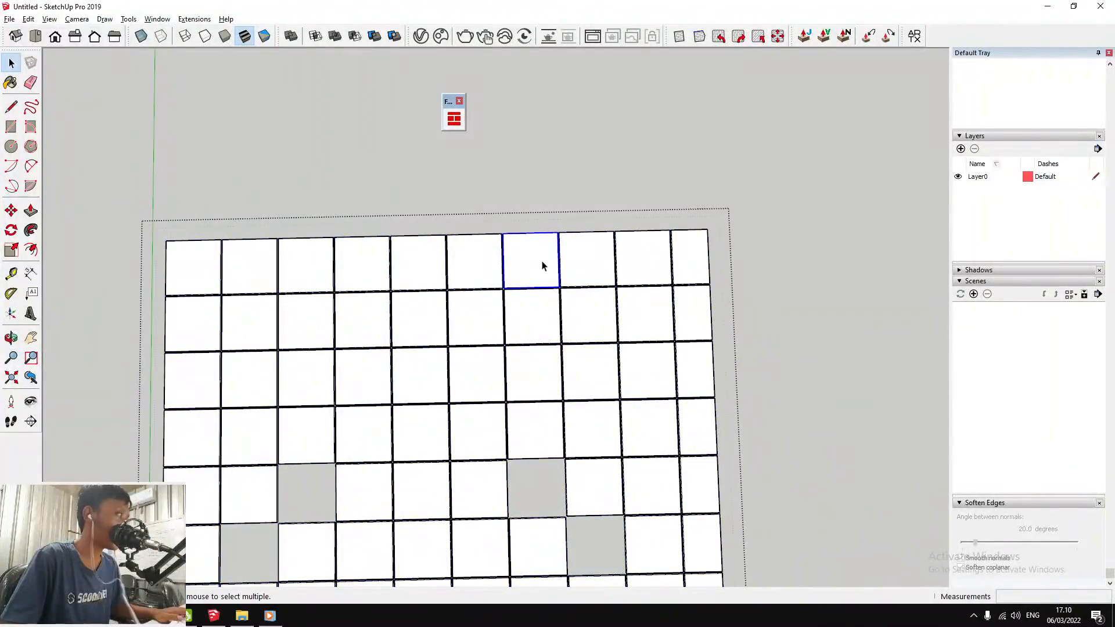
scroll(543, 266, down, 3)
scroll(528, 279, up, 5)
middle_drag(643, 274, 576, 349)
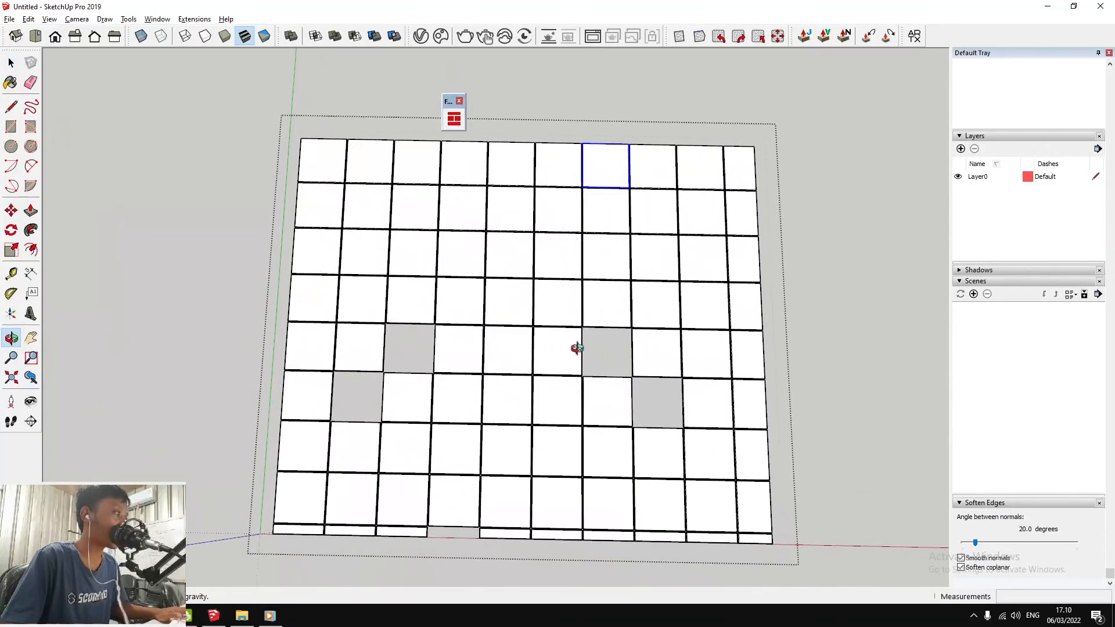
View the floor from the top and check the tile rows by box-selecting them one after another
click(36, 36)
key(space)
drag(249, 174, 720, 280)
drag(266, 199, 657, 298)
drag(273, 239, 606, 298)
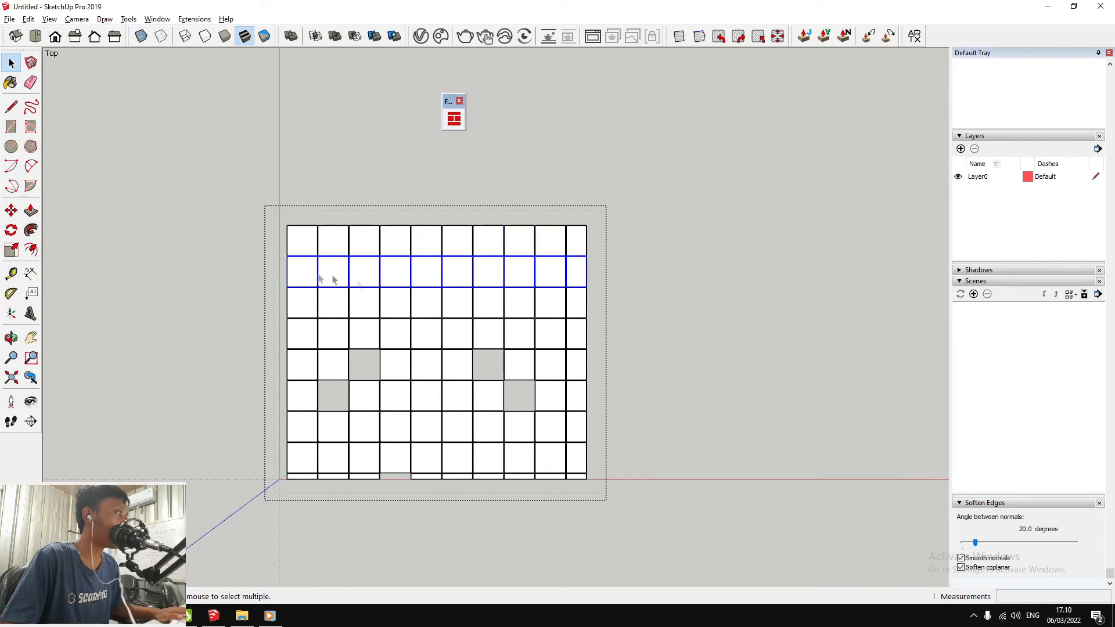
drag(279, 279, 608, 332)
drag(274, 318, 630, 361)
drag(272, 339, 680, 379)
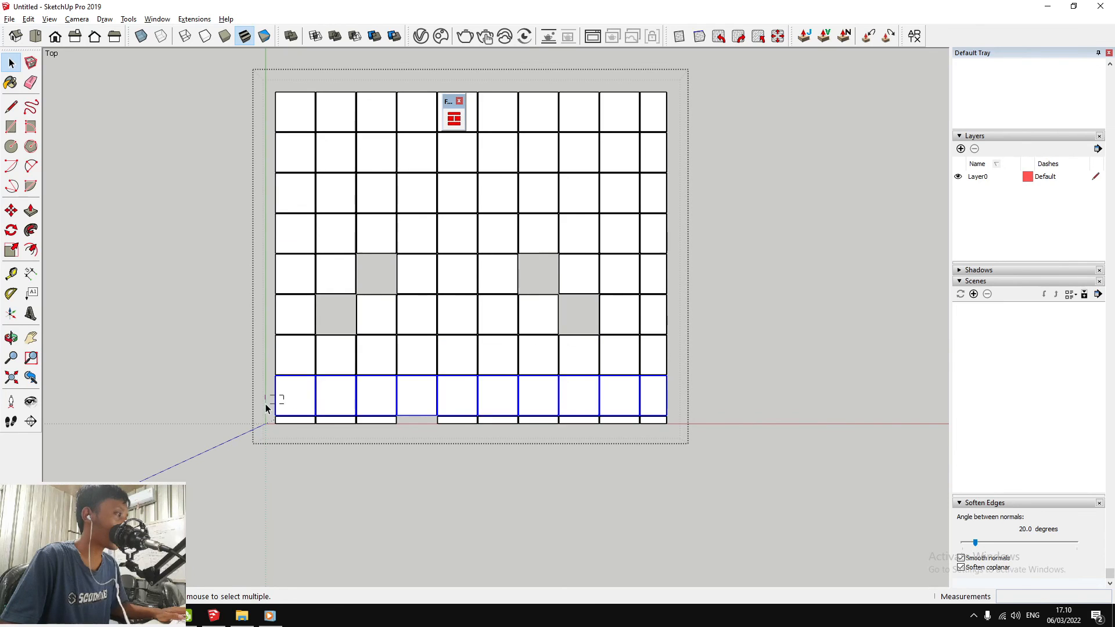
drag(256, 405, 831, 446)
Copy the narrow tile beside the empty cell in the front row 61 cm sideways to fill that cell
click(466, 421)
scroll(467, 422, up, 12)
key(m)
click(617, 346)
scroll(700, 317, down, 3)
scroll(353, 316, up, 5)
click(428, 335)
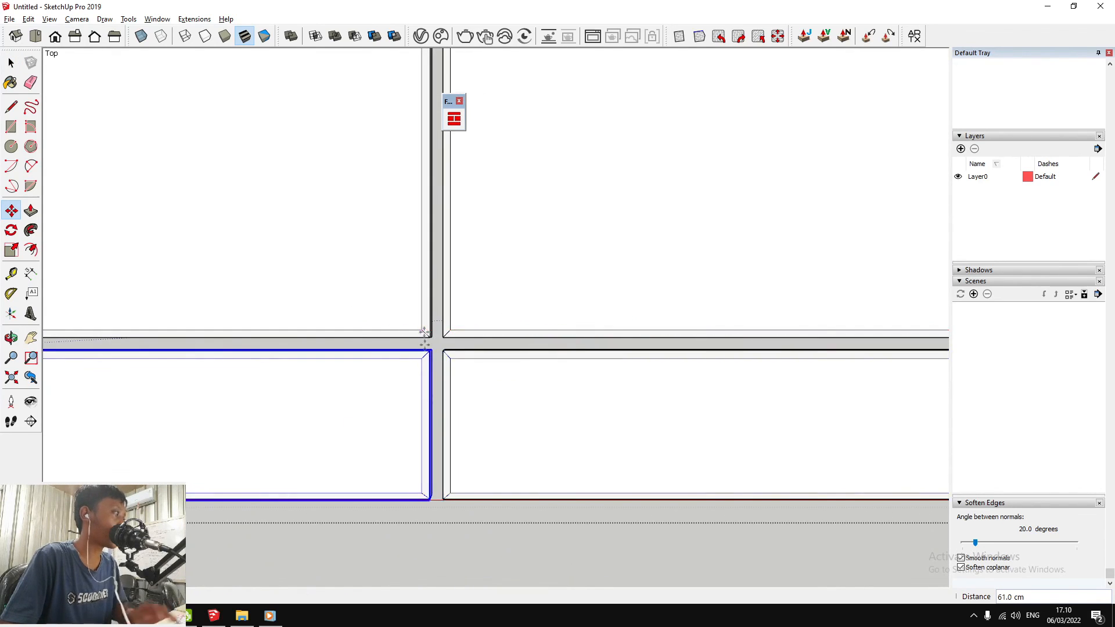
scroll(426, 396, down, 8)
scroll(426, 396, down, 3)
Select the tiles directly behind the four empty cells and copy them 61 cm forward to fill the cells
key(space)
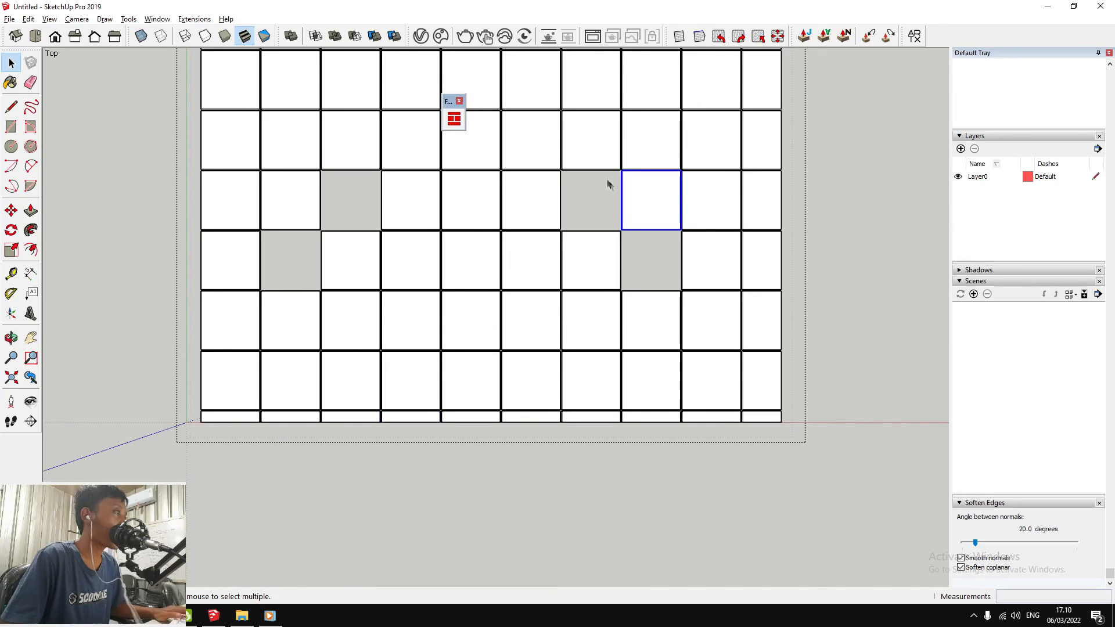
ctrl+click(314, 194)
scroll(353, 145, up, 3)
key(m)
scroll(407, 72, up, 5)
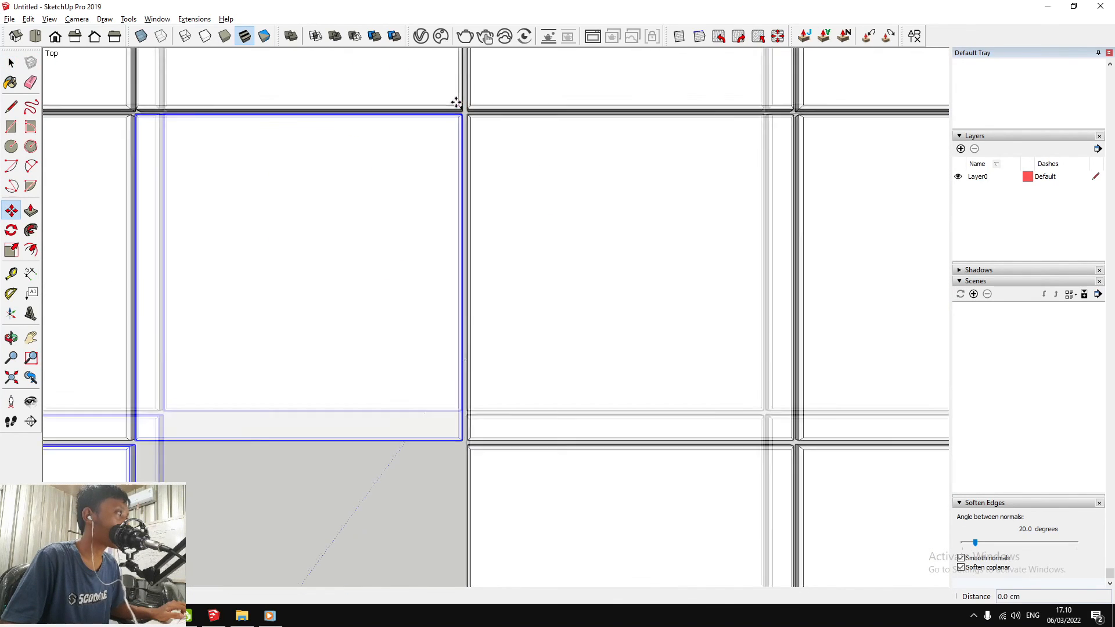
scroll(457, 103, down, 3)
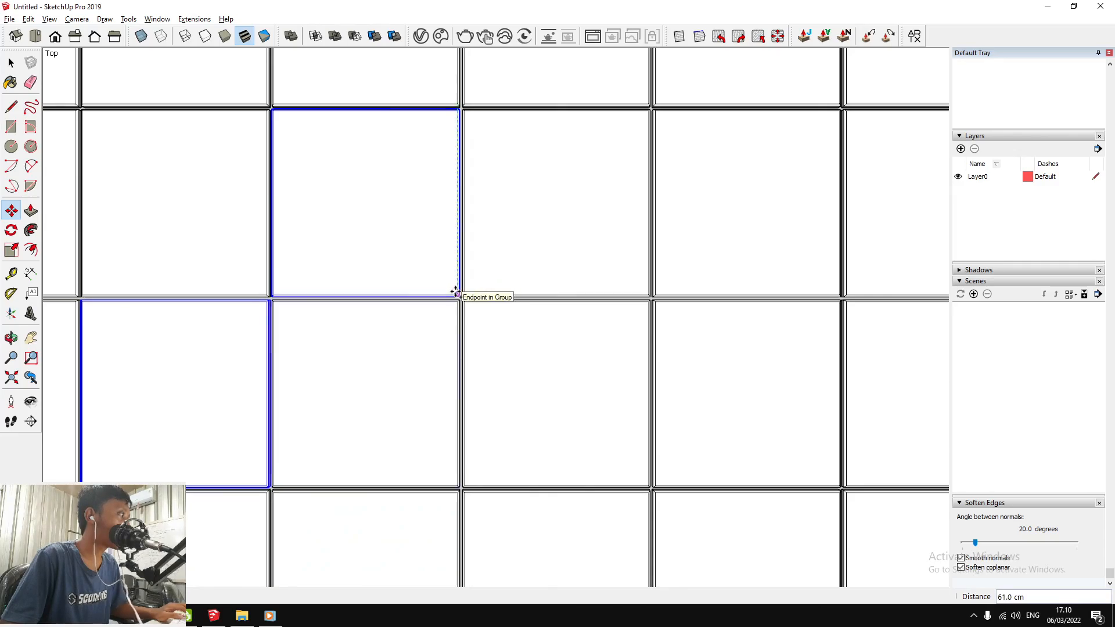
Select the whole floor slab beneath the tiles and make it a separate group
scroll(455, 293, down, 6)
middle_drag(450, 293, 742, 296)
right_click(743, 296)
scroll(688, 455, up, 5)
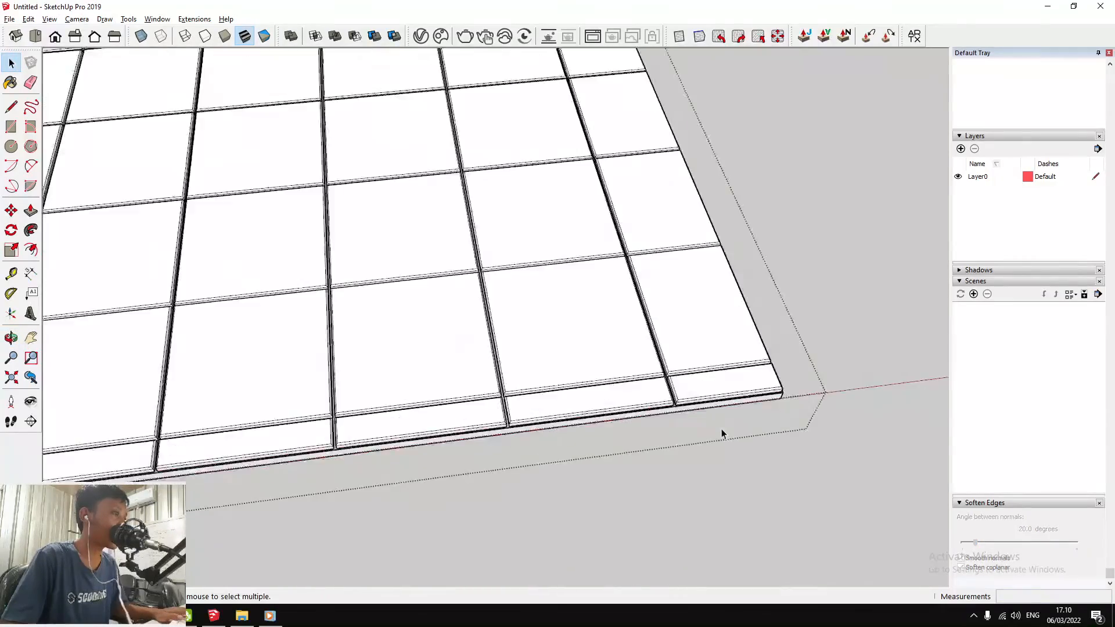
scroll(721, 434, up, 5)
click(834, 427)
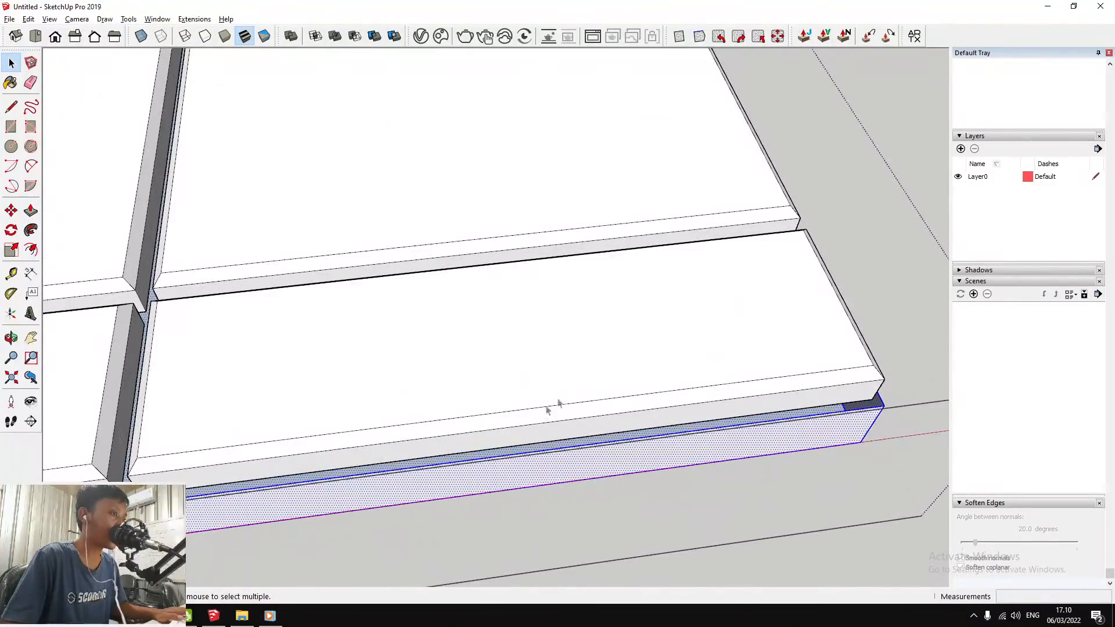
middle_drag(798, 458, 538, 562)
scroll(523, 546, up, 2)
key(r)
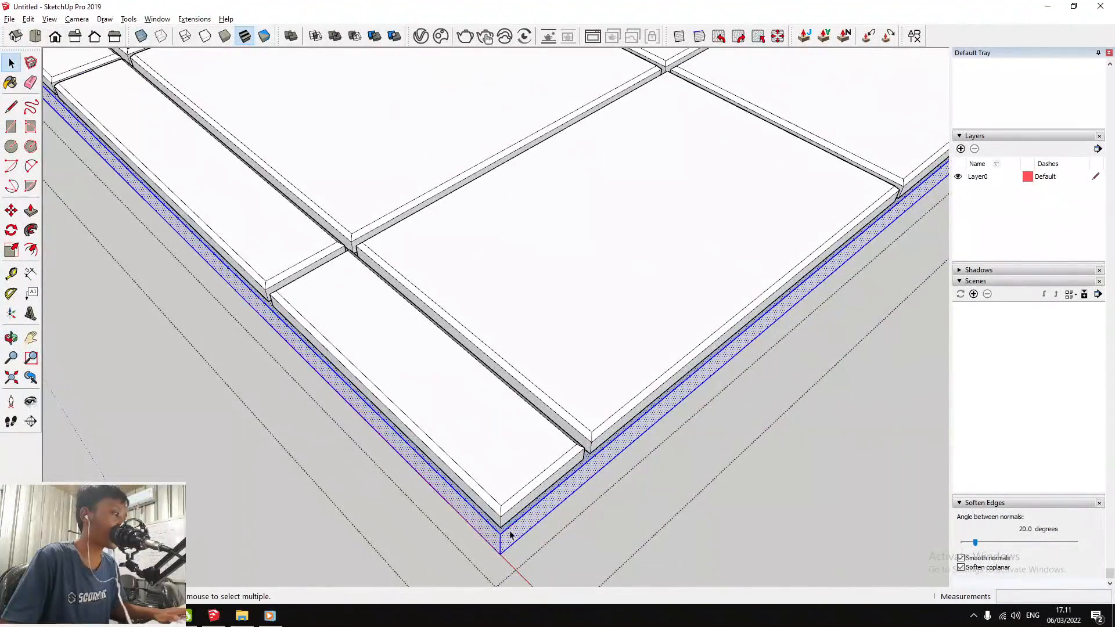
scroll(511, 532, up, 3)
right_click(511, 530)
click(576, 351)
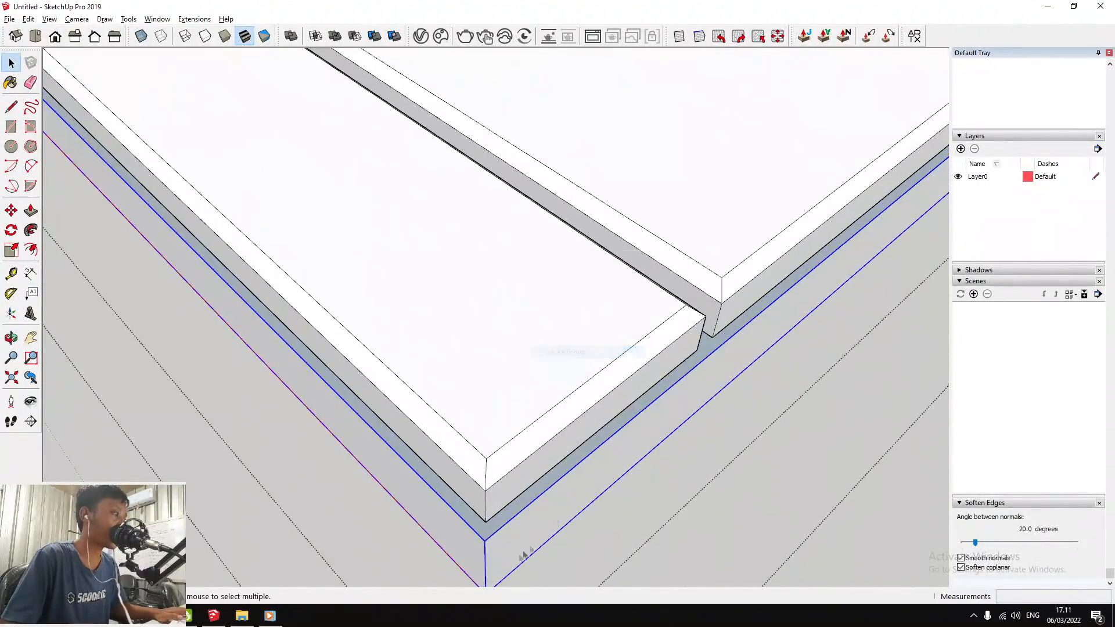
Open the slab group for editing and bring its open top into view
scroll(522, 543, down, 5)
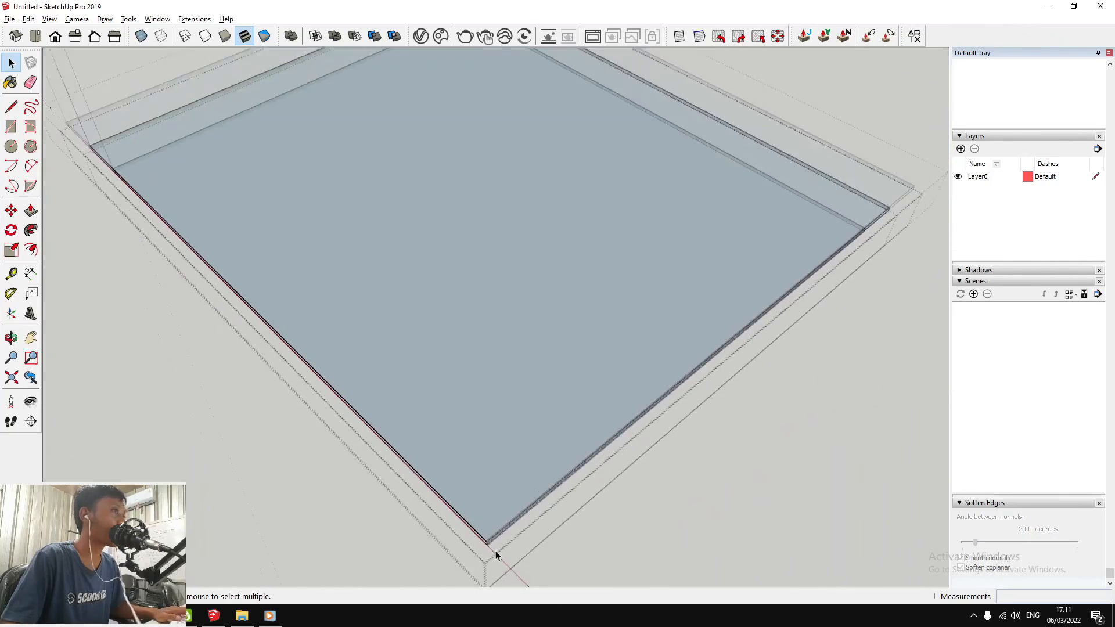
scroll(463, 284, down, 5)
scroll(503, 79, up, 5)
Try to close the slab's open top with a rectangle between its opposite corners
key(r)
click(478, 95)
scroll(478, 96, down, 5)
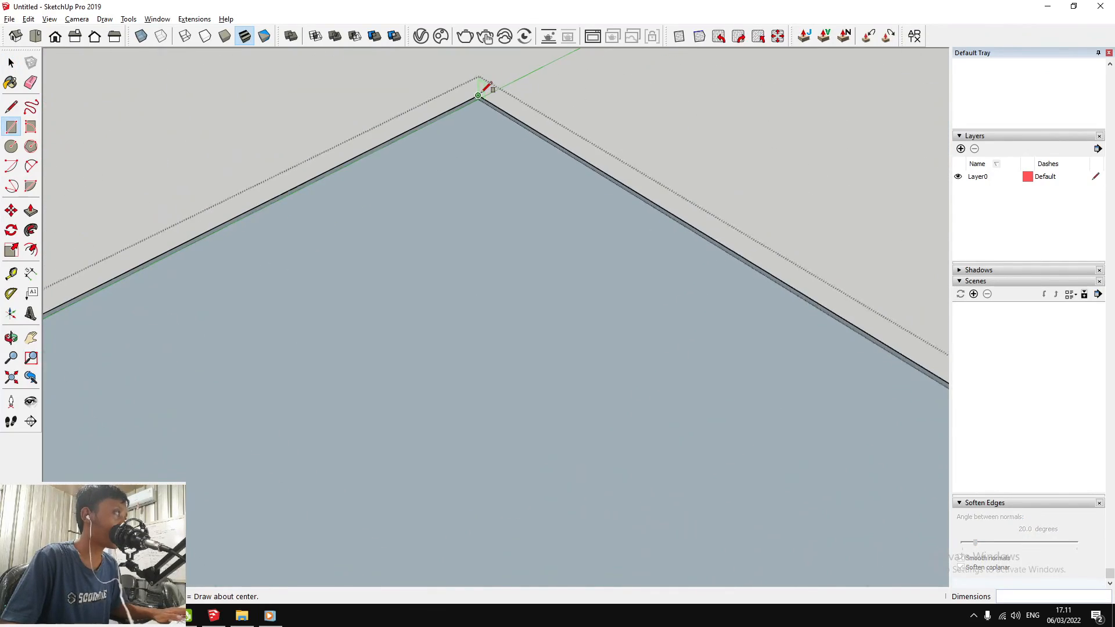
scroll(507, 551, up, 5)
scroll(501, 542, up, 1)
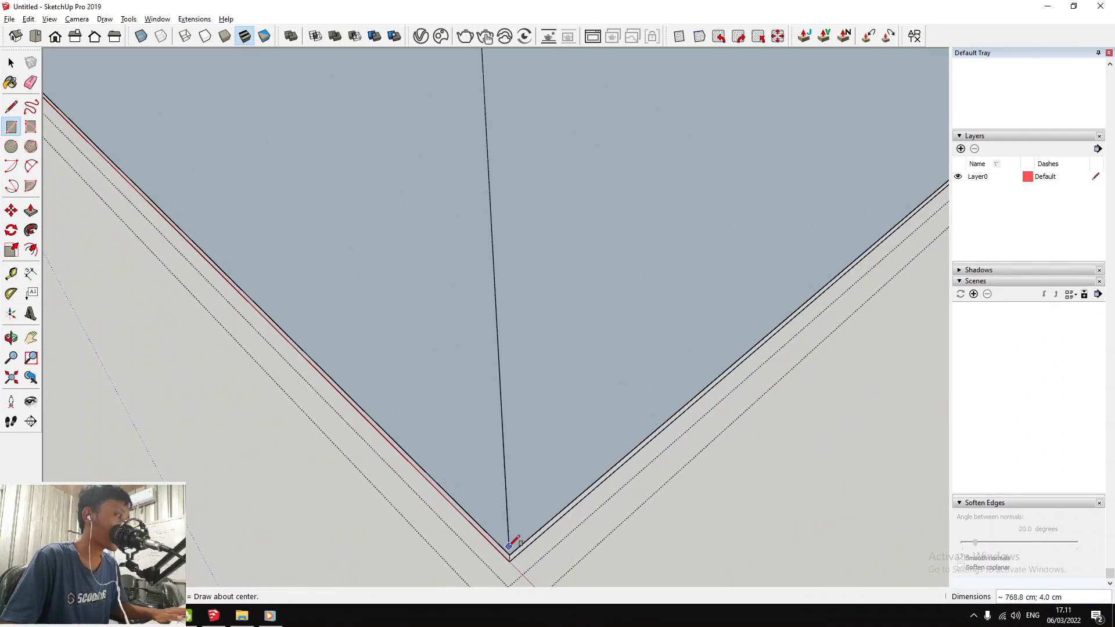
click(517, 546)
scroll(517, 546, down, 5)
scroll(516, 543, up, 5)
Draw a line along one upper slab edge from corner to corner to close the top face, and leave the group
key(l)
scroll(516, 543, up, 2)
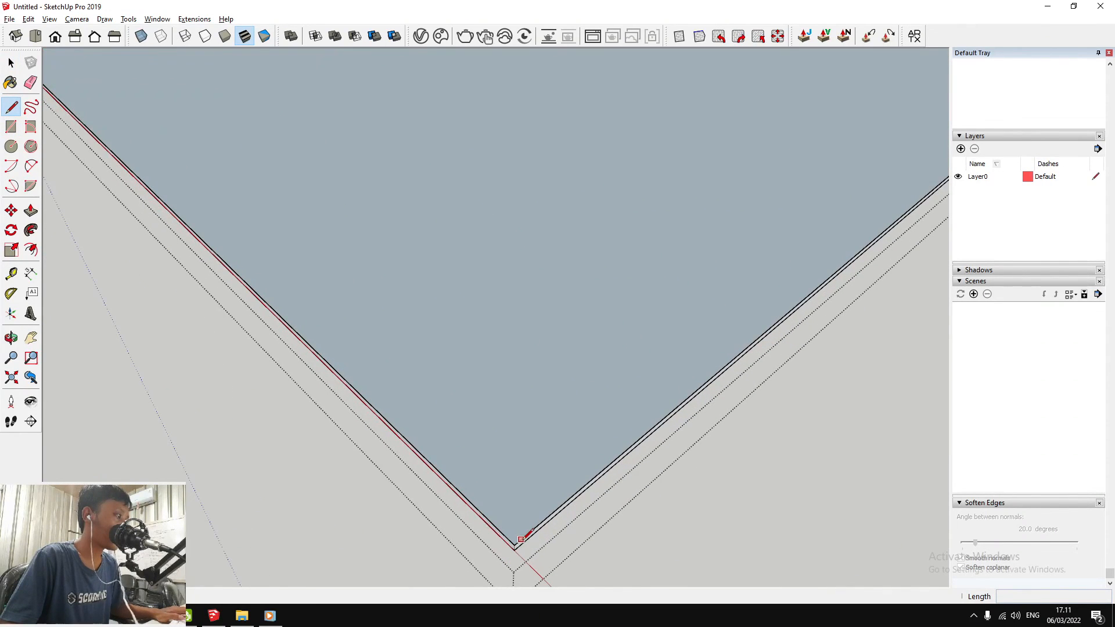
click(514, 545)
scroll(515, 545, down, 4)
scroll(840, 302, up, 5)
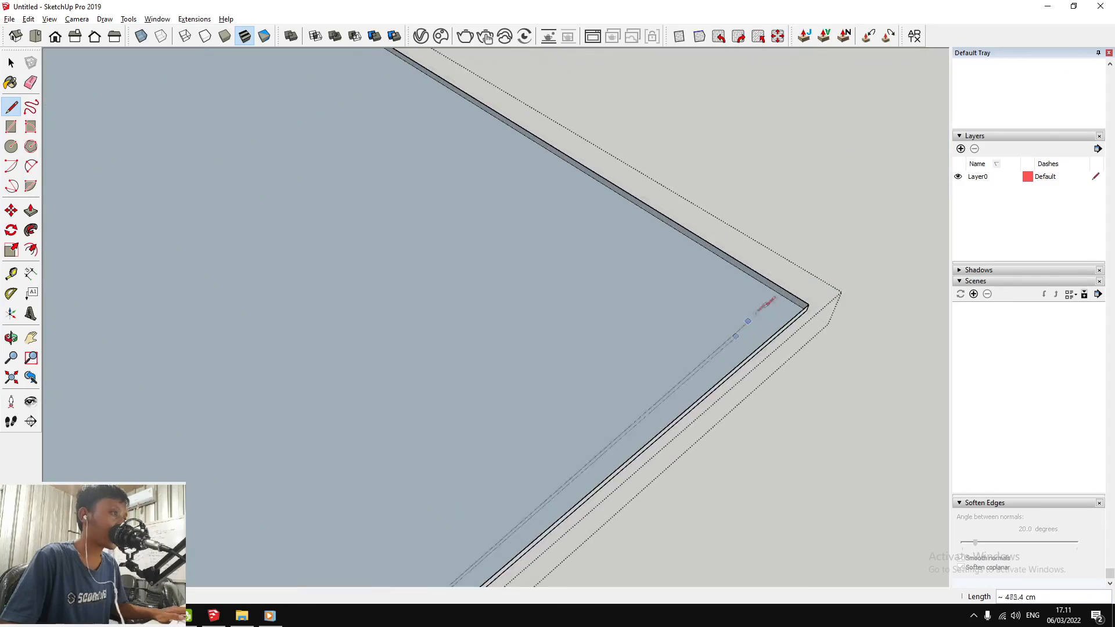
click(839, 302)
scroll(829, 306, down, 4)
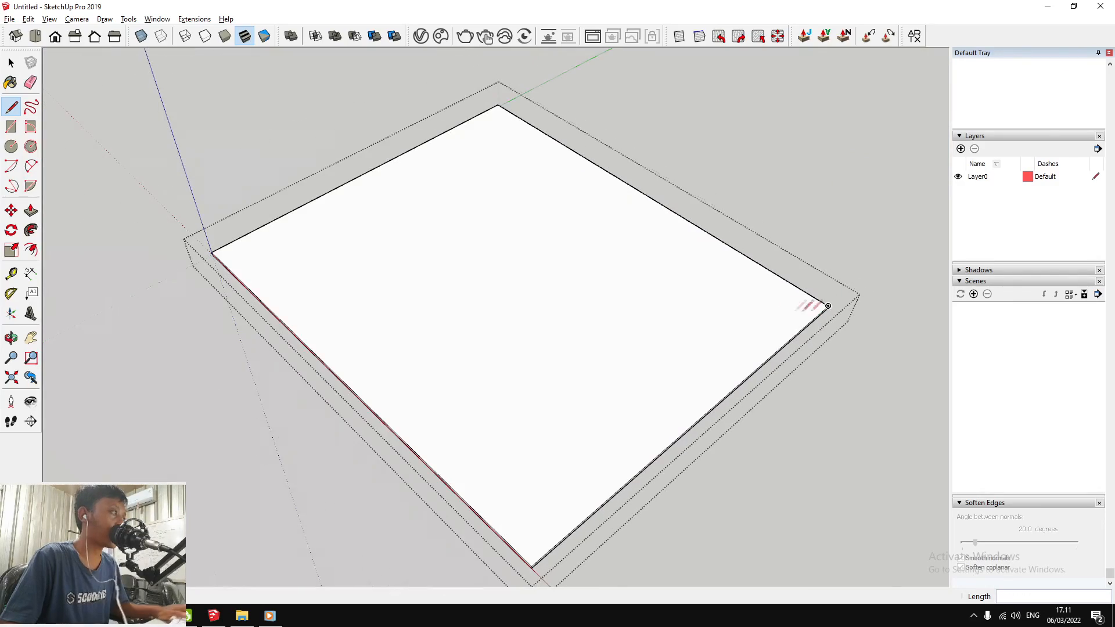
key(space)
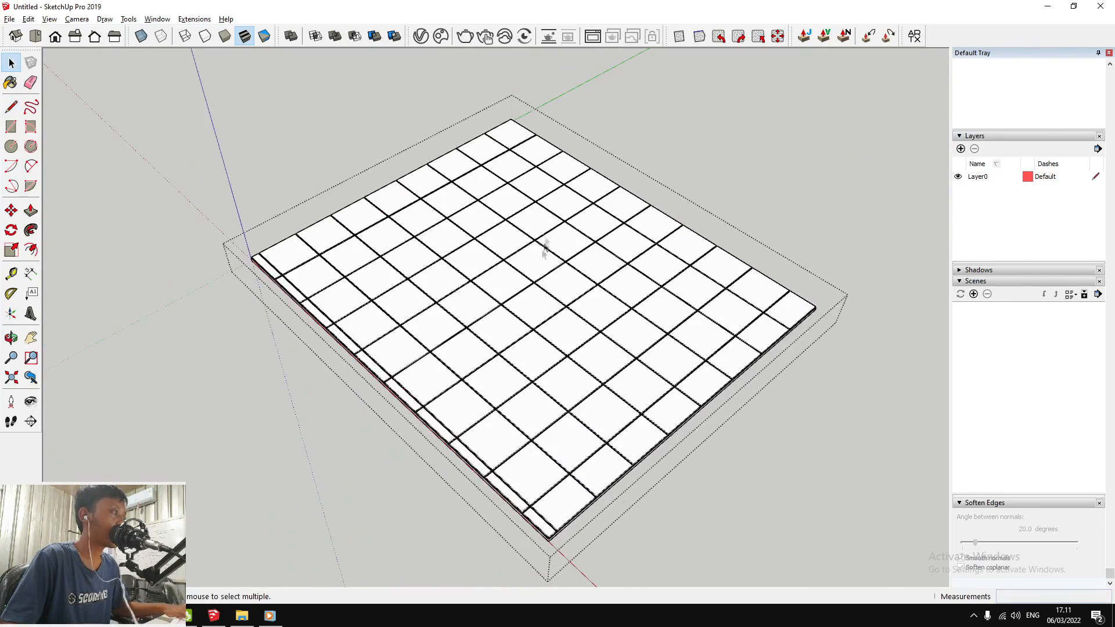
Open the slab group at a tile joint and Push/Pull its top face up 1.5 cm to fill the gaps between tiles
scroll(604, 238, up, 8)
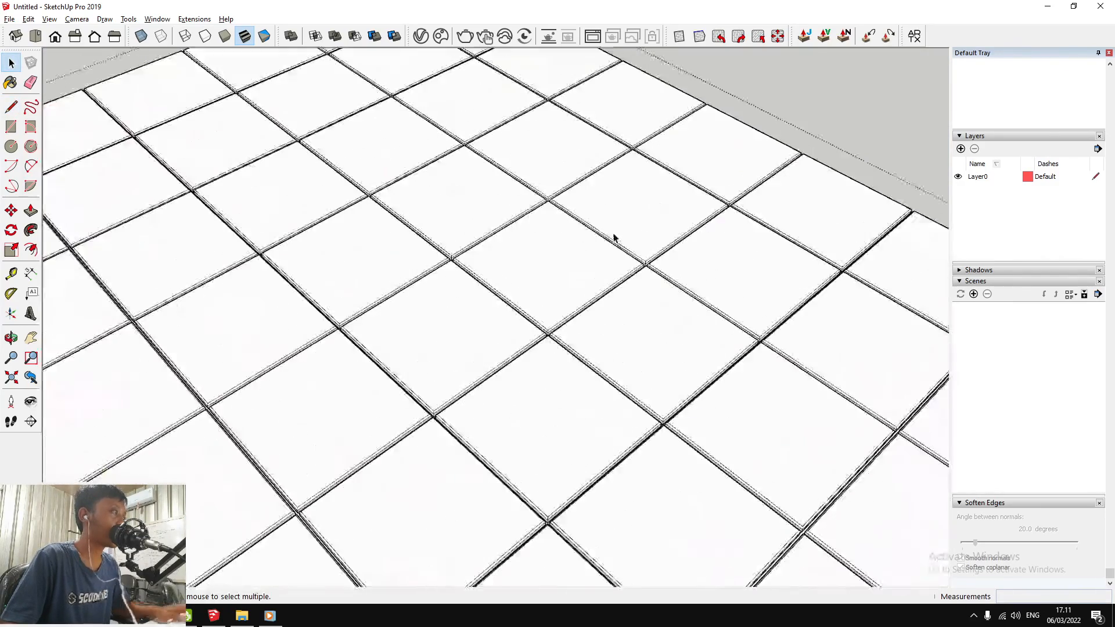
scroll(538, 346, up, 8)
middle_drag(546, 342, 482, 419)
key(p)
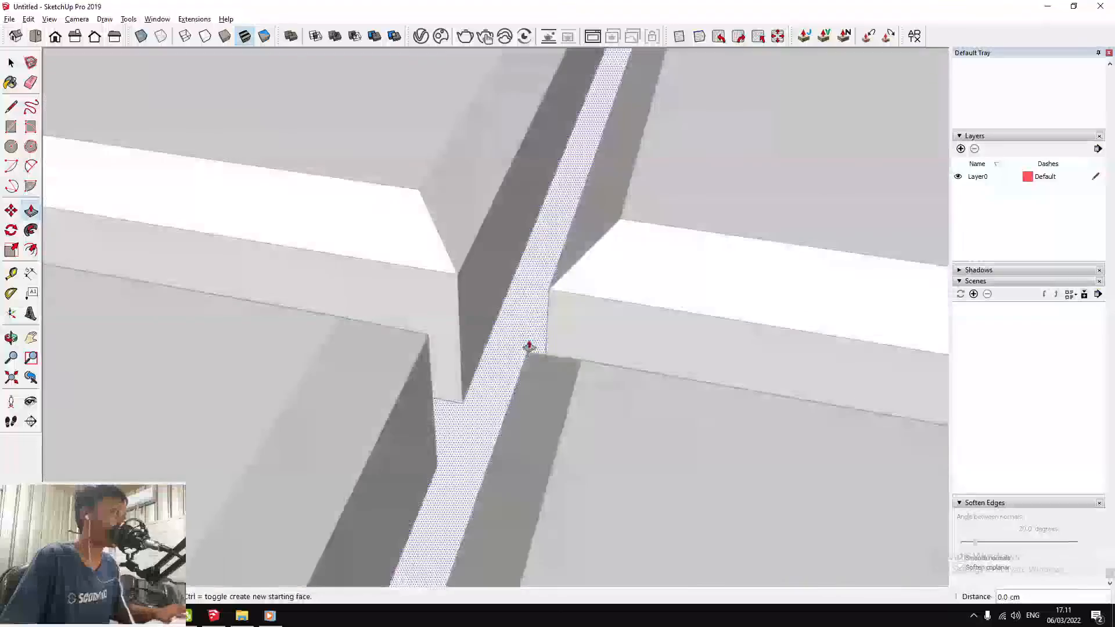
click(529, 346)
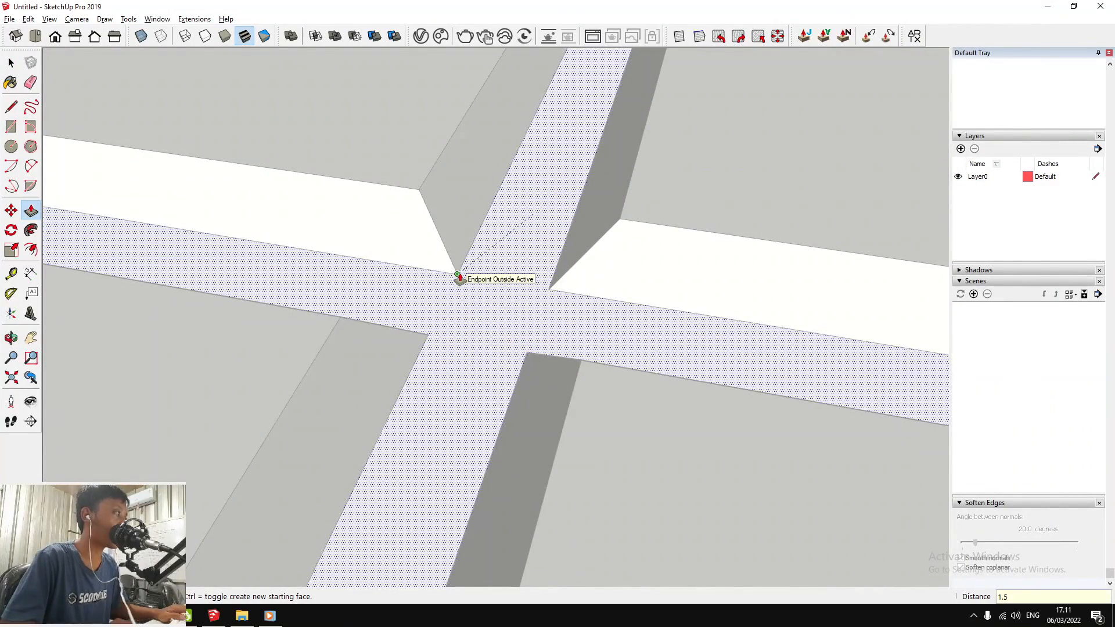
click(459, 278)
Examine the tiled floor together with the panelled walls, from inside the room and from above
middle_drag(461, 273, 905, 370)
scroll(545, 386, down, 10)
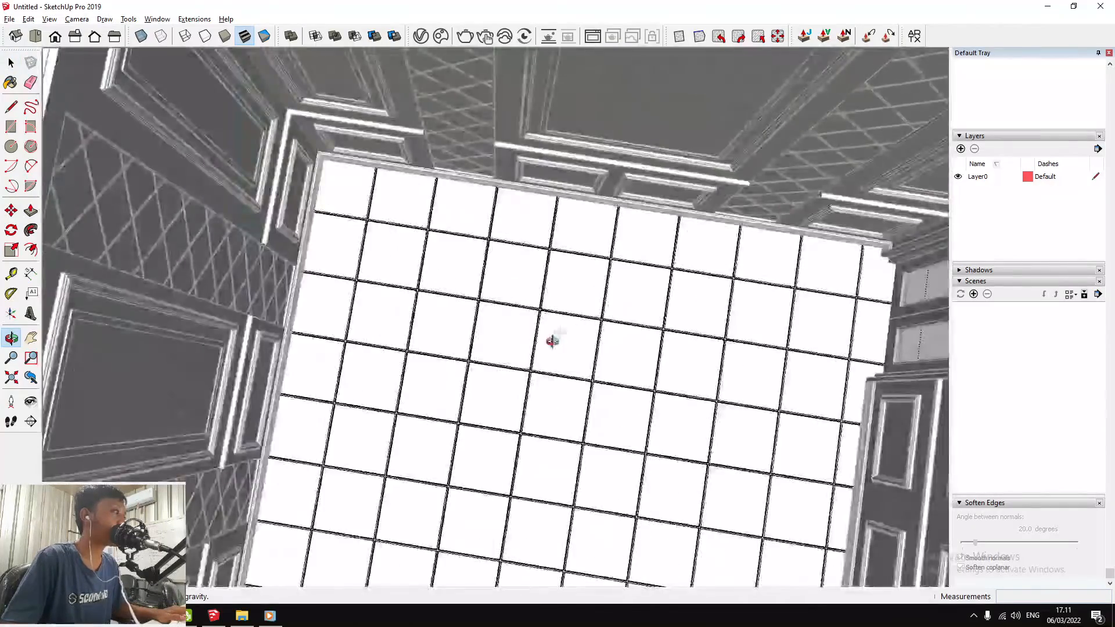
middle_drag(553, 341, 654, 462)
scroll(592, 212, up, 5)
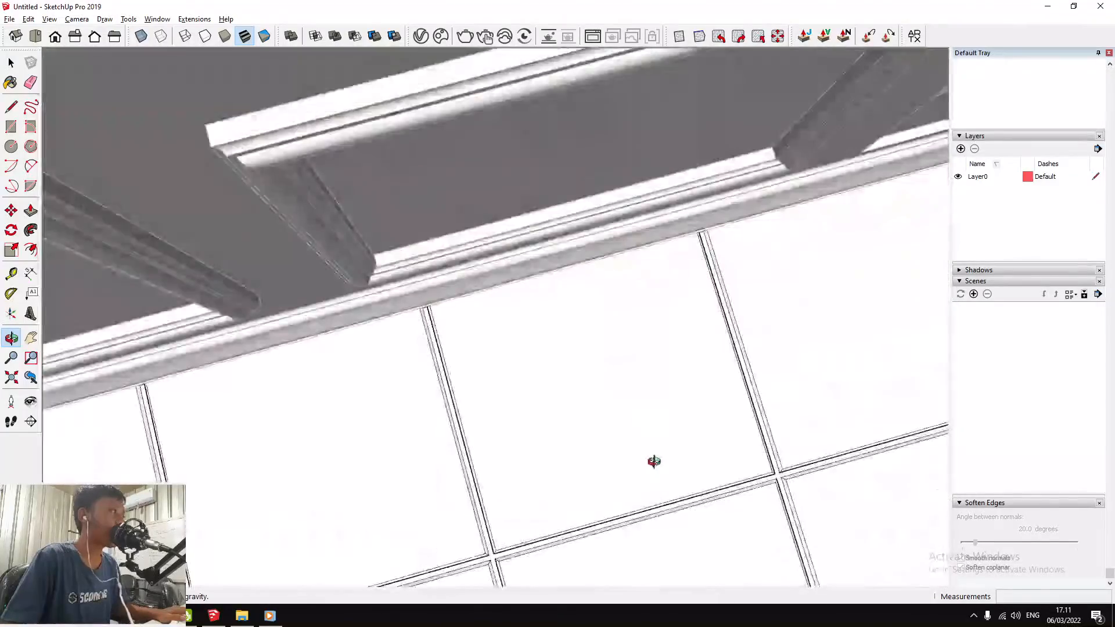
scroll(596, 294, down, 10)
scroll(702, 319, up, 3)
scroll(650, 324, up, 2)
middle_drag(702, 321, 530, 232)
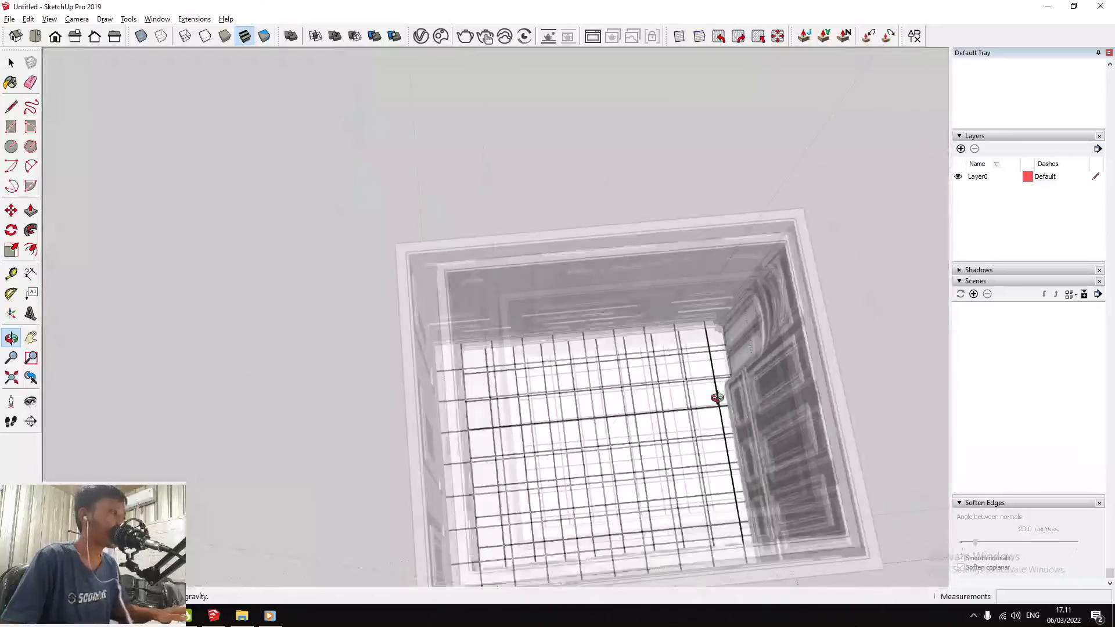
Draw a 575 by 485.5 cm rectangle between opposite corners of the inner ledge on top of the room walls
scroll(585, 385, up, 5)
mouse_move(585, 386)
middle_down()
mouse_move(686, 375)
mouse_move(657, 371)
mouse_move(653, 313)
mouse_move(312, 191)
mouse_move(448, 265)
mouse_move(466, 250)
mouse_move(647, 236)
mouse_move(577, 246)
mouse_move(839, 261)
mouse_move(498, 369)
middle_up()
scroll(657, 371, down, 5)
scroll(446, 263, down, 3)
middle_drag(420, 386, 256, 378)
scroll(403, 378, down, 2)
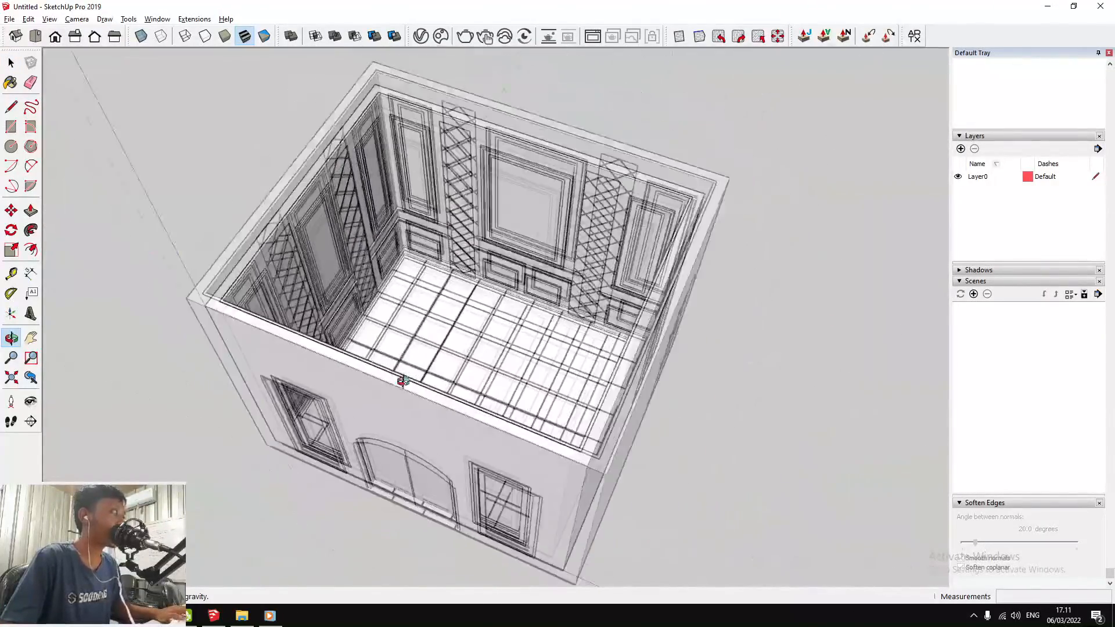
scroll(377, 111, up, 7)
key(r)
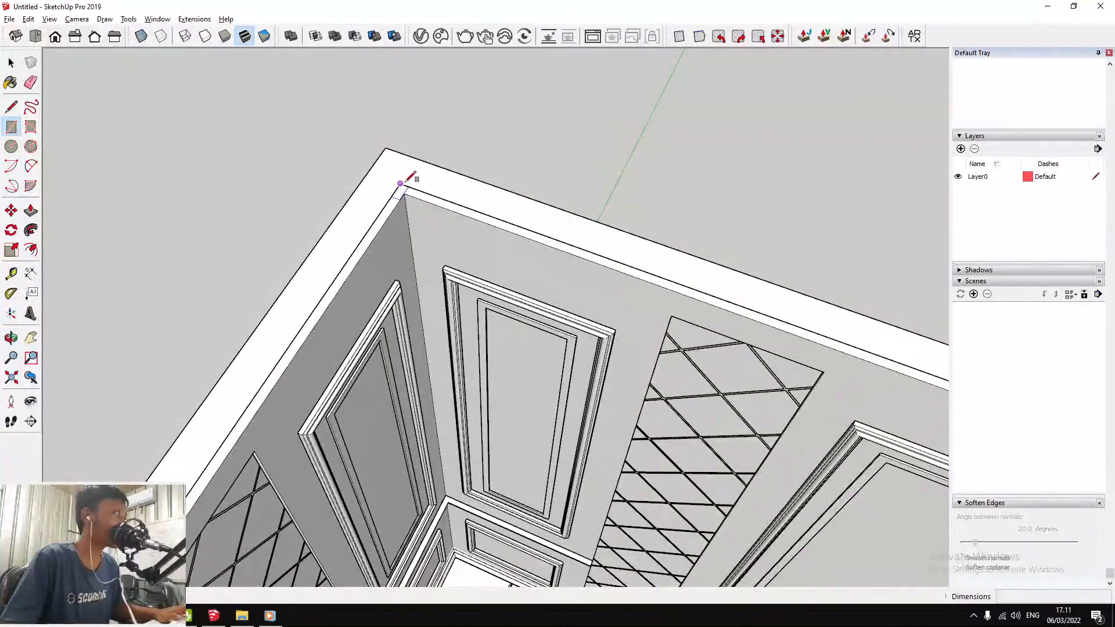
click(402, 182)
scroll(411, 187, down, 10)
scroll(530, 412, up, 6)
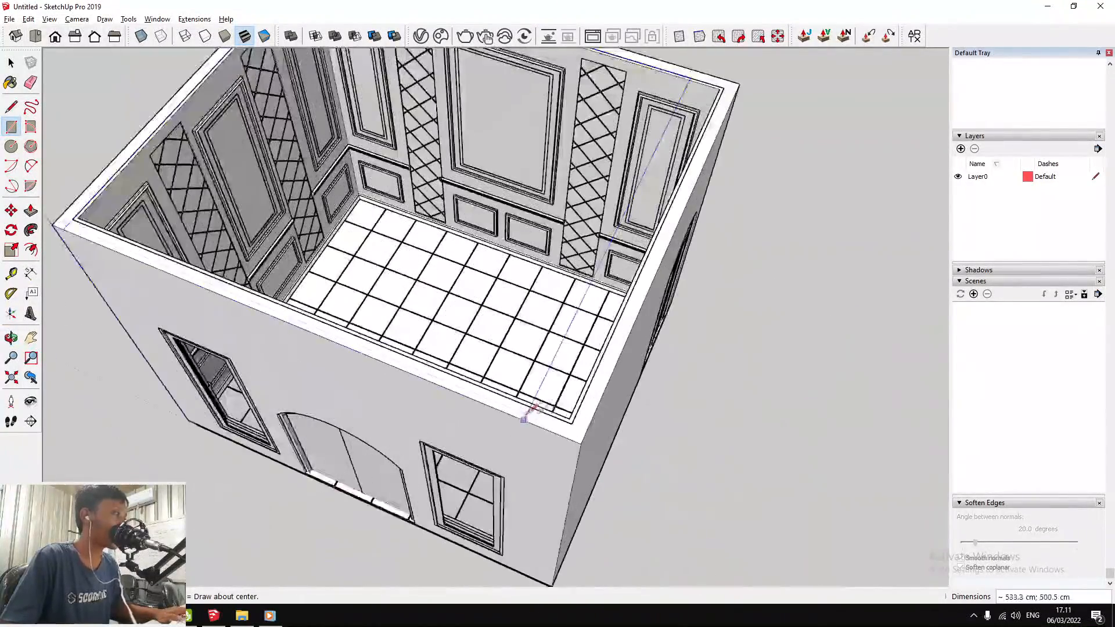
scroll(525, 415, up, 3)
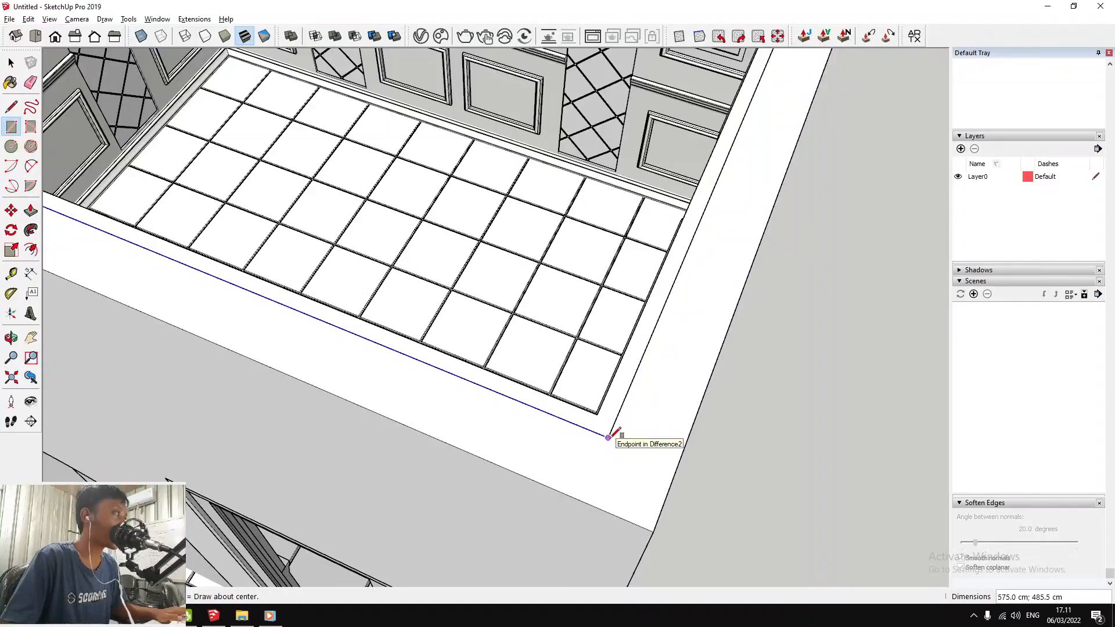
click(608, 437)
Push/pull the rectangle upward by 10 cm to form the ceiling slab
scroll(573, 356, down, 8)
key(p)
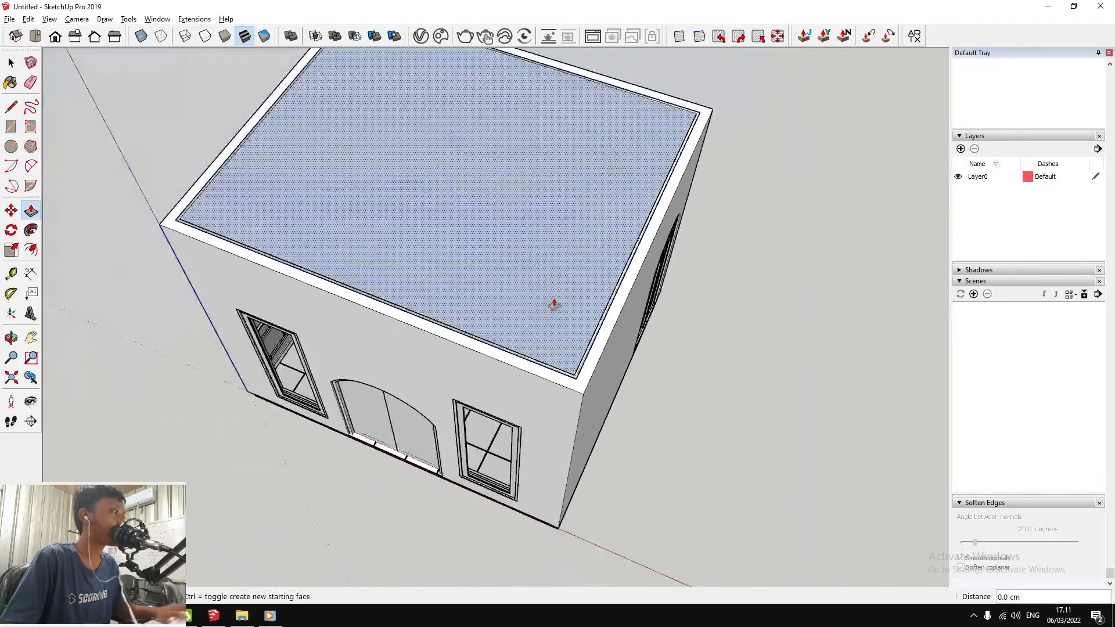
click(554, 303)
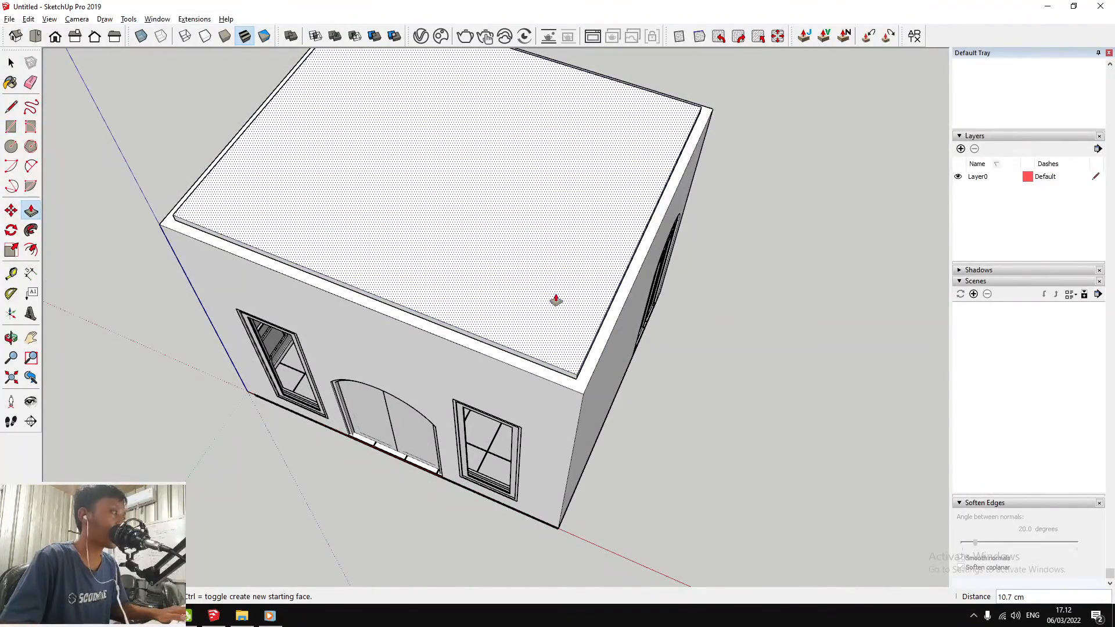
text(10)
key(Return)
Select the whole ceiling slab and make it a group
scroll(554, 297, down, 2)
scroll(554, 296, up, 2)
middle_drag(553, 296, 553, 231)
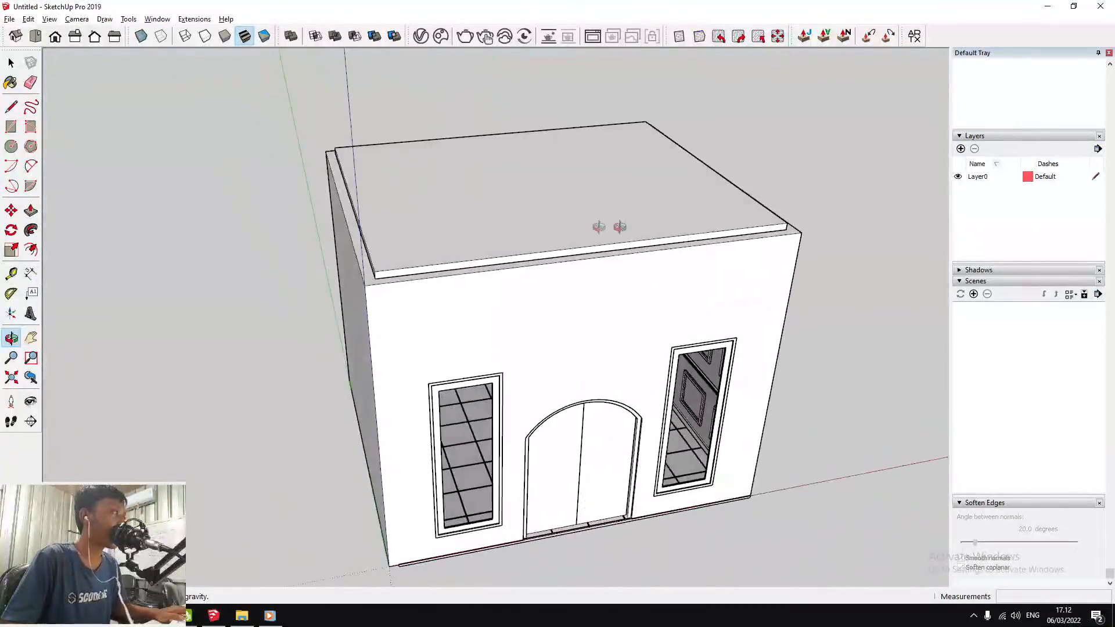
scroll(553, 231, up, 5)
key(space)
click(608, 217)
right_click(608, 217)
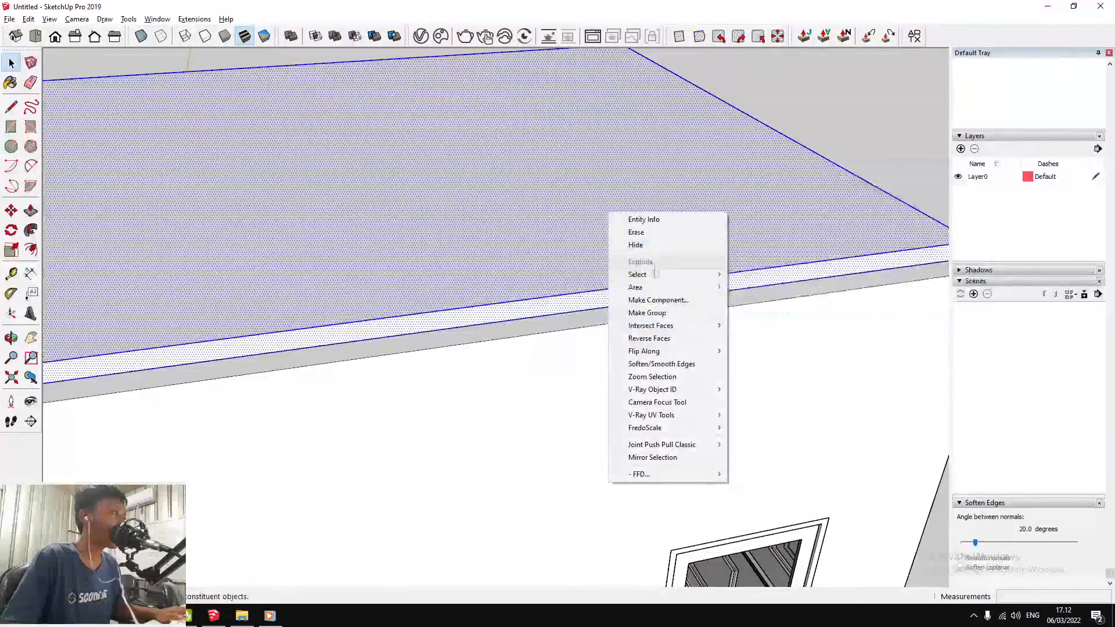
click(645, 310)
right_click(583, 152)
click(641, 184)
middle_drag(767, 165, 612, 210)
key(t)
key(ctrl+z)
Hide the ceiling slab group to expose the room's interior
scroll(610, 212, down, 5)
key(space)
scroll(550, 206, up, 4)
scroll(706, 257, down, 2)
middle_drag(707, 257, 359, 278)
right_click(491, 122)
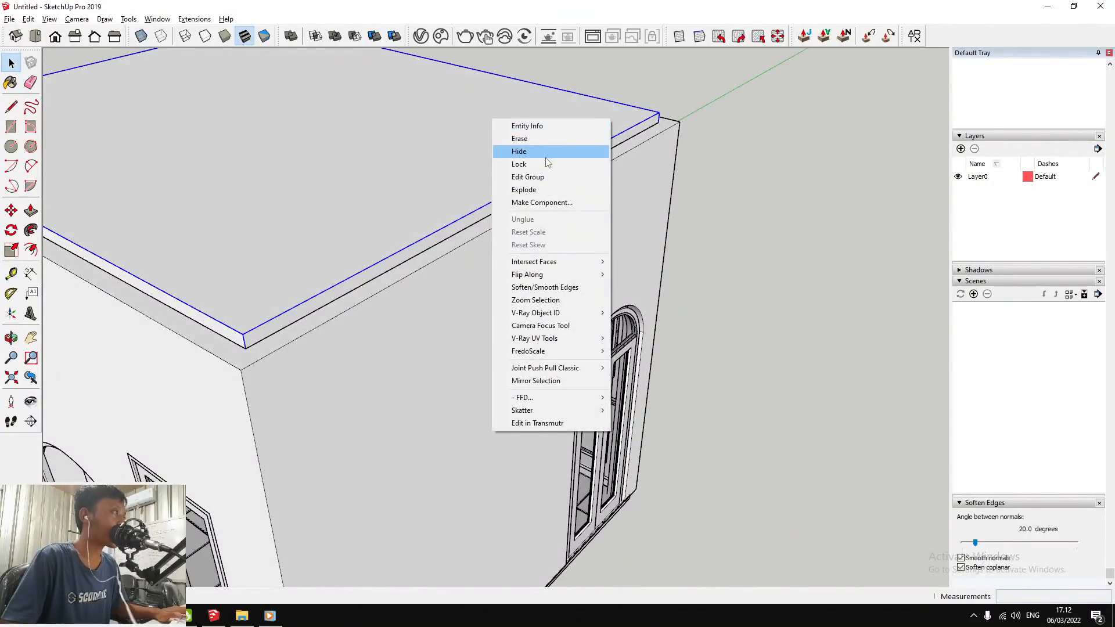
click(546, 155)
Switch to the other SketchUp model and copy the crown moulding profile from it
scroll(578, 238, down, 4)
scroll(492, 119, up, 4)
scroll(420, 154, down, 4)
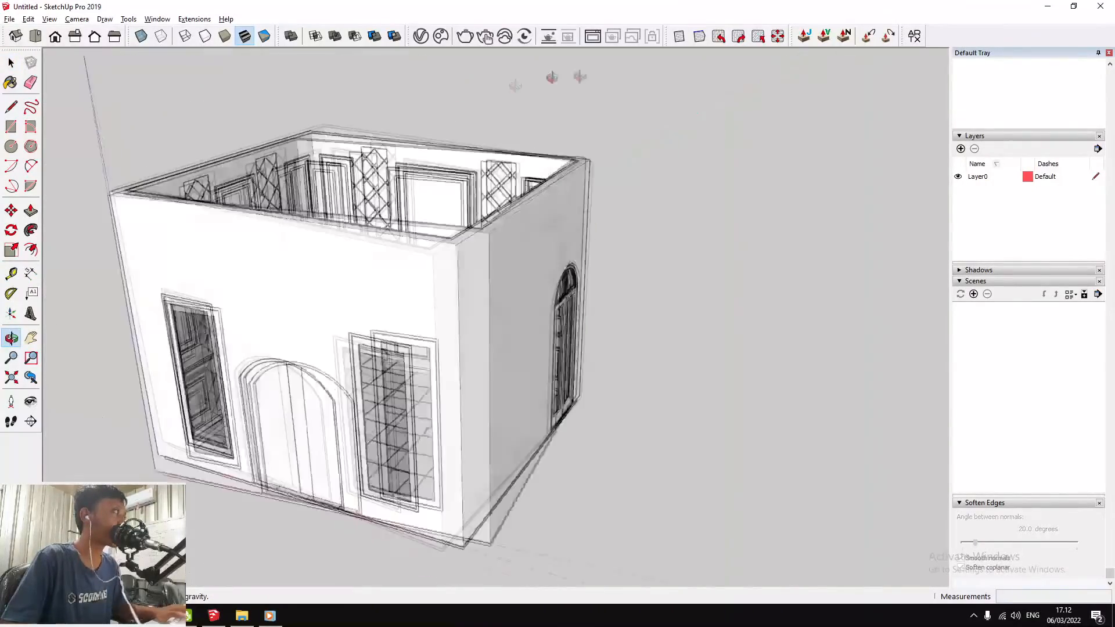
scroll(259, 155, up, 8)
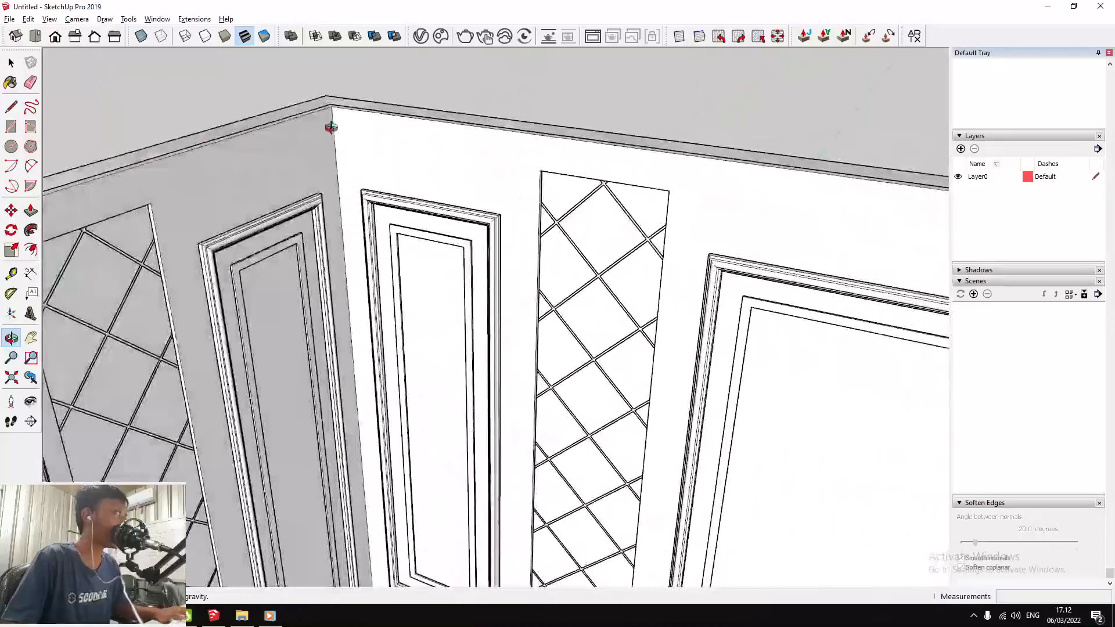
middle_drag(332, 128, 483, 87)
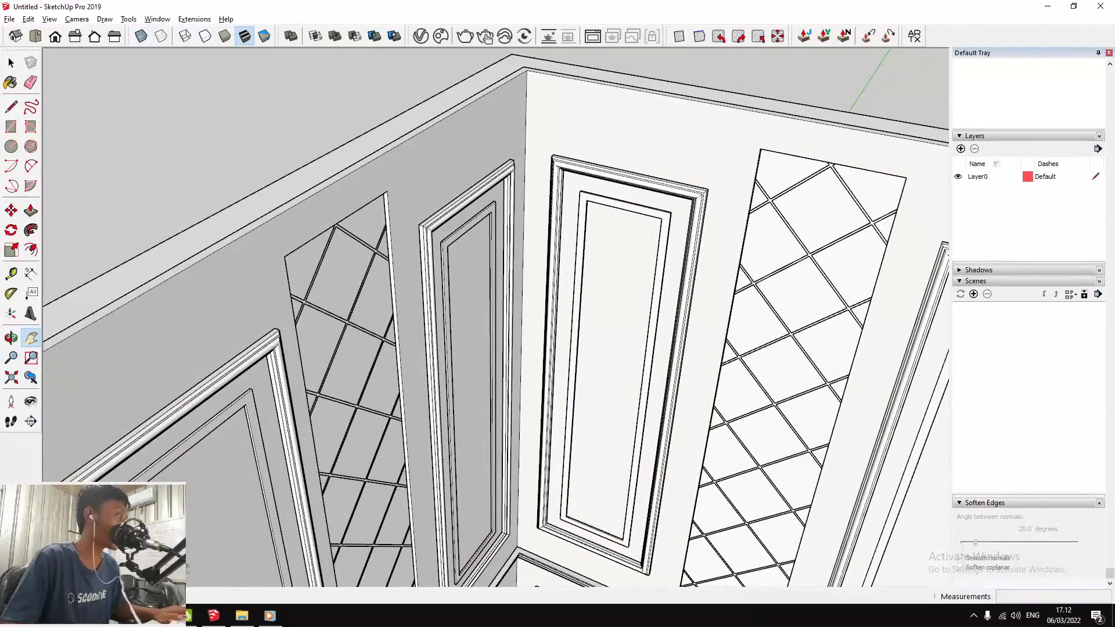
click(326, 276)
scroll(326, 279, up, 5)
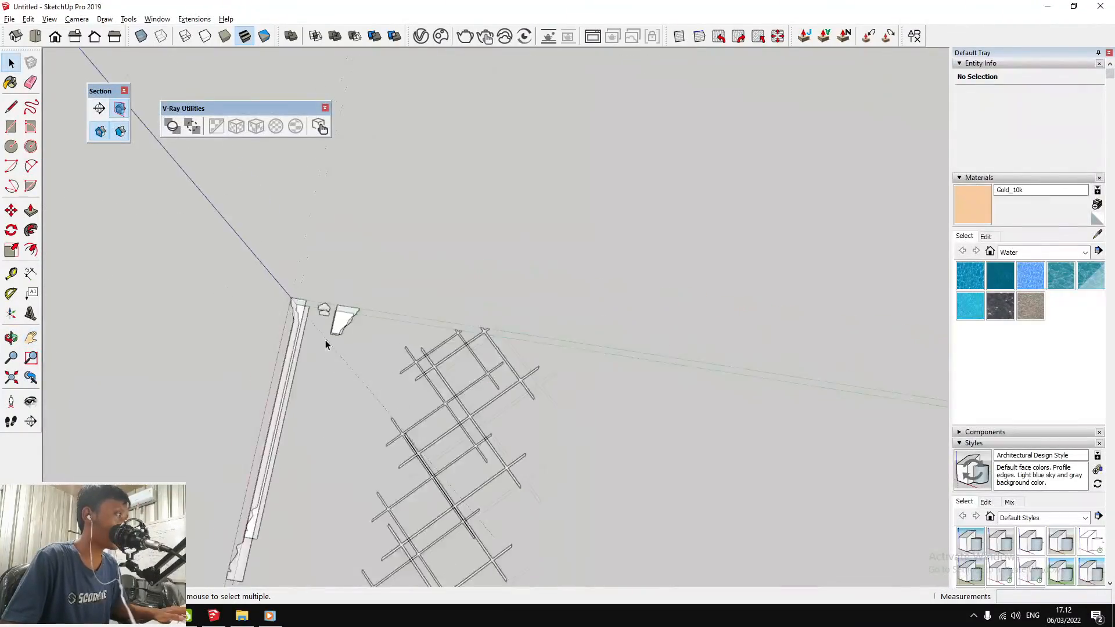
click(373, 298)
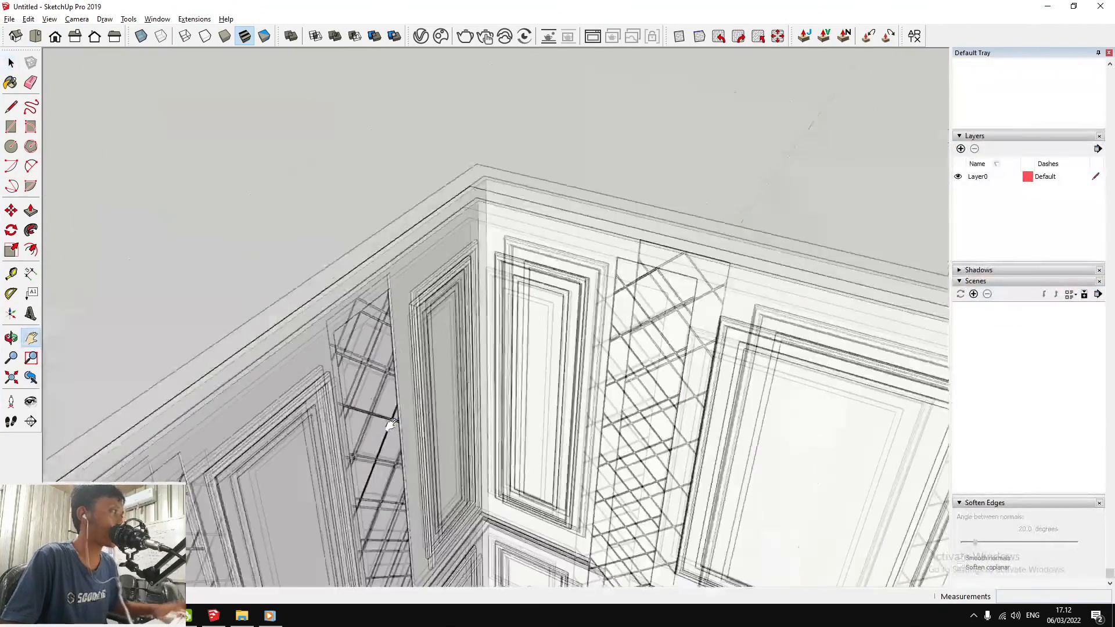
Paste the crown moulding profile into the room model near the inner top corner of the walls
scroll(471, 229, up, 5)
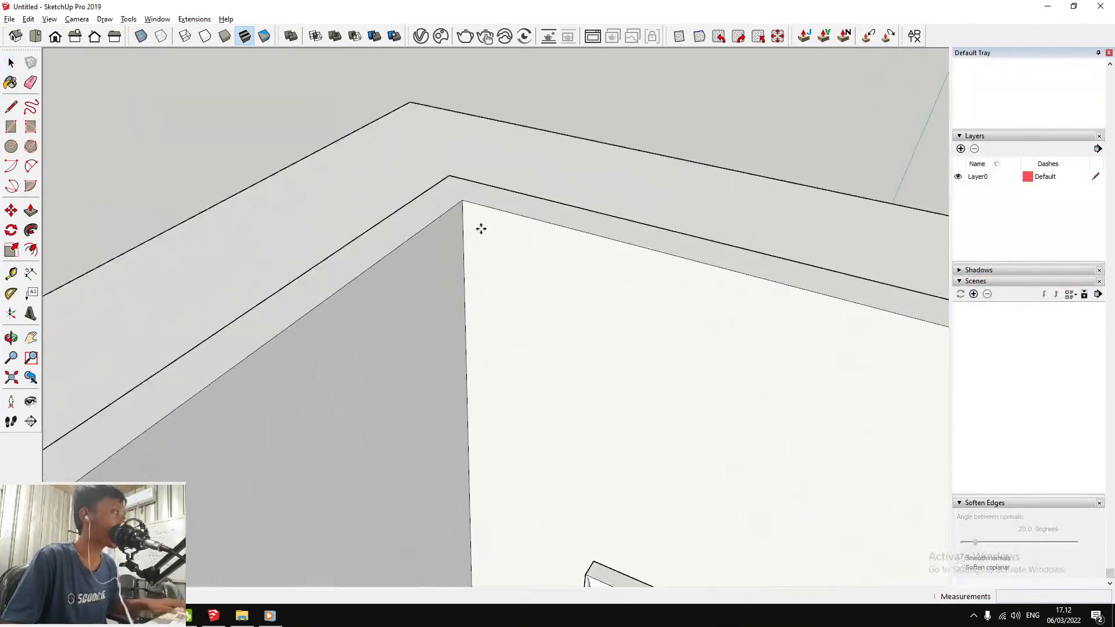
scroll(421, 230, down, 3)
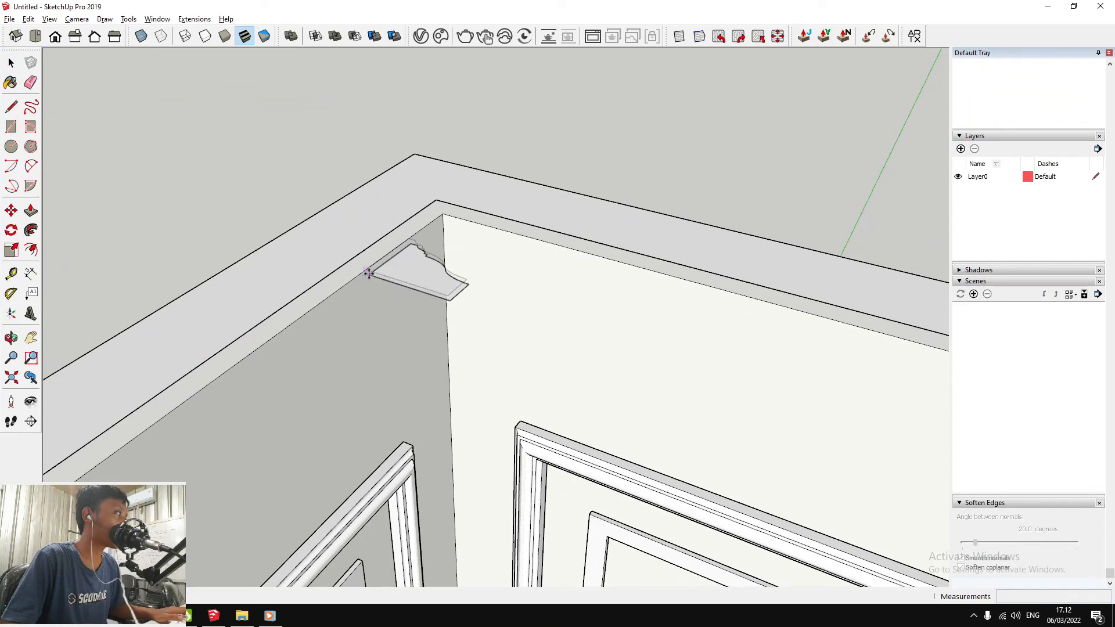
scroll(368, 266, up, 3)
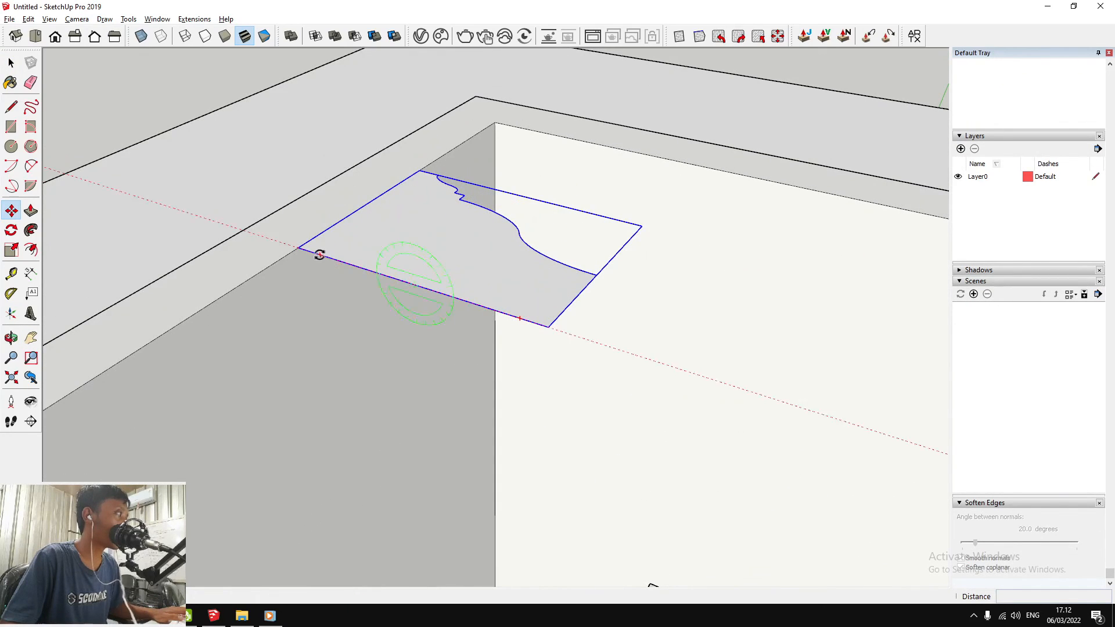
Rotate the pasted moulding profile upright and turn it perpendicular to the wall
drag(320, 254, 409, 203)
scroll(430, 265, down, 3)
middle_drag(429, 266, 314, 427)
scroll(420, 255, up, 3)
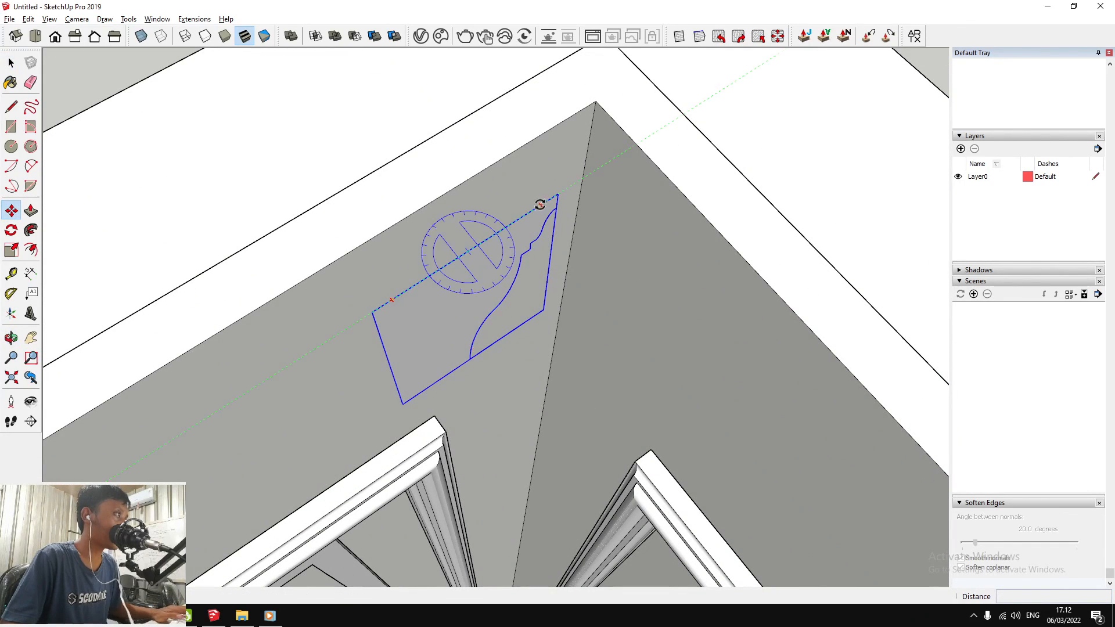
drag(540, 210, 496, 282)
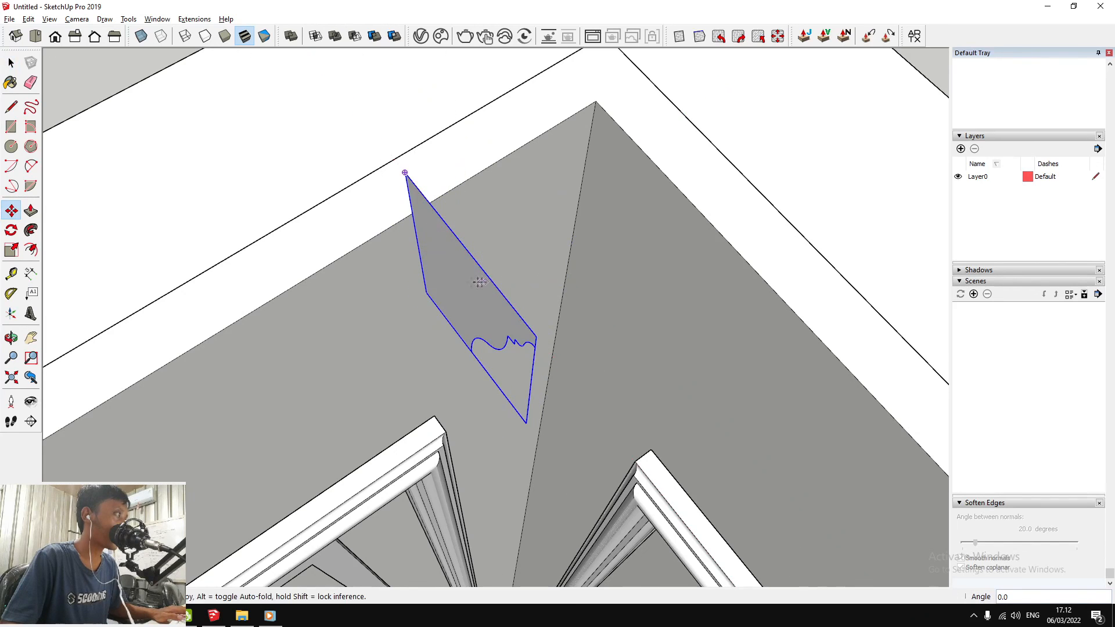
Move the moulding profile by its upper corner onto the wall's inner top edge, a short distance from the room corner
middle_drag(487, 282, 433, 223)
click(433, 214)
scroll(610, 155, up, 2)
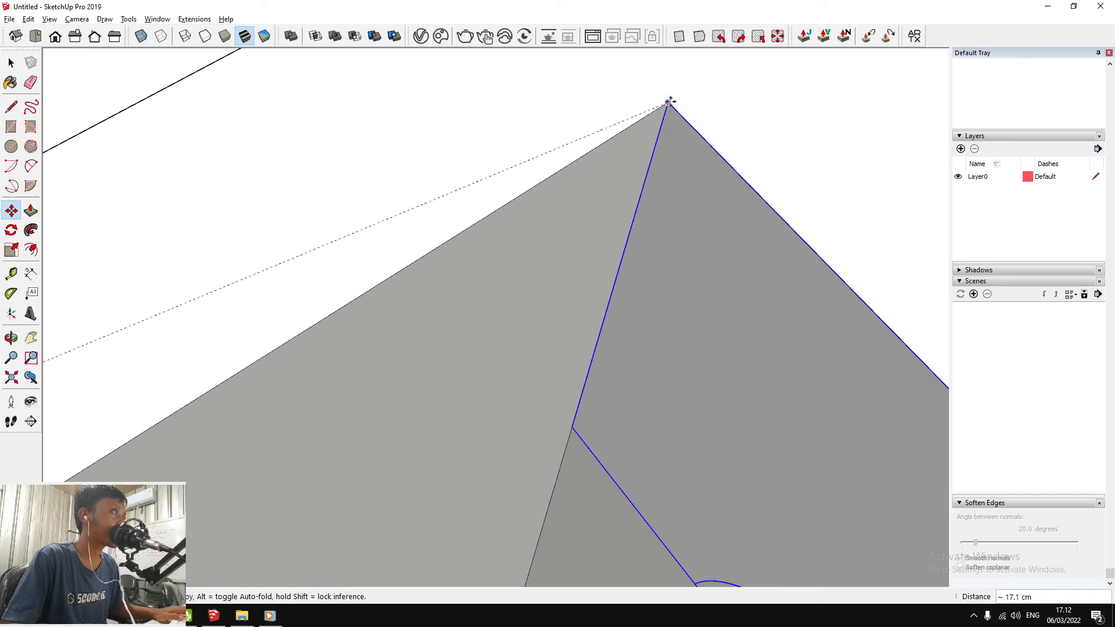
scroll(668, 103, down, 4)
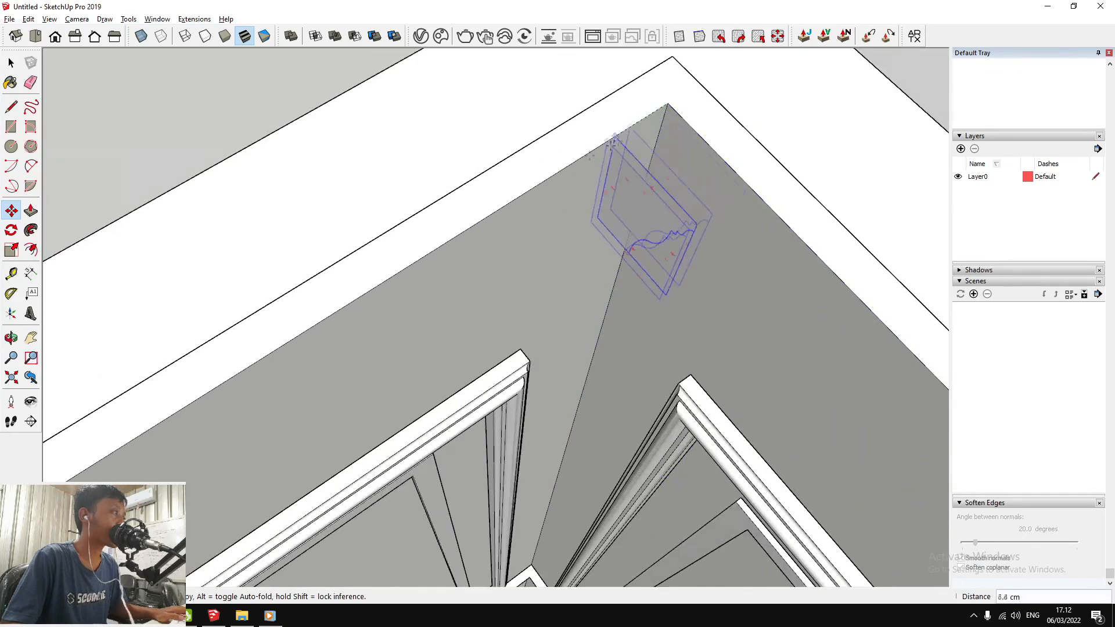
click(514, 198)
scroll(568, 157, up, 1)
key(space)
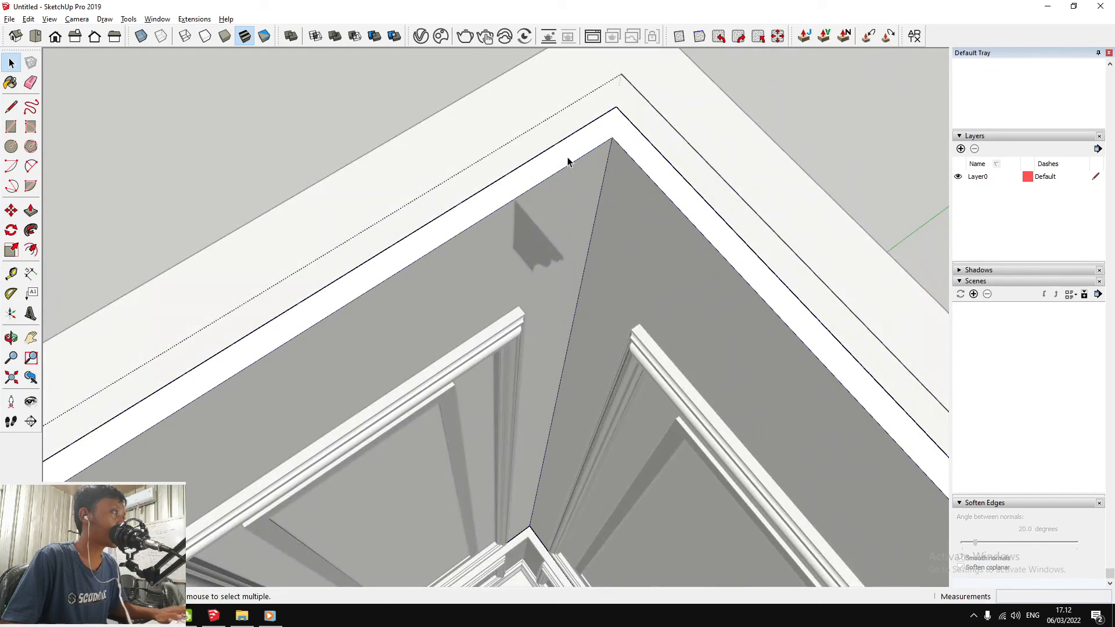
Copy the inner ledge face from the wall group, close the group, and paste the face in place
click(570, 158)
scroll(586, 149, down, 1)
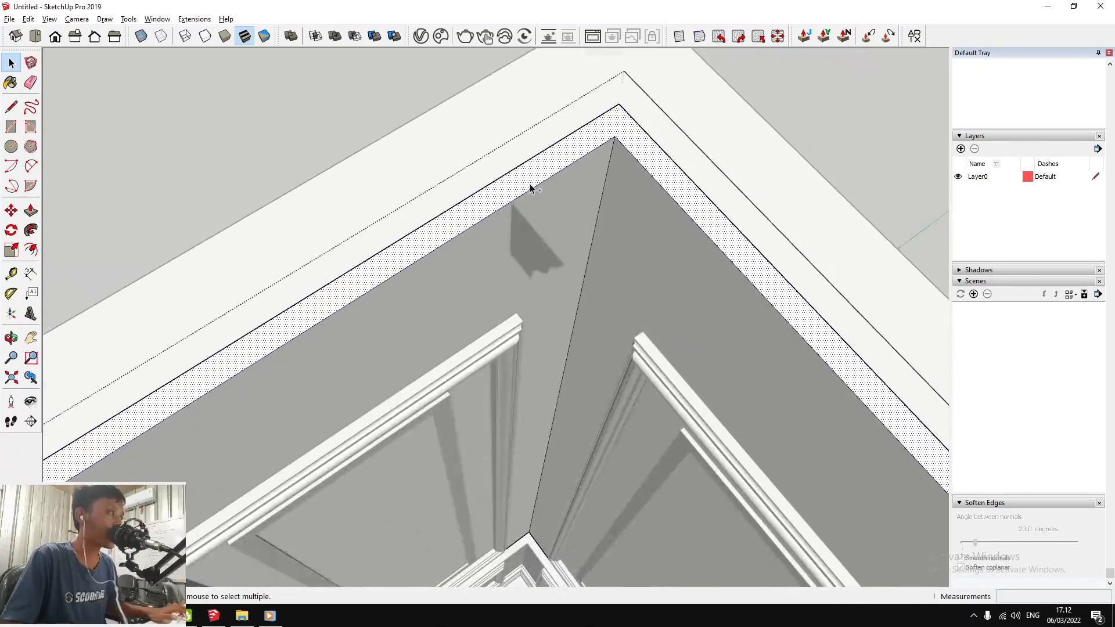
scroll(530, 186, down, 1)
scroll(568, 205, up, 2)
click(184, 73)
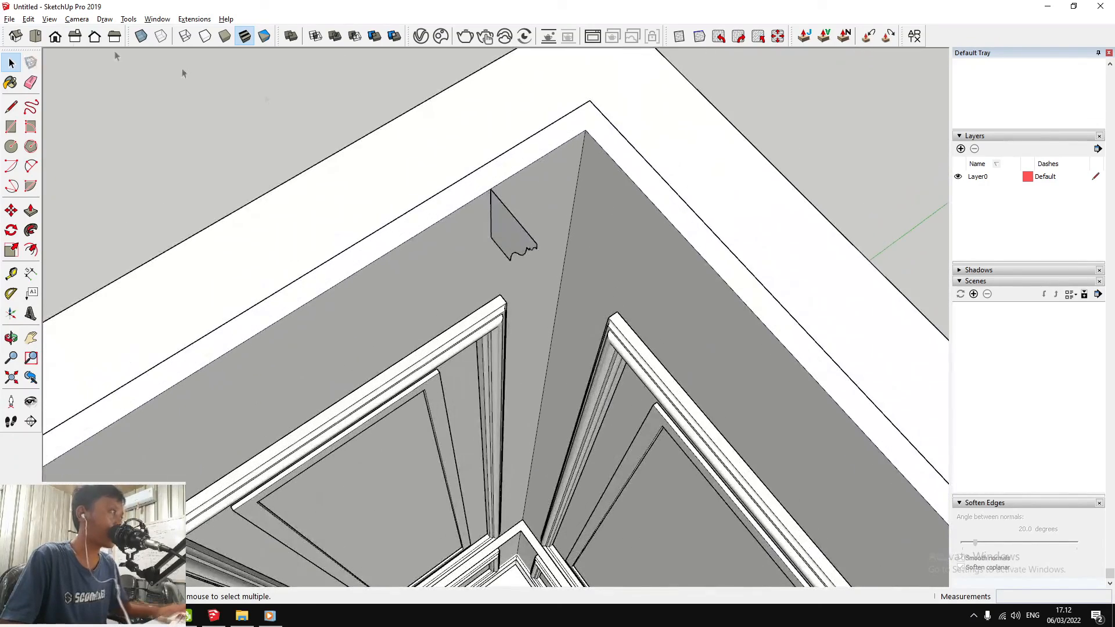
click(29, 19)
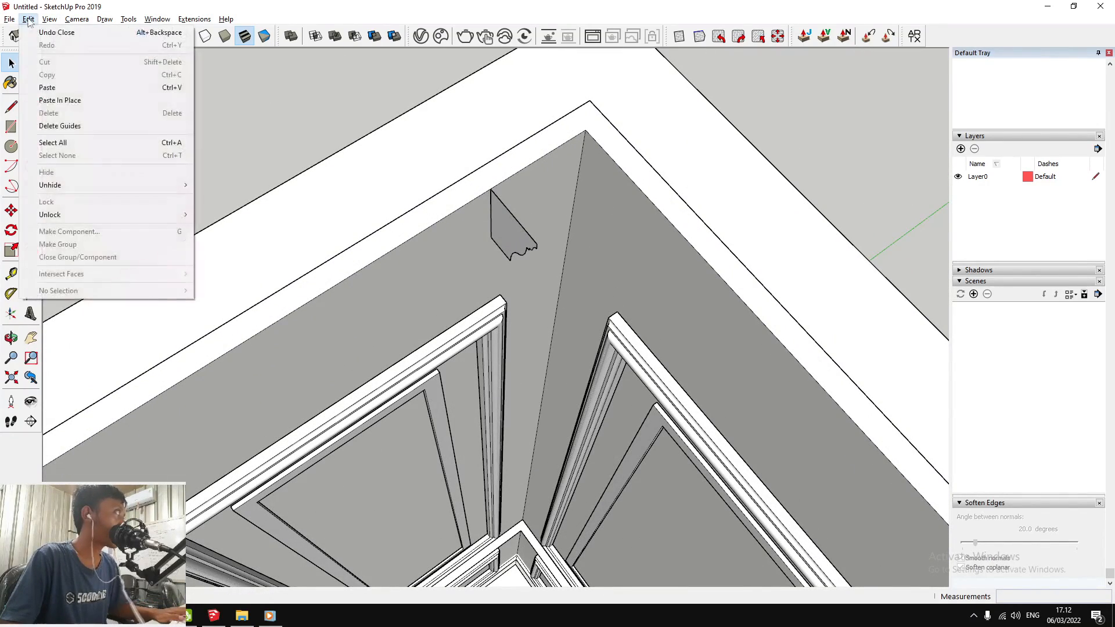
click(93, 101)
Group the pasted ledge face with the moulding profile and open that group for editing
right_click(511, 228)
click(557, 335)
scroll(590, 170, up, 2)
scroll(590, 172, down, 3)
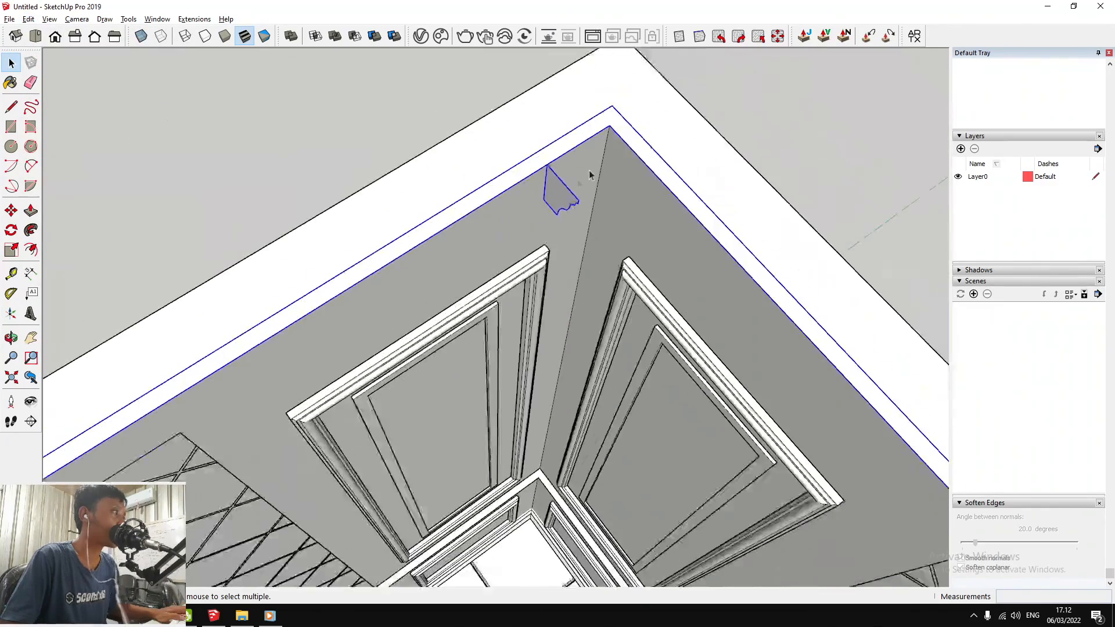
scroll(562, 190, up, 5)
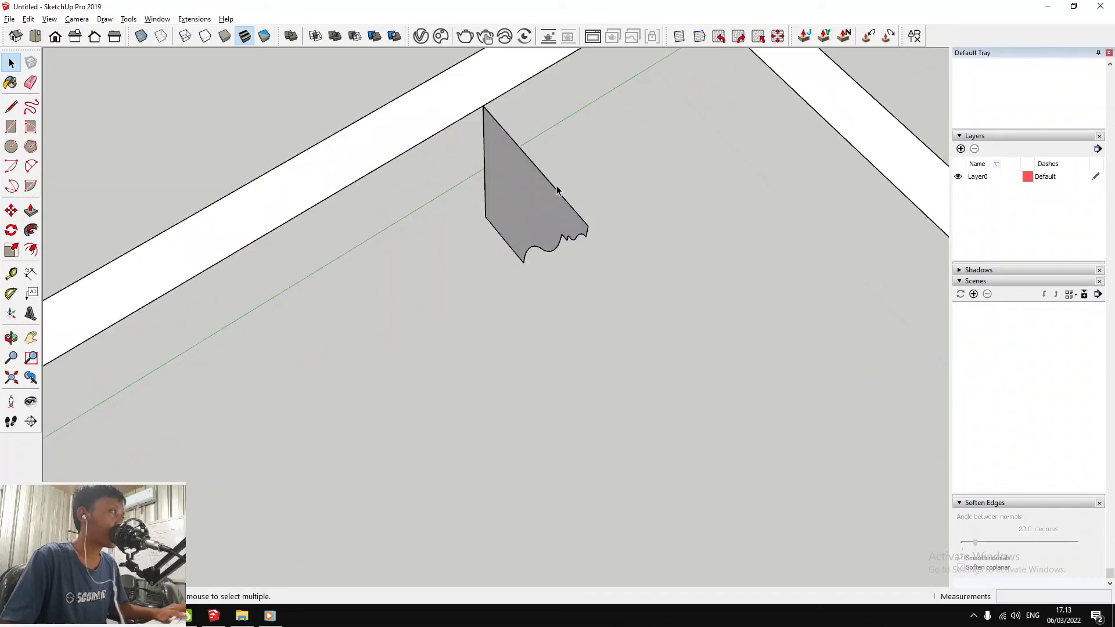
Delete the ledge face and its outer edges, leaving only the inner outline as the sweep path
scroll(558, 190, down, 5)
scroll(581, 191, up, 2)
click(617, 150)
click(630, 139)
double_click(630, 140)
key(Escape)
double_click(617, 156)
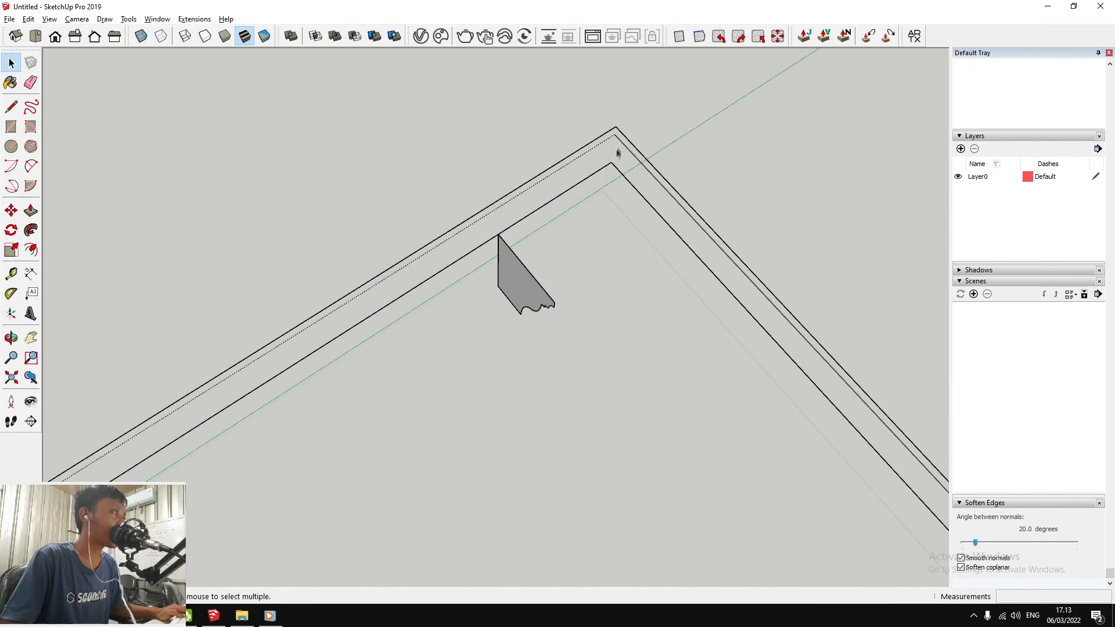
scroll(600, 140, down, 10)
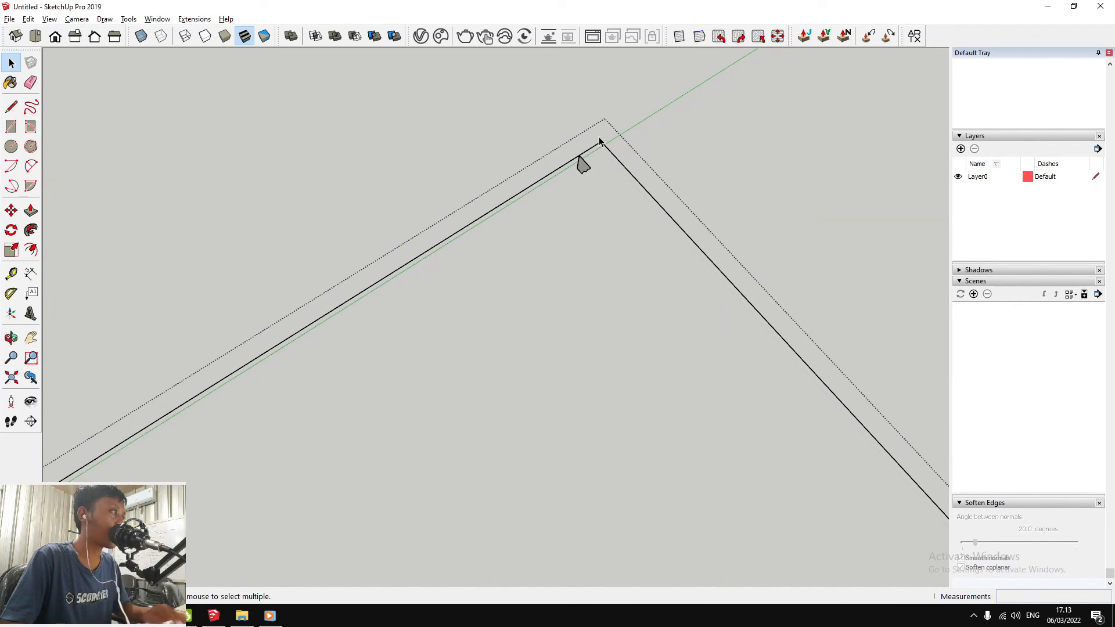
scroll(604, 119, up, 6)
Explode the moulding profile group into loose geometry
middle_drag(600, 125, 579, 145)
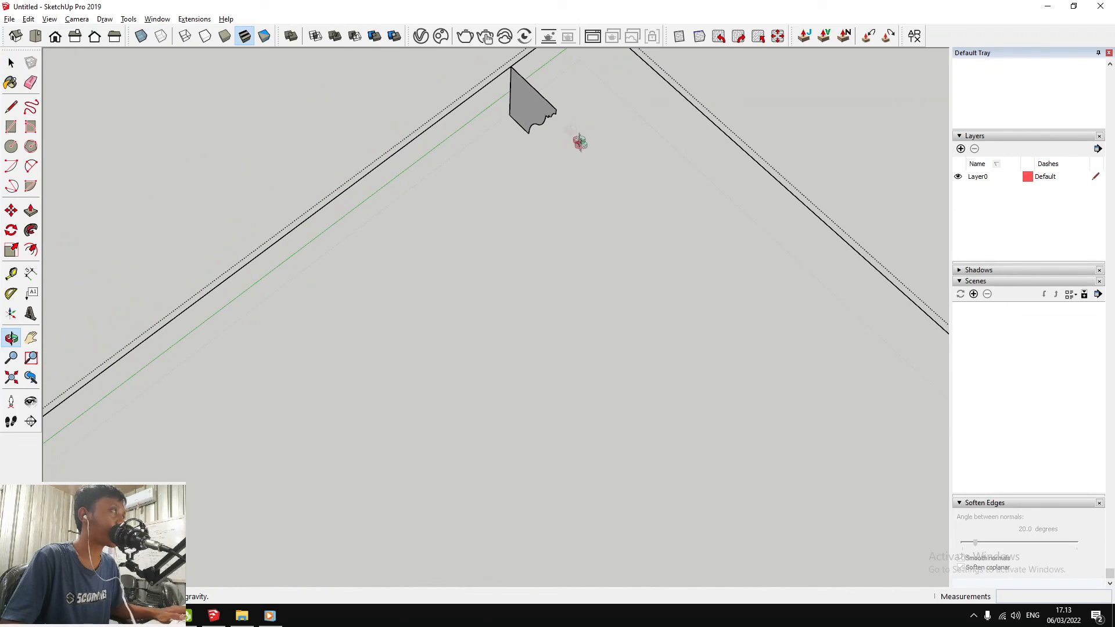
right_click(546, 109)
click(578, 177)
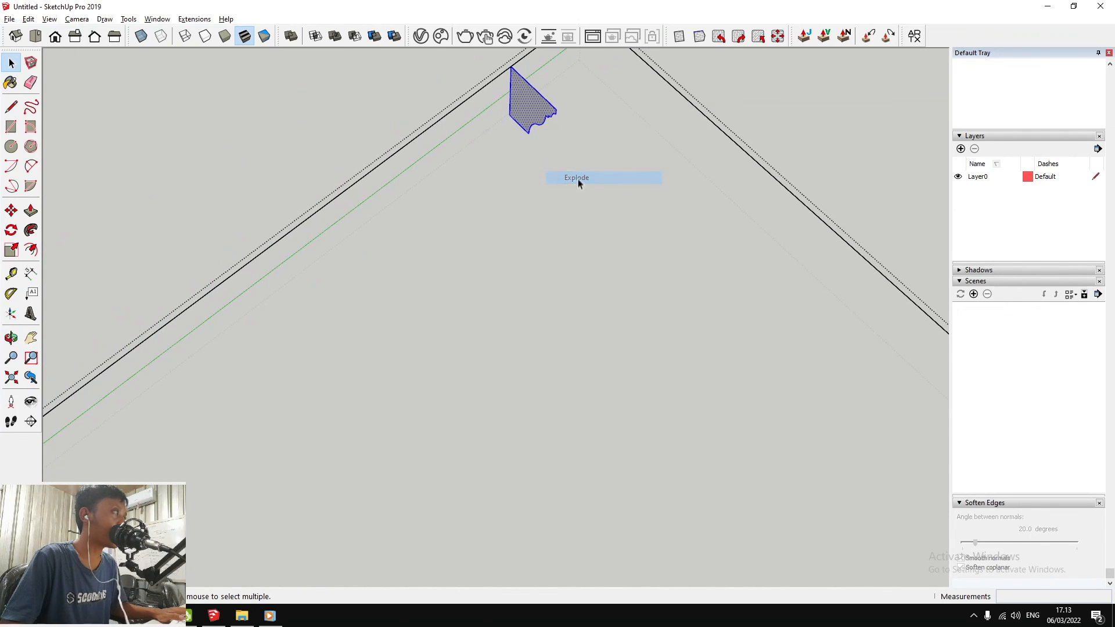
Select the inner outline and sweep the moulding profile along it with Follow Me
scroll(575, 177, down, 3)
scroll(549, 150, down, 3)
scroll(548, 153, up, 4)
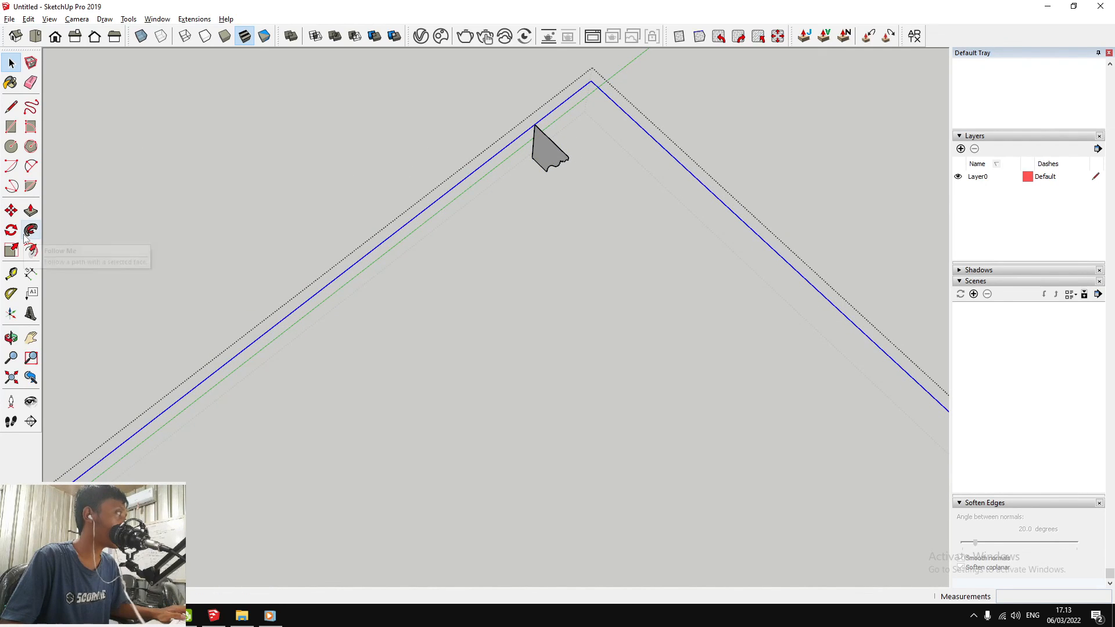
click(531, 161)
Select the entire crown moulding and soften its edges at 20 degrees using the soften coplanar option
middle_drag(540, 153, 399, 83)
triple_click(481, 132)
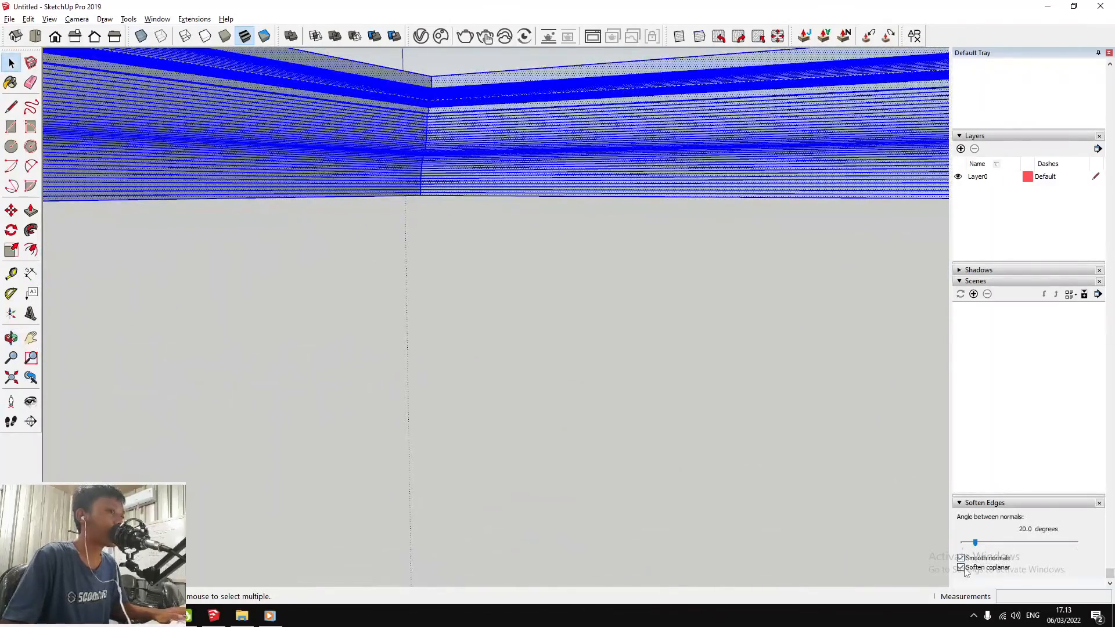
click(962, 568)
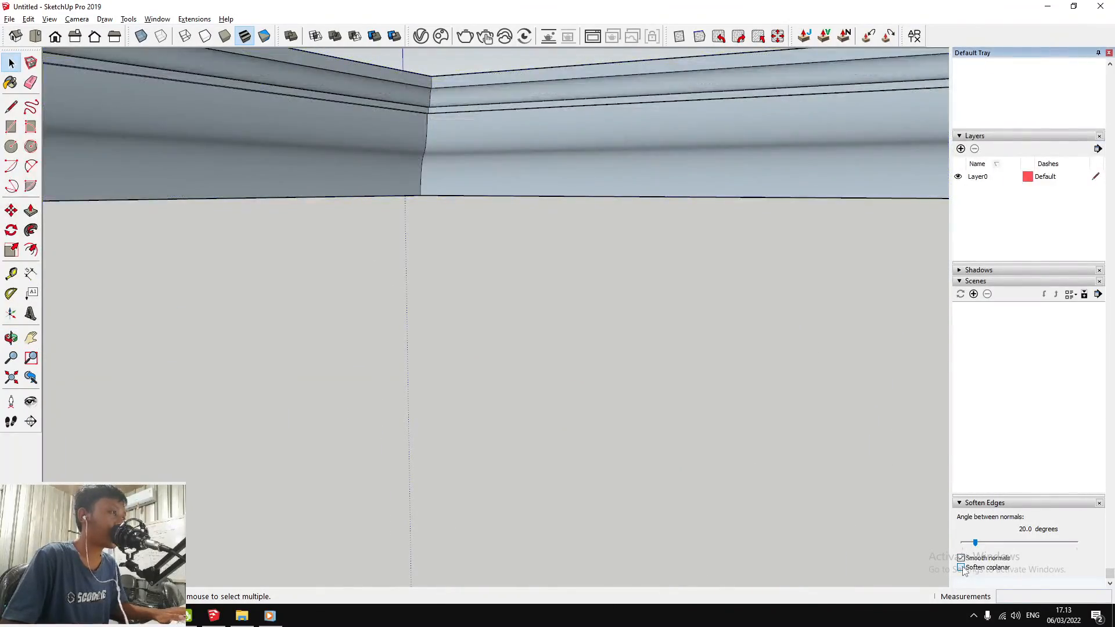
Select the entire crown moulding geometry and reverse its faces
key(ctrl+a)
right_click(522, 136)
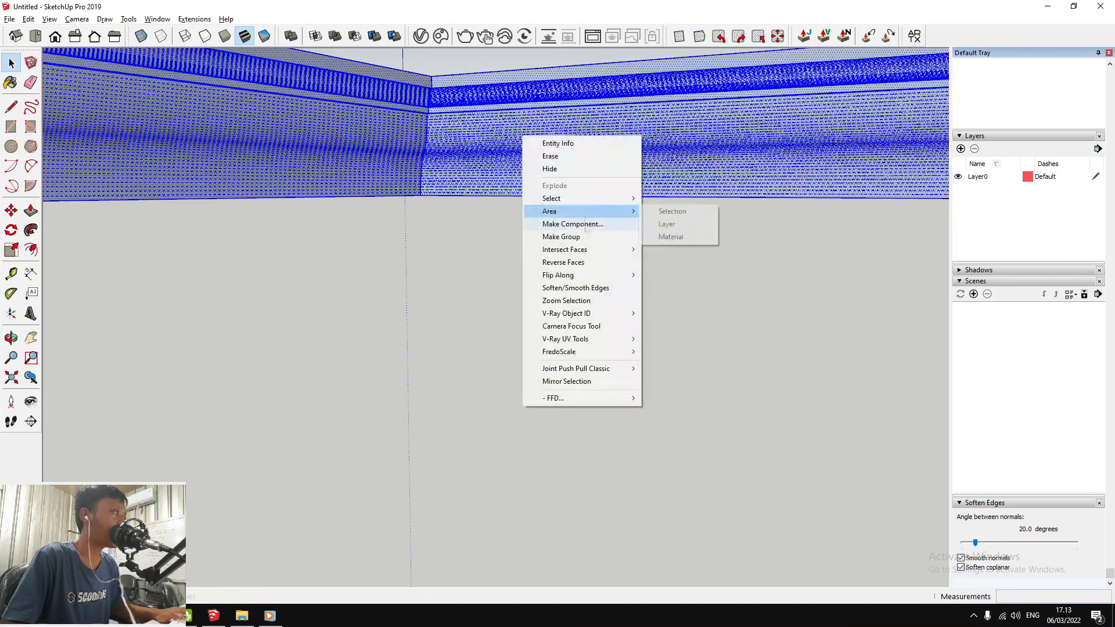
click(582, 262)
middle_drag(555, 186, 500, 157)
scroll(296, 220, down, 6)
shift+middle_drag(499, 157, 610, 459)
scroll(354, 314, up, 6)
scroll(371, 314, down, 10)
middle_drag(834, 527, 738, 293)
scroll(622, 219, up, 4)
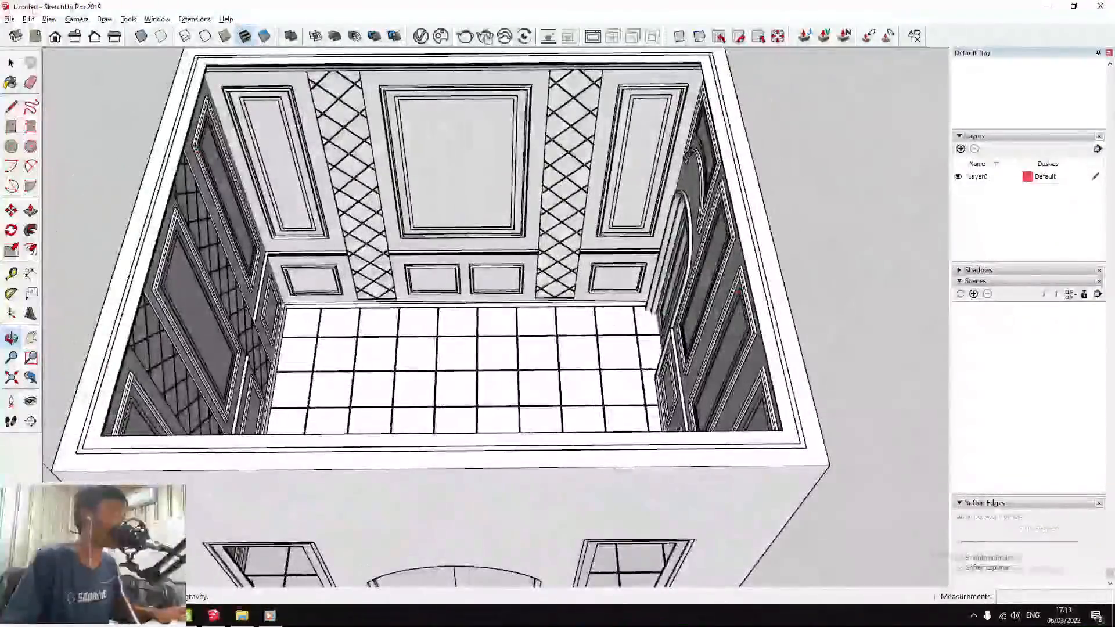
Unhide the last hidden object, select the ceiling slab over the room and hide it again
click(27, 19)
mouse_move(157, 185)
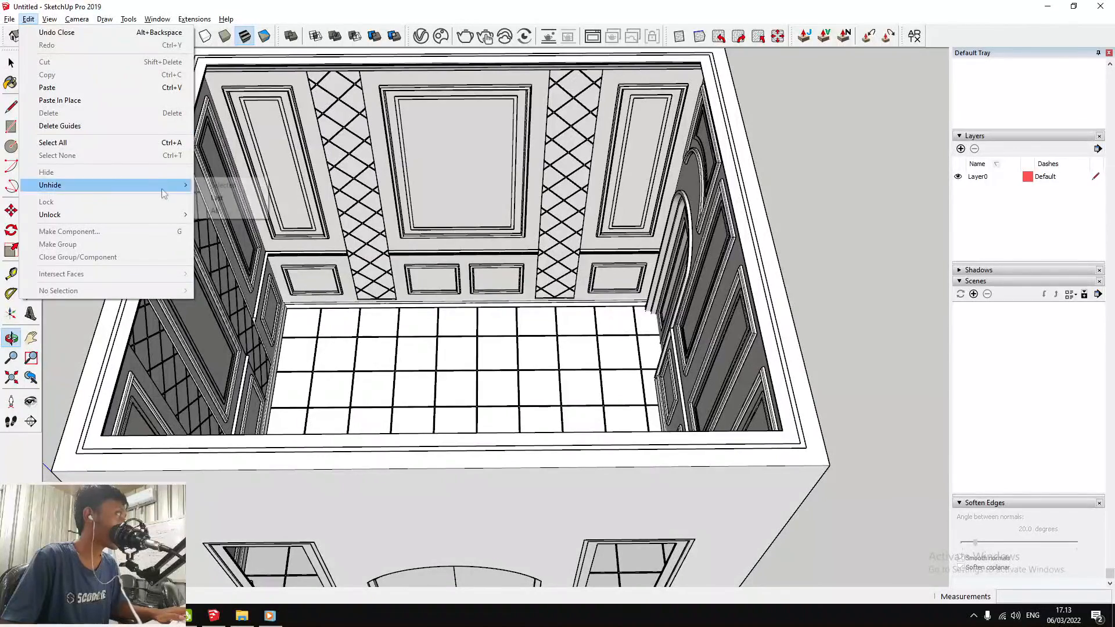
click(216, 198)
scroll(377, 299, down, 3)
scroll(549, 165, up, 4)
key(space)
click(556, 156)
scroll(563, 167, down, 3)
scroll(568, 232, up, 4)
scroll(563, 270, down, 4)
scroll(572, 241, up, 4)
scroll(574, 237, down, 4)
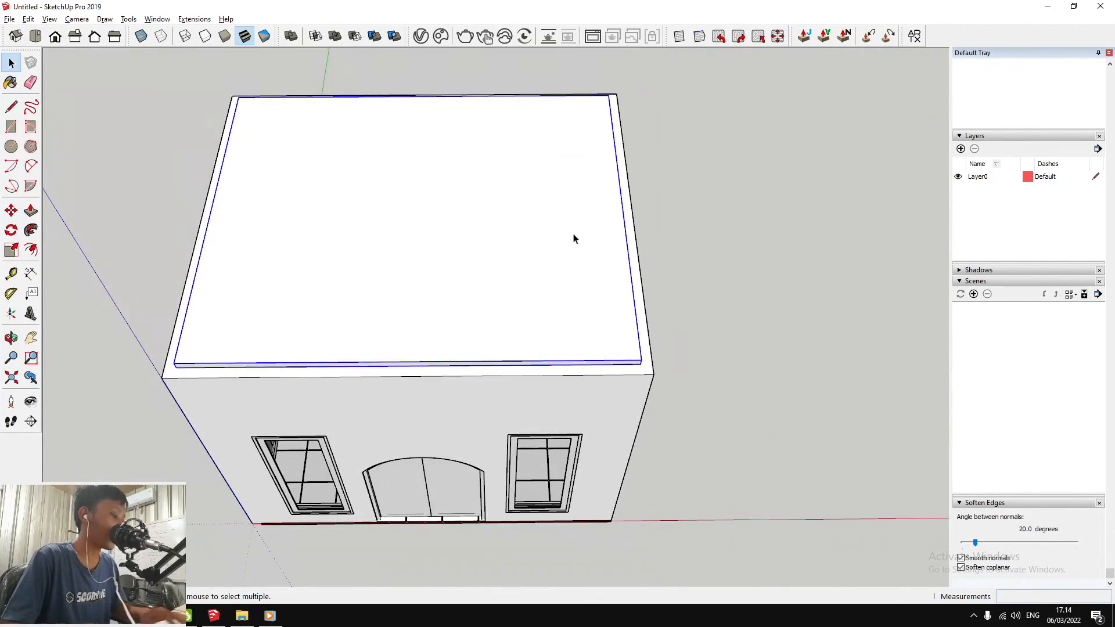
key(h)
Try to draw a rectangle over the open room between opposite corners of the wall-top ledge
scroll(190, 92, up, 6)
key(r)
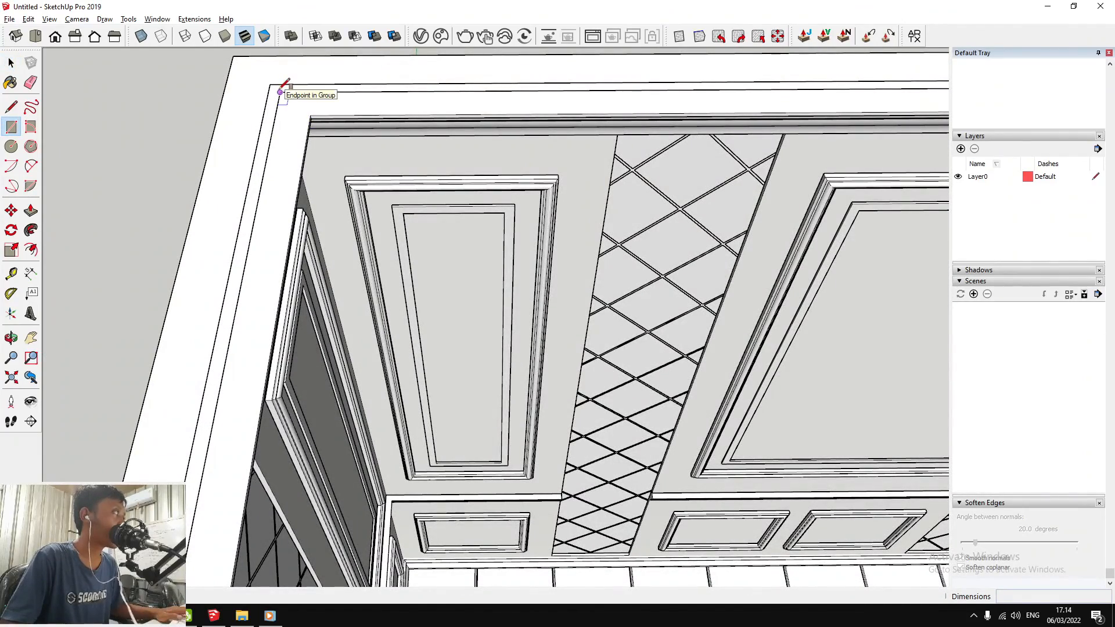
scroll(273, 81, down, 6)
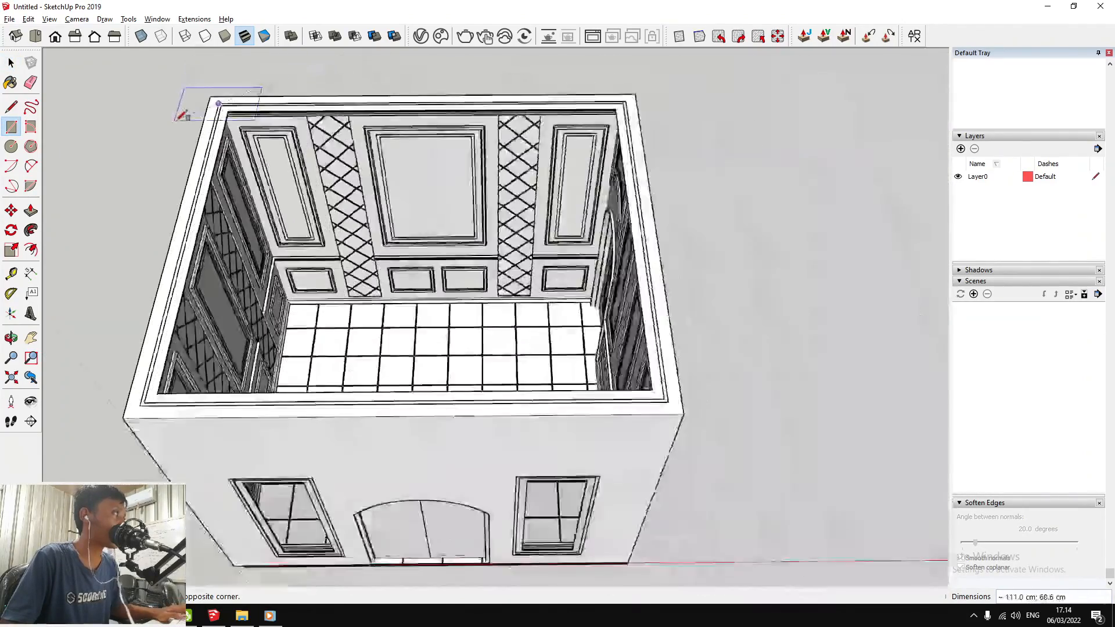
scroll(287, 293, up, 6)
scroll(287, 295, down, 1)
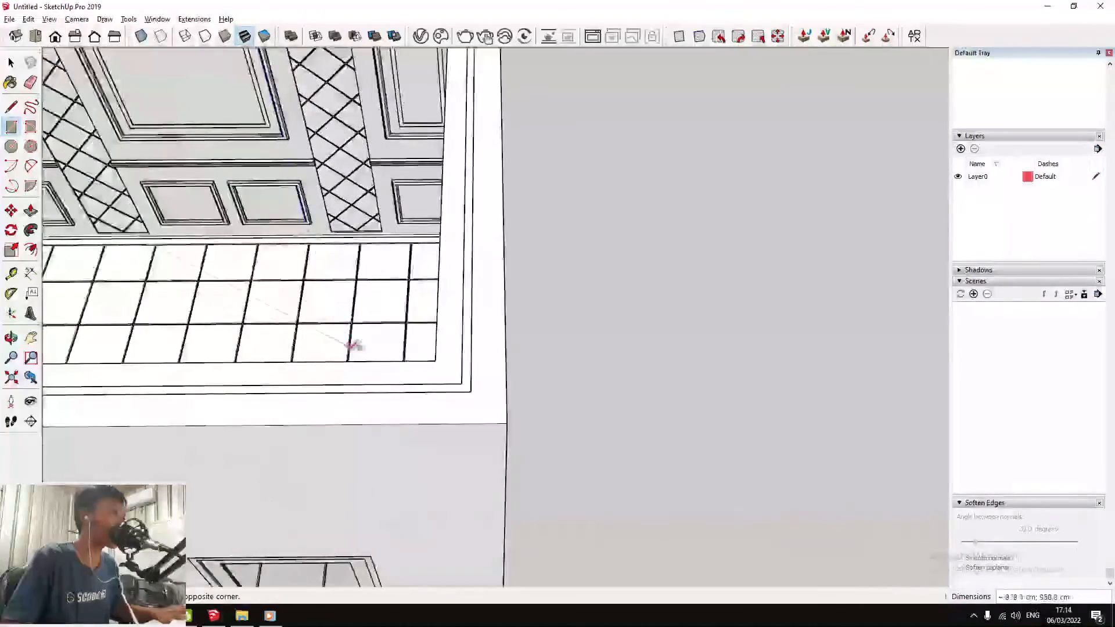
click(471, 392)
scroll(658, 362, down, 6)
key(space)
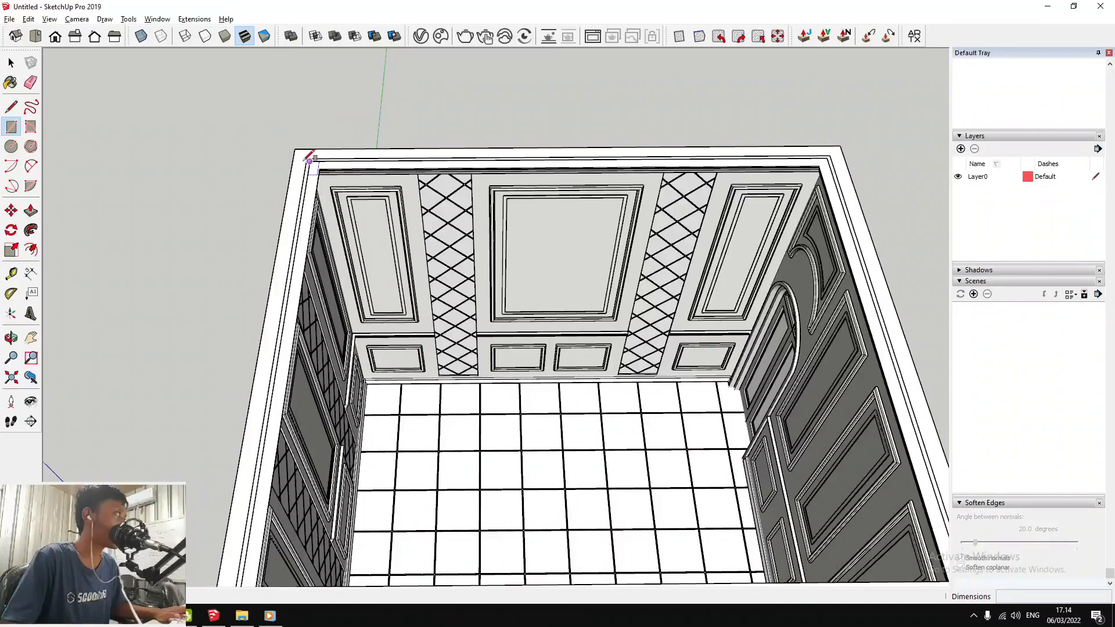
Draw a rectangle covering the open room between opposite corners of the wall-top ledge
scroll(310, 158, up, 3)
scroll(314, 162, down, 8)
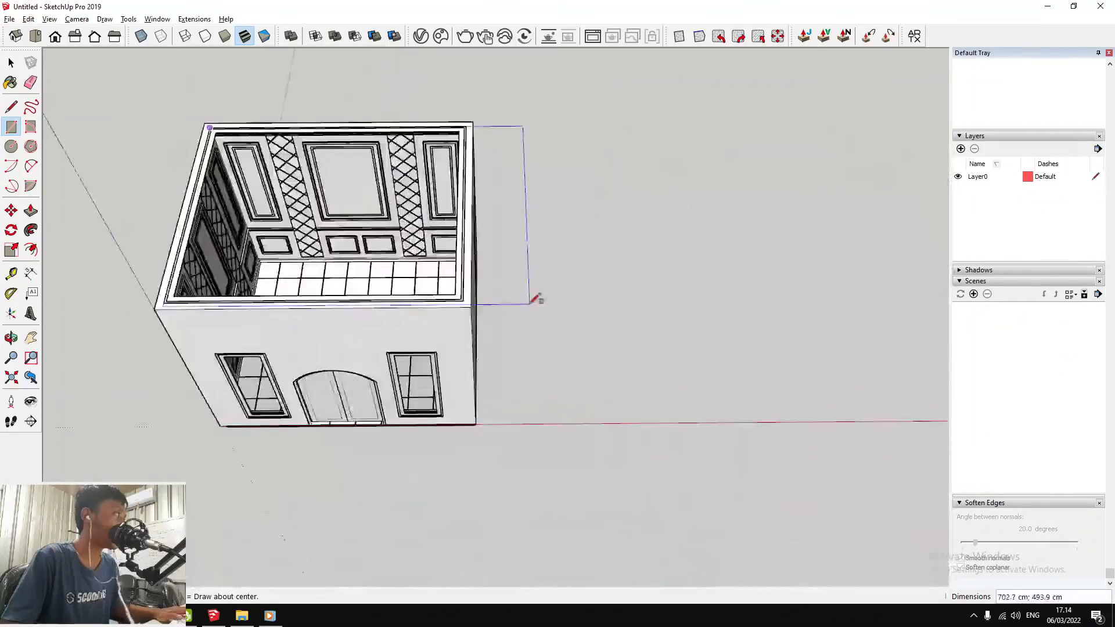
scroll(471, 292, up, 6)
click(477, 309)
scroll(592, 378, down, 6)
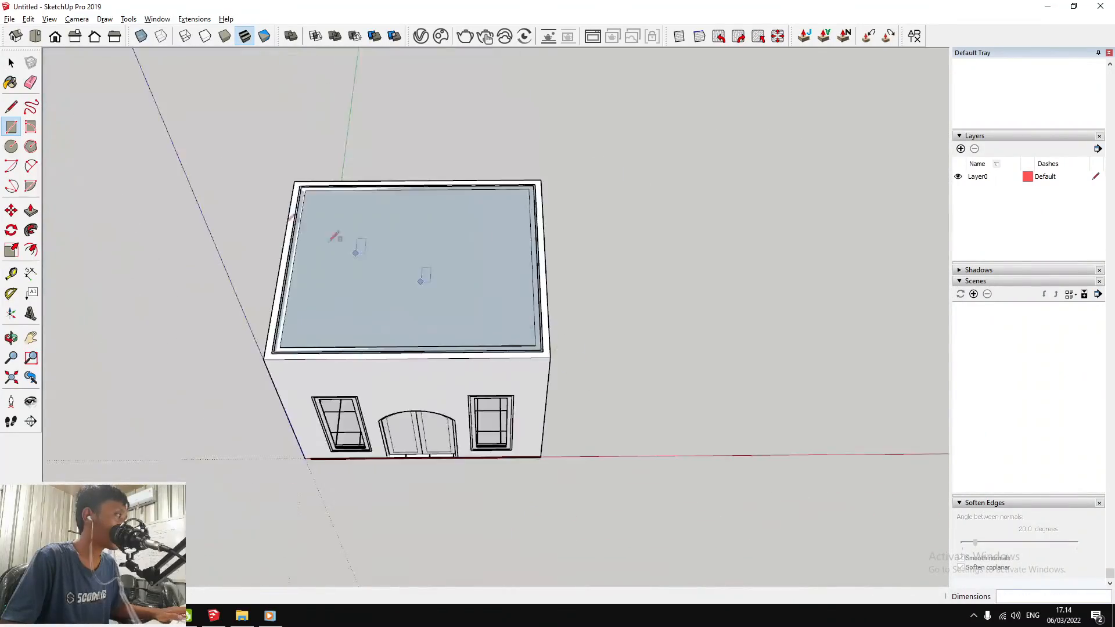
Draw a second rectangle of about 544 × 452 cm inside the first, snapped to the inner wall-top corners
scroll(346, 190, up, 8)
click(314, 161)
scroll(314, 162, down, 7)
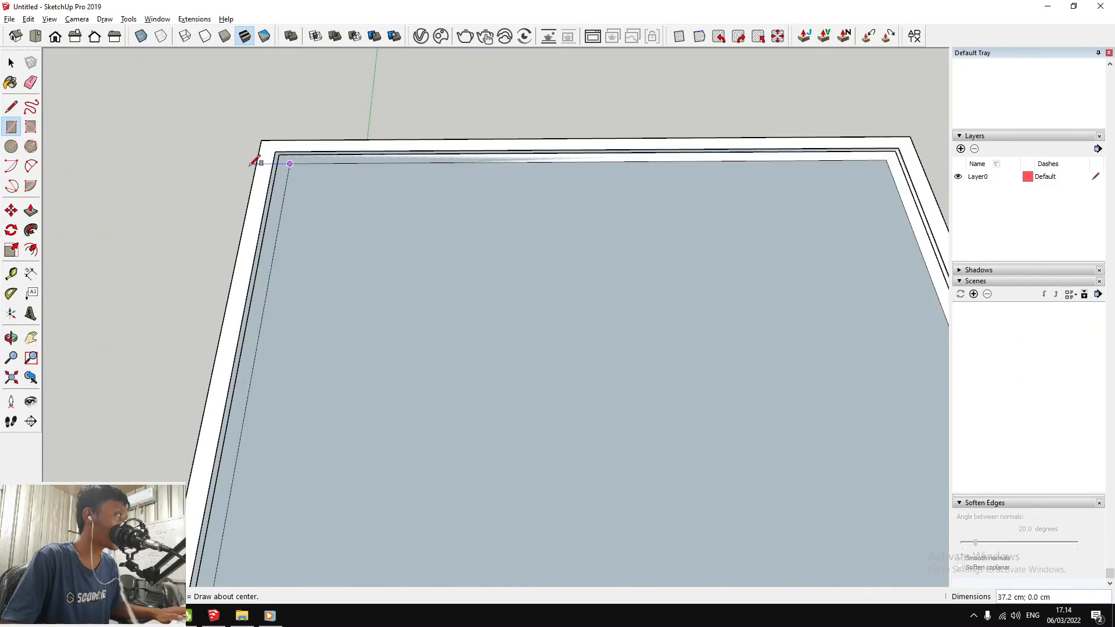
scroll(568, 324, up, 6)
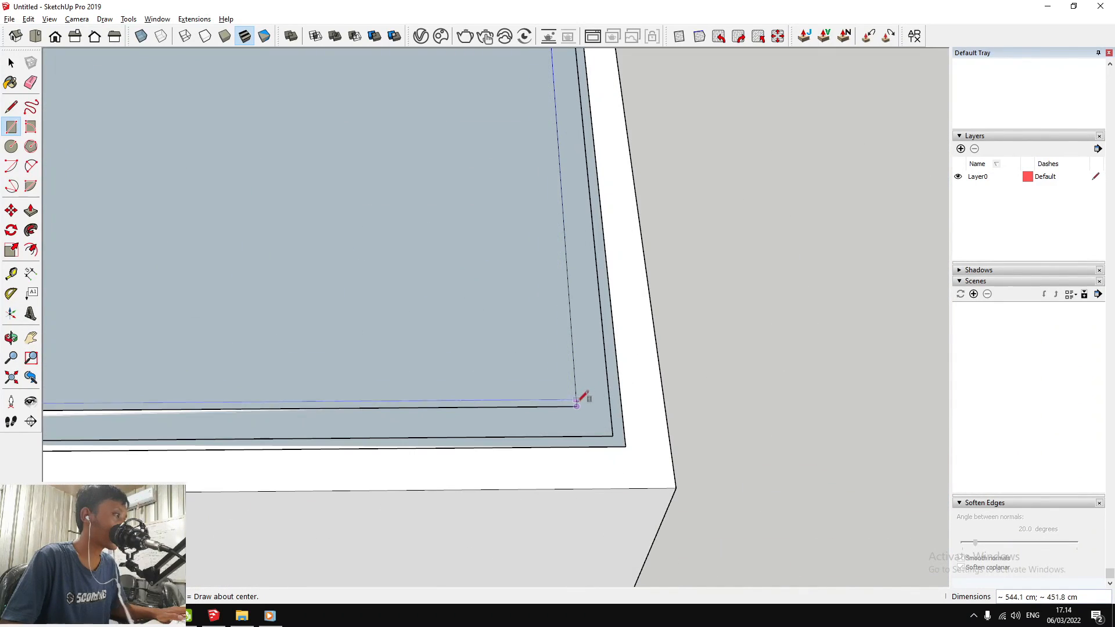
click(584, 400)
Select the new ceiling faces with their edges and make them a group
key(space)
scroll(508, 278, down, 1)
double_click(508, 279)
right_click(508, 279)
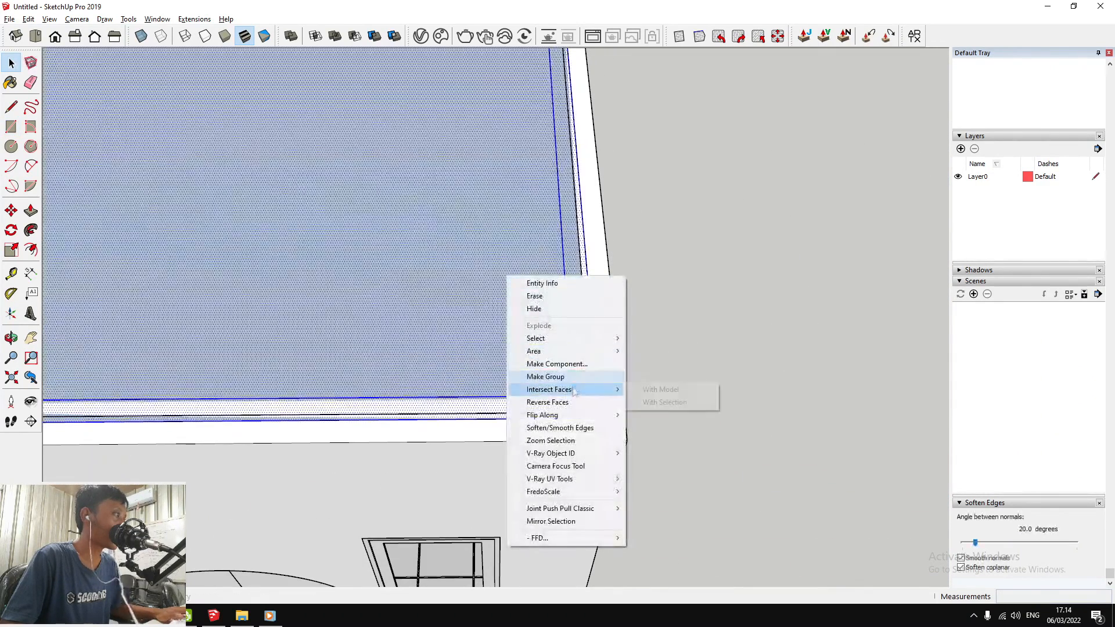
click(573, 382)
scroll(499, 277, down, 5)
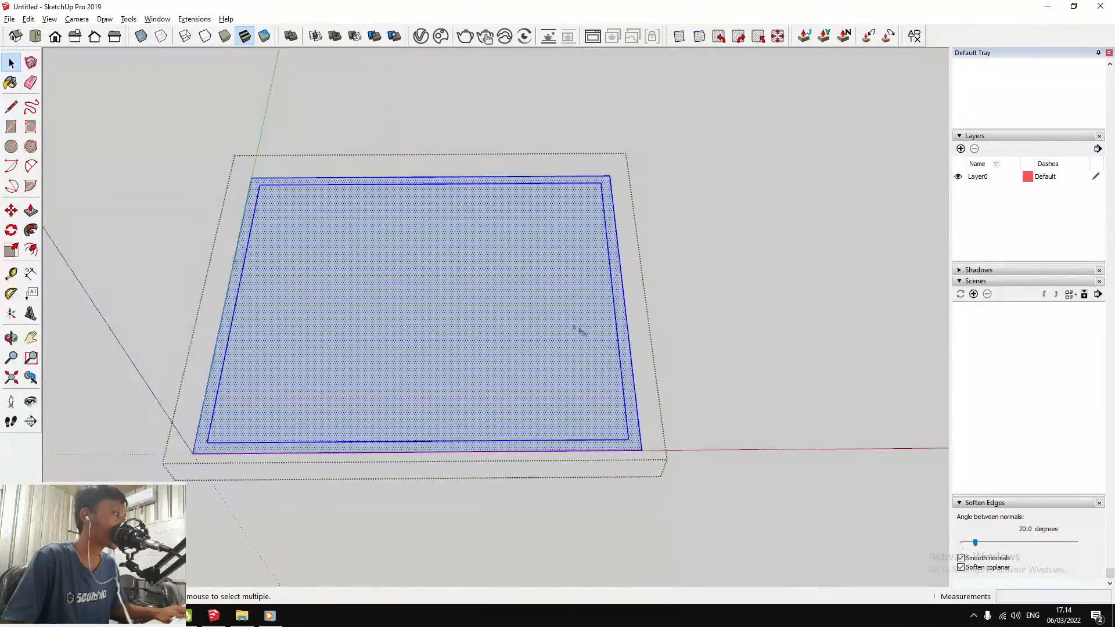
Make a nested group from the border face between the two ceiling rectangles
scroll(488, 264, down, 2)
scroll(625, 221, up, 3)
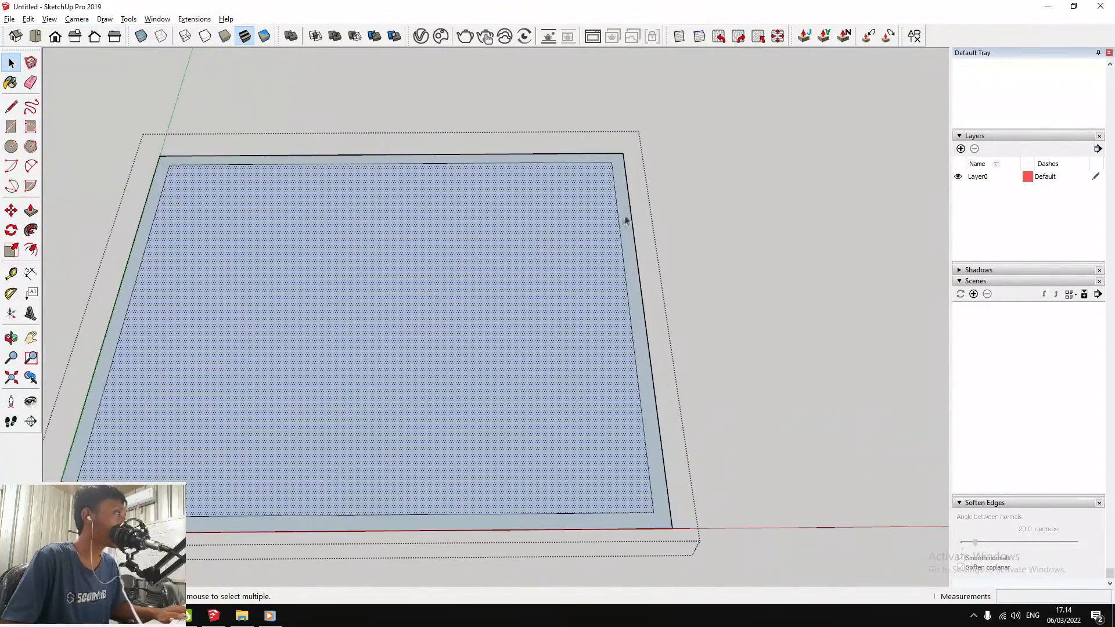
double_click(622, 207)
right_click(623, 209)
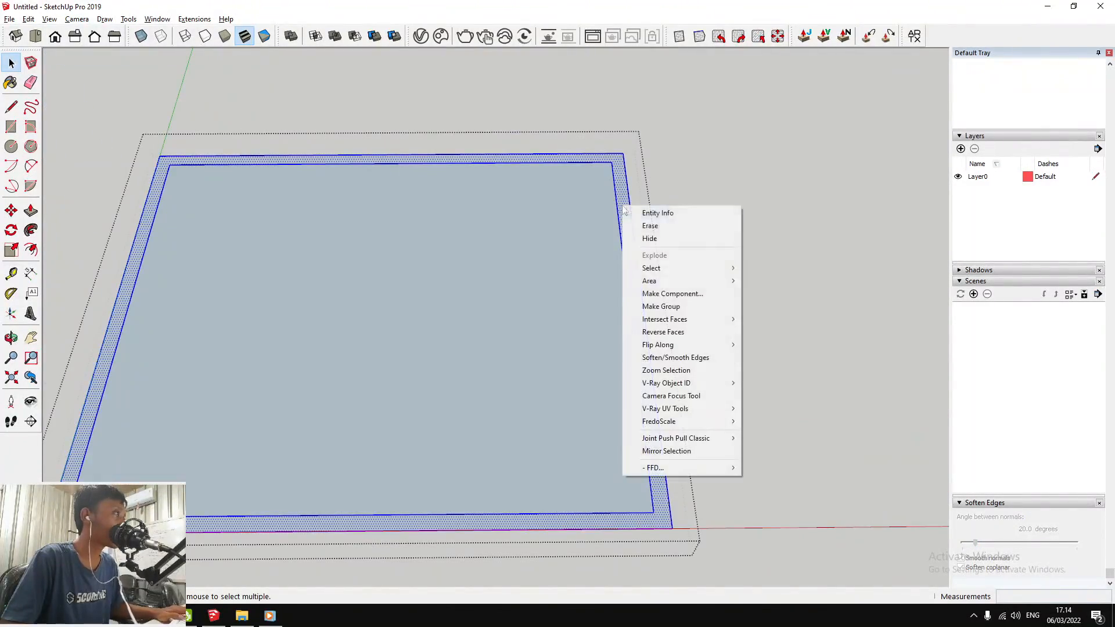
click(666, 306)
scroll(505, 242, down, 2)
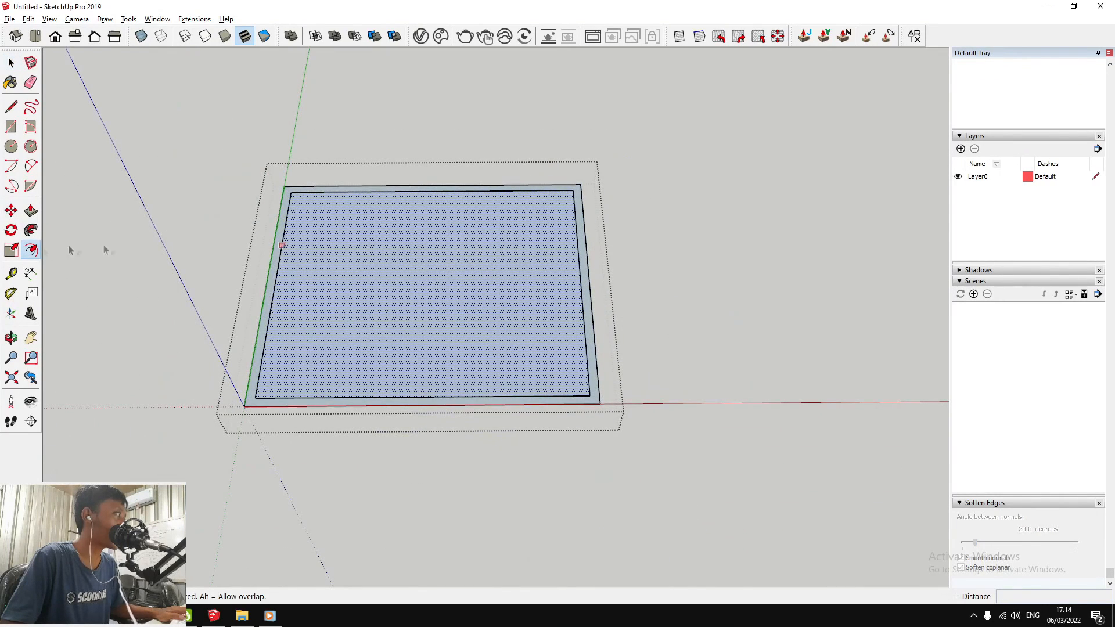
click(277, 276)
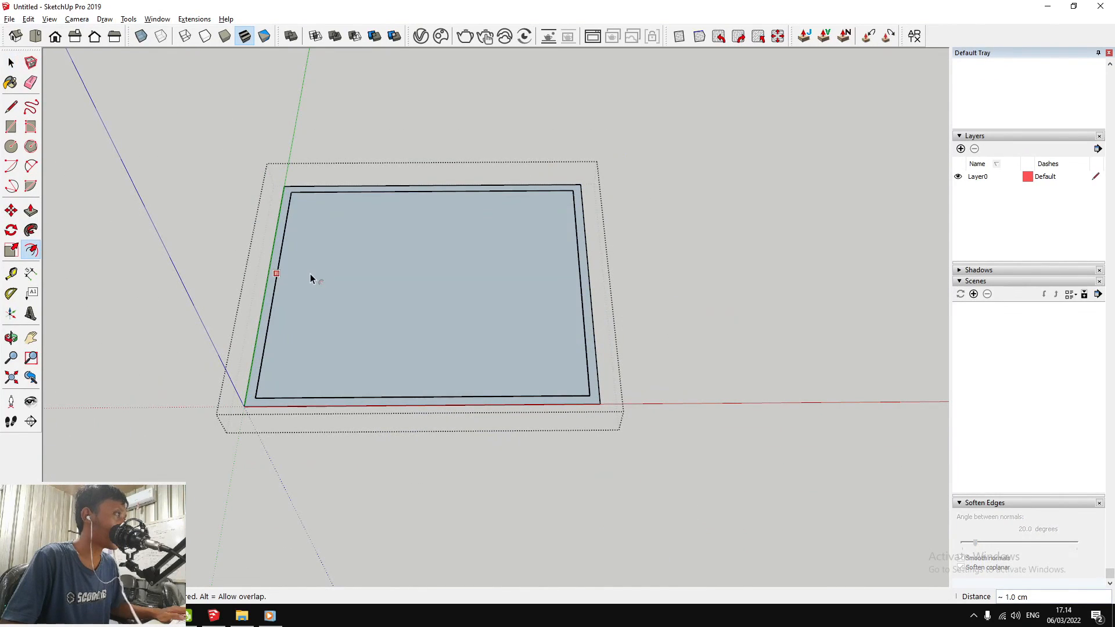
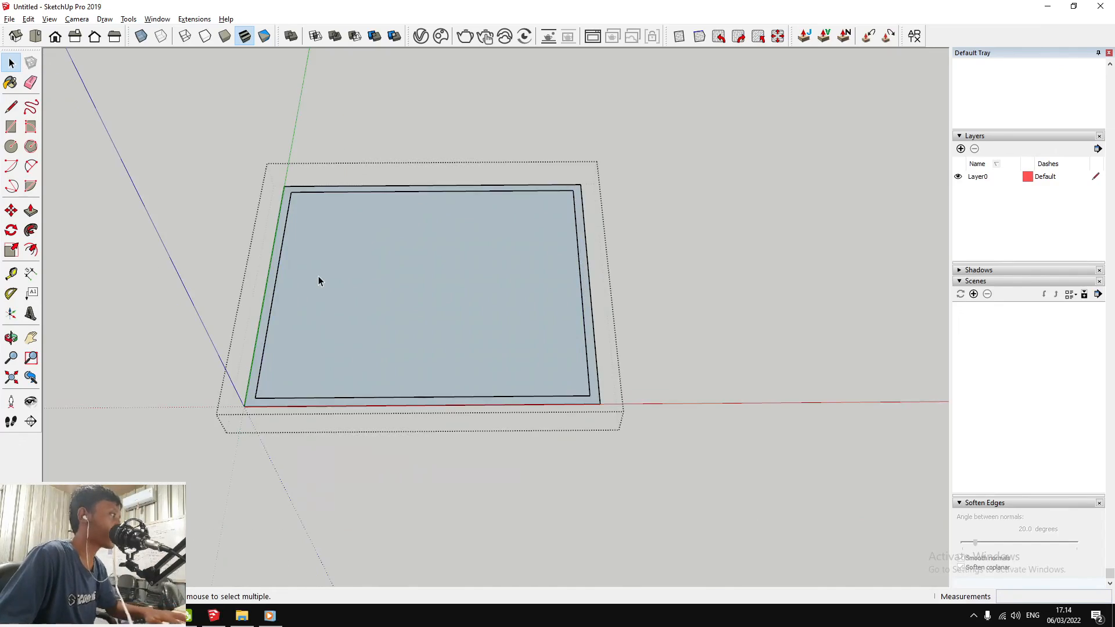
Push/Pull the border face of the ceiling up 10 cm
key(p)
scroll(320, 273, up, 2)
scroll(273, 154, up, 5)
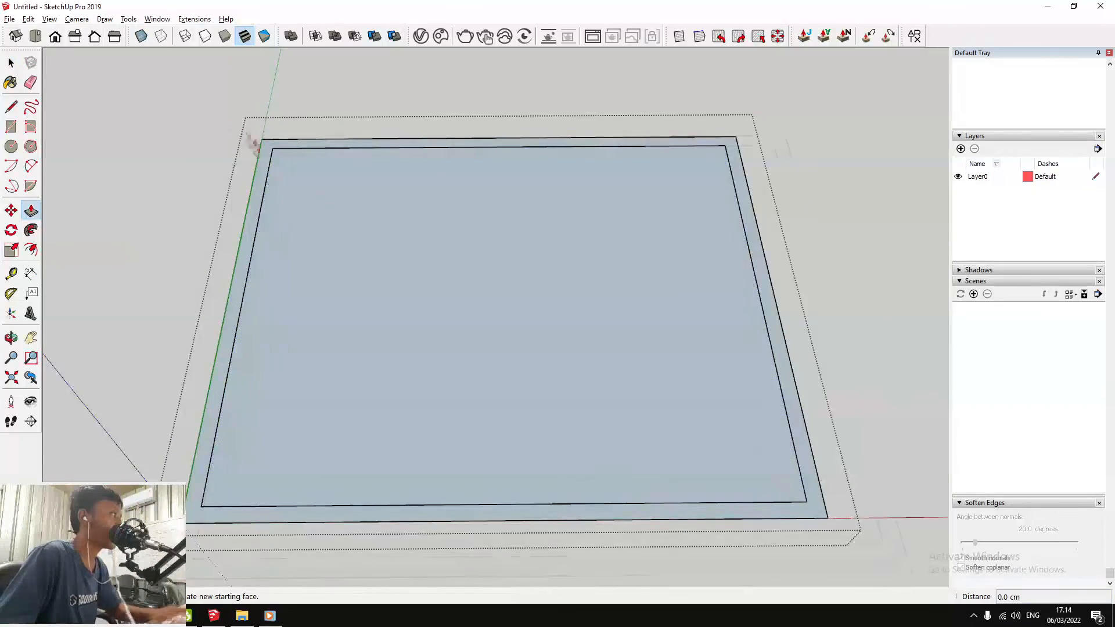
click(279, 169)
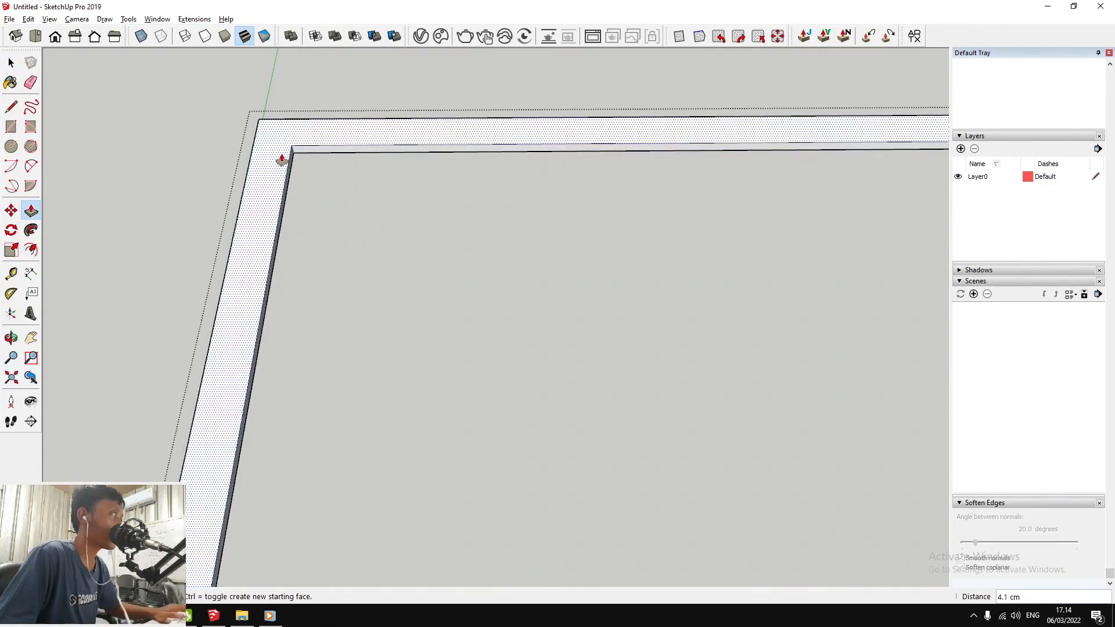
text(10)
key(Return)
key(space)
Push/Pull the inner ceiling panel up 10 cm, level with the top of the border
click(325, 171)
key(p)
click(305, 178)
click(267, 194)
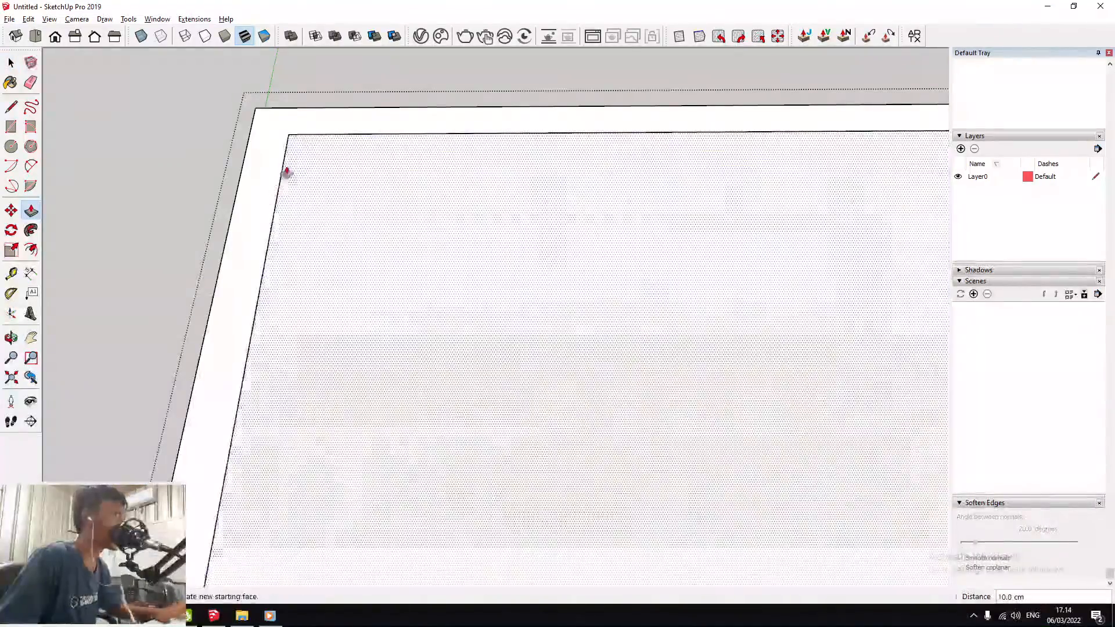
scroll(285, 175, down, 5)
key(space)
In top view, offset the inner ceiling panel's outline inward twice, making the second, narrow strip 4 cm wide
scroll(336, 164, up, 3)
double_click(353, 185)
scroll(354, 203, down, 3)
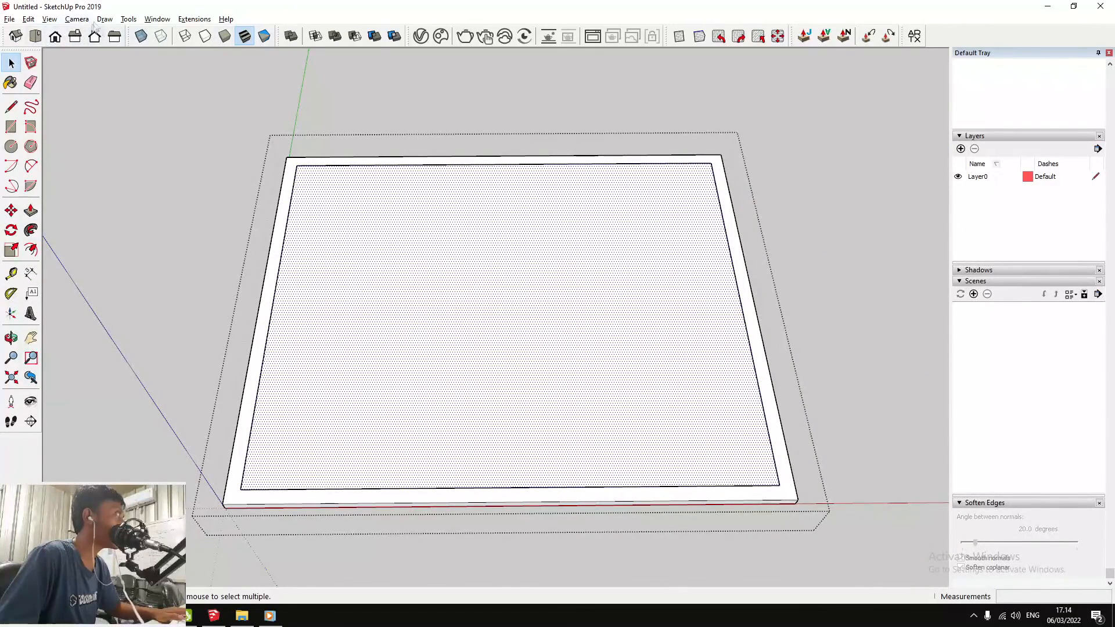
click(35, 36)
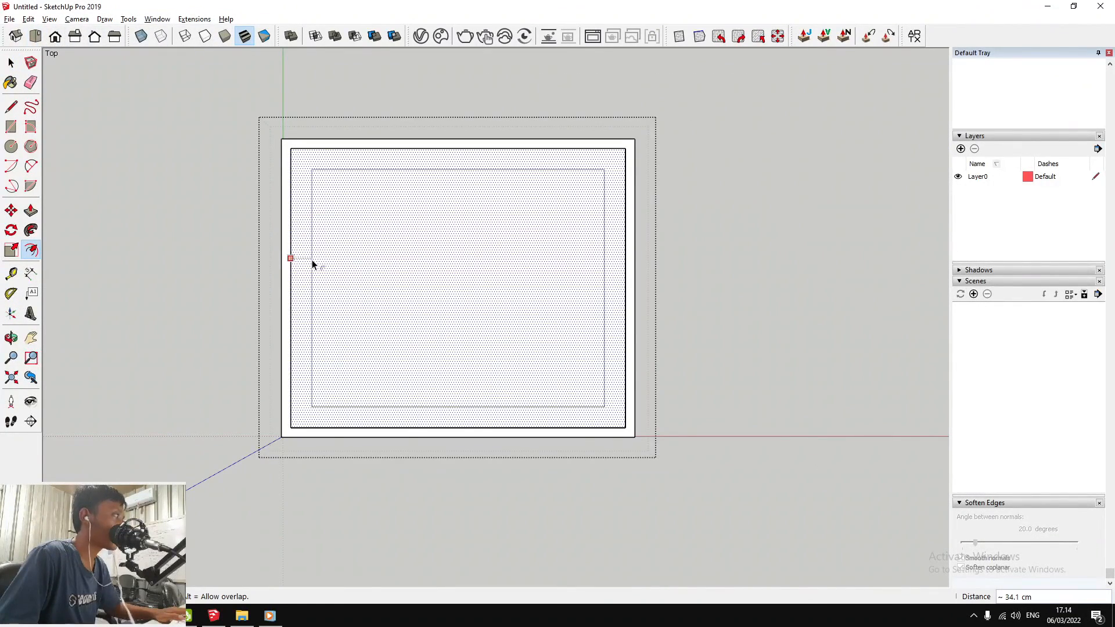
scroll(312, 265, up, 10)
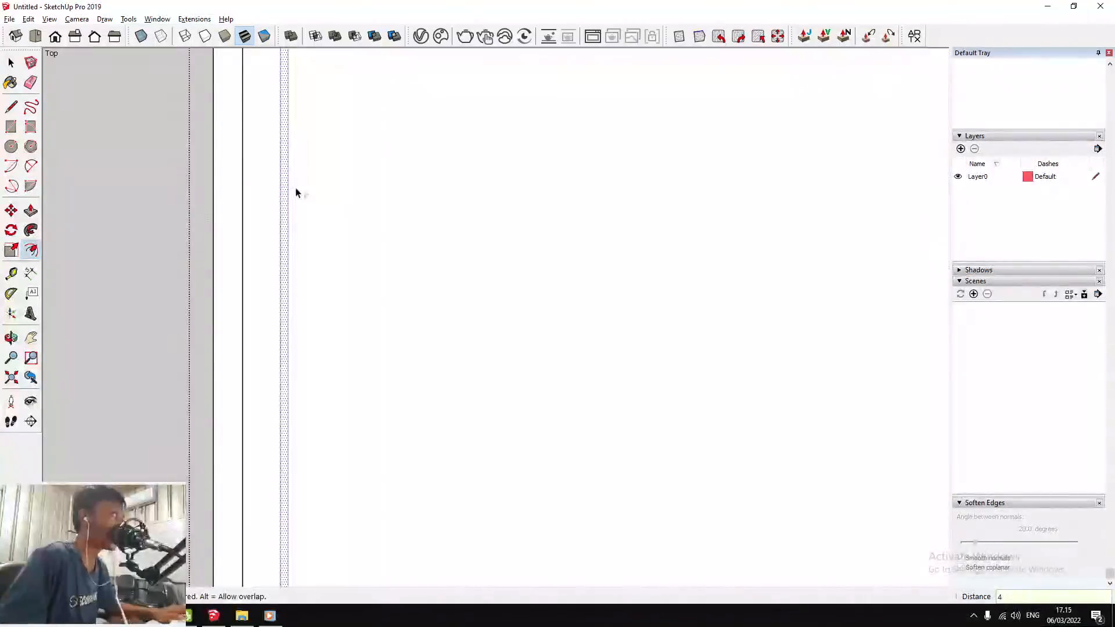
scroll(296, 195, down, 8)
scroll(297, 195, up, 8)
scroll(297, 194, down, 8)
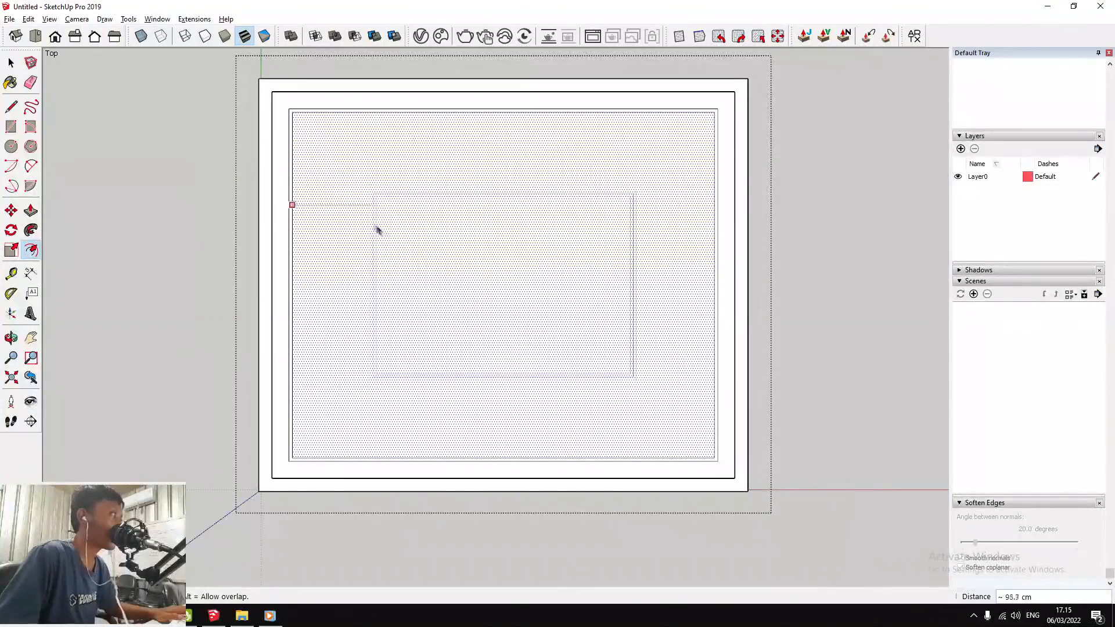
Try offsetting the innermost ceiling outline inward by 80 cm
text(0)
key(Return)
key(ctrl+z)
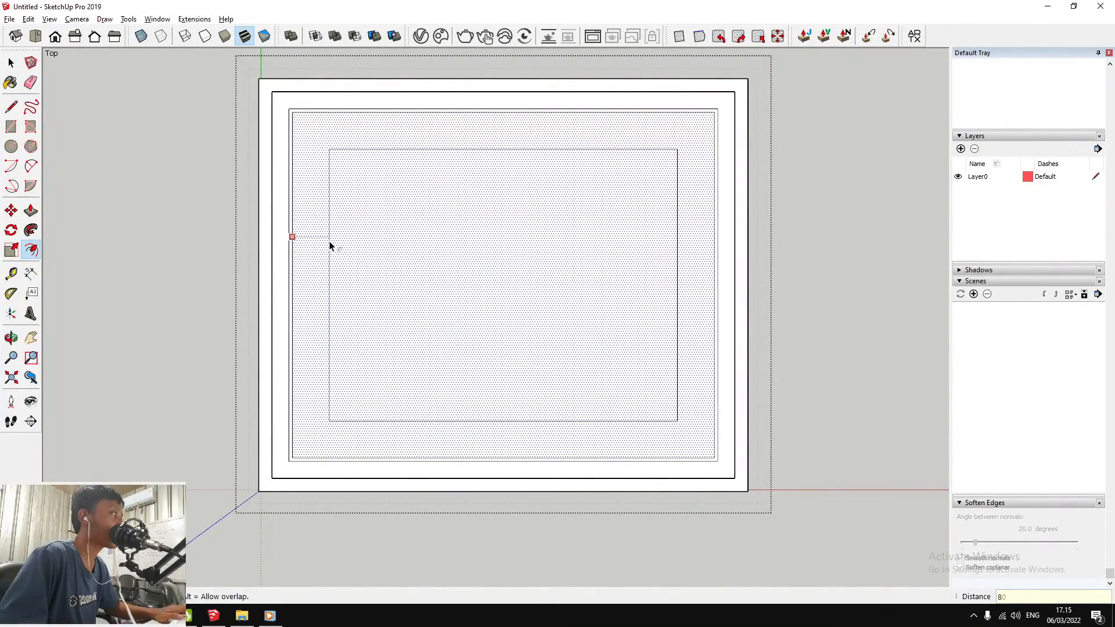
key(Return)
scroll(331, 244, down, 4)
scroll(386, 227, up, 2)
scroll(386, 226, down, 4)
scroll(393, 241, up, 1)
key(space)
scroll(400, 222, up, 3)
scroll(401, 219, down, 3)
scroll(401, 220, up, 3)
click(106, 187)
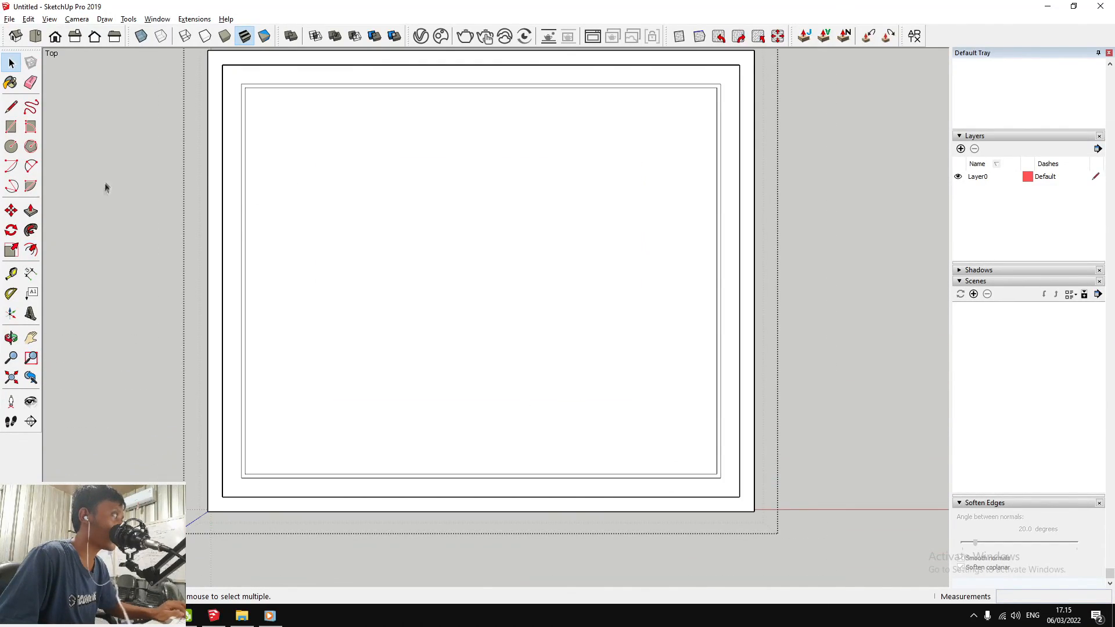
Offset the innermost ceiling outline inward by 100 cm and push the resulting wide band down 8 cm
click(31, 250)
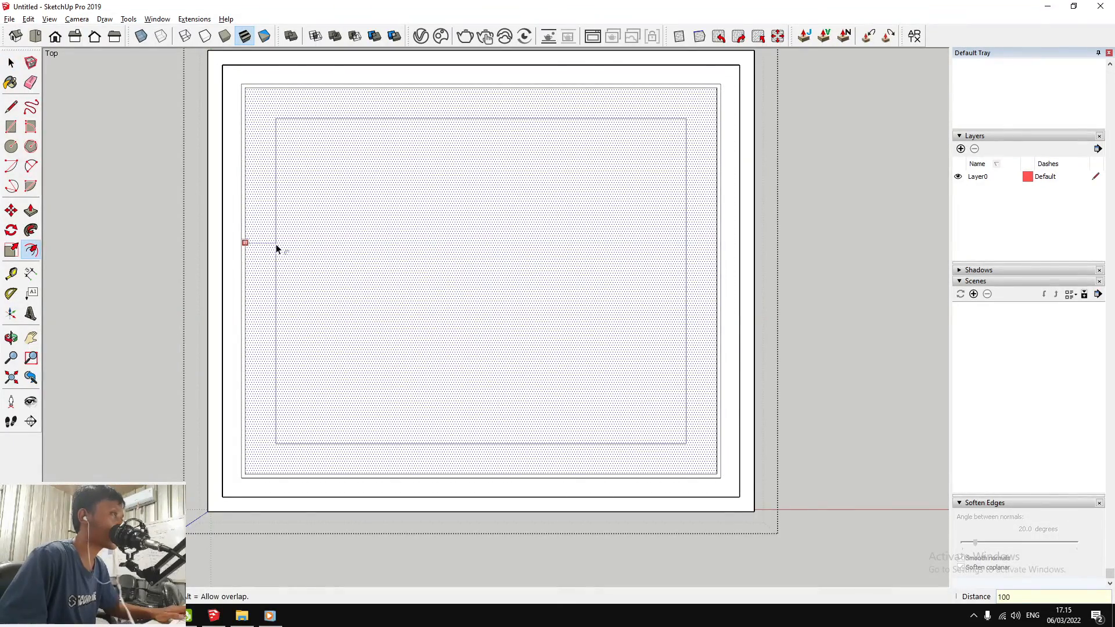
key(Return)
middle_drag(334, 230, 535, 229)
scroll(430, 180, up, 5)
shift+middle_drag(430, 180, 410, 223)
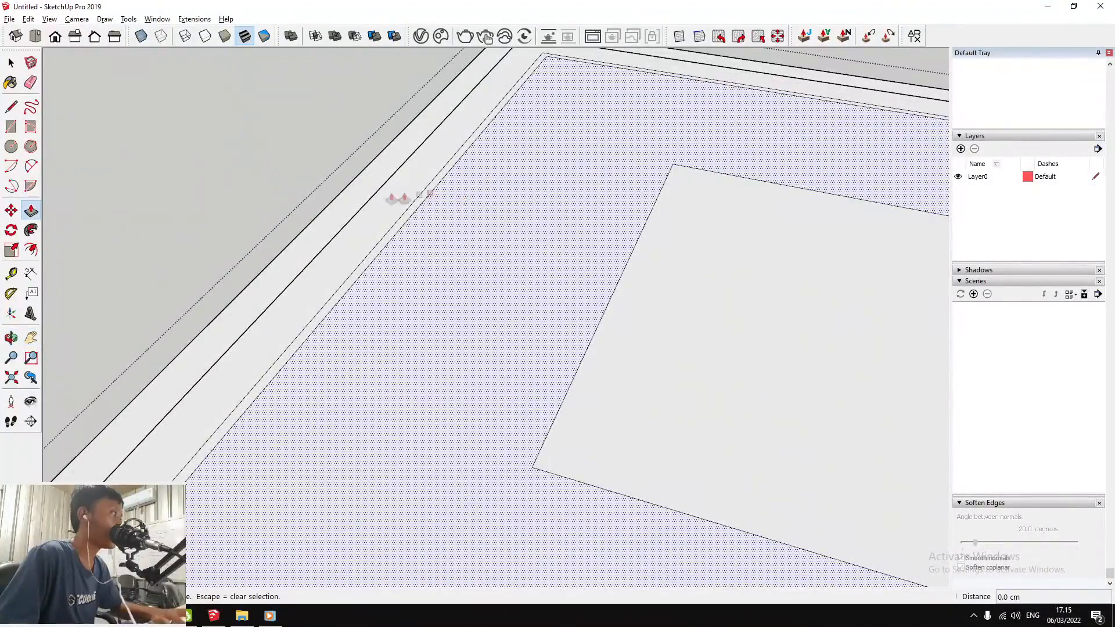
scroll(453, 189, down, 3)
double_click(543, 123)
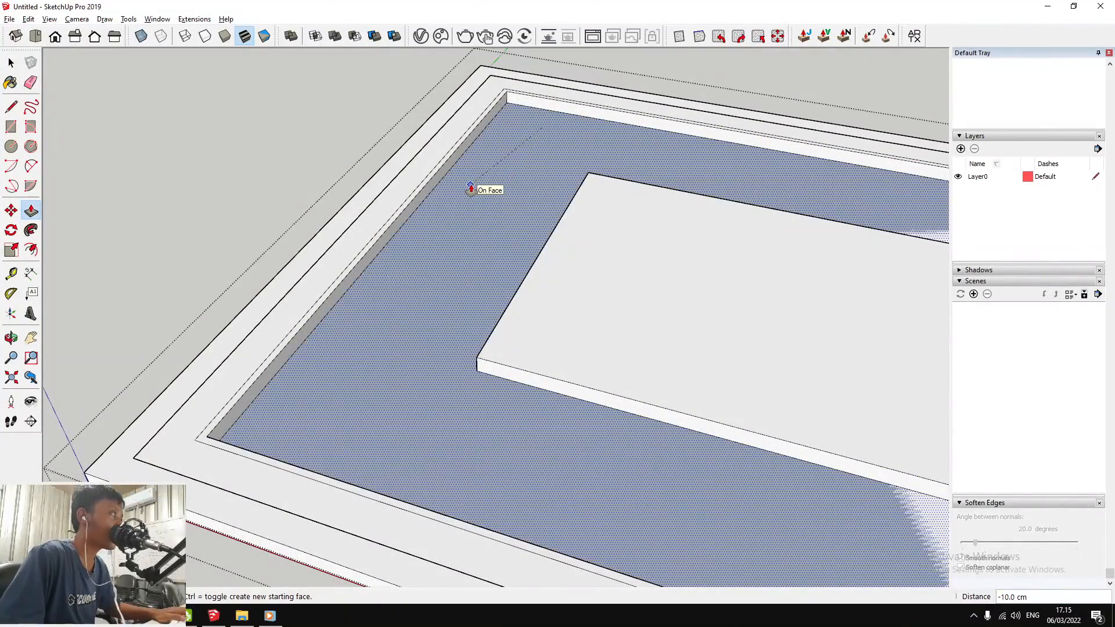
click(486, 179)
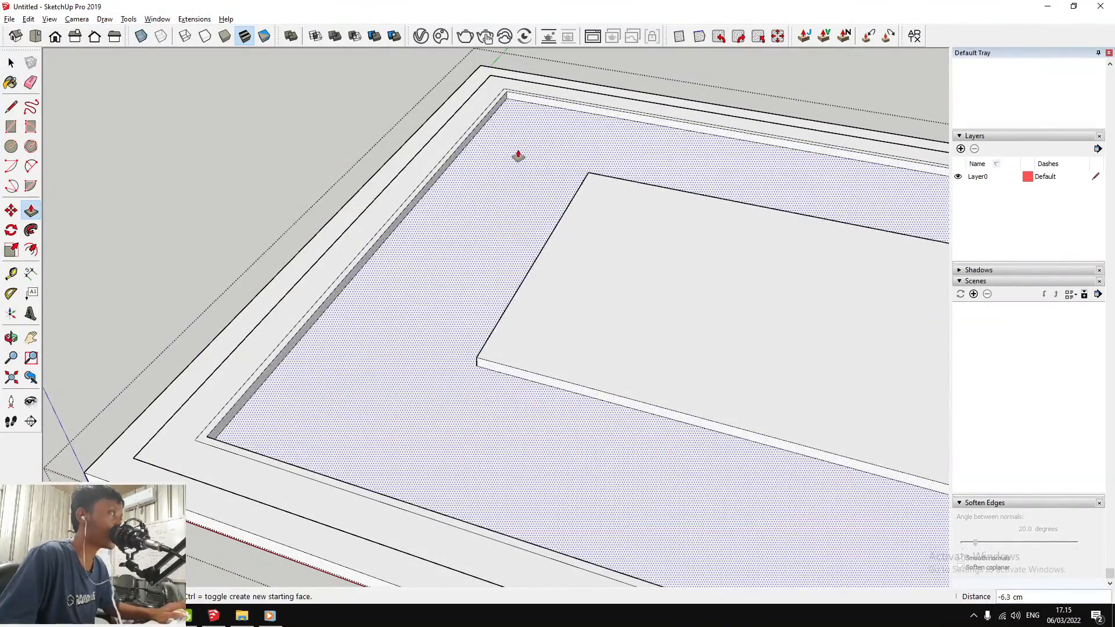
key(Return)
Push the band between the outer border and the narrow 4 cm strip down 2 cm
scroll(508, 105, up, 5)
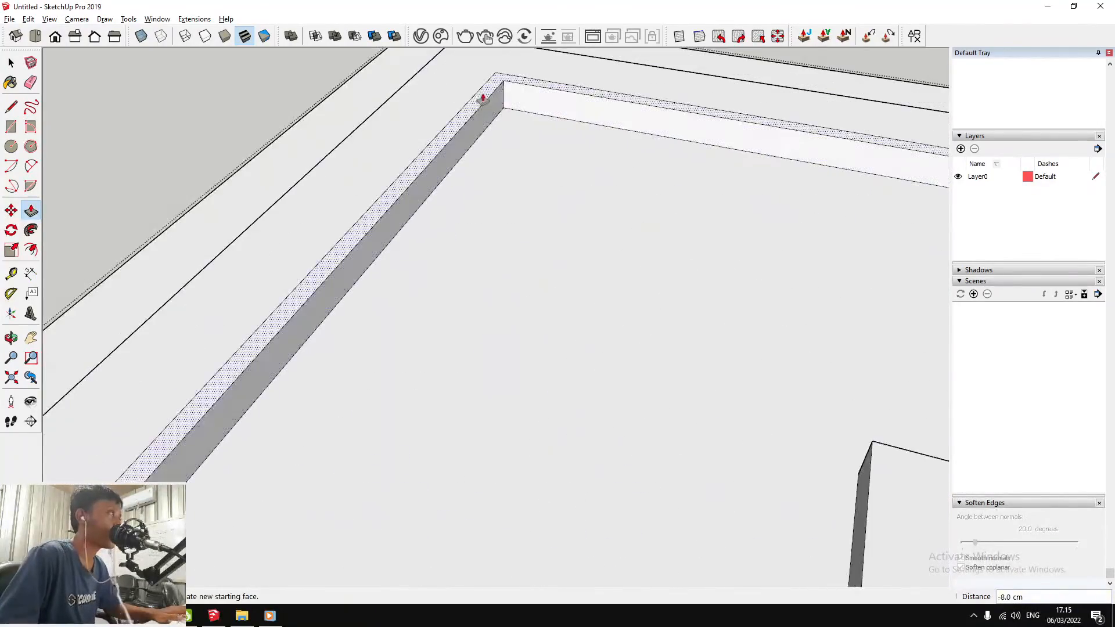
click(425, 127)
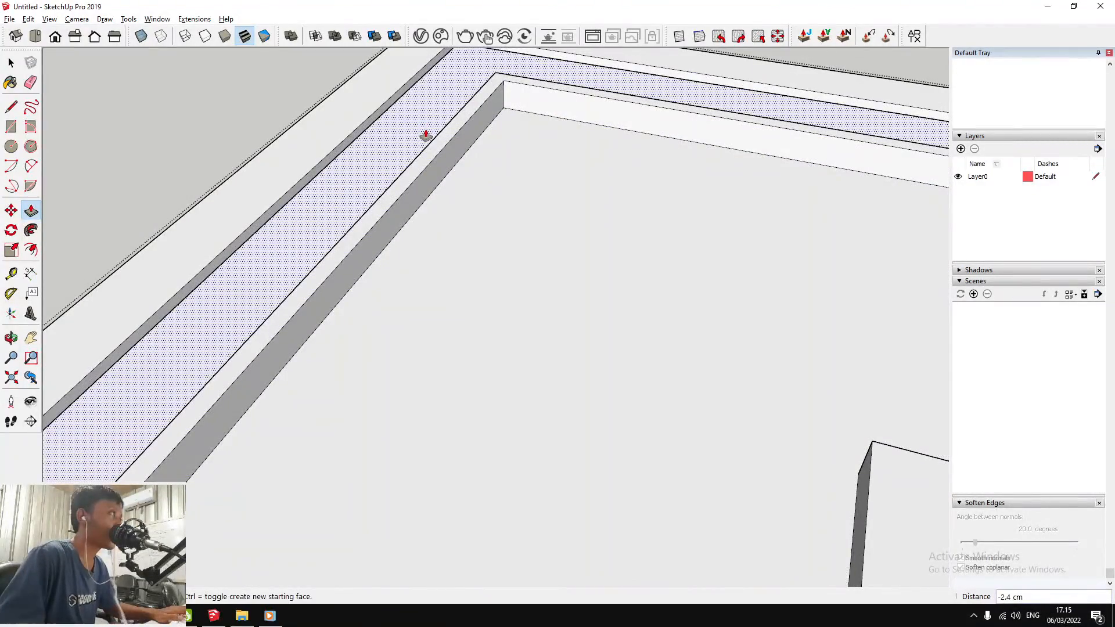
text(2)
key(Return)
scroll(426, 135, down, 5)
scroll(428, 134, up, 4)
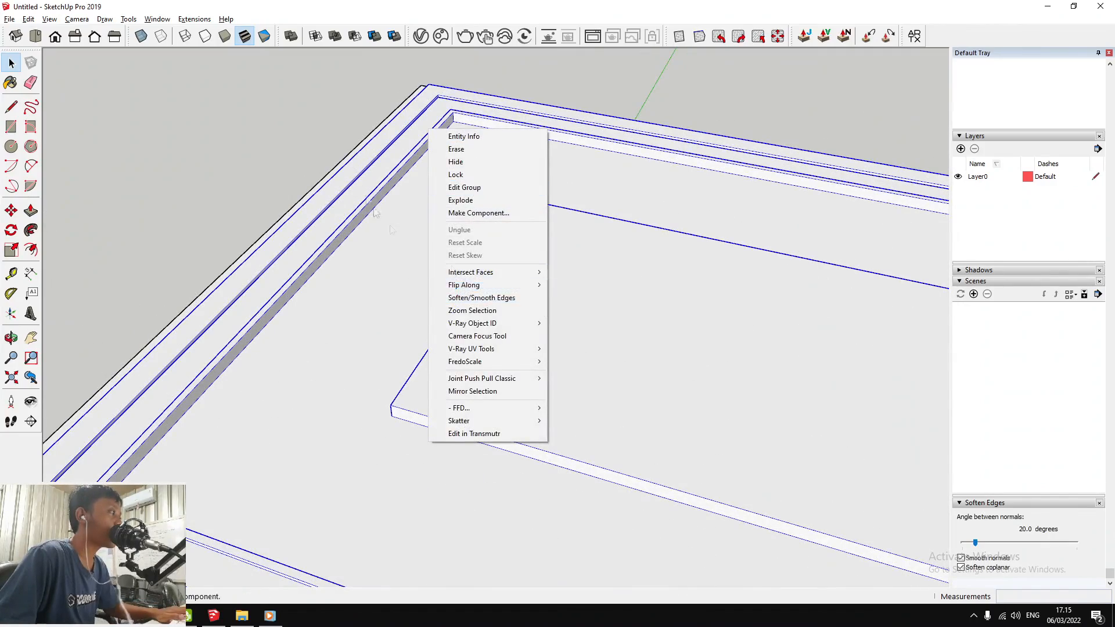
Open the ceiling group, explode its nested geometry, and flip all of it along the blue direction
double_click(357, 173)
key(ctrl+a)
right_click(409, 137)
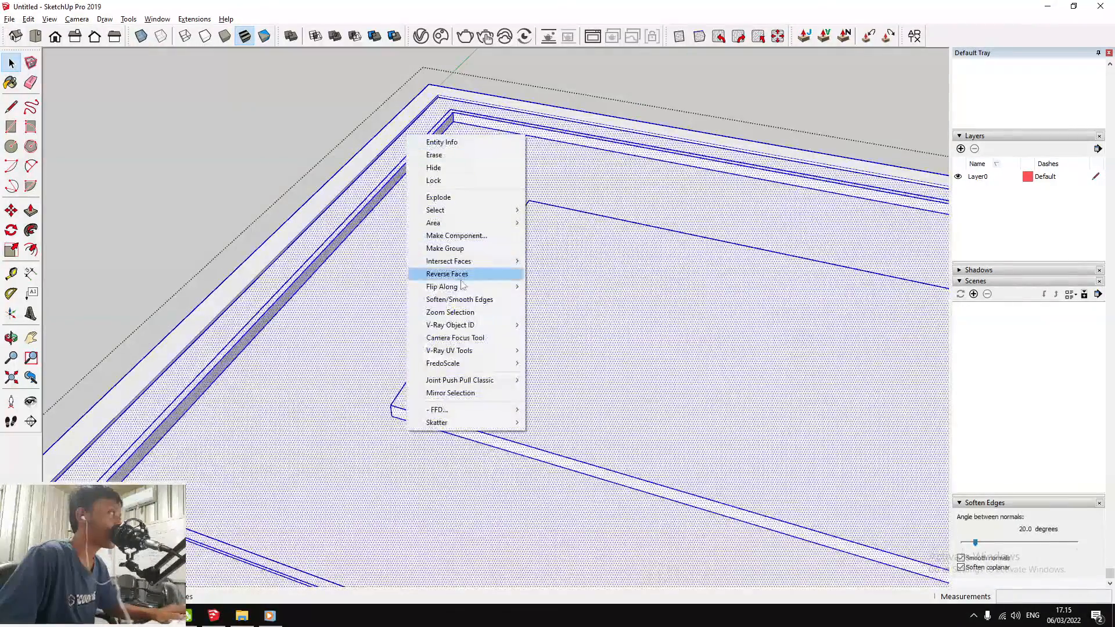
click(458, 199)
right_click(459, 151)
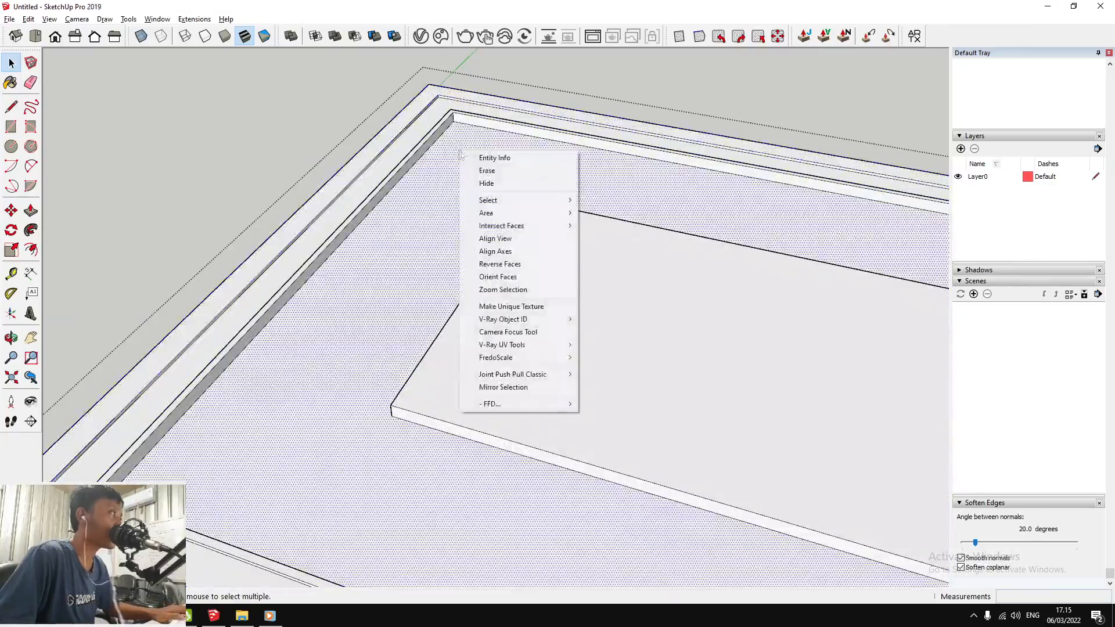
click(416, 176)
key(ctrl+a)
right_click(443, 157)
mouse_move(482, 296)
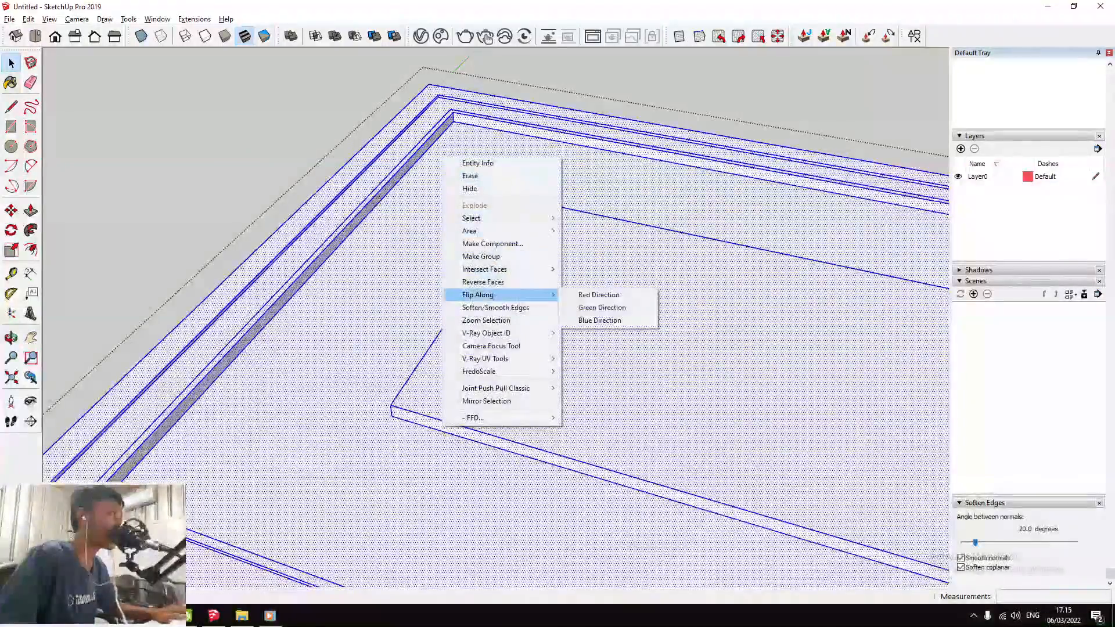
click(608, 323)
Inspect the flipped ceiling and the crown moulding from inside the room, including the corner where the walls meet
scroll(478, 162, down, 6)
scroll(610, 227, up, 4)
middle_drag(703, 295, 756, 189)
click(756, 189)
mouse_move(468, 256)
mouse_down()
mouse_move(642, 197)
mouse_move(577, 149)
mouse_move(823, 152)
mouse_move(515, 203)
mouse_up()
drag(649, 210, 806, 180)
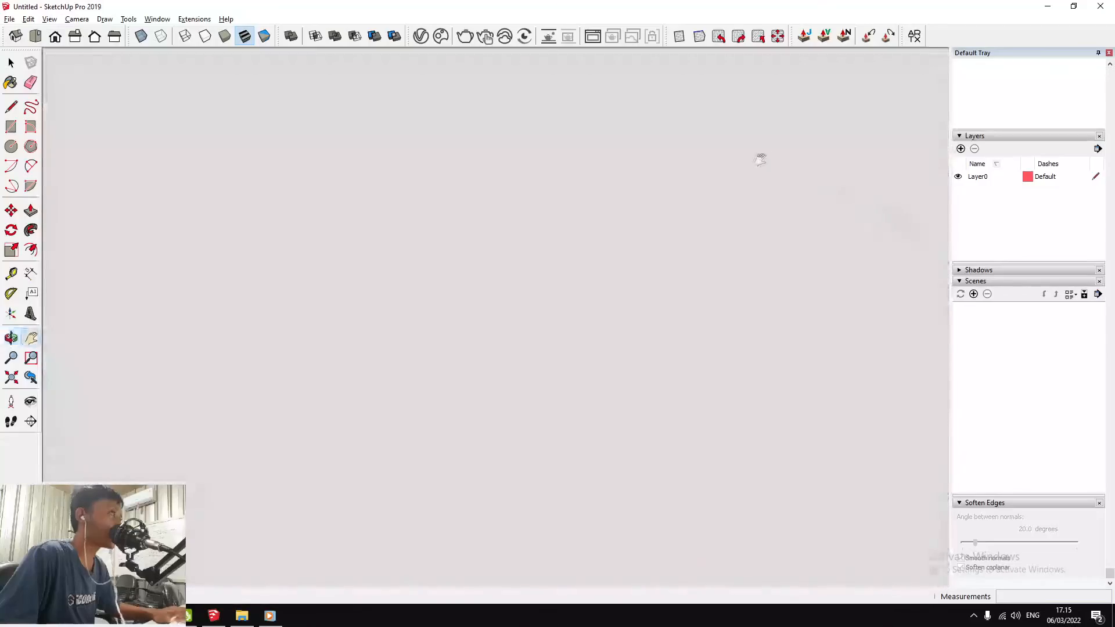
scroll(780, 230, down, 2)
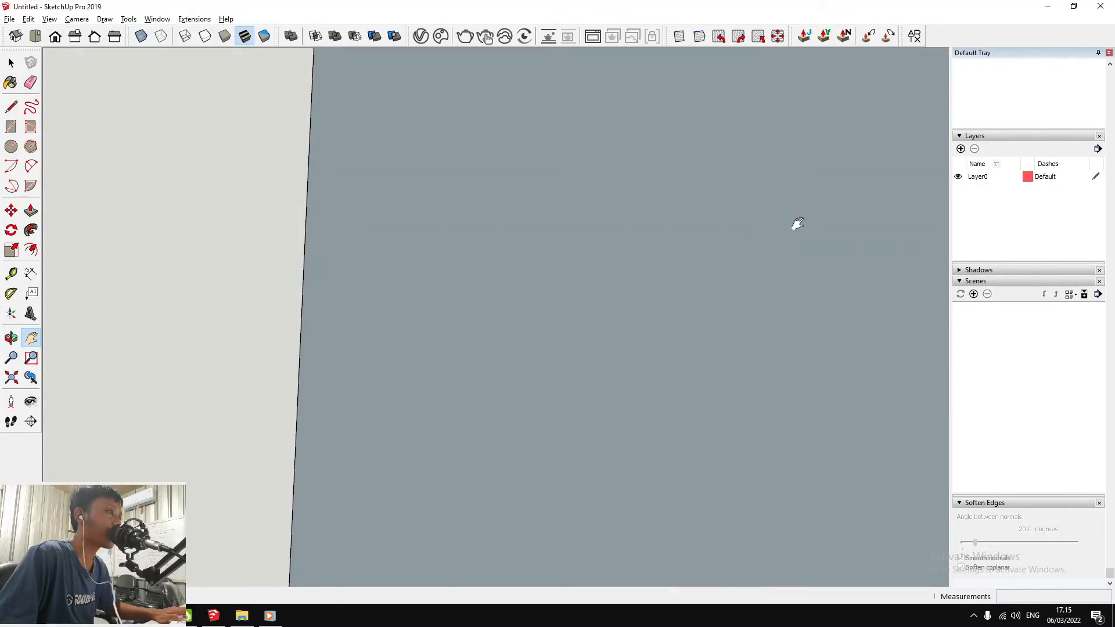
scroll(798, 224, up, 3)
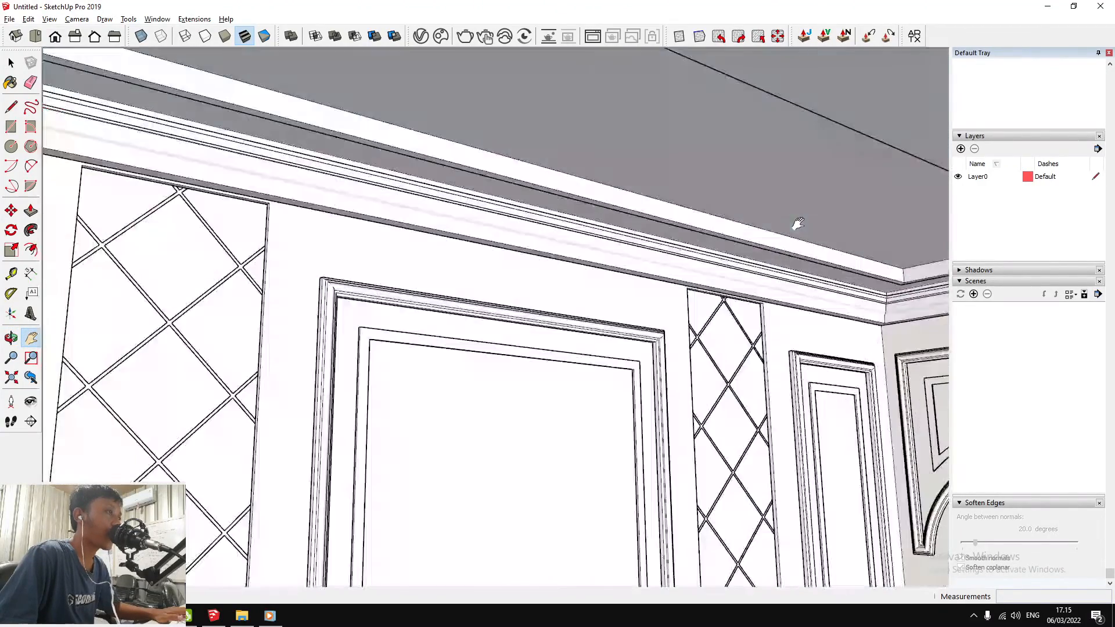
scroll(581, 107, up, 3)
key(p)
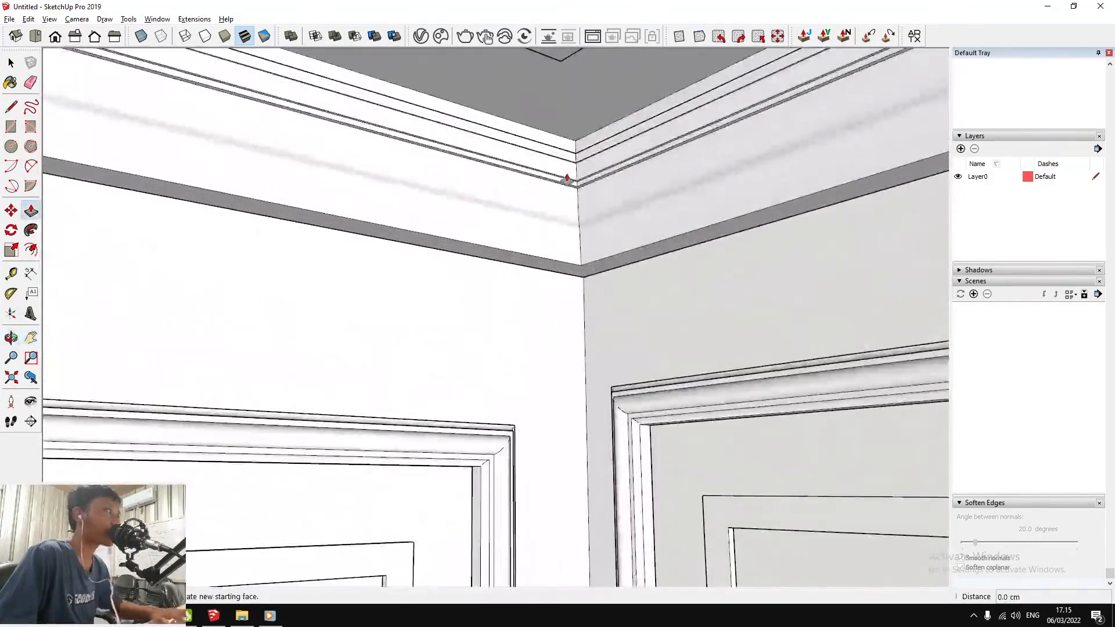
middle_drag(530, 216, 631, 107)
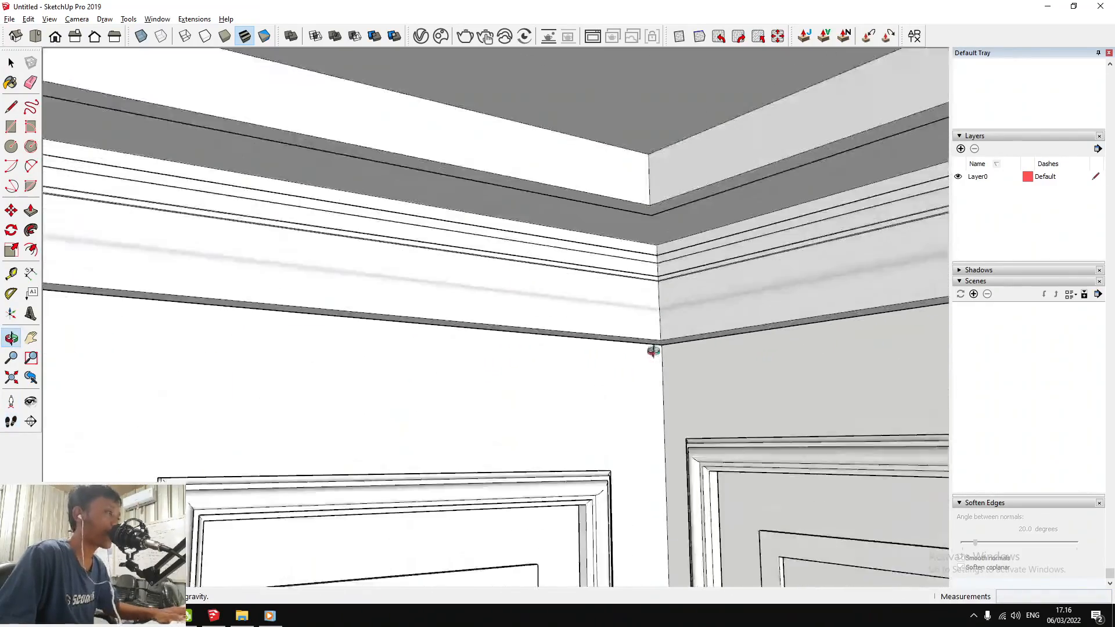
drag(653, 351, 650, 190)
key(space)
scroll(689, 175, up, 5)
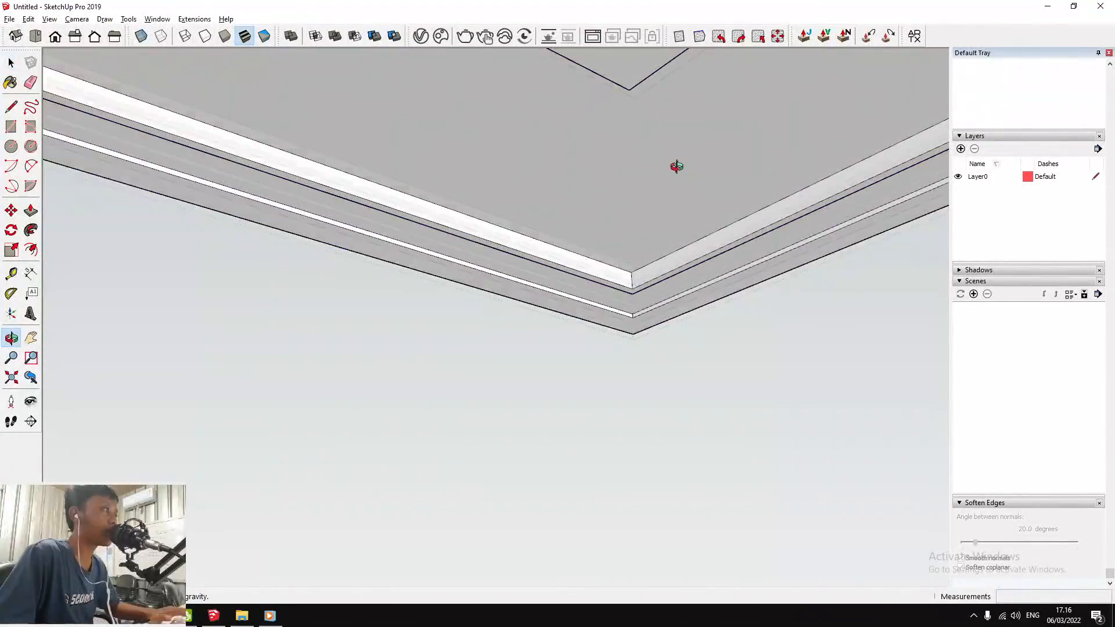
Examine the ceiling slab on its own, checking its stepped underside and its upper side
scroll(677, 166, down, 5)
drag(672, 166, 697, 109)
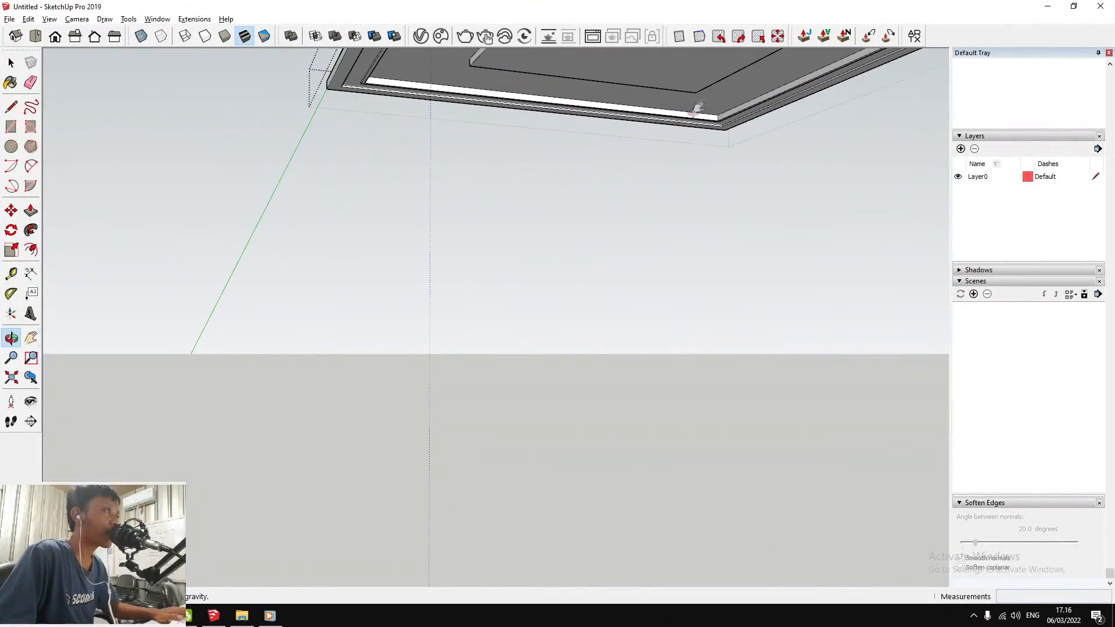
shift+middle_drag(693, 218, 702, 169)
key(p)
scroll(551, 209, up, 2)
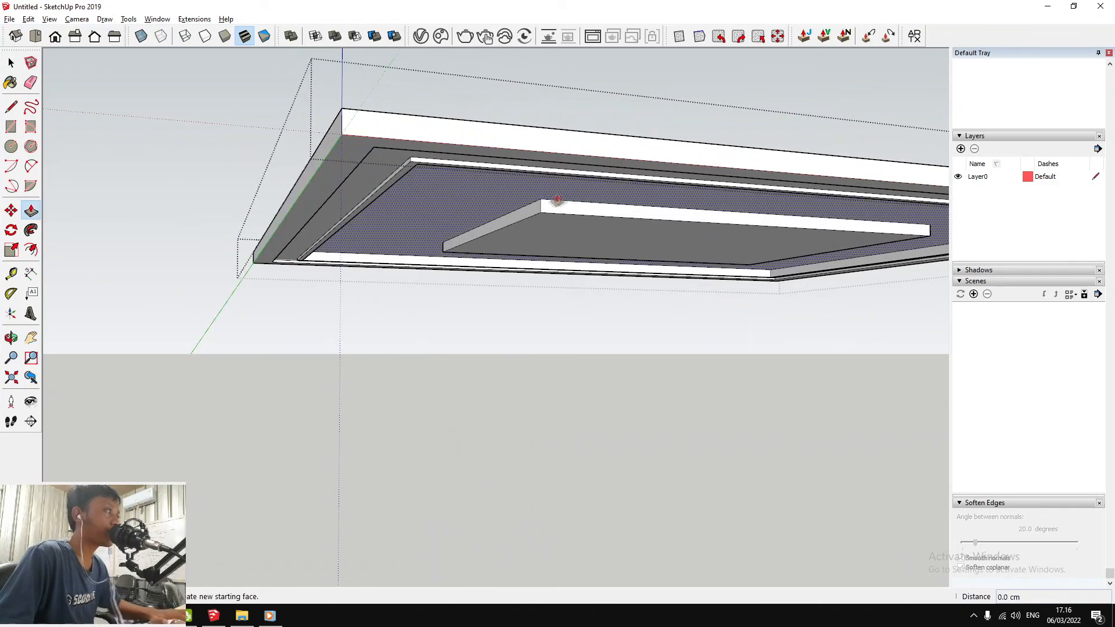
scroll(542, 204, down, 2)
key(space)
middle_drag(543, 204, 550, 316)
scroll(489, 323, up, 4)
scroll(489, 323, down, 5)
Select the slab geometry and remove the leftover inner outline from its upper side, leaving a single top face
double_click(498, 256)
click(194, 19)
mouse_move(262, 304)
click(334, 318)
key(Return)
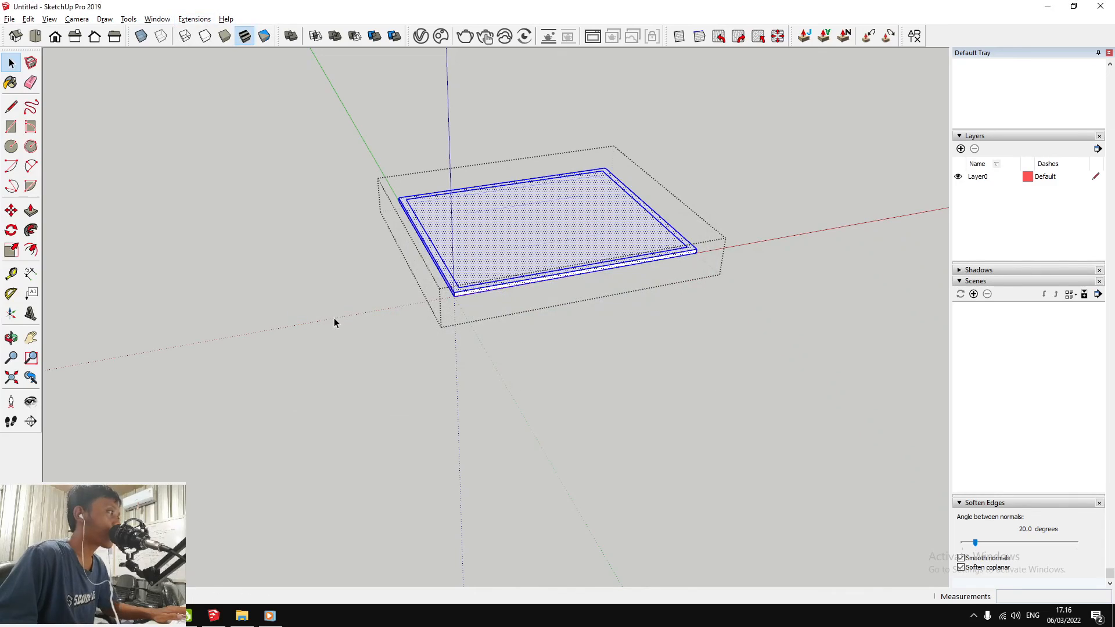
key(Return)
scroll(474, 207, up, 2)
scroll(330, 184, up, 3)
scroll(329, 185, up, 2)
key(e)
scroll(329, 182, down, 2)
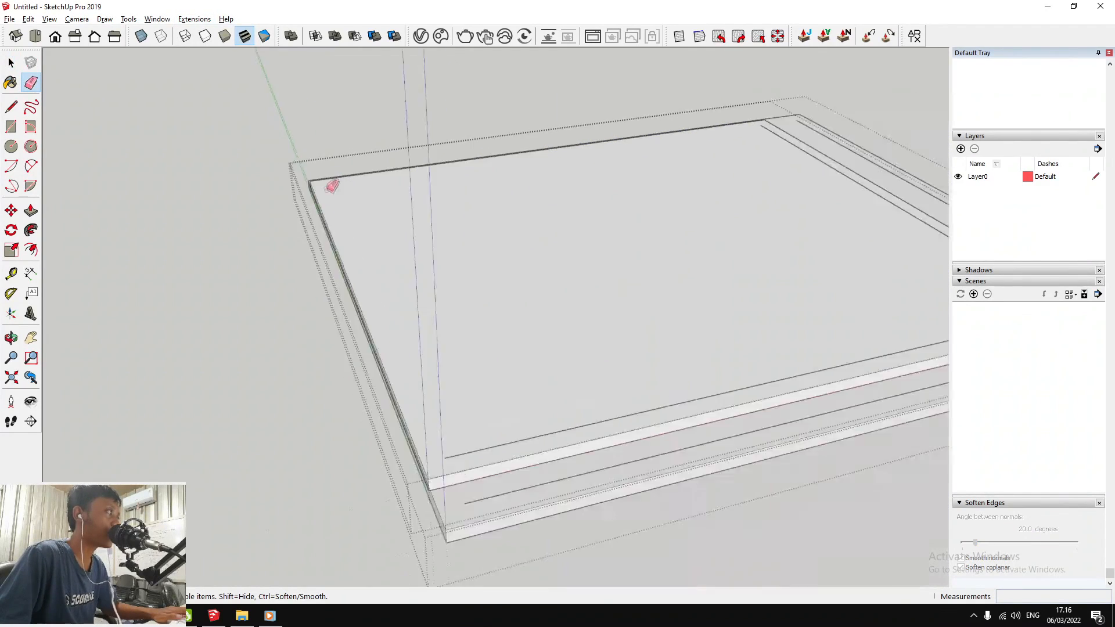
scroll(749, 269, down, 4)
scroll(804, 274, up, 3)
scroll(596, 285, down, 3)
scroll(591, 288, down, 3)
scroll(465, 238, up, 3)
From below, push the wide recessed band around the central panel up 10 cm
key(p)
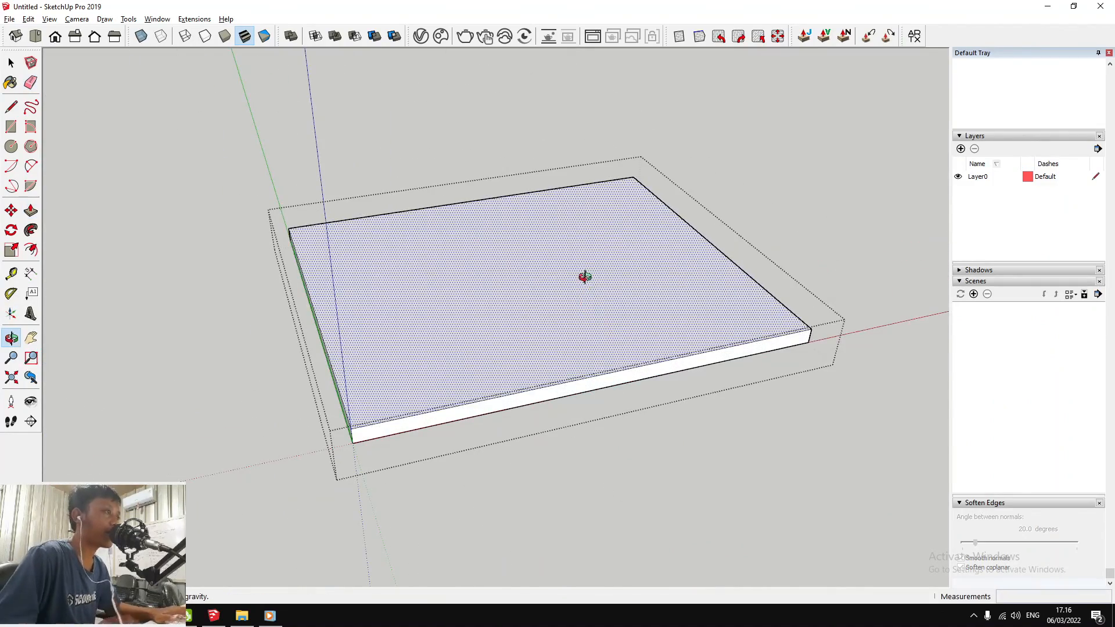
scroll(593, 290, up, 3)
scroll(602, 314, down, 3)
middle_drag(604, 326, 409, 79)
scroll(368, 249, up, 5)
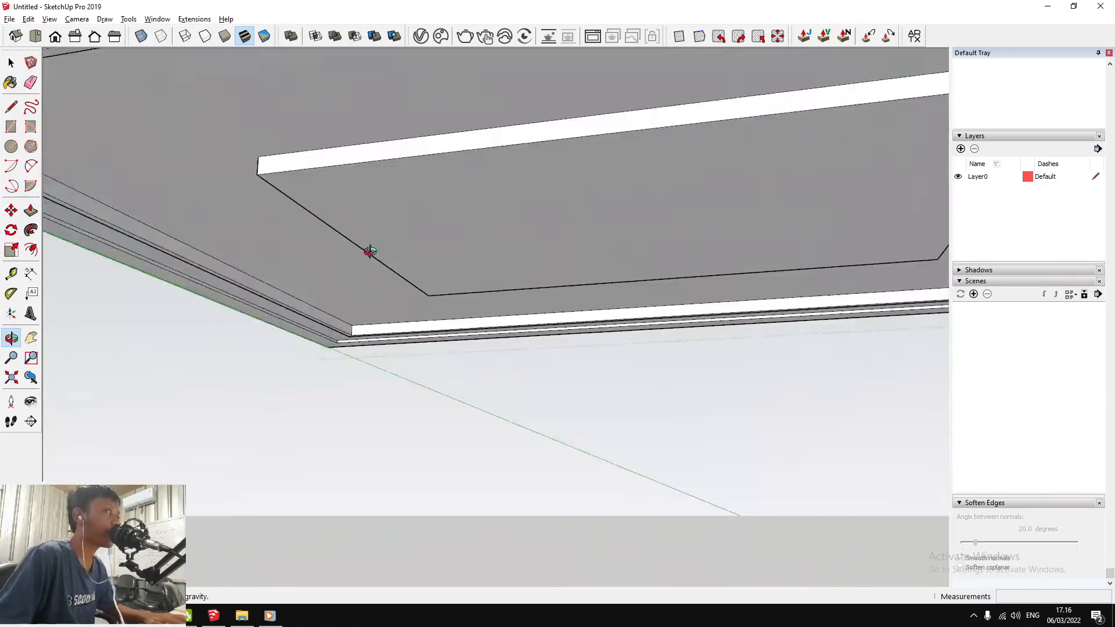
click(373, 286)
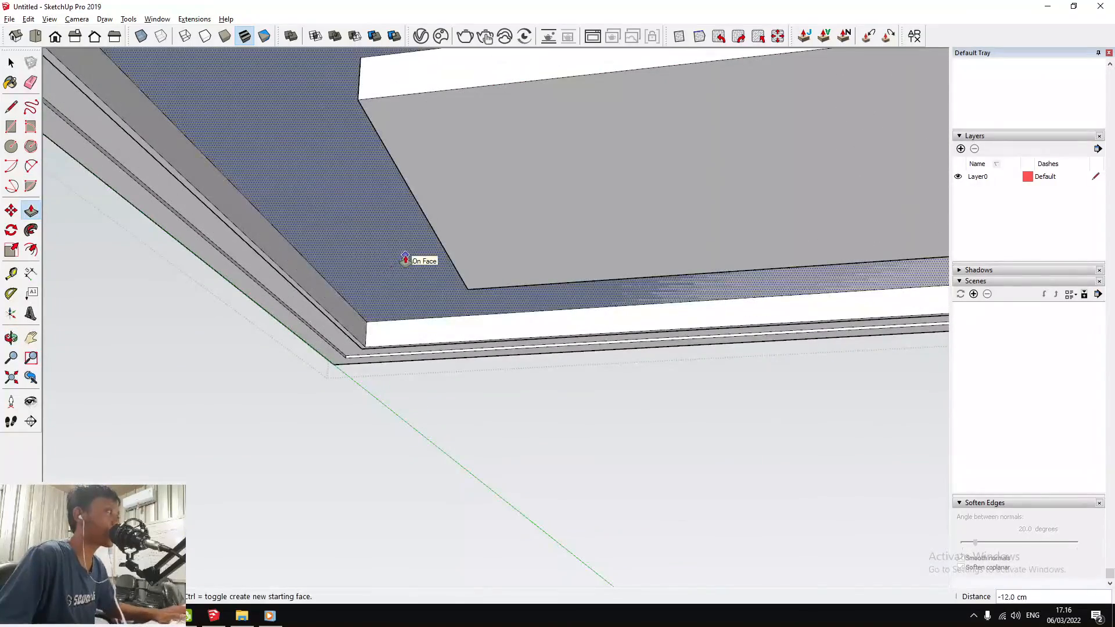
text(10)
key(Return)
key(space)
scroll(406, 259, down, 4)
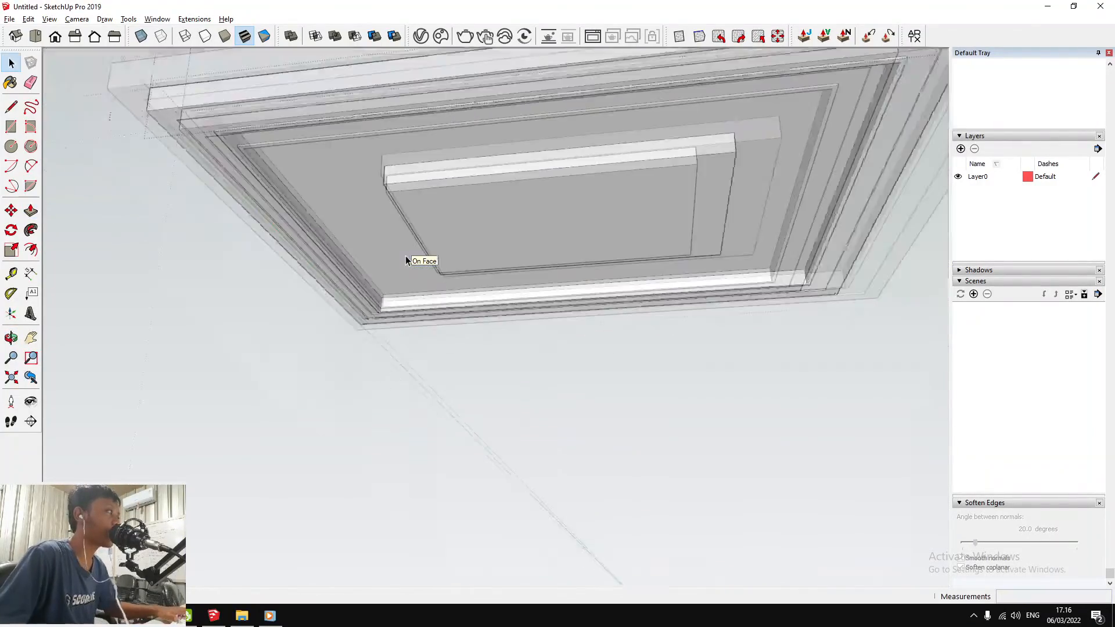
Copy the narrow strip's face beside the recess and push the strip up 18 cm, level with the recessed band
scroll(339, 325, up, 6)
scroll(409, 263, down, 3)
scroll(415, 340, up, 5)
click(408, 325)
scroll(408, 325, down, 6)
scroll(408, 330, up, 4)
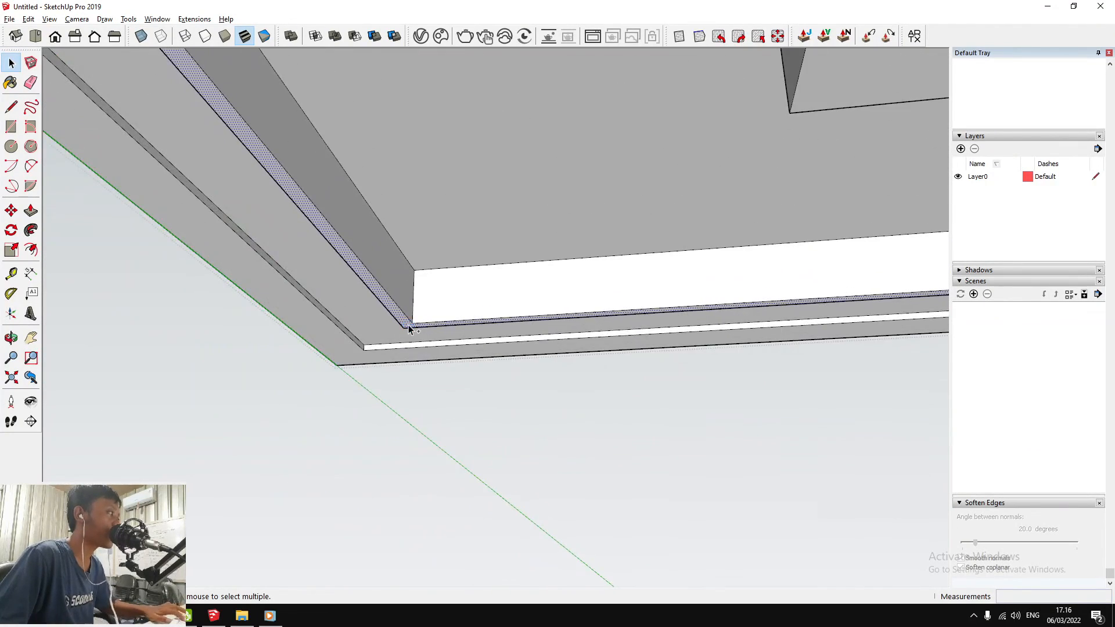
key(p)
click(406, 341)
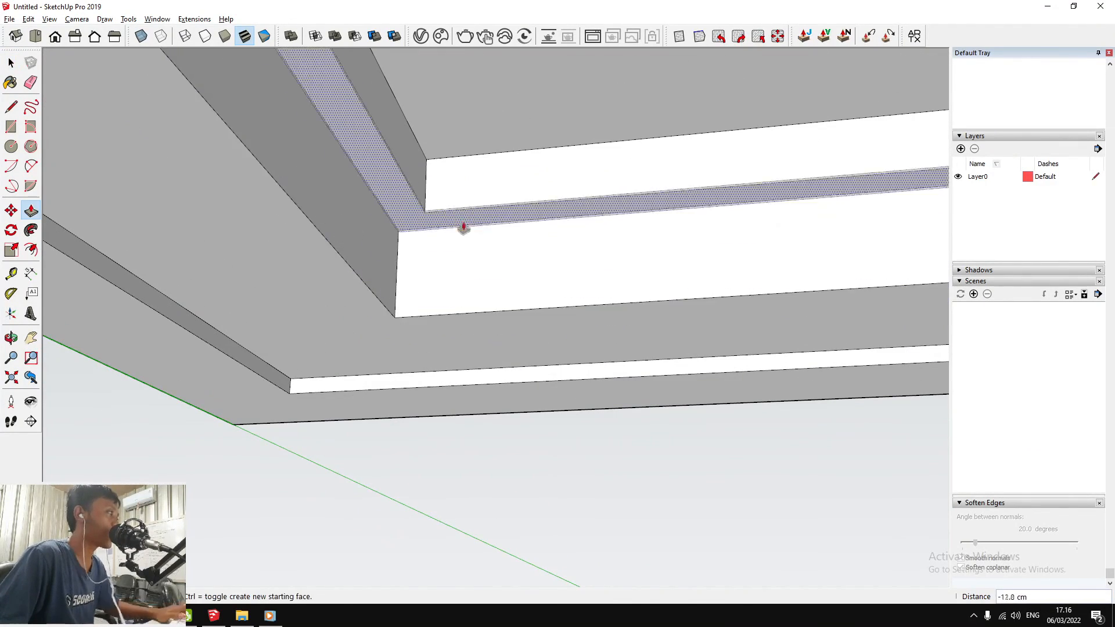
click(555, 150)
scroll(511, 186, down, 3)
Paste the copied strip face back in place and pull it up 9 cm, using the midpoint of the central panel's vertical edge
click(29, 19)
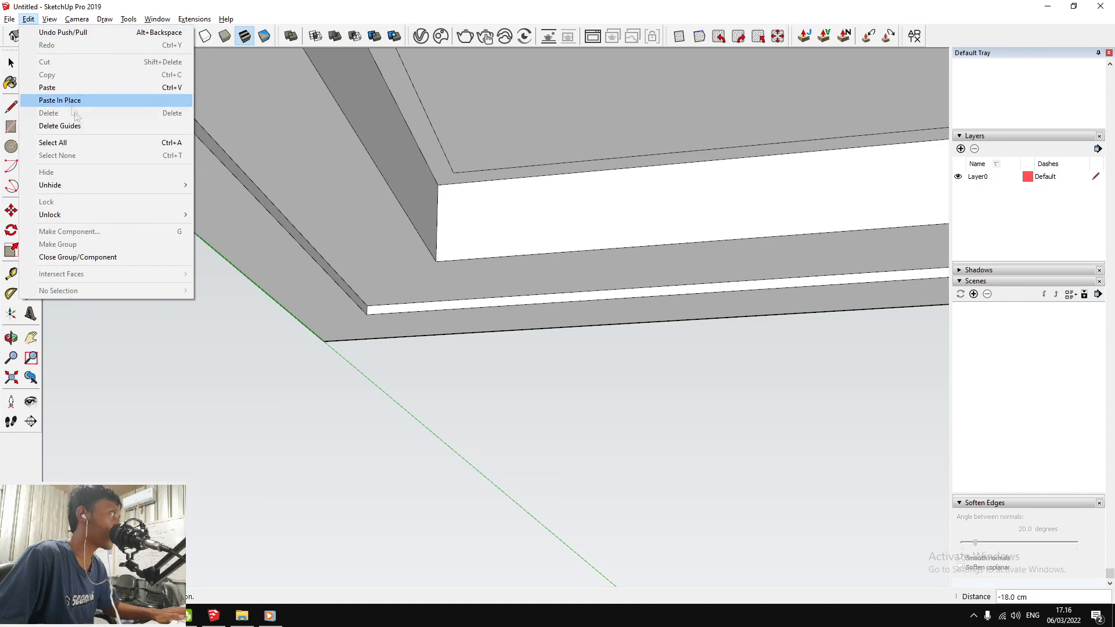
click(89, 100)
key(p)
scroll(469, 249, up, 2)
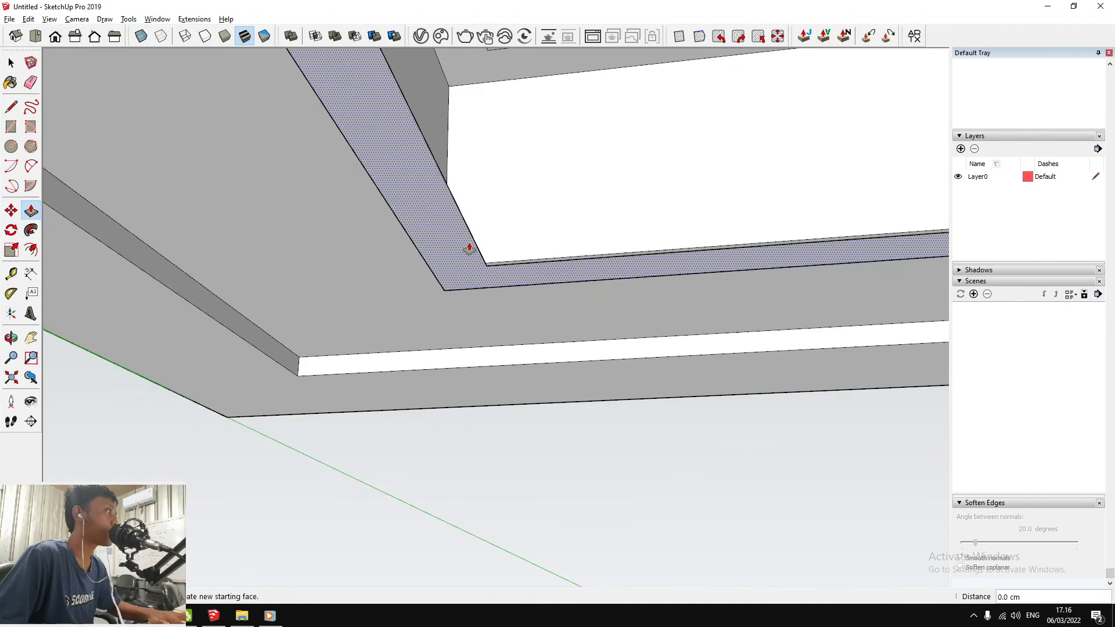
click(469, 266)
scroll(484, 257, down, 2)
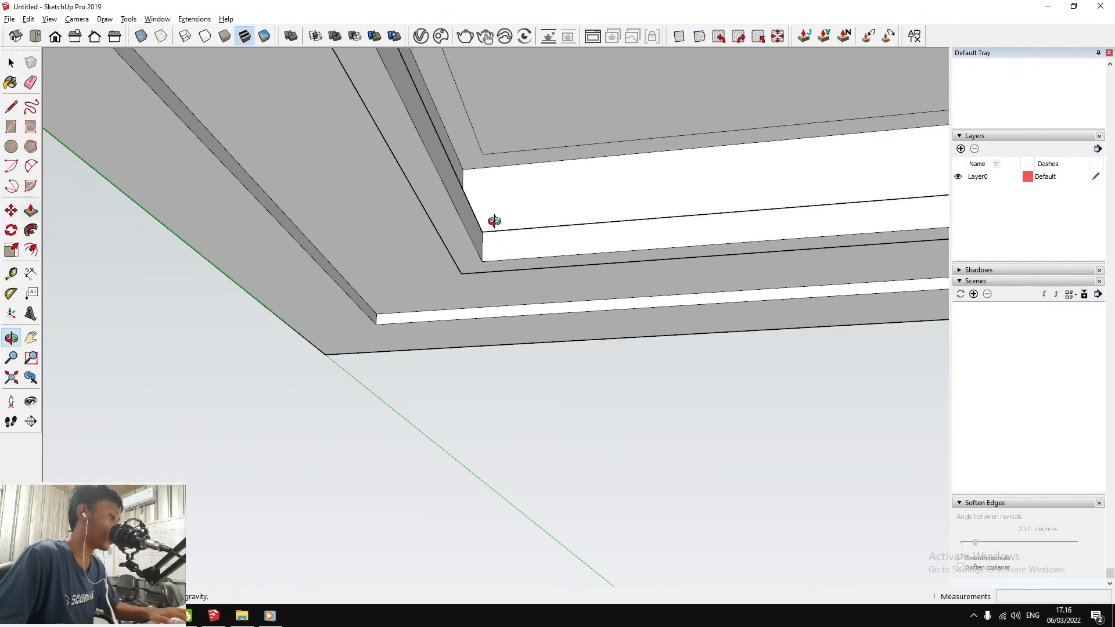
middle_drag(494, 221, 386, 296)
scroll(453, 265, down, 9)
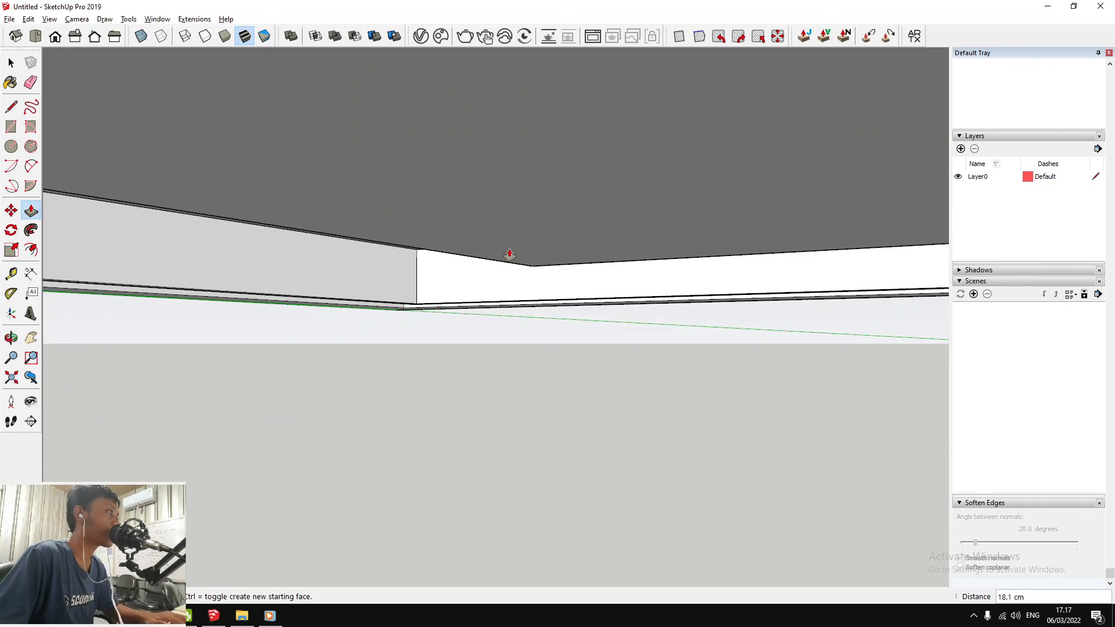
scroll(546, 227, up, 3)
scroll(461, 348, up, 4)
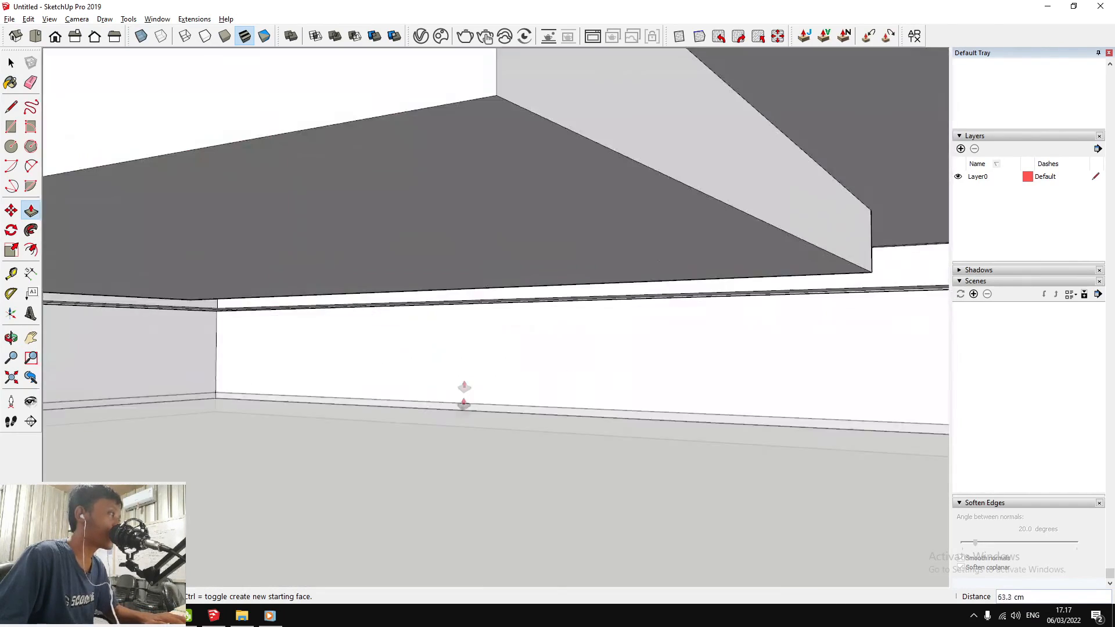
scroll(465, 389, down, 6)
scroll(481, 276, up, 3)
scroll(482, 277, up, 2)
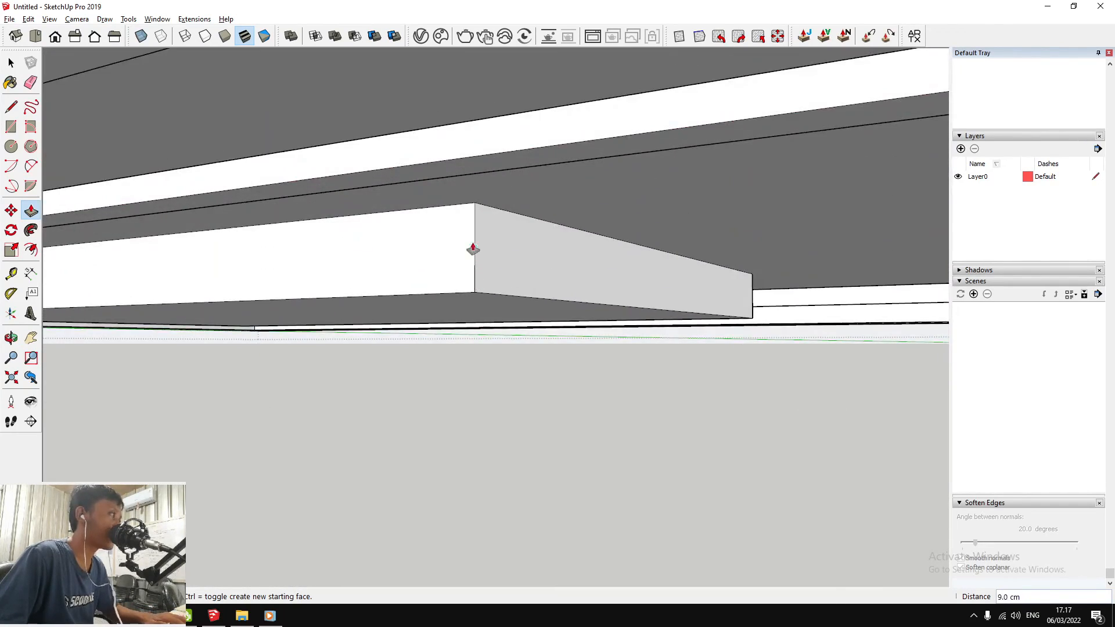
scroll(475, 251, down, 2)
click(475, 253)
Undo the last push/pull change on the ceiling
scroll(477, 253, down, 3)
scroll(668, 316, up, 5)
scroll(668, 276, down, 6)
key(ctrl+z)
Push the upper vertical faces around the ceiling recess back 2 cm, above the lower lip
scroll(535, 245, up, 3)
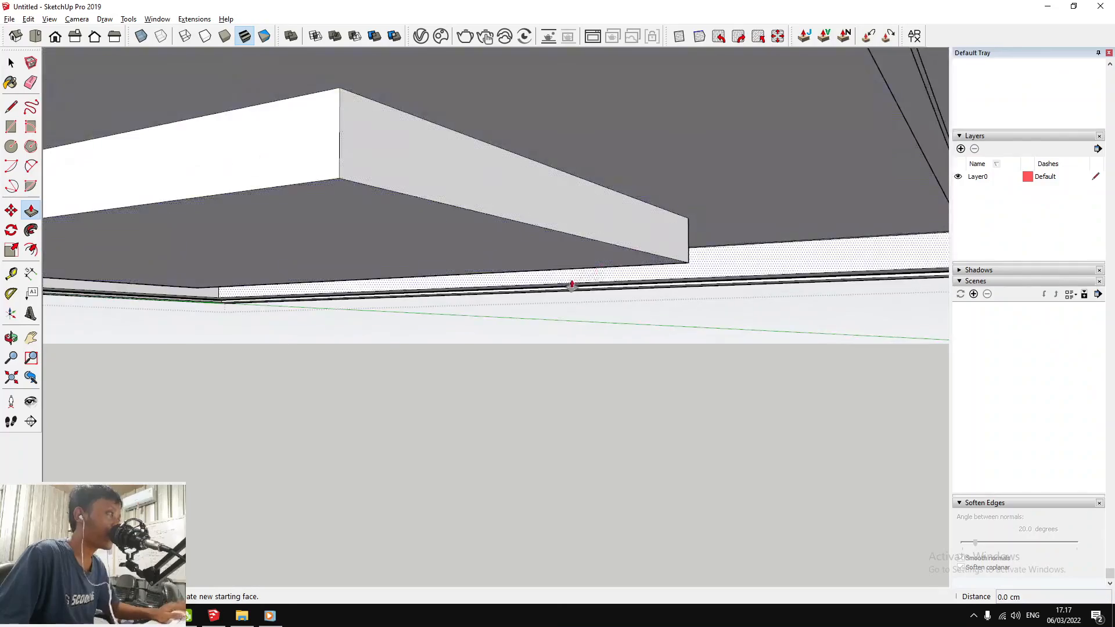
scroll(703, 237, down, 1)
scroll(765, 279, up, 4)
middle_drag(717, 302, 707, 263)
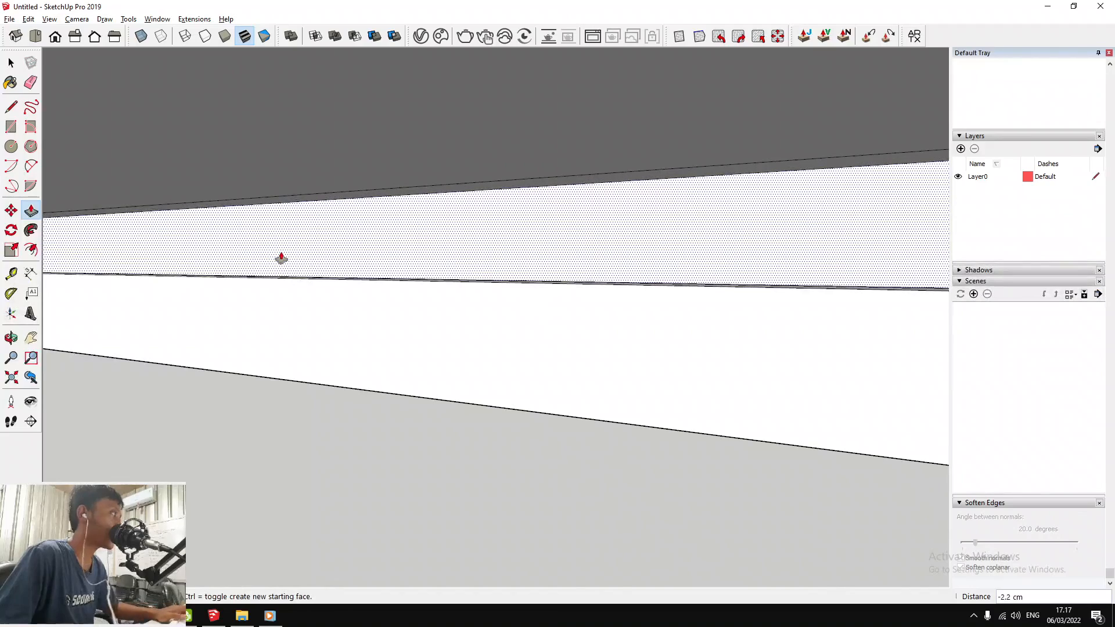
click(281, 259)
scroll(739, 162, down, 10)
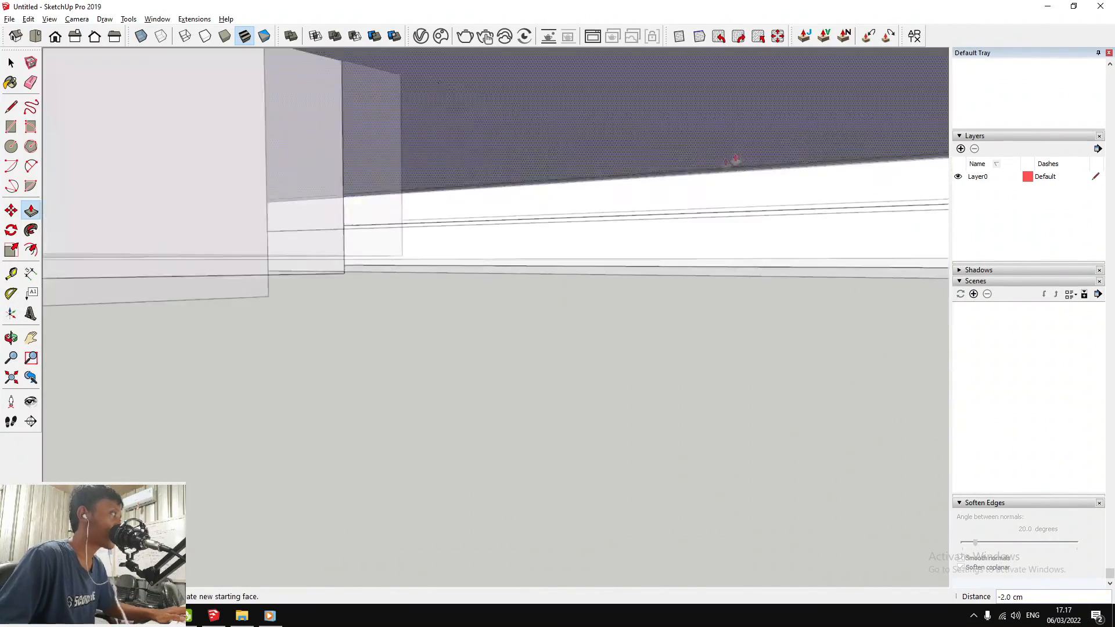
scroll(540, 224, up, 4)
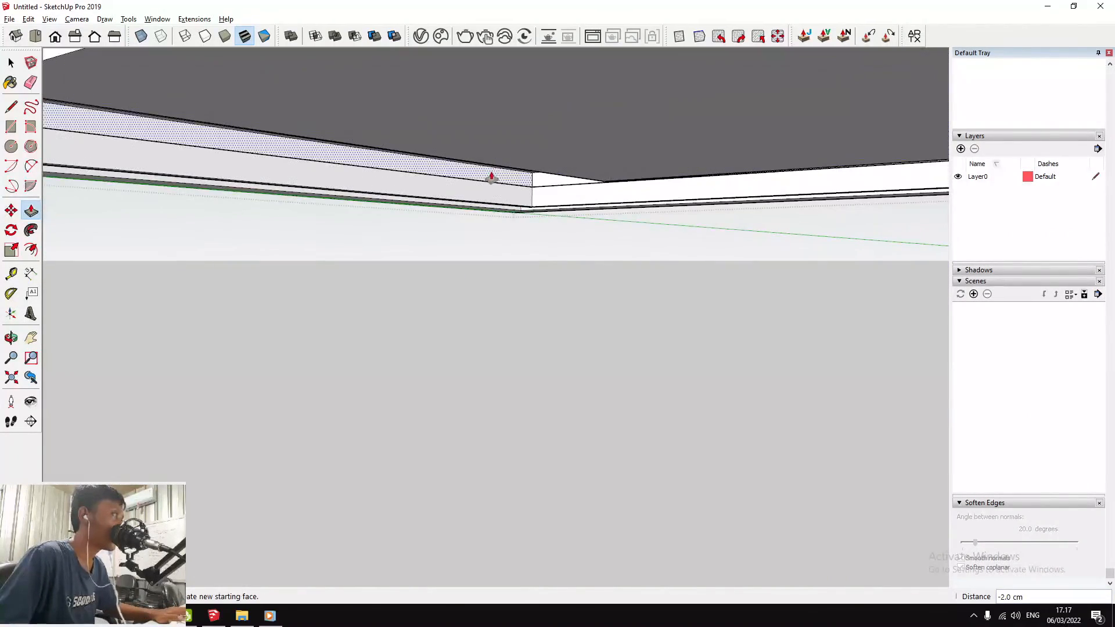
scroll(492, 179, down, 8)
middle_drag(558, 157, 551, 104)
scroll(561, 245, up, 2)
middle_drag(561, 245, 610, 224)
scroll(610, 225, up, 6)
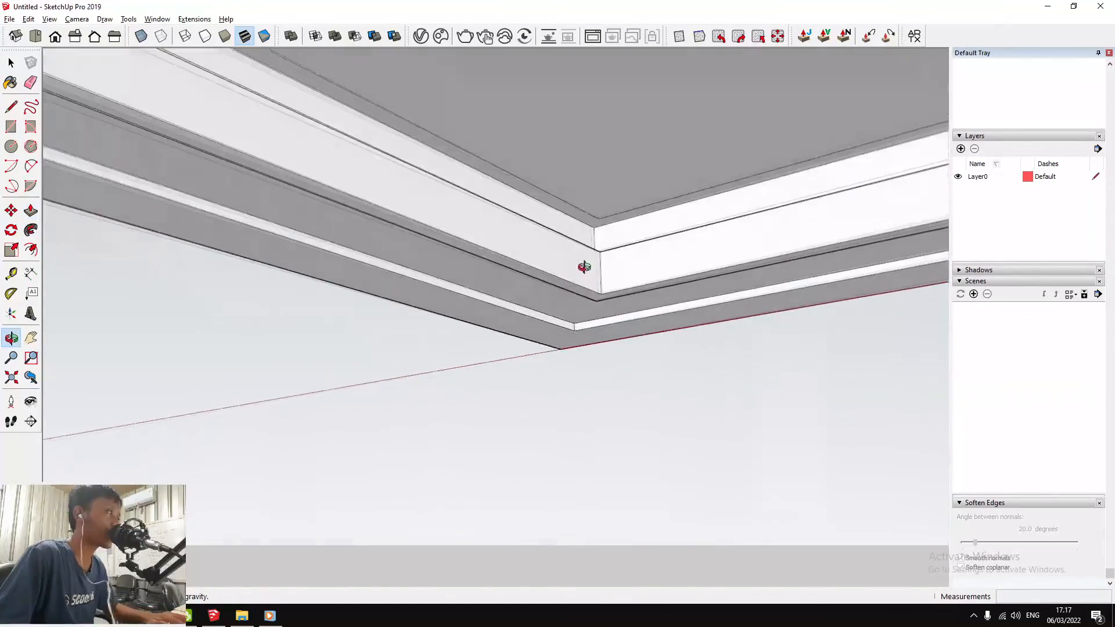
Select the thin strip along the recessed ceiling's edge and try to draw a rectangle from its inner corner
key(space)
scroll(595, 236, up, 4)
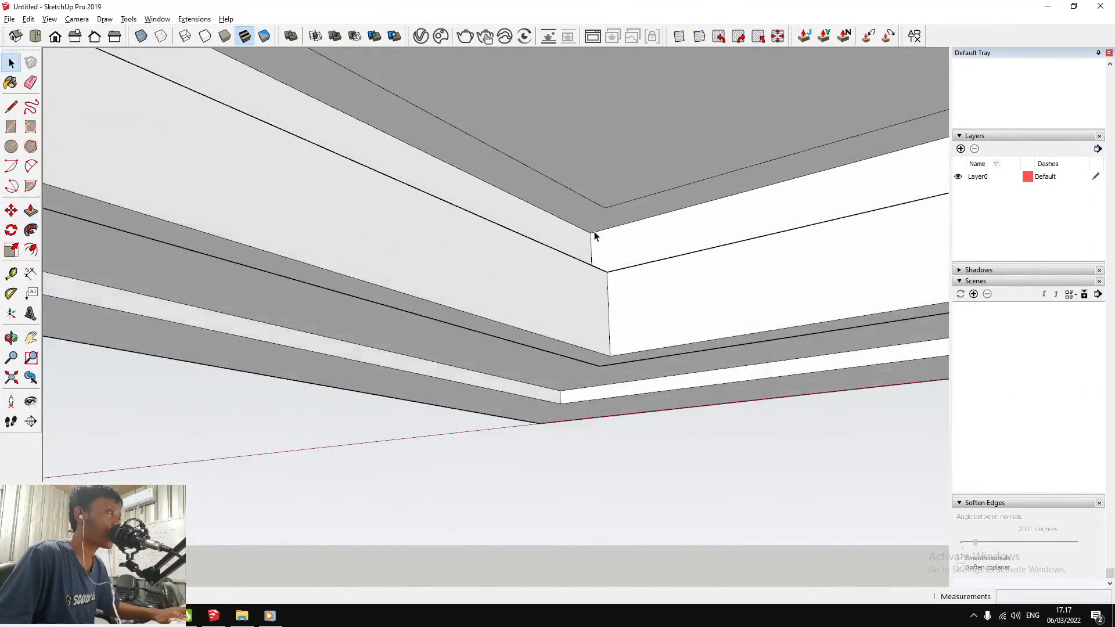
click(598, 226)
scroll(597, 226, down, 2)
scroll(598, 226, up, 5)
mouse_move(597, 226)
middle_down()
mouse_move(680, 269)
mouse_move(772, 294)
mouse_move(796, 274)
mouse_move(746, 239)
mouse_move(667, 259)
mouse_move(642, 297)
mouse_move(615, 259)
mouse_move(632, 241)
mouse_move(583, 204)
mouse_move(617, 226)
middle_up()
click(608, 221)
scroll(617, 334, down, 3)
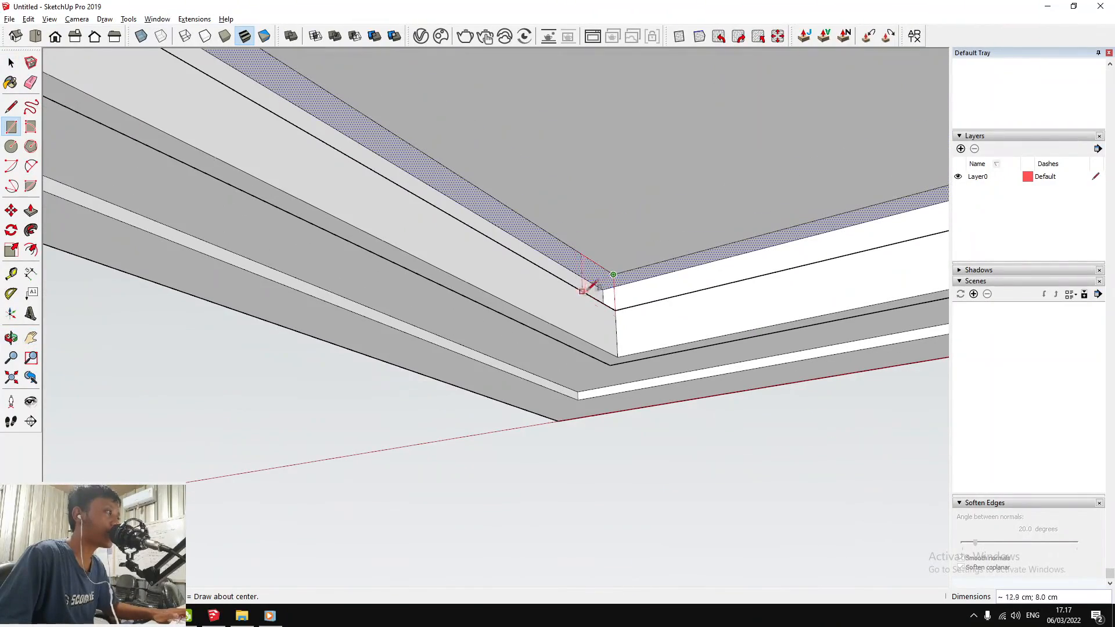
middle_drag(580, 289, 621, 296)
Measure at the outer edge of the thin recessed ceiling strip with the Tape Measure and view its corner closely
middle_drag(728, 288, 536, 381)
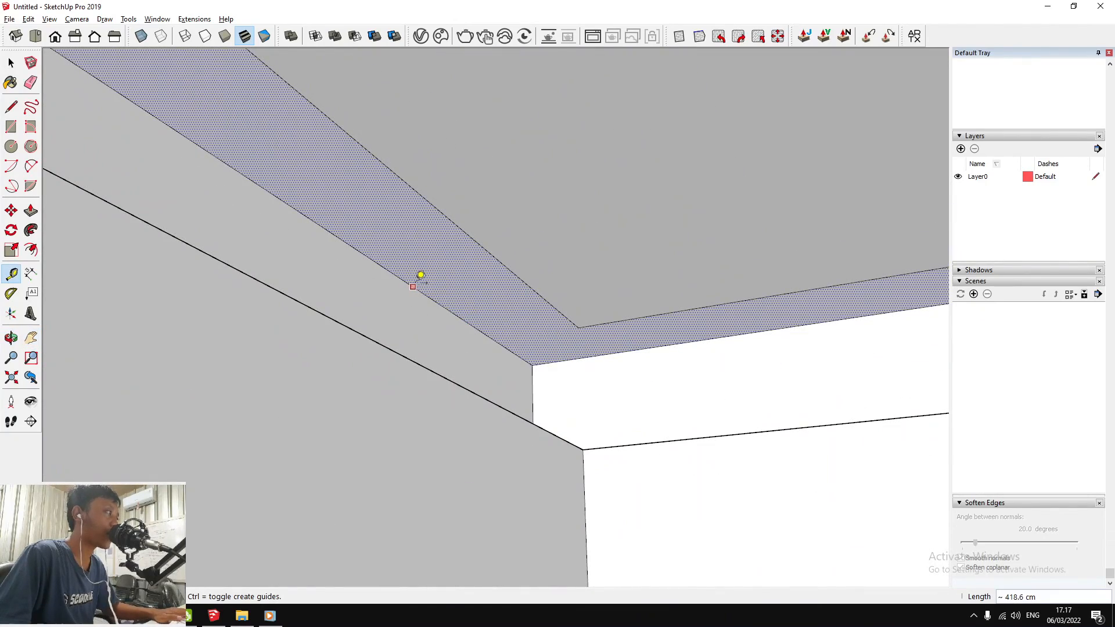
click(413, 287)
scroll(413, 287, down, 2)
key(space)
scroll(486, 331, up, 3)
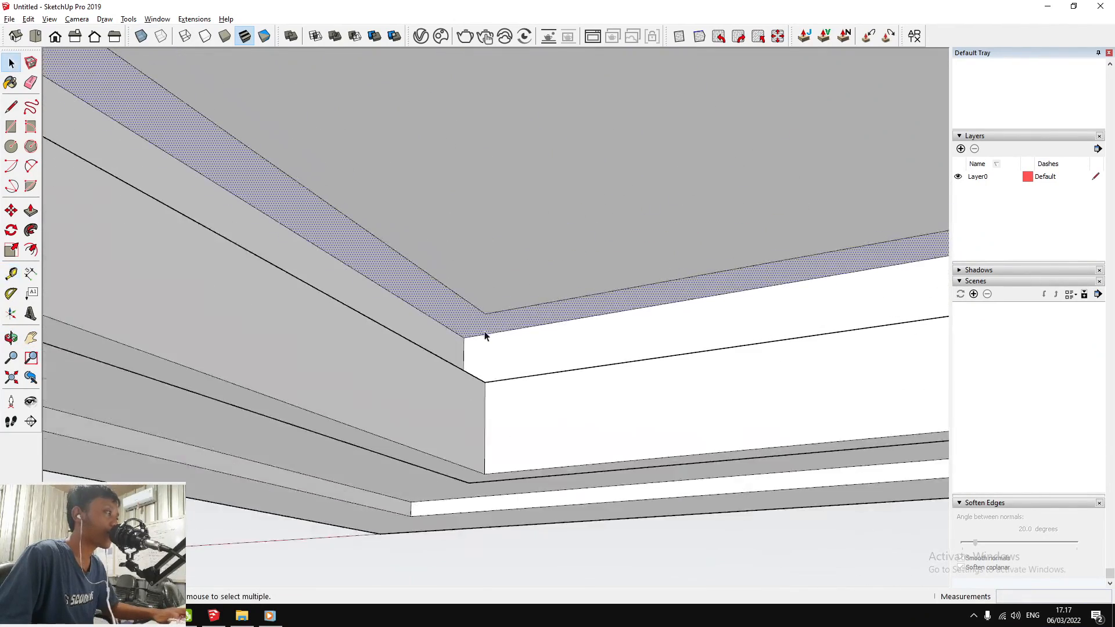
scroll(486, 324, down, 5)
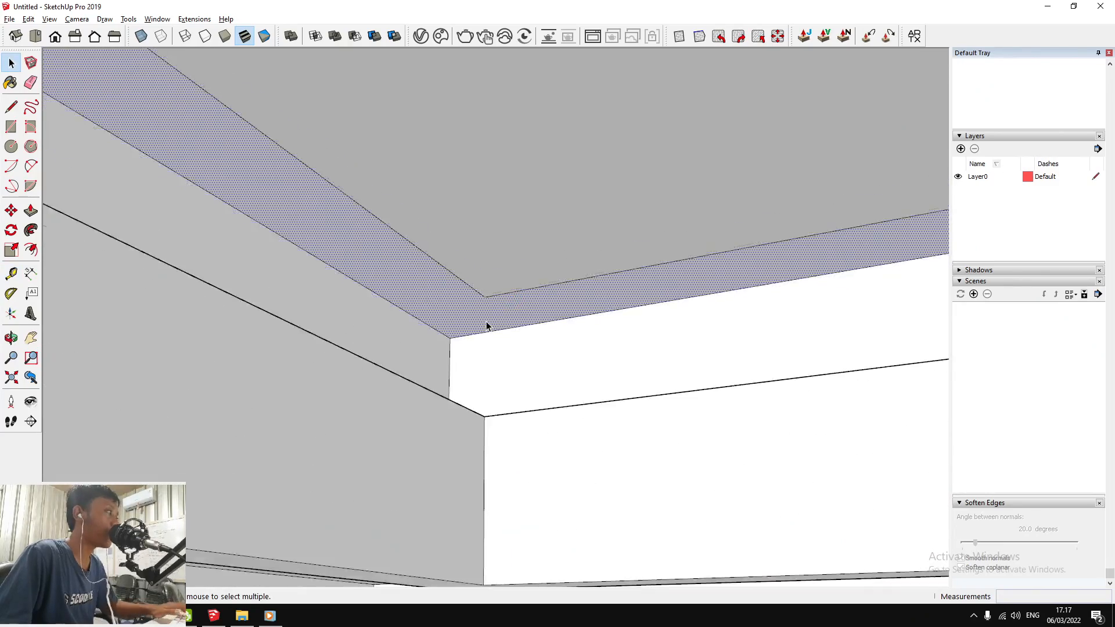
Leave the current group and paste a copy of the thin recessed ceiling strip in place
scroll(487, 324, up, 3)
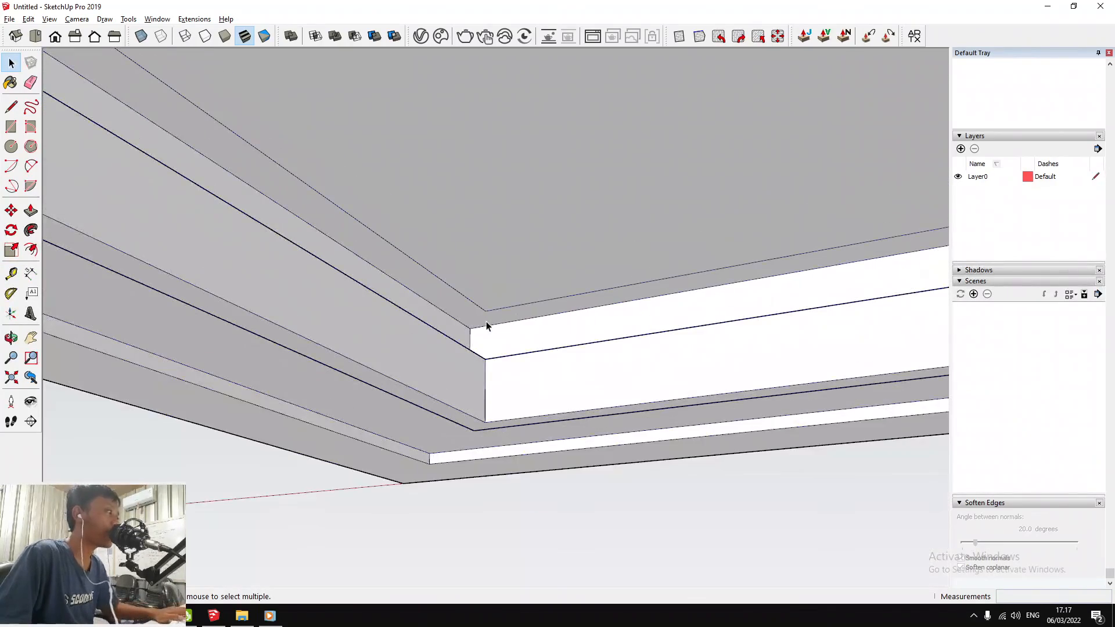
triple_click(484, 323)
right_click(482, 323)
click(525, 423)
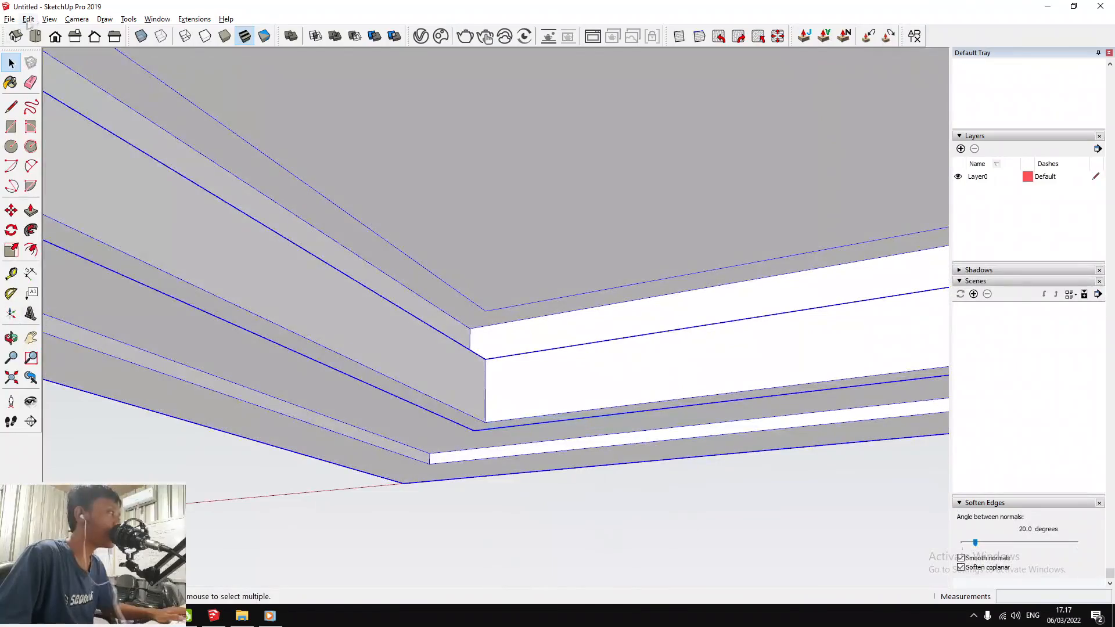
click(28, 19)
click(87, 100)
Pull the pasted strip down 8 cm with Push/Pull, flush with the lower edge of the recess step
scroll(470, 334, up, 5)
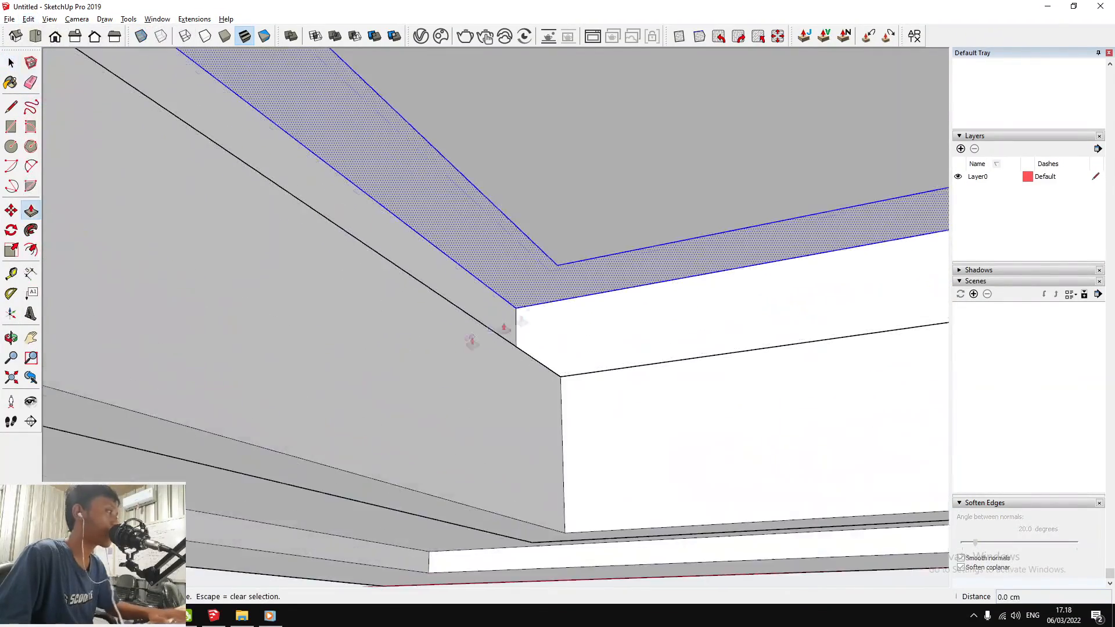
key(p)
scroll(575, 289, down, 4)
scroll(576, 289, up, 2)
click(576, 288)
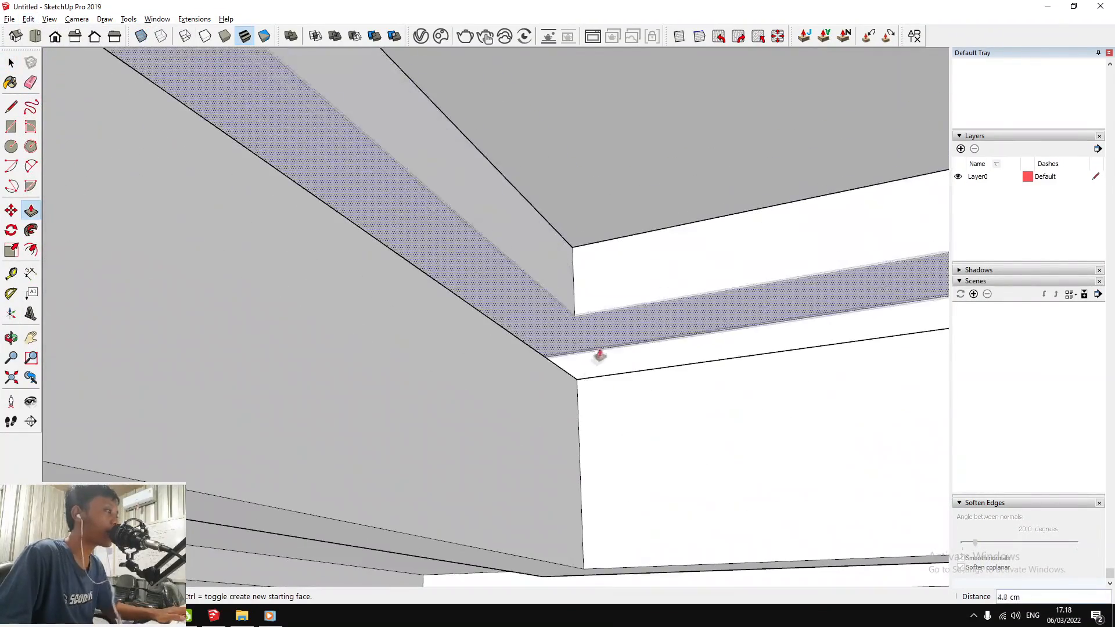
click(556, 370)
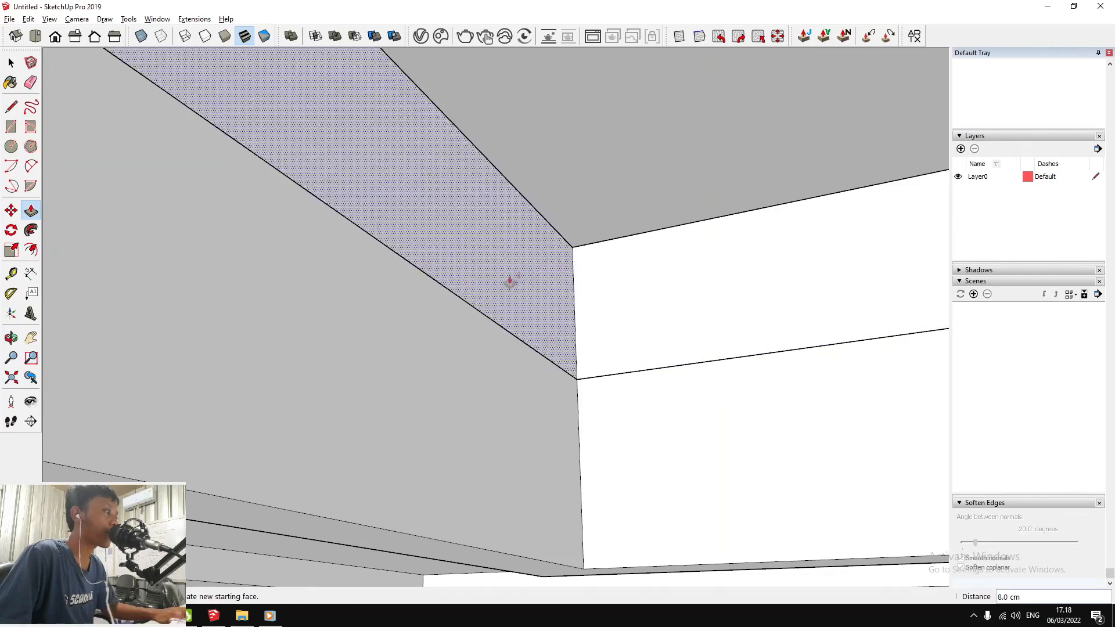
Select the whole extruded strip and make it a group
key(space)
triple_click(545, 256)
right_click(545, 256)
click(619, 354)
In top view, offset the outer edge of the strip group's top face 2 cm inward
middle_drag(619, 355, 440, 150)
scroll(532, 298, down, 2)
scroll(484, 195, down, 5)
scroll(535, 301, down, 3)
scroll(441, 151, down, 5)
middle_drag(446, 189, 461, 270)
scroll(592, 346, down, 5)
scroll(374, 234, up, 2)
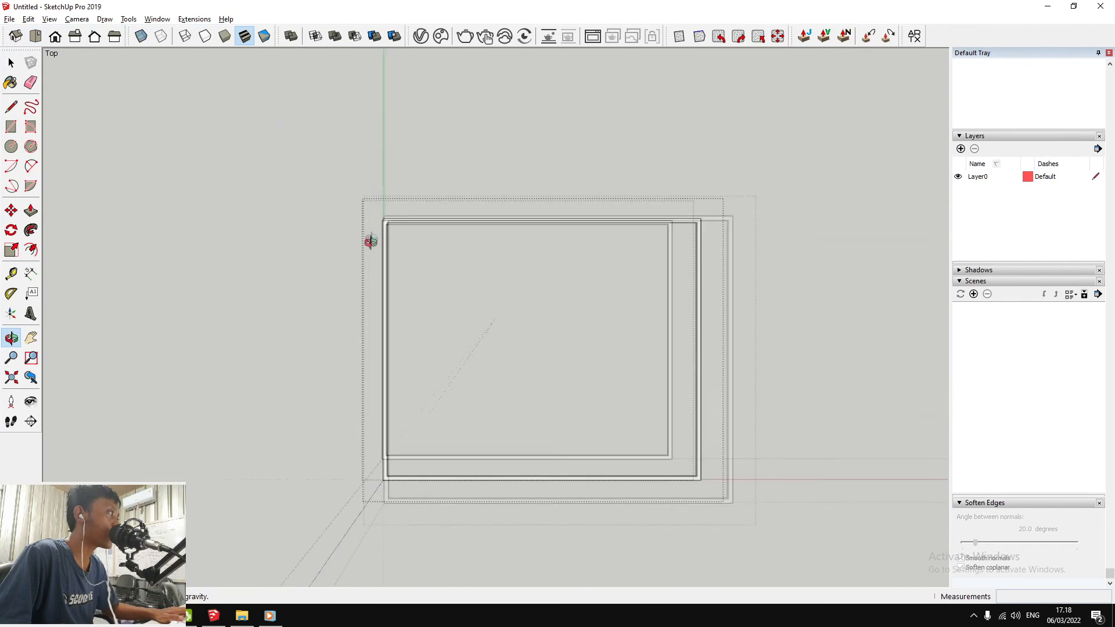
scroll(388, 218, up, 4)
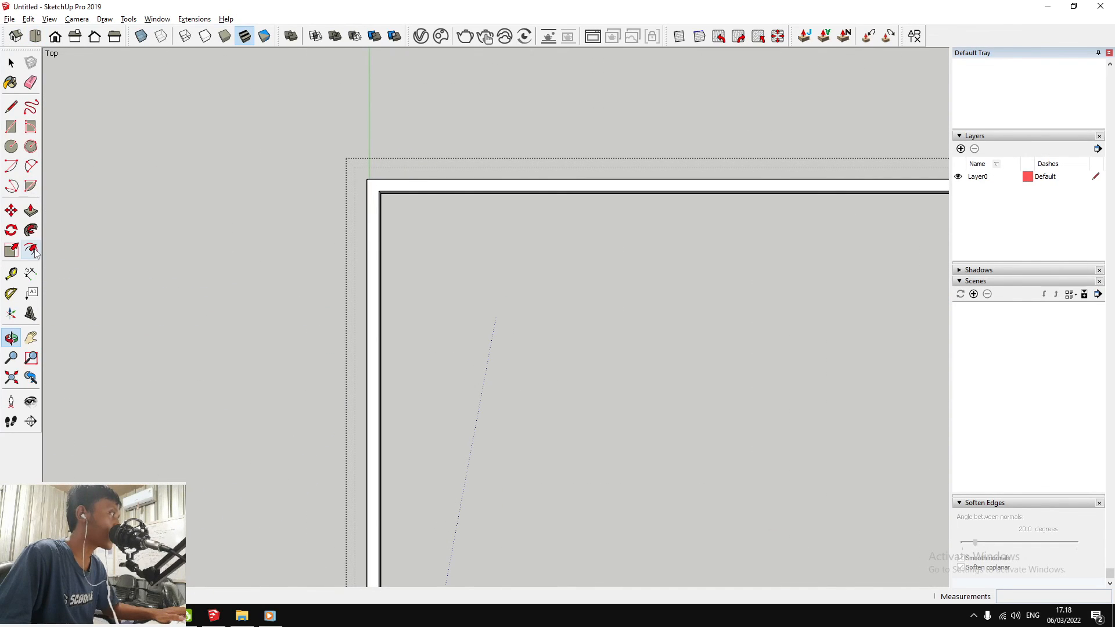
scroll(401, 203, up, 4)
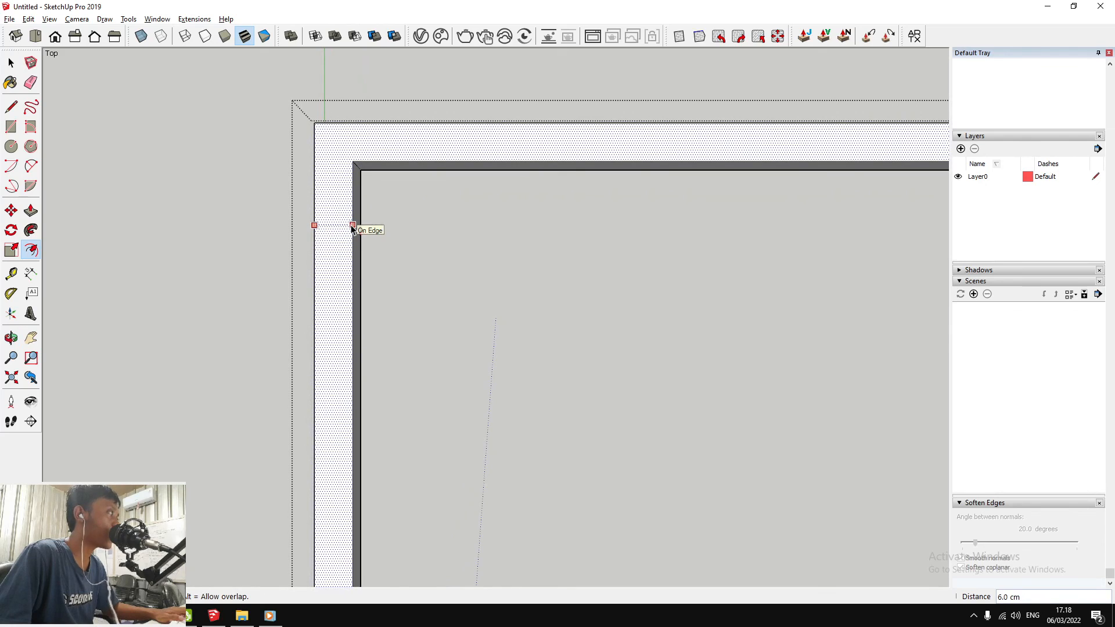
text(2)
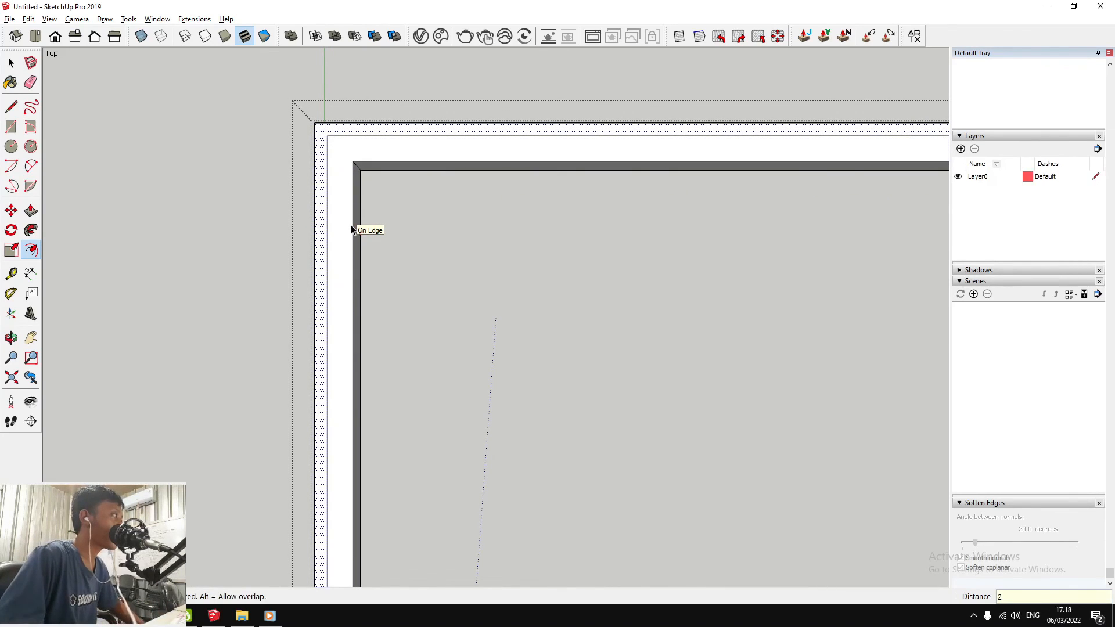
key(Return)
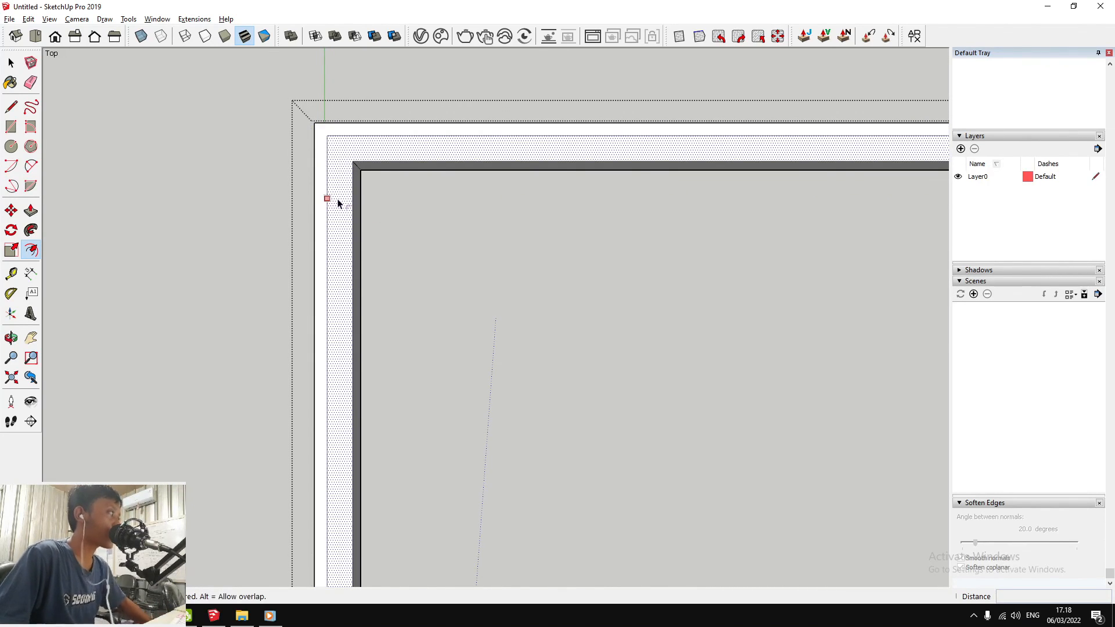
Push the wider inner part of the strip through 8 cm so only the 2 cm outer band is left
key(p)
scroll(340, 199, up, 5)
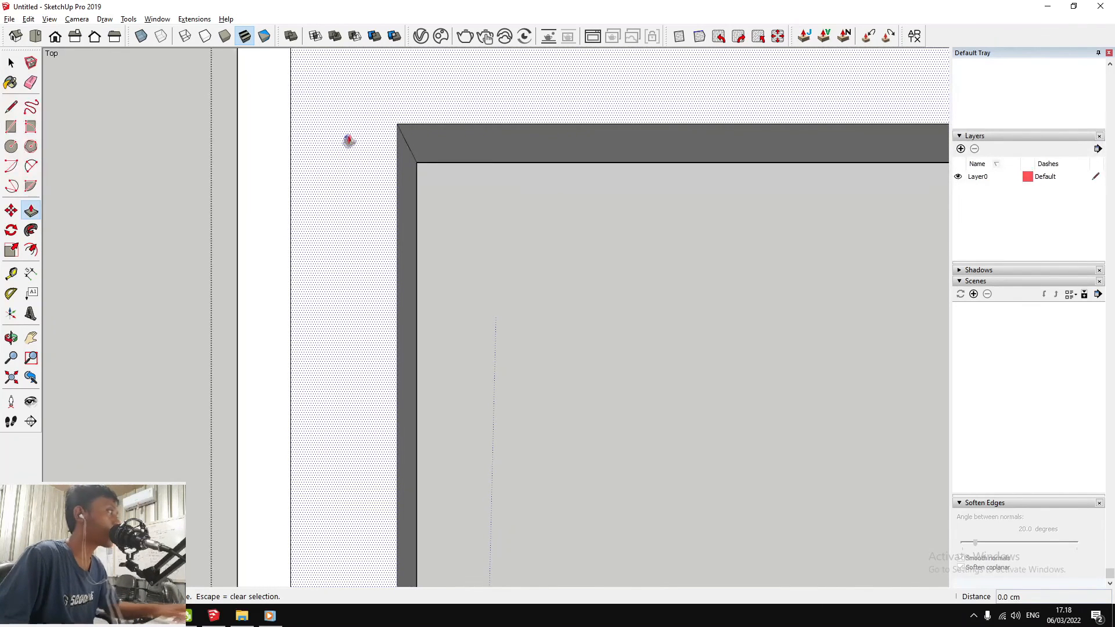
click(372, 105)
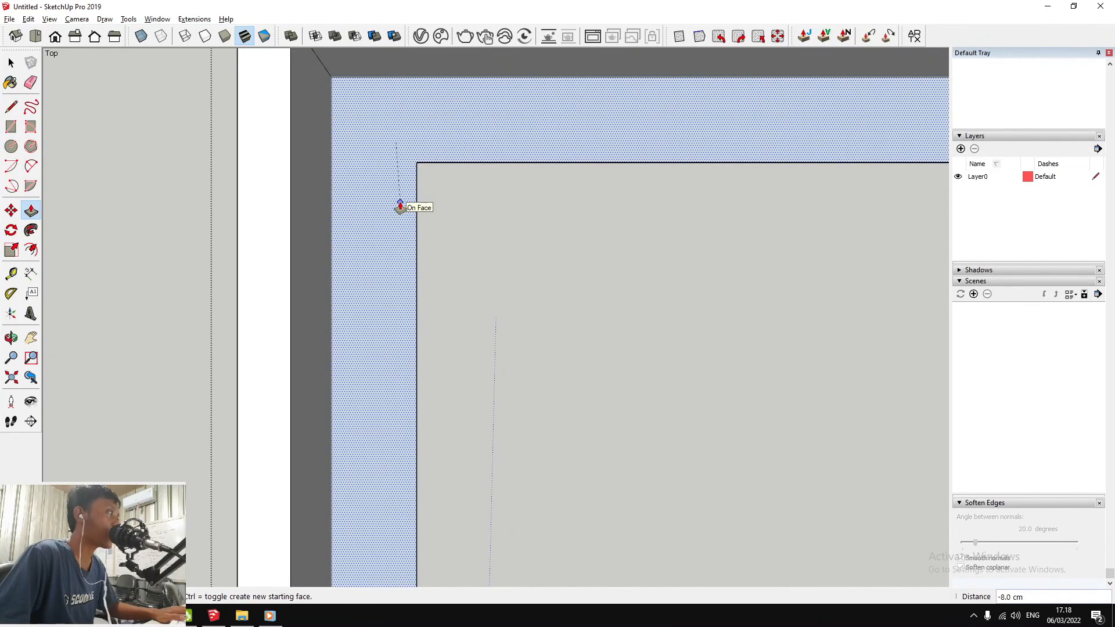
click(402, 205)
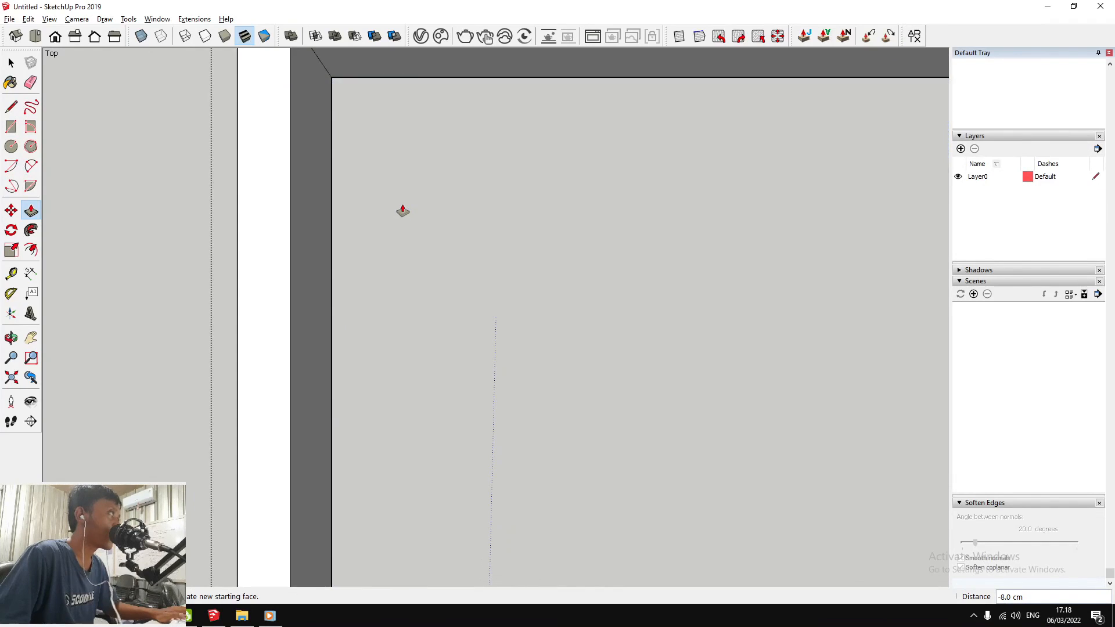
Delete the top face and the exposed outer side face of the 2 cm band
scroll(402, 205, down, 5)
scroll(401, 203, up, 6)
scroll(354, 153, down, 7)
shift+middle_drag(353, 152, 353, 152)
scroll(366, 159, up, 5)
drag(353, 152, 424, 225)
key(space)
click(408, 207)
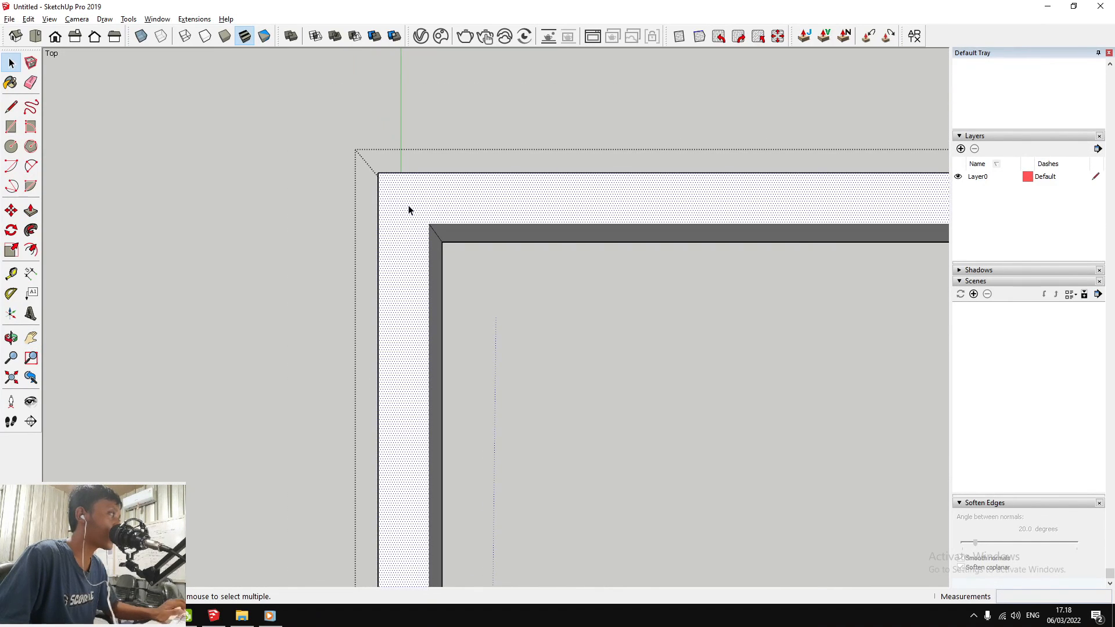
key(Delete)
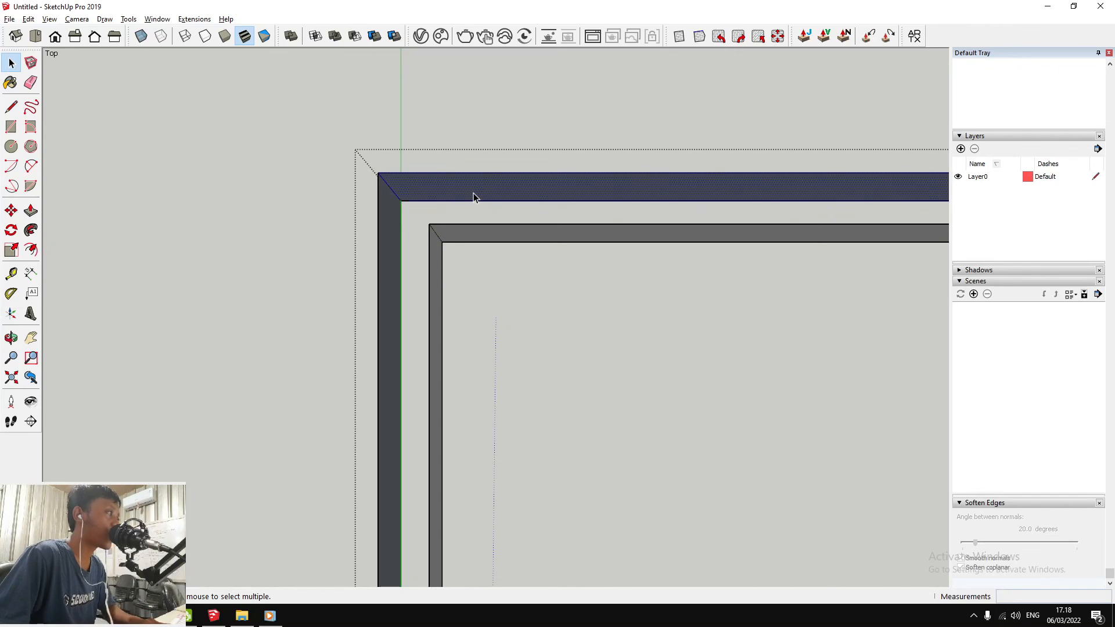
scroll(452, 180, down, 5)
key(Delete)
Copy the central panel's bottom face upward to the crown's dividing edge to split the panel's sides into two bands
scroll(452, 180, up, 3)
scroll(451, 180, down, 8)
middle_drag(449, 182, 542, 156)
shift+middle_drag(430, 197, 372, 232)
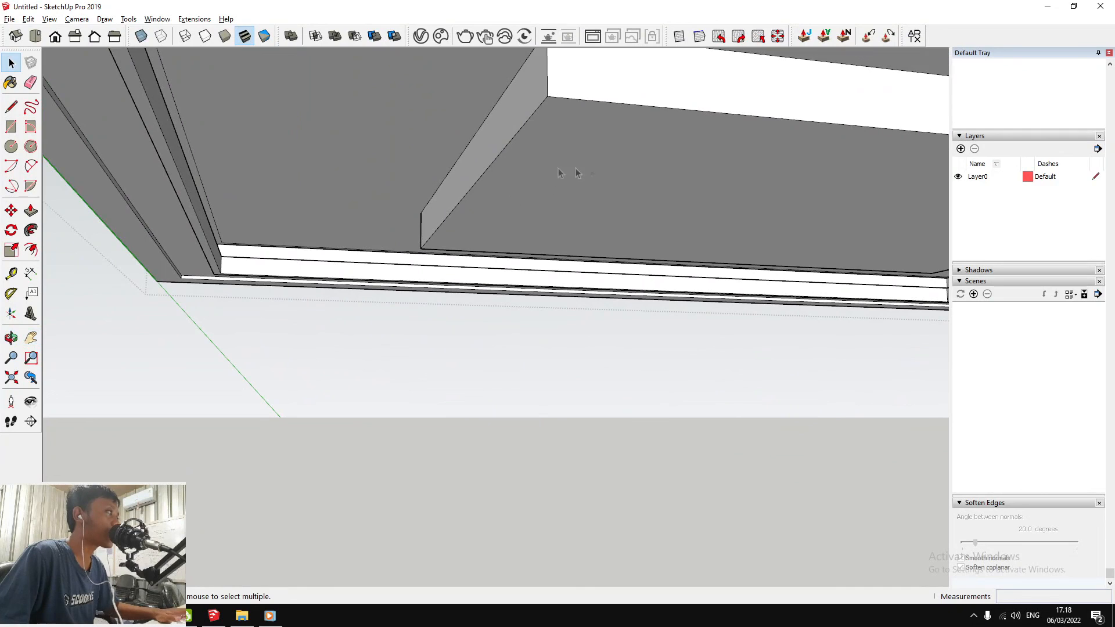
scroll(579, 169, down, 3)
scroll(555, 186, up, 2)
click(529, 161)
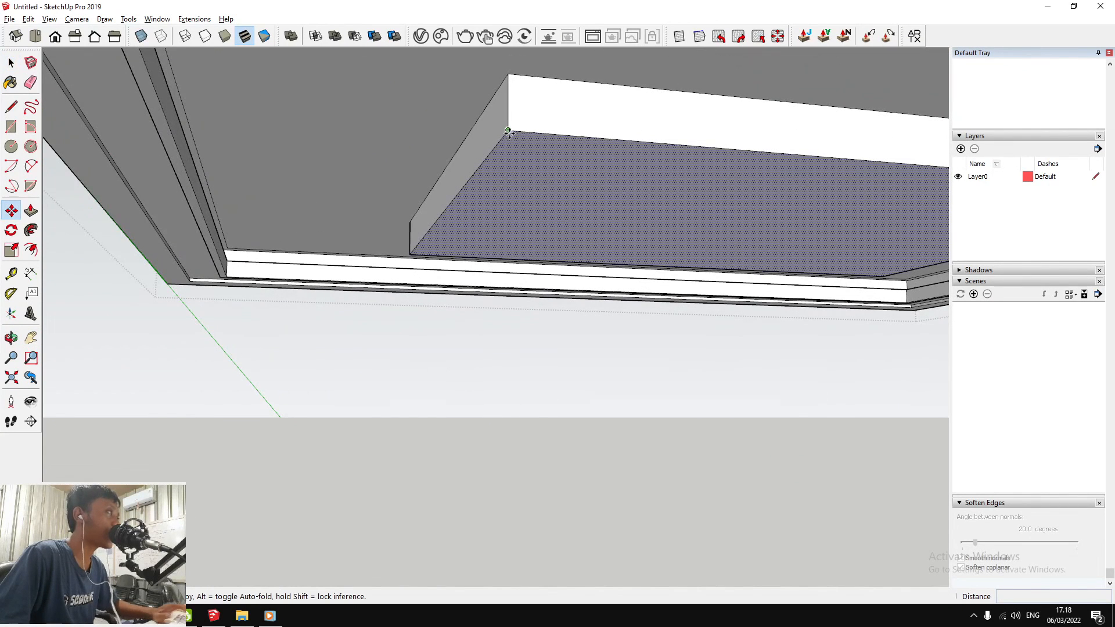
click(234, 257)
scroll(232, 257, down, 4)
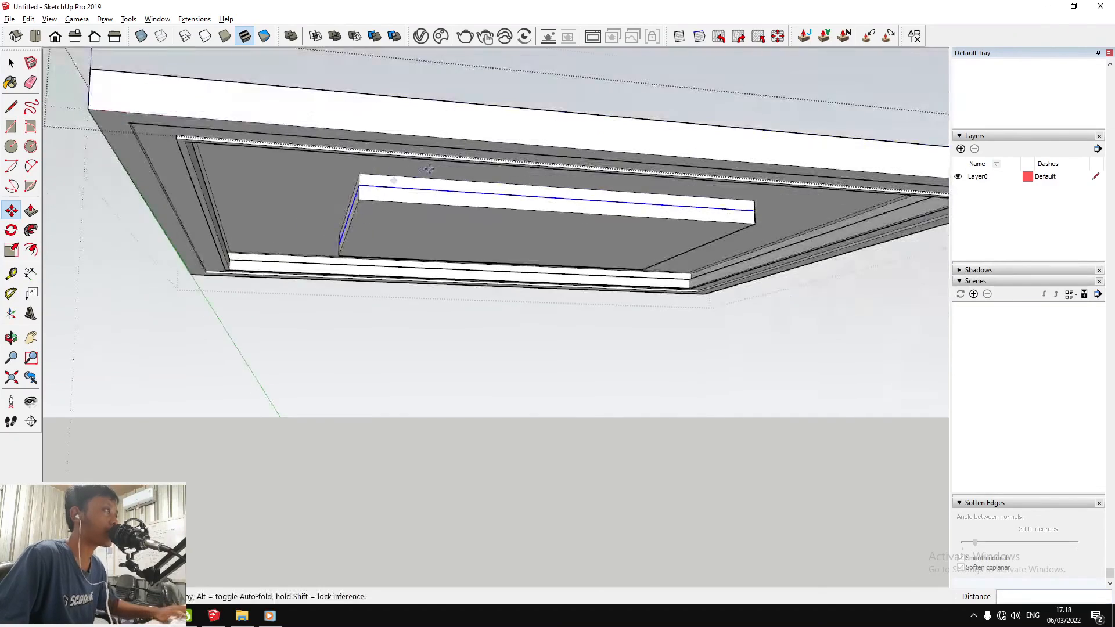
Push the upper side bands at the central panel's first corner inward 6 cm
key(space)
scroll(401, 188, up, 4)
click(402, 202)
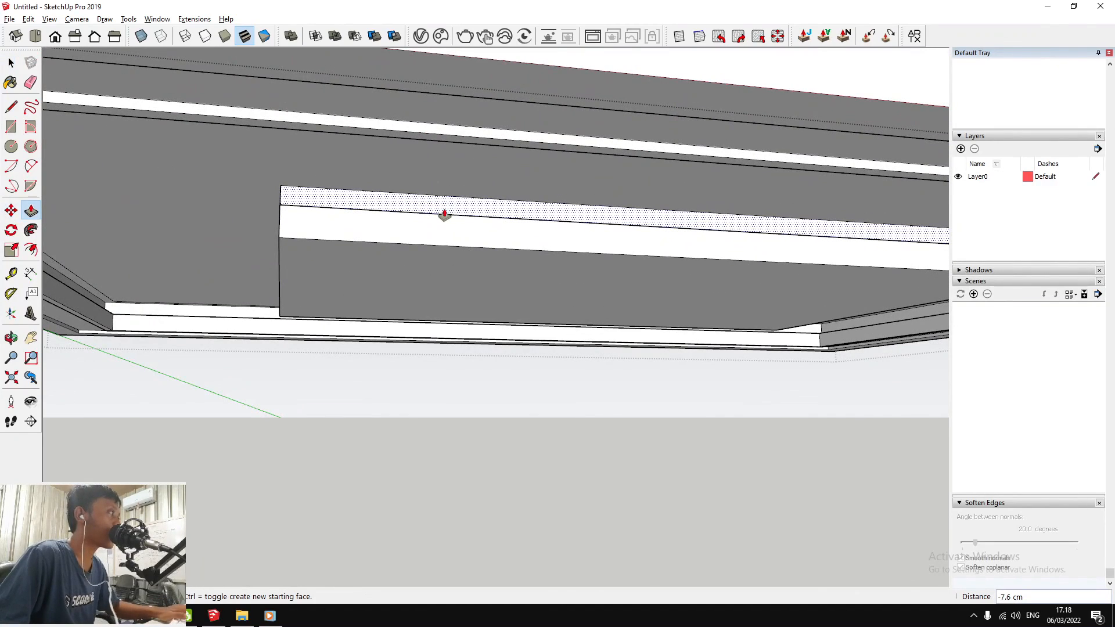
text(2)
key(Return)
middle_drag(444, 215, 289, 180)
double_click(310, 179)
double_click(397, 181)
click(423, 187)
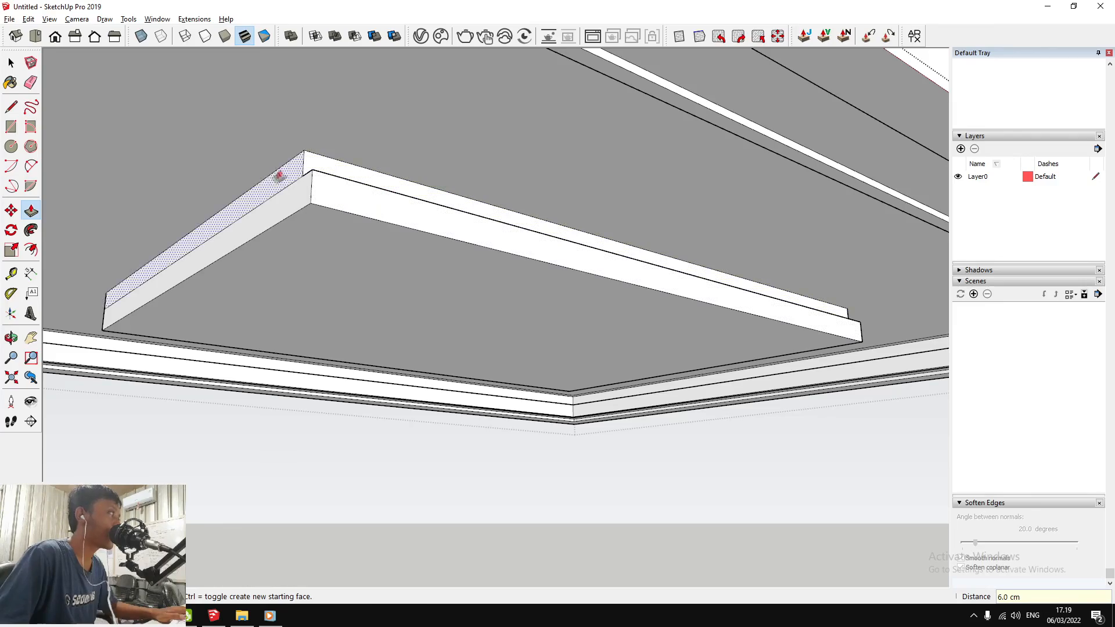
Repeat the inward push on the upper bands of the central panel's remaining sides
middle_drag(281, 173, 573, 231)
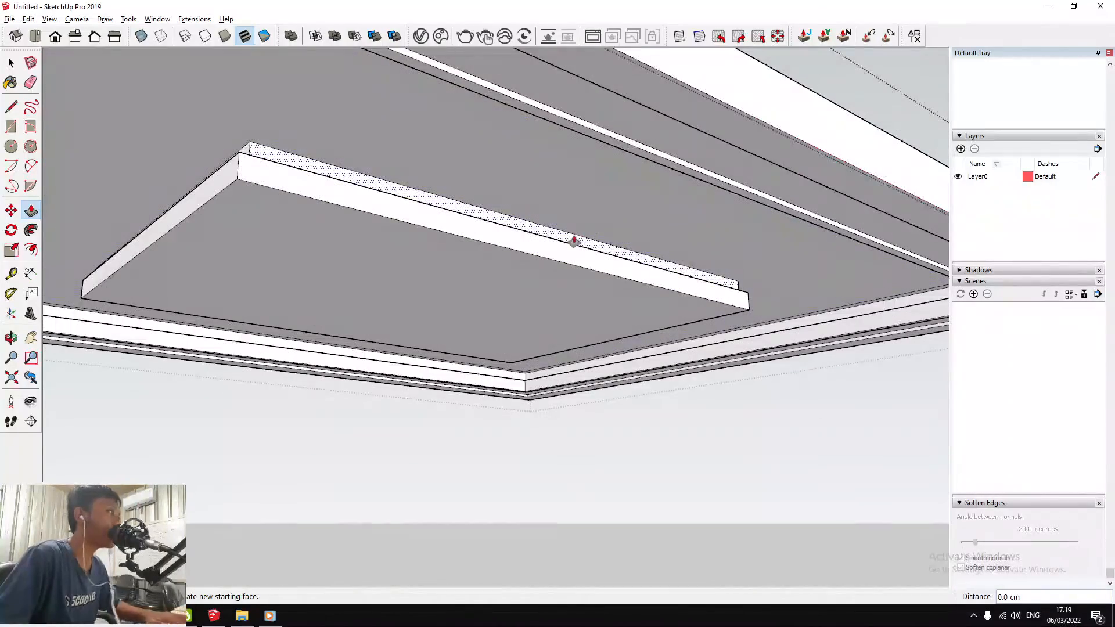
middle_drag(695, 300, 713, 313)
middle_drag(381, 260, 378, 413)
scroll(406, 427, up, 4)
double_click(513, 381)
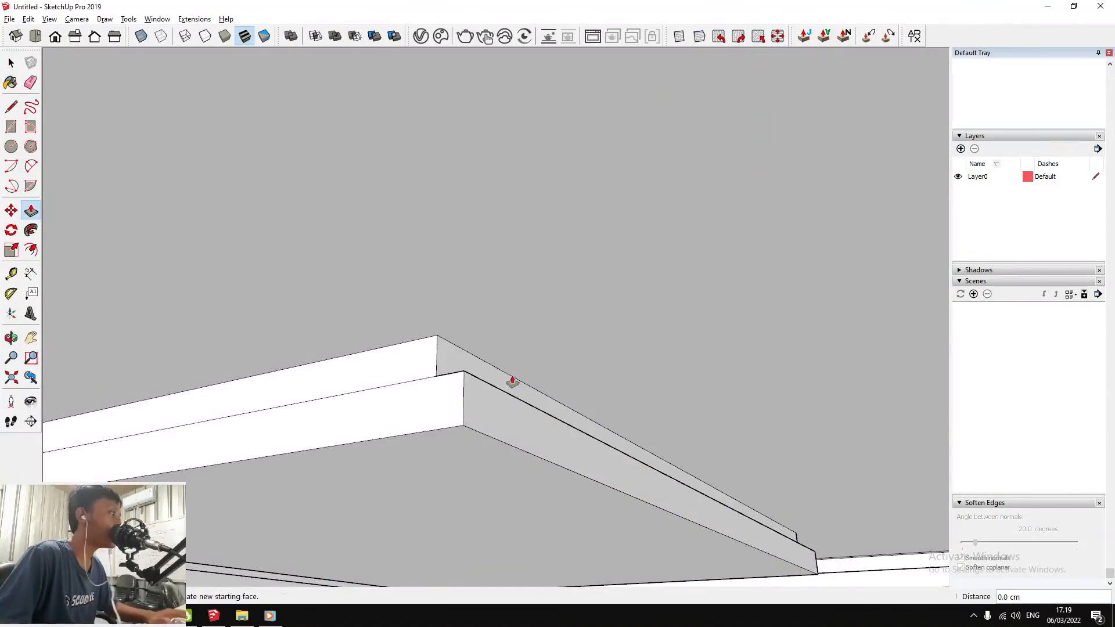
double_click(416, 381)
scroll(472, 288, down, 4)
Measure the width of the crown's recessed ledge with the Tape Measure and examine the central panel's stepped edges from below
middle_drag(473, 286, 321, 504)
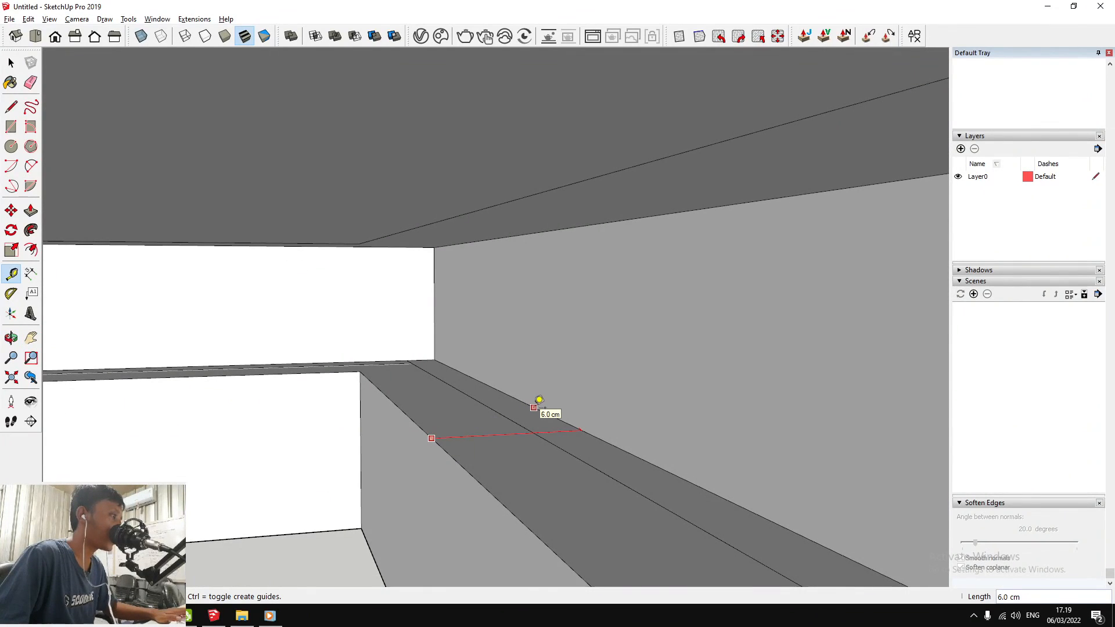
key(space)
scroll(504, 338, down, 15)
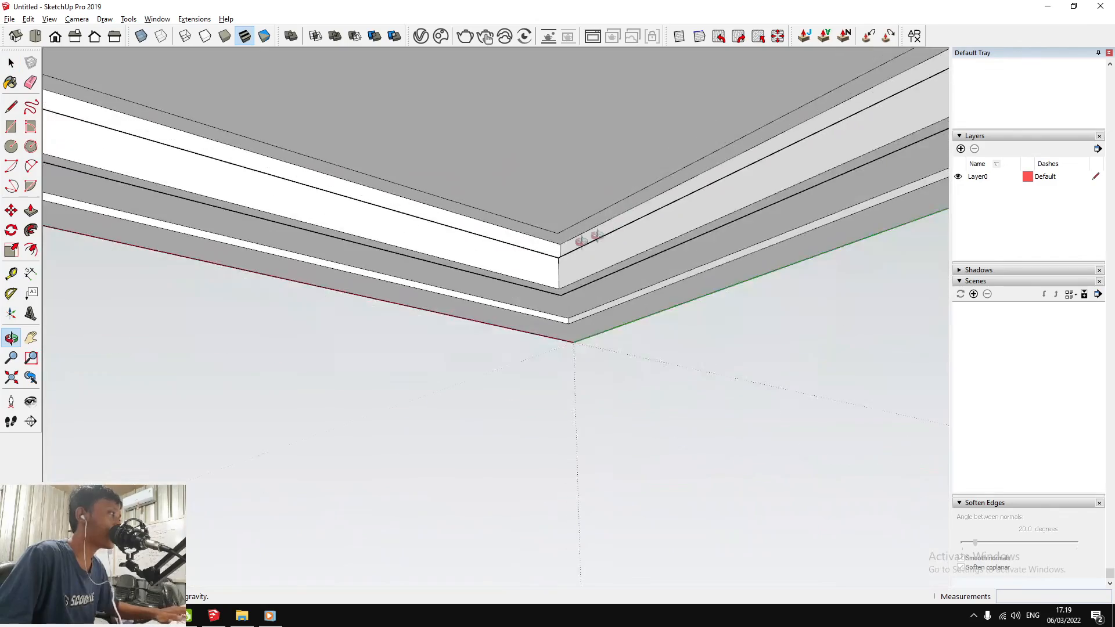
scroll(571, 192, up, 6)
key(p)
key(Return)
scroll(653, 192, down, 5)
middle_drag(653, 194, 256, 319)
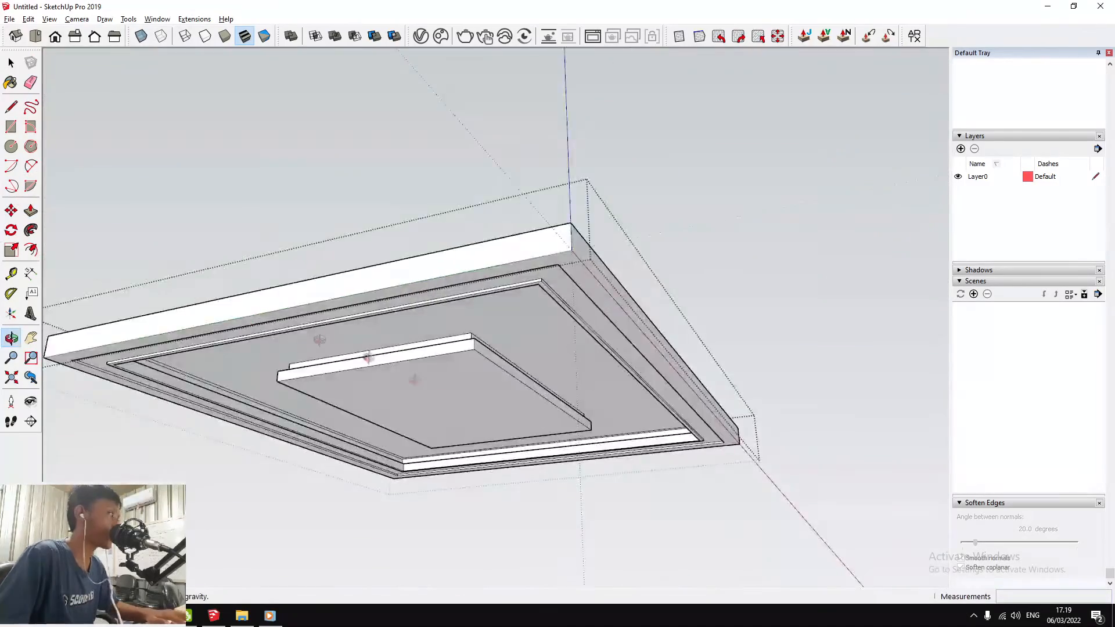
scroll(482, 221, up, 10)
scroll(457, 217, down, 5)
middle_drag(474, 231, 807, 331)
scroll(494, 425, up, 6)
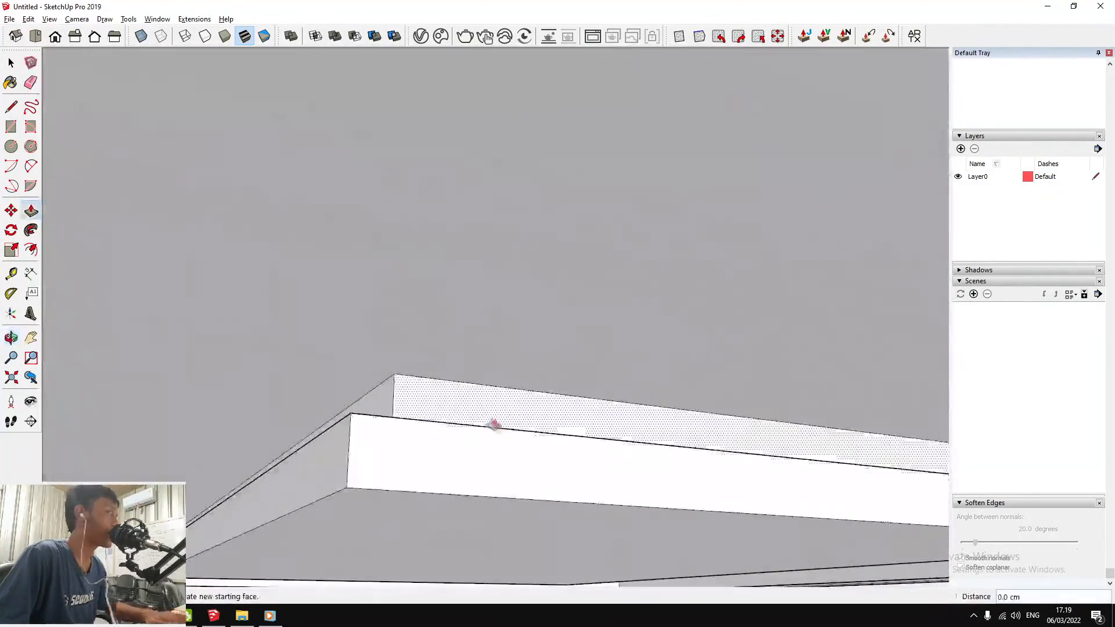
Select all connected geometry of the stepped ceiling and clean it with the CleanUp extension
key(space)
triple_click(446, 453)
click(195, 18)
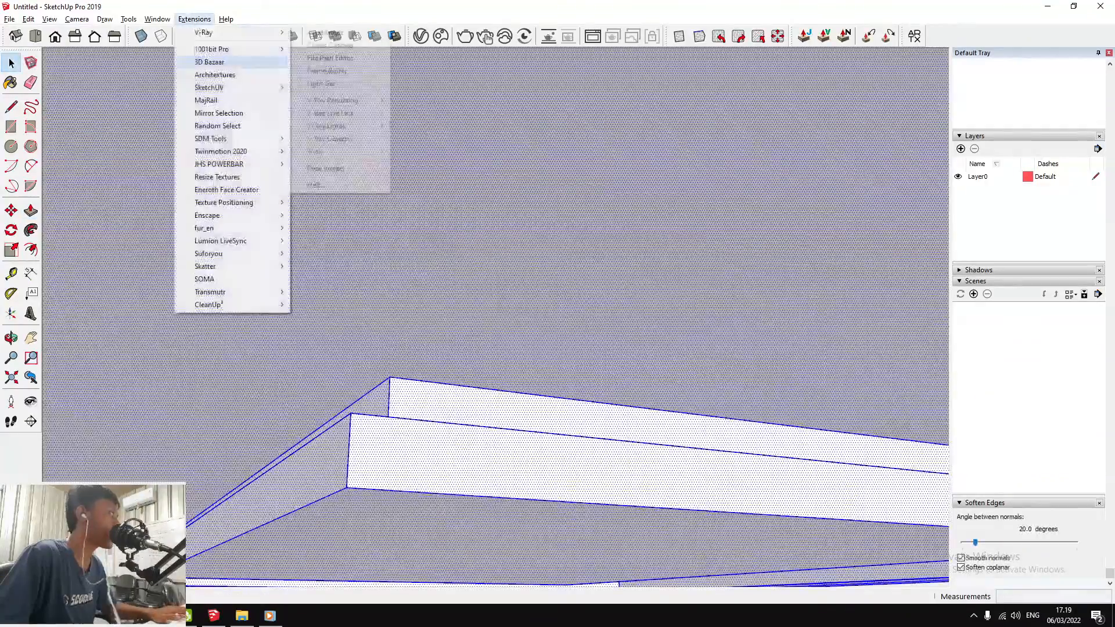
mouse_move(236, 306)
click(330, 323)
key(Return)
key(Return)
Copy the ledge face above the central panel's lower step, leave the group, and paste the face in place
middle_drag(381, 426, 313, 501)
click(343, 415)
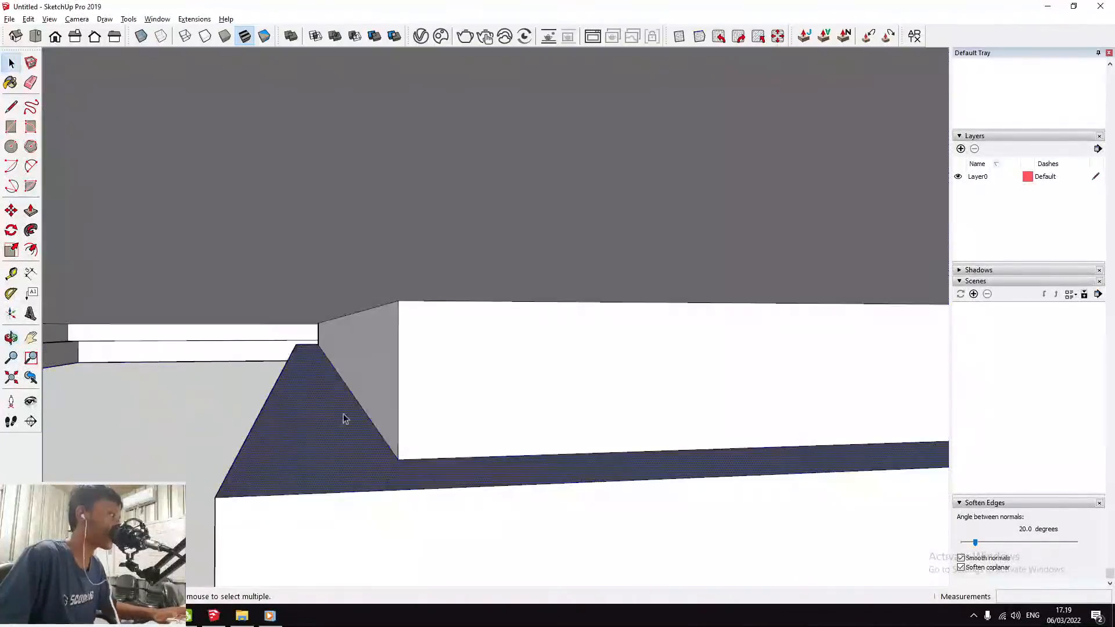
right_click(320, 417)
click(394, 269)
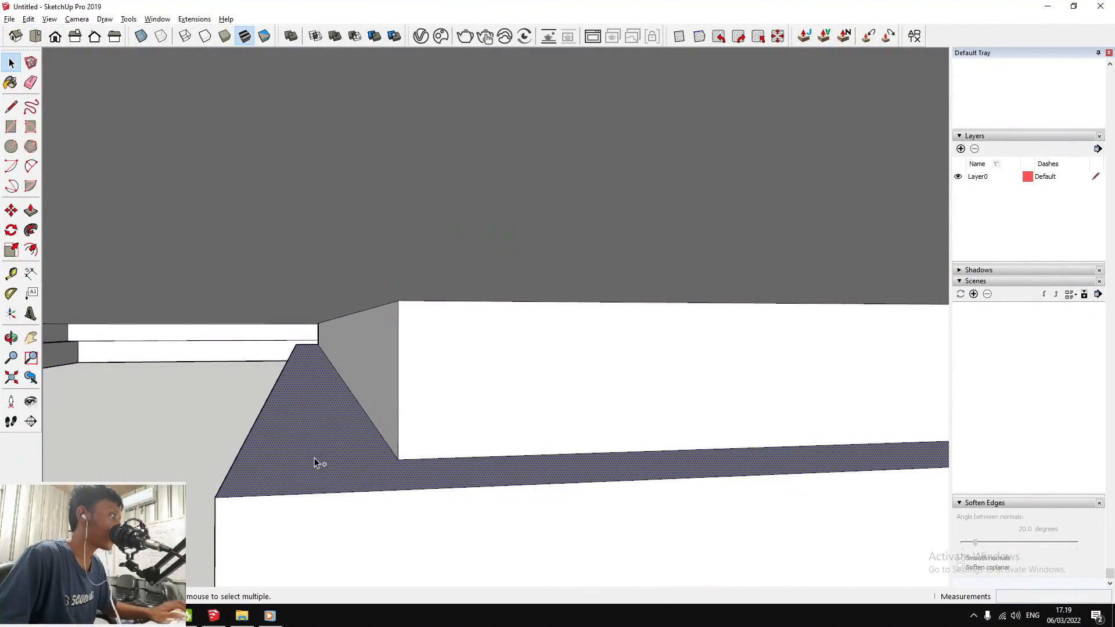
shift+click(324, 422)
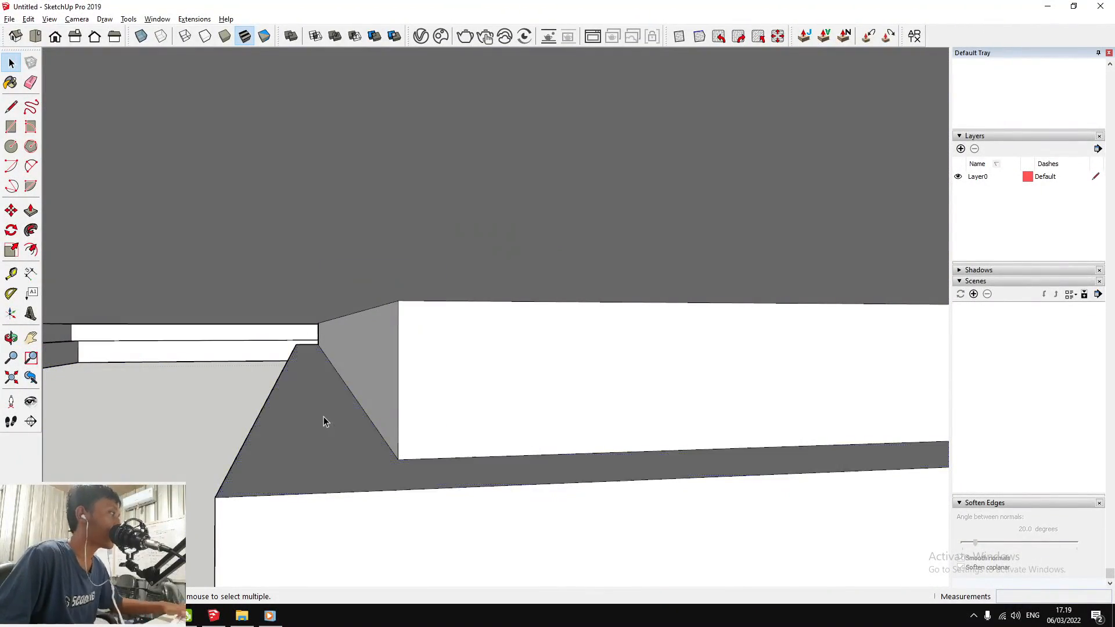
click(46, 19)
mouse_move(28, 20)
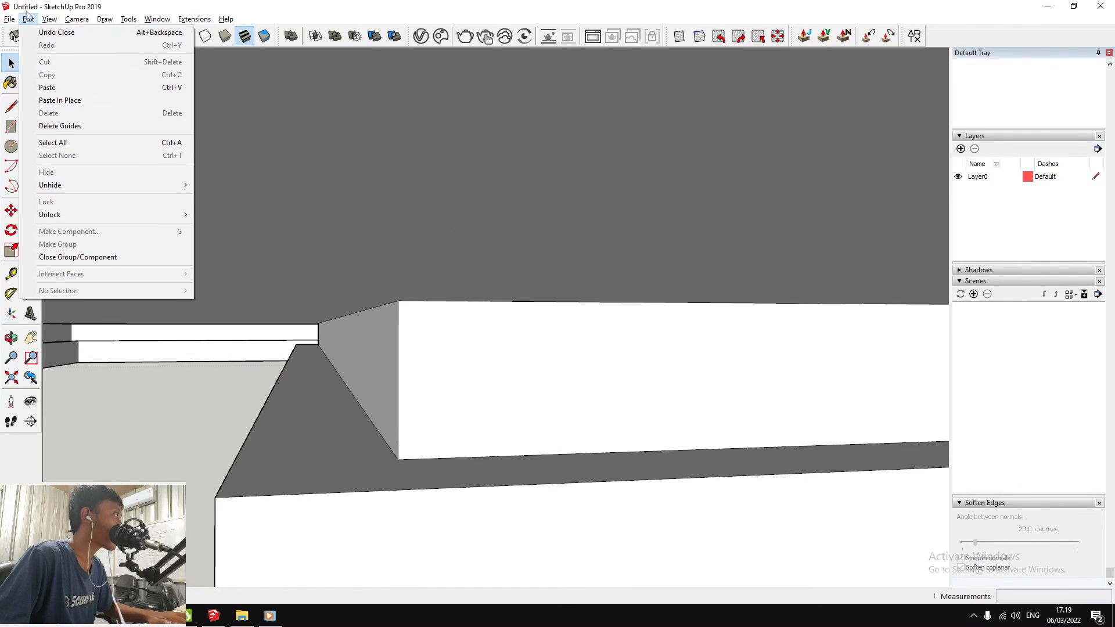
click(69, 100)
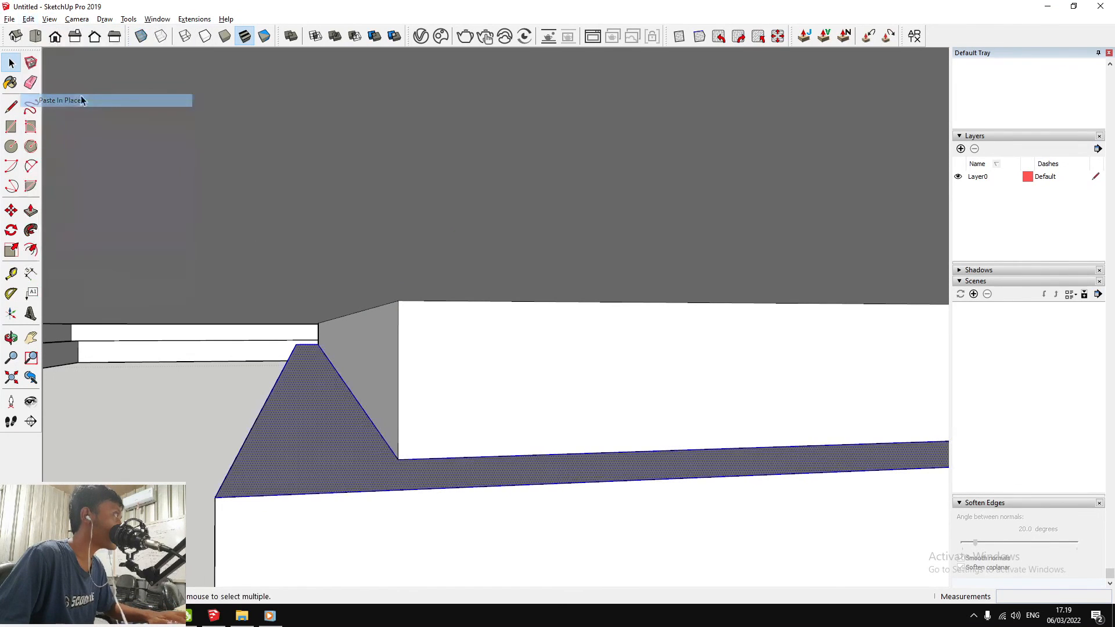
Extrude the pasted ledge face 8 cm up to the ceiling and group the resulting border
click(350, 459)
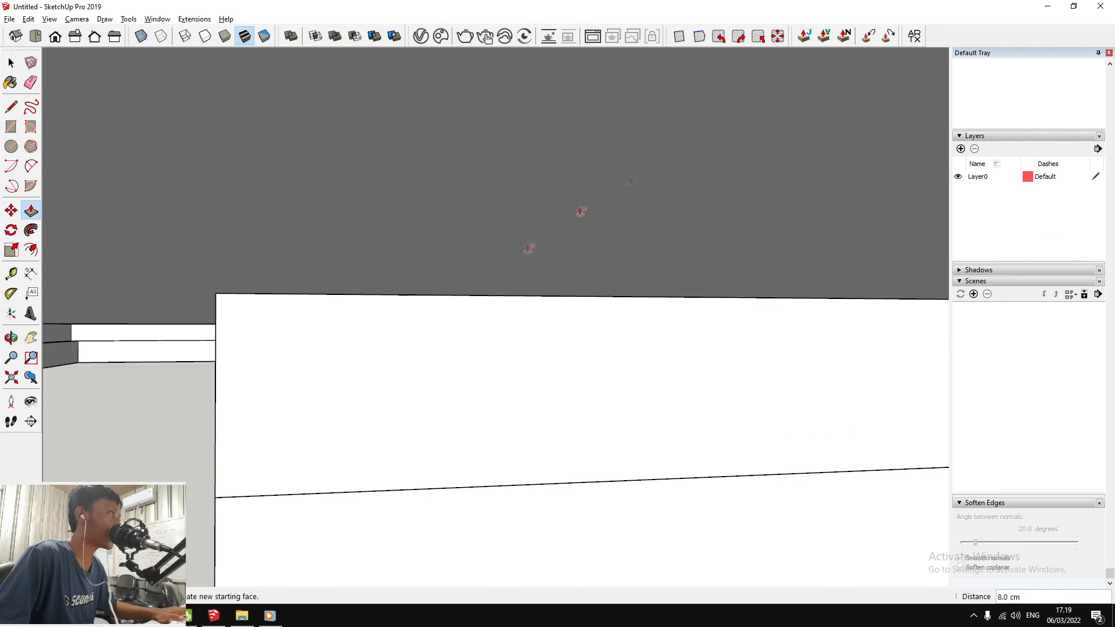
key(space)
click(393, 361)
right_click(394, 367)
click(447, 187)
Open the ledge border group and offset its outer top edge inward, leaving a thin strip along the inner edge
double_click(313, 338)
click(36, 36)
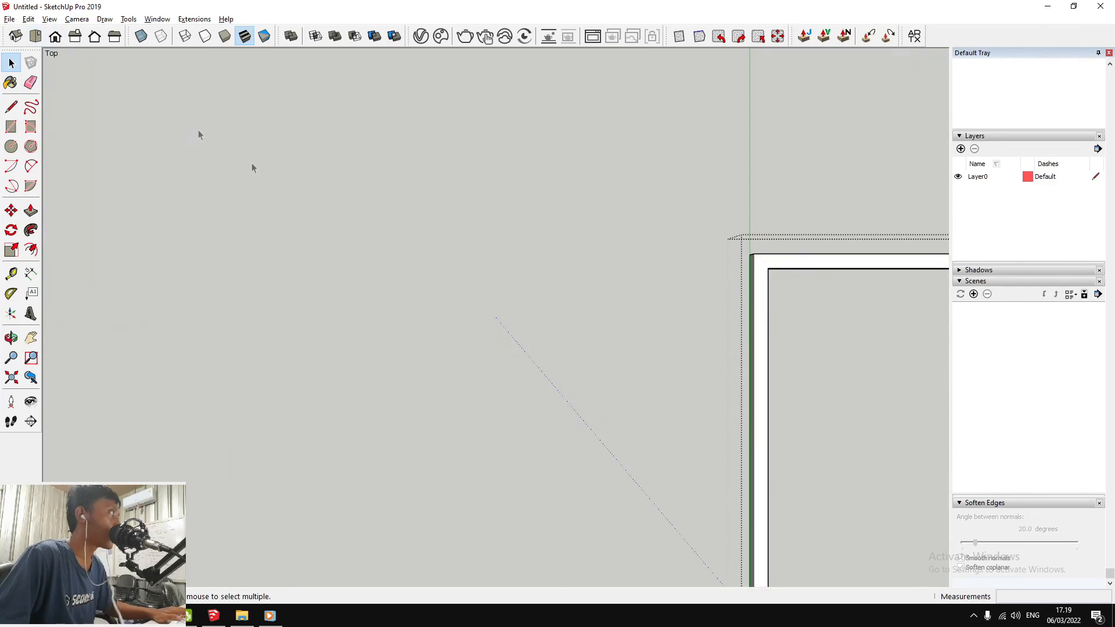
scroll(466, 356, down, 5)
scroll(575, 276, up, 8)
scroll(650, 339, down, 4)
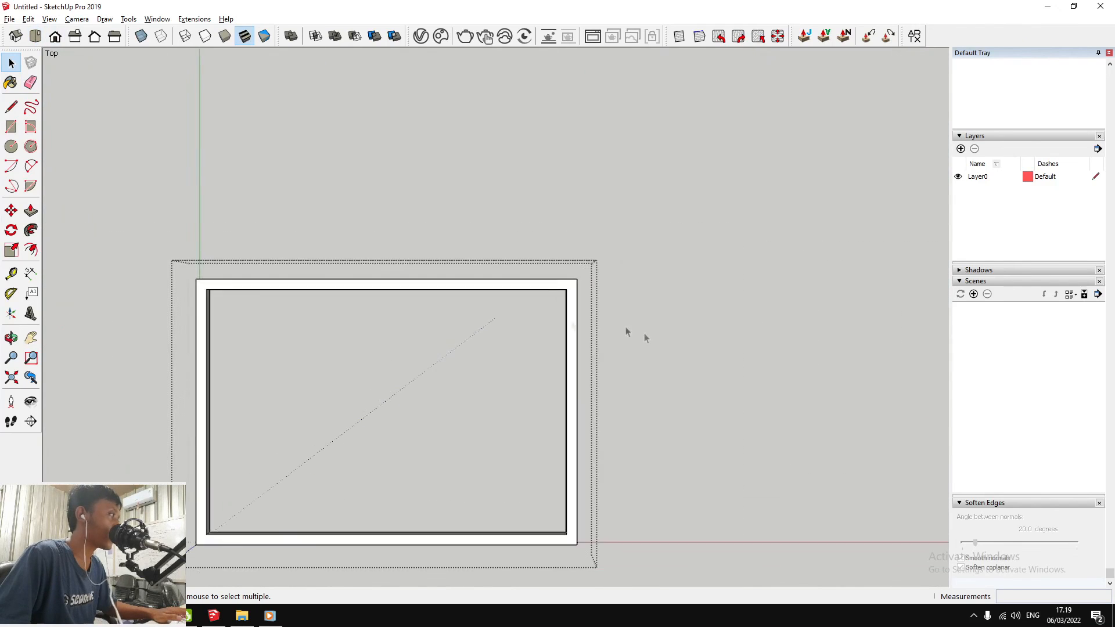
scroll(610, 273, up, 4)
click(31, 250)
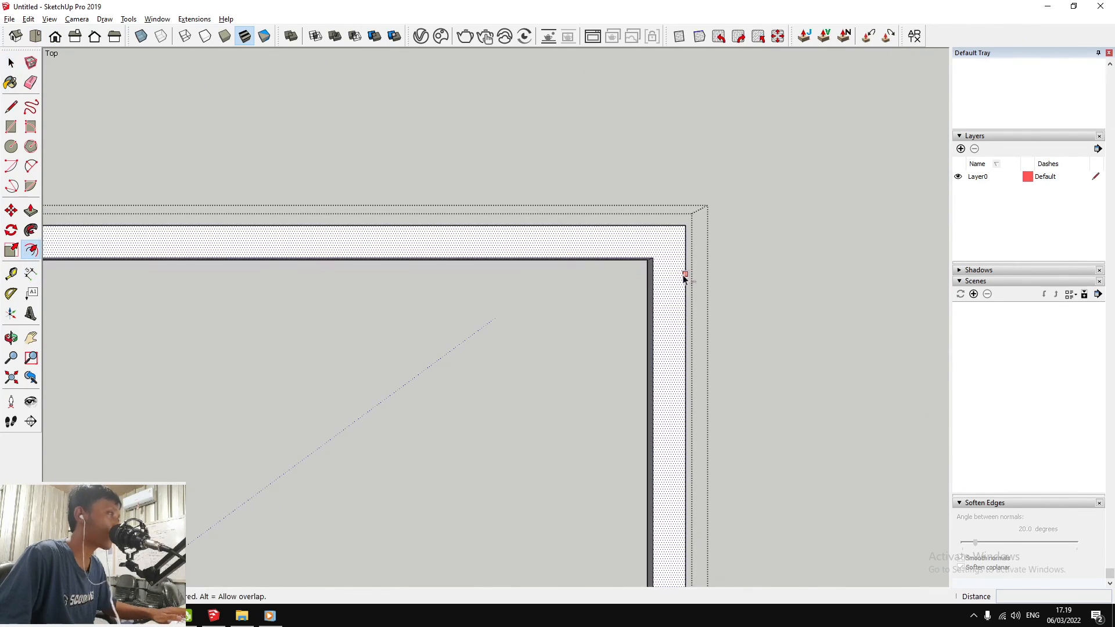
click(684, 274)
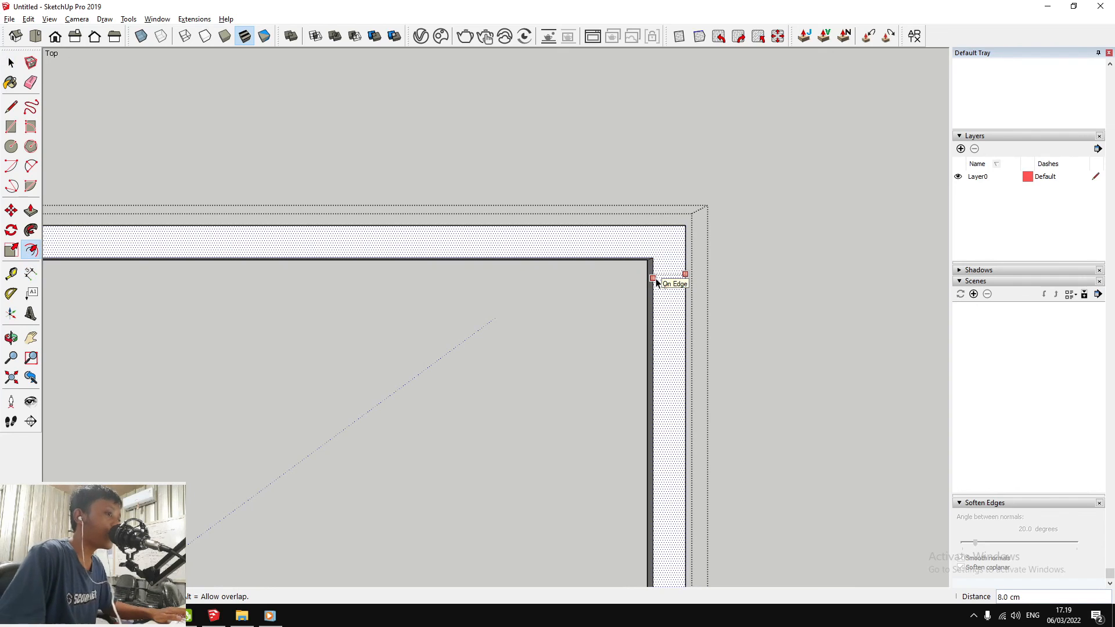
click(656, 283)
scroll(665, 270, up, 5)
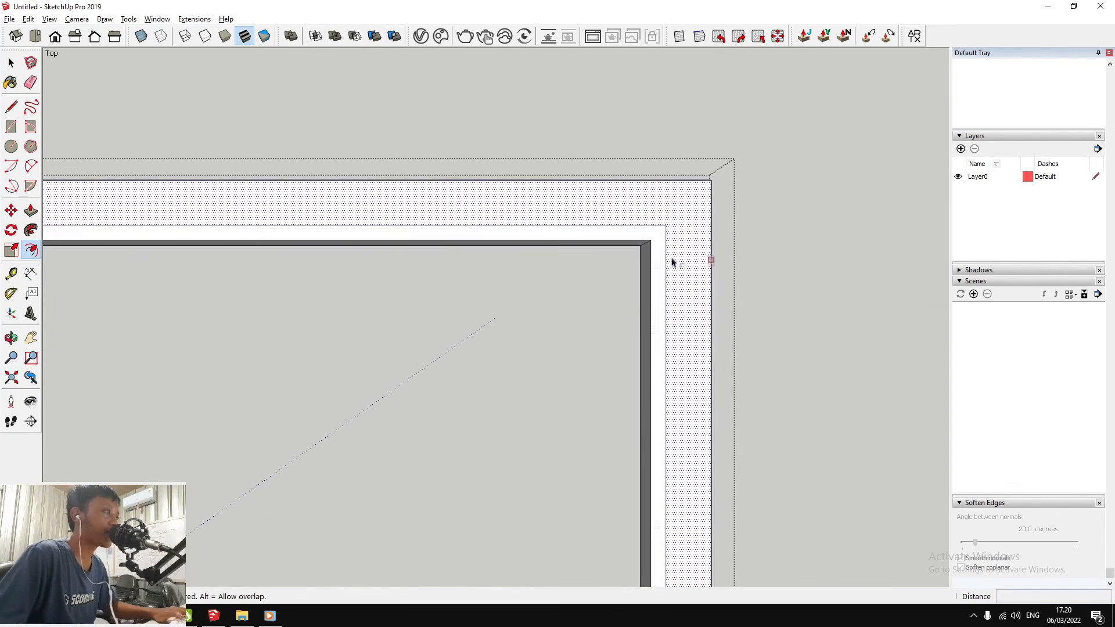
Push the border's wider outer part down through its full height to remove it and keep only the thin strip
key(p)
scroll(689, 192, up, 2)
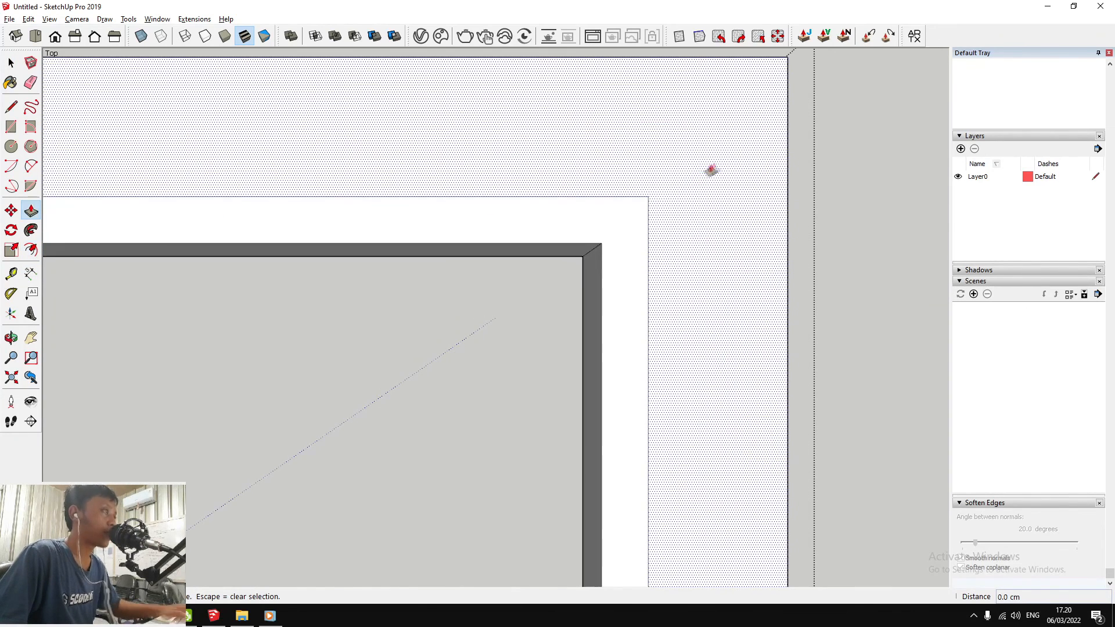
click(712, 170)
click(685, 245)
key(space)
scroll(650, 220, up, 1)
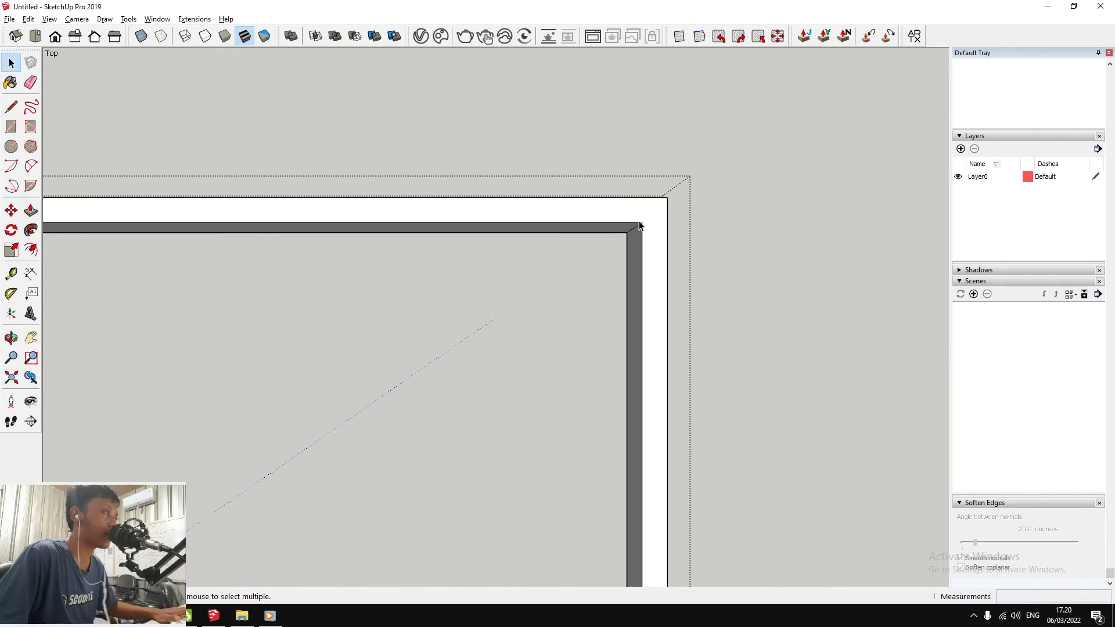
Delete the upper and lower faces of the thin cove strip
click(646, 222)
scroll(667, 214, up, 2)
click(594, 221)
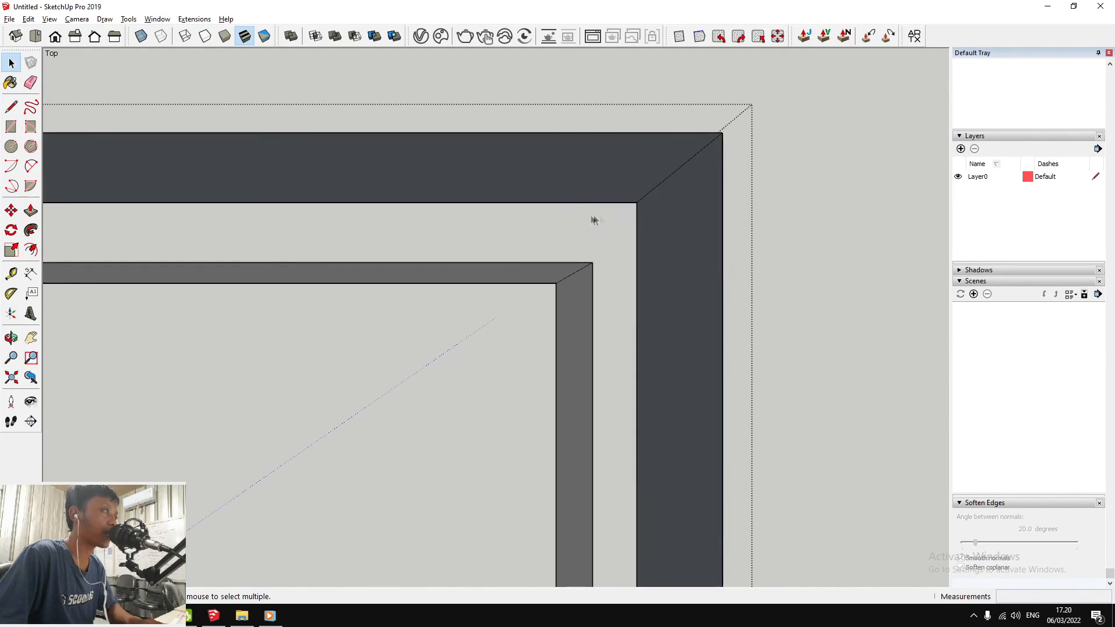
scroll(610, 255, down, 3)
scroll(594, 282, down, 5)
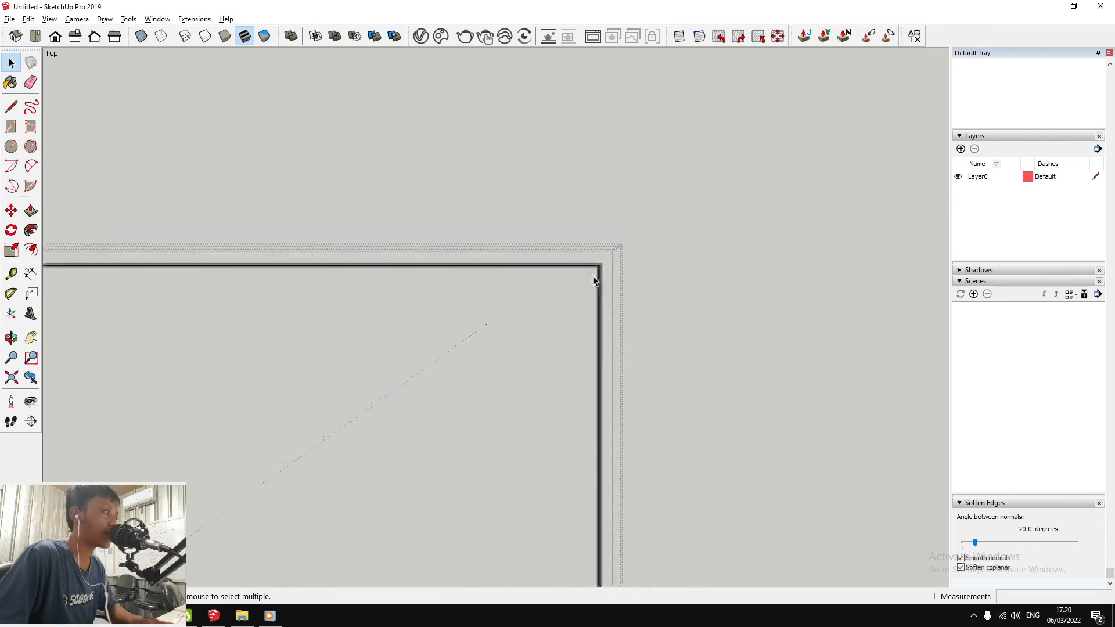
View the stepped ceiling from below and display the V-Ray Lights toolbar
key(p)
middle_drag(592, 277, 589, 166)
scroll(587, 169, up, 2)
right_click(1013, 32)
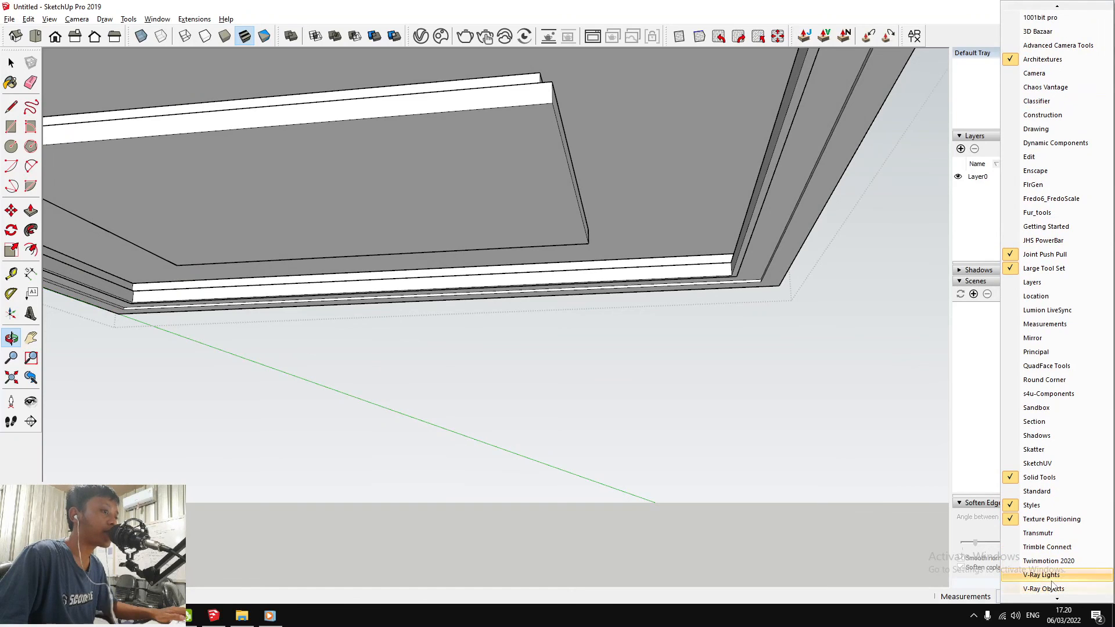
click(1051, 576)
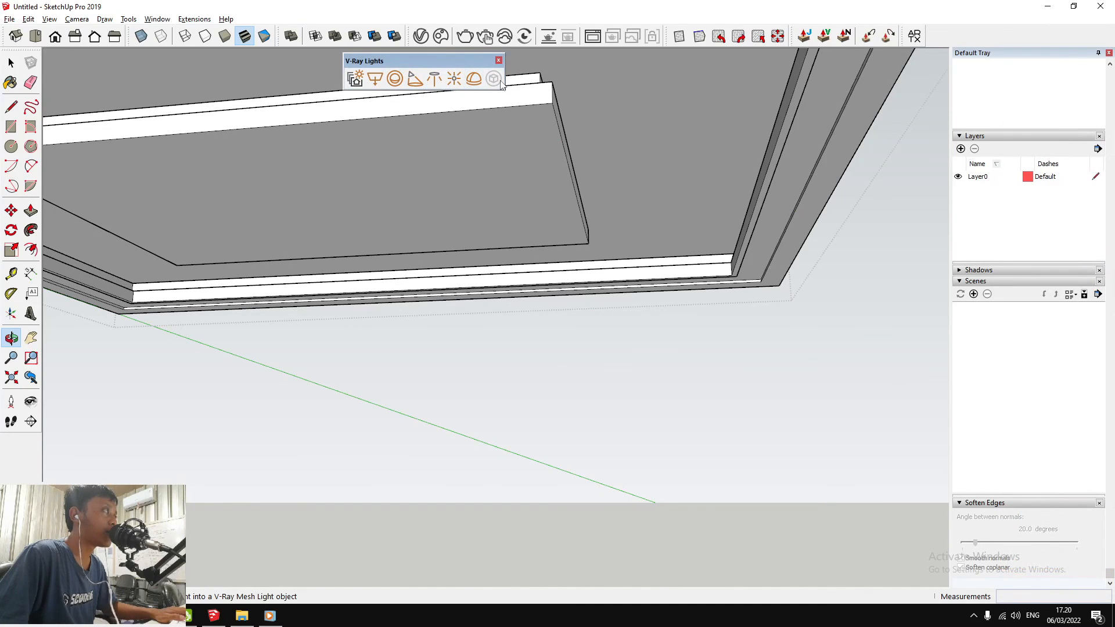
Select the cove strip above the central ceiling panel and convert it into a V-Ray mesh light
drag(642, 124, 549, 124)
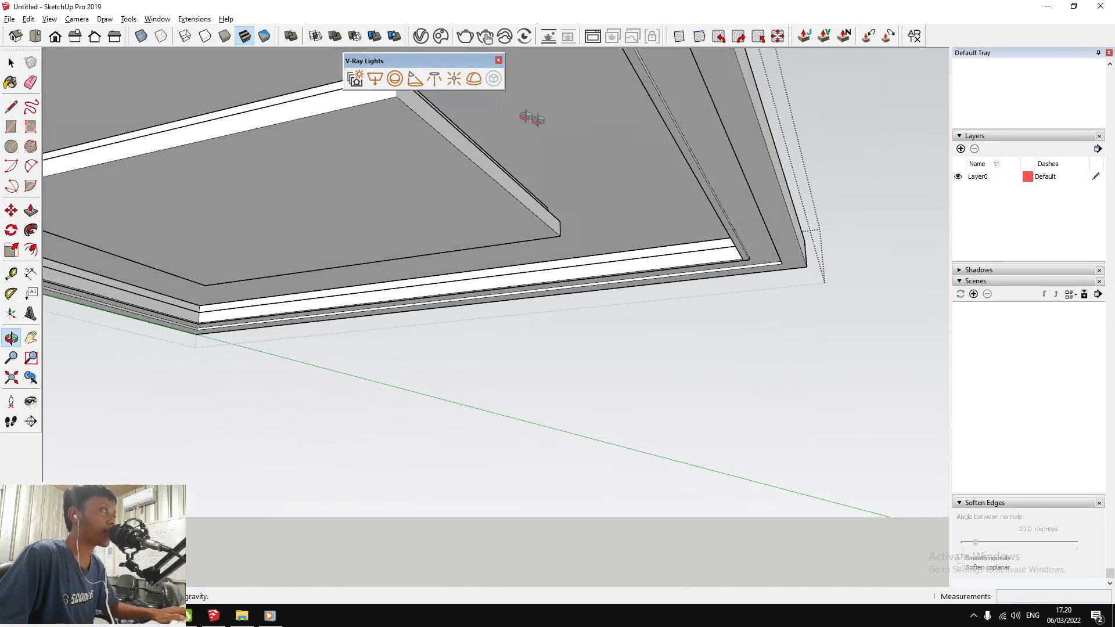
drag(519, 180, 543, 135)
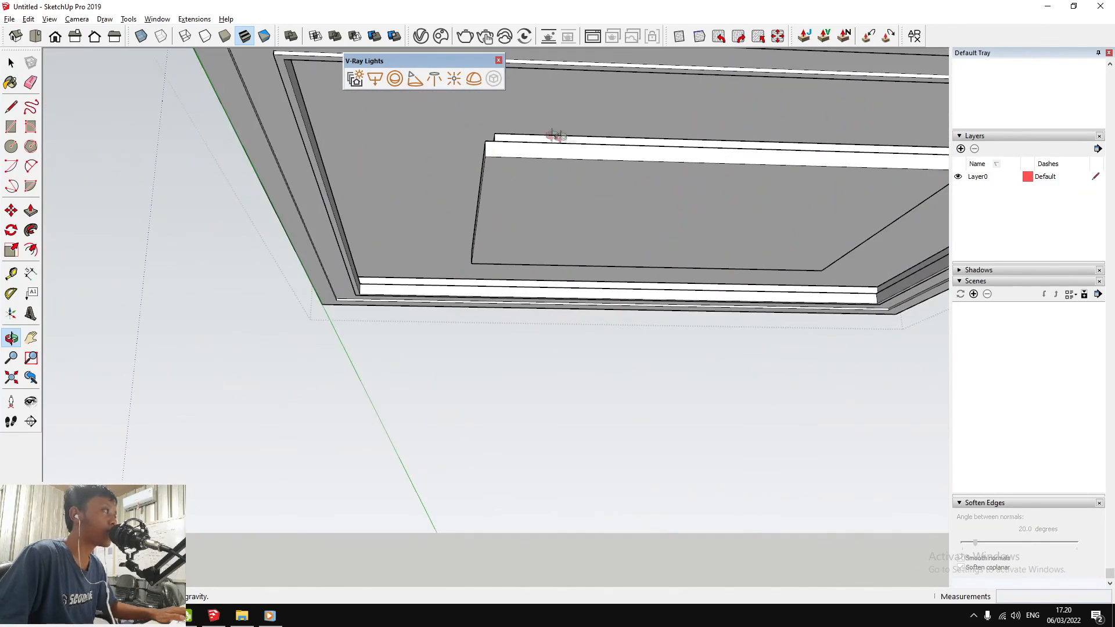
drag(734, 278, 408, 265)
middle_drag(408, 265, 437, 315)
scroll(438, 316, up, 2)
scroll(459, 305, down, 3)
scroll(459, 303, up, 2)
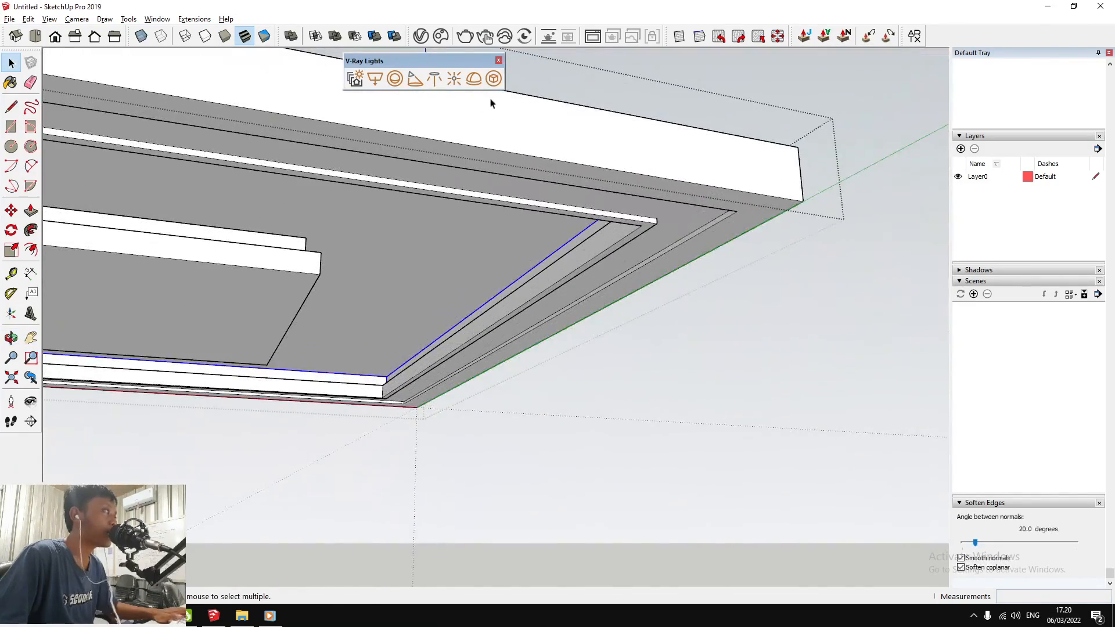
scroll(500, 268, down, 2)
scroll(439, 316, up, 3)
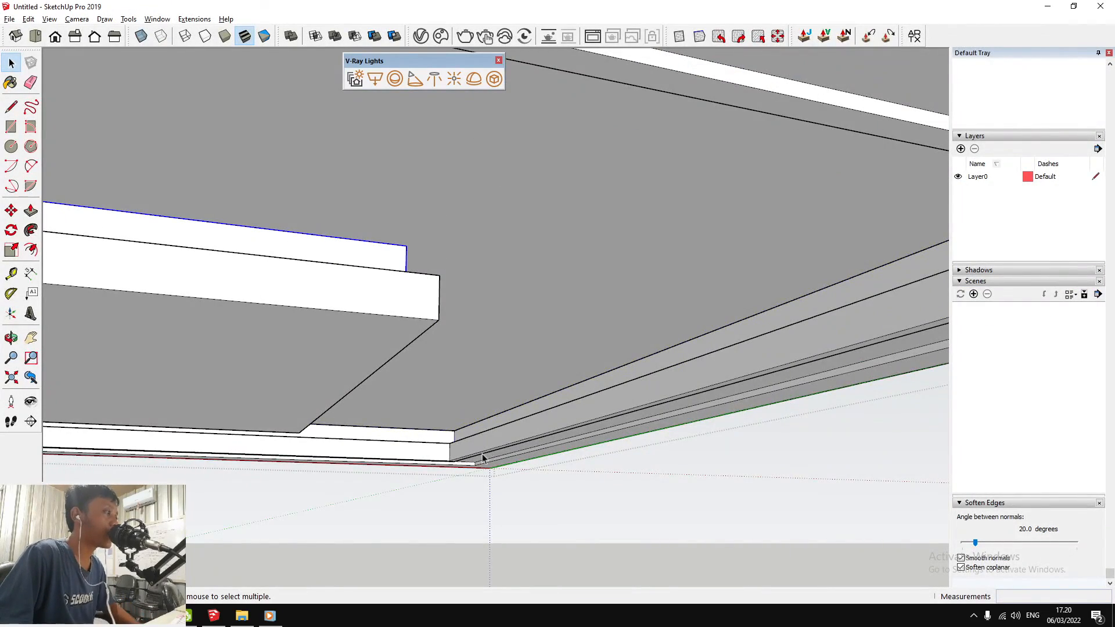
scroll(597, 359, down, 4)
scroll(513, 312, up, 6)
double_click(616, 291)
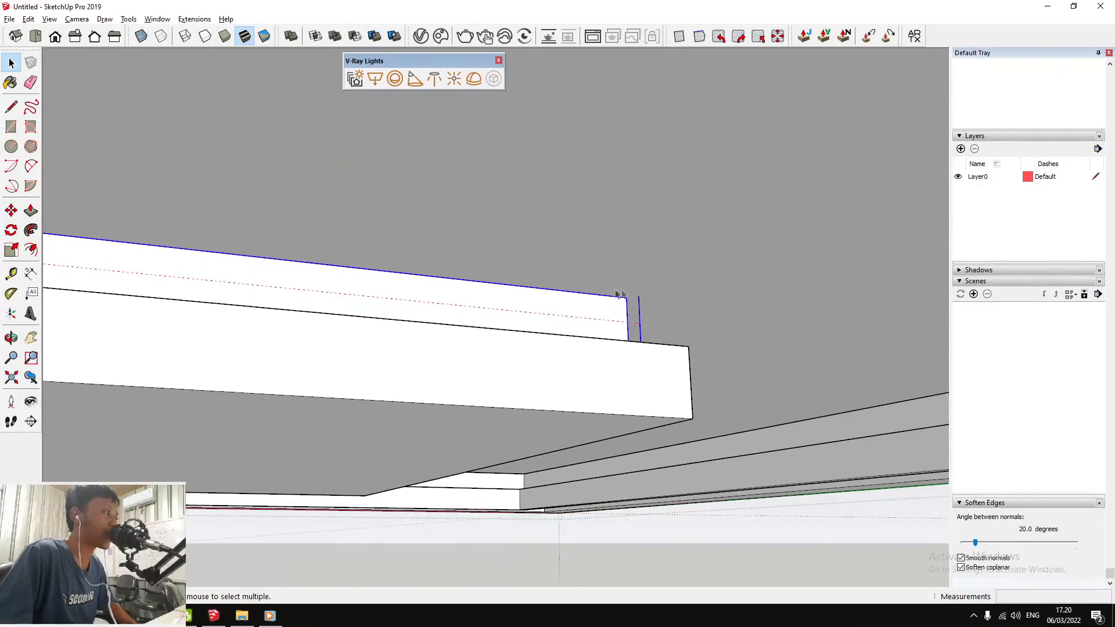
Select the cove strip along the outer ceiling recess and convert it into a V-Ray mesh light
scroll(617, 293, down, 3)
scroll(629, 375, up, 5)
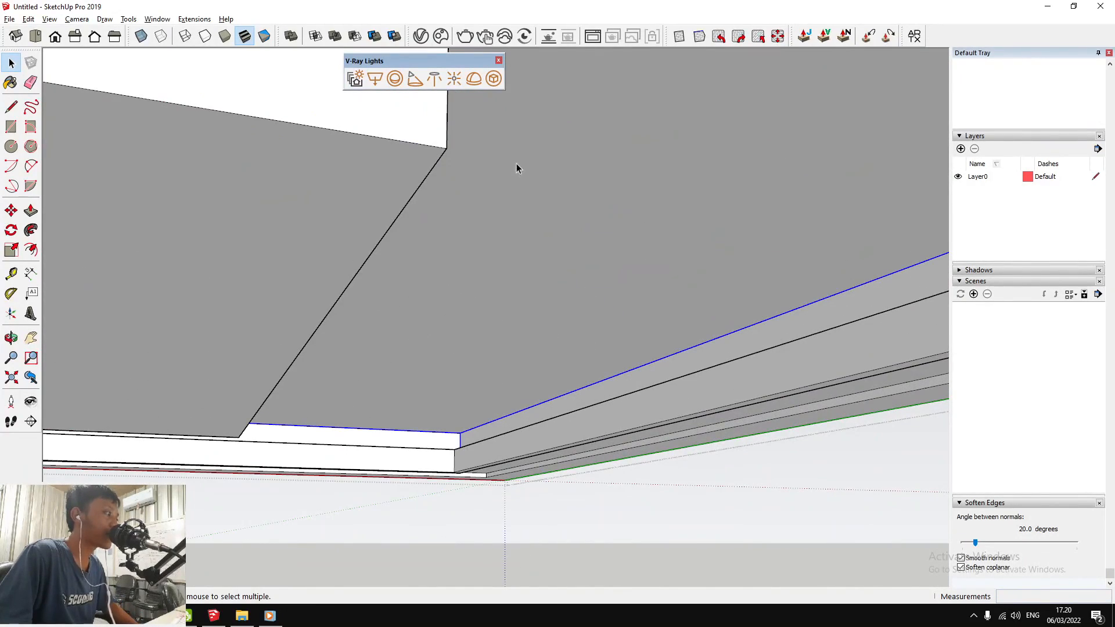
scroll(489, 353, down, 5)
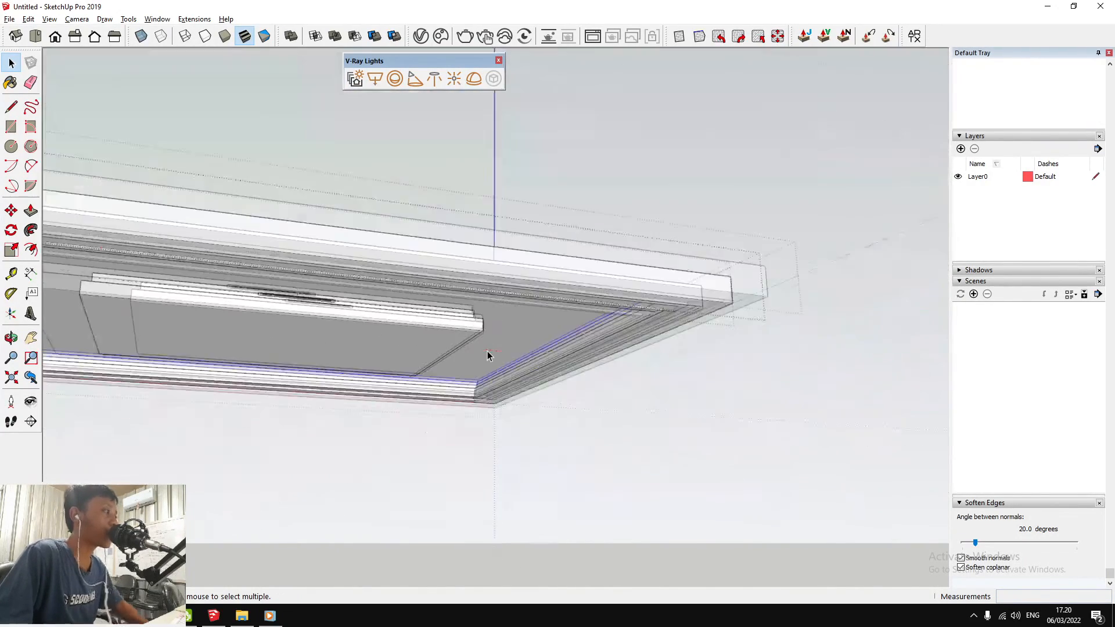
scroll(447, 356, up, 3)
Return to the full room model and examine the stepped ceiling and crown moulding from inside the room
middle_drag(491, 357, 228, 299)
scroll(228, 300, down, 4)
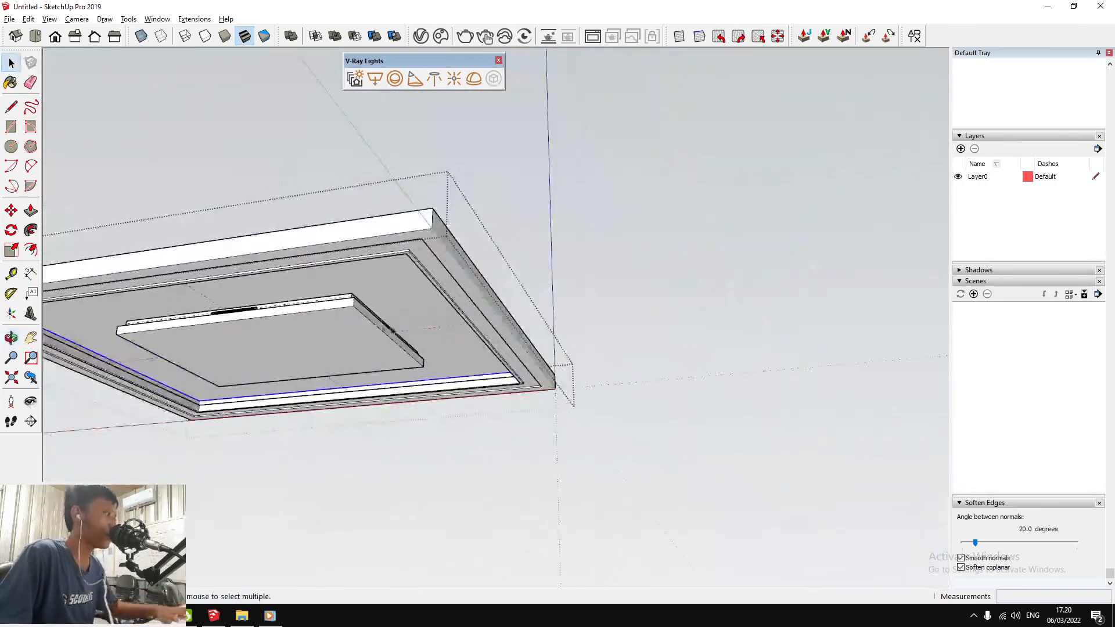
scroll(412, 341, up, 8)
middle_drag(469, 298, 453, 316)
scroll(453, 316, down, 5)
middle_drag(639, 337, 403, 341)
scroll(533, 374, up, 3)
scroll(408, 456, up, 5)
middle_drag(408, 456, 456, 316)
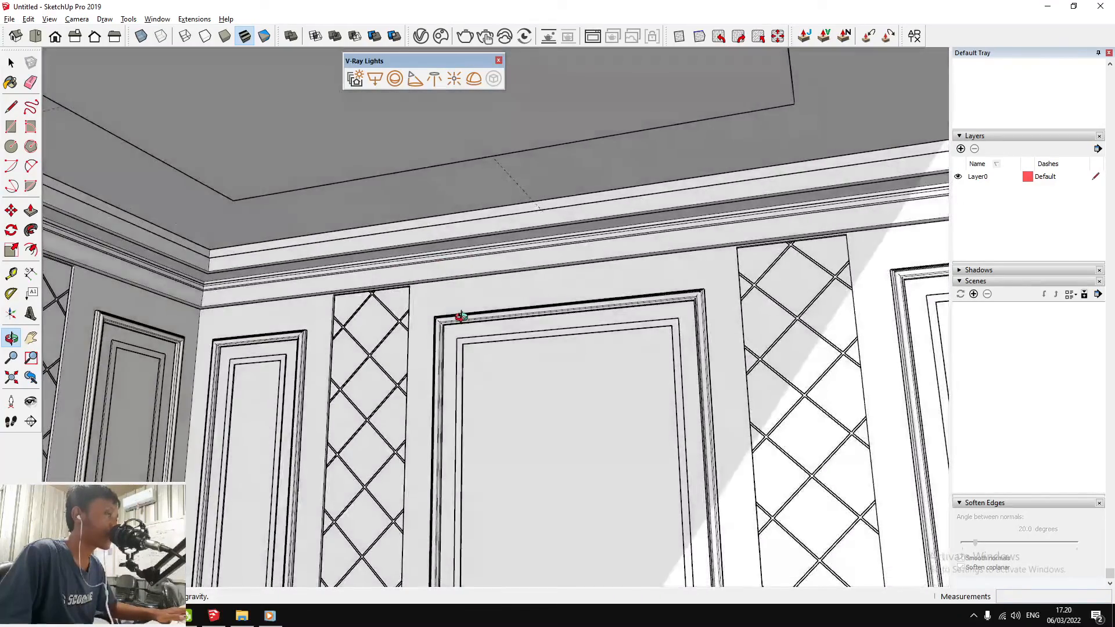
scroll(460, 317, up, 5)
scroll(460, 317, down, 5)
Look around the room interior with the Walk tool
click(11, 422)
drag(324, 337, 226, 558)
drag(475, 360, 33, 424)
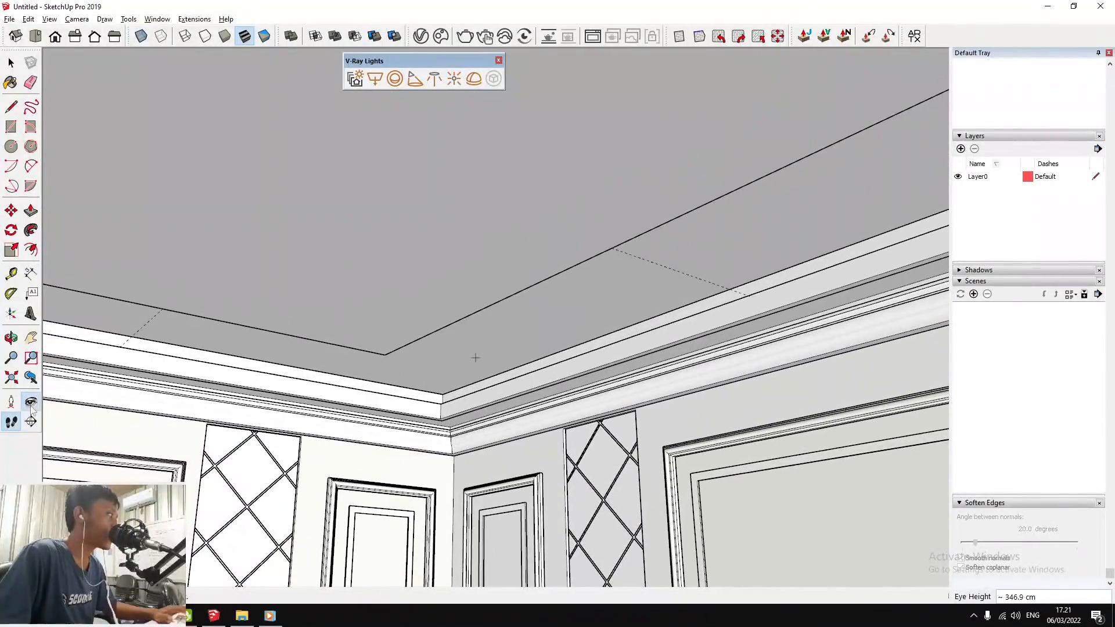
click(11, 421)
drag(396, 320, 339, 525)
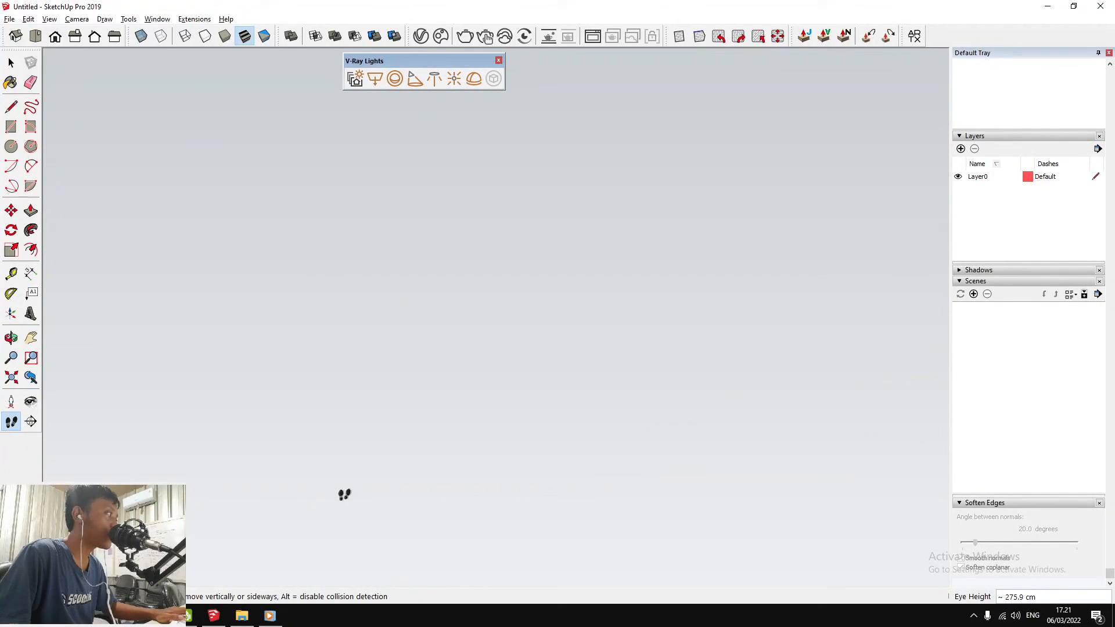
Bring the whole building into view from outside and display the Section toolbar
key(o)
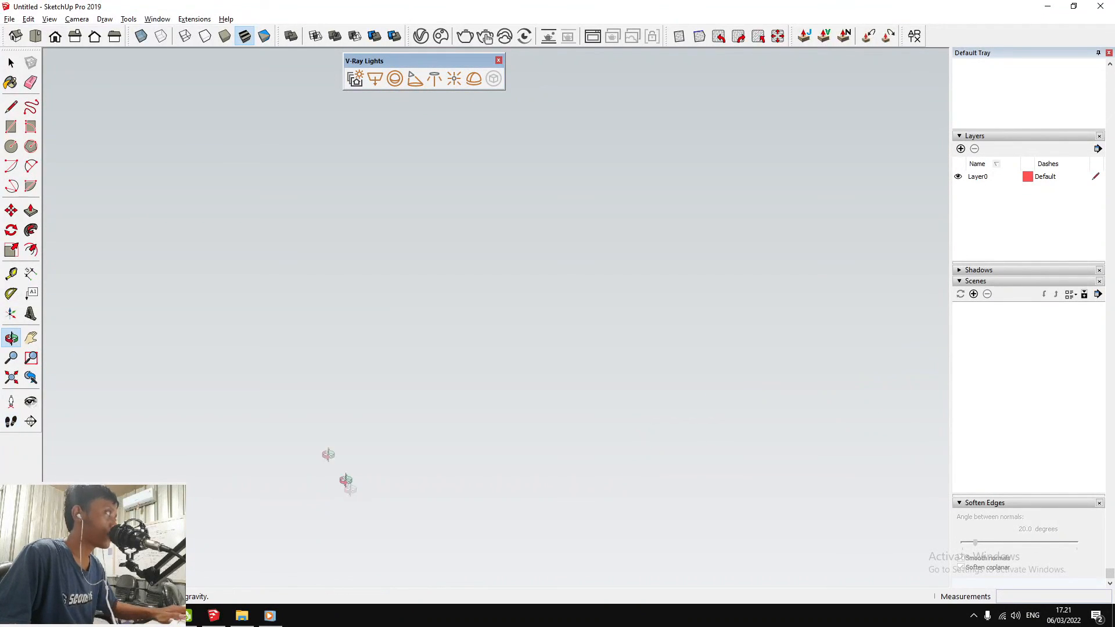
click(38, 40)
scroll(566, 253, down, 9)
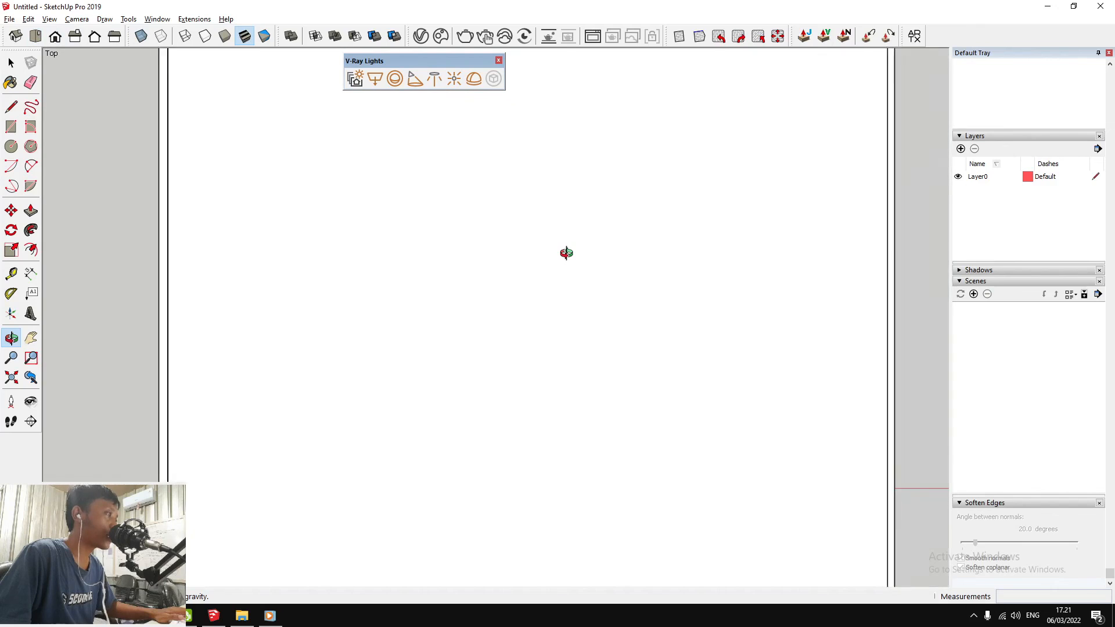
middle_drag(651, 430, 681, 197)
scroll(691, 198, up, 3)
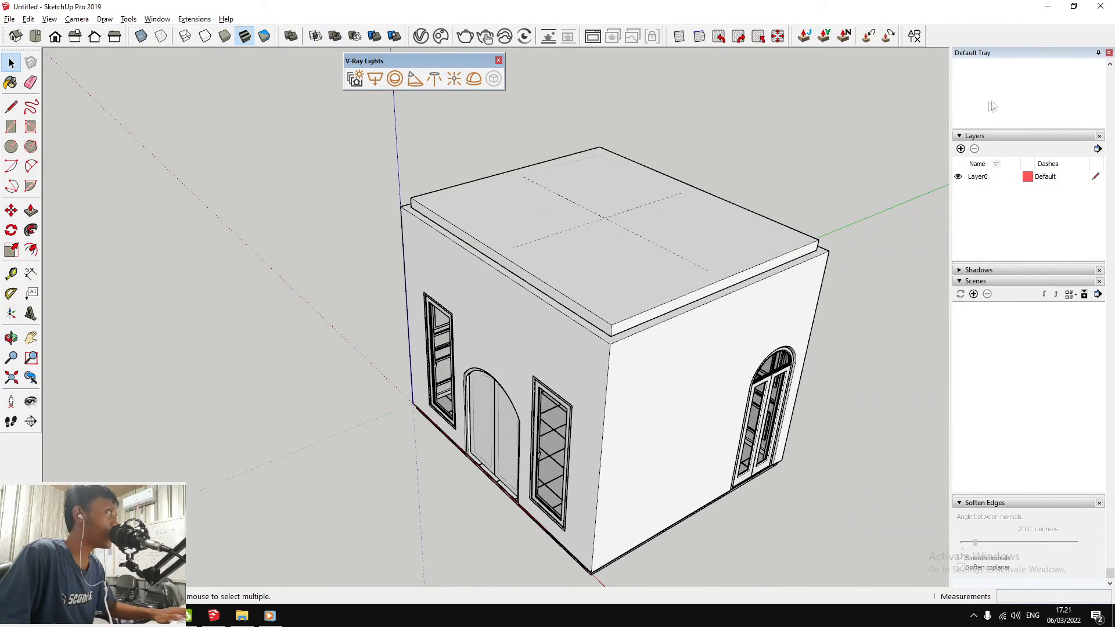
right_click(973, 41)
scroll(1027, 465, down, 2)
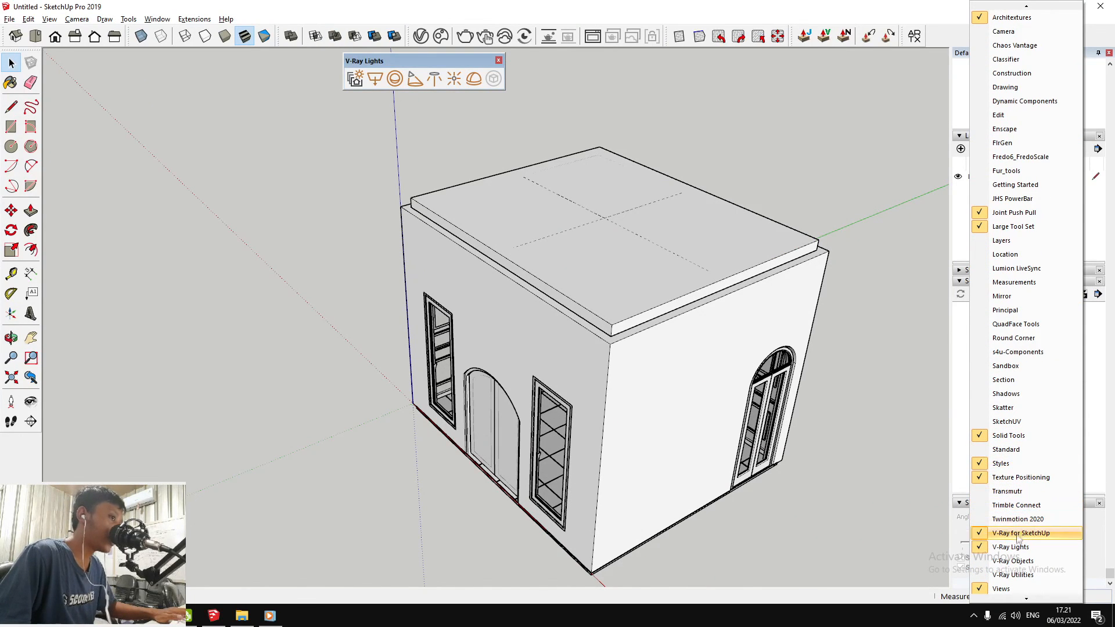
scroll(1036, 568, down, 2)
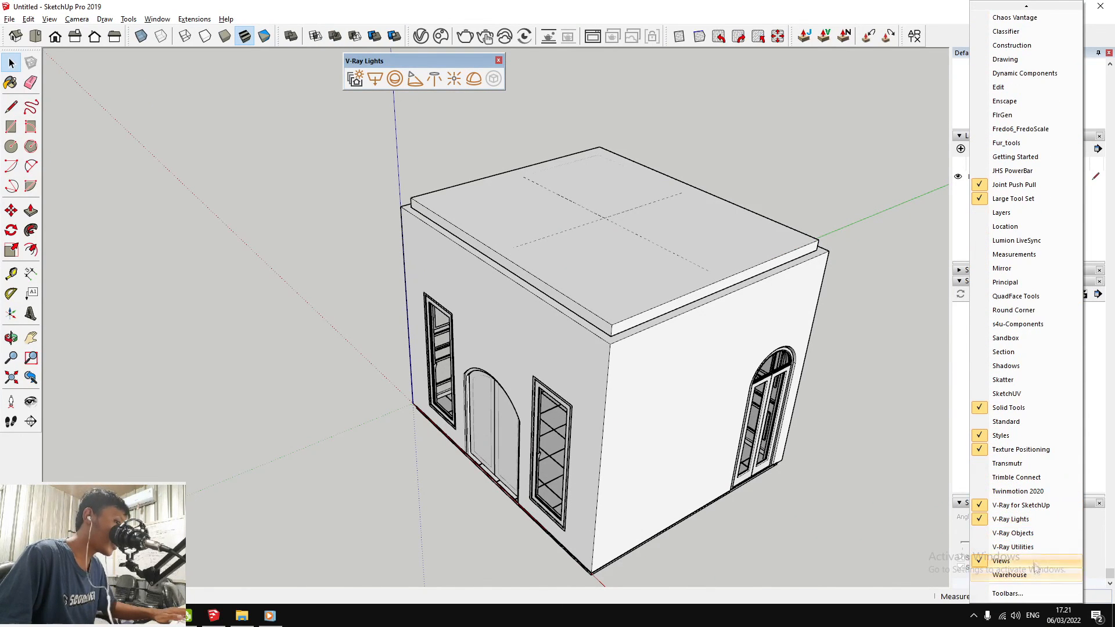
click(1017, 352)
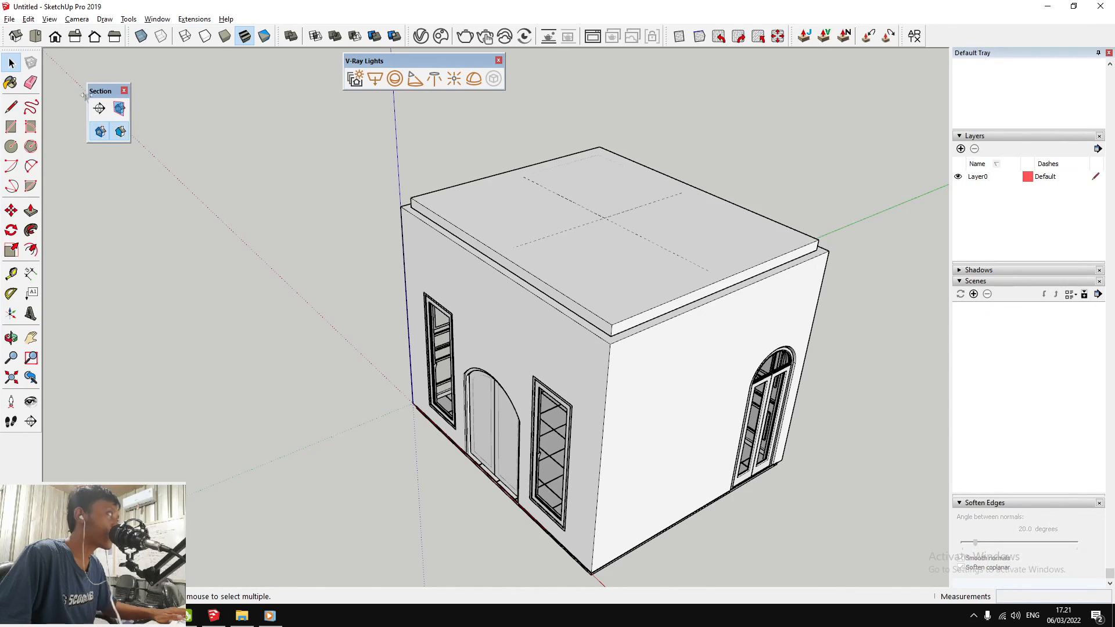
Place a section plane on the building's front wall, the one with the arched door and two windows
click(100, 109)
click(592, 342)
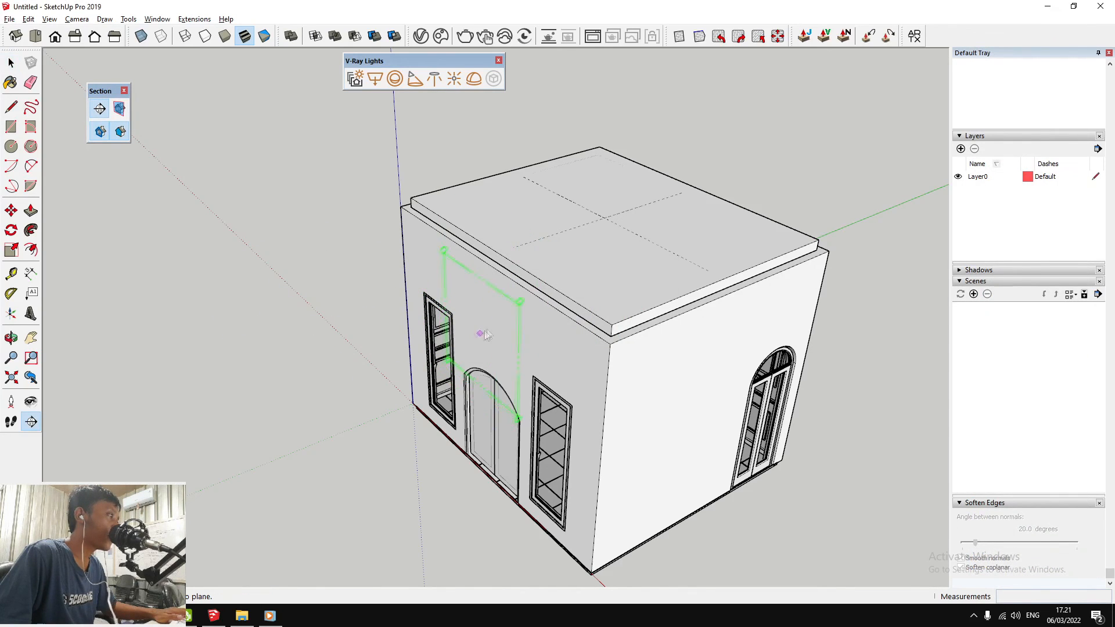
click(498, 328)
scroll(465, 314, down, 2)
scroll(596, 568, up, 1)
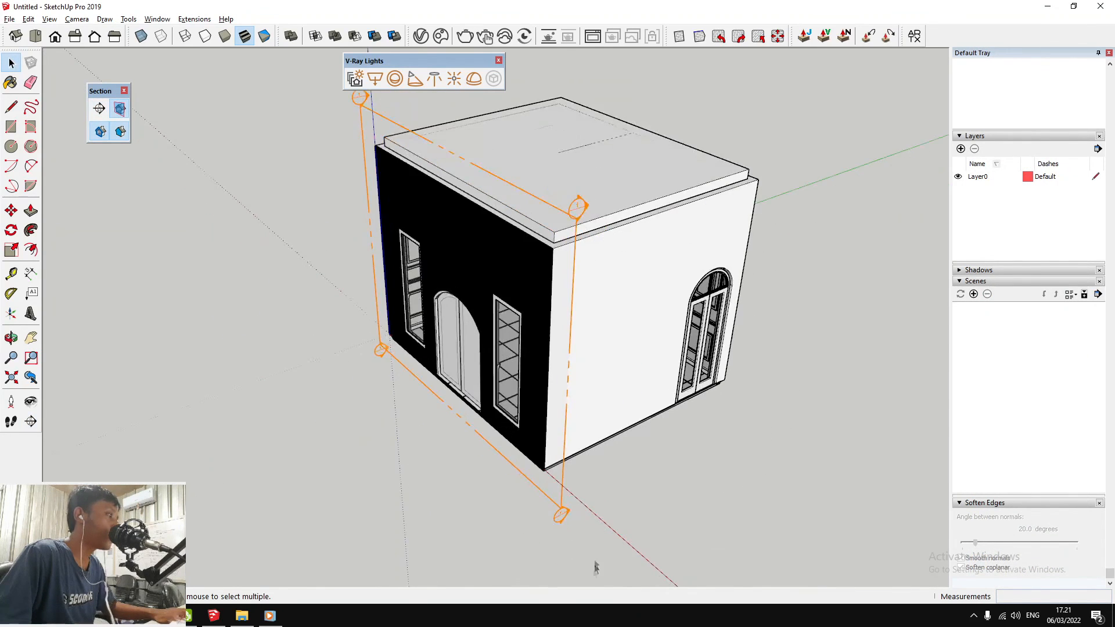
Move the section plane about 48.6 cm inward along the green axis so it cuts past the front wall
key(space)
click(566, 515)
key(m)
click(566, 515)
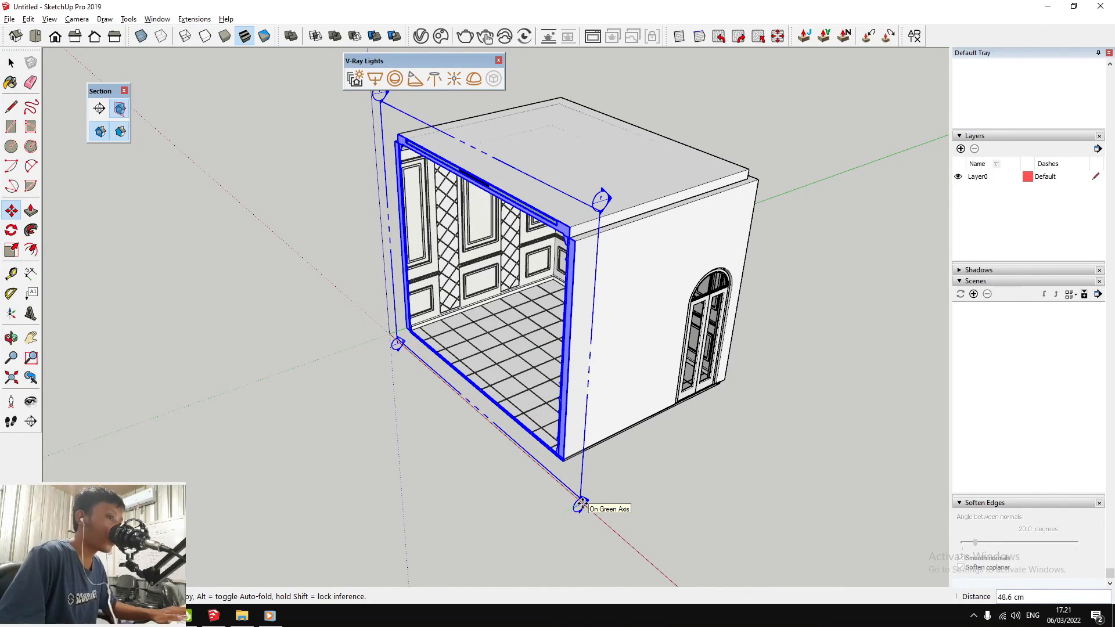
key(Return)
key(space)
click(836, 192)
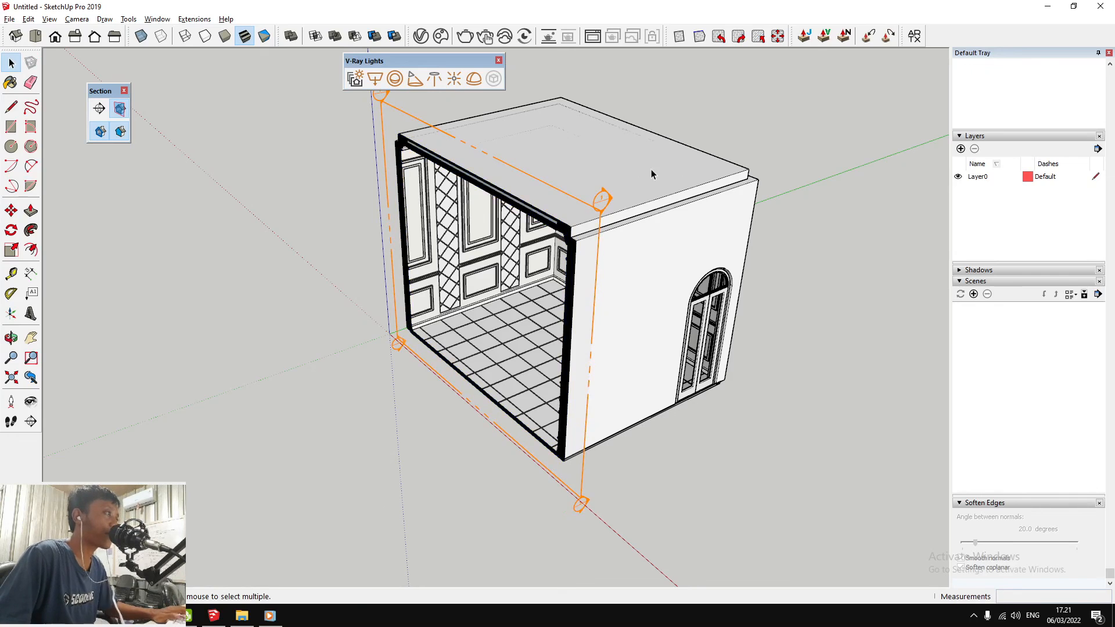
Hide the section plane's symbol and view the cut-open room from the front
click(602, 201)
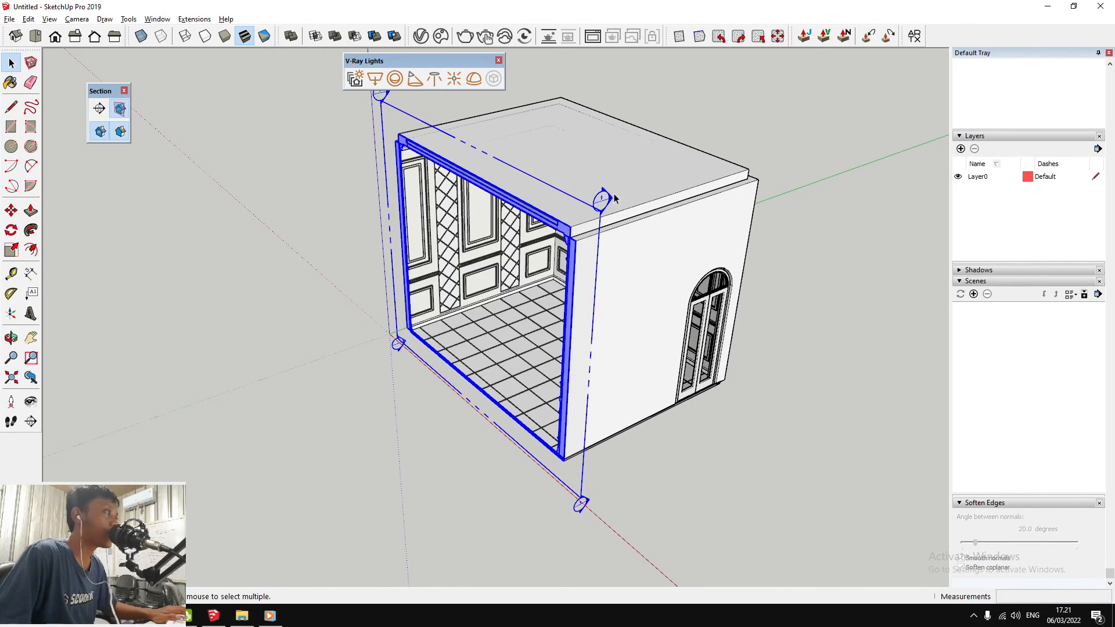
right_click(605, 200)
click(630, 230)
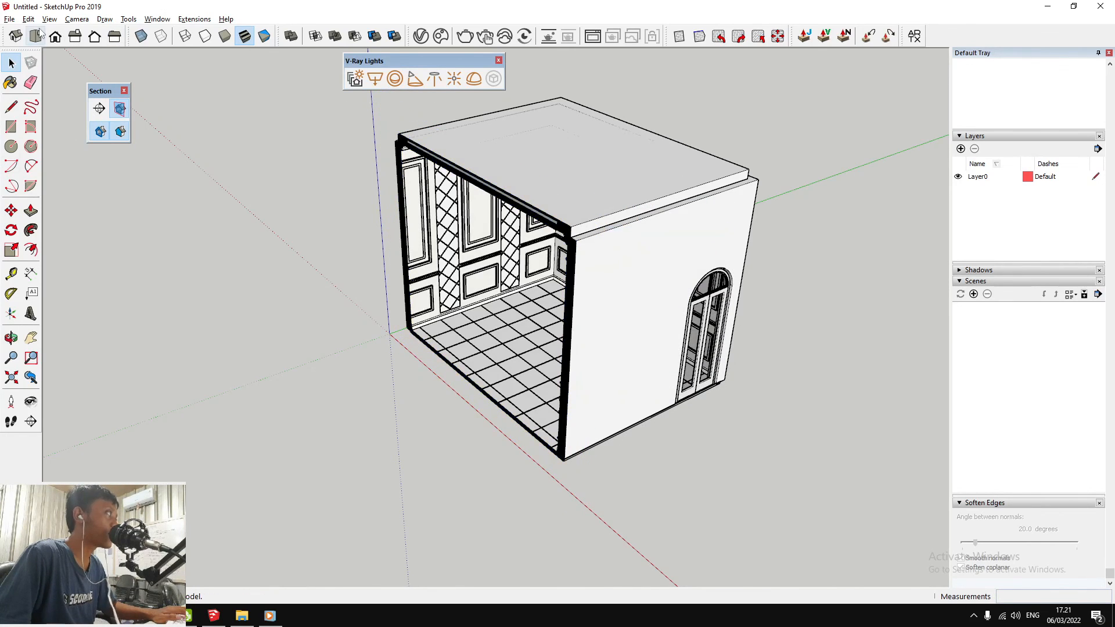
click(55, 36)
scroll(409, 282, up, 5)
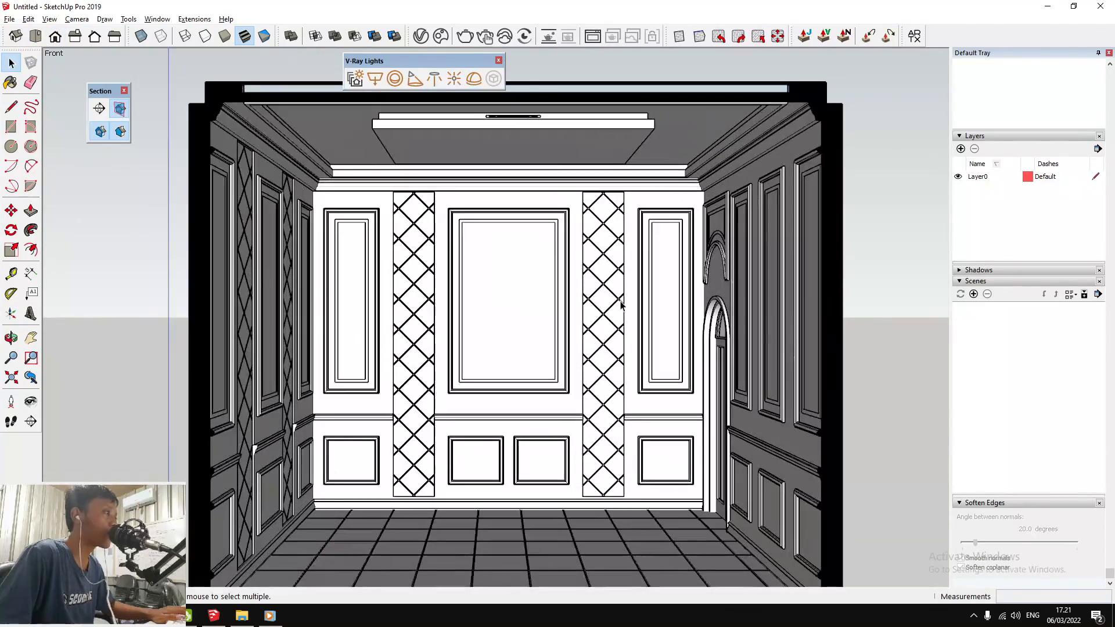
Close the V-Ray Lights toolbar and set the camera's field of view to 60 degrees, framing the room's interior from the front
scroll(752, 356, up, 6)
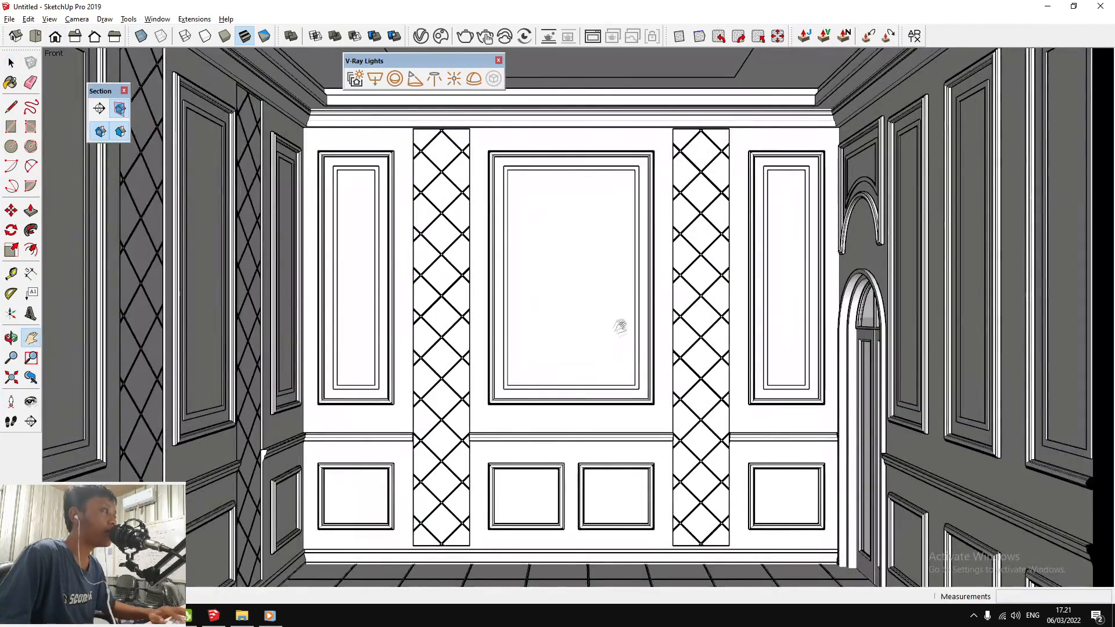
shift+middle_drag(620, 324, 605, 323)
drag(604, 323, 605, 324)
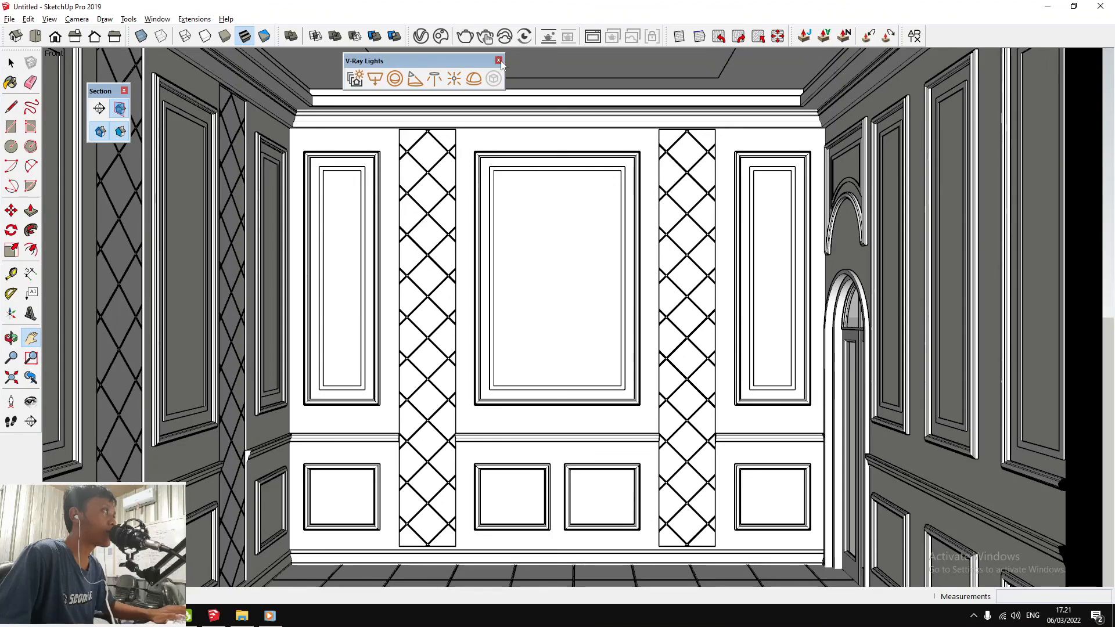
click(498, 60)
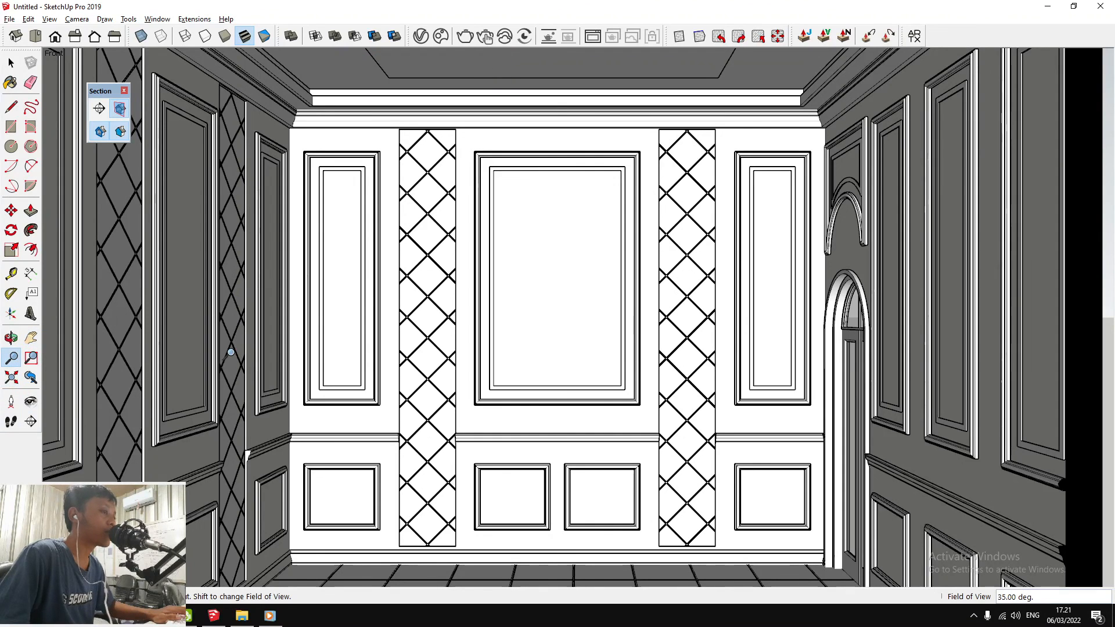
key(shift+z)
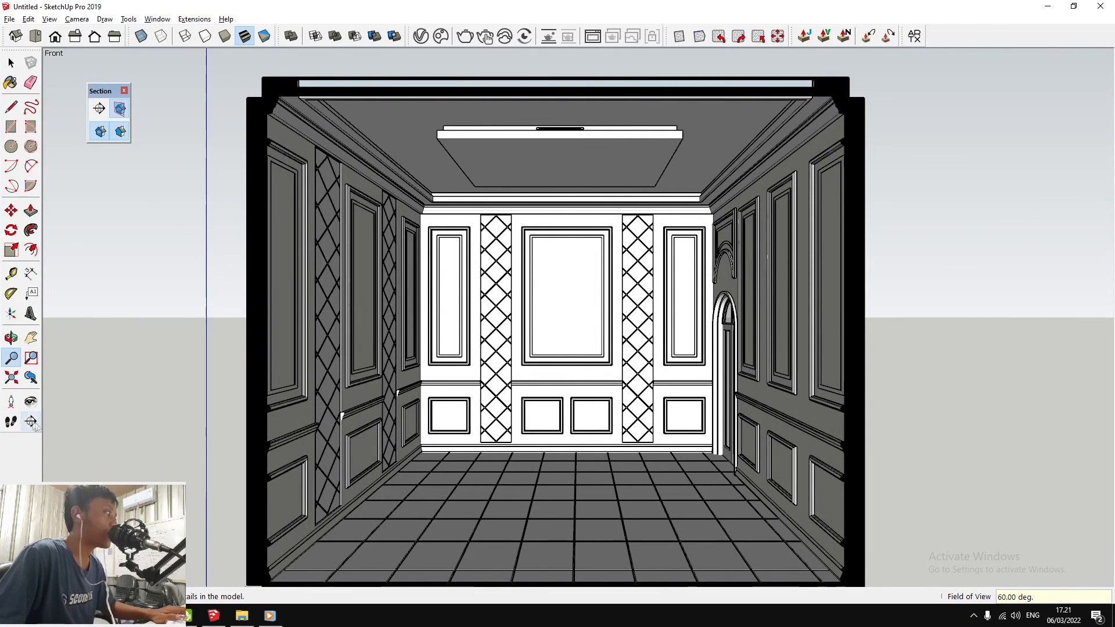
drag(554, 346, 565, 285)
key(h)
drag(634, 290, 643, 291)
Turn on the safe frame in V-Ray's render output settings
click(421, 37)
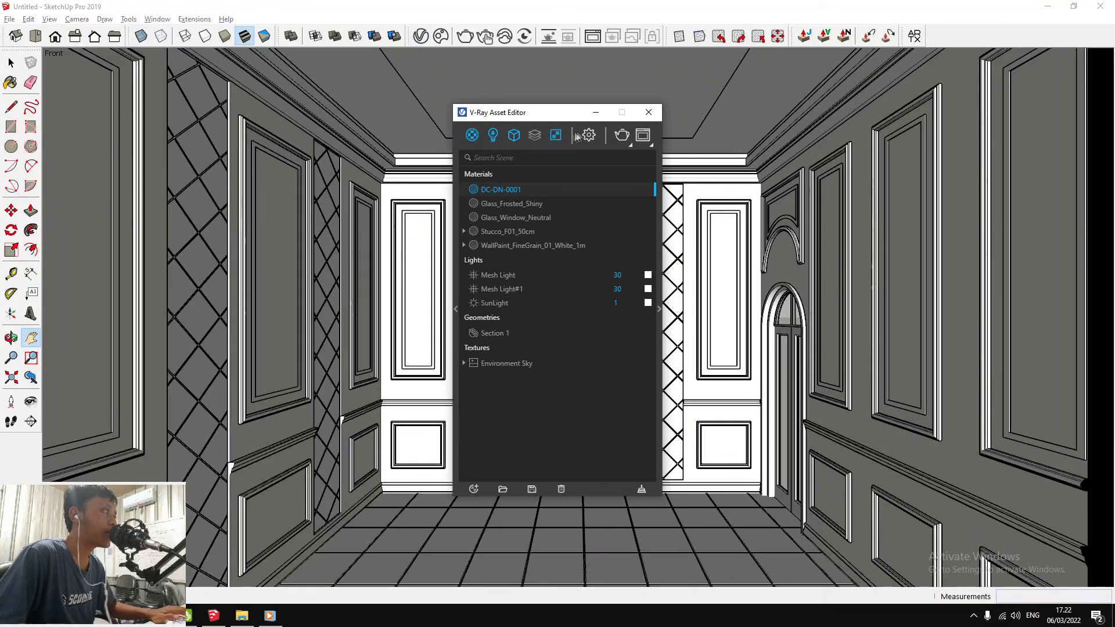
drag(563, 113, 350, 97)
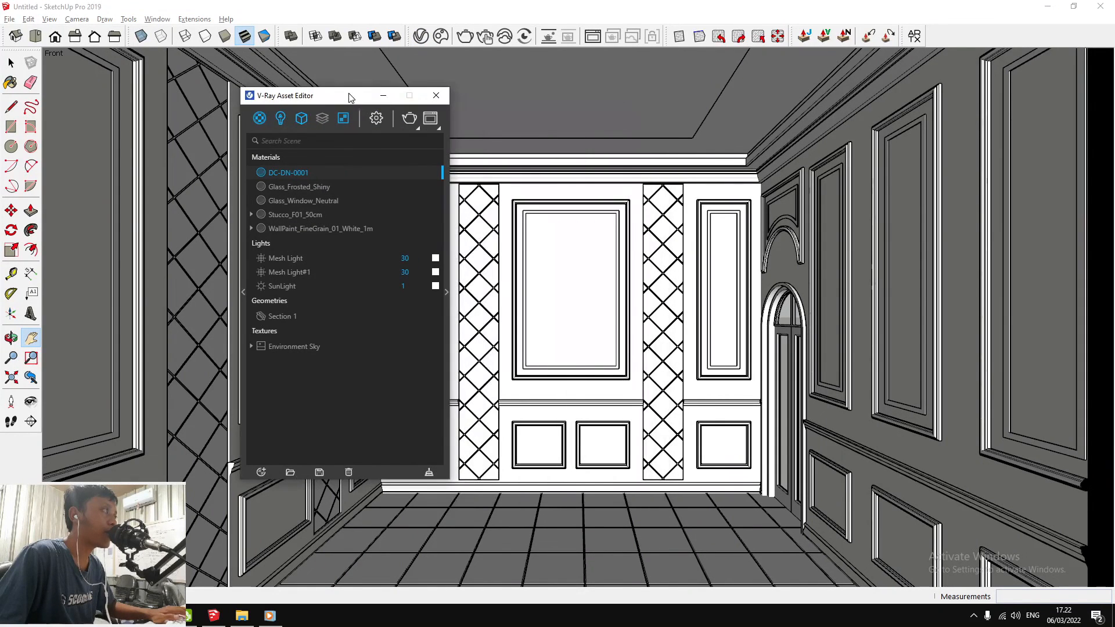
click(375, 119)
click(285, 276)
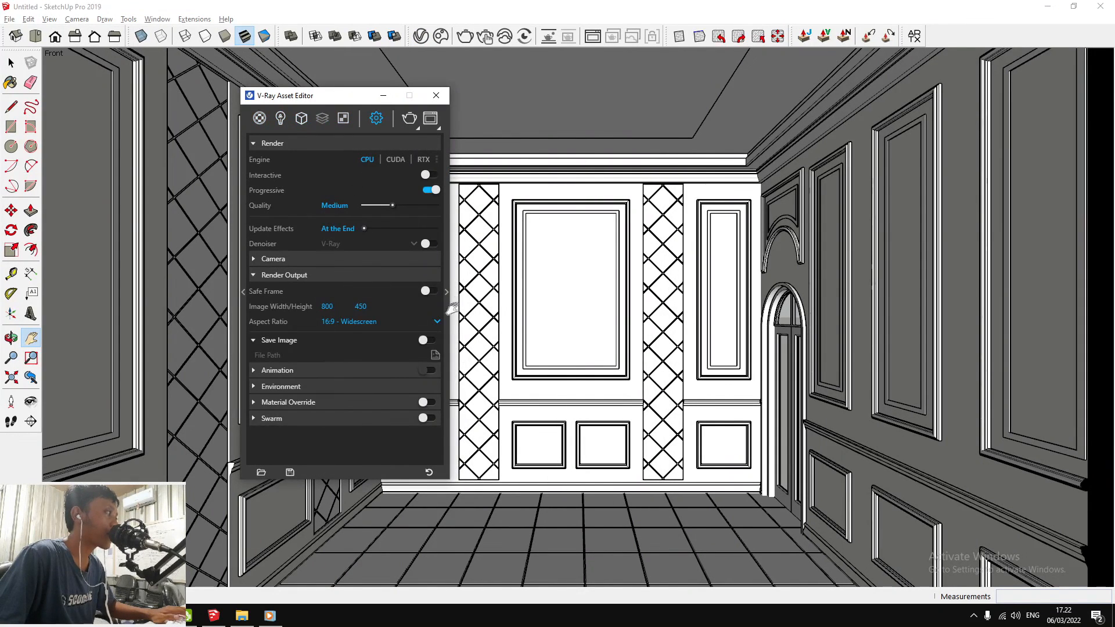
click(434, 291)
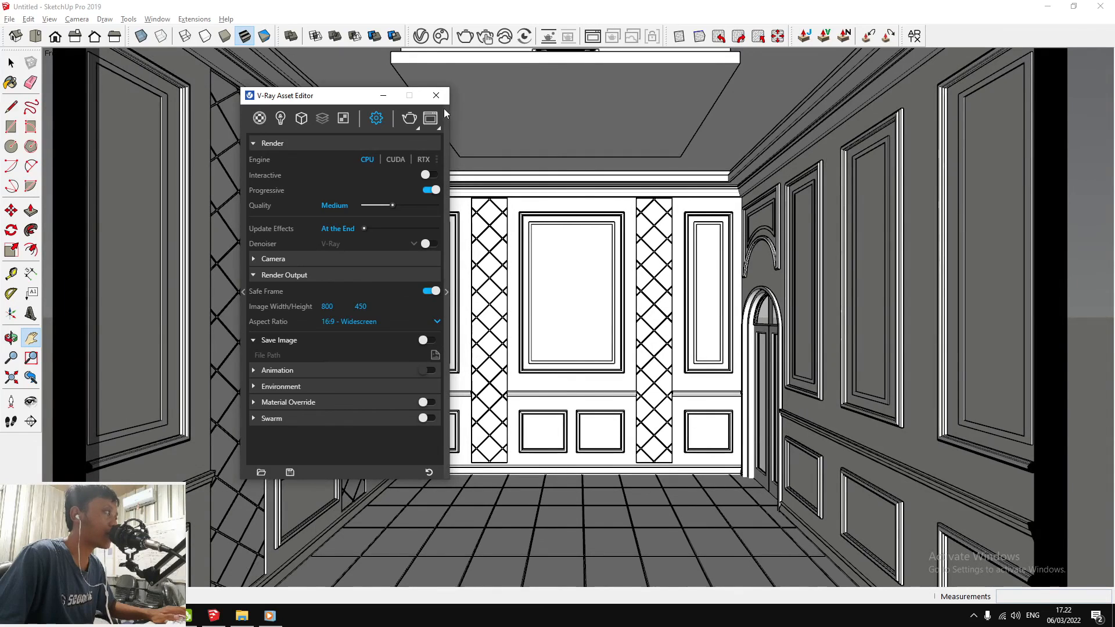
click(440, 100)
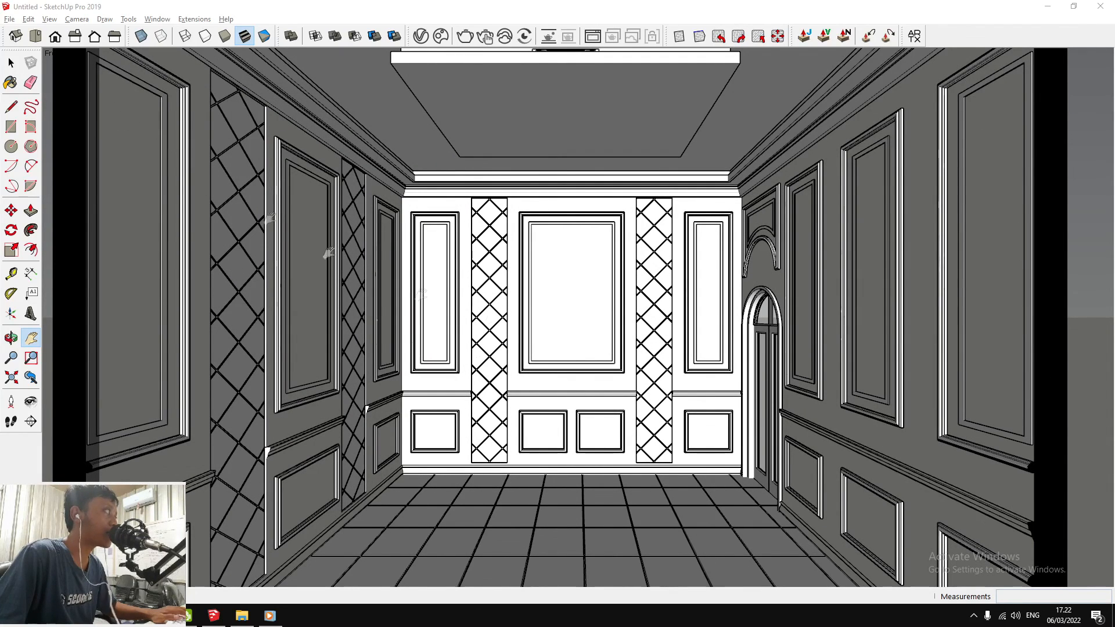
Refine the interior framing by recentring the room and walking the camera slightly toward the back wall
drag(681, 338, 686, 337)
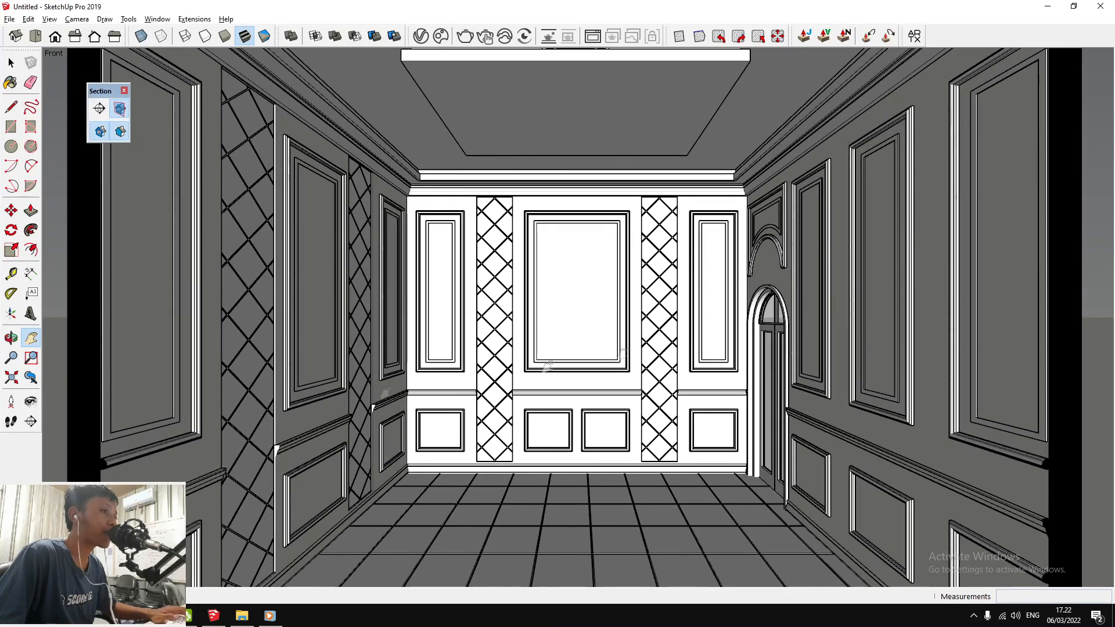
click(11, 422)
drag(673, 389, 610, 397)
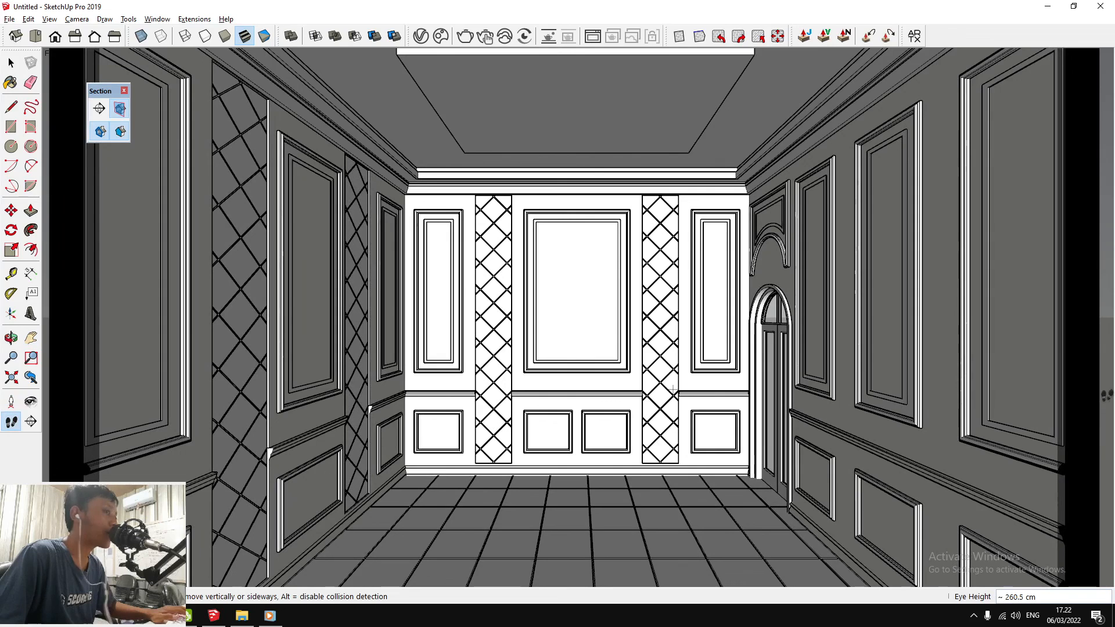
key(space)
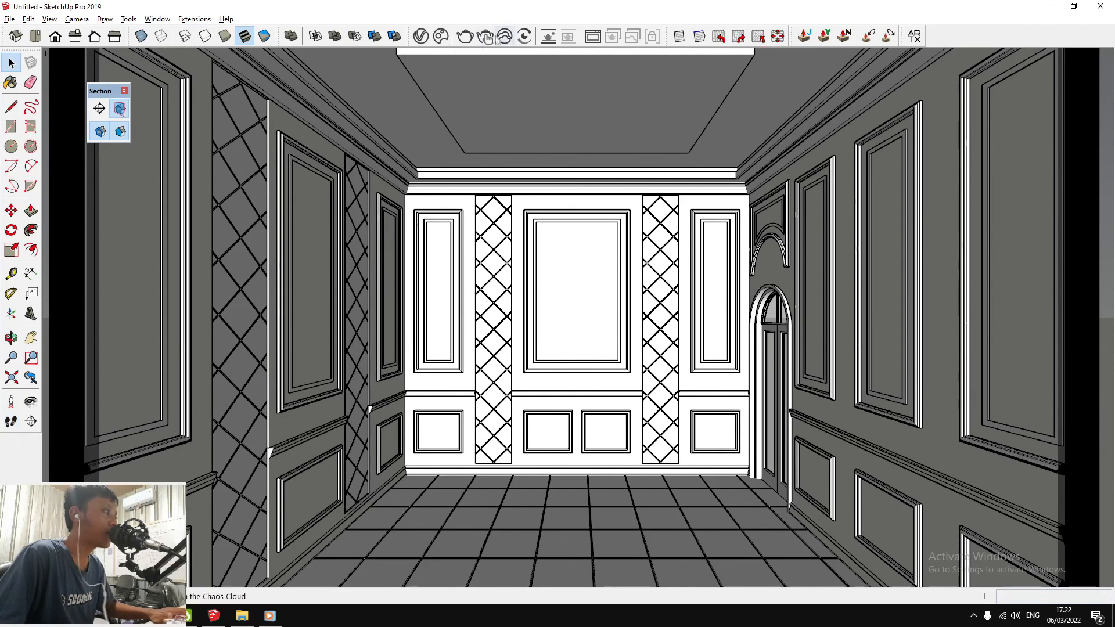
Set the Section 1 clipper to camera rays only with Affect Light off, and start an interactive render
click(421, 36)
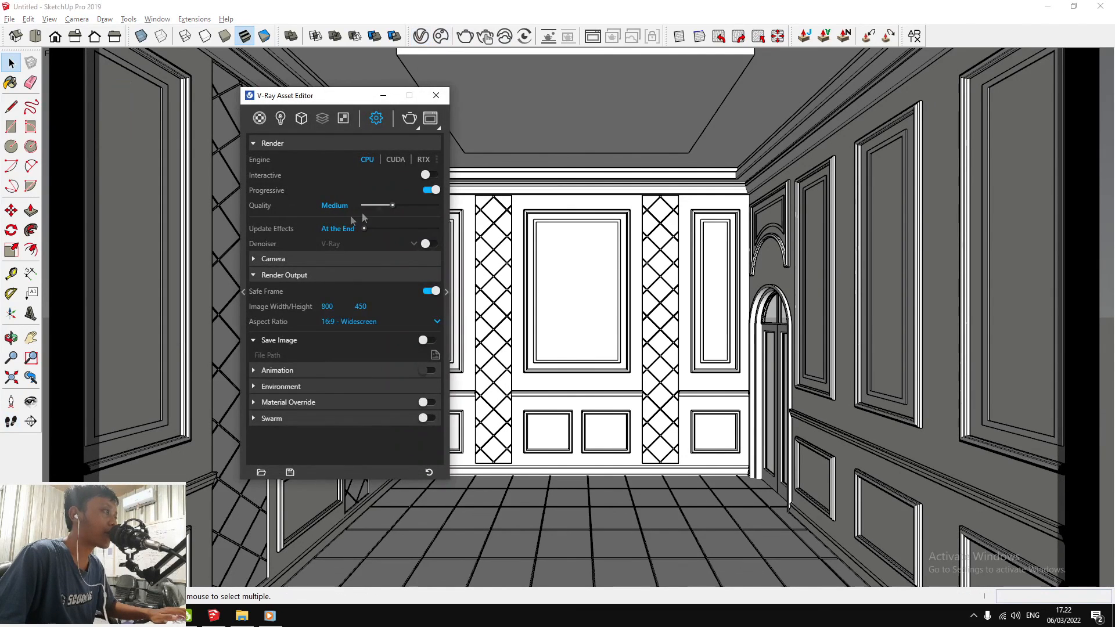
click(298, 122)
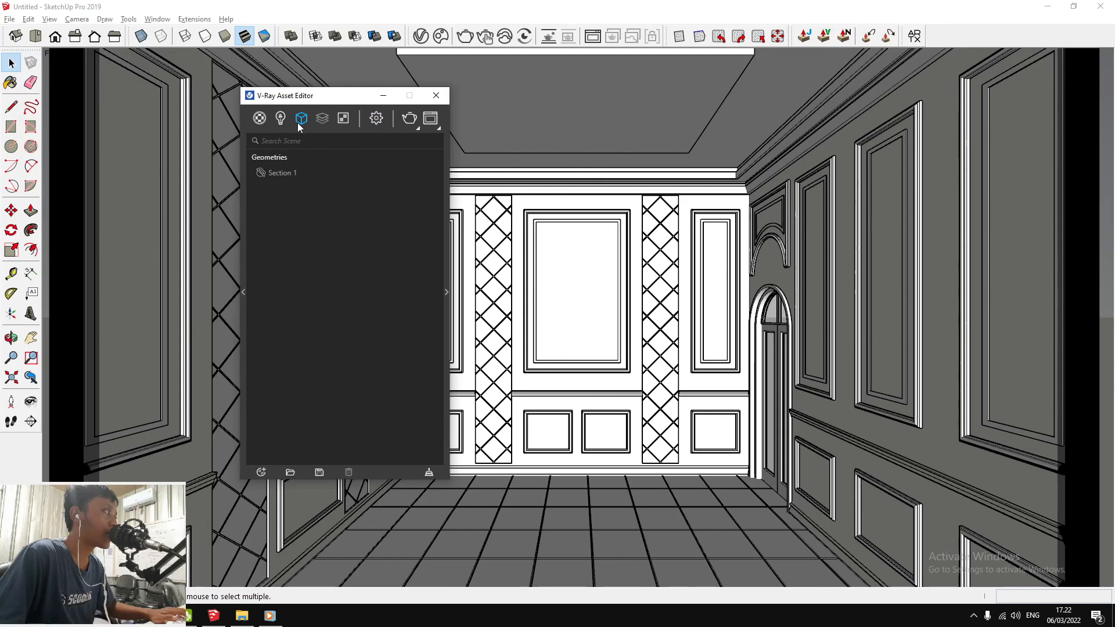
click(291, 172)
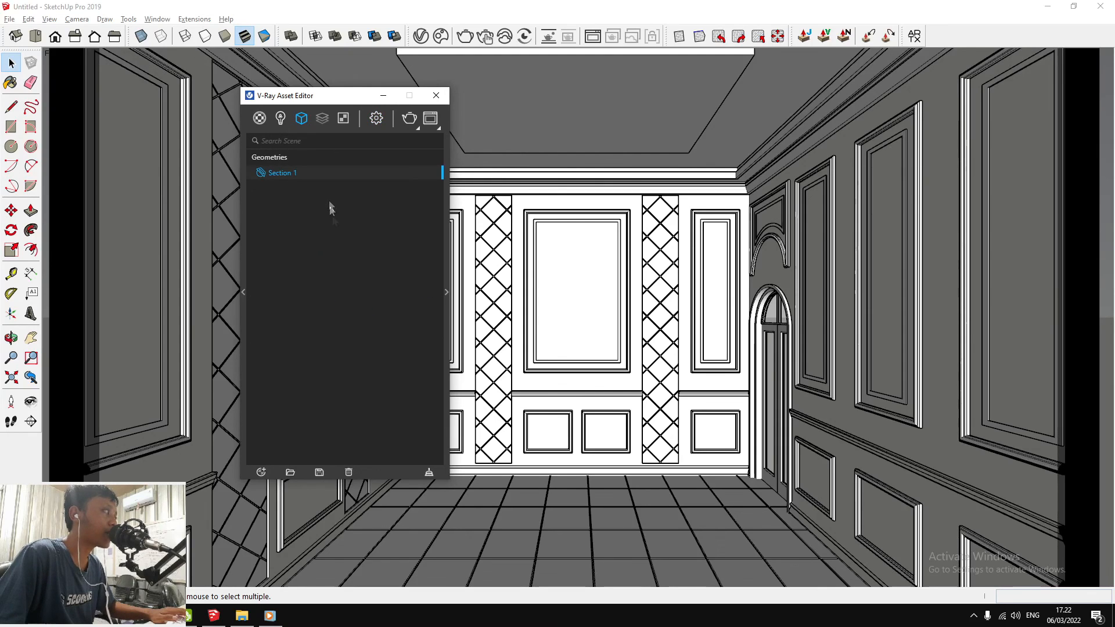
click(448, 293)
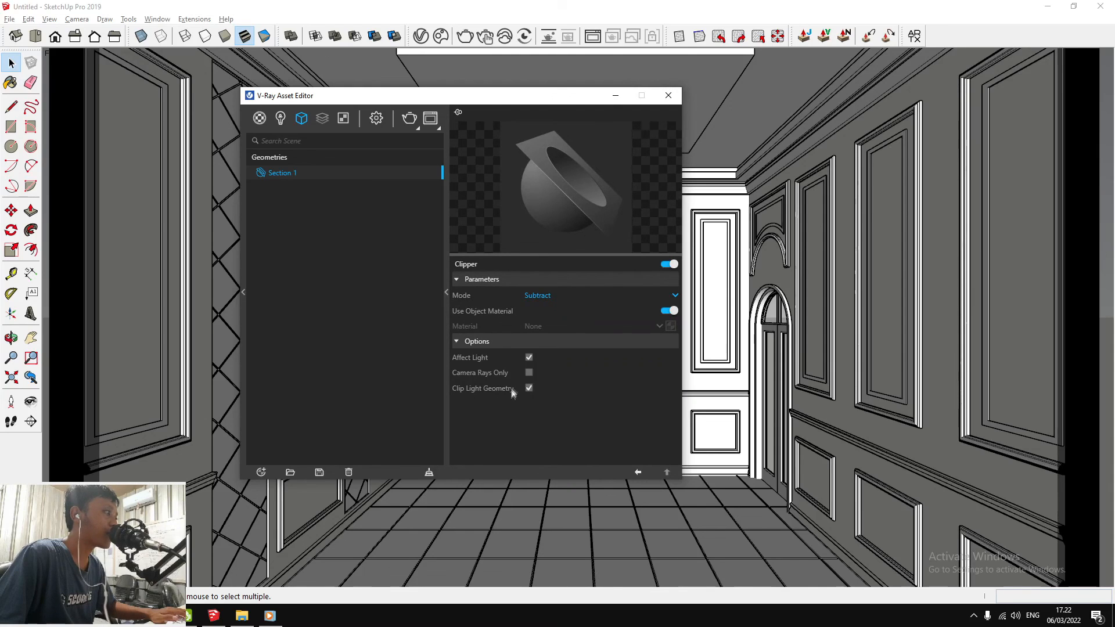
click(530, 358)
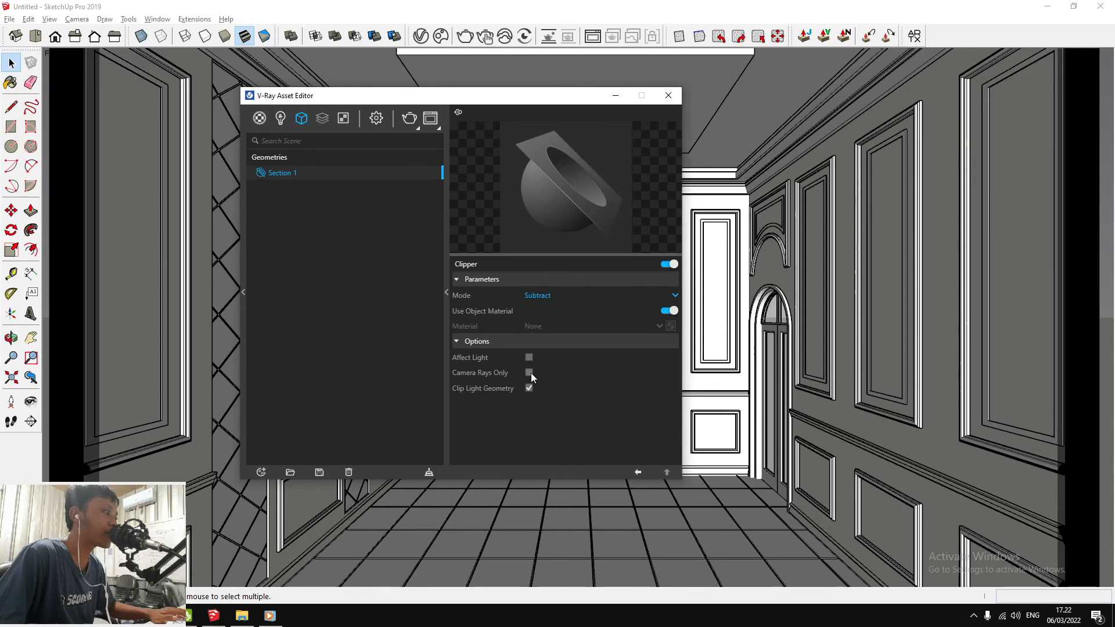
click(666, 97)
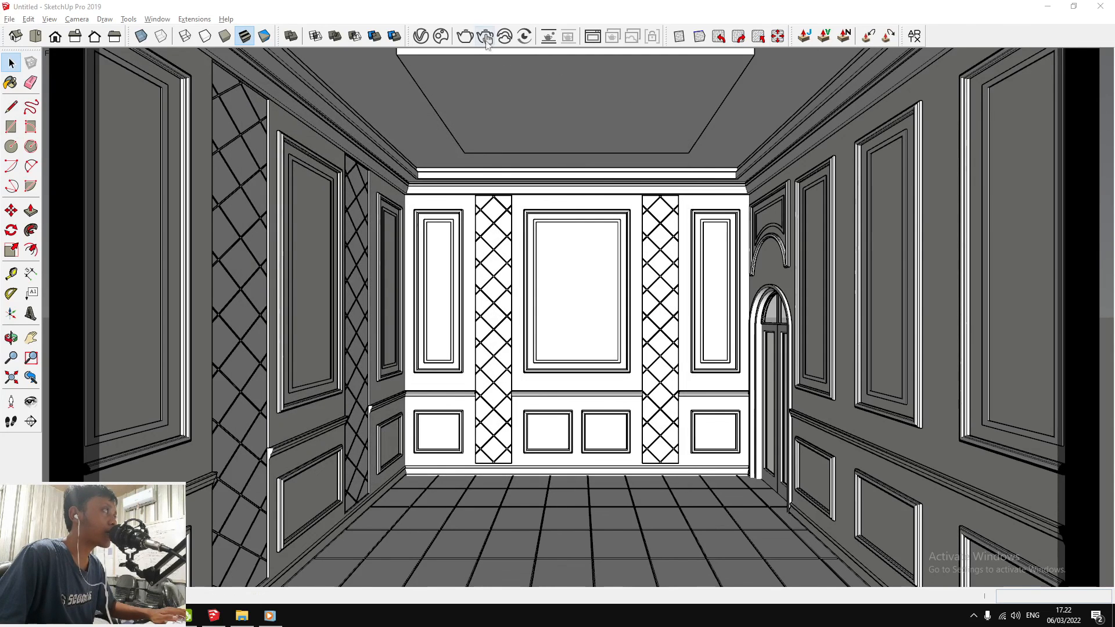
click(487, 37)
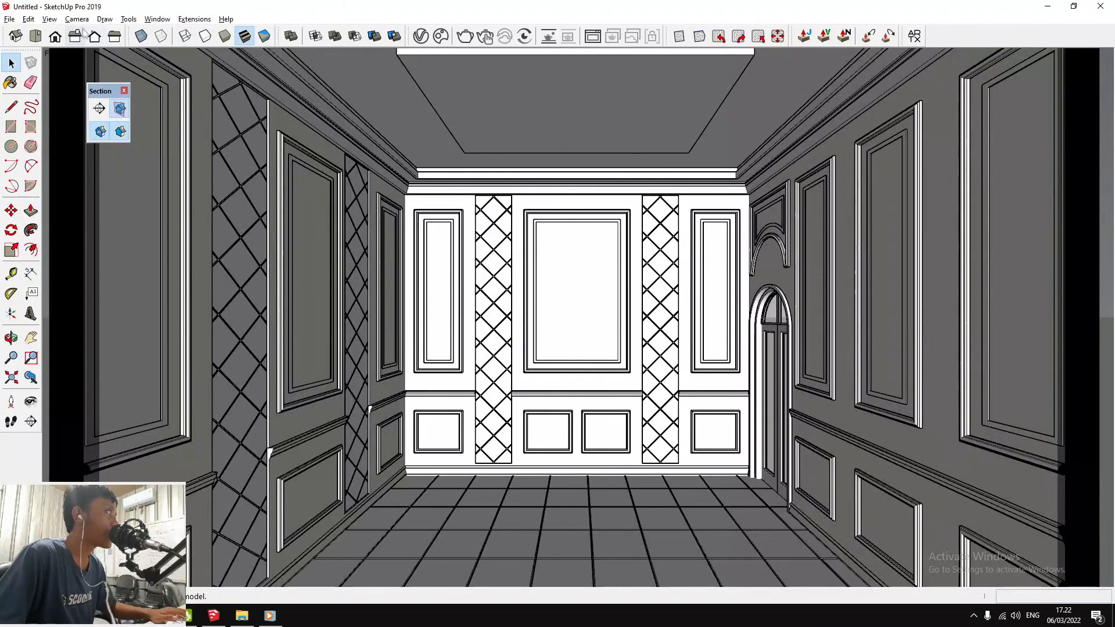
Save the current interior camera view as a new scene
click(50, 19)
mouse_move(132, 216)
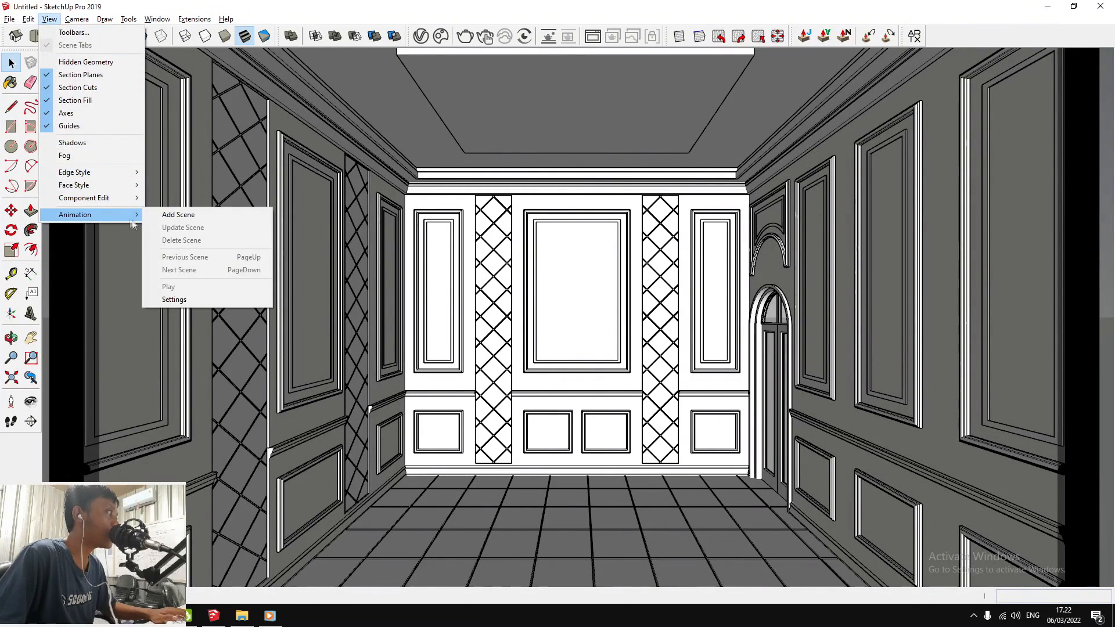
click(208, 214)
click(579, 361)
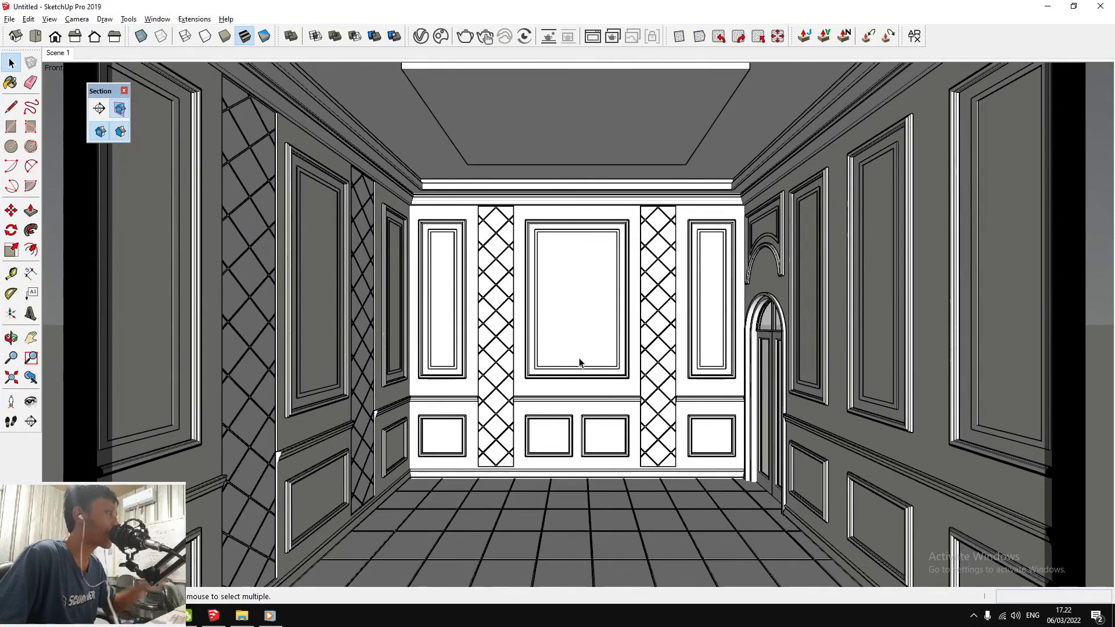
Enable V-Ray's material override and start an interactive render of the room
click(422, 37)
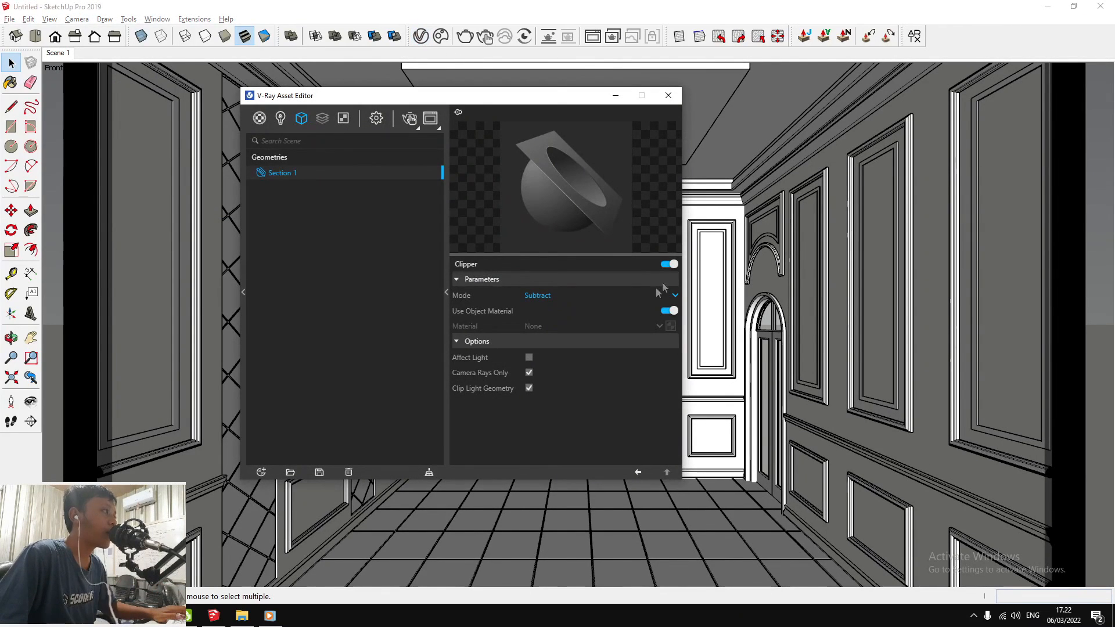
click(376, 119)
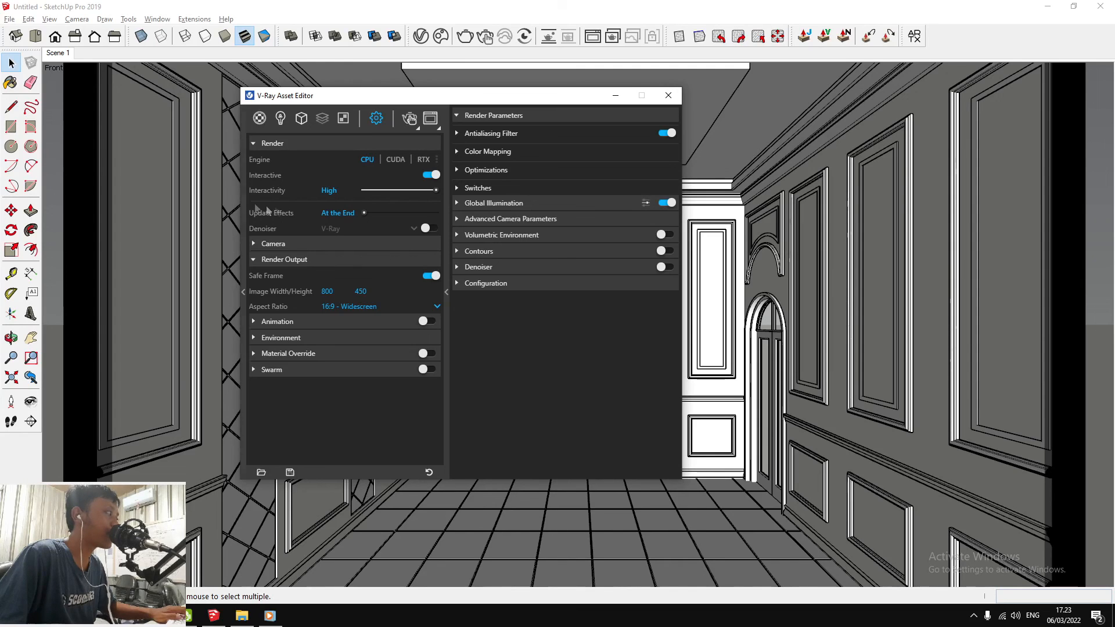
click(428, 354)
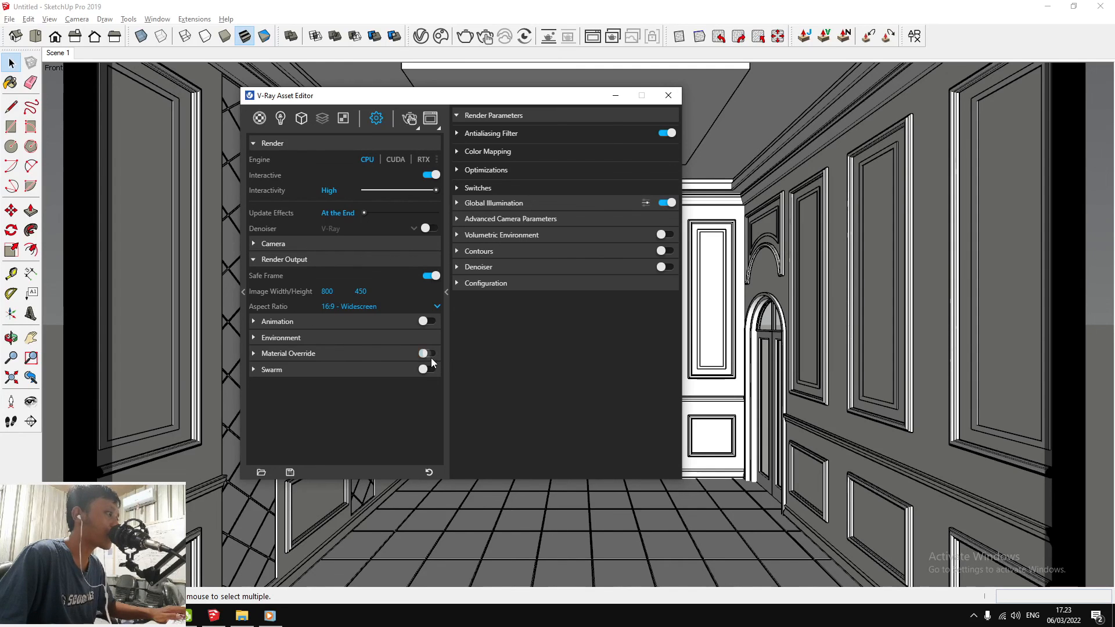
click(668, 95)
click(485, 36)
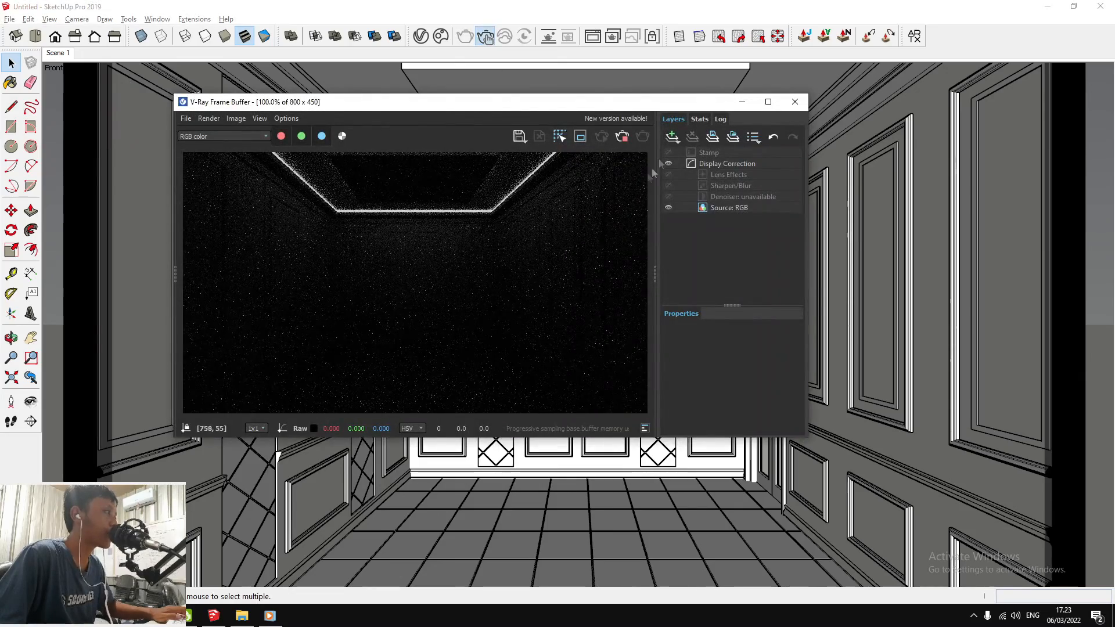
Aim the camera up at the stepped ceiling to examine its cove lights in the interactive render
click(859, 235)
mouse_move(858, 235)
middle_down()
mouse_move(843, 215)
mouse_move(561, 499)
middle_up()
mouse_move(600, 467)
shift+middle_down()
mouse_move(609, 523)
mouse_move(606, 447)
mouse_move(581, 446)
mouse_move(591, 558)
mouse_move(580, 491)
mouse_move(587, 506)
mouse_move(553, 473)
mouse_move(552, 575)
shift+middle_up()
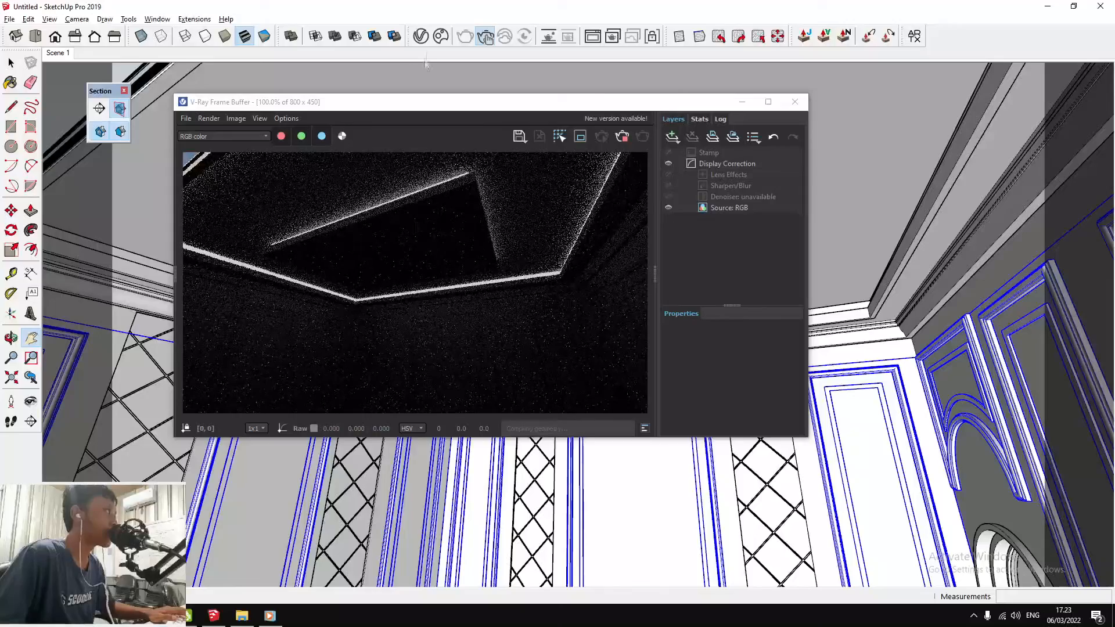
Show V-Ray's light list beside the render window and stop the interactive render
click(420, 36)
drag(430, 95, 816, 89)
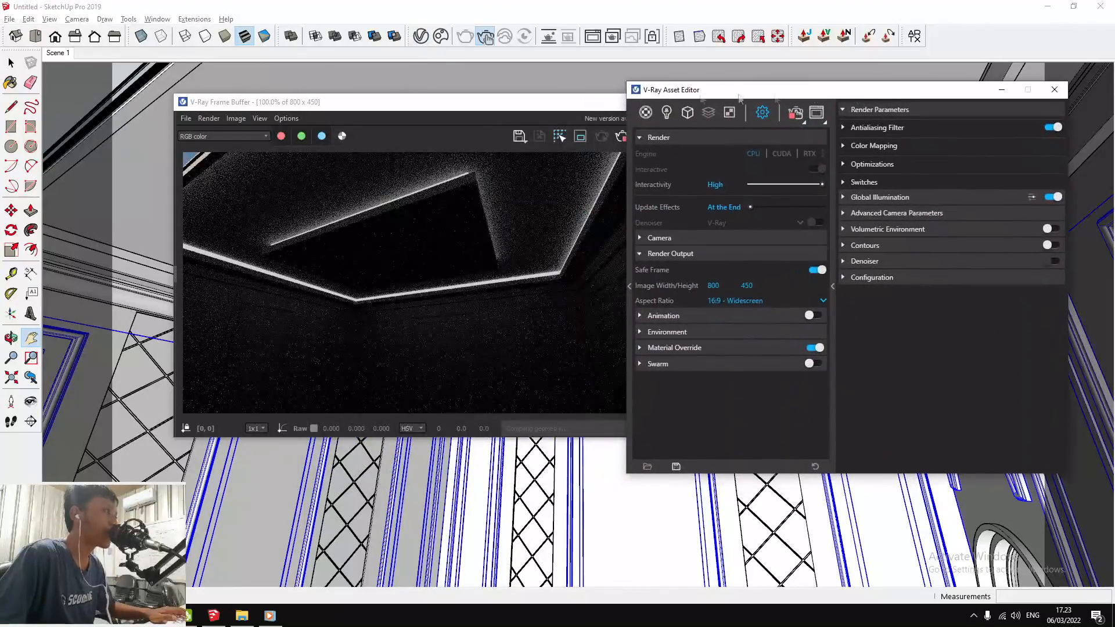
click(598, 105)
drag(599, 105, 506, 90)
click(776, 191)
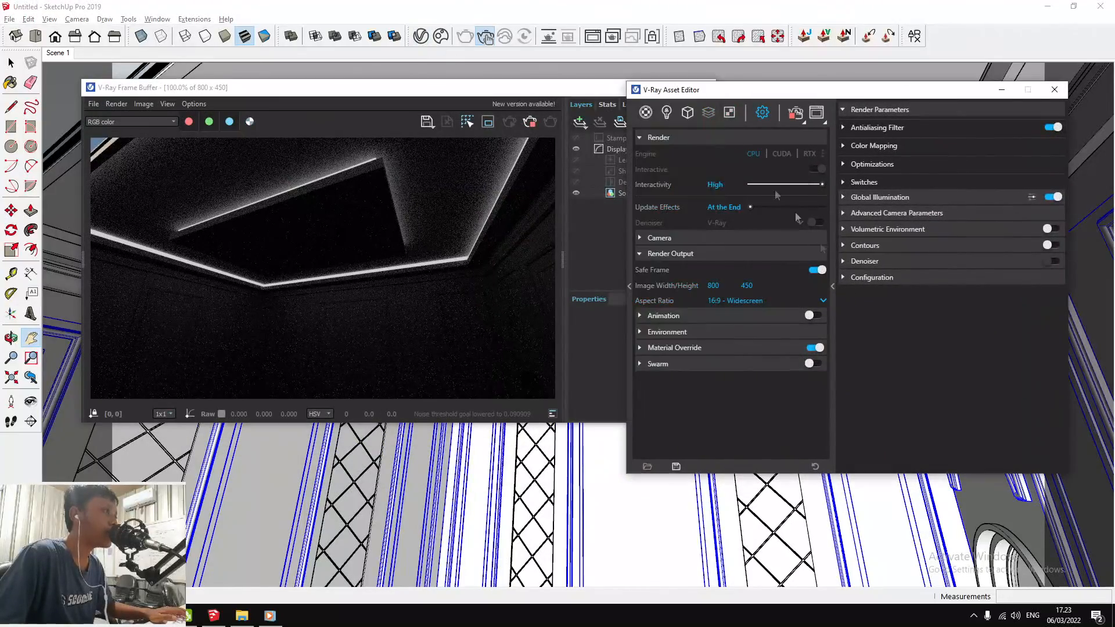
click(667, 114)
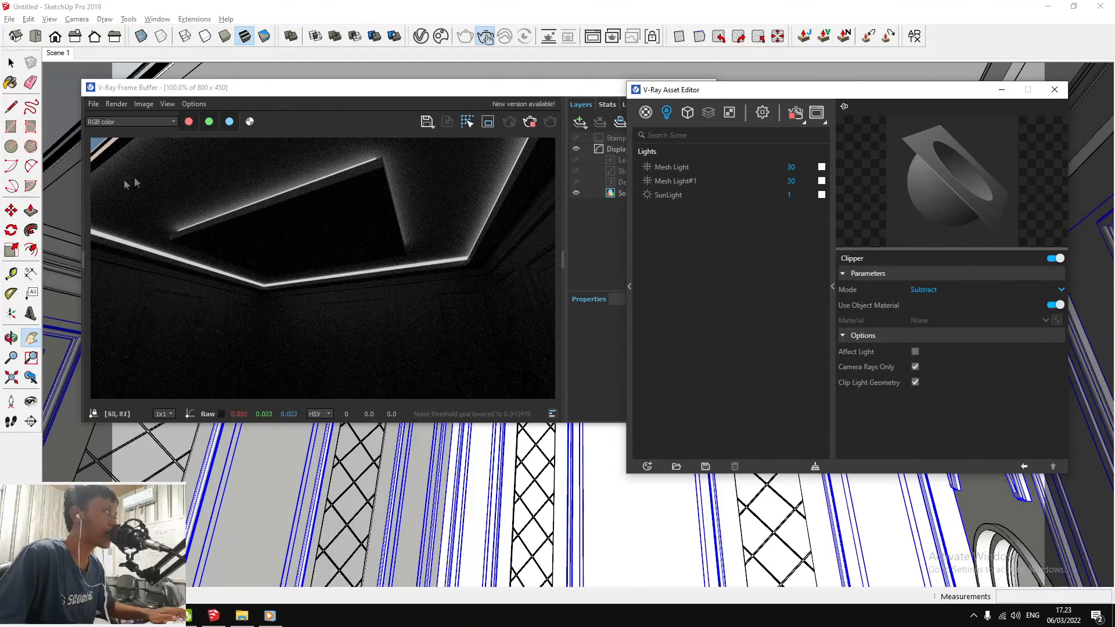
click(605, 311)
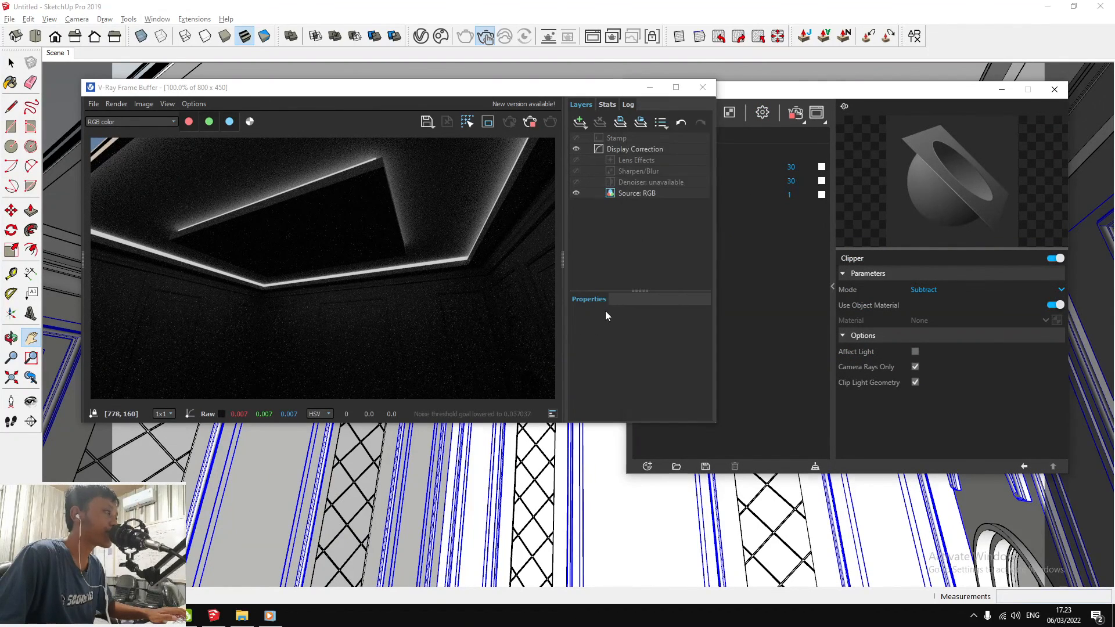
click(789, 217)
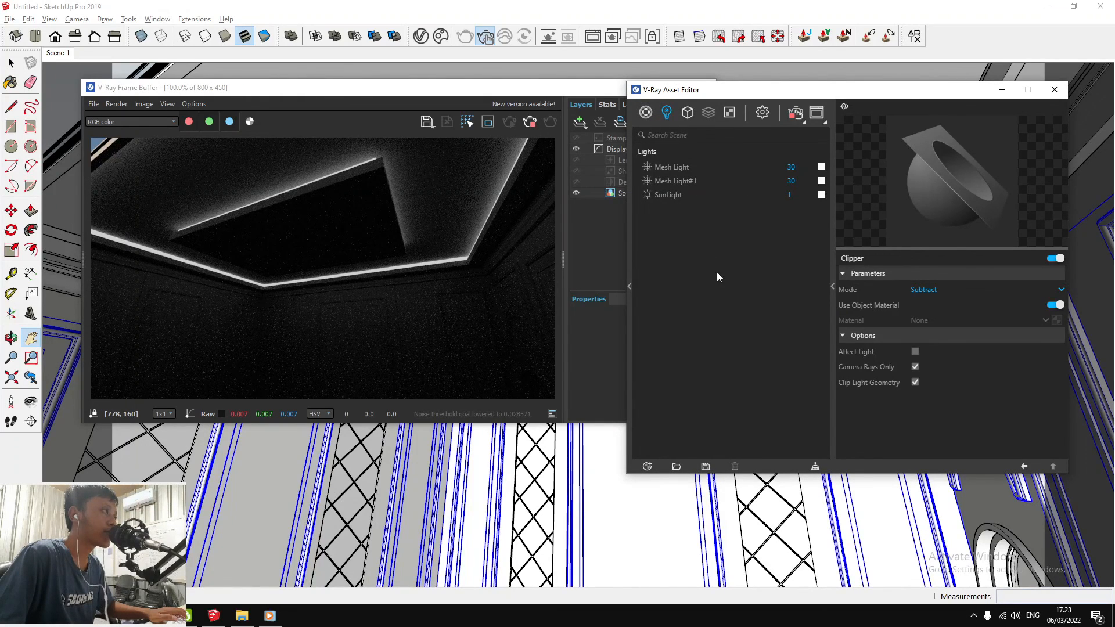
click(353, 481)
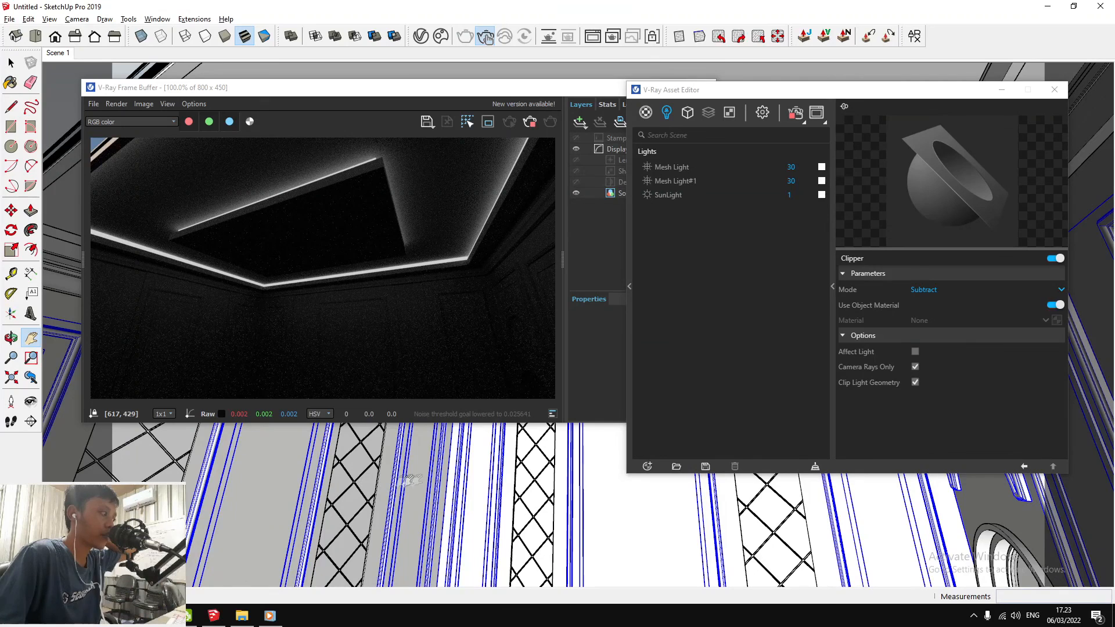
click(700, 279)
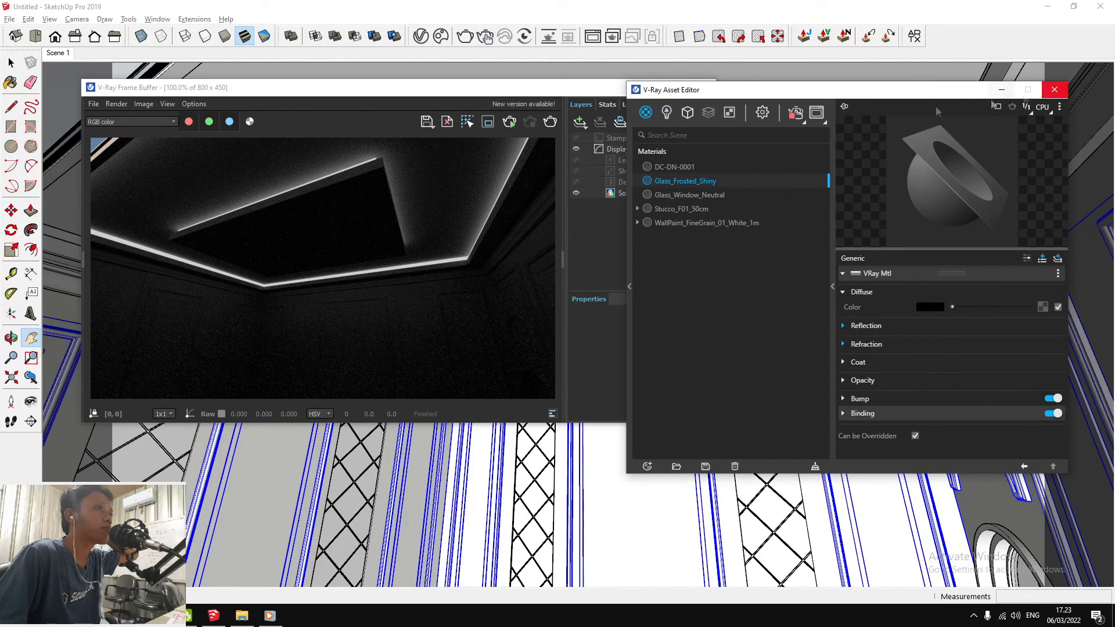
Rename the Mesh Light#1 light as Bias 2
click(670, 113)
click(694, 181)
click(695, 180)
text(BN)
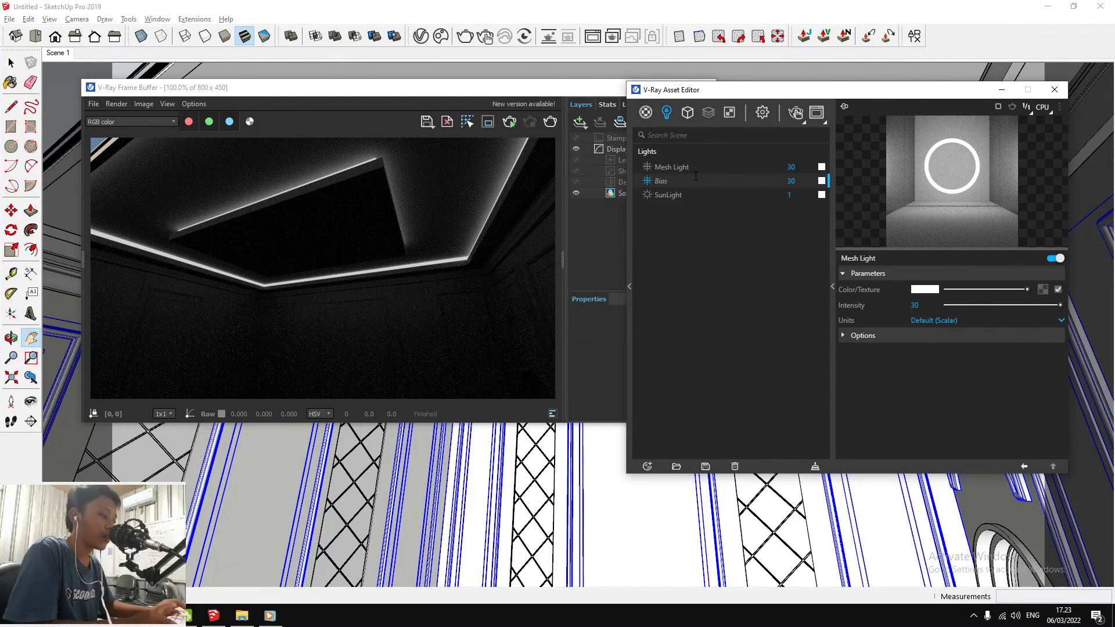
key(Return)
Rename the remaining Mesh Light as Bias 1 and restart the interactive render
click(695, 178)
click(695, 178)
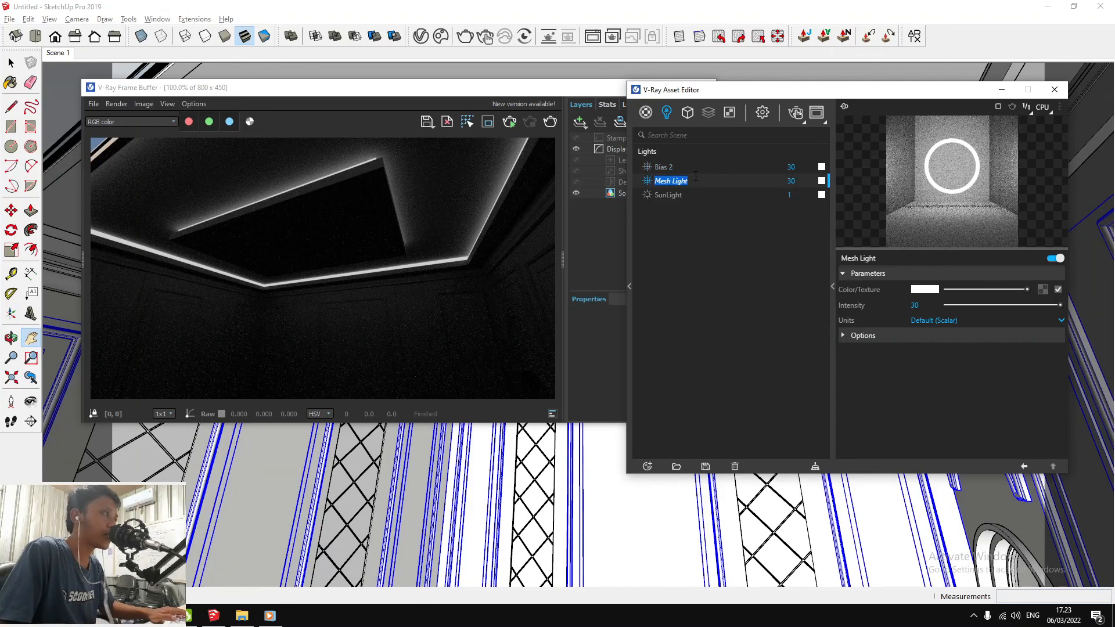
text(Bias 1)
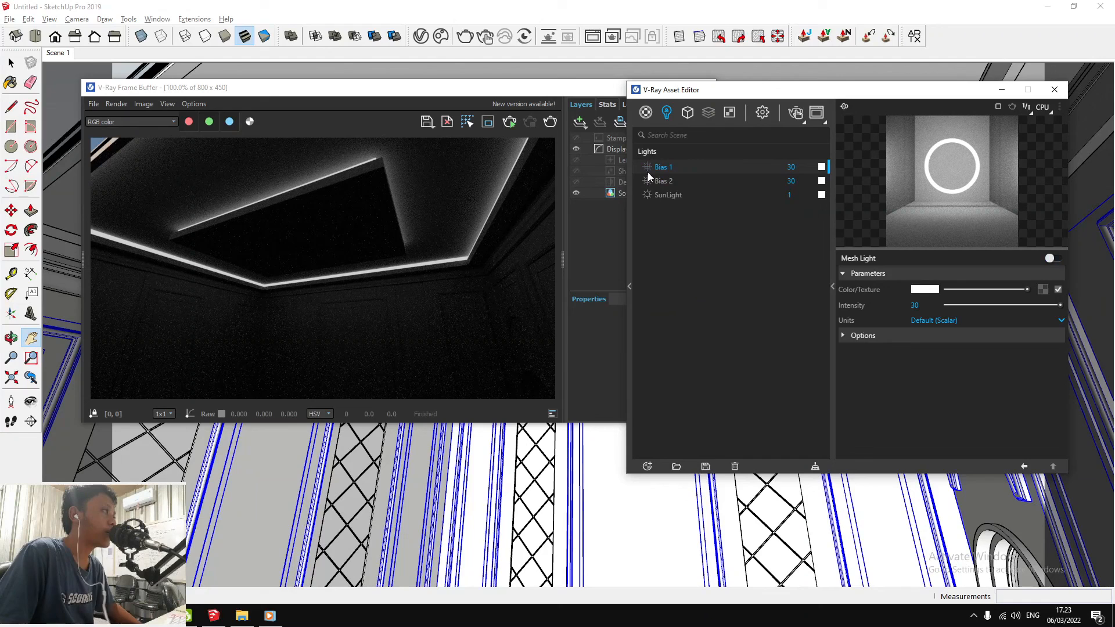
click(510, 121)
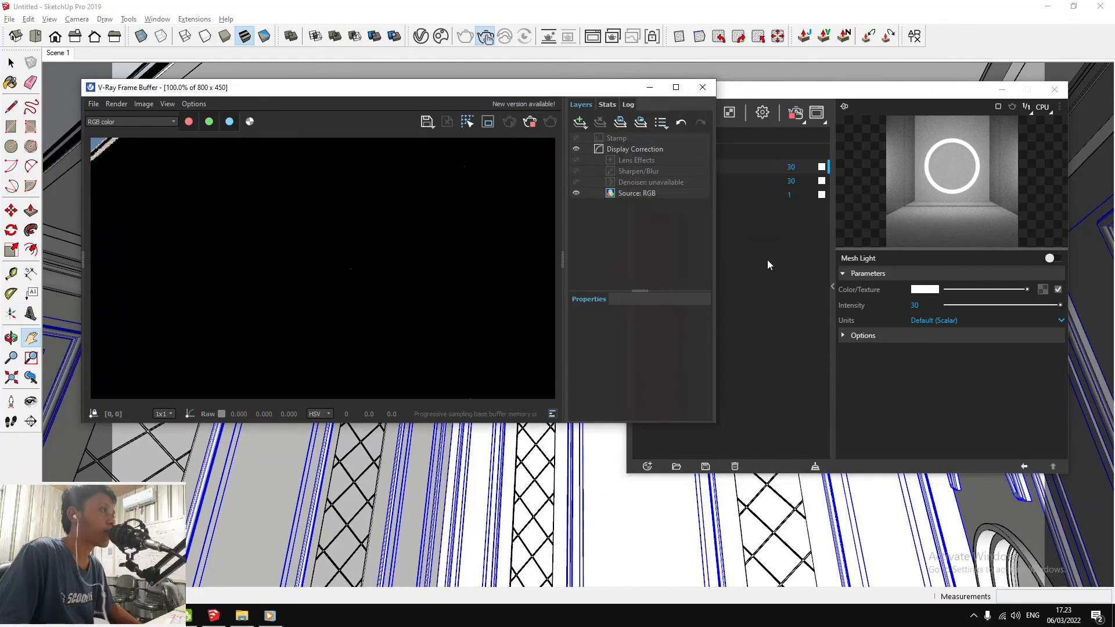
Switch on the Bias 1 light and make it invisible in its options
click(768, 265)
click(652, 166)
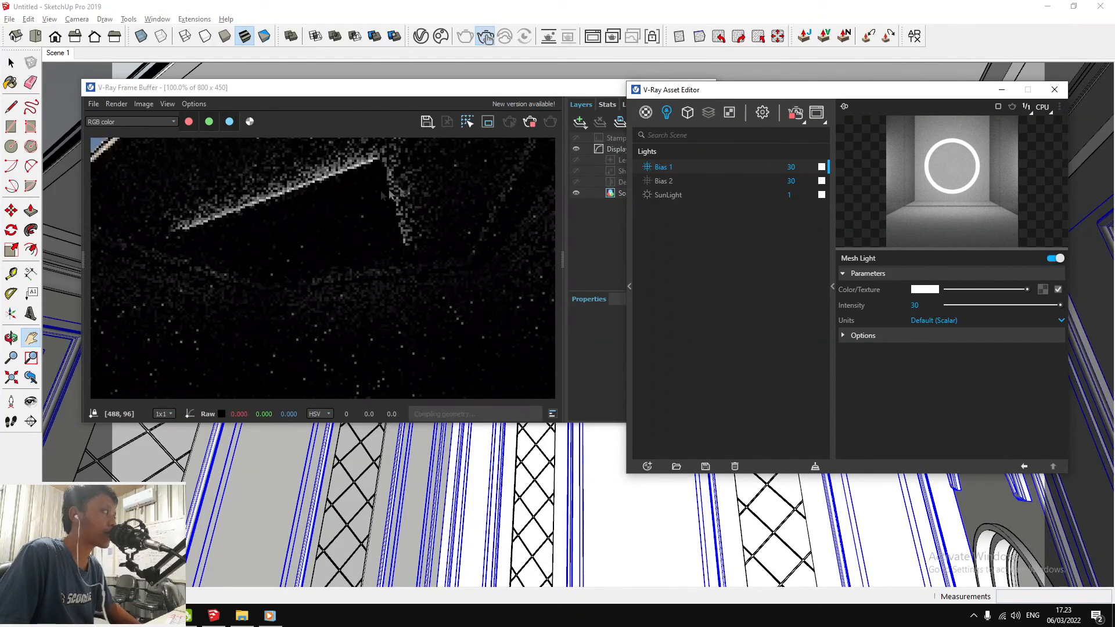
click(905, 332)
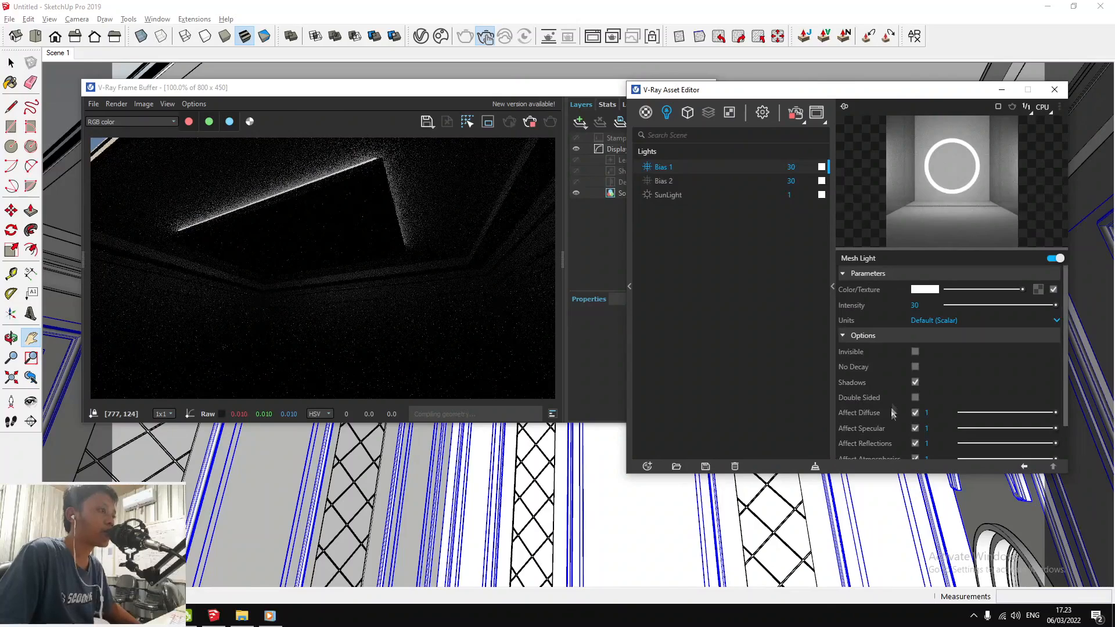
scroll(912, 423, down, 2)
scroll(913, 381, up, 2)
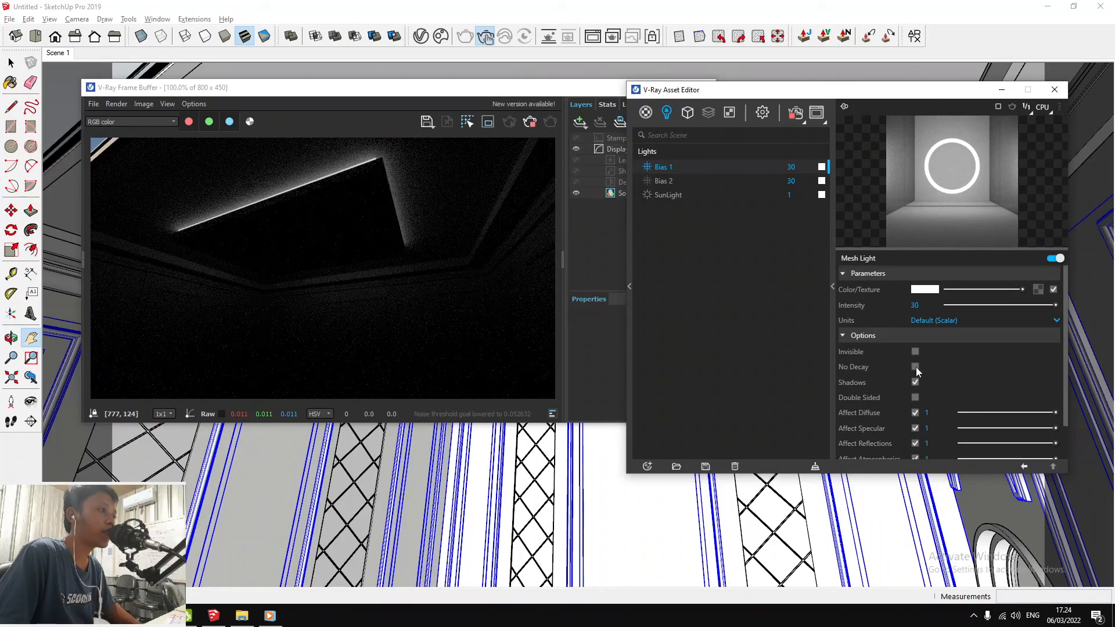
click(915, 352)
click(959, 320)
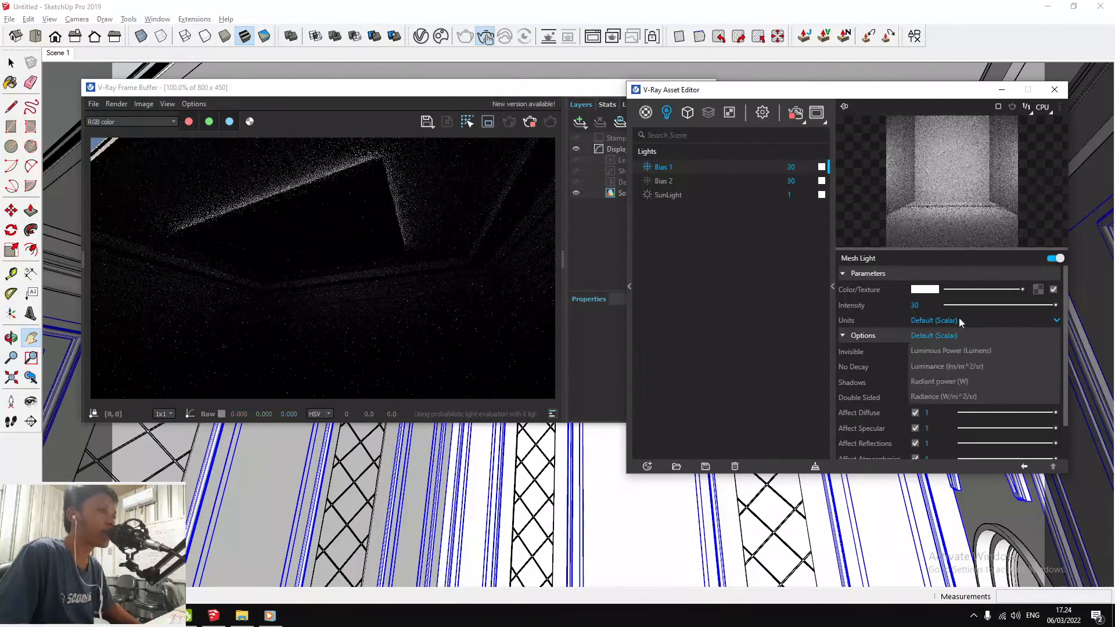
click(936, 382)
click(946, 320)
click(933, 336)
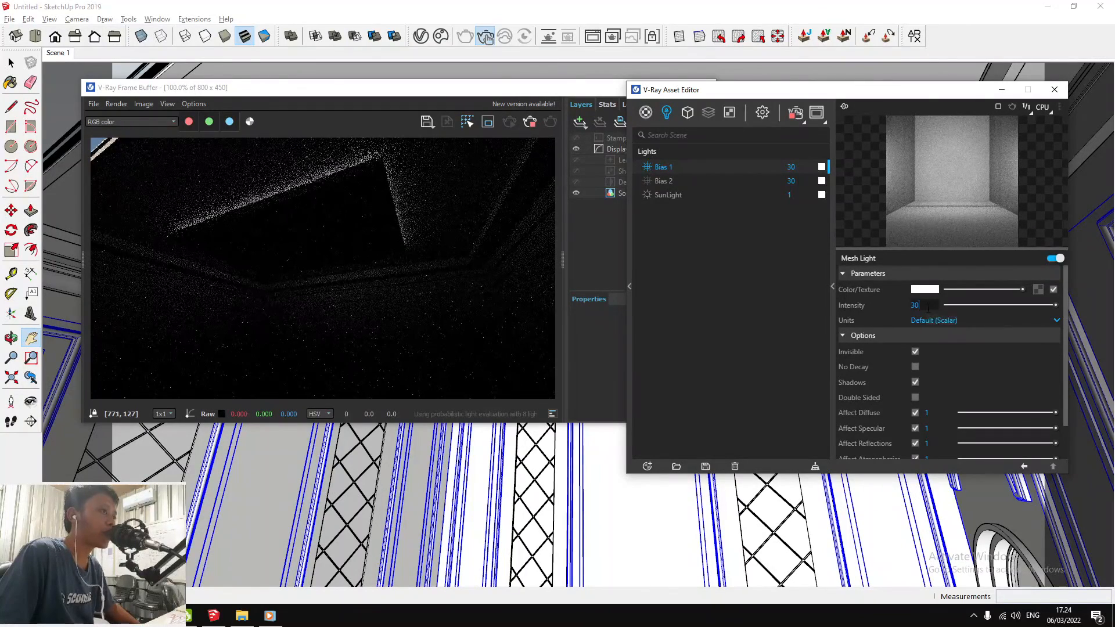
Try an intensity of 100 on the Bias 1 light and settle on 75
text(100)
key(Return)
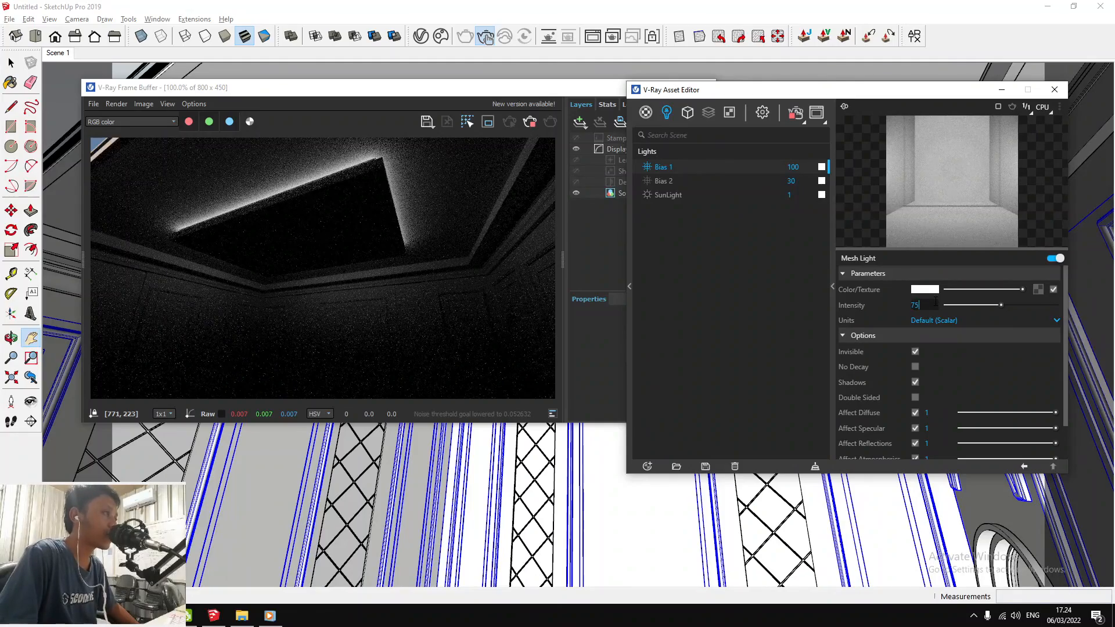
key(Return)
Switch on the Bias 2 light and set its intensity to 75
click(714, 181)
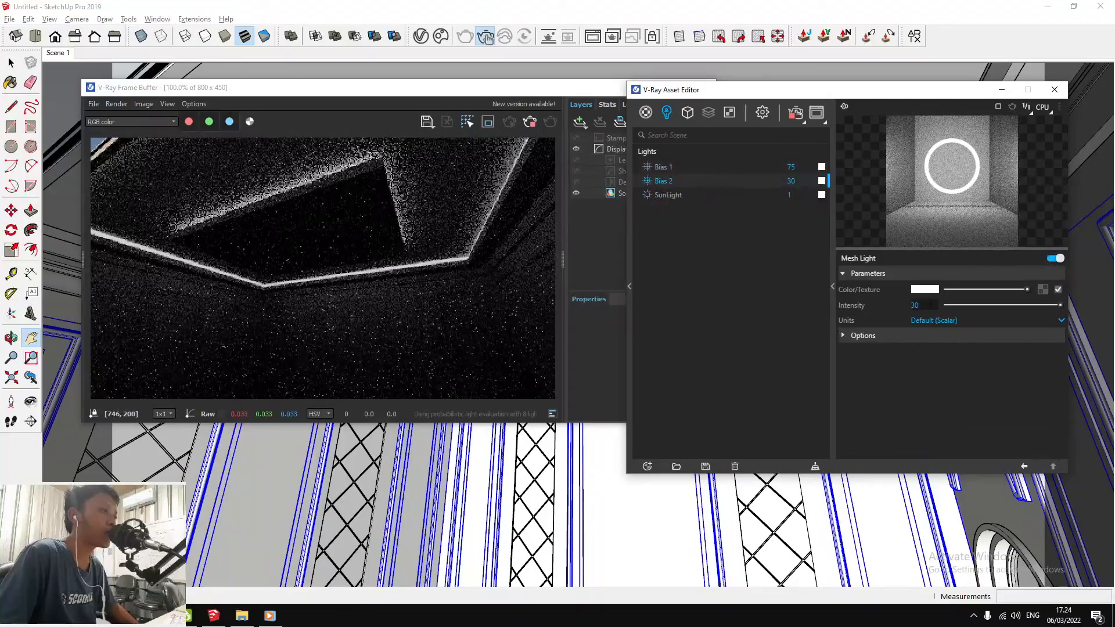
double_click(915, 305)
text(75)
key(Return)
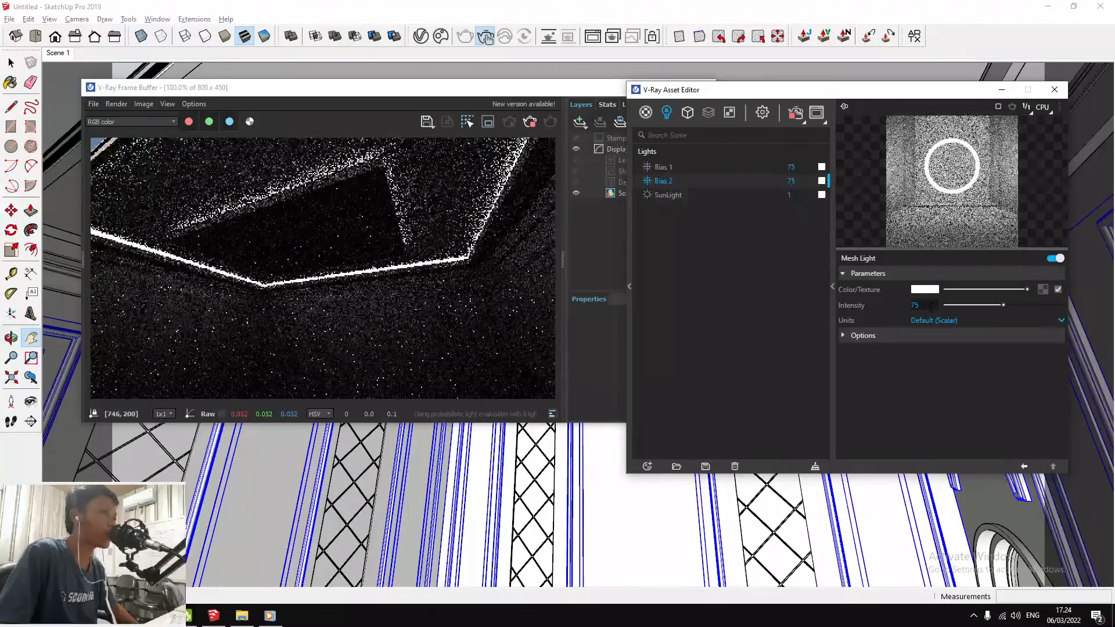
Stop the interactive render and close both V-Ray windows
click(404, 292)
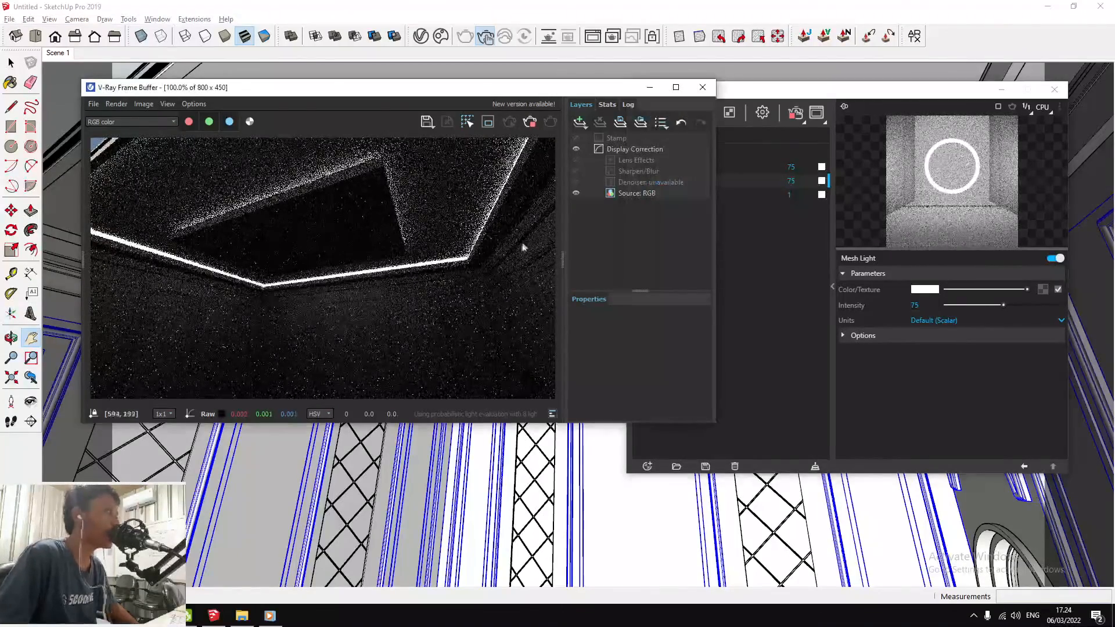
click(531, 122)
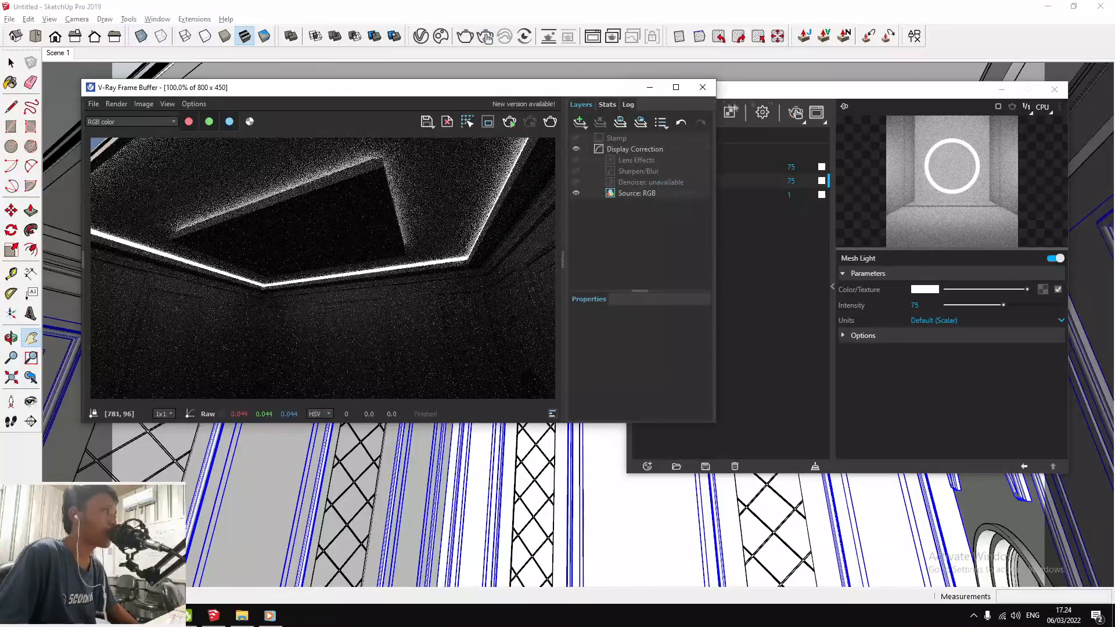
click(703, 88)
click(1055, 89)
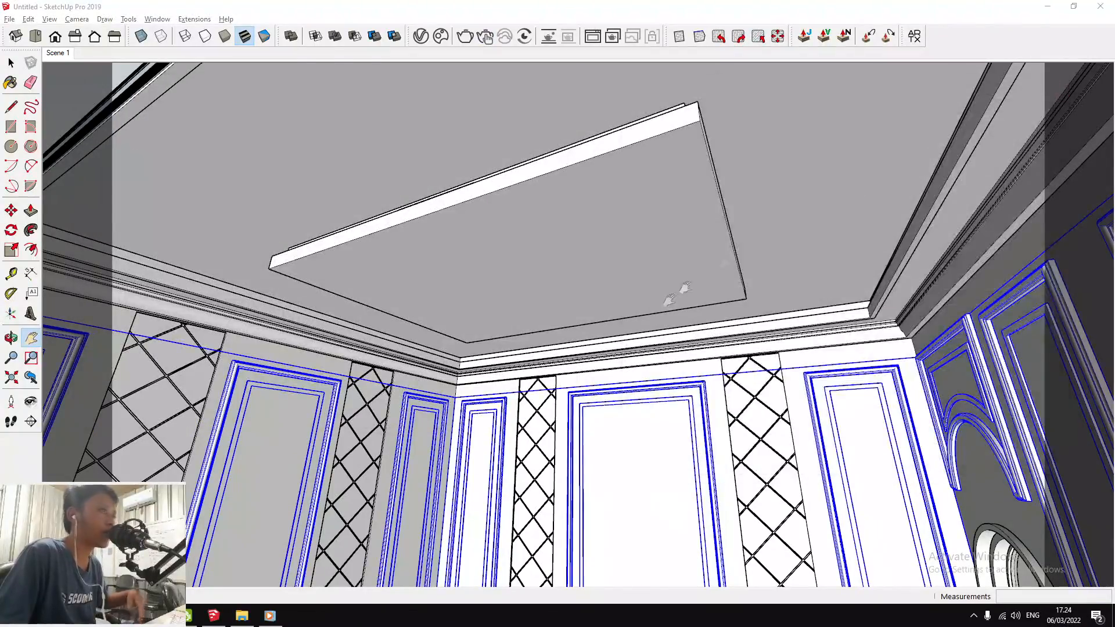
Place a Tape Measure guide on the ceiling parallel to its side edge, near the corner of the central recess
drag(674, 292, 667, 302)
mouse_move(667, 302)
shift+middle_down()
mouse_move(740, 279)
mouse_move(517, 252)
mouse_move(805, 220)
mouse_move(480, 304)
mouse_move(463, 219)
mouse_move(561, 368)
shift+middle_up()
scroll(517, 252, down, 3)
scroll(562, 368, down, 5)
middle_drag(568, 329, 523, 313)
scroll(433, 266, up, 5)
mouse_move(434, 267)
middle_down()
mouse_move(430, 318)
mouse_move(353, 366)
mouse_move(272, 313)
middle_up()
key(t)
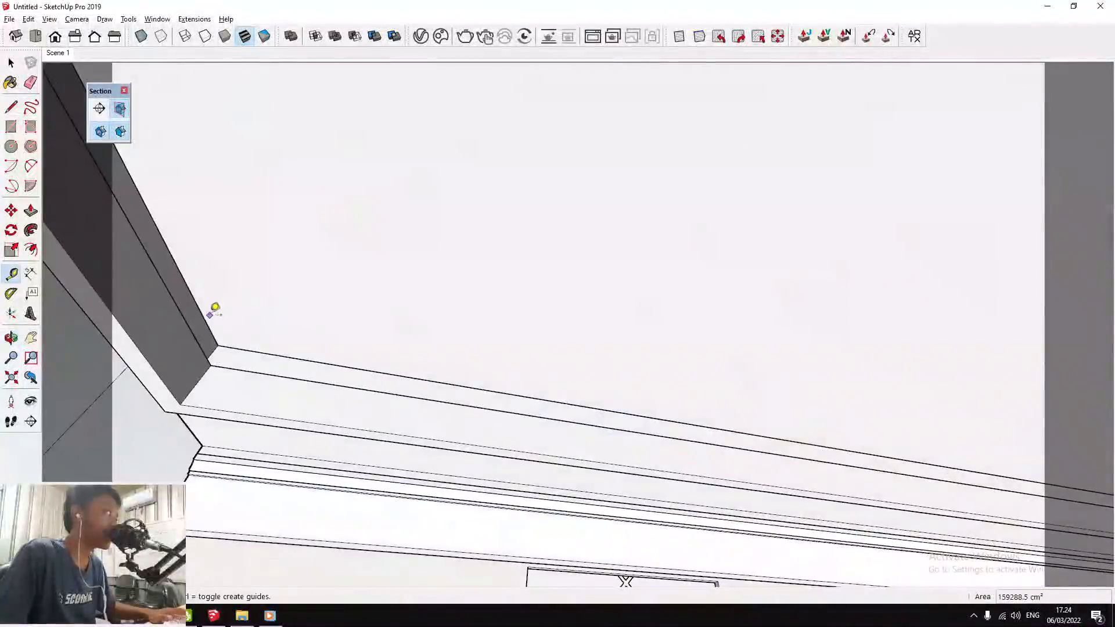
click(203, 317)
scroll(206, 314, down, 2)
scroll(532, 292, down, 3)
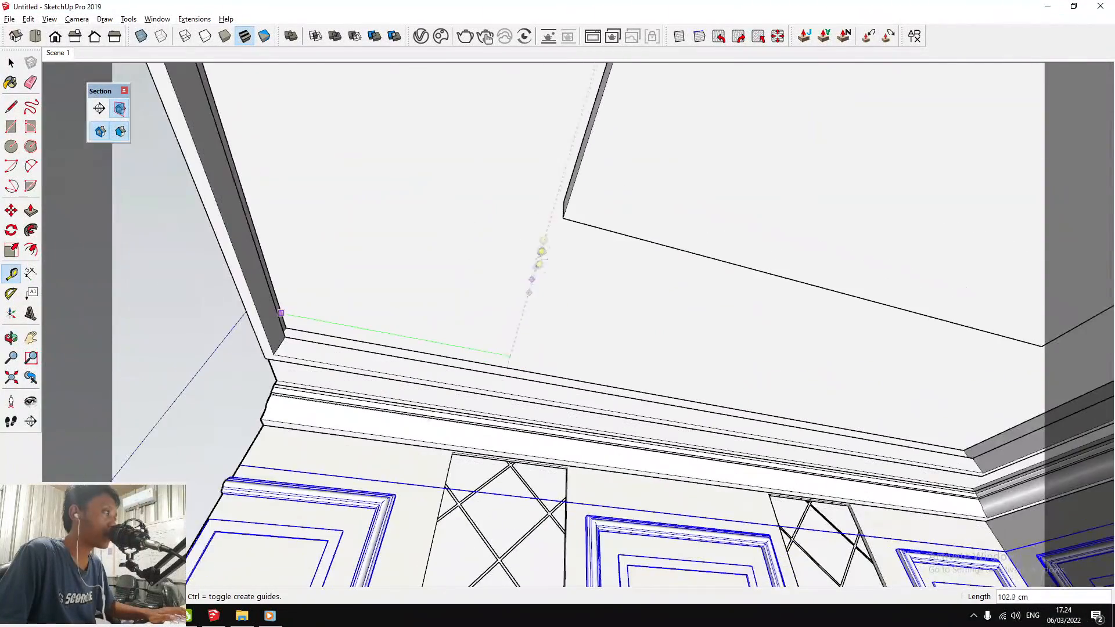
scroll(563, 187, up, 5)
click(593, 195)
scroll(510, 349, down, 3)
scroll(484, 390, up, 3)
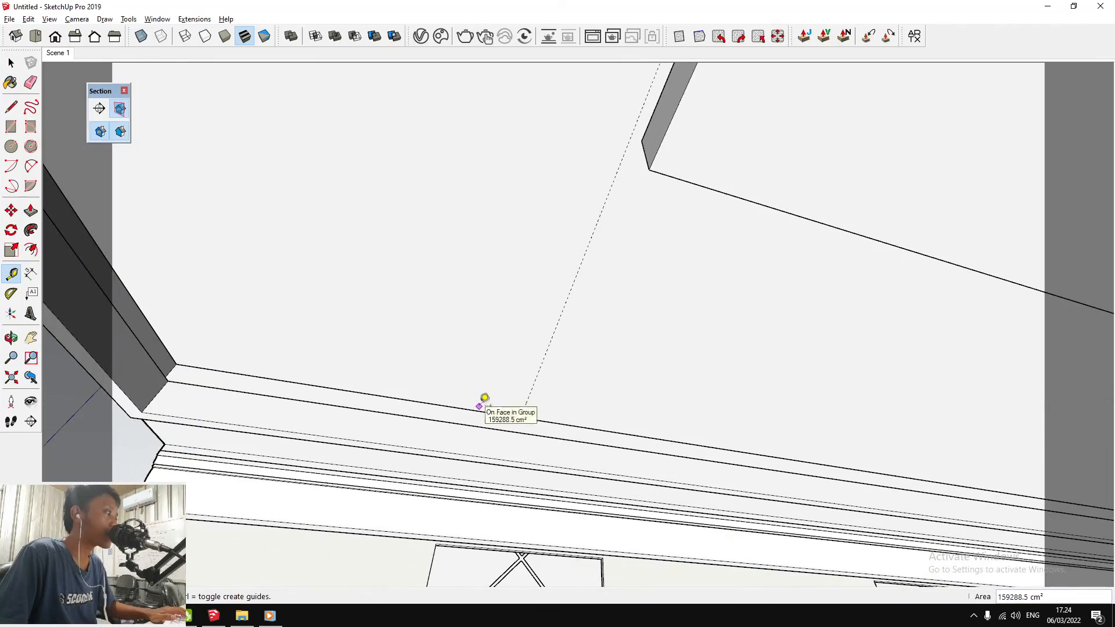
click(485, 398)
key(space)
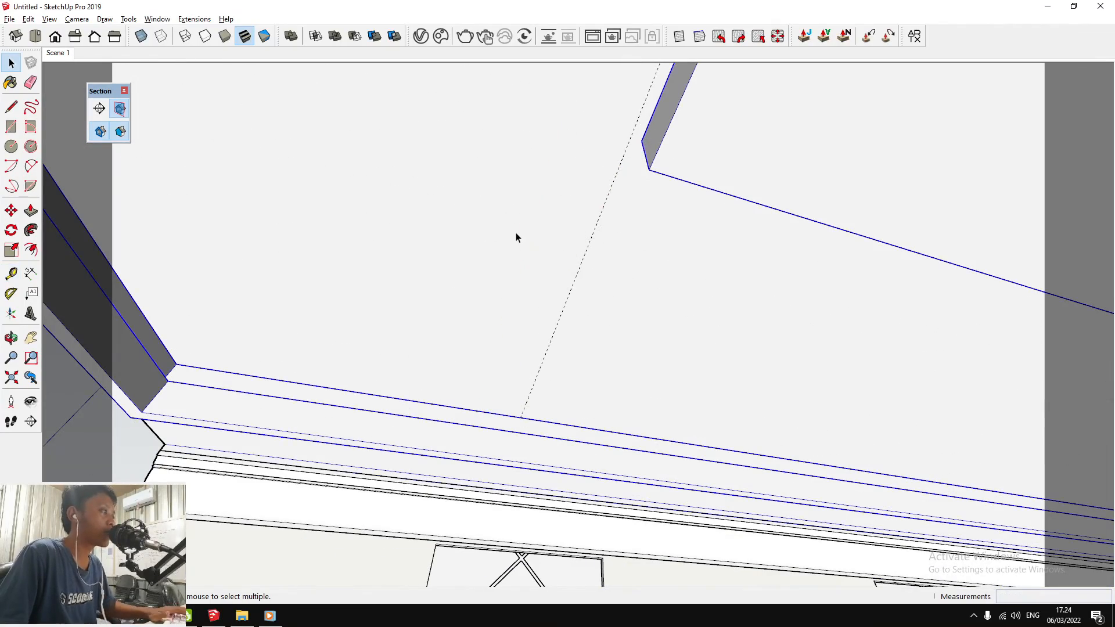
Open the ceiling group and draw a rectangle from one recess corner to the nearest corner of the ceiling face
double_click(517, 235)
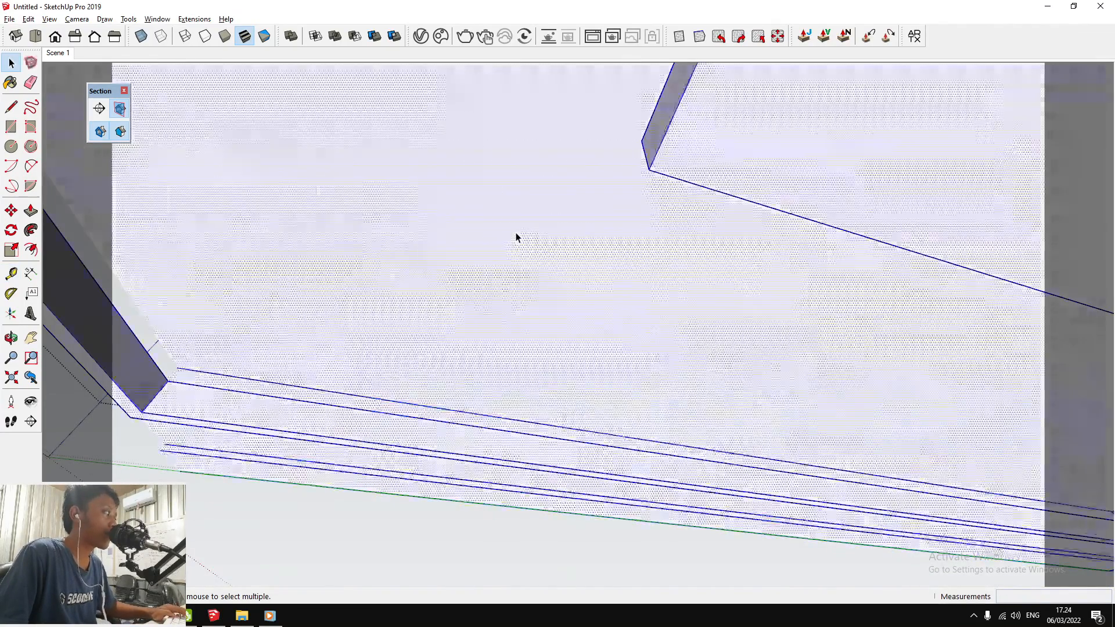
middle_drag(516, 237, 416, 407)
click(416, 406)
scroll(408, 424, up, 2)
scroll(408, 423, down, 2)
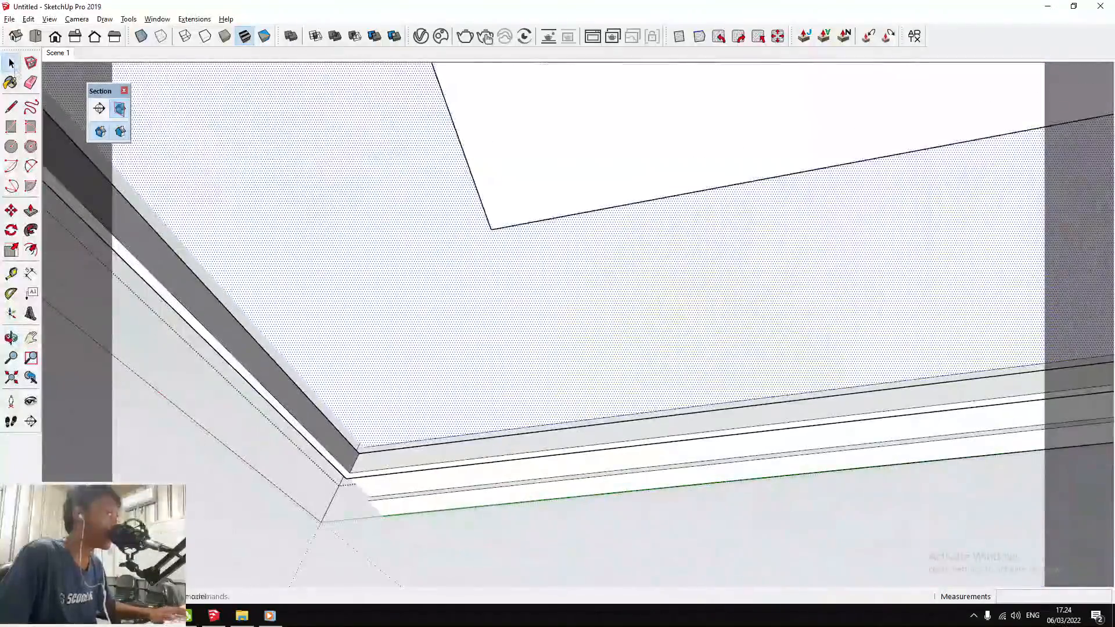
drag(366, 337, 391, 311)
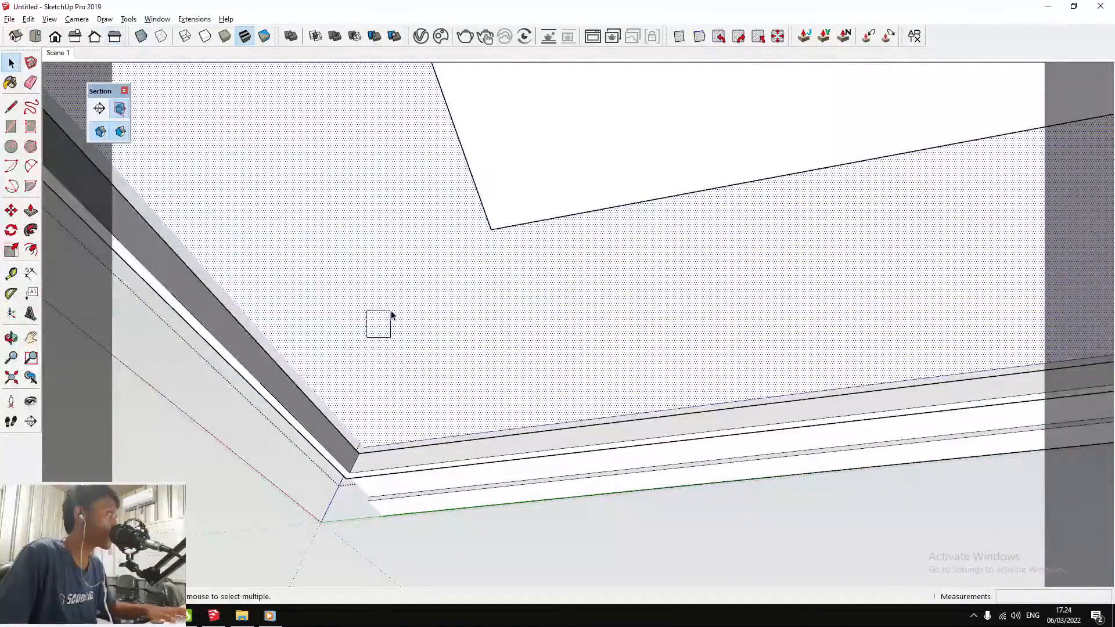
scroll(391, 313, down, 3)
scroll(430, 320, up, 2)
key(r)
click(443, 233)
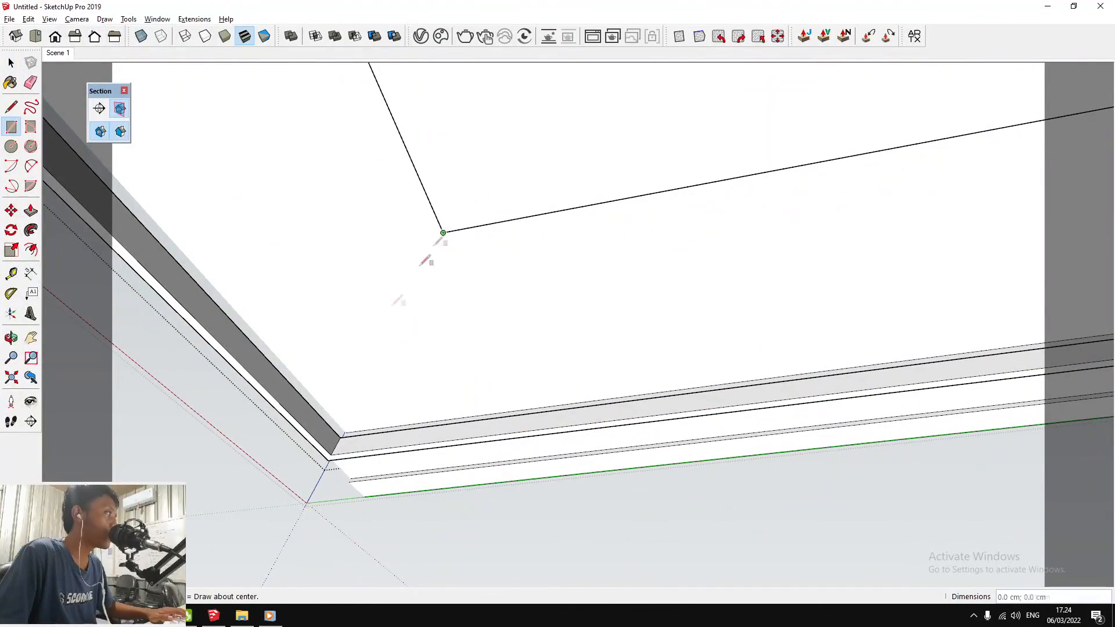
click(335, 456)
Draw matching 100 × 100 cm squares from the recess's other three corners to the ceiling's remaining corners
scroll(359, 414, down, 5)
scroll(623, 335, up, 2)
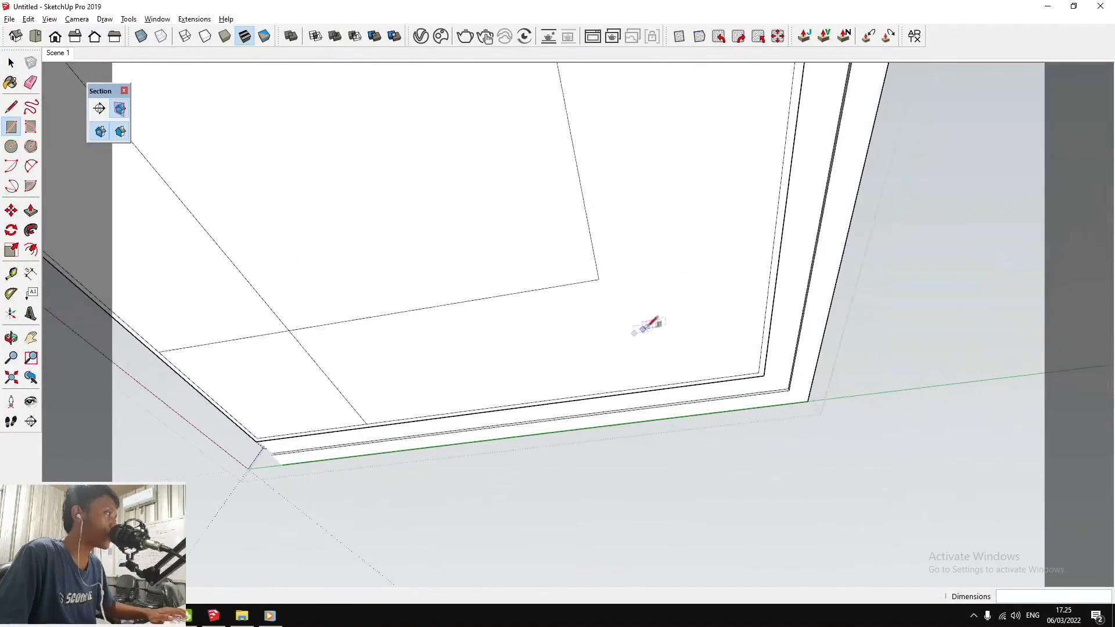
click(599, 279)
scroll(677, 334, up, 2)
click(791, 381)
scroll(710, 376, down, 5)
scroll(655, 270, down, 3)
scroll(650, 201, up, 1)
click(648, 201)
scroll(706, 136, up, 2)
click(751, 69)
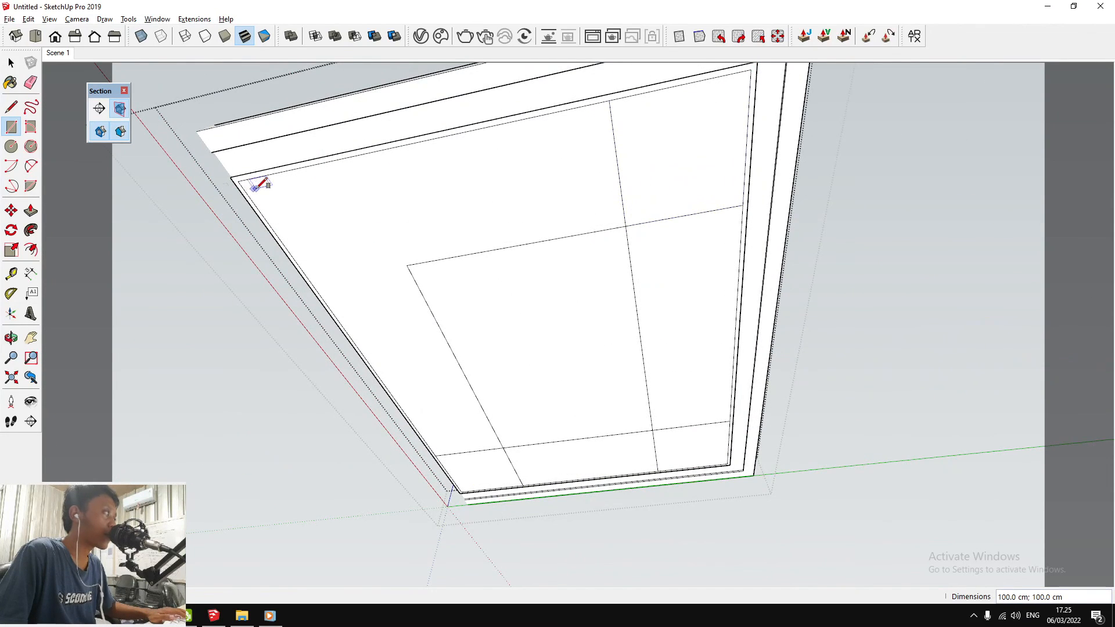
click(238, 180)
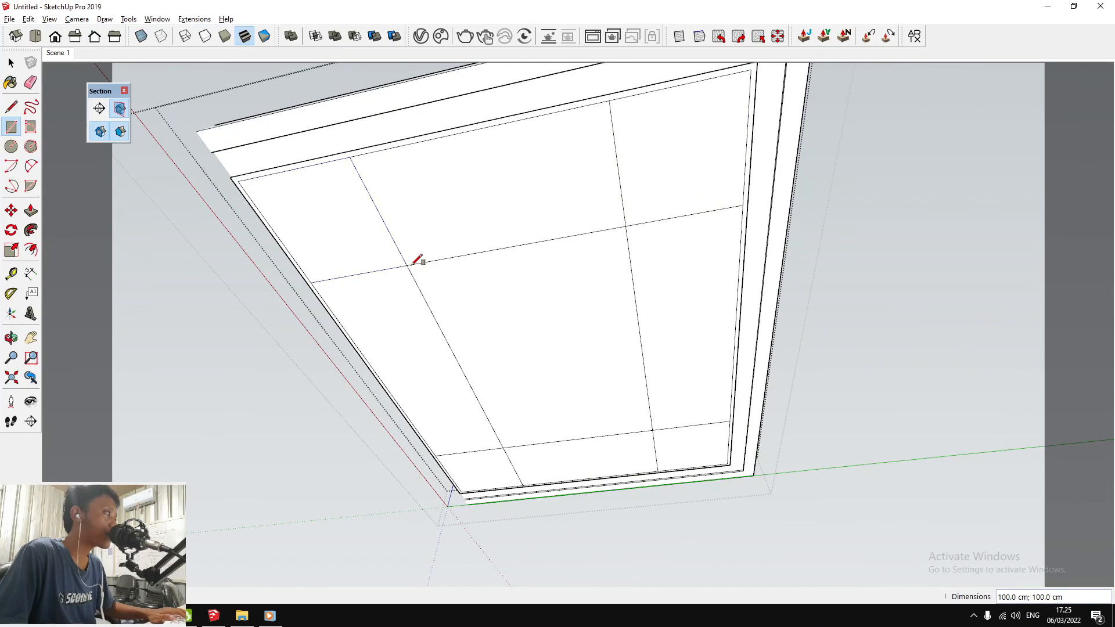
Quarter one ceiling corner square with a 100 × 50 cm rectangle and a second rectangle from its edge midpoint
scroll(505, 242, up, 1)
scroll(531, 239, down, 2)
click(589, 127)
text(100;50)
key(Return)
click(645, 115)
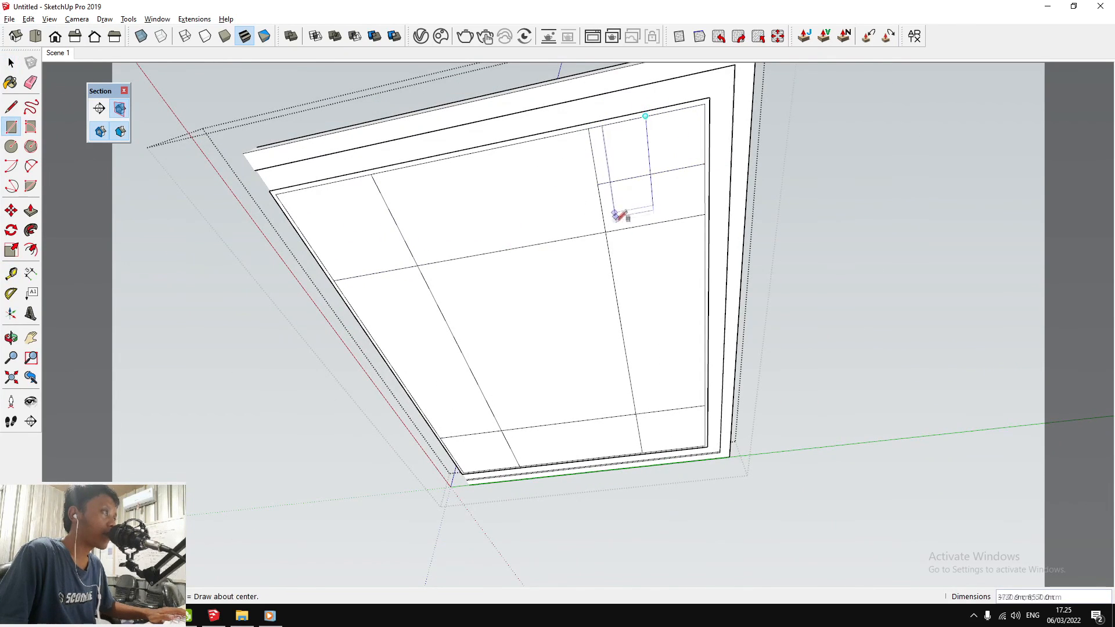
click(611, 231)
key(space)
scroll(605, 224, up, 1)
middle_drag(603, 219, 767, 287)
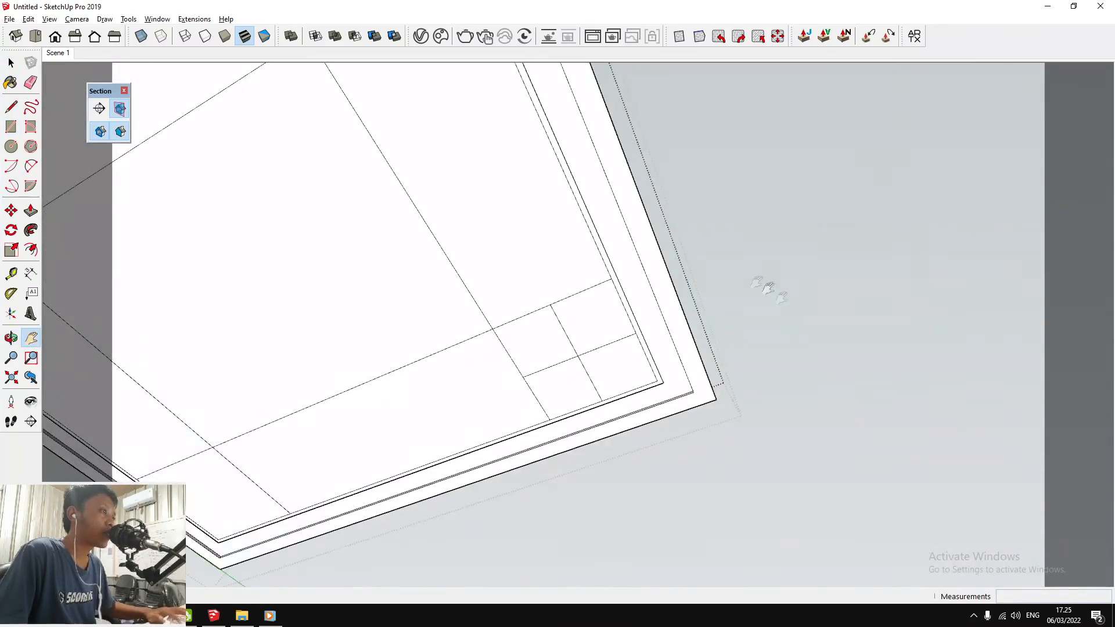
scroll(578, 366, up, 6)
key(c)
click(570, 335)
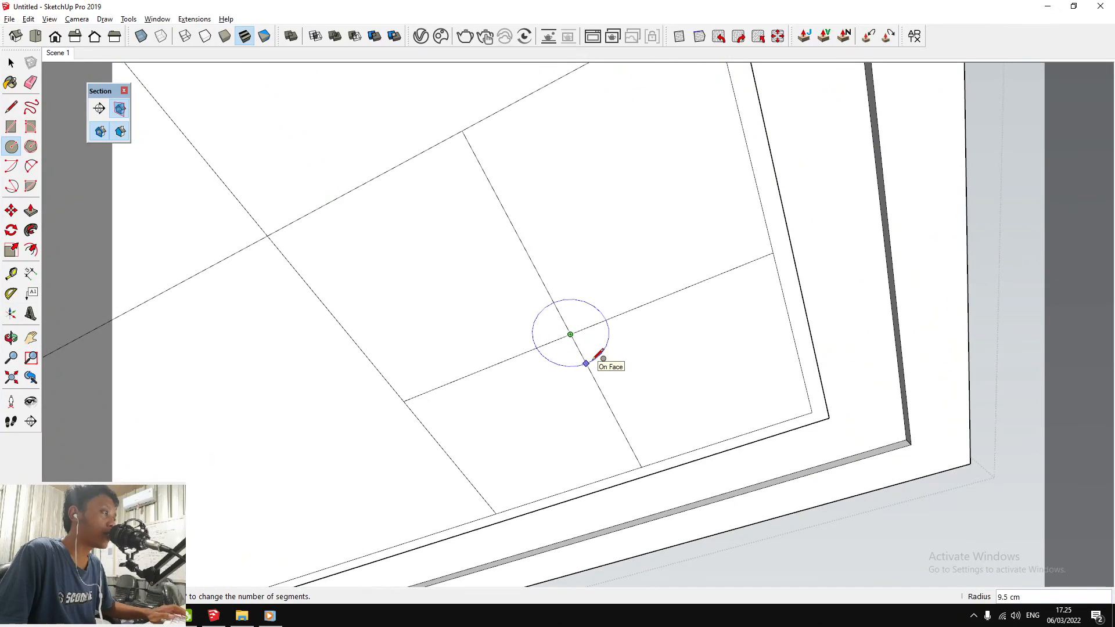
key(Escape)
Place guides along both centre lines of the quartered corner square and delete the dividing edges
scroll(589, 360, down, 4)
key(t)
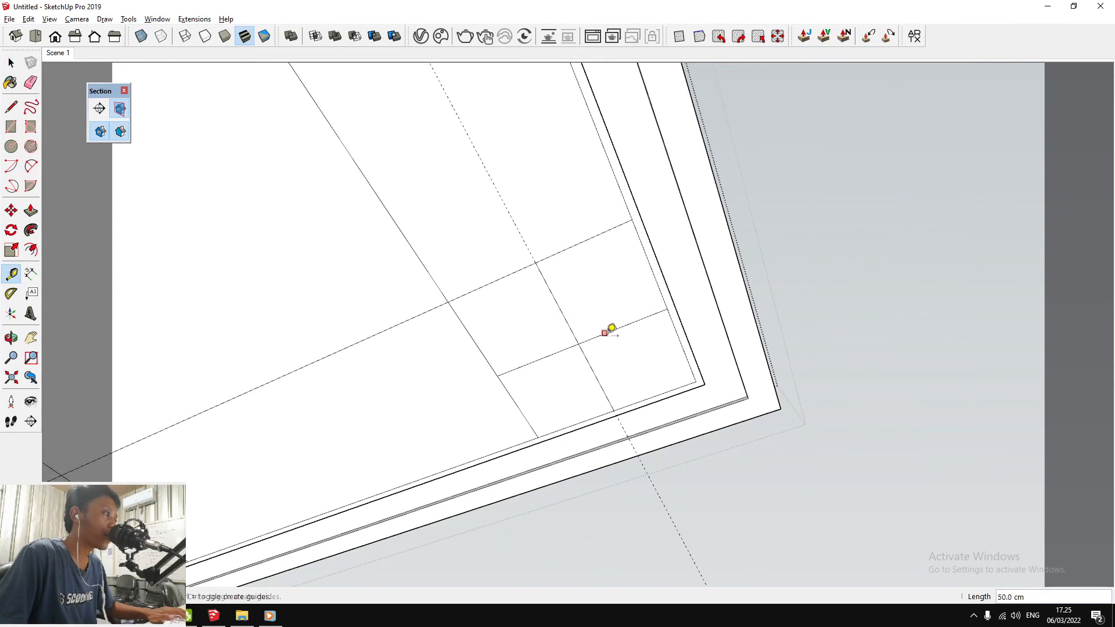
double_click(604, 335)
key(space)
click(588, 359)
click(585, 356)
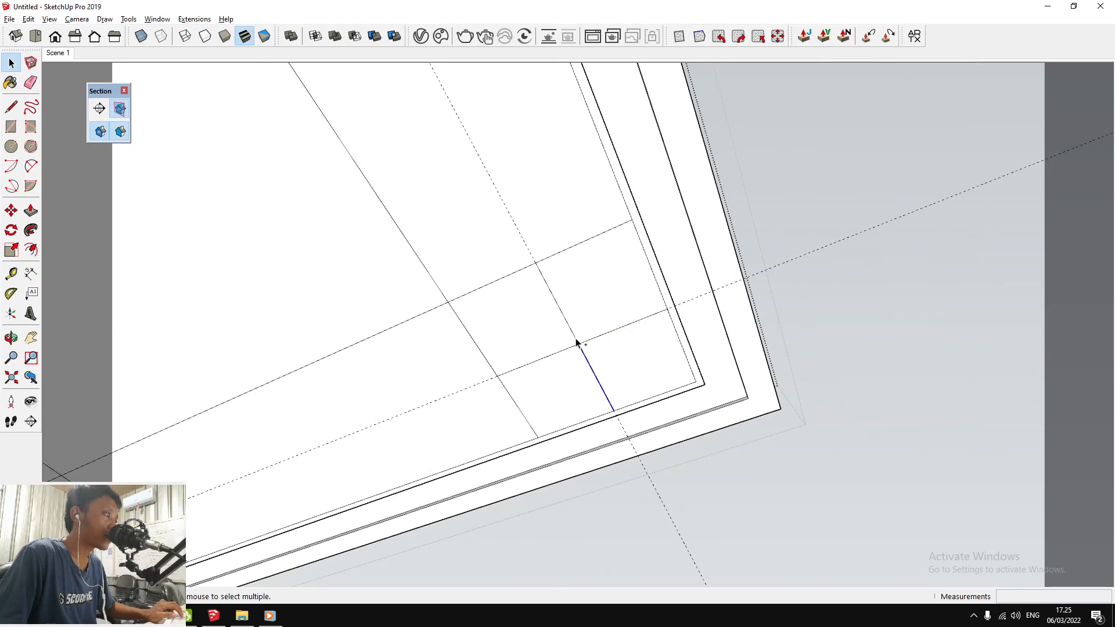
key(Delete)
Draw a circle of 20 cm radius at the guides' intersection and undo it
scroll(577, 348, up, 2)
key(c)
click(579, 343)
text(20)
key(Return)
key(ctrl+z)
Draw a circle of 10 cm radius centred on the guides' intersection in the ceiling corner square
scroll(597, 376, up, 2)
click(571, 323)
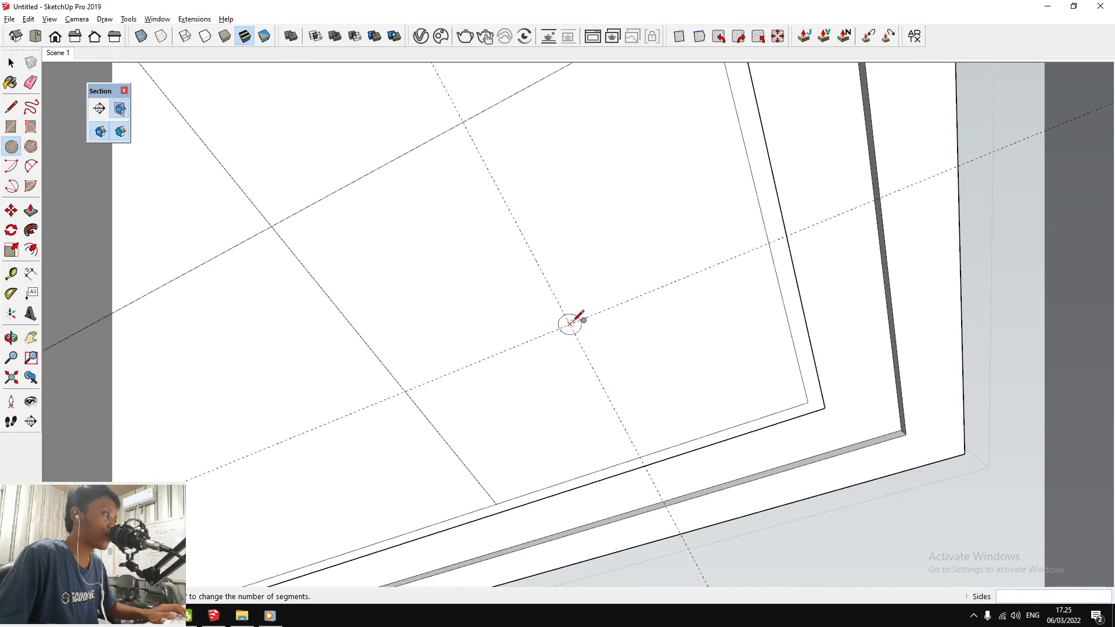
text(10)
key(Return)
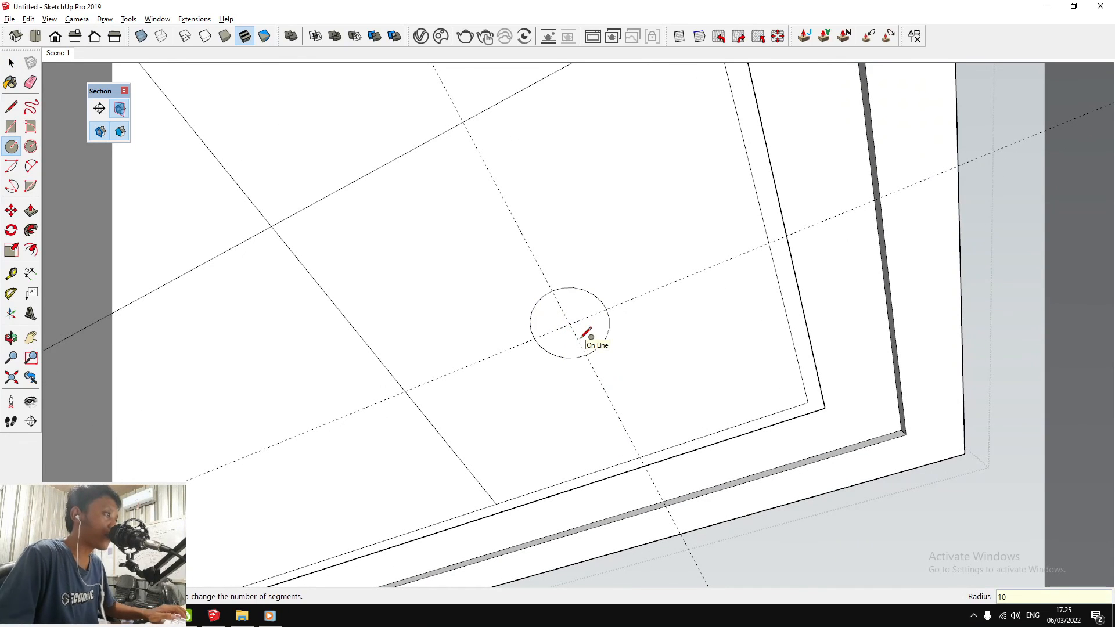
key(space)
Select the 10 cm radius circle's edge and set its segment count to 100
click(599, 348)
key(b)
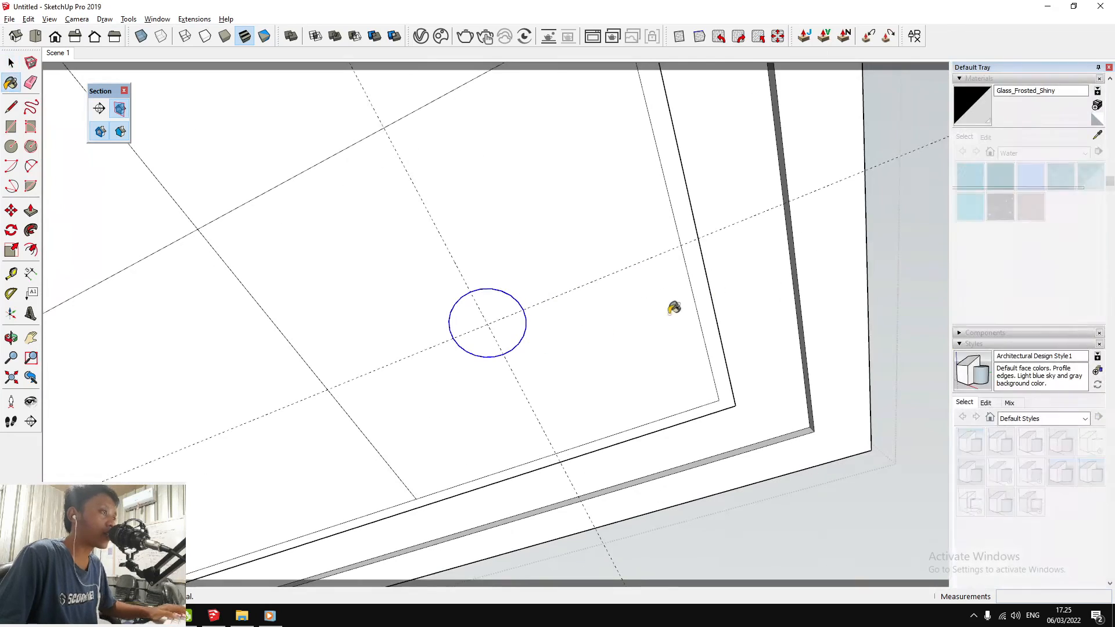
scroll(1056, 117, up, 3)
click(1043, 135)
text(10)
key(Return)
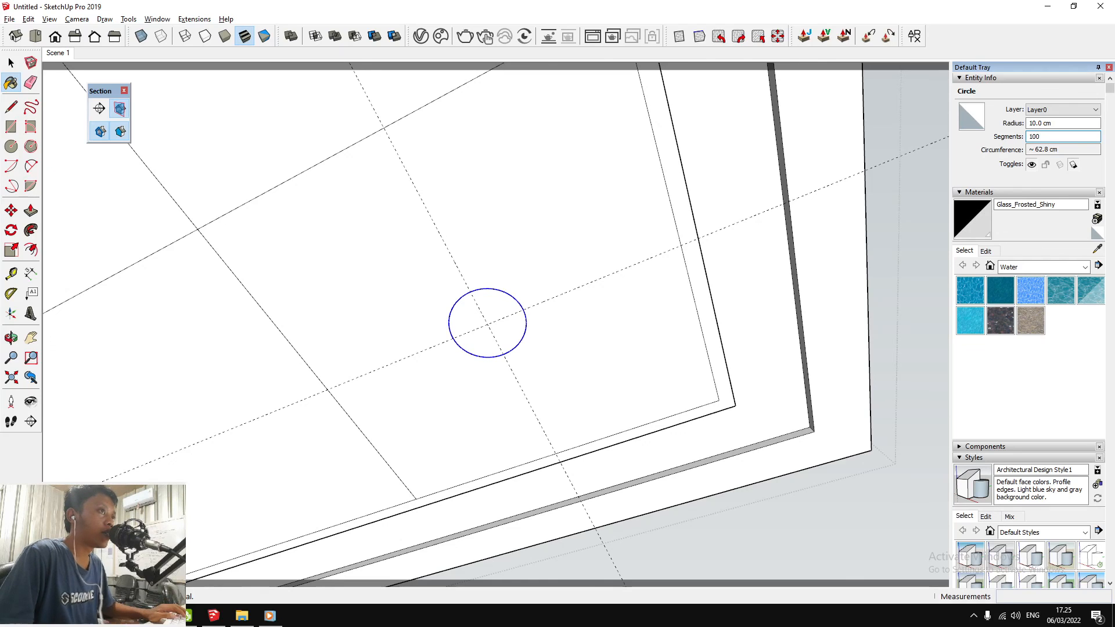
scroll(504, 311, down, 3)
scroll(505, 311, up, 5)
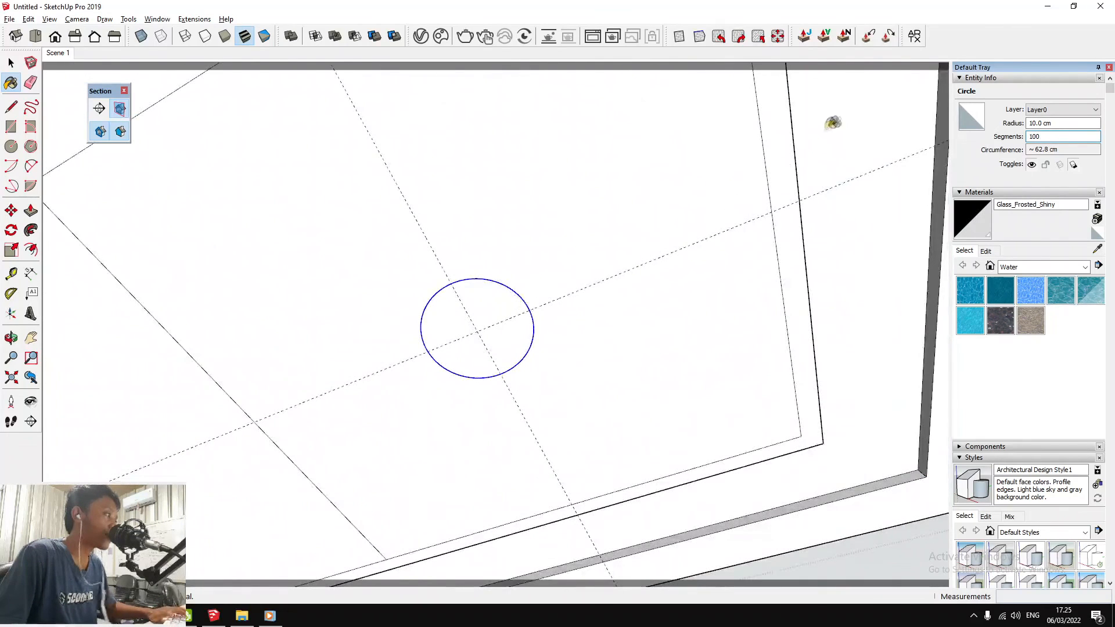
Copy the circle out of the ceiling group and paste it in place outside the group
scroll(833, 123, down, 2)
click(996, 40)
key(space)
scroll(523, 311, up, 3)
click(613, 246)
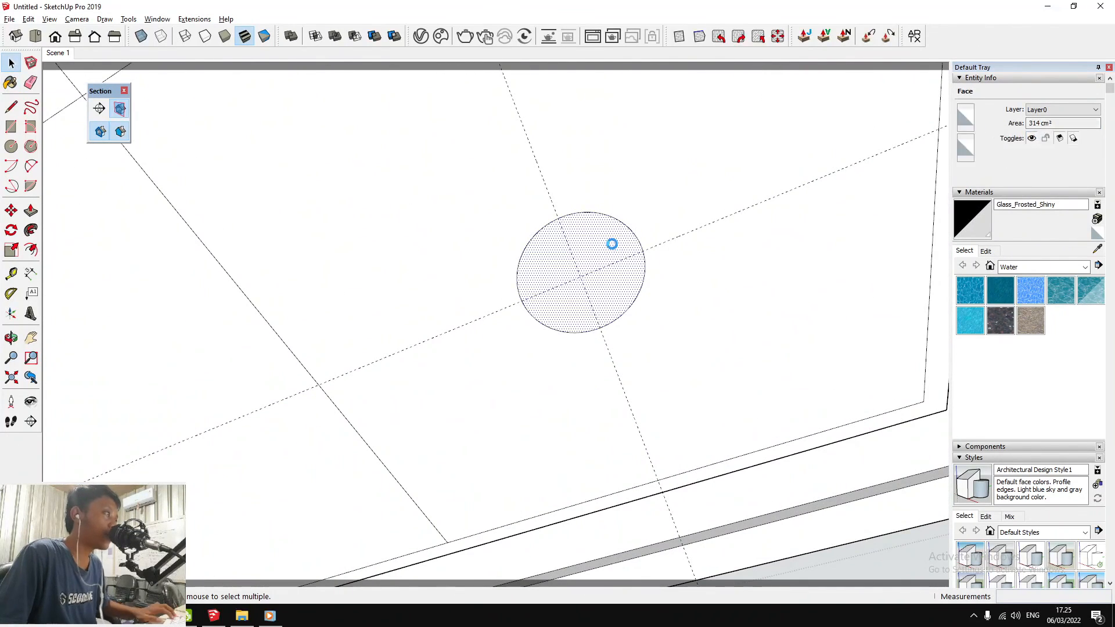
scroll(612, 244, down, 6)
scroll(608, 302, up, 1)
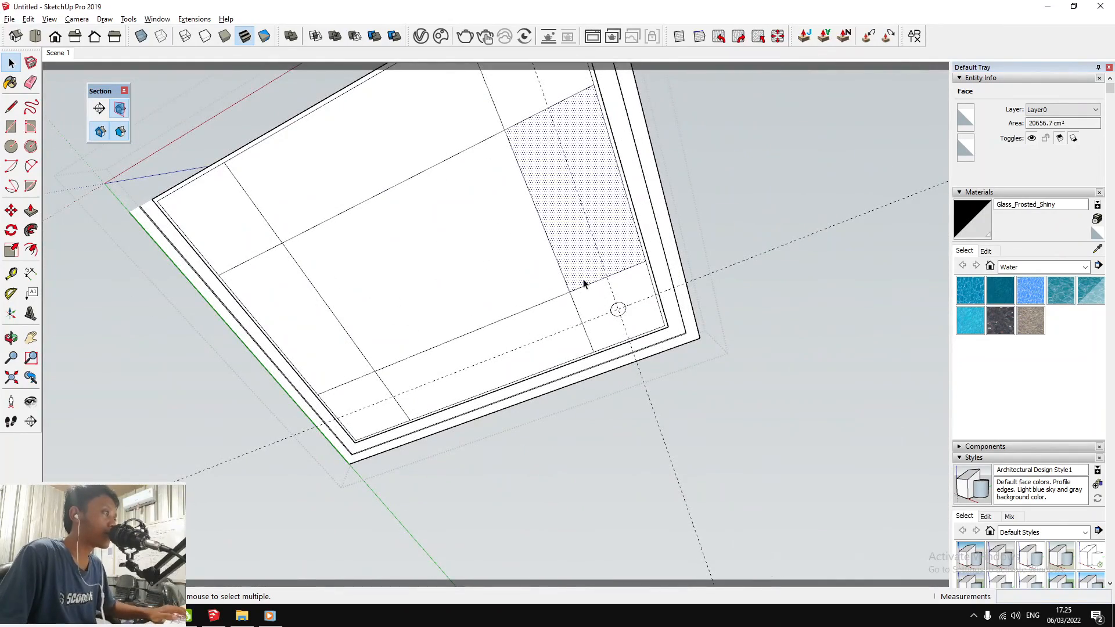
scroll(583, 283, up, 4)
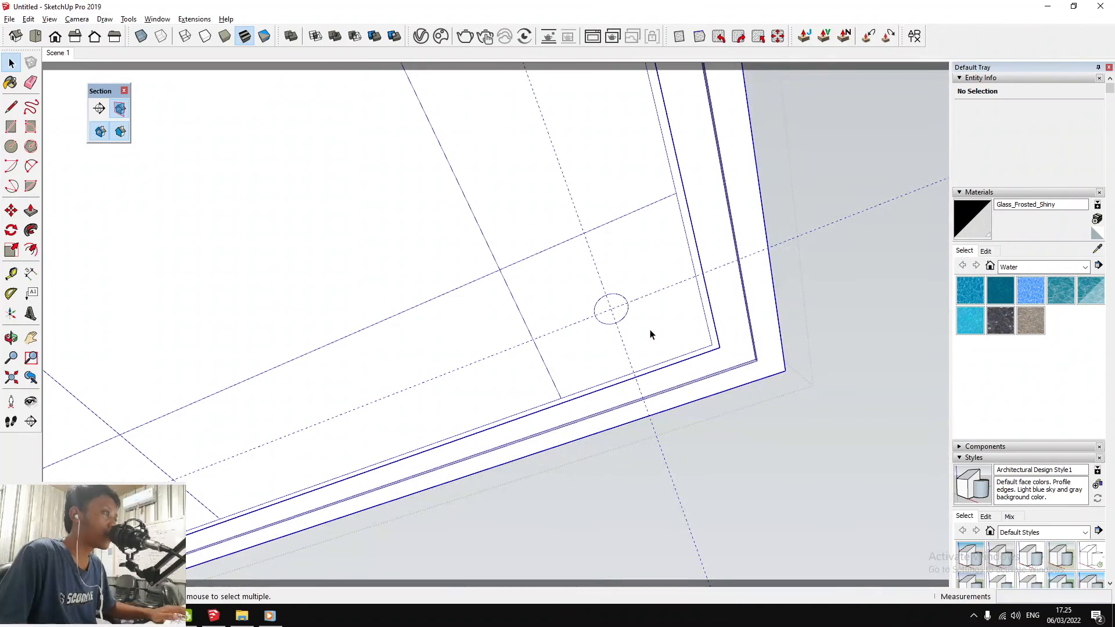
click(632, 316)
click(29, 21)
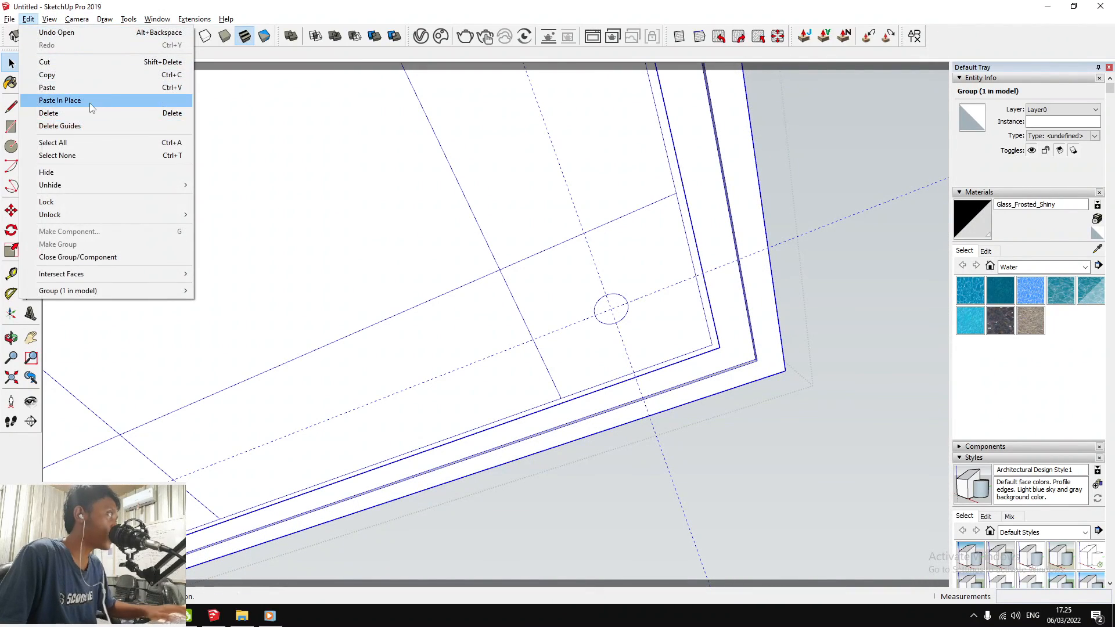
click(93, 103)
Group the pasted circle and convert it into a component
scroll(546, 311, up, 3)
middle_drag(558, 308, 595, 306)
scroll(674, 314, up, 4)
middle_drag(686, 317, 723, 310)
right_click(719, 300)
click(691, 318)
double_click(701, 321)
right_click(701, 321)
click(741, 126)
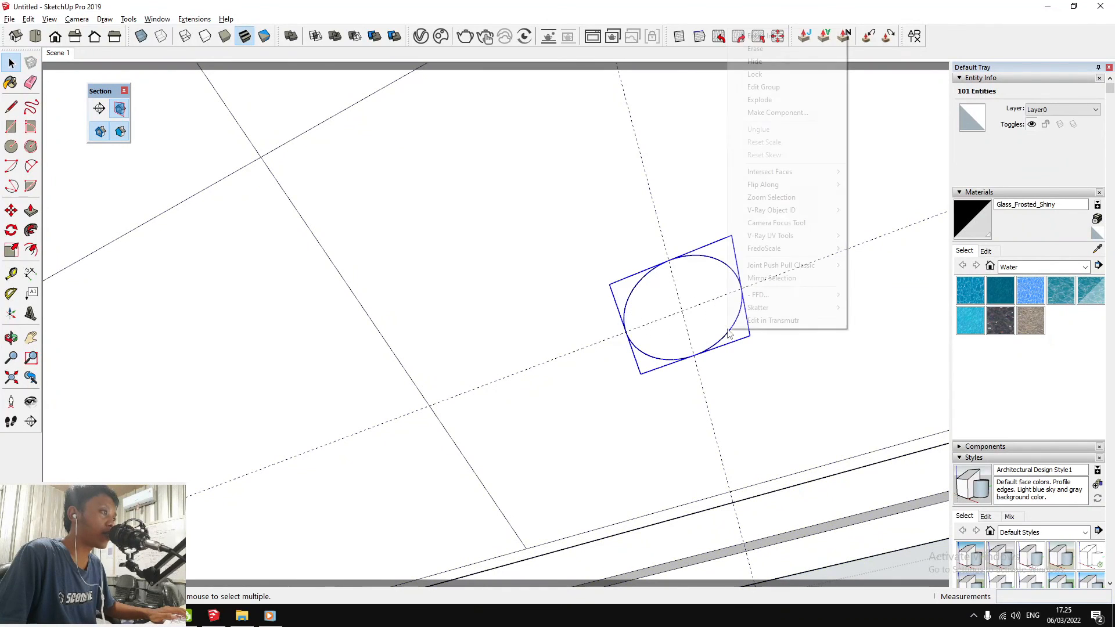
right_click(727, 322)
click(778, 113)
key(Return)
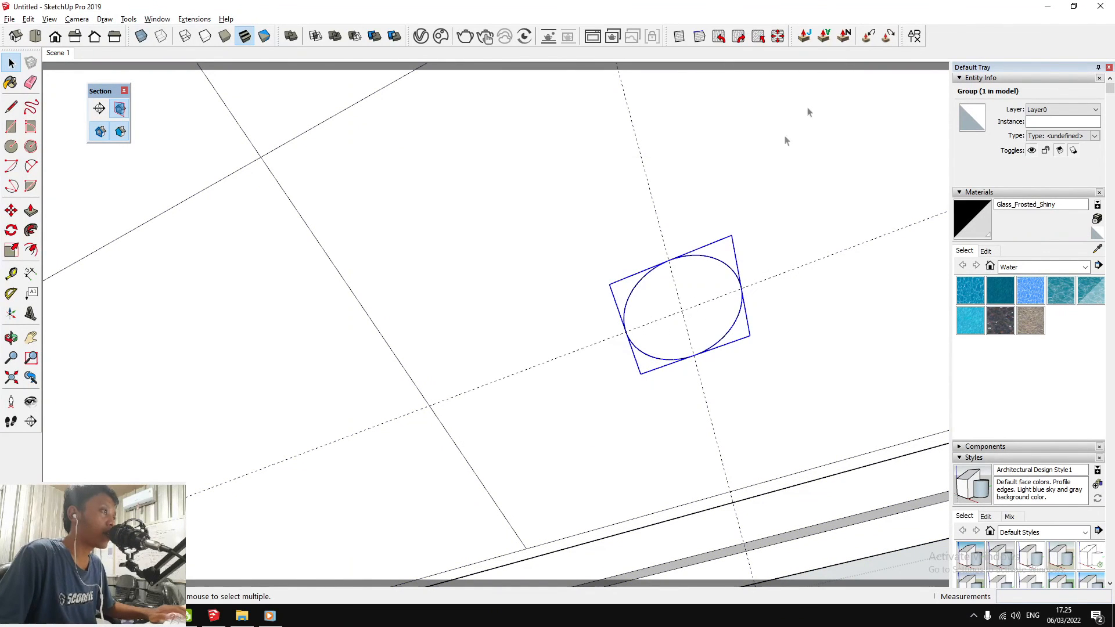
Copy the circle component along the guide to the neighbouring ceiling corner, about 396 cm away
key(m)
key(ctrl)
click(680, 310)
scroll(805, 294, down, 6)
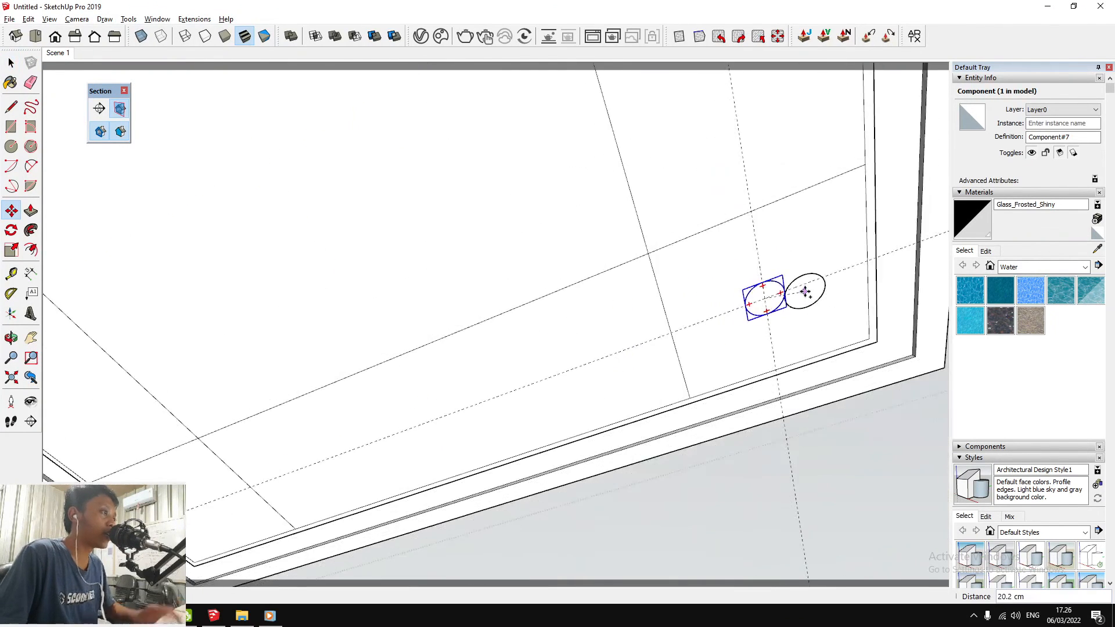
scroll(352, 439, up, 1)
click(432, 381)
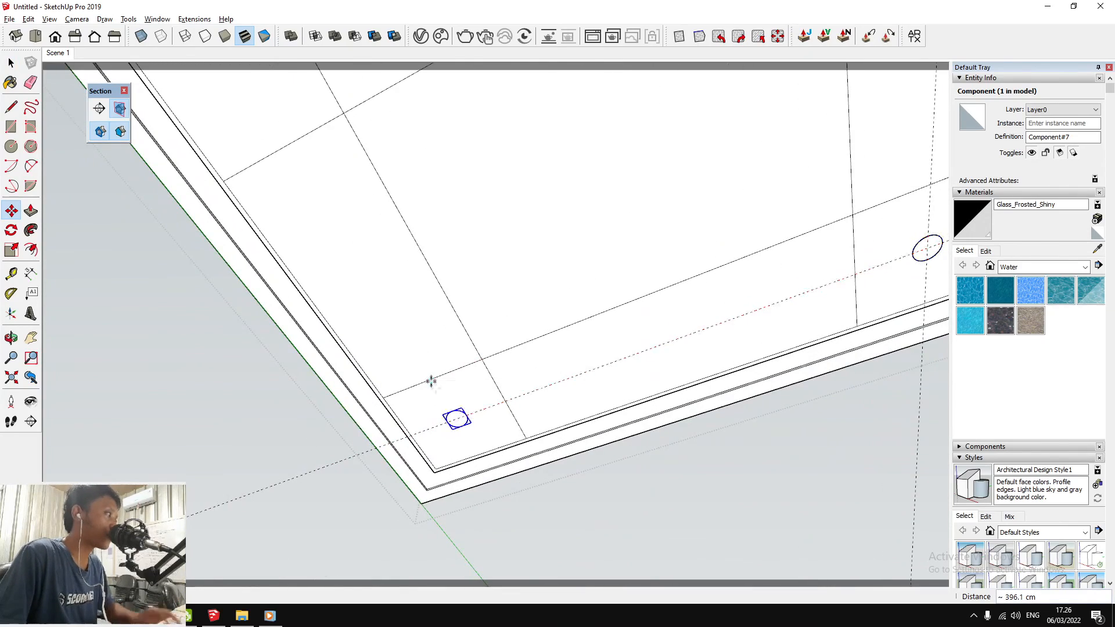
Copy both circle components along the green axis into the two remaining ceiling corners, about 307 cm away
key(space)
scroll(466, 422, down, 3)
scroll(831, 293, up, 4)
scroll(838, 271, up, 1)
key(m)
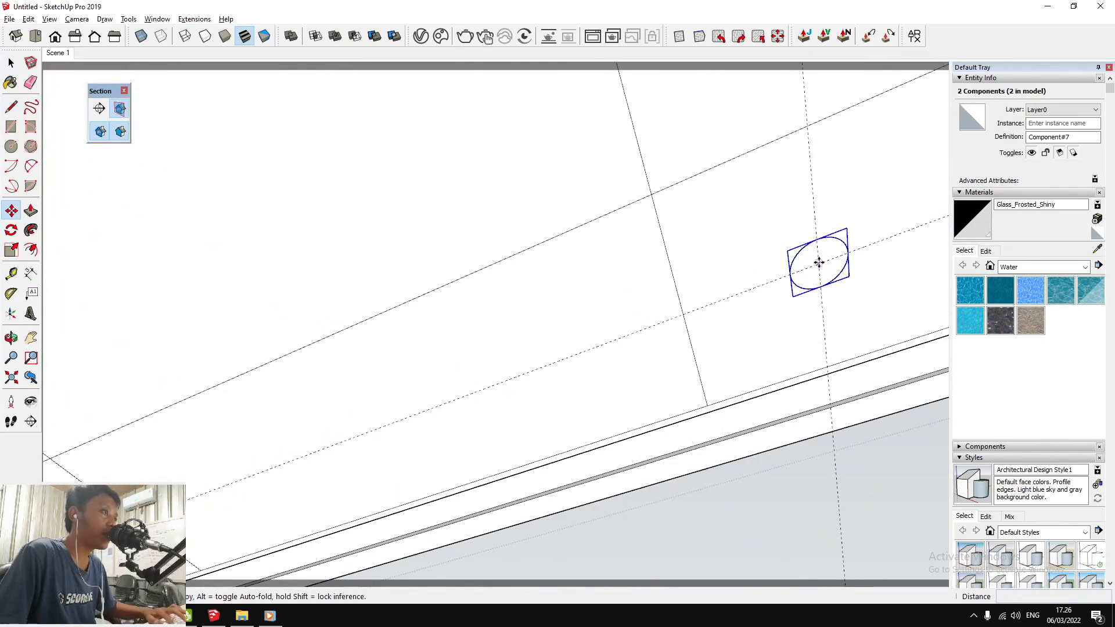
click(819, 264)
scroll(819, 264, down, 3)
middle_drag(752, 304, 686, 145)
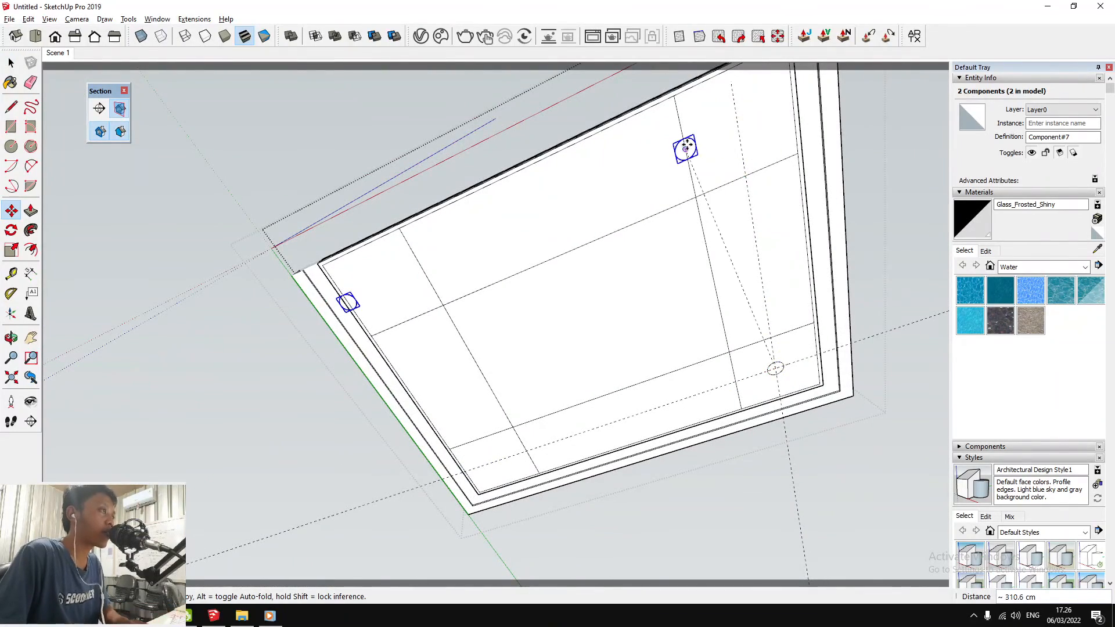
key(Left)
click(690, 152)
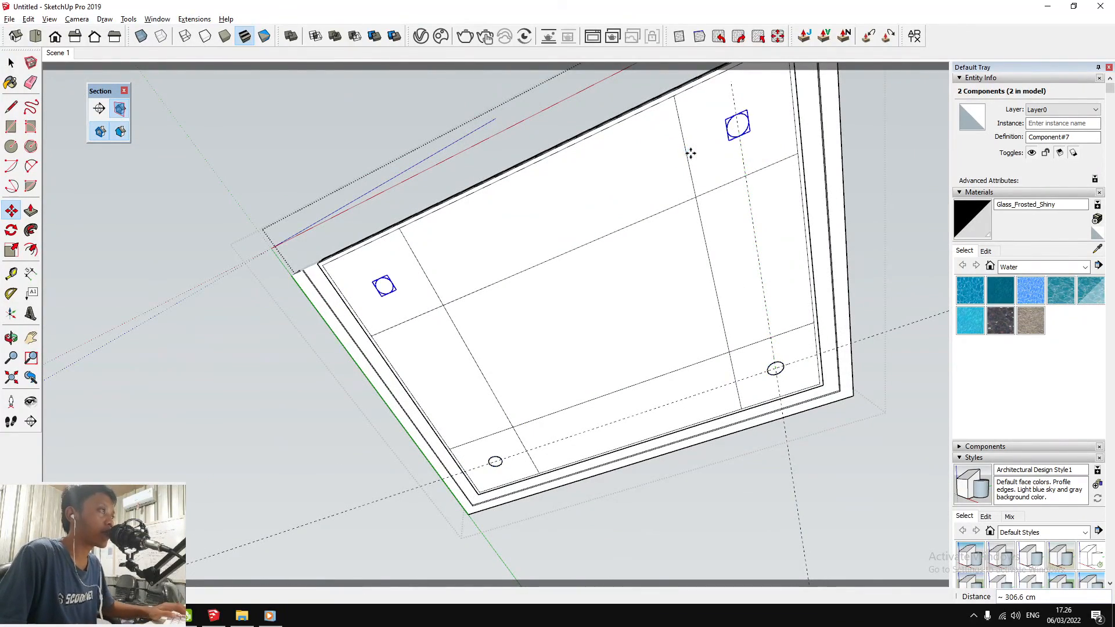
Open the ceiling group and erase the dividing edges outside the central rectangle
scroll(717, 183, up, 3)
key(space)
key(ctrl+a)
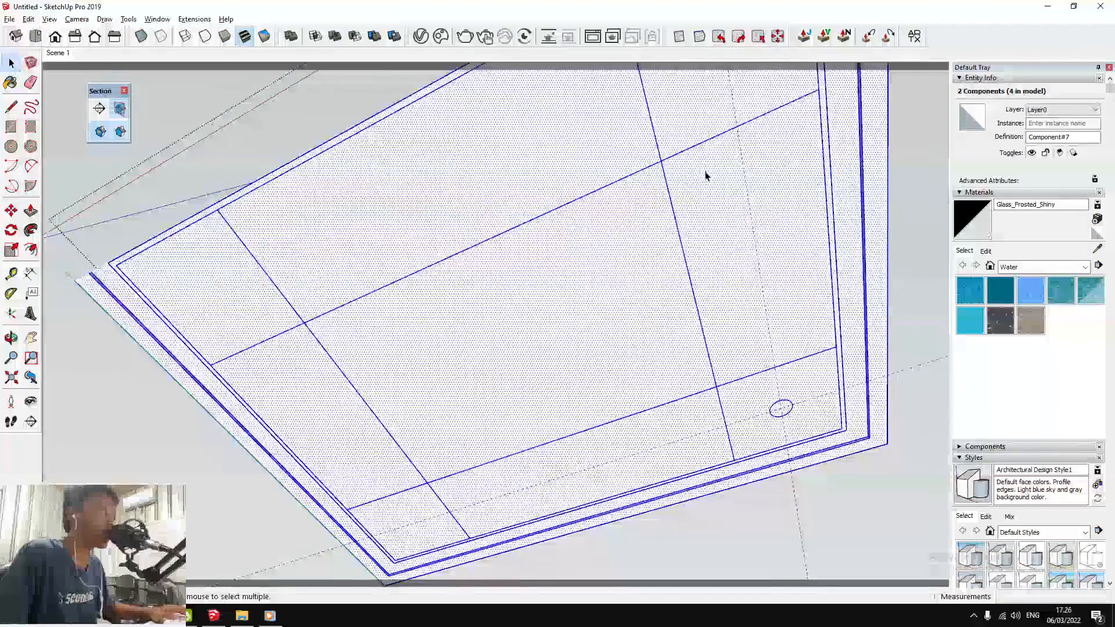
key(e)
scroll(700, 150, down, 2)
drag(368, 283, 334, 338)
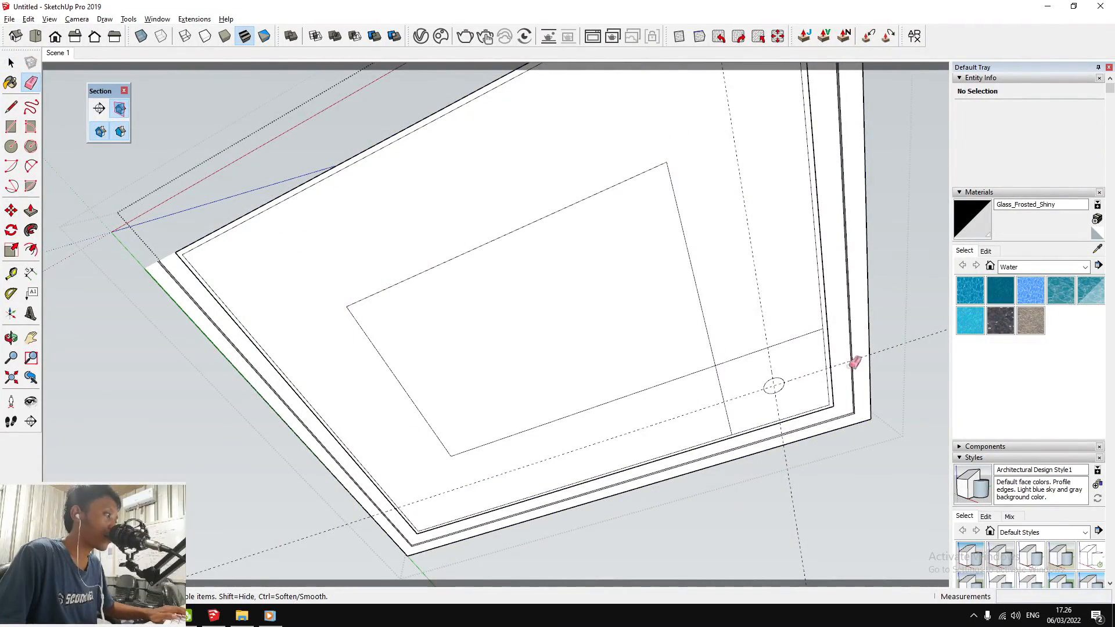
drag(745, 345, 733, 372)
key(space)
key(e)
click(722, 382)
key(space)
click(728, 360)
key(Delete)
Delete the leftover circle inside the ceiling group and erase the two guides crossing it
scroll(787, 394, up, 3)
click(782, 388)
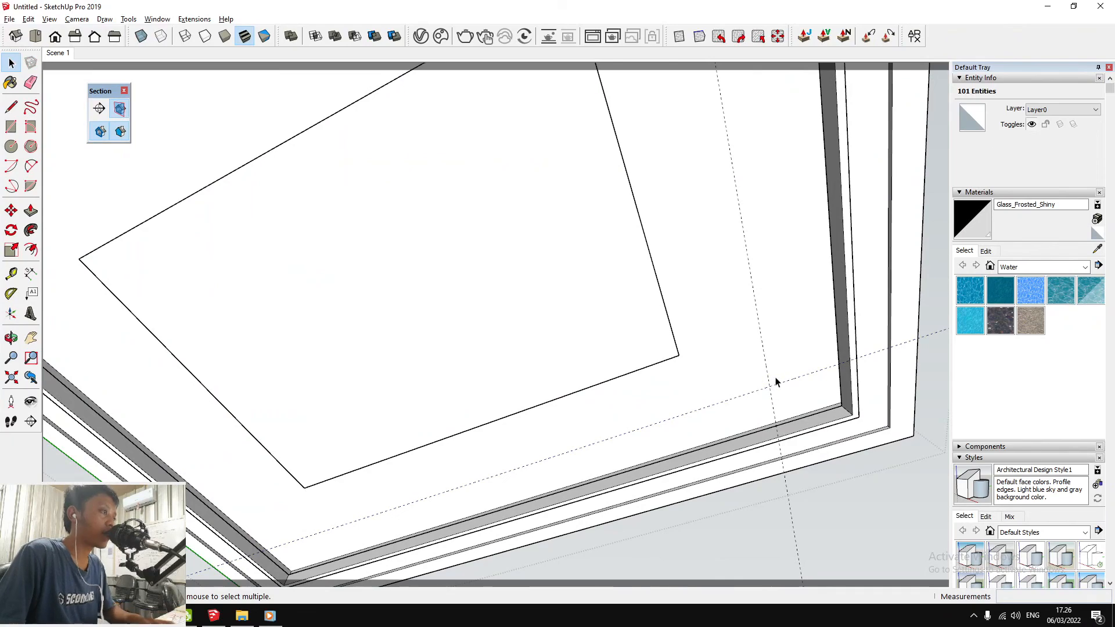
key(e)
drag(768, 396, 777, 382)
key(space)
scroll(777, 382, down, 5)
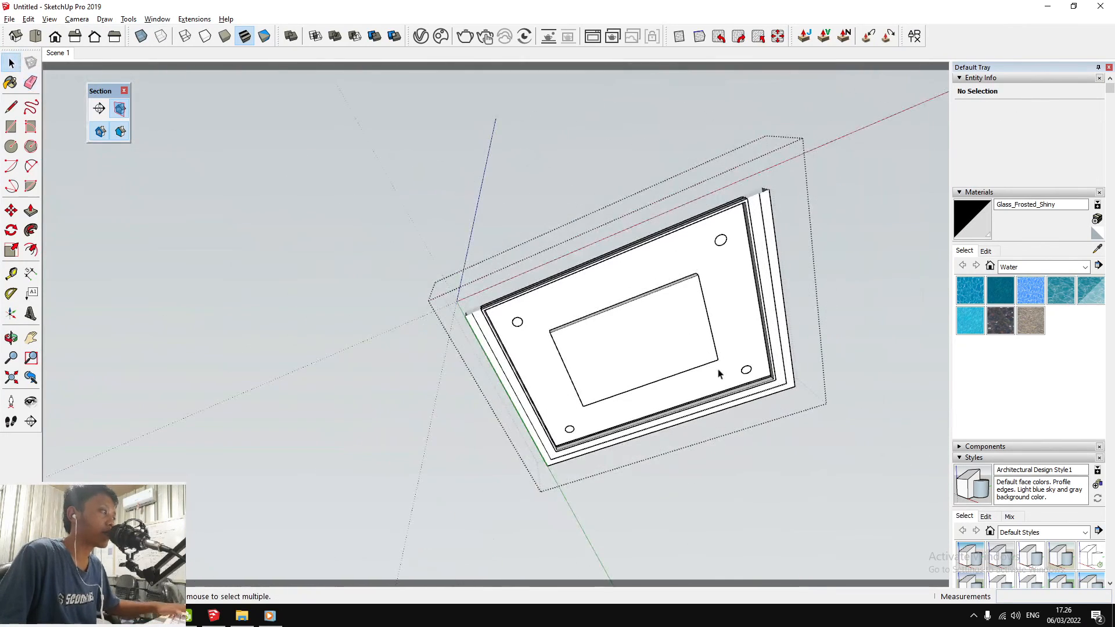
Select the four circle components in the ceiling corners and move them together vertically to meet the ceiling
scroll(719, 374, up, 7)
key(p)
middle_drag(776, 394, 697, 314)
key(space)
click(700, 317)
scroll(704, 320, down, 4)
scroll(446, 463, up, 4)
scroll(496, 526, up, 3)
shift+click(448, 496)
scroll(622, 452, down, 3)
middle_drag(625, 451, 326, 405)
scroll(325, 405, up, 1)
shift+click(387, 419)
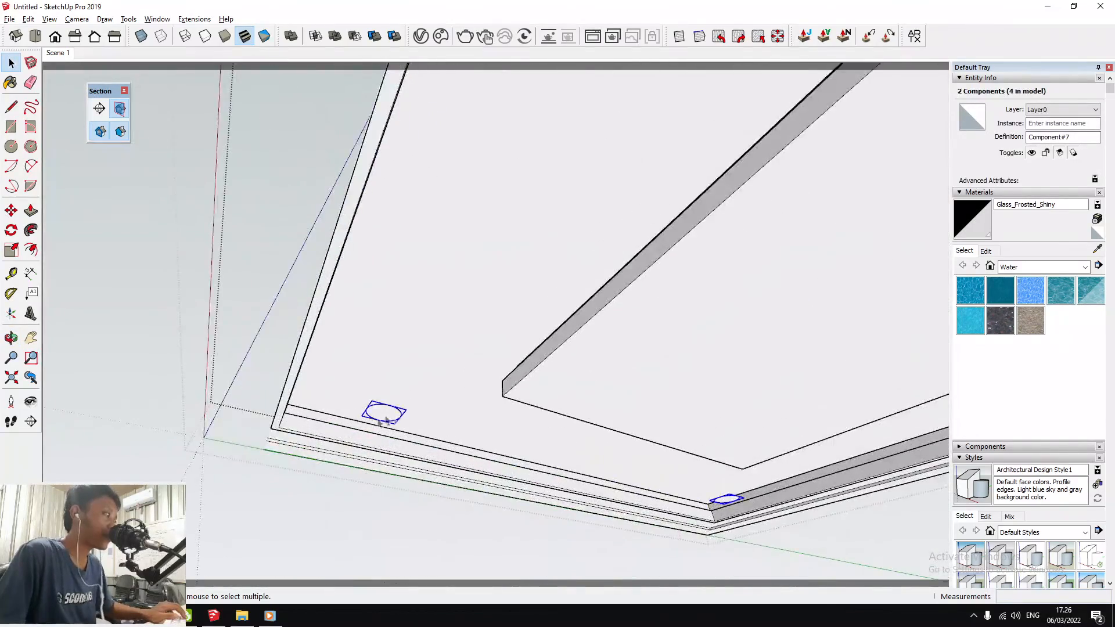
scroll(387, 419, down, 4)
scroll(429, 348, up, 3)
shift+click(518, 221)
scroll(520, 221, up, 3)
key(m)
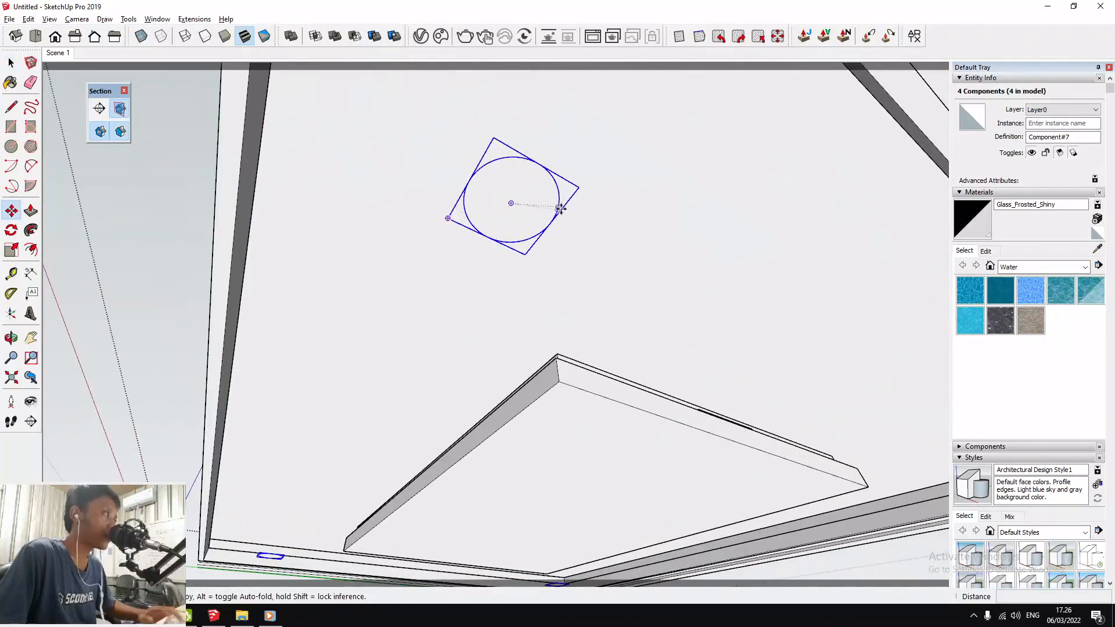
click(561, 199)
scroll(521, 172, up, 2)
key(space)
Open a circle component for editing and extrude its face 2 cm
double_click(520, 157)
key(p)
click(543, 173)
text(2)
key(Return)
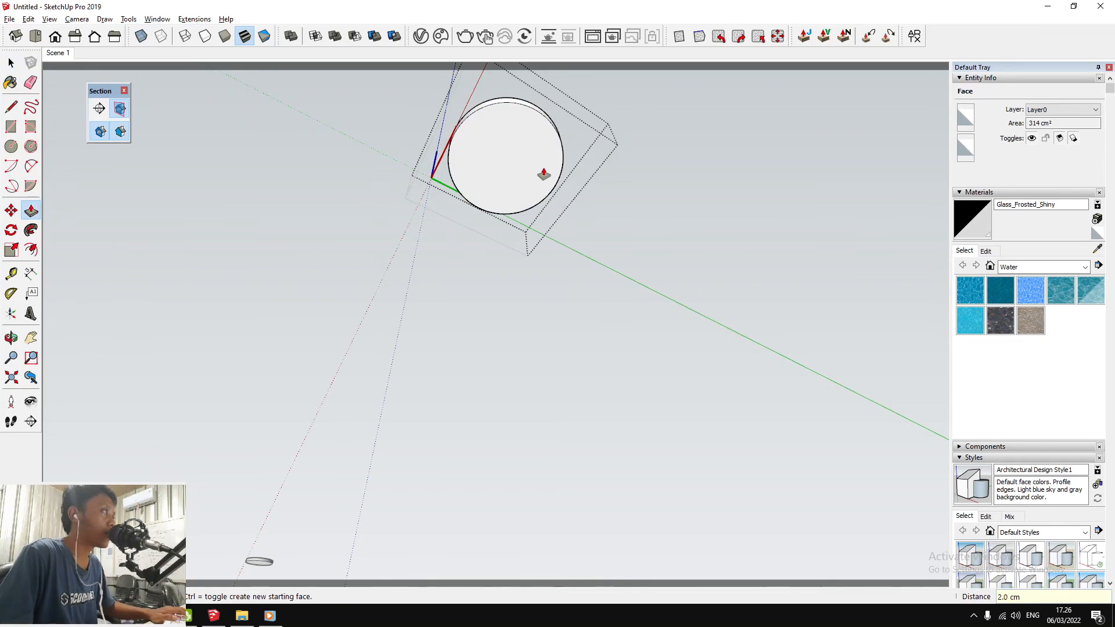
Offset the disc's circular edge 1 cm inward
scroll(543, 173, up, 3)
click(33, 250)
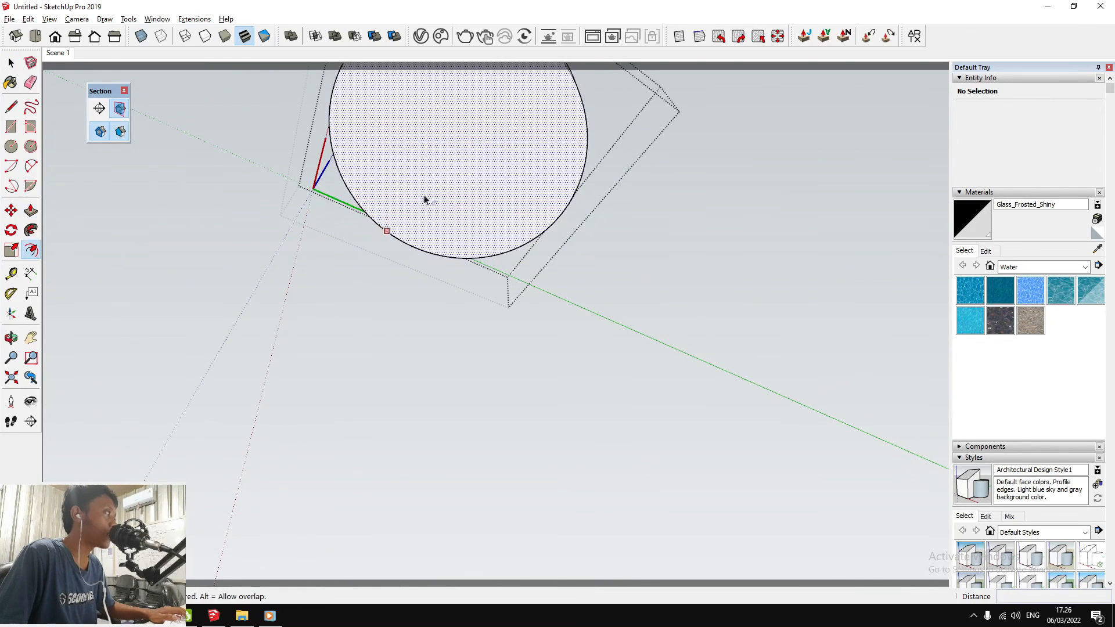
text(1)
key(Return)
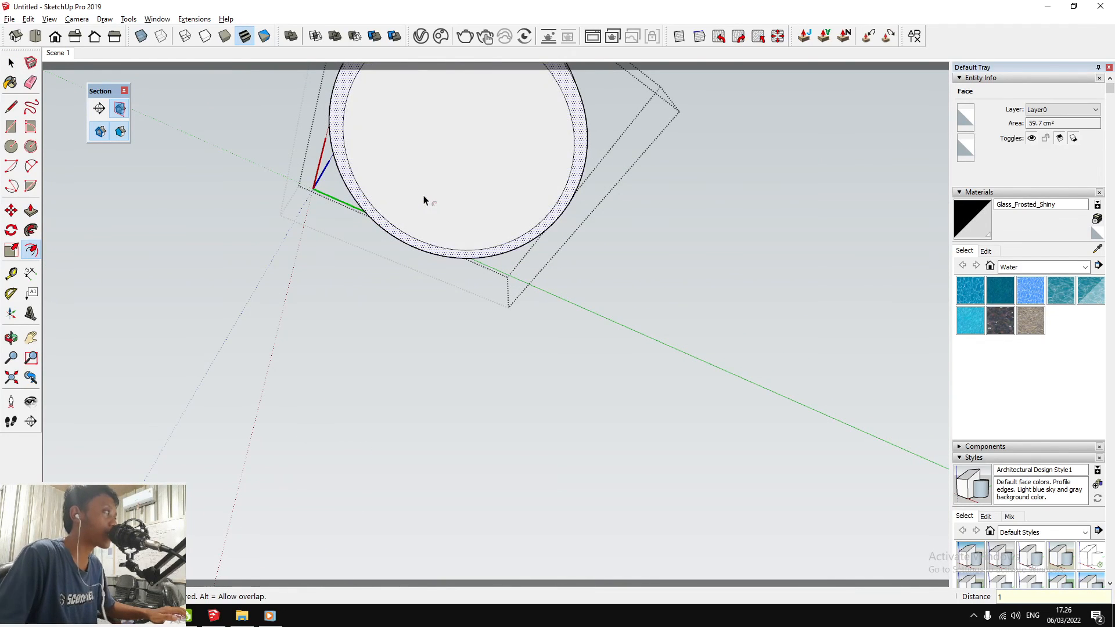
Push the inner circle face slightly inward to form a shallow recess in the disc
scroll(426, 214, down, 2)
key(space)
click(431, 153)
key(p)
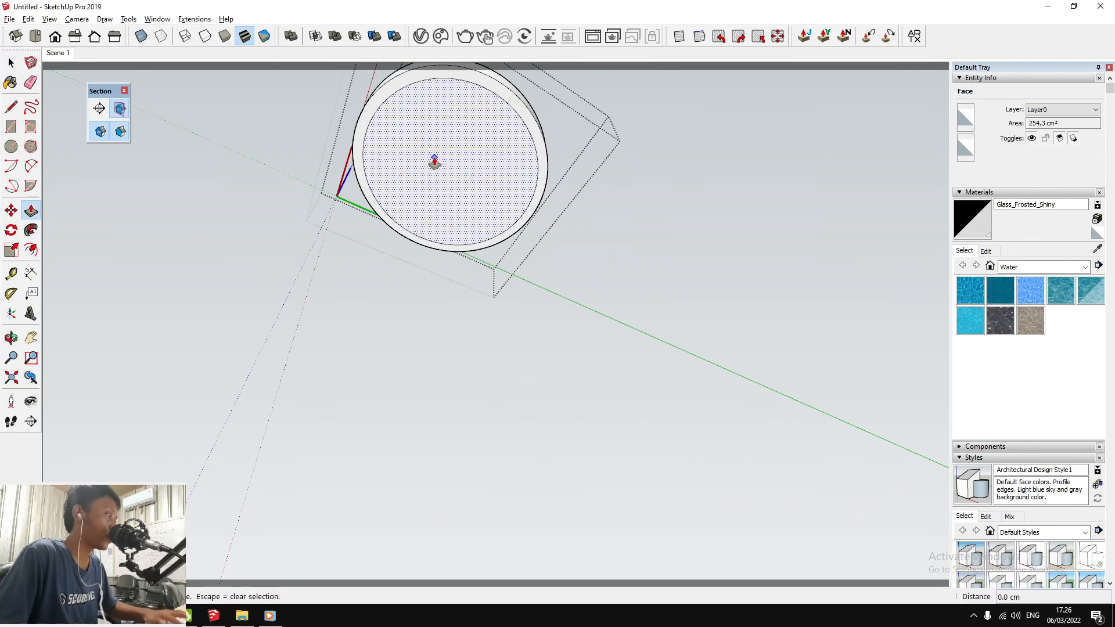
scroll(429, 208, up, 2)
click(430, 208)
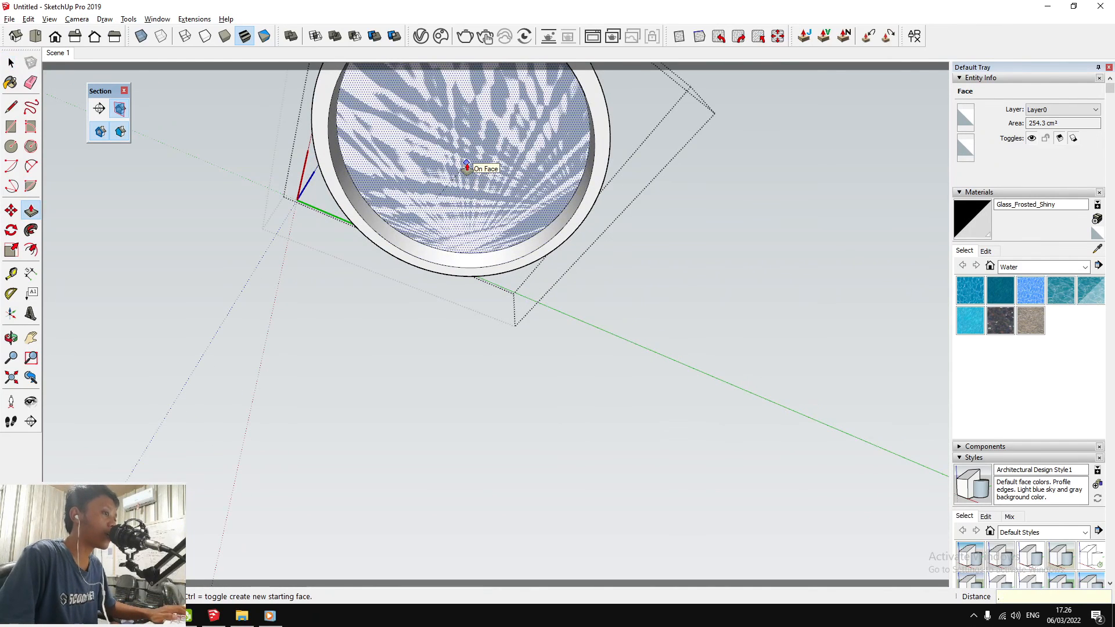
click(467, 169)
scroll(477, 162, down, 2)
key(space)
Copy the recessed circle face, and push the original through the back of the disc to leave an open ring
click(475, 161)
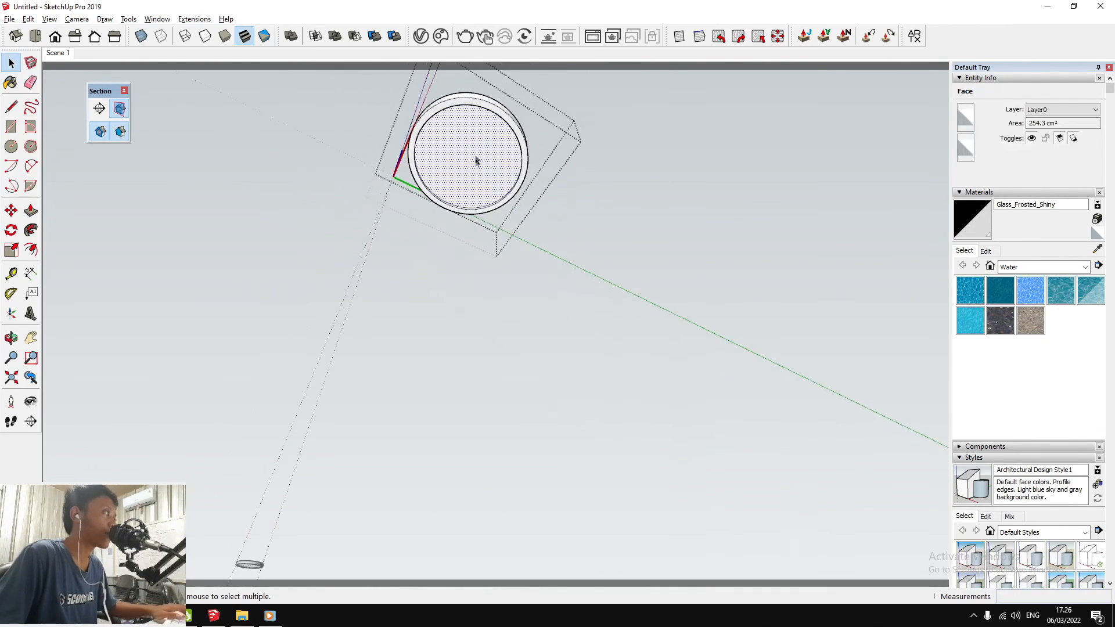
key(Escape)
scroll(488, 165, down, 3)
middle_drag(465, 207, 540, 192)
scroll(552, 190, up, 3)
double_click(563, 187)
click(573, 169)
scroll(565, 168, up, 2)
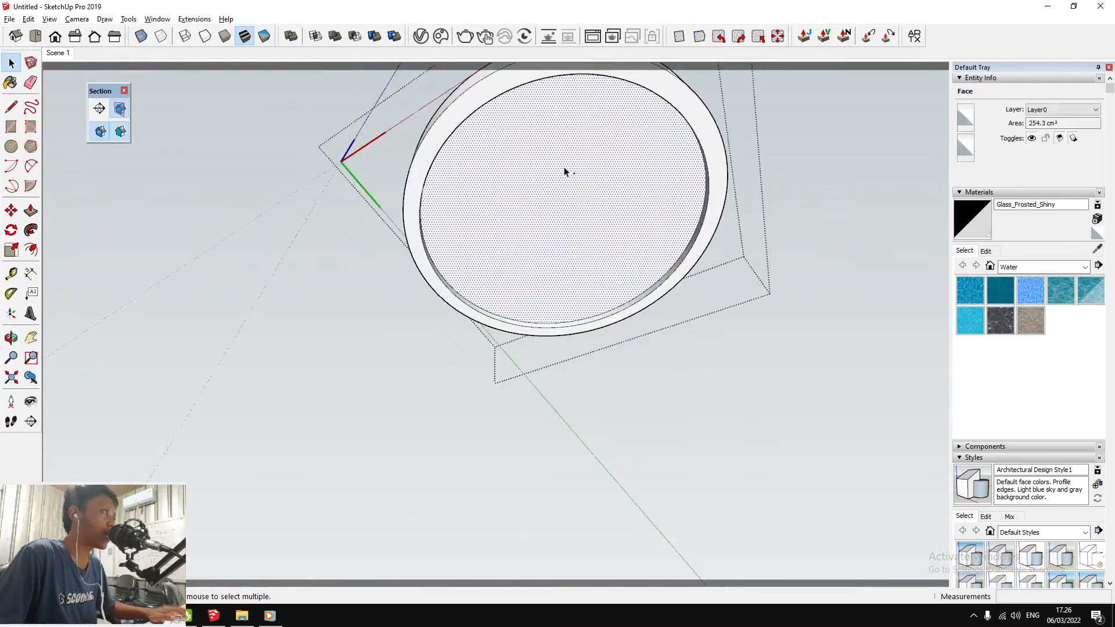
scroll(565, 171, up, 1)
key(p)
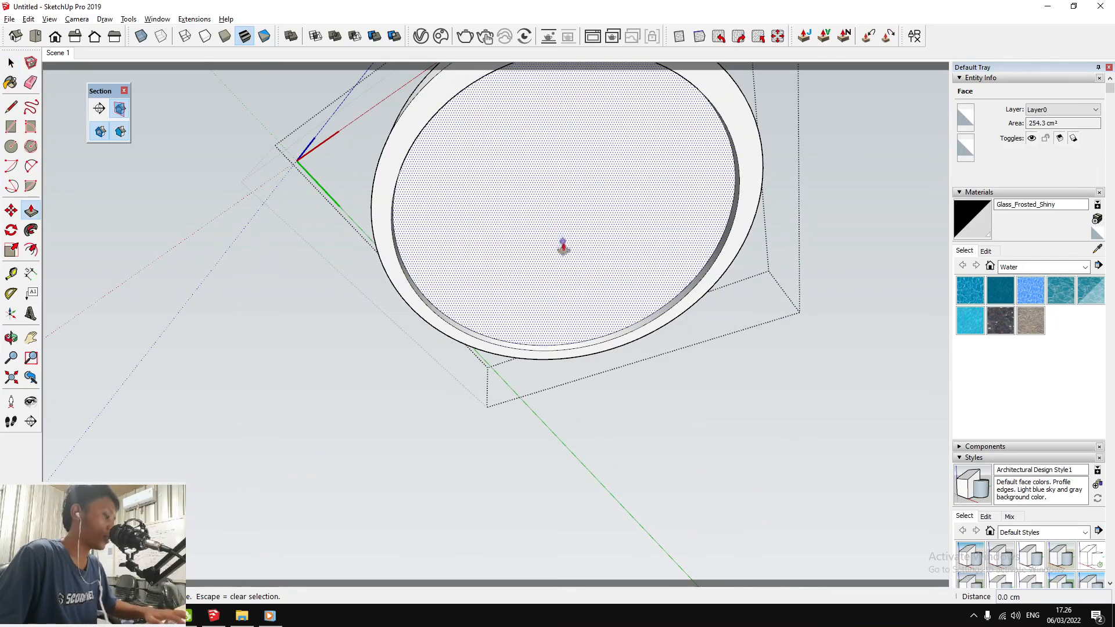
click(572, 273)
click(528, 131)
key(space)
scroll(528, 132, down, 5)
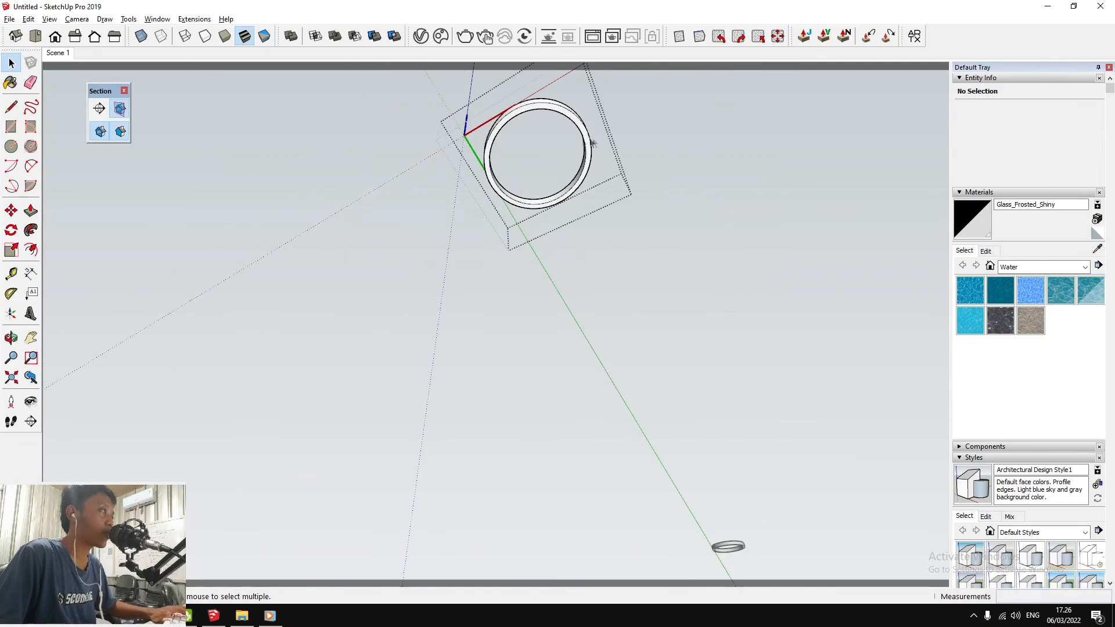
Select the whole ring geometry inside the component and make it a group
scroll(568, 152, up, 5)
triple_click(640, 161)
right_click(640, 161)
click(702, 262)
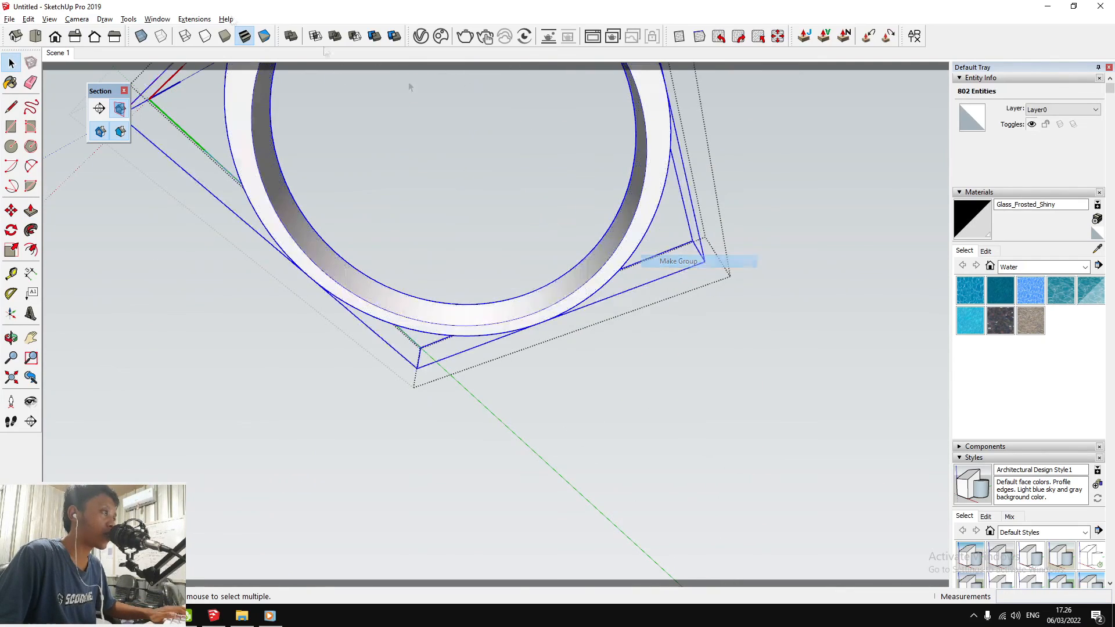
Paste the copied inner circle face in place within the ring and make it a separate group
click(28, 19)
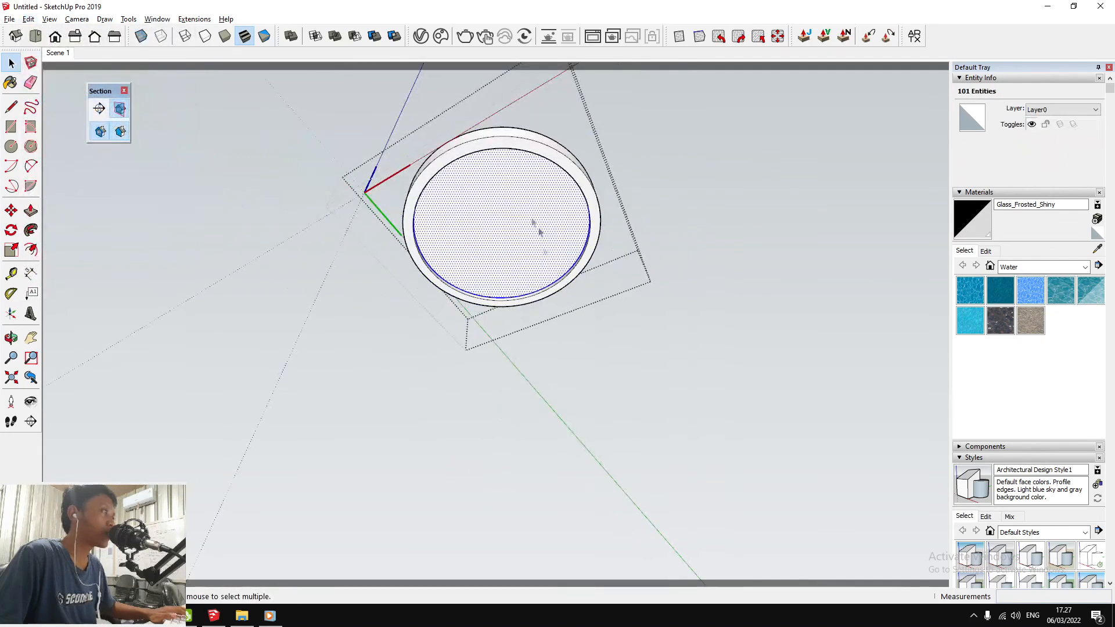
right_click(506, 201)
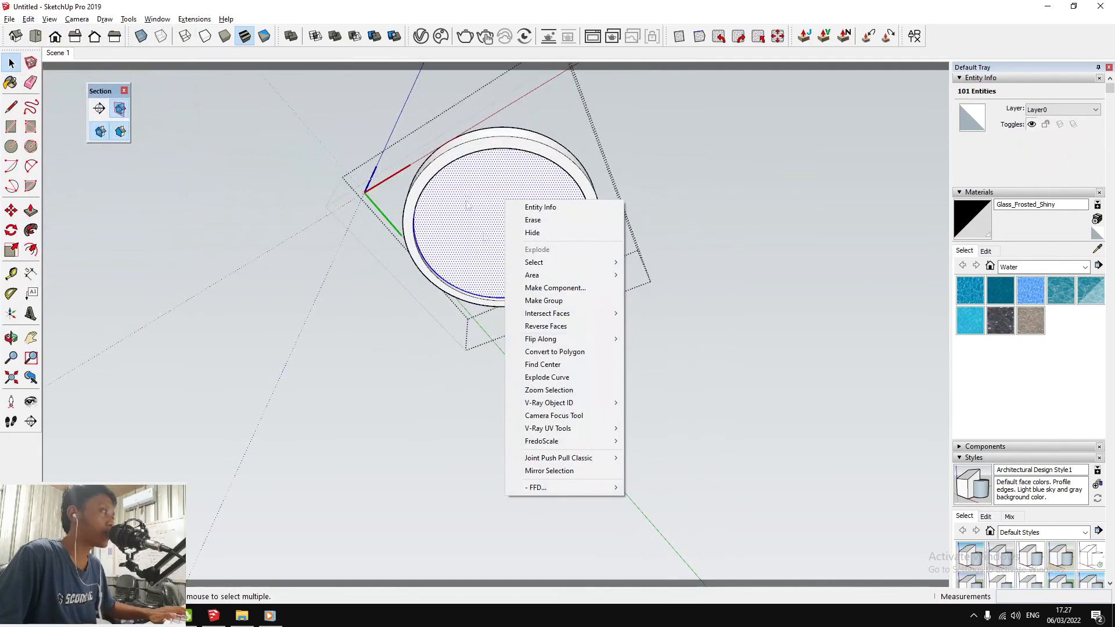
click(584, 305)
key(p)
scroll(523, 259, up, 3)
middle_drag(523, 259, 474, 220)
scroll(692, 210, down, 5)
scroll(677, 211, up, 3)
Select the inner circle group and display the V-Ray Lights tools
click(576, 151)
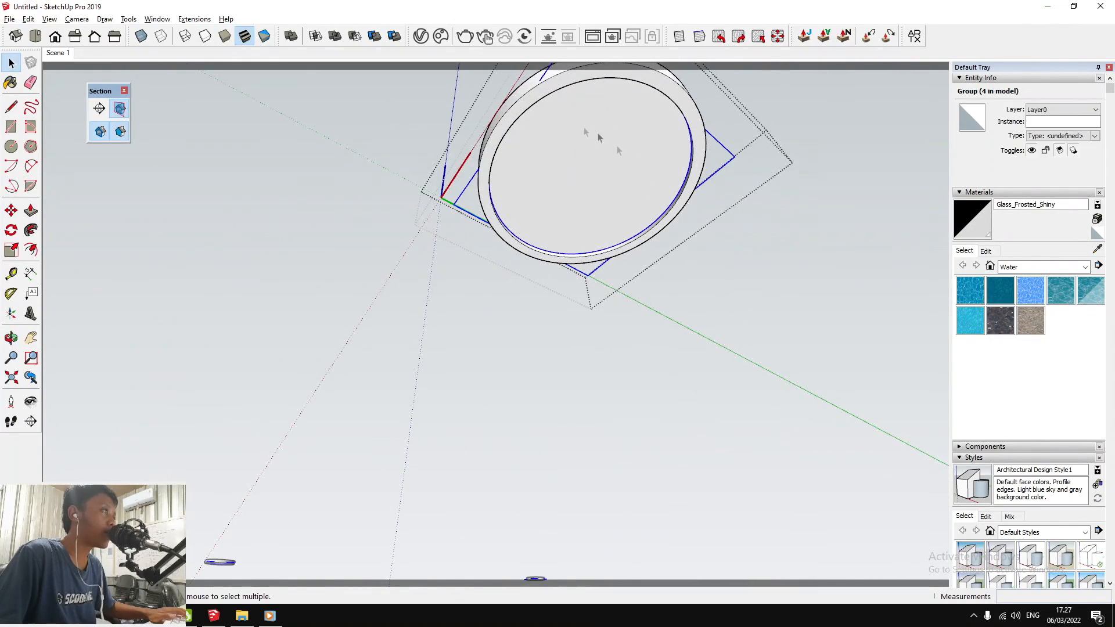
right_click(978, 52)
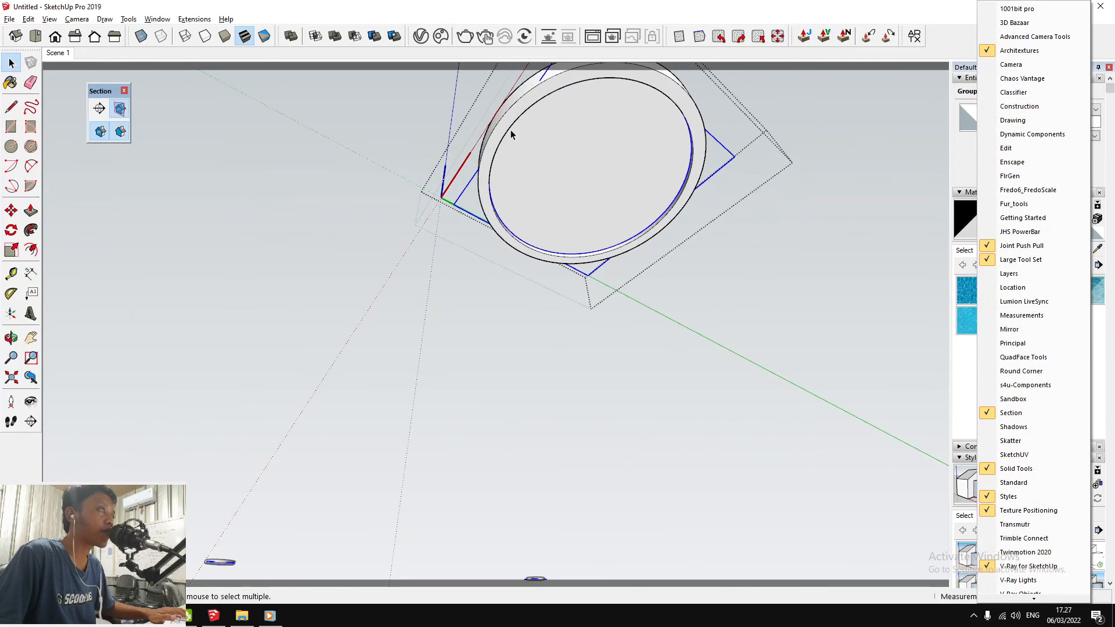
click(639, 153)
right_click(960, 50)
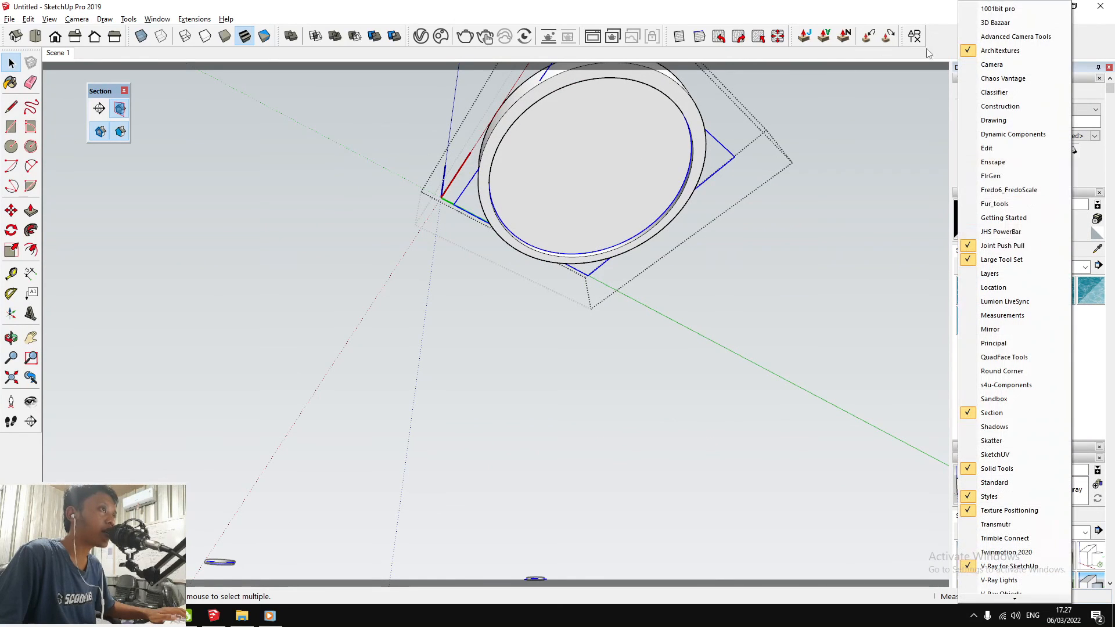
scroll(1001, 456, down, 3)
click(1017, 566)
click(325, 108)
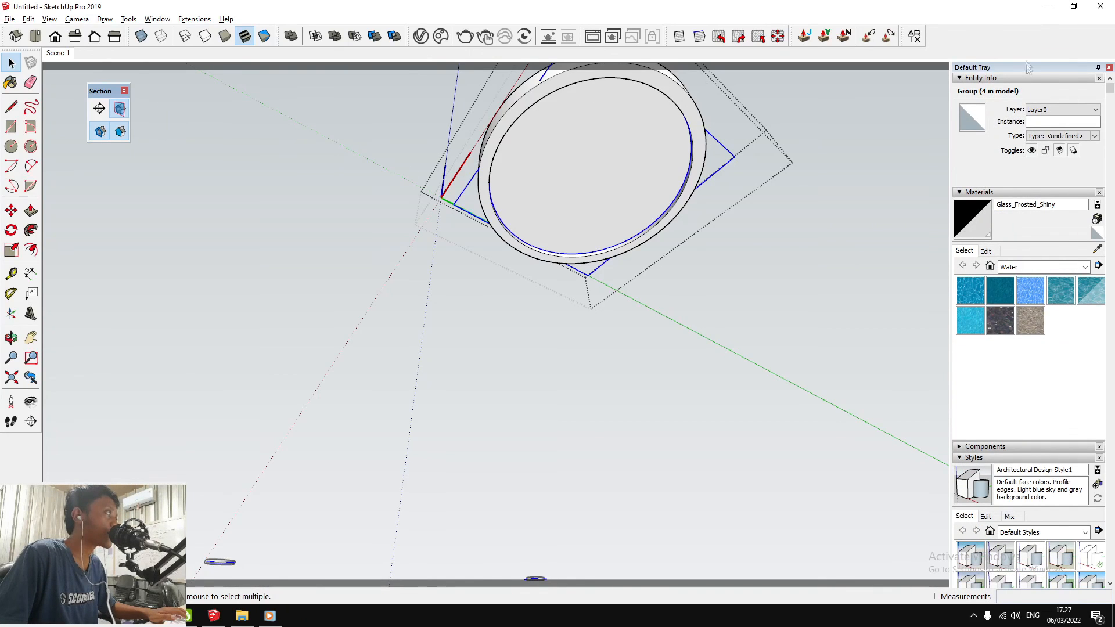
right_click(1027, 47)
scroll(1067, 540, down, 3)
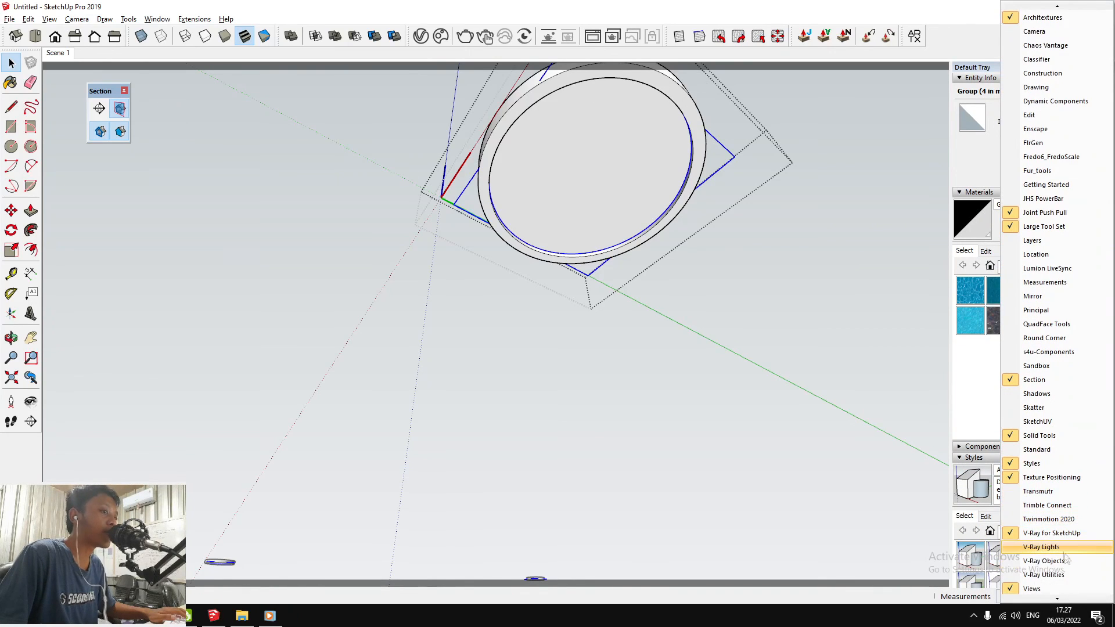
click(1067, 549)
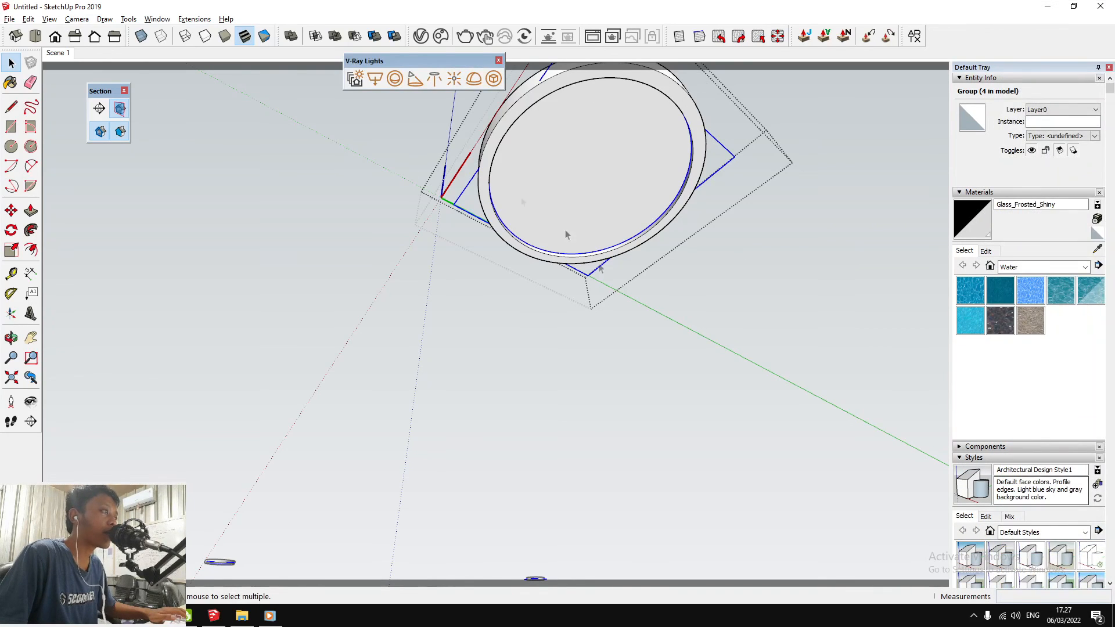
Convert the inner circle group into a V-Ray mesh light and leave the downlight component
click(495, 85)
scroll(562, 189, down, 3)
key(Escape)
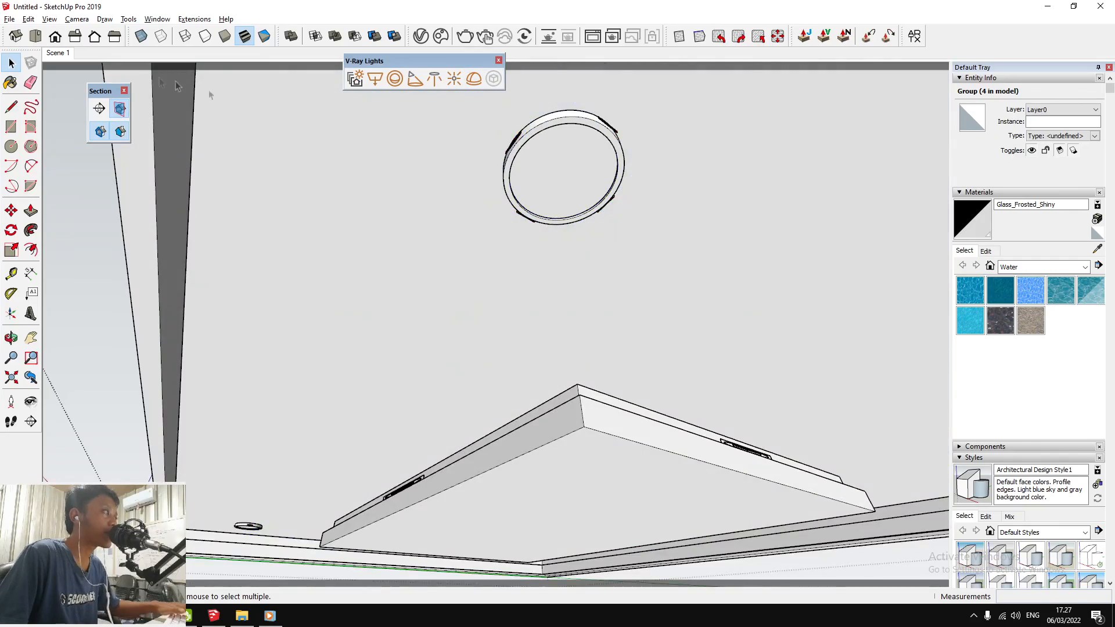
Return to the Scene 1 view and delete all guides from the model
click(58, 53)
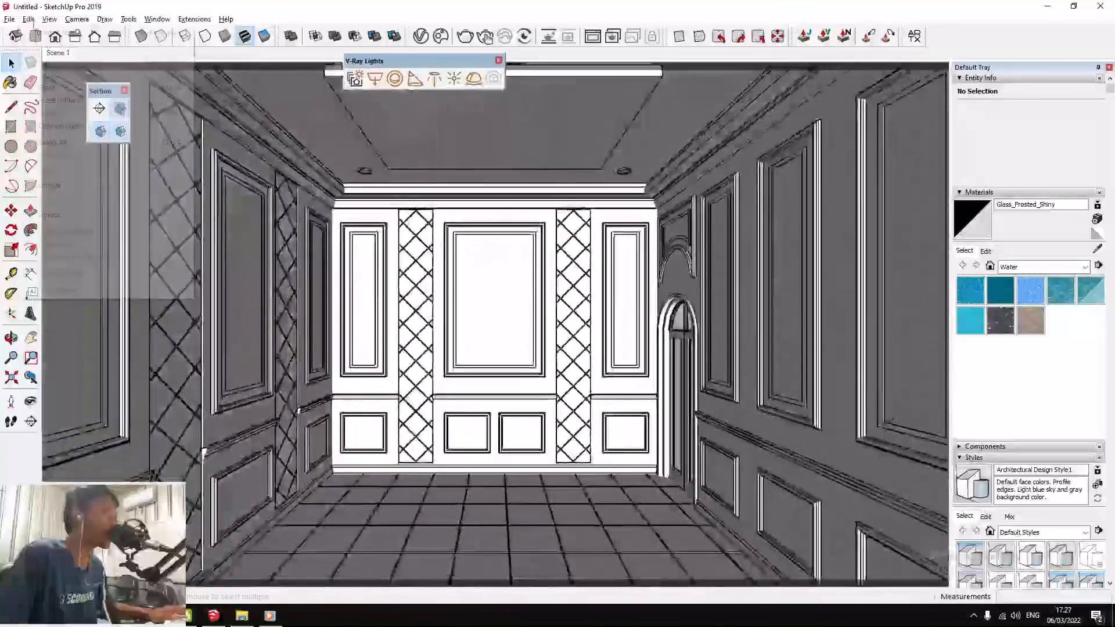
click(28, 19)
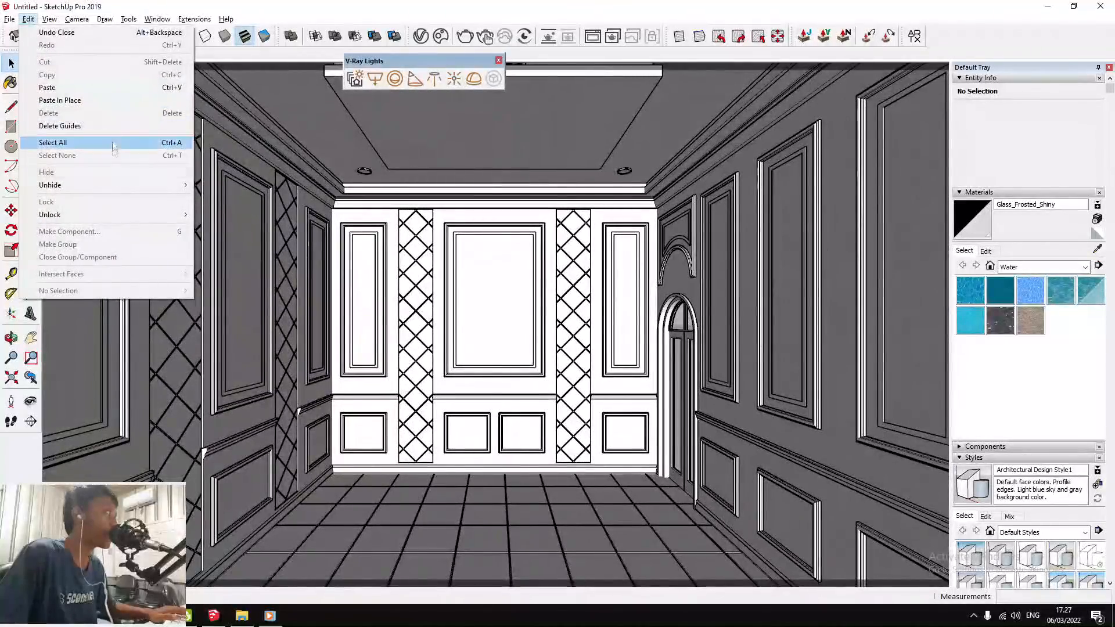
click(136, 123)
Run an interactive V-Ray render to examine the glowing ceiling downlights, ending by stopping it and closing the frame buffer
click(485, 36)
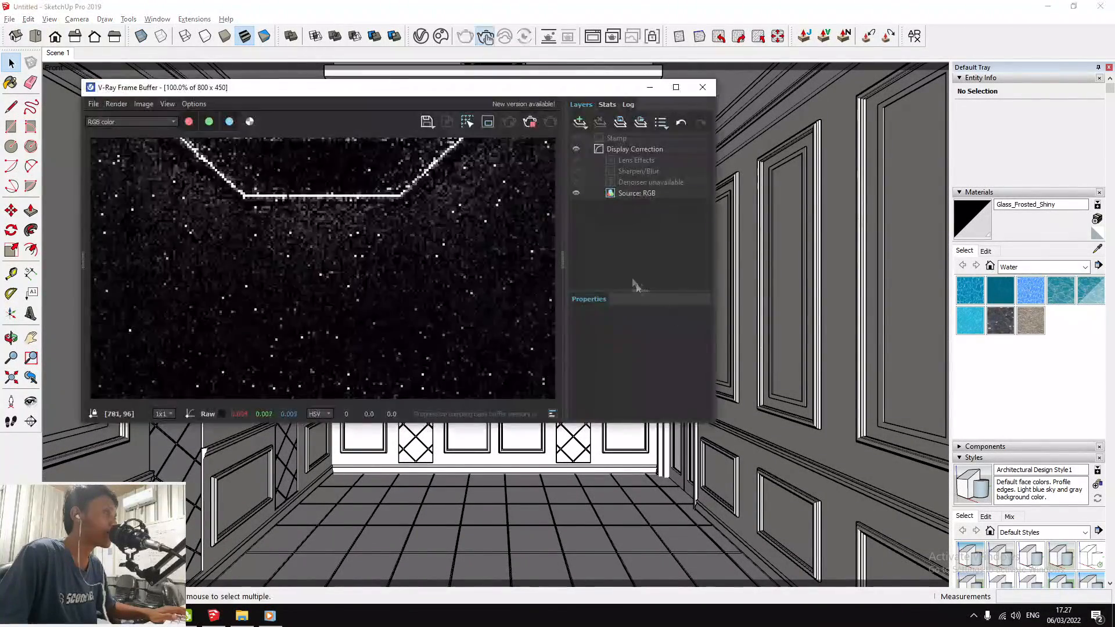
mouse_move(771, 279)
mouse_down()
mouse_move(581, 433)
mouse_move(557, 437)
mouse_move(824, 410)
mouse_move(768, 241)
mouse_move(773, 168)
mouse_move(752, 146)
mouse_move(736, 163)
mouse_up()
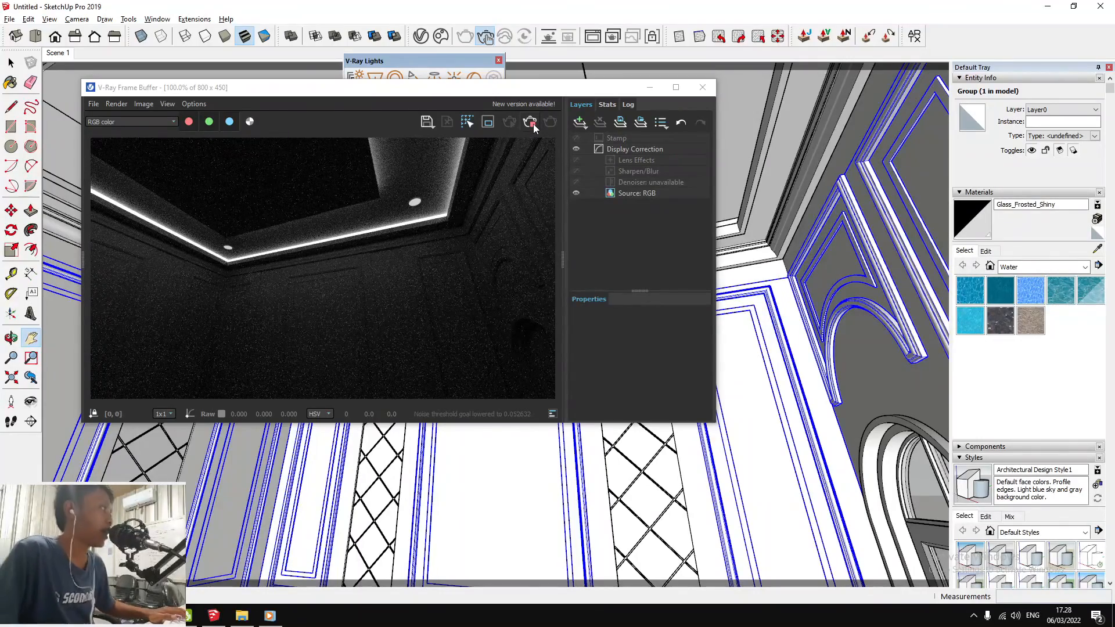
click(534, 127)
click(704, 87)
Open a ceiling downlight component and its inner disc group for editing, and select the disc geometry
scroll(689, 190, up, 3)
key(space)
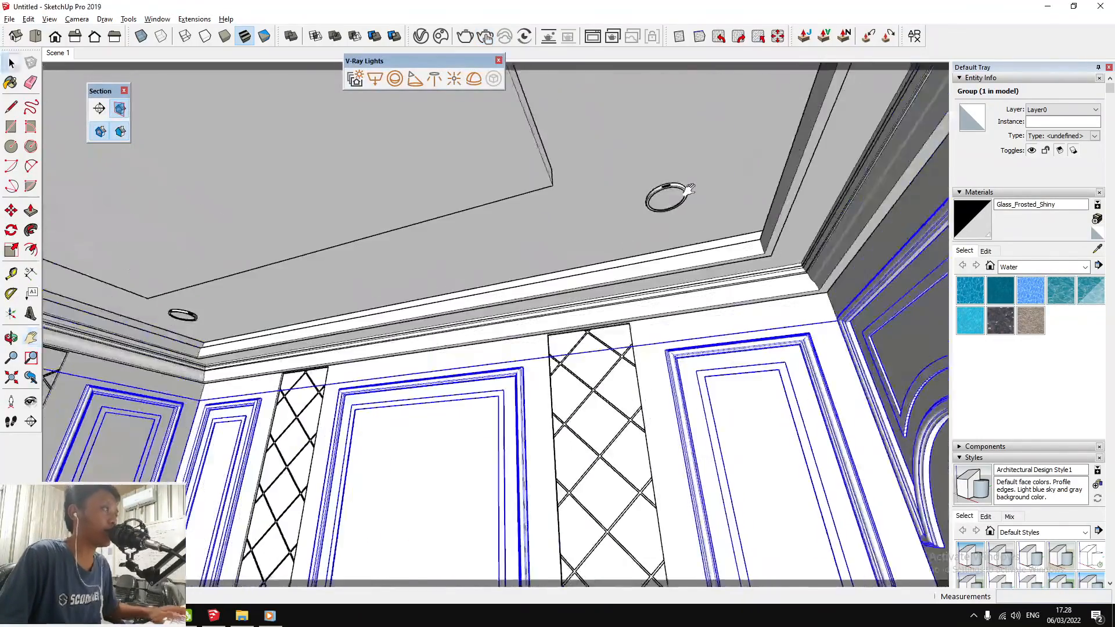
scroll(690, 190, up, 10)
click(670, 144)
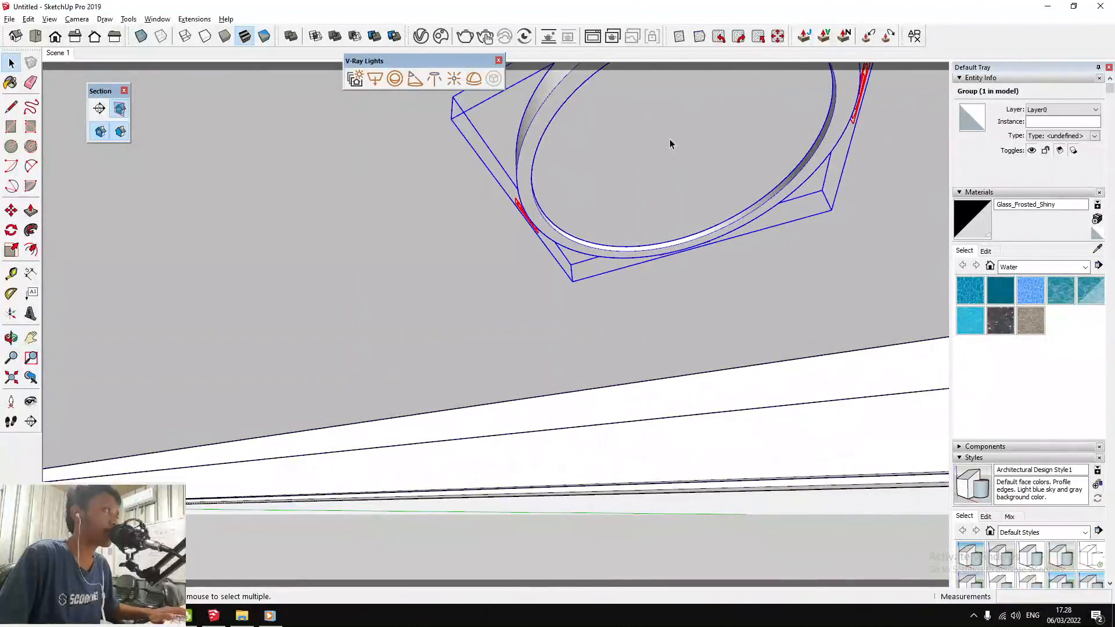
double_click(670, 144)
double_click(670, 144)
scroll(302, 212, down, 7)
scroll(453, 186, up, 5)
middle_drag(395, 203, 261, 233)
shift+middle_drag(262, 233, 392, 173)
double_click(391, 174)
Draw two lines on the inner disc from its edge to the centre point, and leave the disc group
key(l)
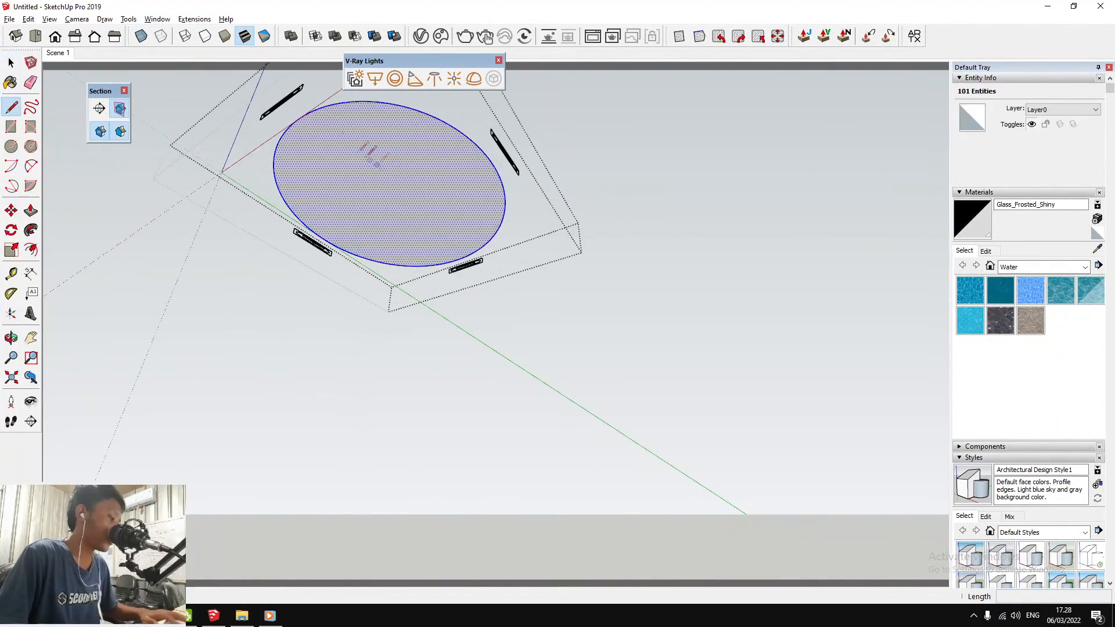
click(300, 118)
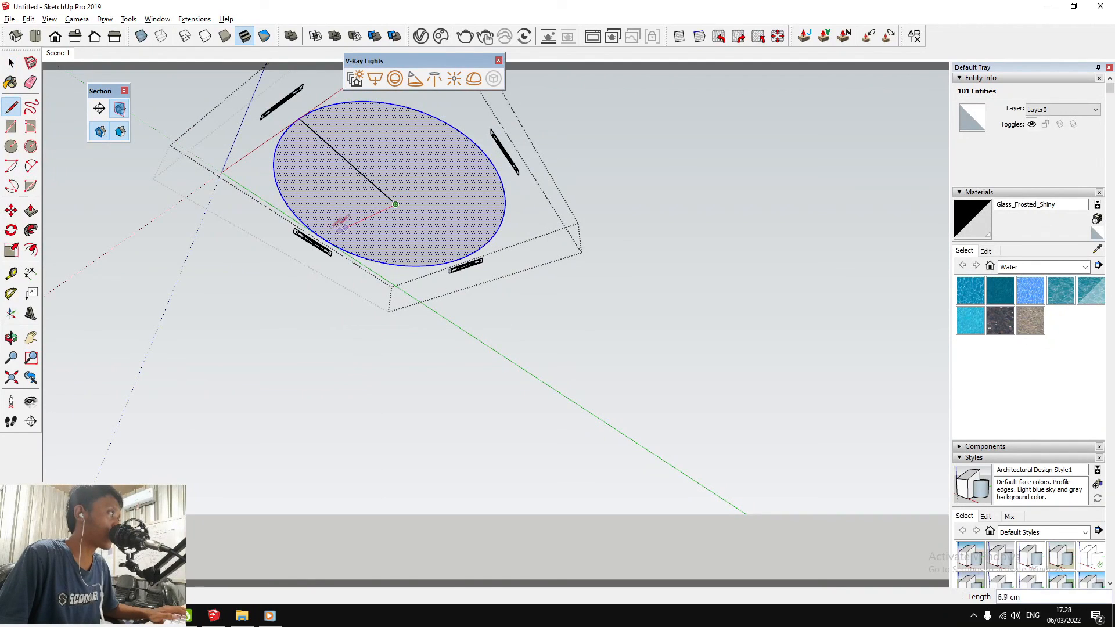
click(320, 235)
key(space)
scroll(425, 179, down, 3)
scroll(423, 183, up, 3)
key(Escape)
scroll(424, 183, up, 1)
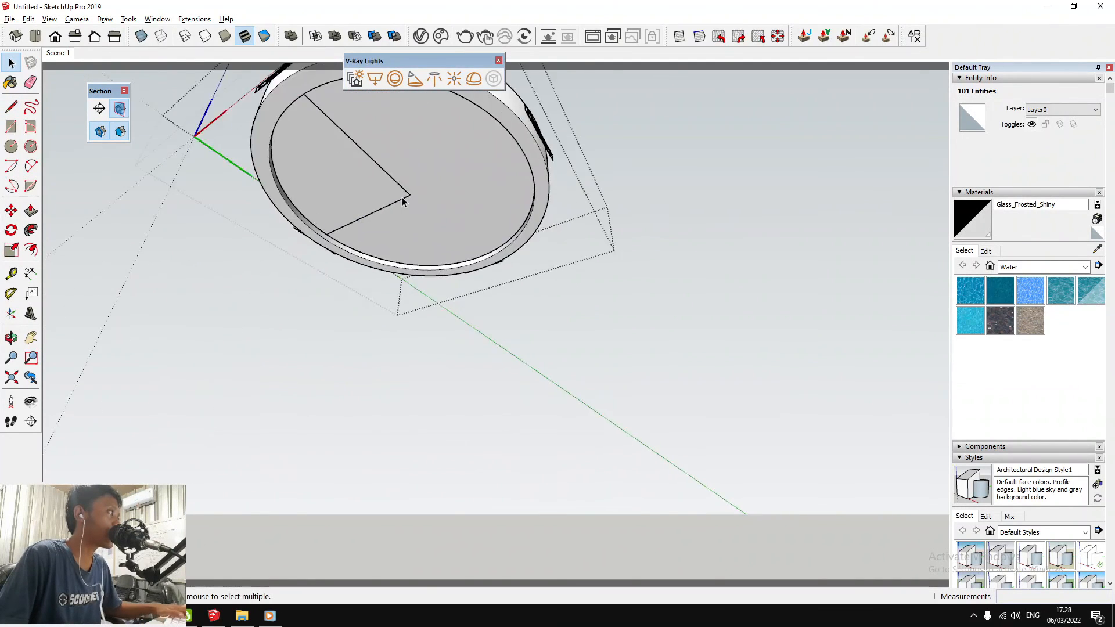
Place a V-Ray spot light at the disc centre where the two guide lines meet
shift+middle_drag(427, 183, 473, 171)
scroll(510, 171, up, 1)
scroll(510, 170, down, 2)
click(503, 151)
scroll(511, 167, down, 2)
scroll(521, 208, up, 1)
scroll(439, 173, up, 4)
click(415, 81)
click(690, 374)
Move the spot light 20 cm straight down from the disc centre and leave the downlight component
scroll(622, 302, down, 5)
key(m)
scroll(613, 322, up, 2)
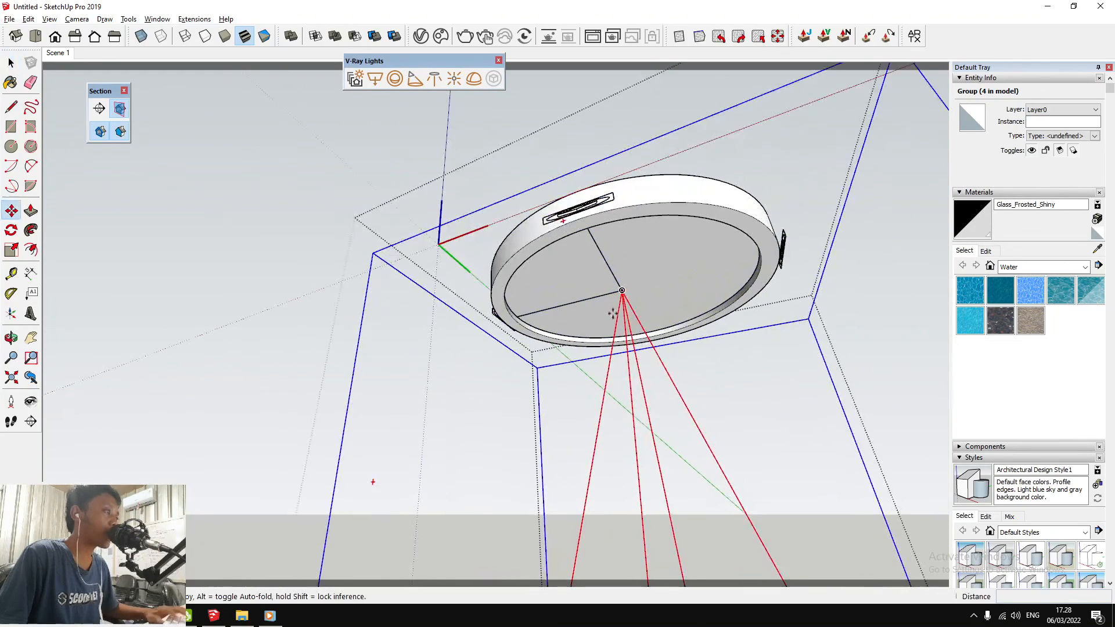
click(622, 292)
text(20)
key(Return)
key(space)
scroll(659, 332, down, 5)
click(667, 276)
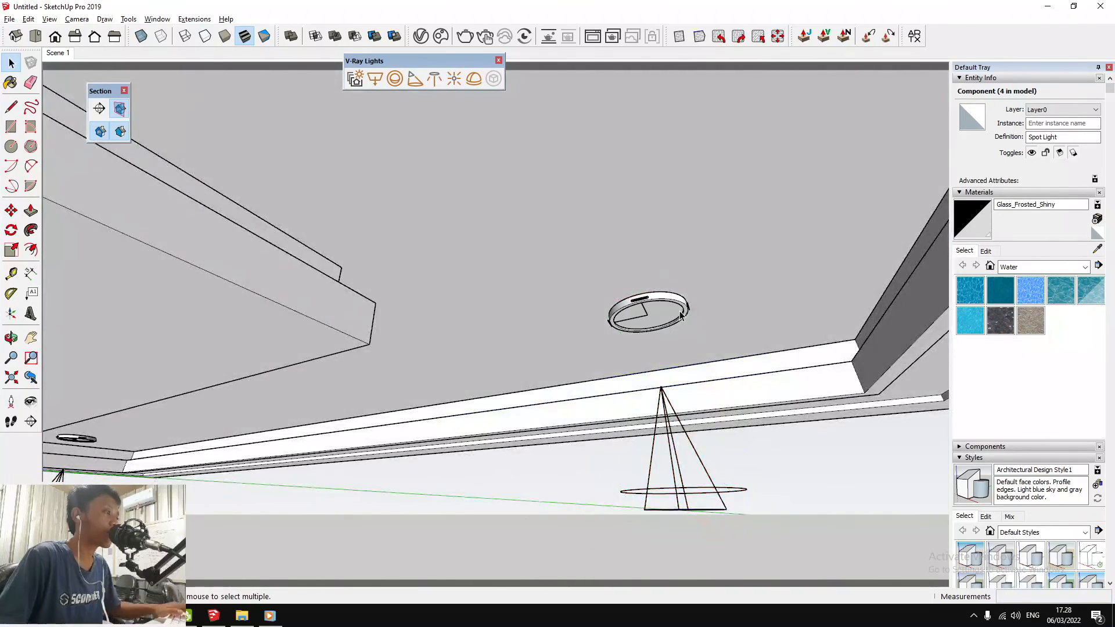
Return to the Scene 1 view and start an interactive V-Ray render of the room
scroll(674, 312, down, 2)
click(61, 55)
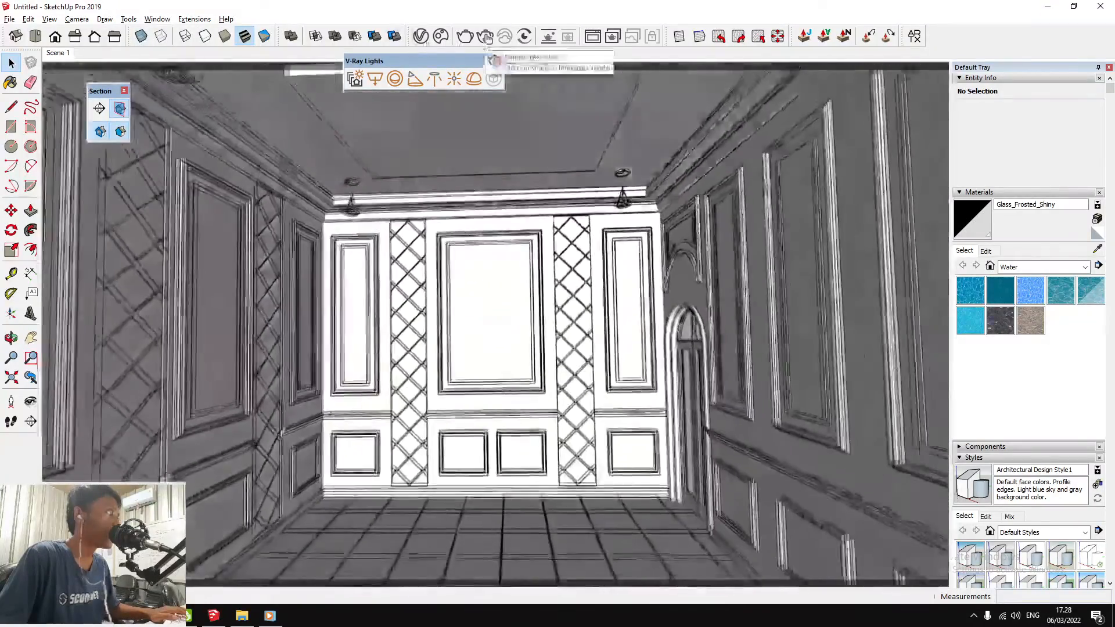
click(485, 37)
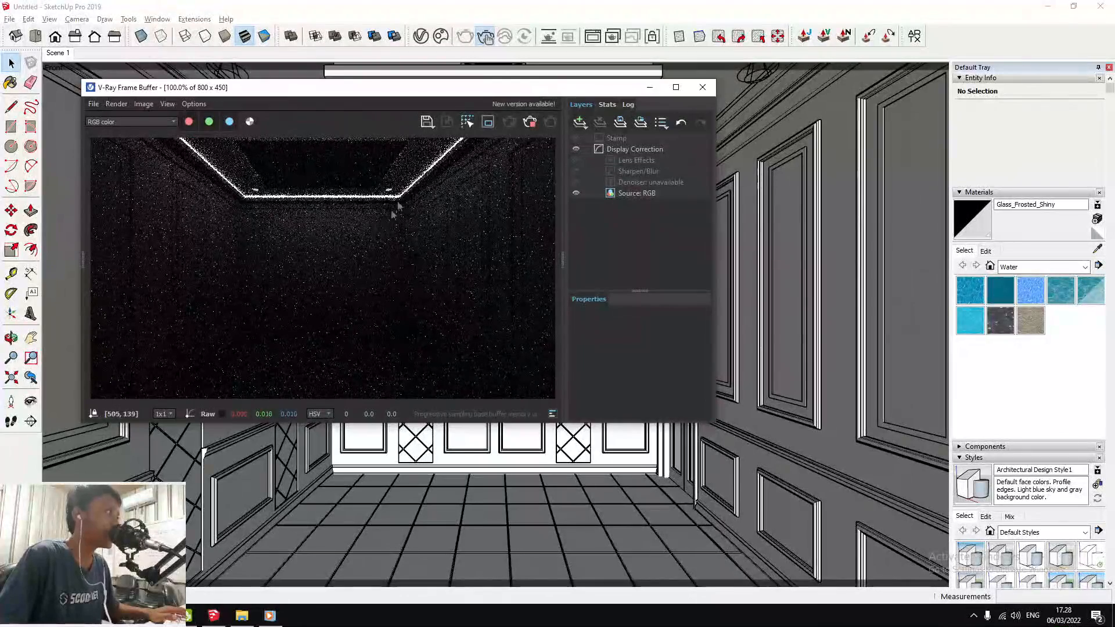
Set the Spot Light's penumbra falloff to Smooth Cubic and its decay to Inverse in the V-Ray Asset Editor
click(423, 38)
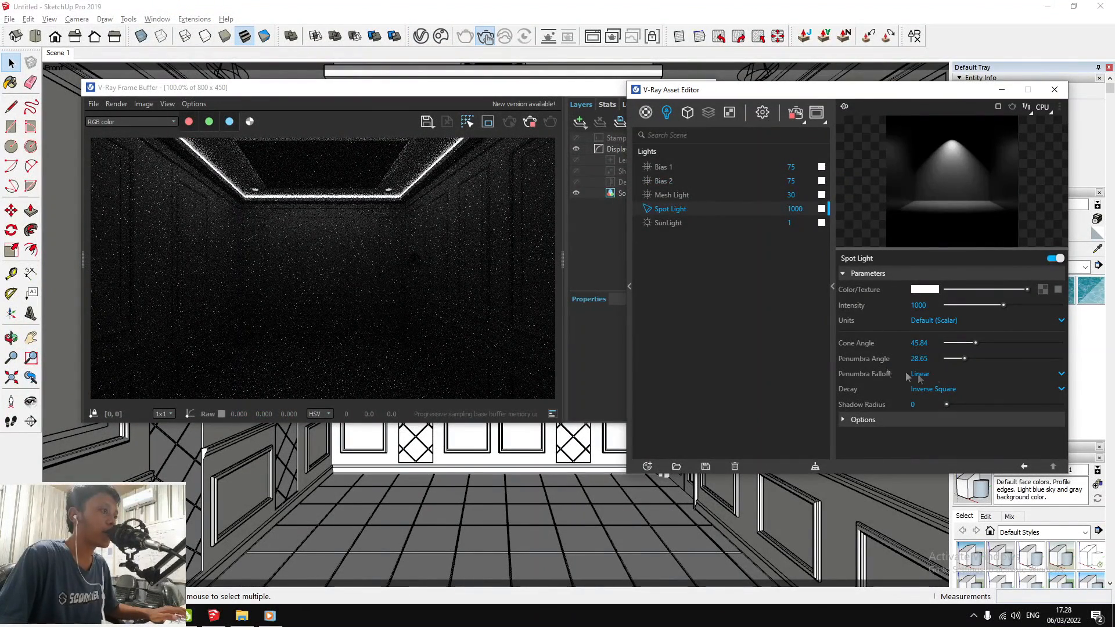
click(933, 388)
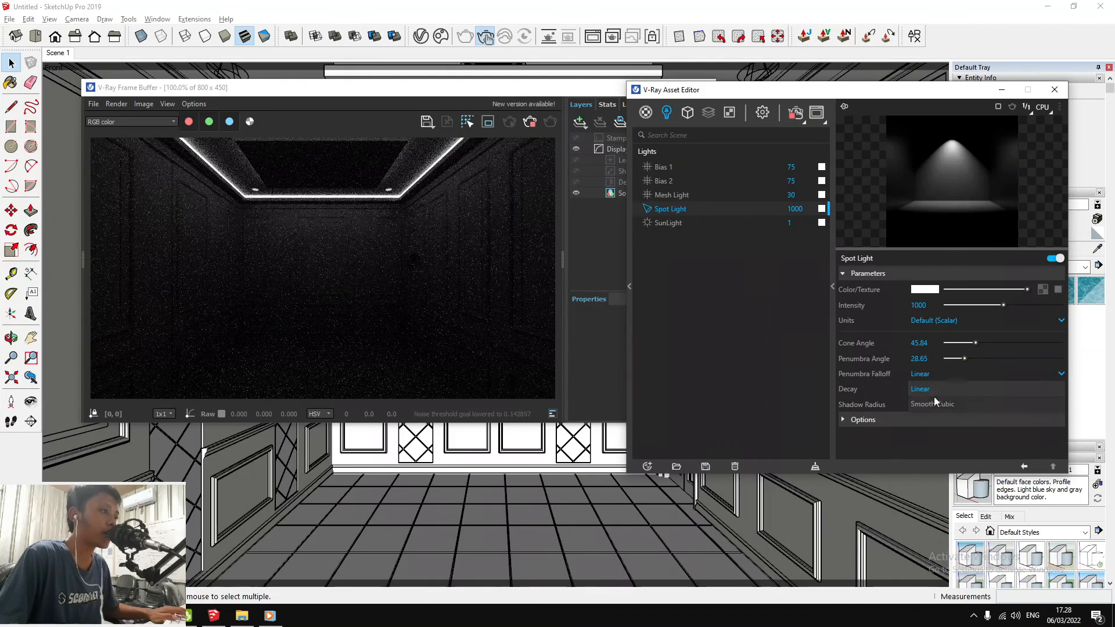
click(937, 404)
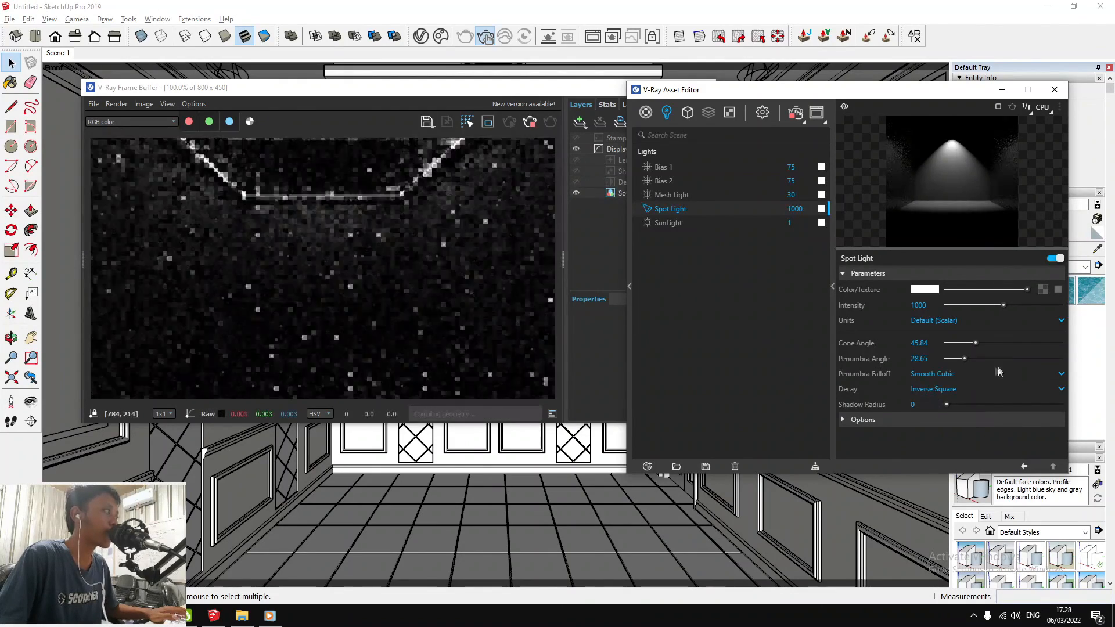
click(936, 386)
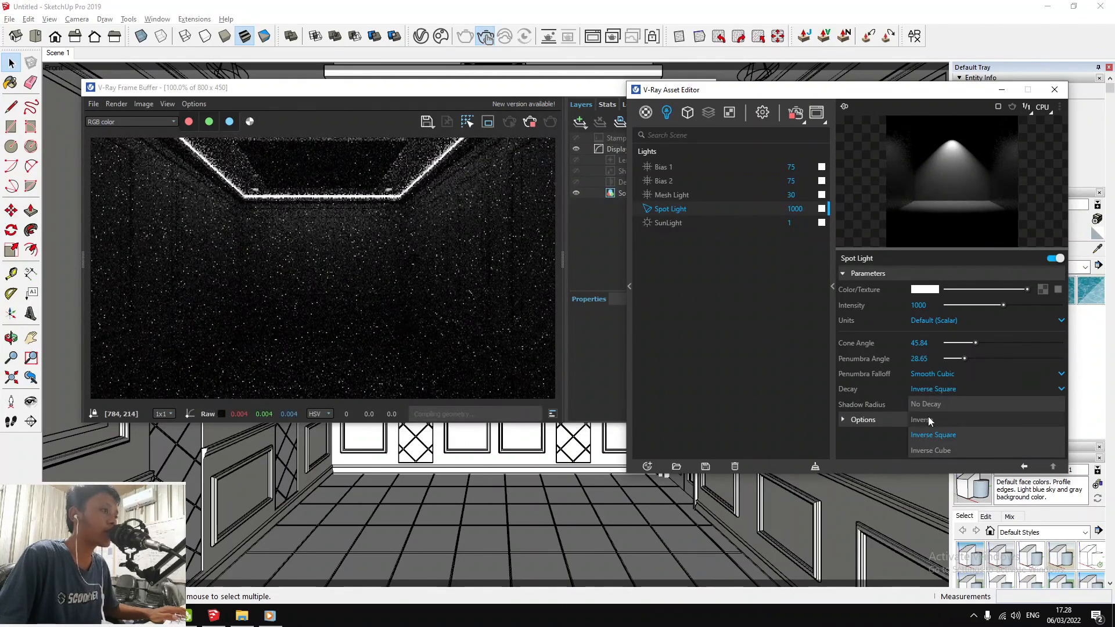
click(929, 416)
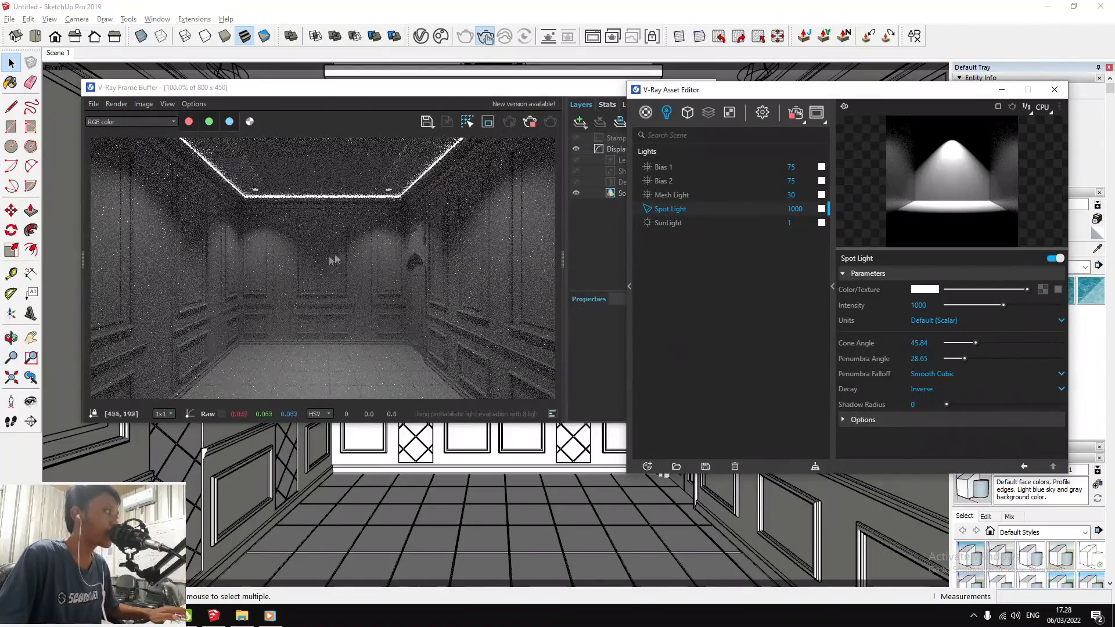
Try a cone angle of 36.8 and a penumbra angle of 44.16 on the Spot Light
scroll(362, 233, up, 1)
scroll(403, 223, down, 2)
scroll(362, 253, up, 1)
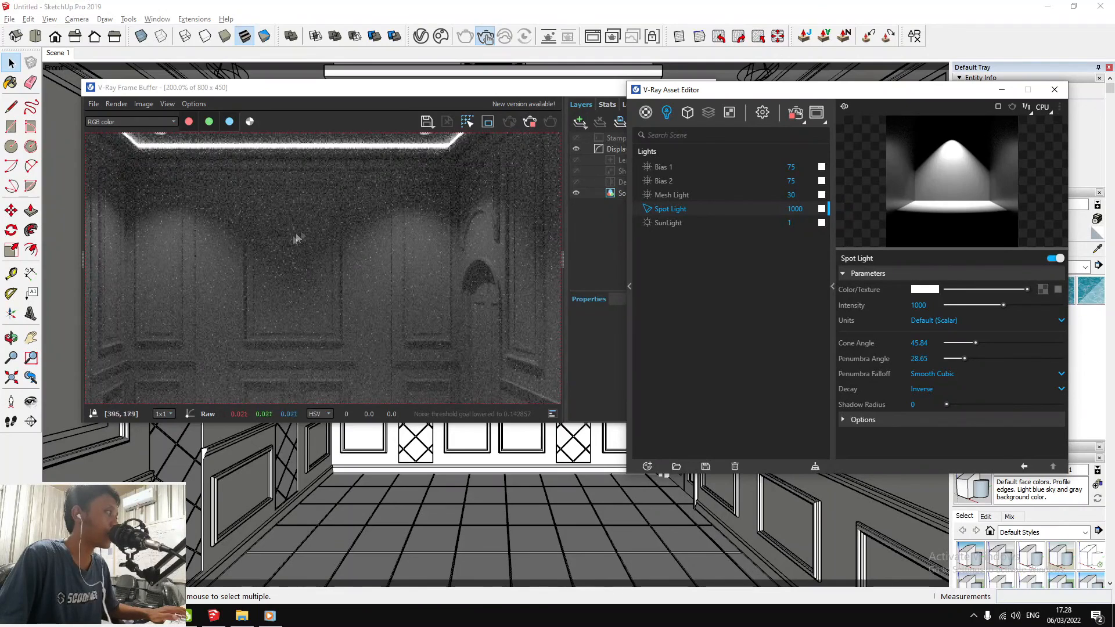
scroll(325, 244, up, 1)
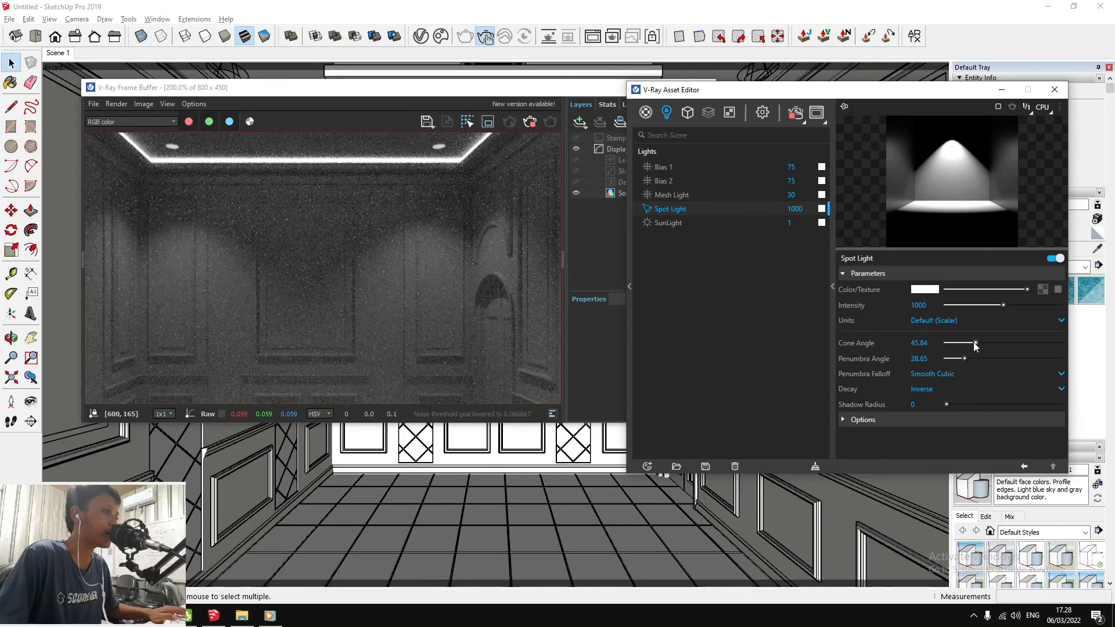
drag(976, 344, 971, 344)
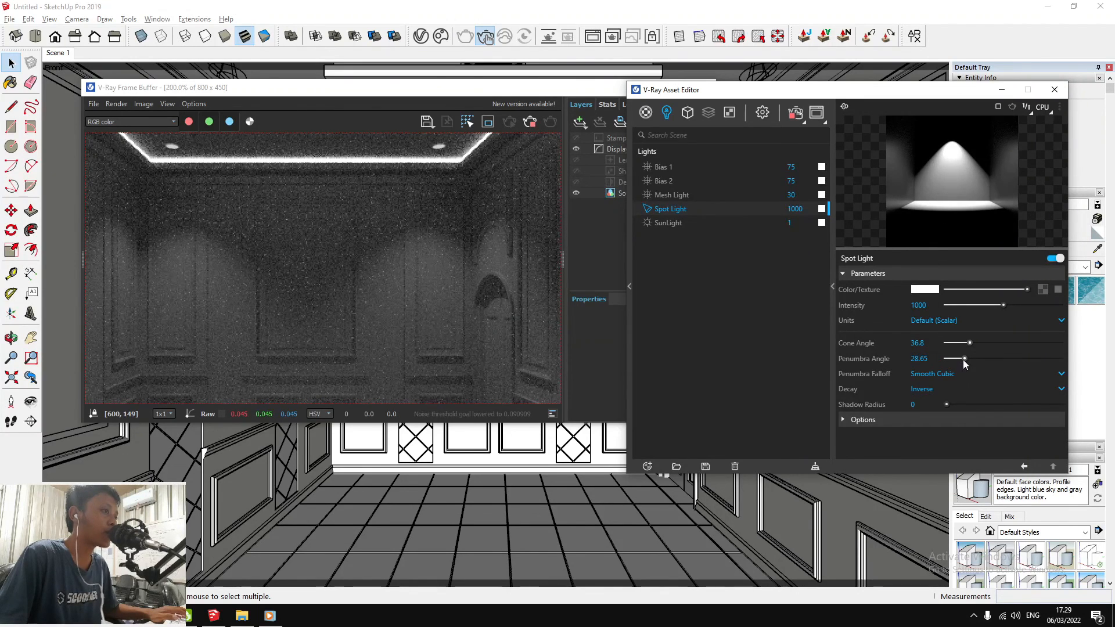
drag(964, 360, 976, 360)
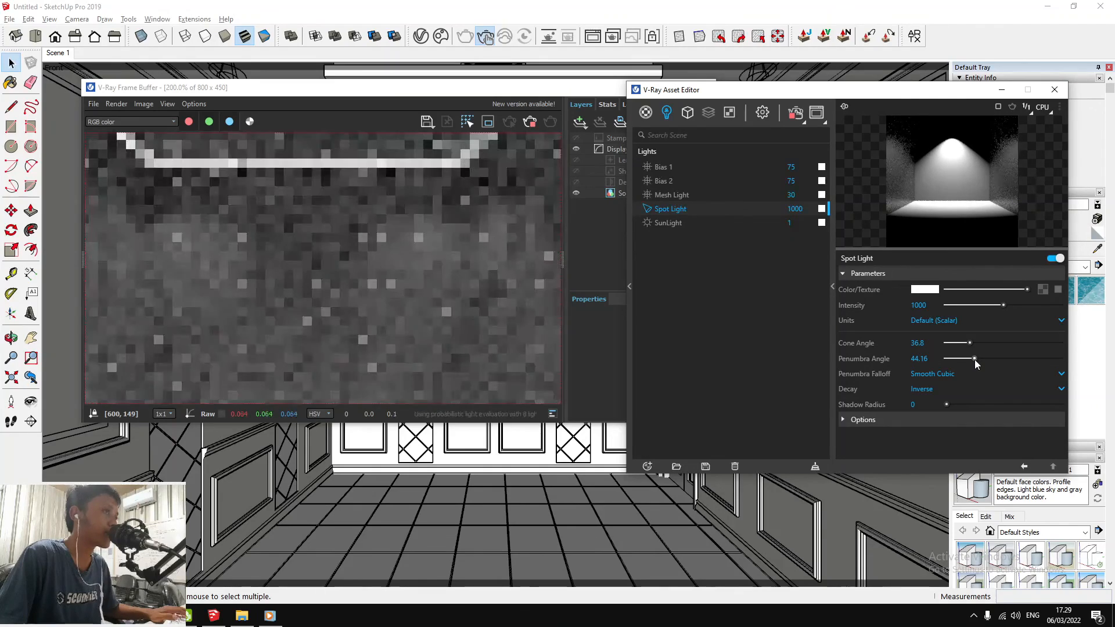
Set the Spot Light's cone angle to 21.16 and its penumbra angle to 54.28, comparing the wall glow in the render
drag(969, 343, 960, 343)
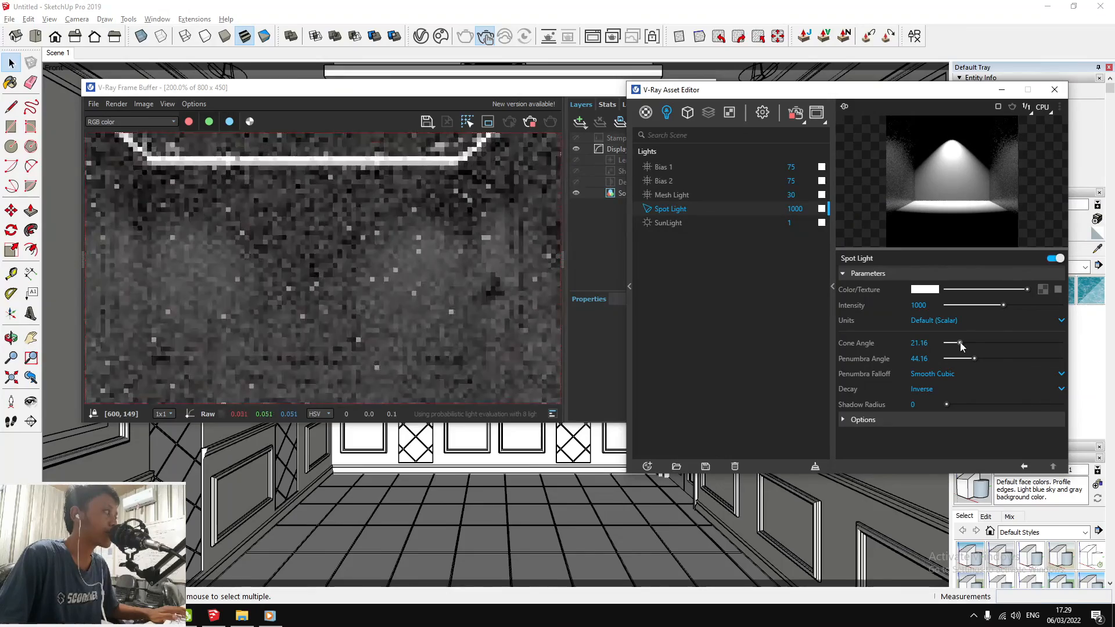
drag(977, 358, 992, 363)
double_click(410, 267)
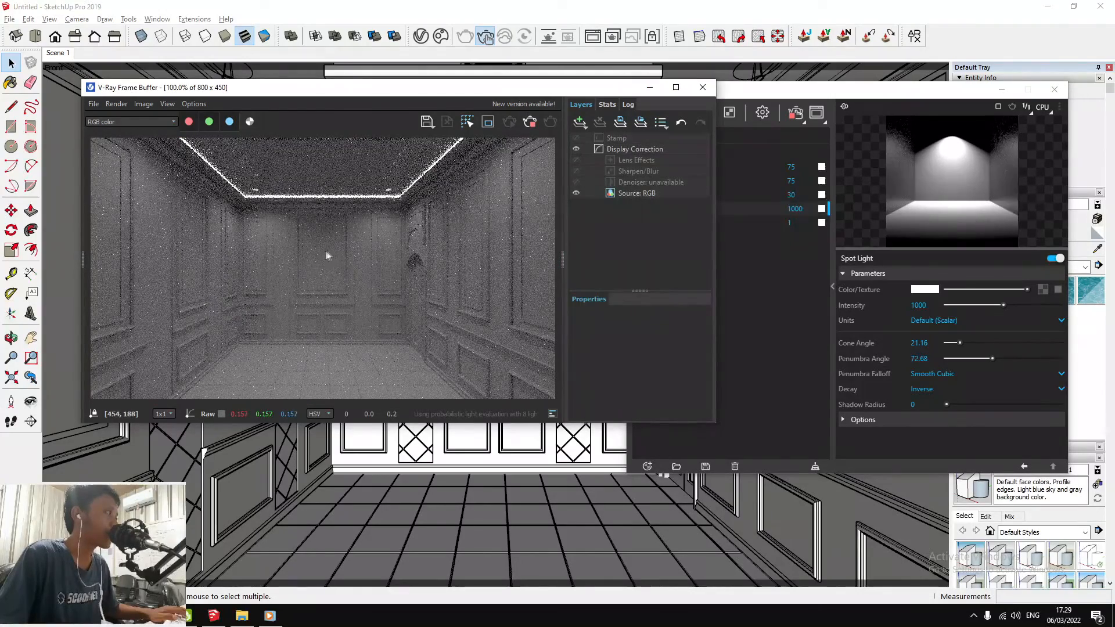
scroll(273, 229, up, 1)
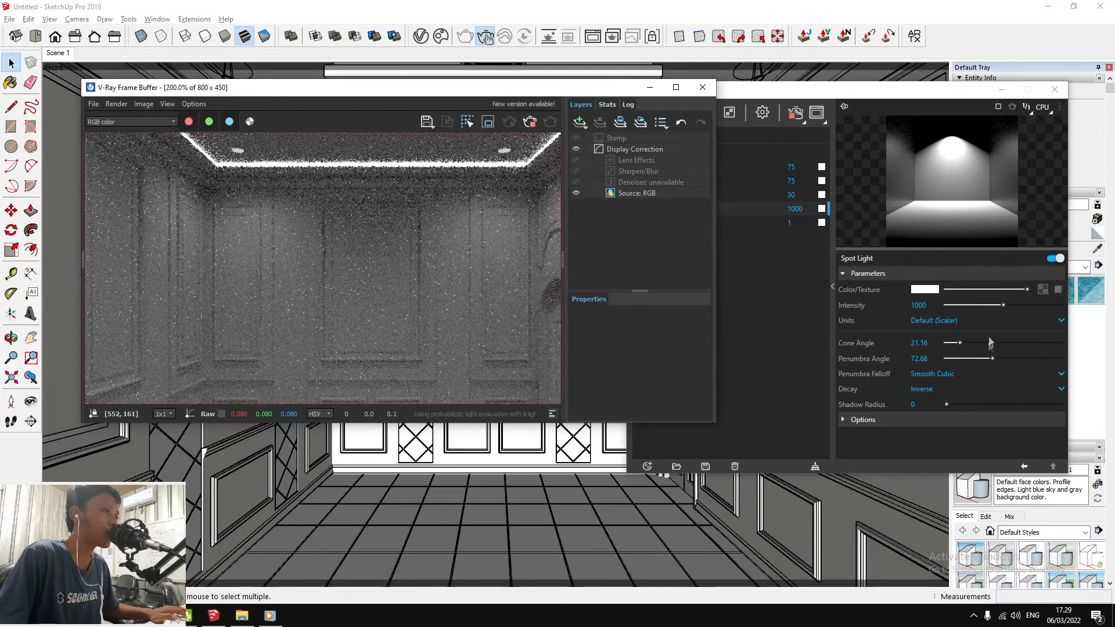
drag(992, 361, 981, 358)
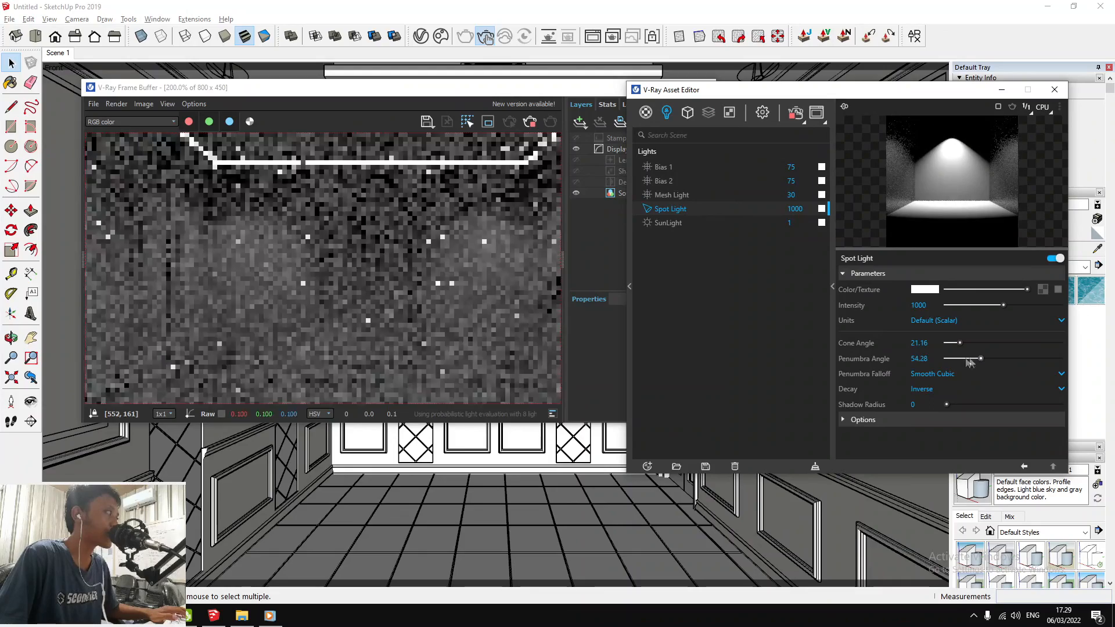
Examine the spot light glow on the back wall in the interactive render, and stop the render
scroll(340, 241, down, 1)
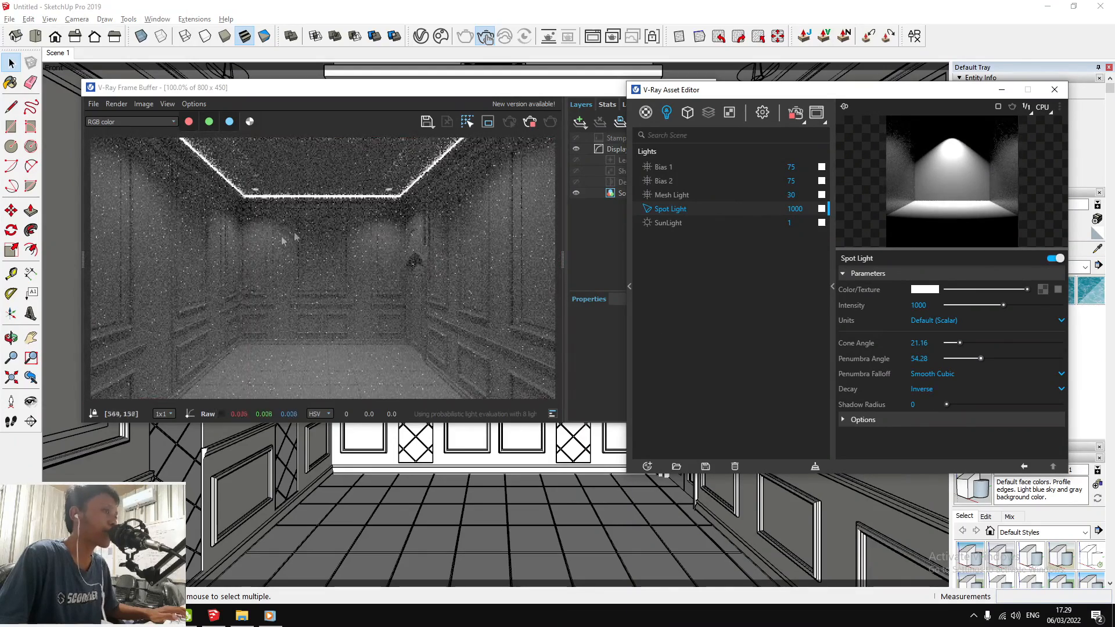
scroll(349, 232, up, 1)
scroll(347, 228, down, 1)
scroll(343, 239, up, 1)
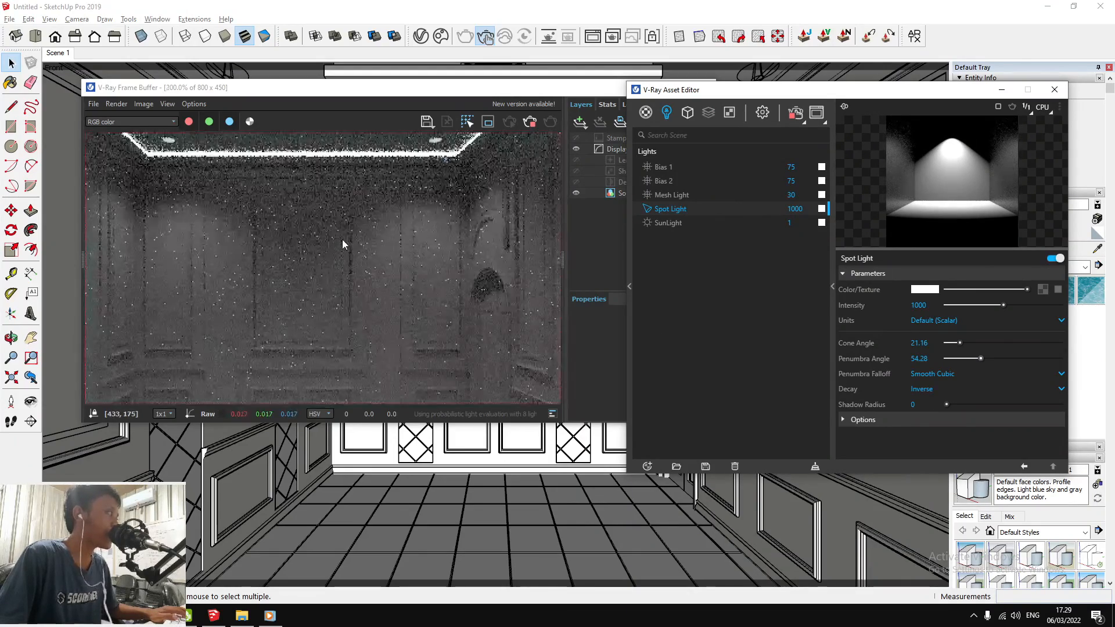
scroll(276, 242, down, 1)
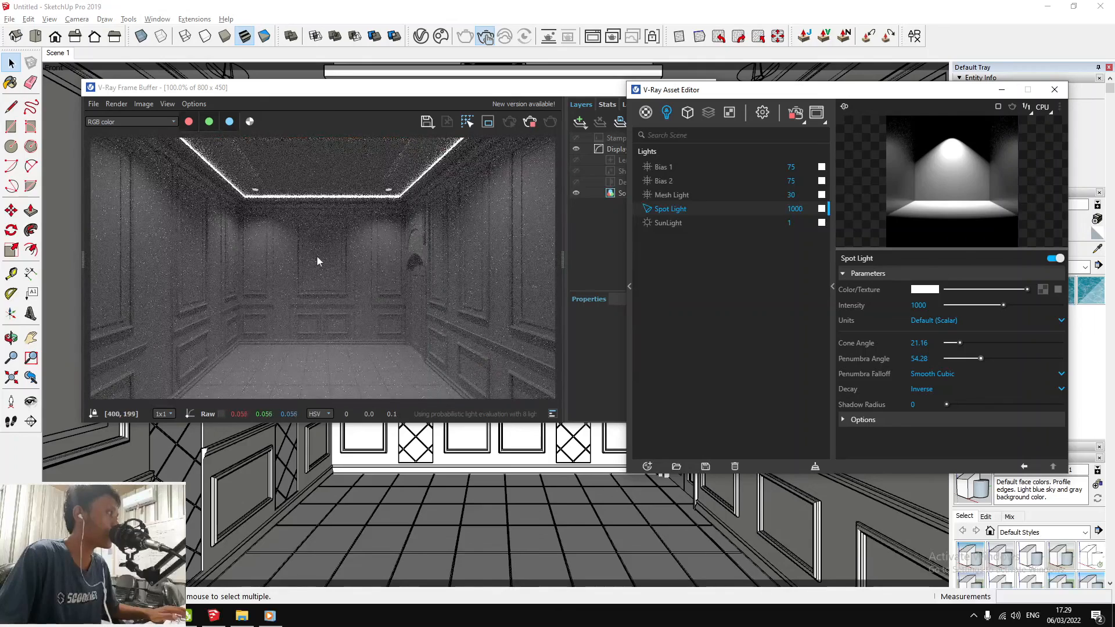
scroll(358, 240, up, 1)
scroll(359, 240, down, 2)
scroll(351, 266, up, 2)
scroll(325, 254, down, 2)
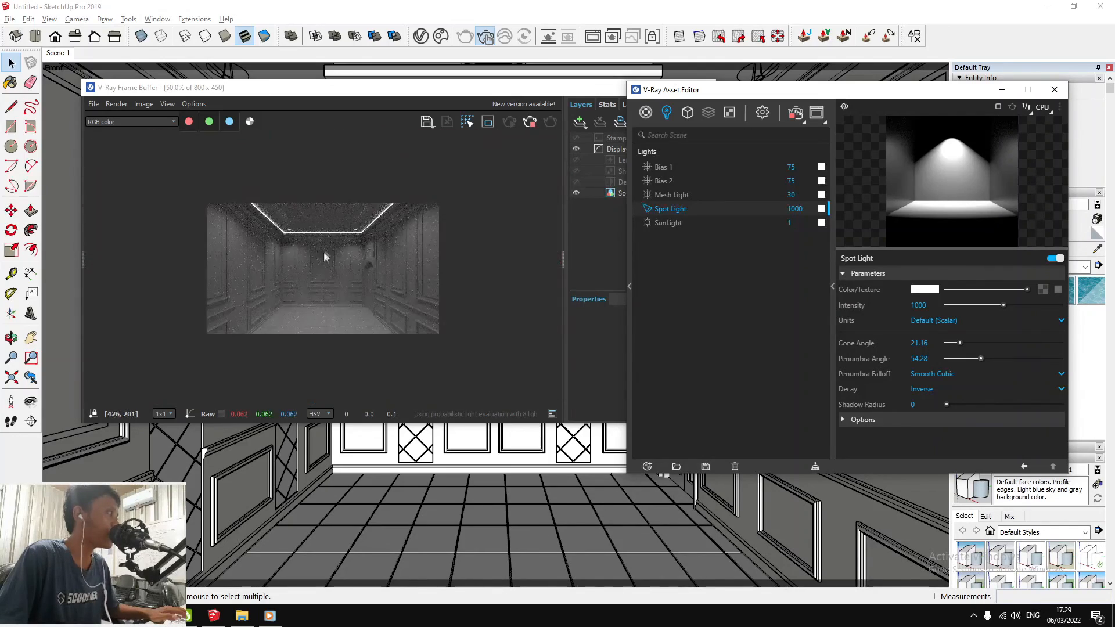
scroll(335, 272, up, 1)
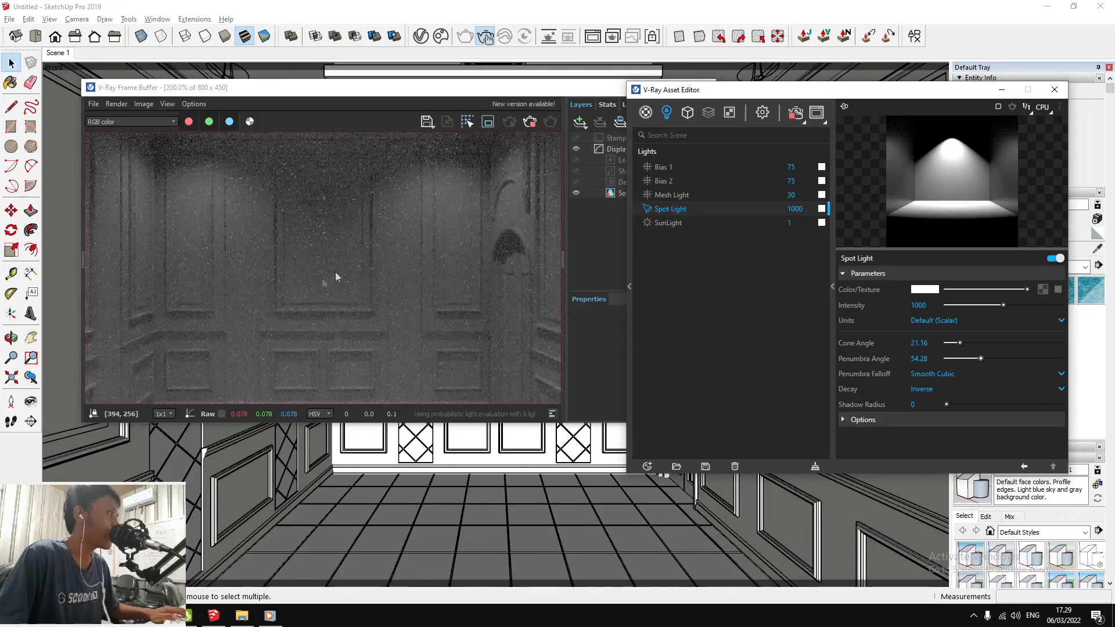
click(531, 123)
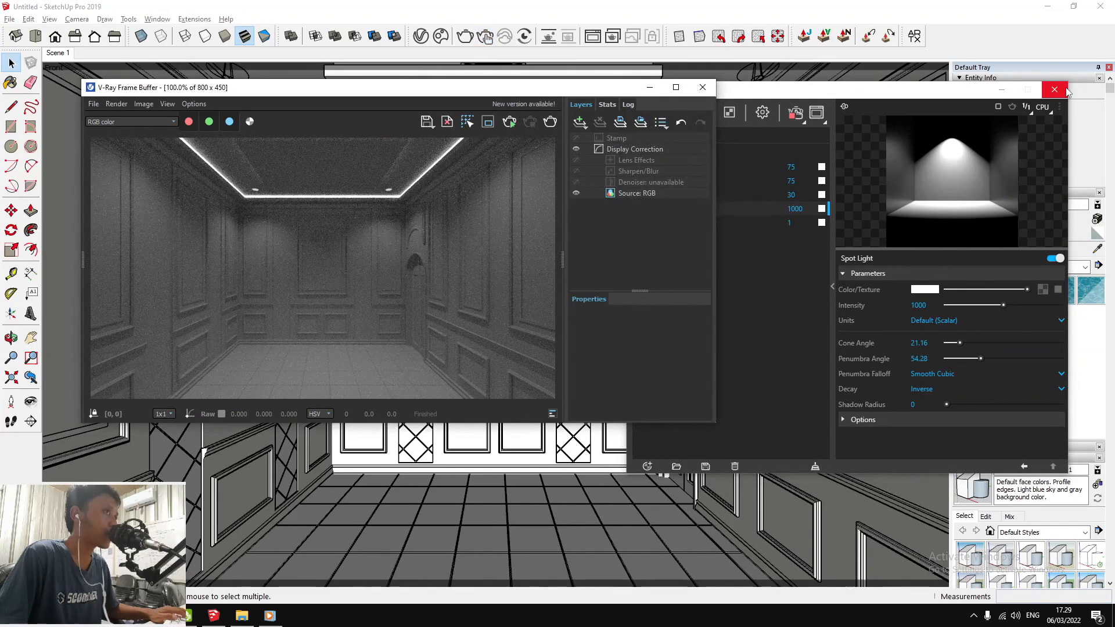
Rename the Mesh Light in the V-Ray lights list as Downlight Bias
click(801, 290)
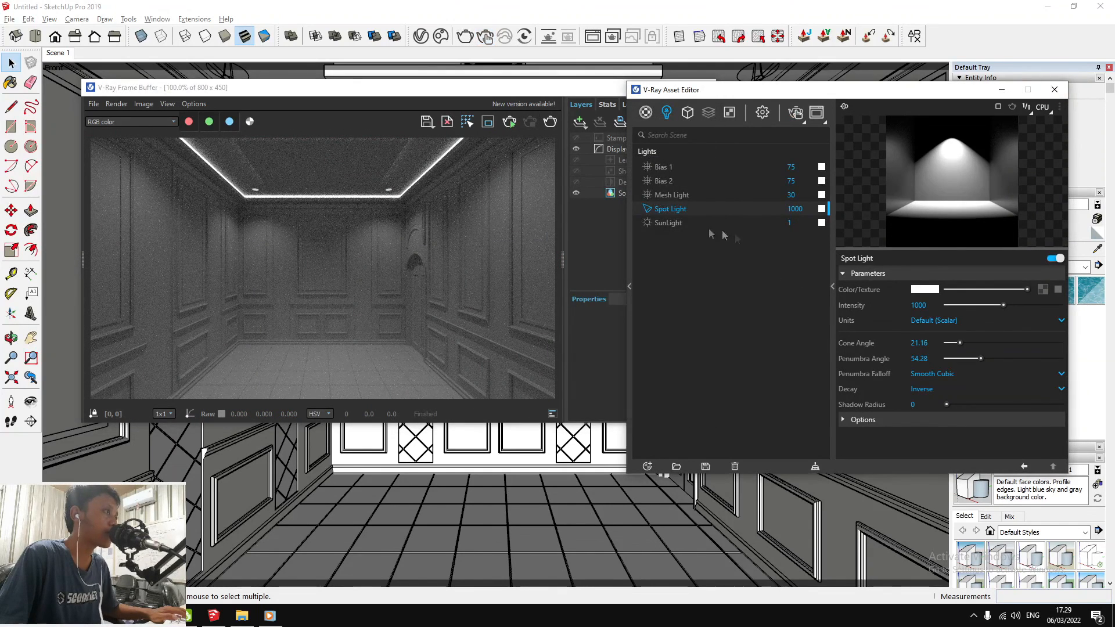
double_click(693, 195)
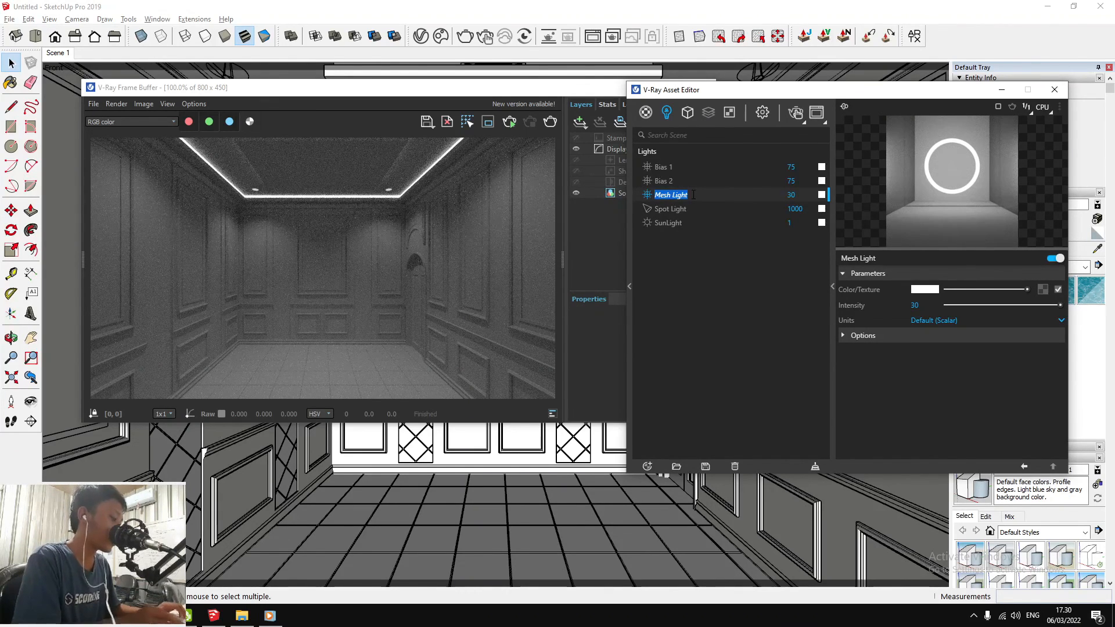
text(Bias)
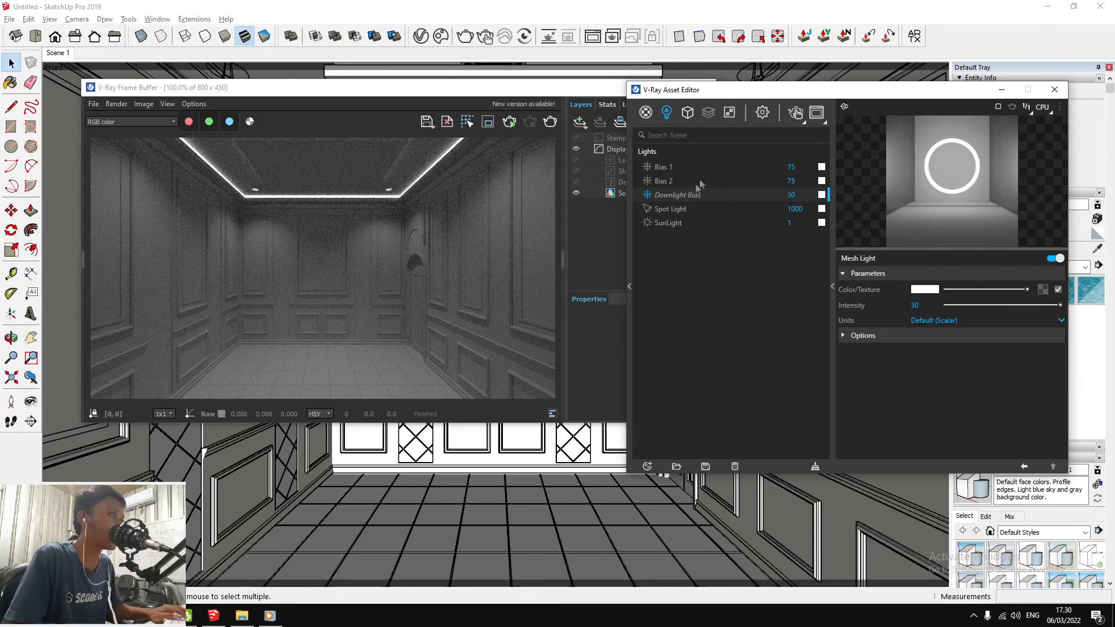
Rename the Spot Light in the V-Ray lights list as Downlight plavond
click(689, 210)
click(691, 210)
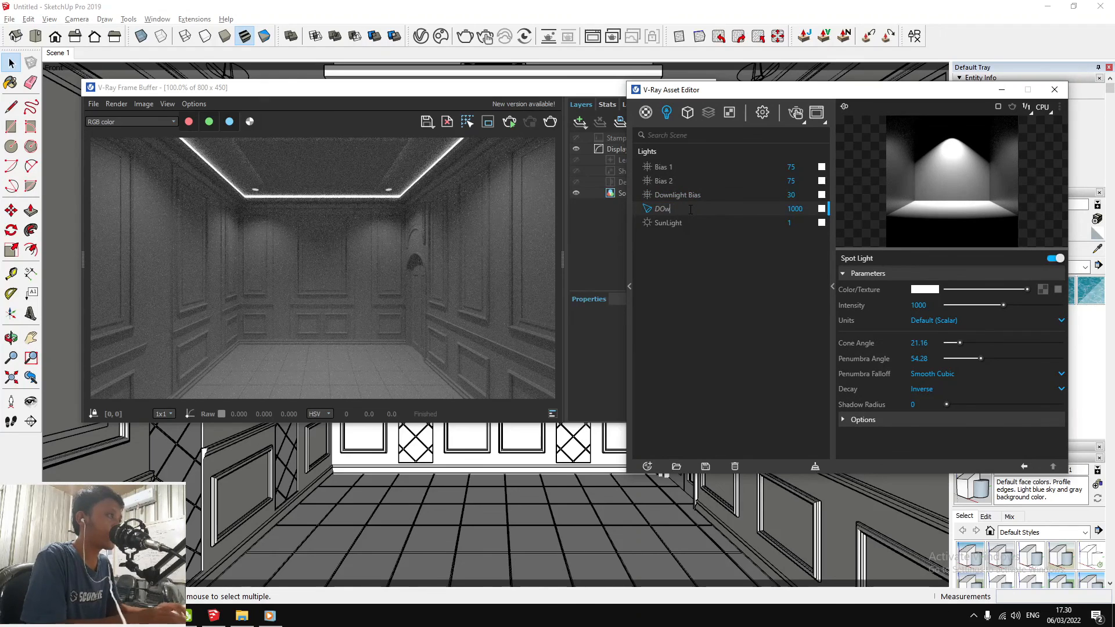
text(Downlight plavond)
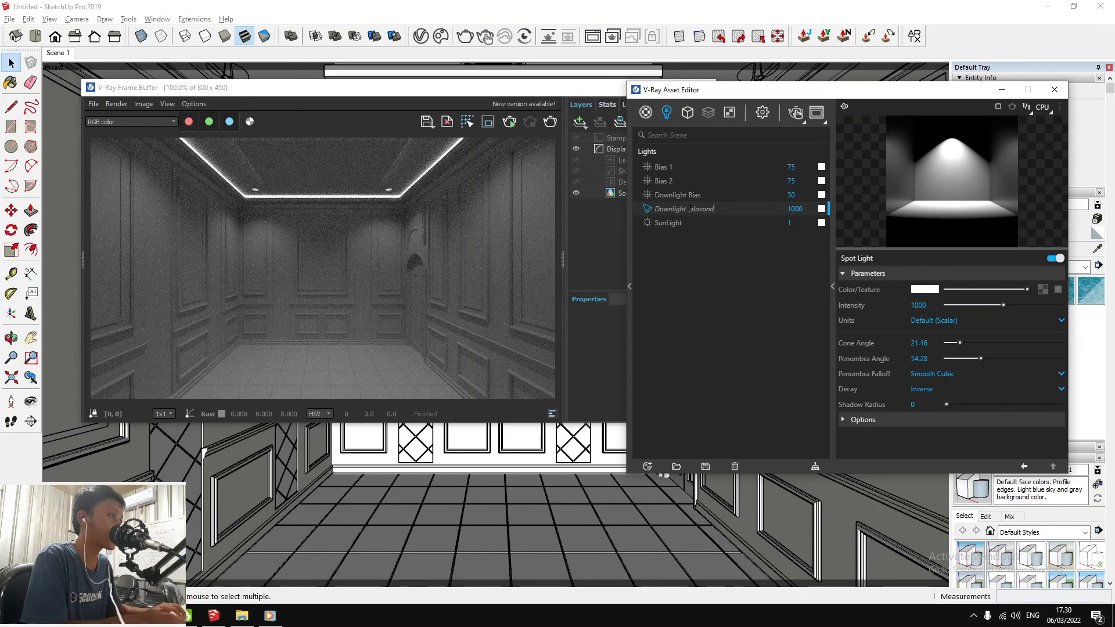
key(Return)
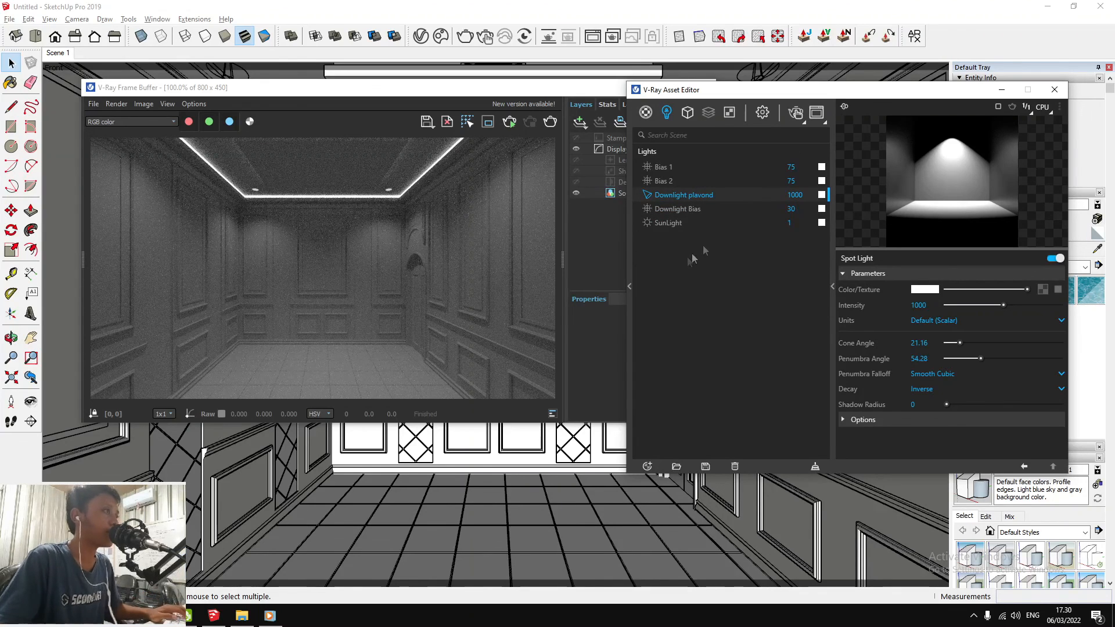
Inspect the downlight glow on the back wall in the render, and close the frame buffer and Asset Editor
click(370, 253)
scroll(389, 228, up, 1)
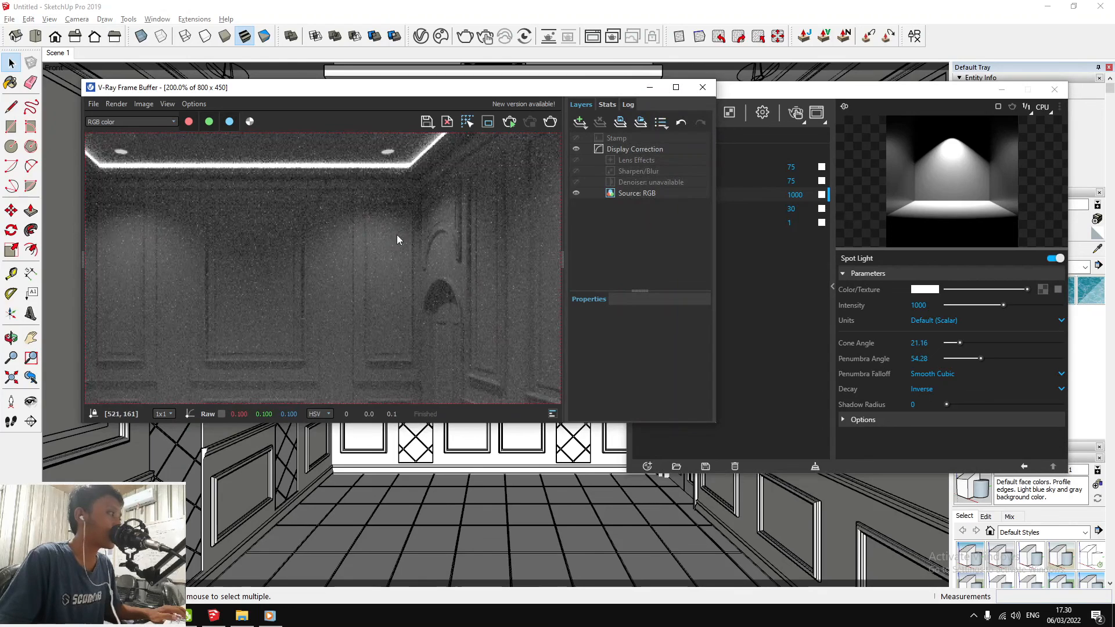
scroll(316, 243, down, 2)
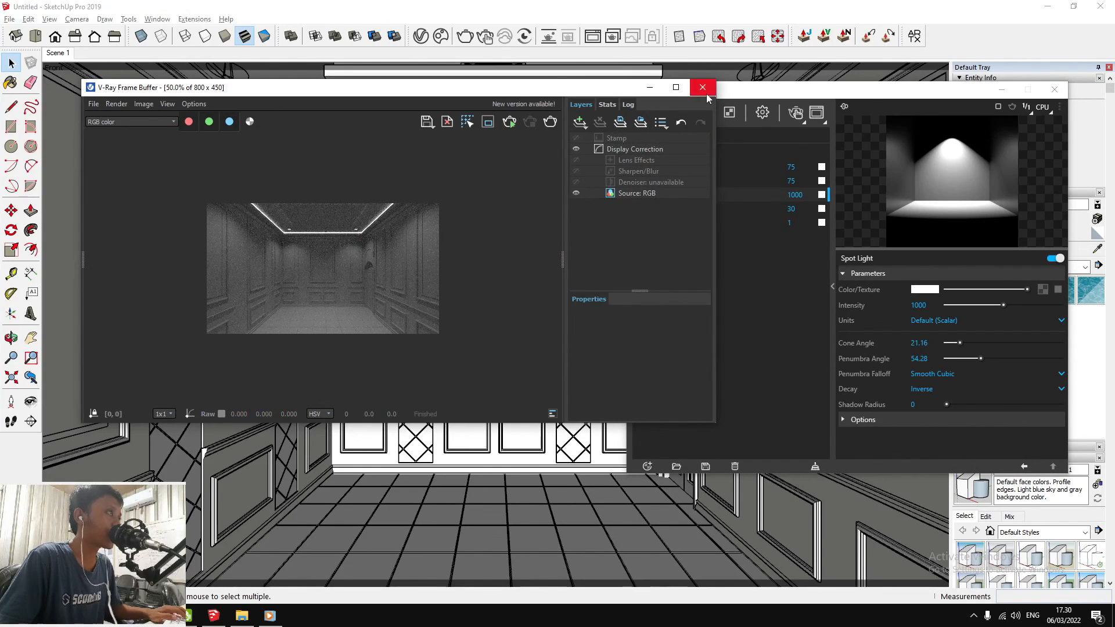
click(764, 154)
click(1055, 90)
Examine the whole room model from outside its open front, including the ceiling lights and wall panels
scroll(483, 331, down, 3)
scroll(483, 331, up, 2)
click(482, 331)
mouse_move(483, 331)
middle_down()
mouse_move(503, 331)
mouse_move(201, 296)
mouse_move(756, 283)
mouse_move(789, 376)
mouse_move(805, 315)
mouse_move(514, 272)
mouse_move(377, 293)
middle_up()
scroll(465, 287, down, 5)
scroll(589, 284, up, 4)
mouse_move(493, 445)
middle_down()
mouse_move(476, 372)
mouse_move(522, 302)
mouse_move(587, 273)
mouse_move(553, 254)
mouse_move(633, 356)
mouse_move(560, 331)
mouse_move(739, 339)
mouse_move(482, 299)
mouse_move(476, 278)
middle_up()
scroll(558, 331, down, 4)
scroll(482, 299, up, 3)
scroll(477, 297, down, 1)
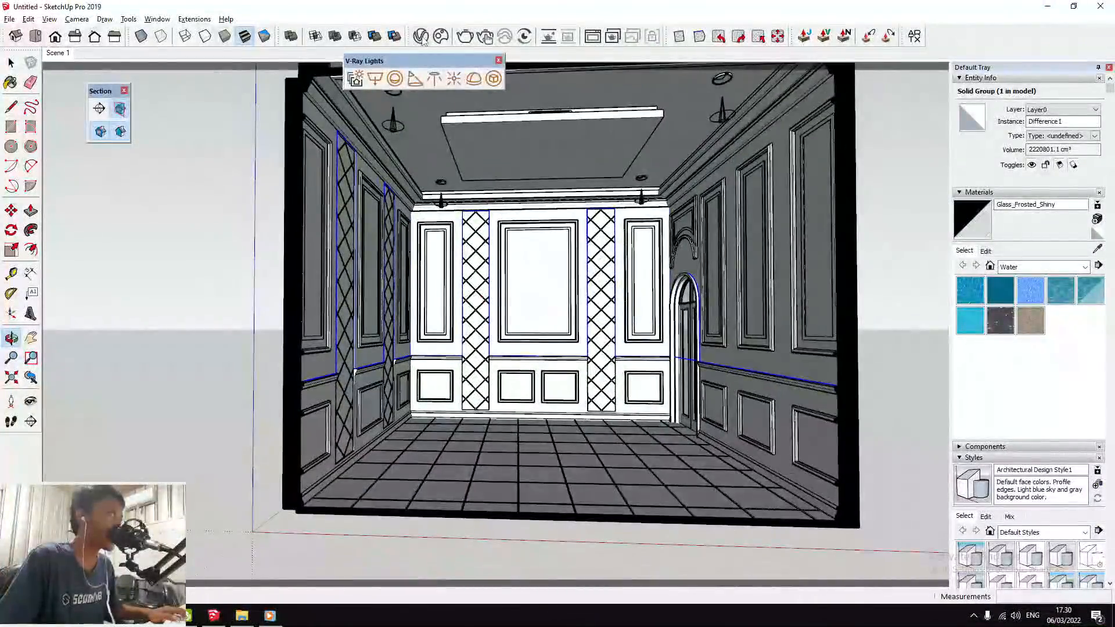
Delete the DC-DN-0001, Stucco_F01_50cm and WallPaint_FineGrain_01_White_1m materials from the V-Ray scene
click(420, 36)
click(645, 112)
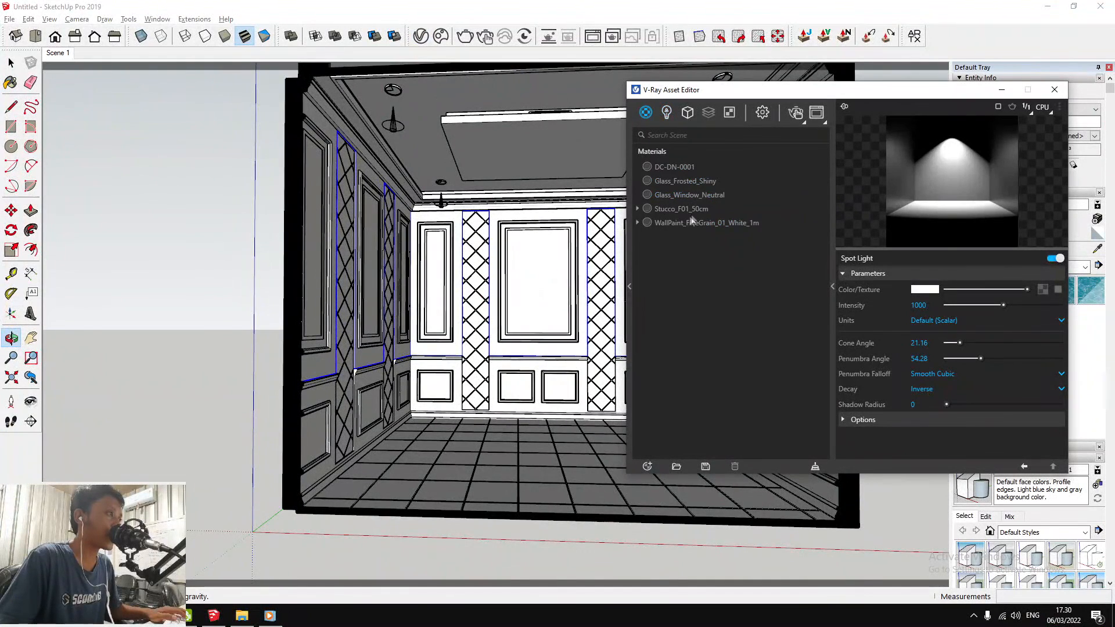
click(686, 222)
click(688, 209)
click(690, 194)
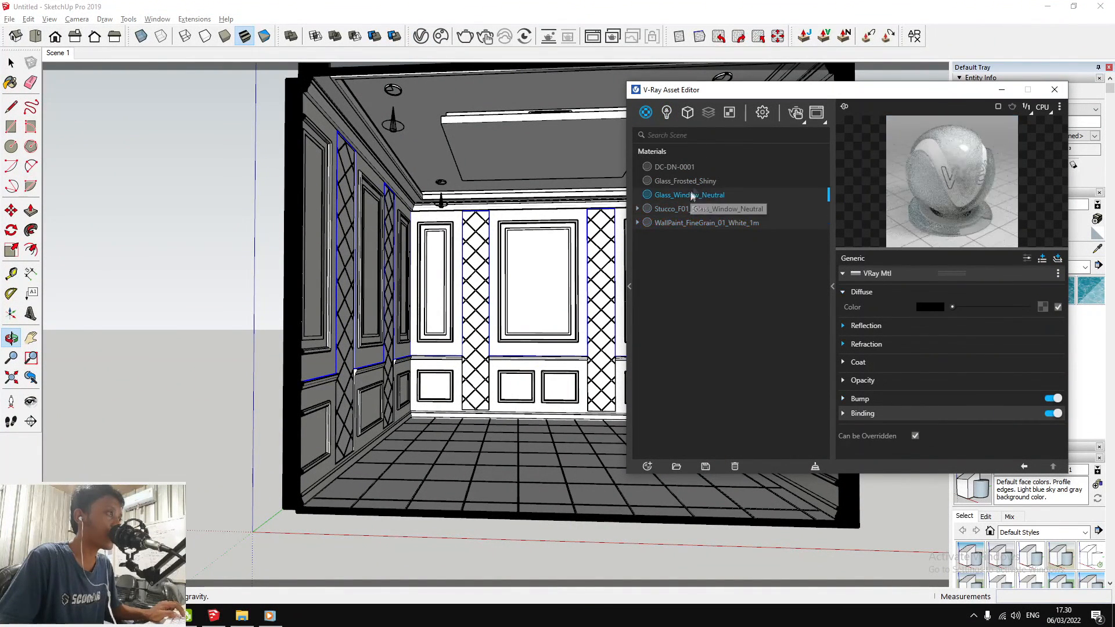
click(695, 167)
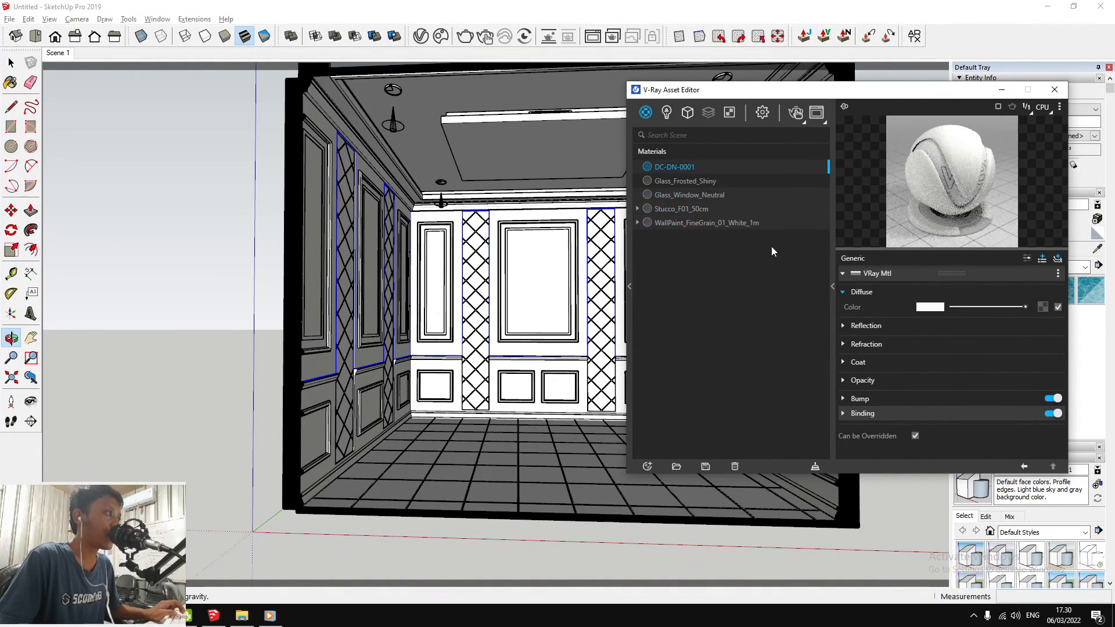
key(Delete)
key(Return)
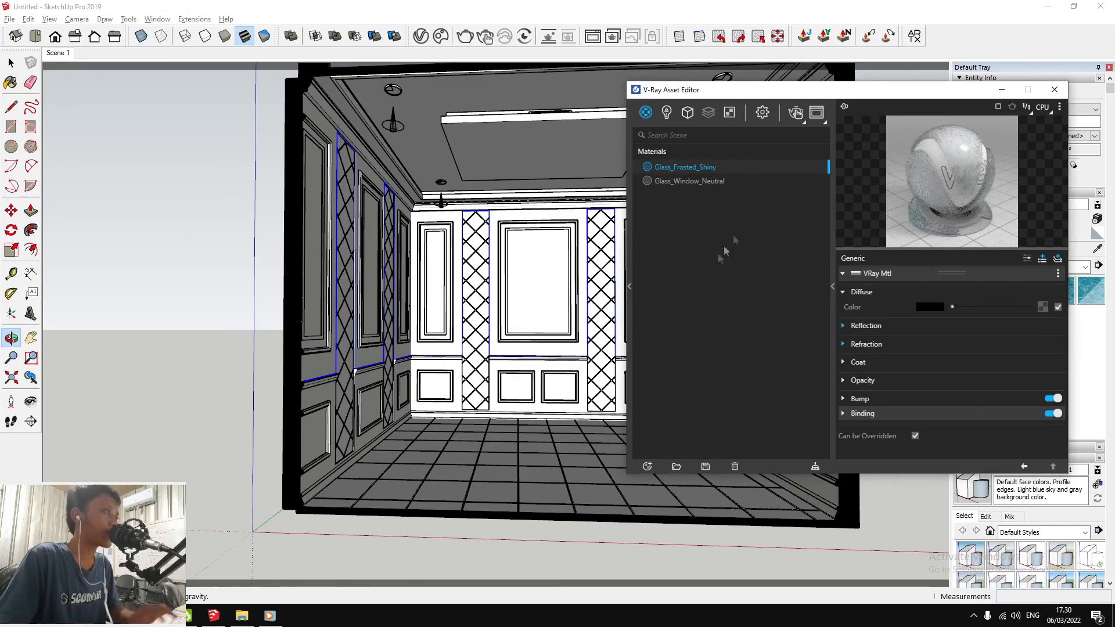
click(1055, 89)
Return to the Scene 1 view and run an interactive render to check the room's lighting
scroll(584, 315, up, 3)
middle_drag(584, 315, 546, 244)
scroll(650, 249, down, 3)
scroll(605, 285, up, 1)
click(53, 54)
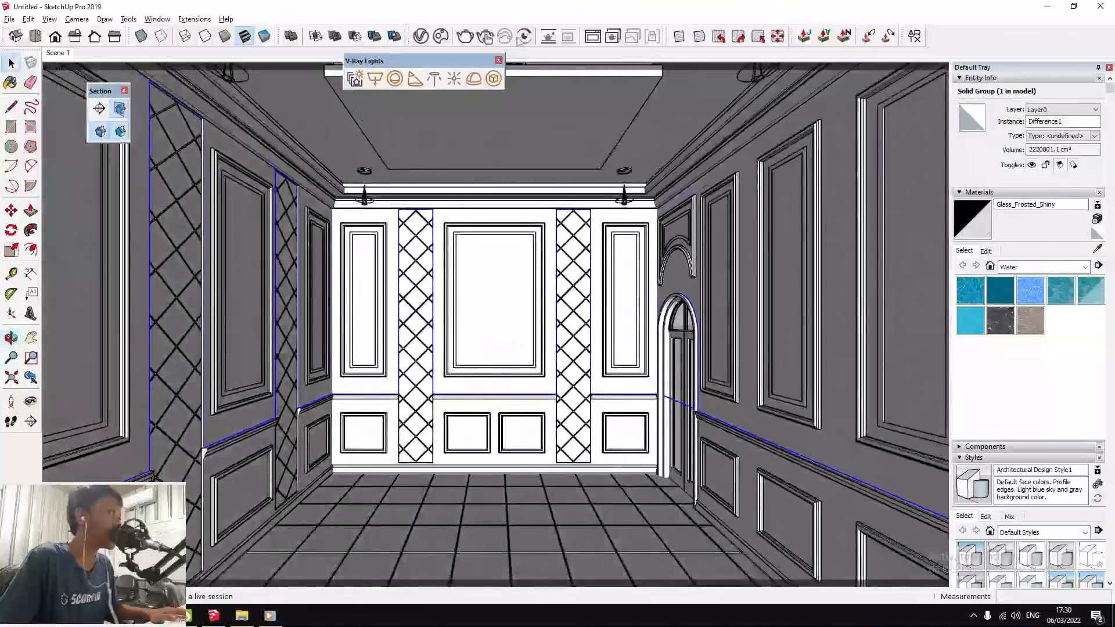
click(485, 36)
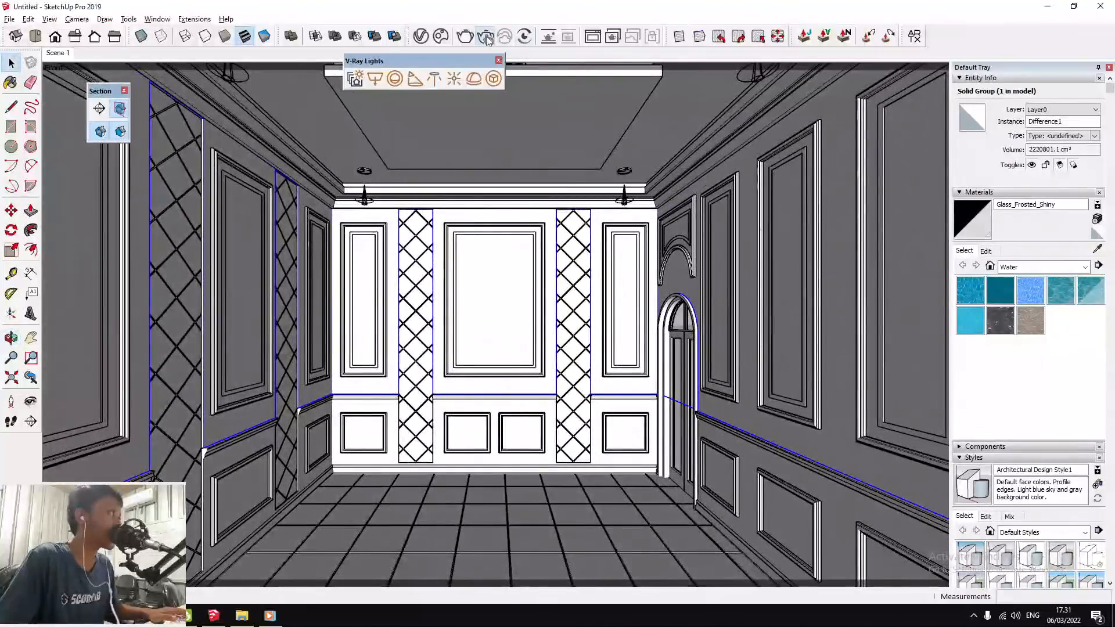
double_click(319, 268)
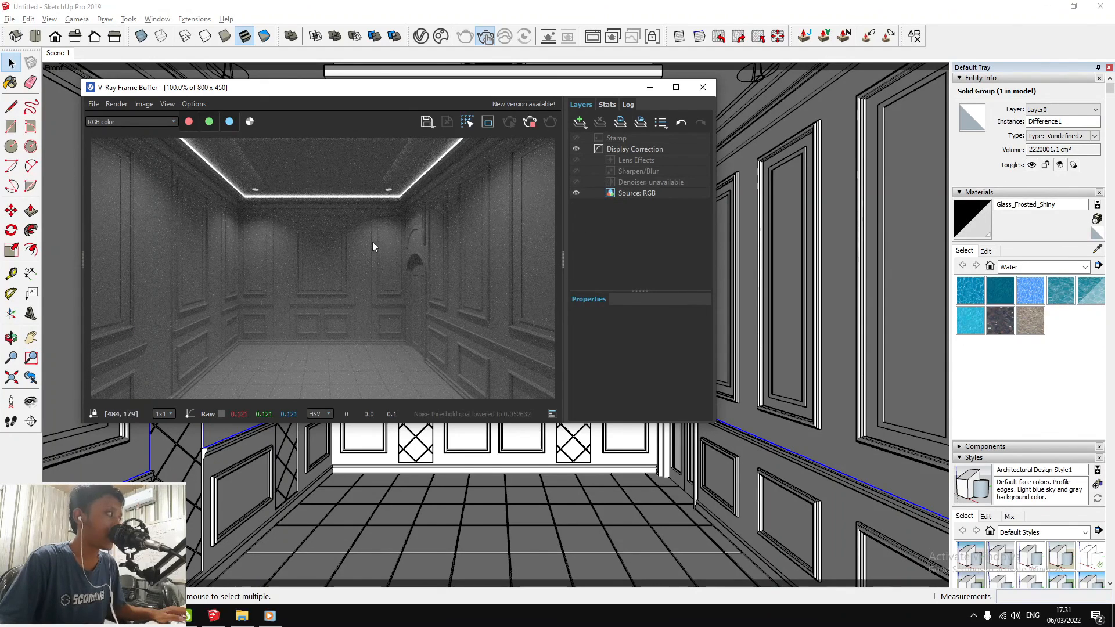
click(751, 281)
middle_drag(748, 277, 725, 270)
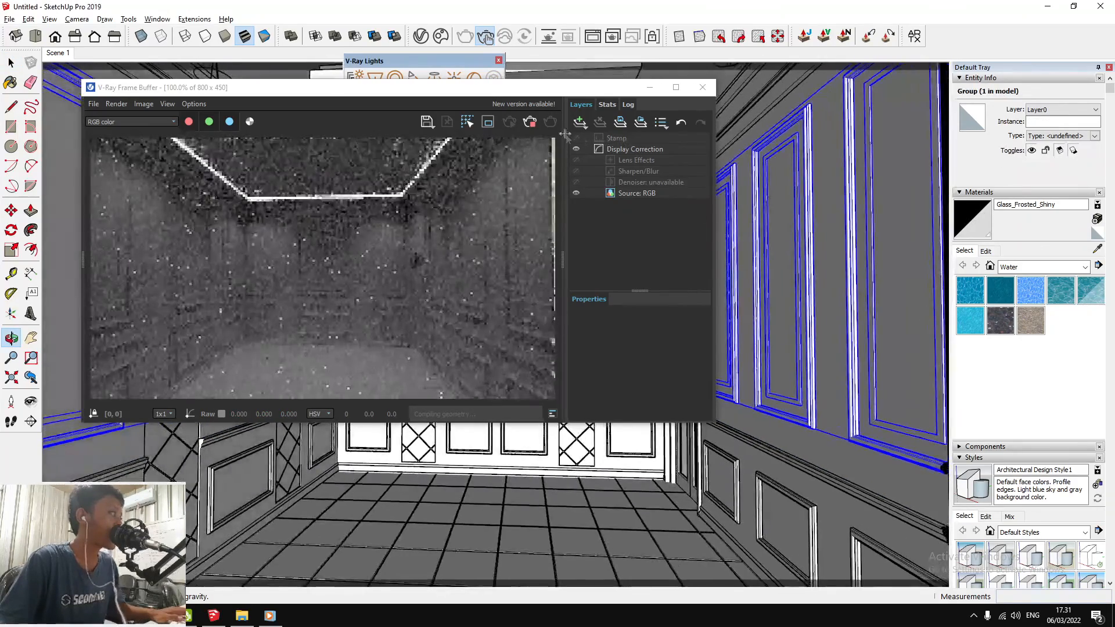
Turn off Material Override in the V-Ray render settings and restart the interactive render
click(530, 124)
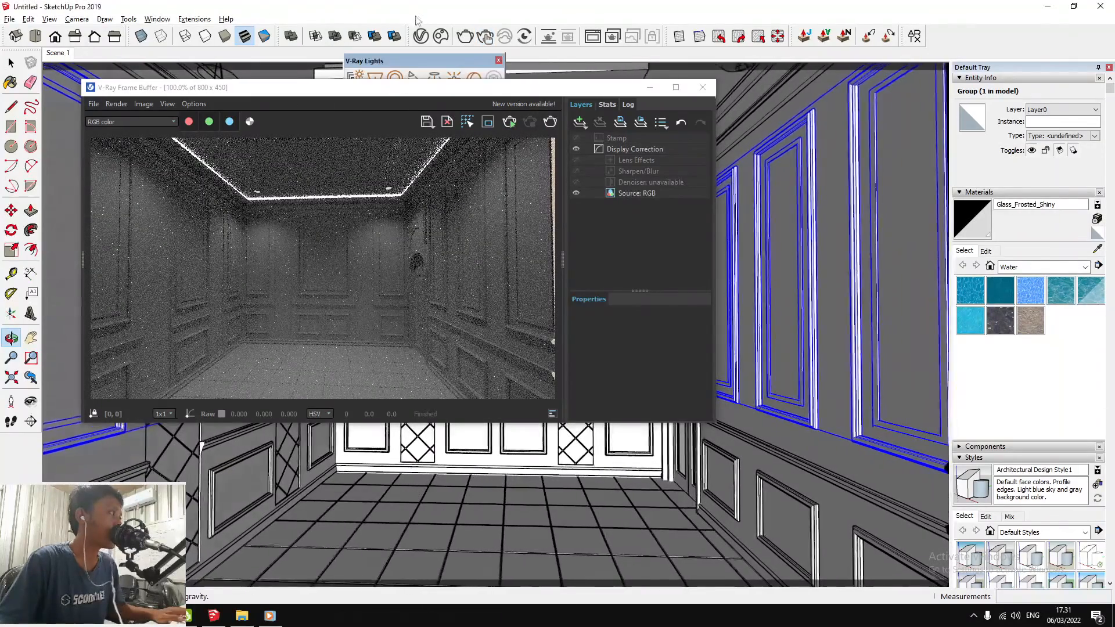
click(420, 36)
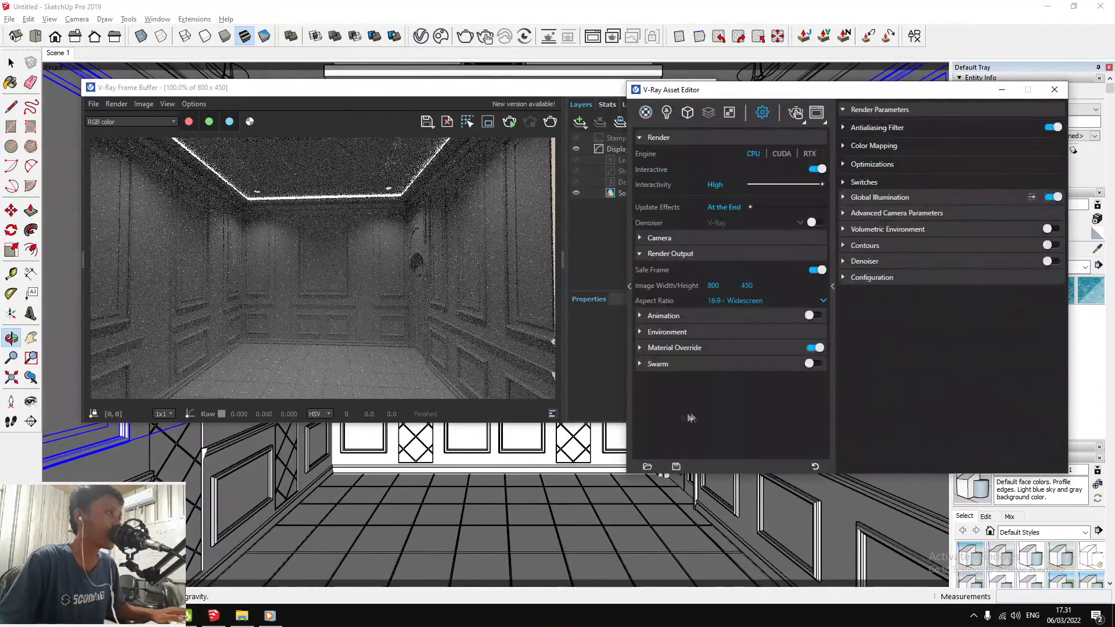
click(813, 349)
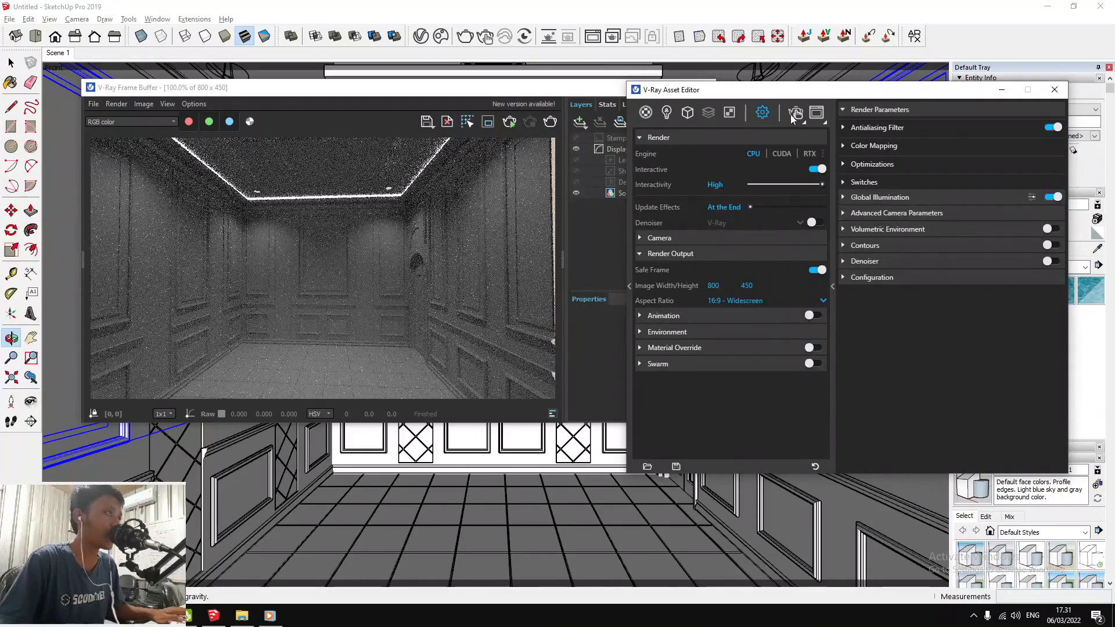
click(797, 112)
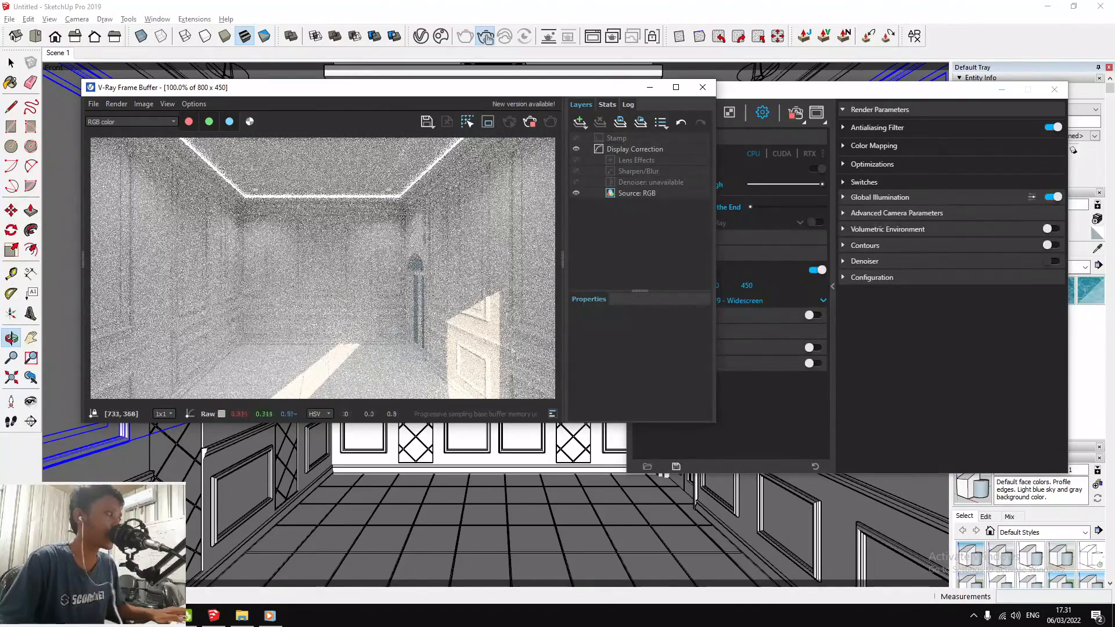
Turn off the SunLight in the V-Ray lights list while the interactive render runs
click(873, 358)
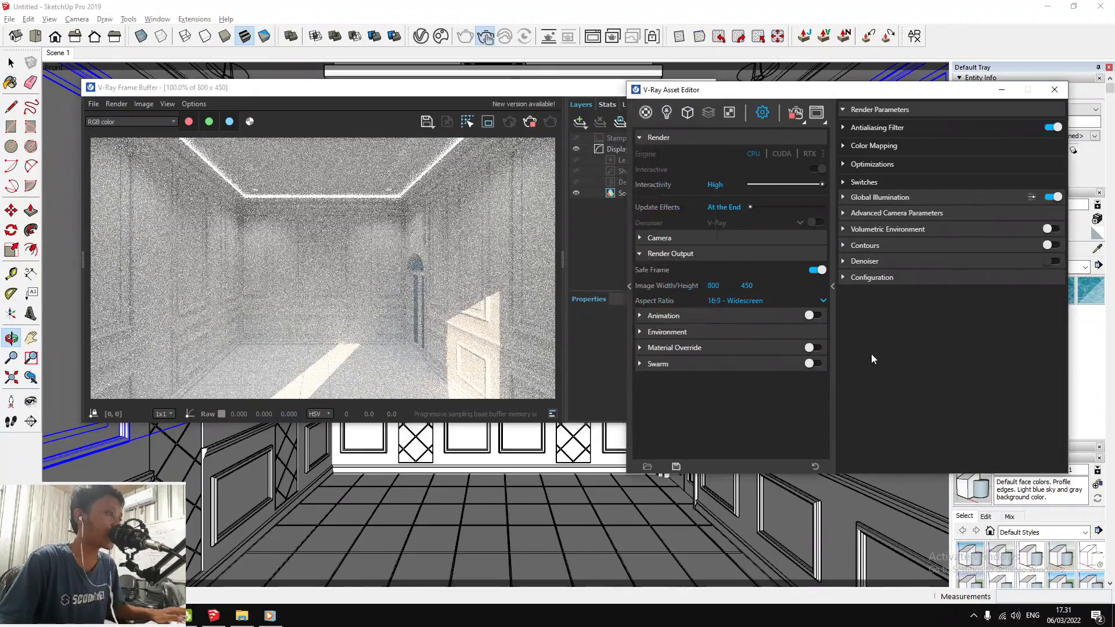
click(667, 112)
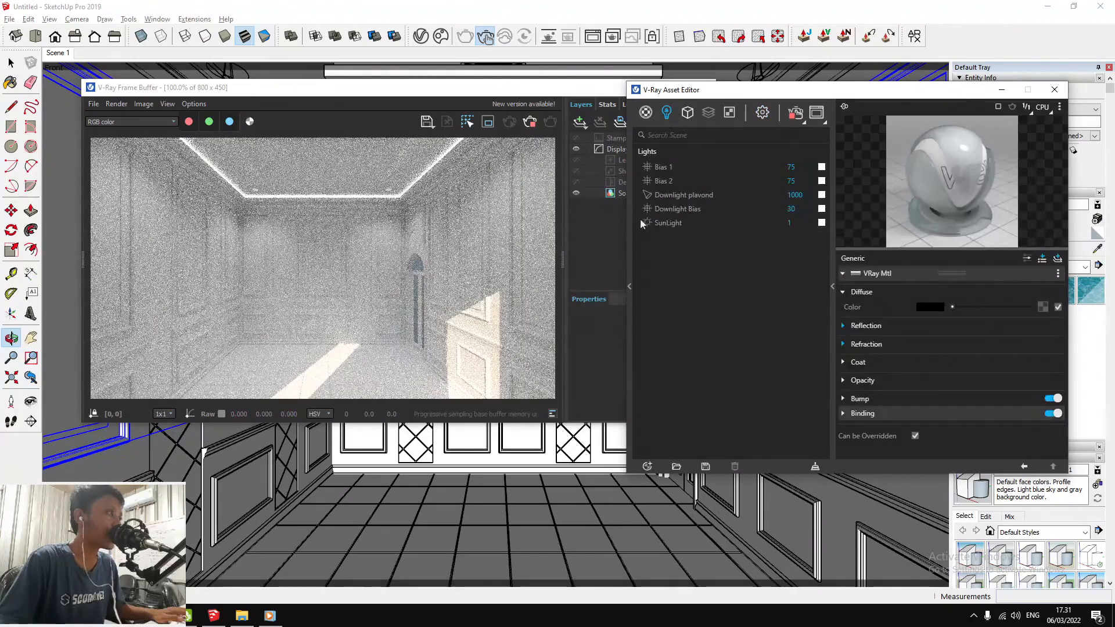
click(648, 223)
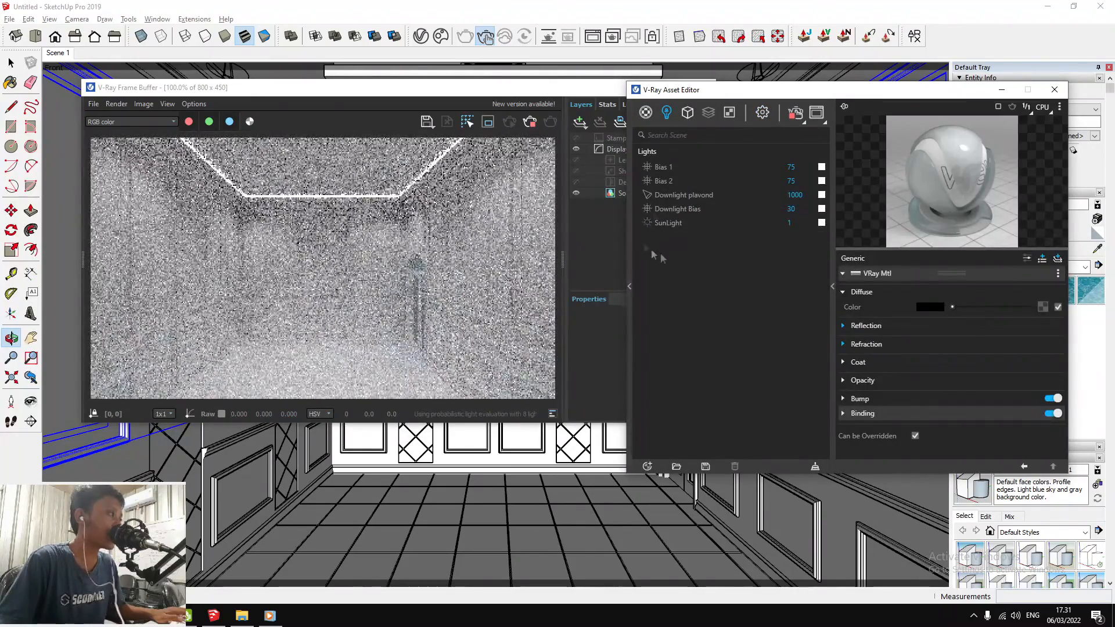